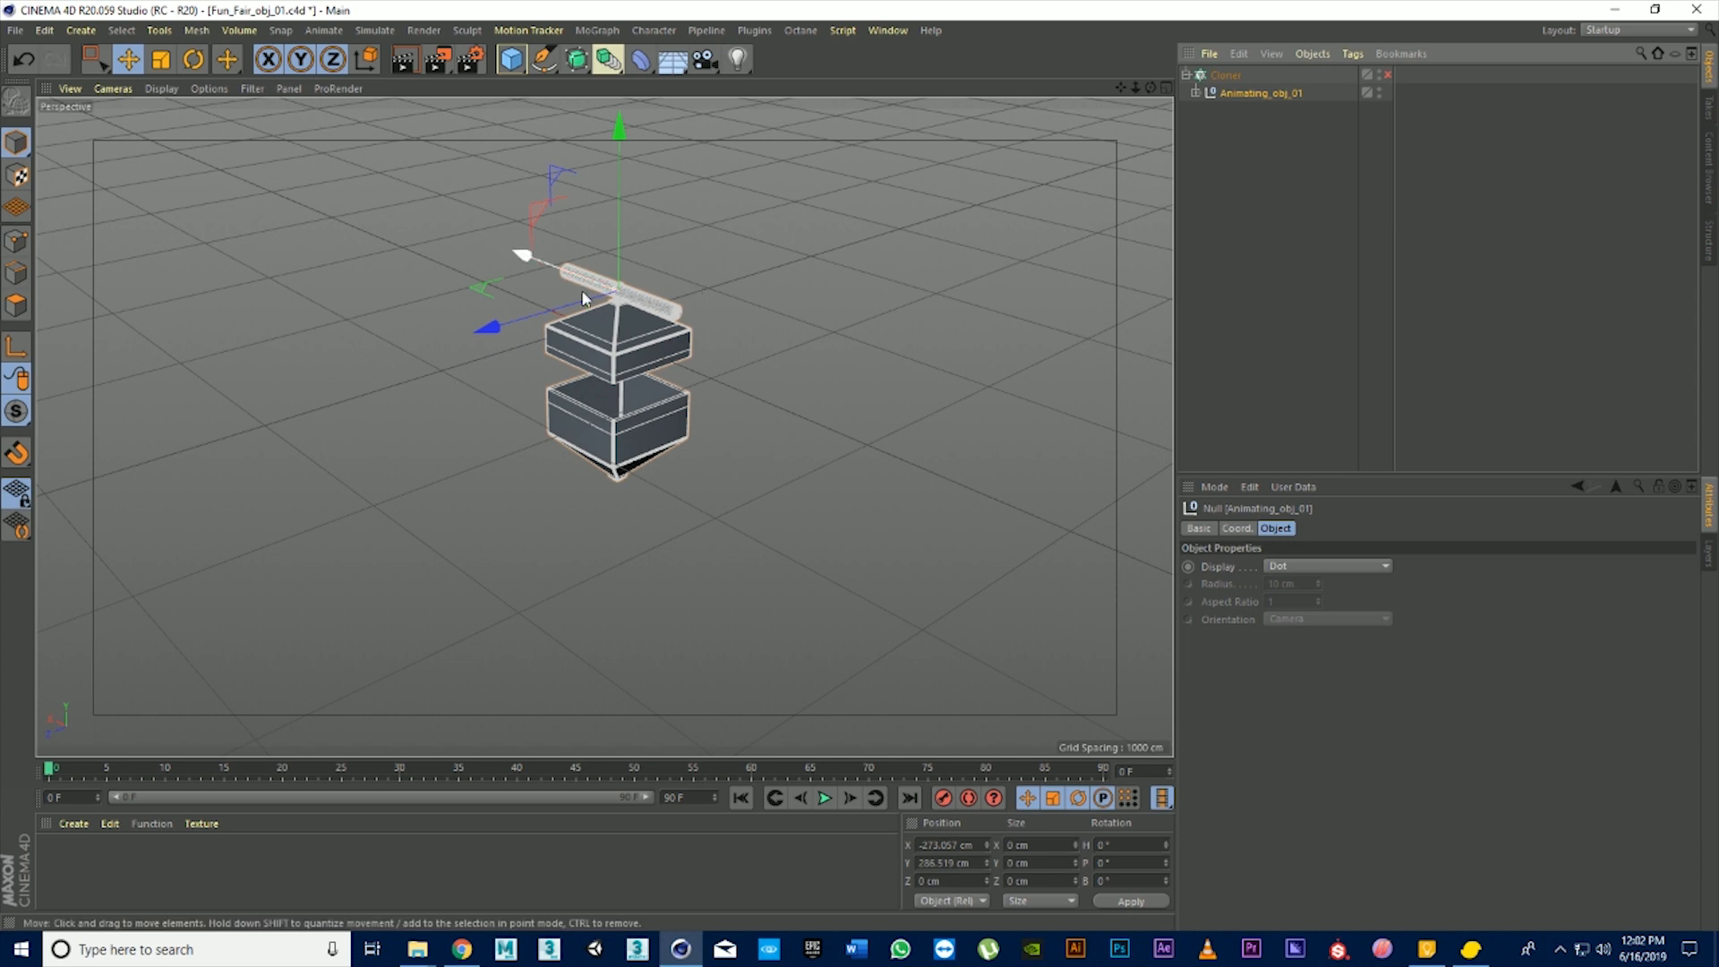
Enable the disabled Cloner and bring the rest of the Ferris wheel back into view with MagicSolo
click(1281, 119)
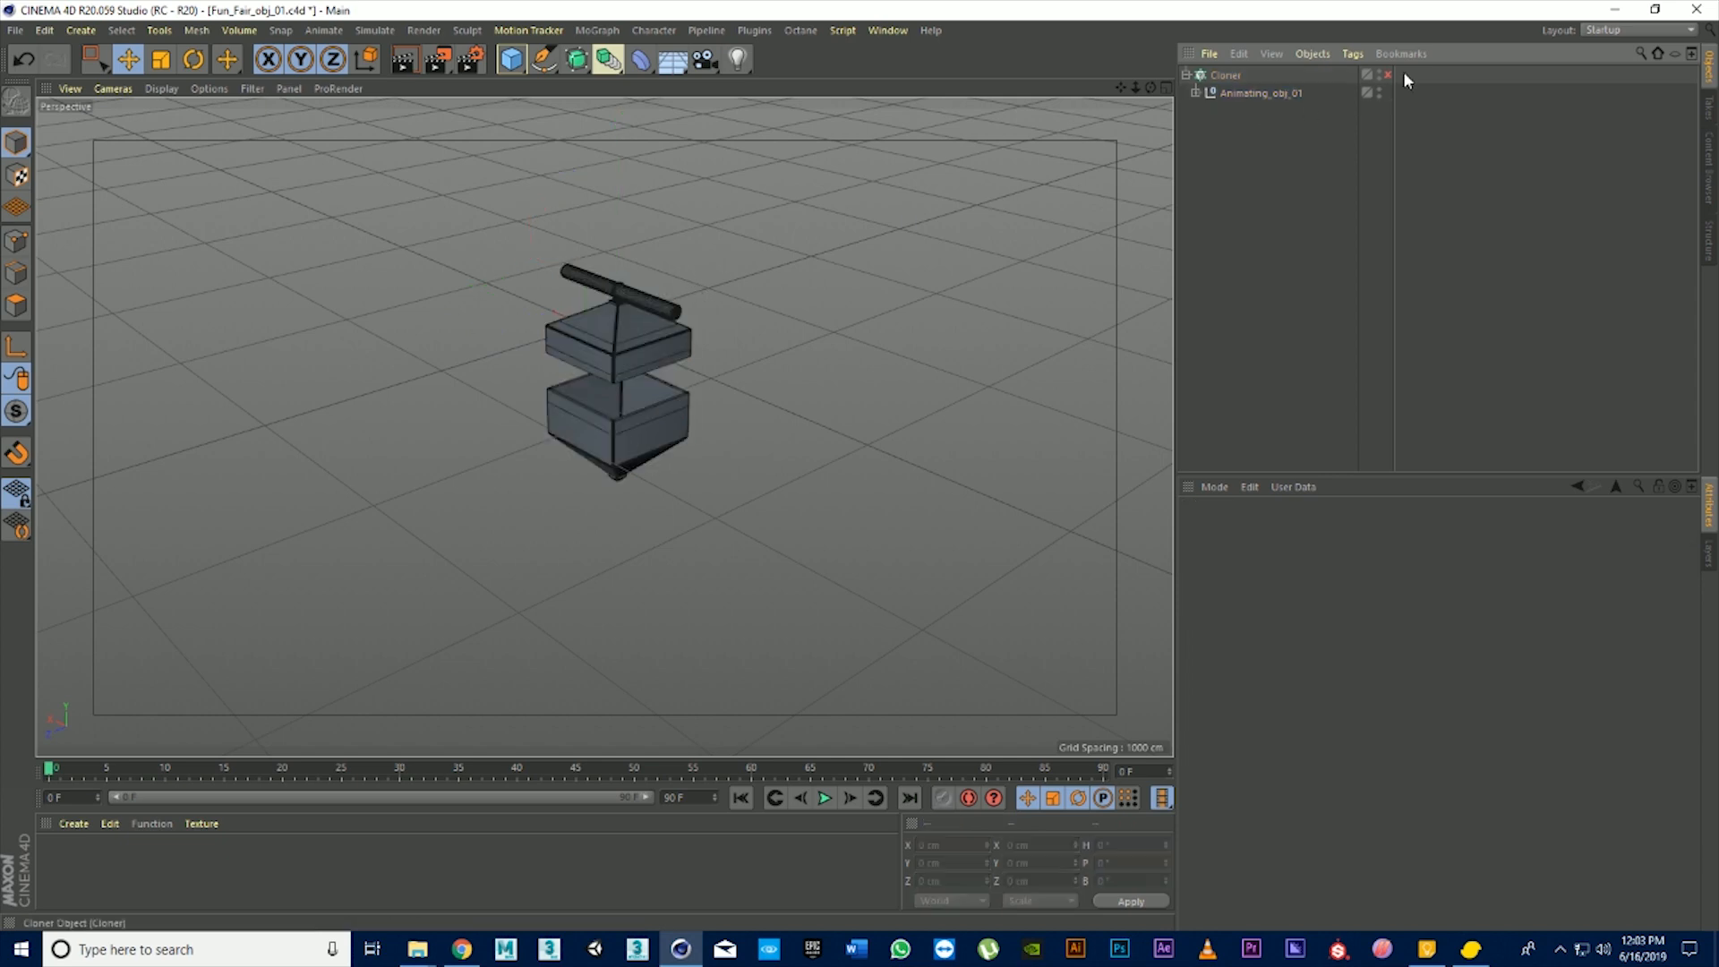
click(1387, 75)
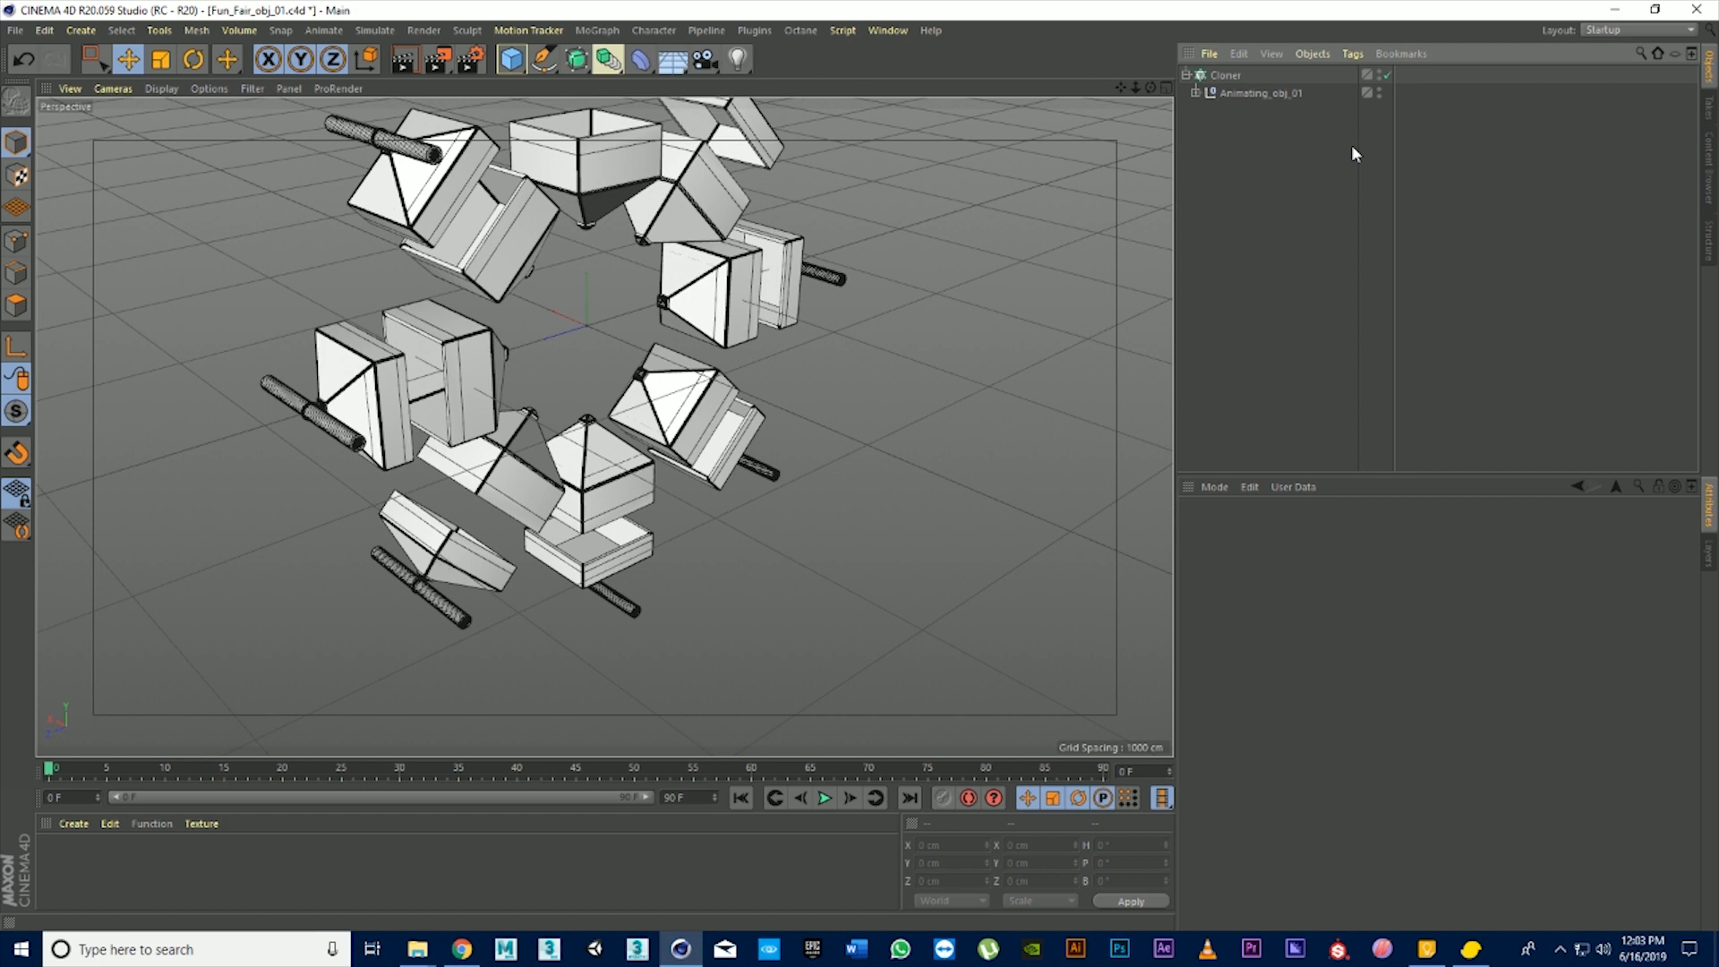
click(754, 30)
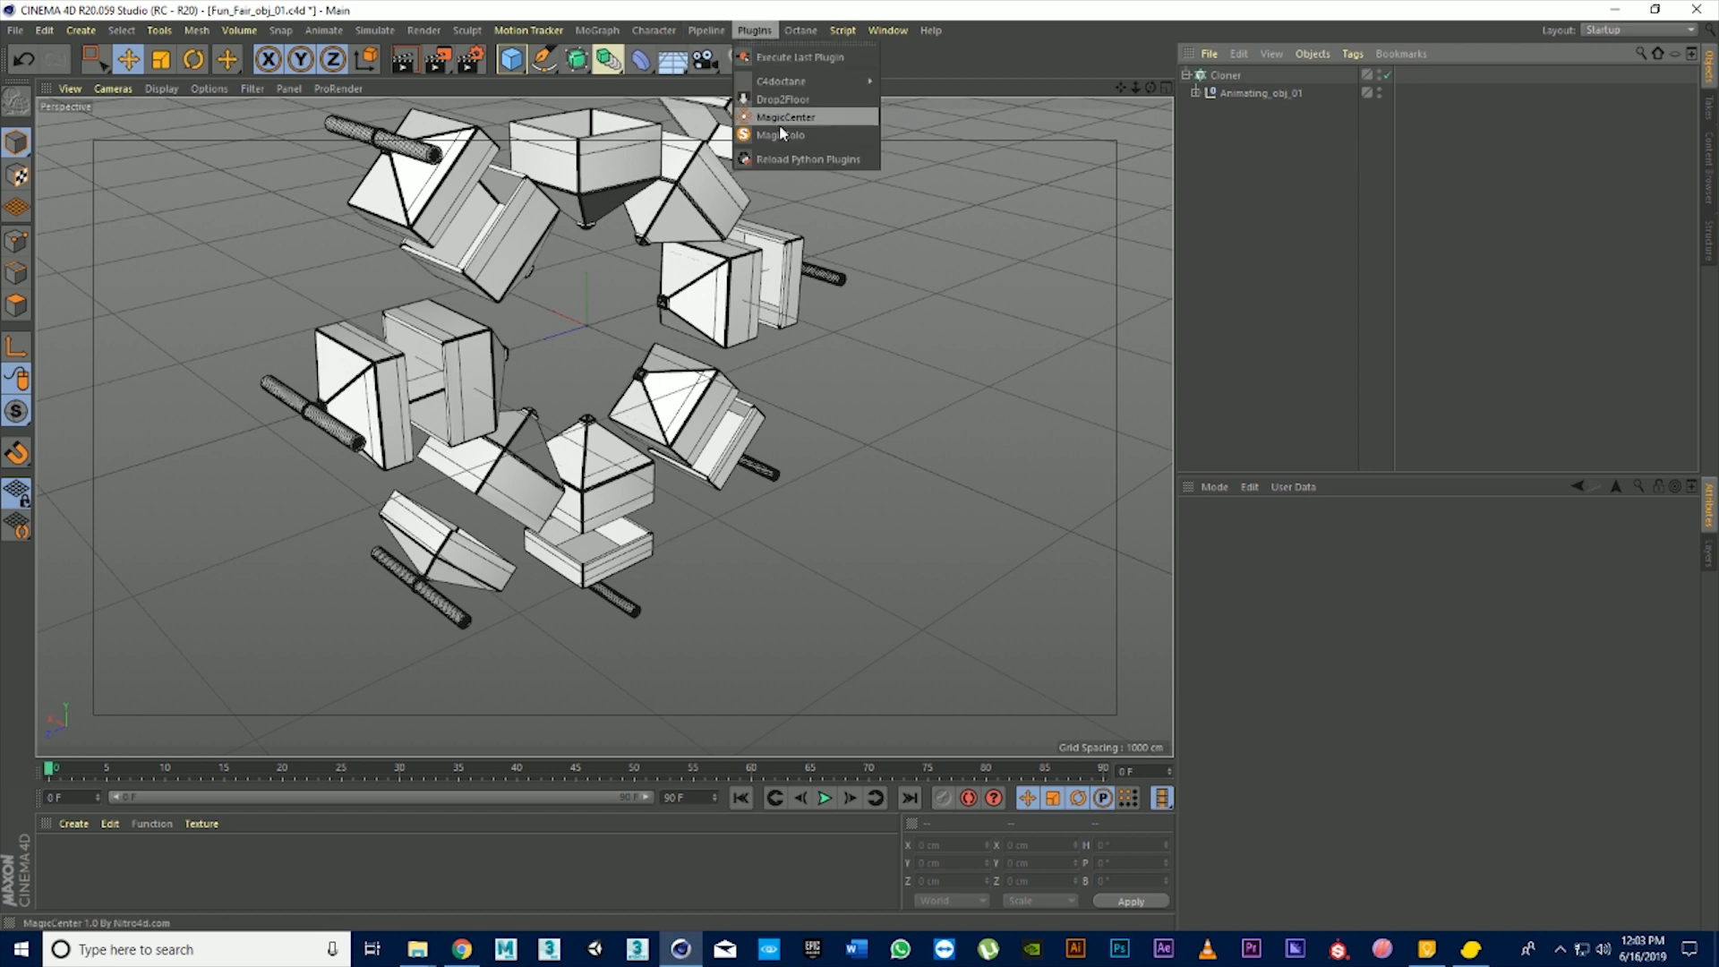
click(781, 134)
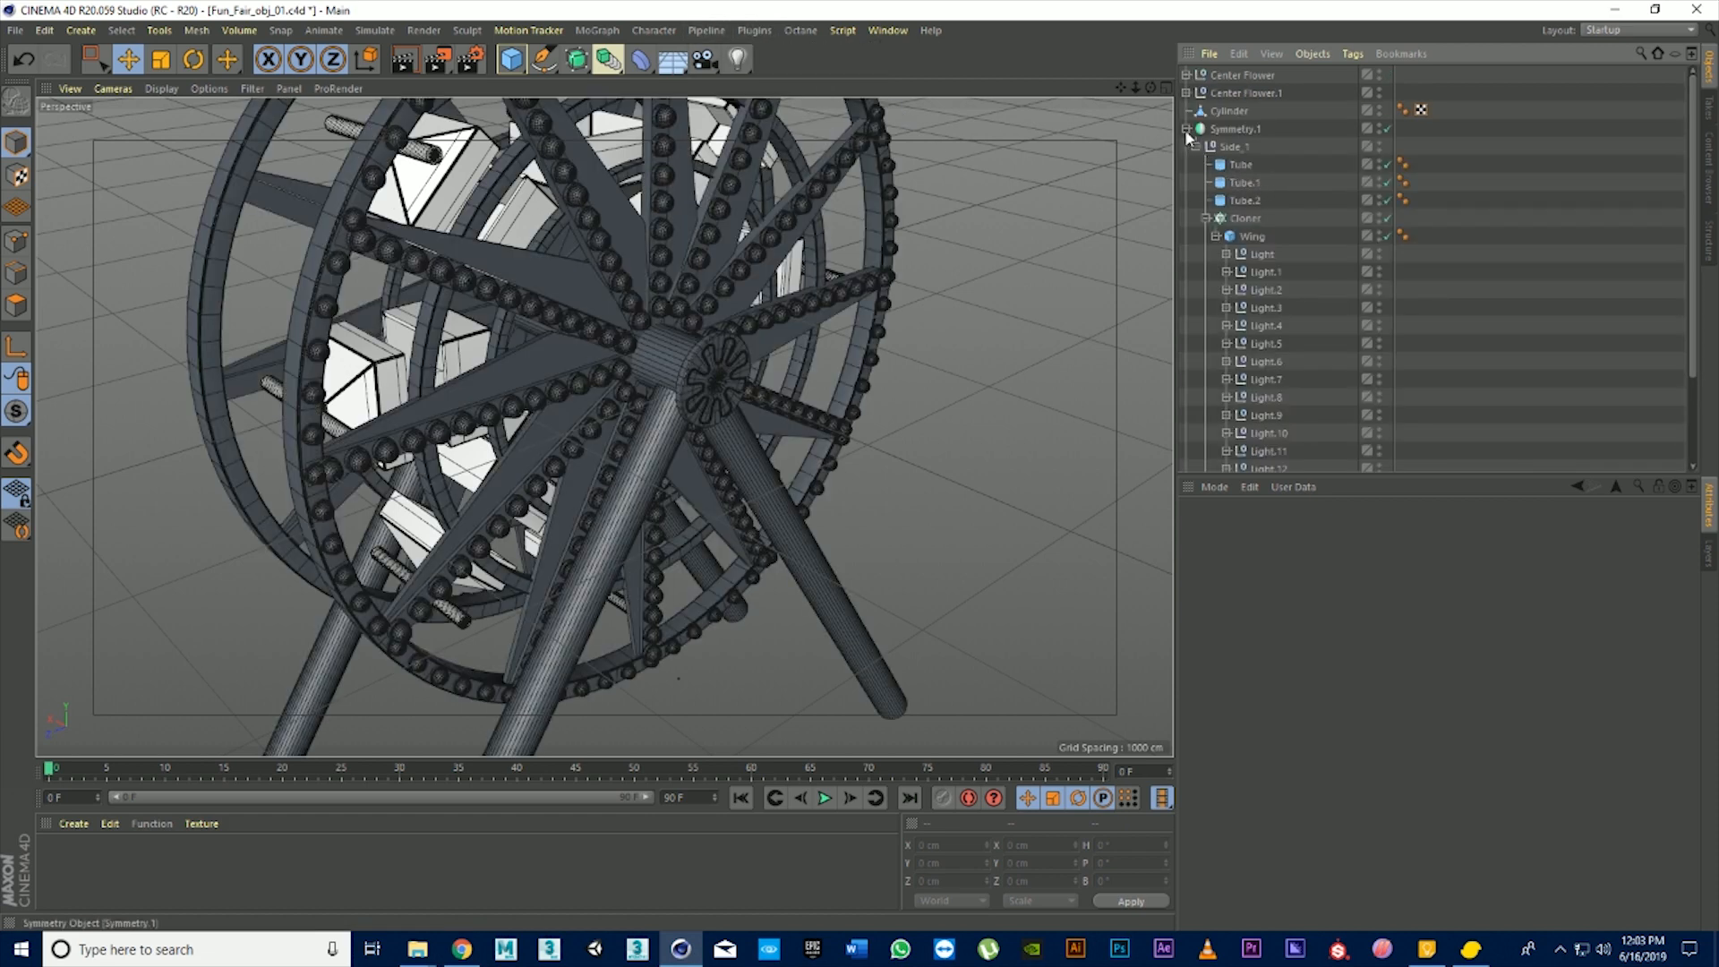
click(1186, 129)
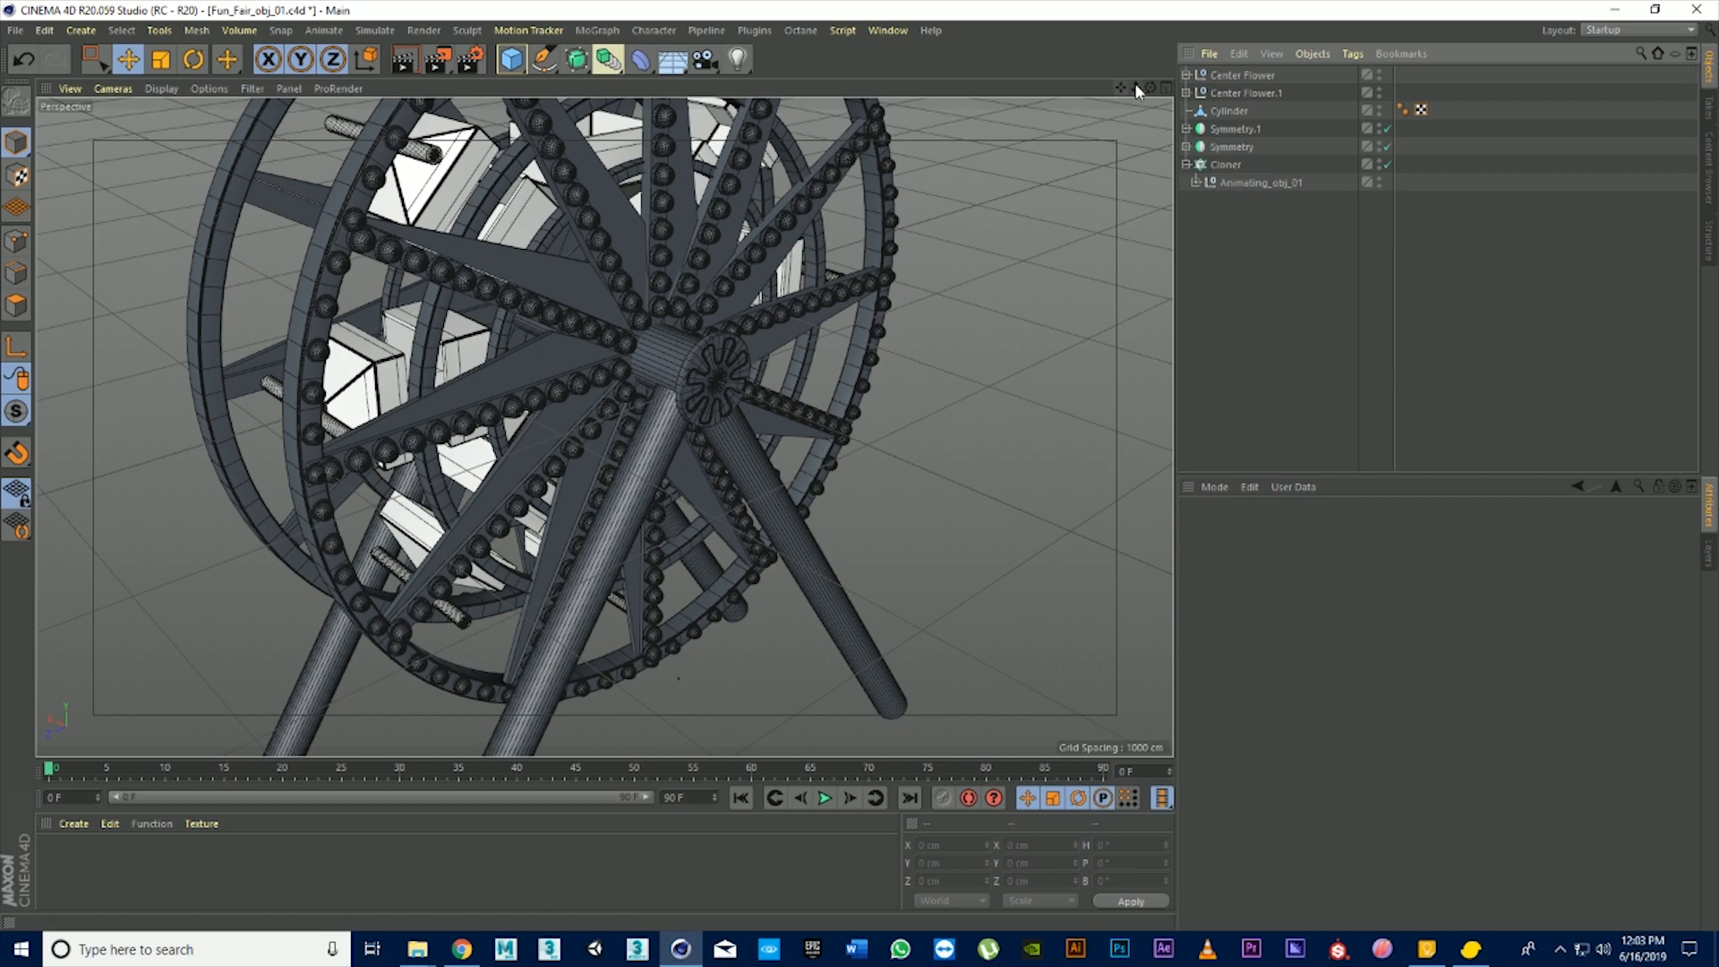
Adjust the radial Cloner's radius to move the cabins outward toward the wheel's rim, and save the project
drag(1135, 87, 985, 103)
scroll(497, 421, up, 6)
drag(1152, 88, 1021, 100)
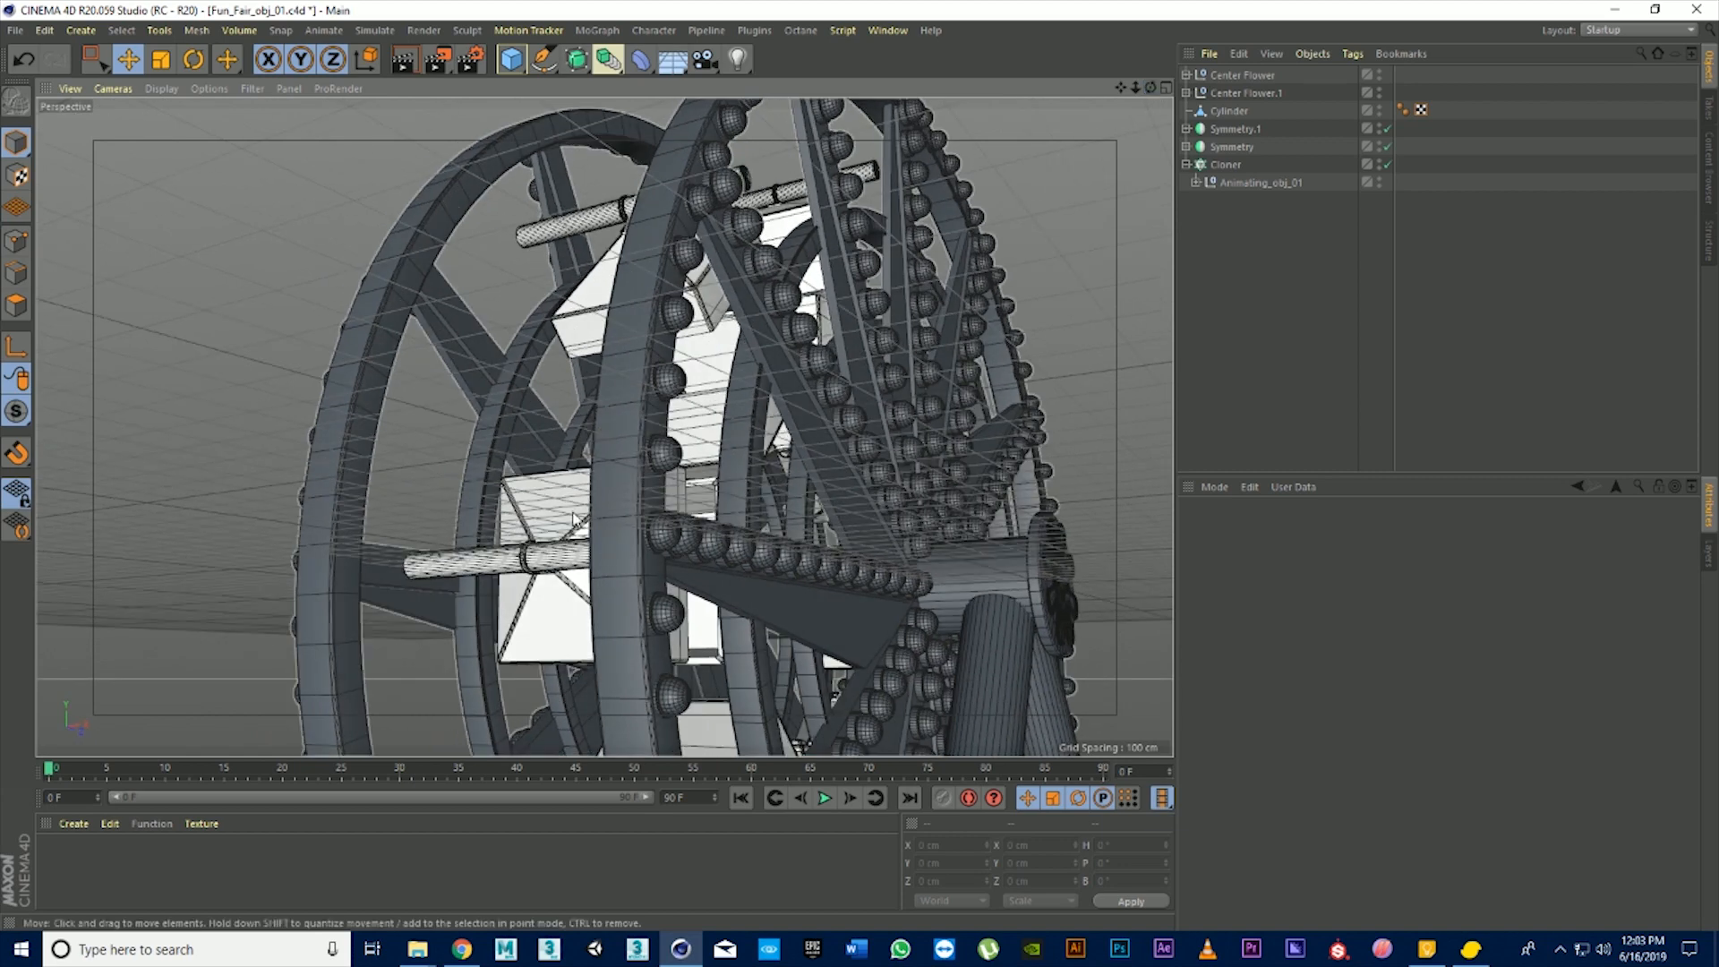
click(1226, 164)
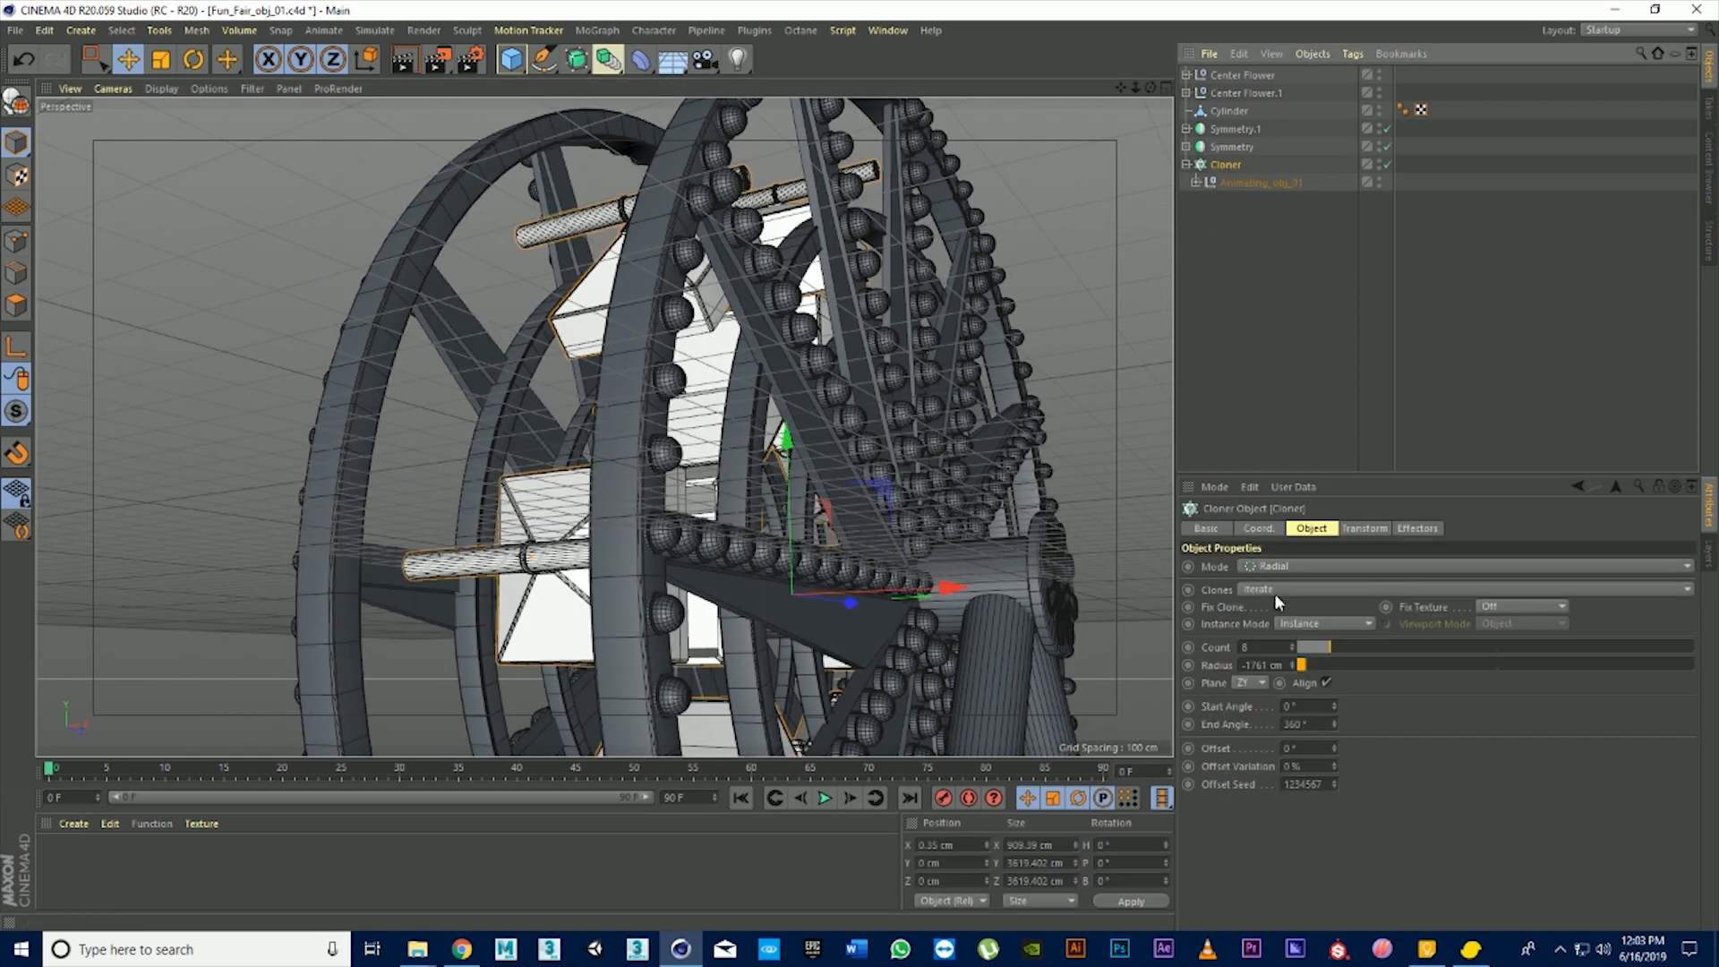
drag(1293, 665, 1293, 734)
click(1328, 368)
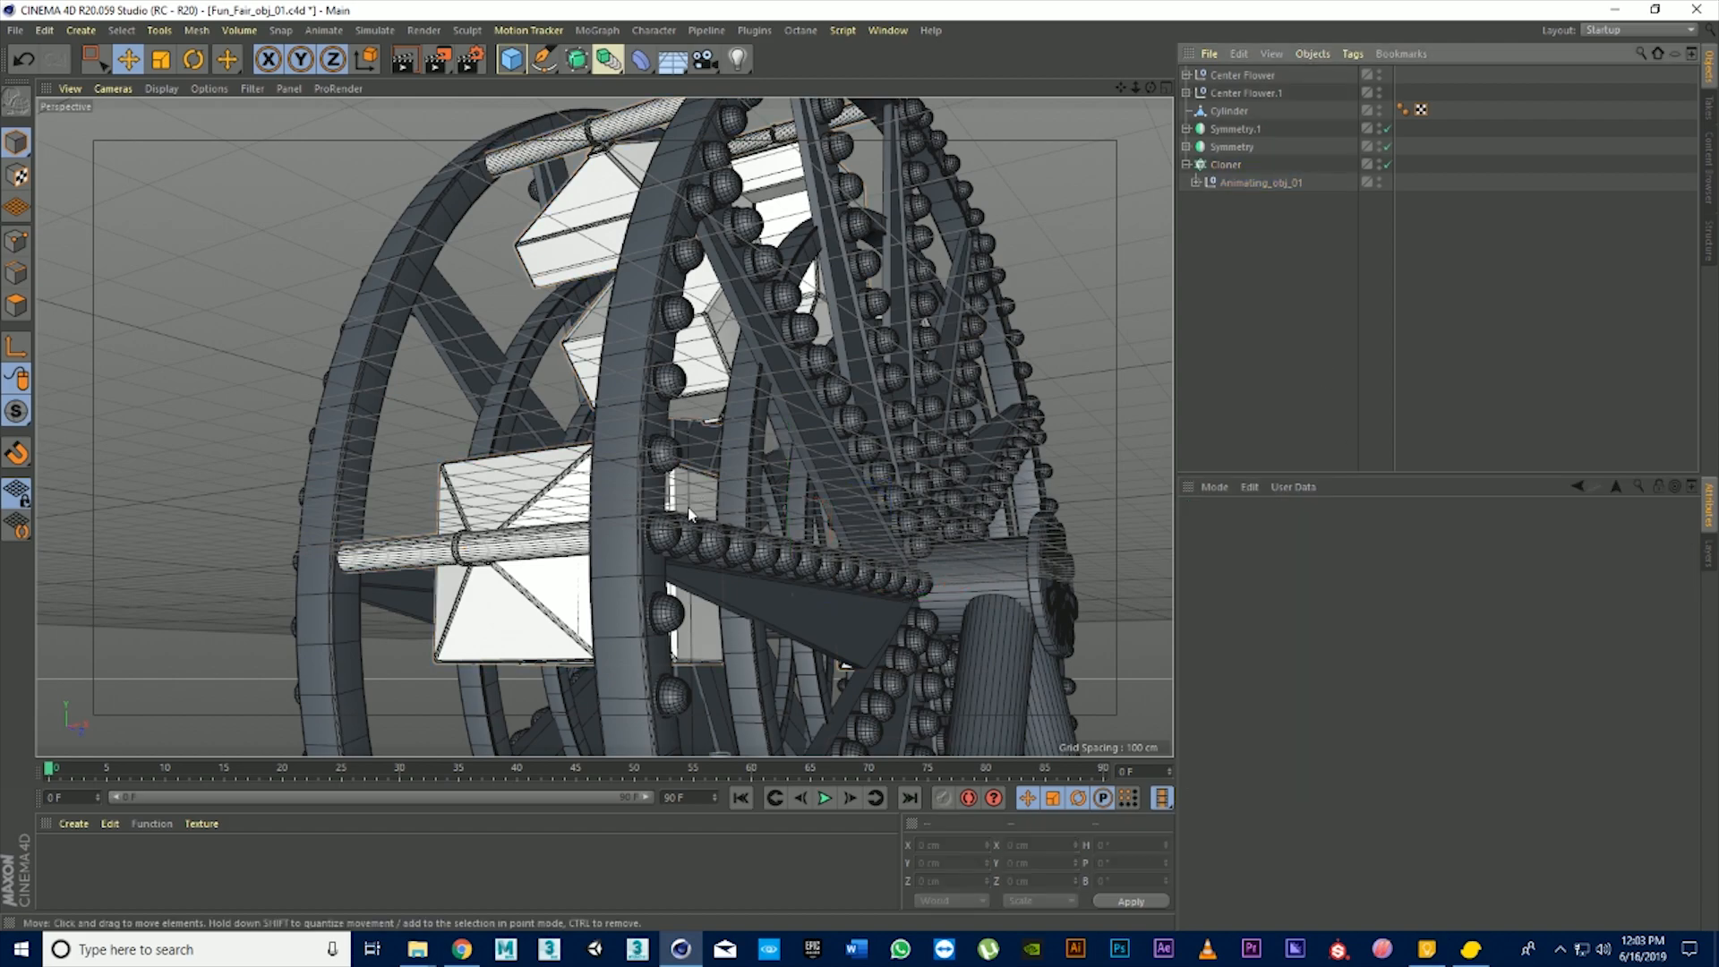
scroll(694, 502, down, 7)
drag(1150, 87, 989, 114)
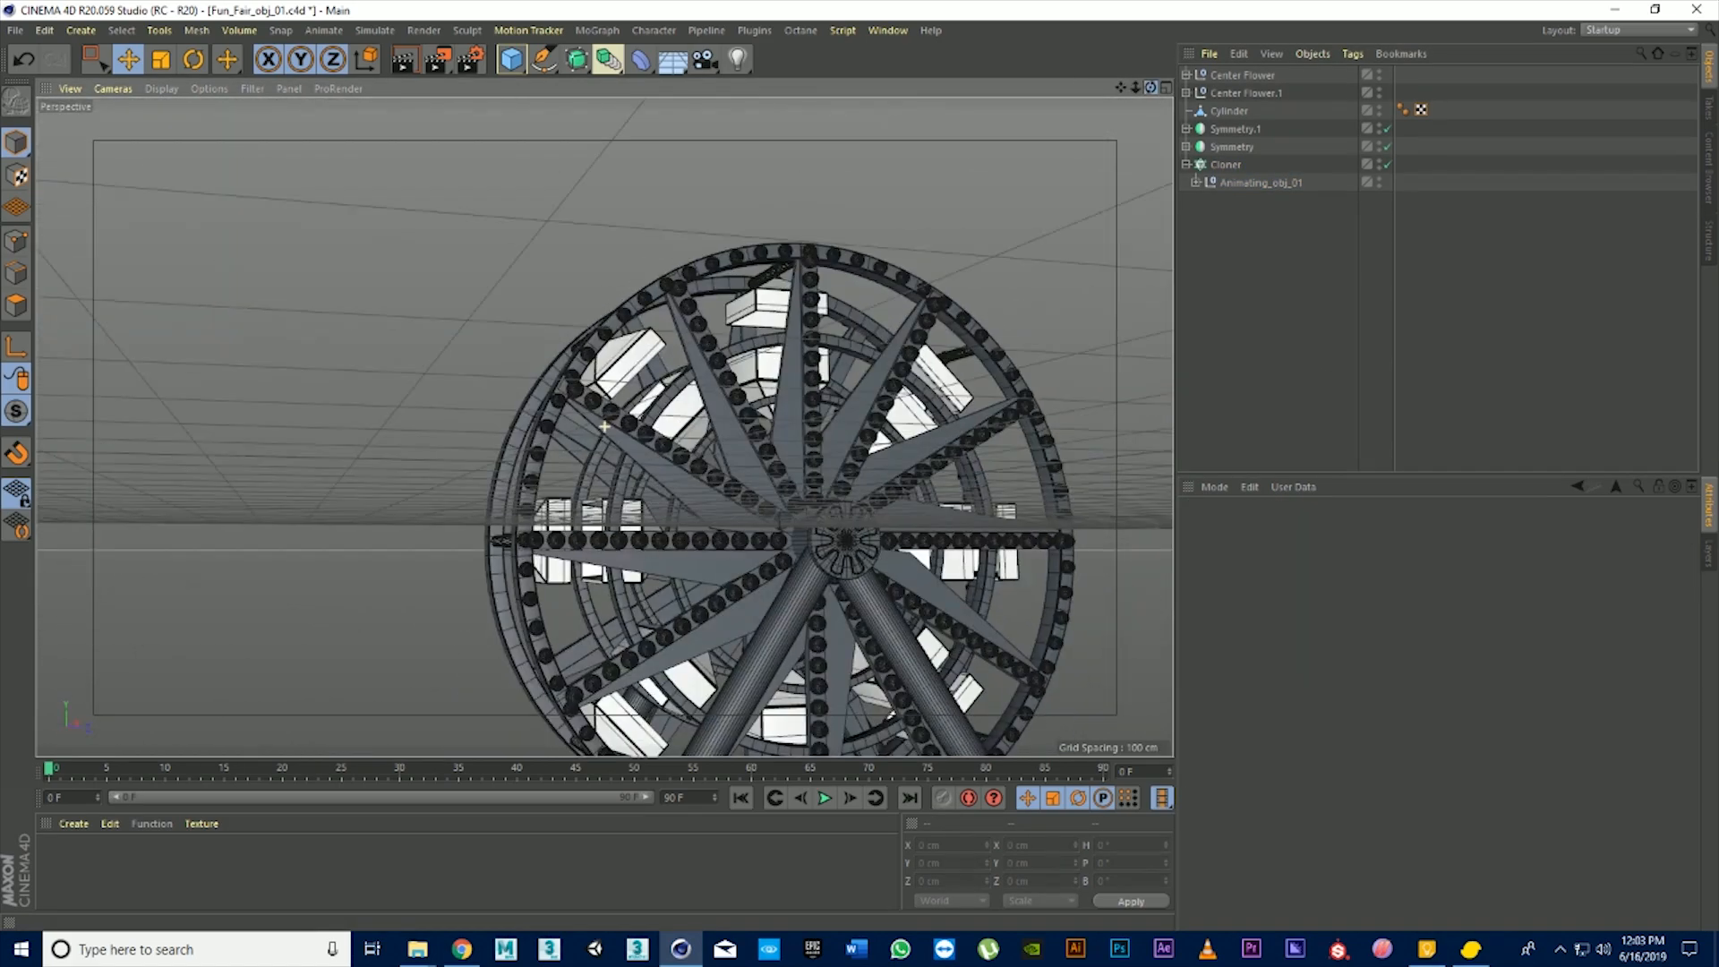
drag(1139, 94, 1044, 127)
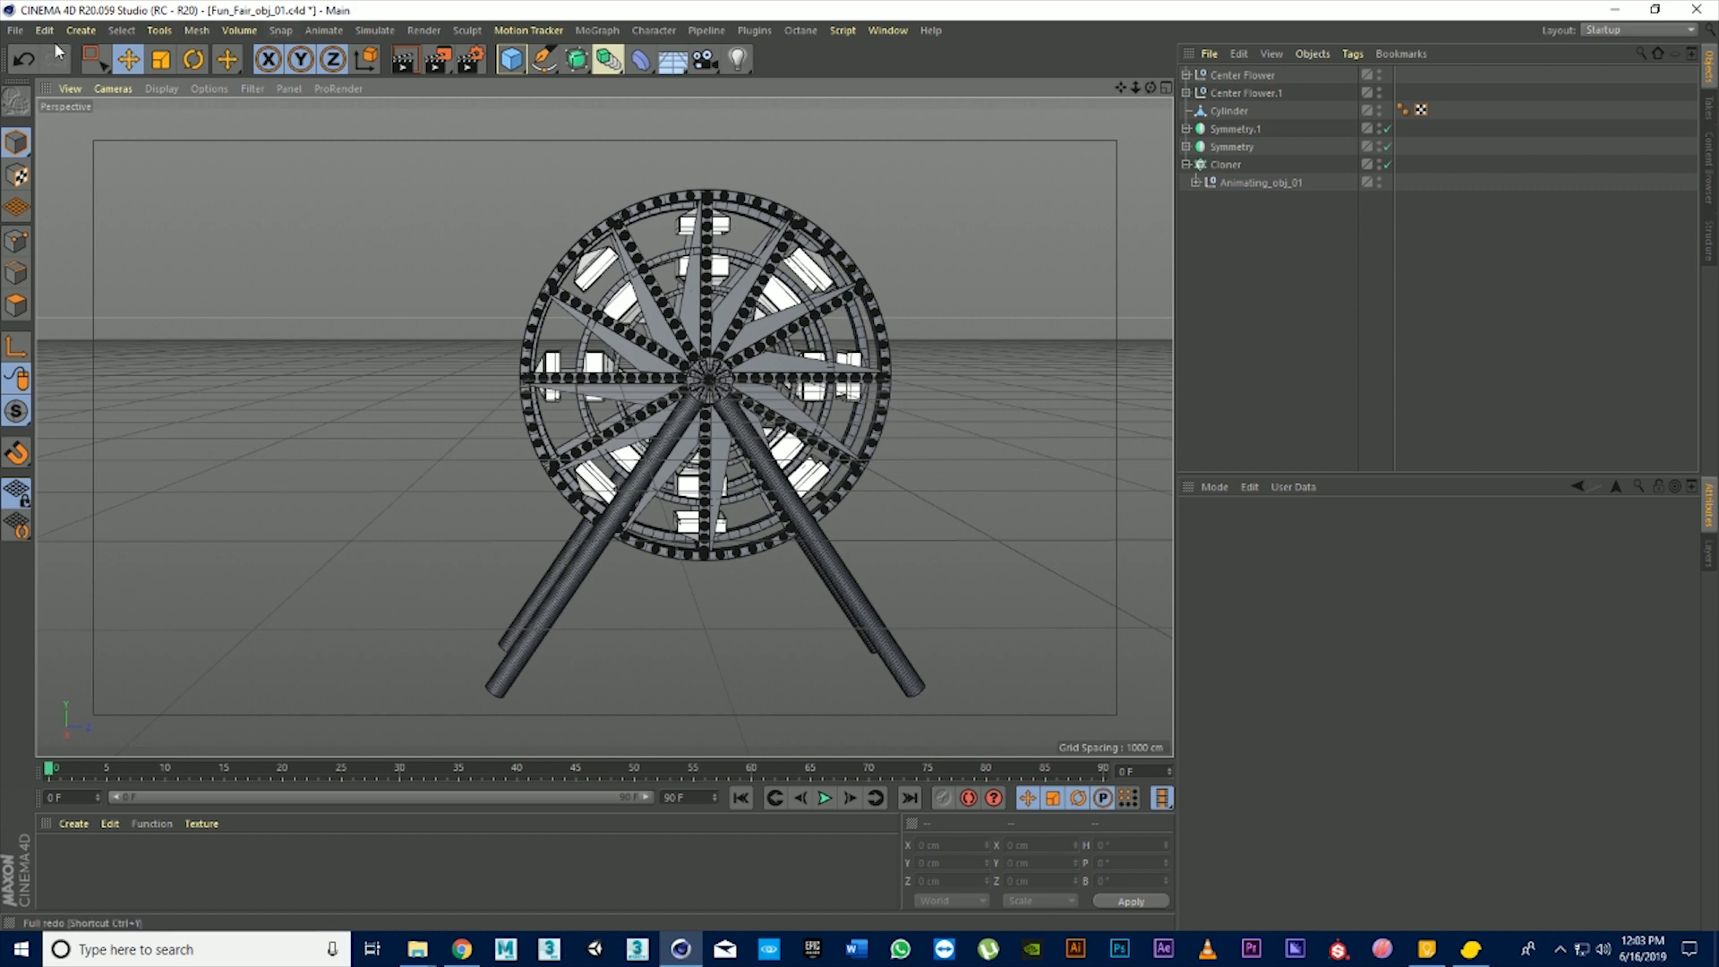
click(15, 29)
click(36, 180)
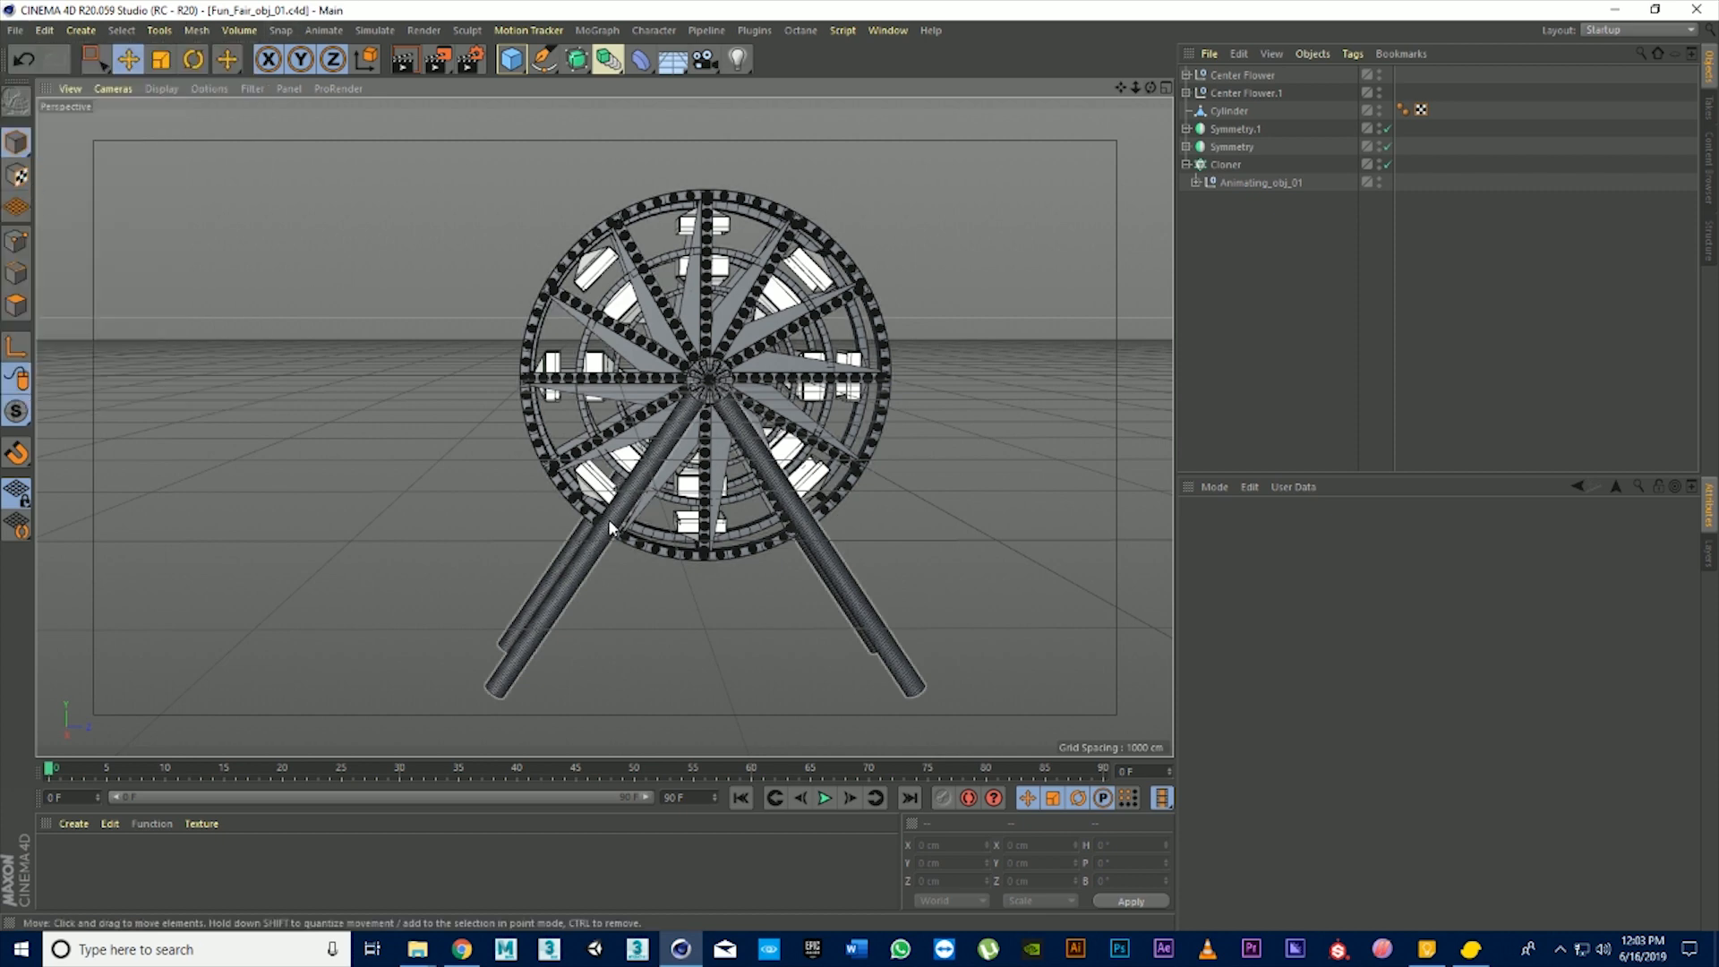
Add a cube and nest it under Cylinder.1 in the Legs symmetry hierarchy
scroll(745, 595, down, 3)
mouse_move(1120, 87)
mouse_down()
mouse_move(1120, 40)
mouse_move(1112, 94)
mouse_up()
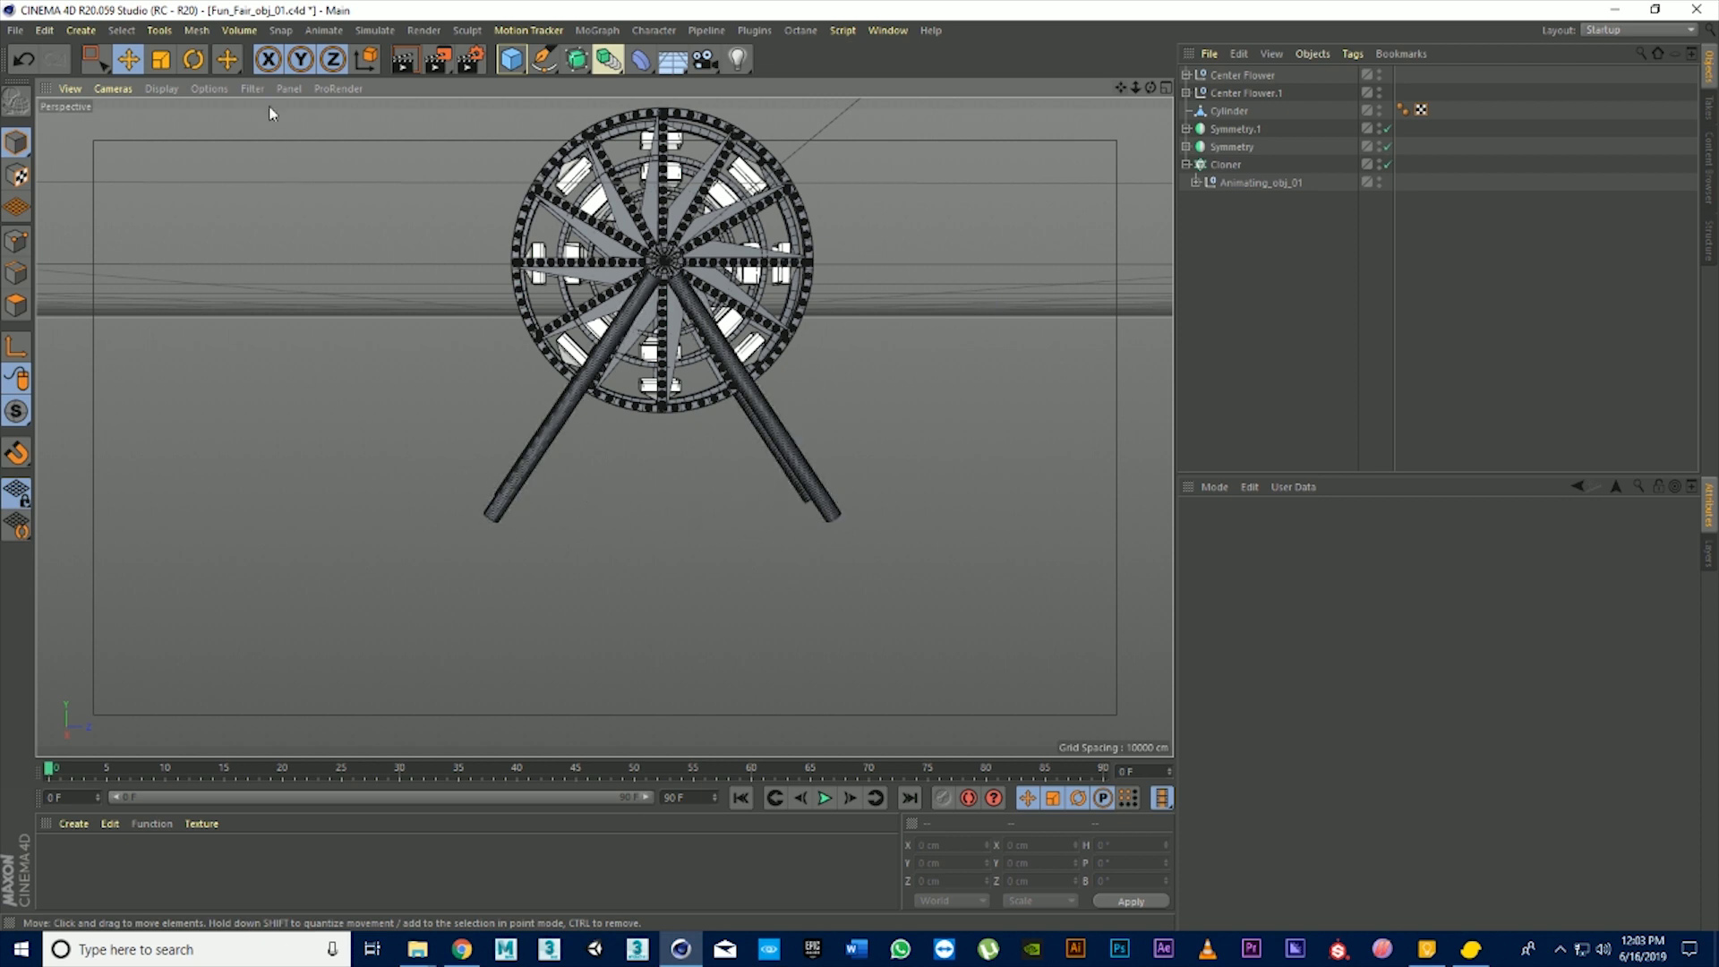
click(511, 59)
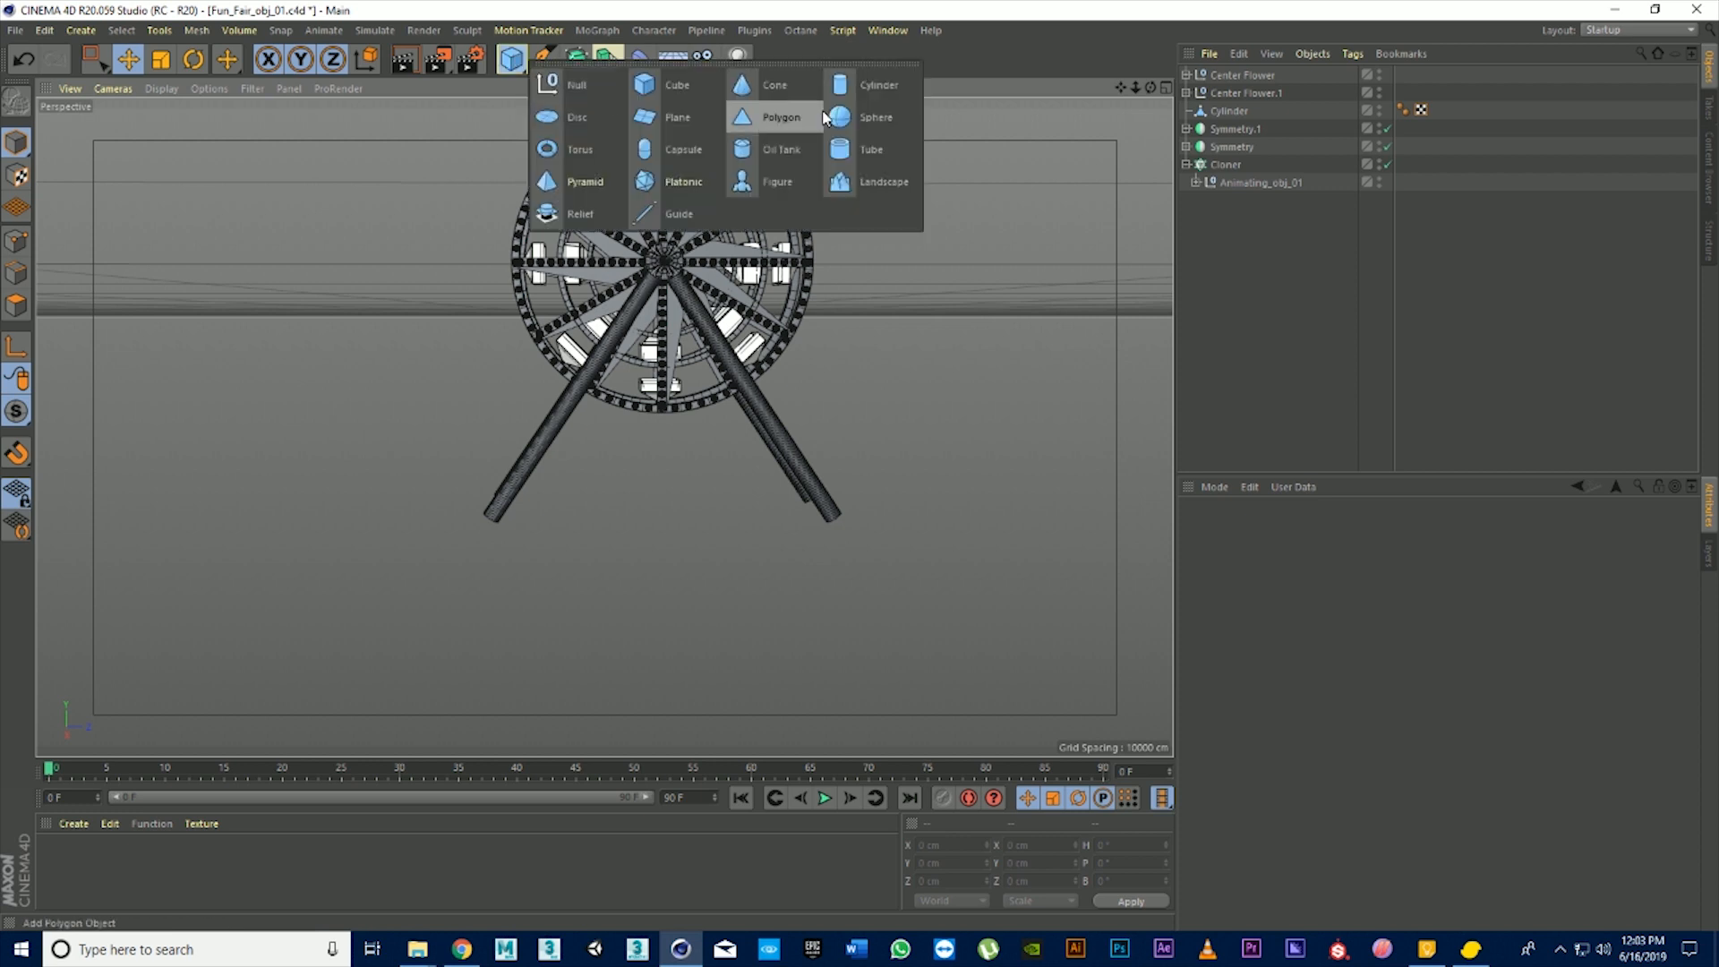
click(660, 86)
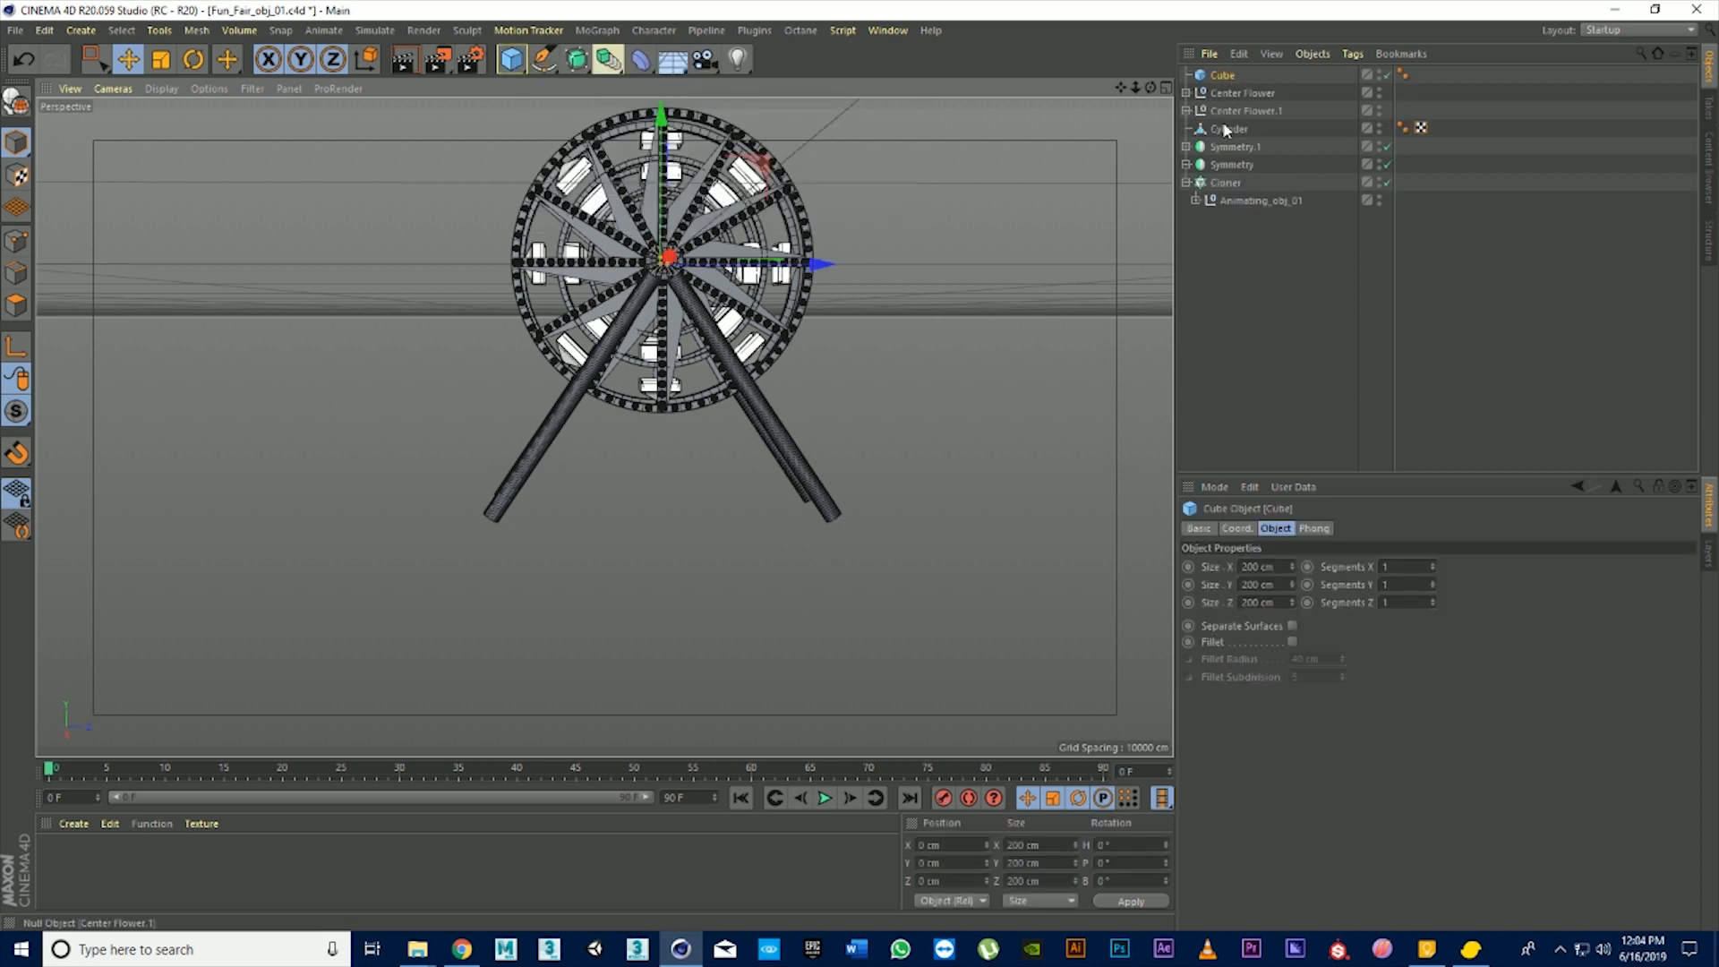
click(1186, 165)
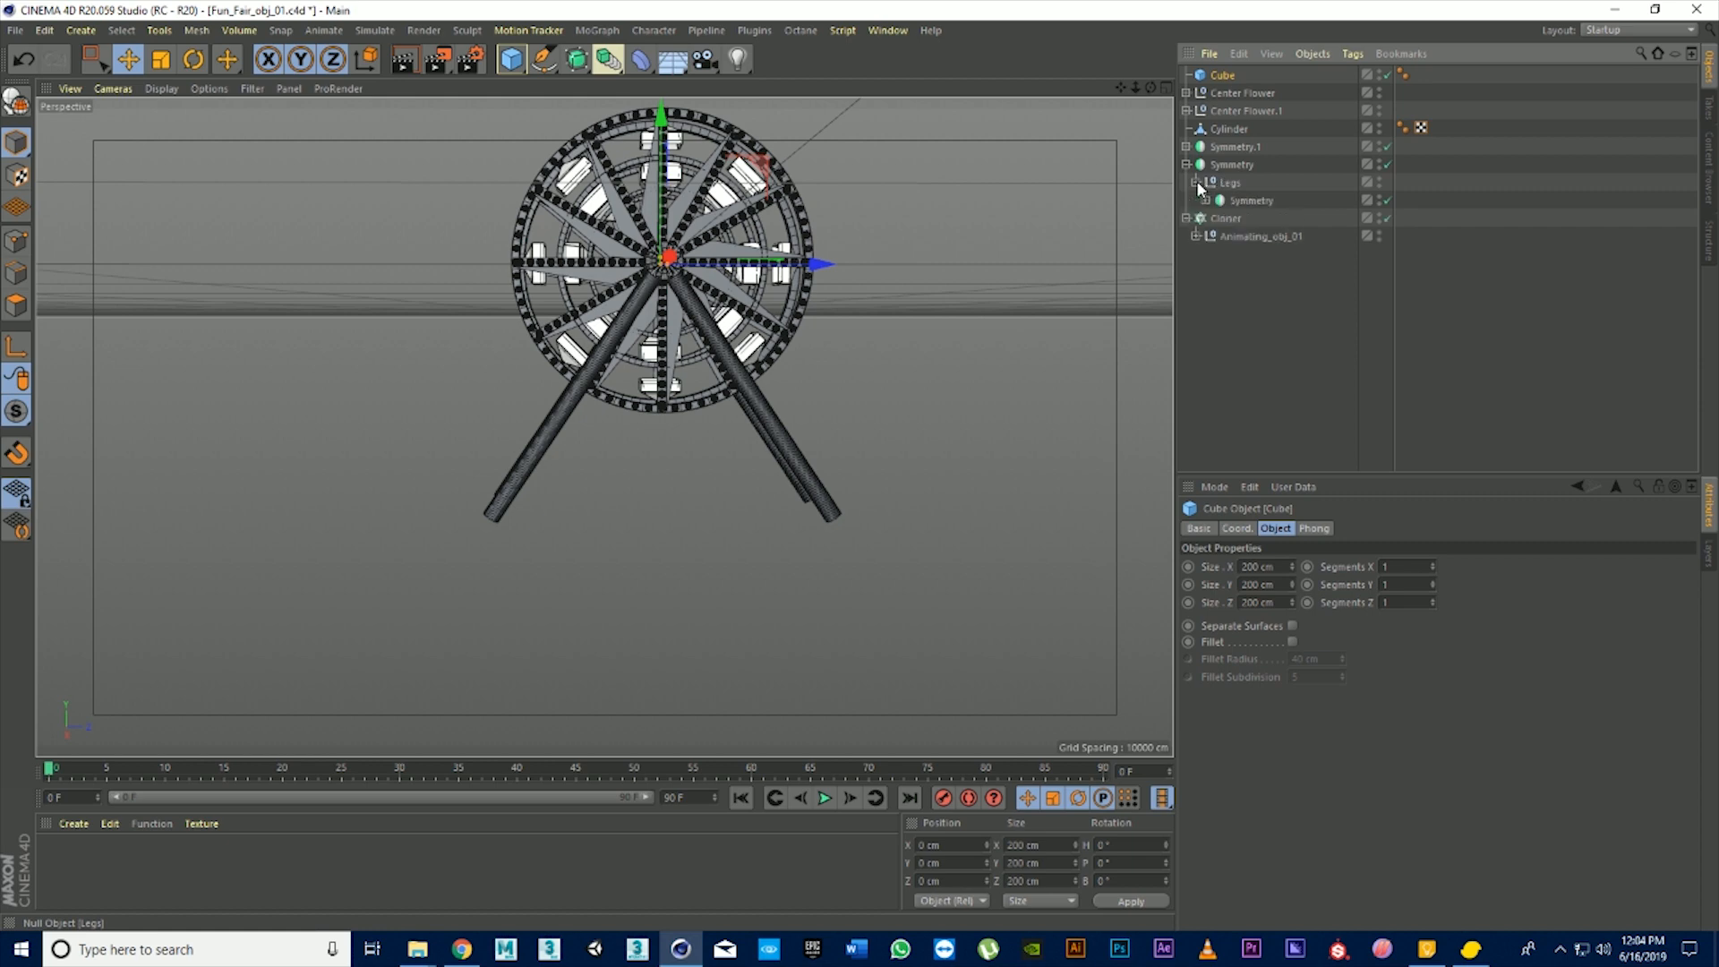
click(1205, 201)
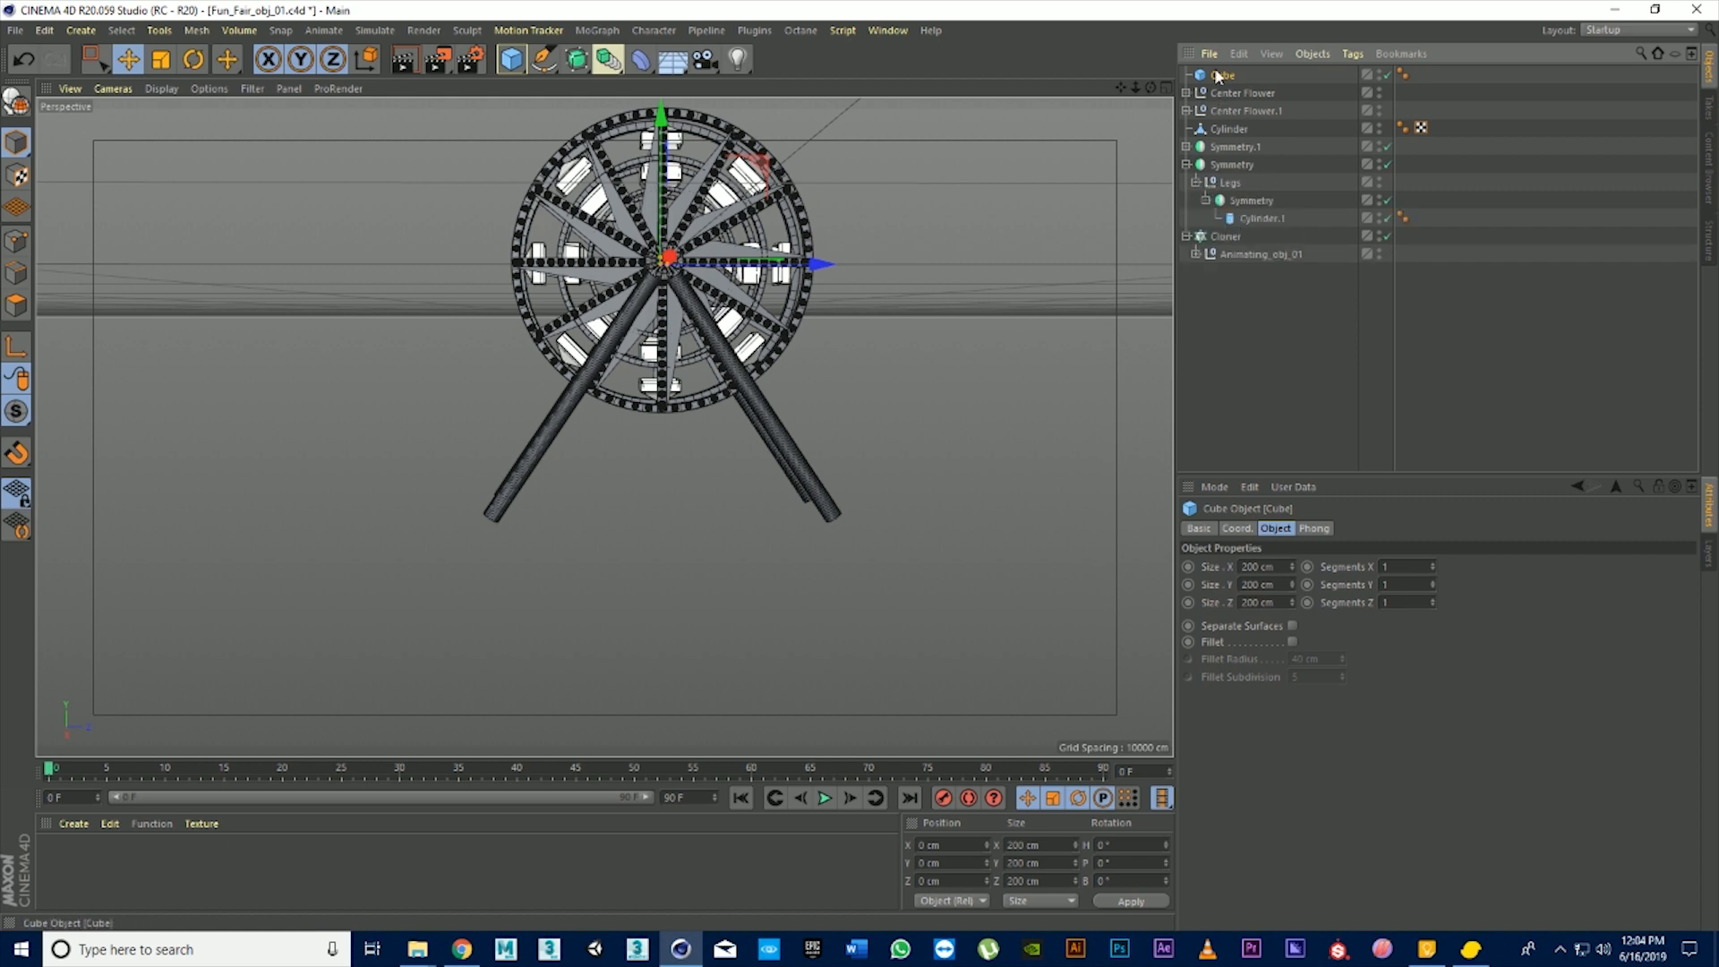
mouse_move(1218, 76)
mouse_down()
mouse_move(1256, 239)
mouse_move(1250, 219)
mouse_up()
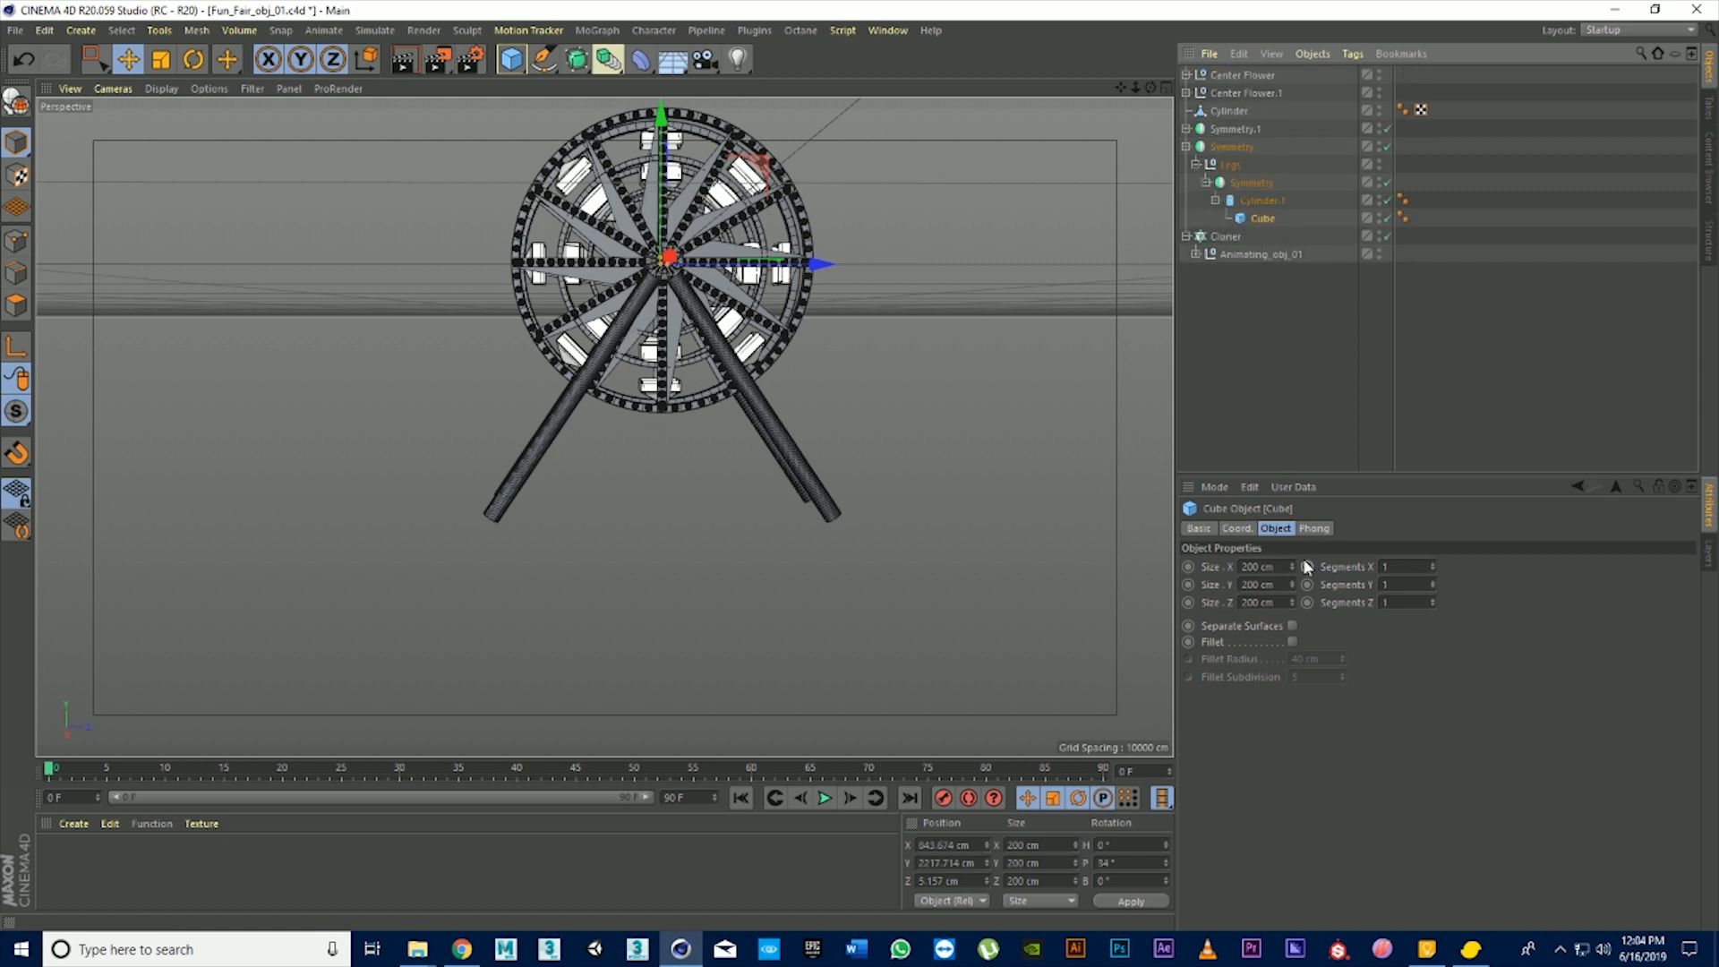
Reset the cube's position to 0 cm on all axes, and move it down to the leg's foot at about Y -2043 cm
click(1237, 529)
right_click(1279, 566)
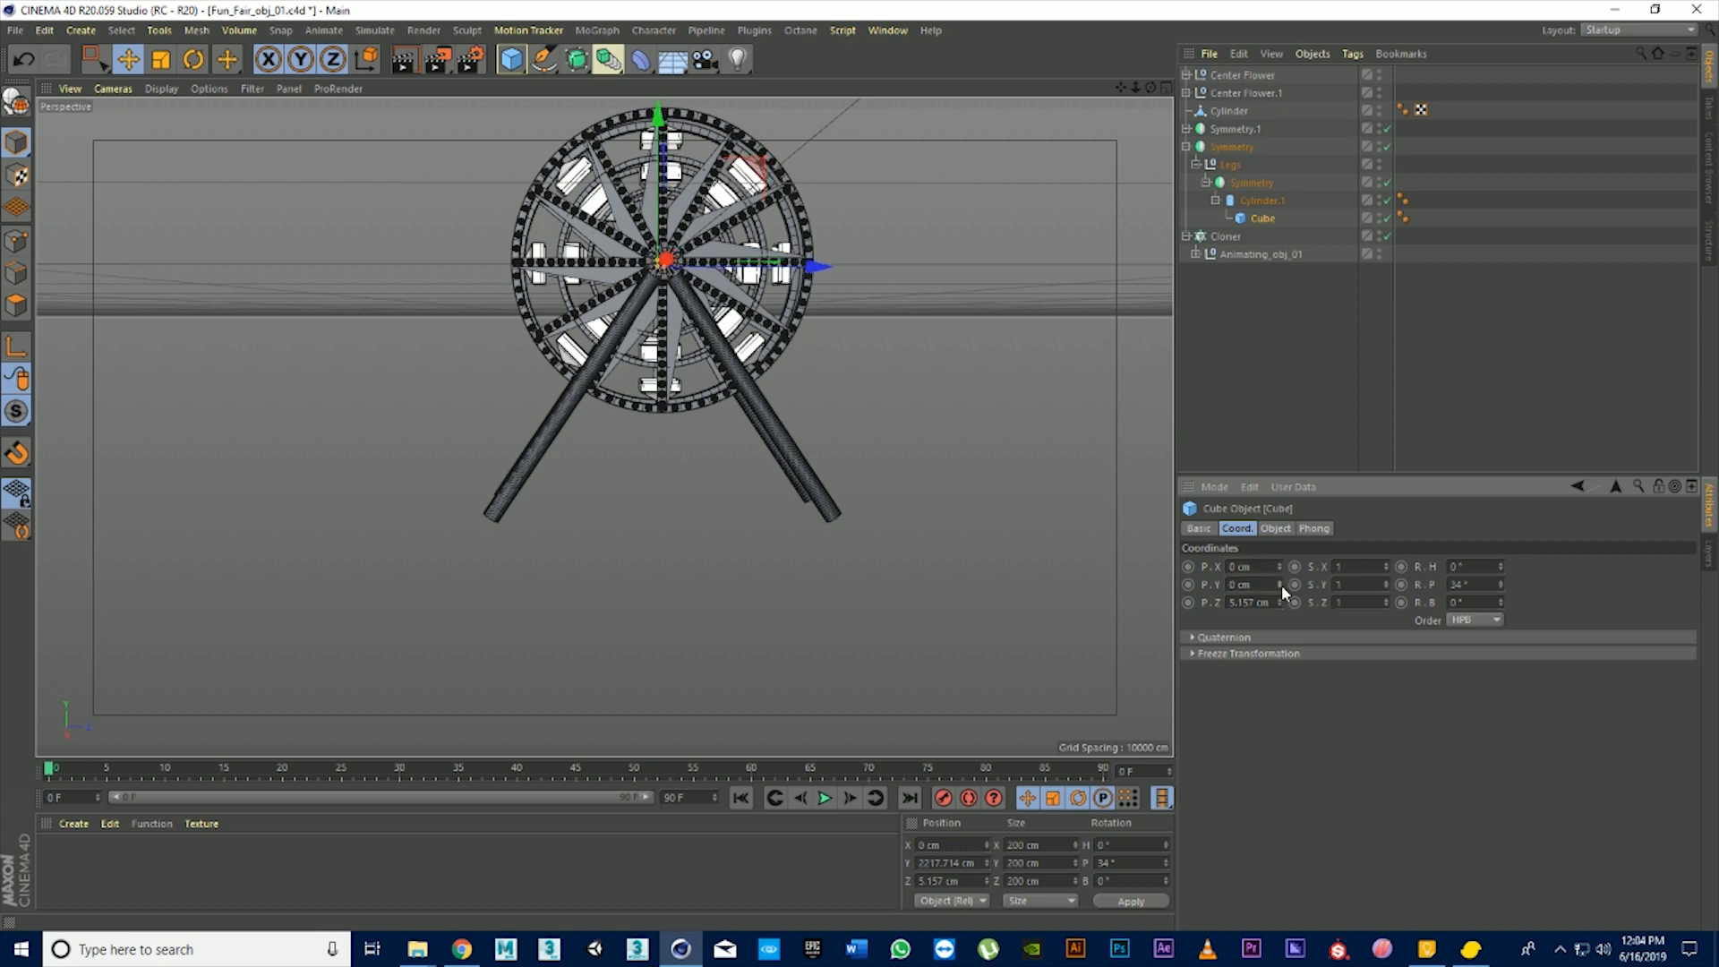
right_click(1281, 584)
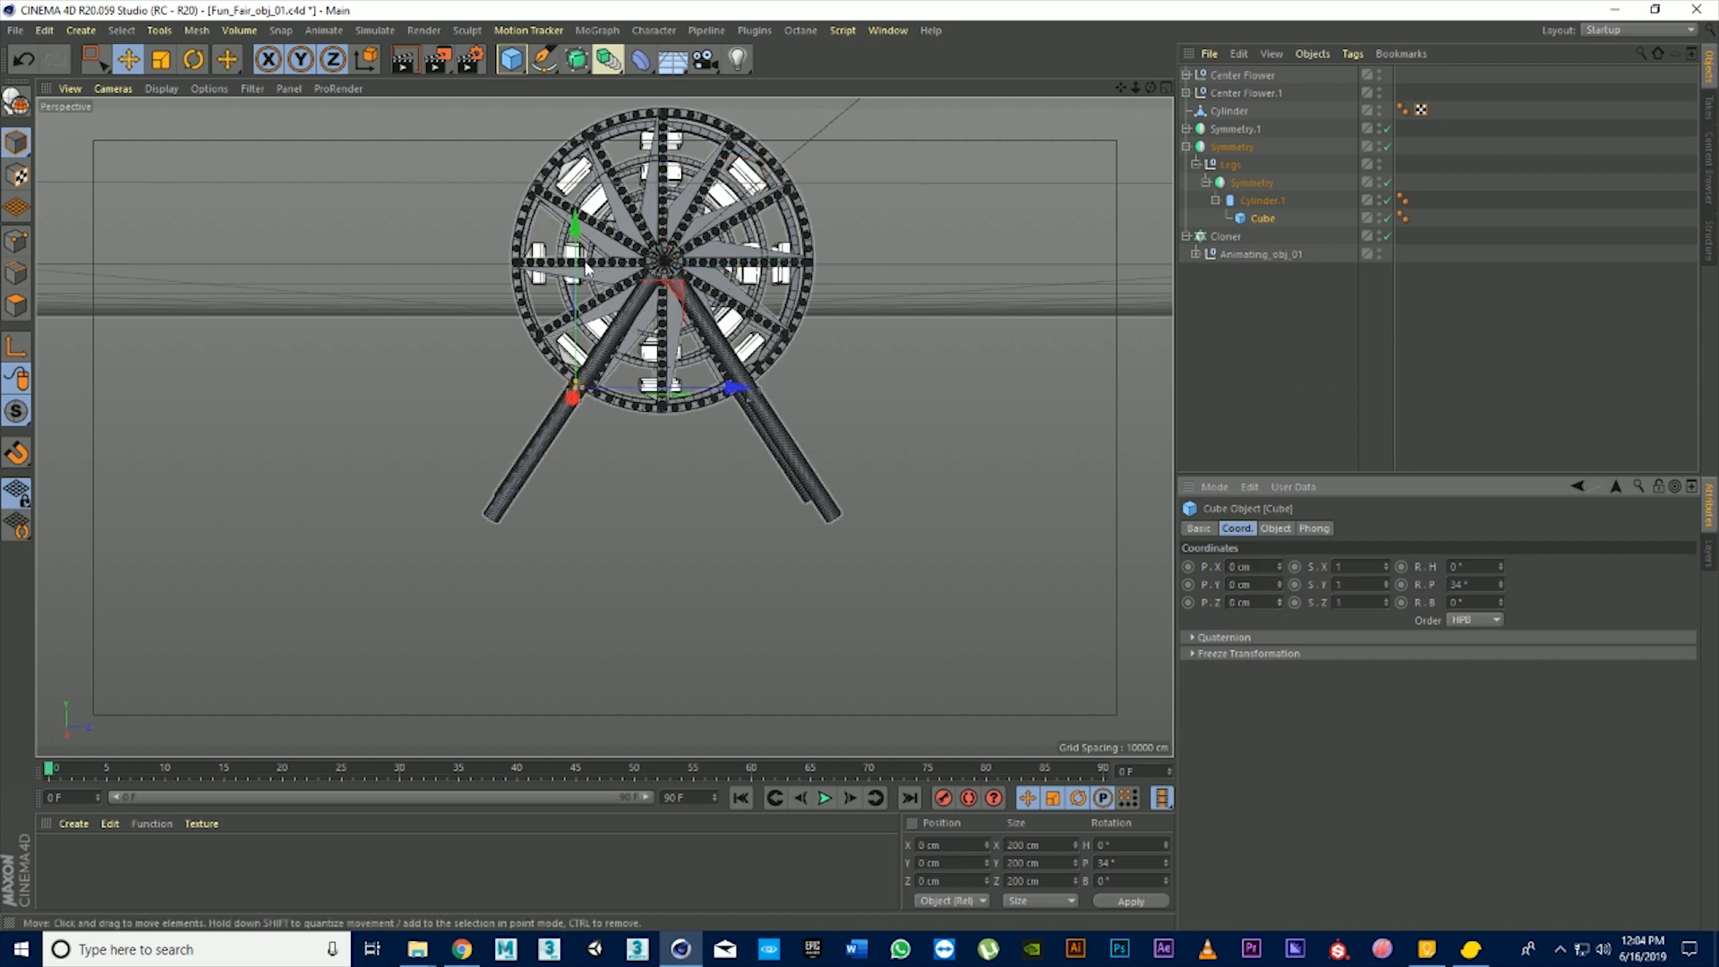
drag(575, 345, 666, 505)
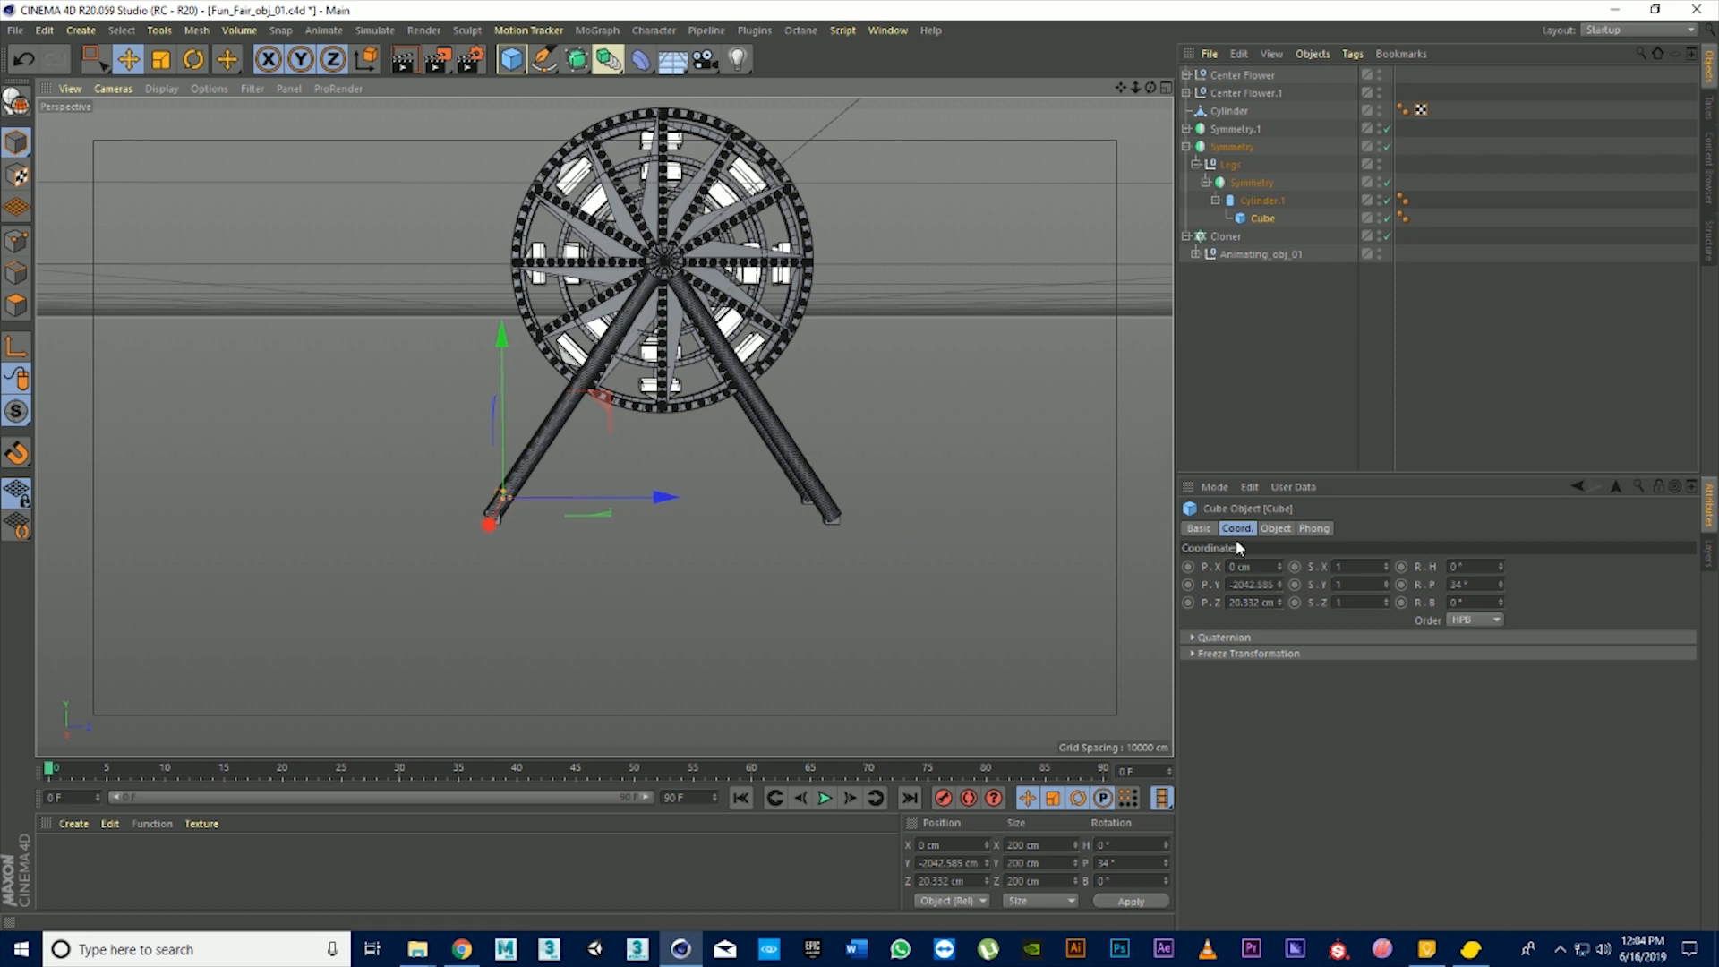
Set the foot cube's size to 600 cm in X, Y and Z
click(1276, 528)
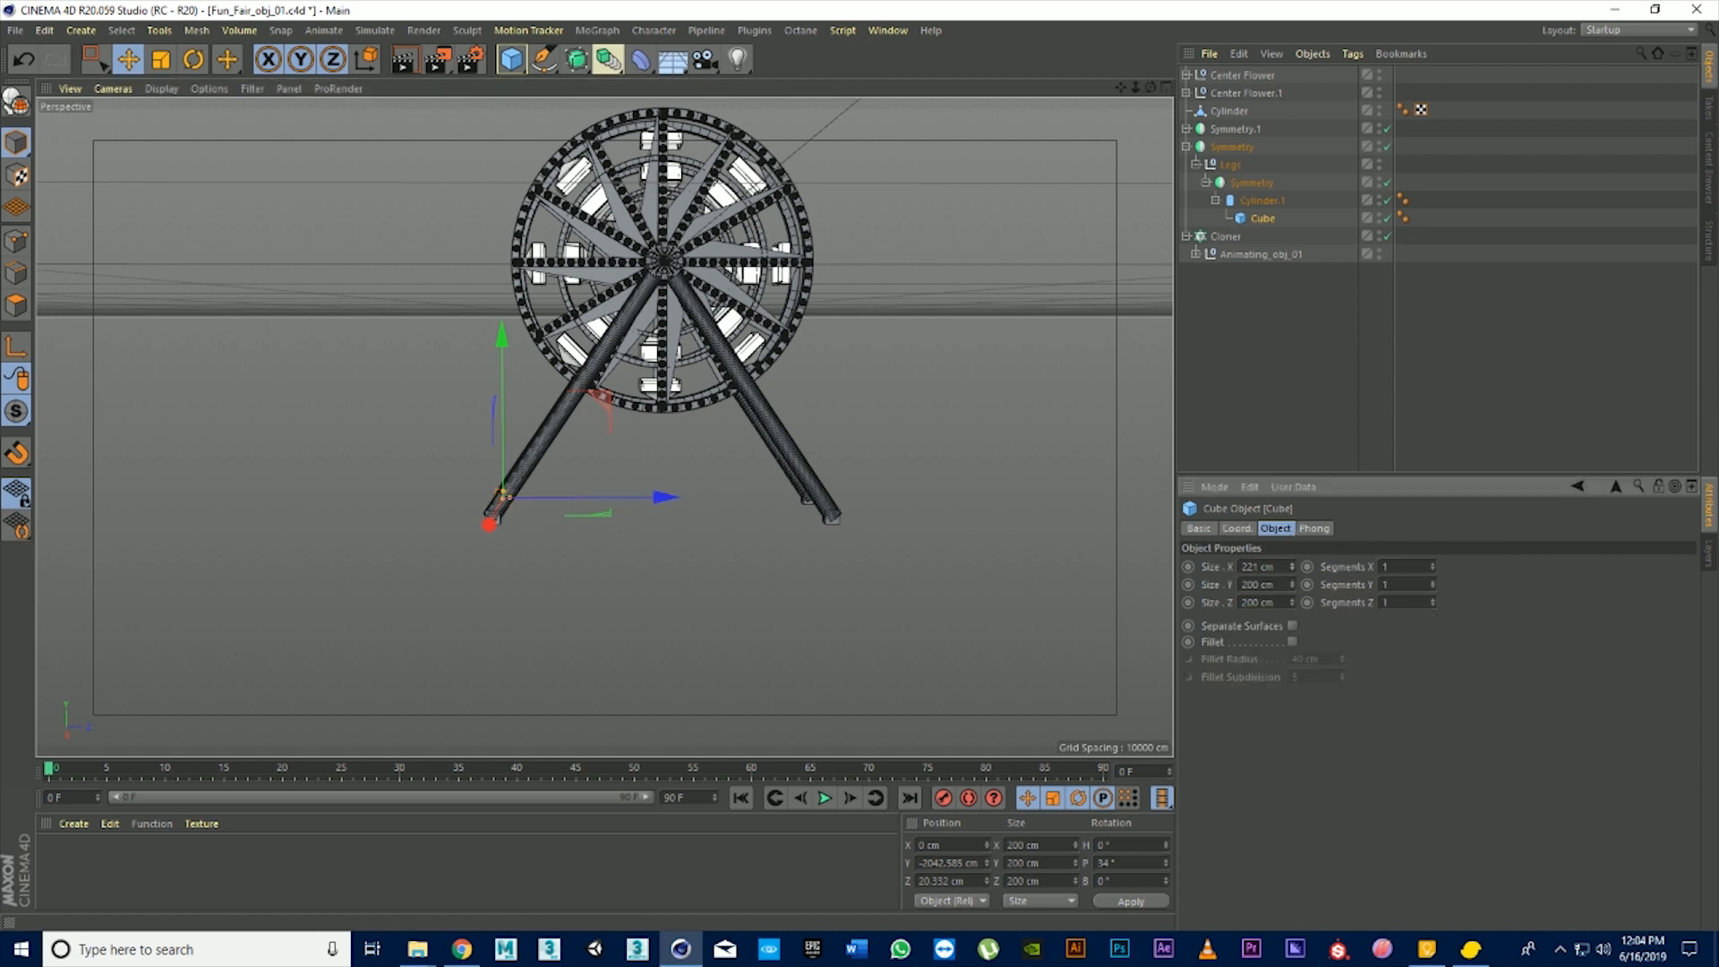
click(1257, 566)
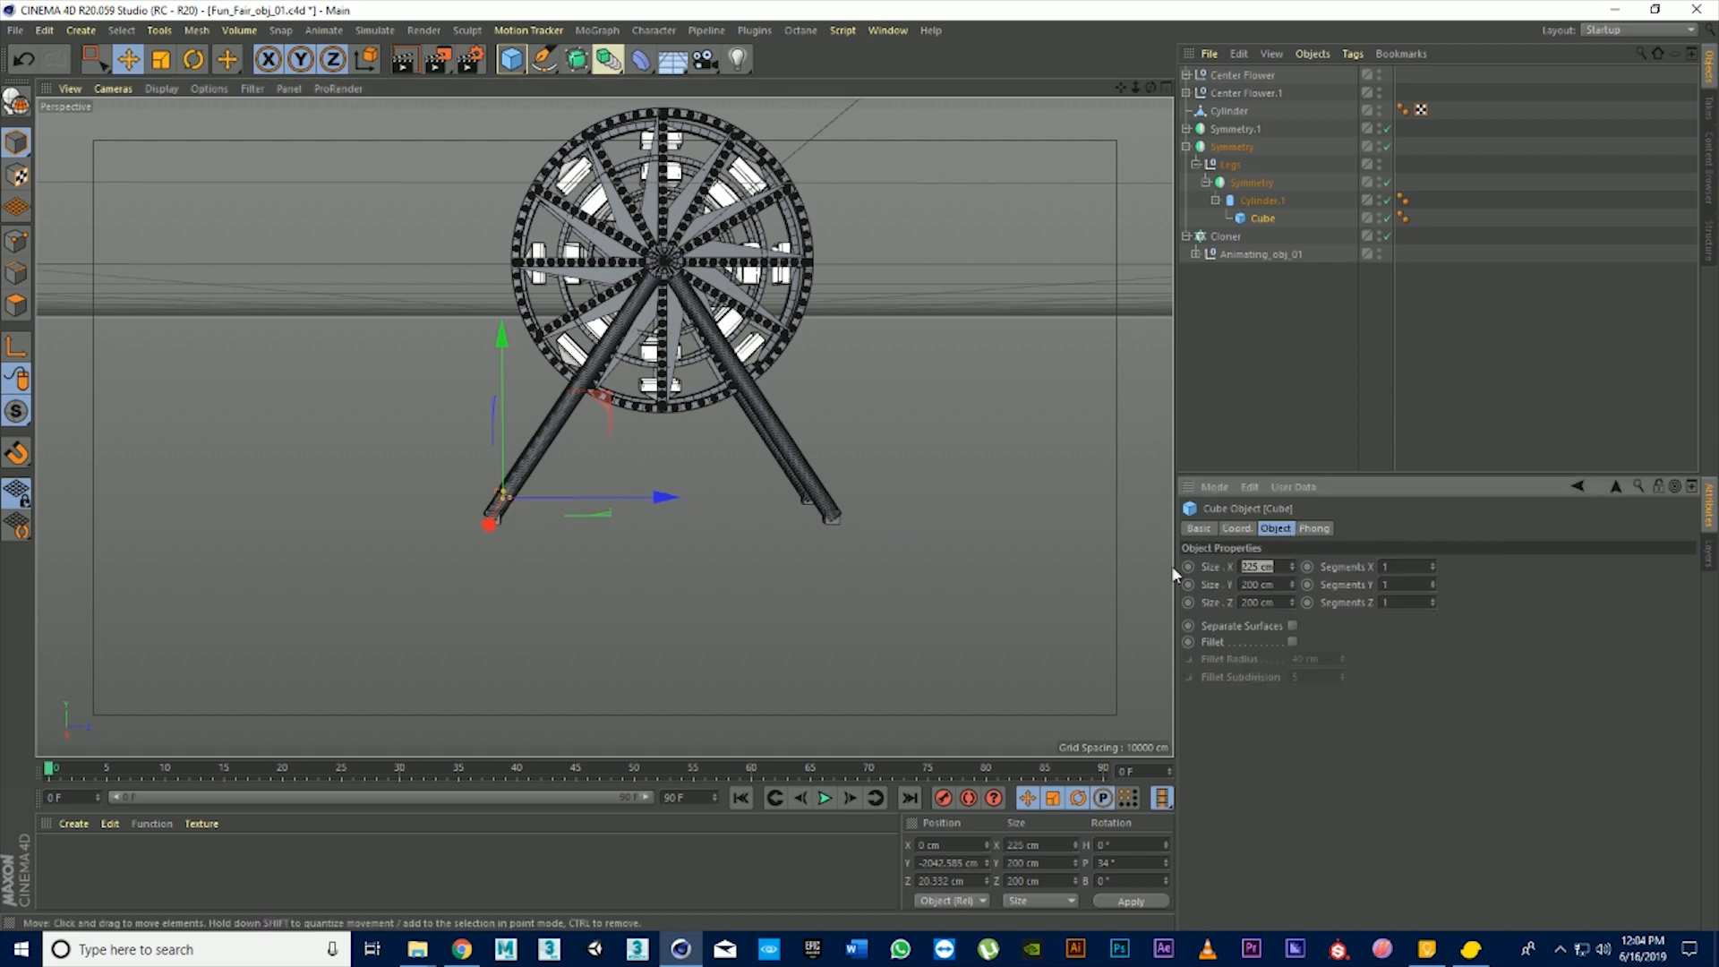
text(600)
key(Tab)
text(600)
key(Tab)
text(600)
key(Return)
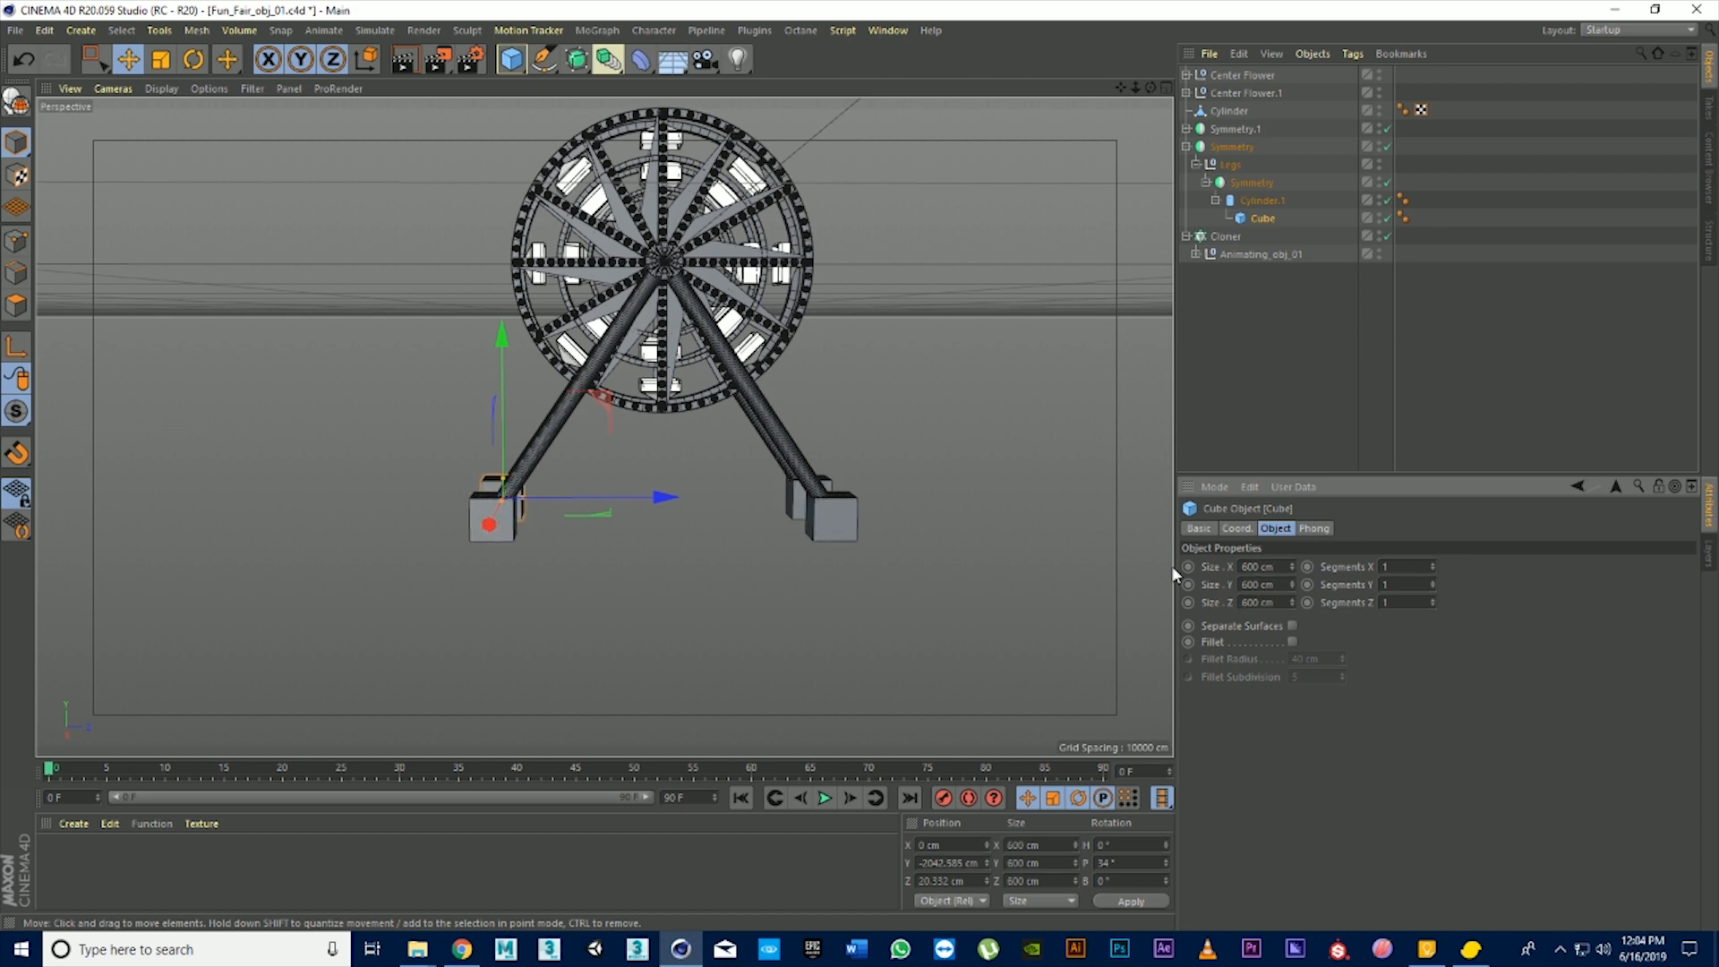
Shift the foot cube slightly along its Z axis to centre it under the leg, and deselect it
scroll(489, 494, up, 6)
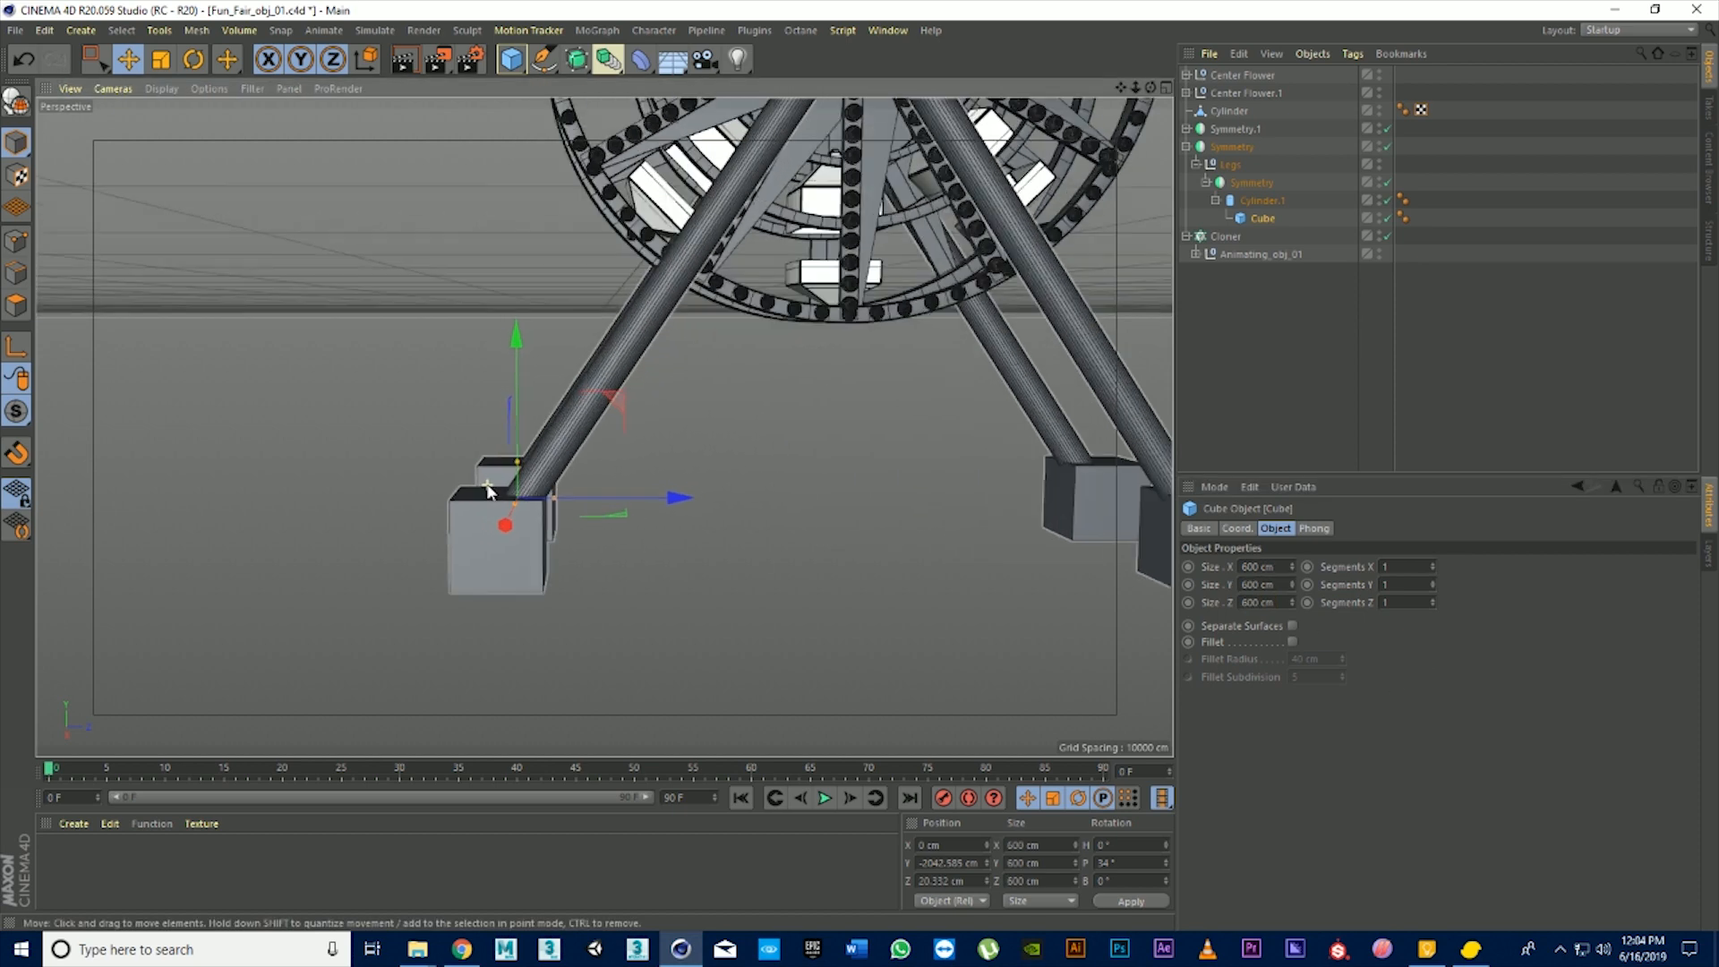
drag(1150, 87, 1074, 143)
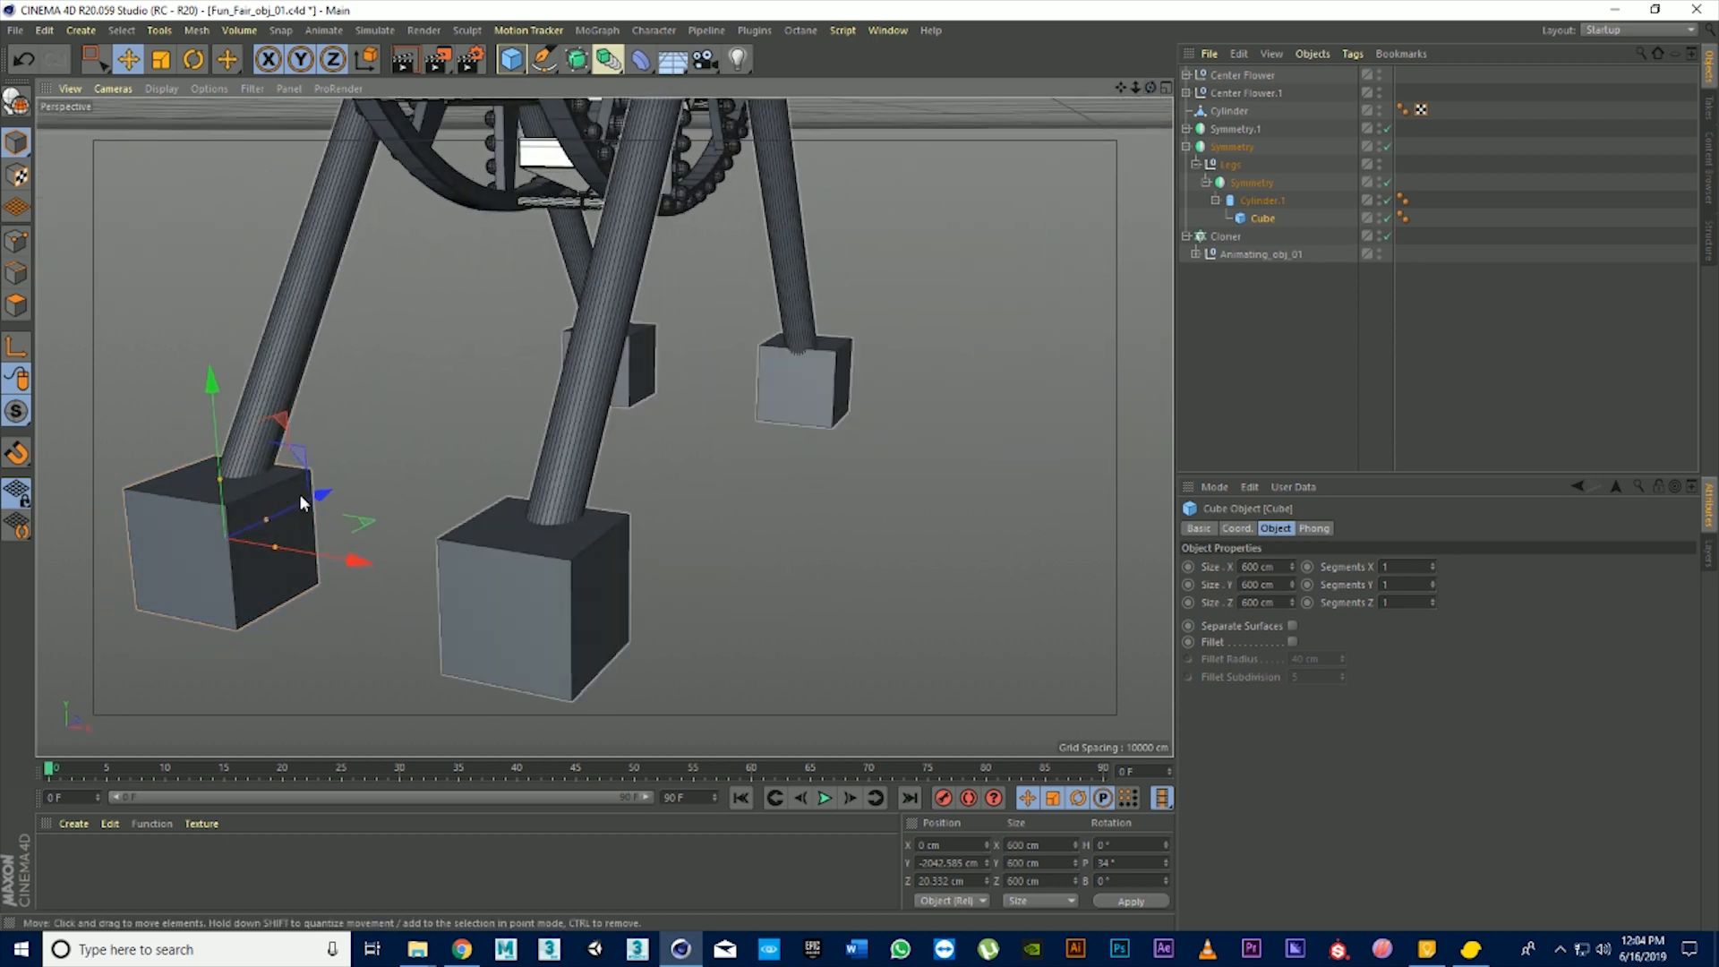
drag(320, 494, 333, 487)
click(694, 453)
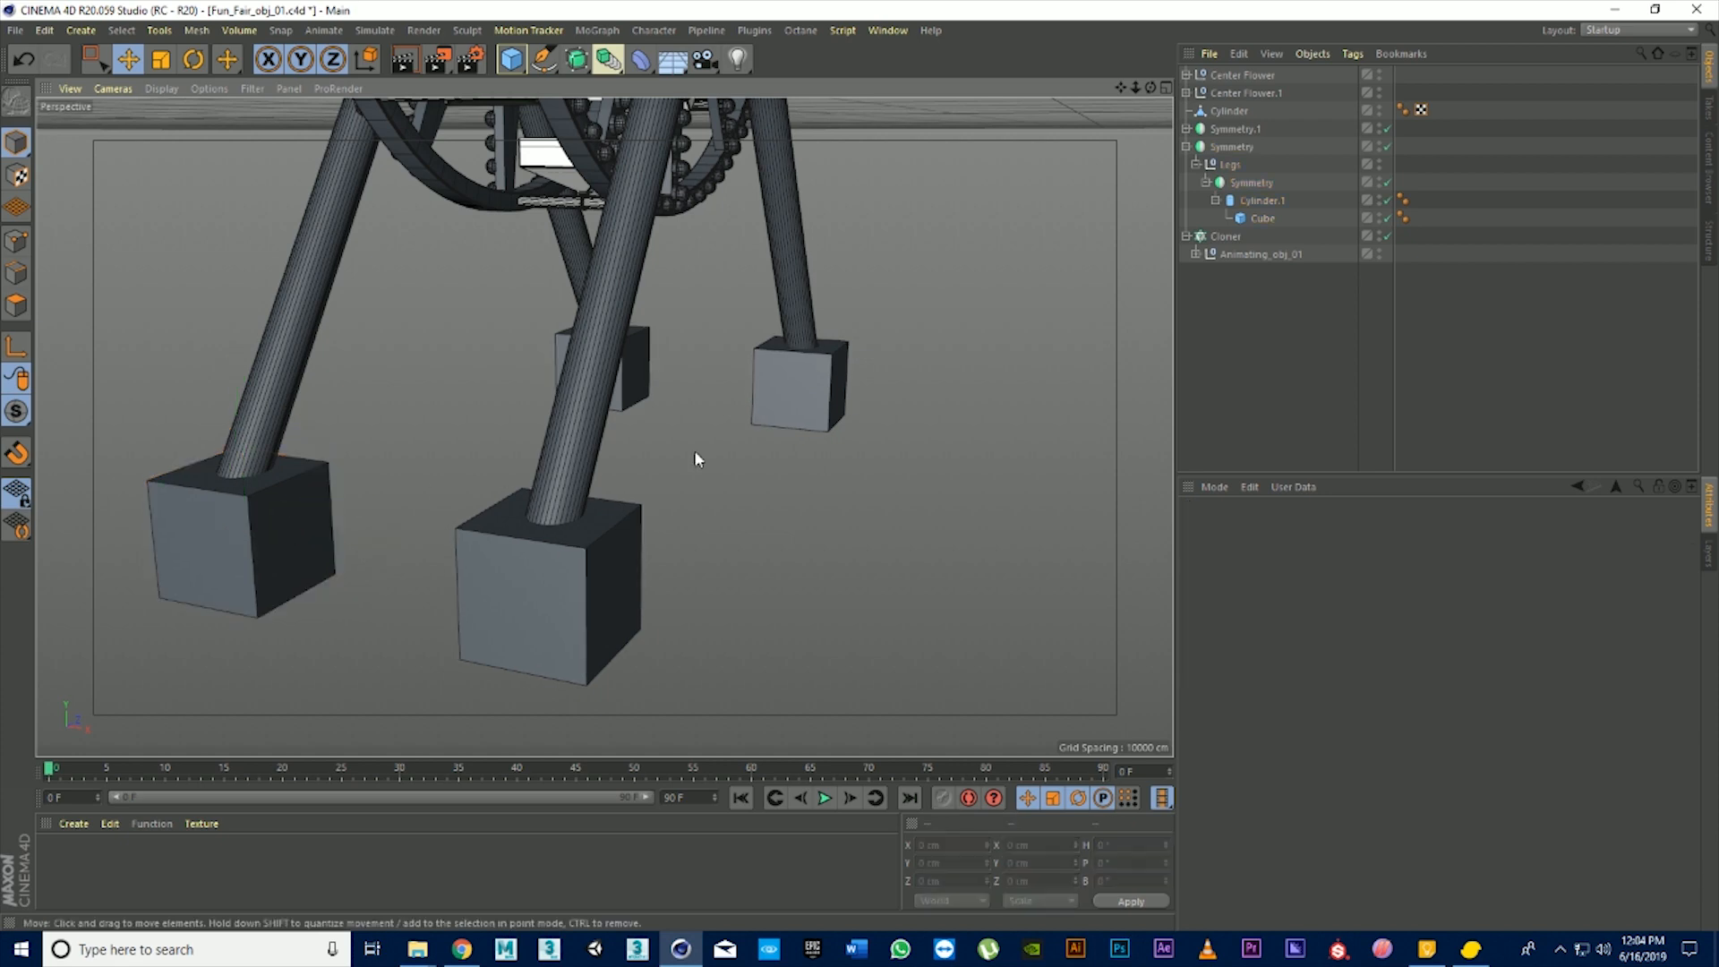
Examine the whole Ferris wheel with its four foot blocks from different angles and distances
scroll(722, 486, down, 4)
drag(1152, 88, 1139, 22)
scroll(616, 408, up, 5)
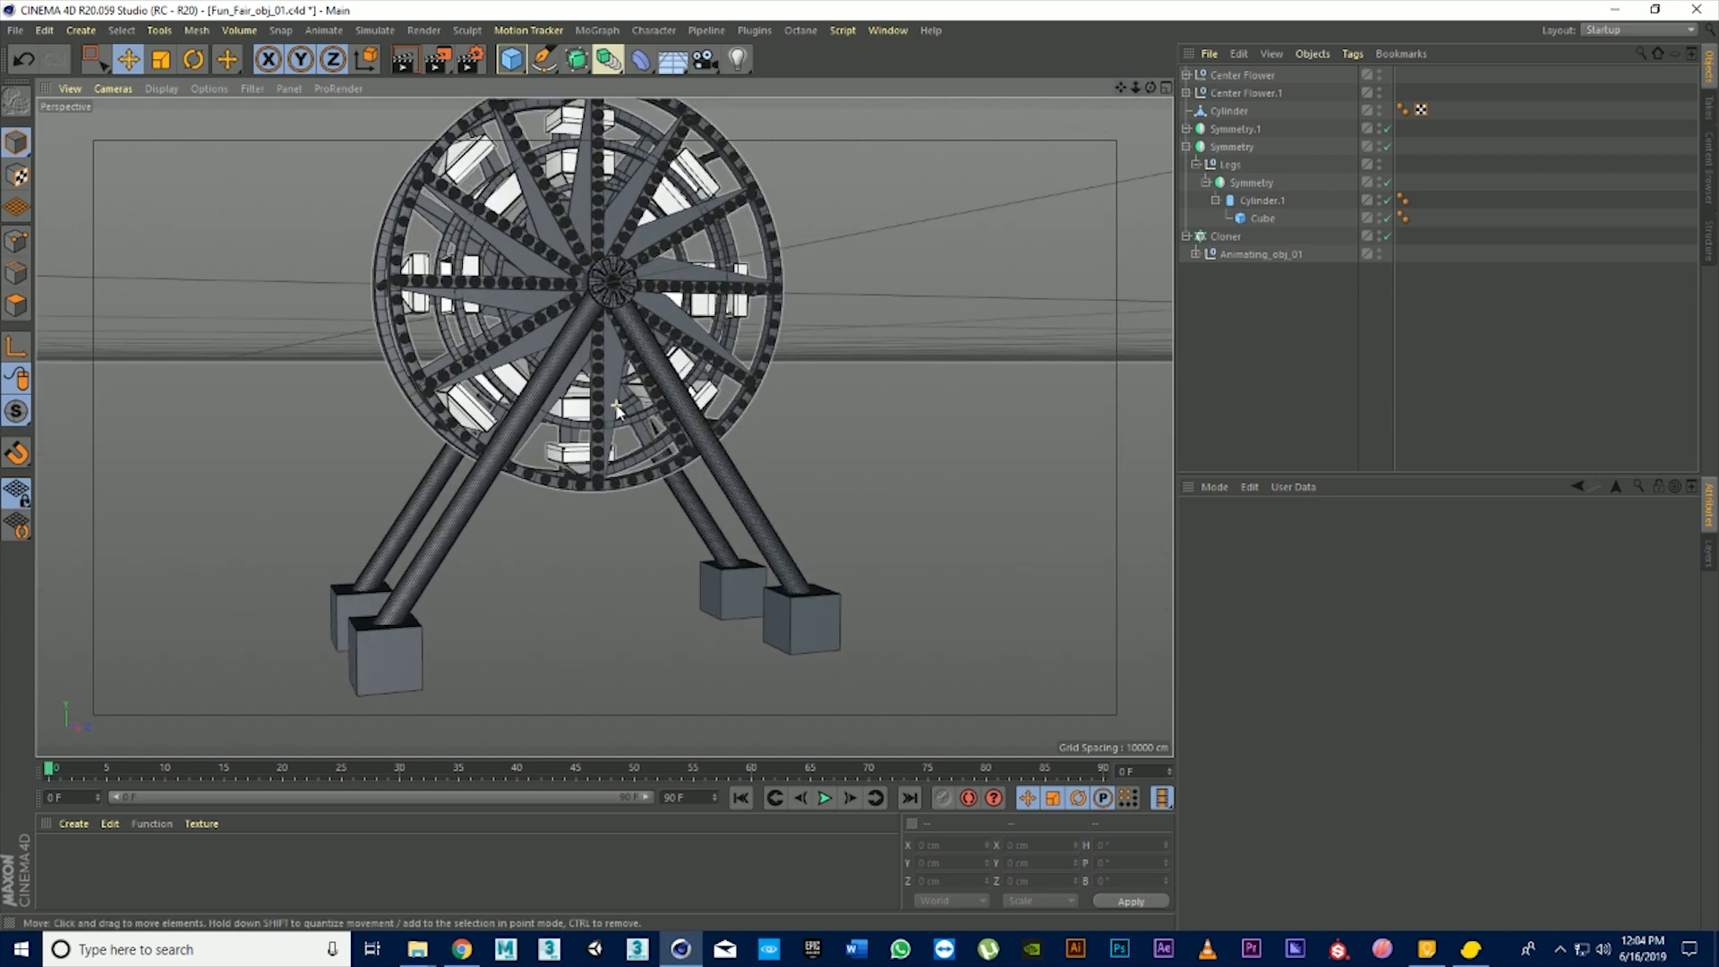
scroll(616, 408, down, 1)
alt+drag(1007, 176, 641, 666)
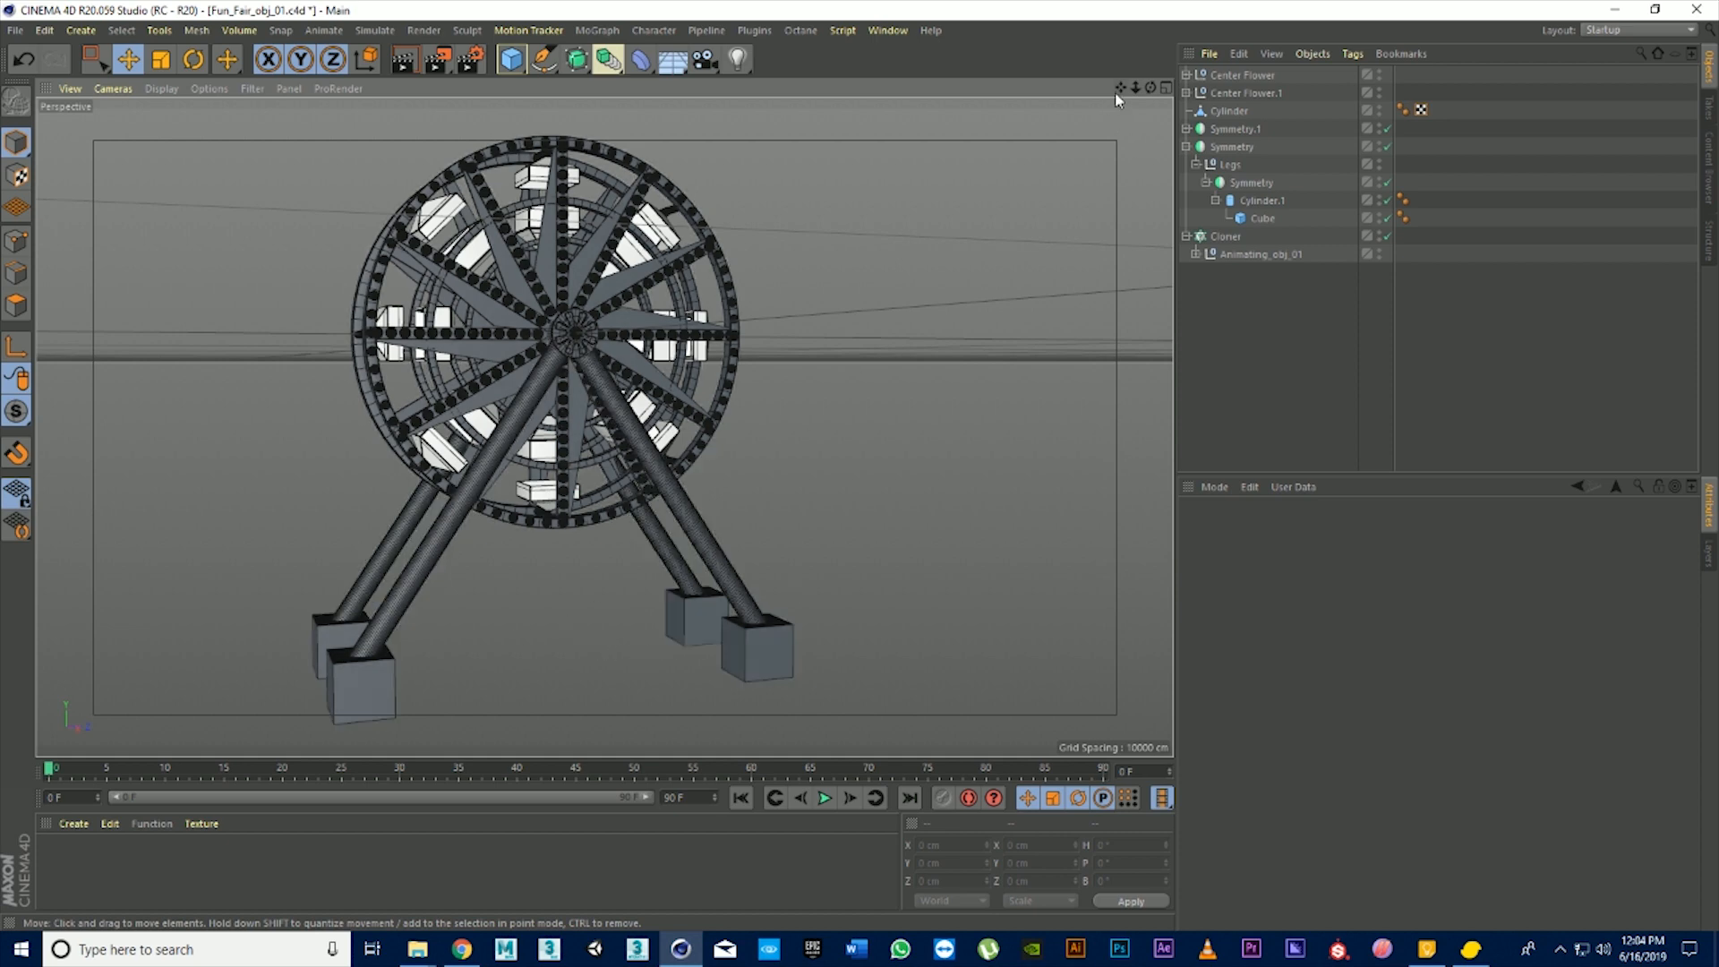
drag(1120, 87, 1156, 71)
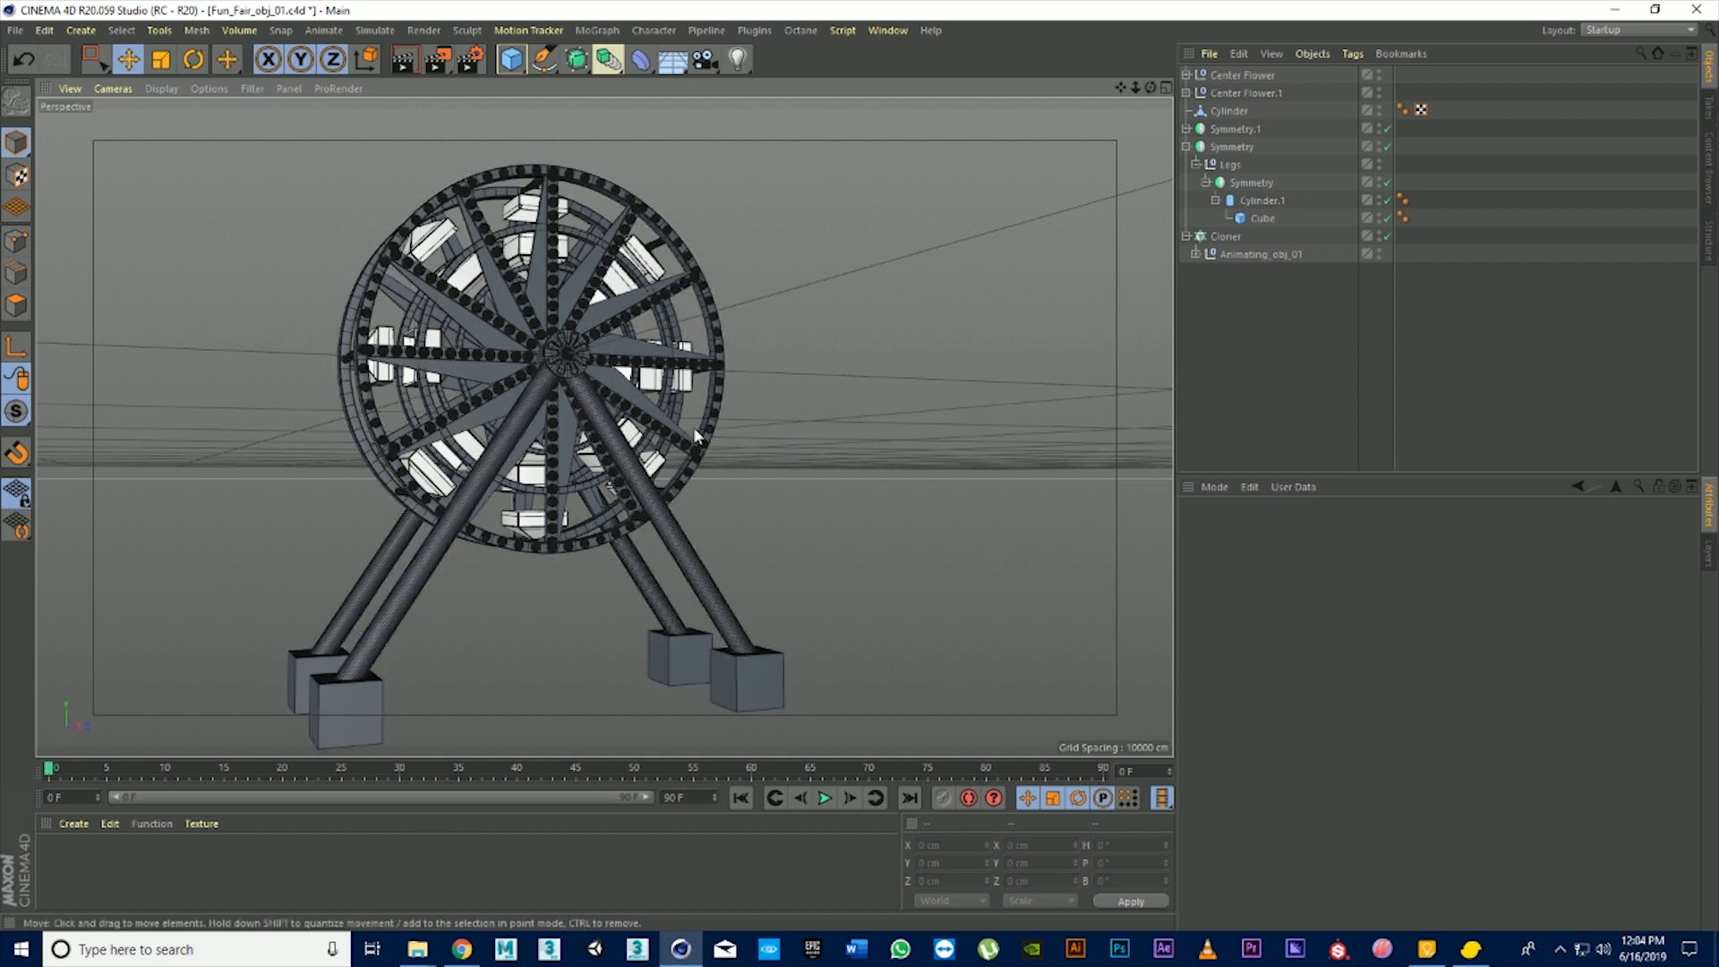
scroll(642, 389, down, 1)
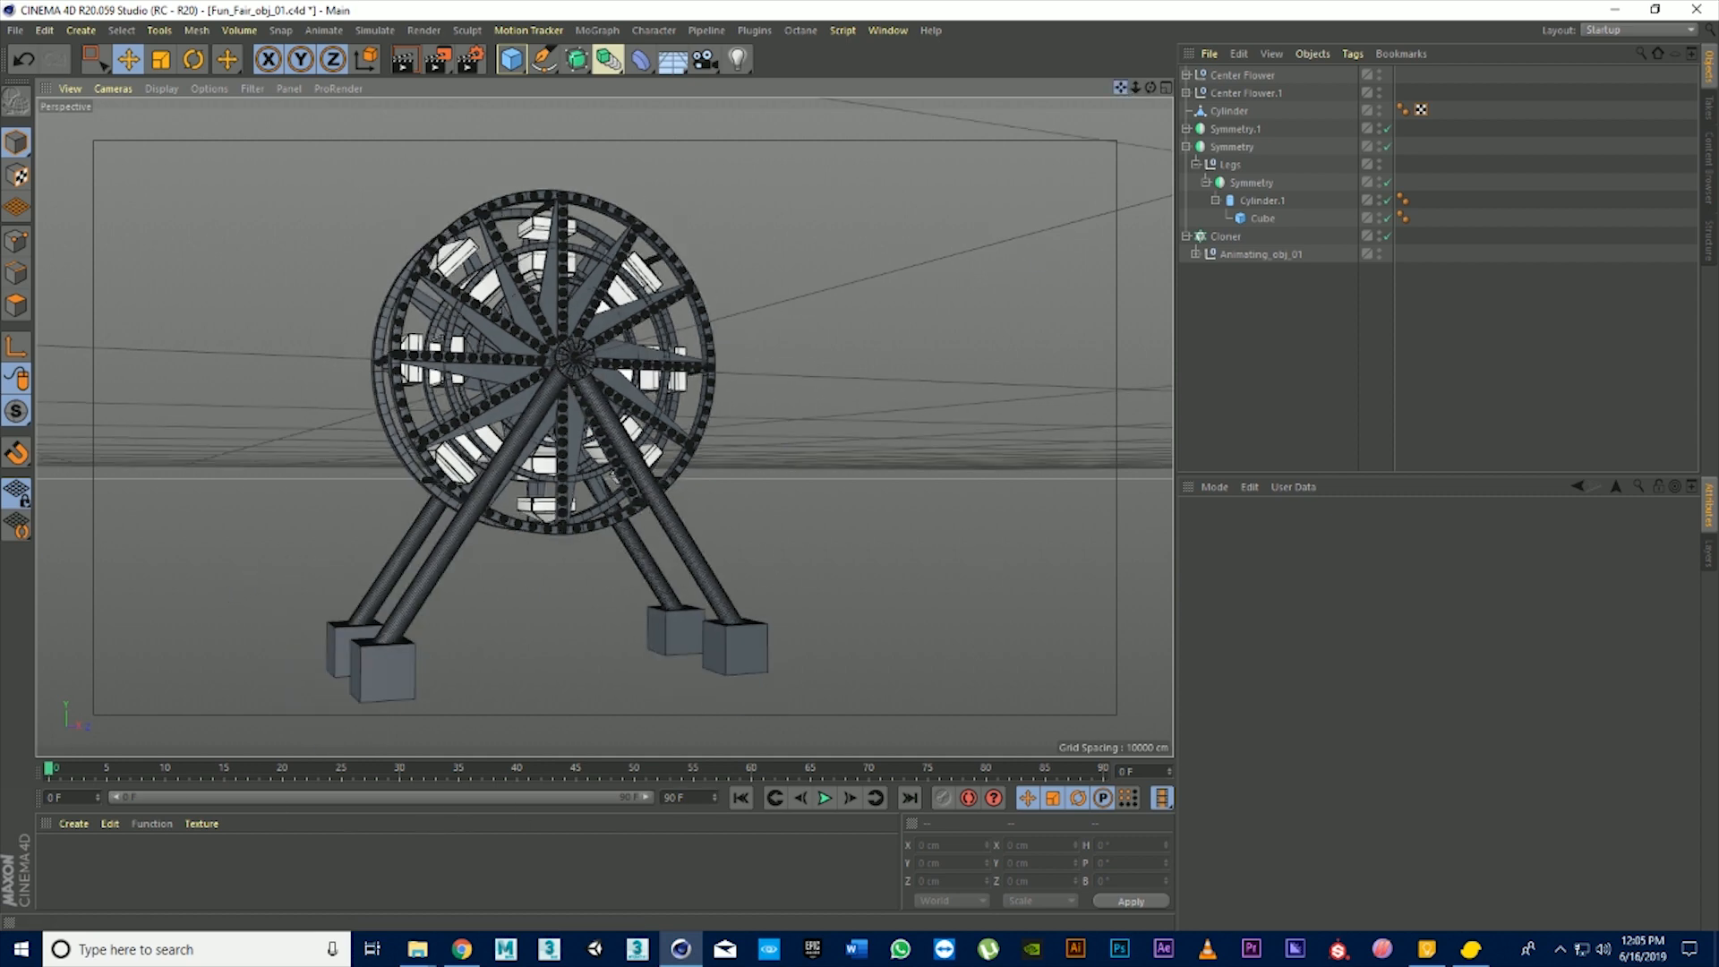
mouse_move(1122, 87)
mouse_down()
mouse_move(1085, 101)
mouse_move(1147, 100)
mouse_up()
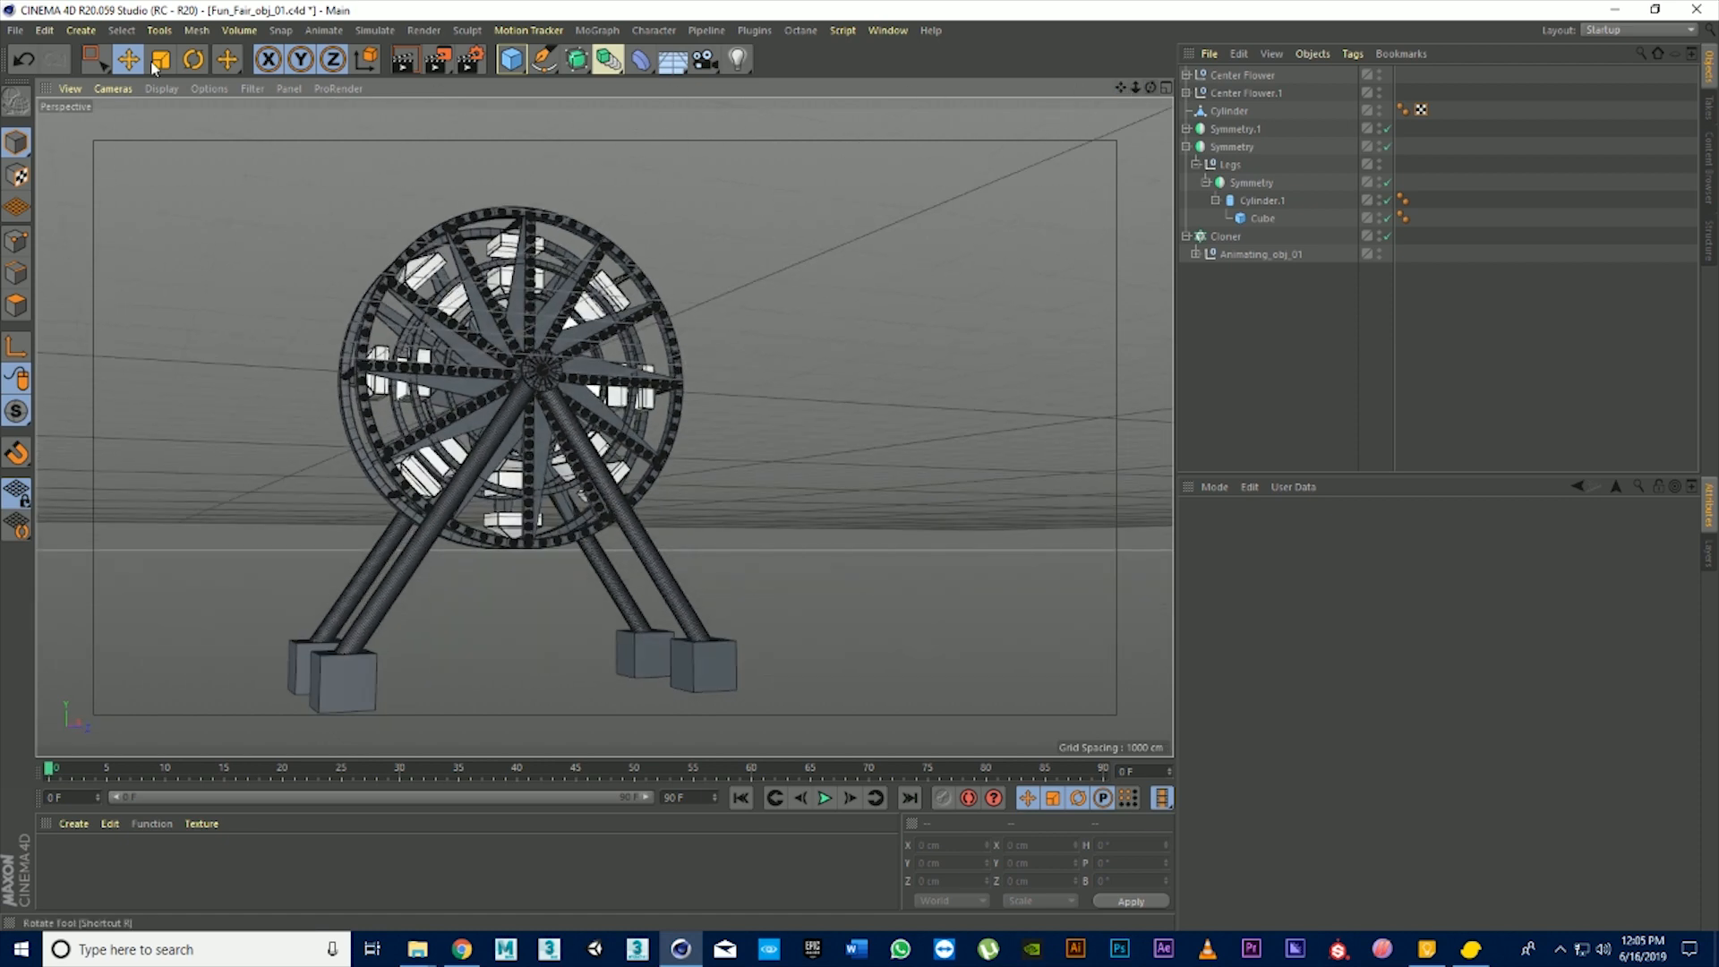
Save the project and collapse the legs' Symmetry hierarchy in the object list
click(15, 30)
click(53, 199)
scroll(439, 480, up, 3)
scroll(439, 480, down, 2)
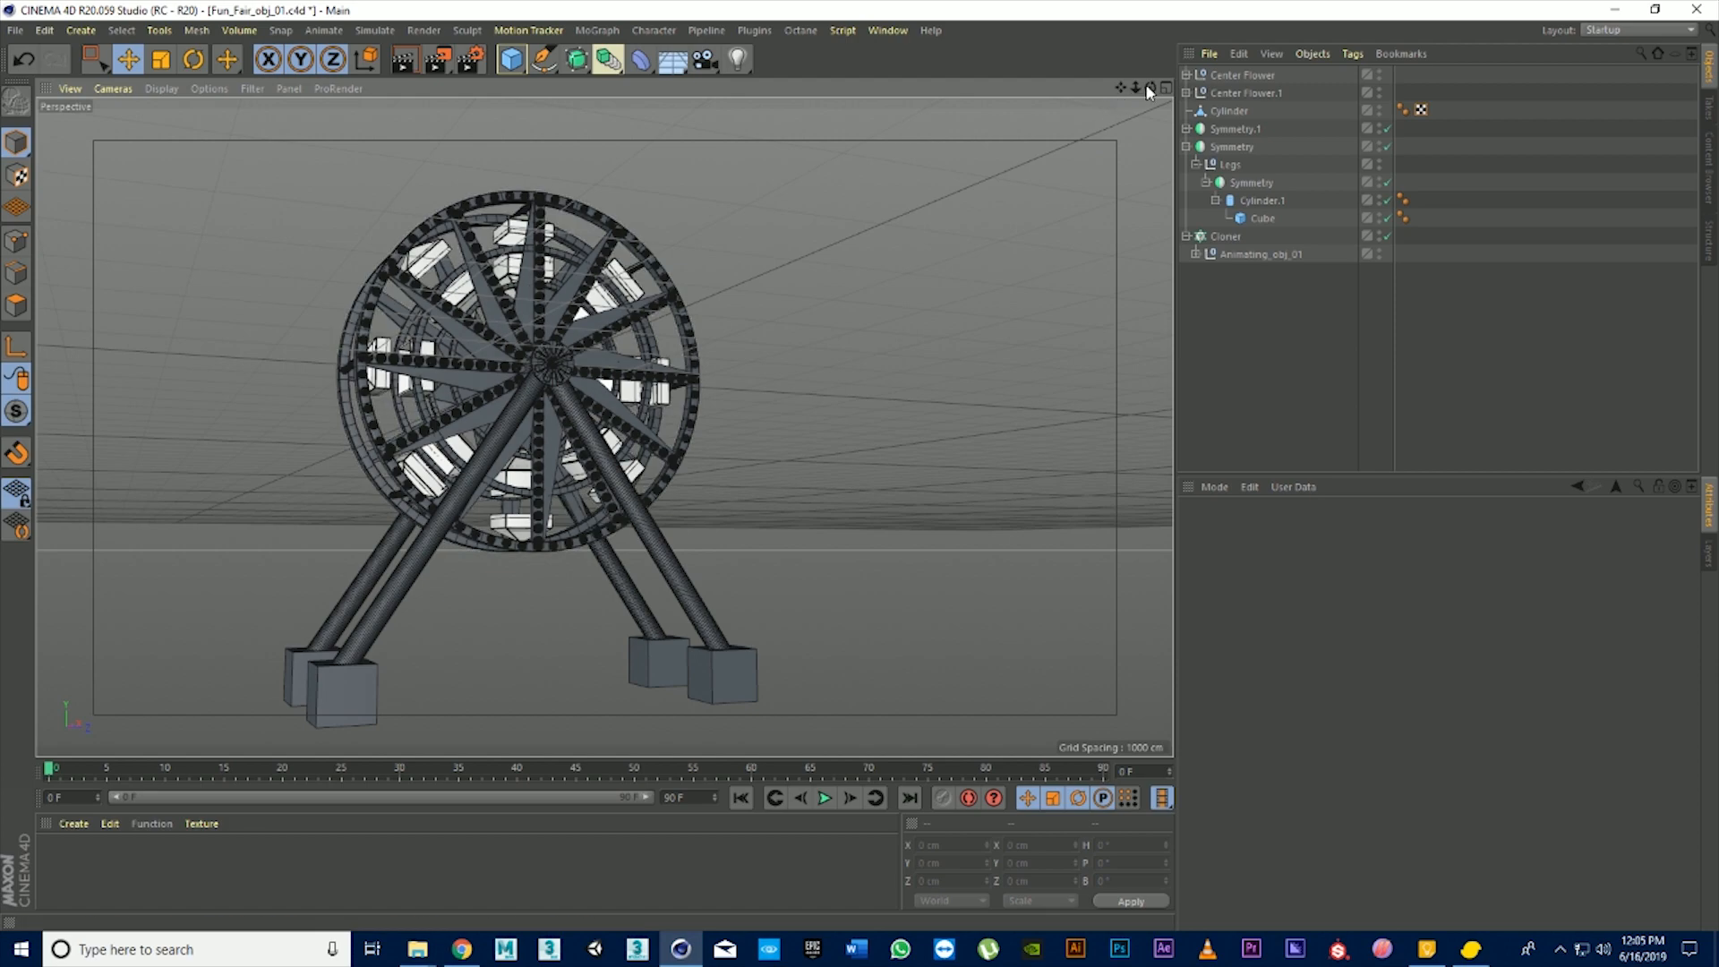
drag(1149, 90, 1034, 91)
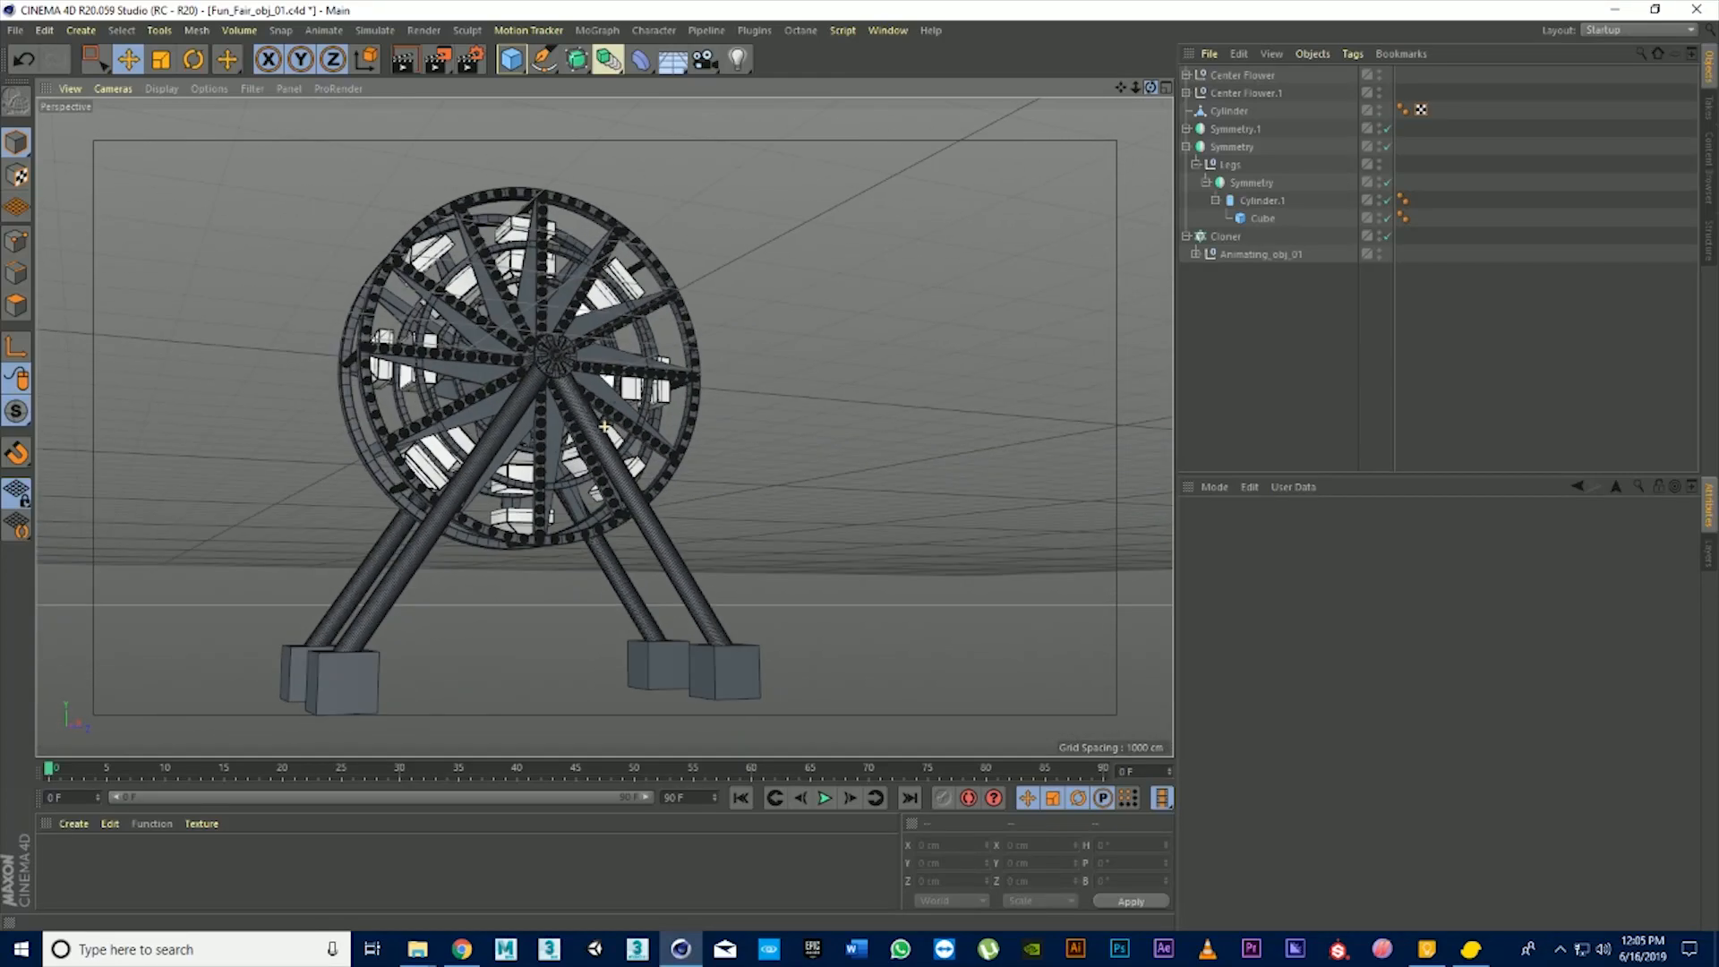
alt+middle_drag(564, 439, 607, 428)
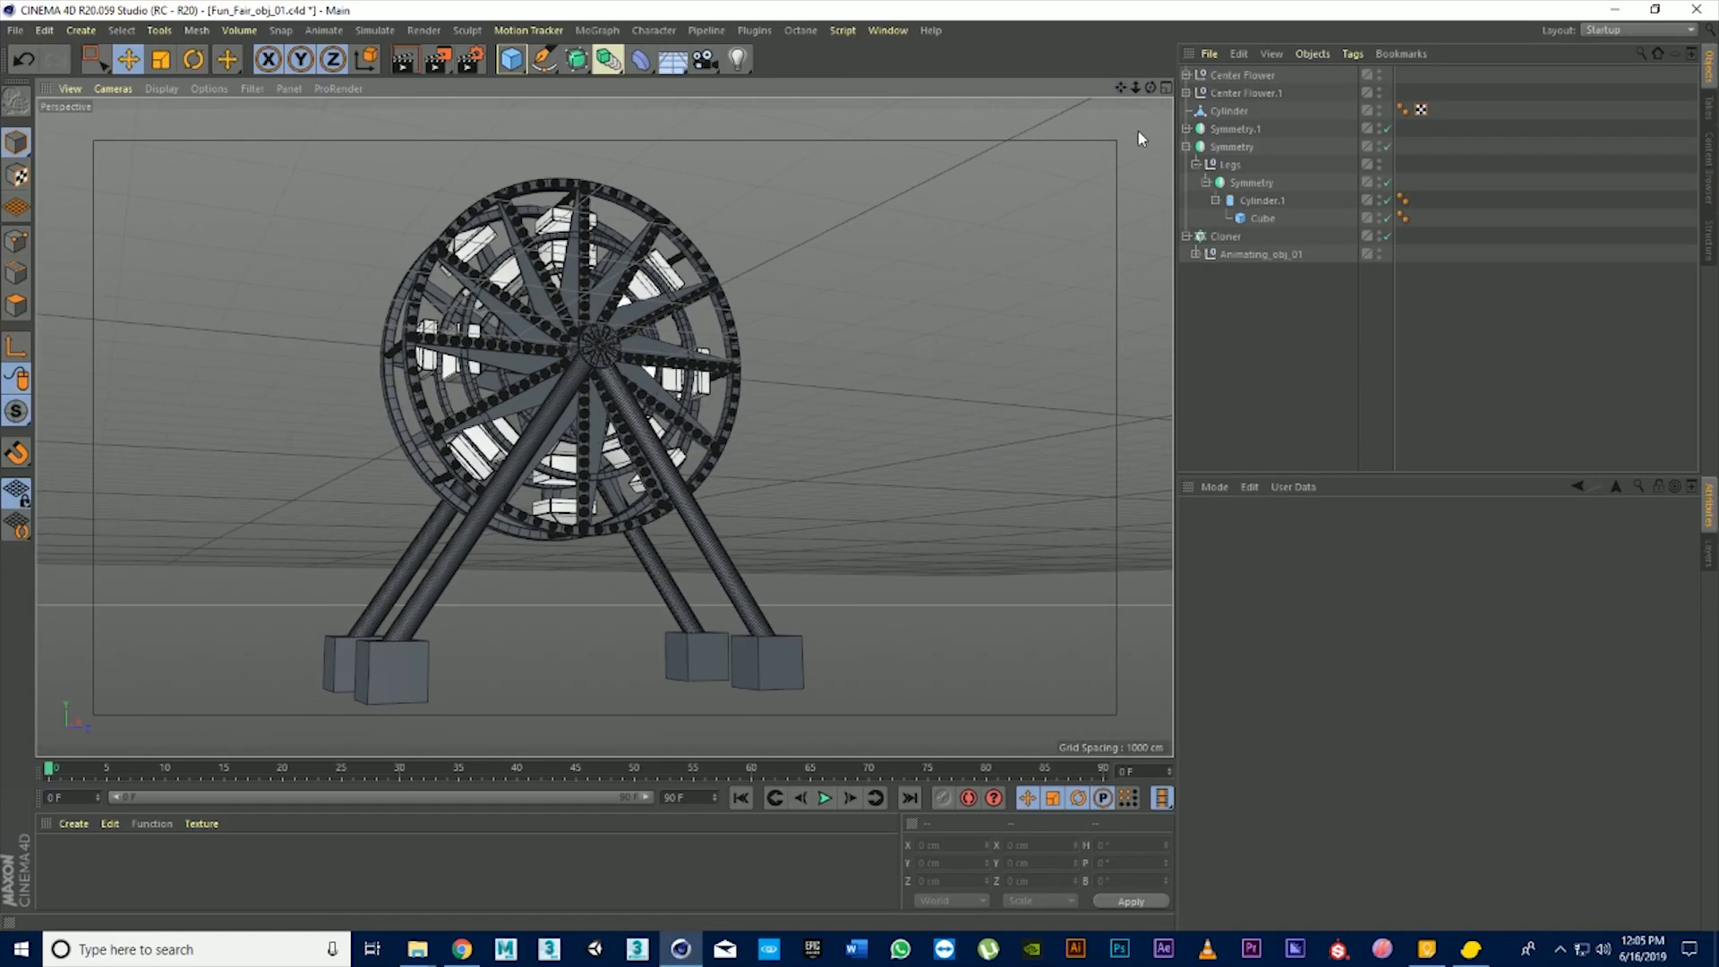
click(1186, 147)
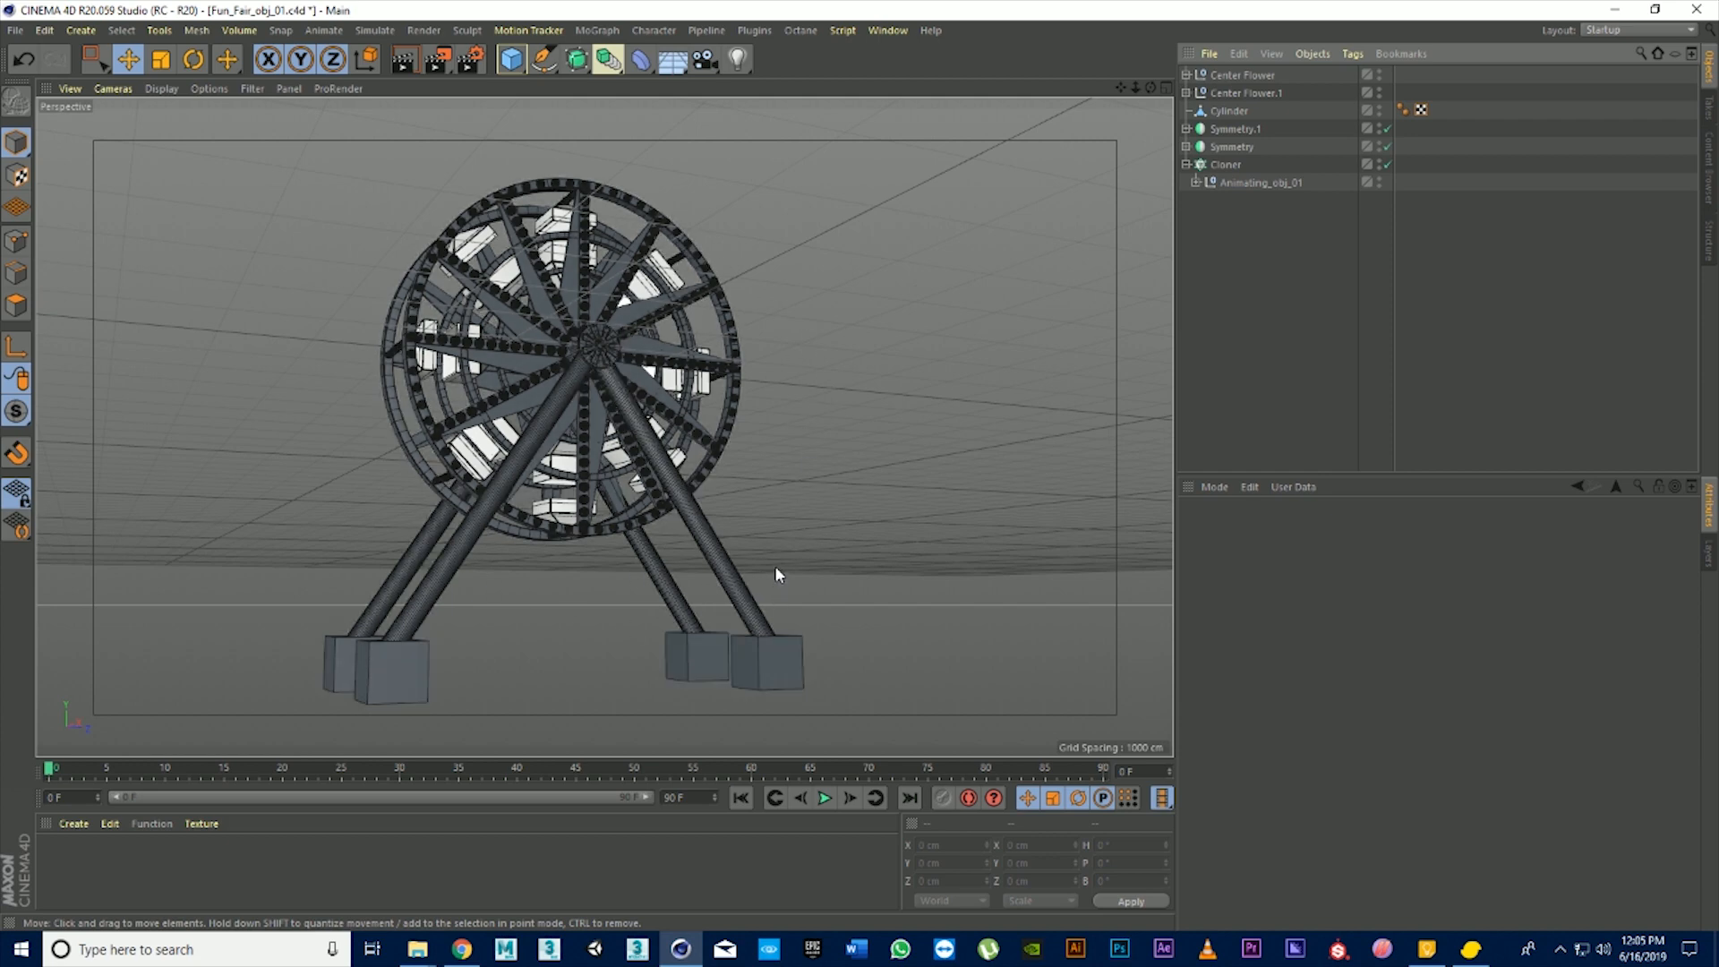
Try moving the legs' Symmetry object together with all its children away from the wheel, and undo the move
click(1187, 164)
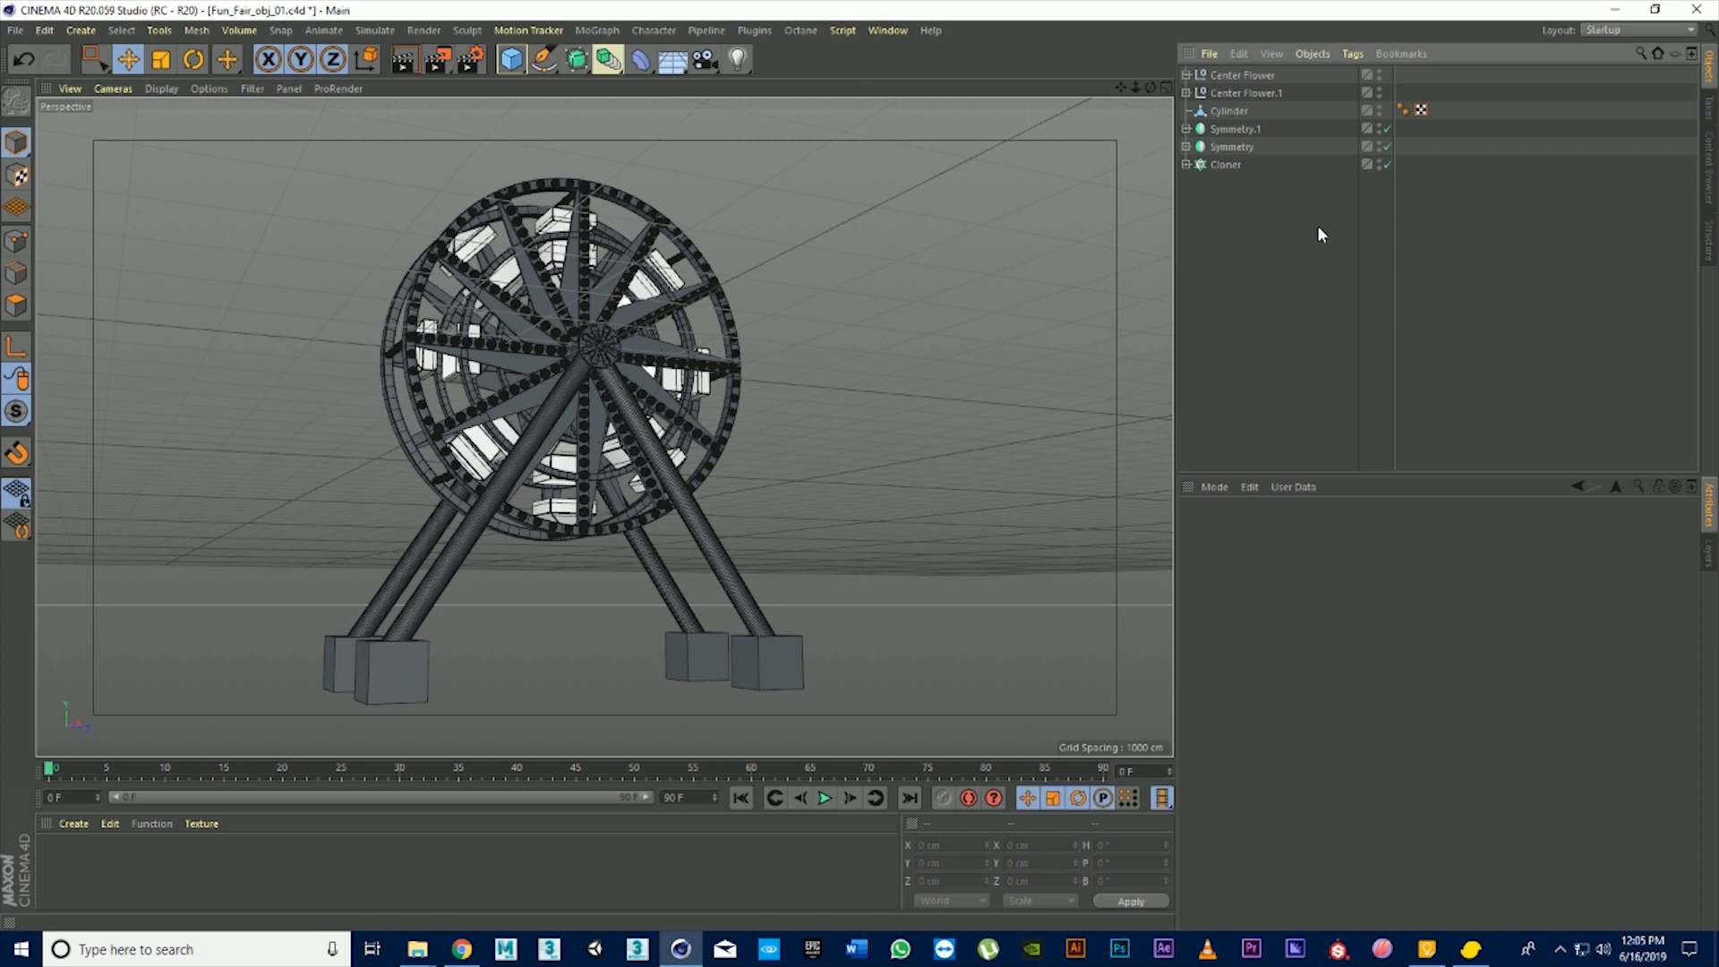
click(1226, 151)
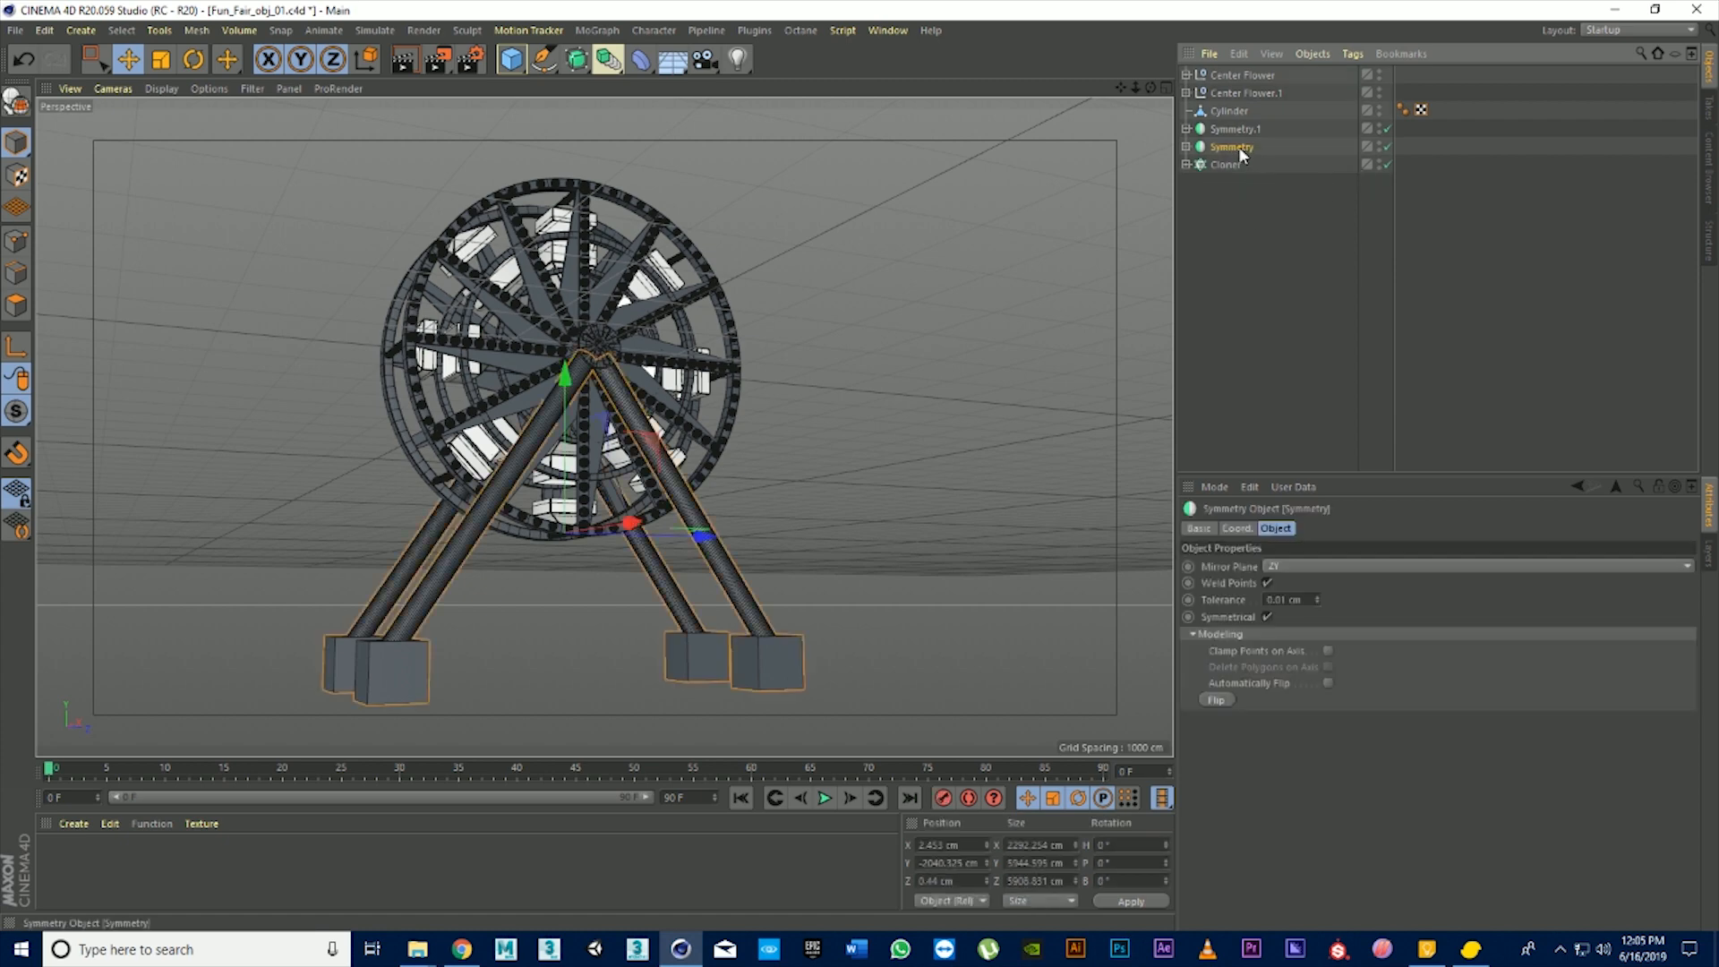
right_click(1241, 154)
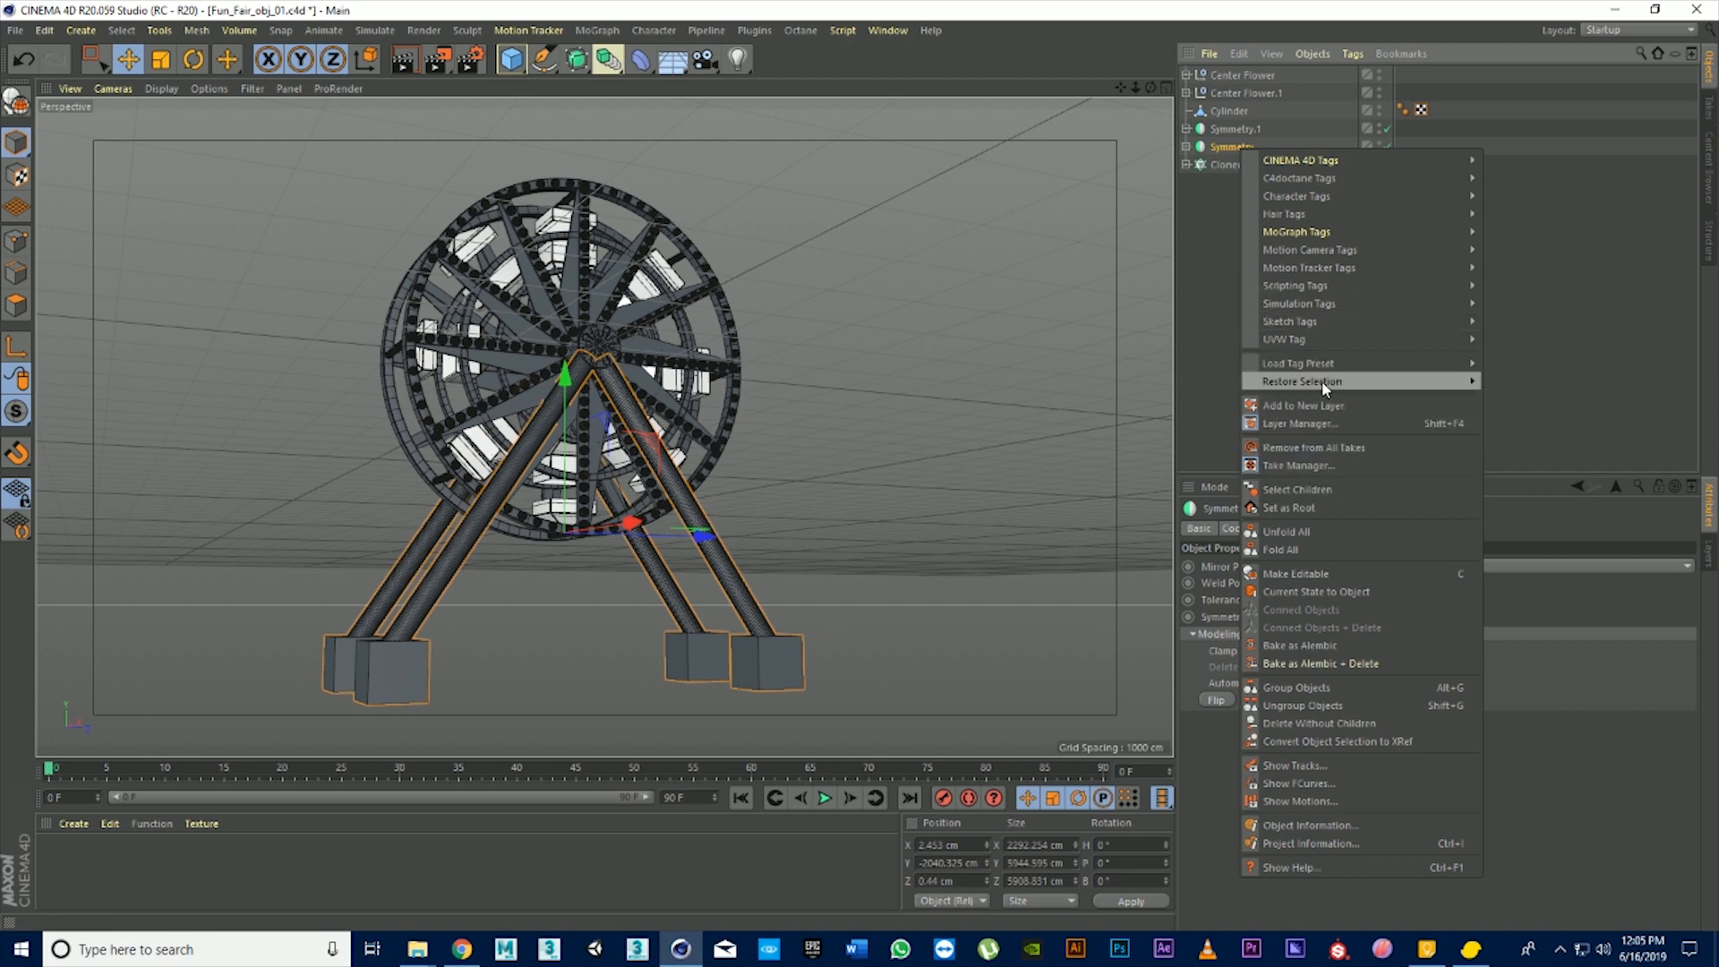
click(1316, 490)
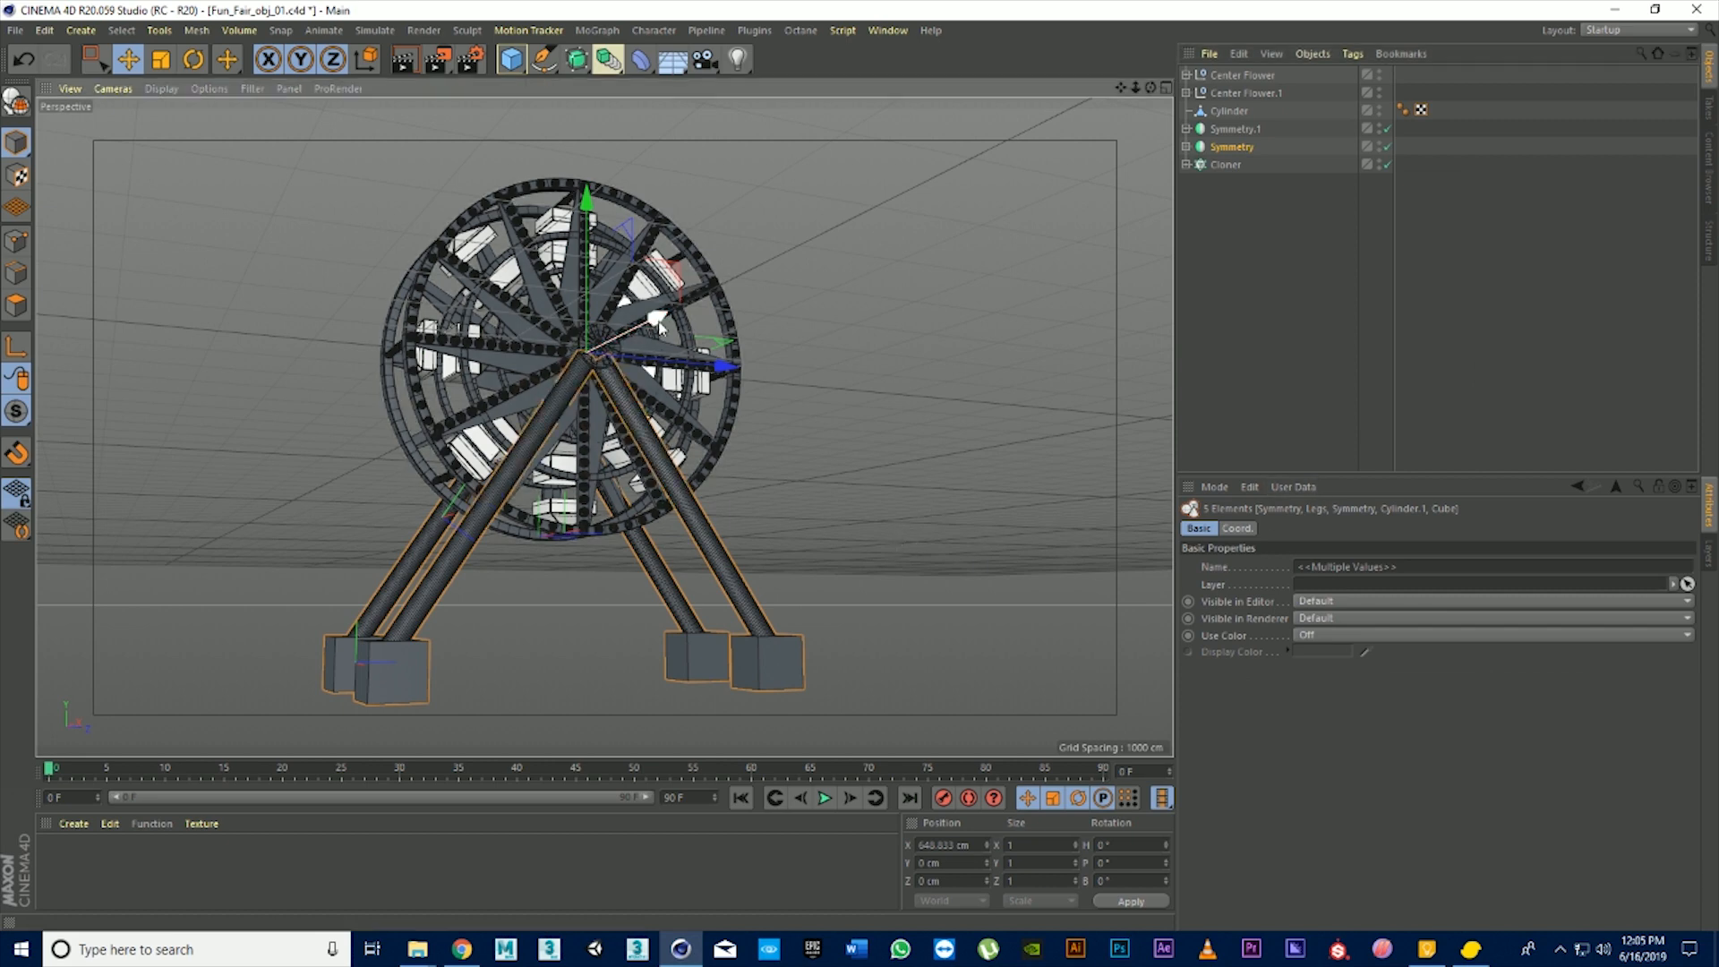
drag(658, 318, 944, 299)
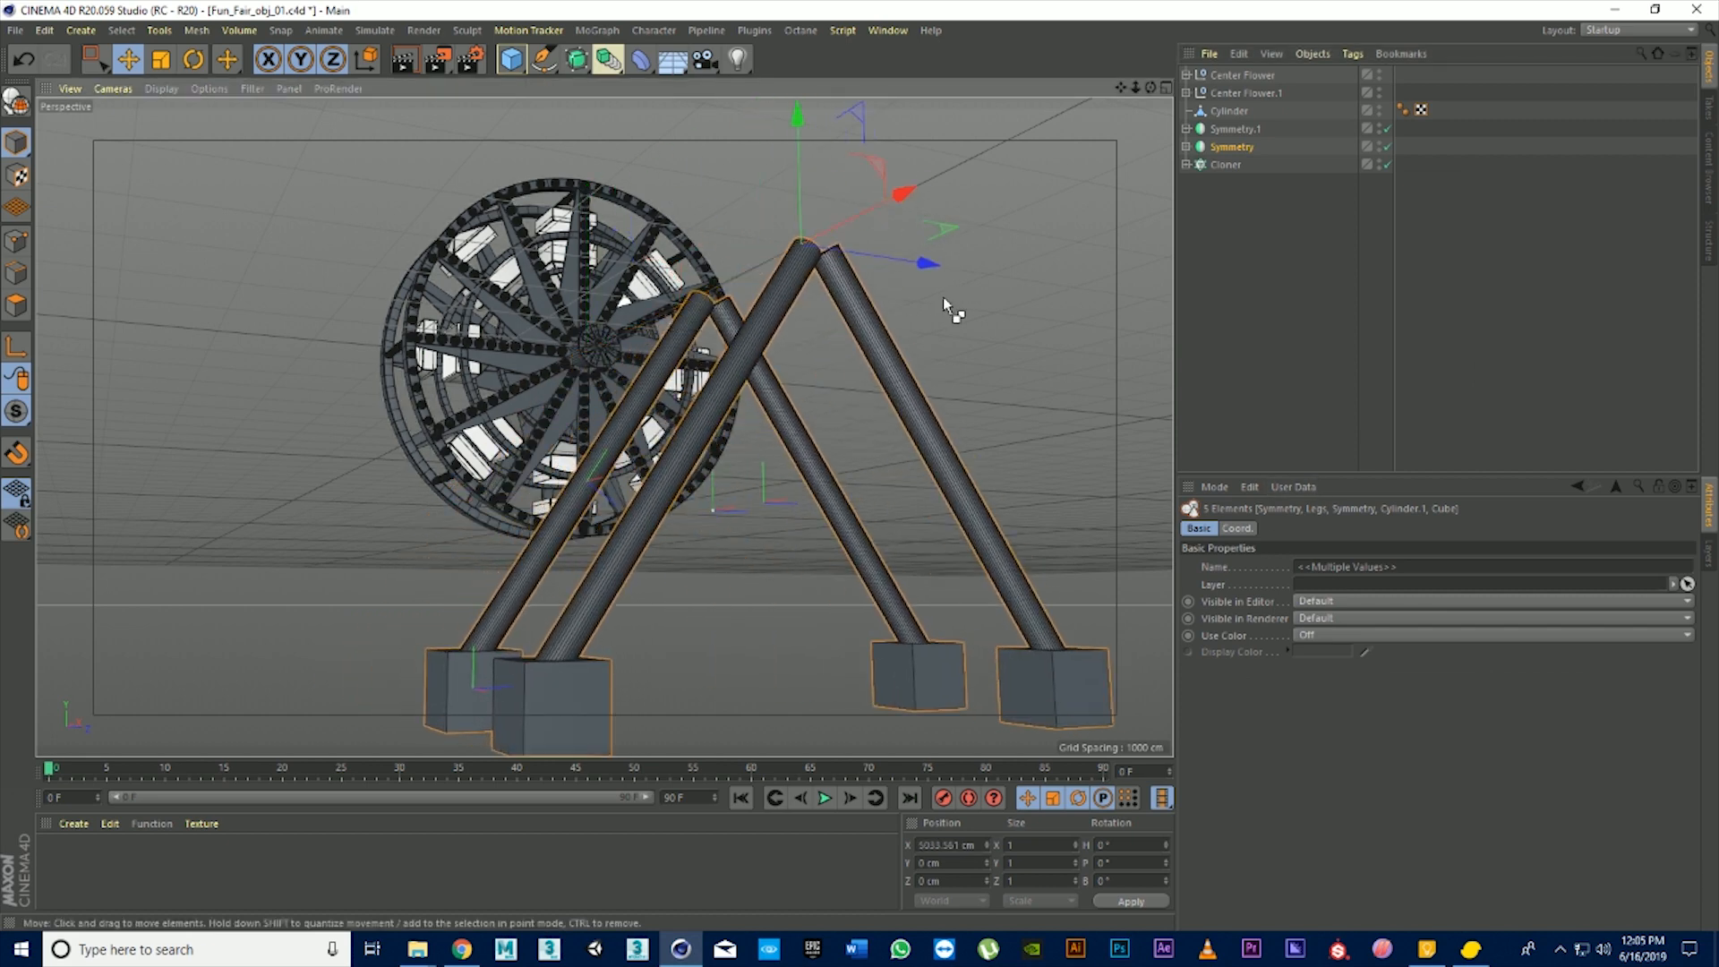
key(ctrl+z)
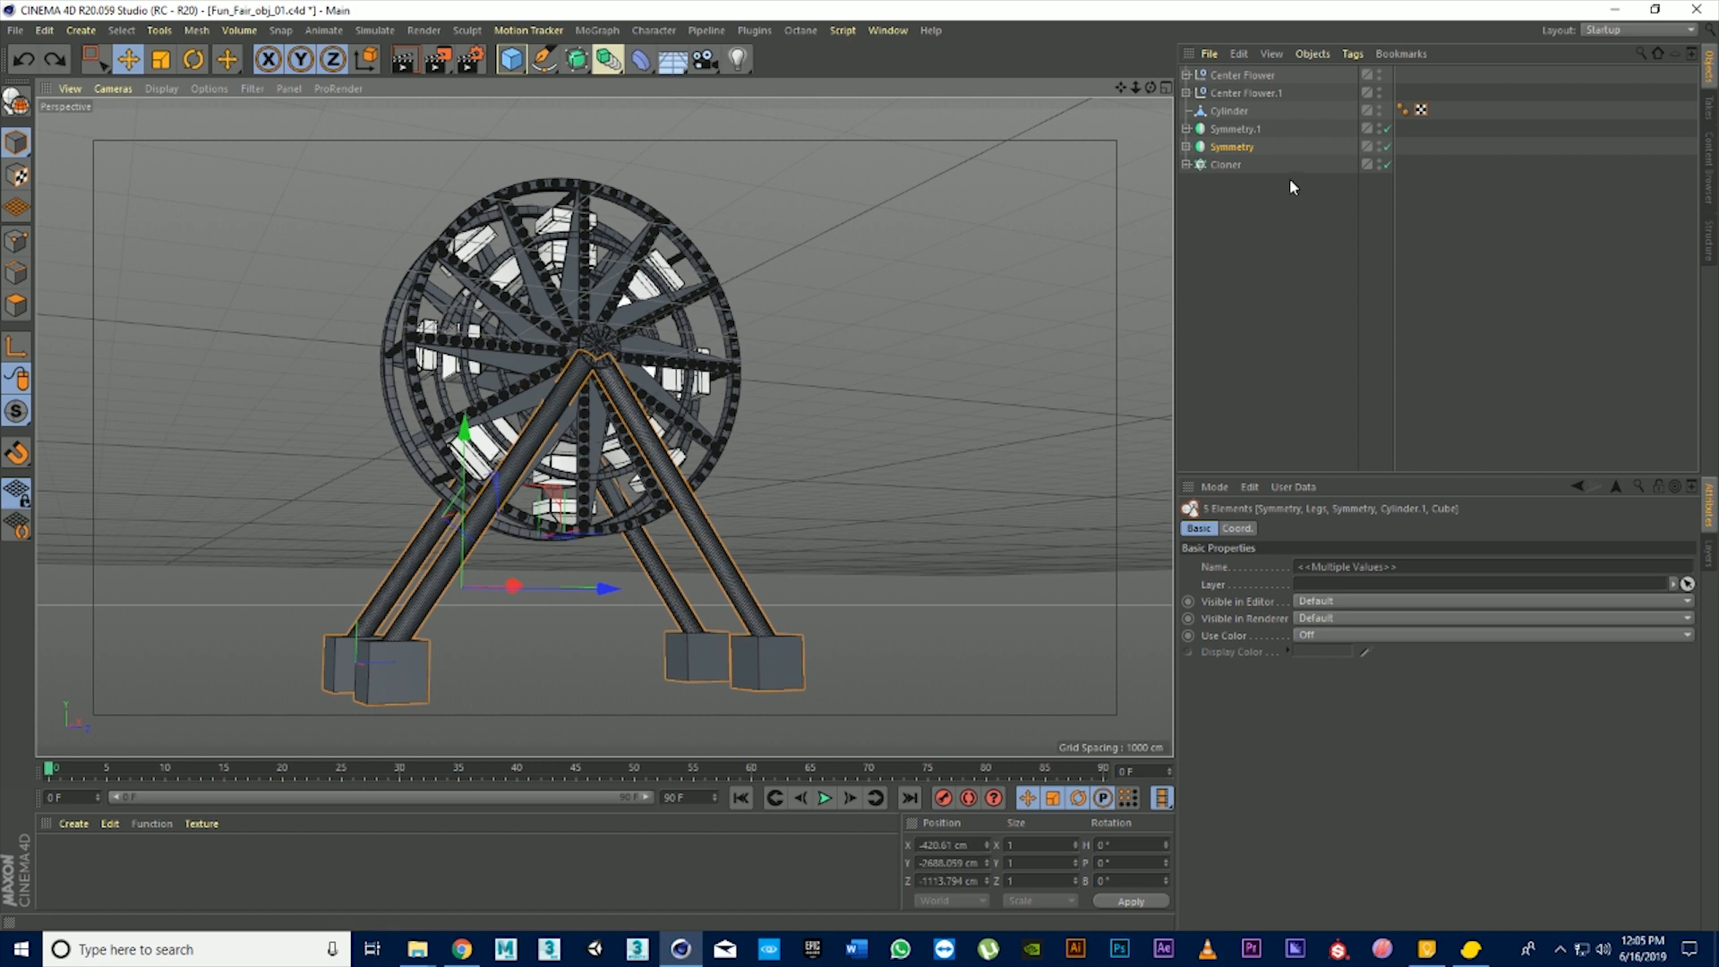
Expand the legs' Symmetry hierarchy down to its lowest level and select the foot Cube
click(1186, 147)
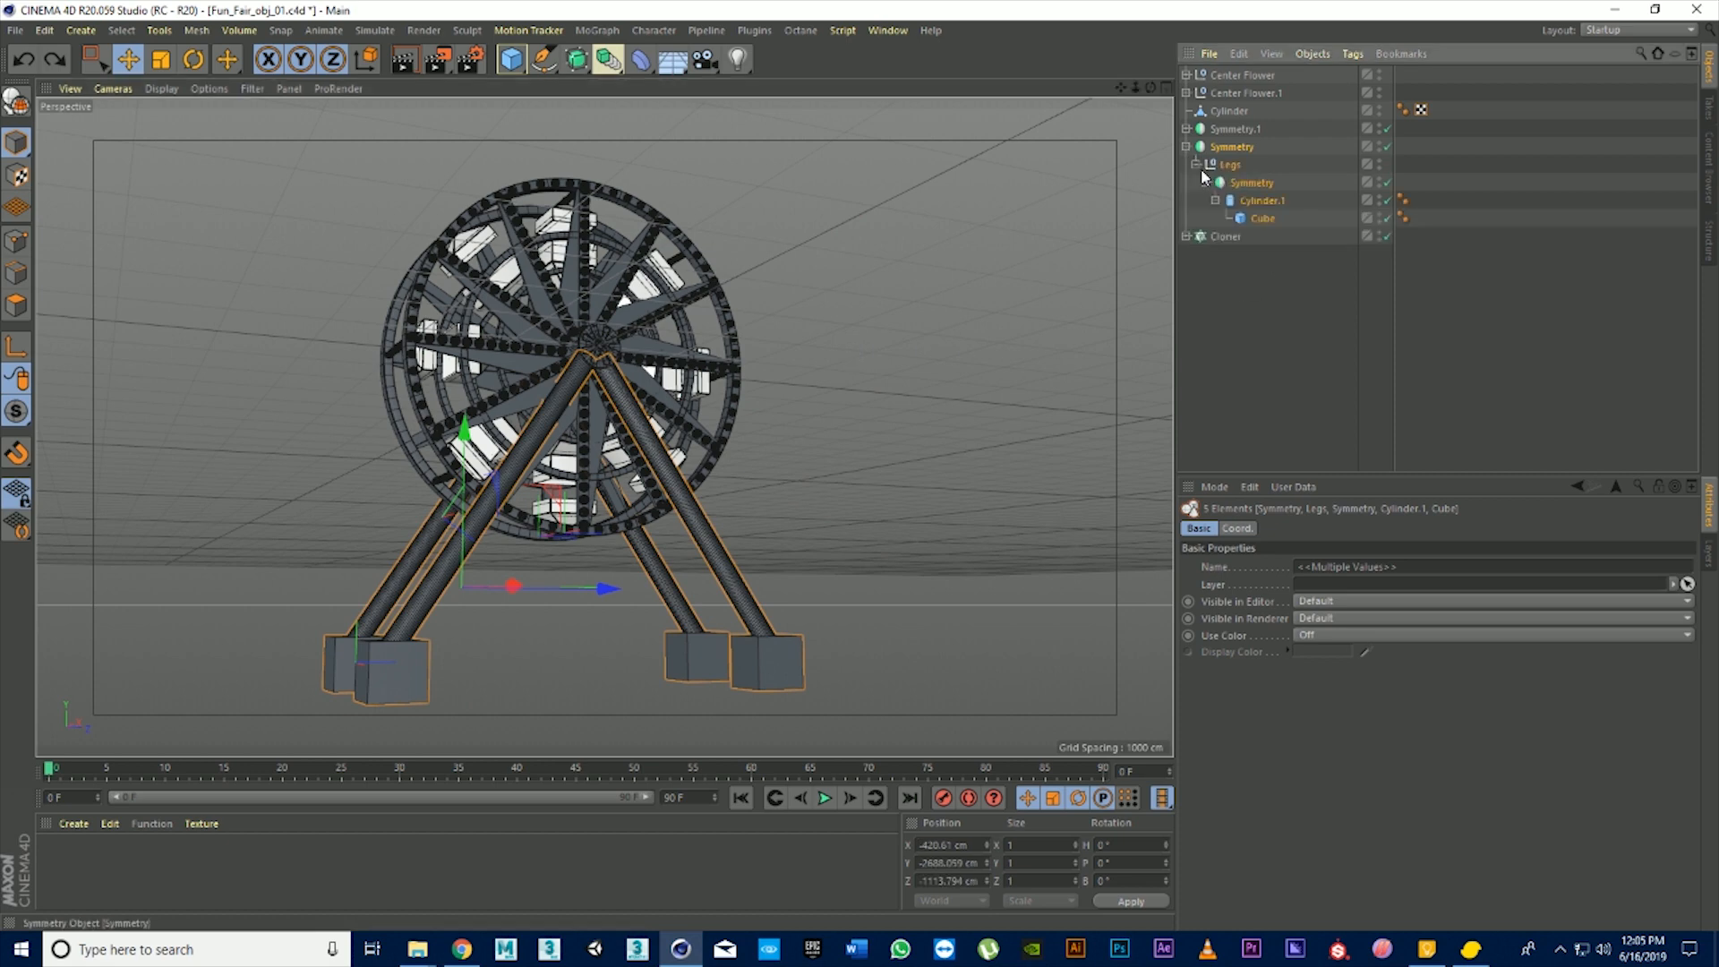
click(1197, 164)
click(1251, 245)
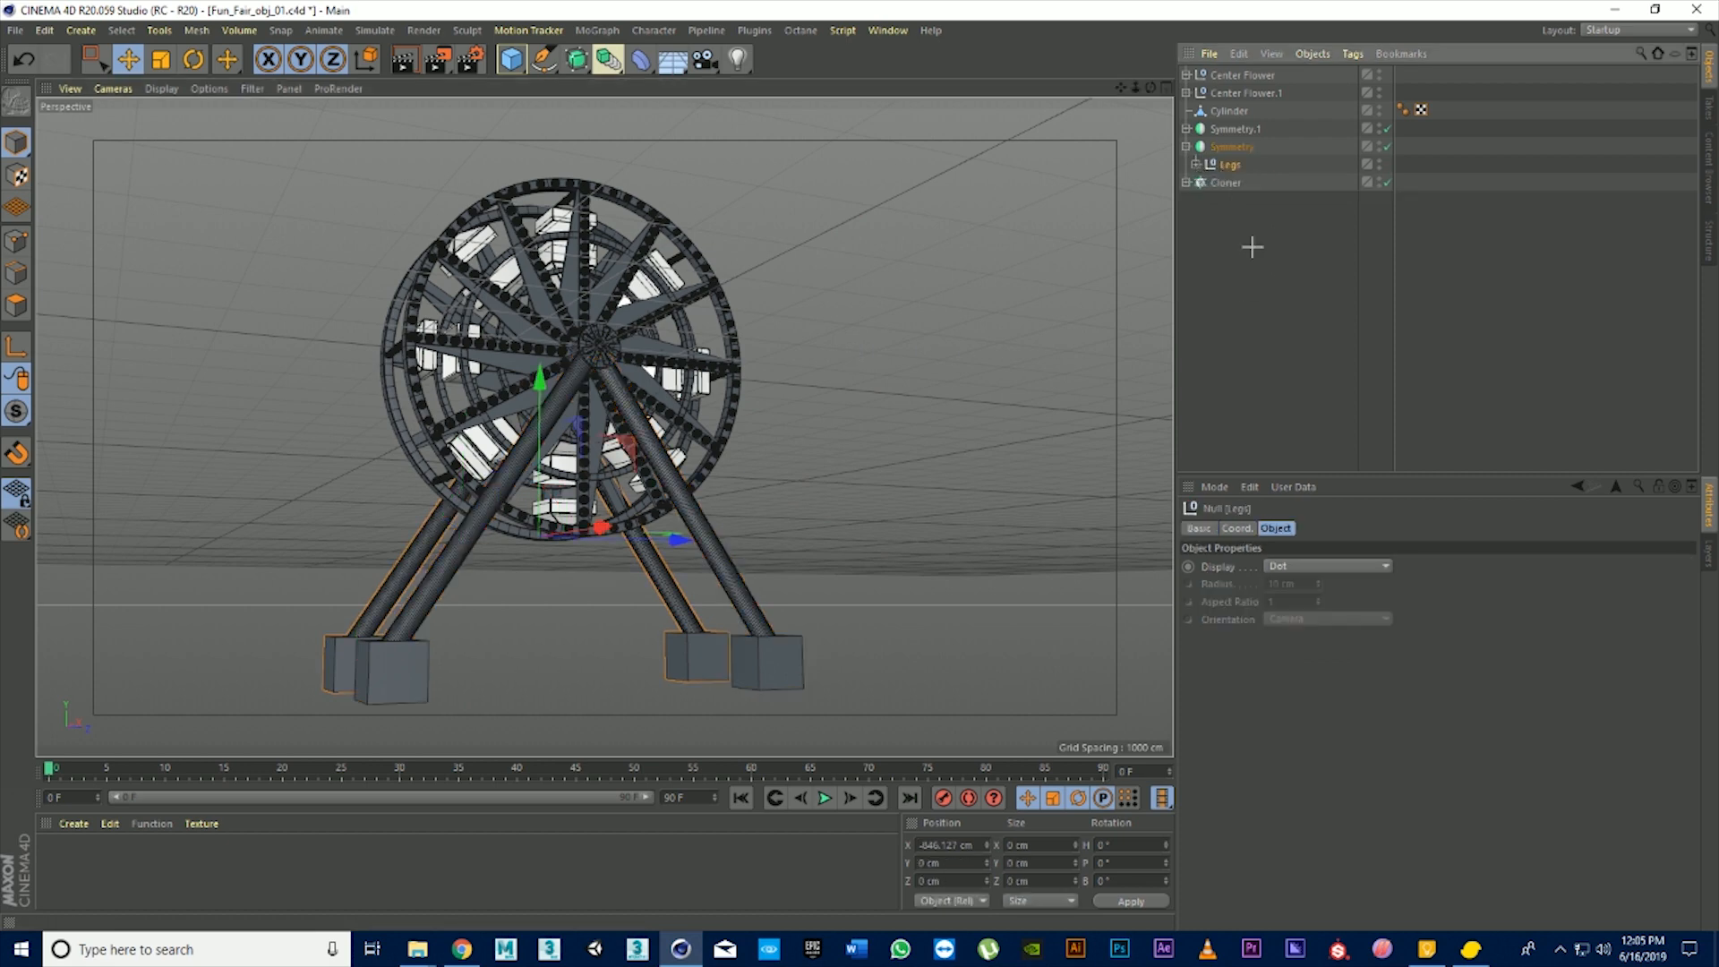
click(1197, 165)
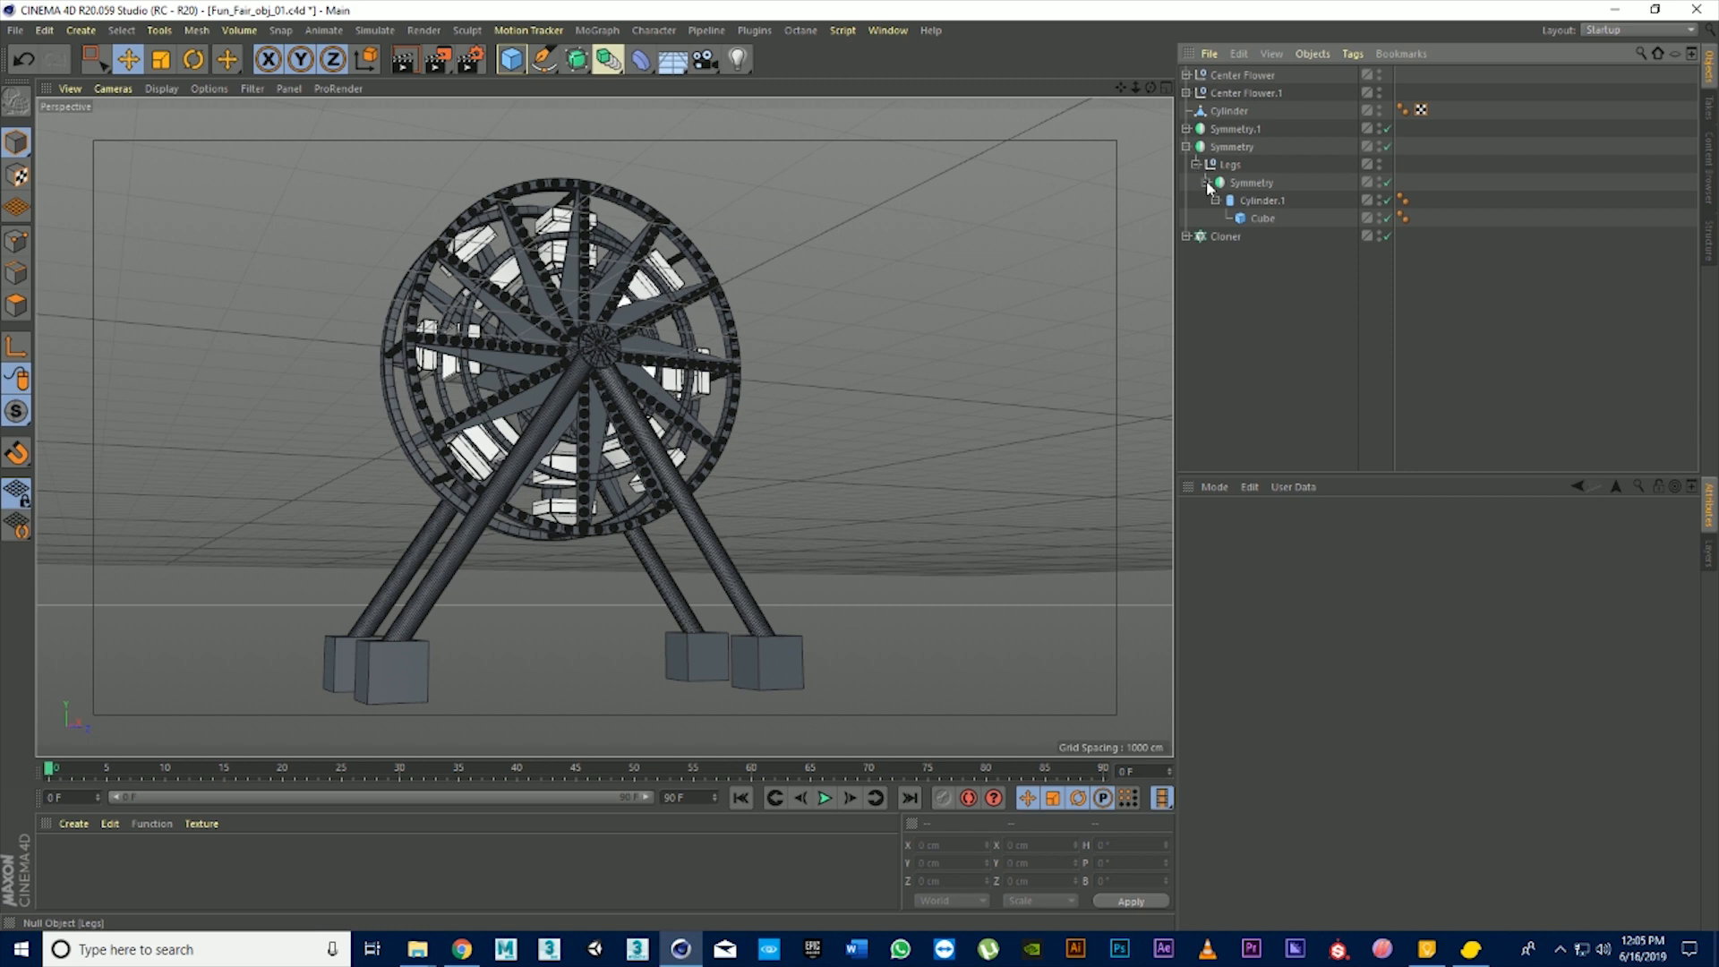
click(1254, 218)
Examine the foot blocks and their joints with the support legs, up close and from different angles
scroll(368, 690, up, 2)
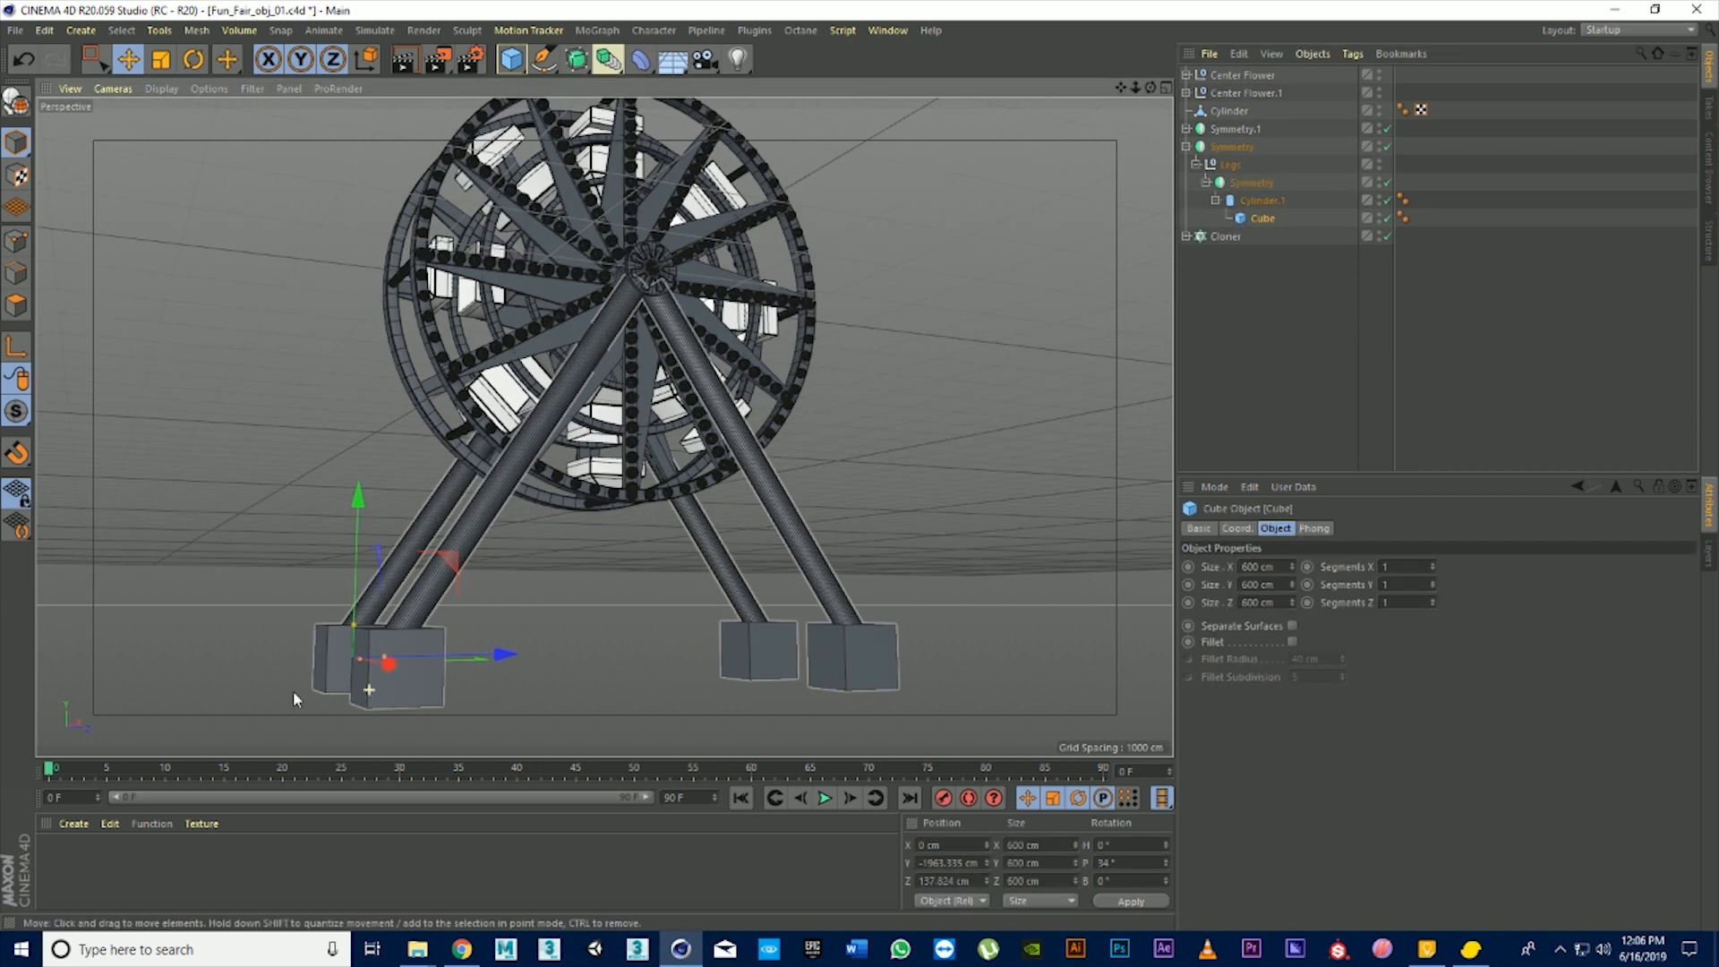
scroll(293, 690, up, 8)
scroll(462, 615, down, 3)
scroll(462, 615, down, 5)
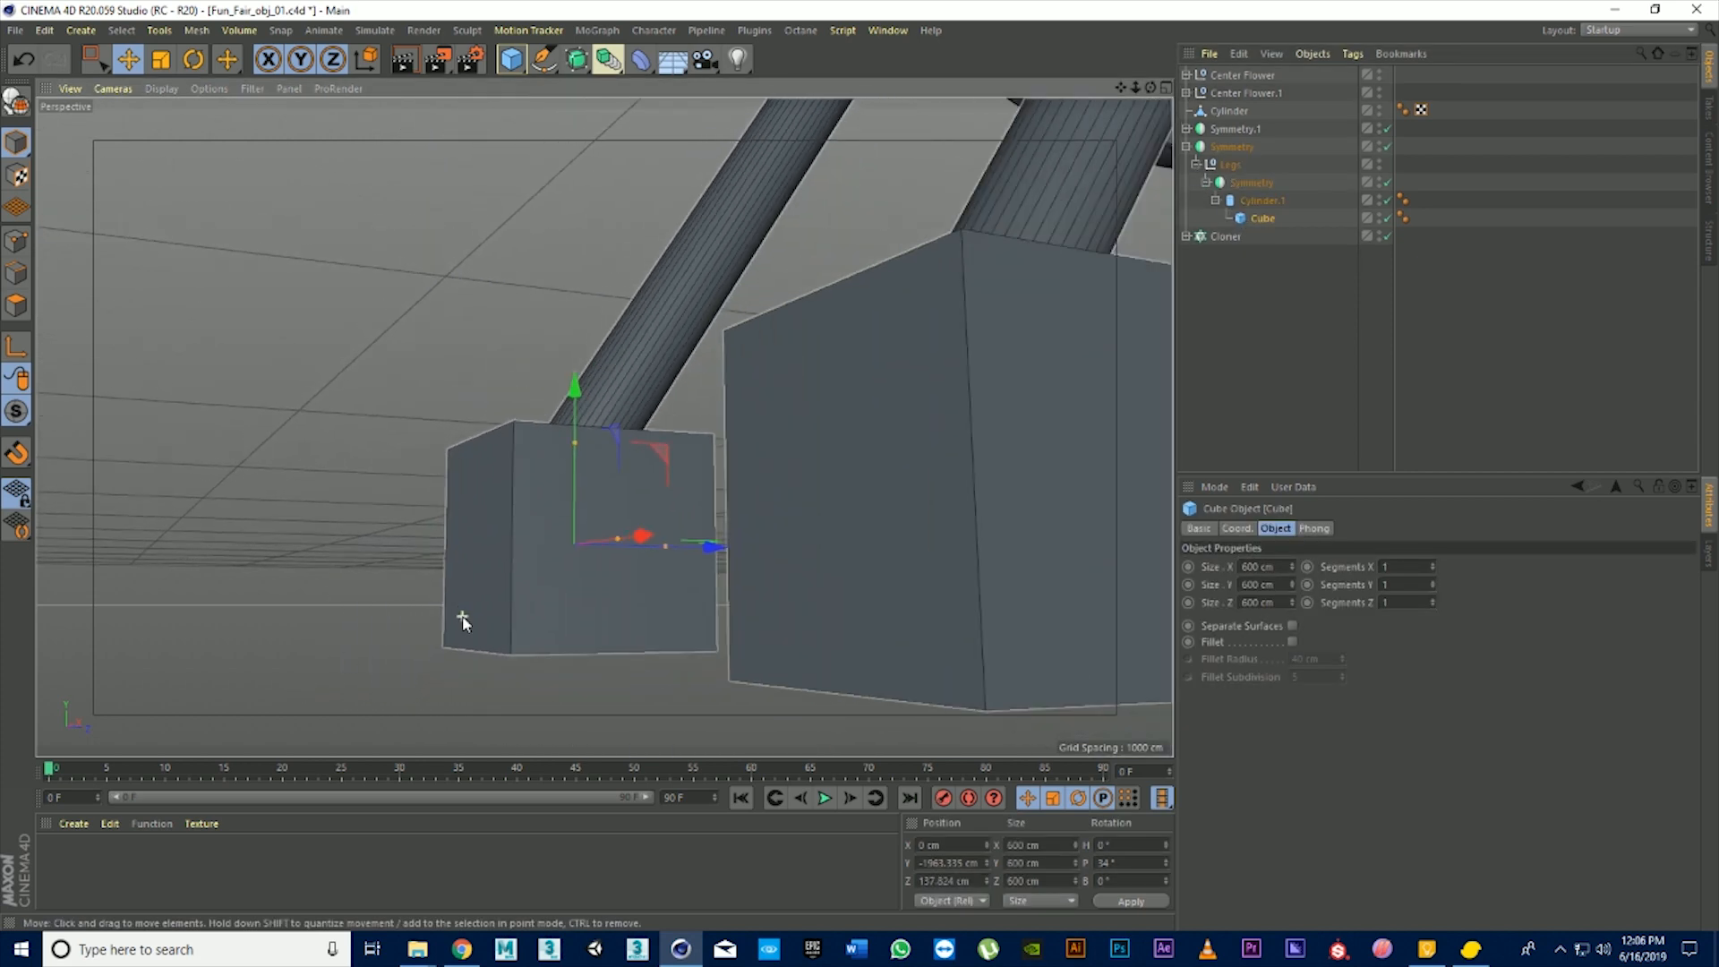
drag(1122, 88, 1308, 136)
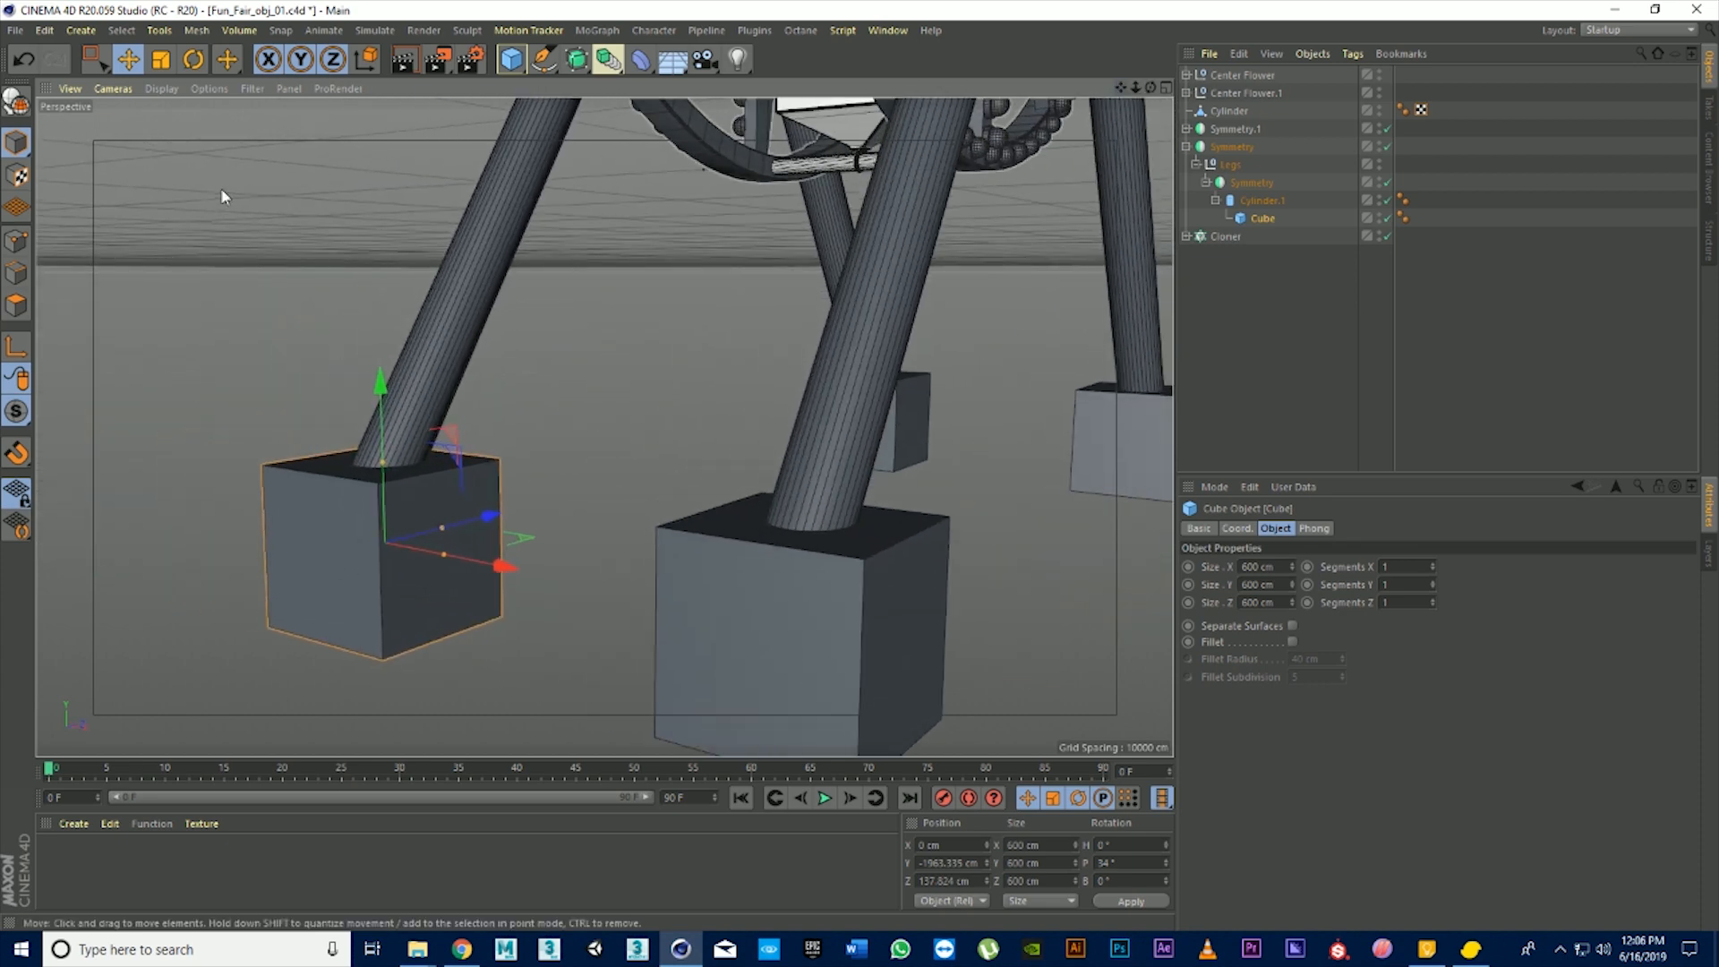
key(e)
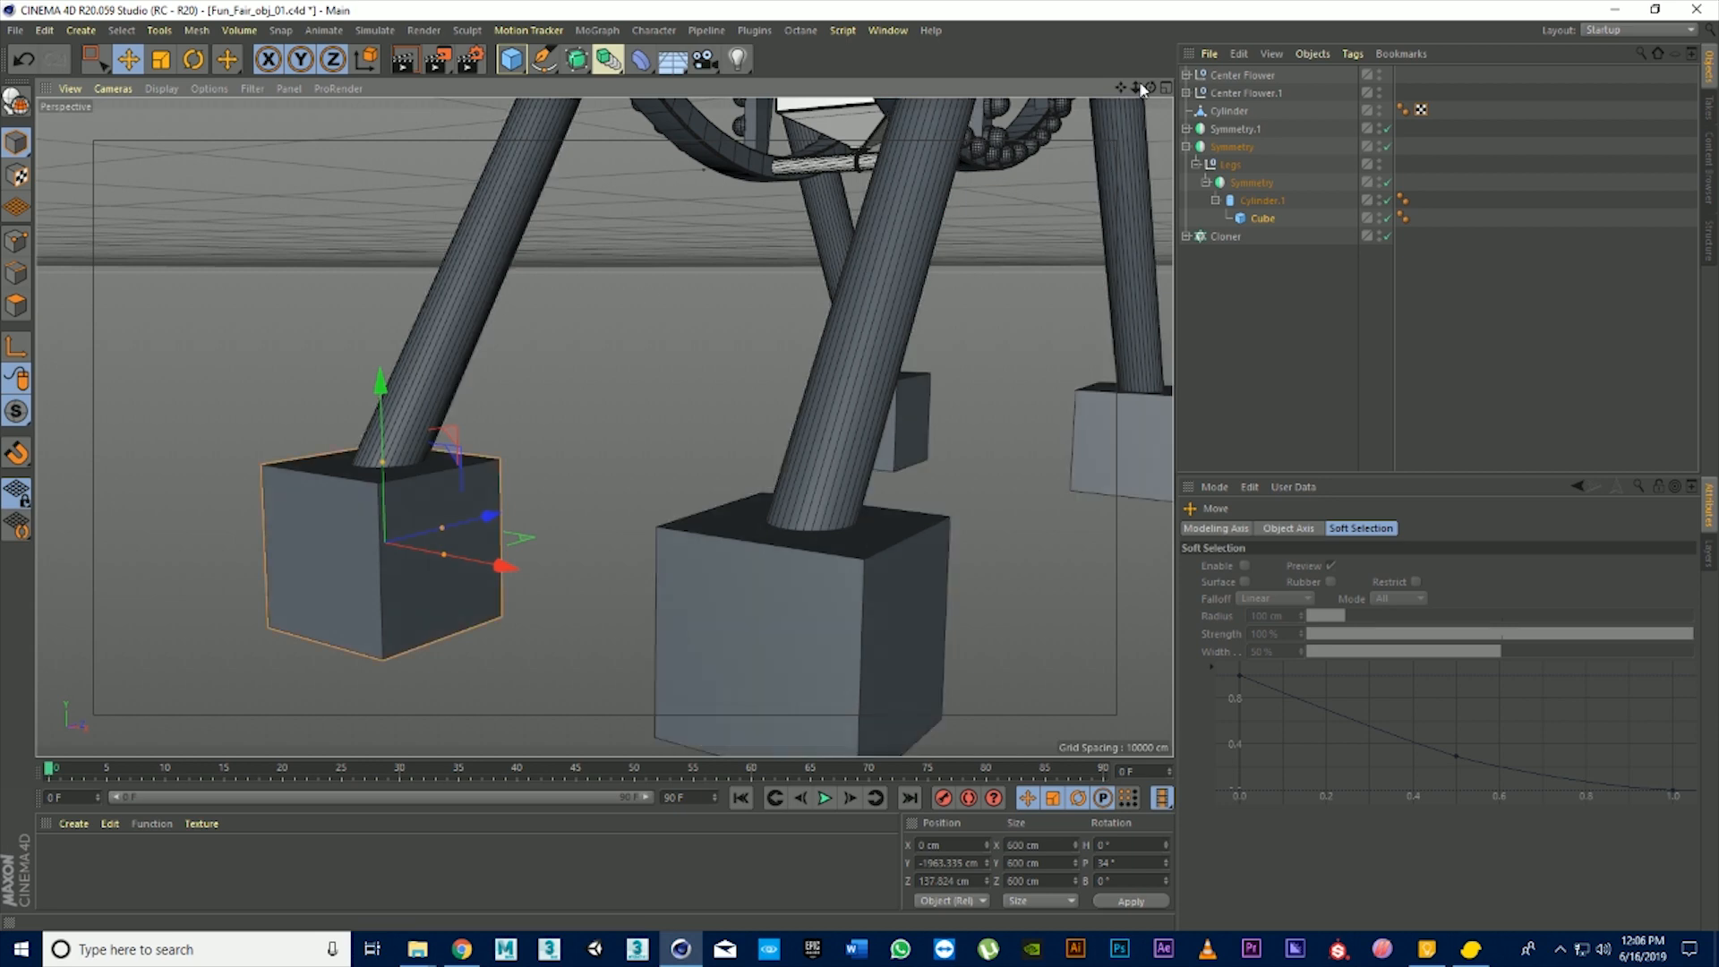
mouse_move(1137, 86)
mouse_down()
mouse_move(1097, 90)
mouse_move(1128, 102)
mouse_up()
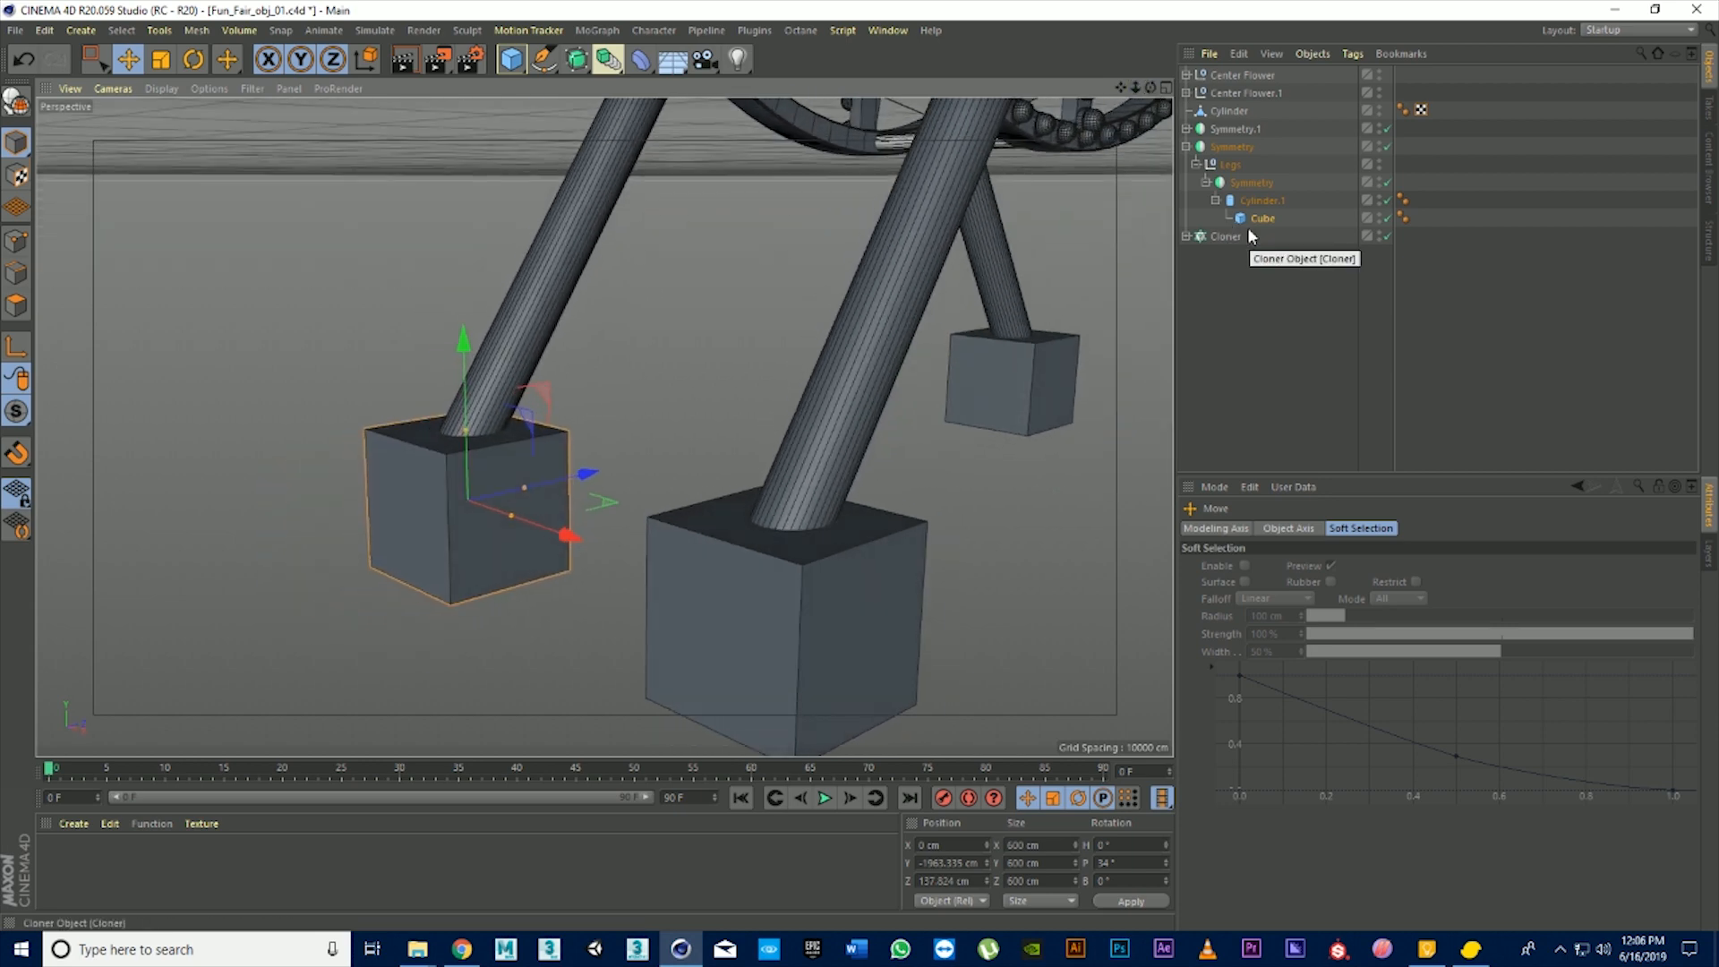
scroll(725, 170, down, 6)
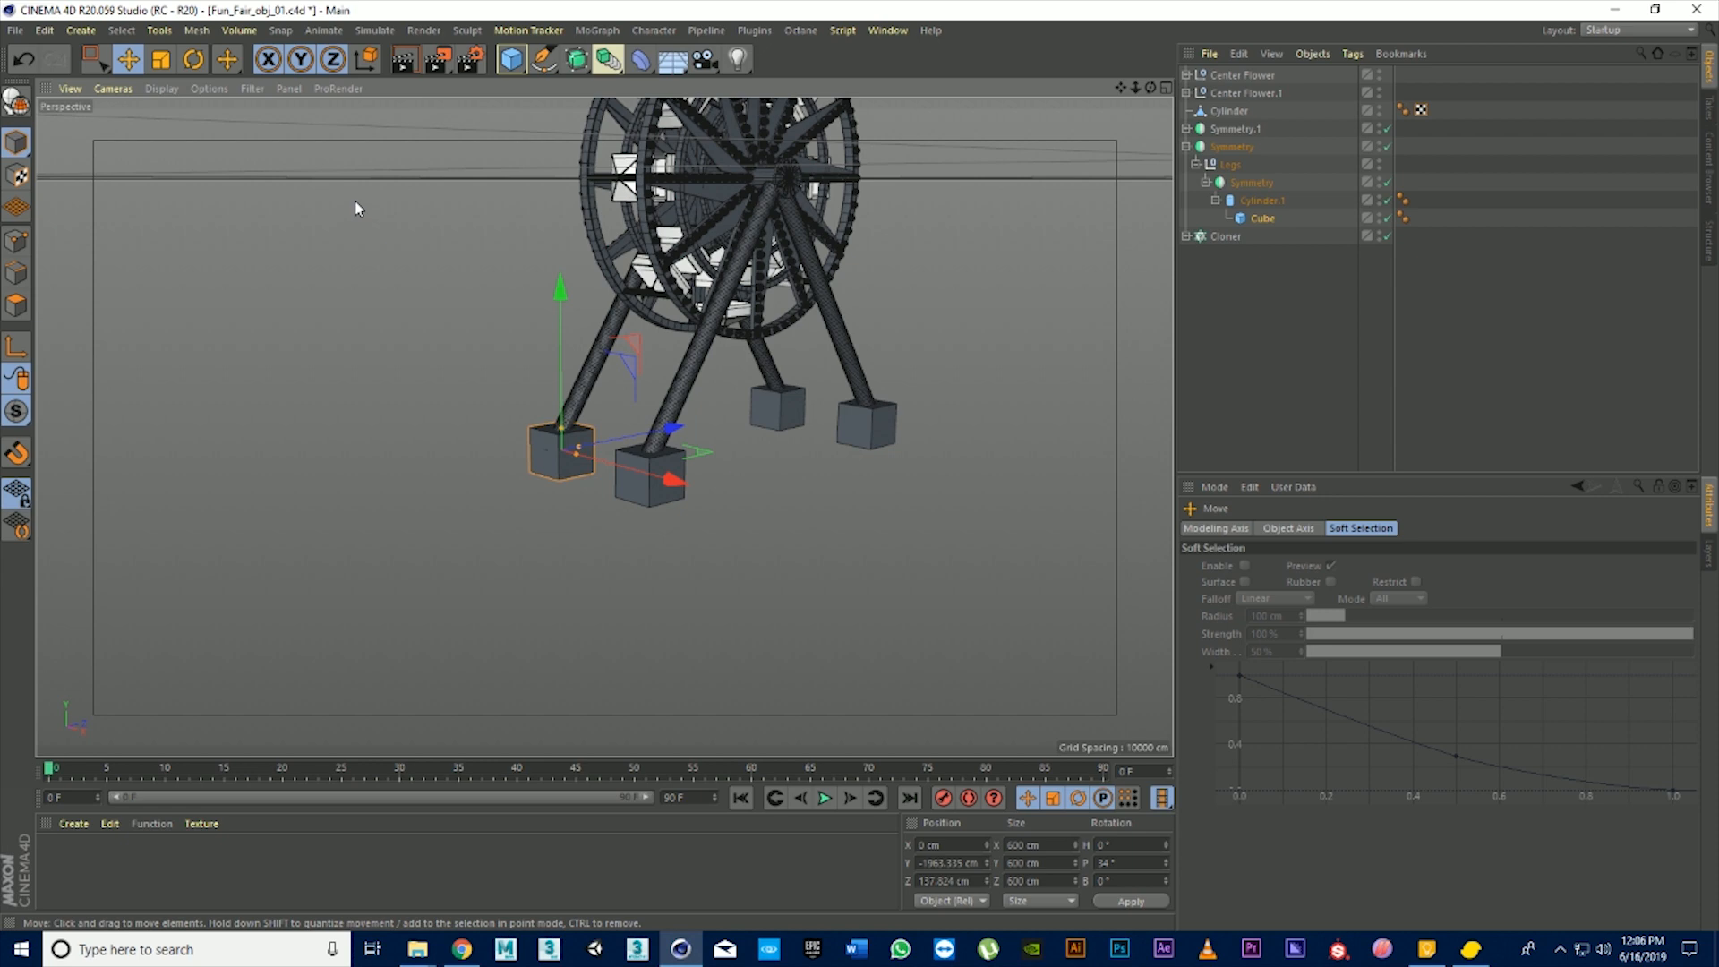
scroll(385, 192, up, 5)
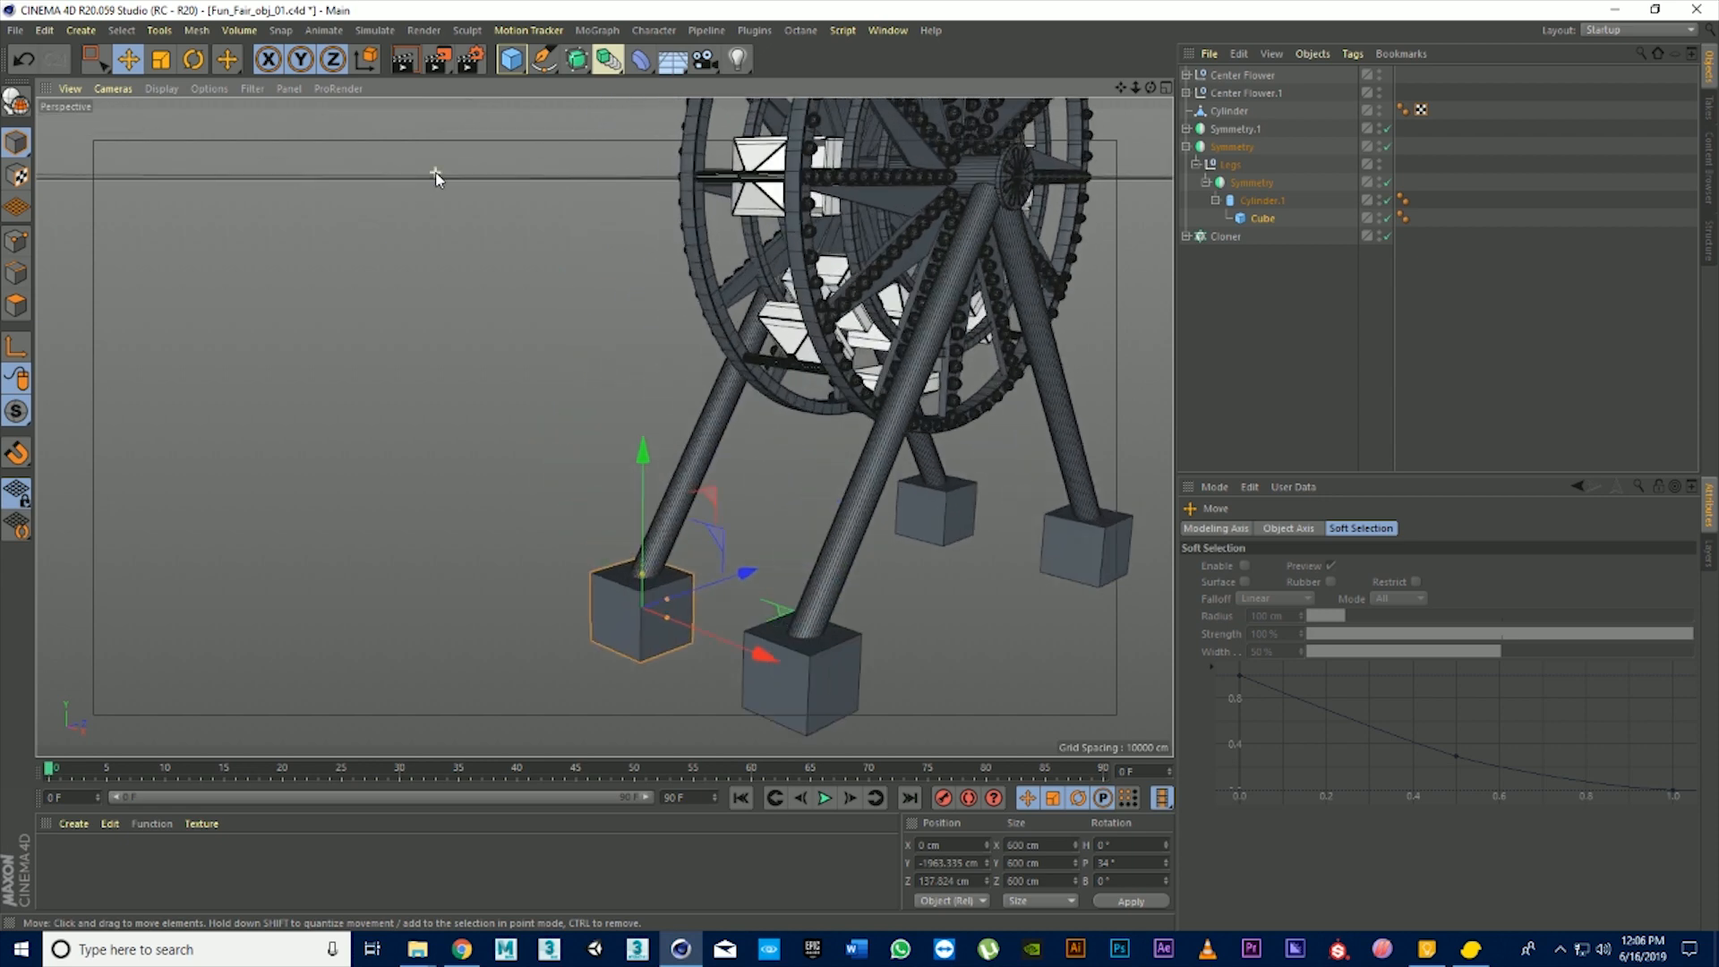
drag(1121, 86, 987, 176)
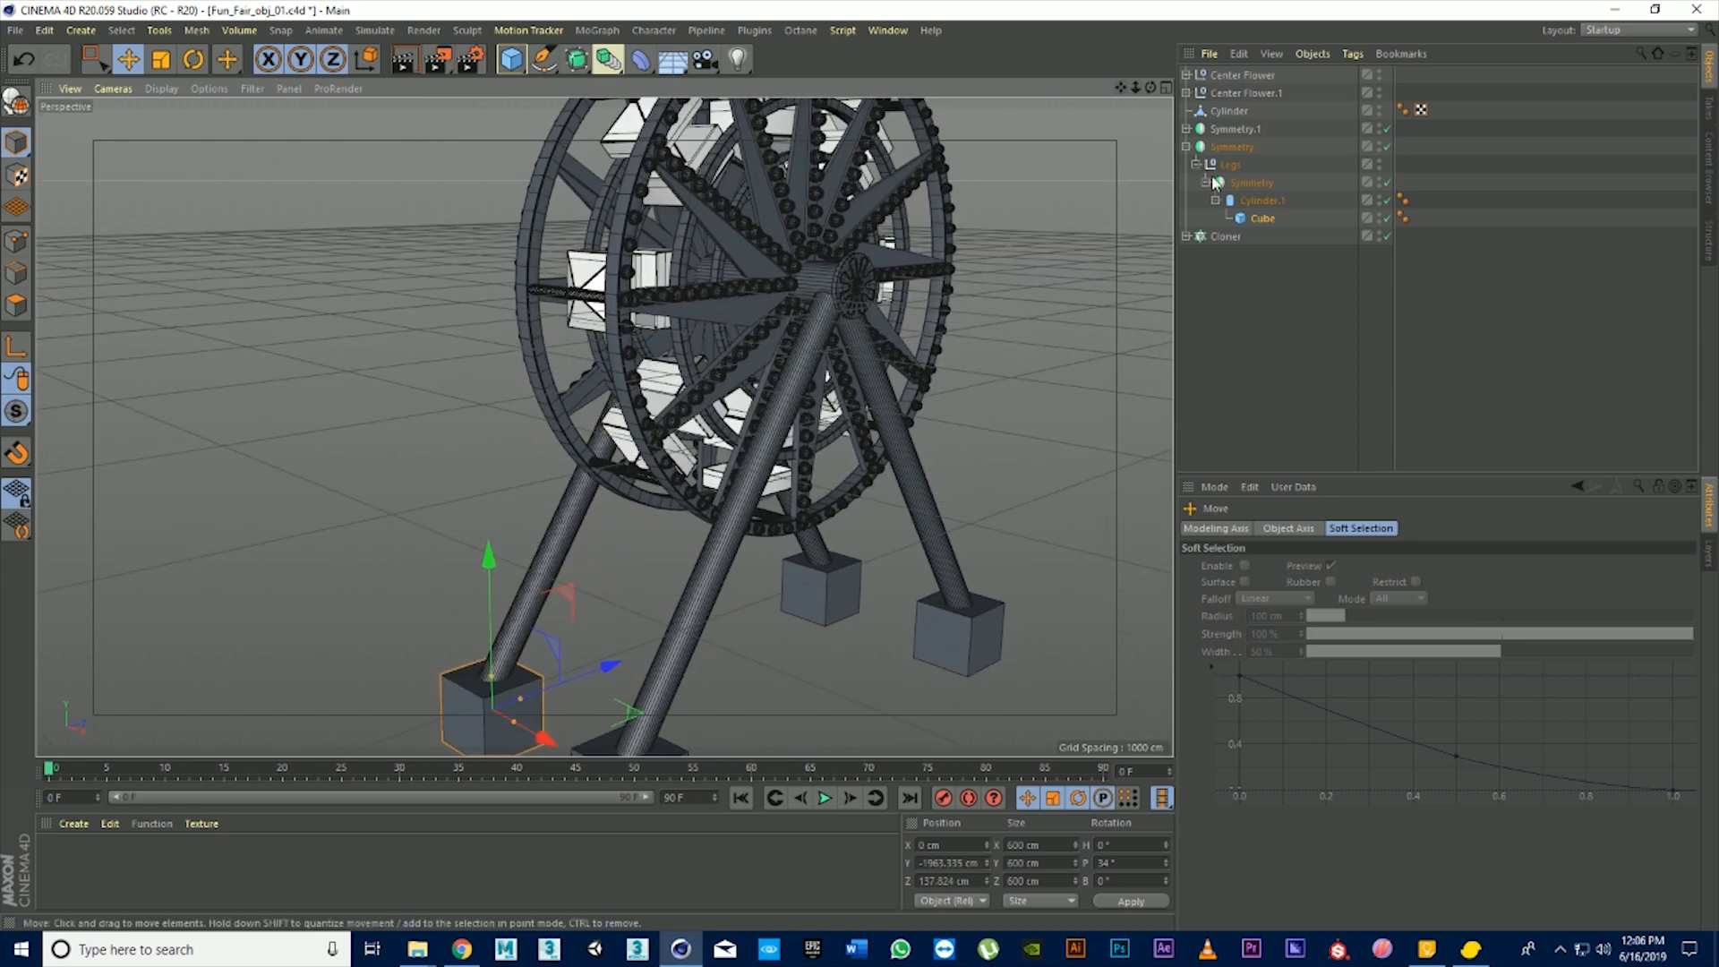
click(1253, 216)
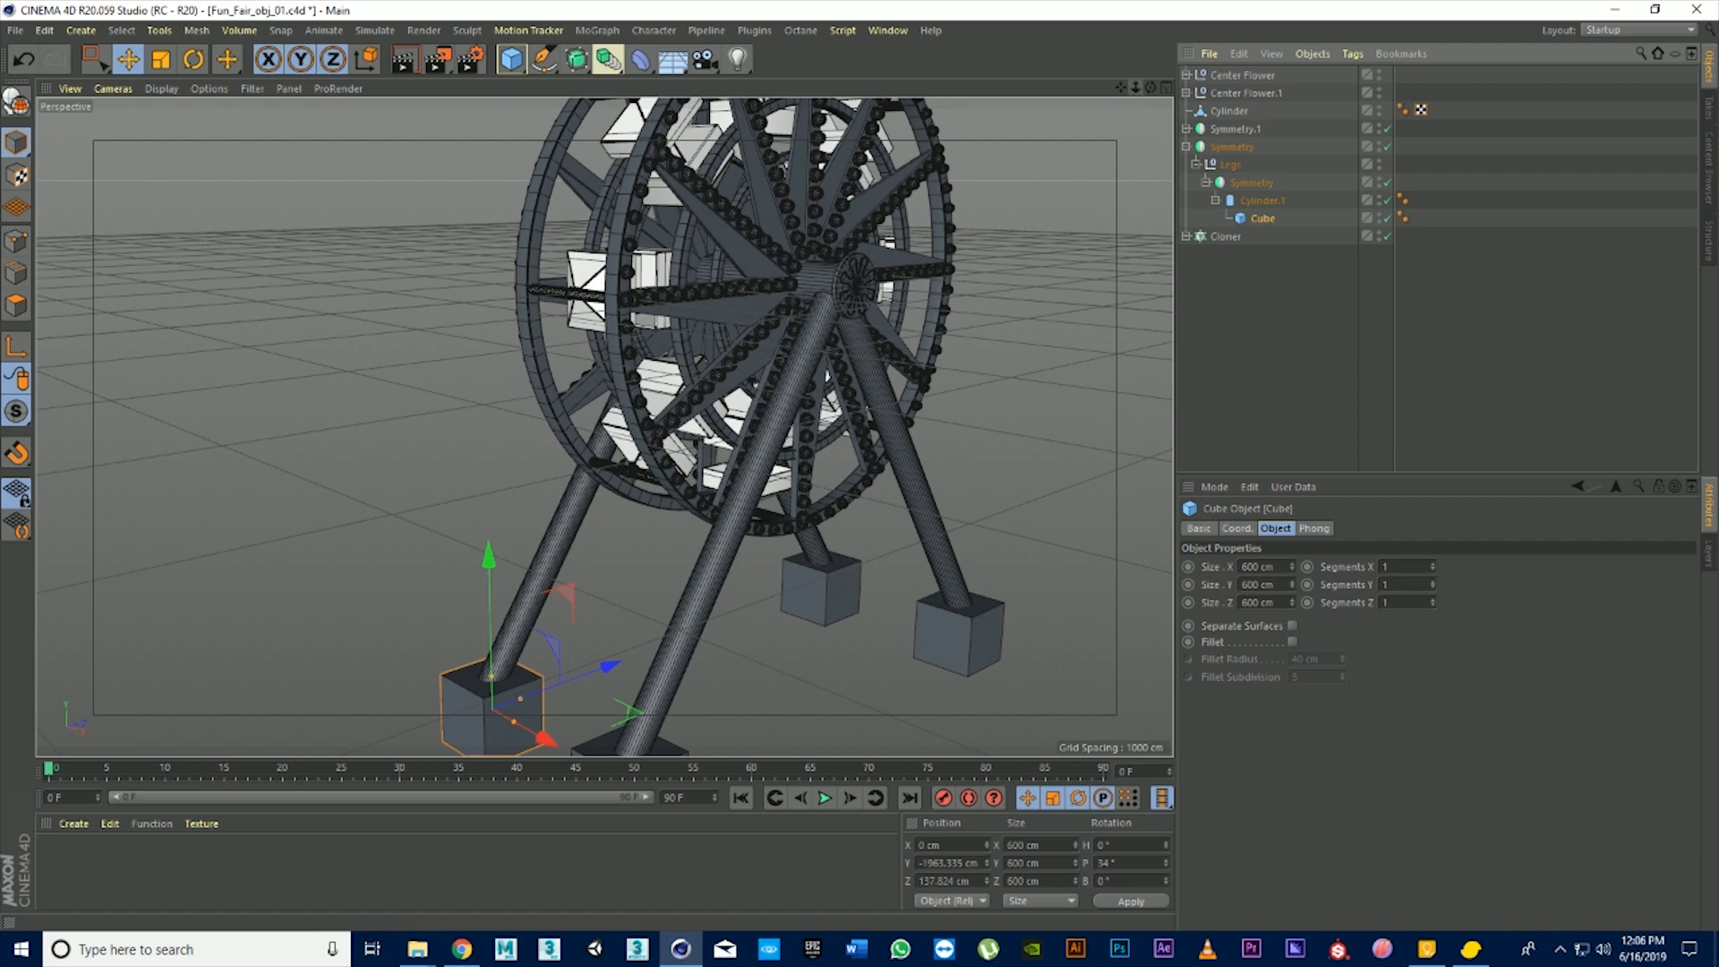
drag(1136, 90, 1080, 123)
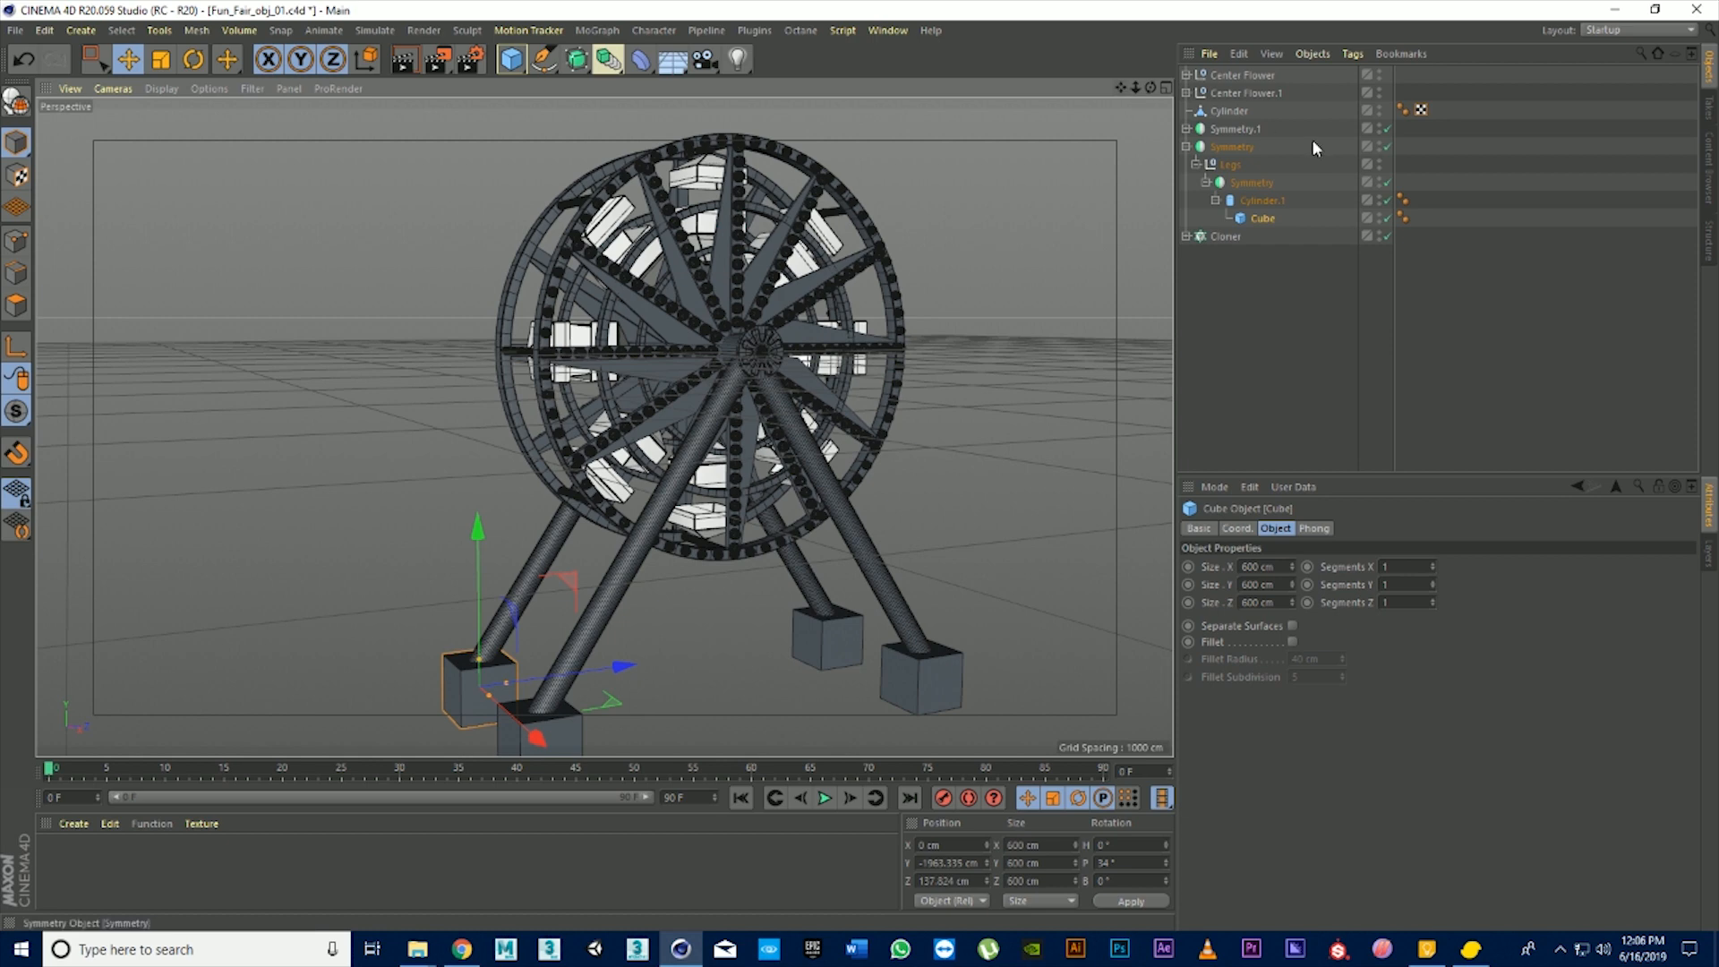
Deselect everything and expand the Cloner and its Animating_obj_01 group in the object list
click(667, 261)
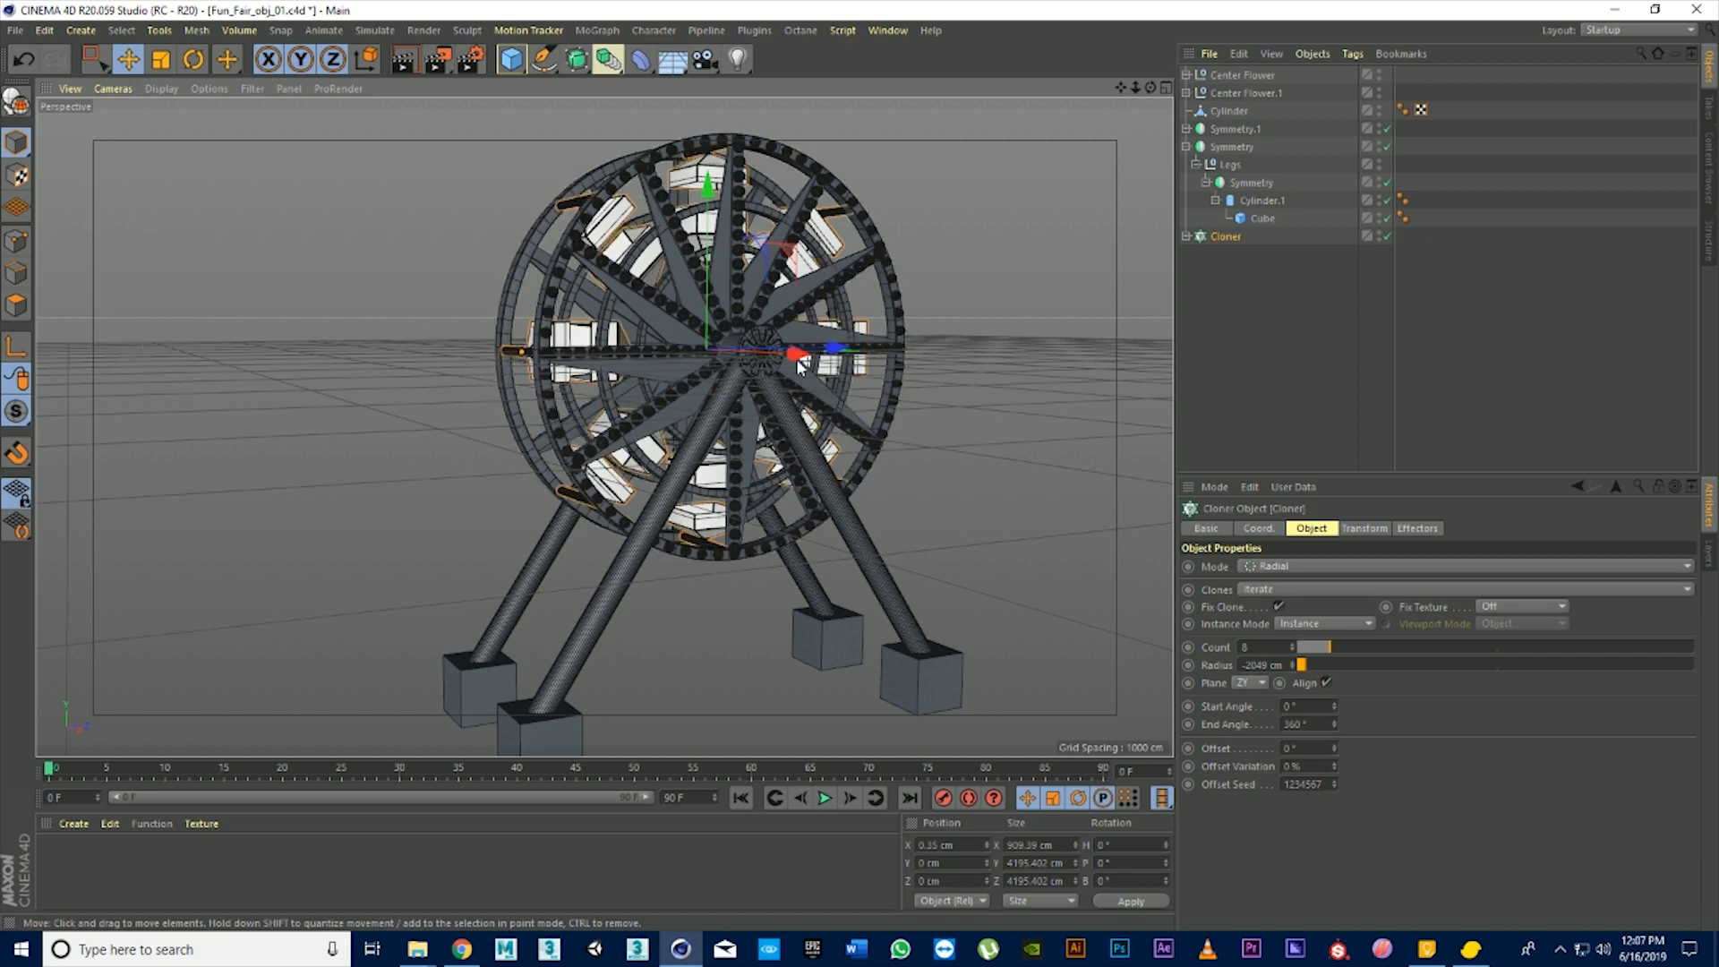
click(1197, 296)
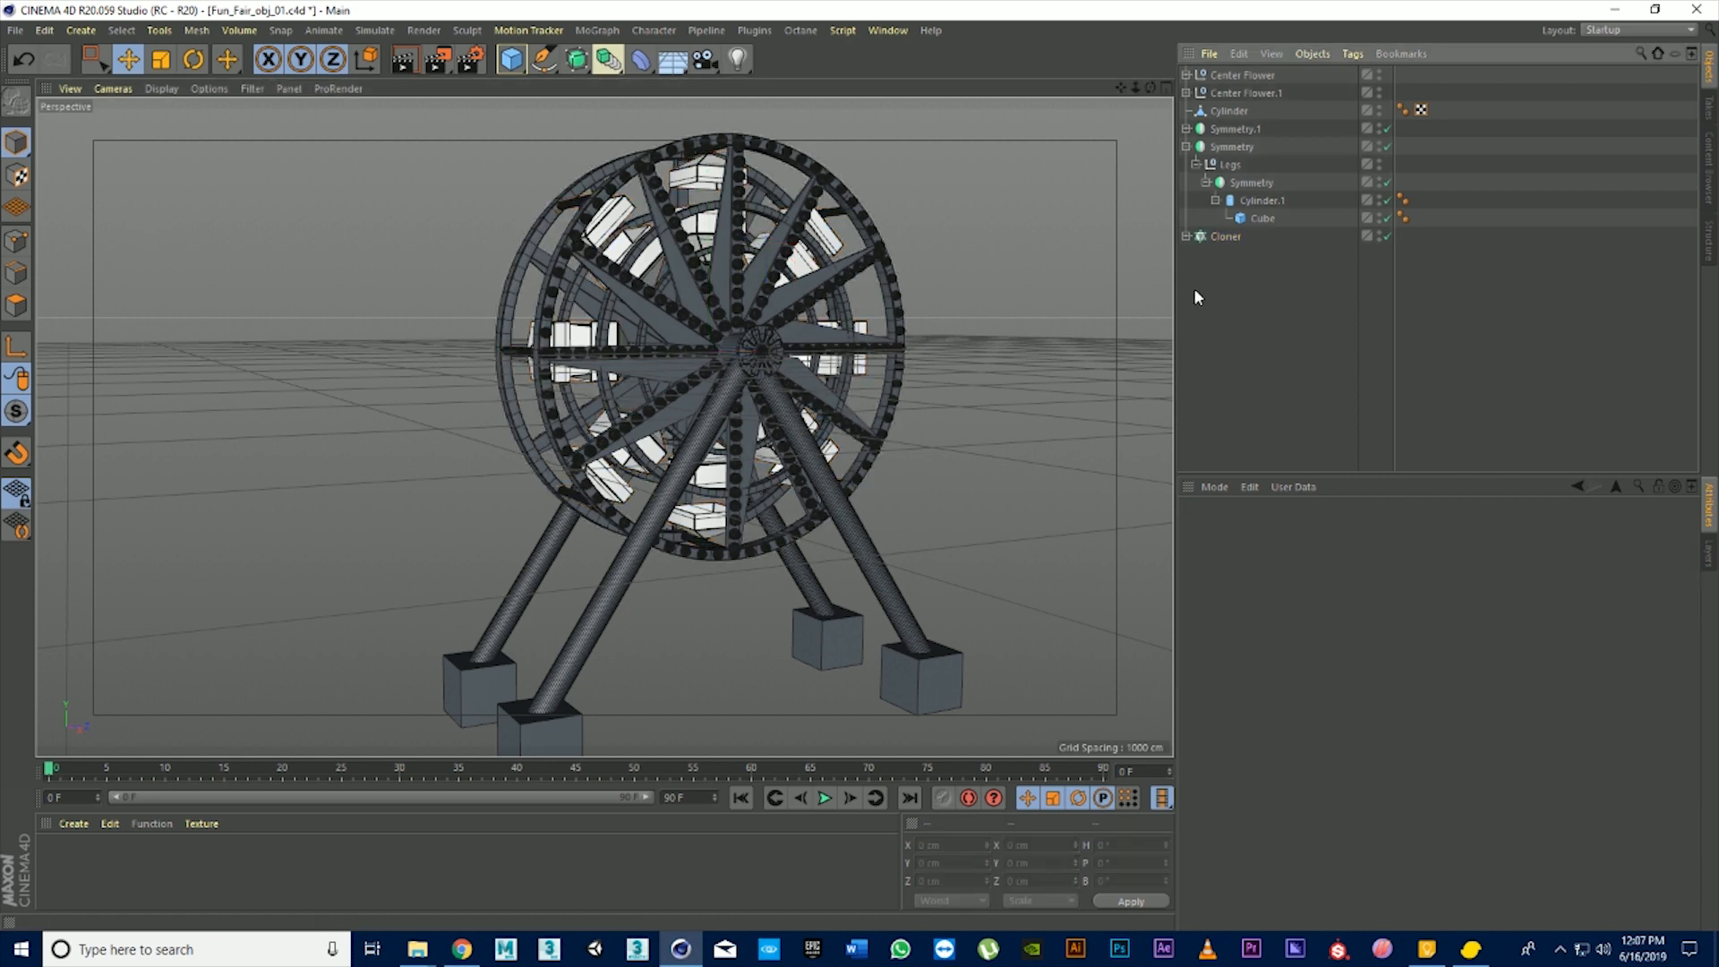
click(1187, 237)
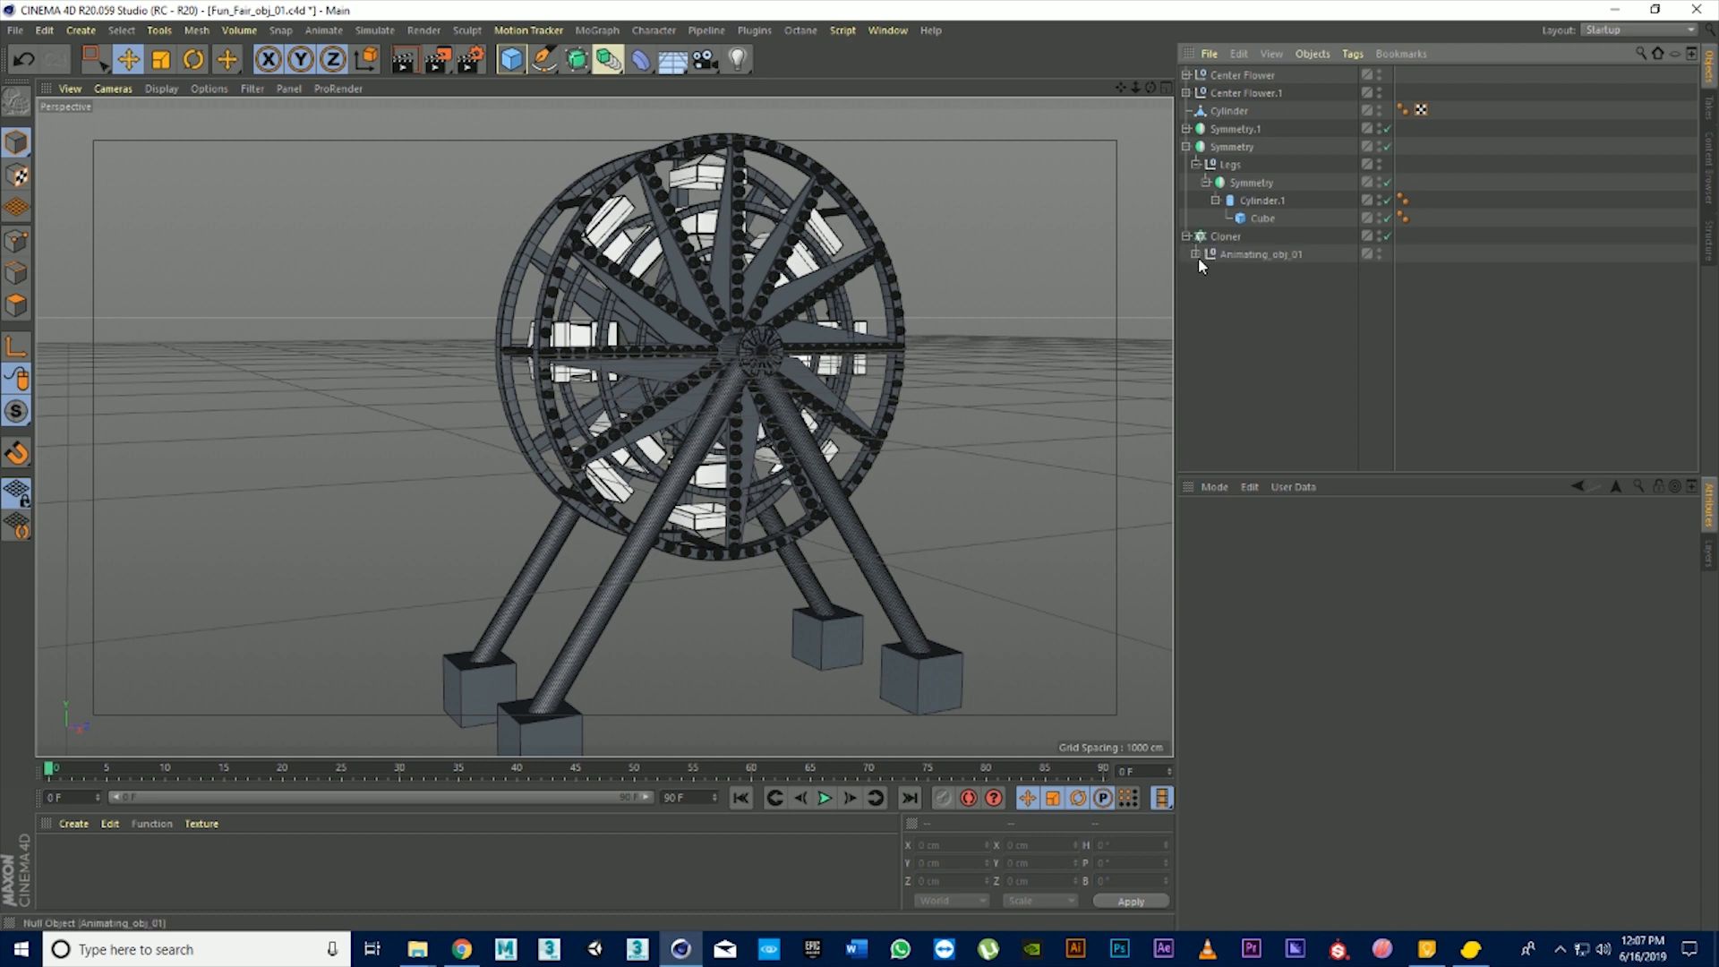
click(1195, 254)
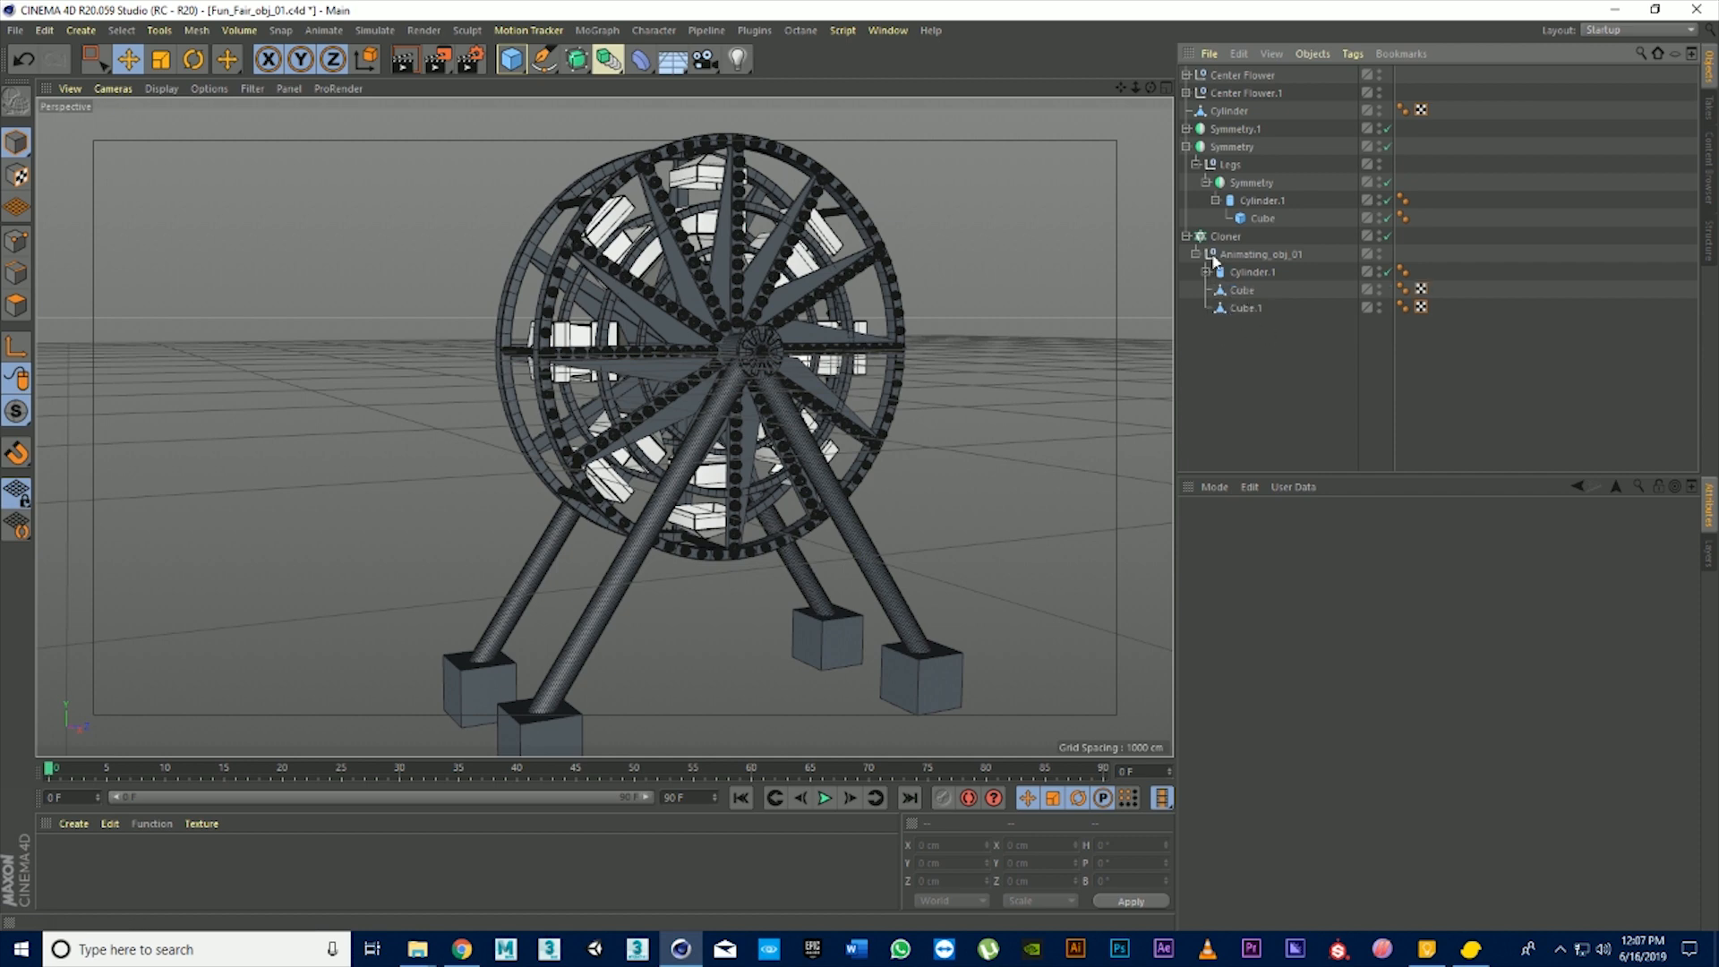
Frame the complete Ferris wheel in the perspective view and save the project under its current name
scroll(967, 283, down, 2)
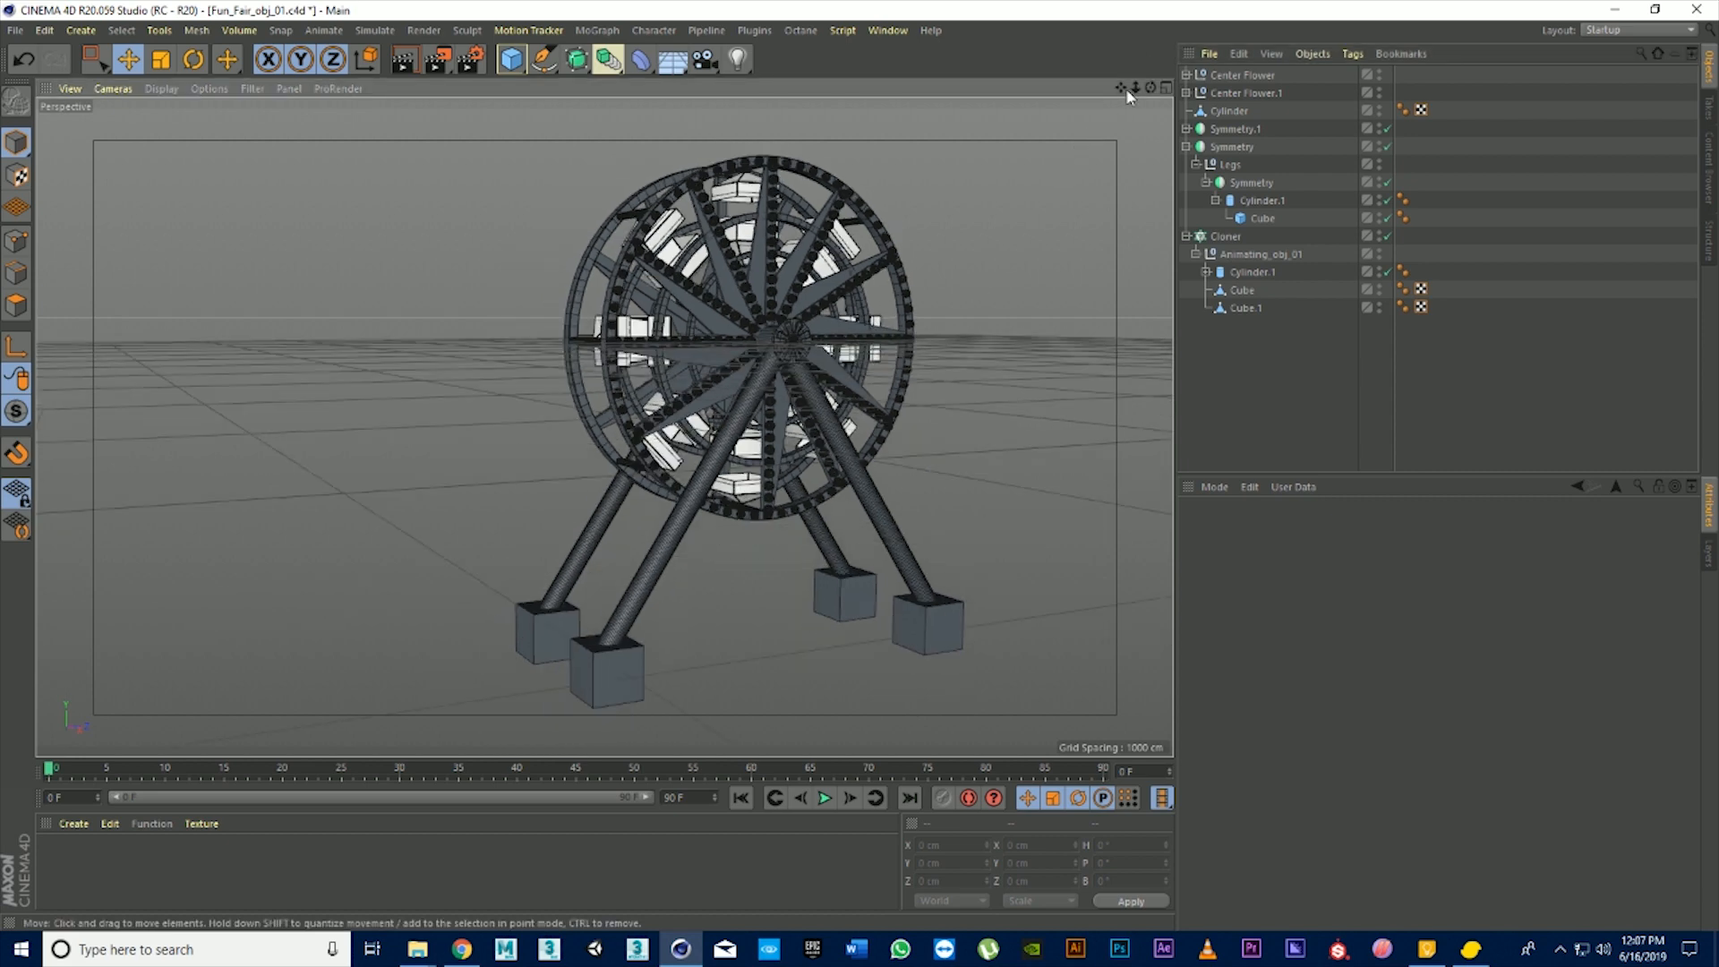
drag(1122, 88, 1049, 111)
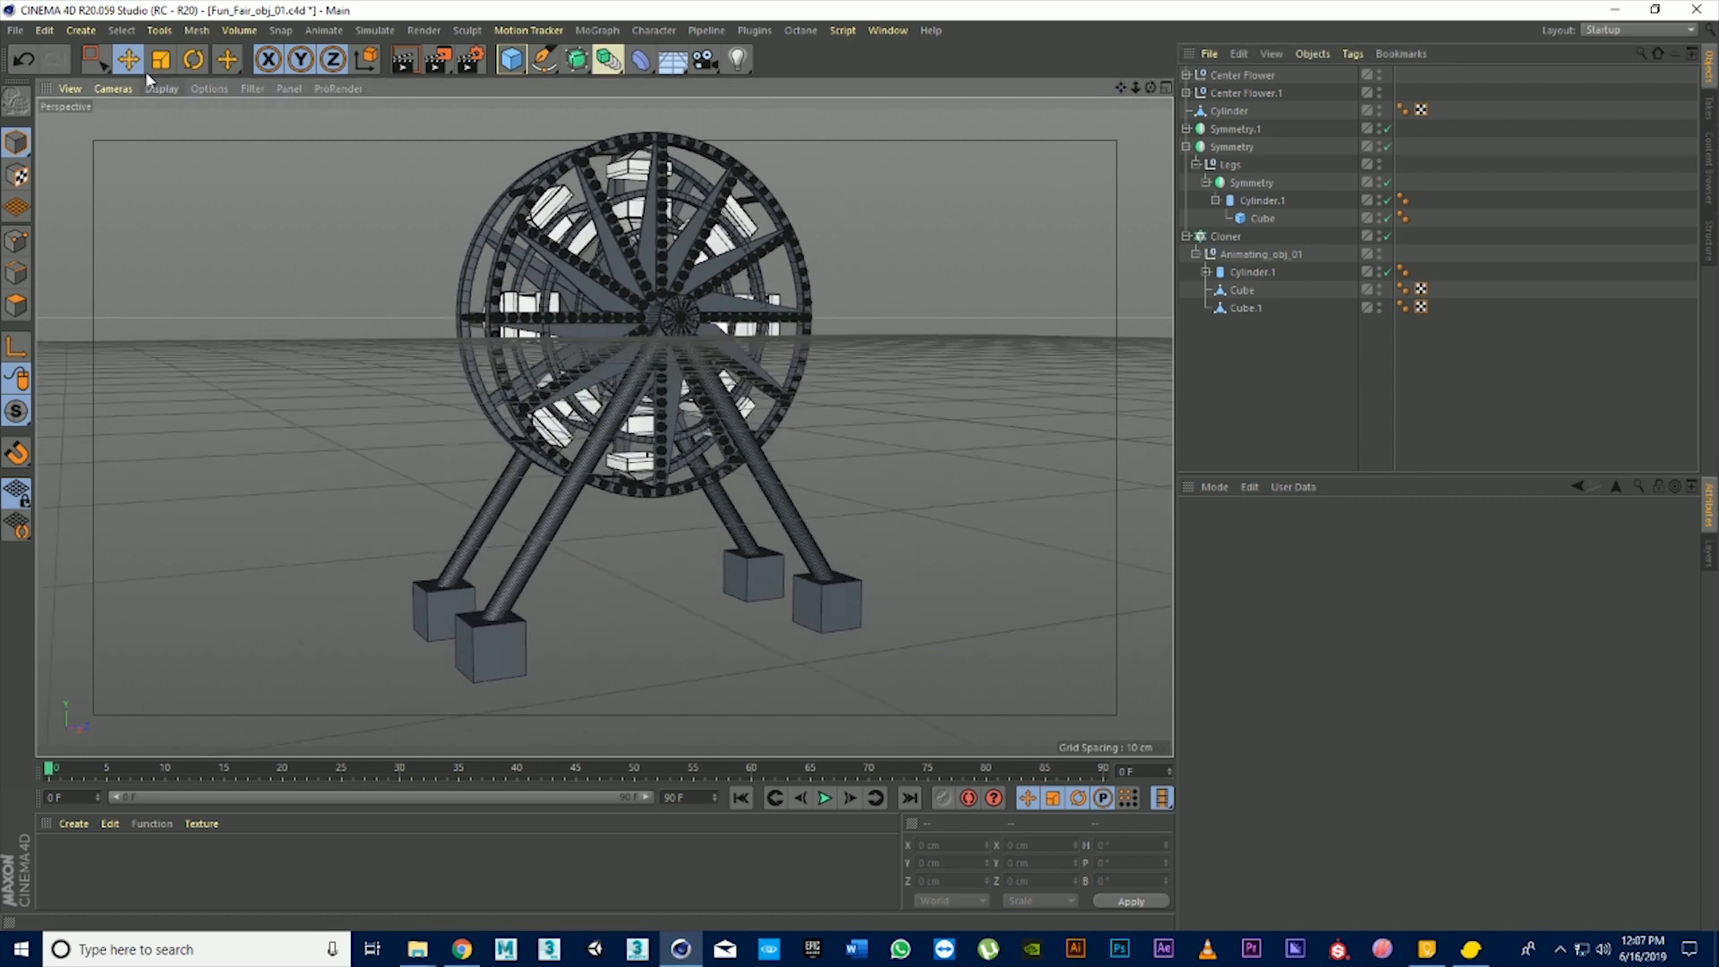
click(15, 30)
click(37, 177)
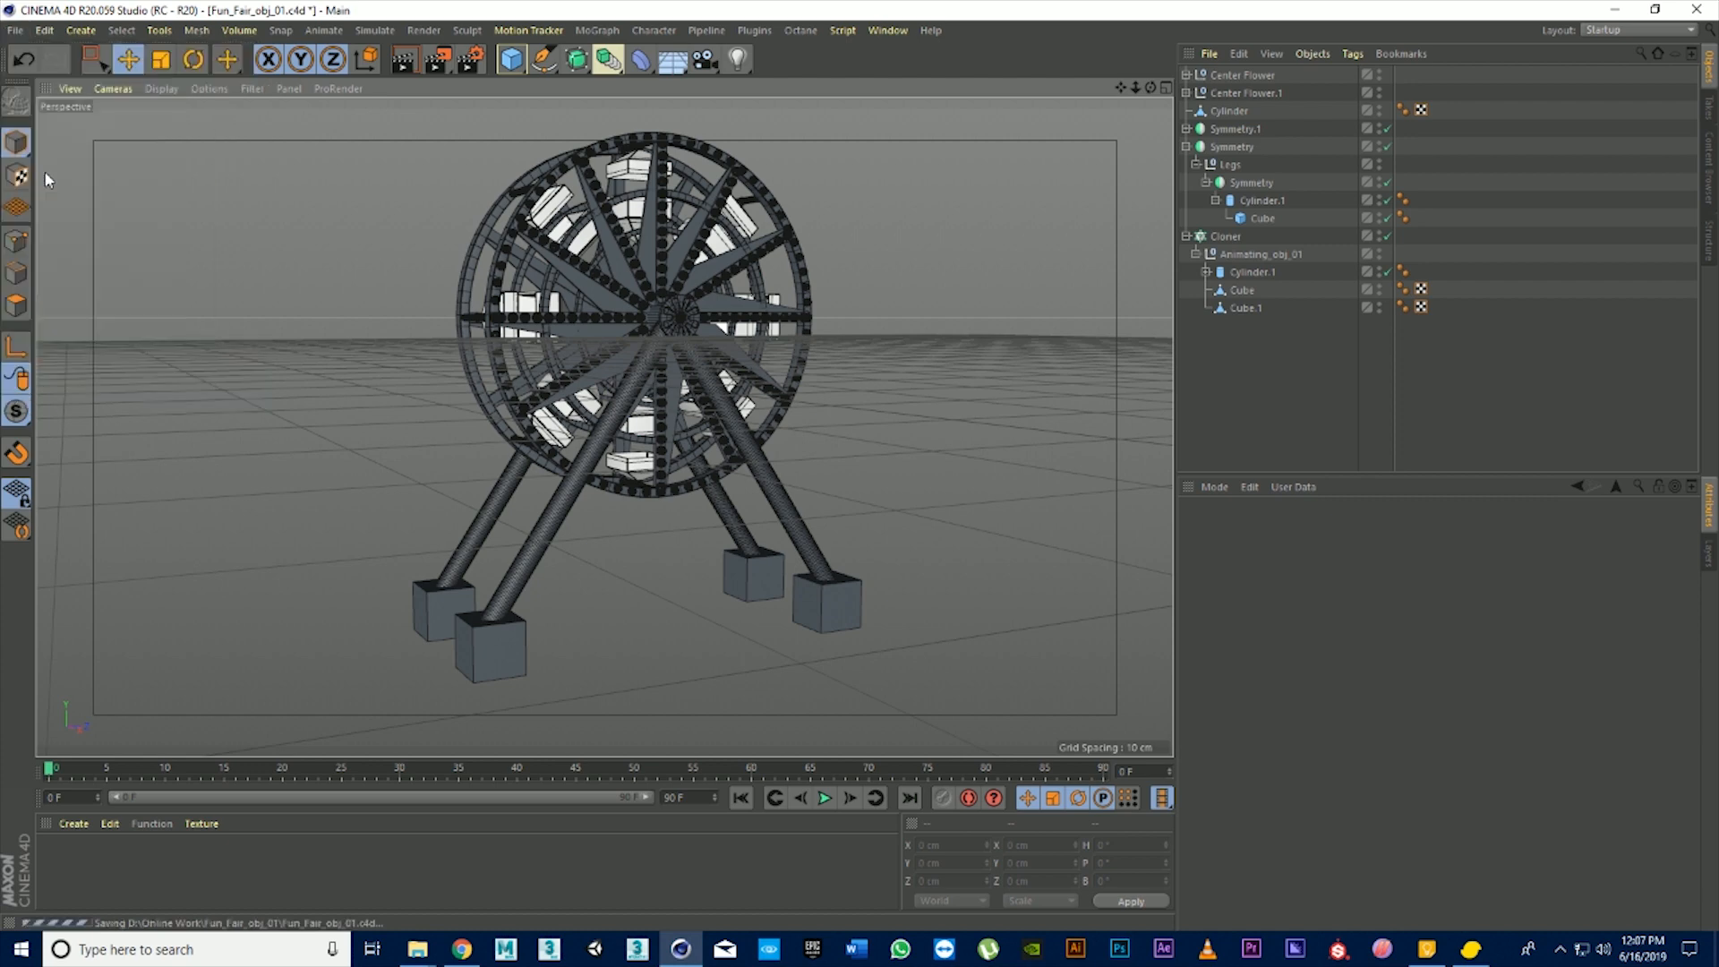
click(15, 31)
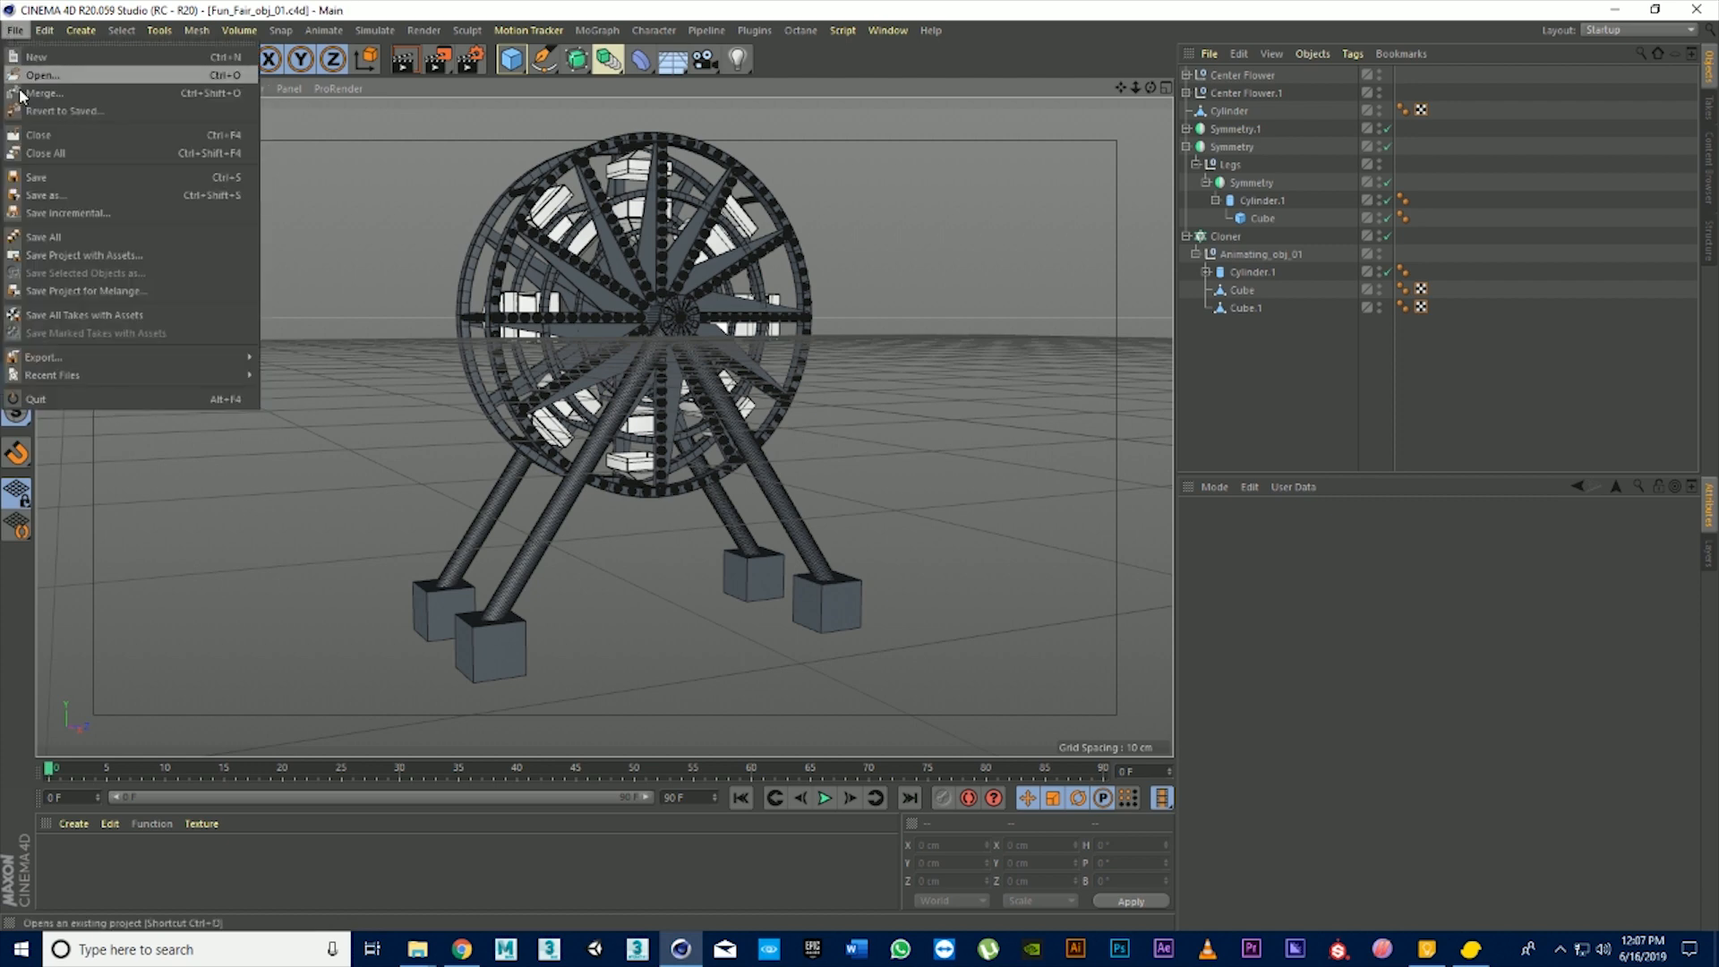
click(49, 179)
click(16, 31)
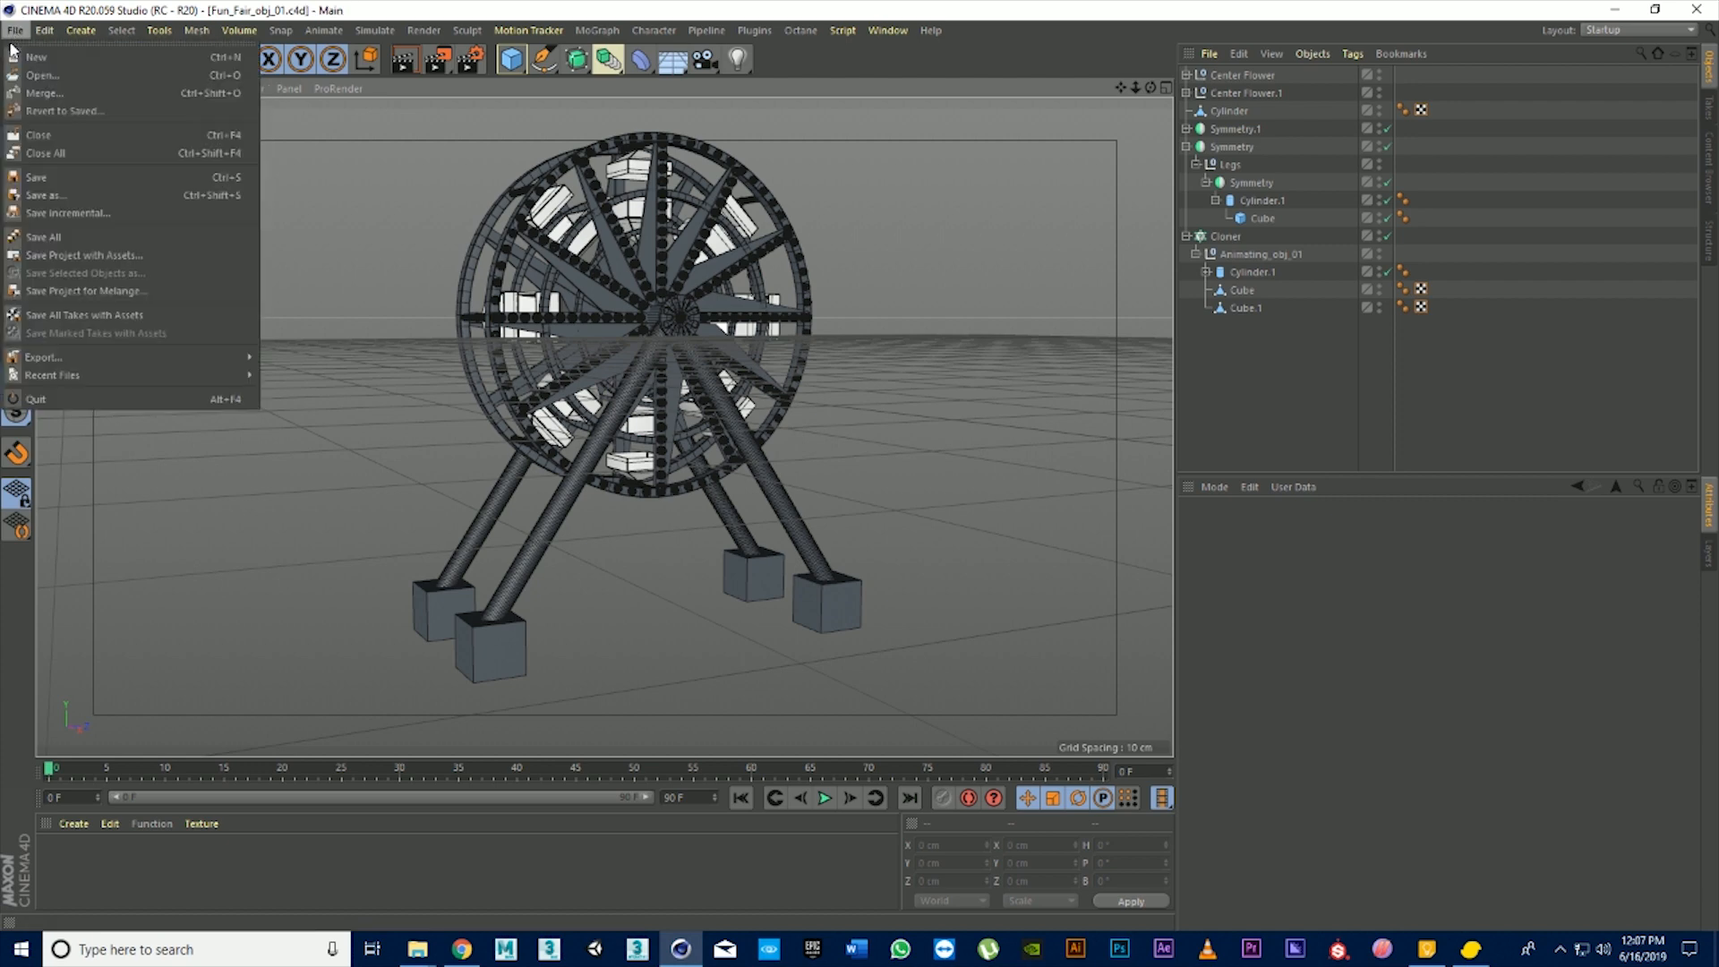
click(45, 178)
click(15, 31)
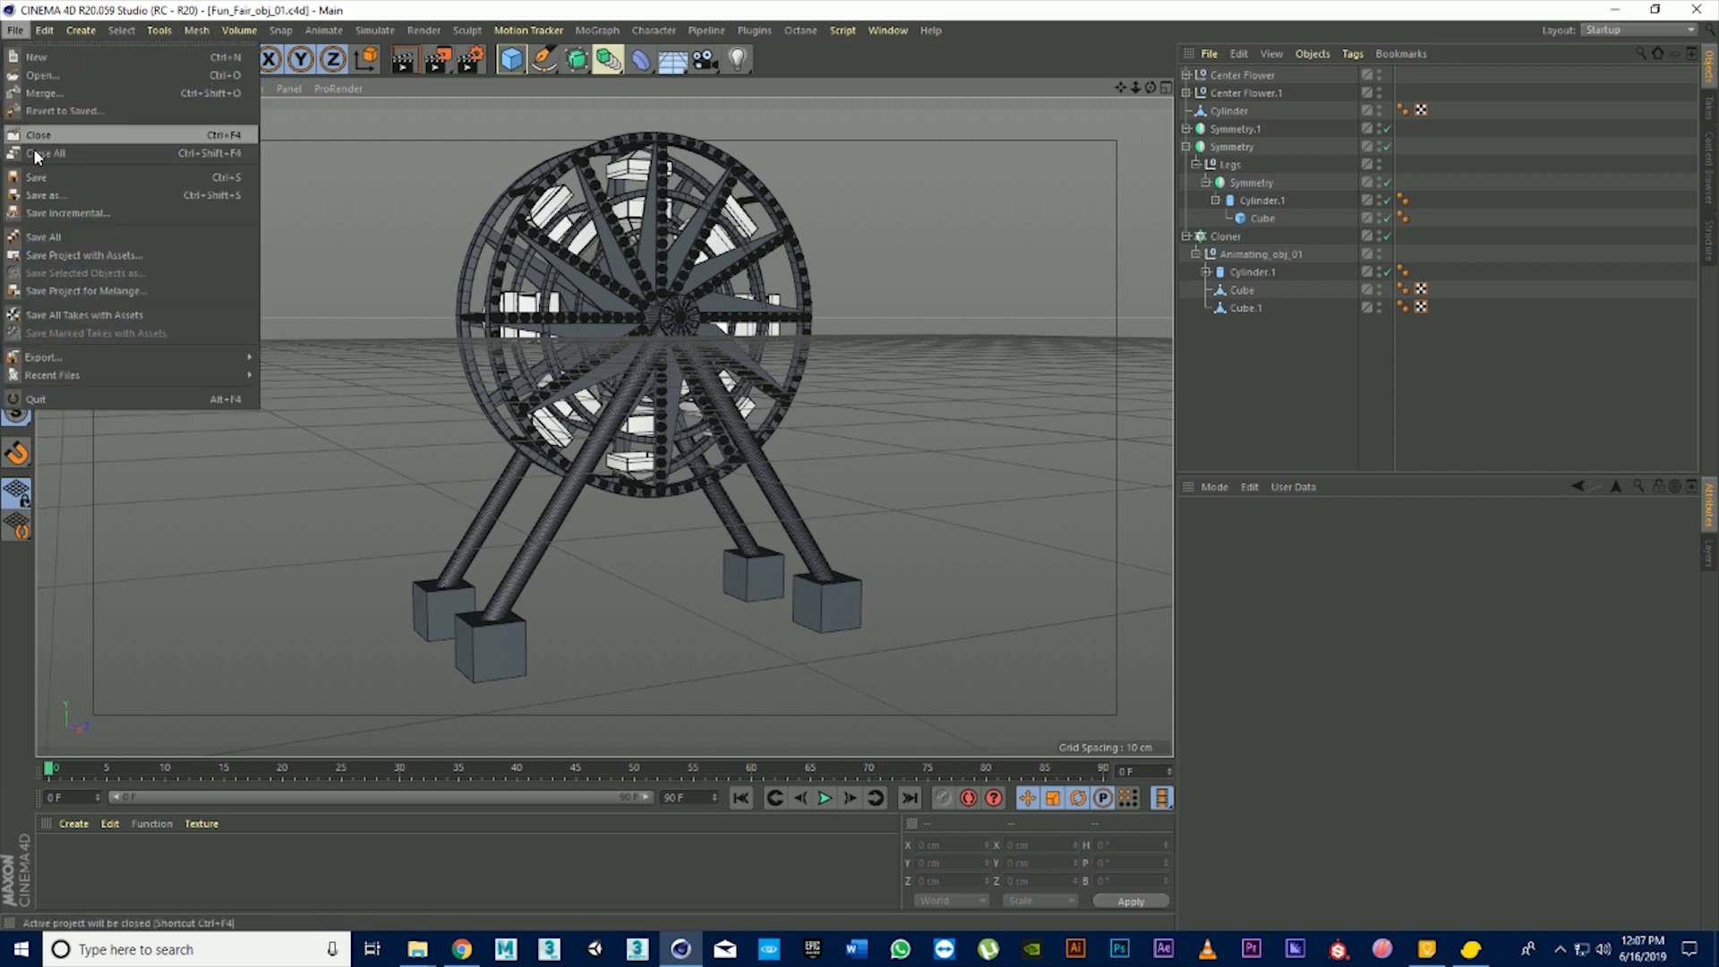
click(45, 179)
Save a copy of the project in the same folder as Fun_Fair_obj_01_merged
click(15, 31)
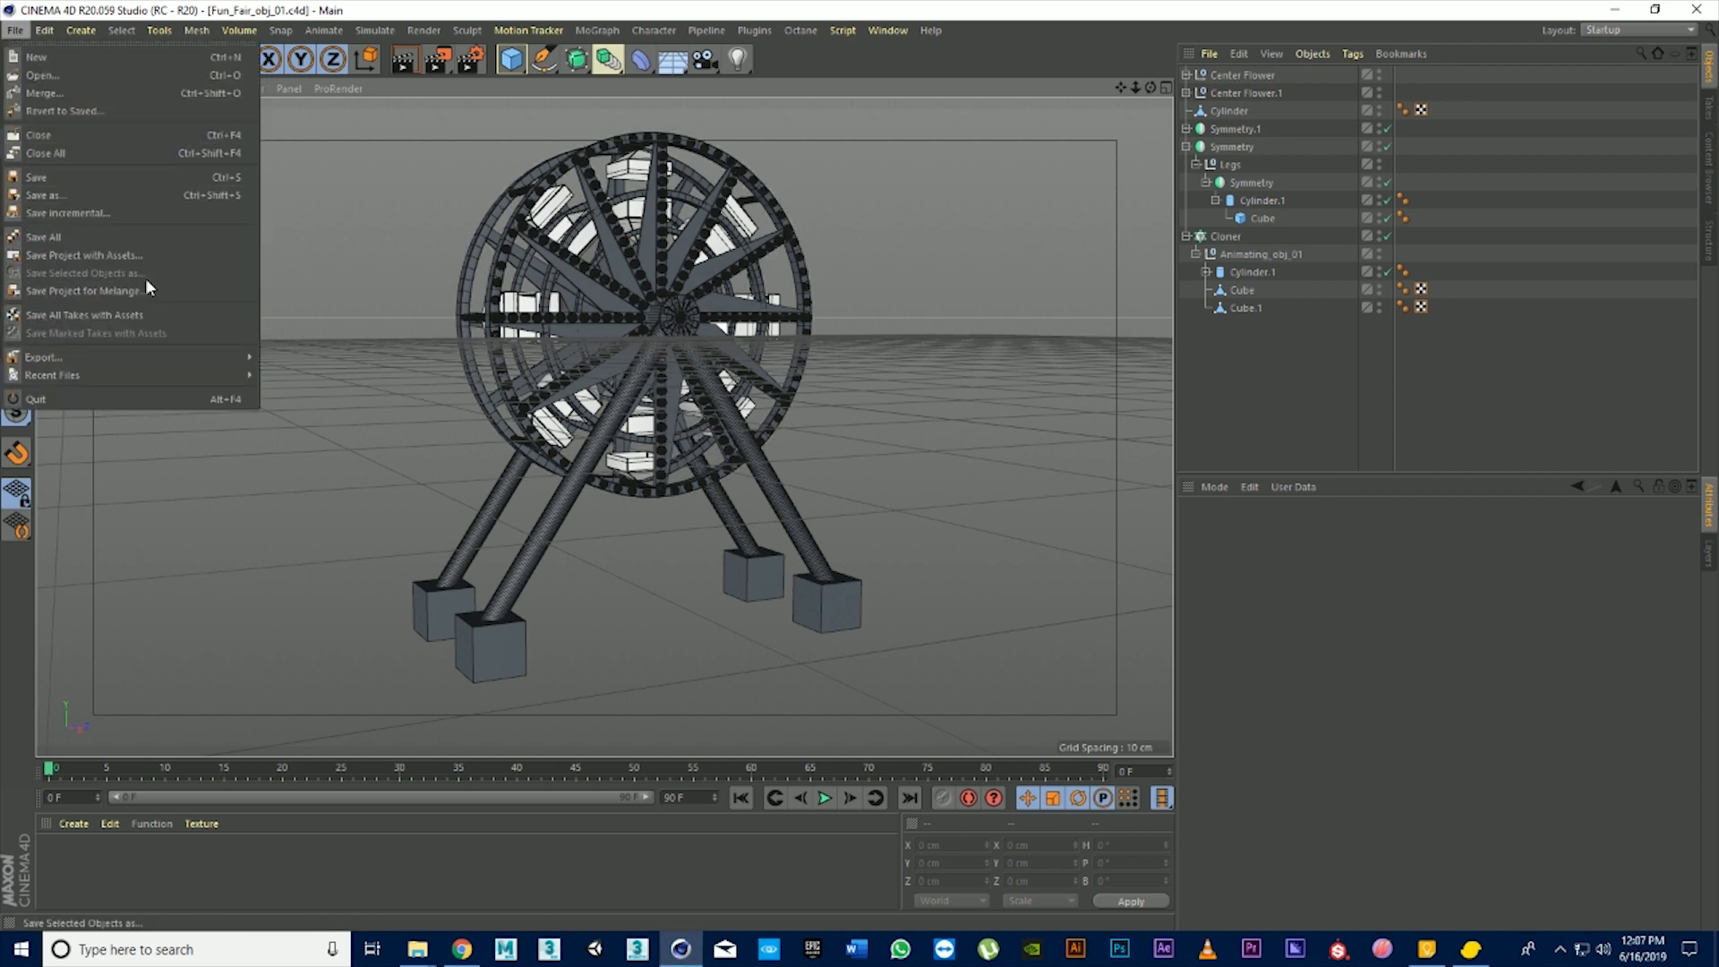
click(106, 195)
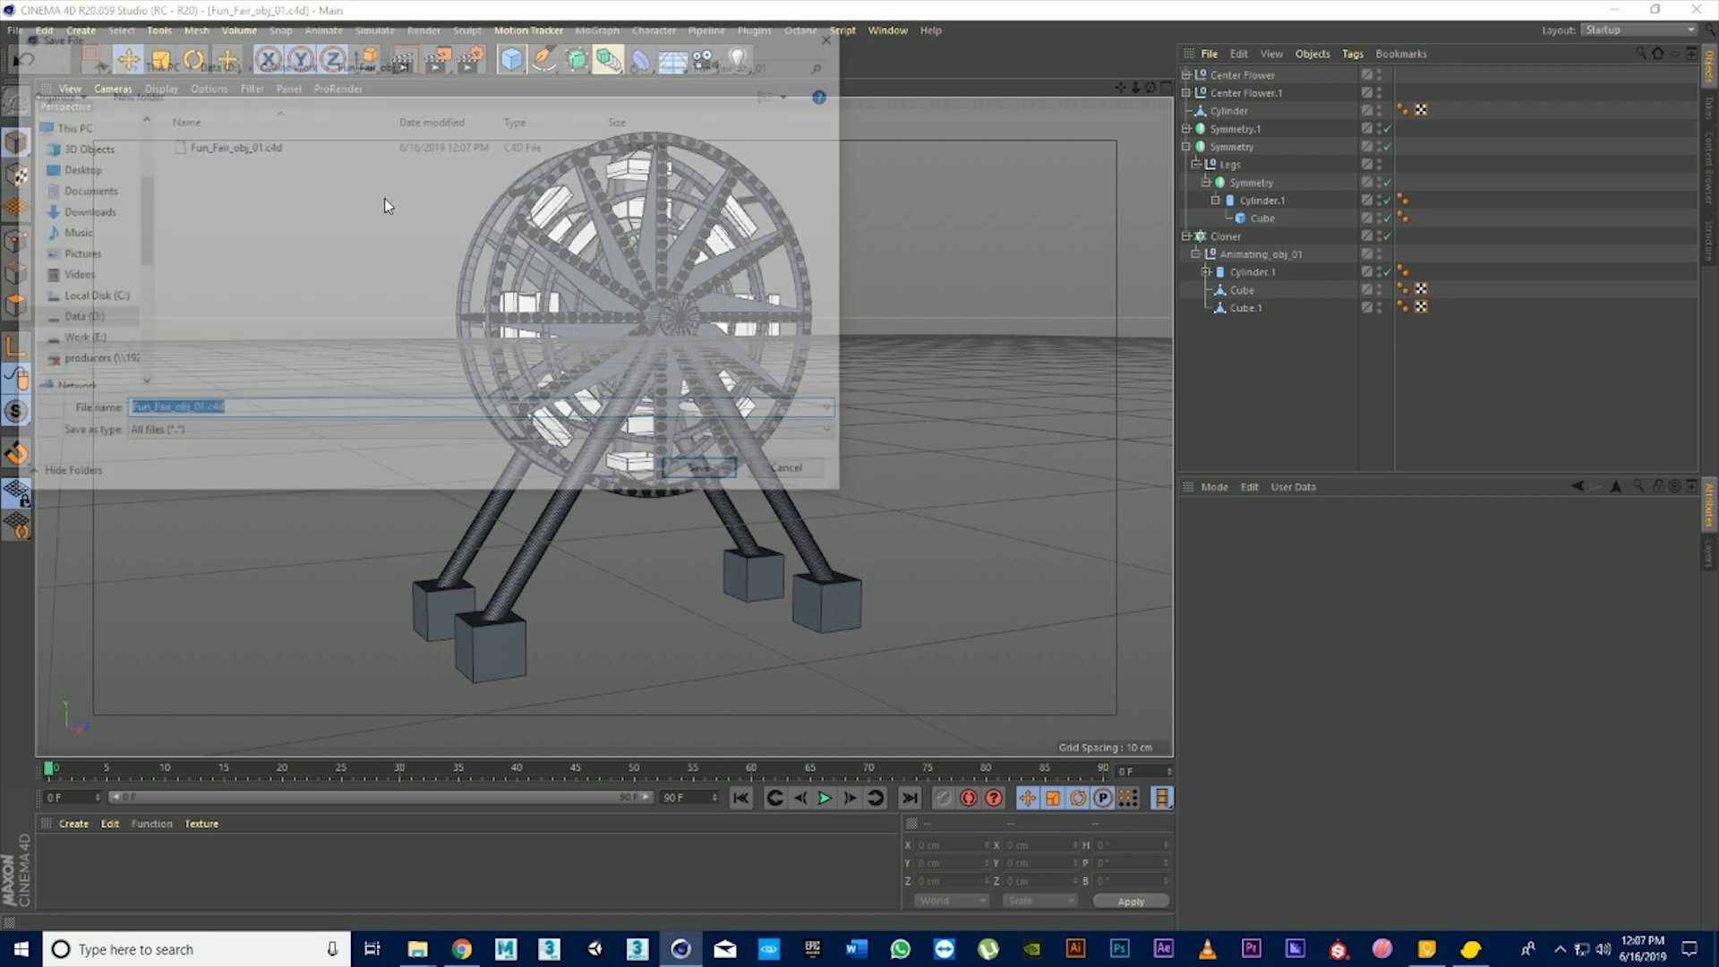
drag(288, 411, 199, 414)
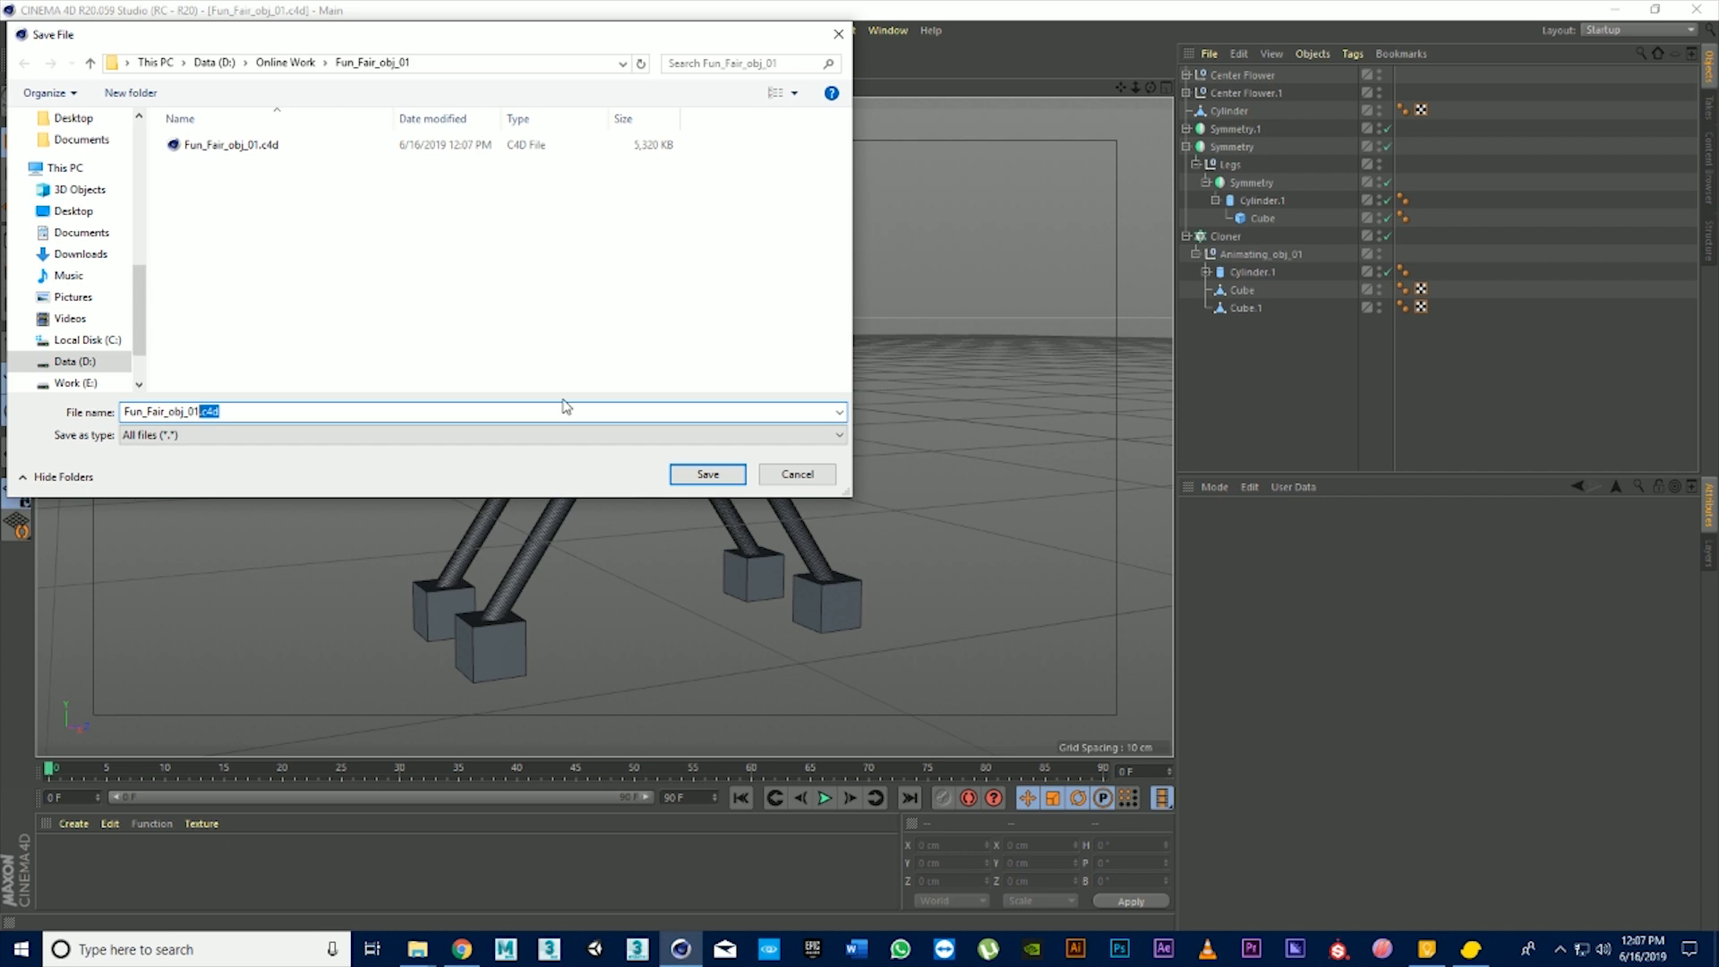
text(_merged)
click(717, 474)
Make all objects of the Ferris wheel scene editable at once and clear the selection
click(1255, 358)
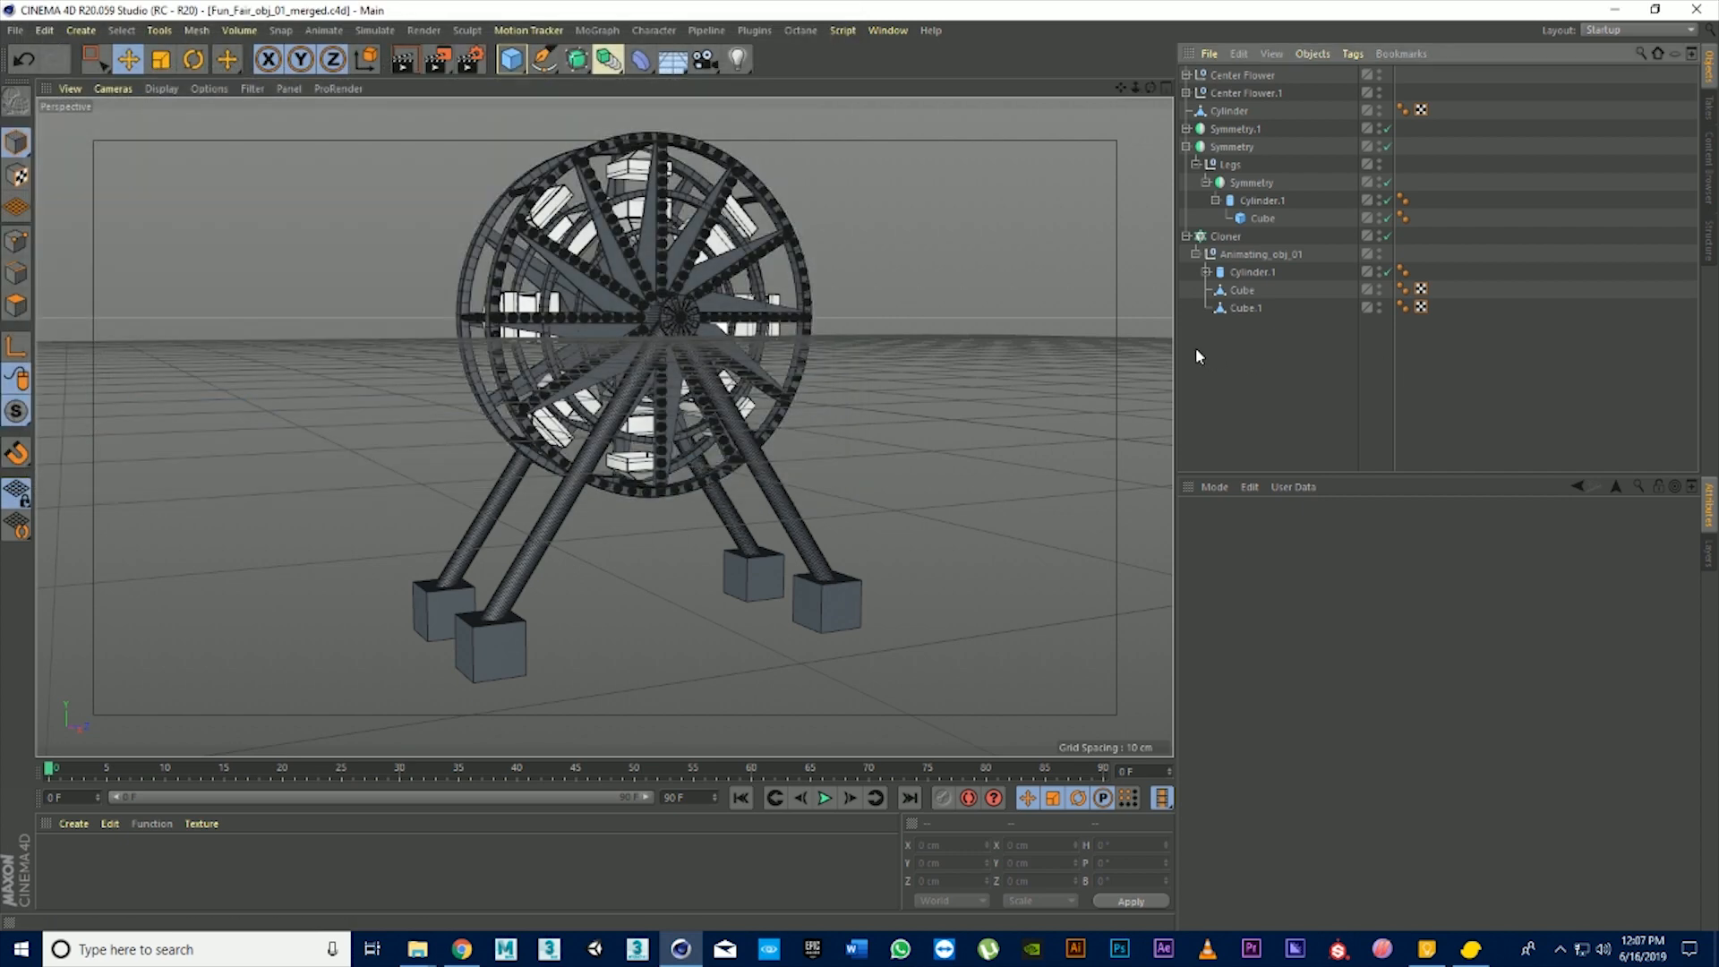
scroll(763, 514, up, 1)
click(1300, 329)
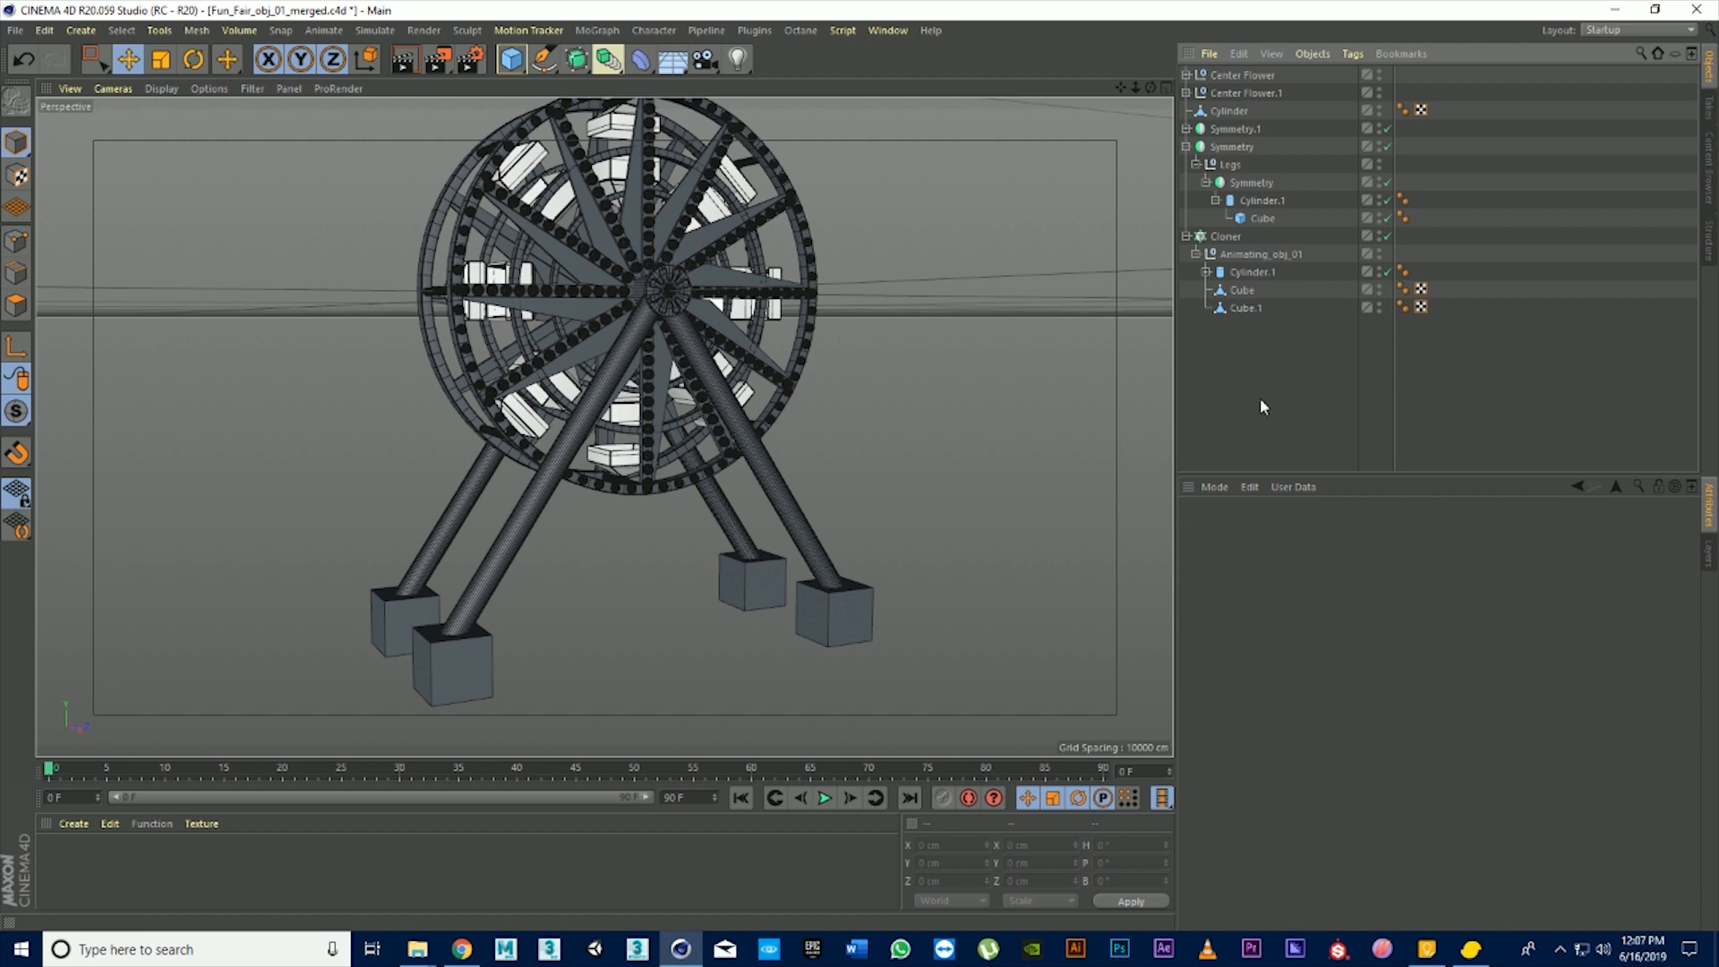
key(ctrl+a)
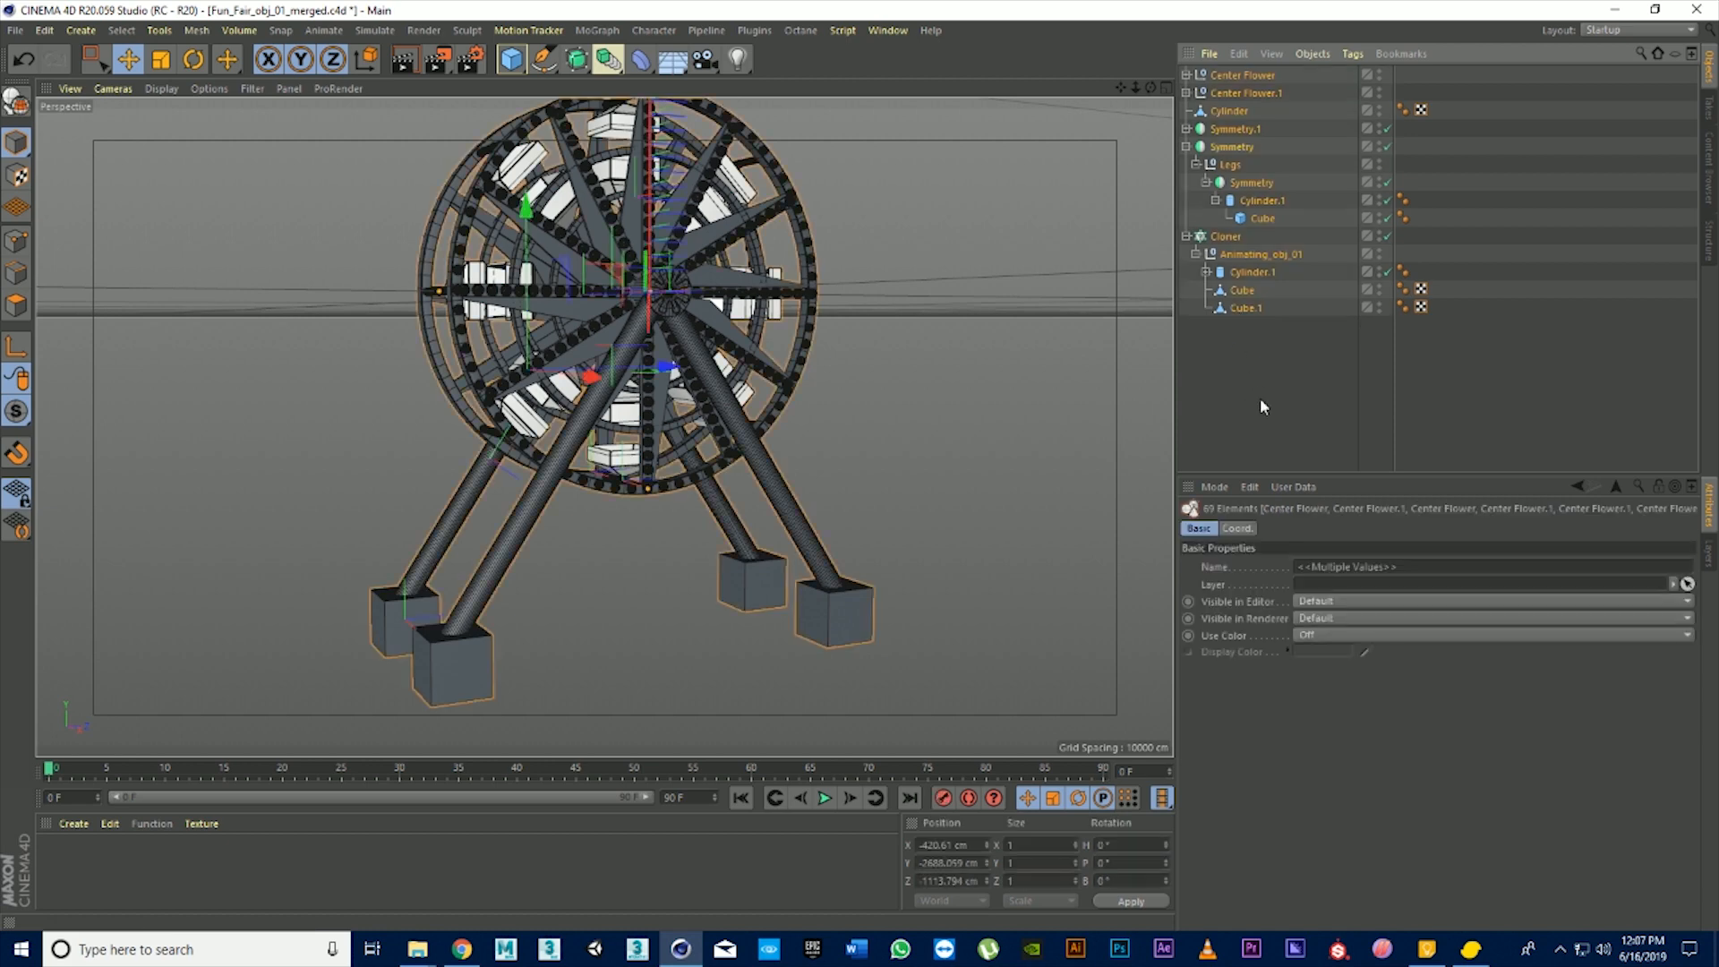
right_click(1230, 154)
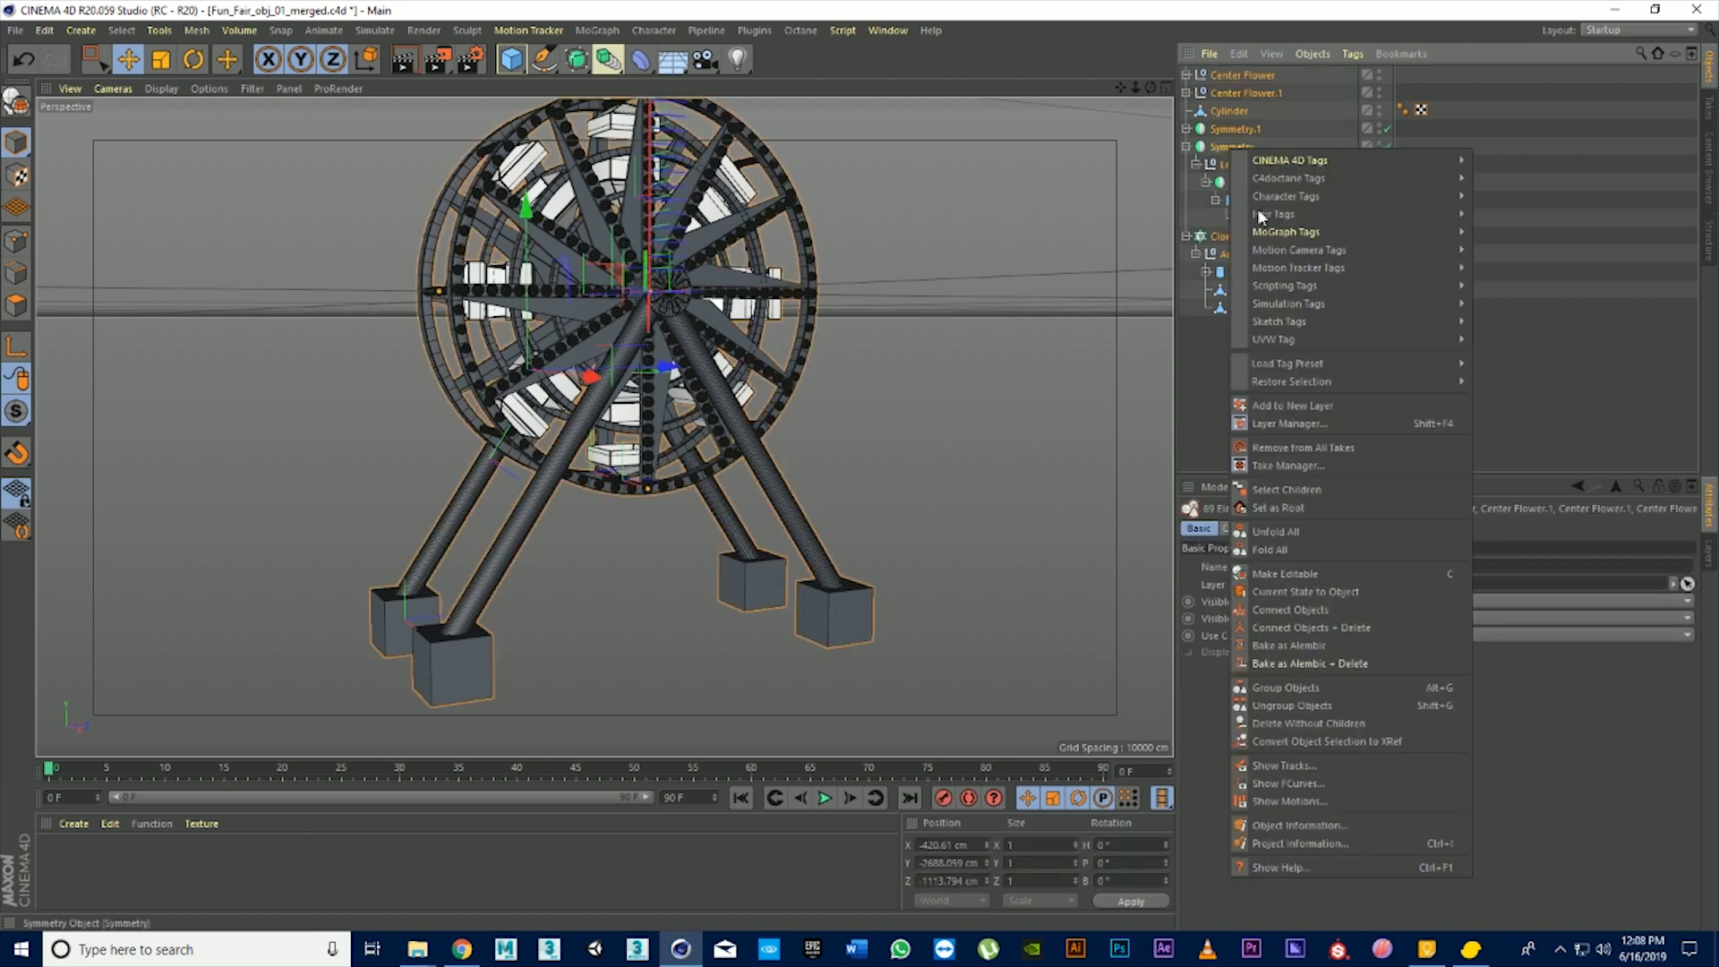
click(20, 108)
click(19, 106)
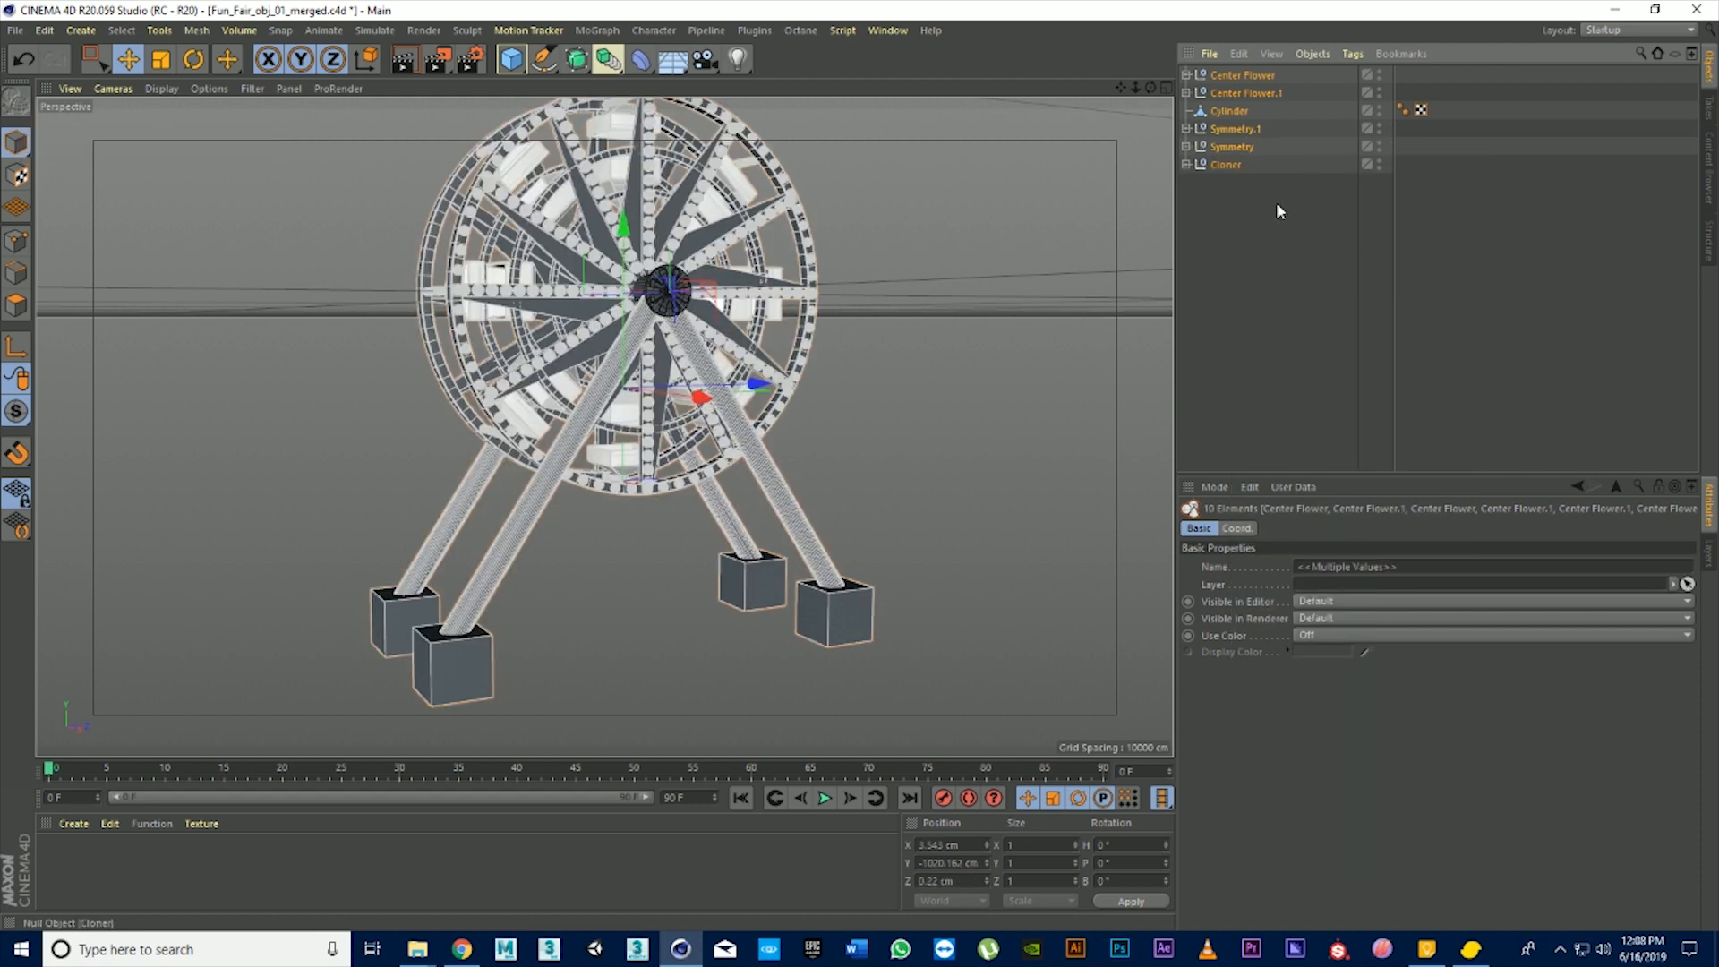
click(1277, 211)
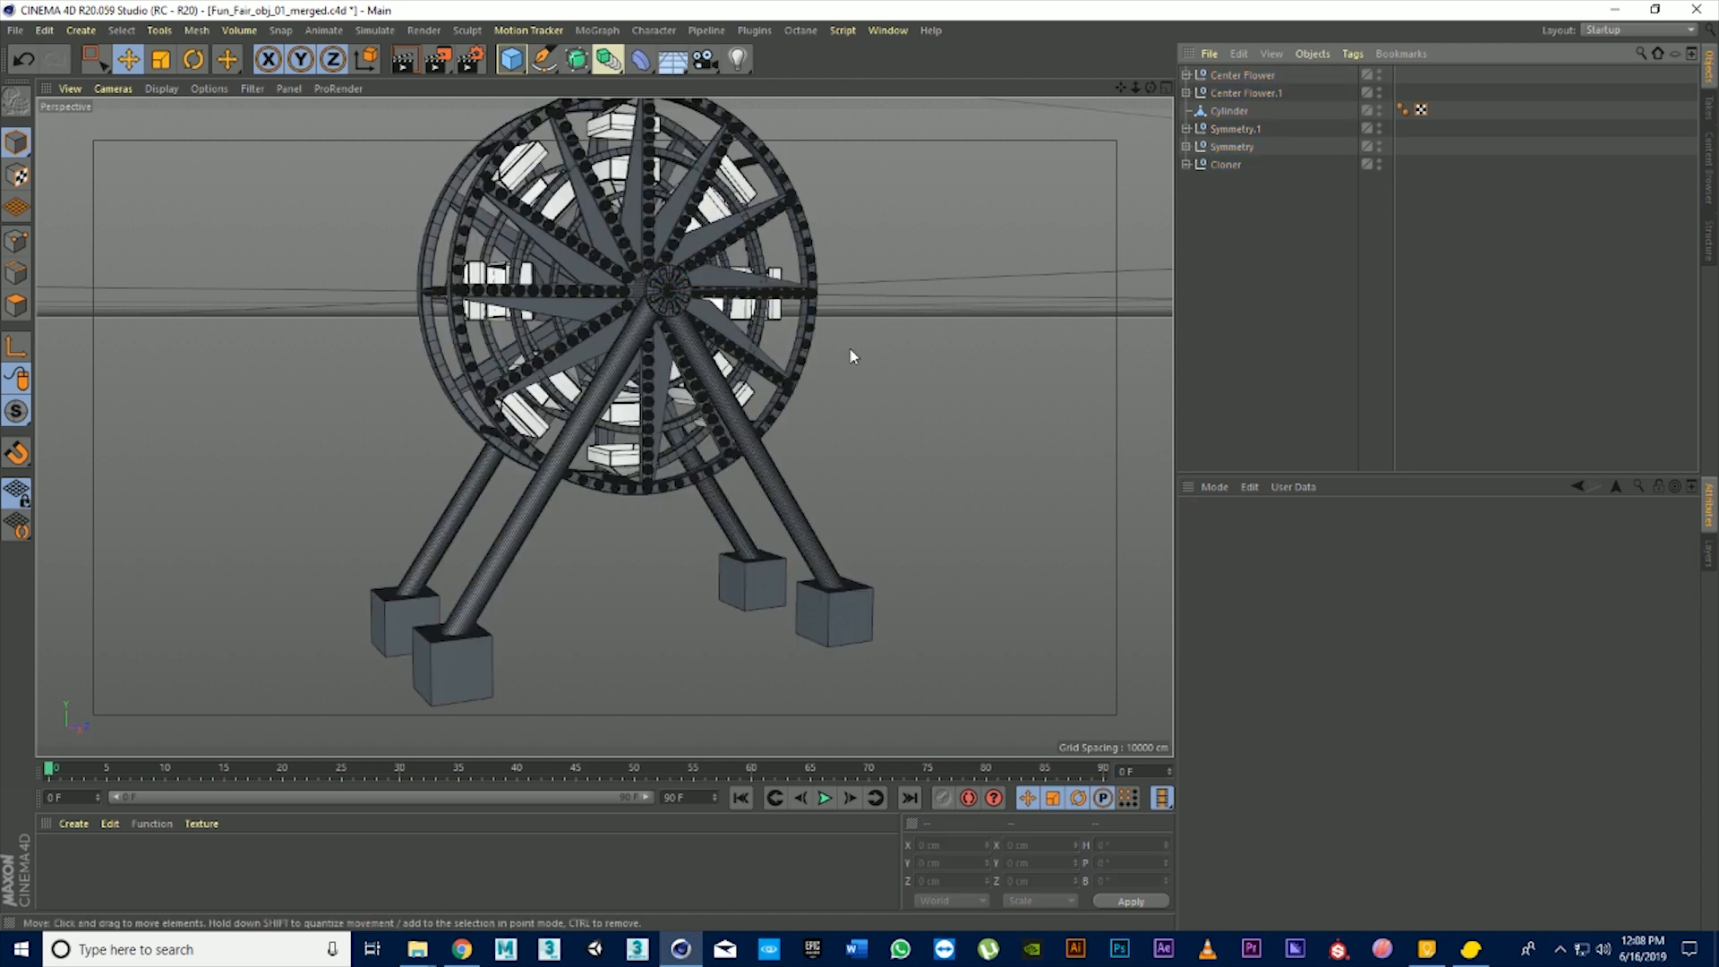
Expand the support legs' Symmetry hierarchy and rename its foot-block object Cube as Base_Cube
scroll(770, 658, up, 2)
scroll(770, 662, down, 1)
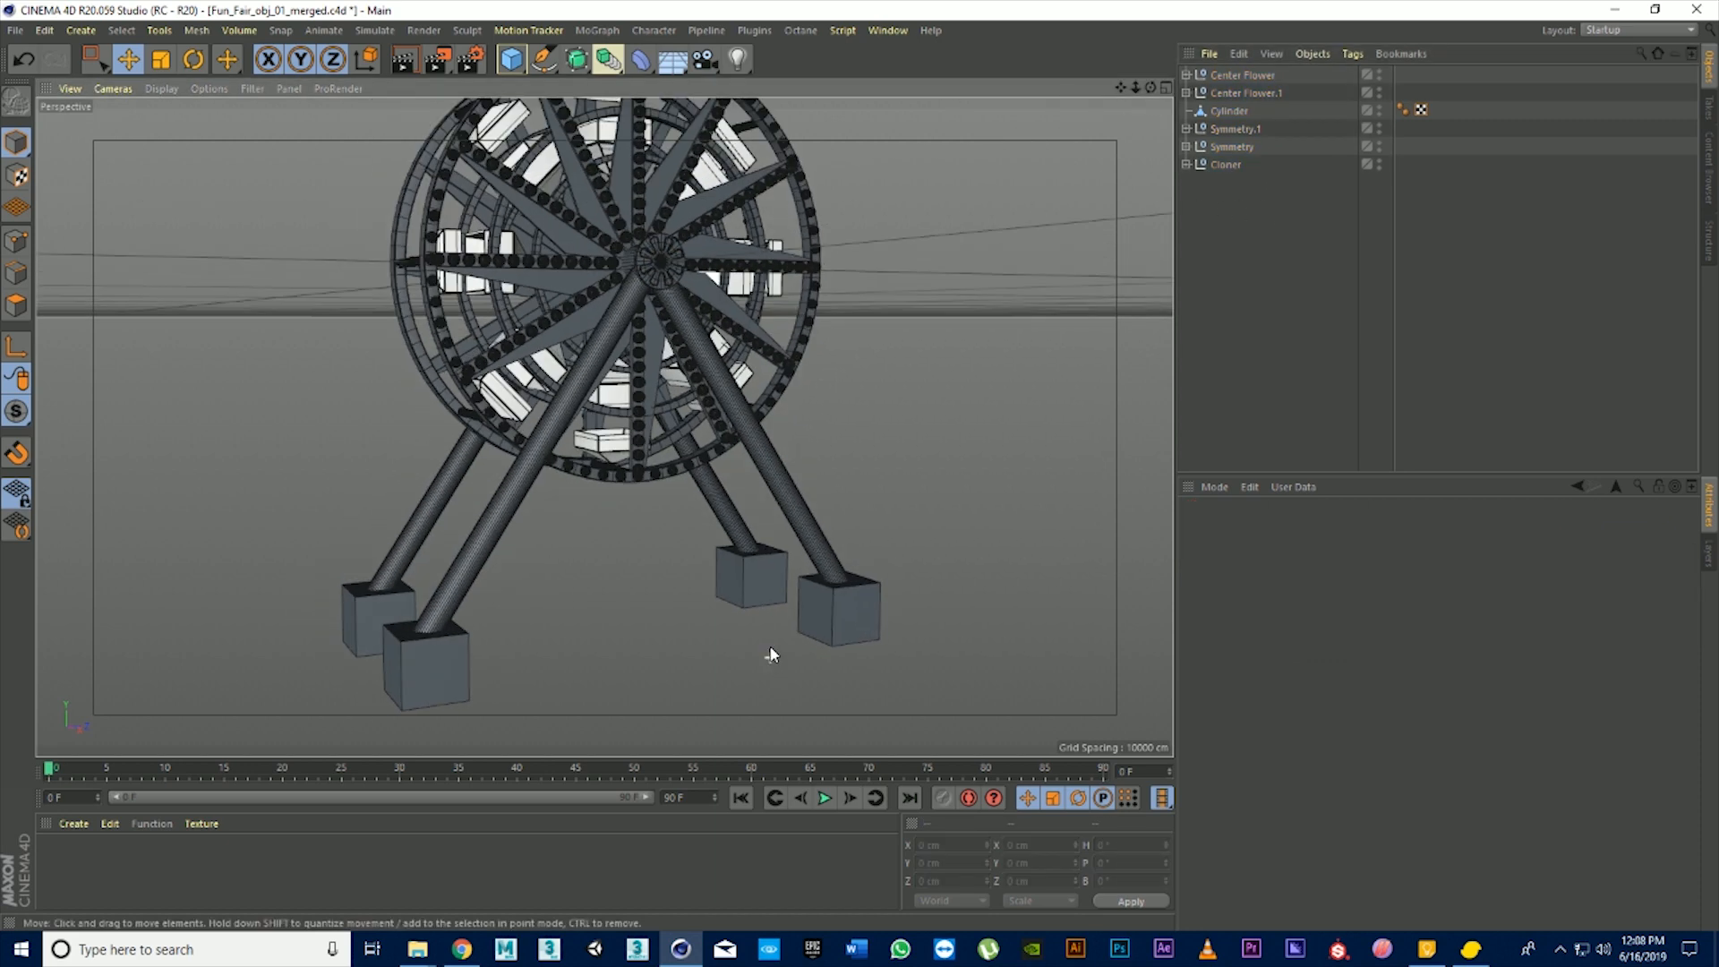
click(789, 530)
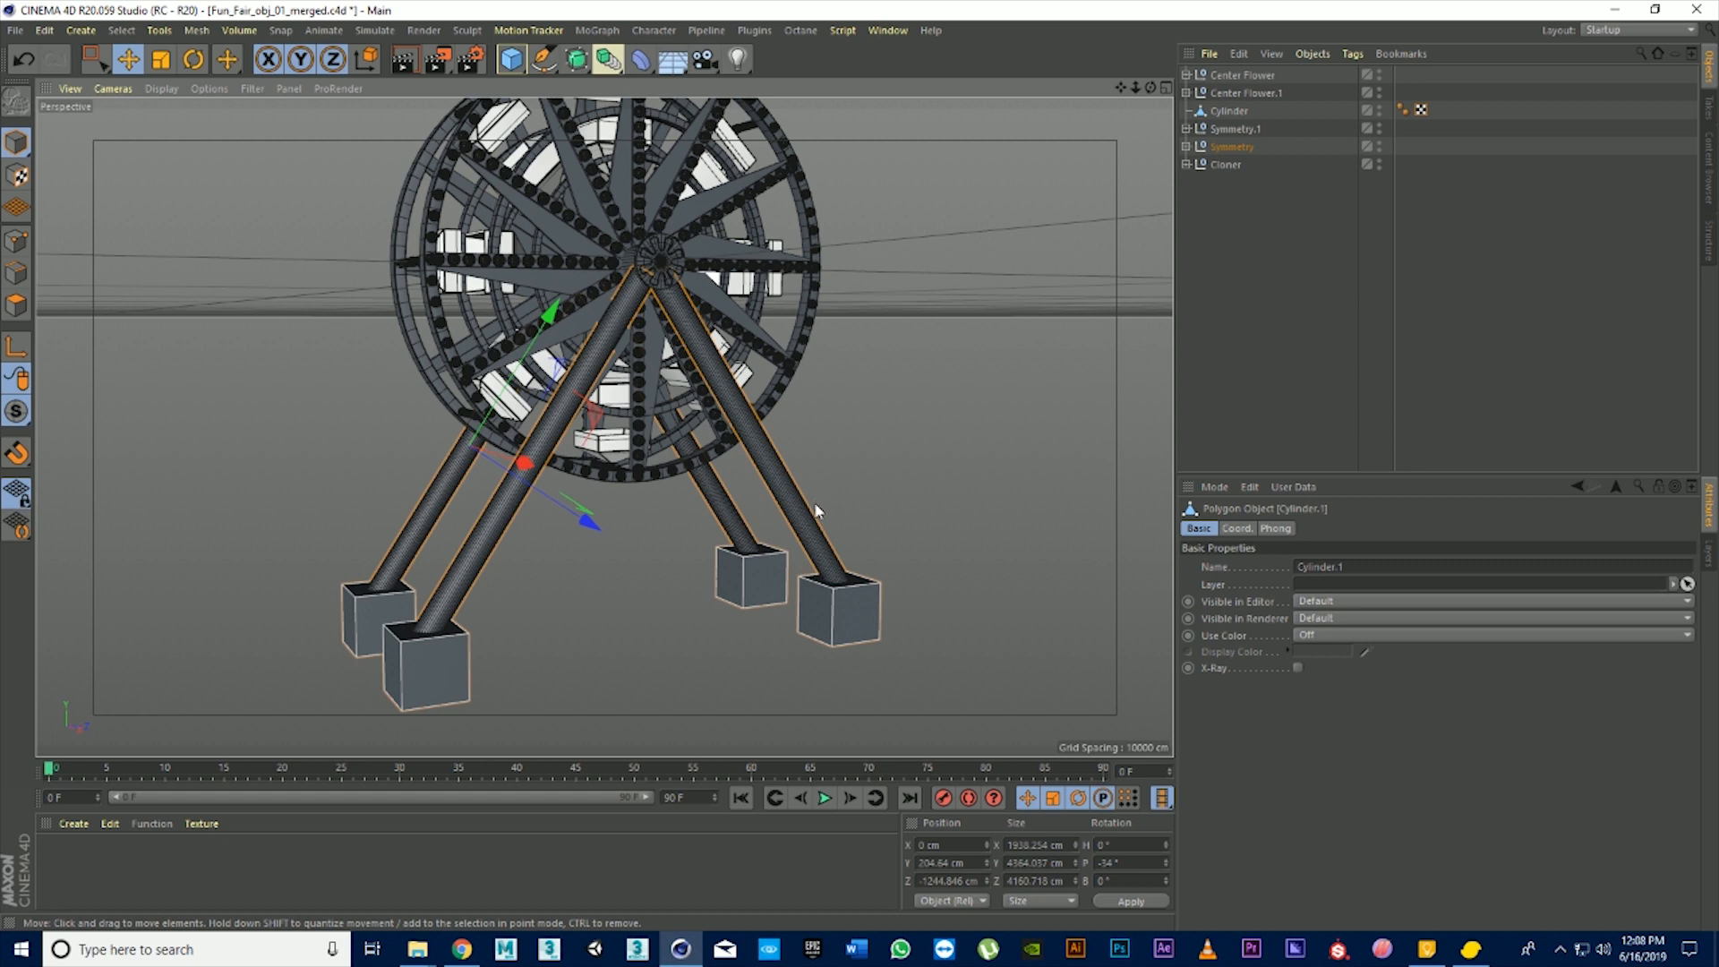
click(836, 599)
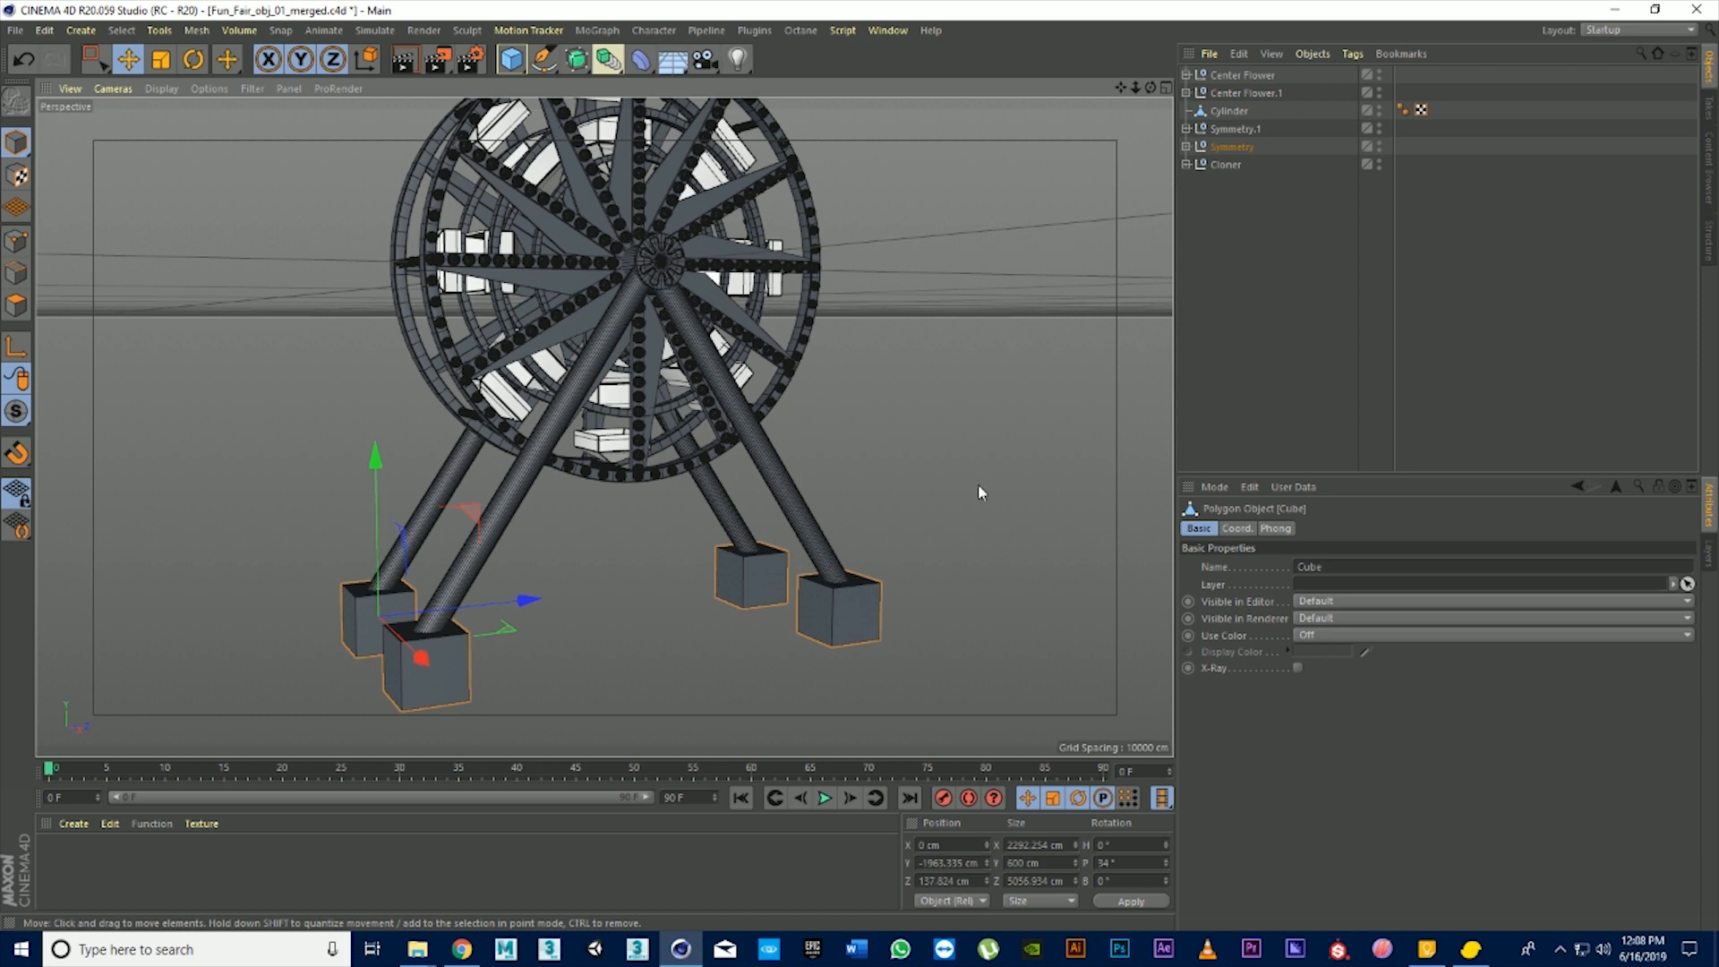
click(1187, 147)
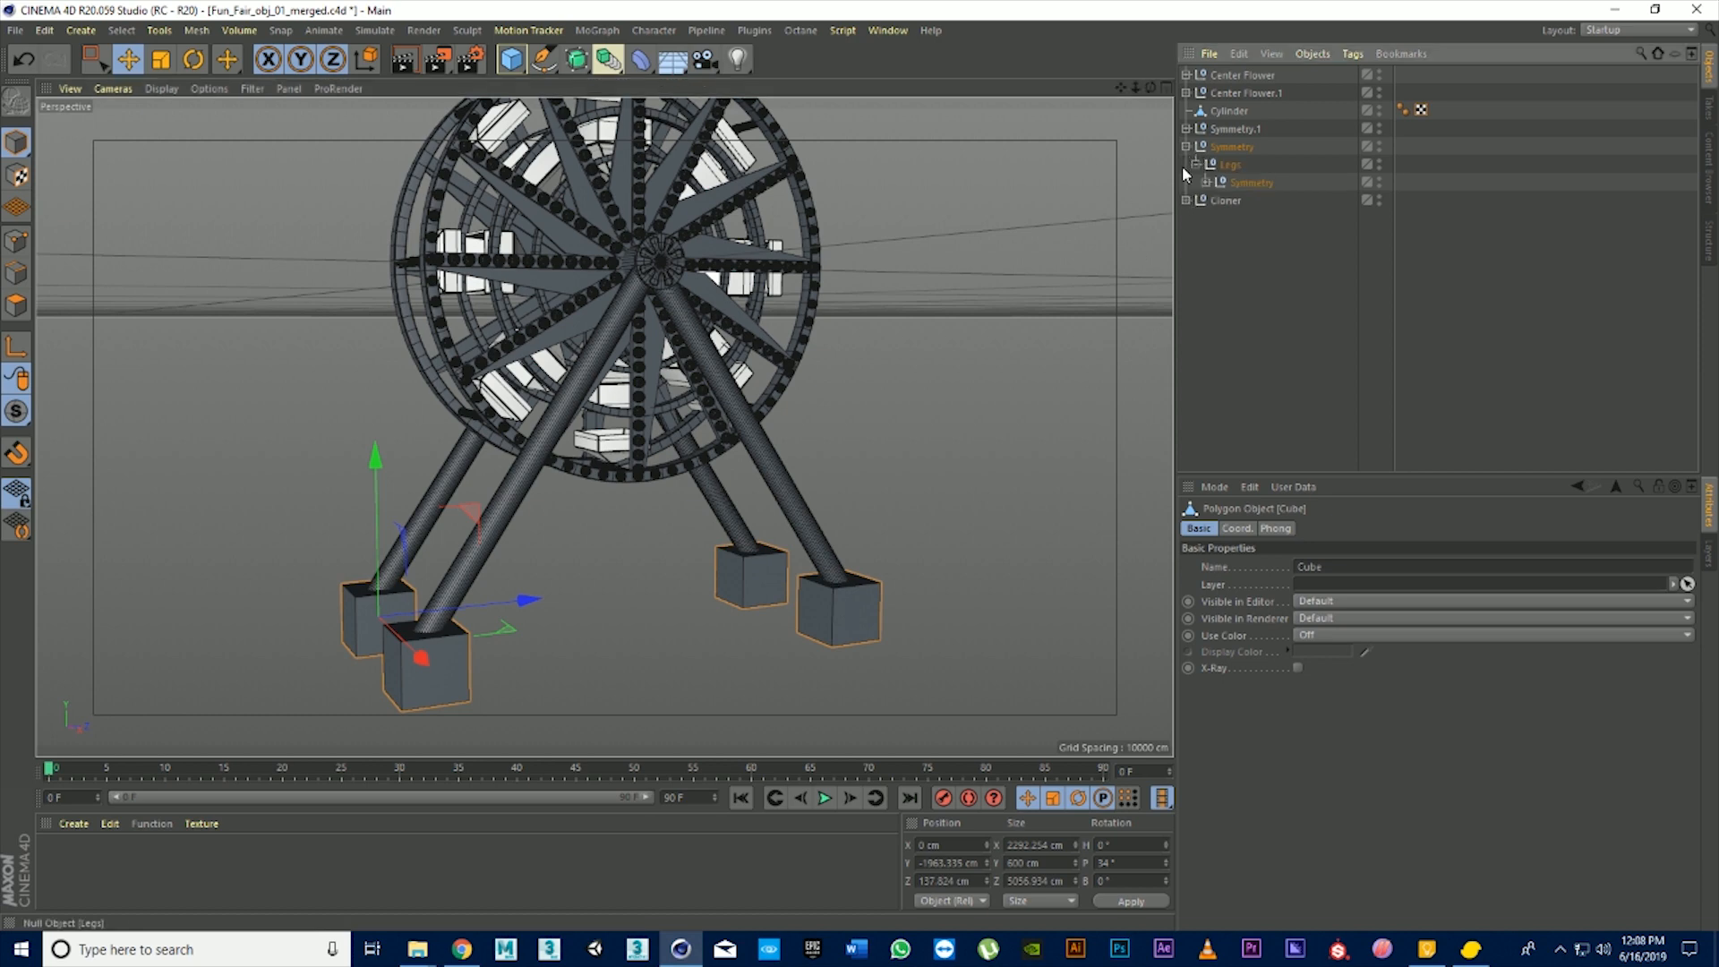
click(1206, 182)
click(1216, 200)
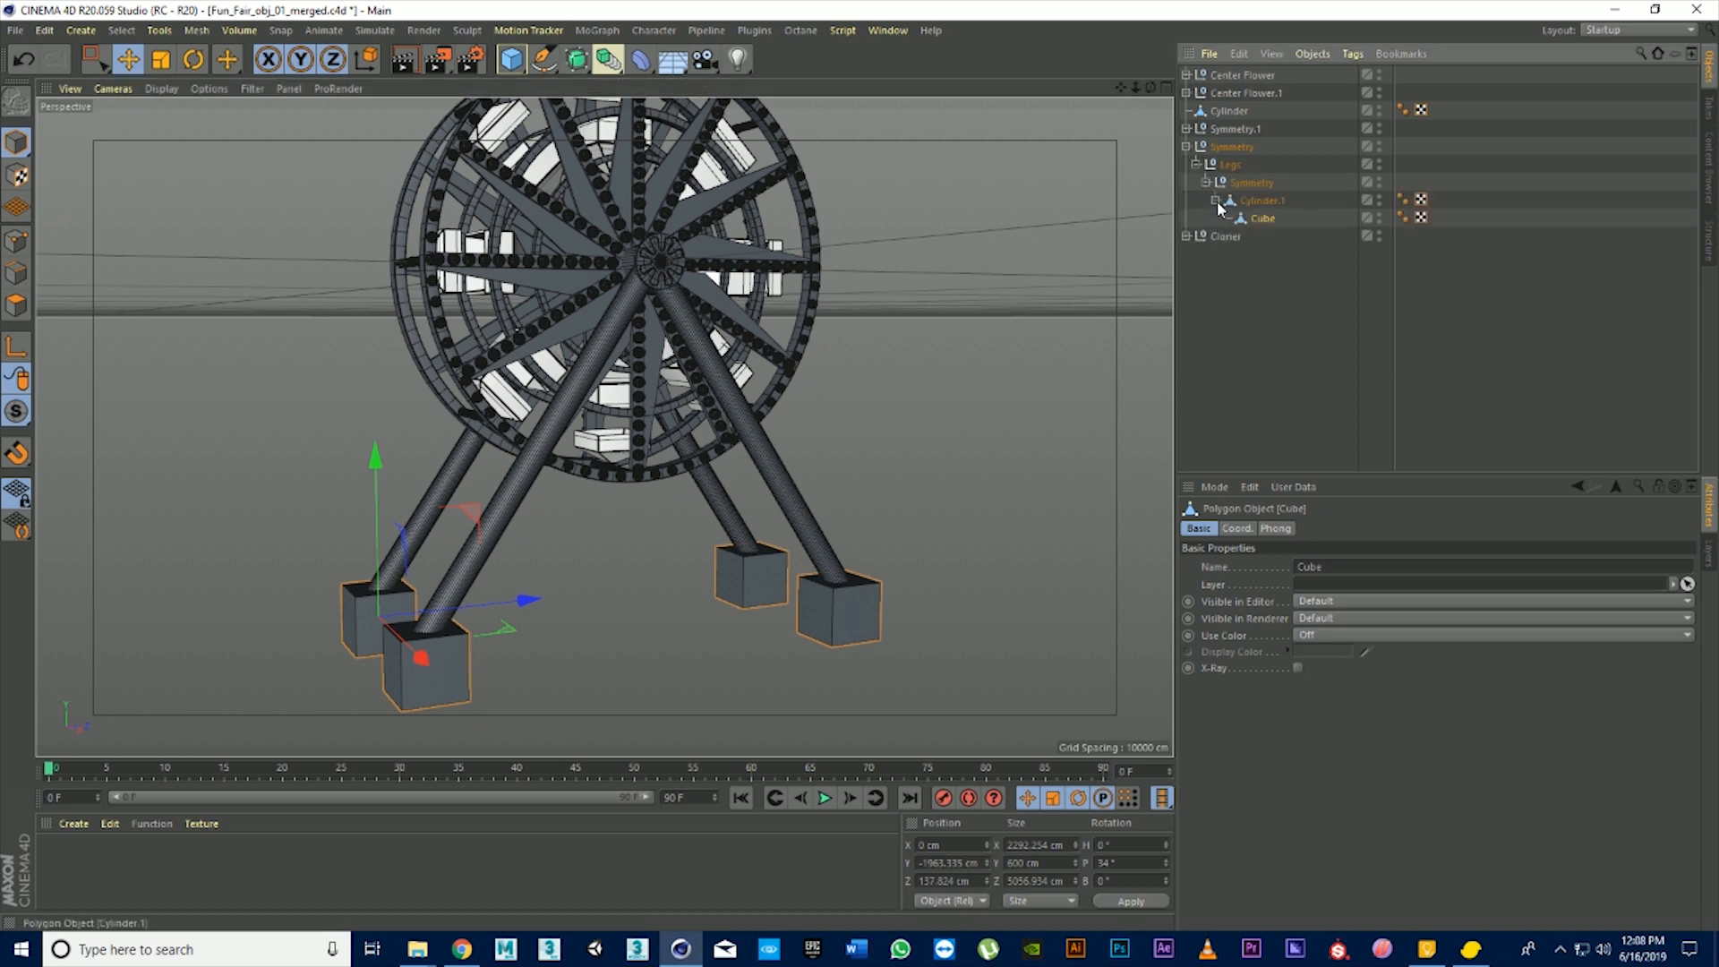
double_click(1263, 219)
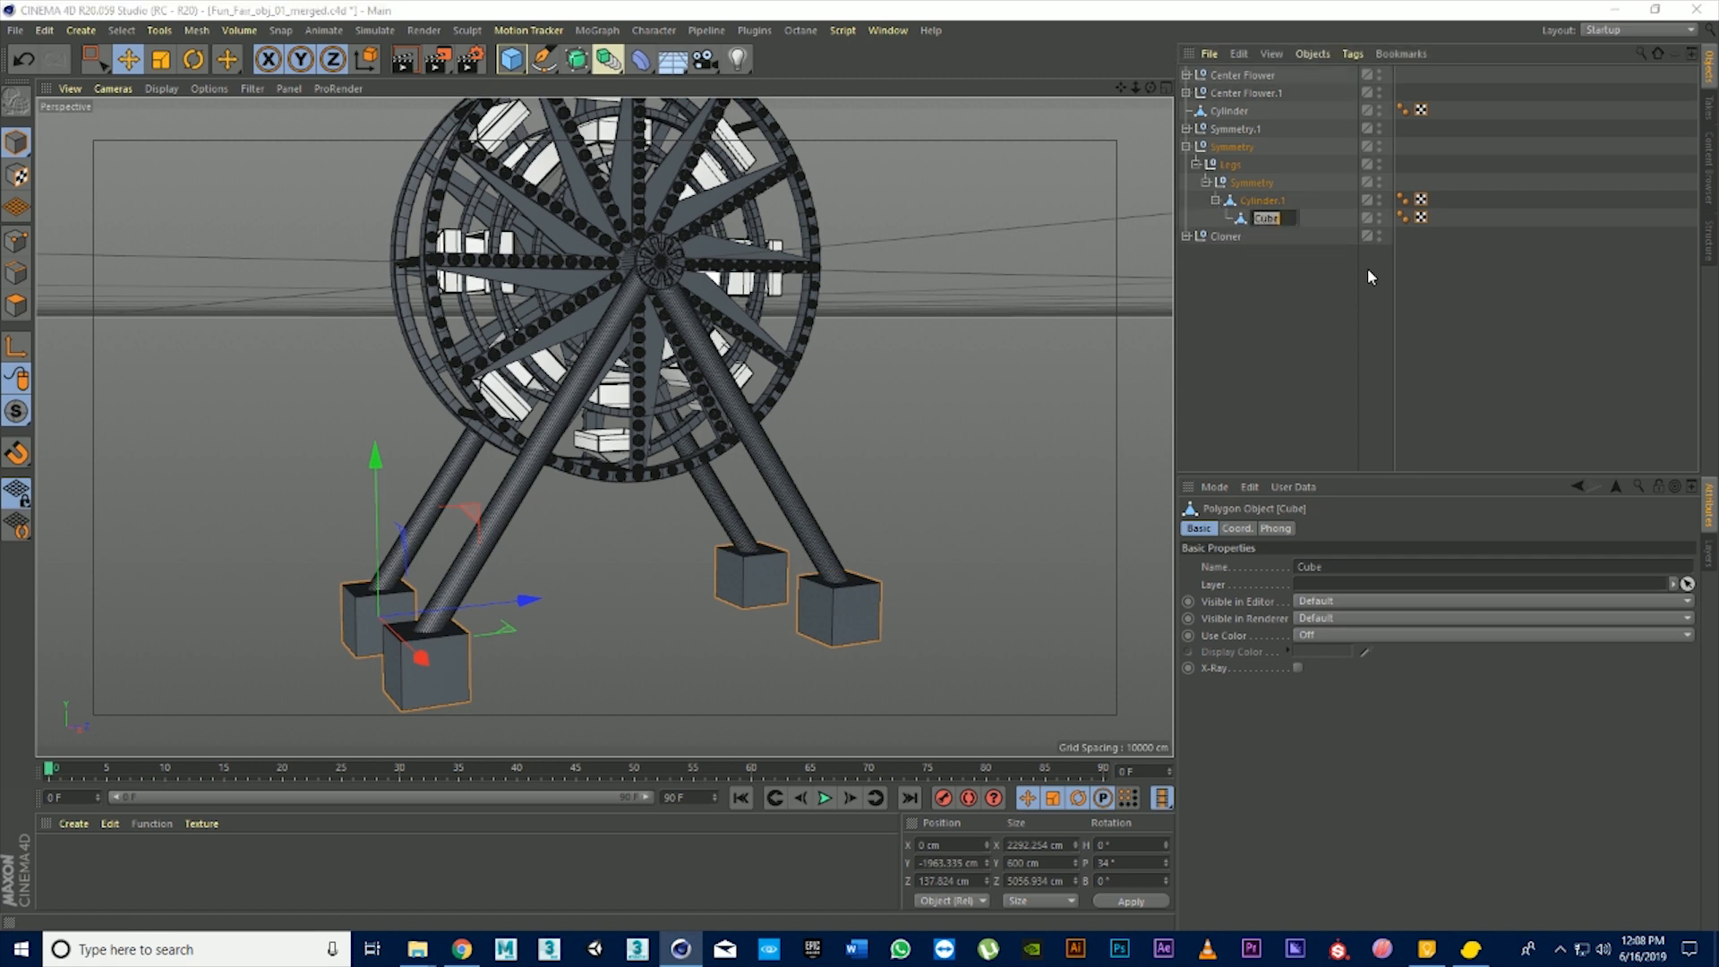
text(Base_Cube)
key(Return)
Rename the Cylinder.1 polygon object in the support leg hierarchy as Legs
click(1253, 202)
double_click(1254, 203)
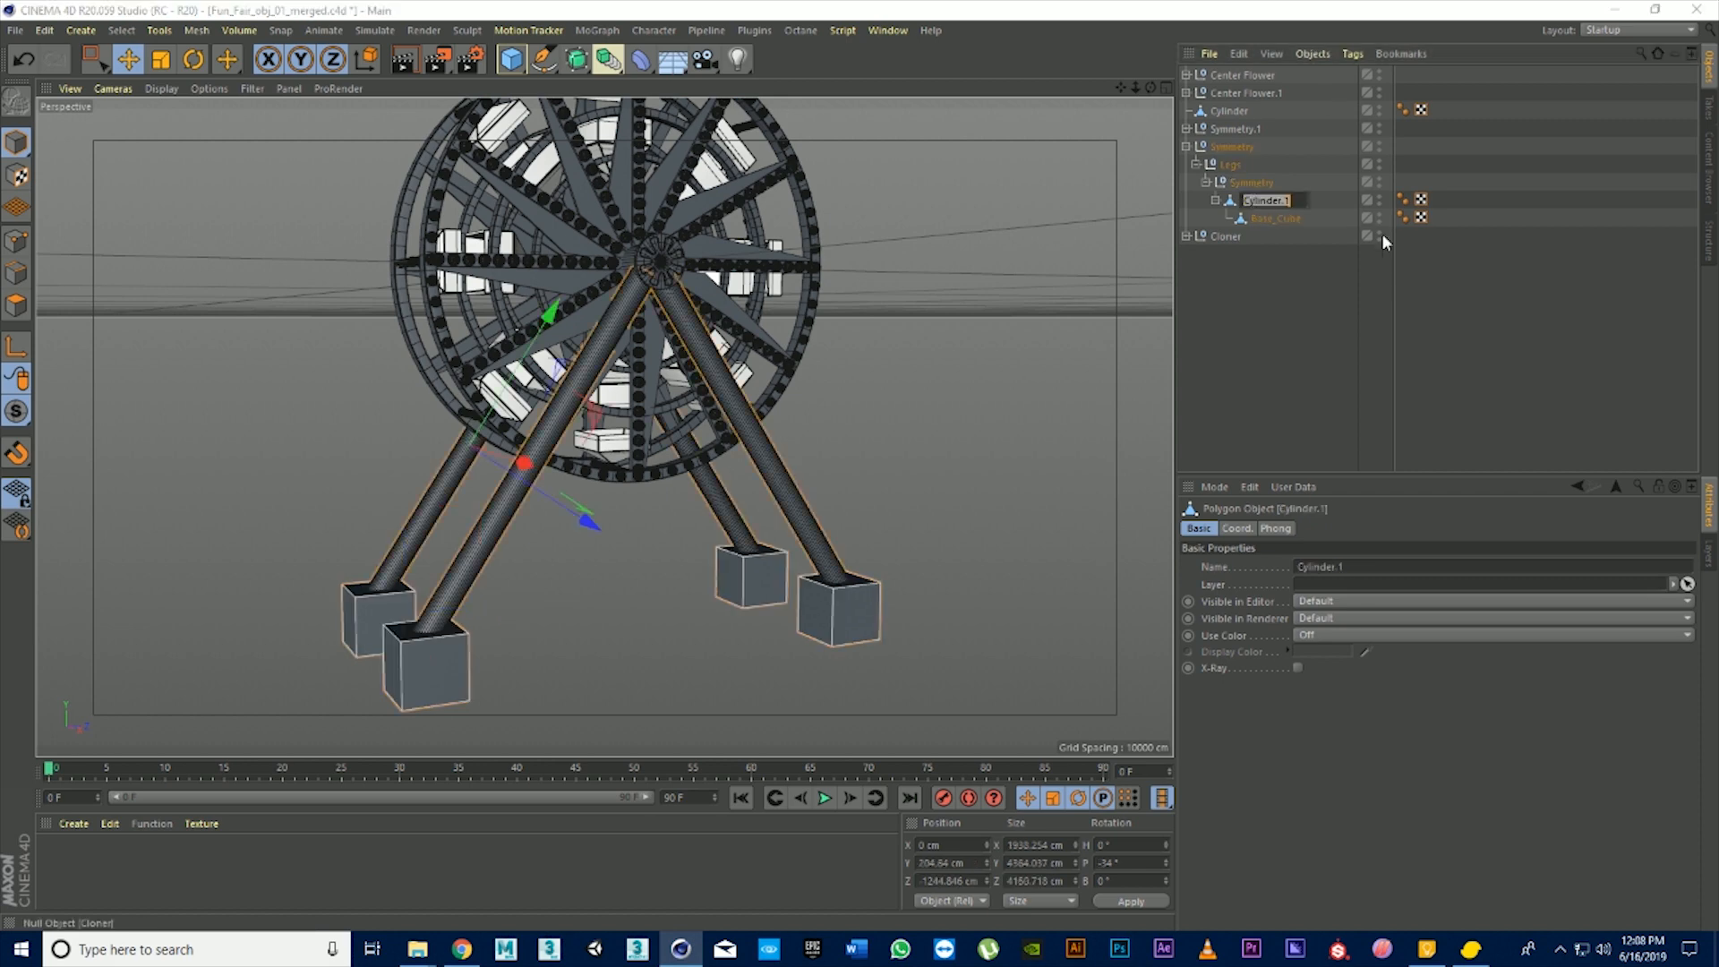
text(Legs)
key(Return)
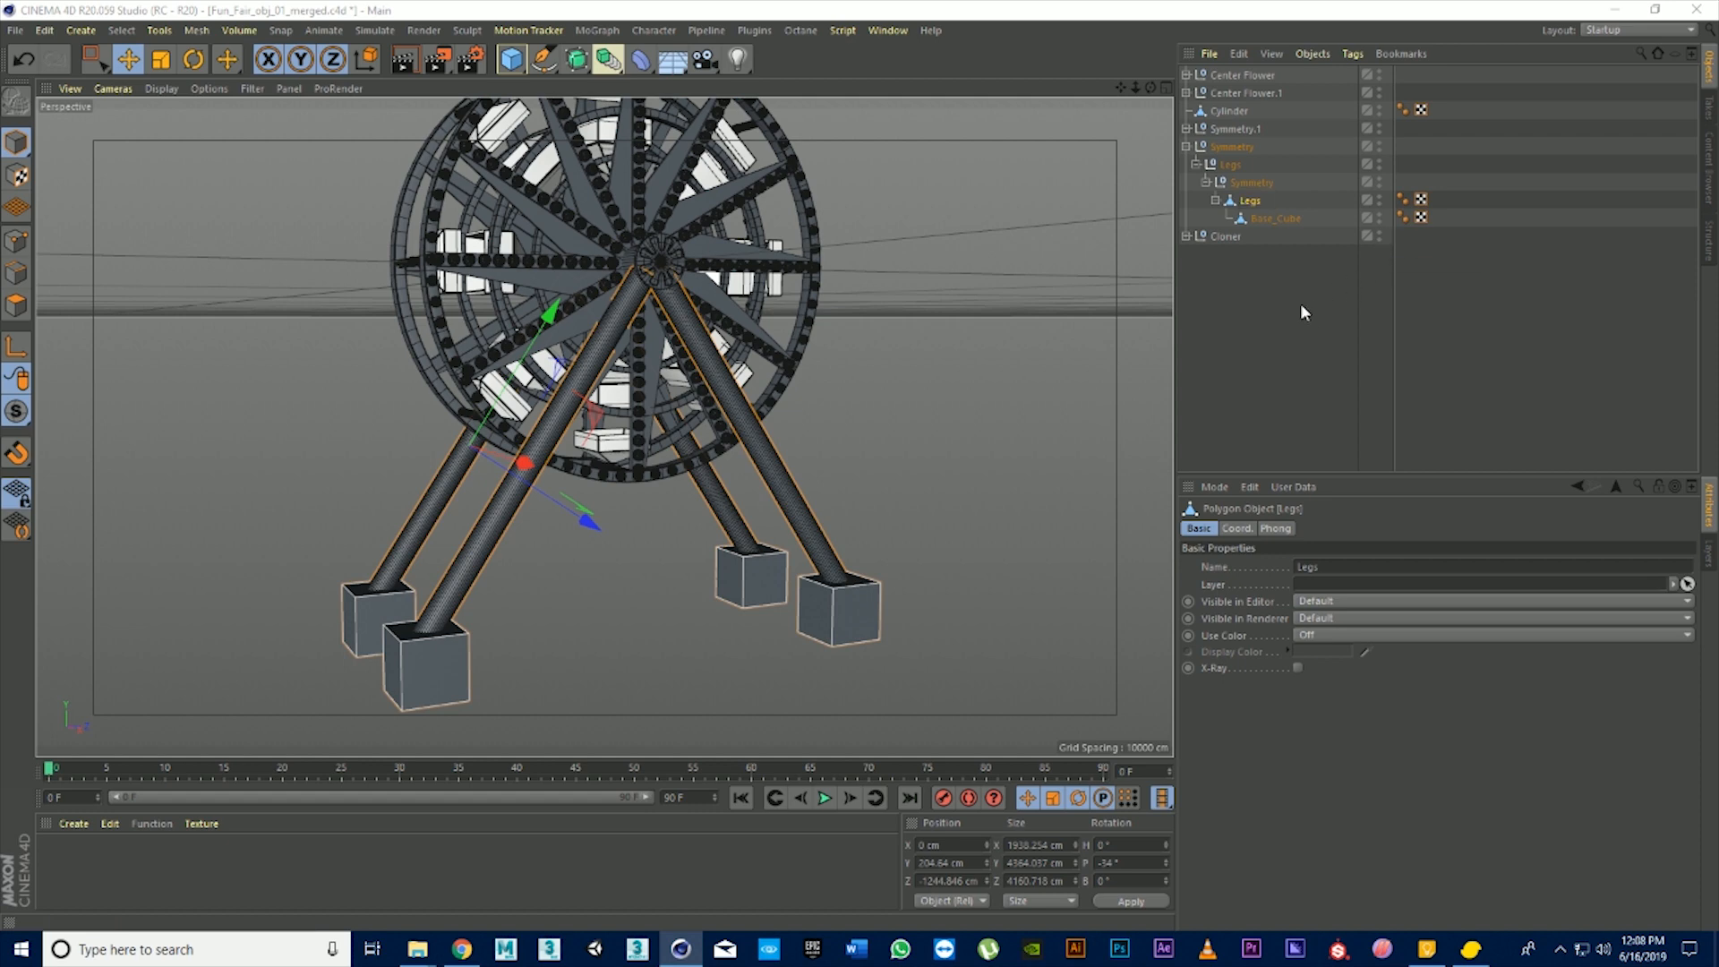
Move the Legs and Base_Cube objects directly under the top Symmetry null and delete the emptied inner Symmetry and Legs nulls
ctrl+click(1265, 218)
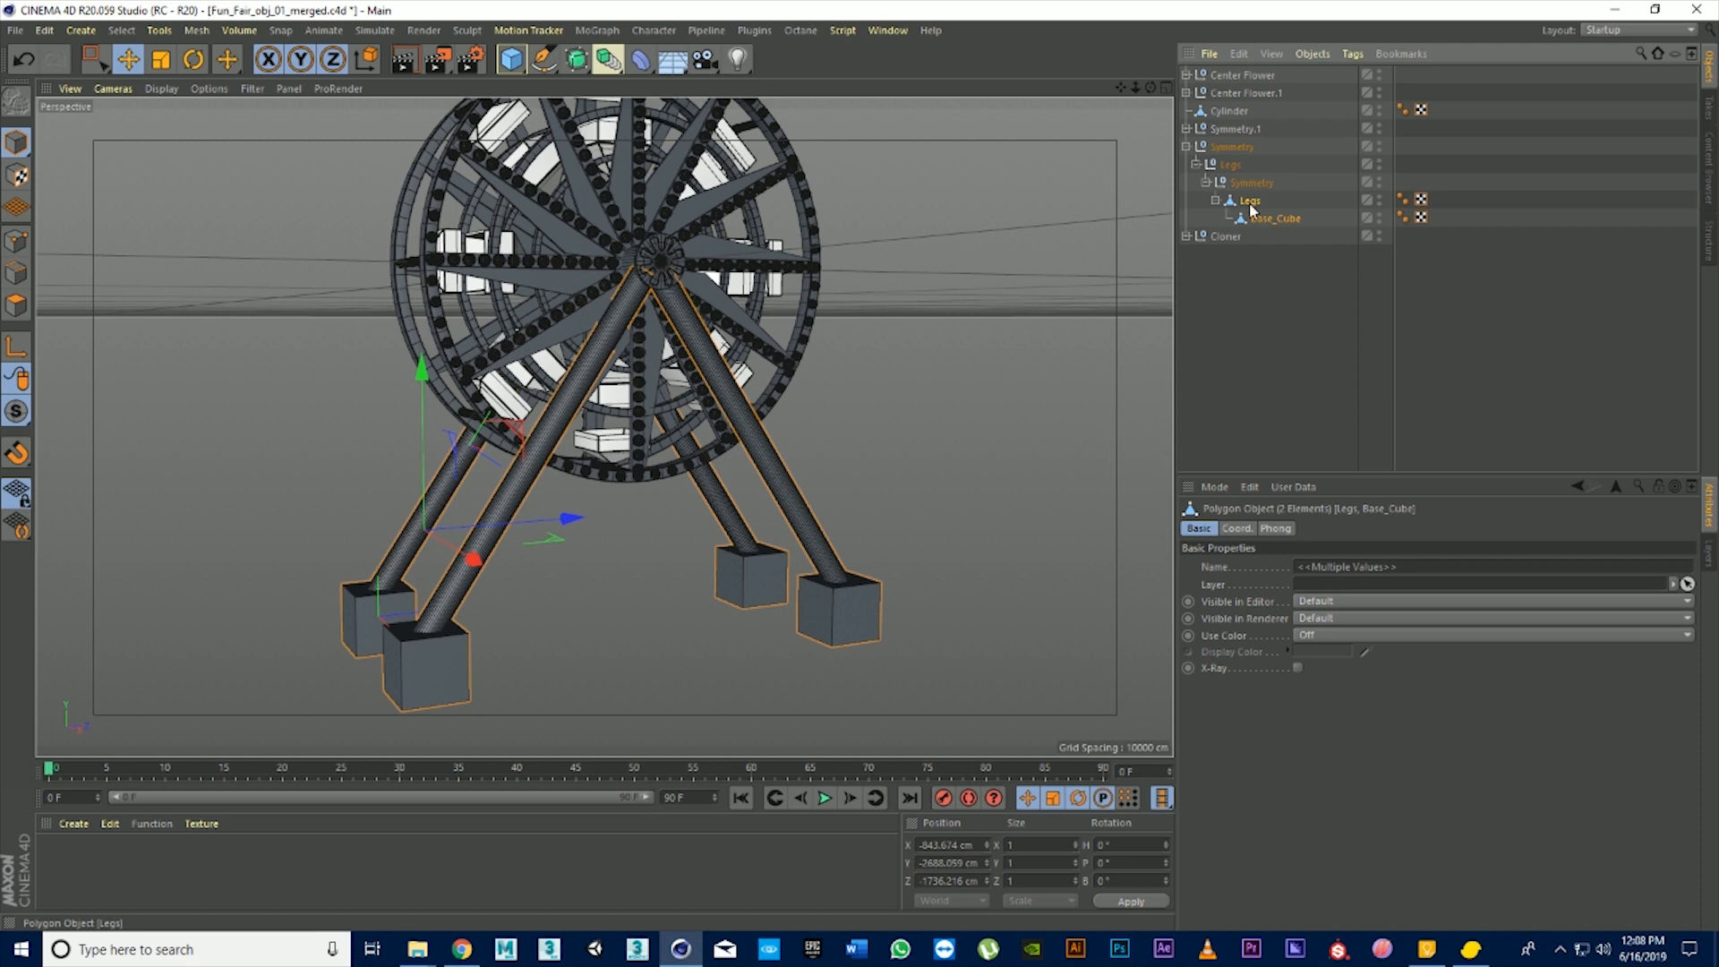
drag(1254, 204, 1235, 167)
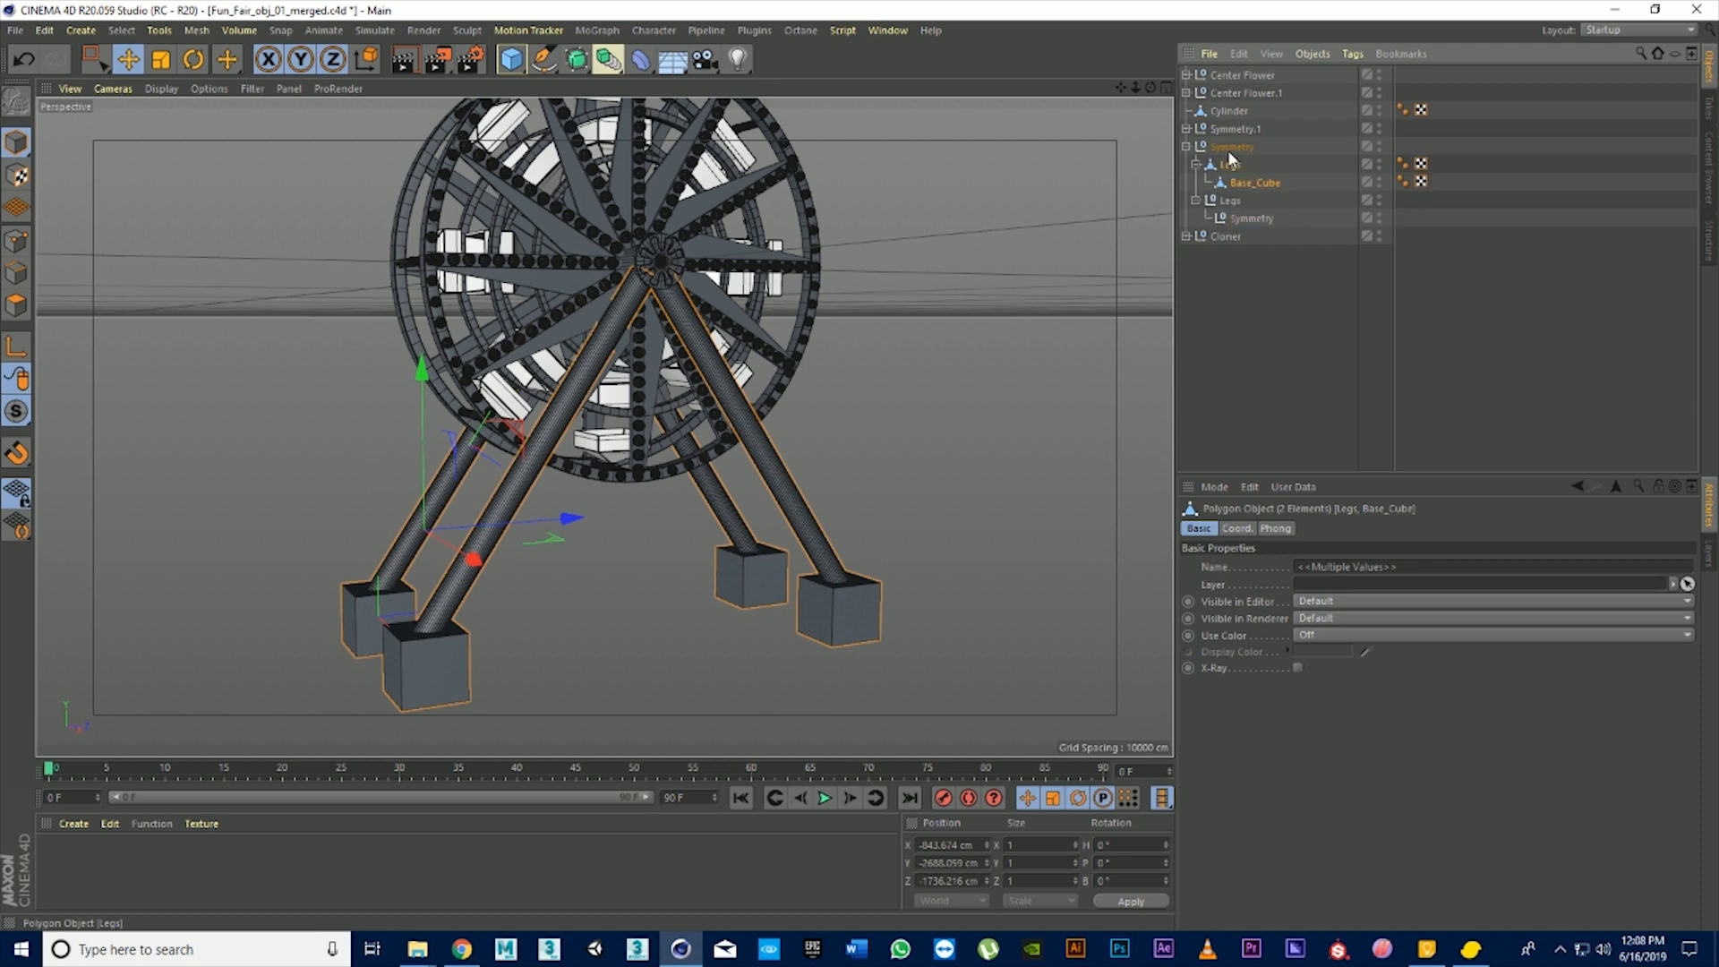
click(1246, 218)
key(Delete)
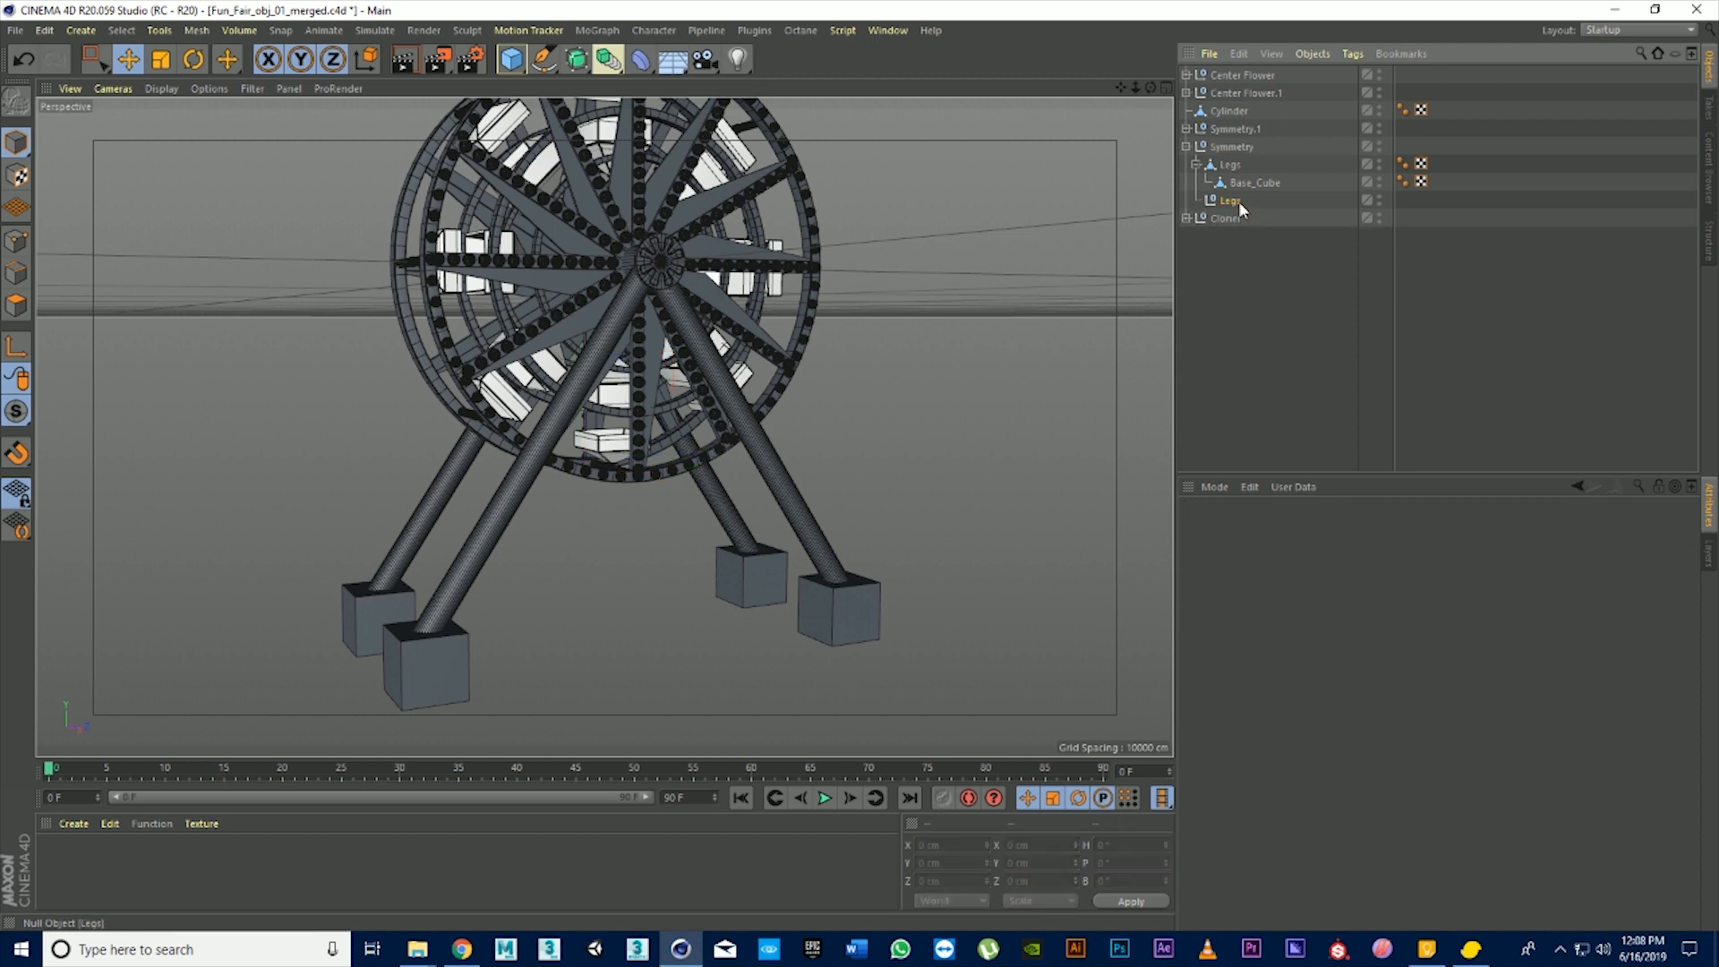
click(1238, 201)
key(Delete)
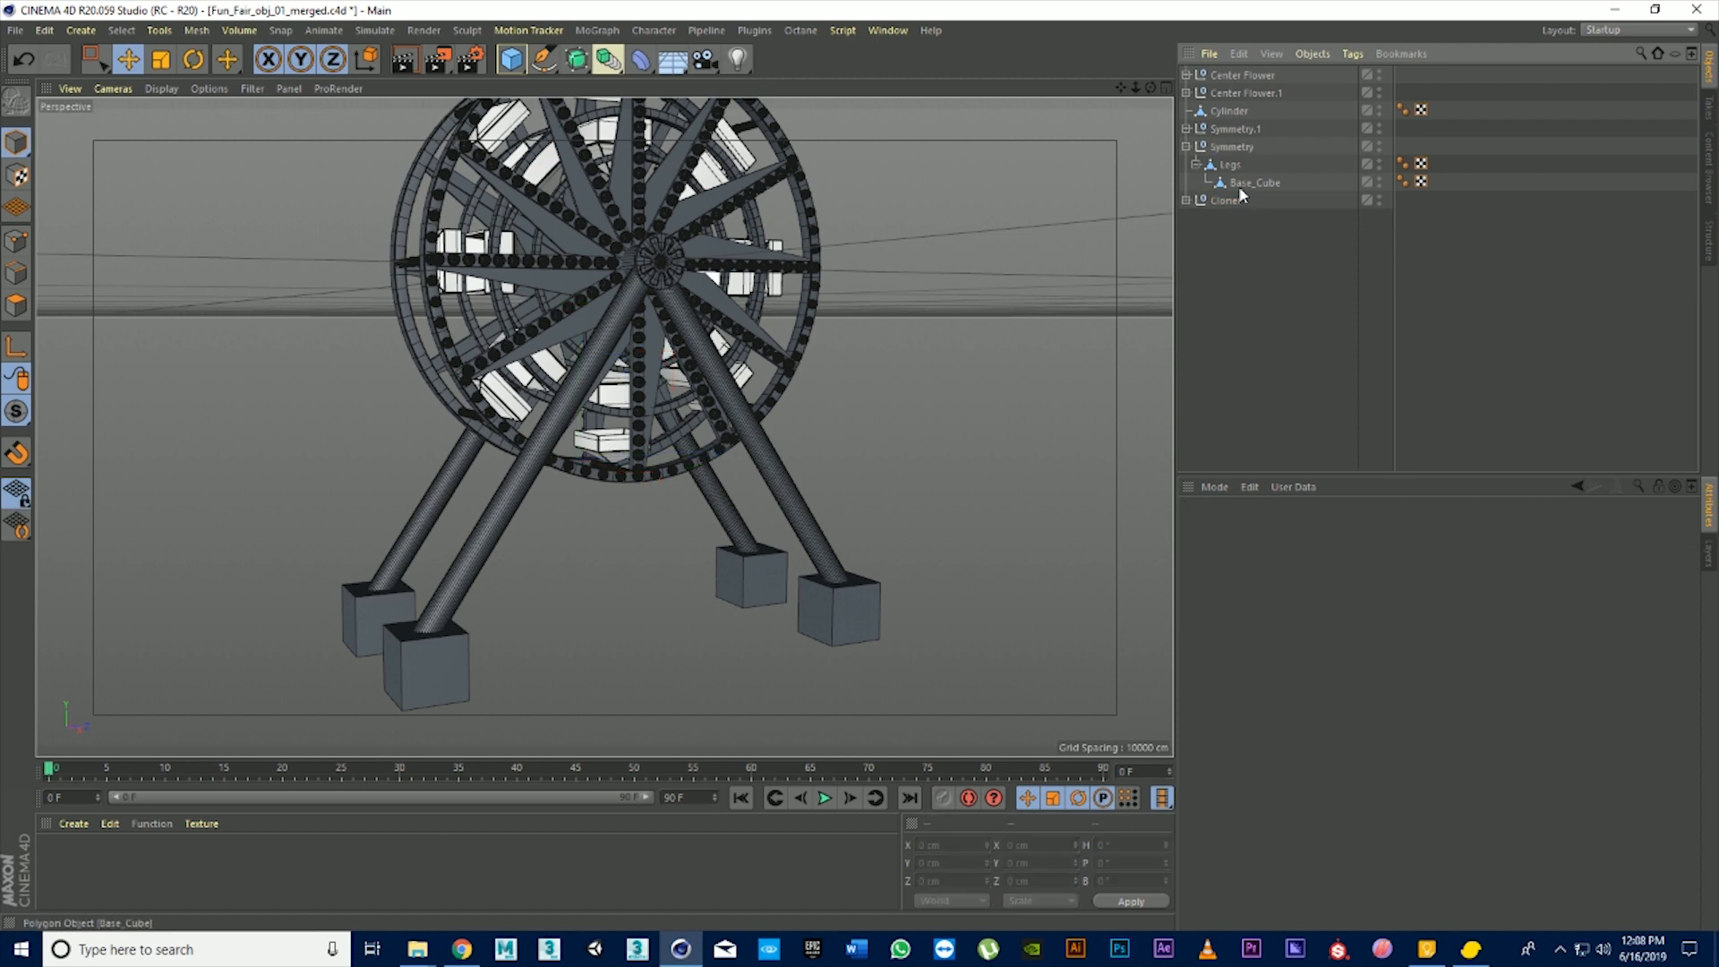
Rename the support legs' top-level Symmetry null as Main_legs and collapse its hierarchy
click(1238, 181)
click(1232, 166)
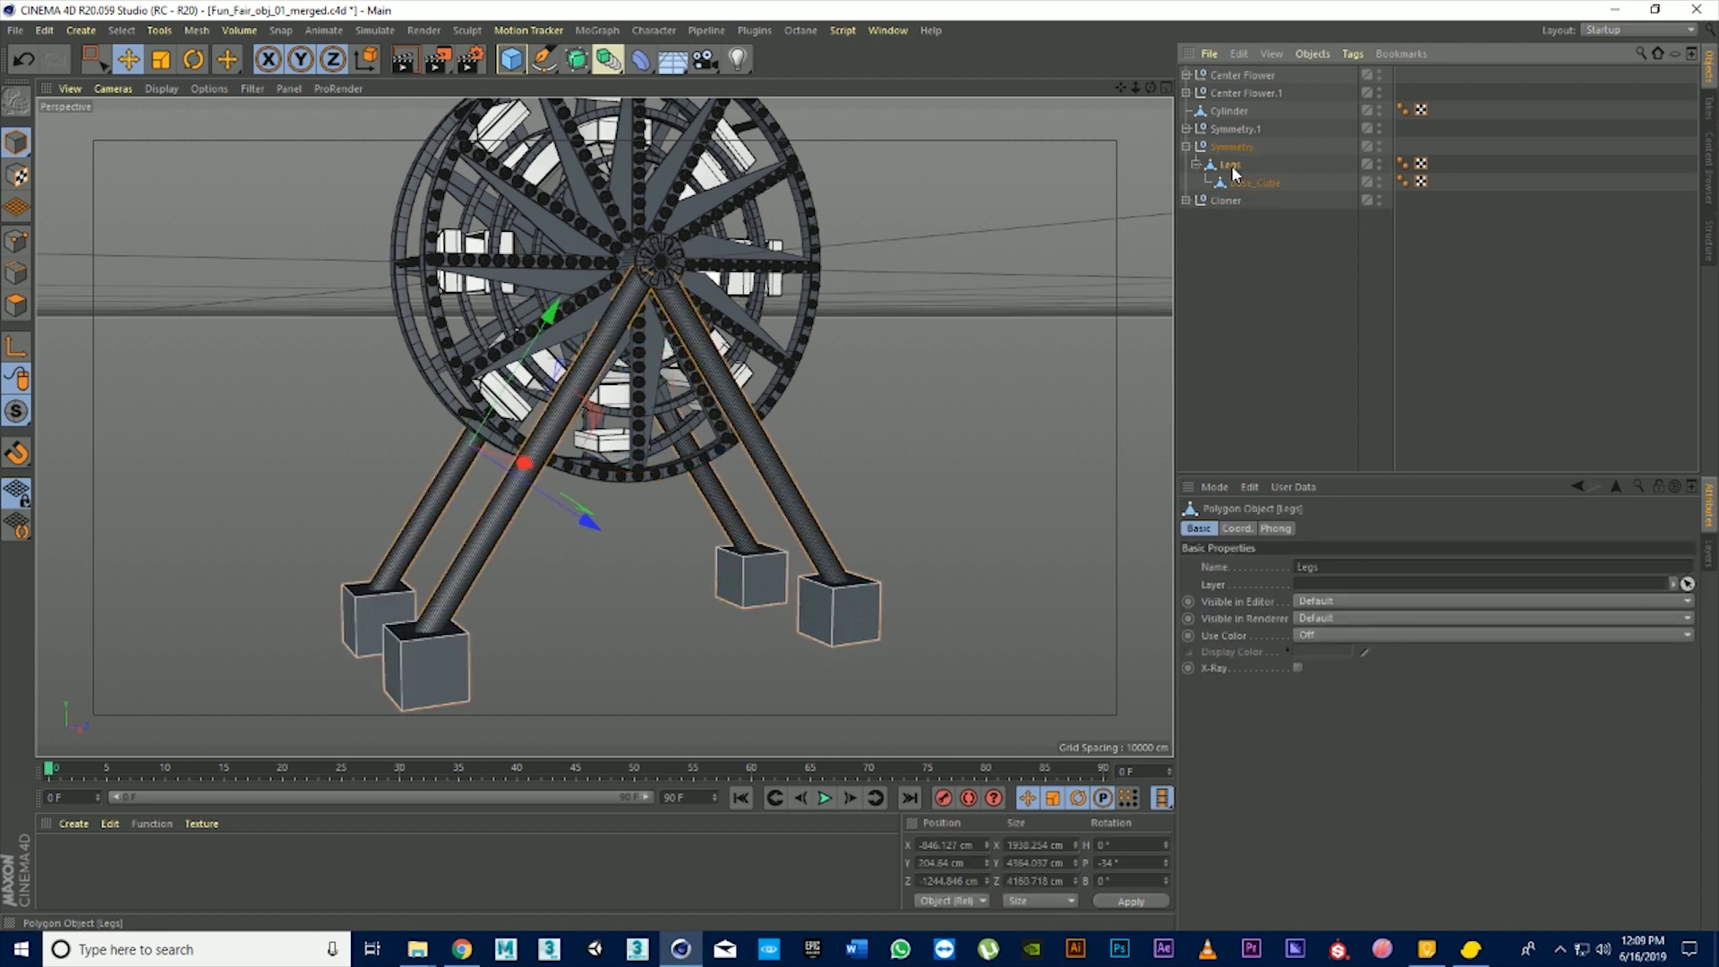
click(1250, 185)
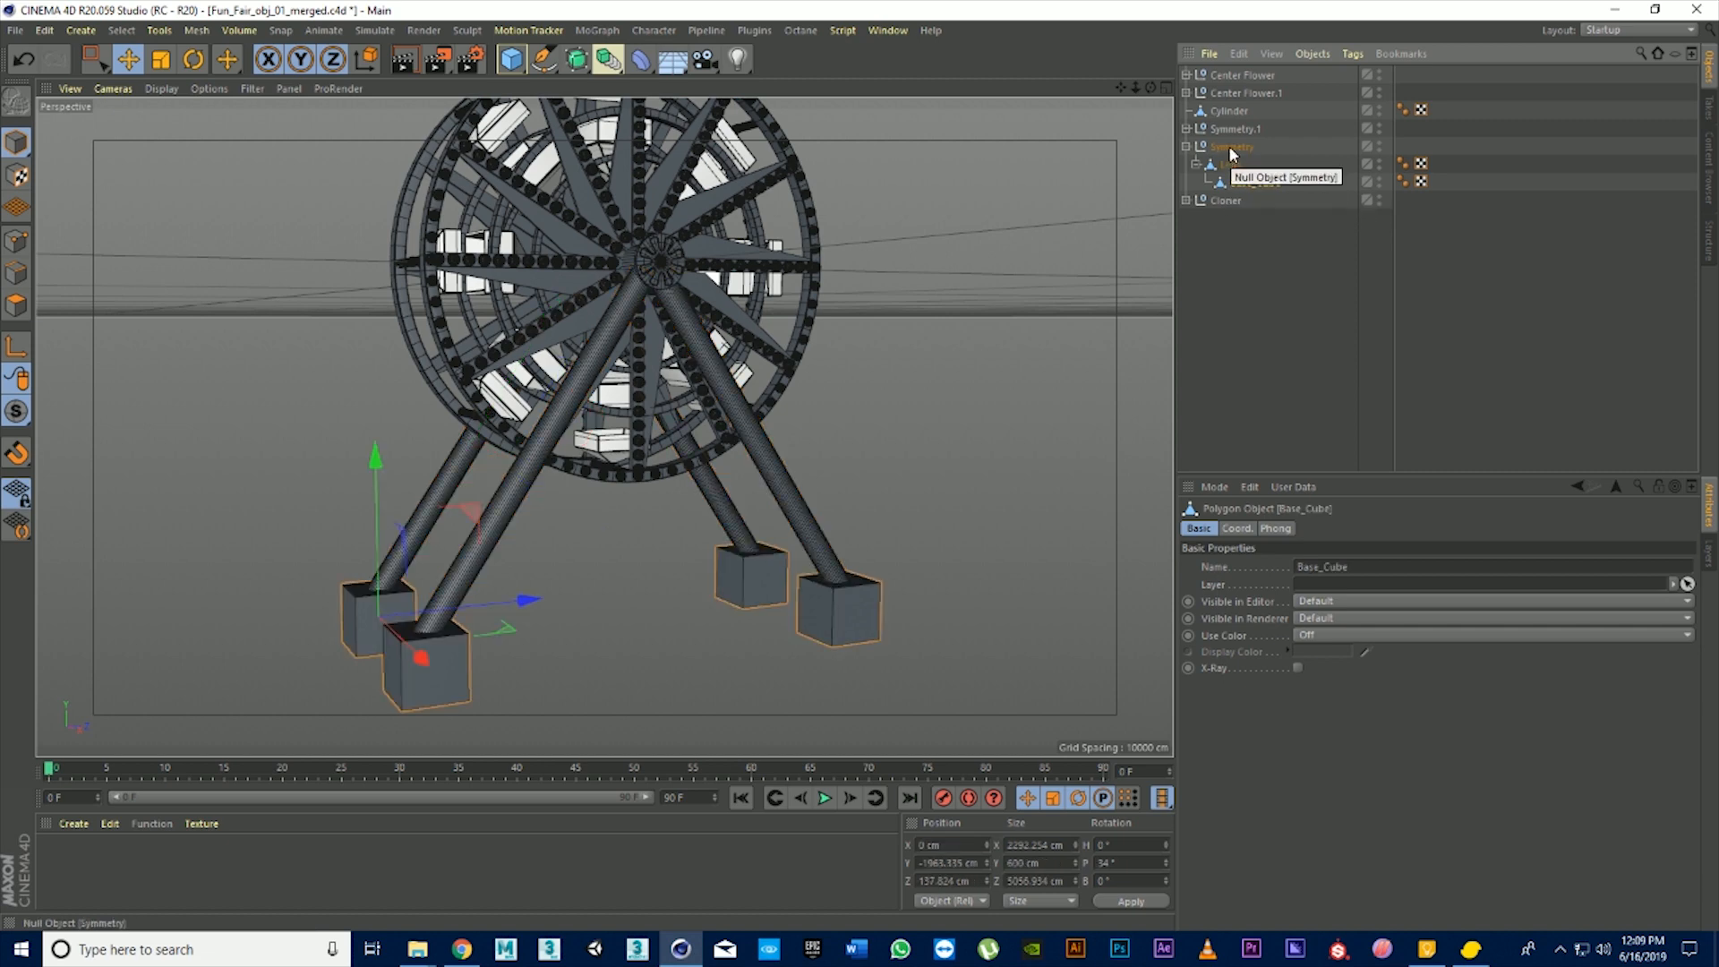
click(1246, 148)
double_click(1246, 148)
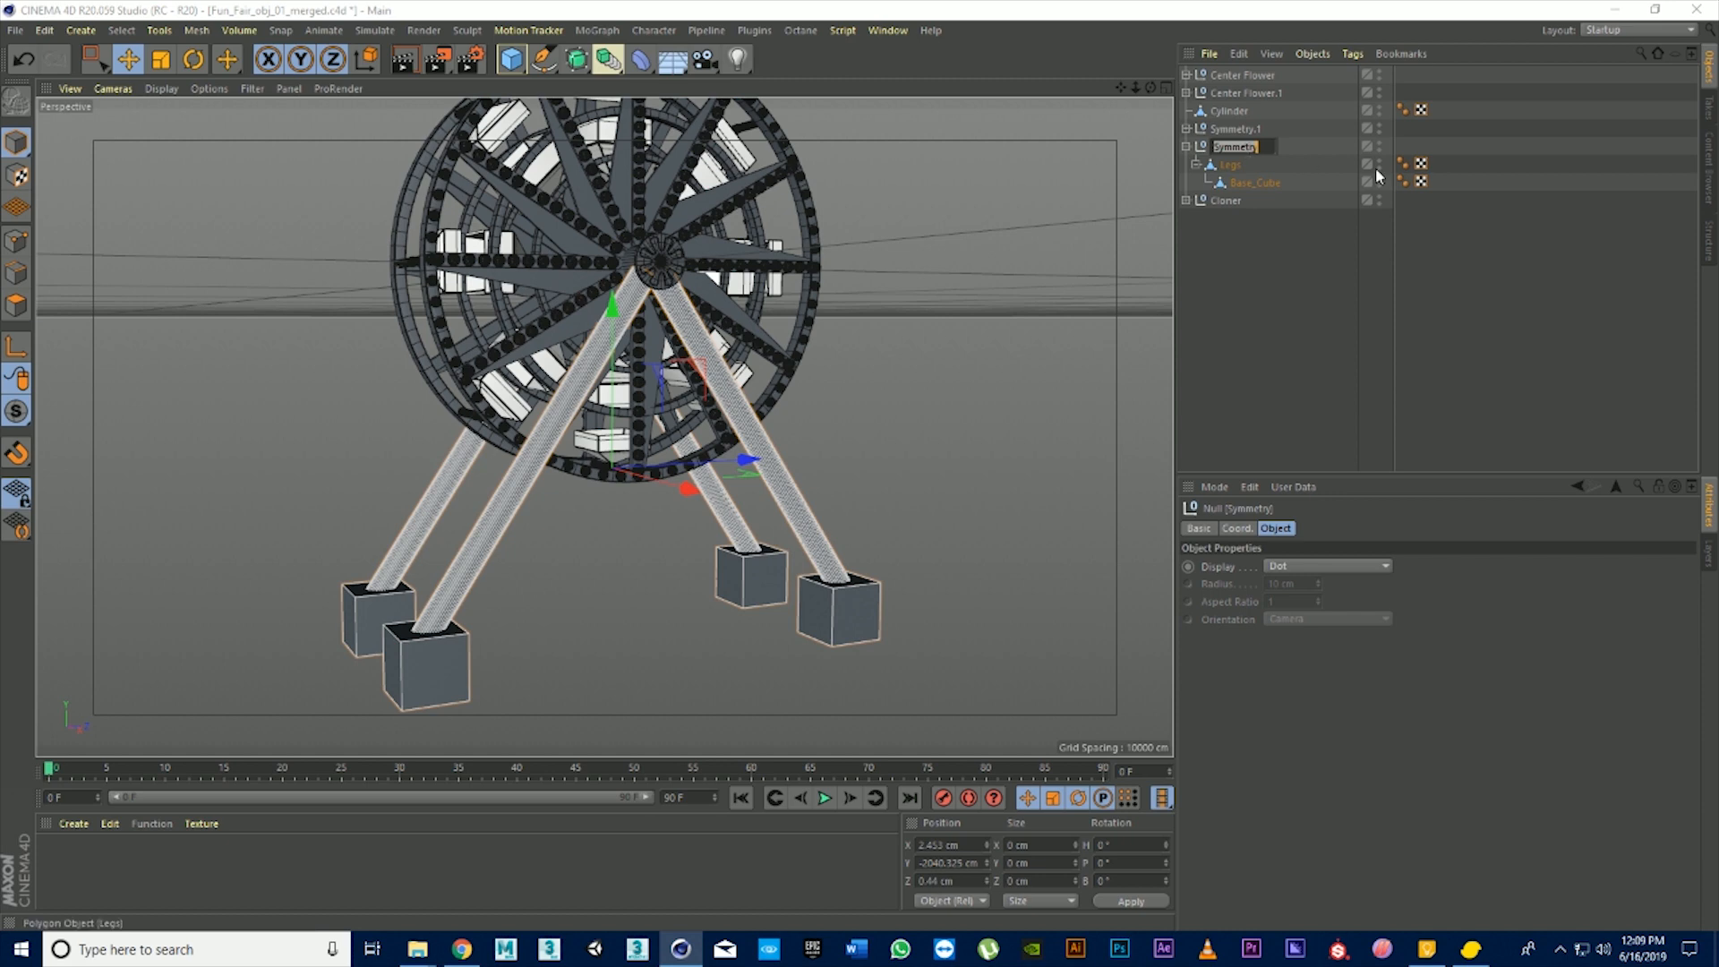
text(Main_legs)
key(Return)
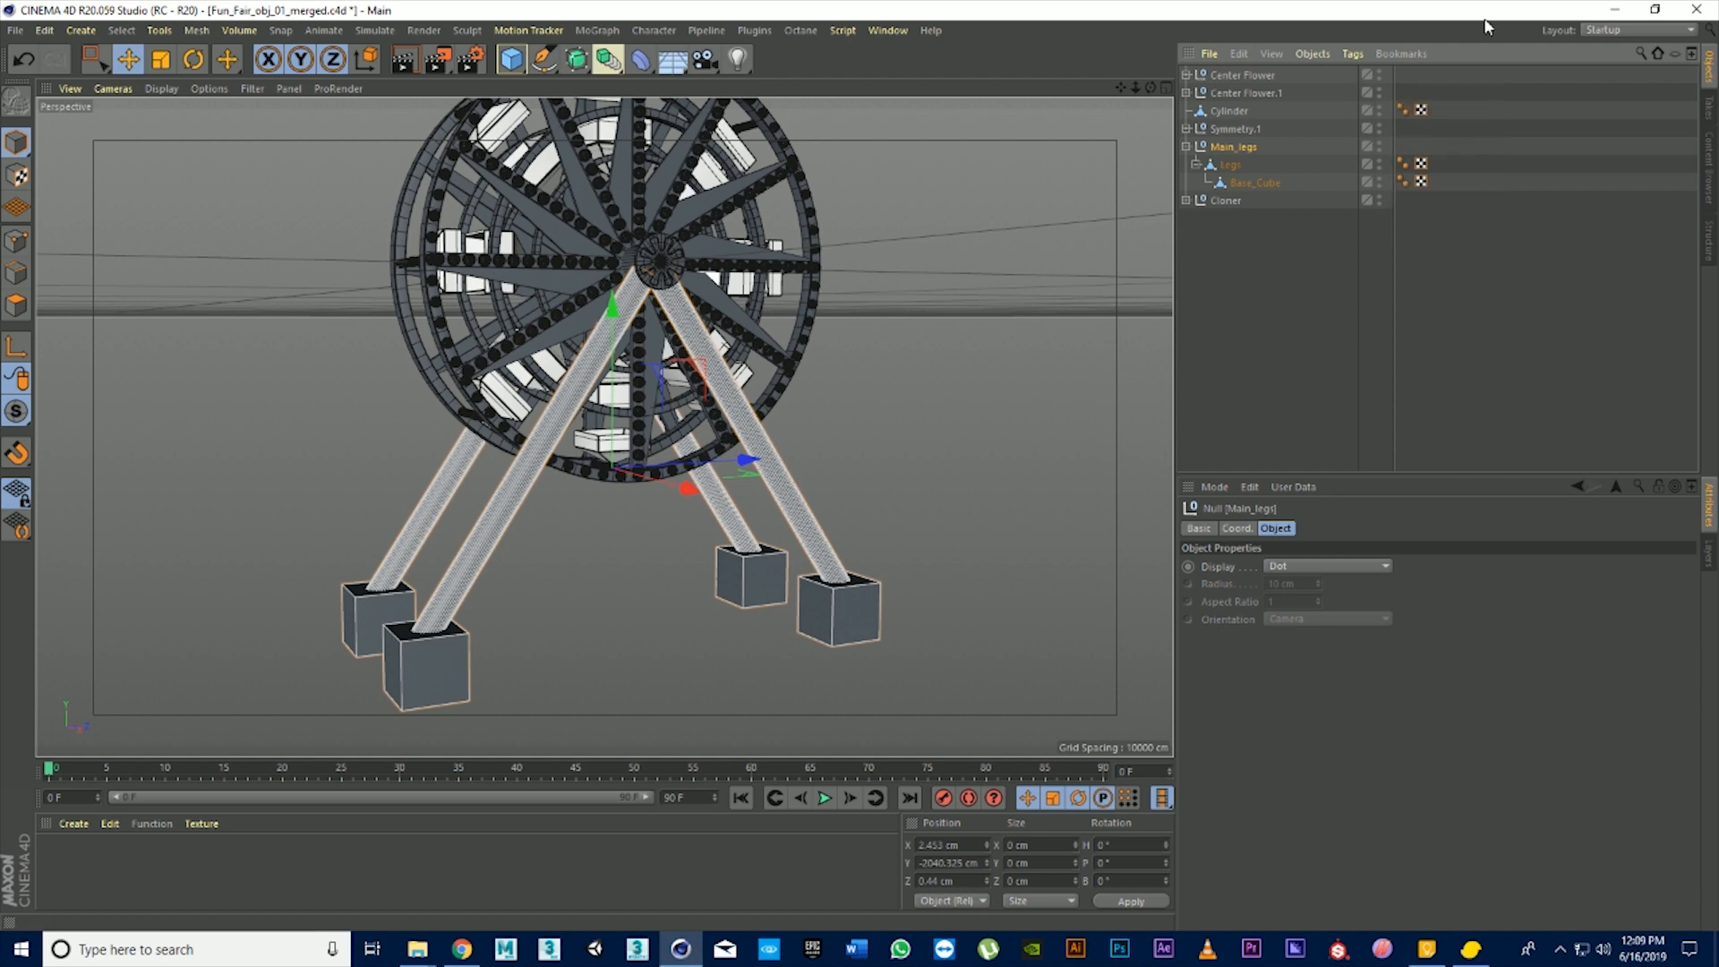
click(1186, 146)
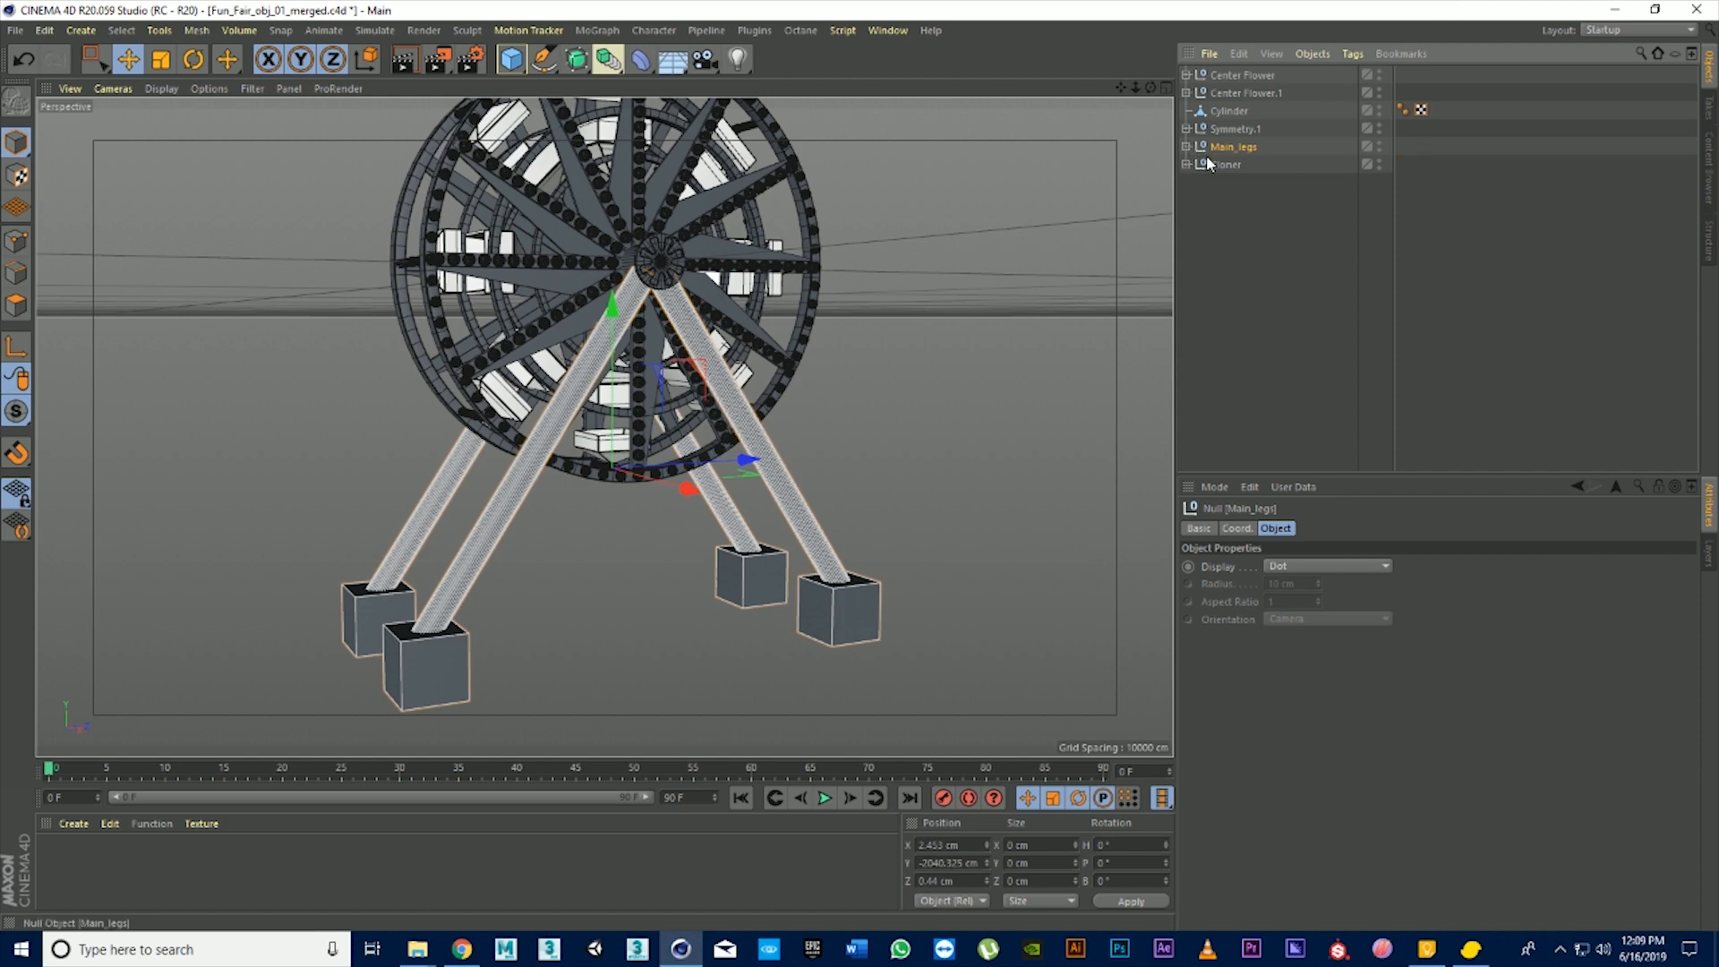
Select the wheel's Symmetry.1 null, show its coordinate properties and frame the hub closely from the side
click(1234, 128)
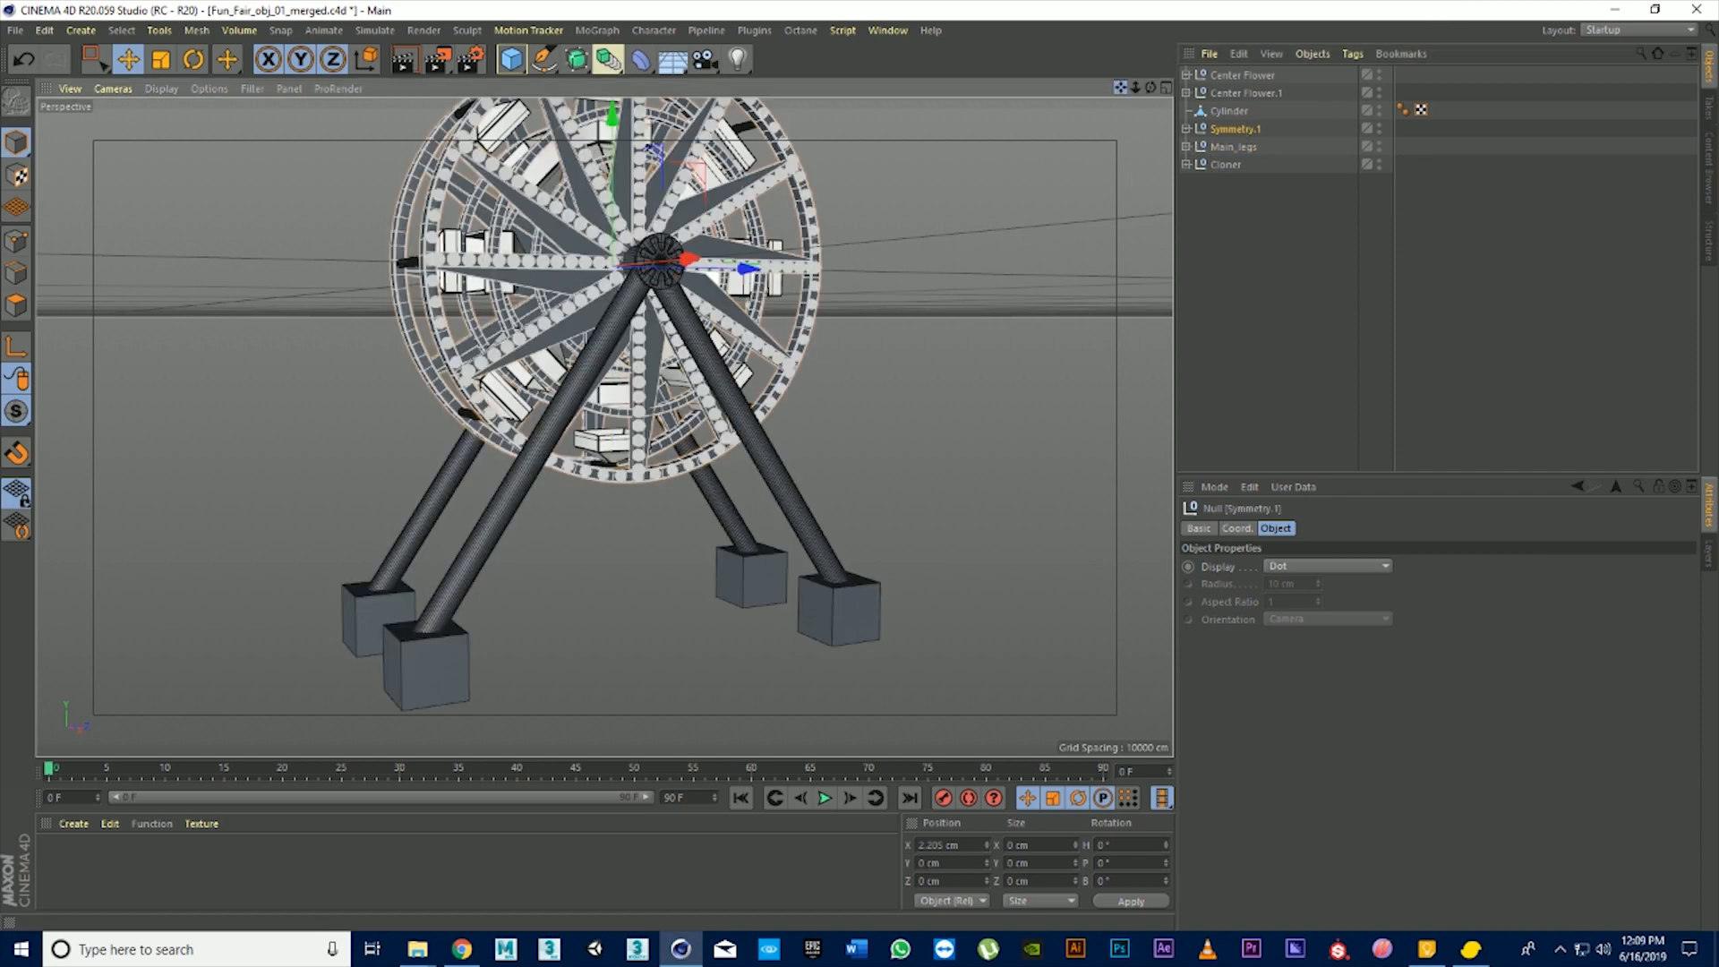
drag(1120, 87, 1119, 284)
drag(1151, 87, 1241, 172)
drag(1121, 86, 1121, 9)
click(1238, 198)
click(1225, 130)
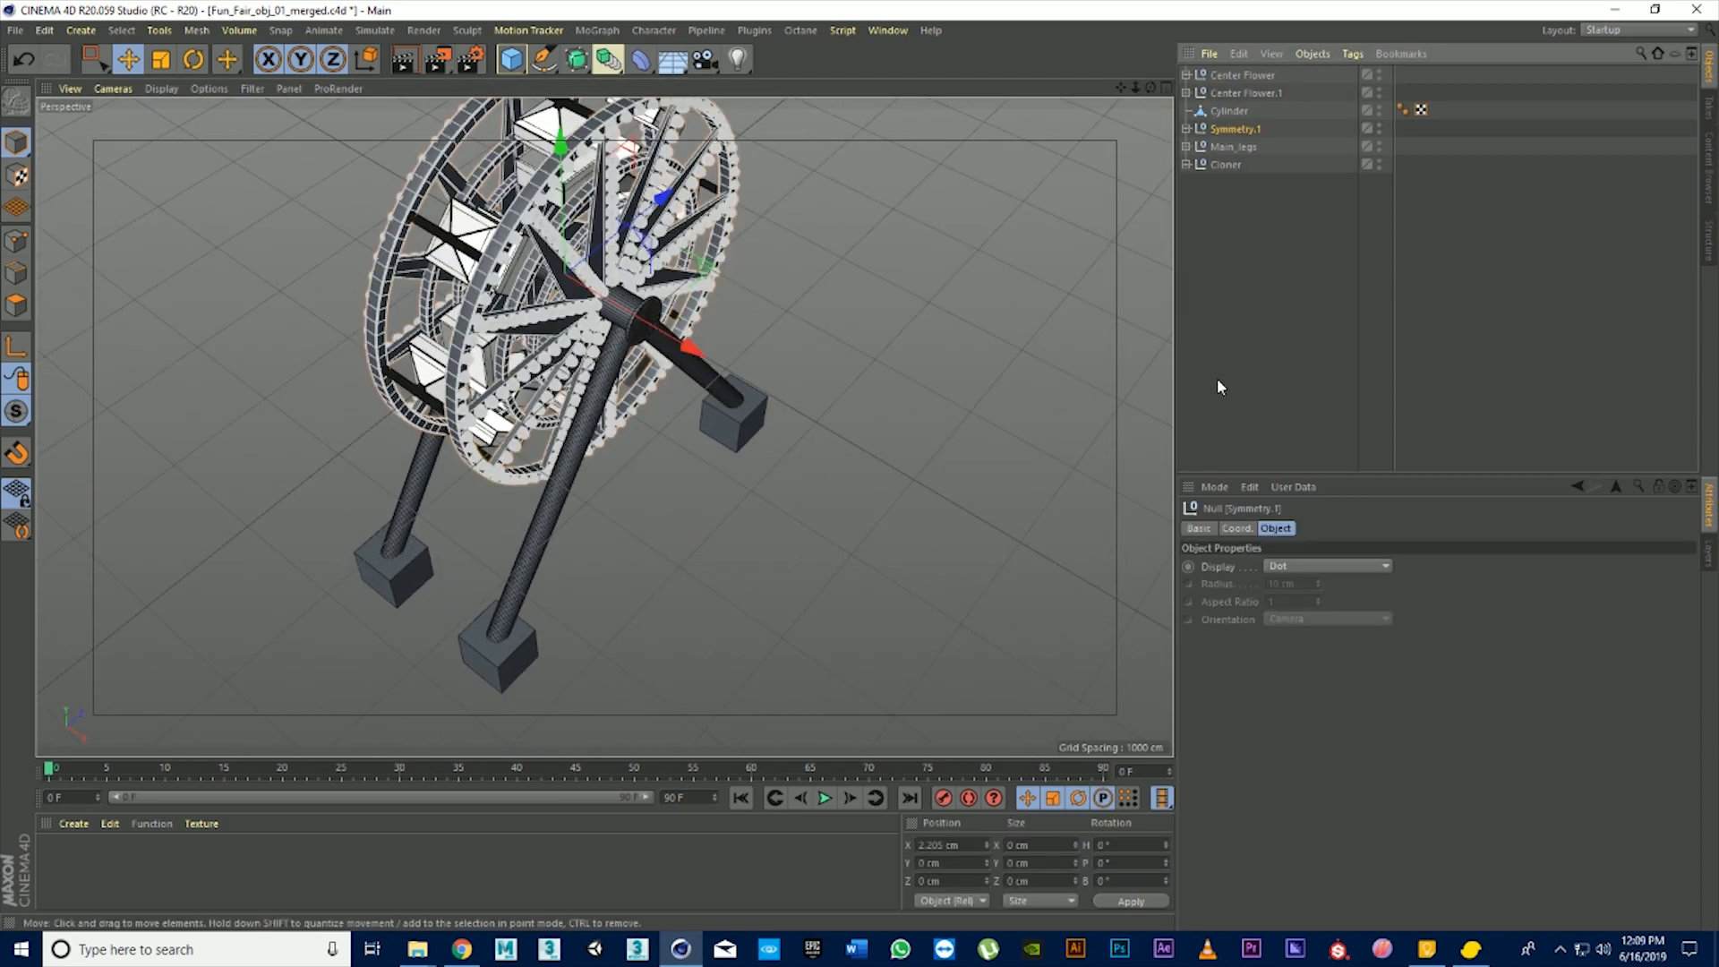
click(1238, 529)
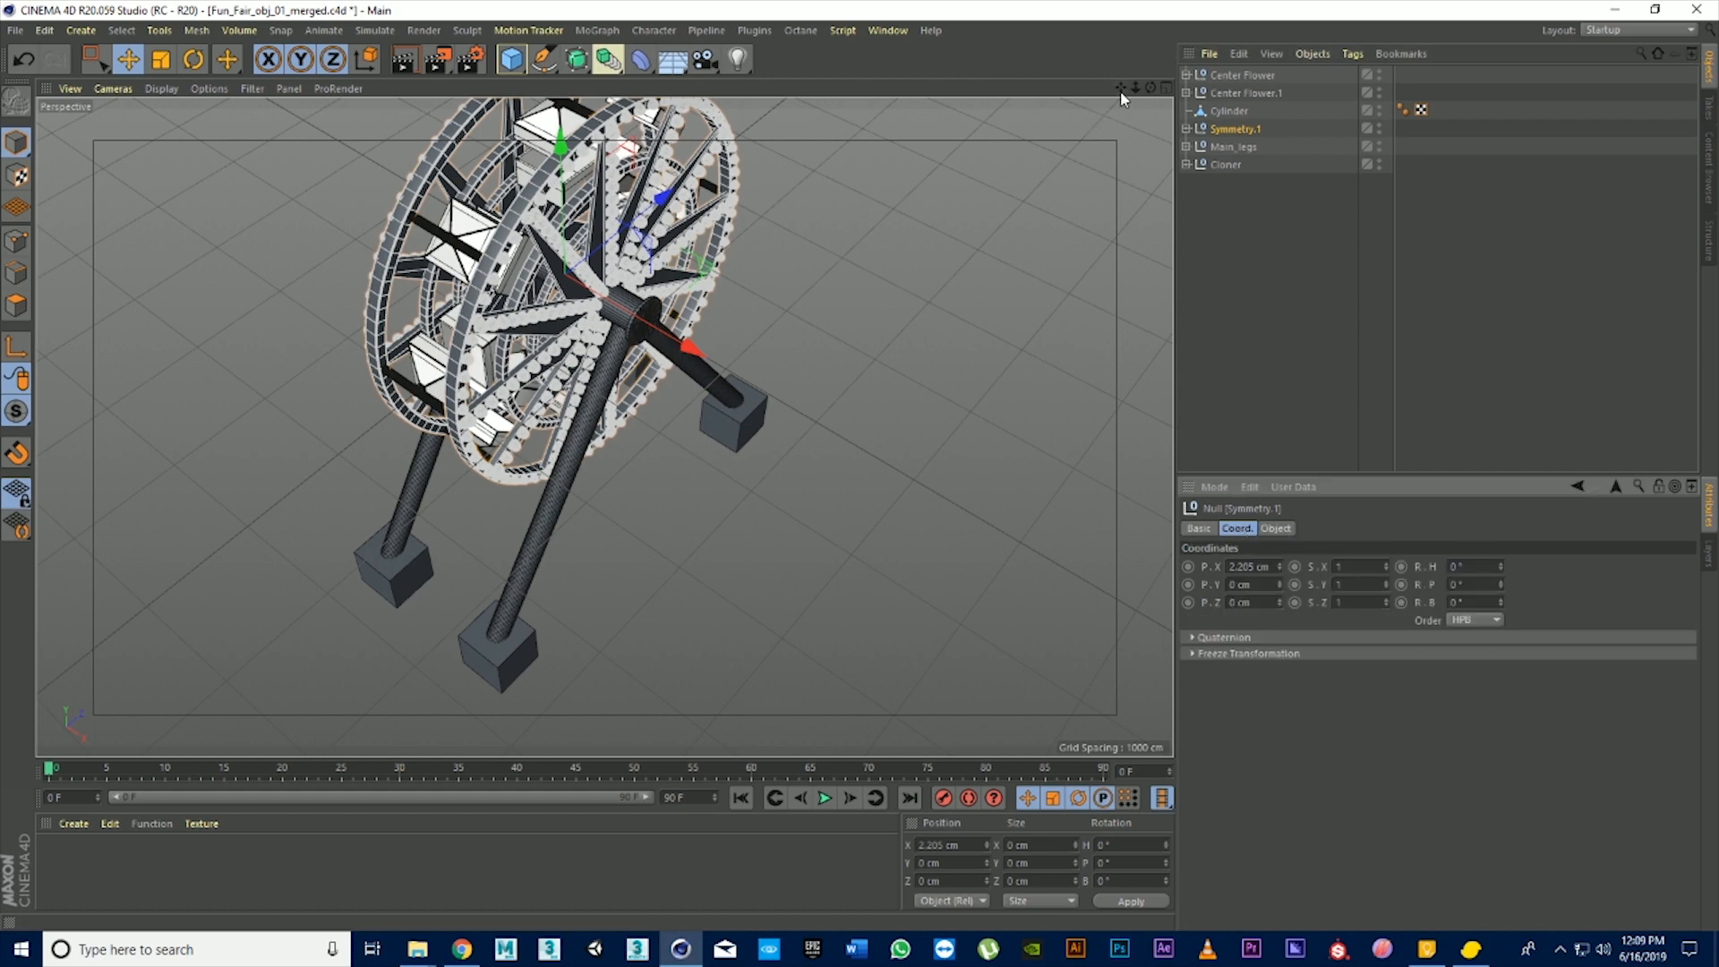
mouse_move(1151, 87)
mouse_down()
mouse_move(1129, 93)
mouse_move(1155, 215)
mouse_move(1143, 92)
mouse_up()
scroll(588, 383, up, 7)
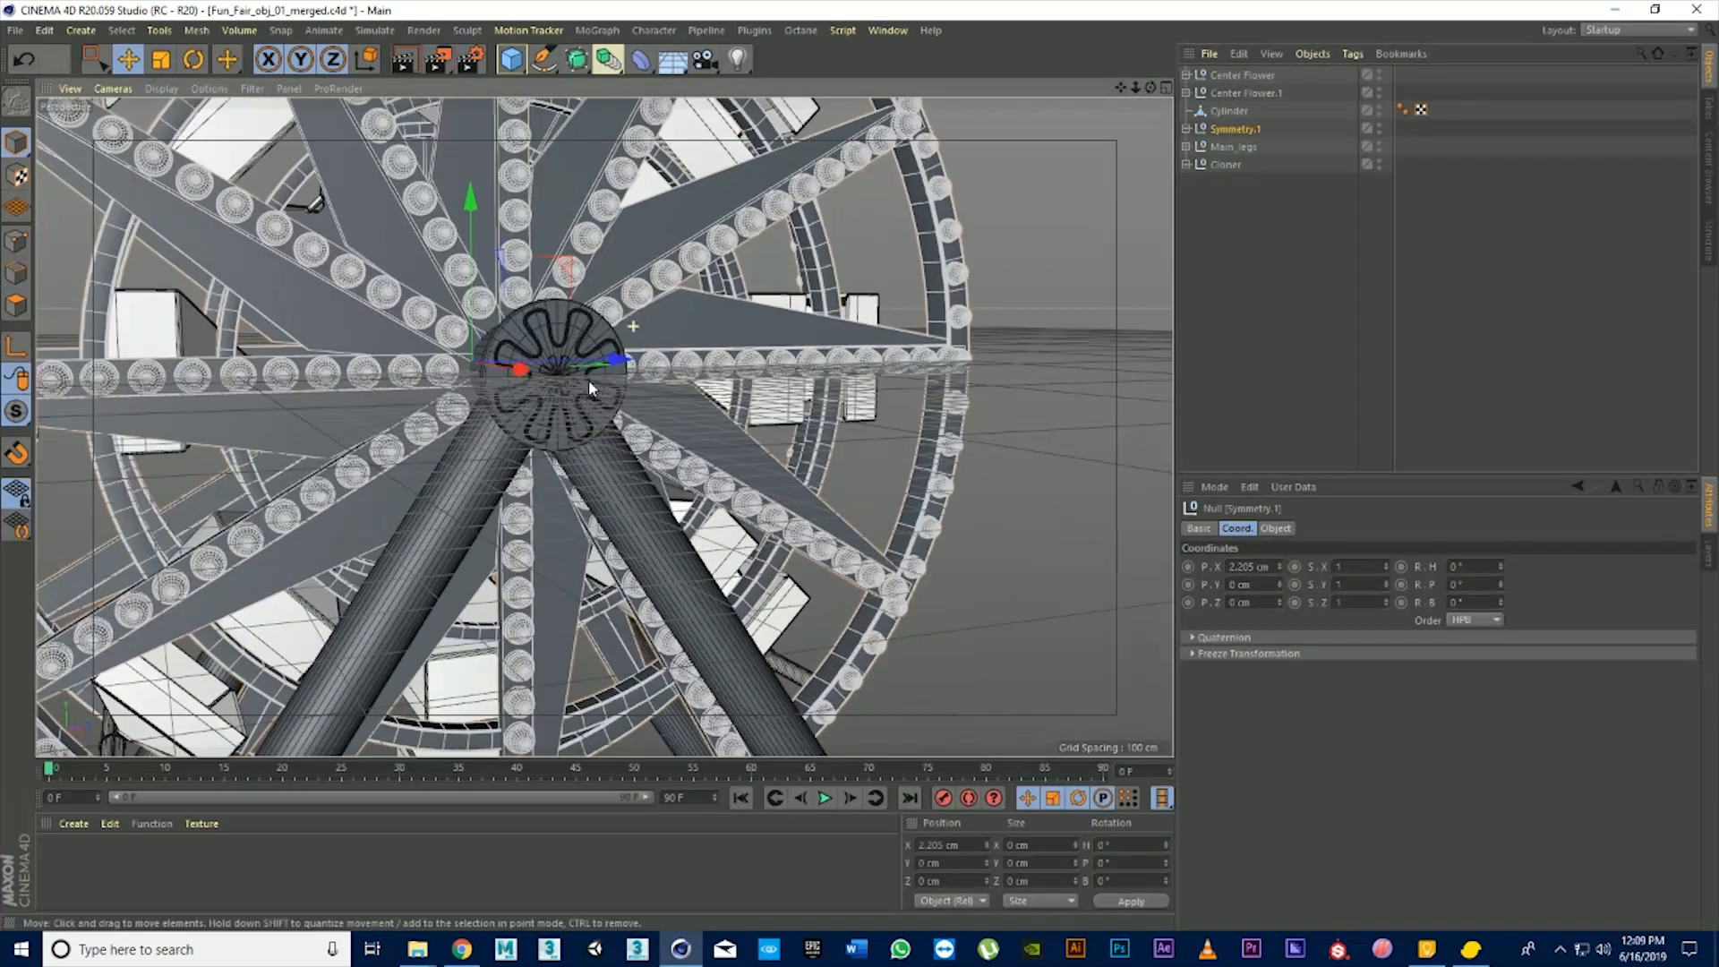
scroll(588, 380, up, 2)
Try rotating Symmetry.1 in heading and in pitch, undoing each change
click(1502, 568)
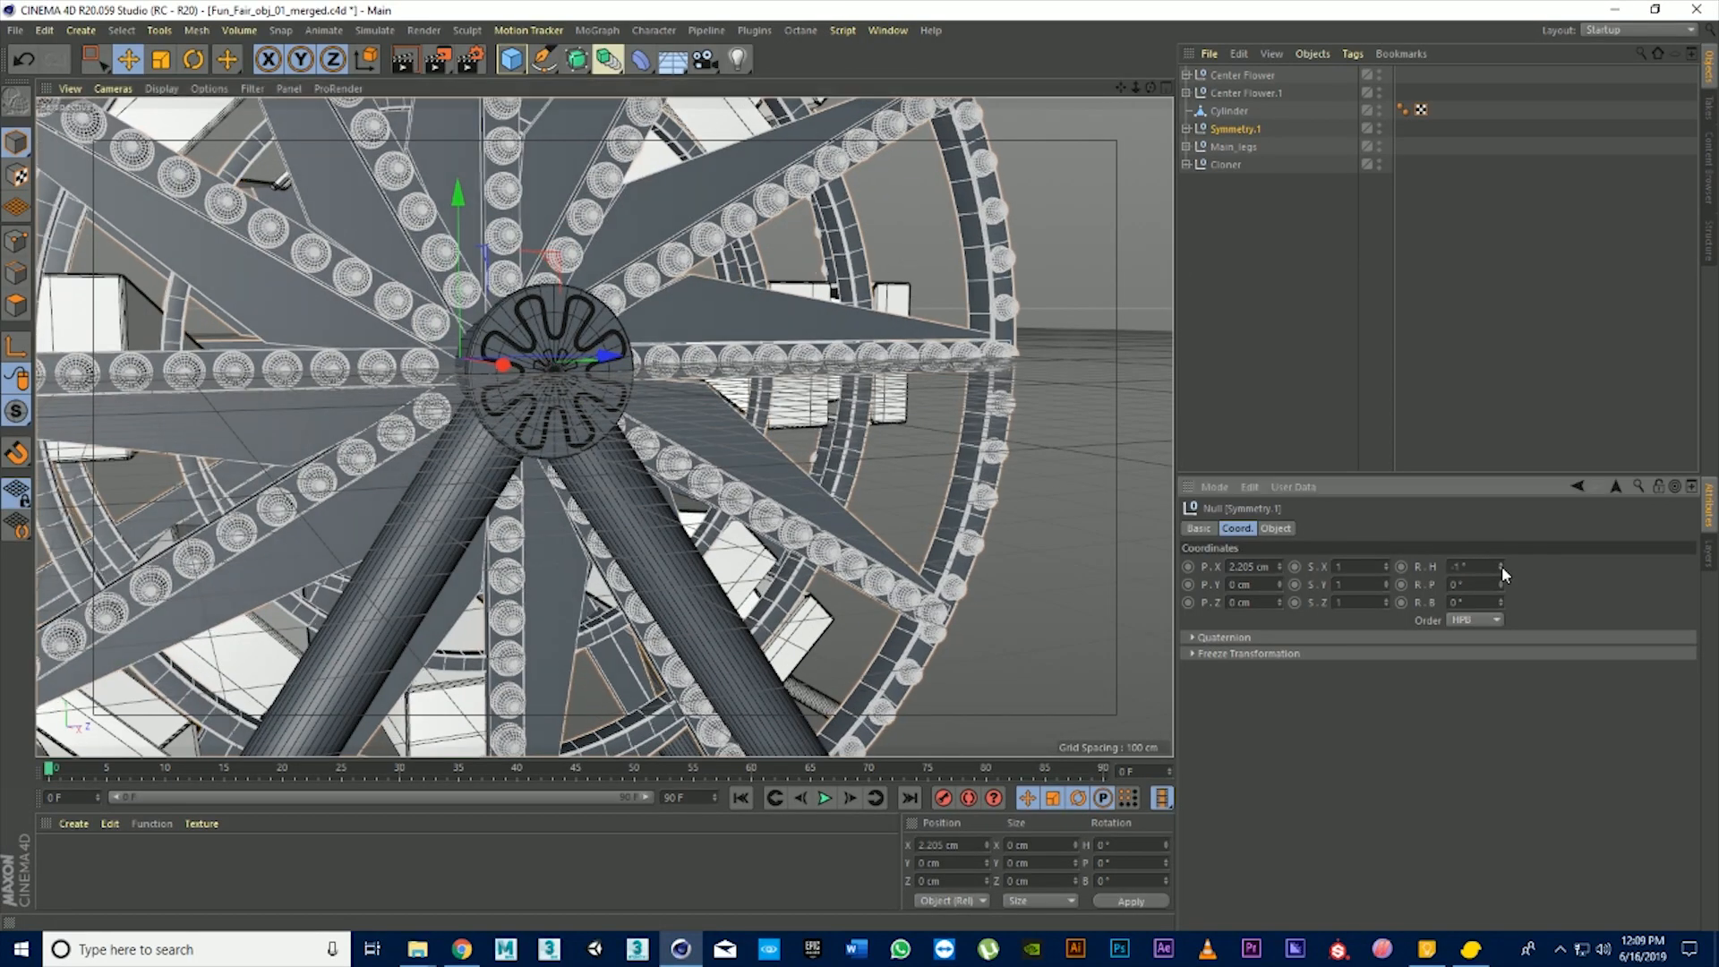
drag(1502, 566, 1502, 512)
key(ctrl+z)
drag(1501, 585, 1501, 949)
key(ctrl+z)
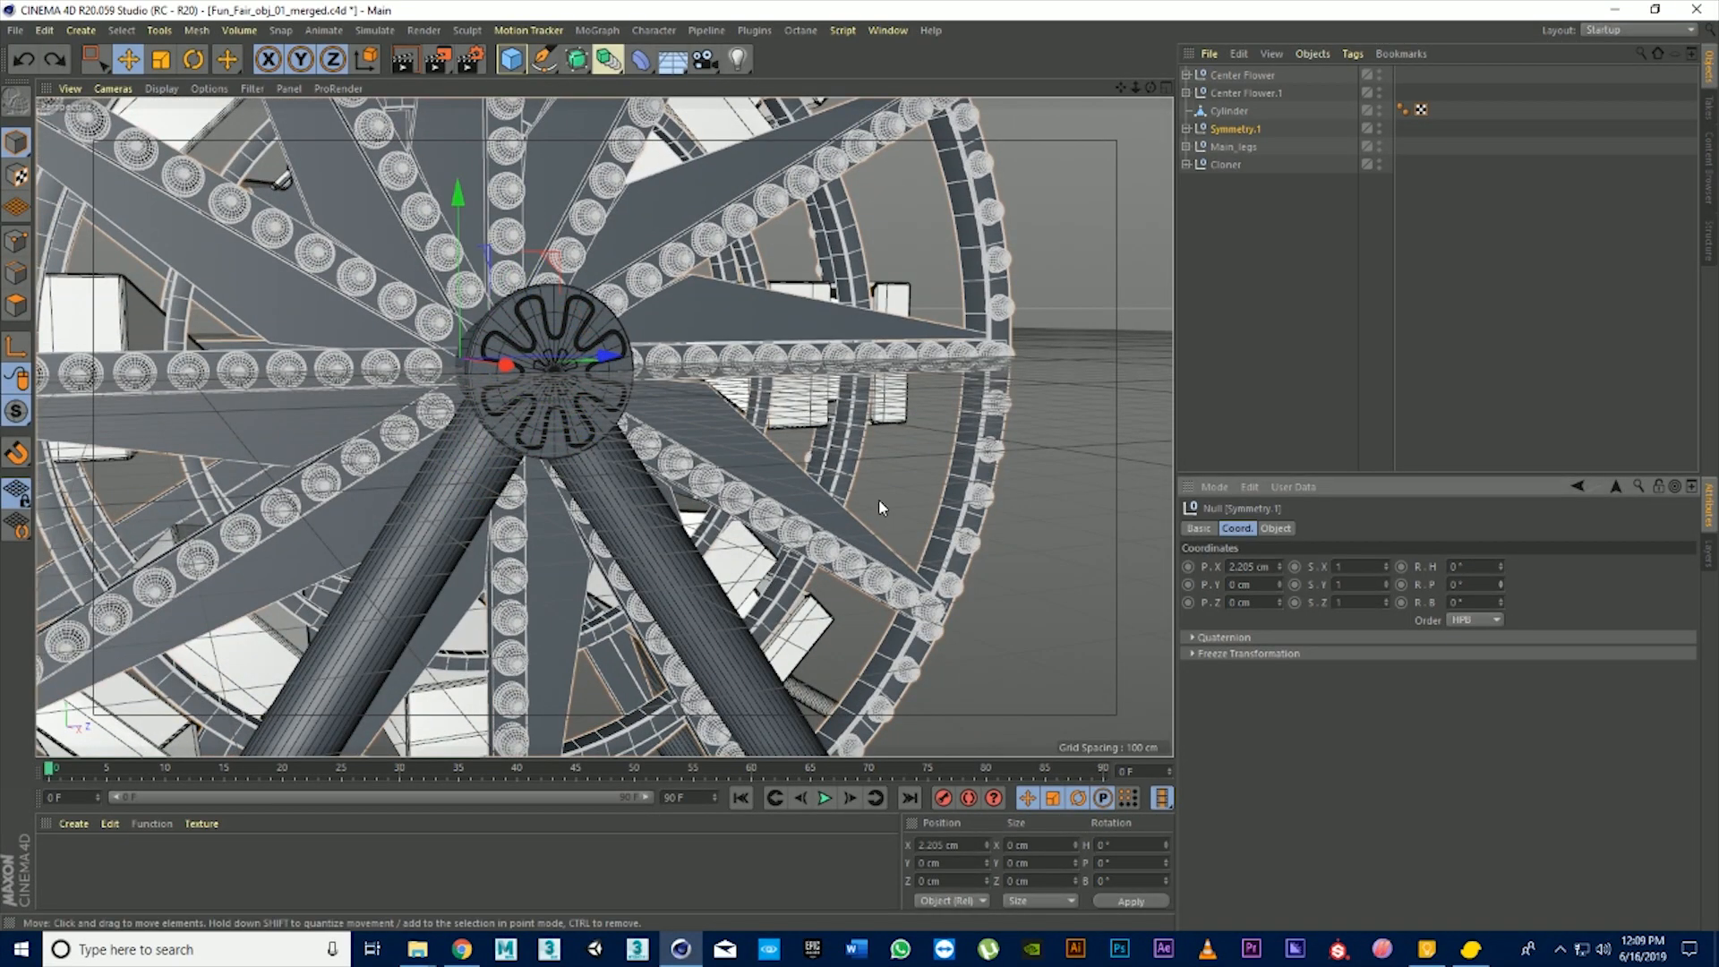
Record keyframes for the heading, pitch and bank rotation of Symmetry.1 at frame 0
middle_click(879, 498)
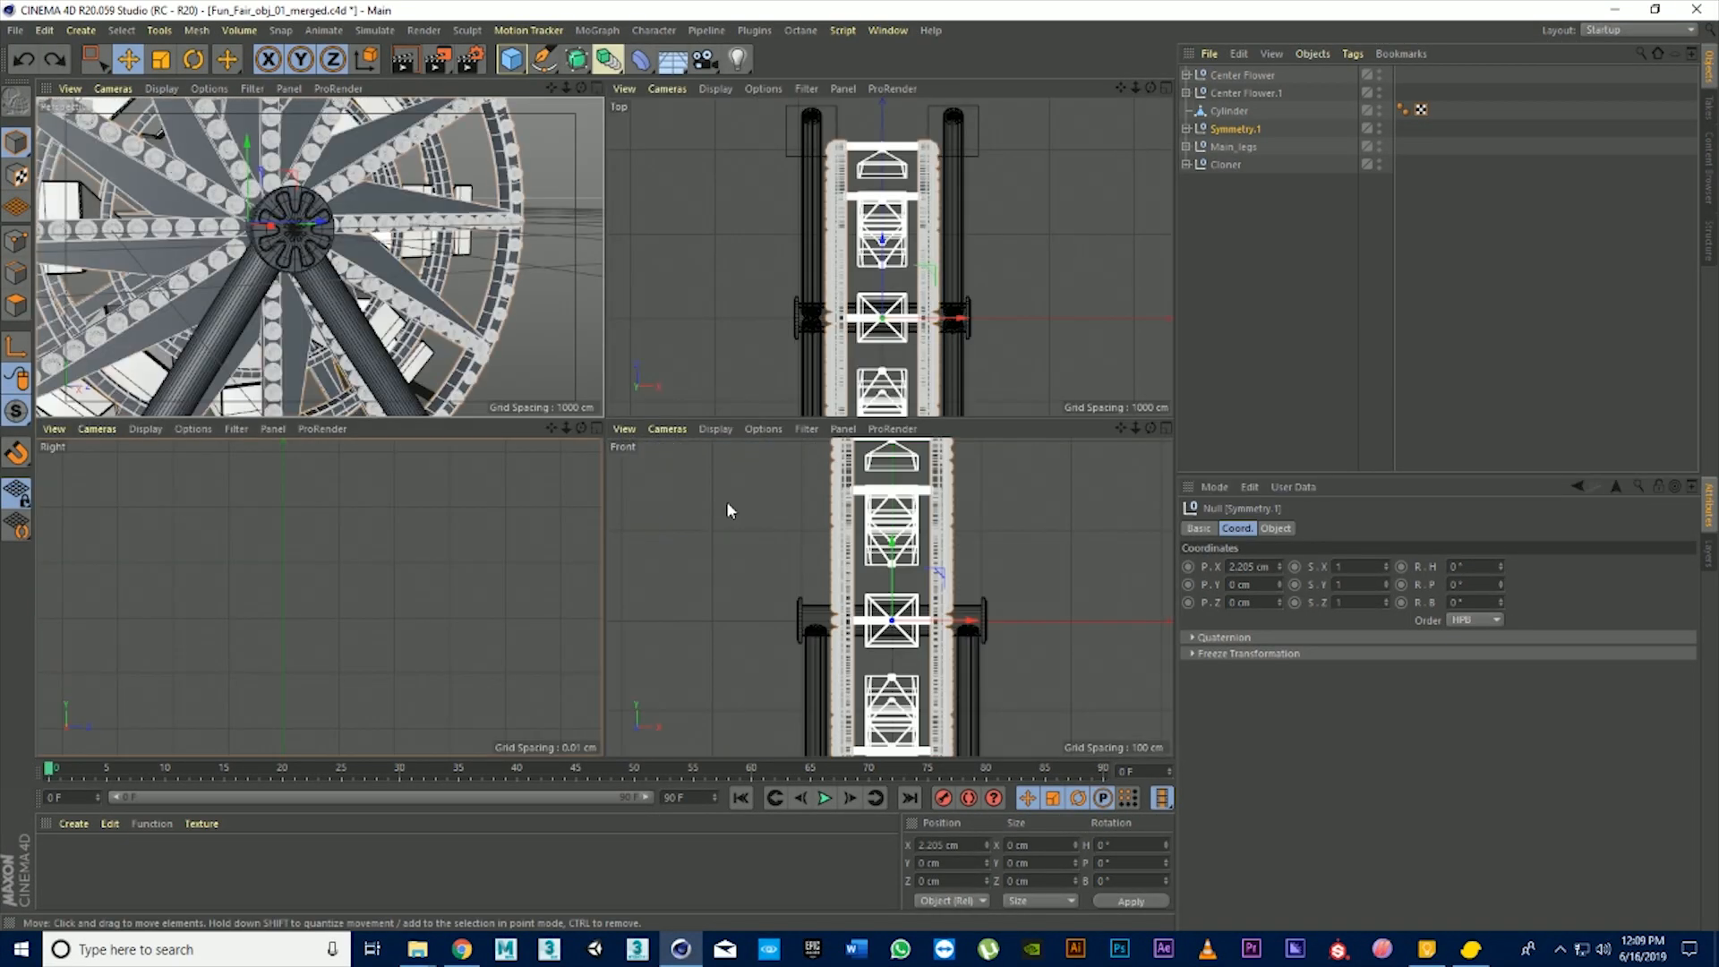
middle_click(494, 336)
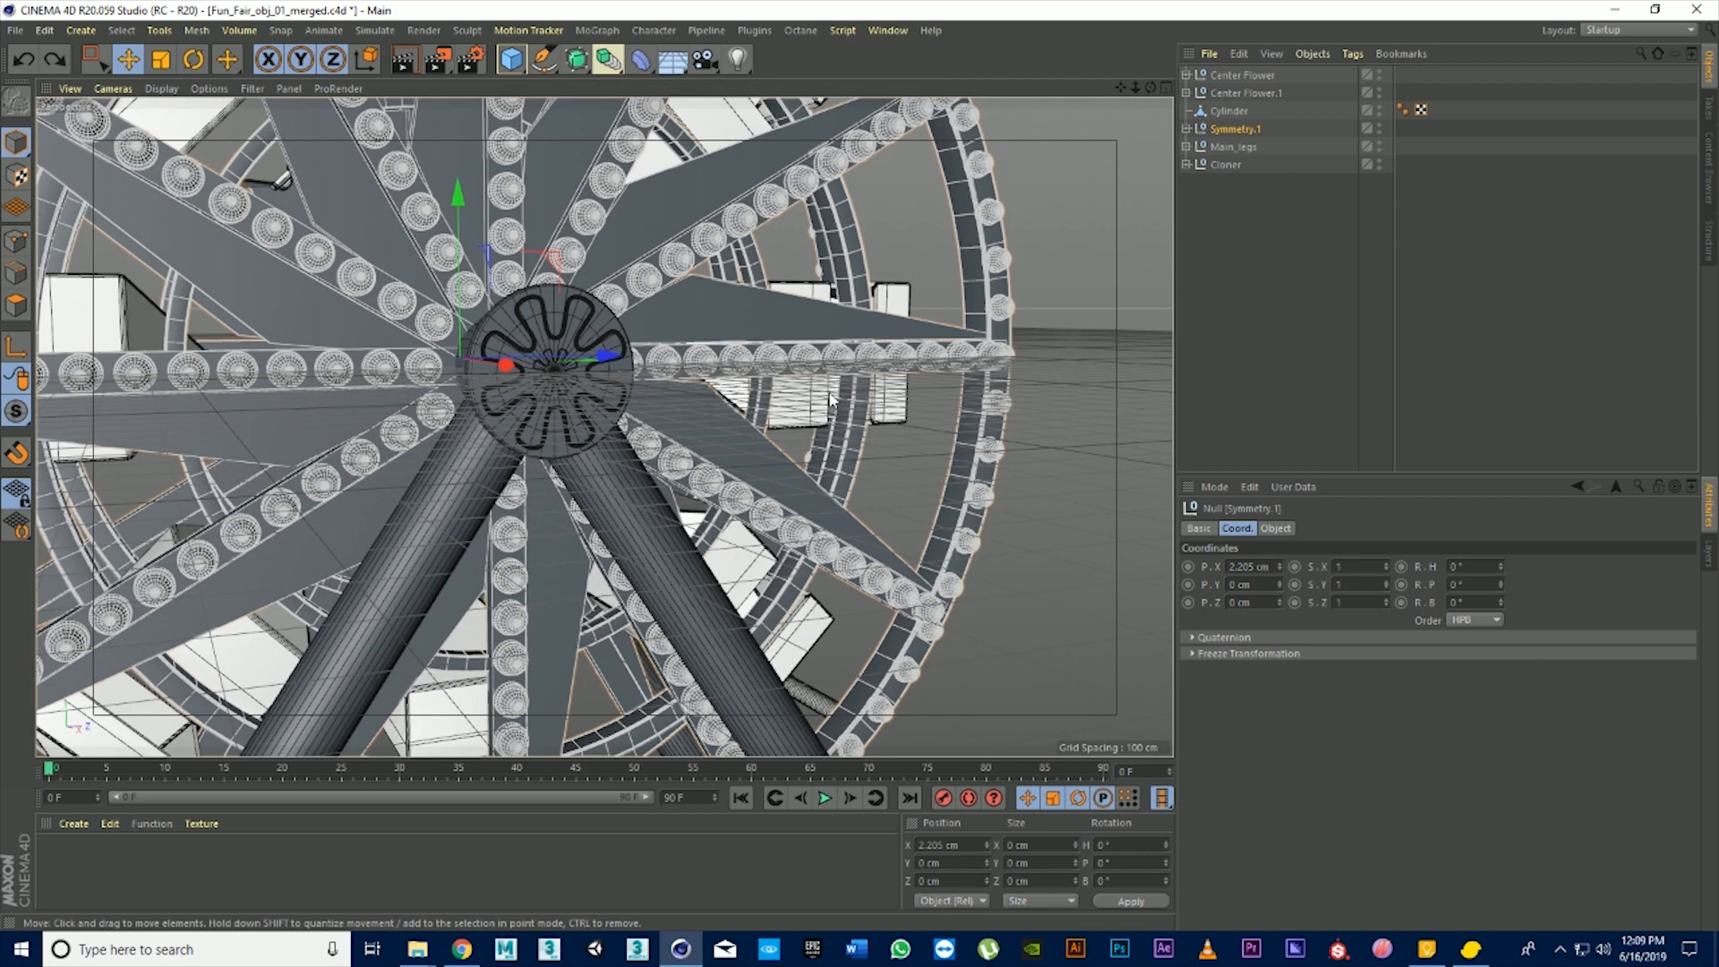
click(1245, 135)
click(713, 798)
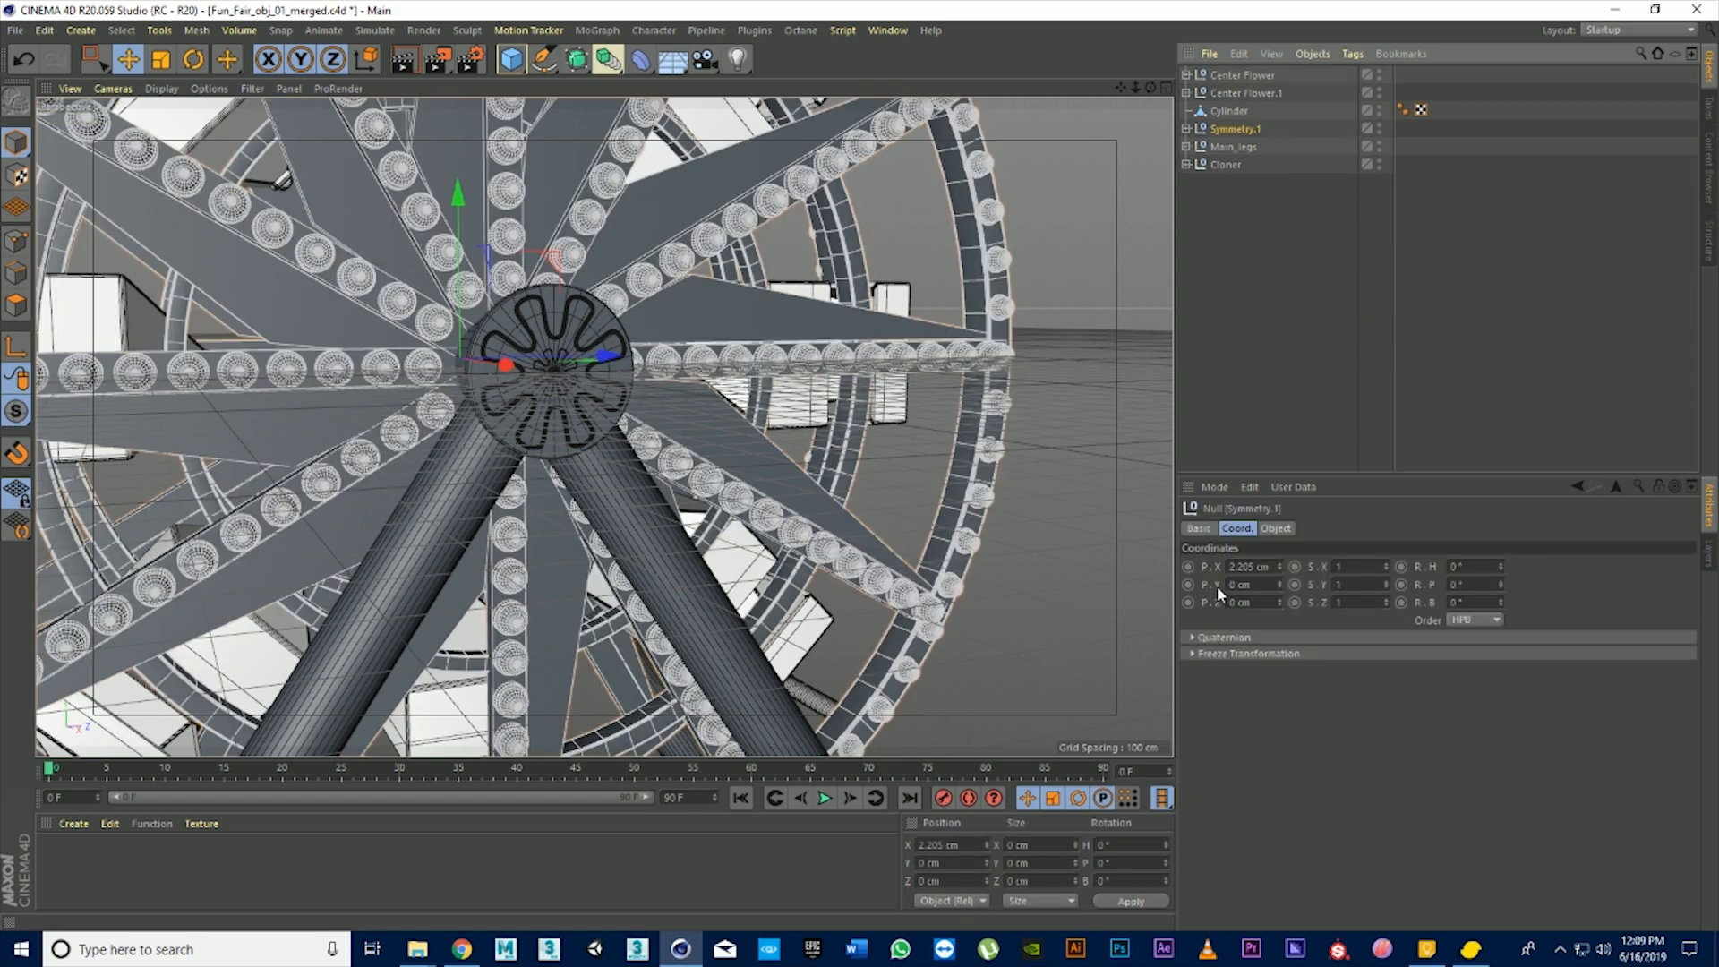
ctrl+click(1402, 567)
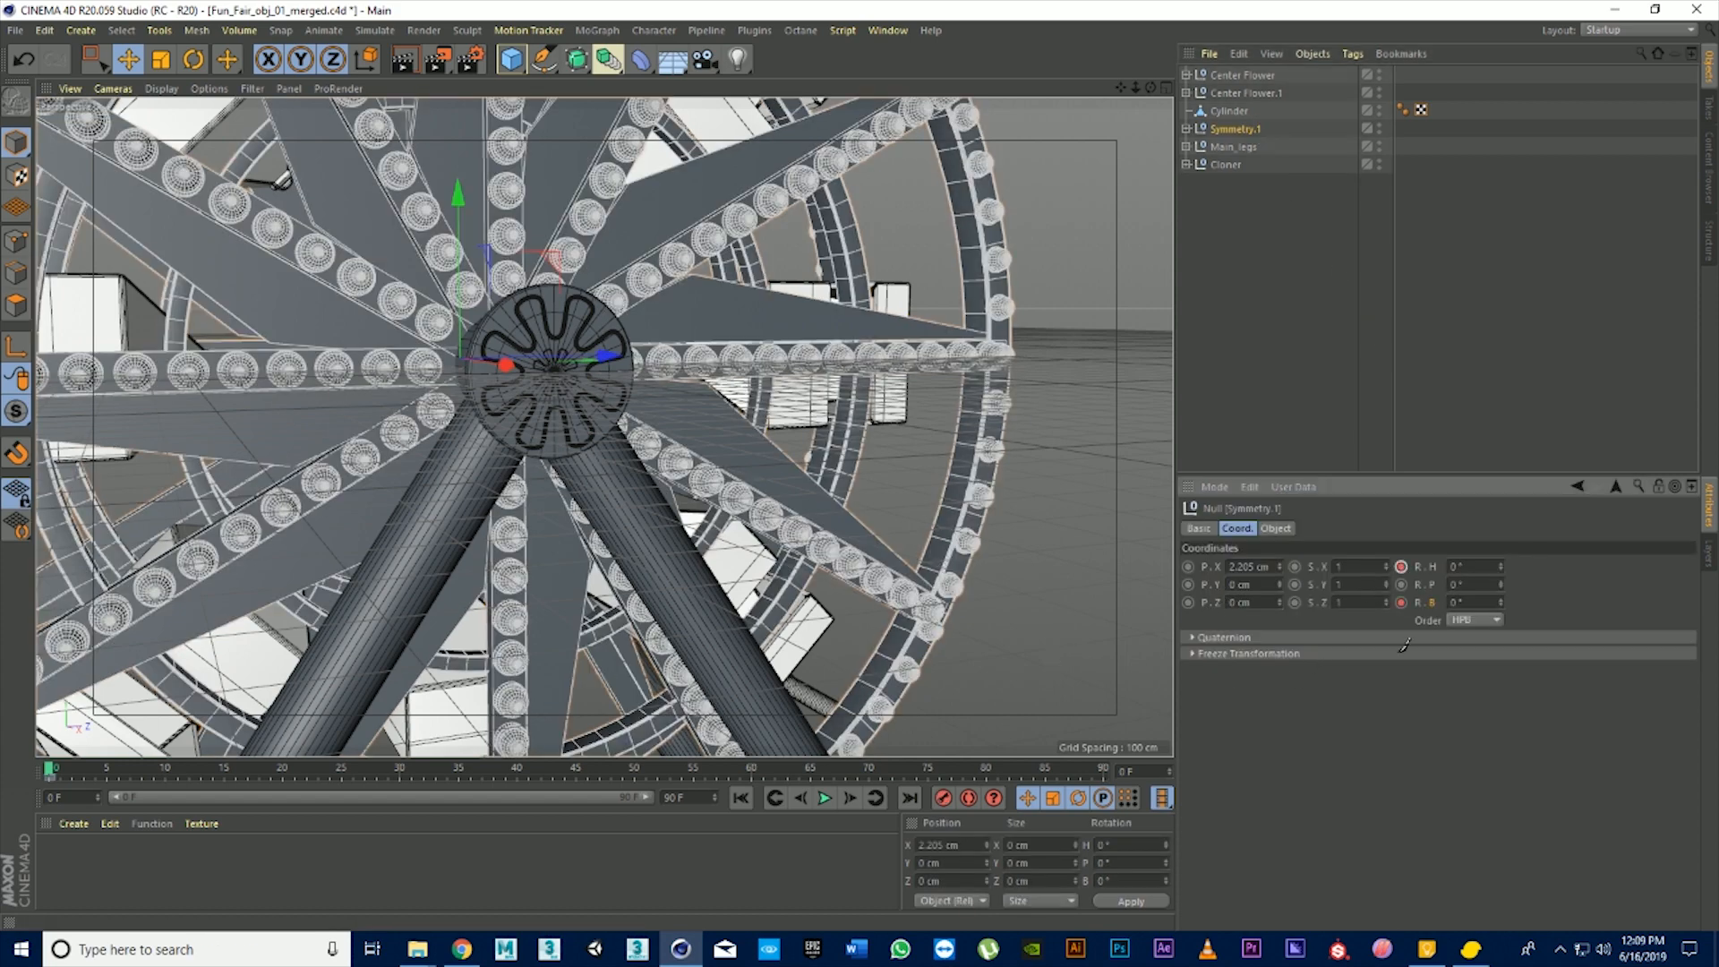
Go to the last frame, 90, and set the pitch rotation of Symmetry.1 to 90°
click(908, 798)
drag(1502, 601, 1487, 577)
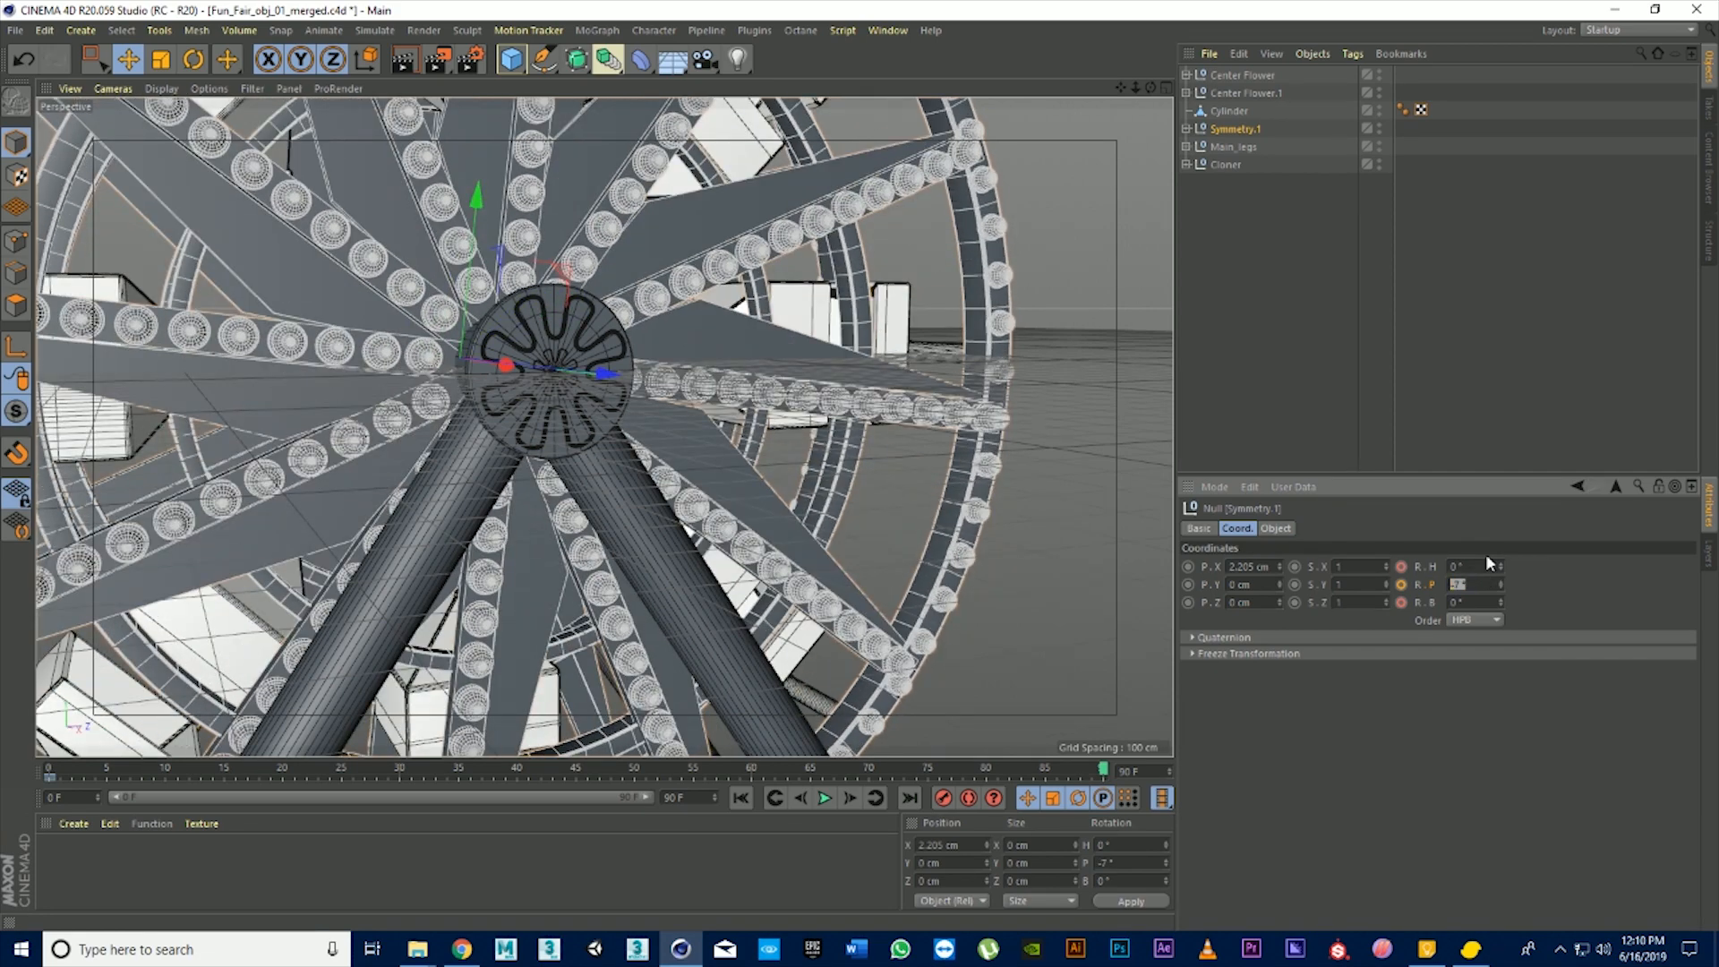
key(Return)
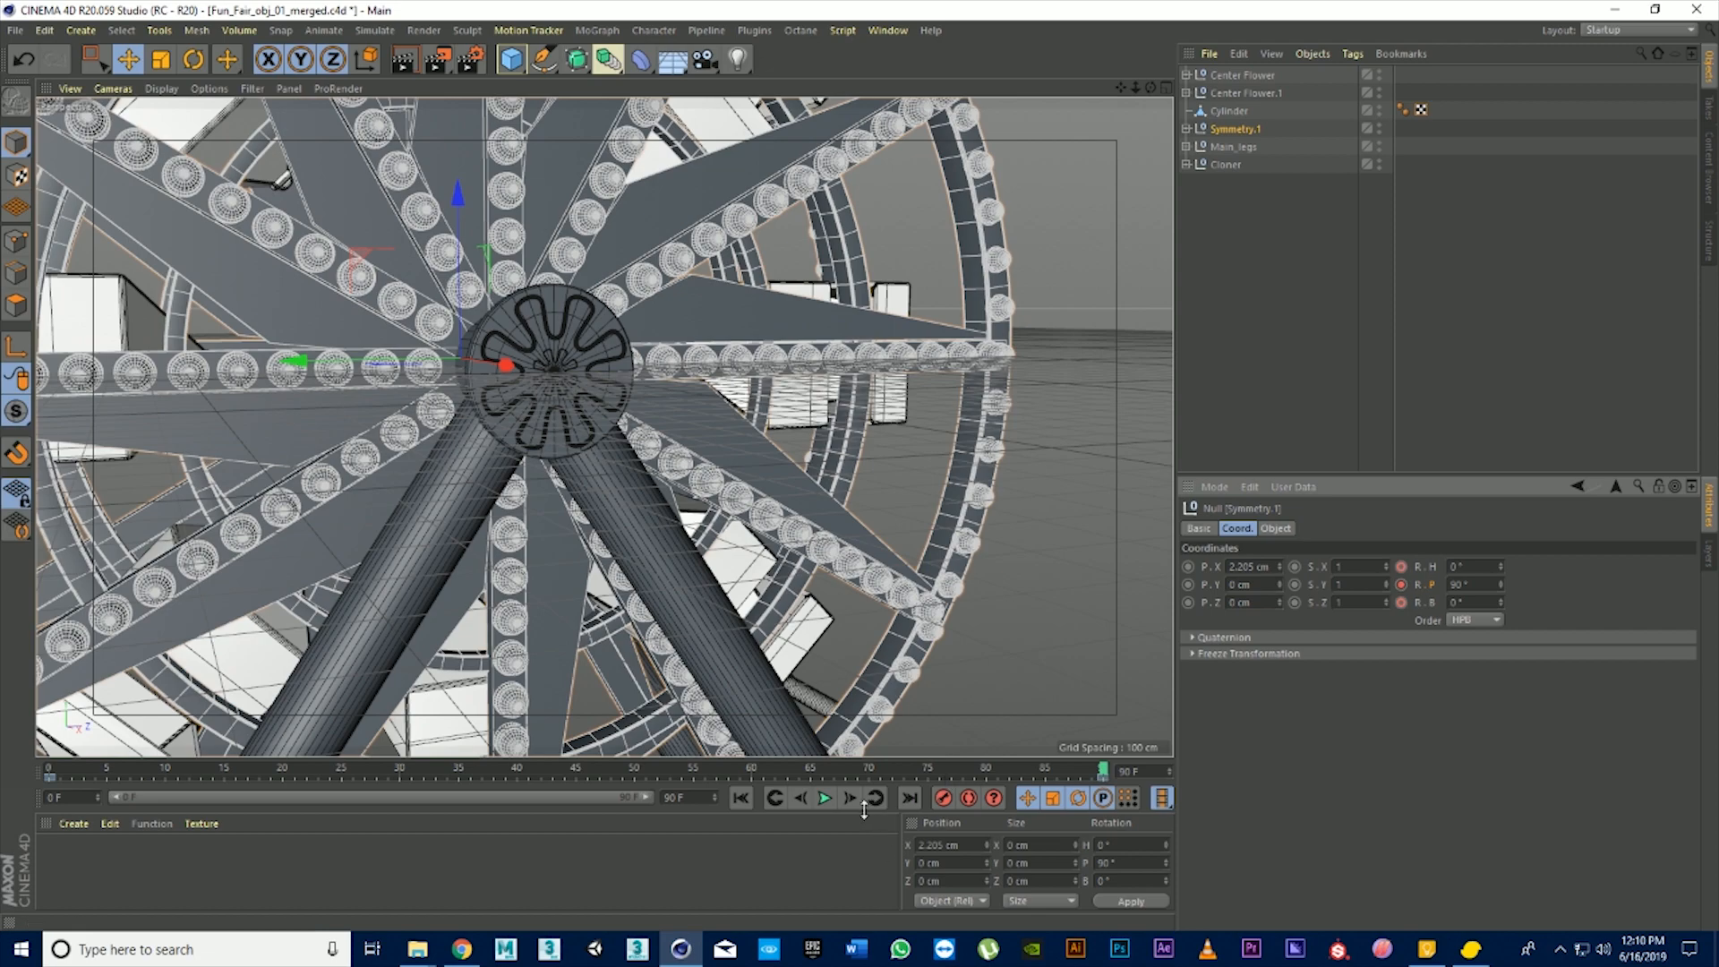
Play the wheel's rotation animation from the first frame, viewing the whole Ferris wheel, then stop playback
click(741, 798)
click(825, 798)
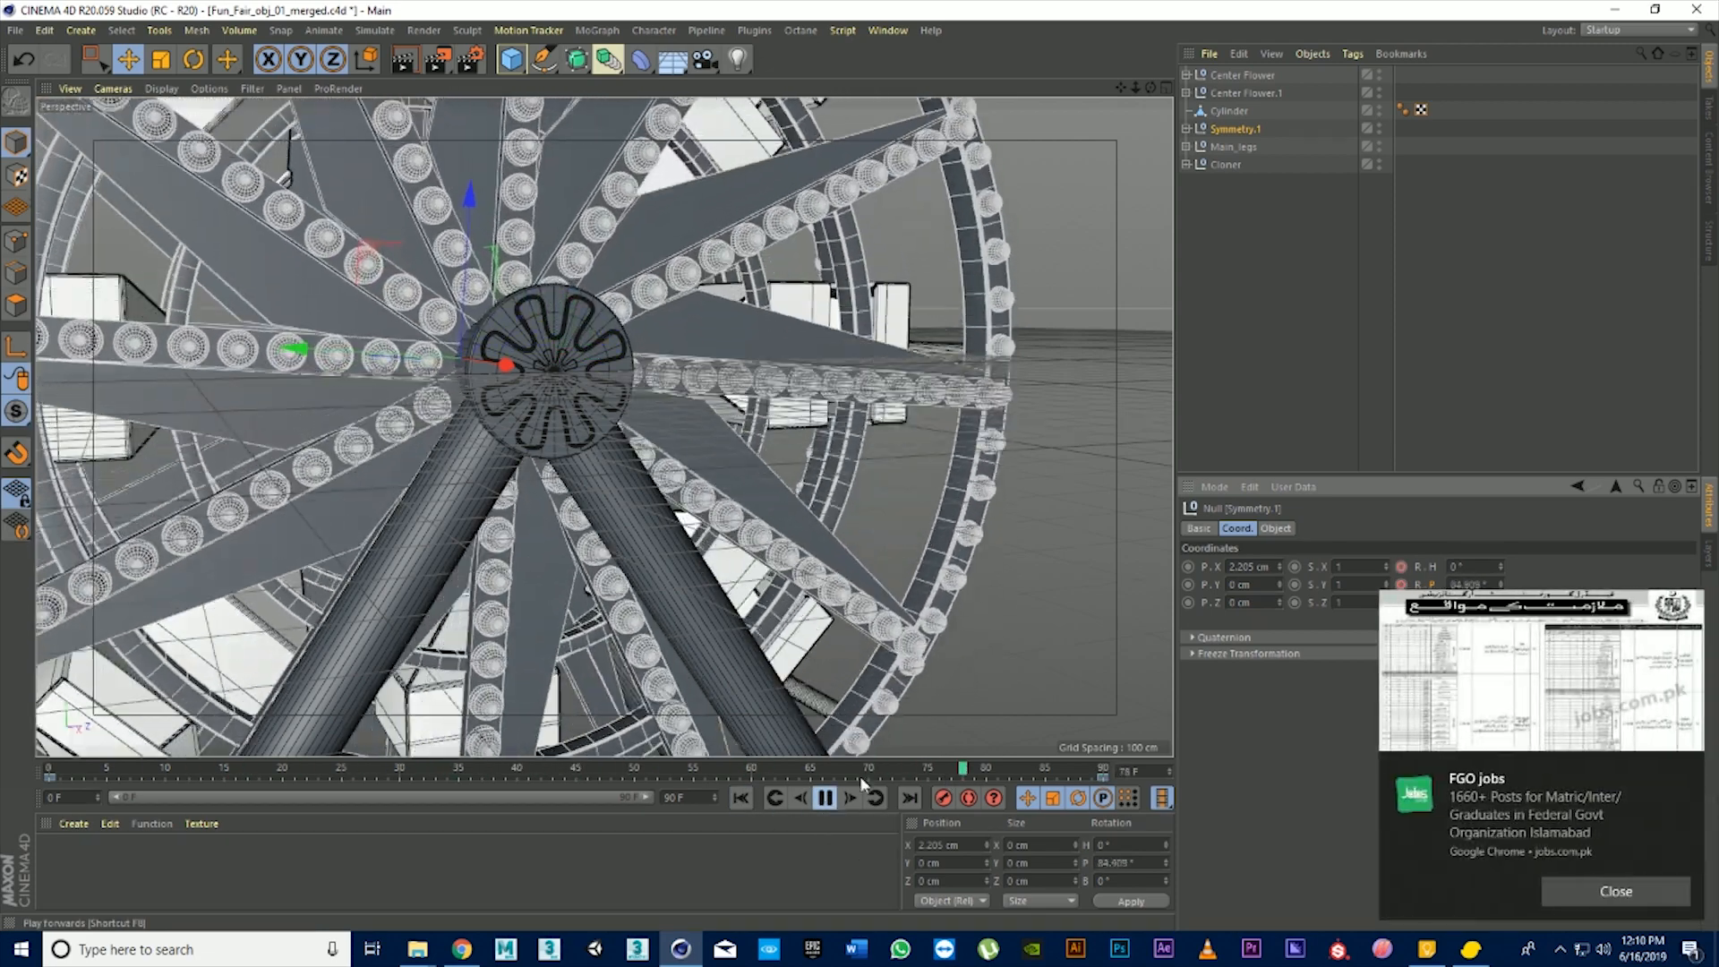
click(1616, 891)
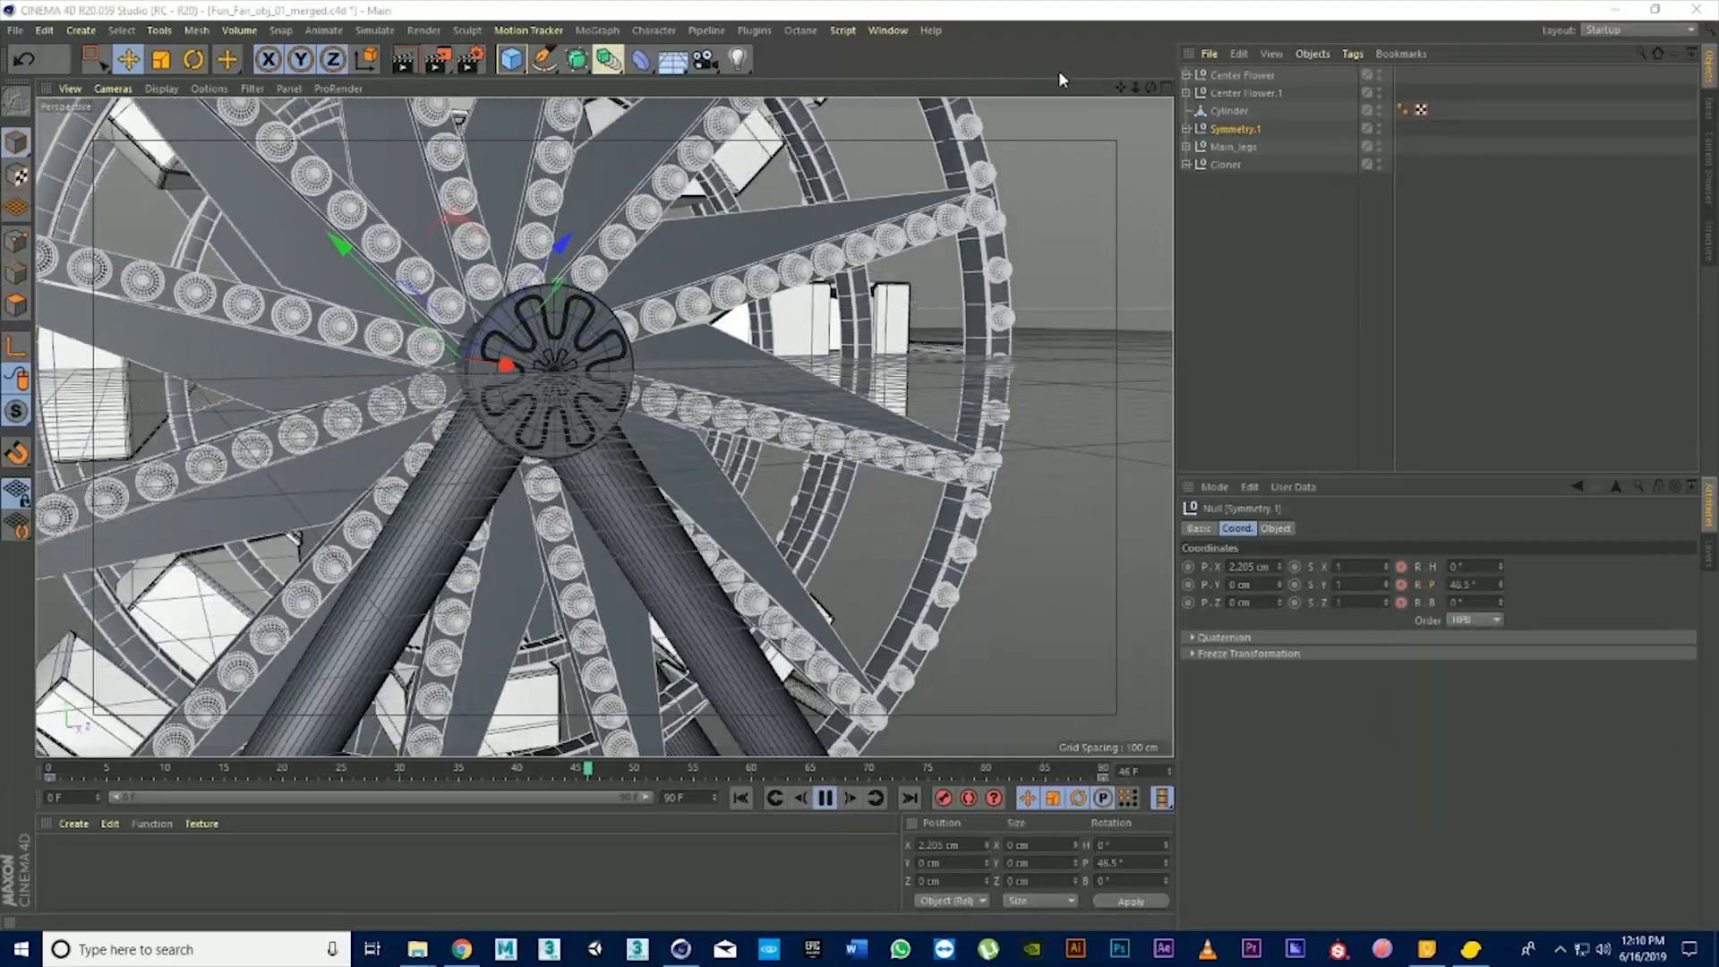
drag(1135, 87, 1030, 95)
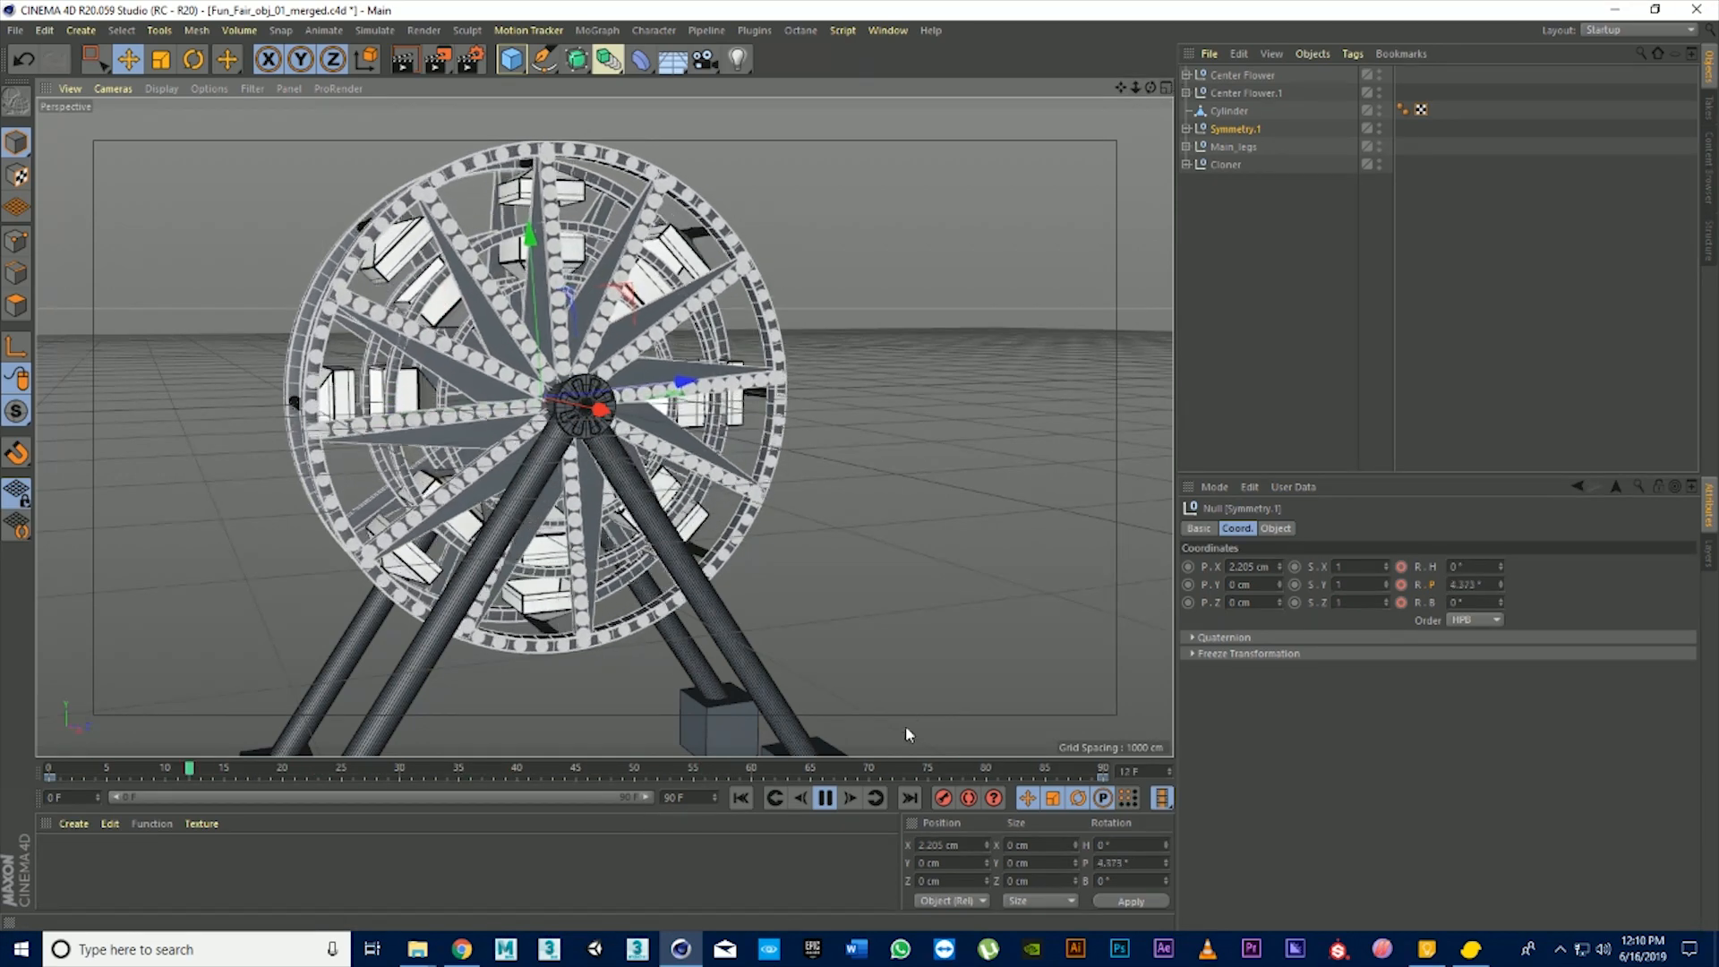
click(825, 798)
Set the pitch rotation of Symmetry.1 to -360° at frame 90 and play the animation to check the full turn
click(876, 798)
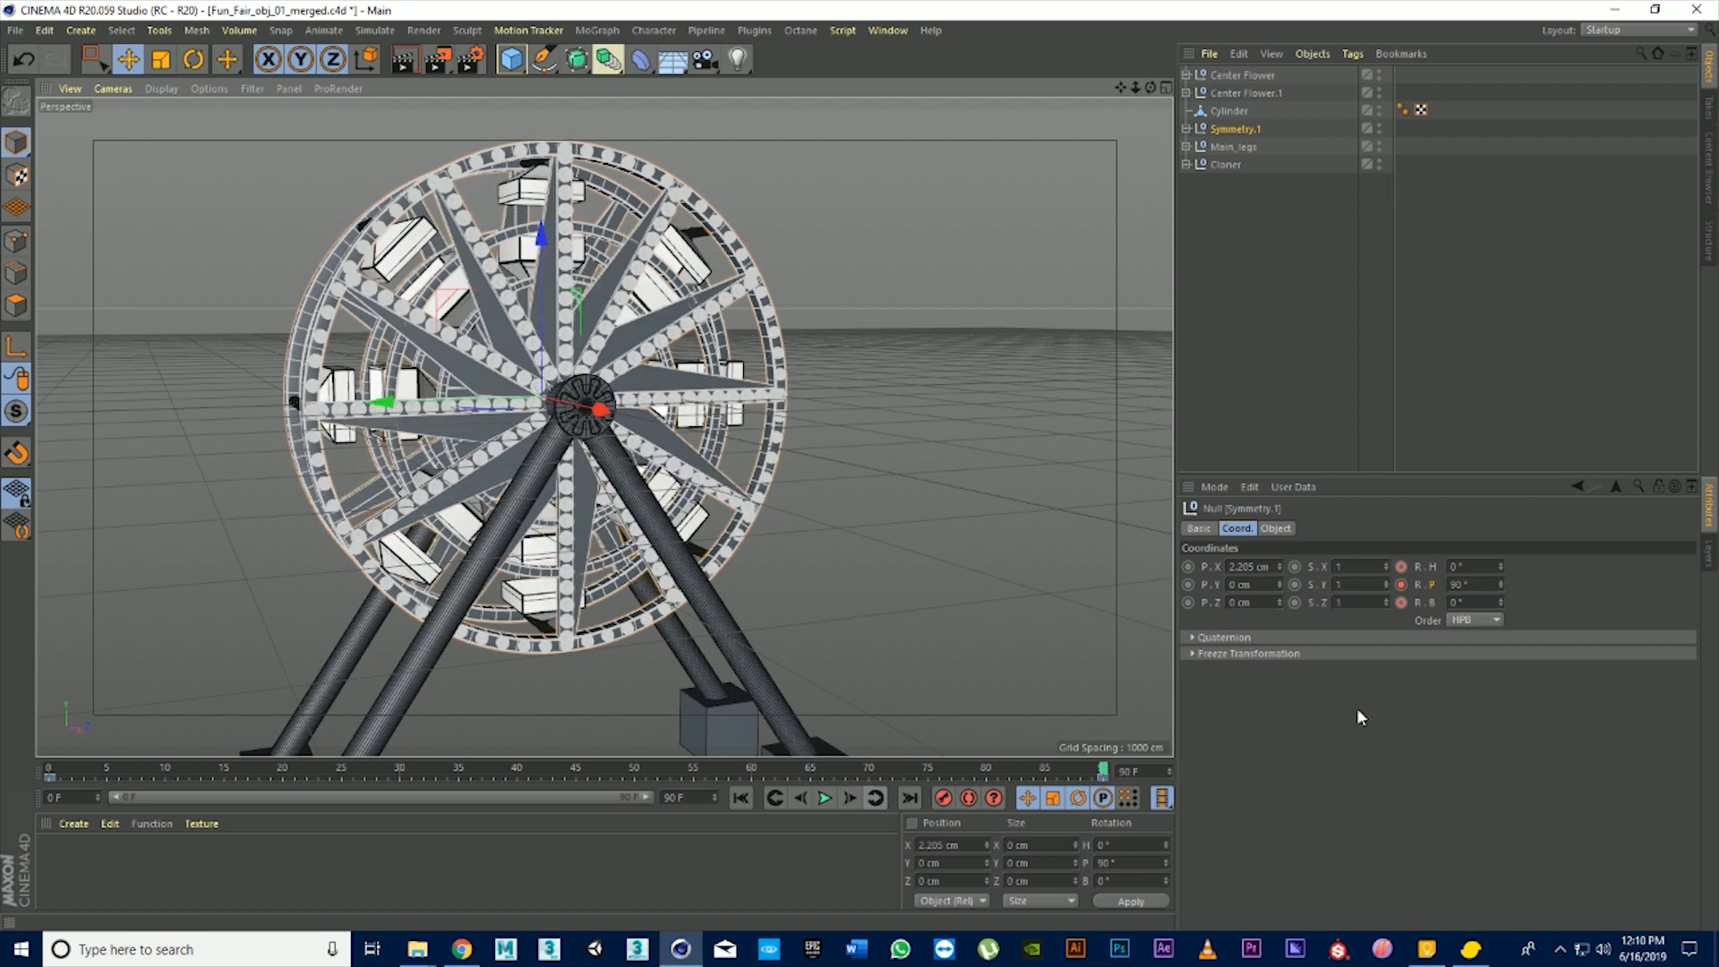
click(1467, 585)
text(-30)
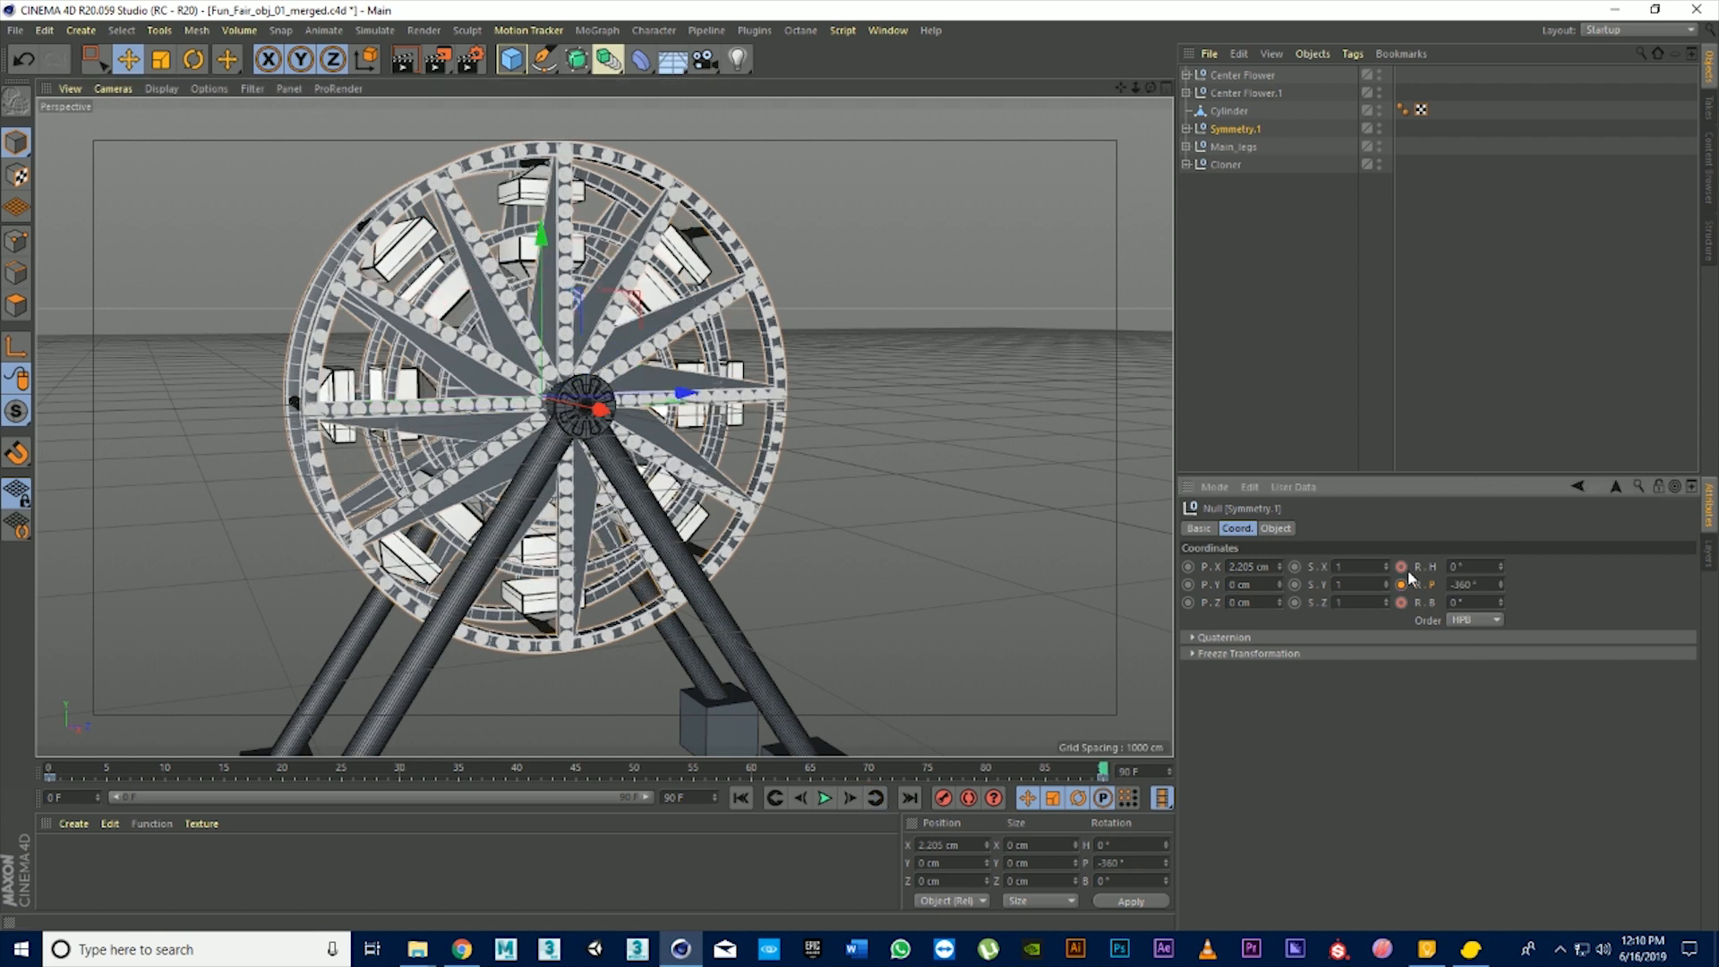
click(823, 797)
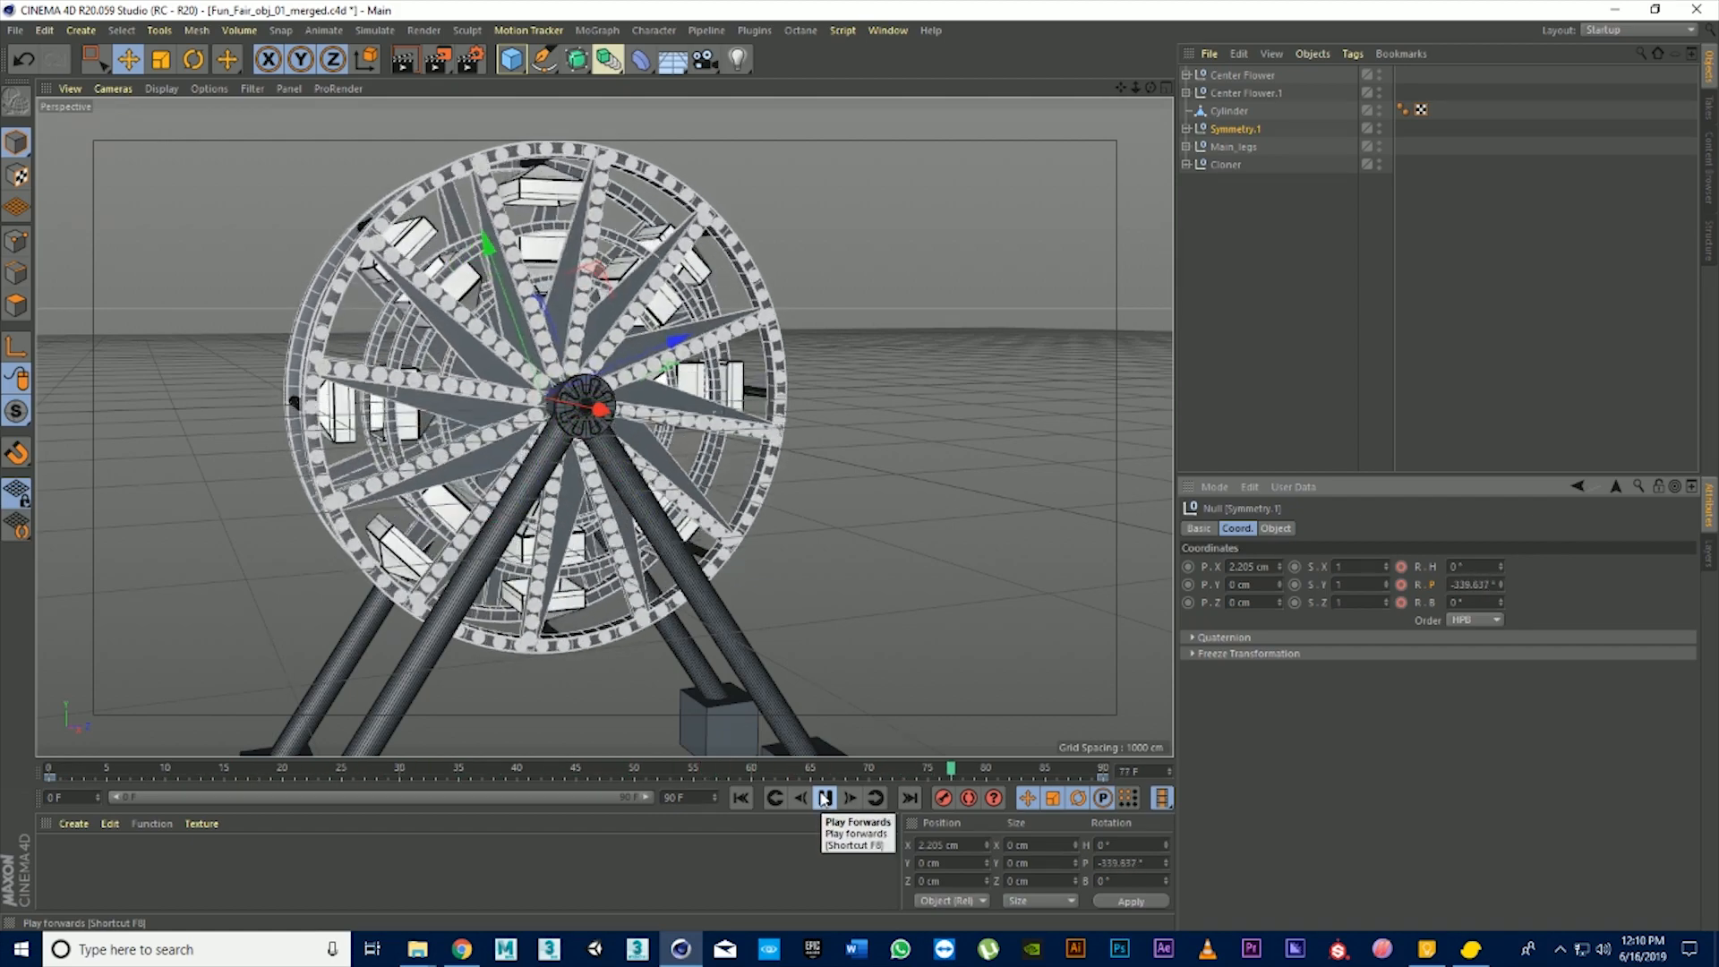
click(824, 797)
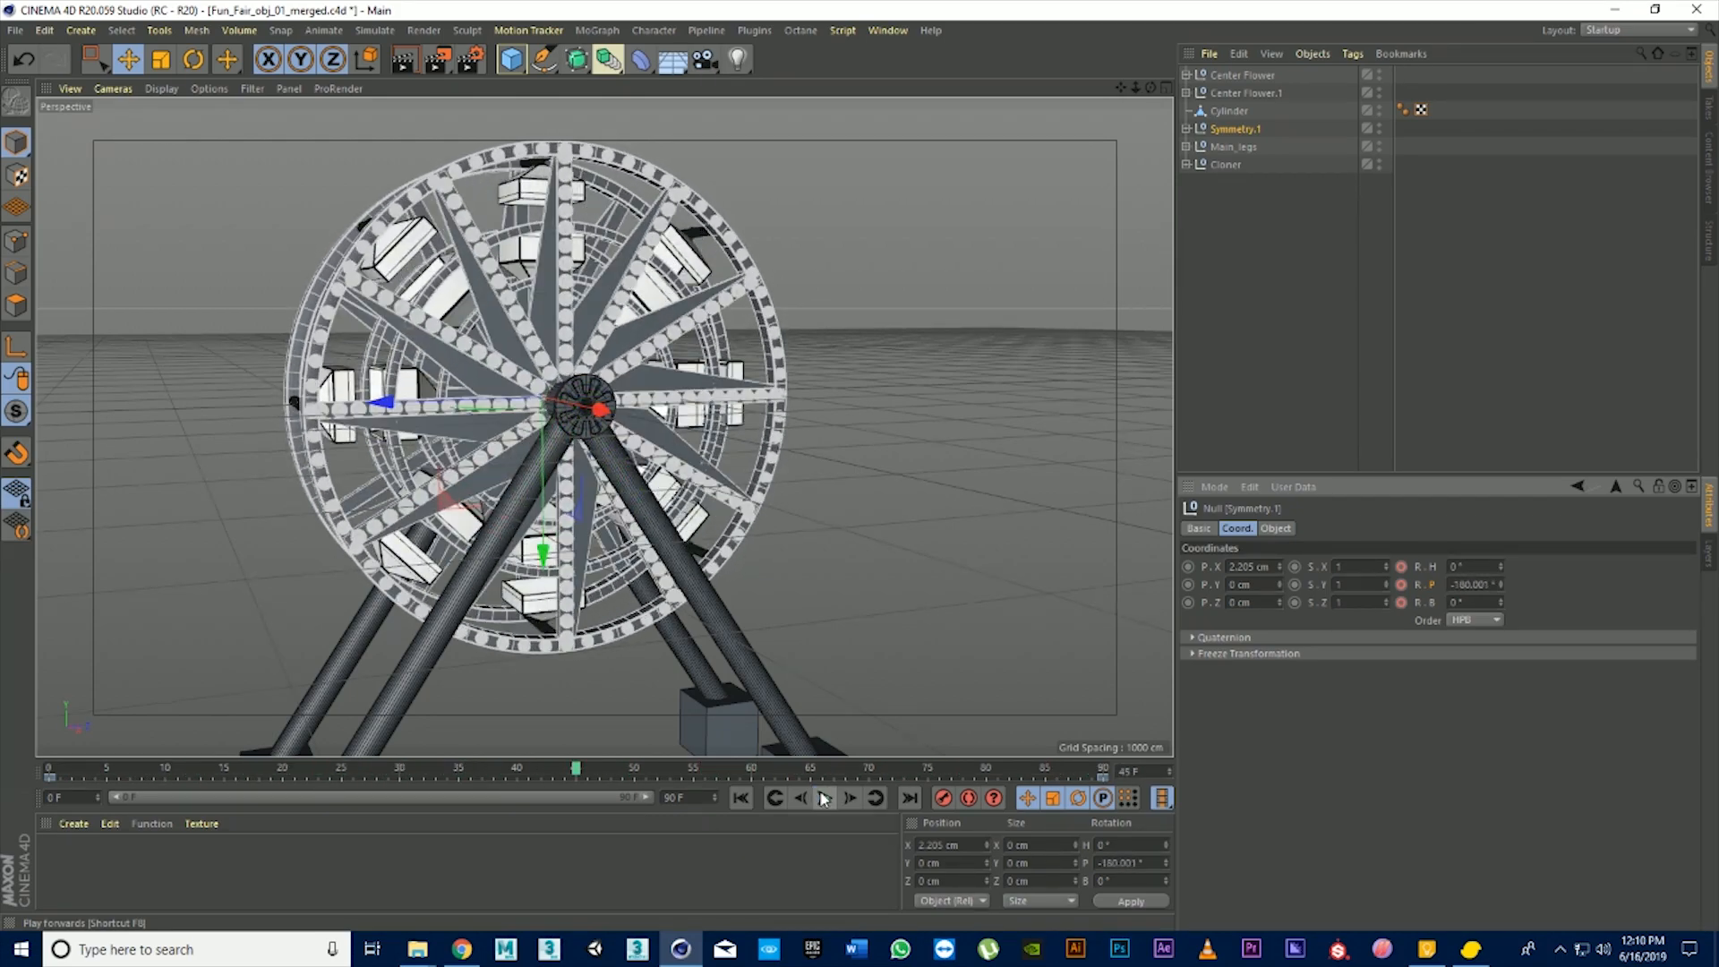
At frame 0, set the pitch rotation of Symmetry.1 to 1°, key it and play back the animation
click(741, 798)
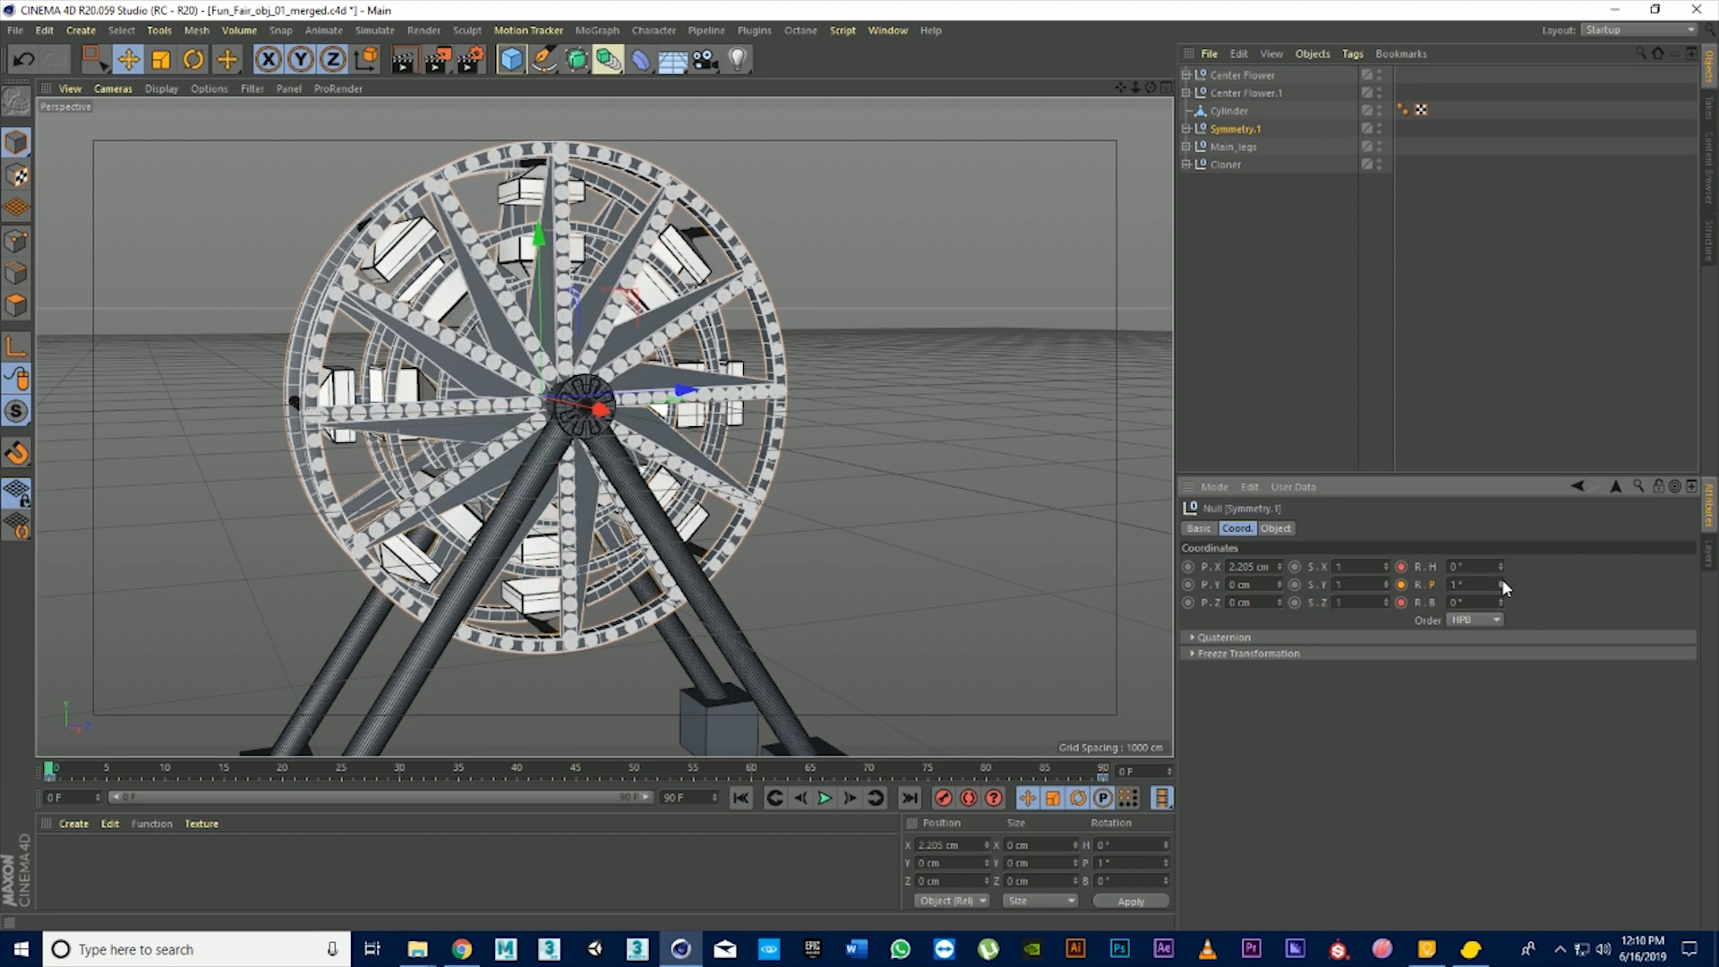
click(1402, 583)
click(826, 798)
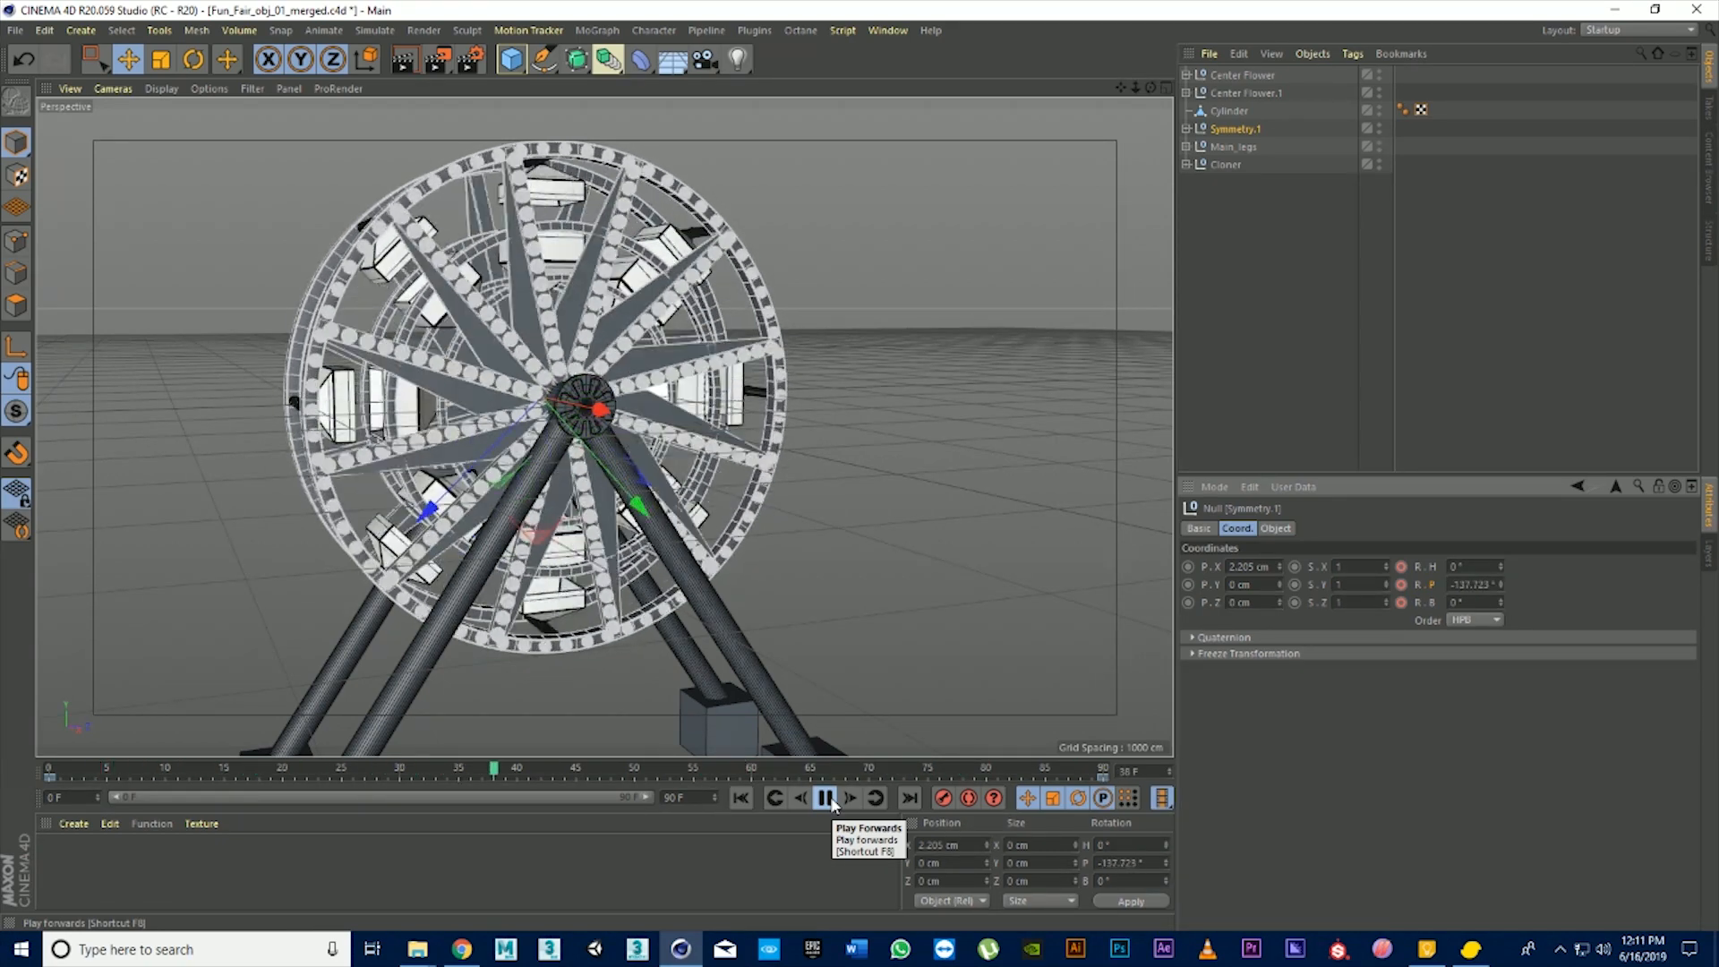
click(825, 798)
Undo the rotation changes and keyframes on Symmetry.1, and leave nothing selected
click(1356, 415)
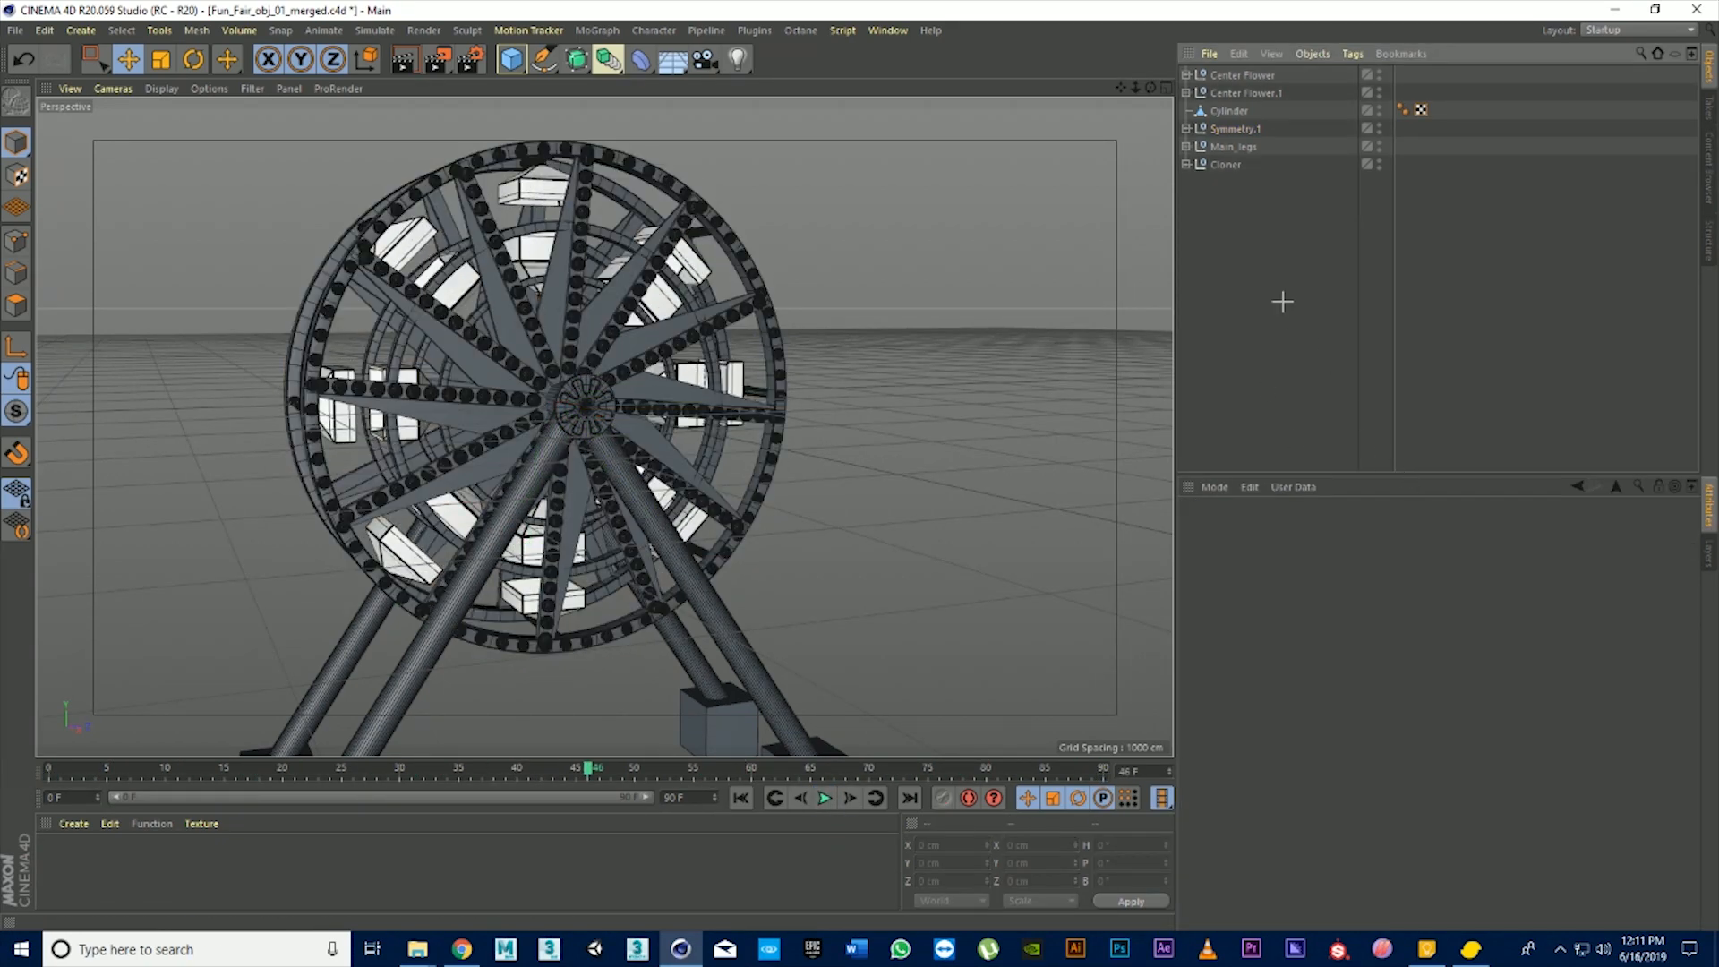
key(ctrl+z)
key(ctrl+z)
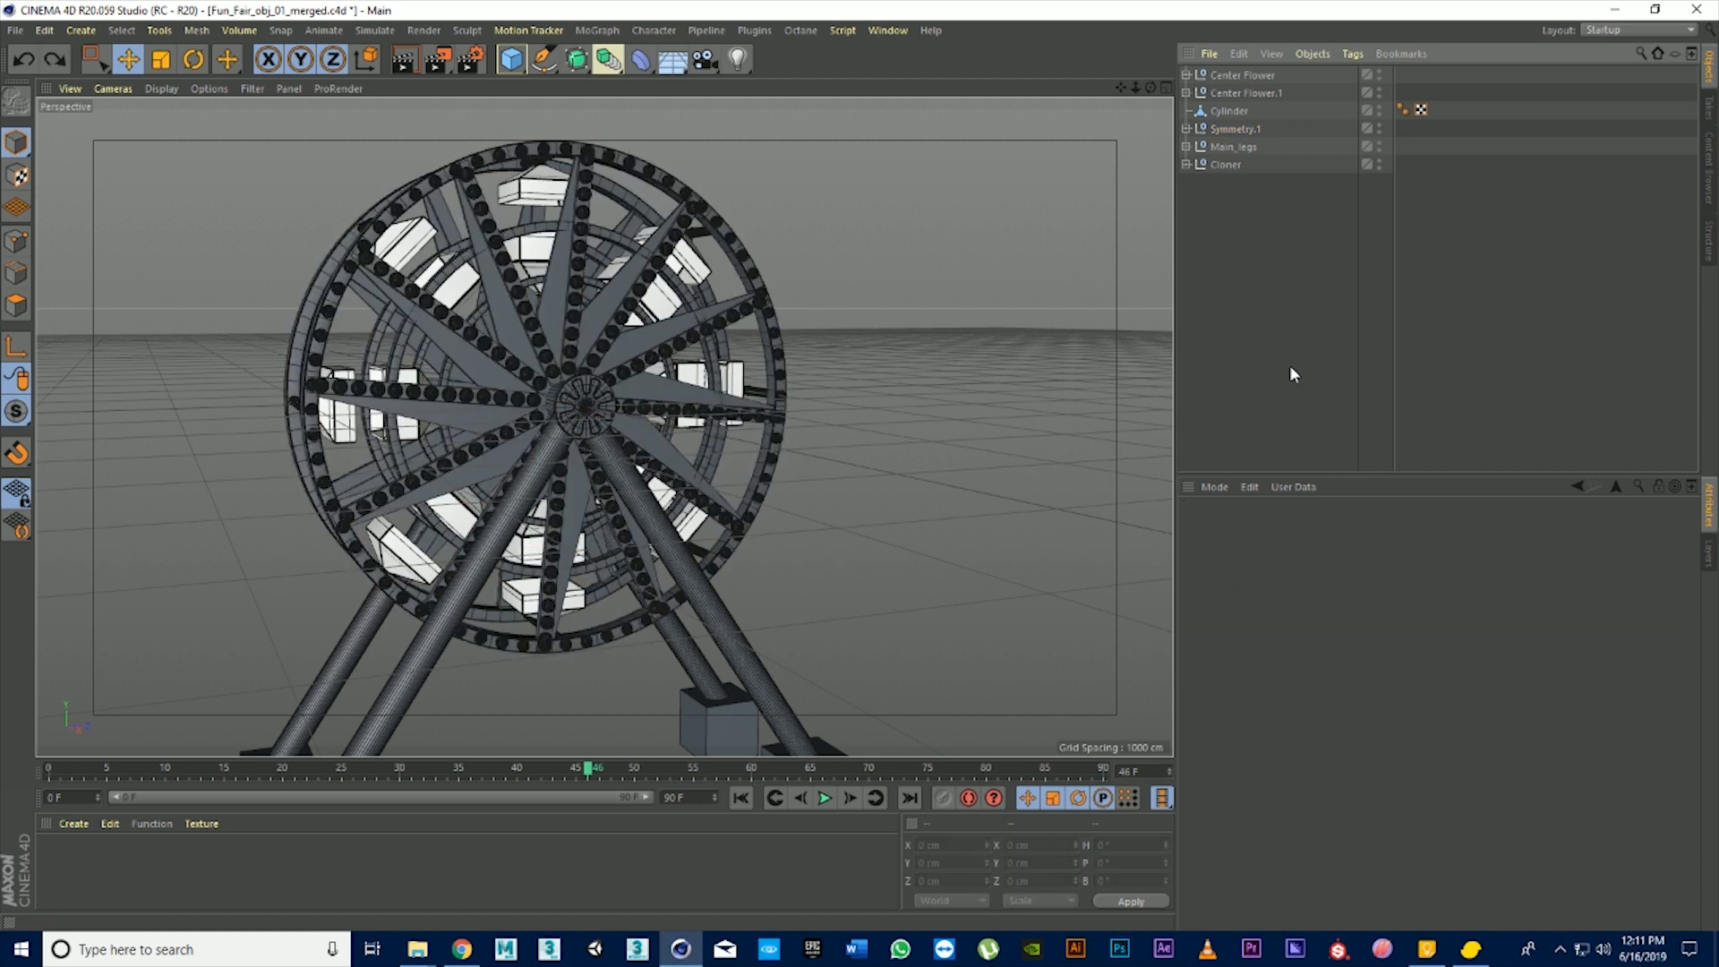
key(ctrl+z)
key(ctrl+z)
key(ctrl+z)
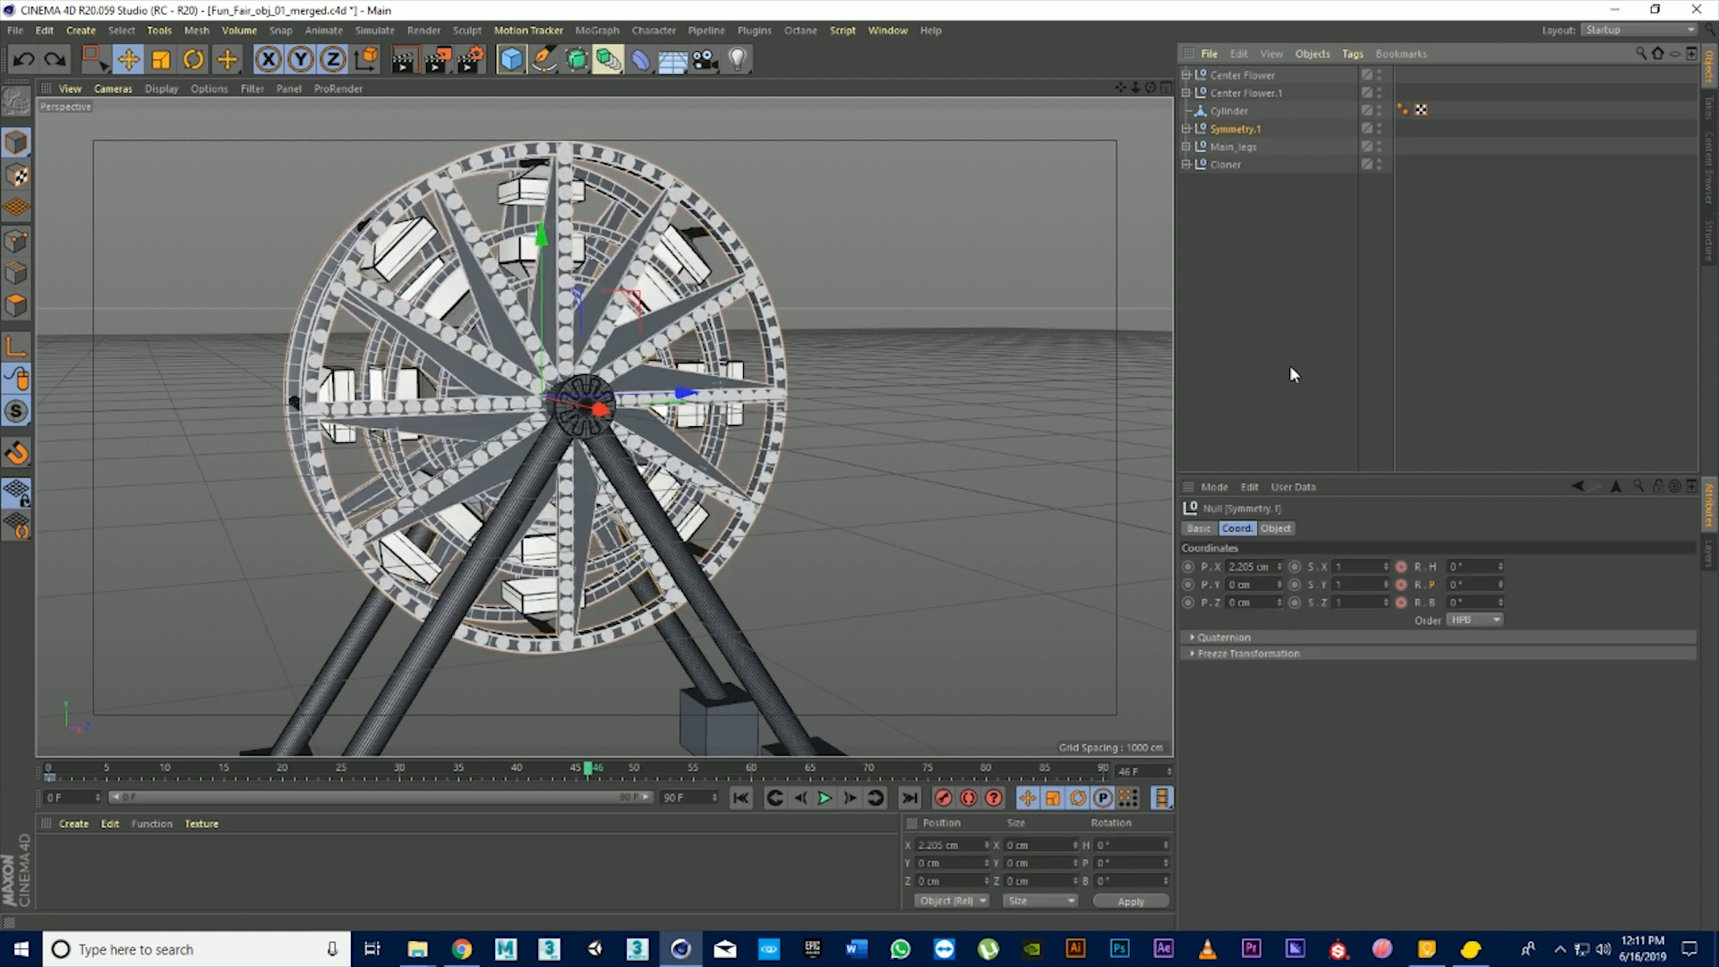
key(ctrl+z)
click(1294, 340)
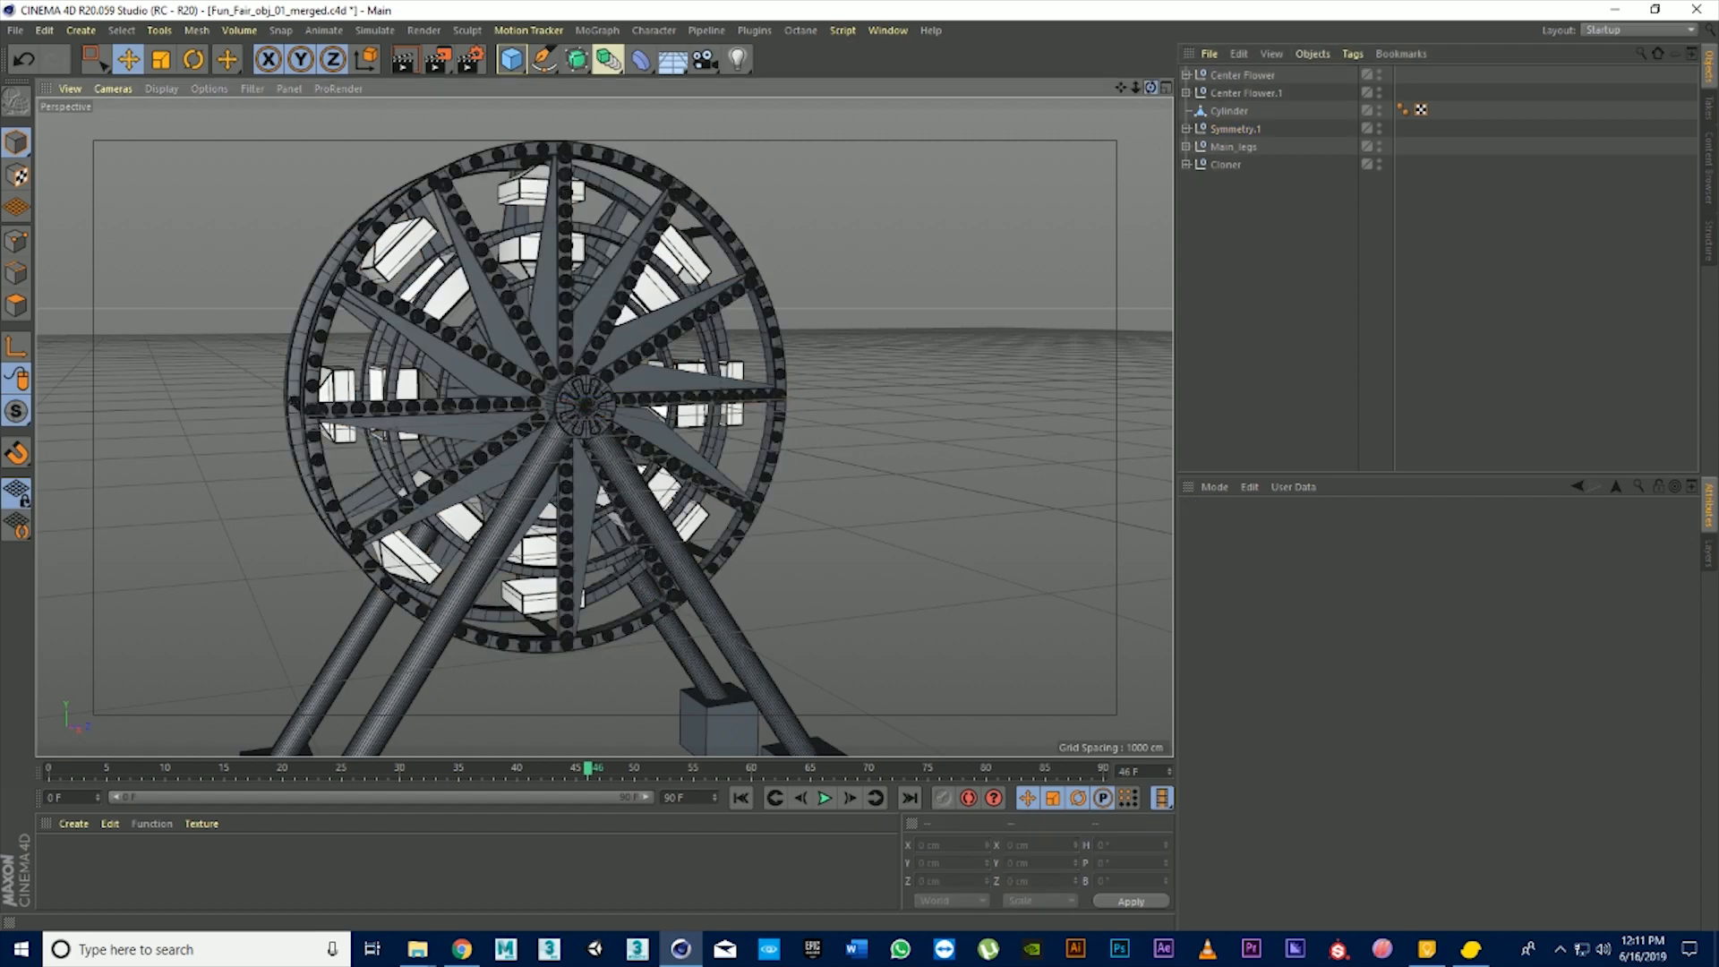
Select the wheel's outer tube in the Symmetry.1 hierarchy and rename it Ring_01
drag(1151, 87, 1080, 104)
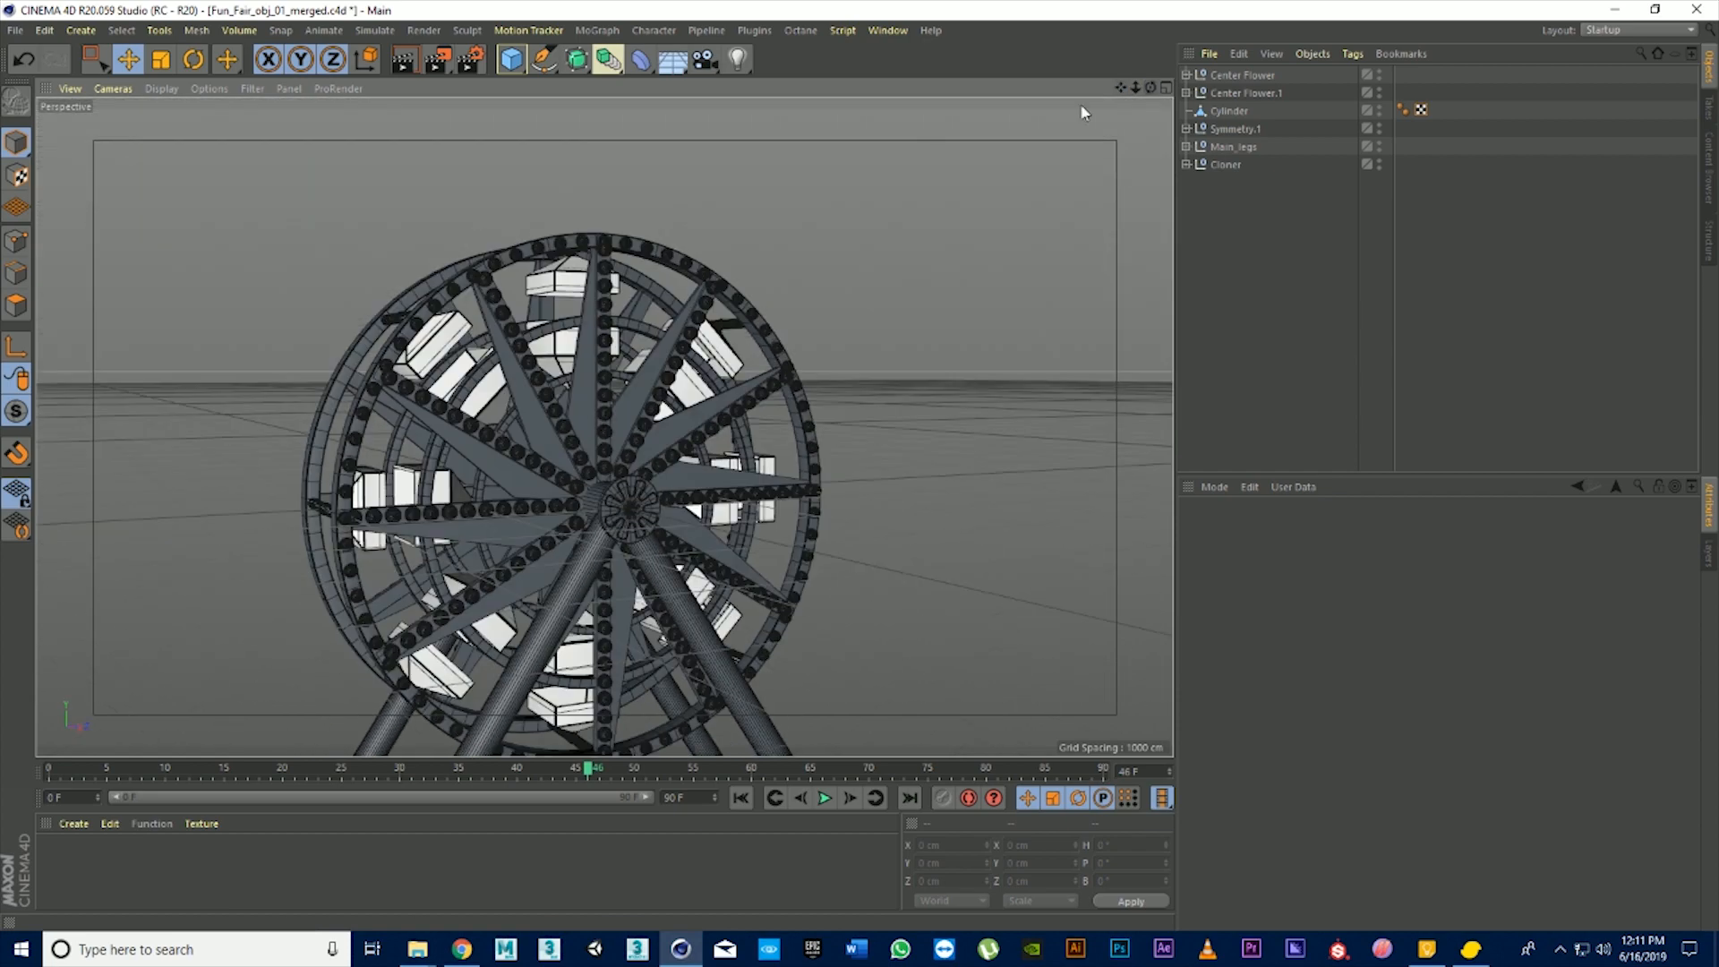
click(128, 60)
click(465, 278)
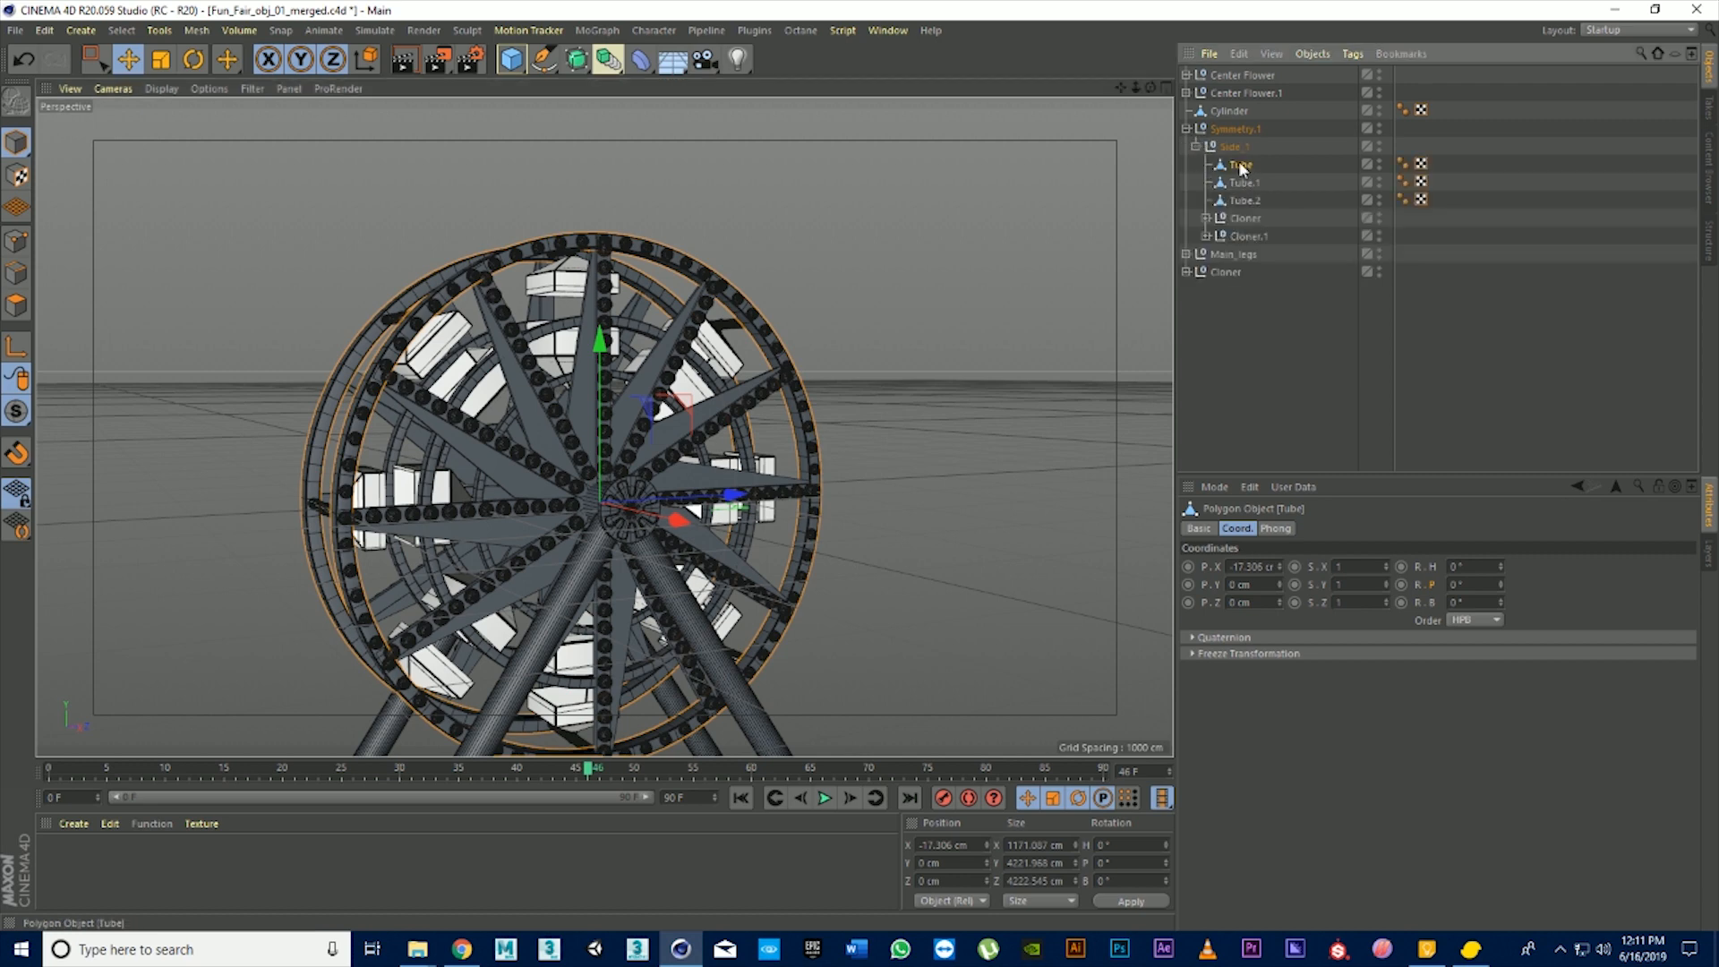
double_click(1253, 167)
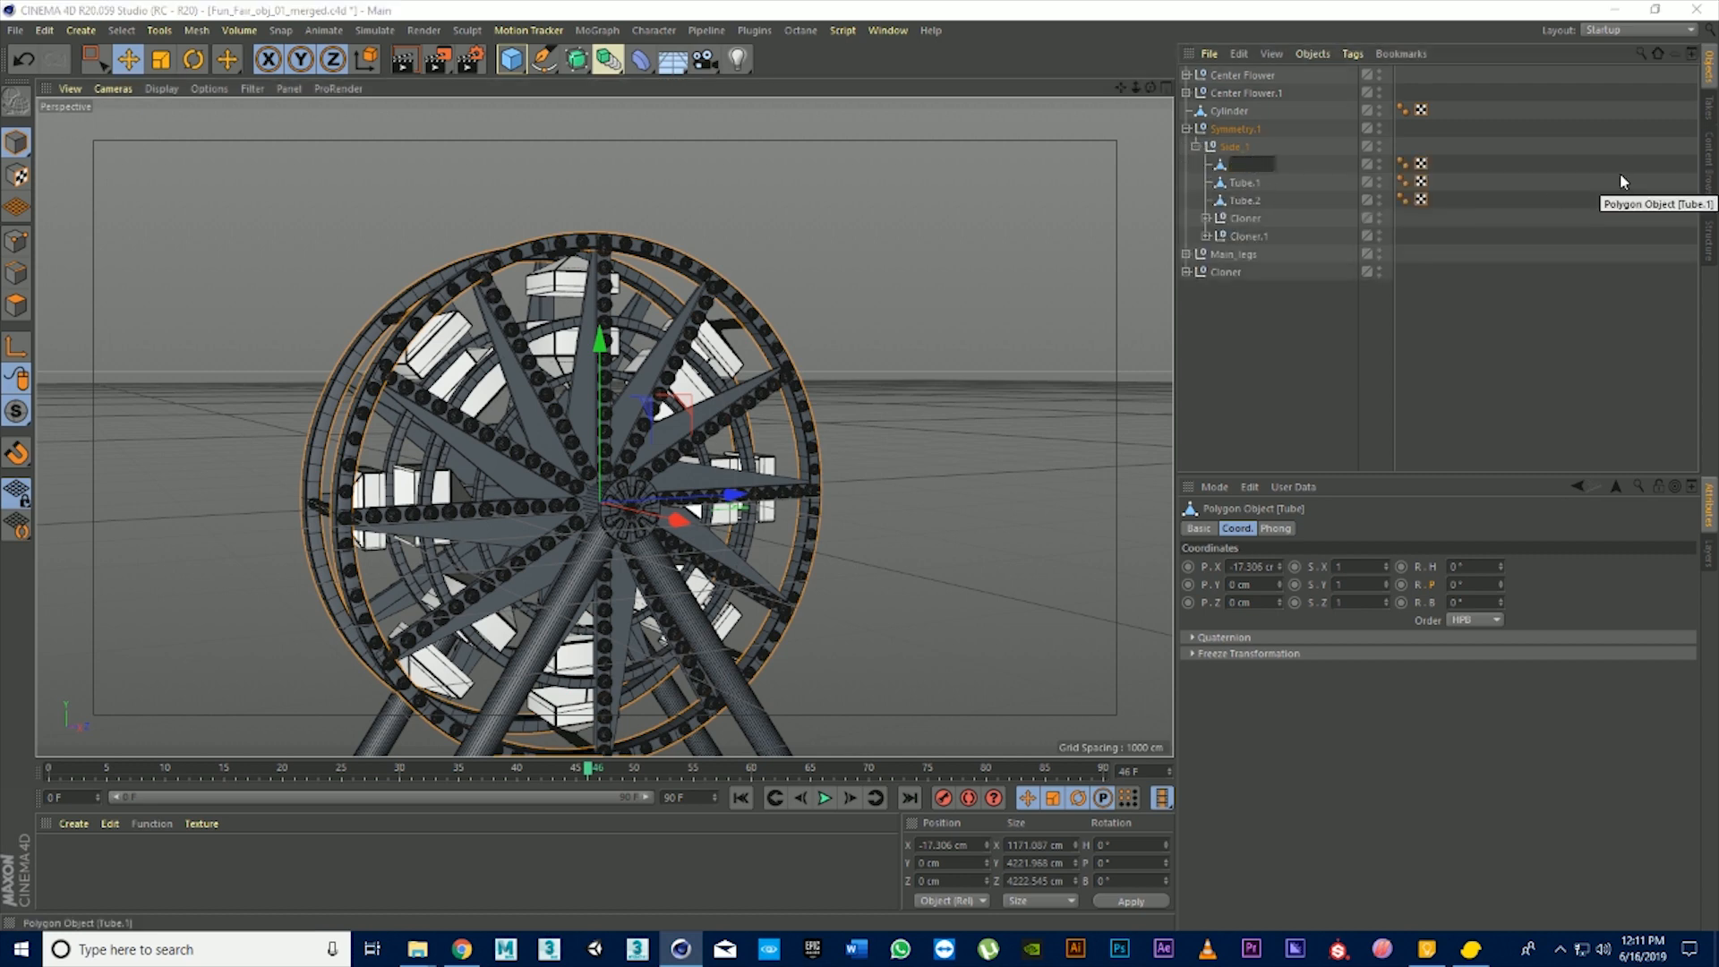
text(Ring_01)
key(Return)
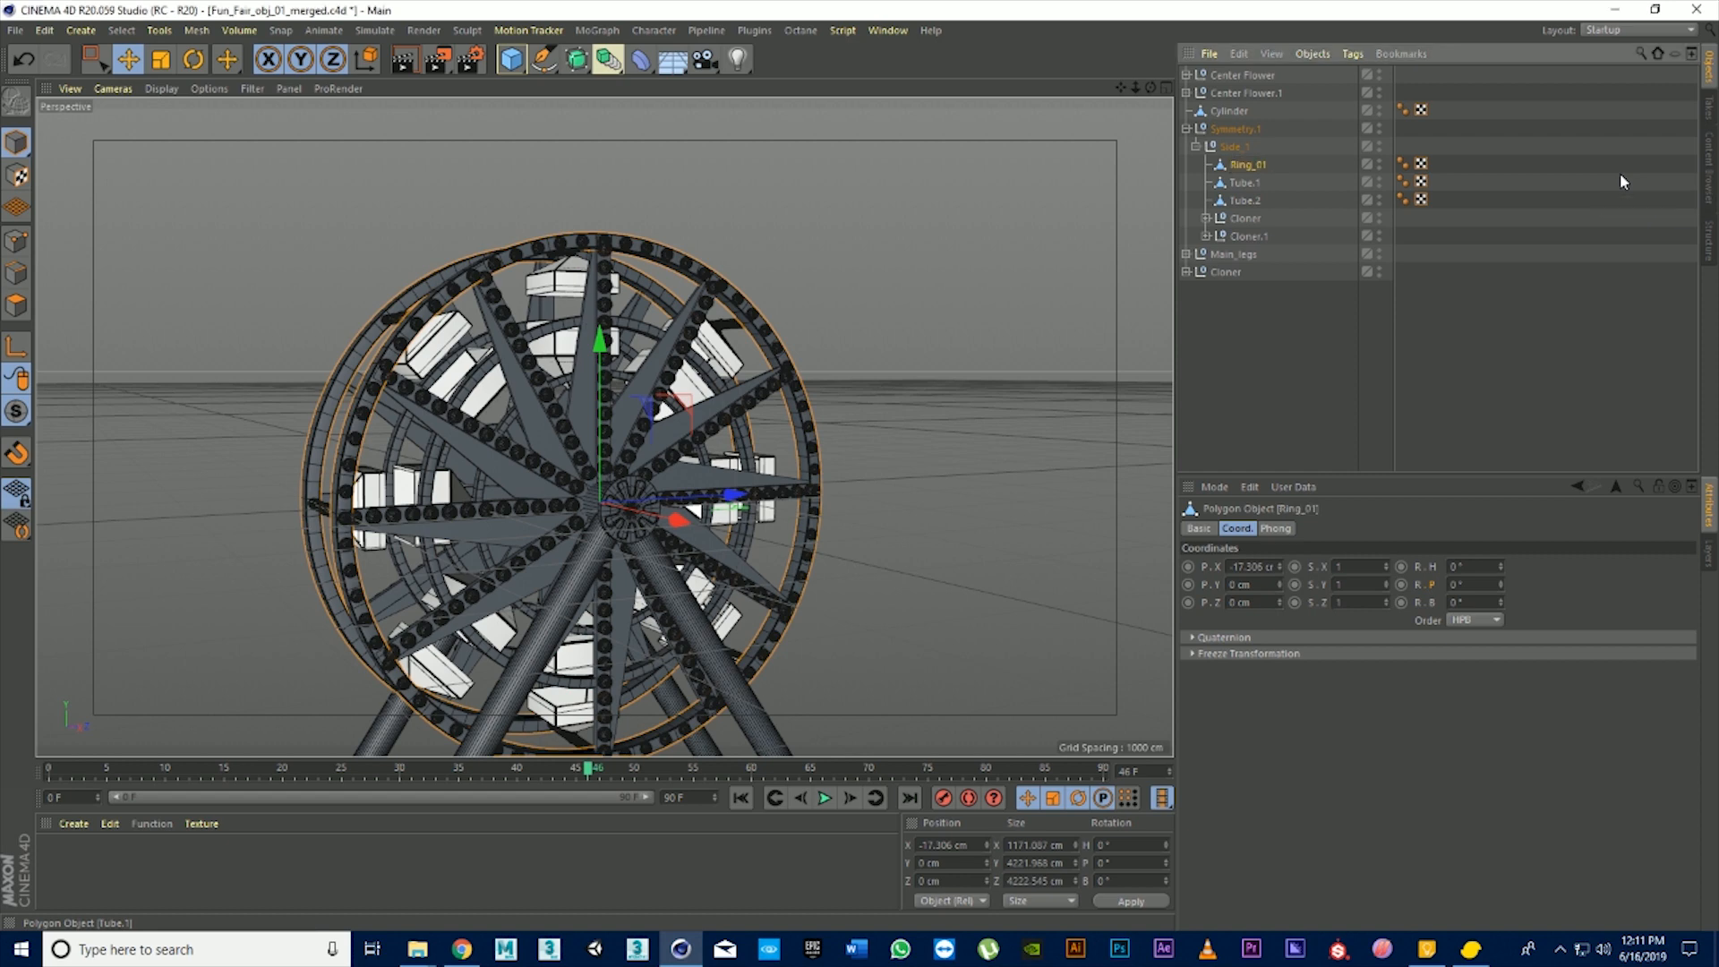
Rename the Tube.1 object as Ring_02
click(1244, 181)
double_click(1244, 181)
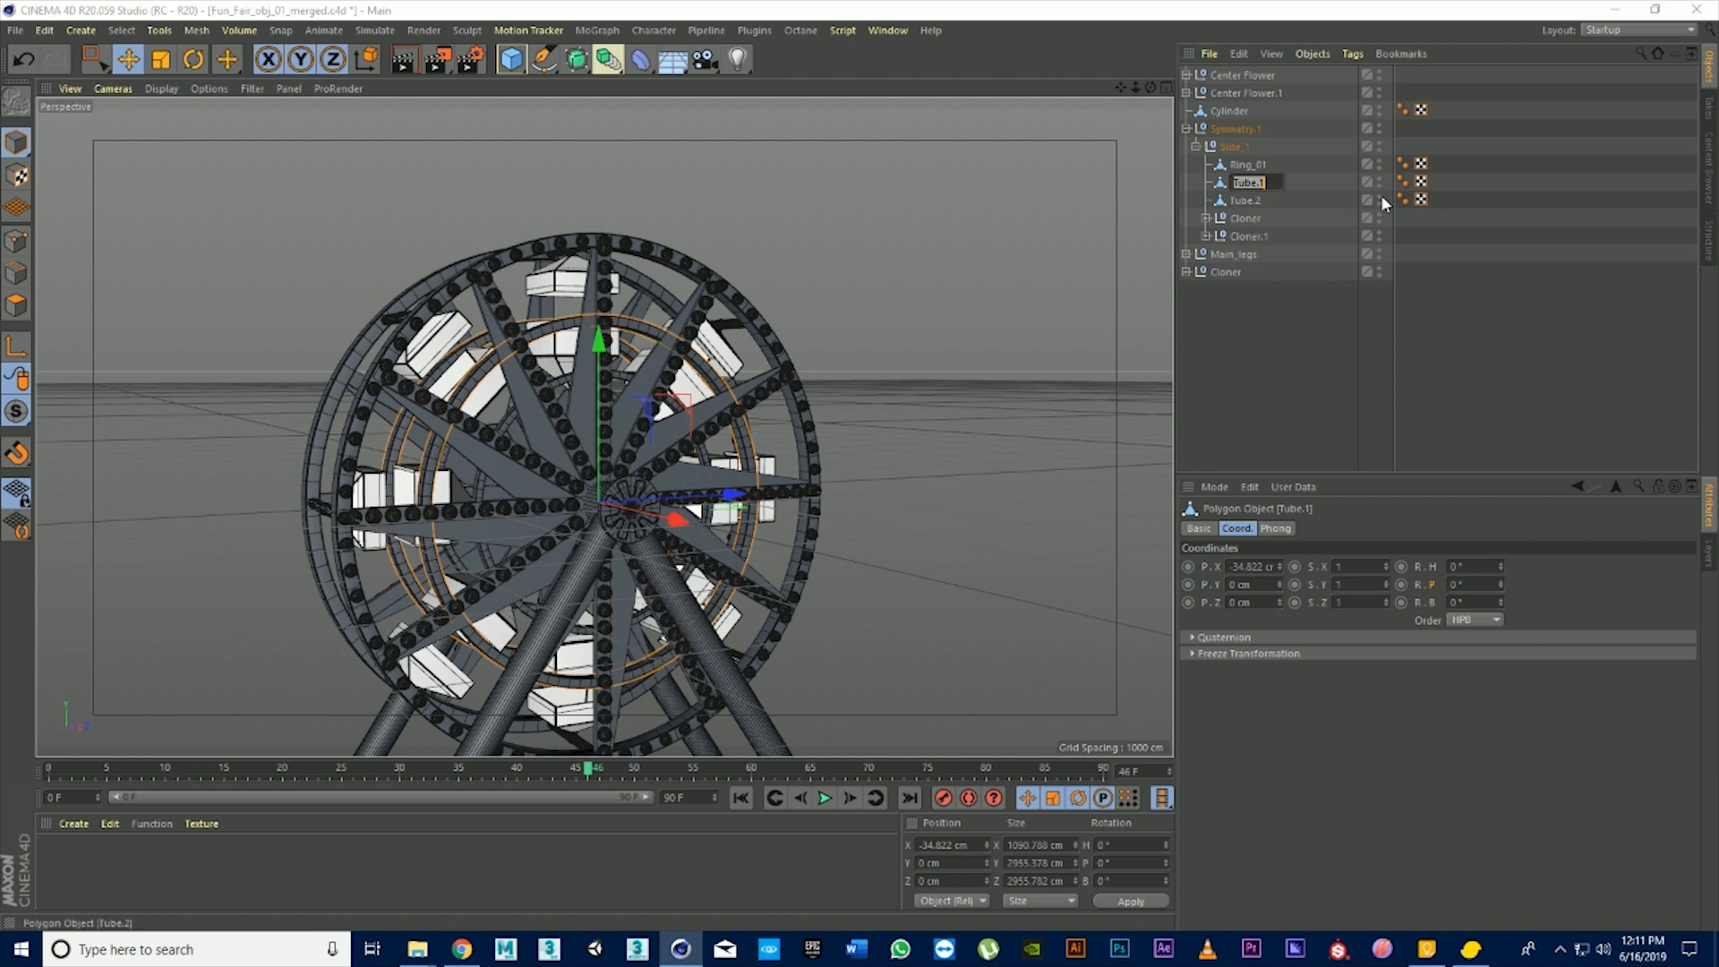
text(Ring_02)
key(Return)
Rename the Tube.2 object as Ring_03
click(1235, 199)
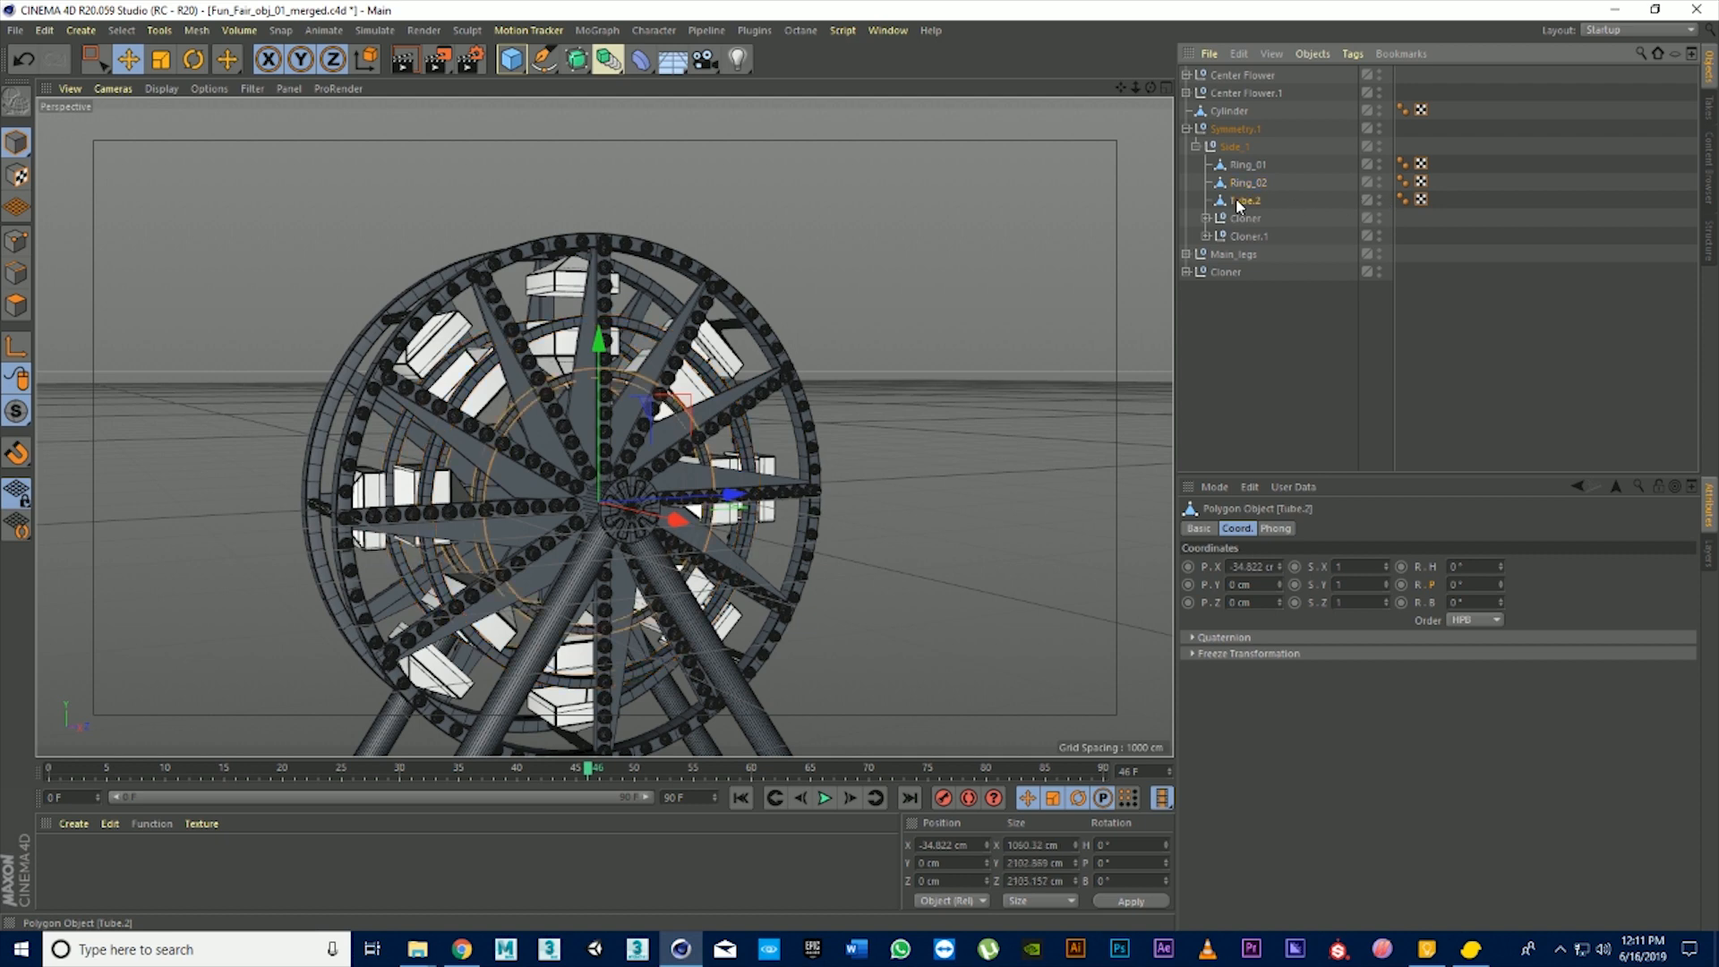
right_click(1236, 199)
double_click(1236, 204)
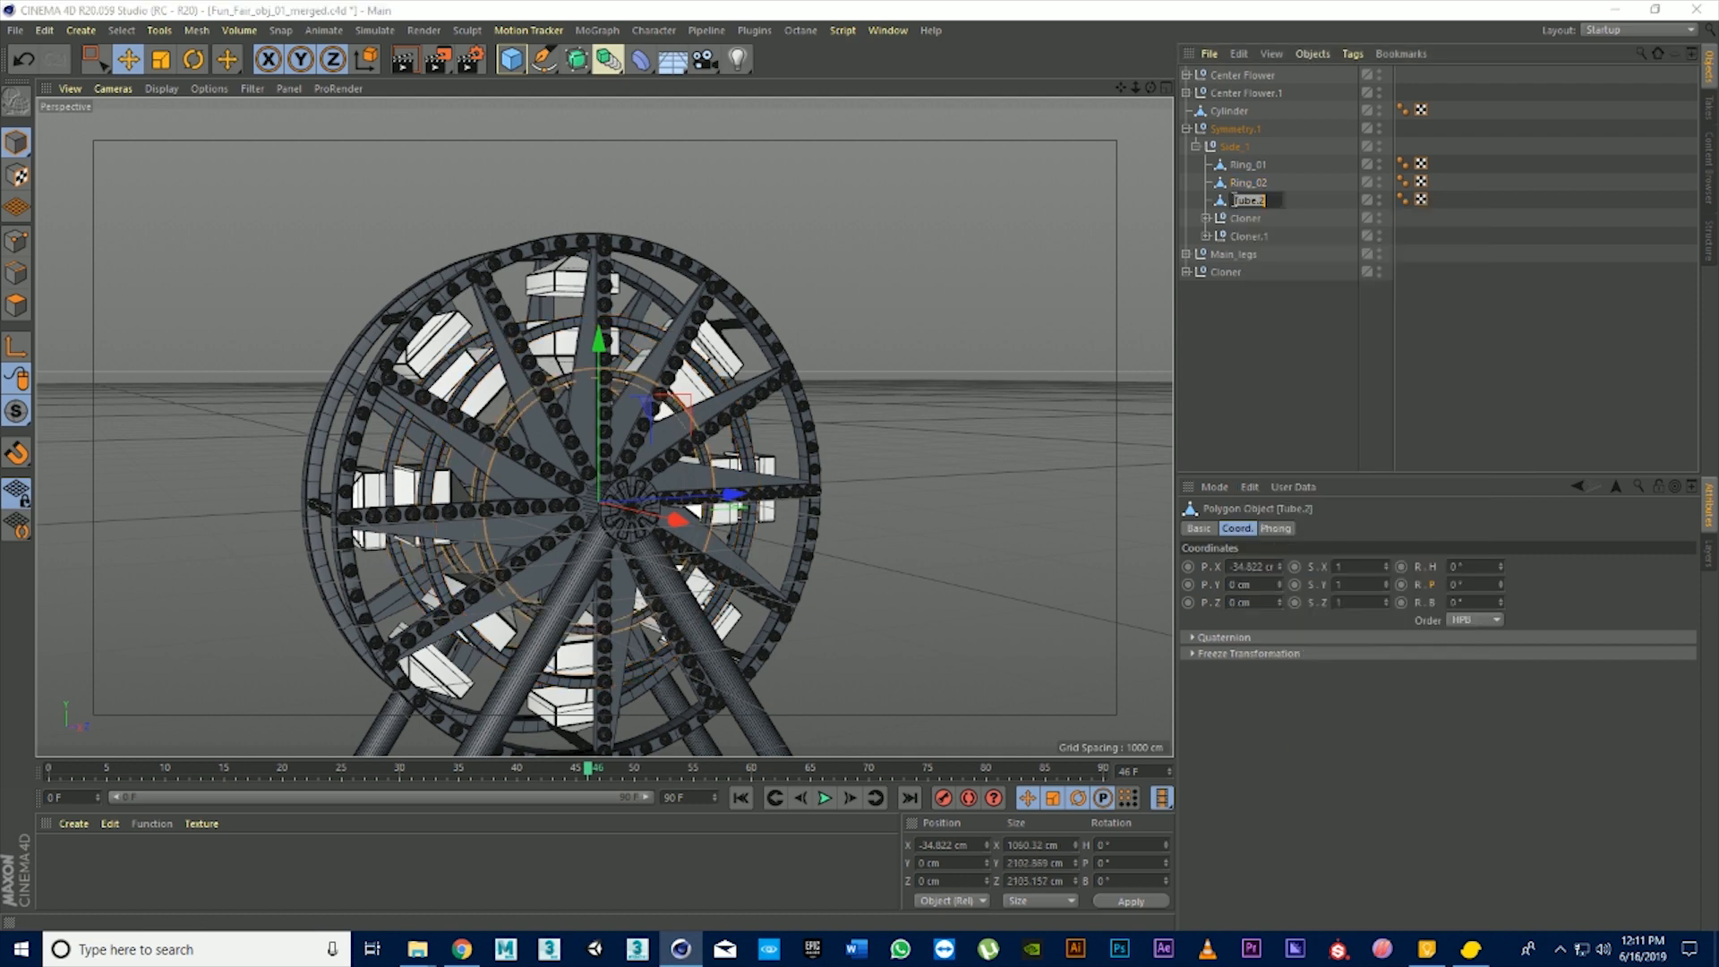
text(Ring_03)
key(Return)
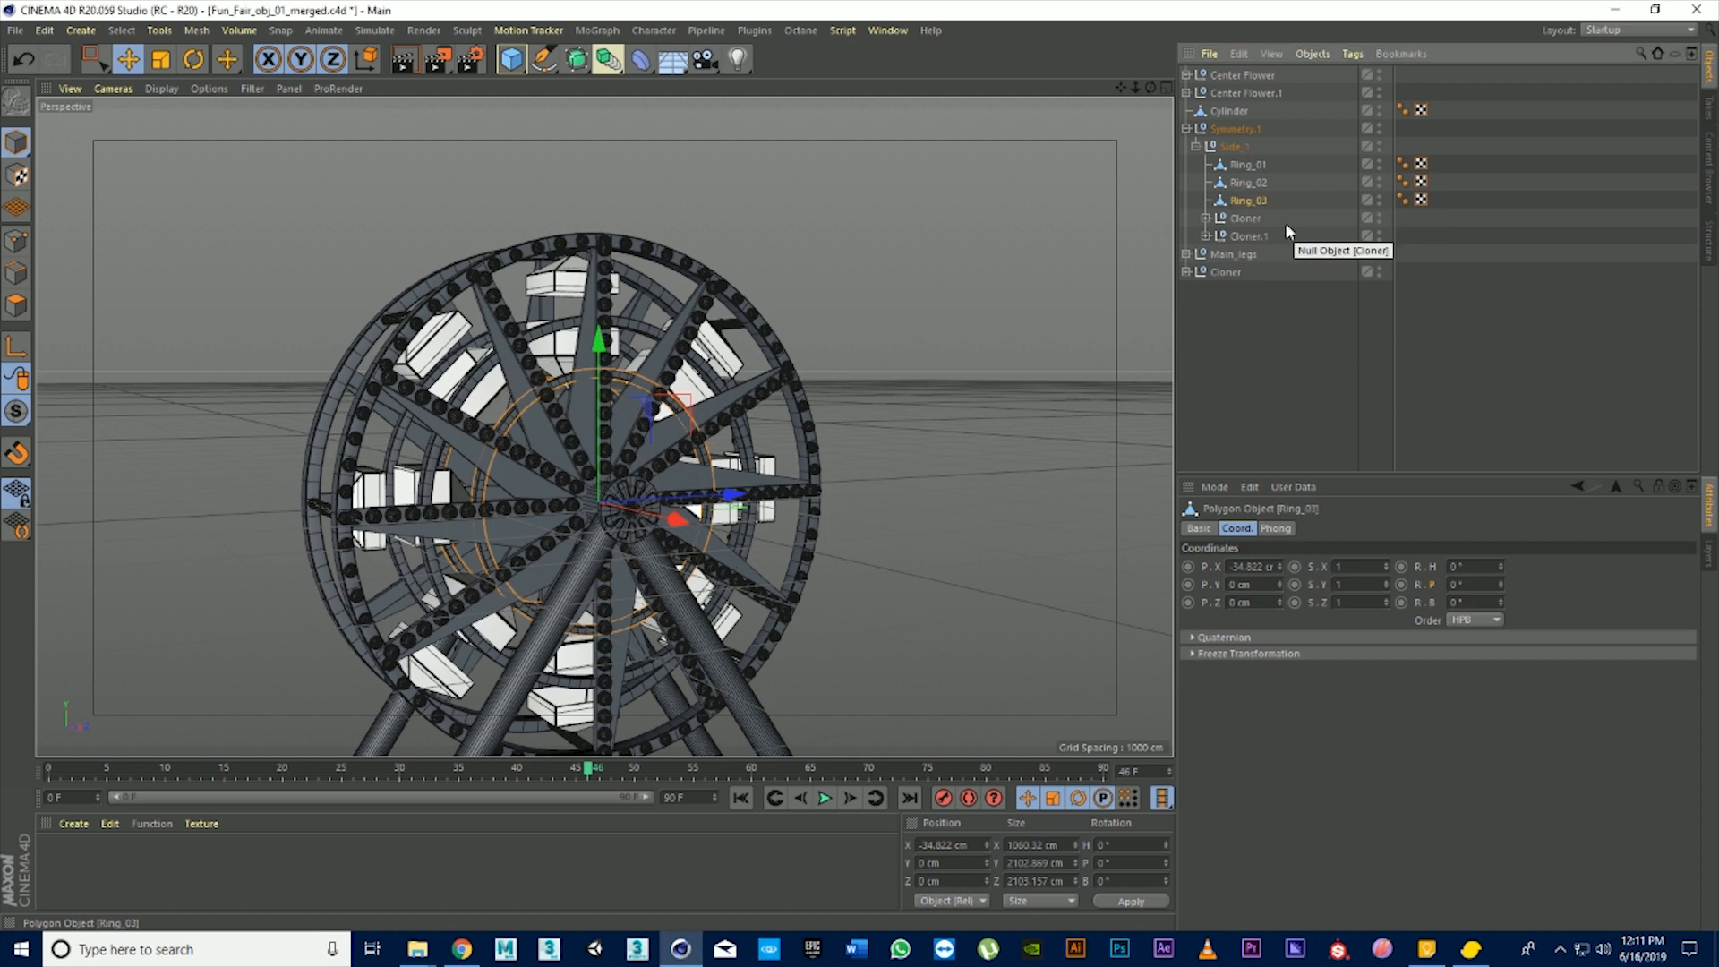
Select the three renamed rings together and individually to examine which part of the wheel each one forms
click(1250, 169)
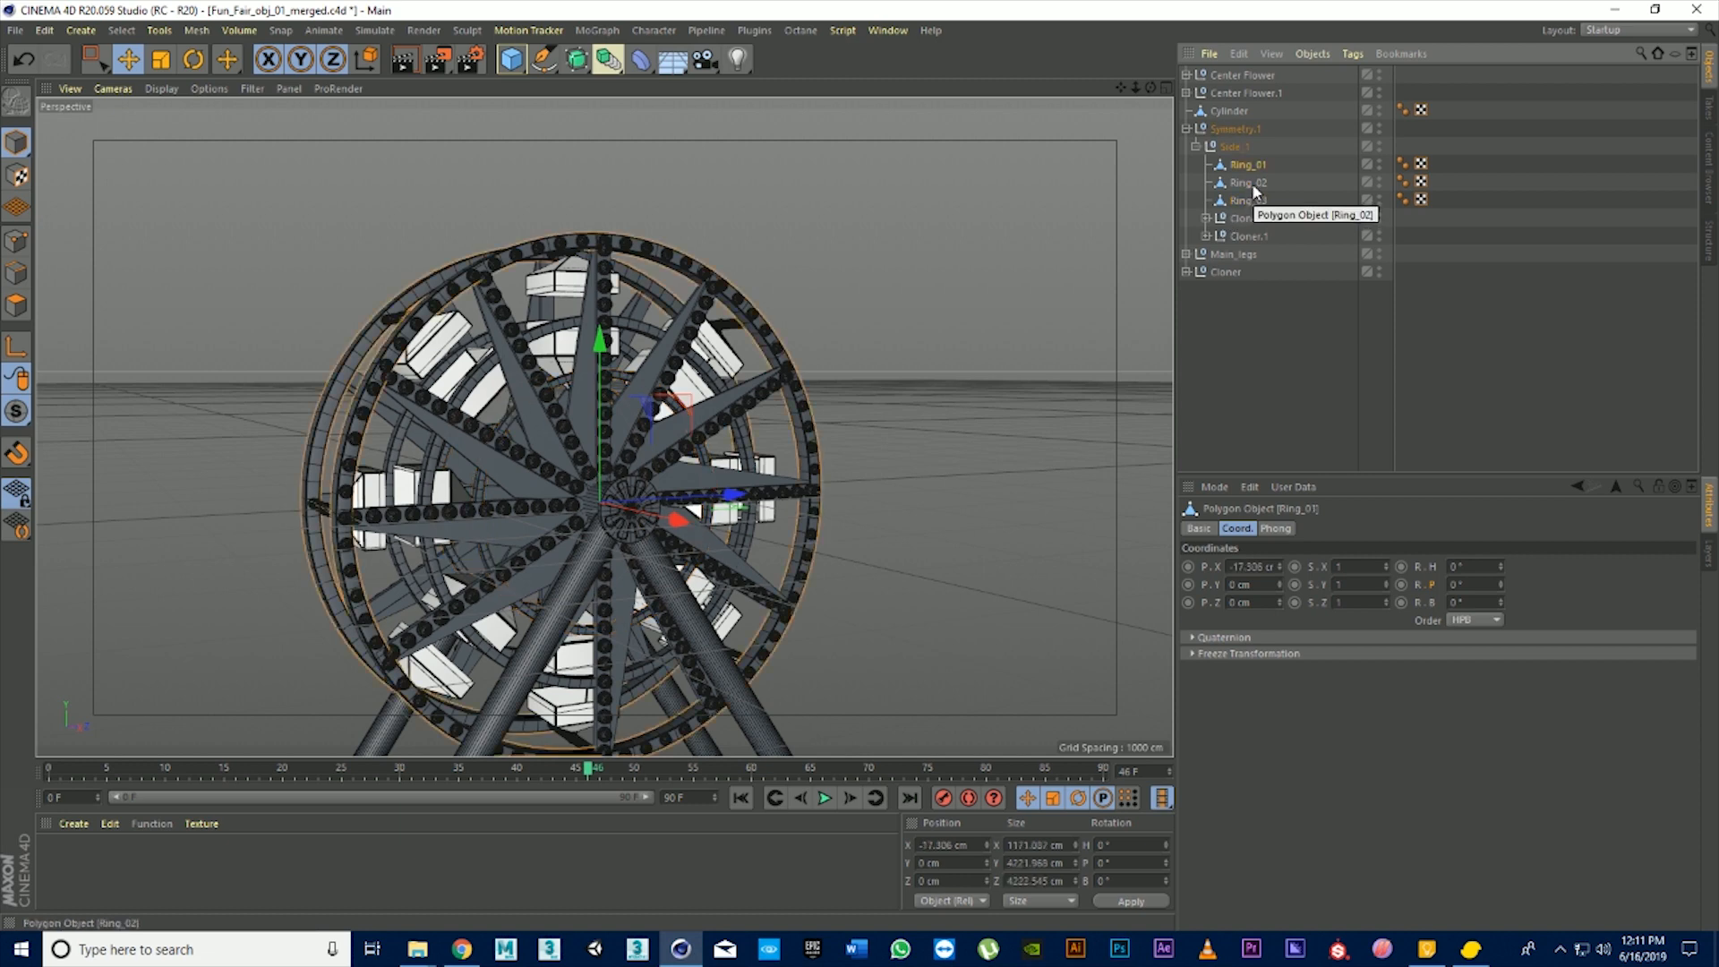
ctrl+click(1252, 183)
ctrl+click(1250, 200)
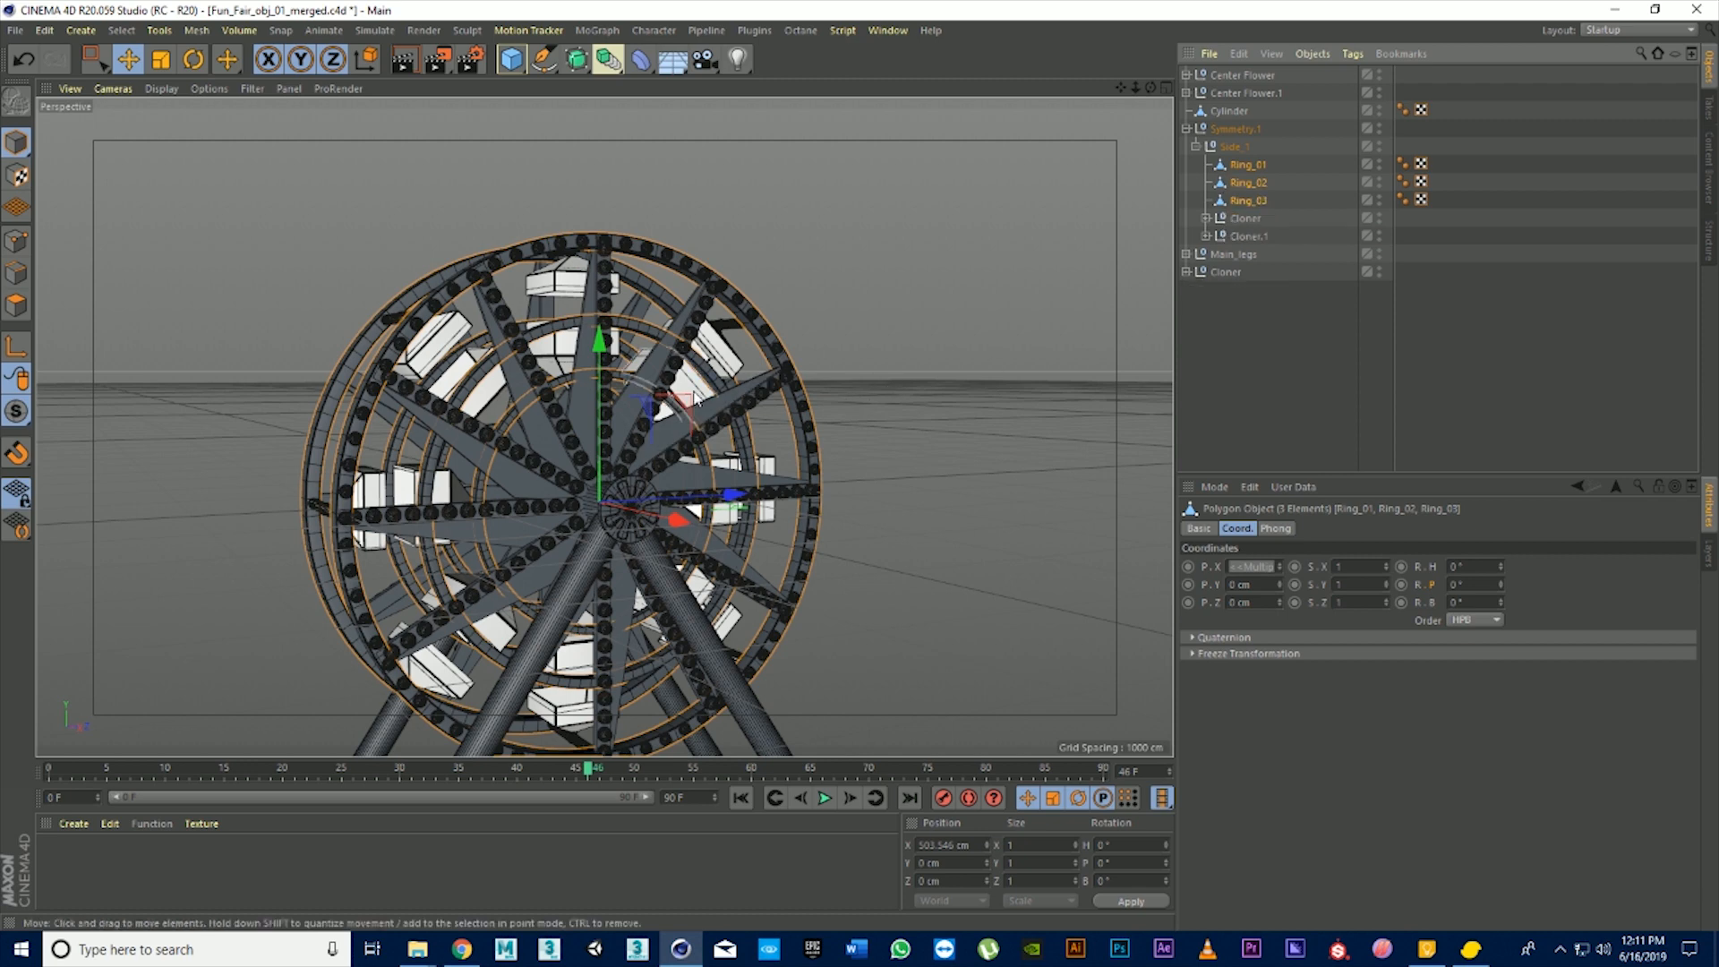
click(1260, 205)
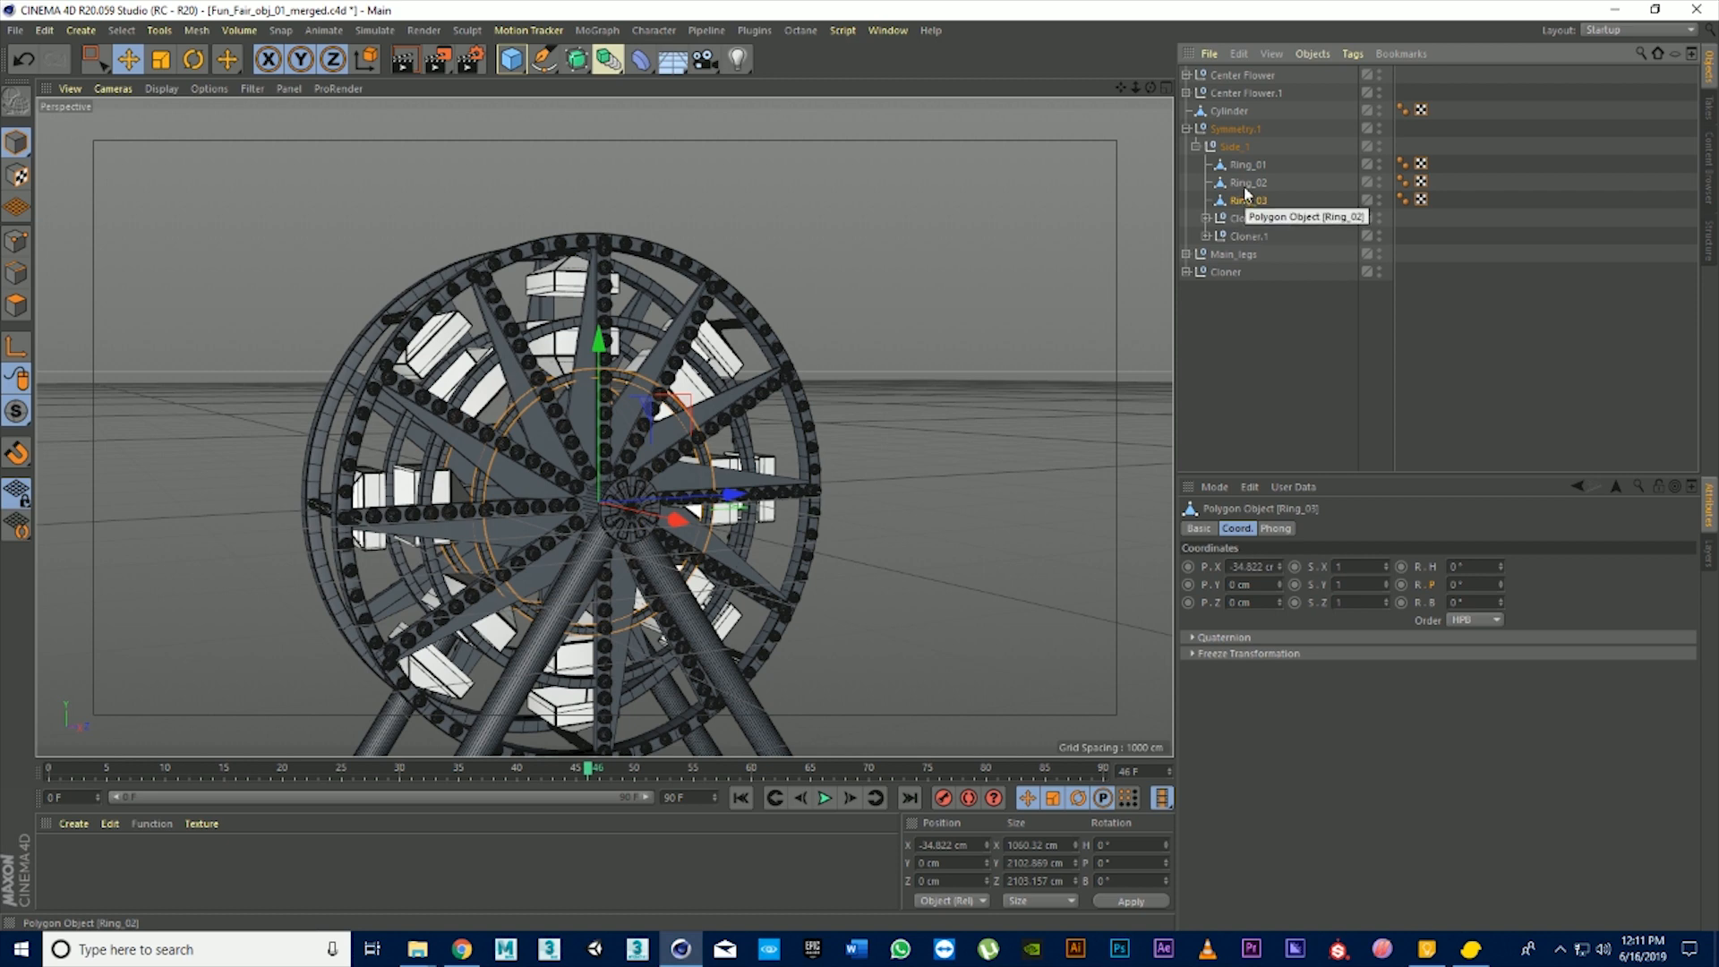
click(1243, 183)
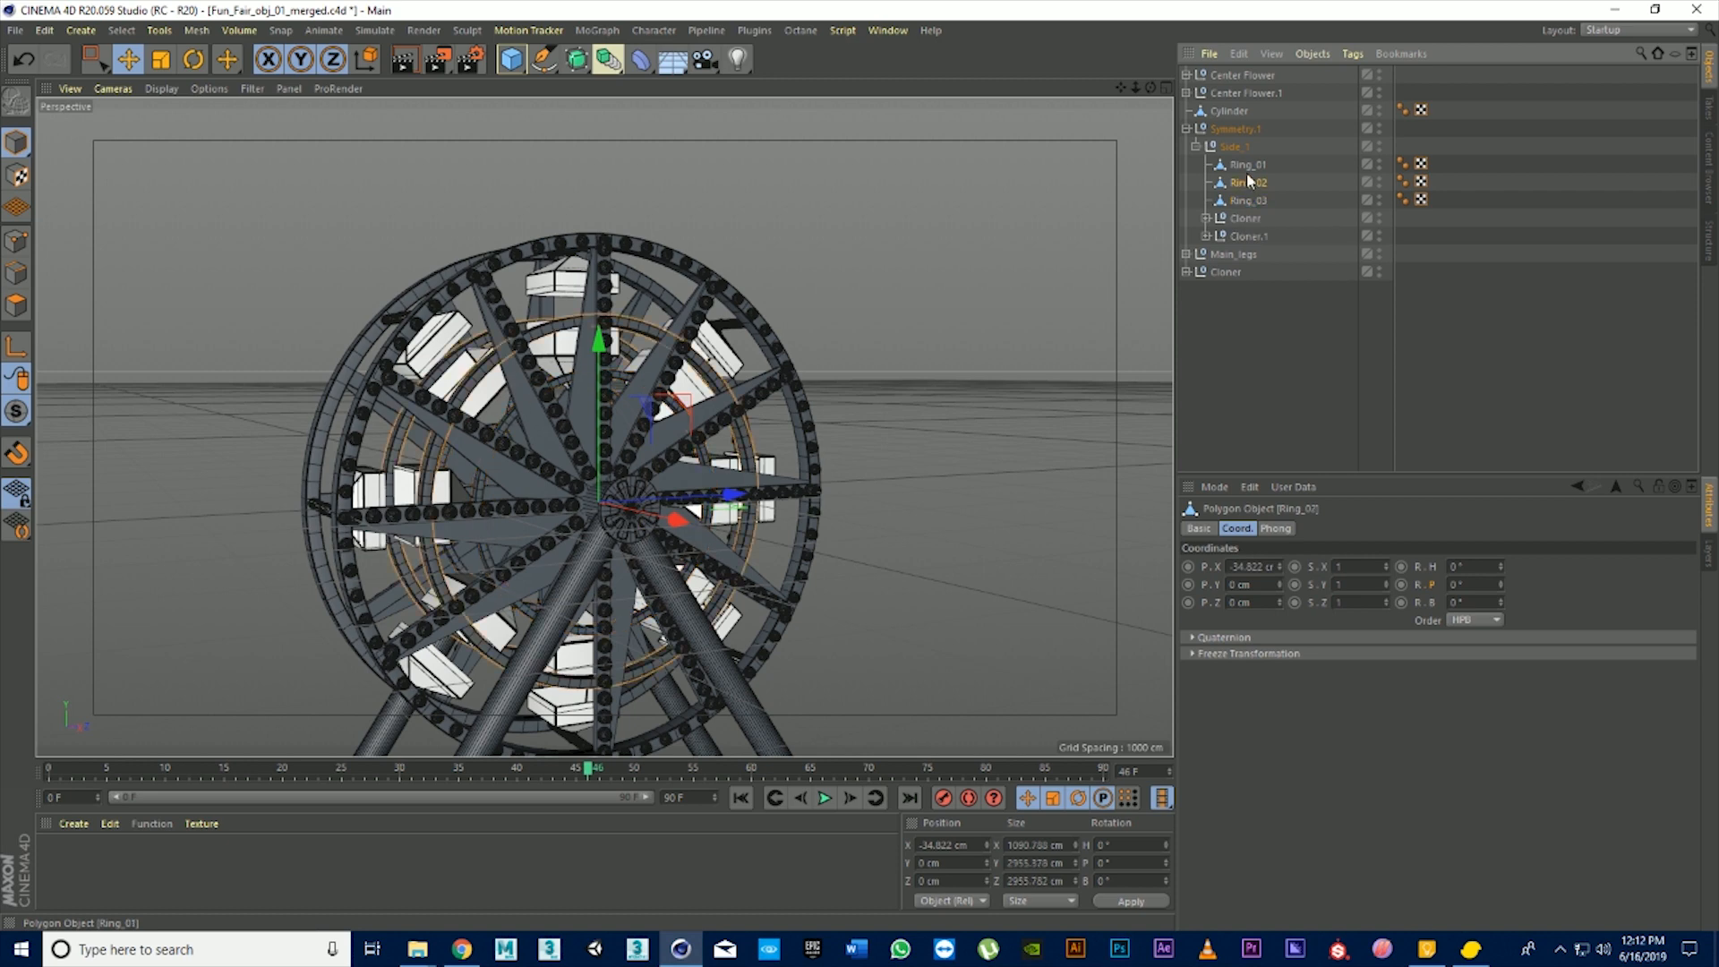
click(1246, 165)
drag(1150, 87, 1124, 9)
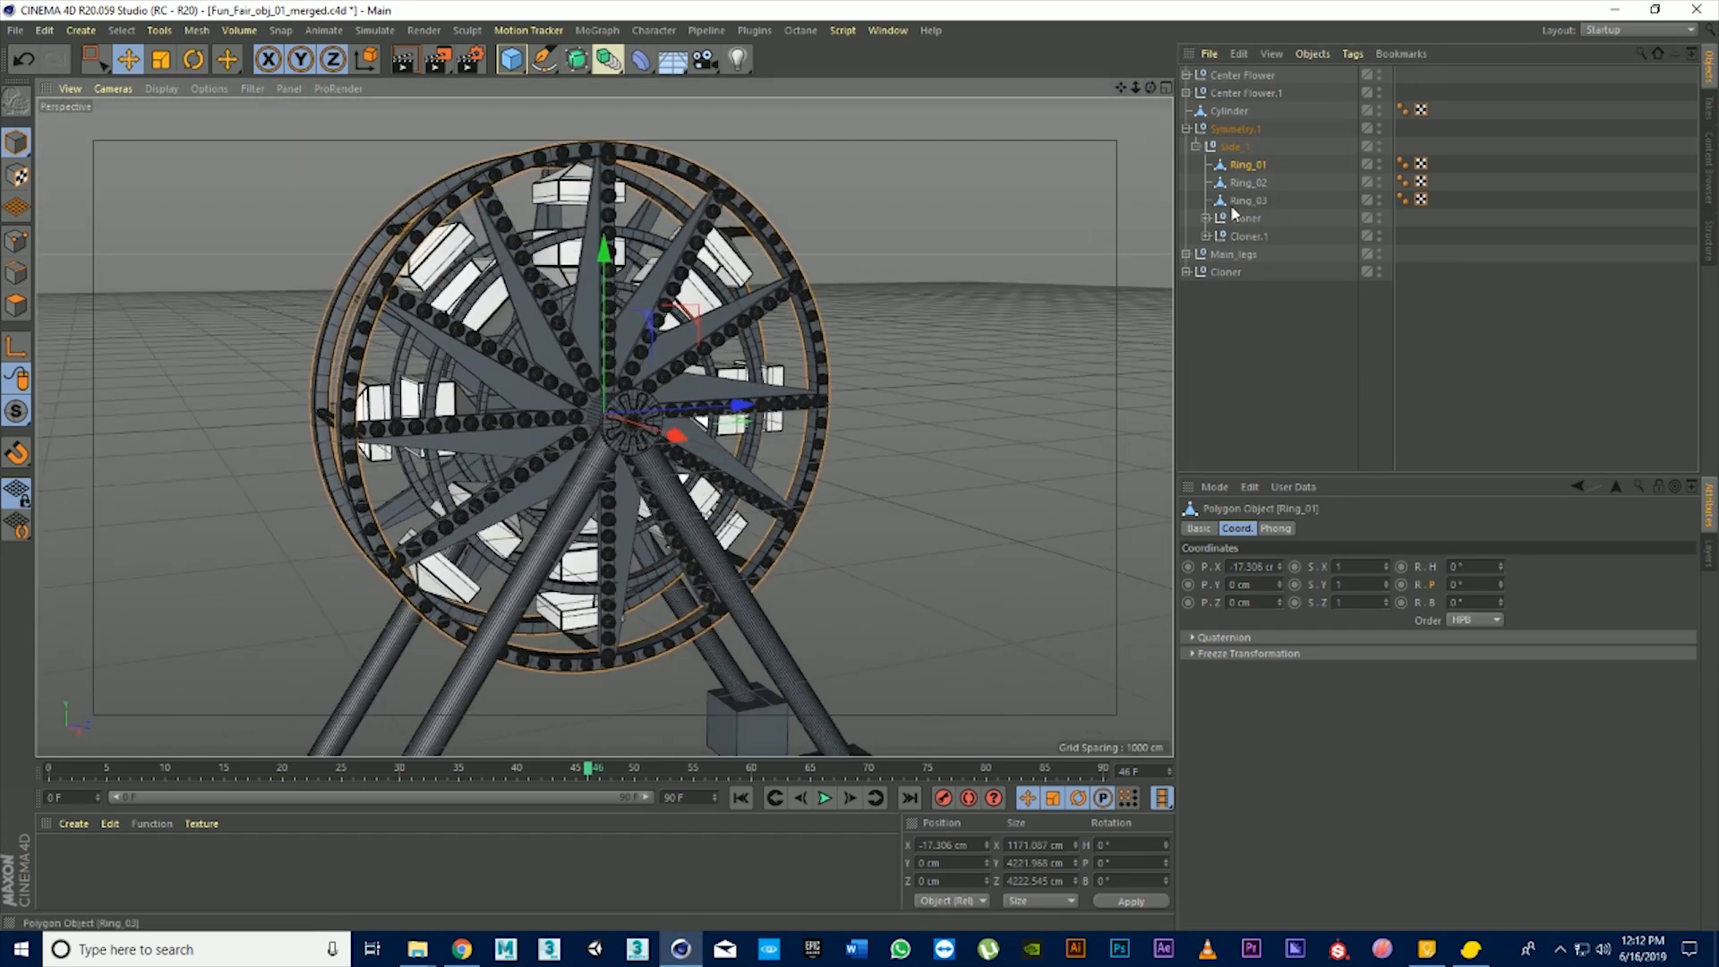
scroll(583, 309, up, 2)
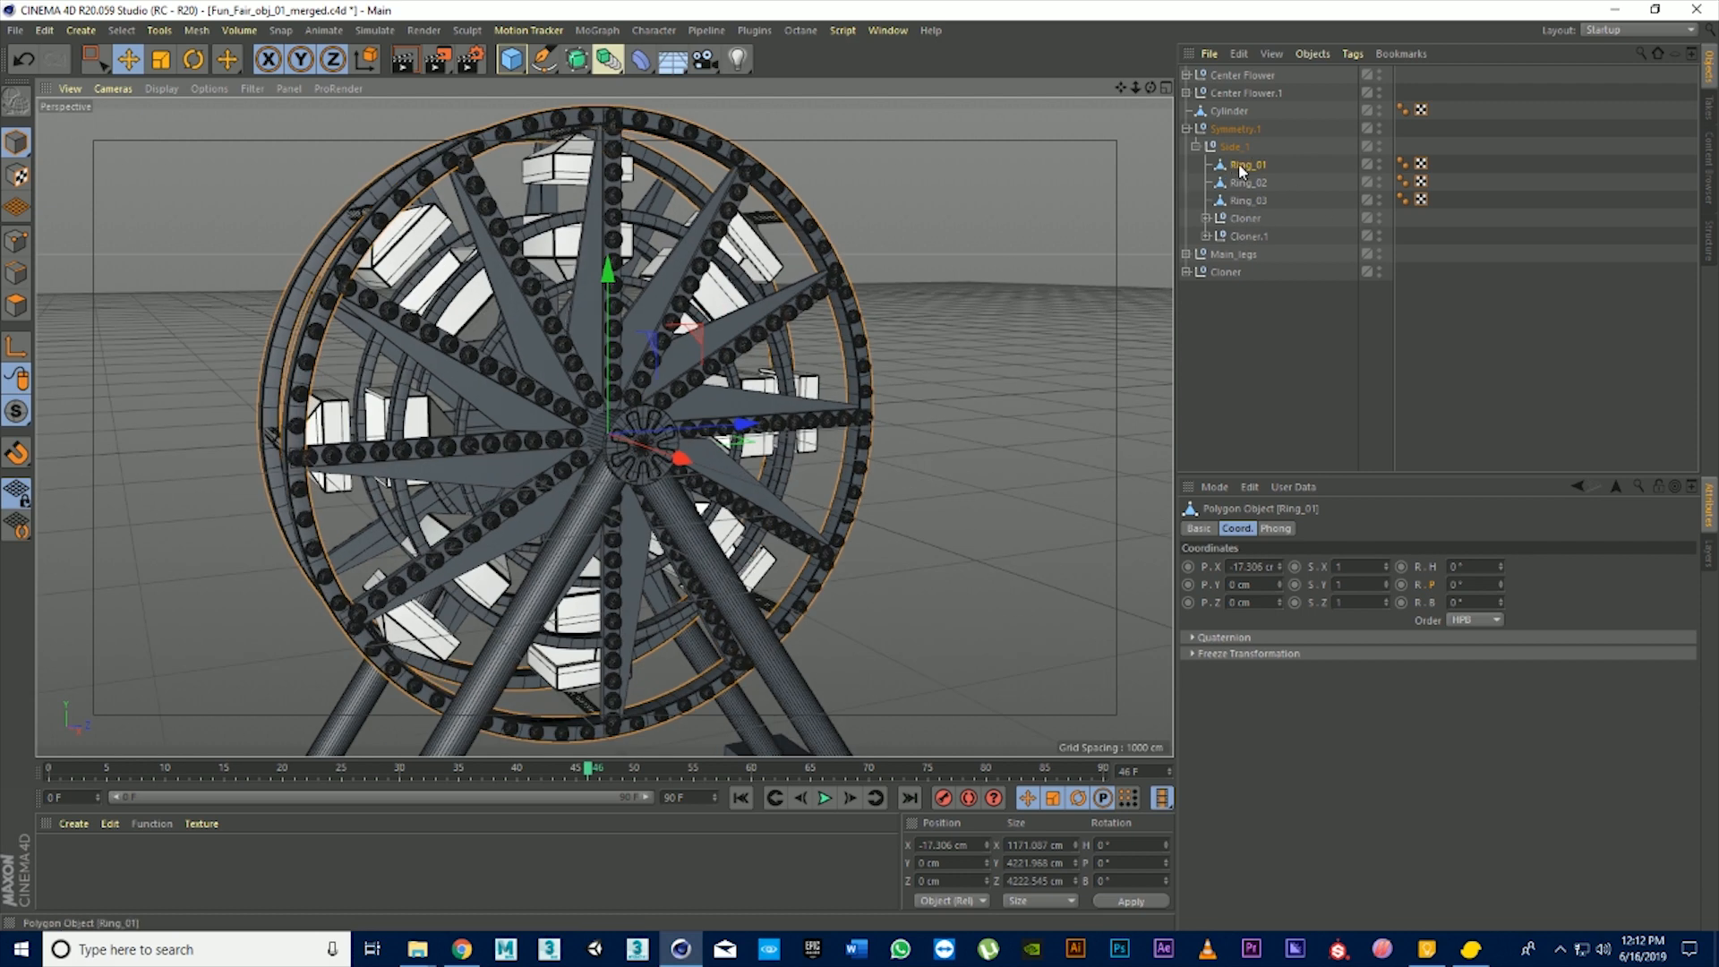
Expand the wheel's Cloner null and its Wing 0 object, and select the first Light null to inspect its contents
click(1243, 218)
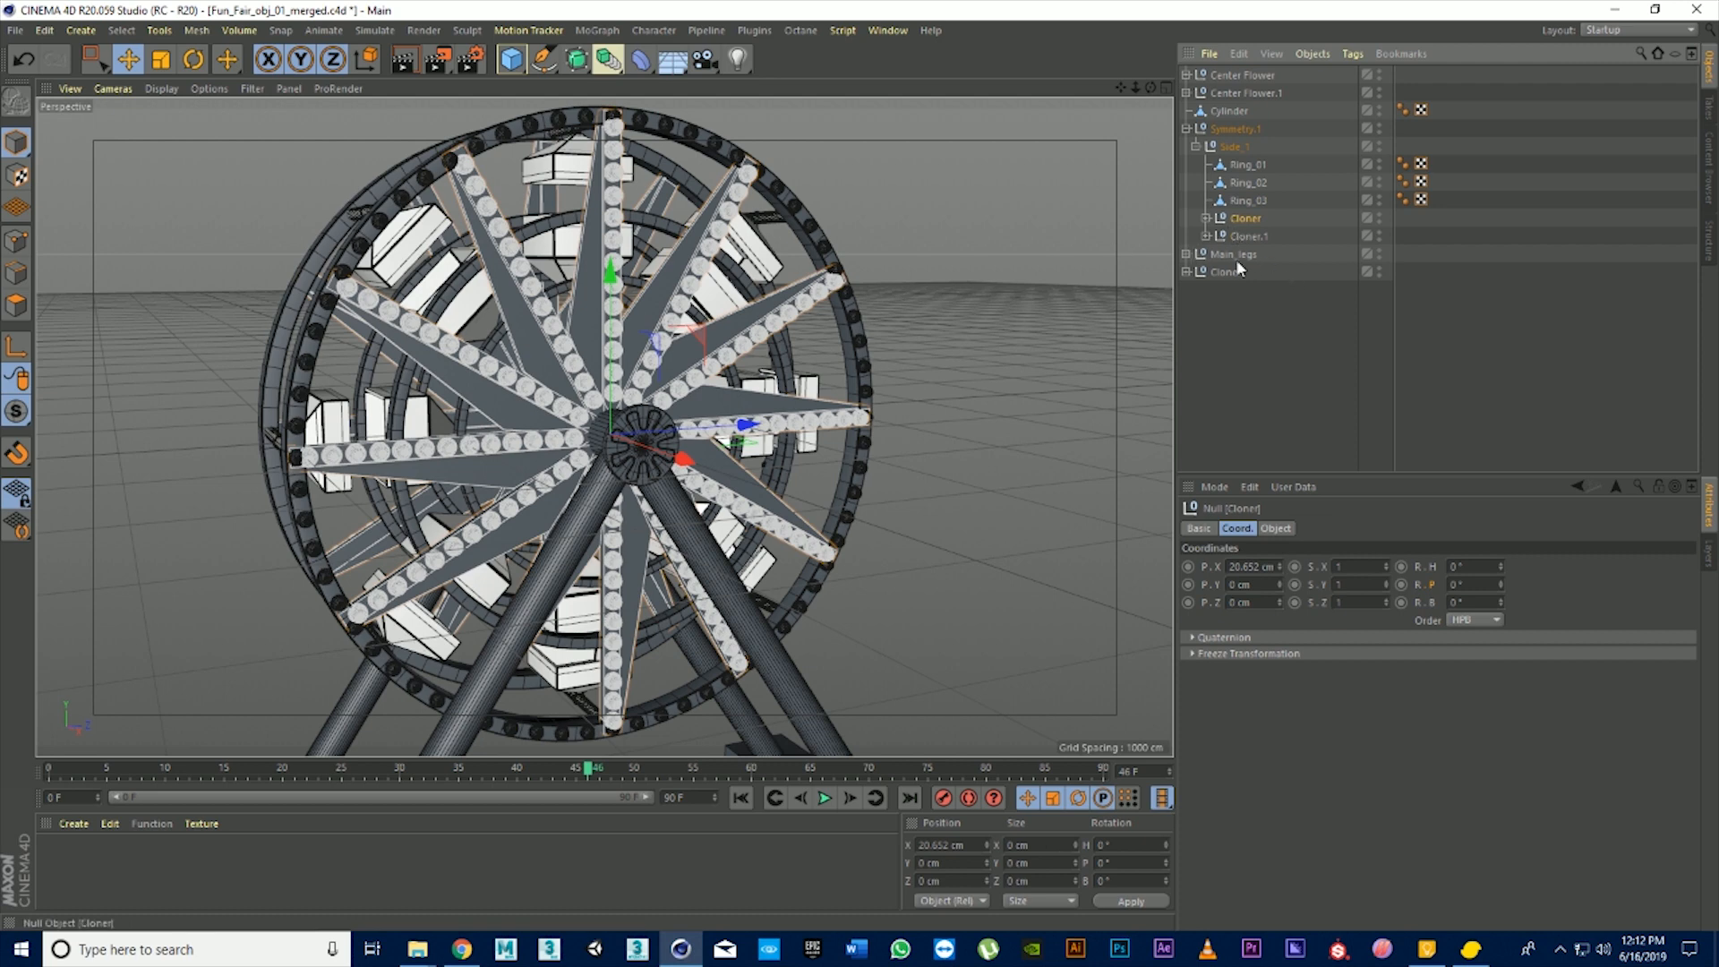
click(1204, 219)
click(1245, 236)
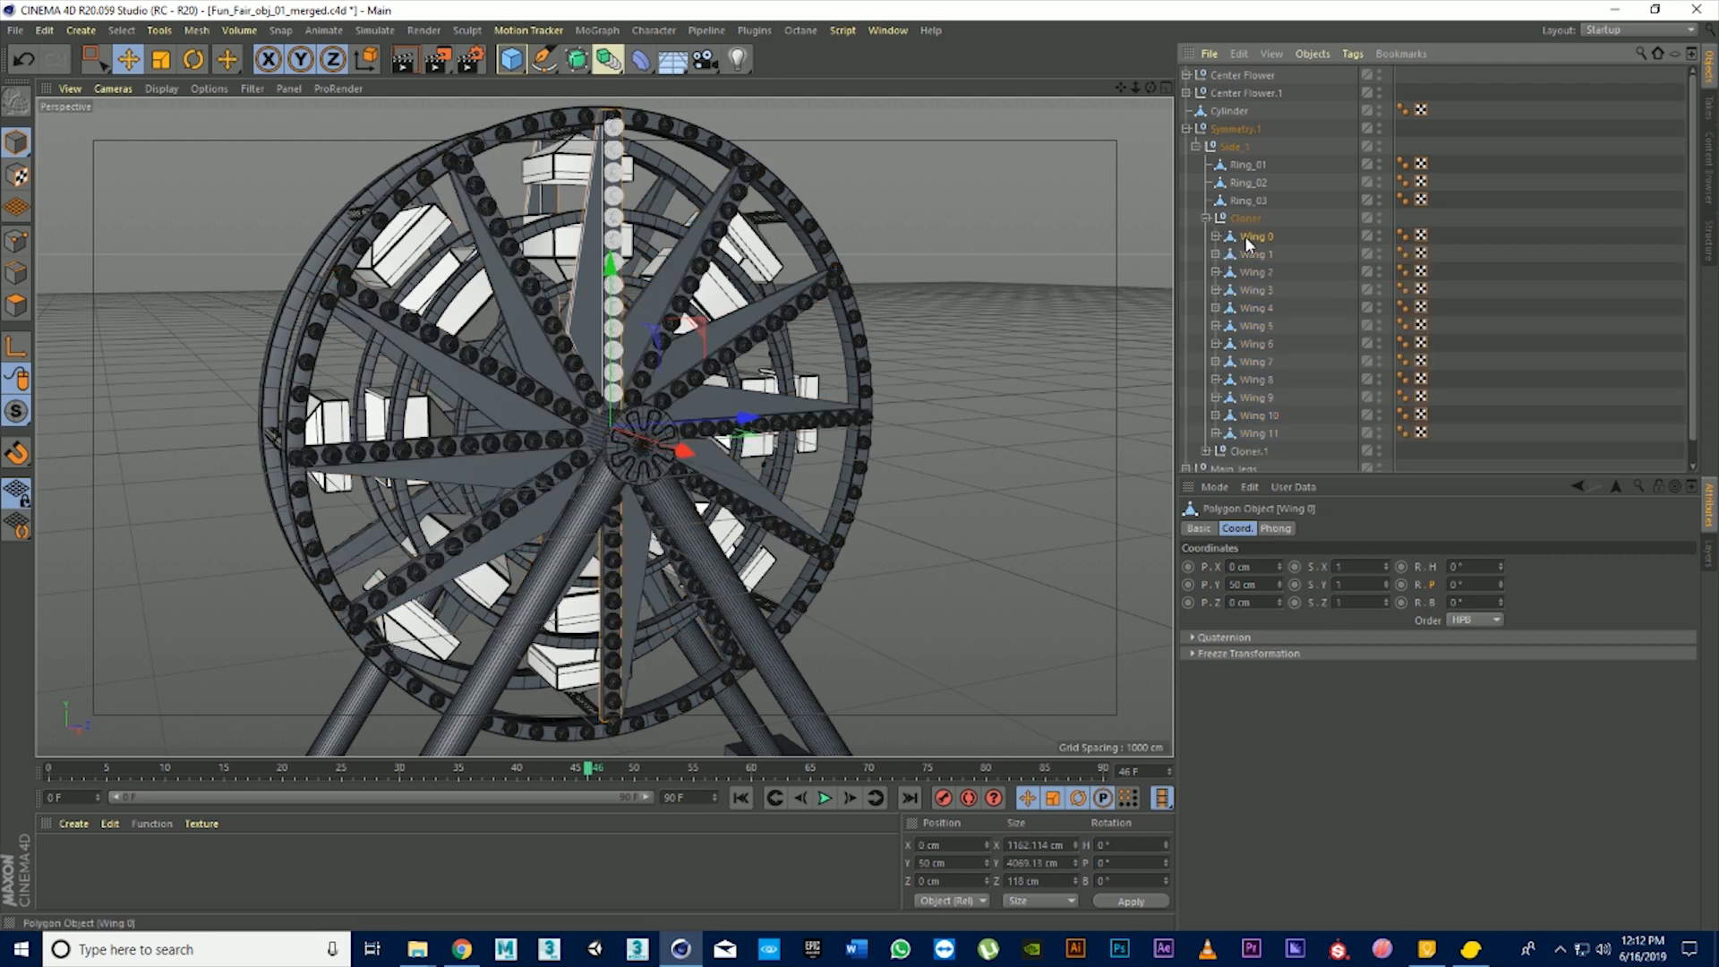
click(1215, 236)
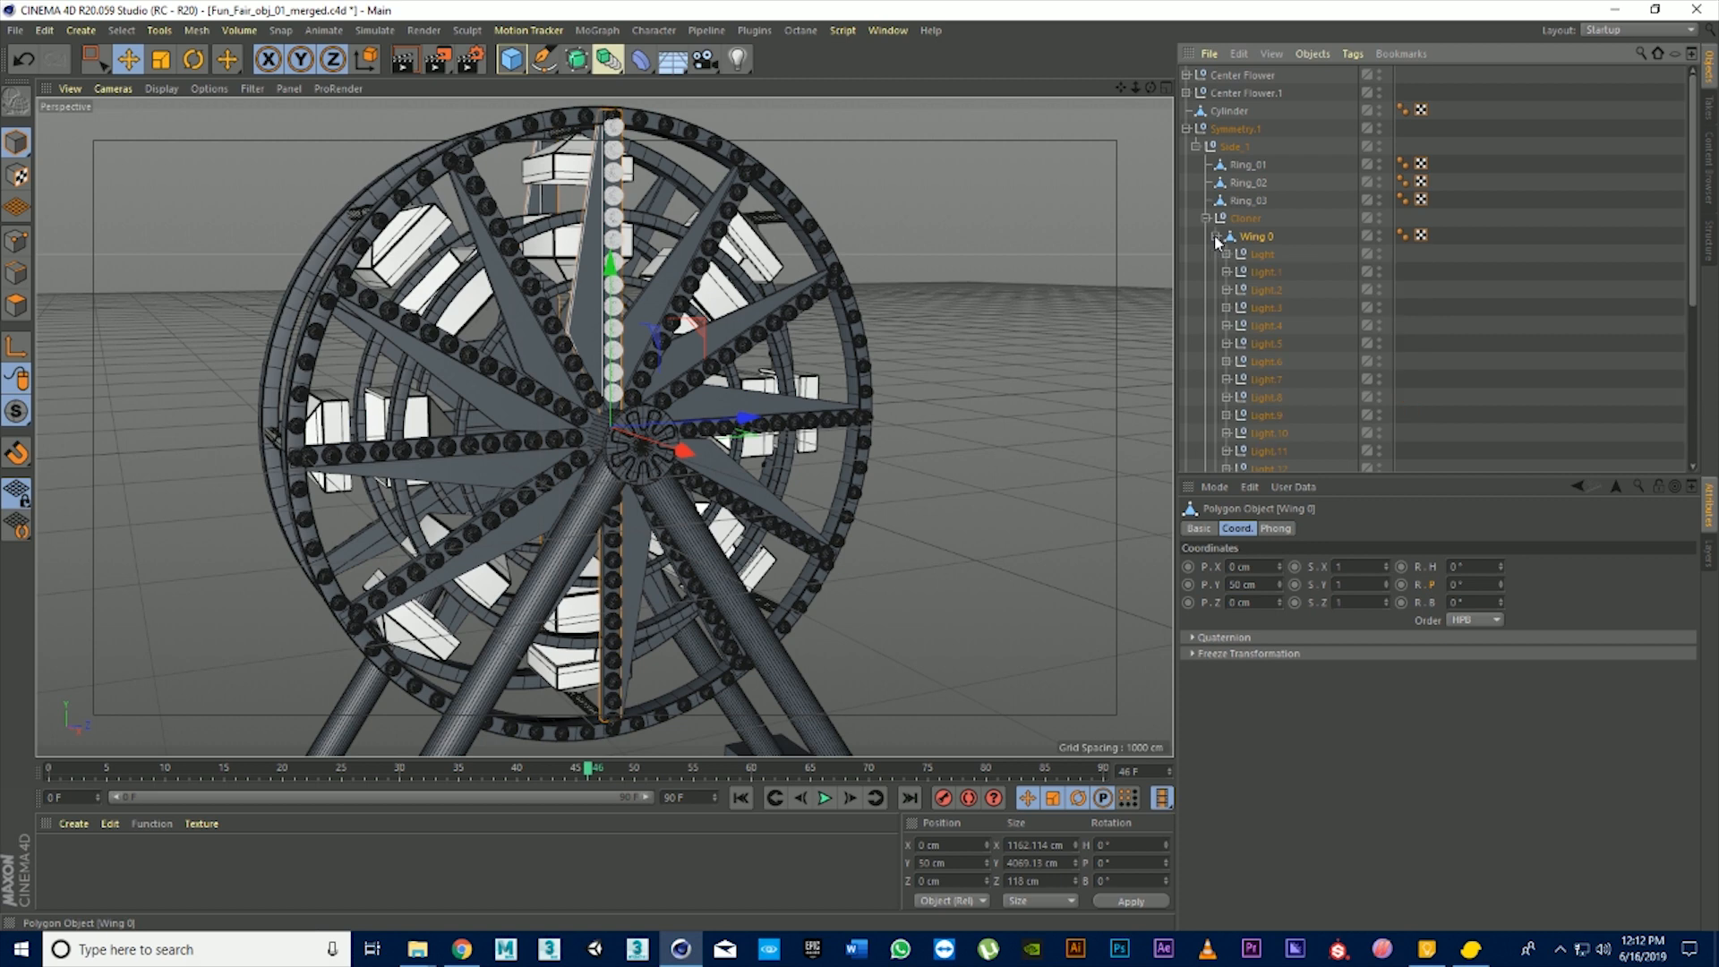
click(1259, 256)
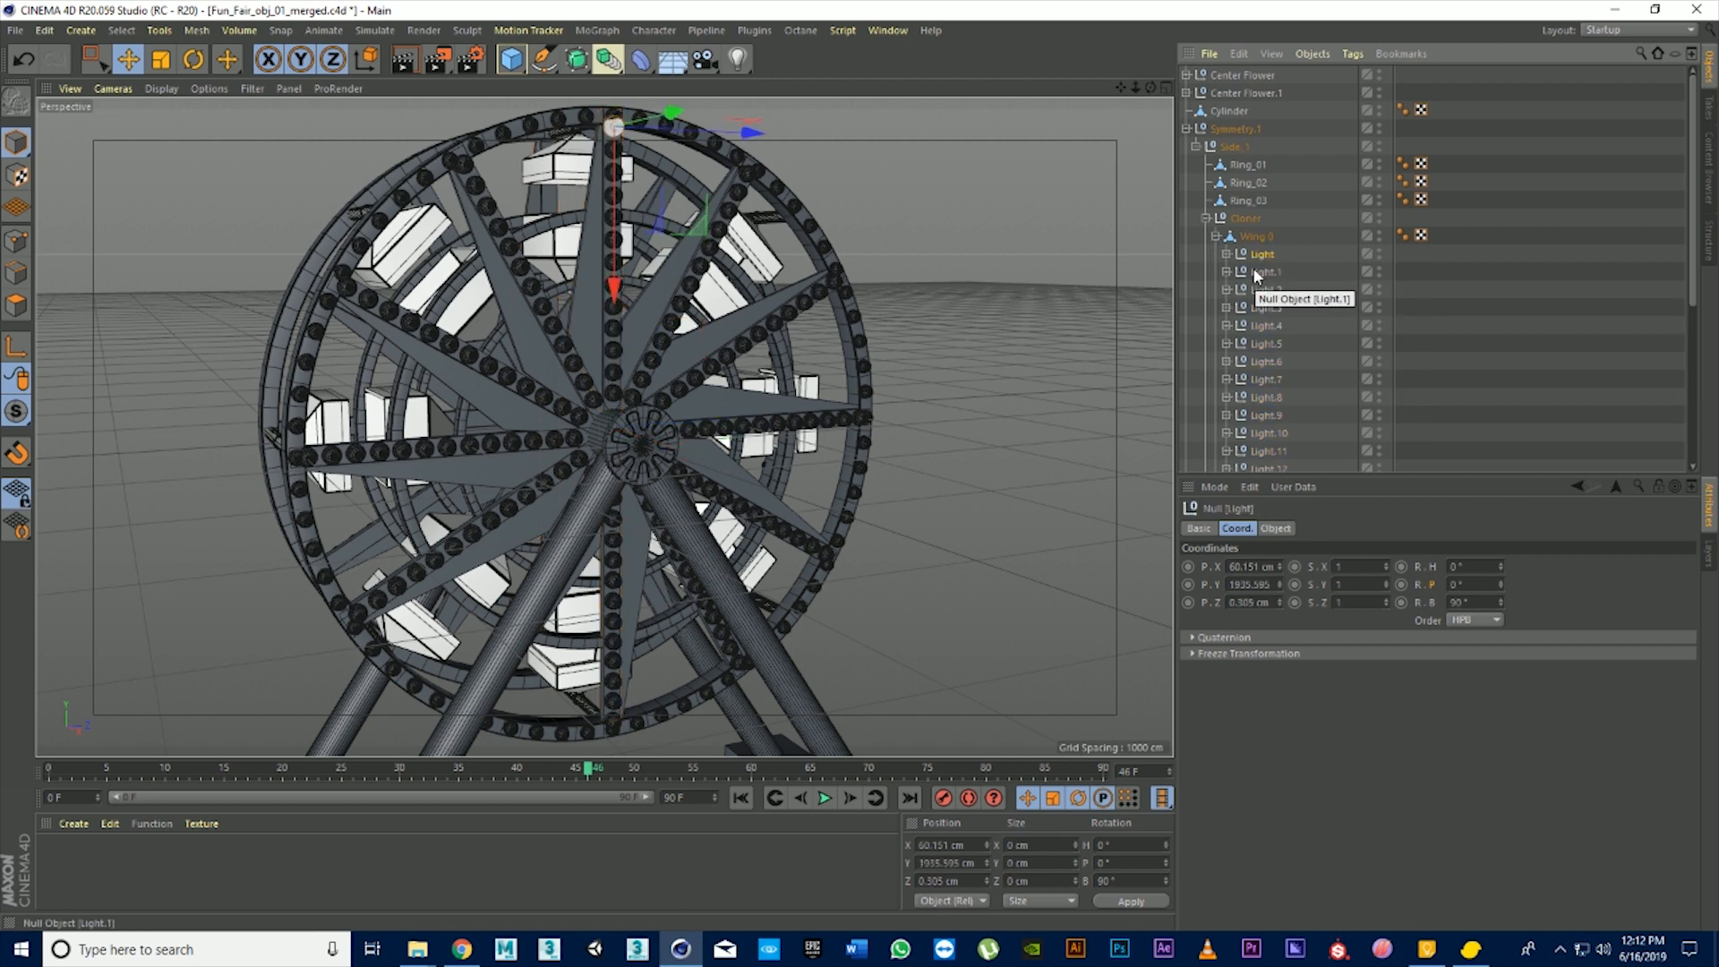
Collapse Wing 0, highlight Wing 1 to Wing 6 one by one on the wheel, and delete Wing 6
click(1216, 237)
click(1250, 255)
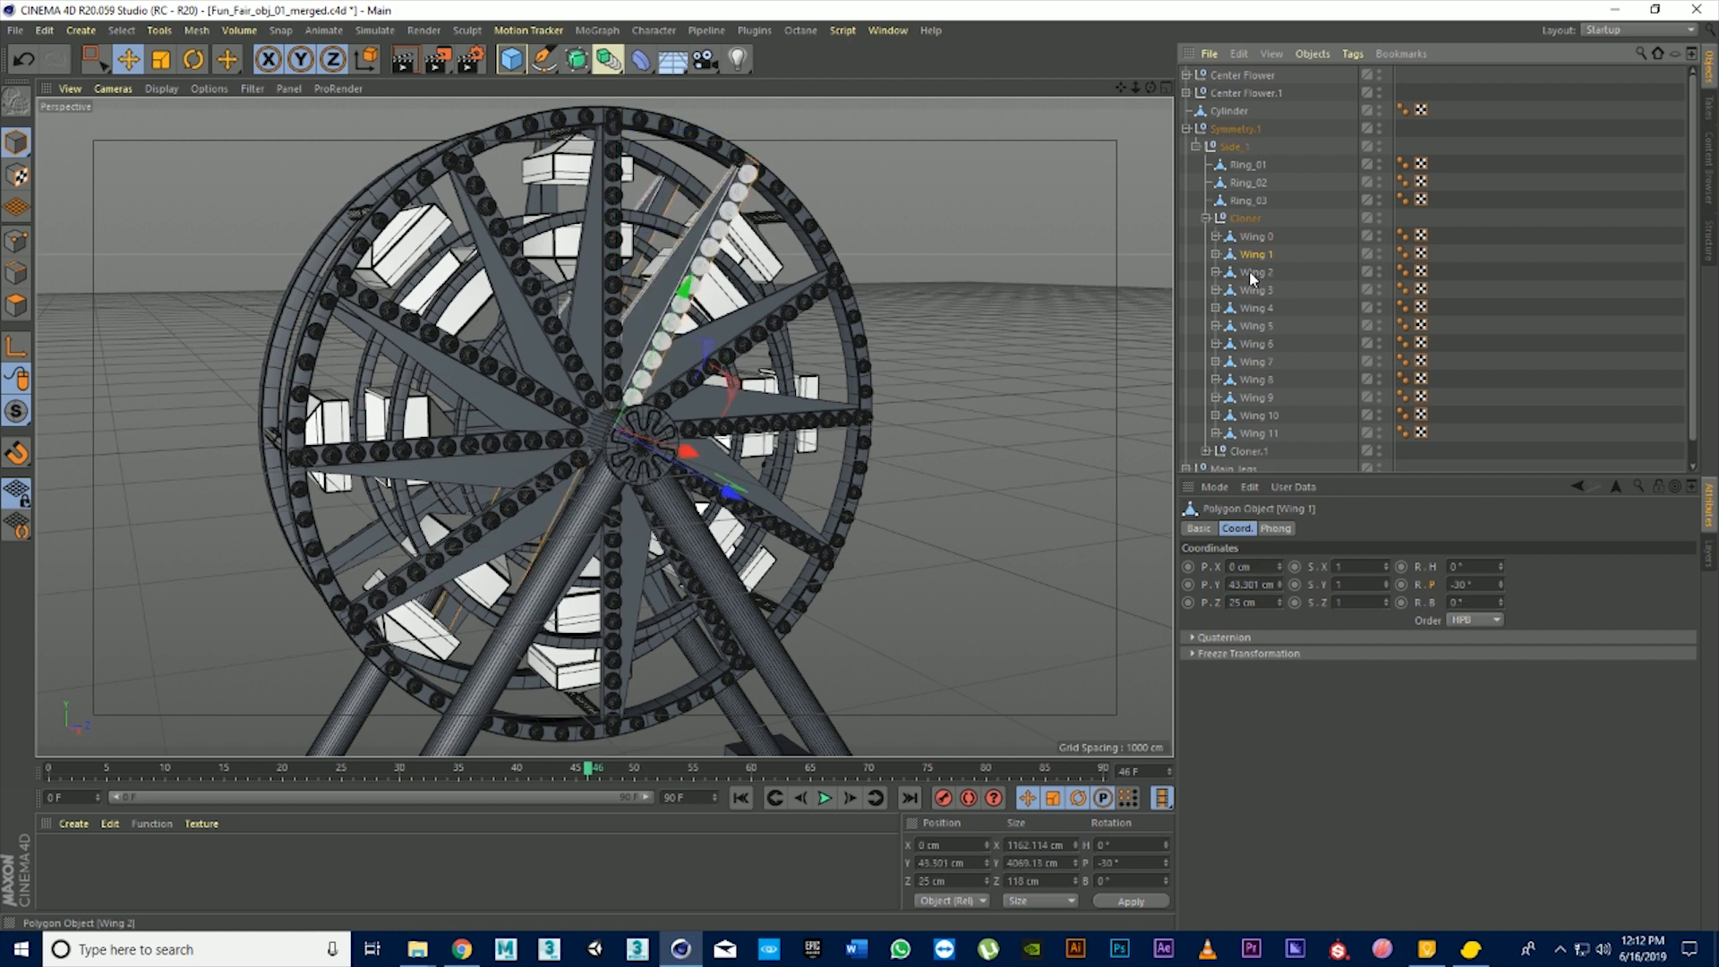
click(1253, 273)
click(1254, 291)
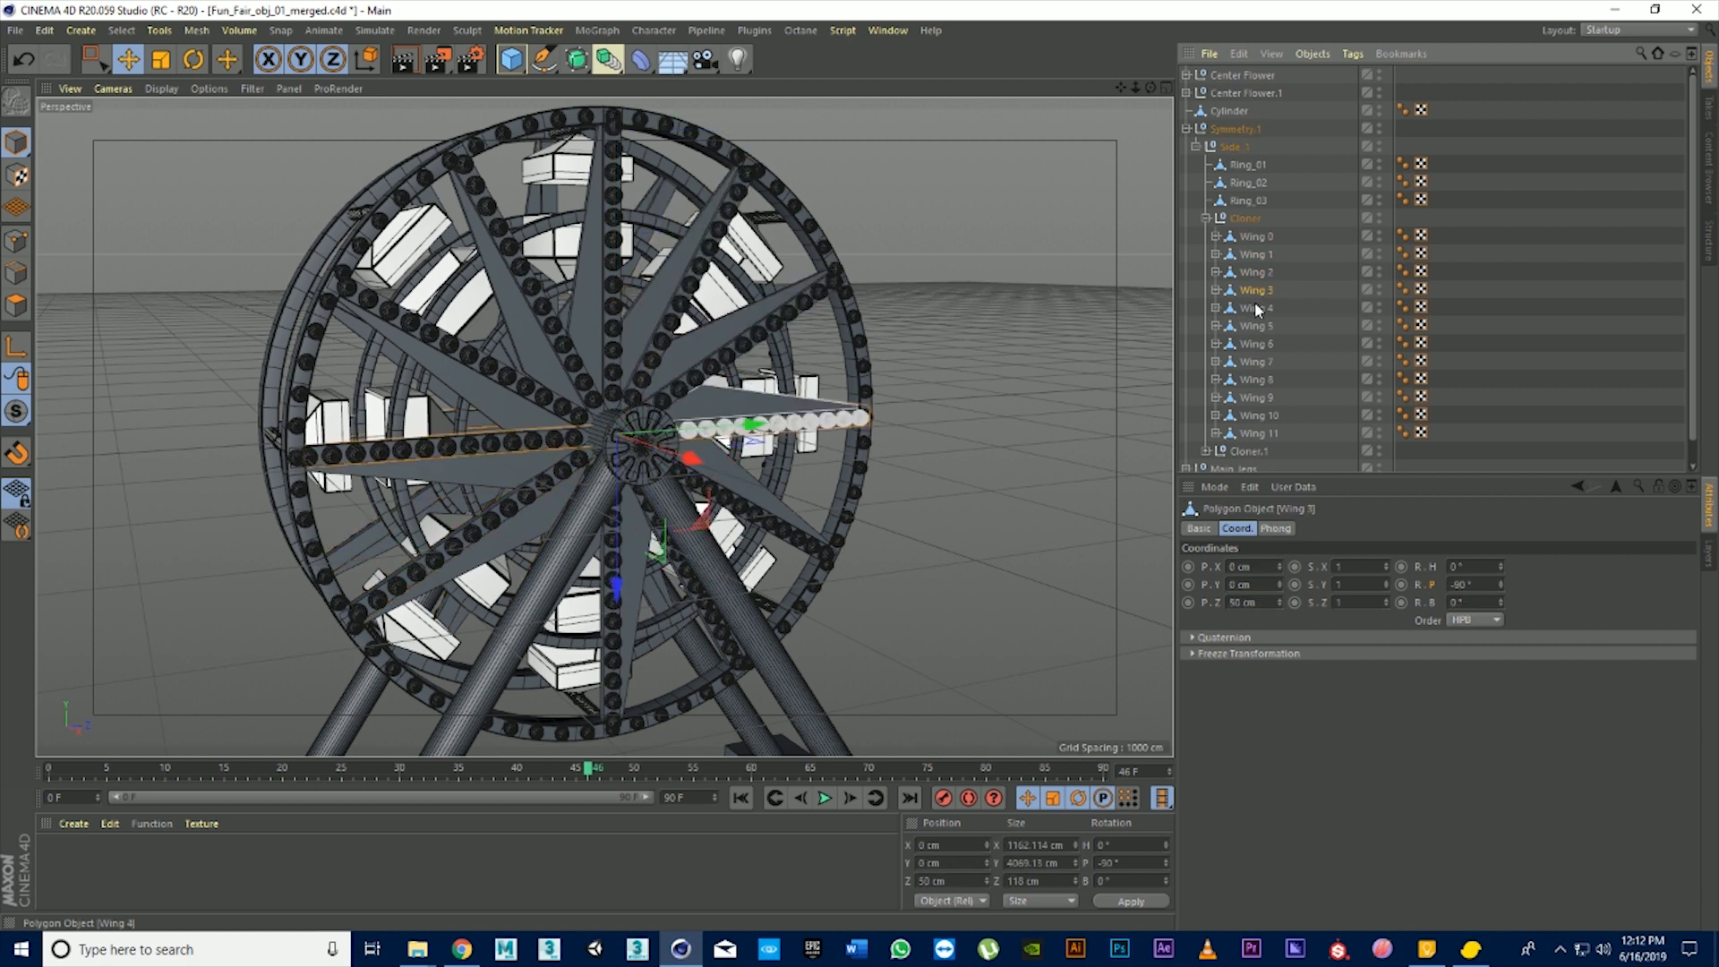
click(1257, 308)
click(1258, 326)
click(1262, 346)
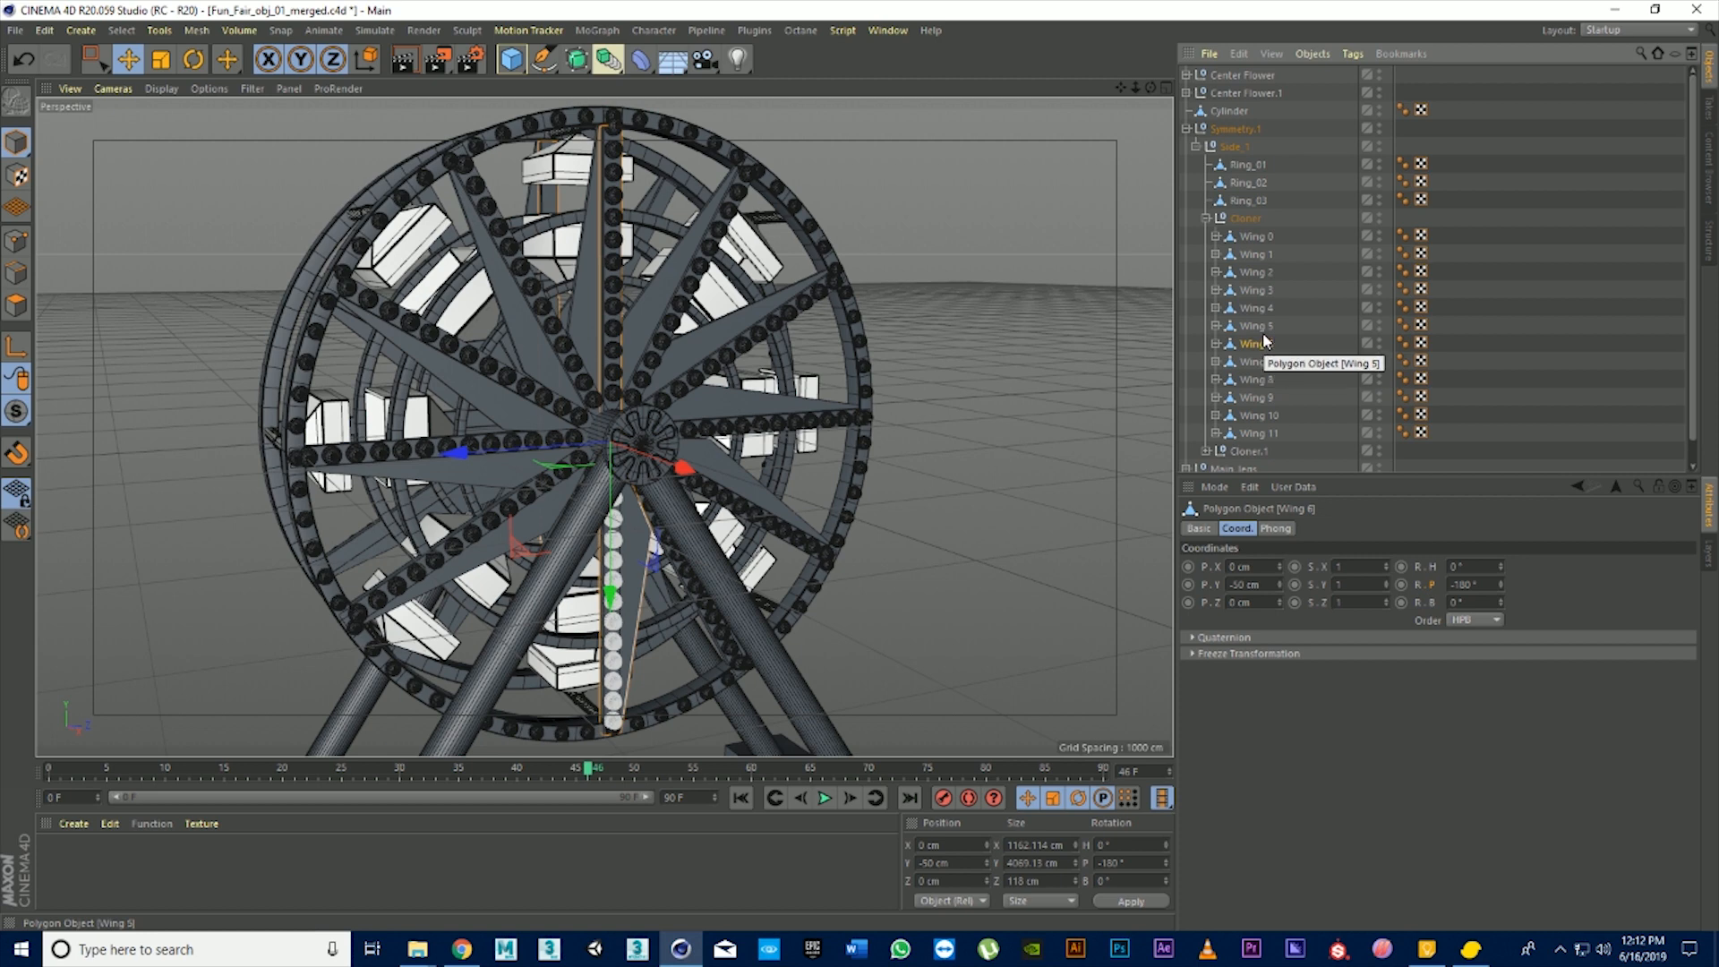
key(Delete)
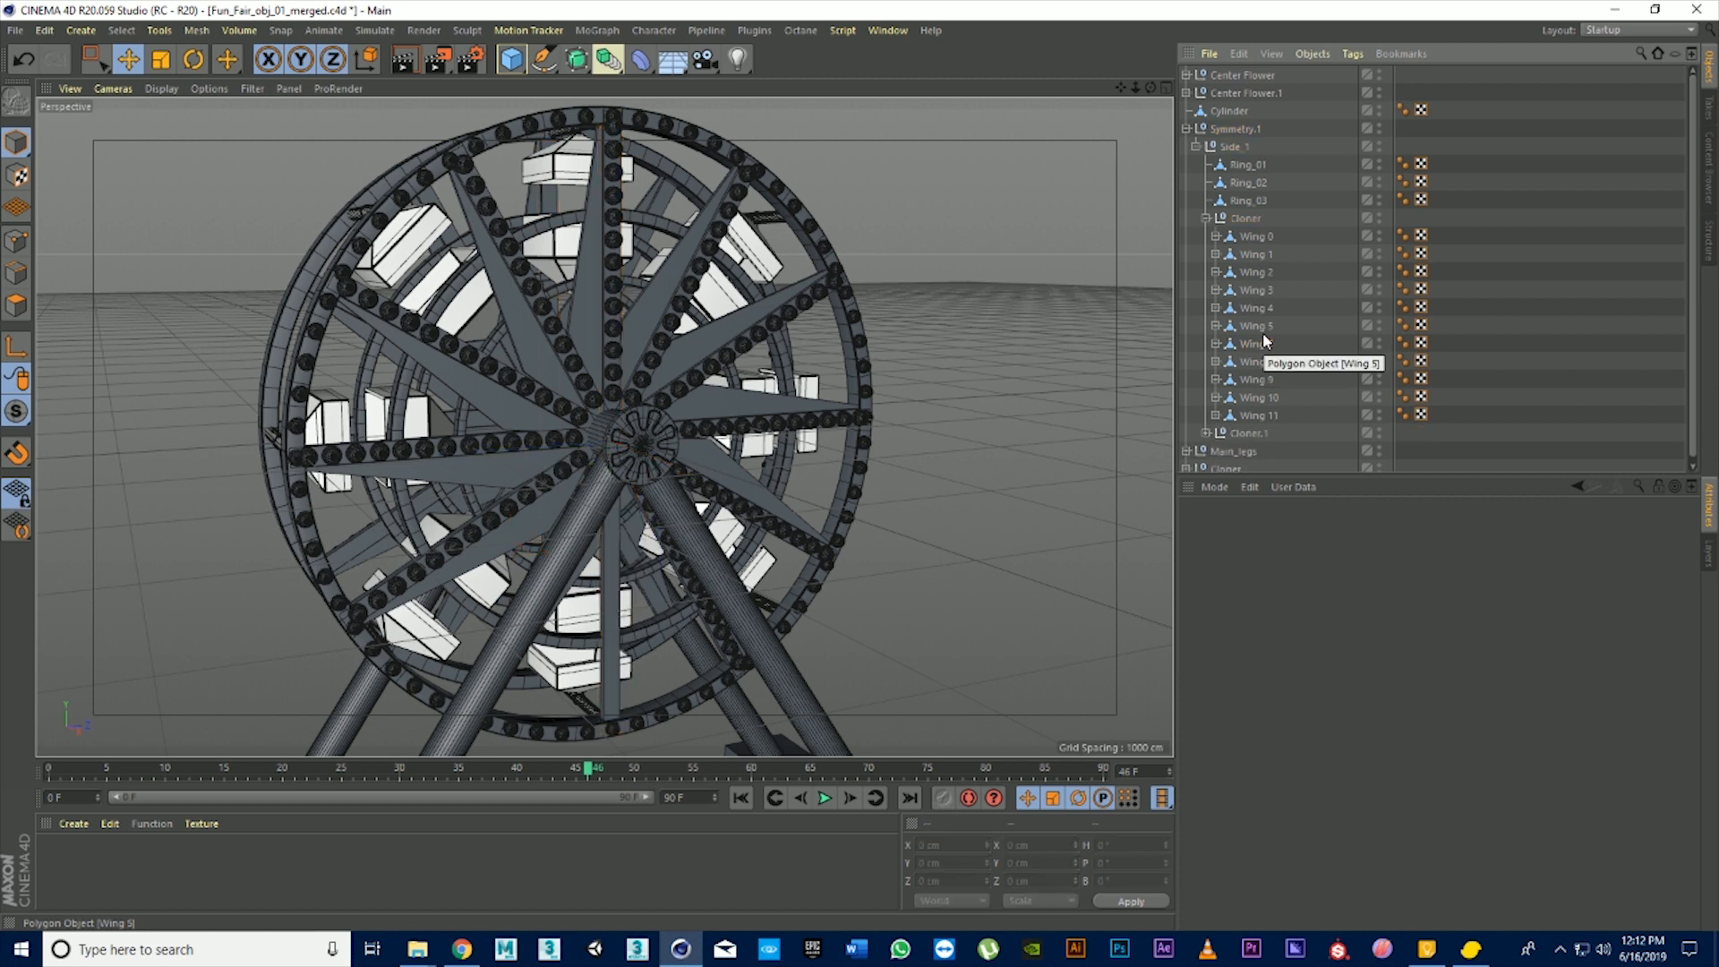
Restore the deleted Wing 6, try deleting Wing 5 to identify its part of the wheel, and undo that deletion
key(ctrl+z)
click(1262, 332)
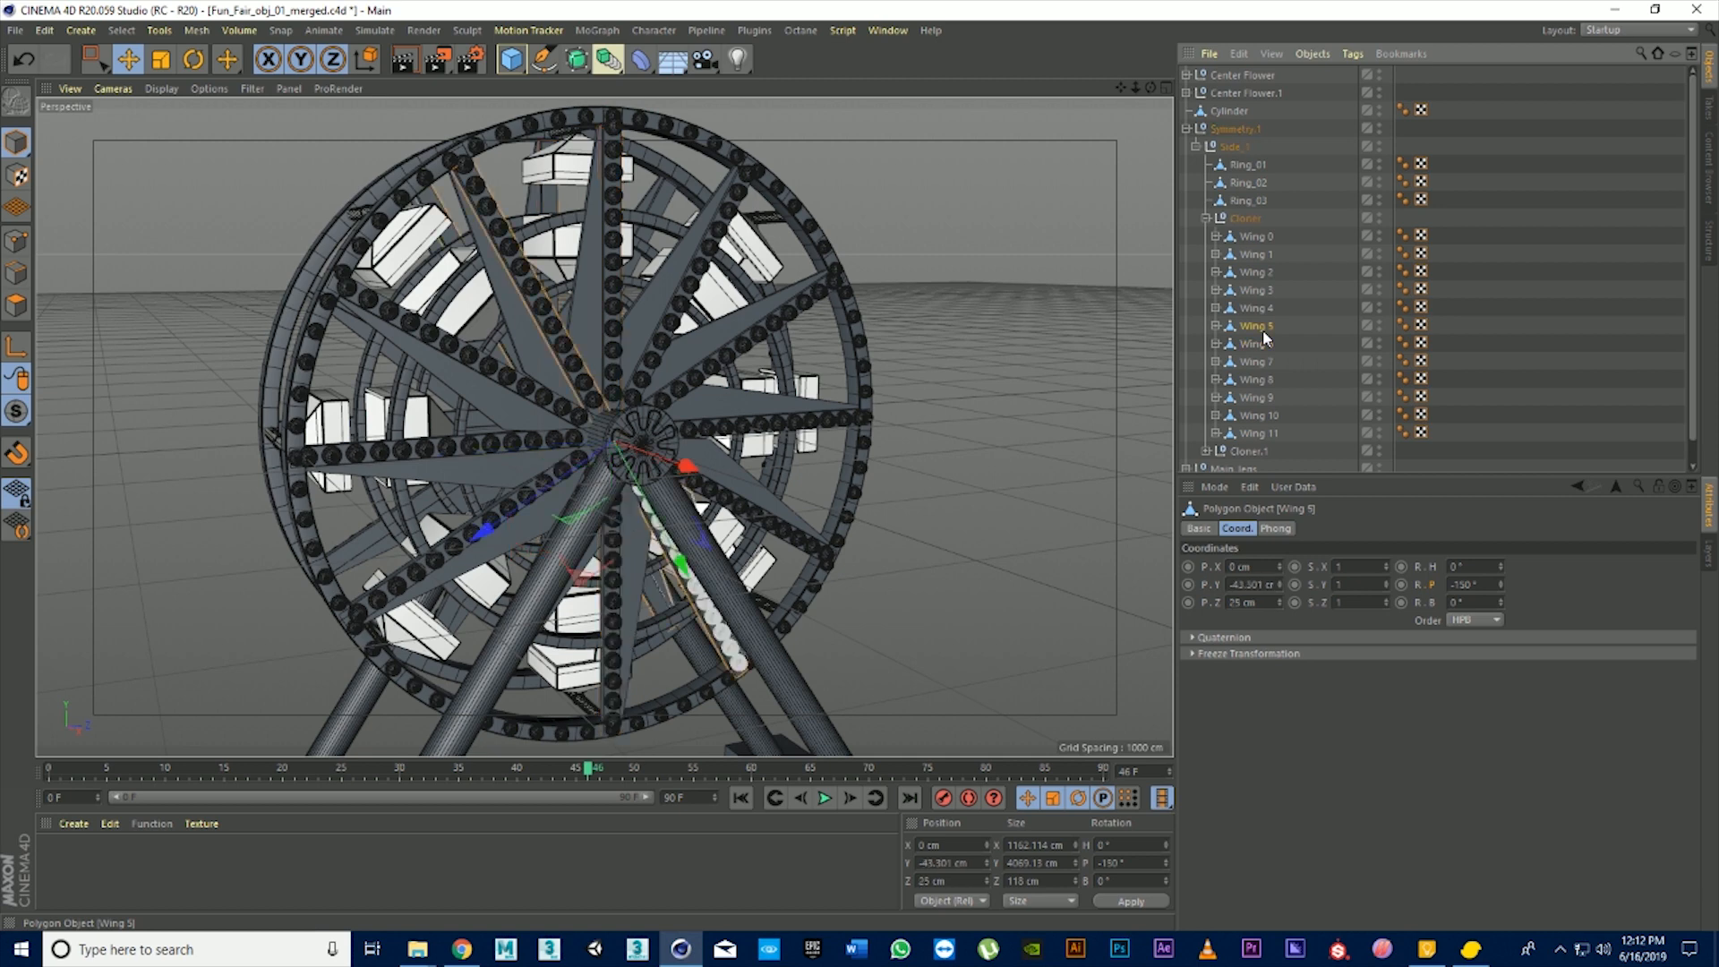
key(Delete)
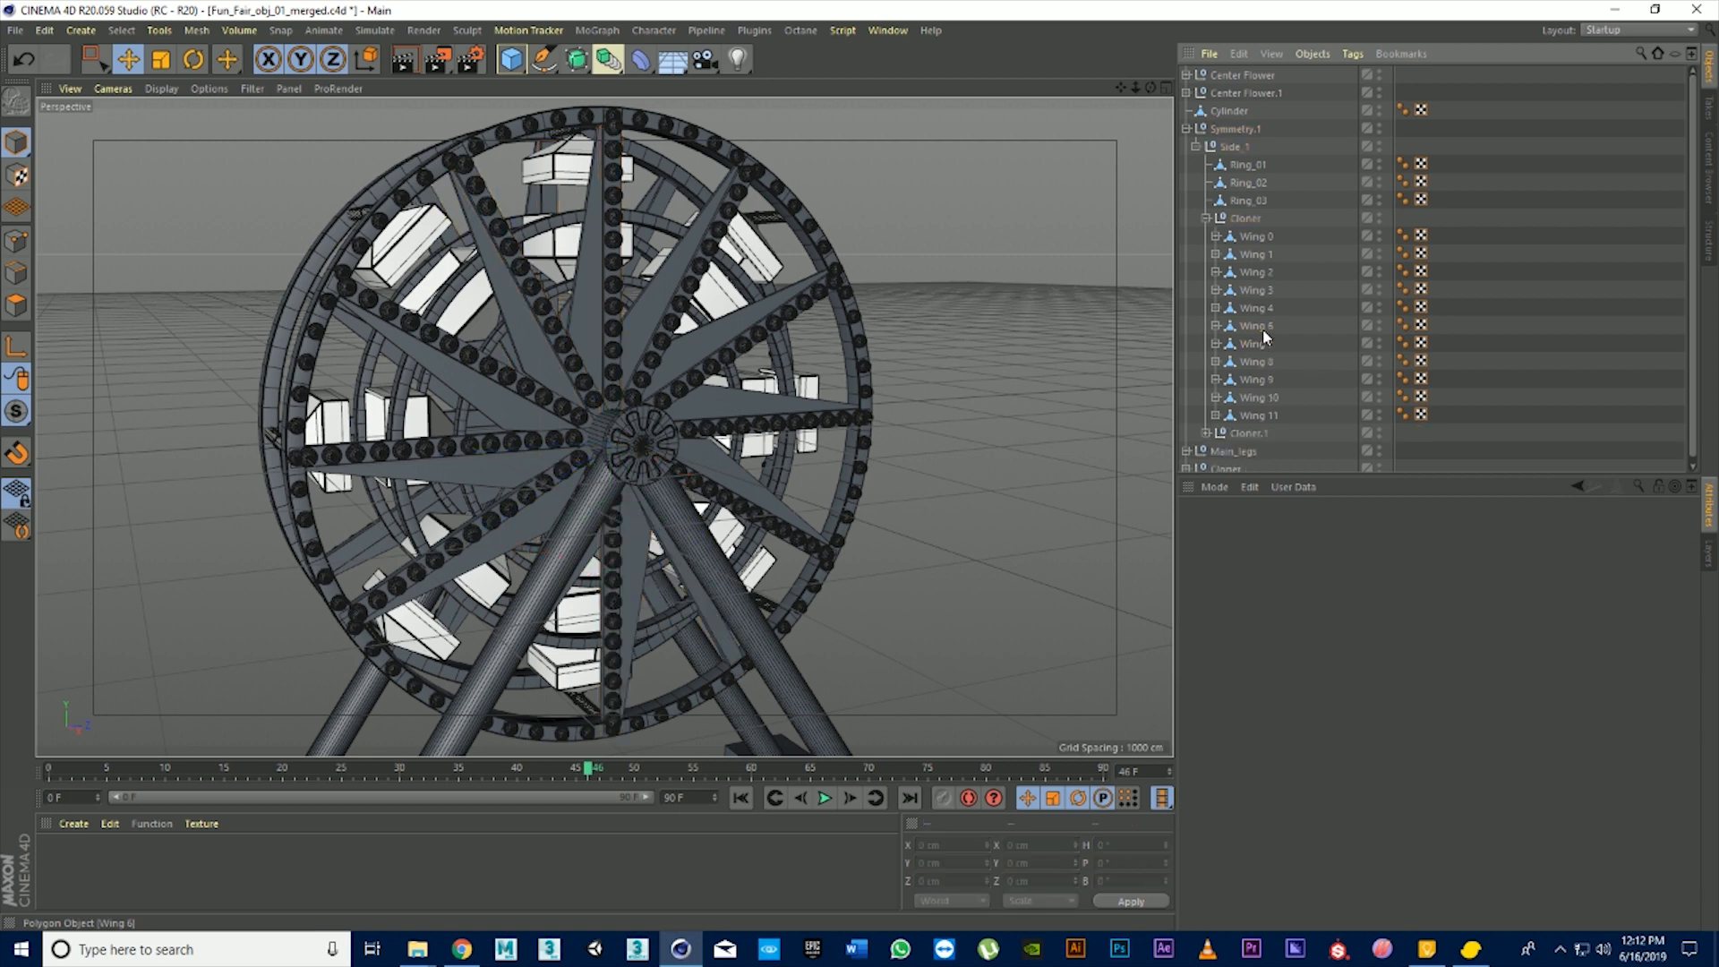
key(ctrl+z)
Highlight Wing 4, Wing 3, Wing 1 and Wing 0 one by one, try deleting Wing 0, and undo the deletion
click(1258, 307)
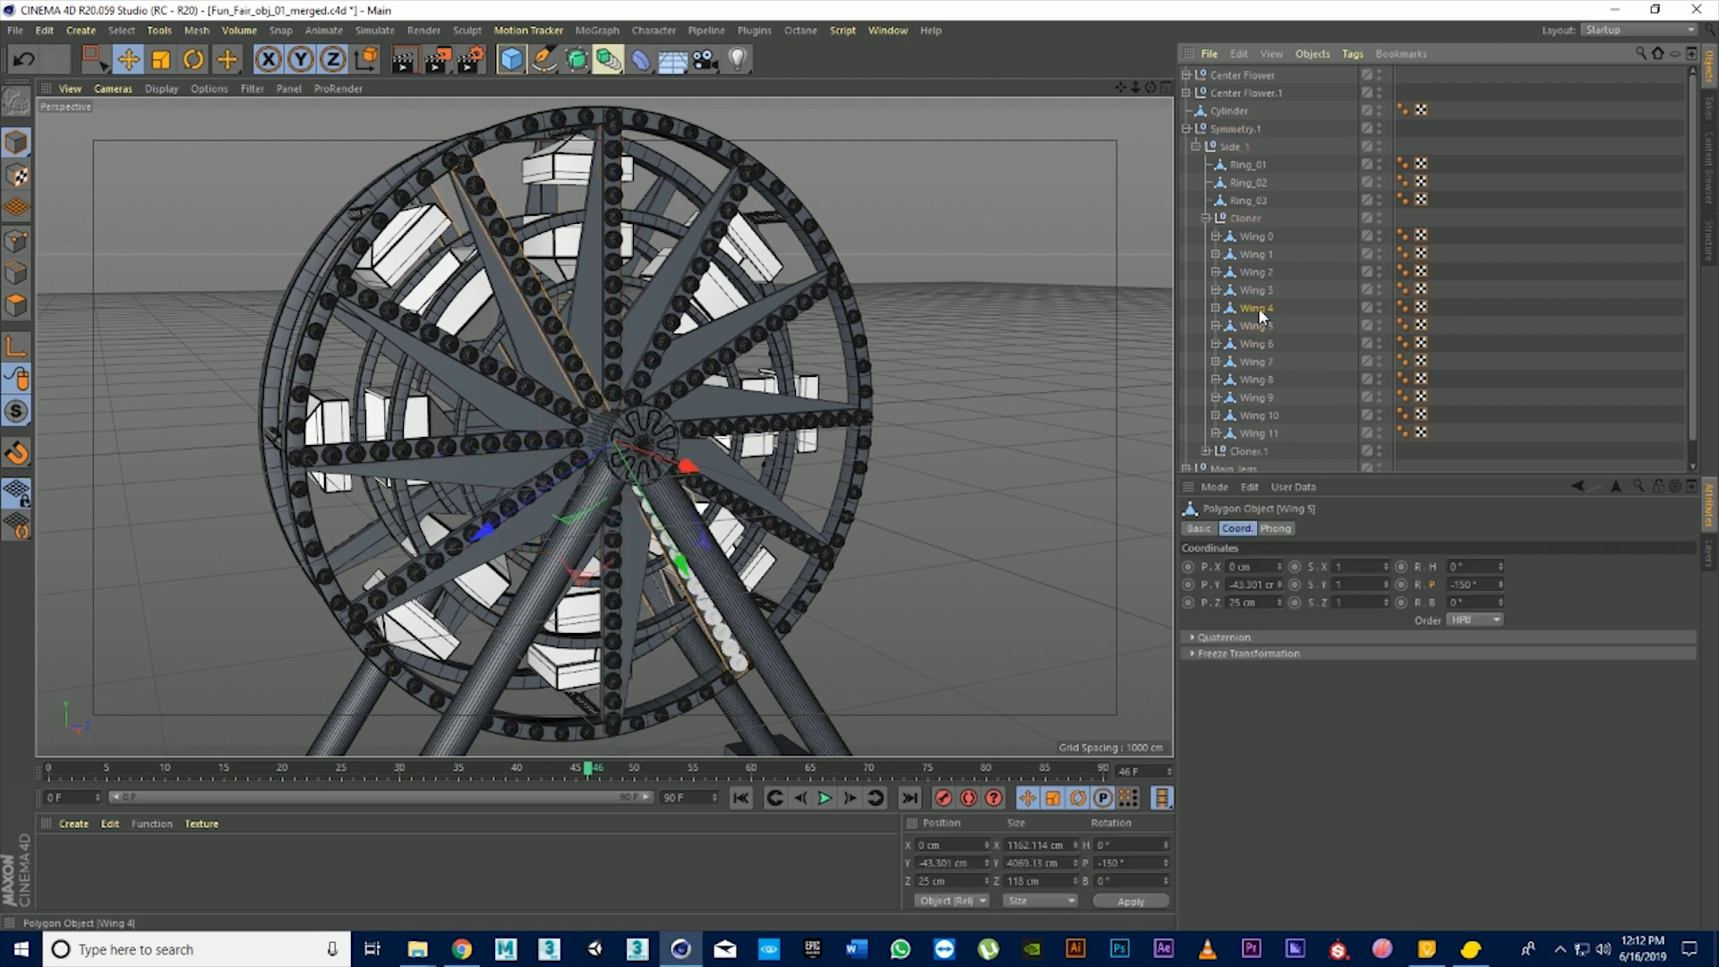
click(1259, 291)
click(1257, 256)
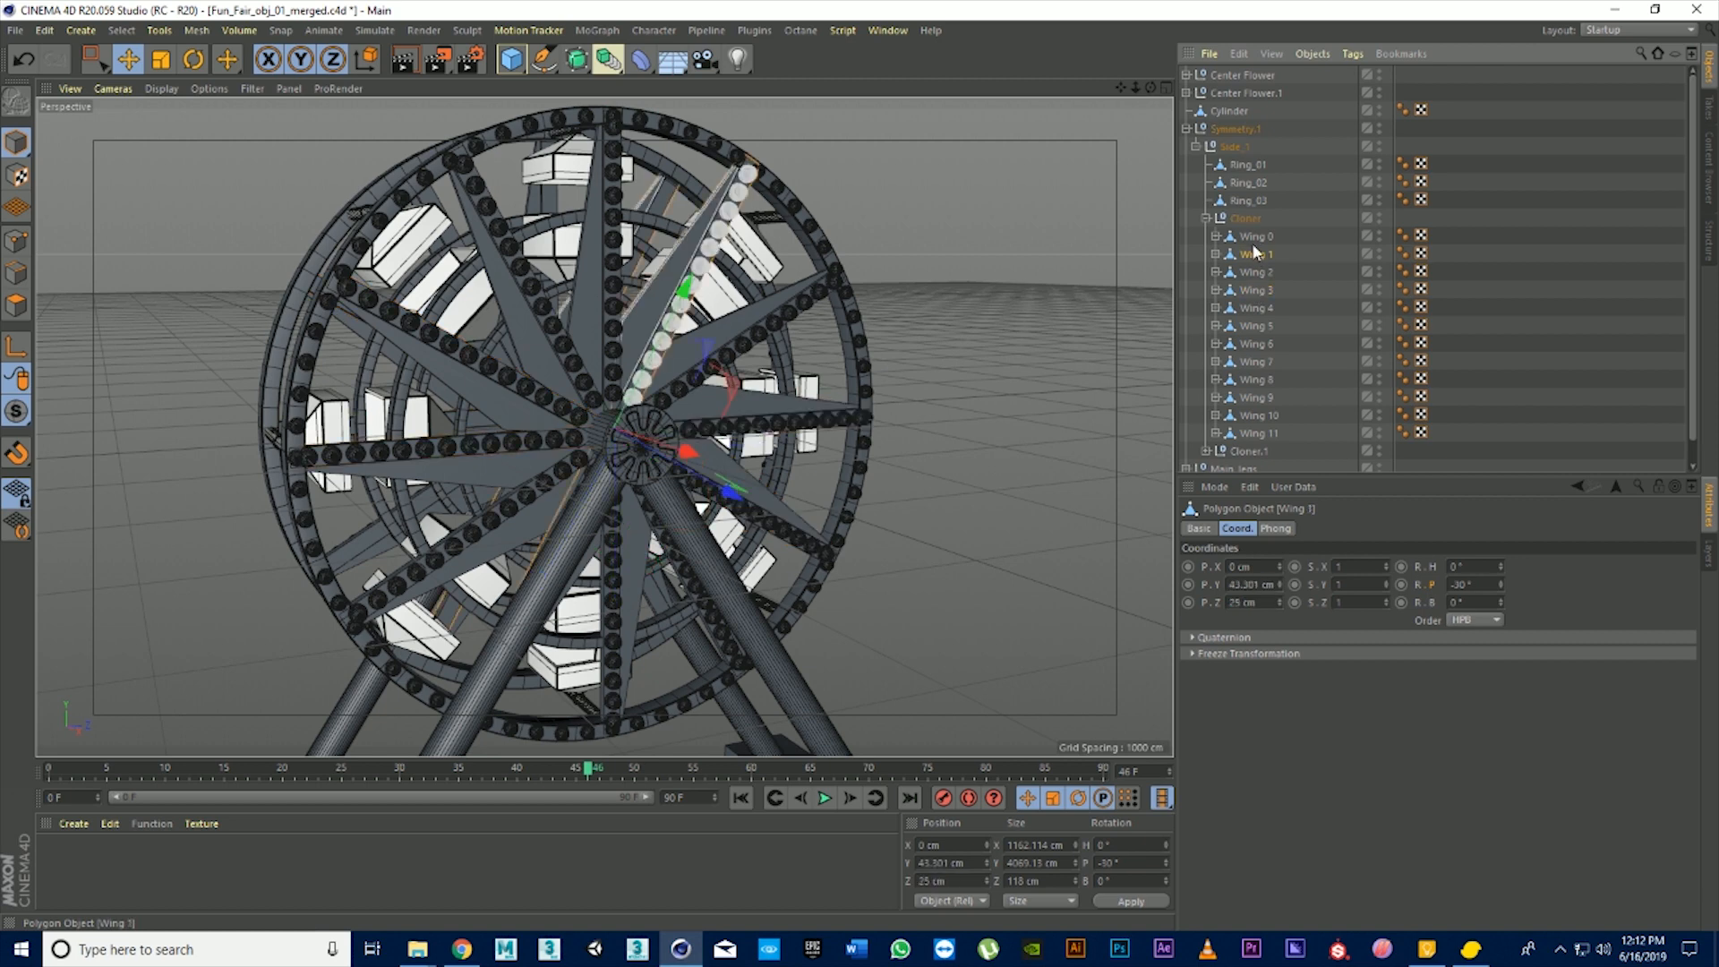
click(1253, 237)
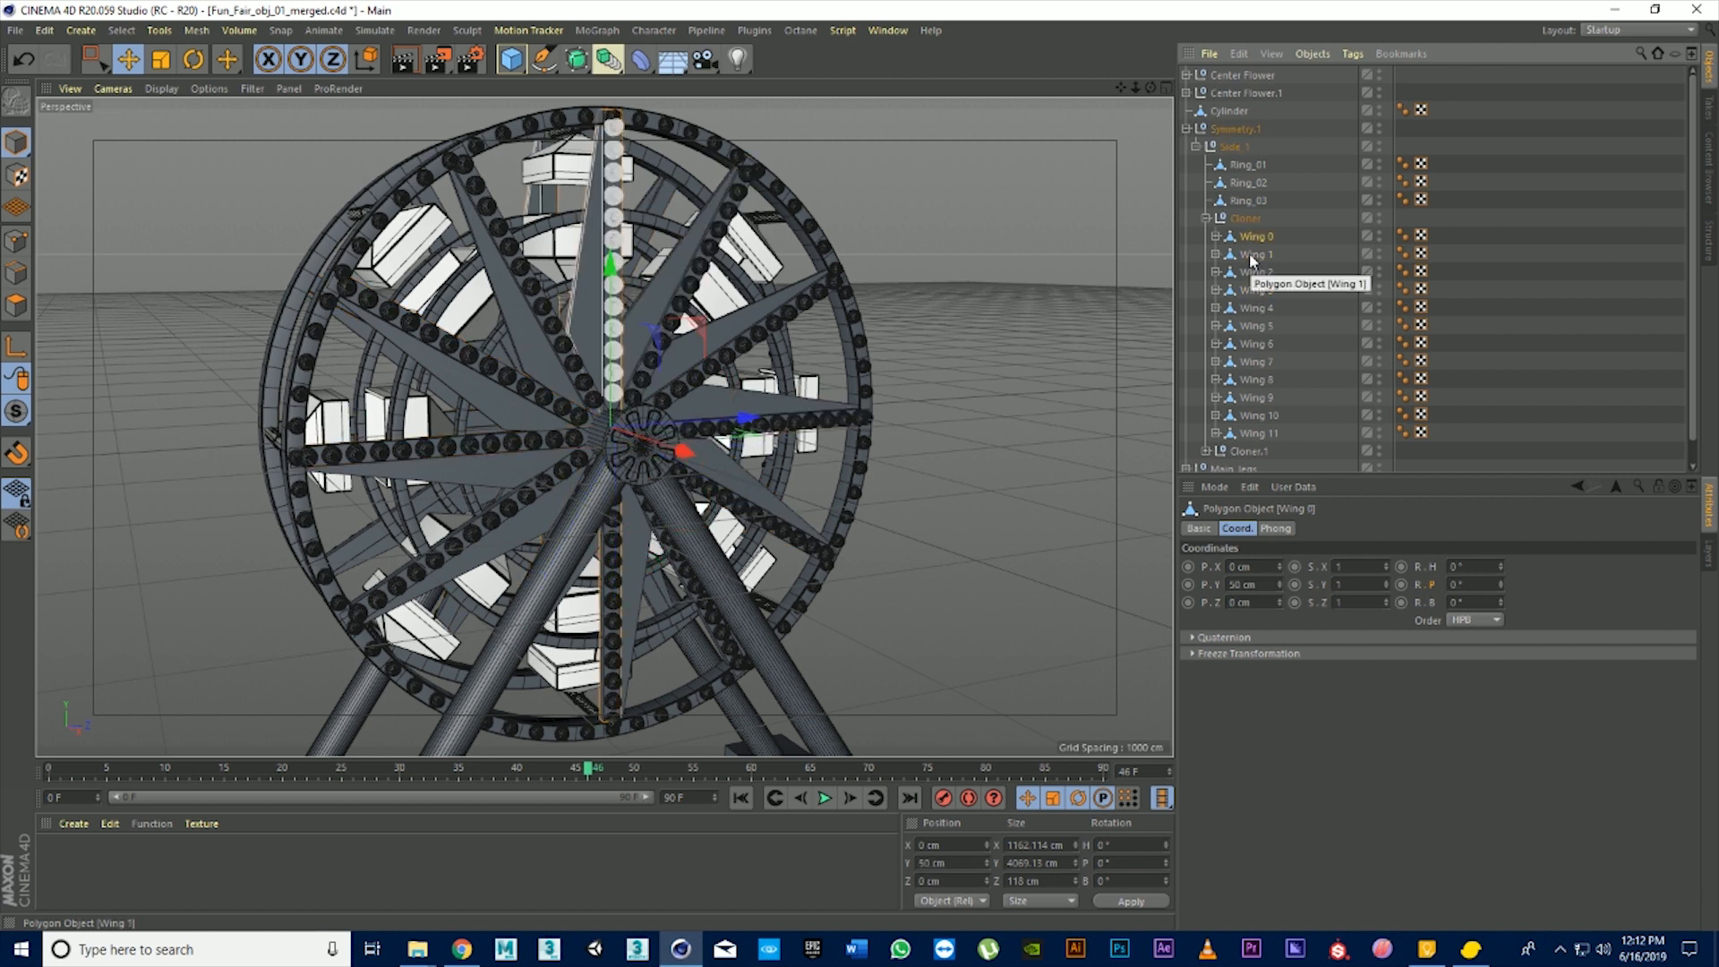
key(Delete)
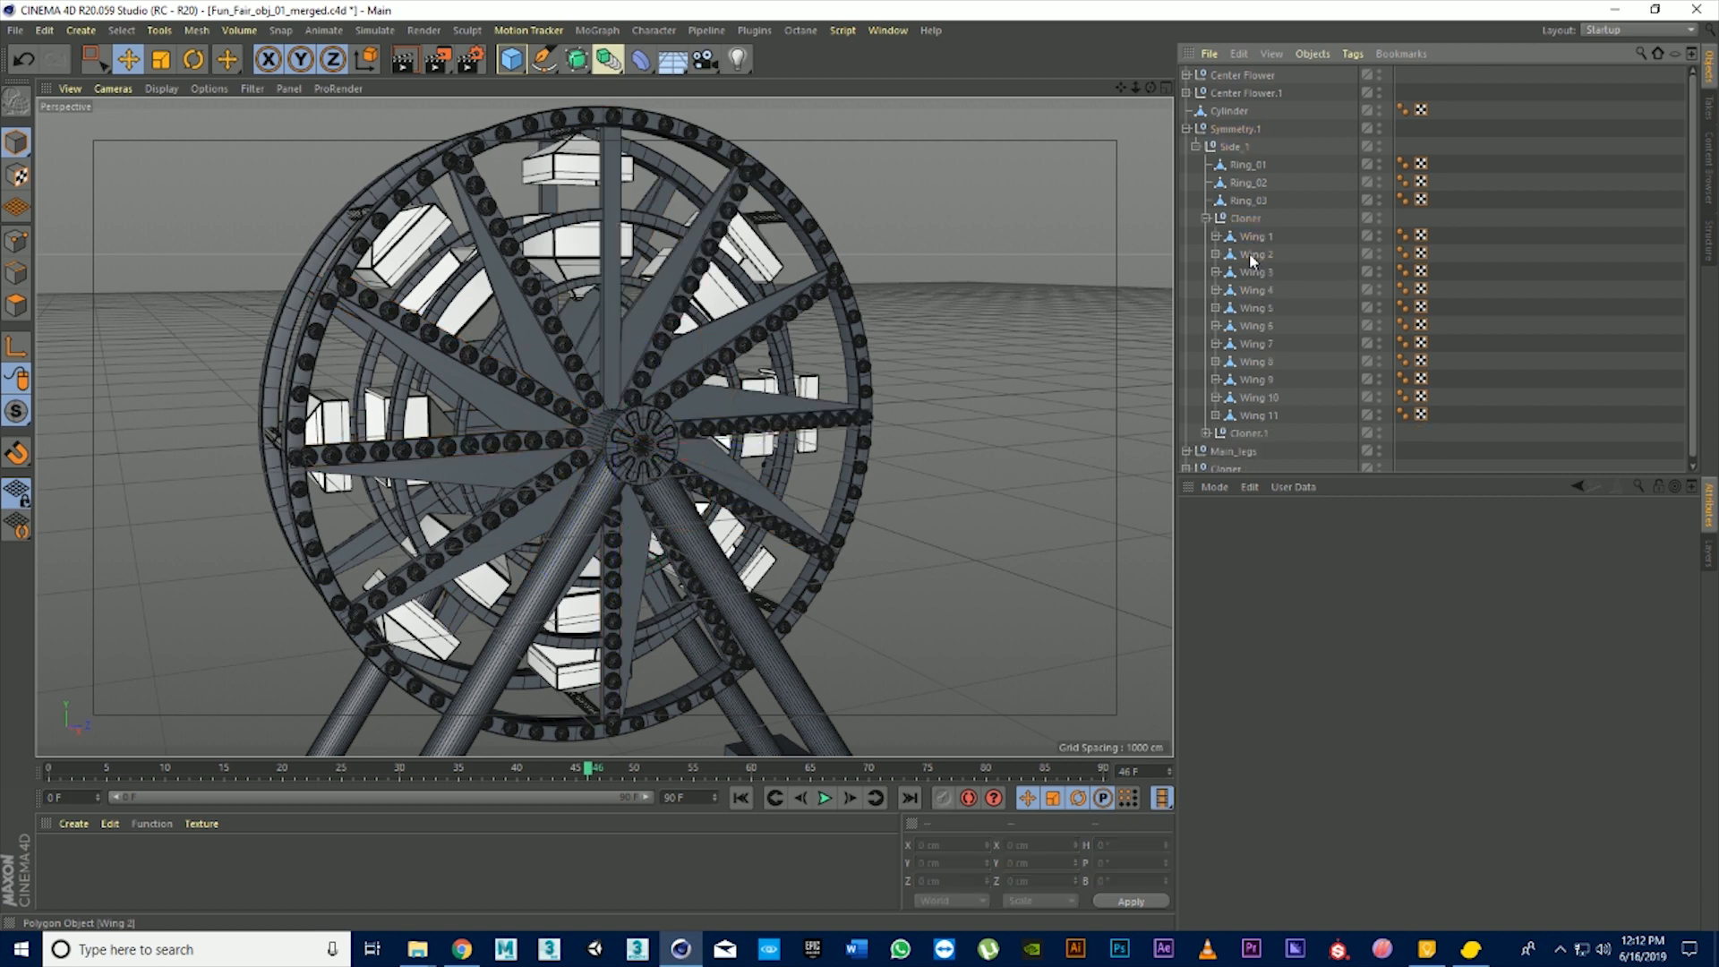
key(ctrl+z)
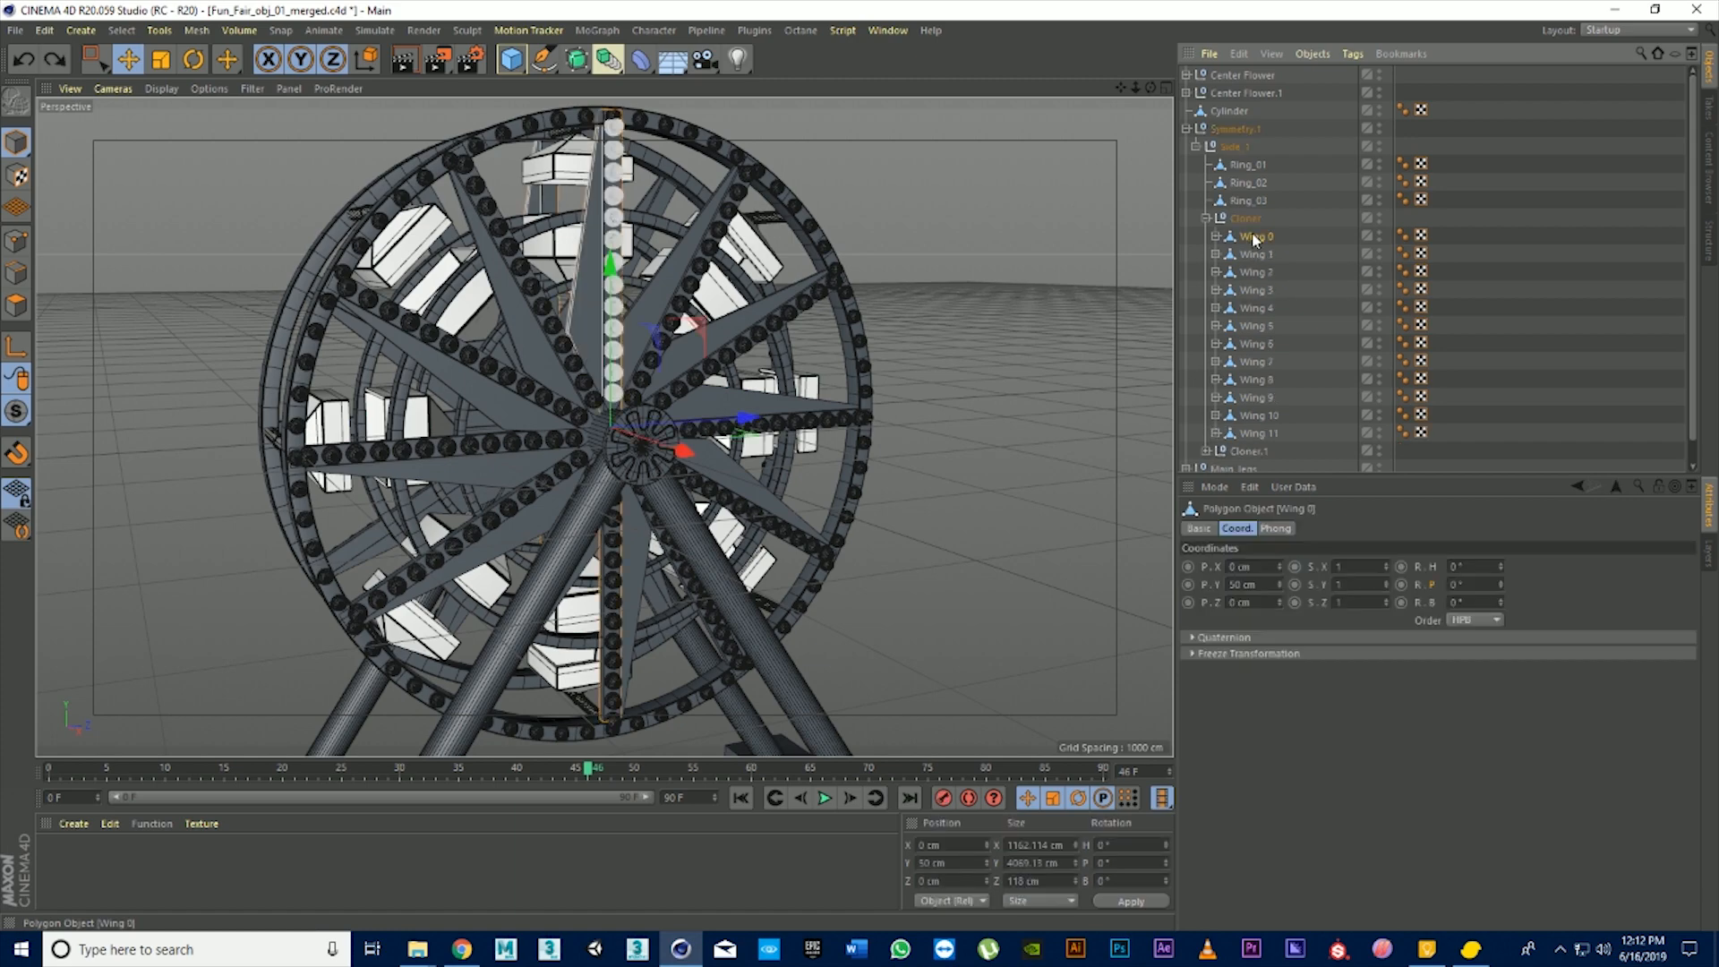
Select the Wing 6 bar on the wheel and rename the object as wing_bar
scroll(670, 324, up, 3)
scroll(670, 323, down, 3)
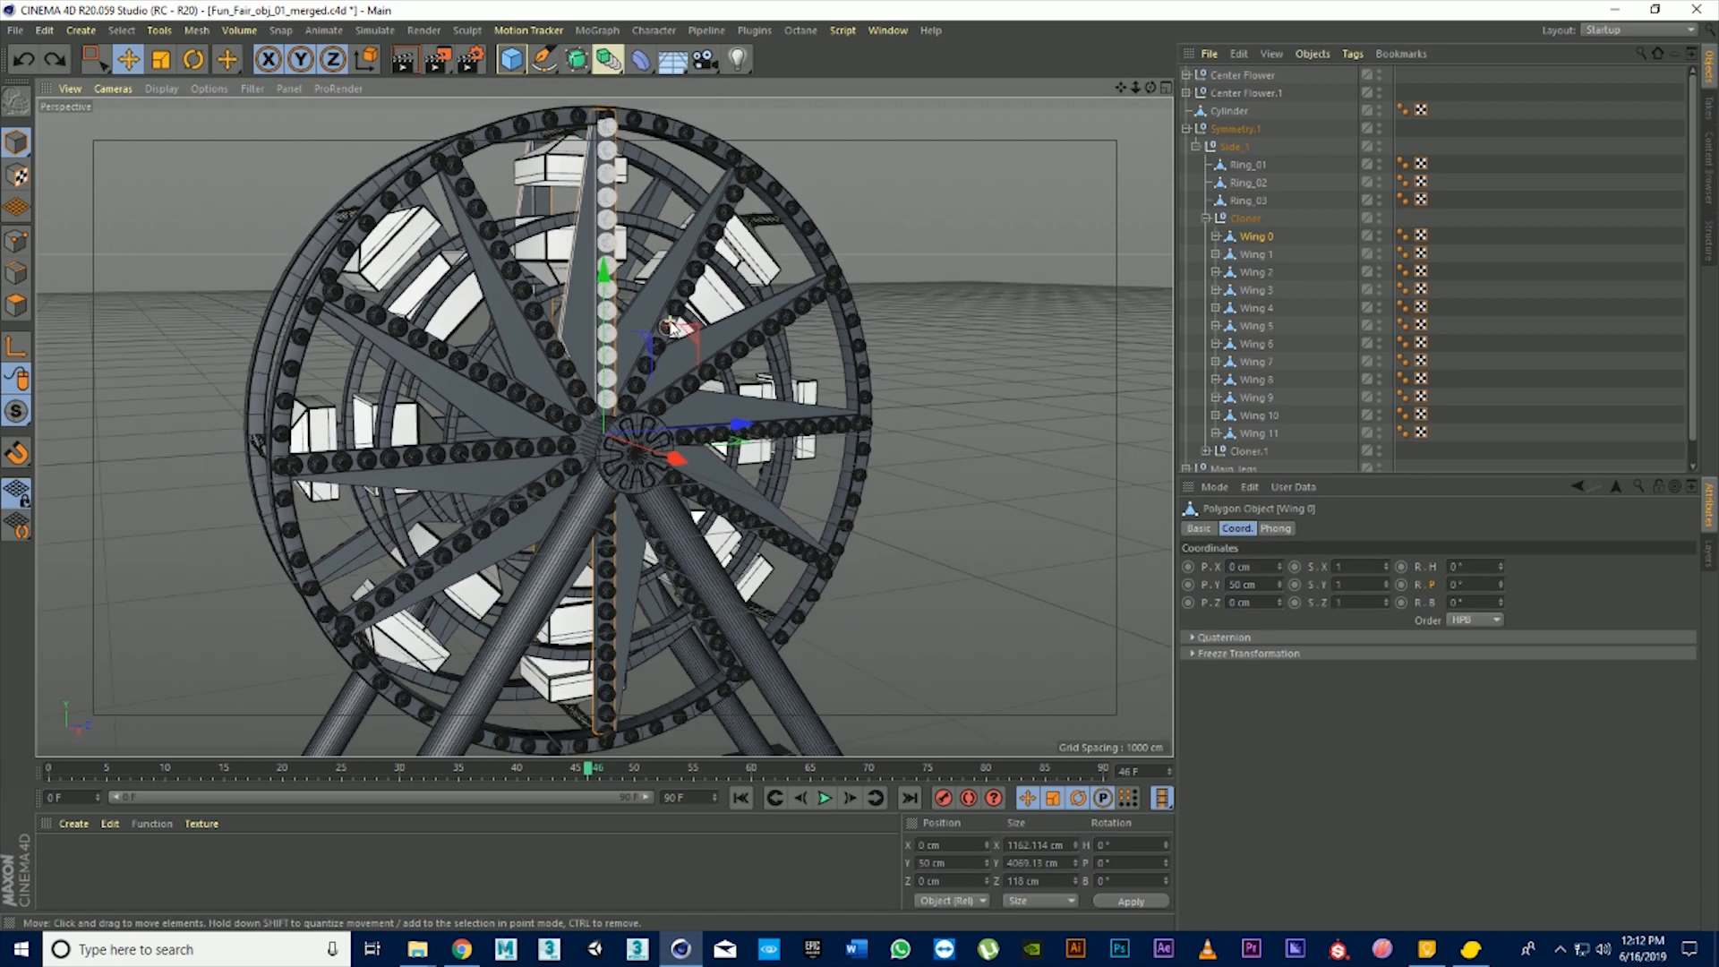
scroll(670, 326, up, 4)
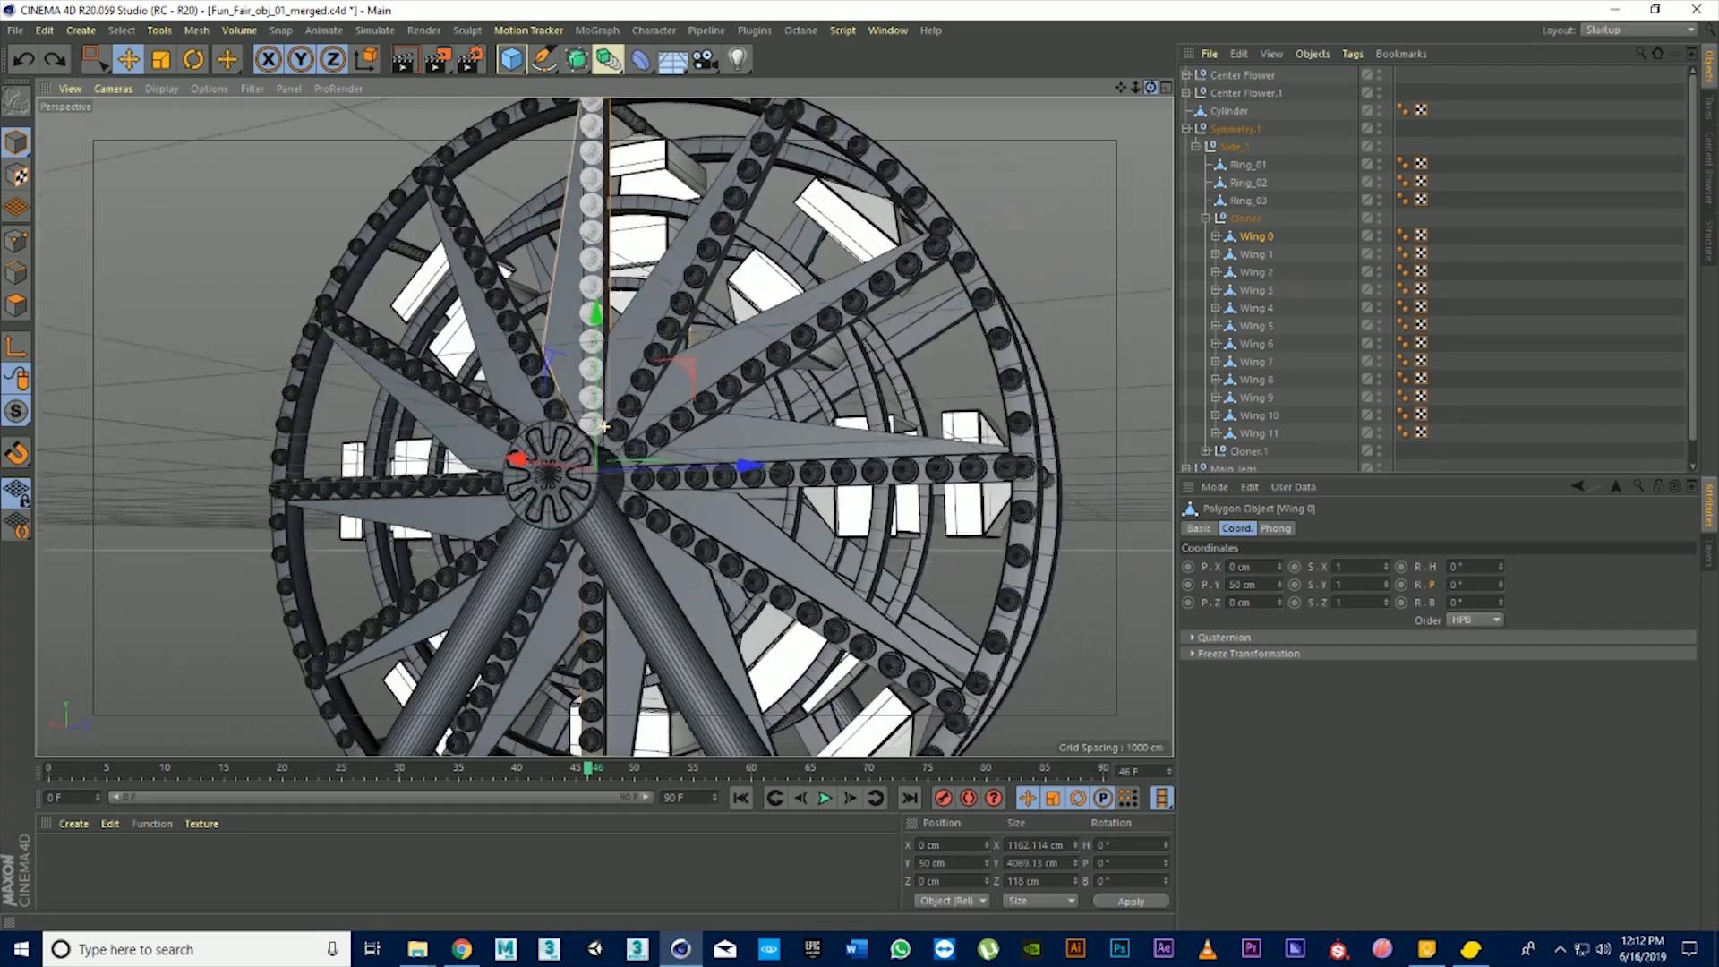
drag(1150, 89, 1117, 97)
scroll(552, 323, up, 5)
scroll(551, 323, up, 3)
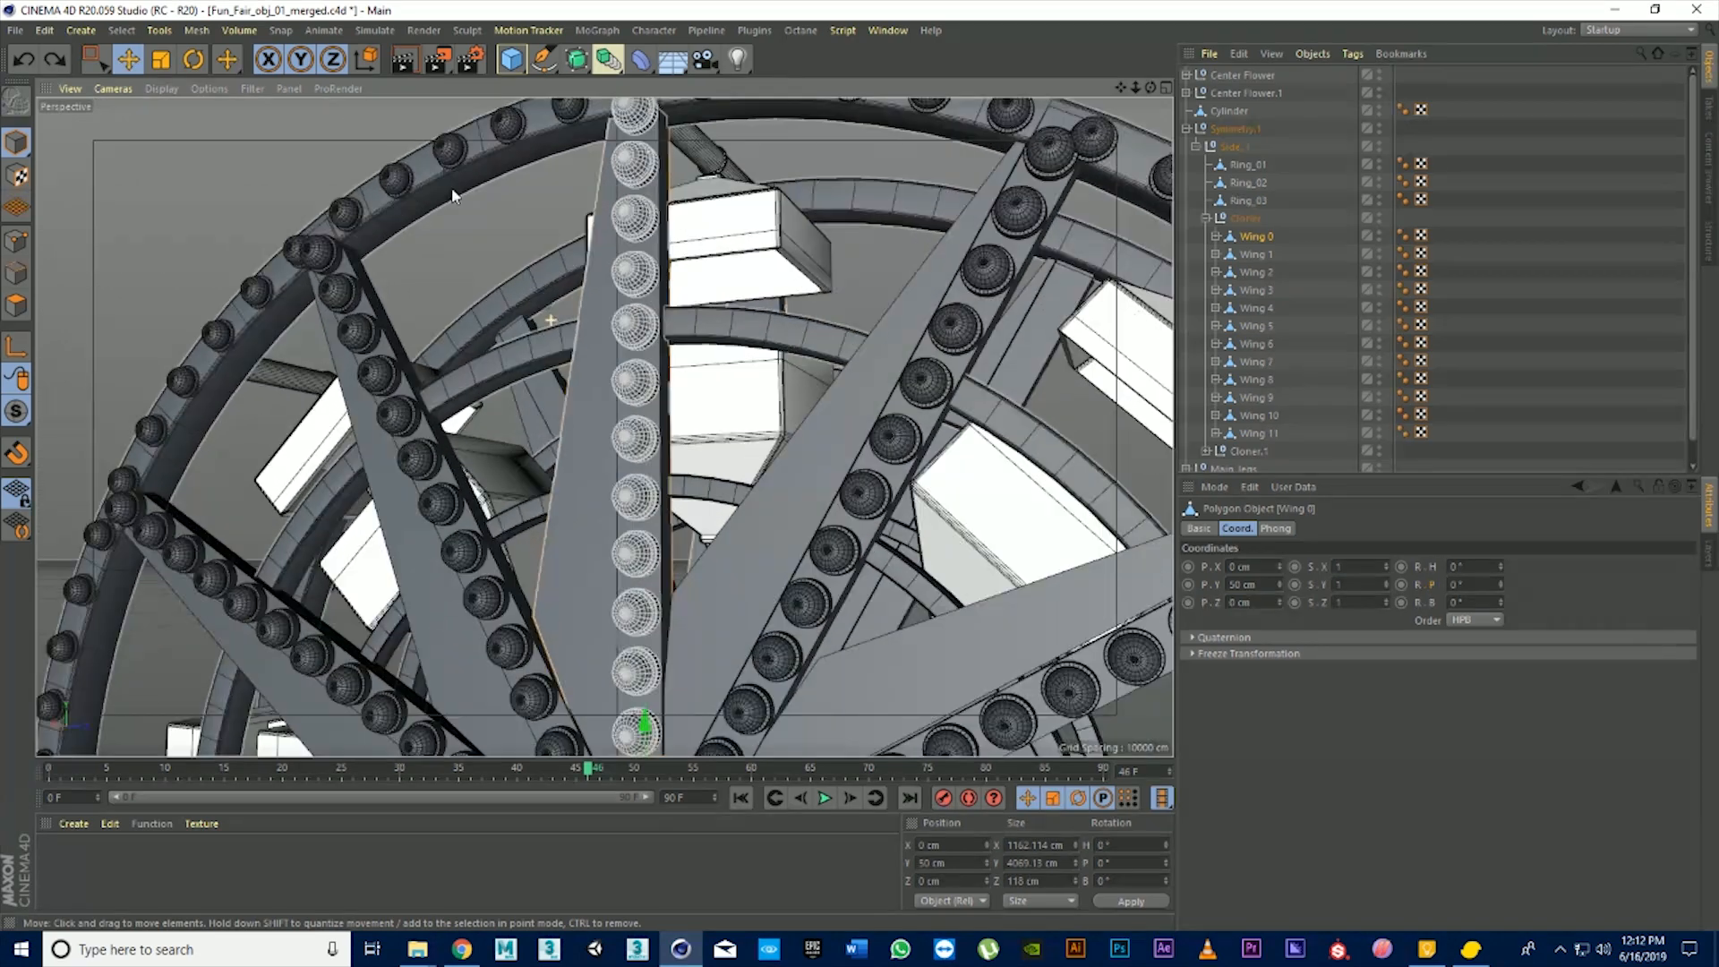
click(662, 248)
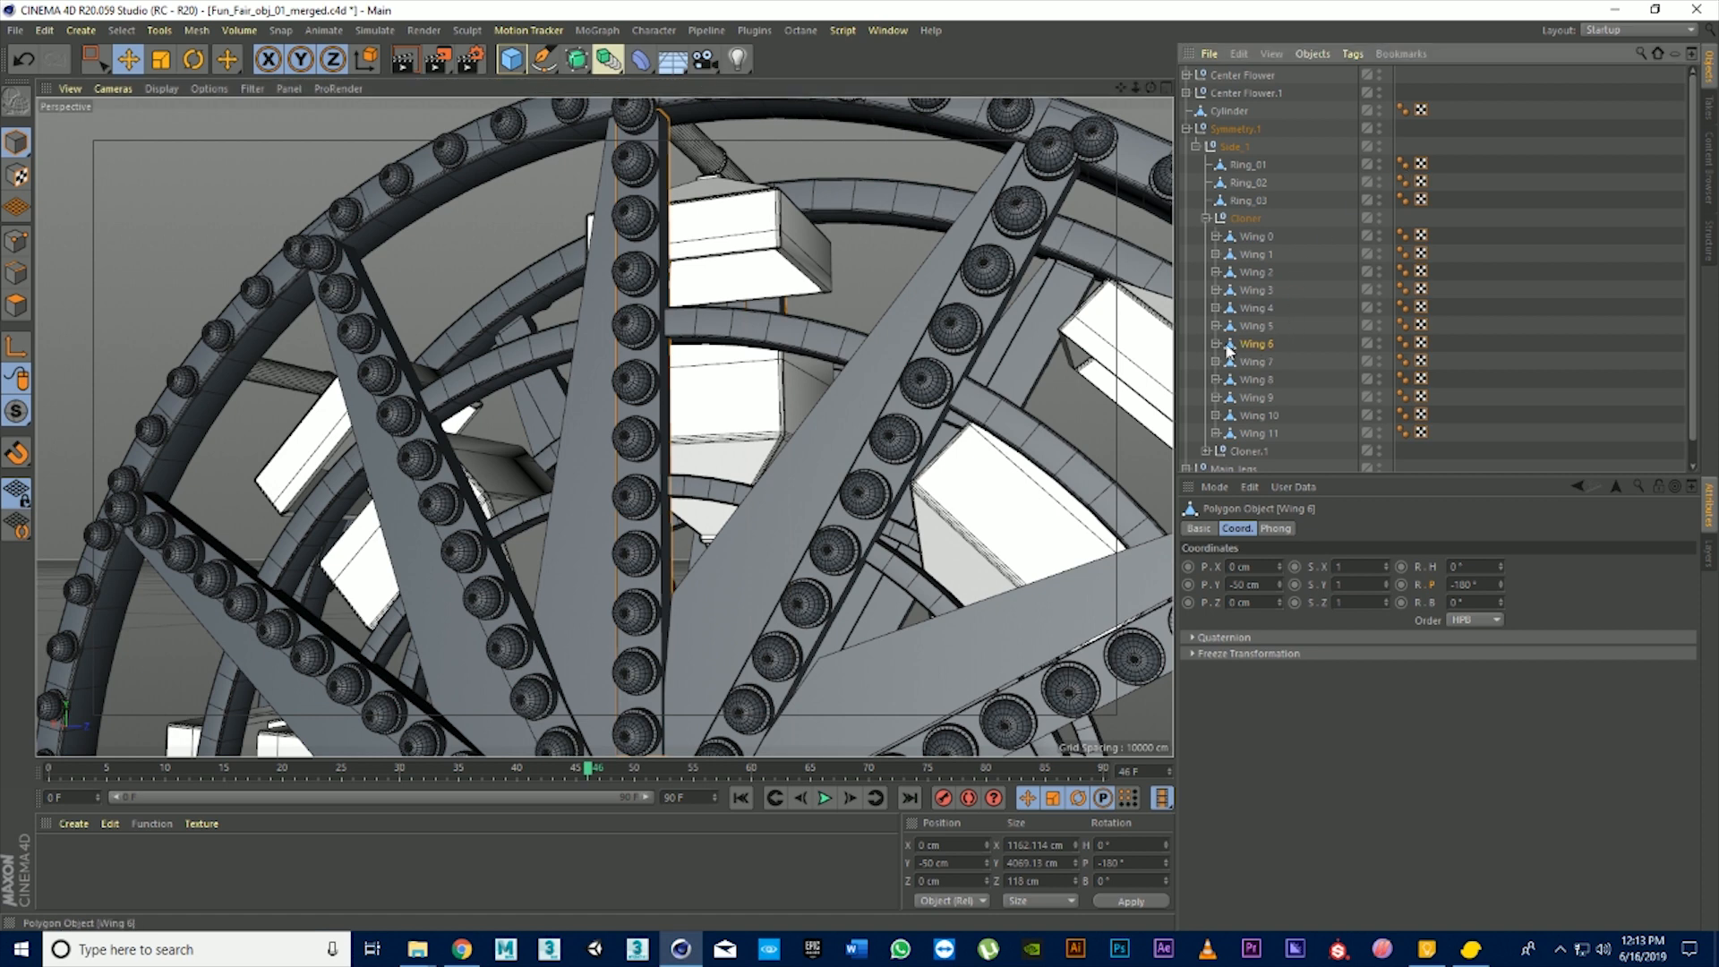
double_click(1258, 345)
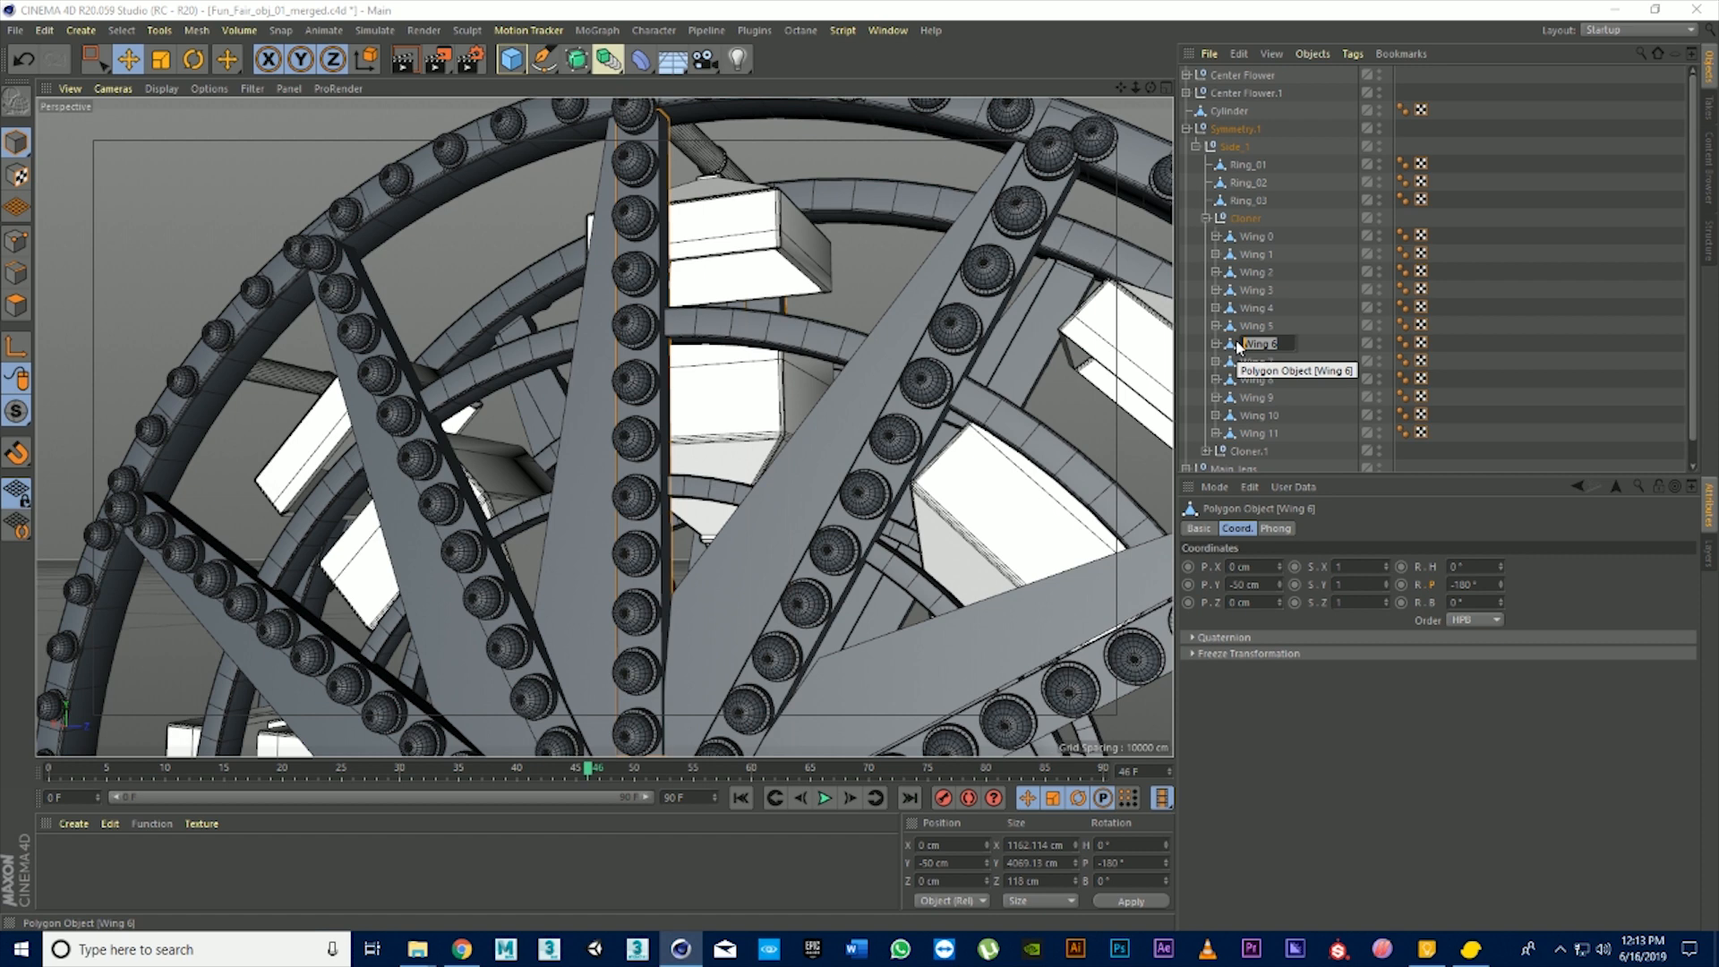
key(BackSpace)
text(Wing_)
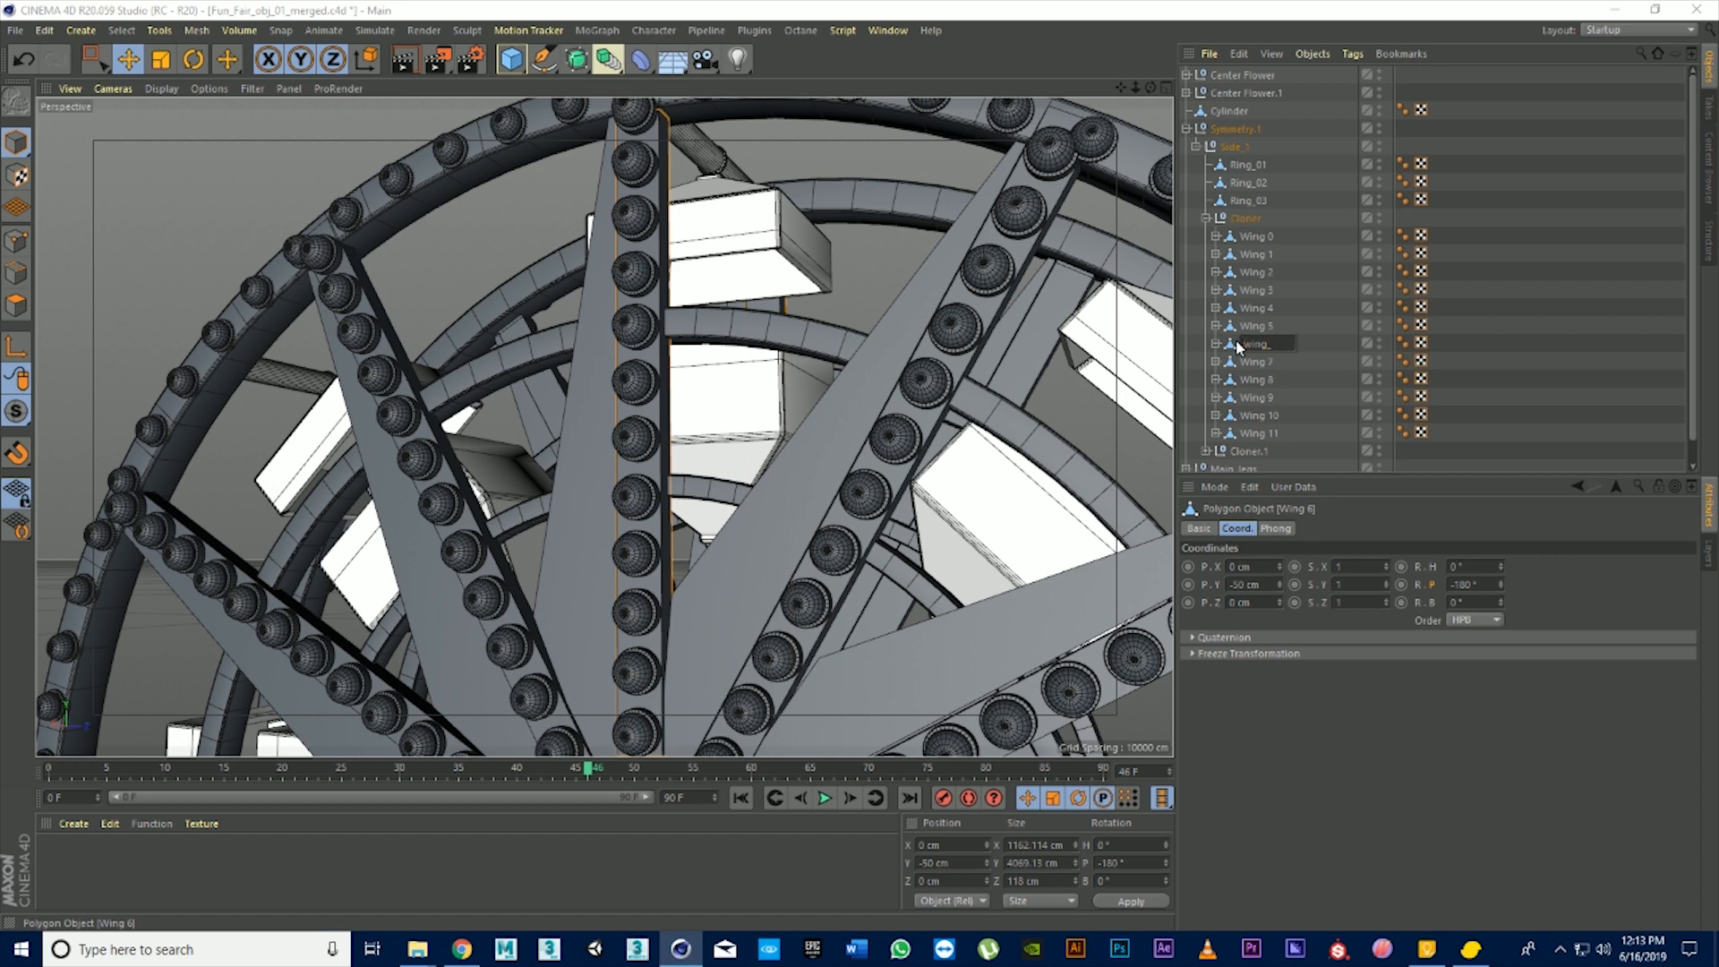
text(bar)
key(Return)
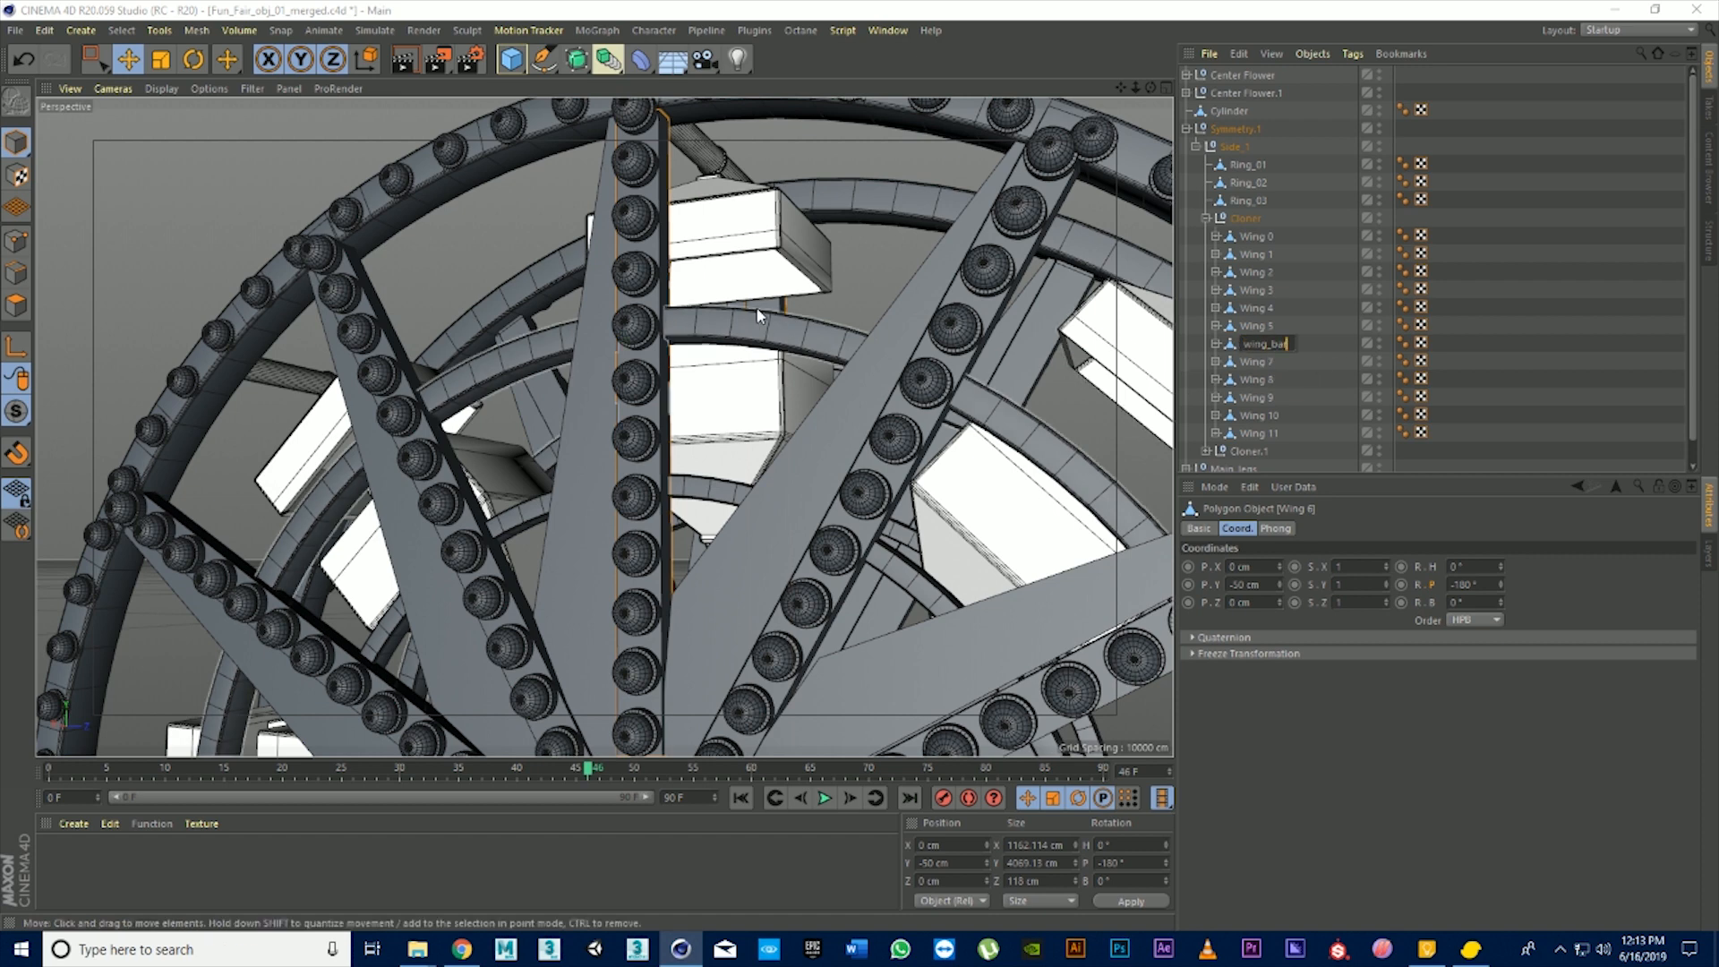
Expand wing_bar and delete its first Light null, which overlaps a bulb on the wheel's outer ring
click(1216, 344)
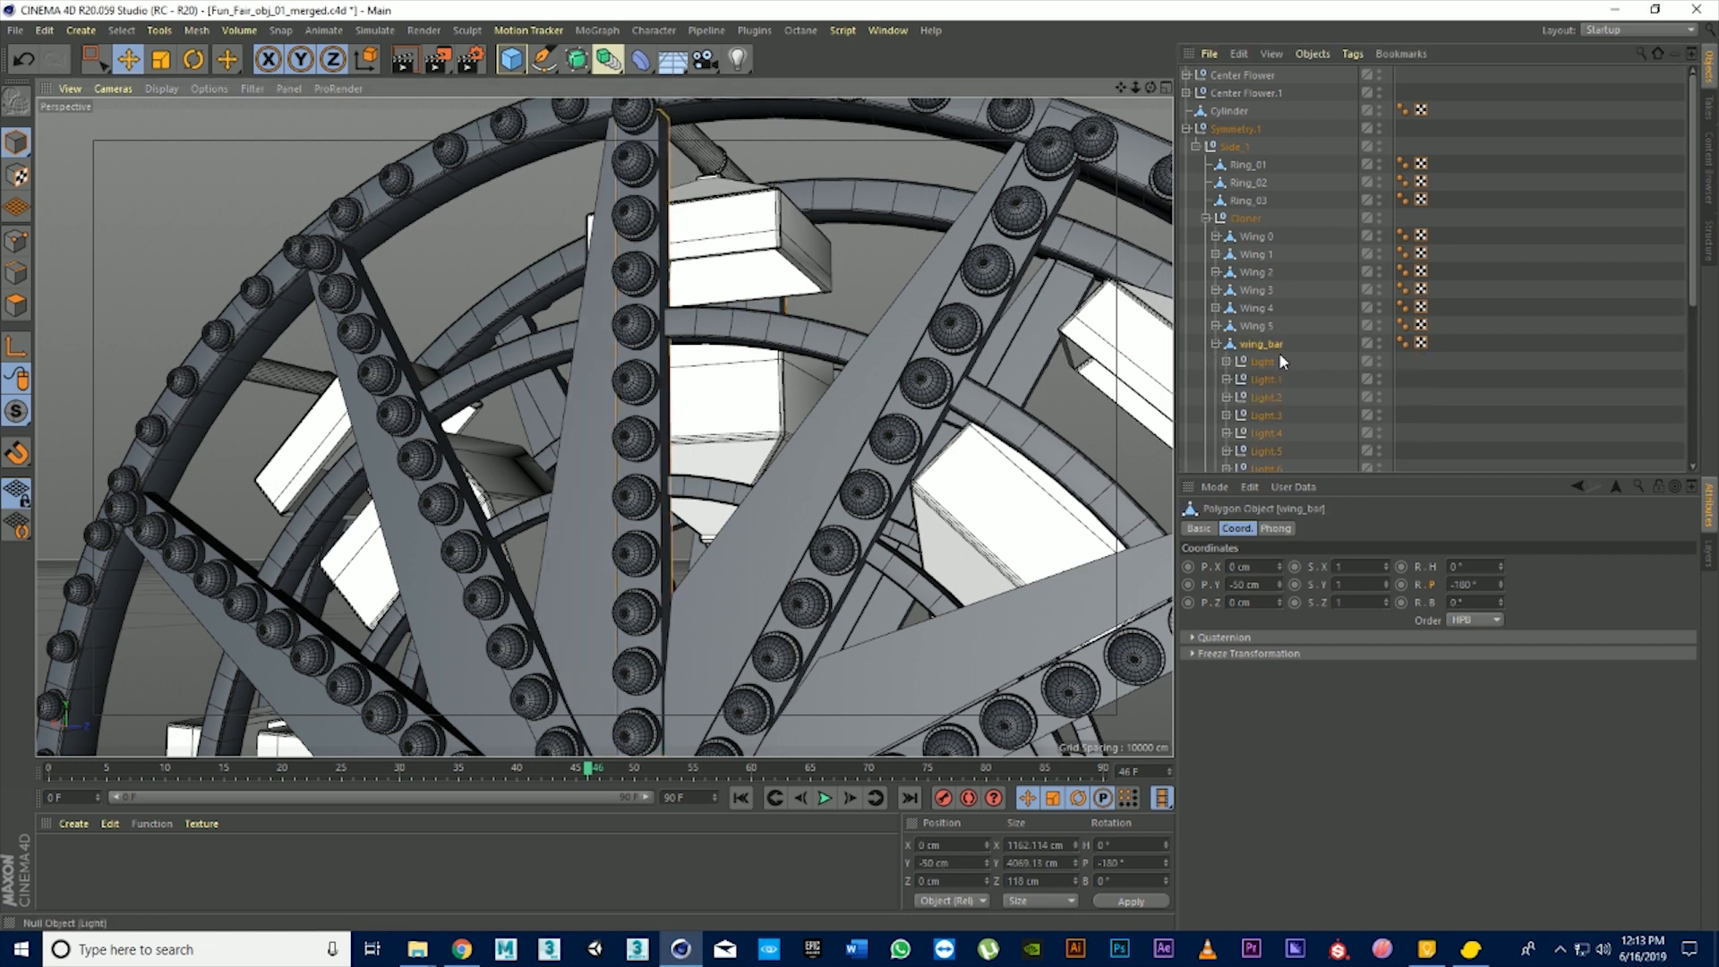
scroll(1279, 352, down, 2)
click(1259, 255)
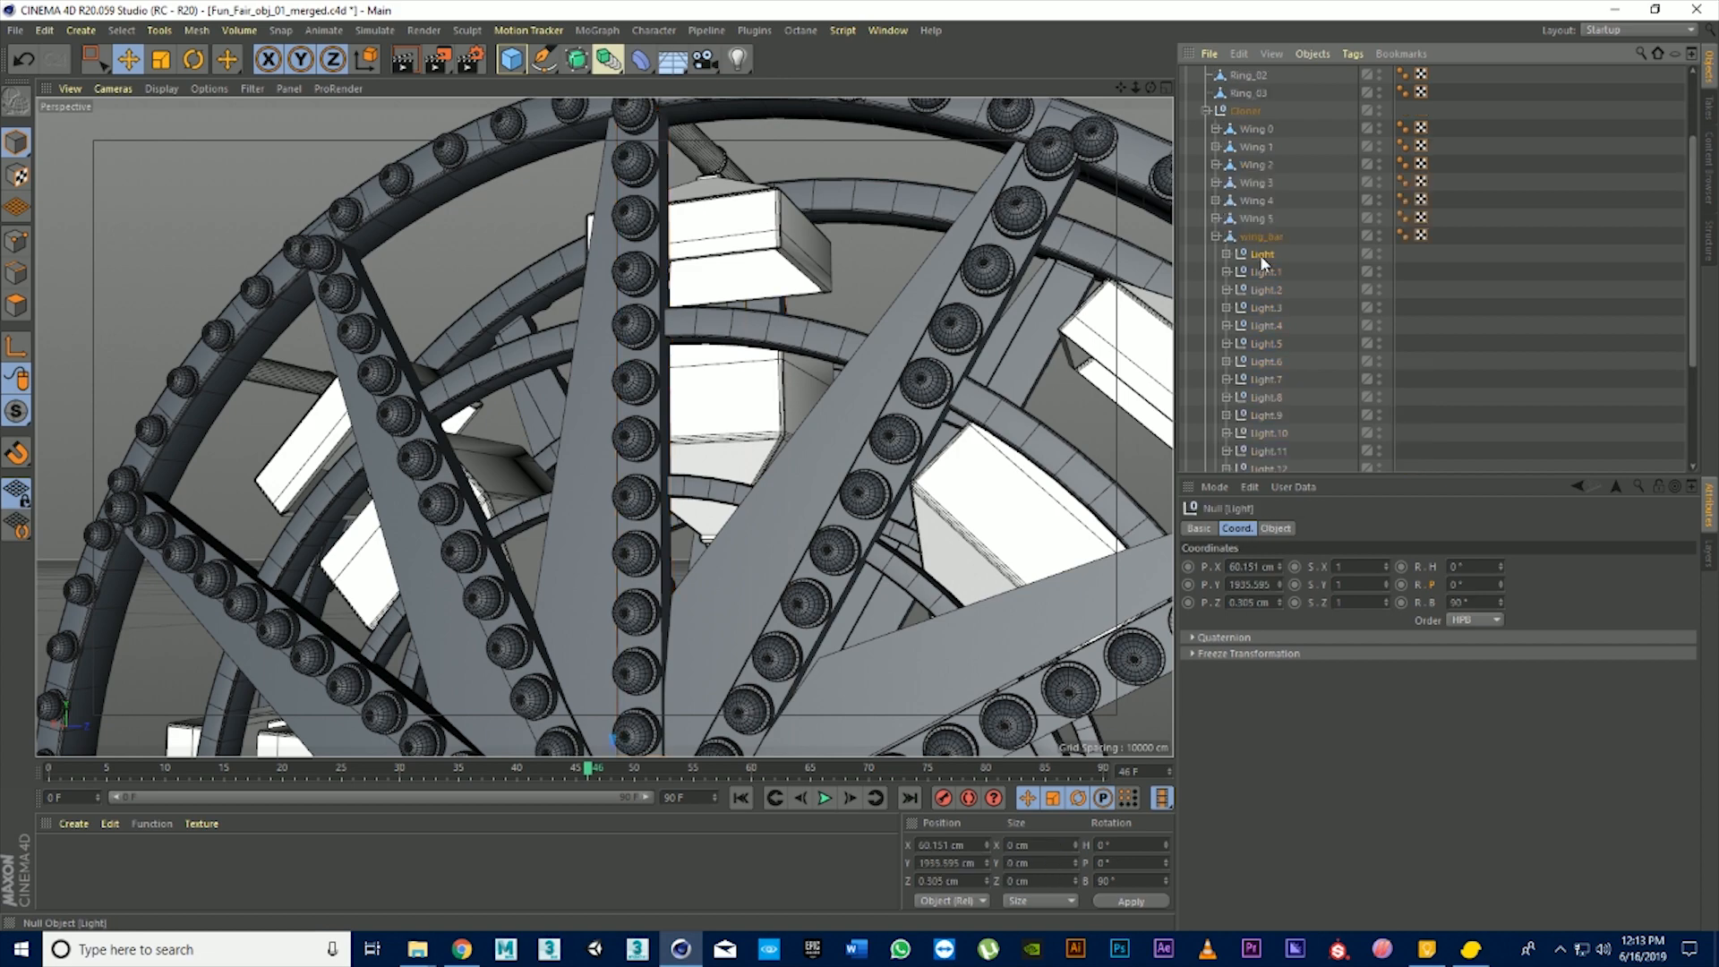
scroll(855, 326, down, 5)
scroll(855, 327, down, 6)
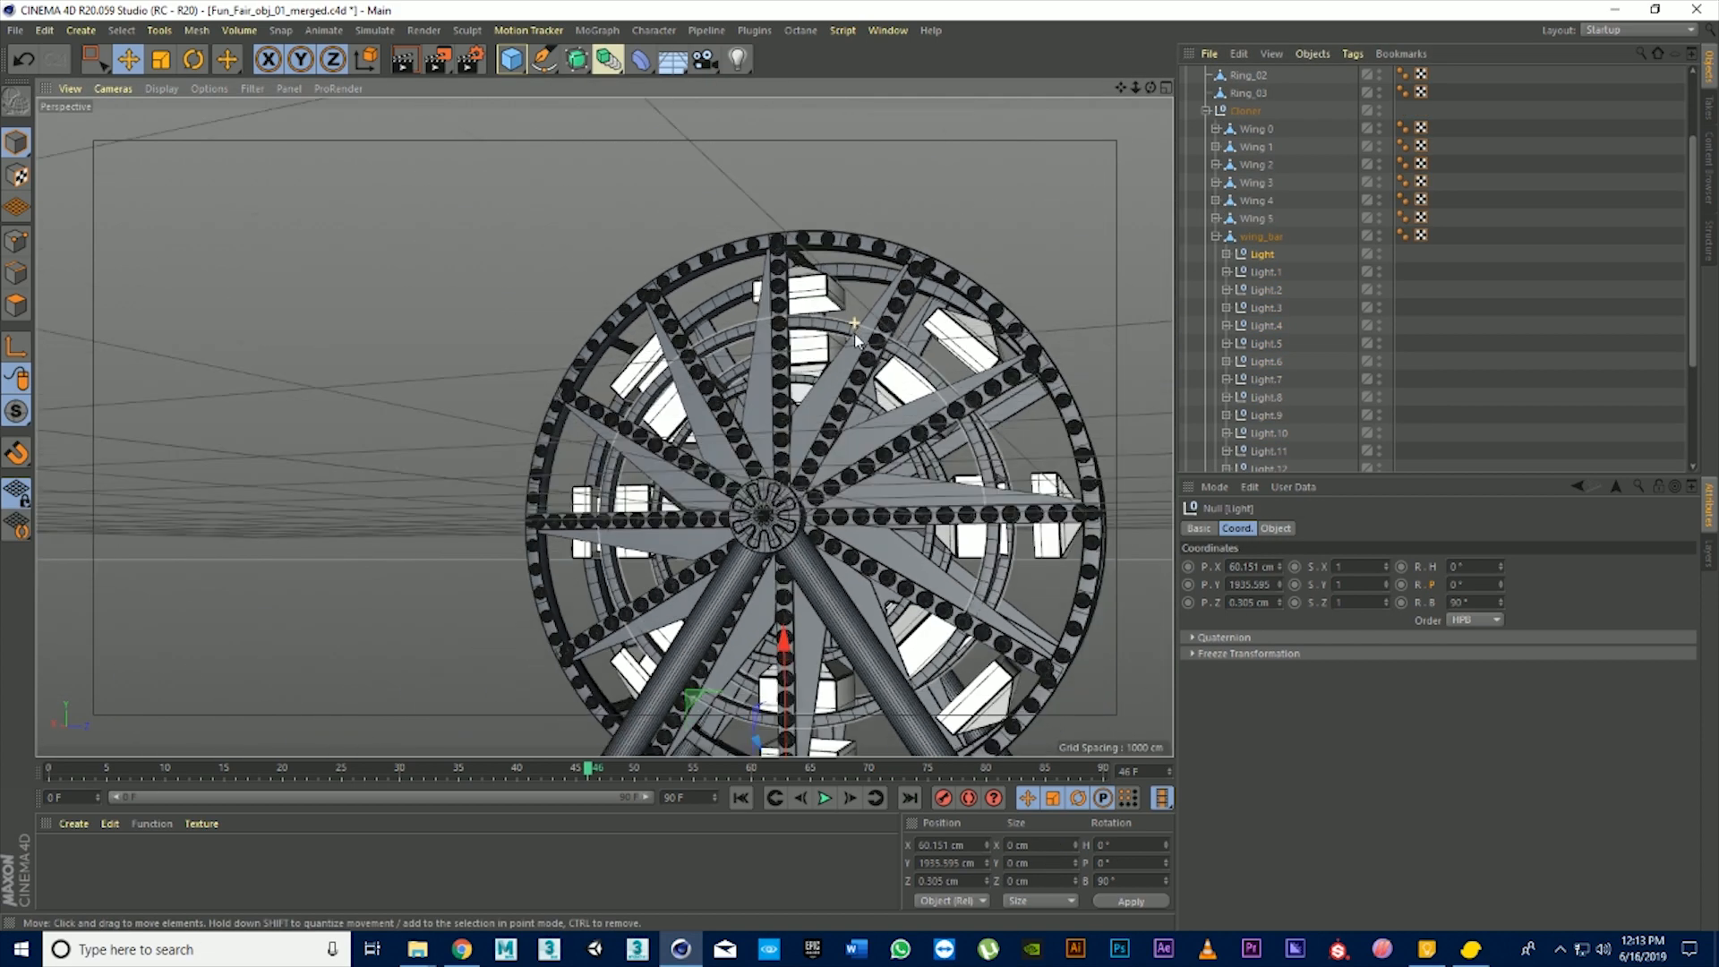
scroll(797, 719, up, 10)
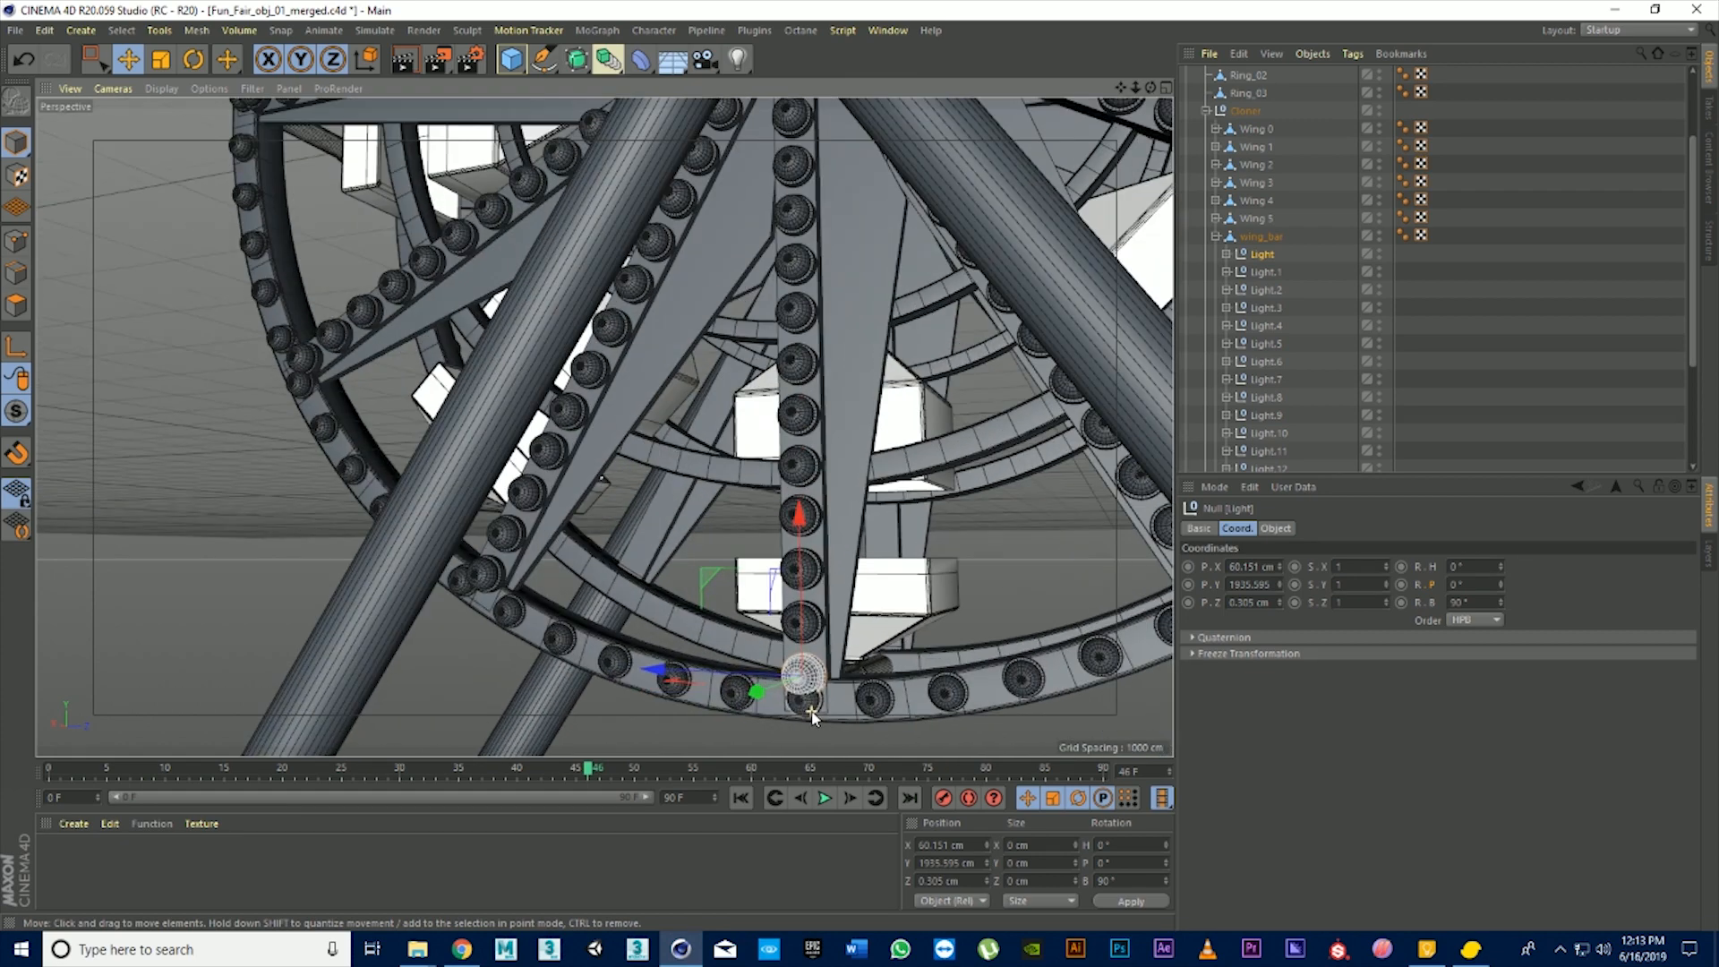
scroll(813, 710, up, 2)
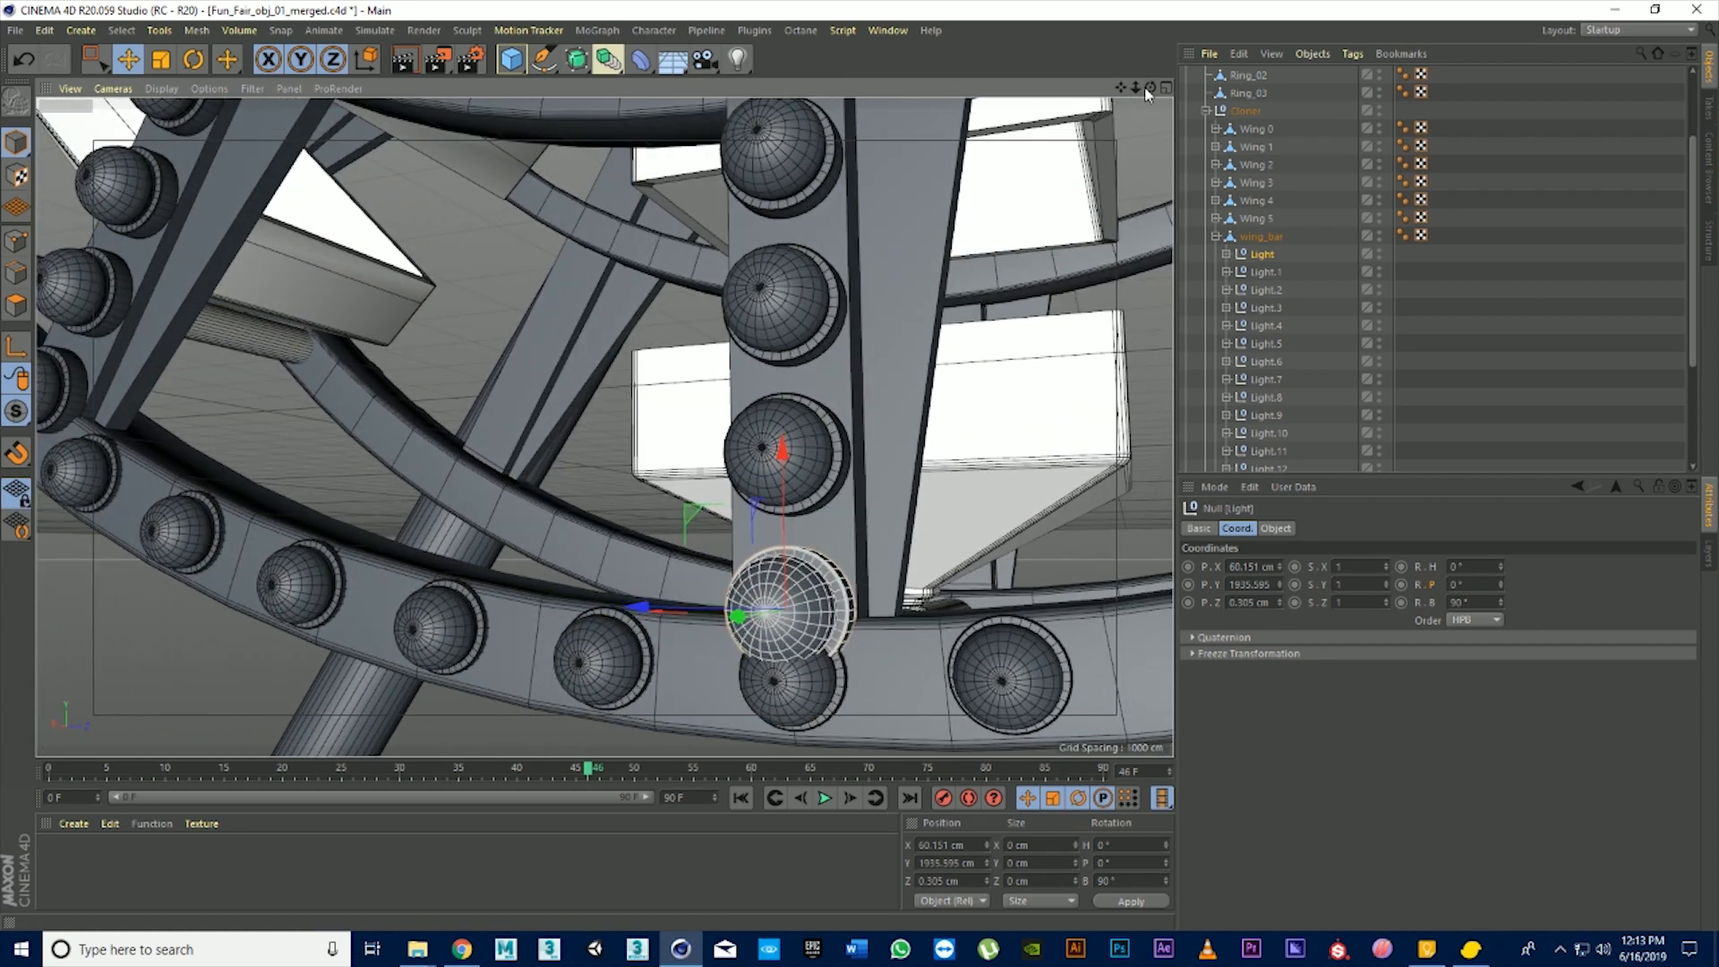
drag(1137, 87, 1204, 88)
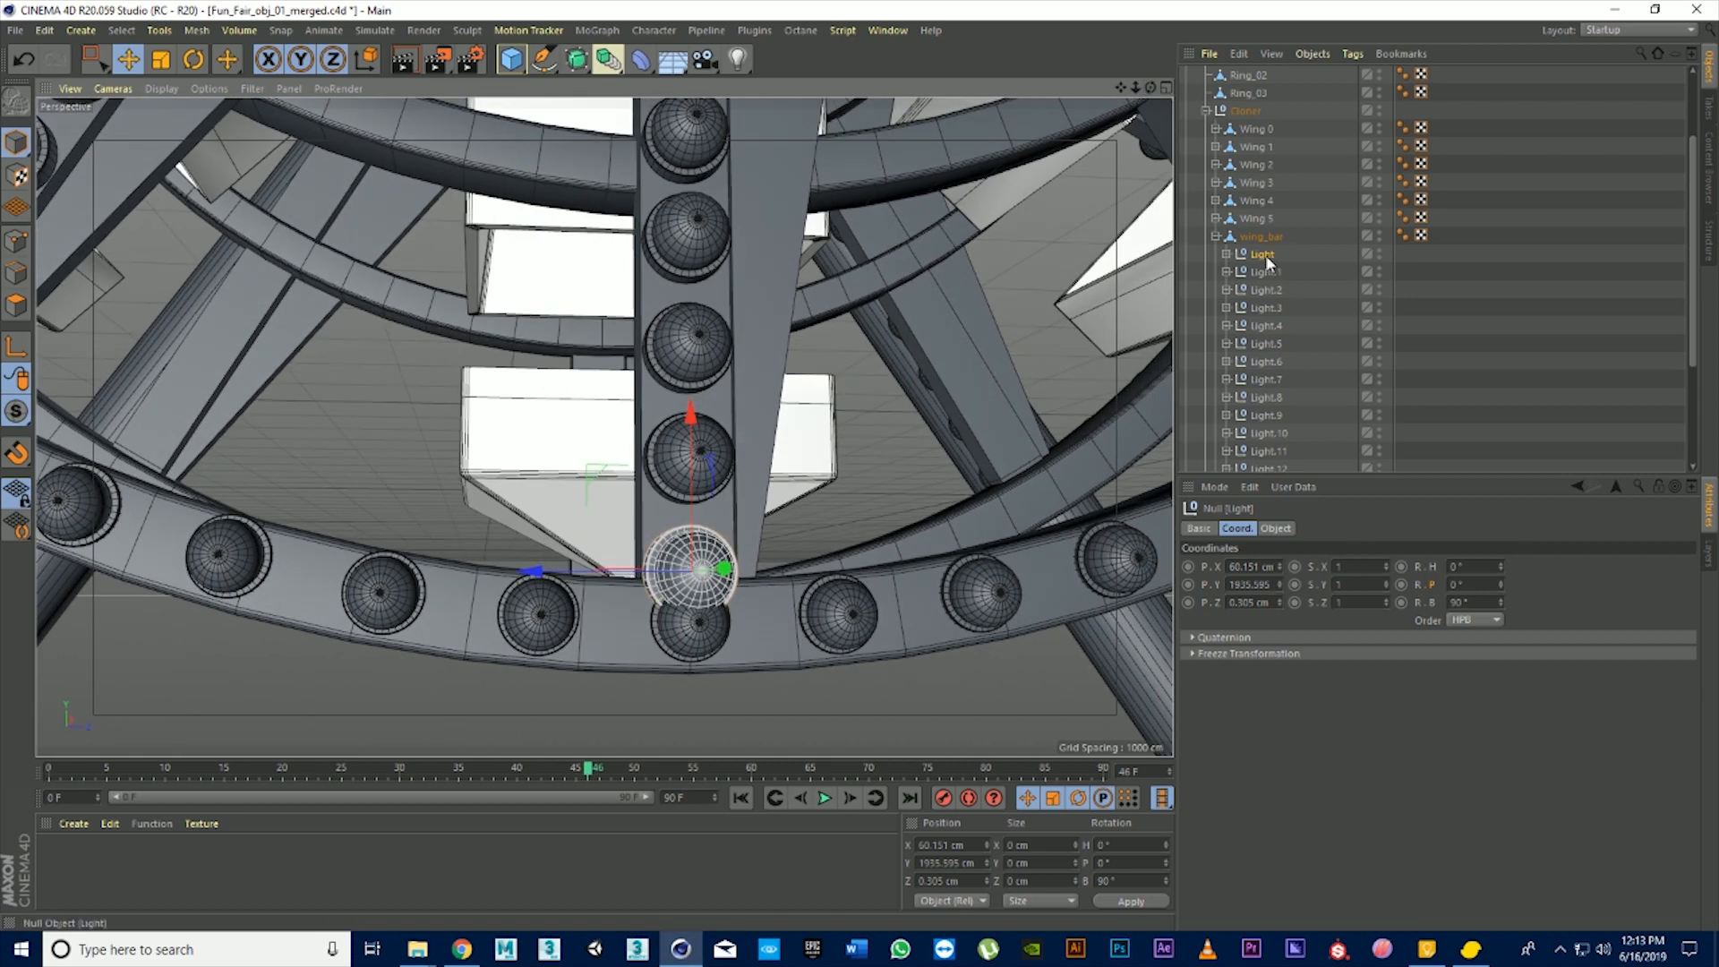
key(Delete)
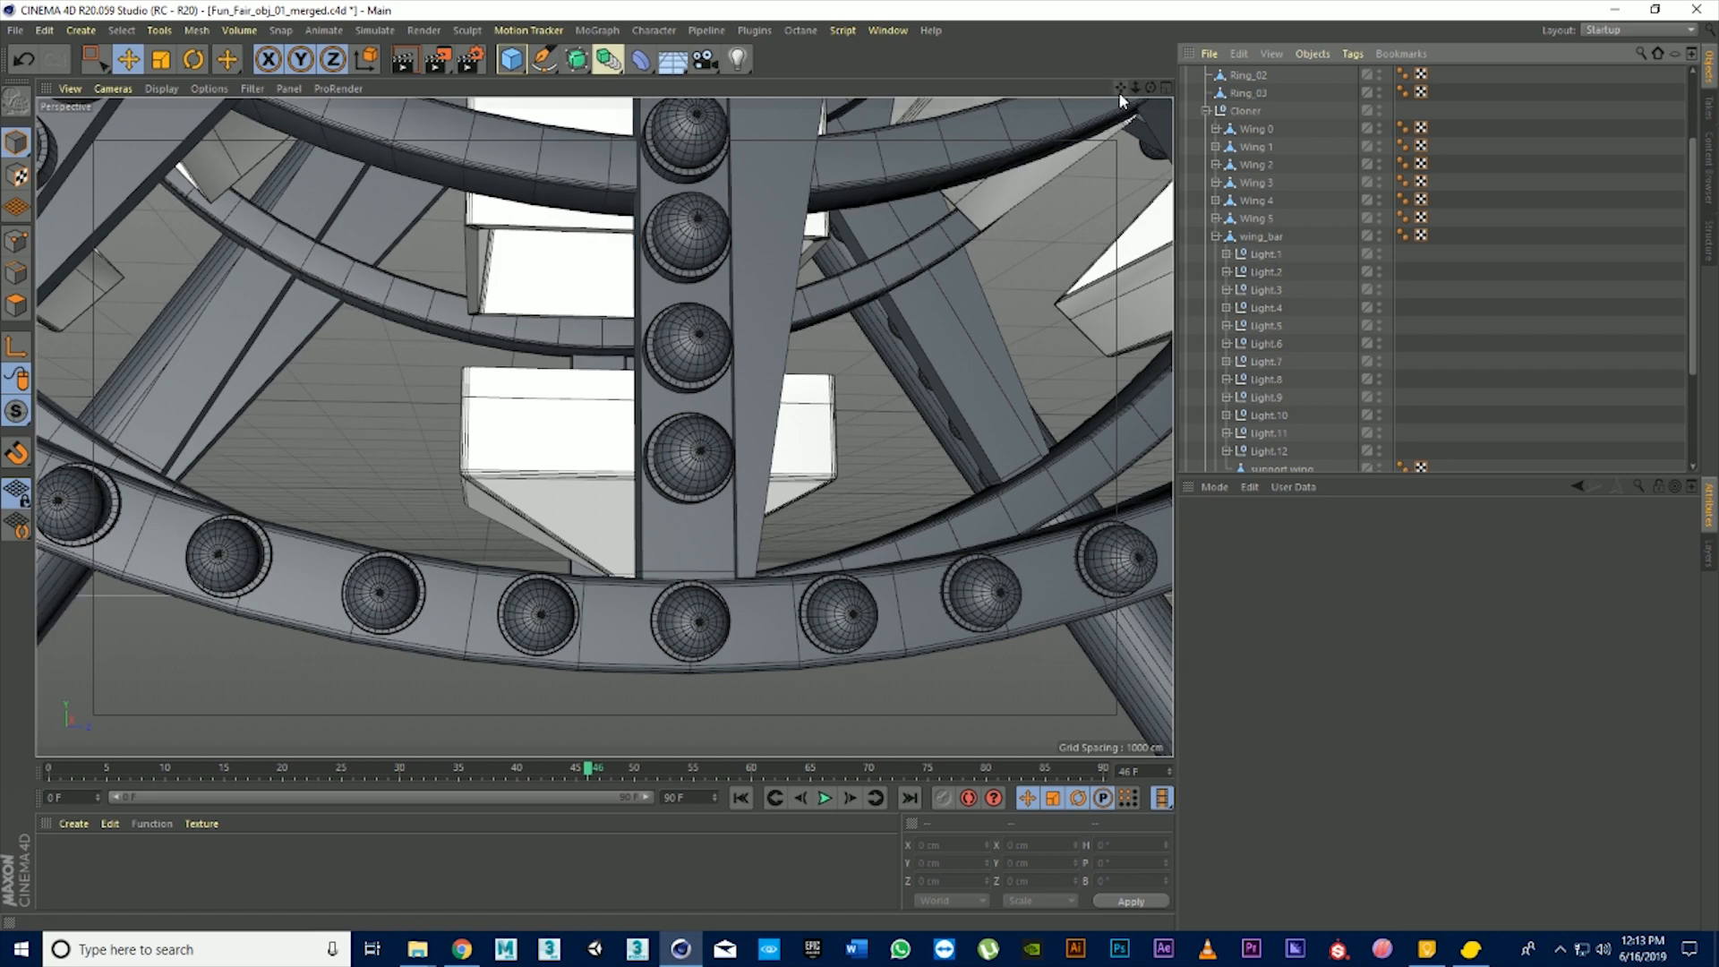
Select the spheres of every other light along wing_bar: Light.1, Light.3, Light.5, Light.7, Light.9 and Light.11
drag(1119, 92, 1078, 97)
click(659, 557)
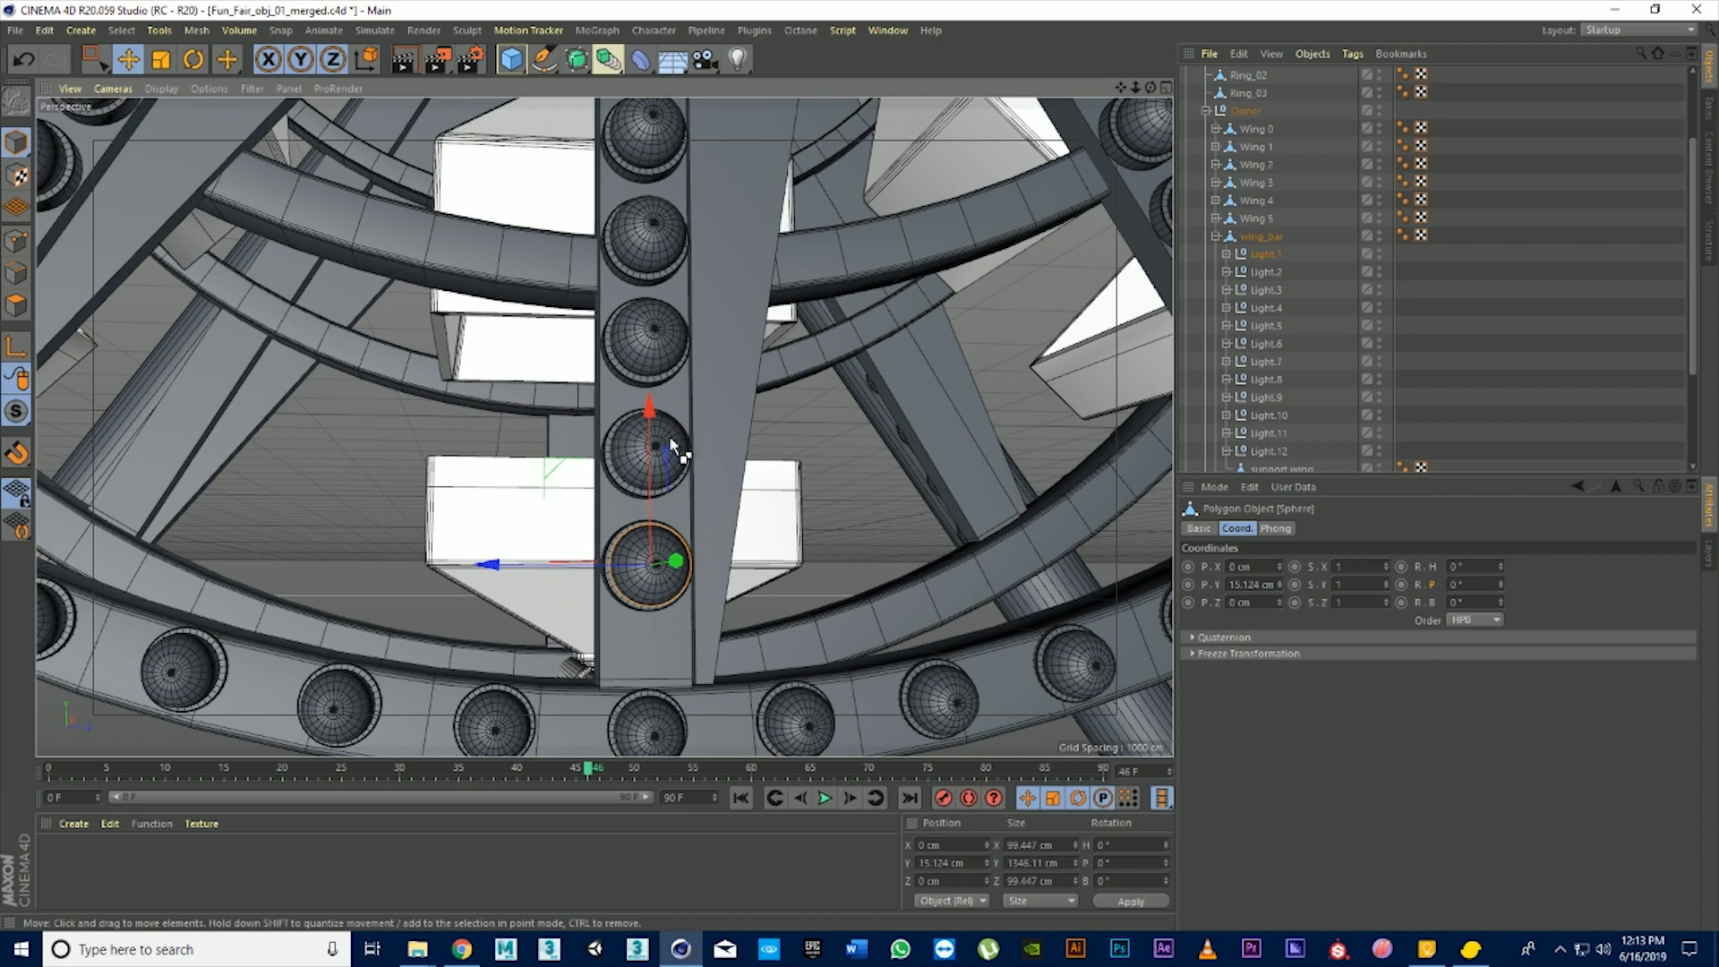
shift+click(663, 327)
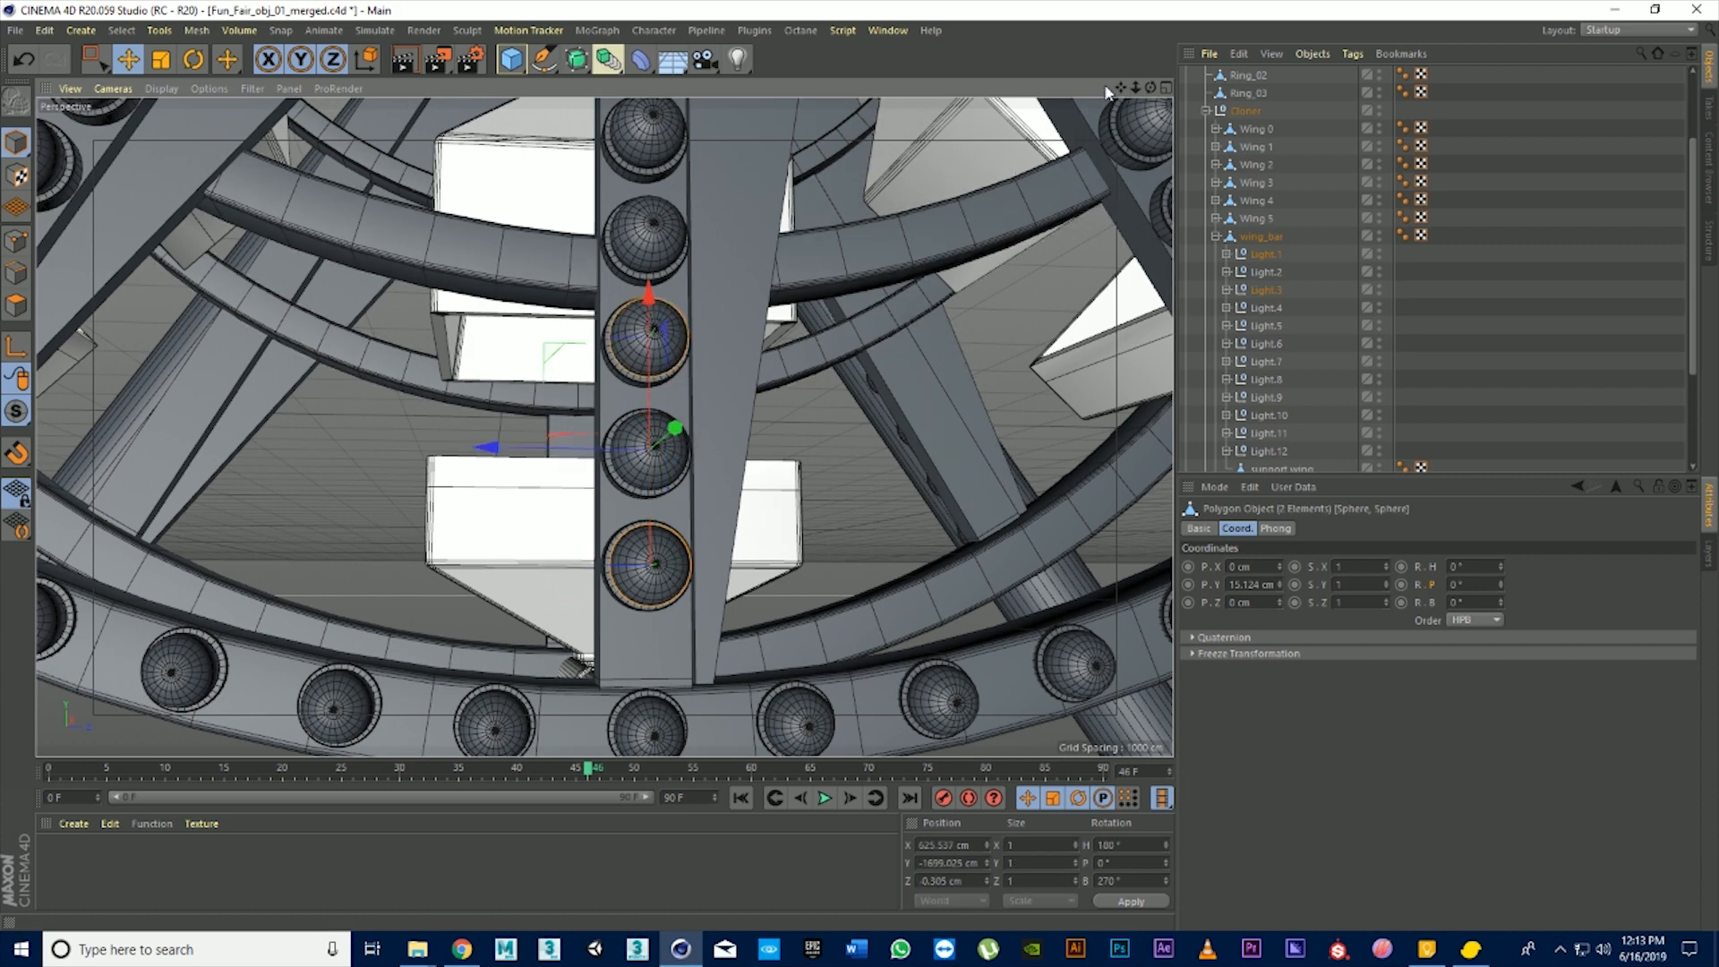
alt+middle_drag(676, 391, 694, 608)
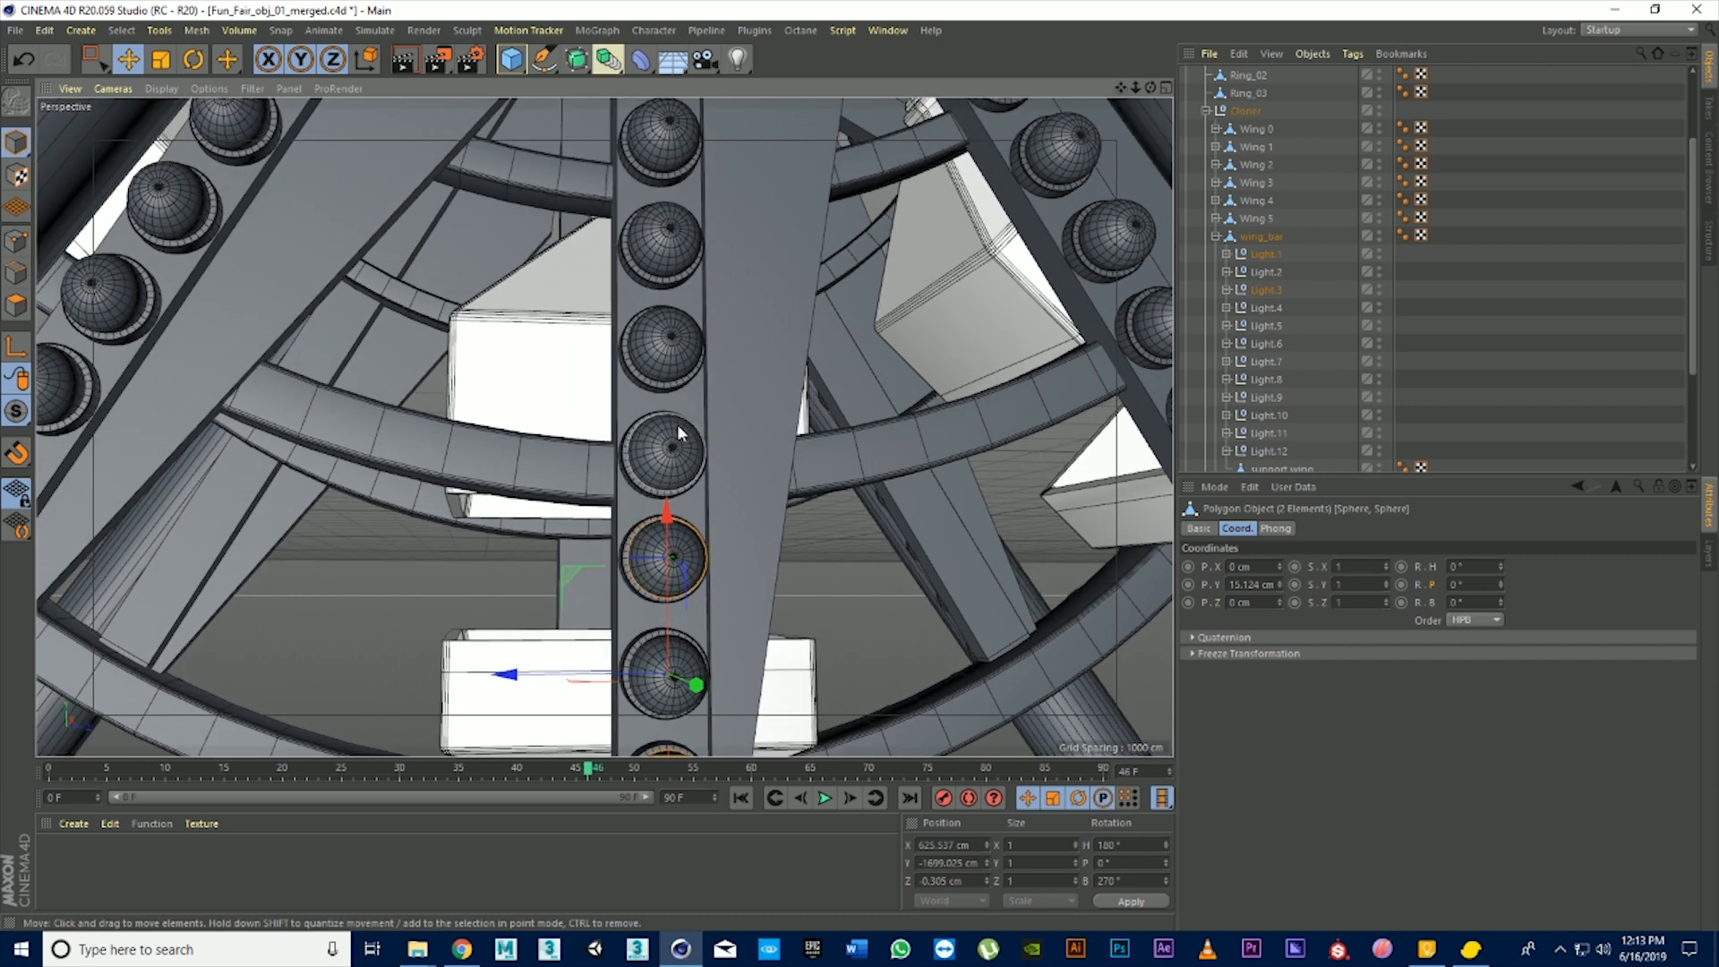
shift+click(668, 337)
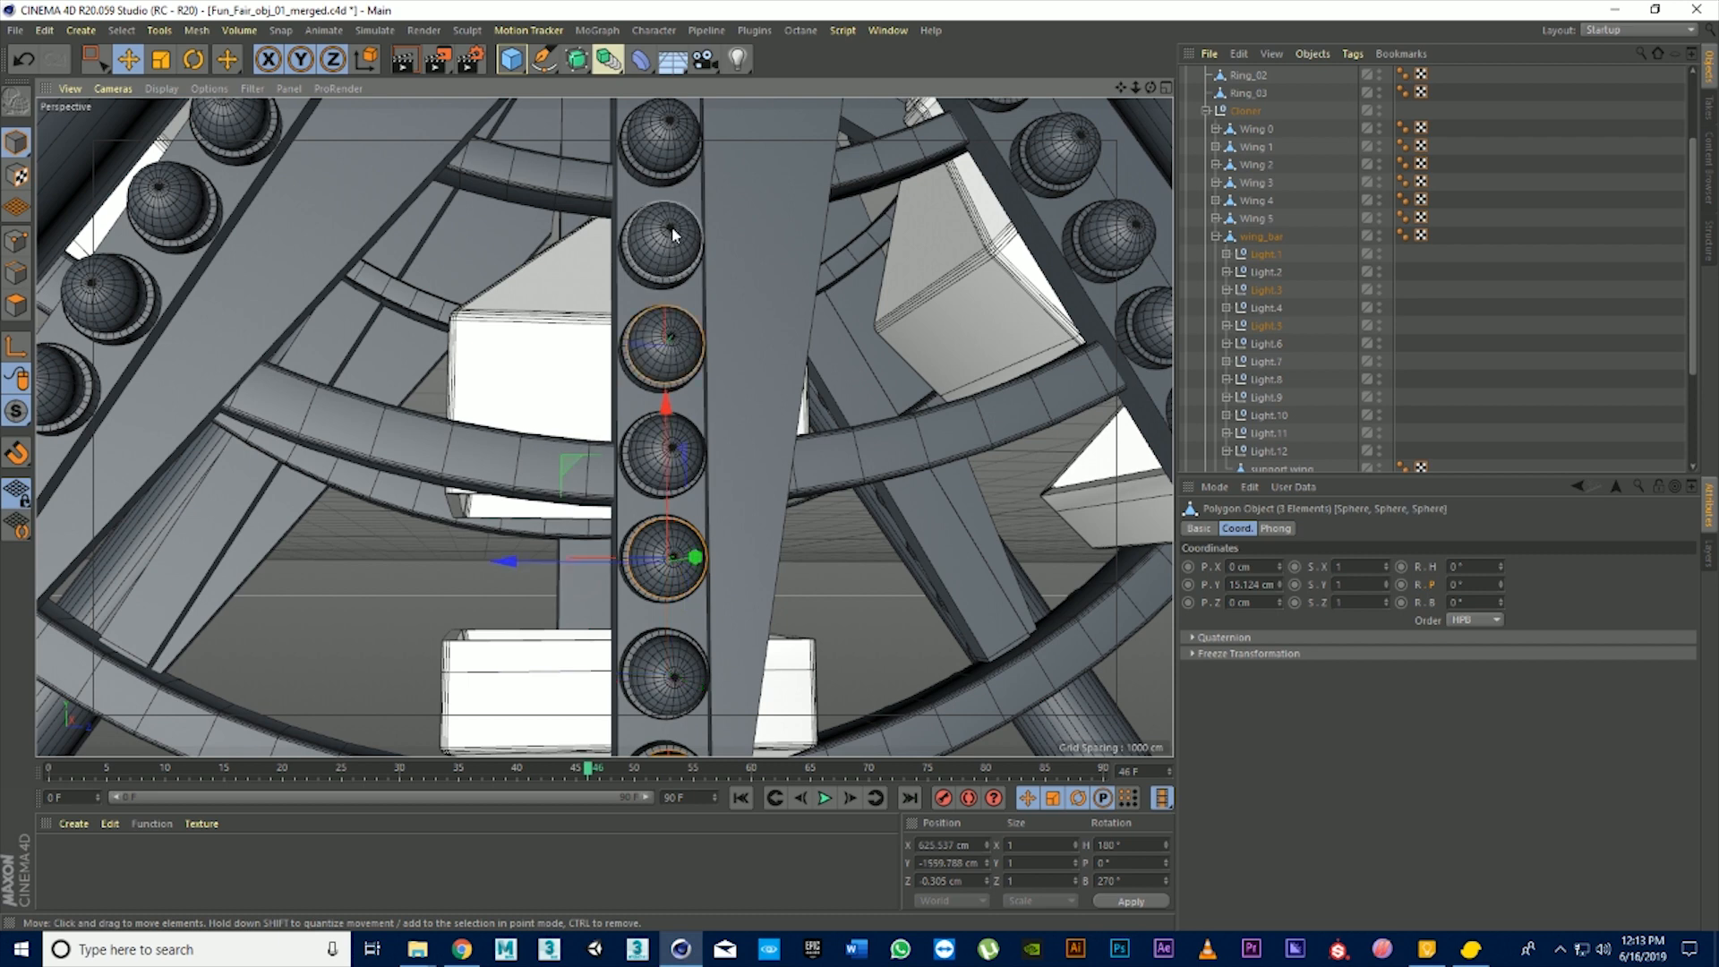
shift+click(667, 132)
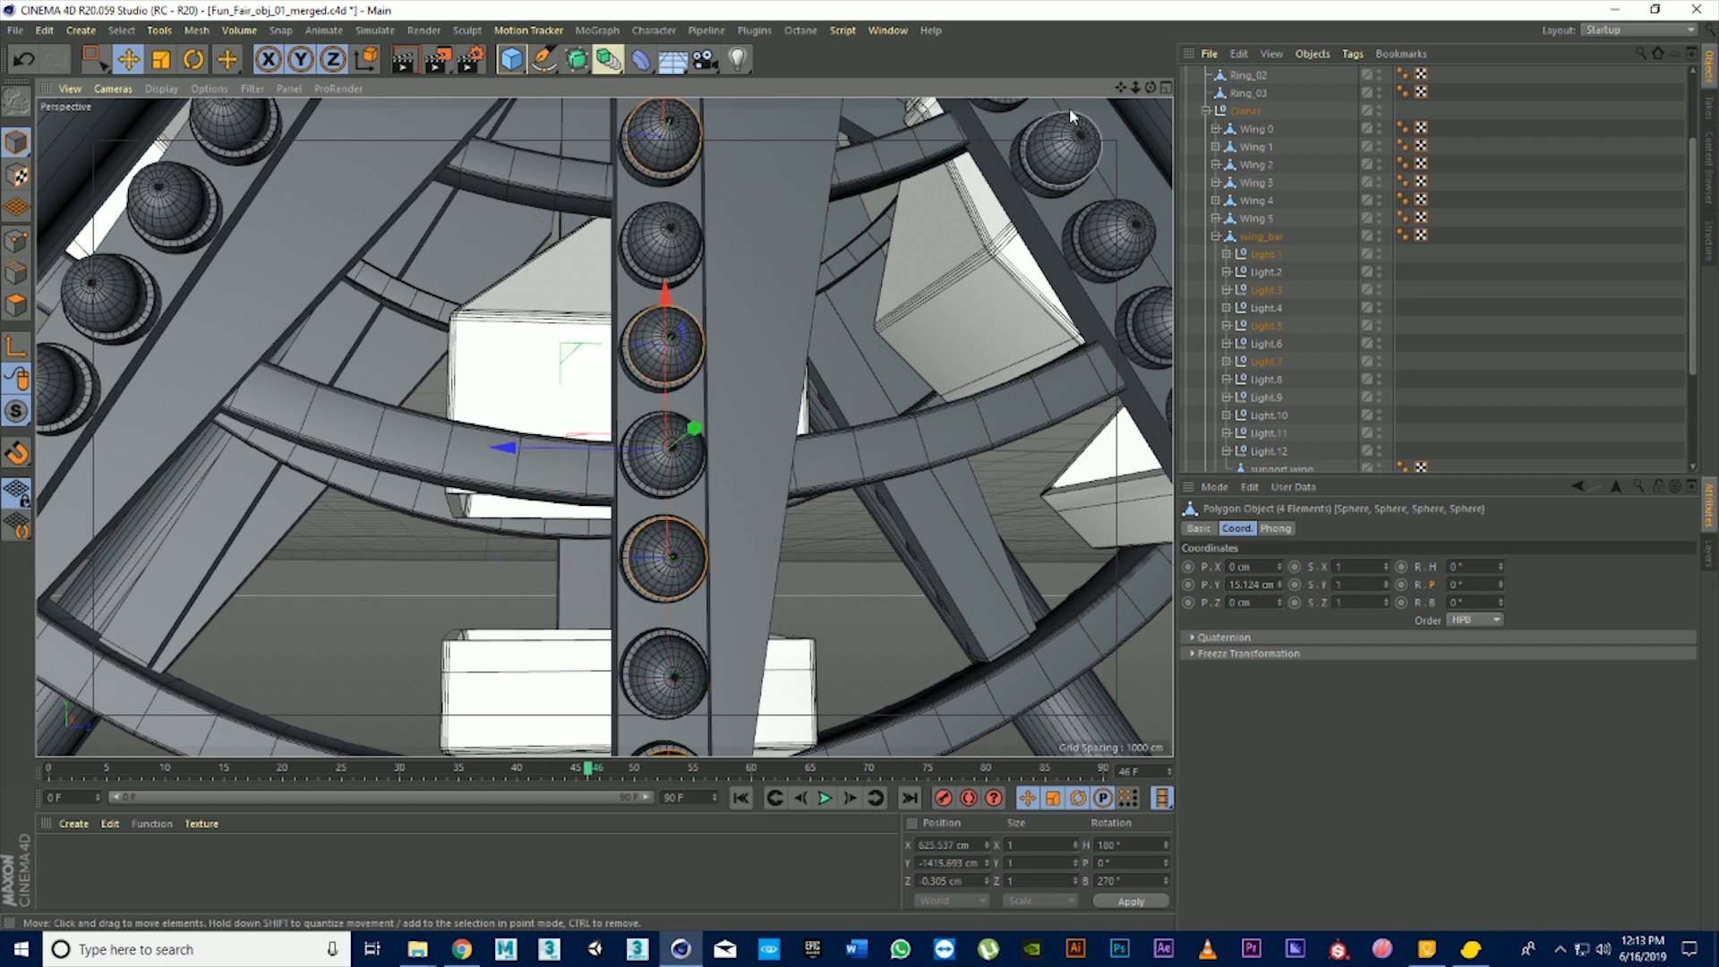
drag(1120, 87, 970, 211)
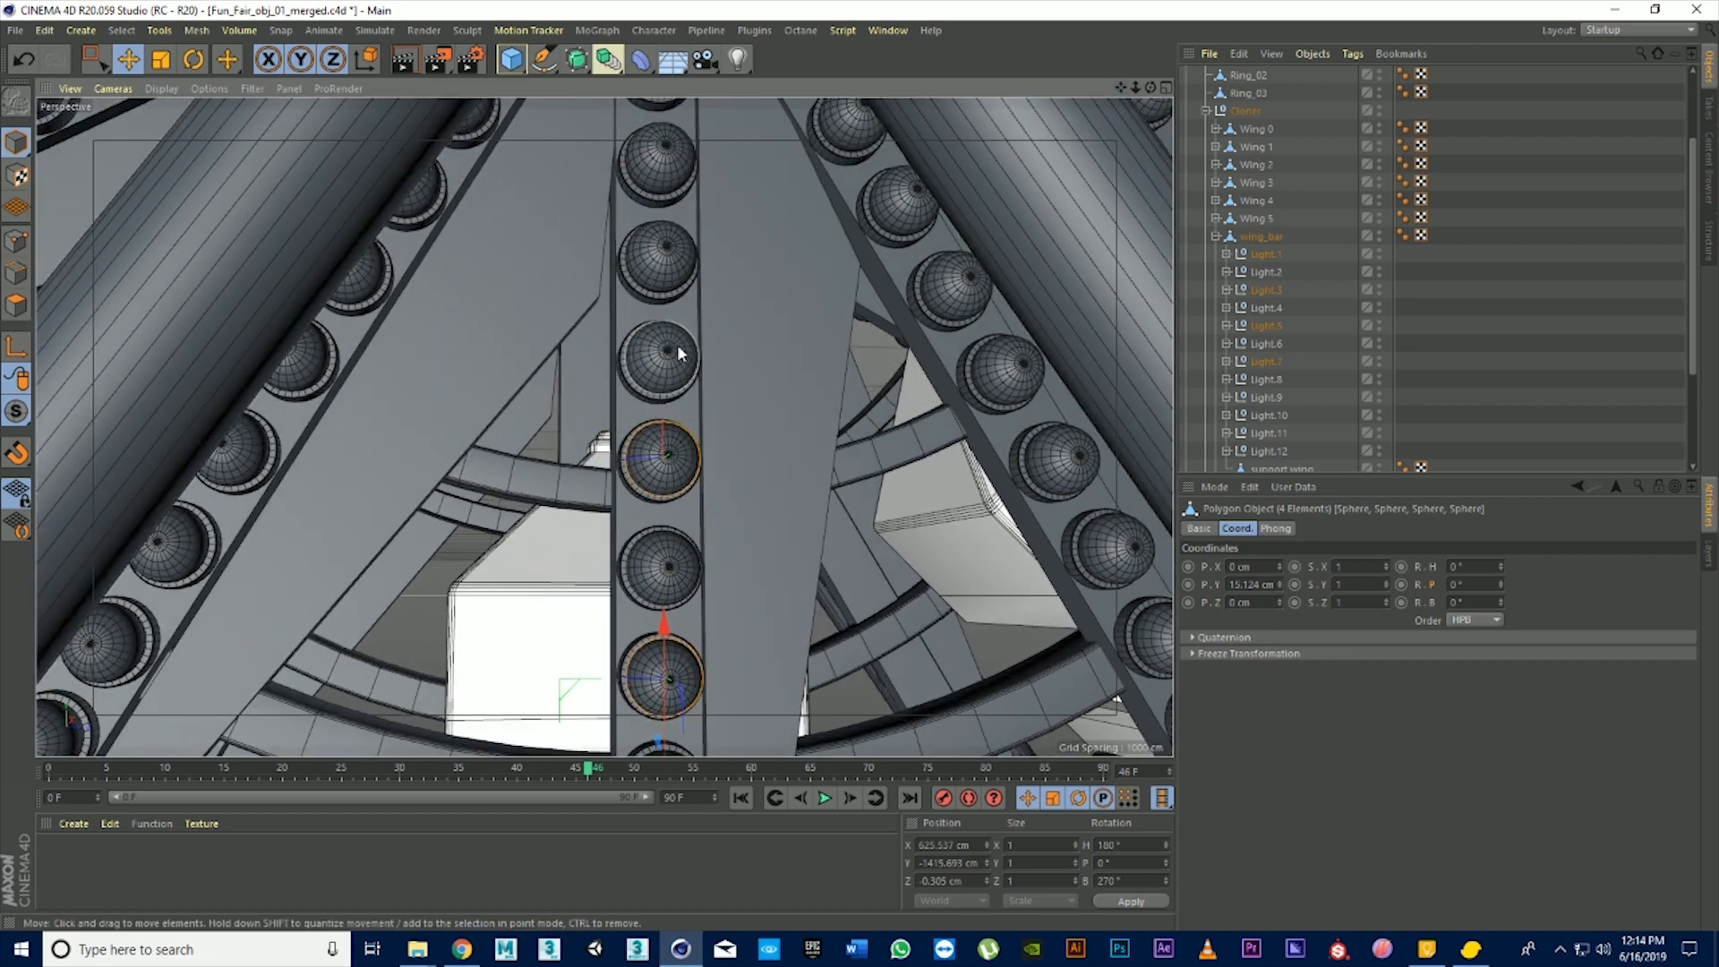
shift+click(673, 269)
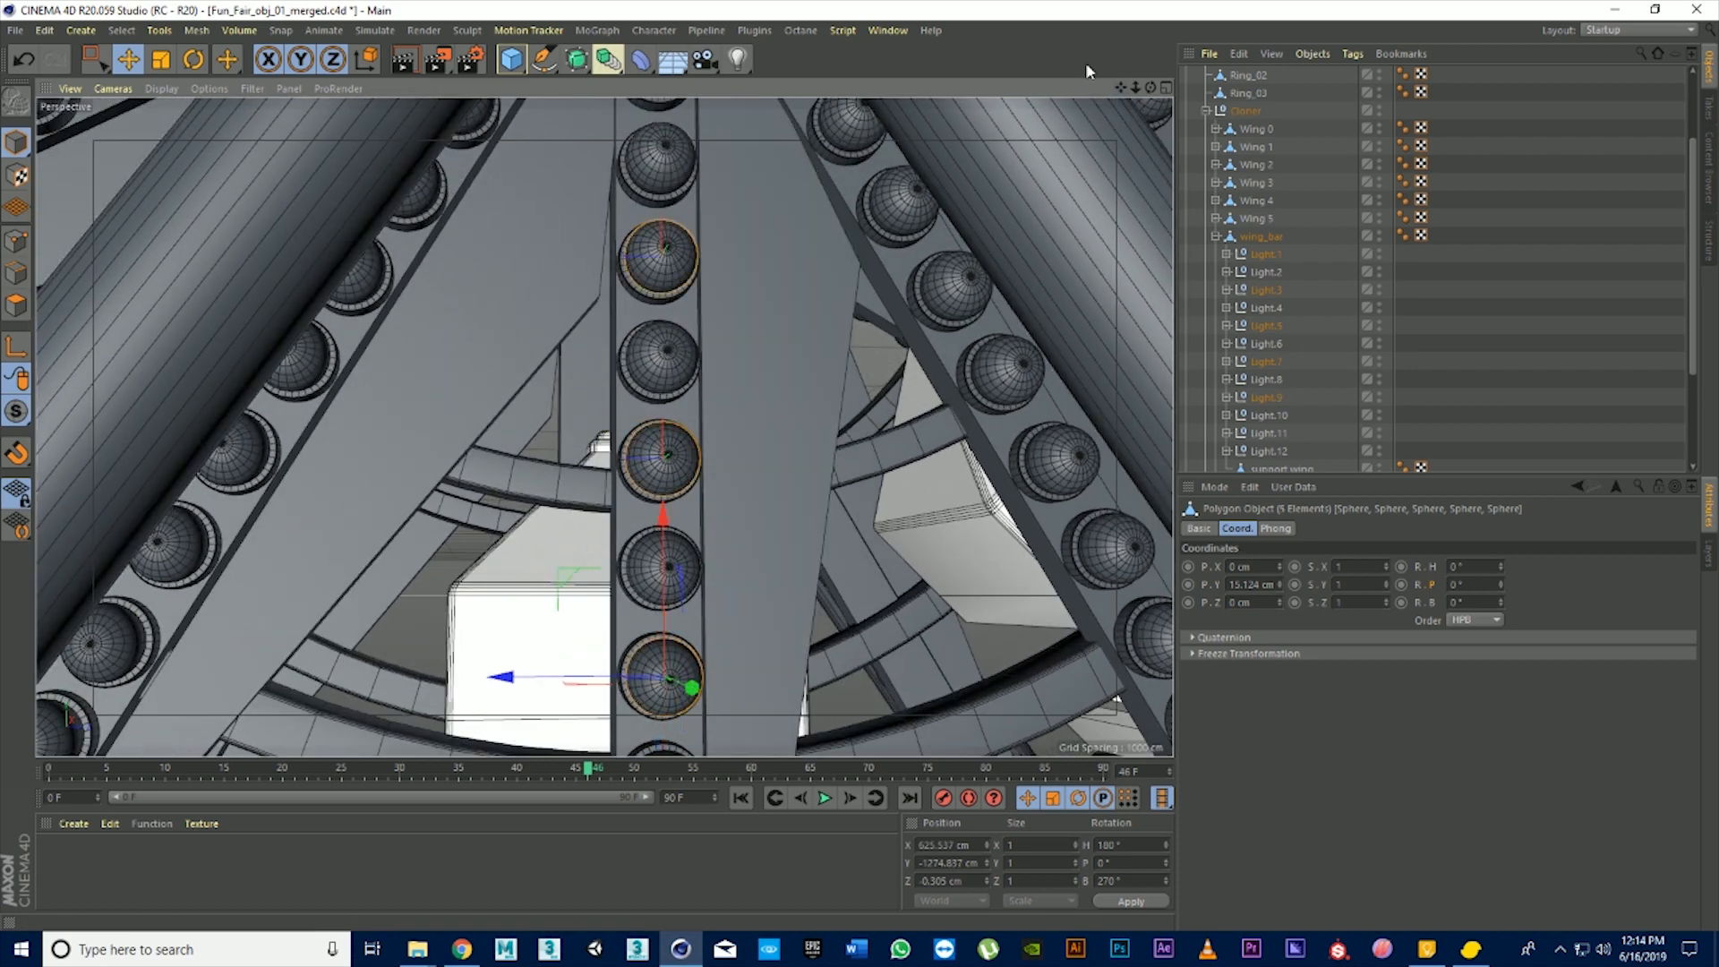
drag(1121, 88, 1115, 98)
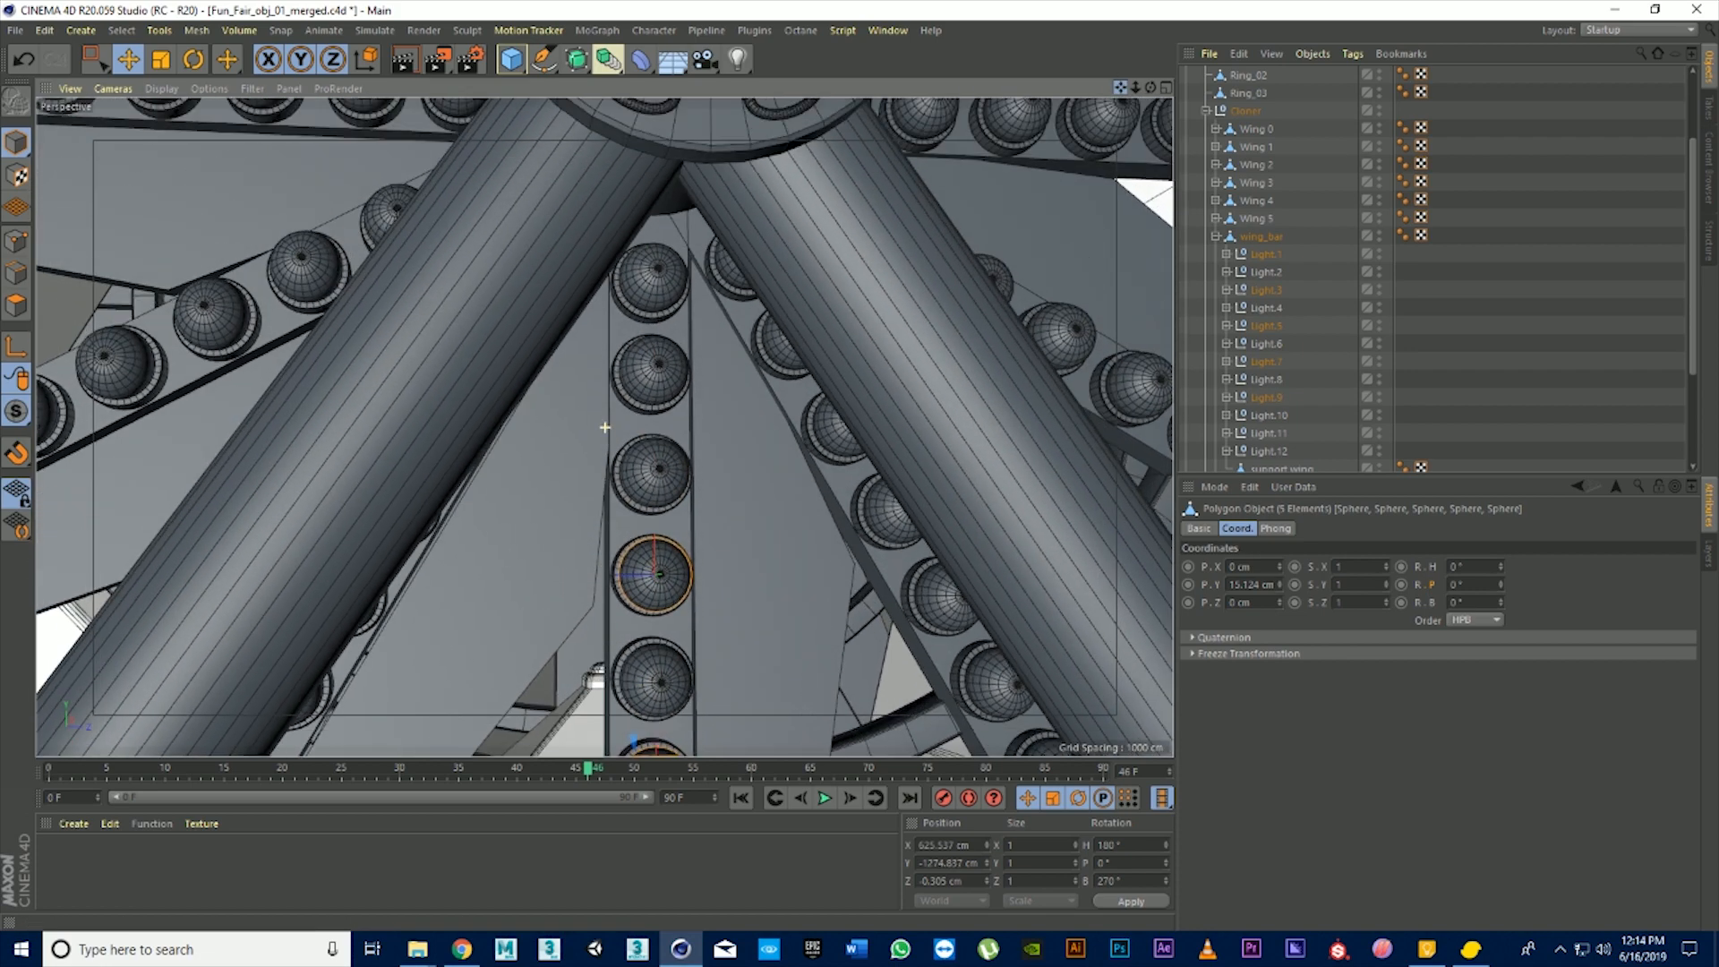
shift+click(654, 365)
scroll(666, 299, down, 5)
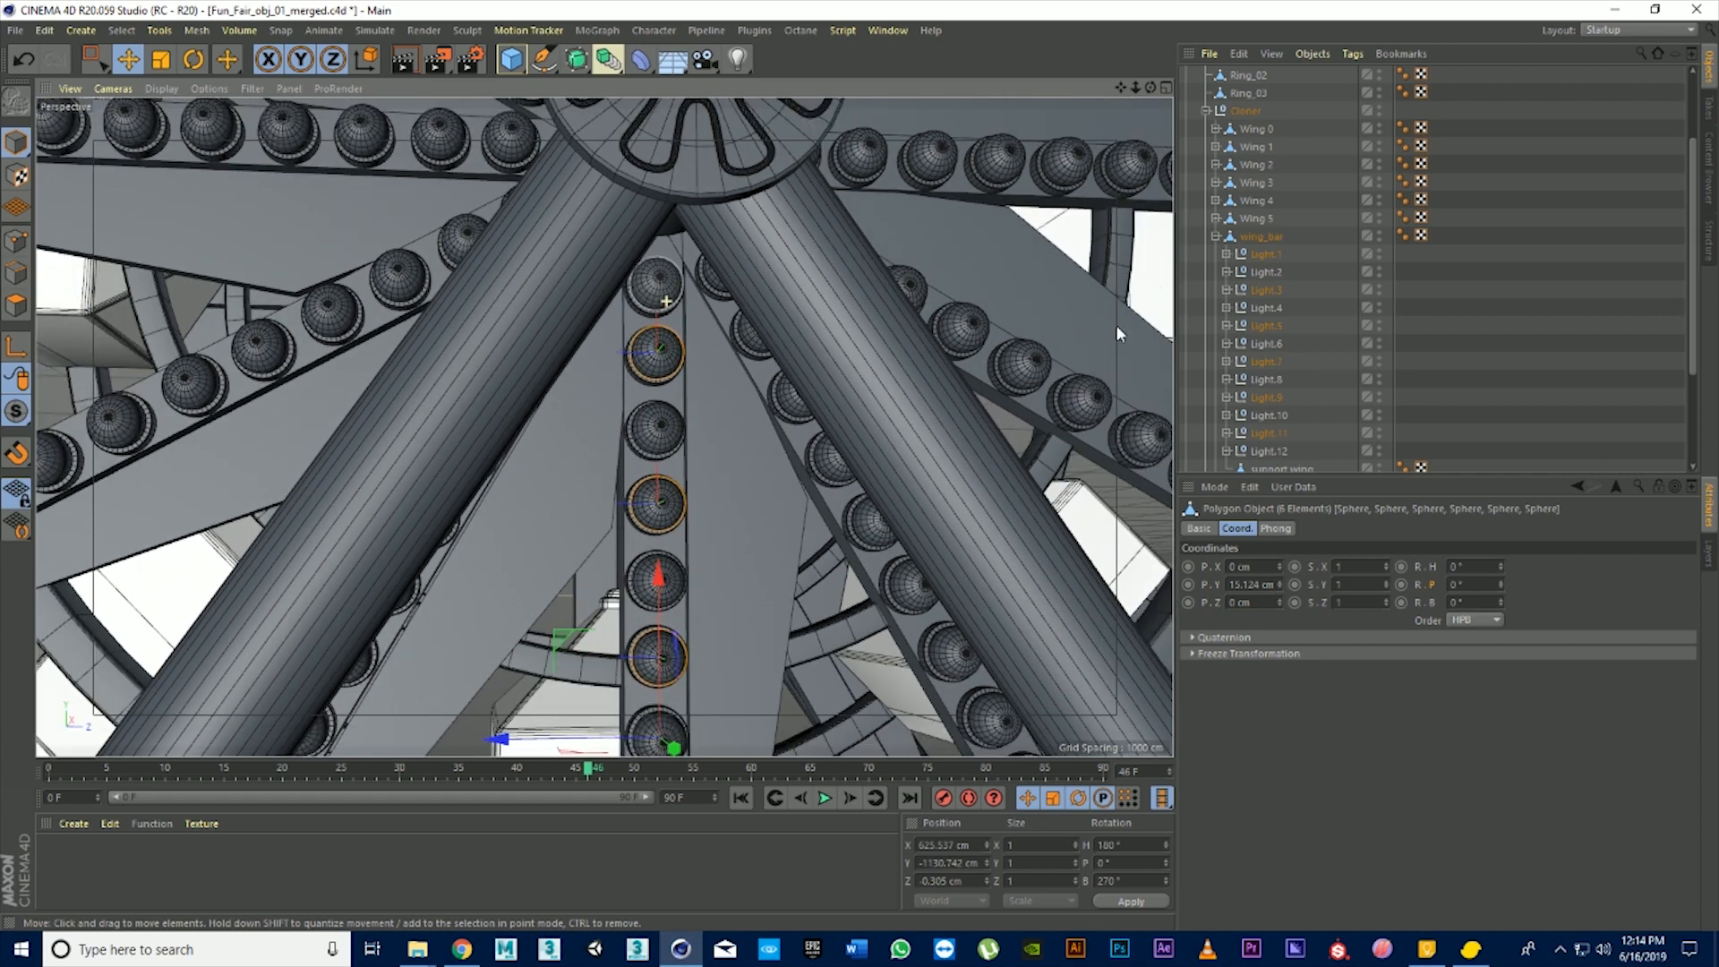
Expand Light.1 and merge the six selected spheres into one object with Connect Objects + Delete
click(1226, 255)
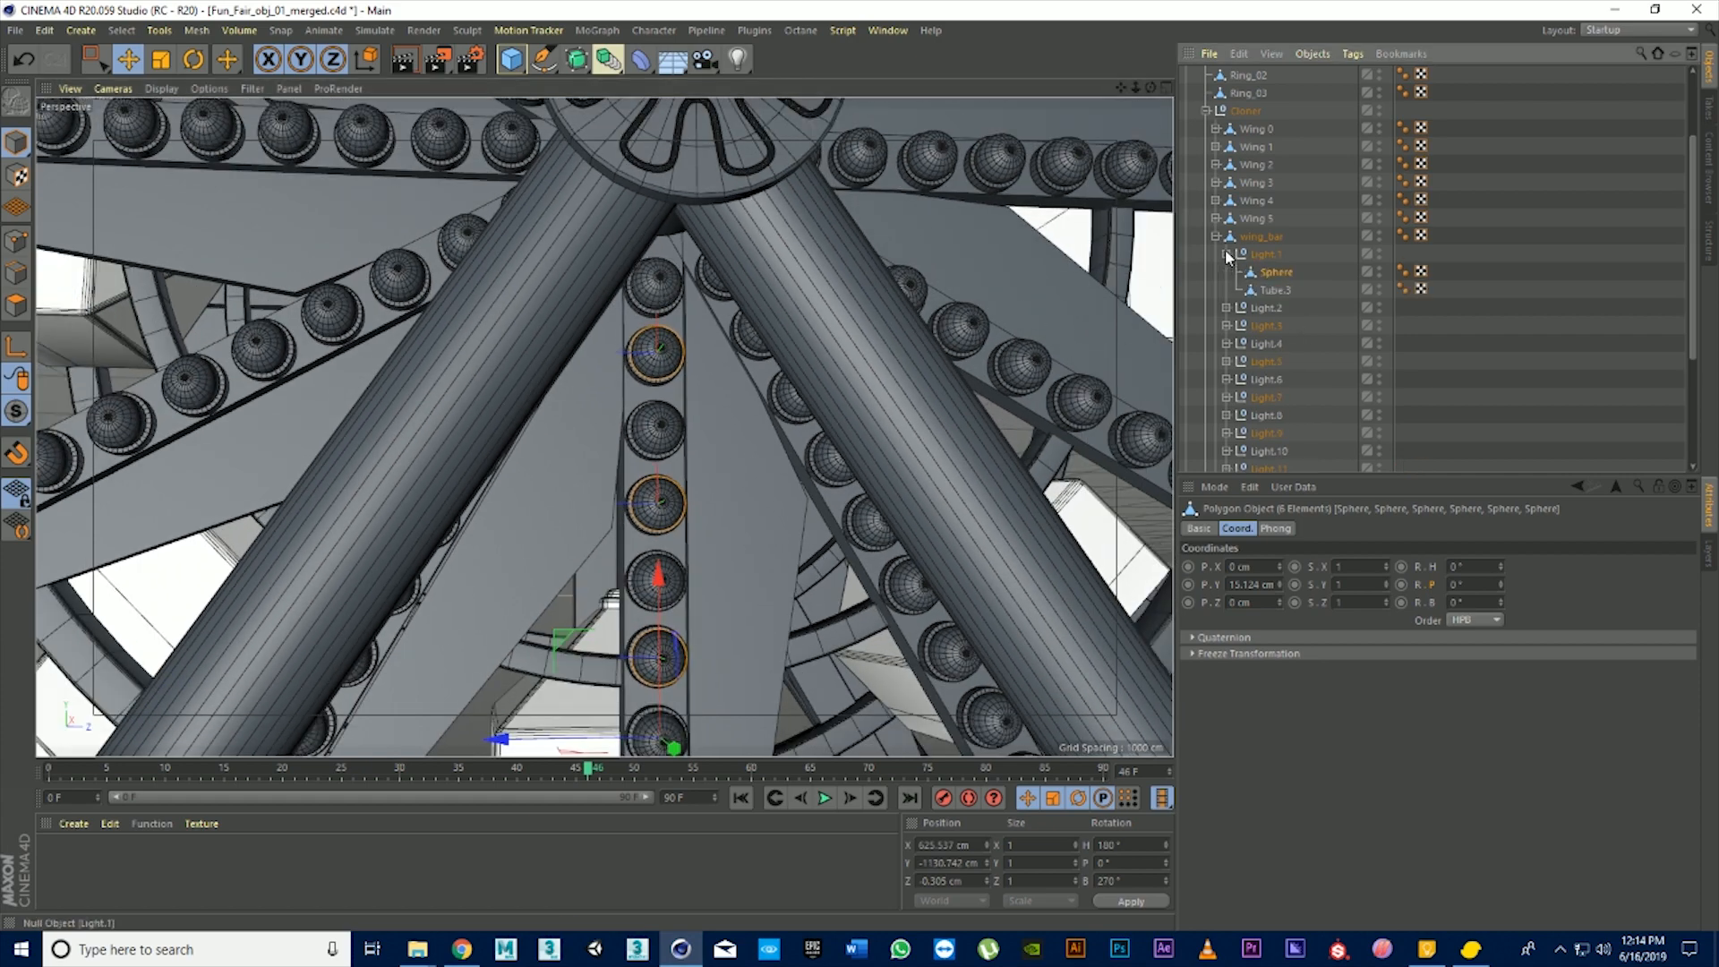
right_click(1272, 278)
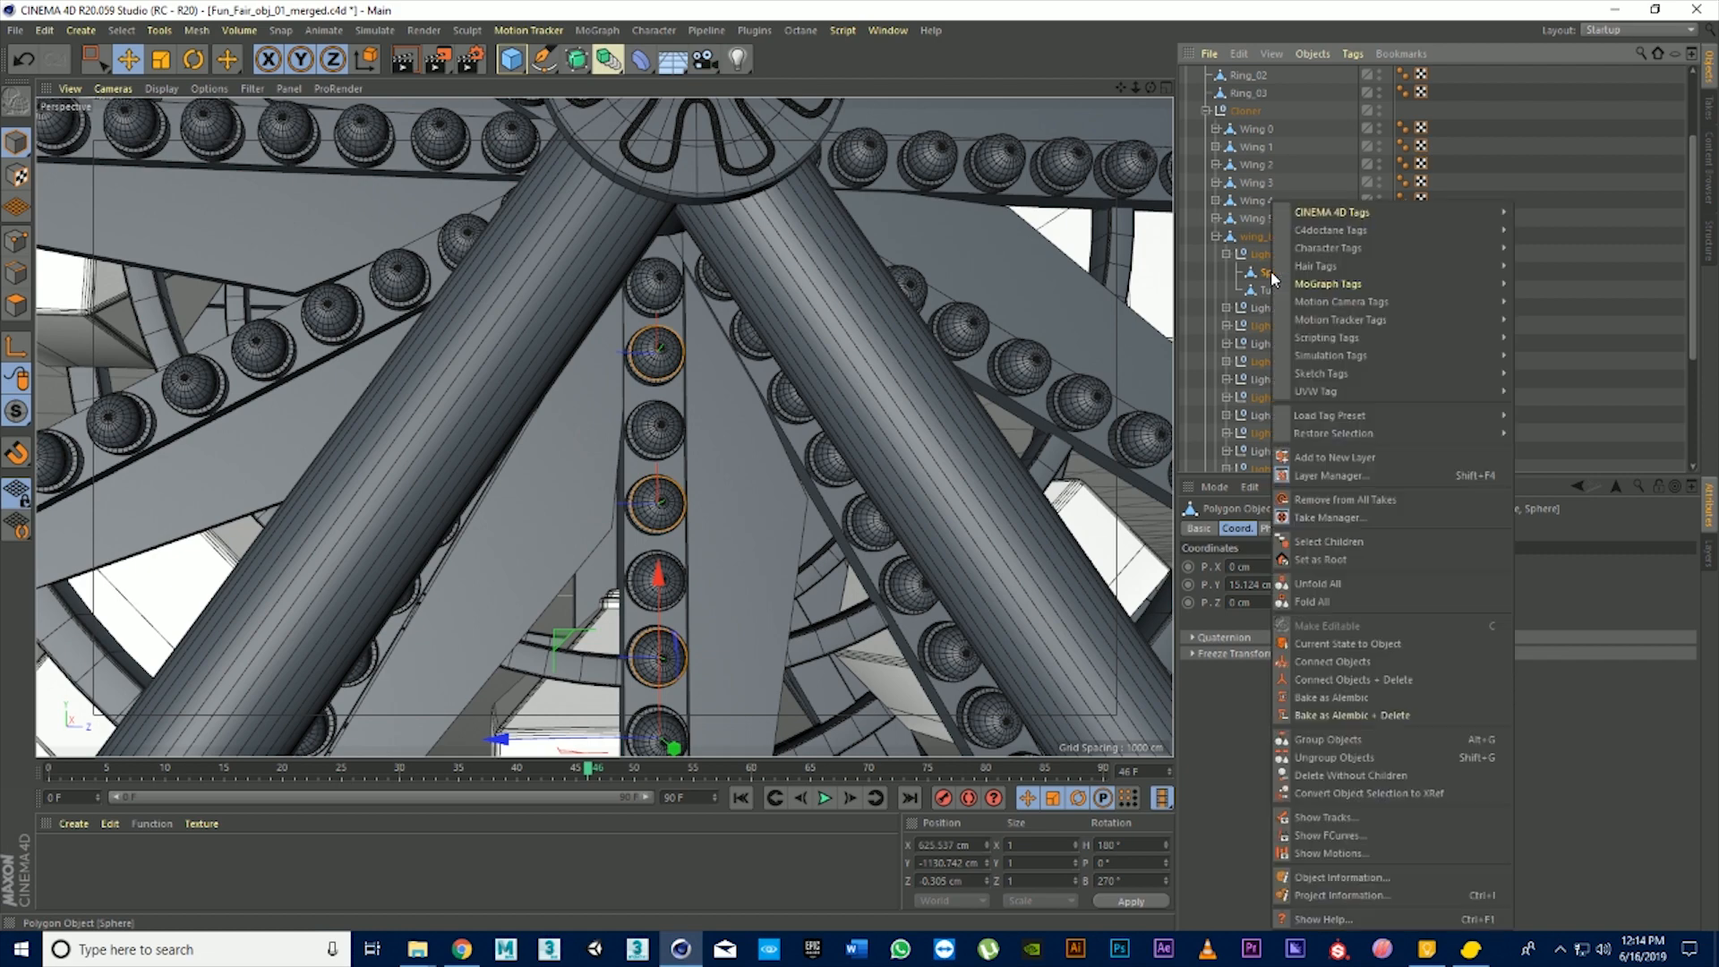
click(1394, 682)
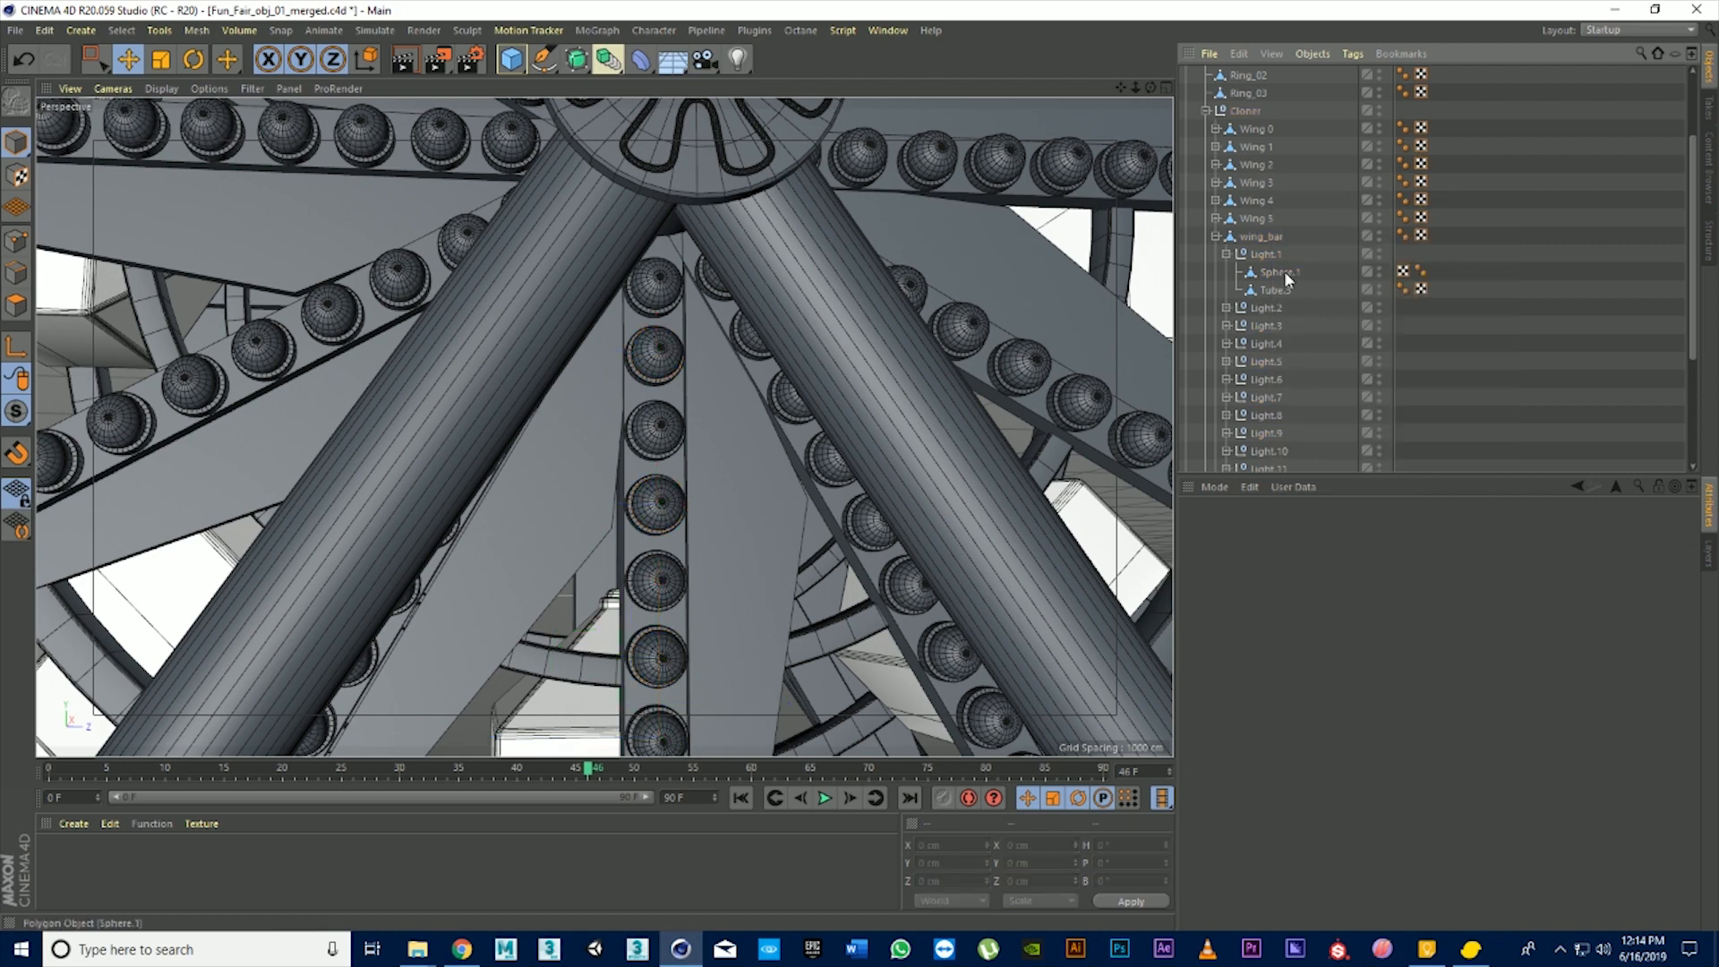
Try moving the merged spheres away from wing_bar to check them, and undo the move
scroll(830, 432, down, 4)
drag(1150, 87, 1150, 82)
drag(651, 542, 736, 581)
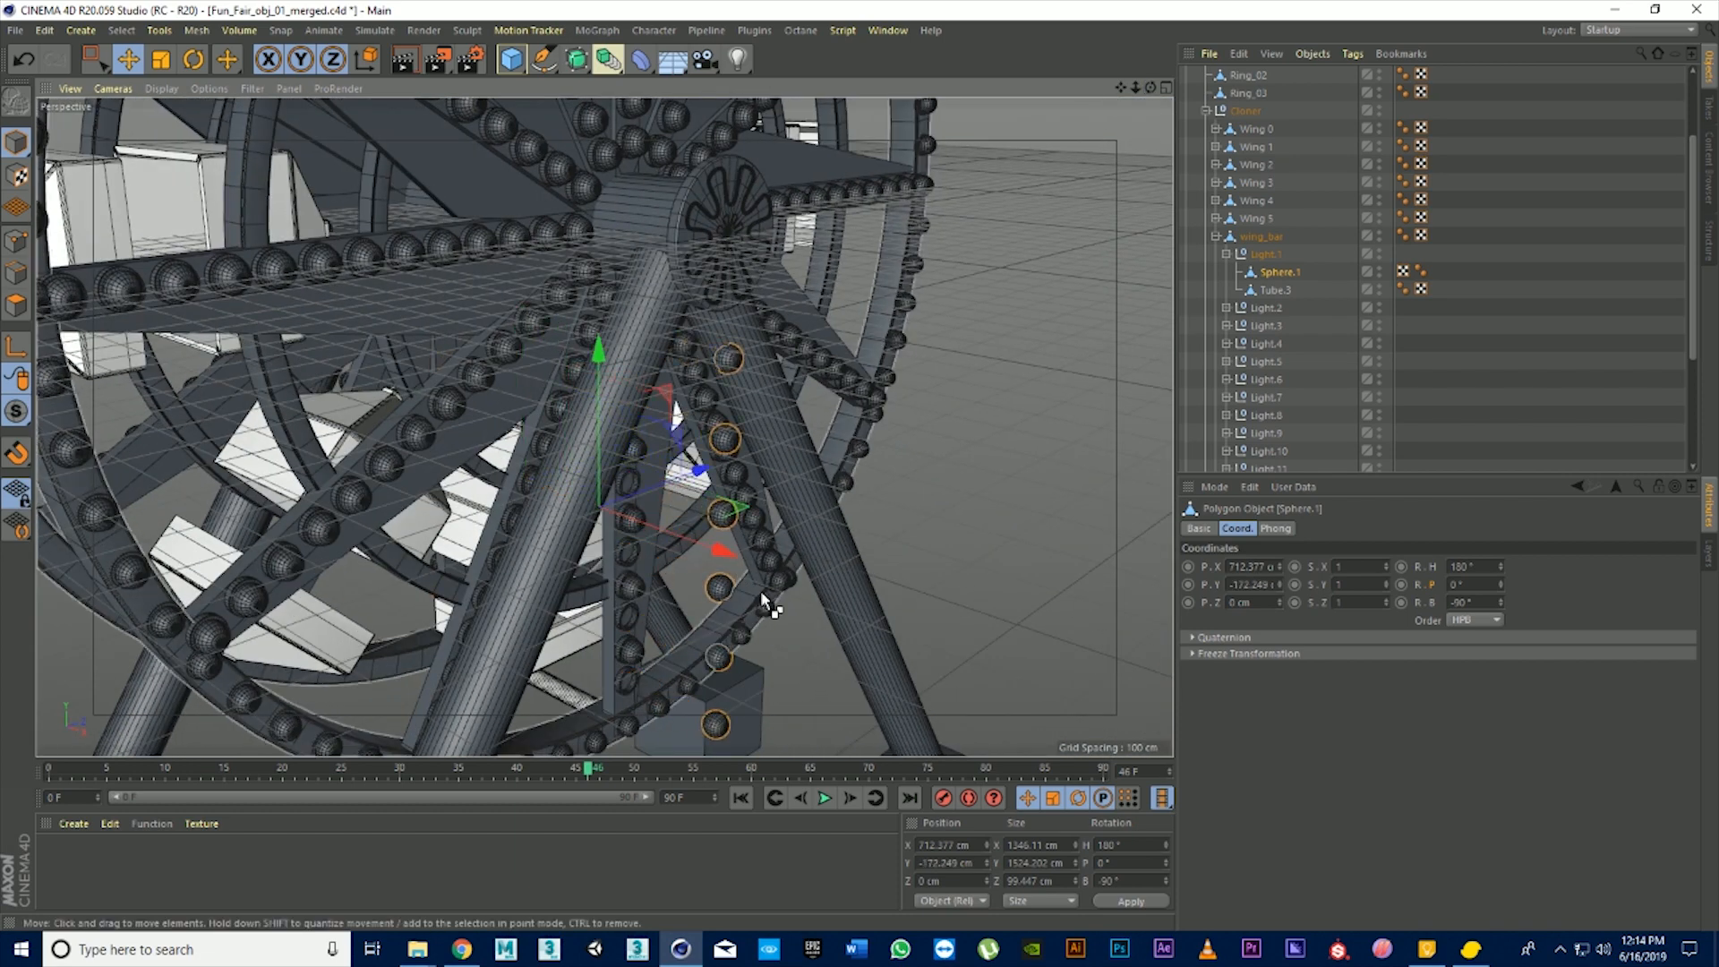
key(ctrl+z)
drag(1131, 90, 1147, 87)
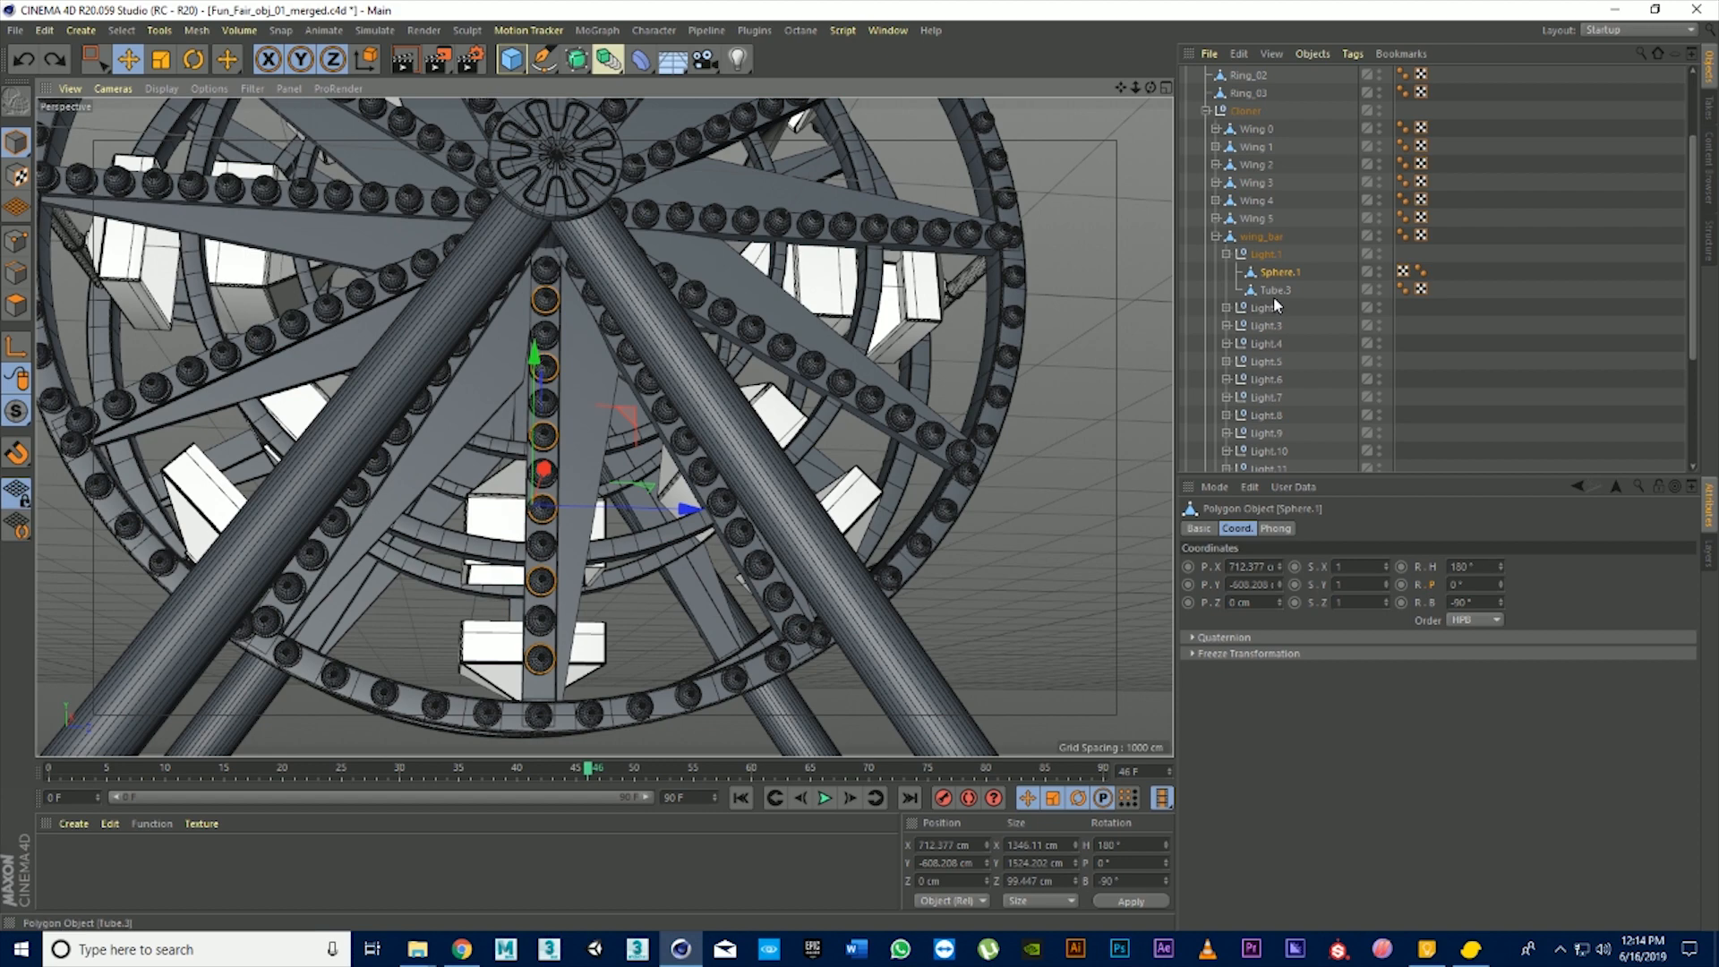
Collapse the Ferris wheel hierarchy and isolate Symmetry.1 with MagicSolo
click(1243, 111)
click(1206, 111)
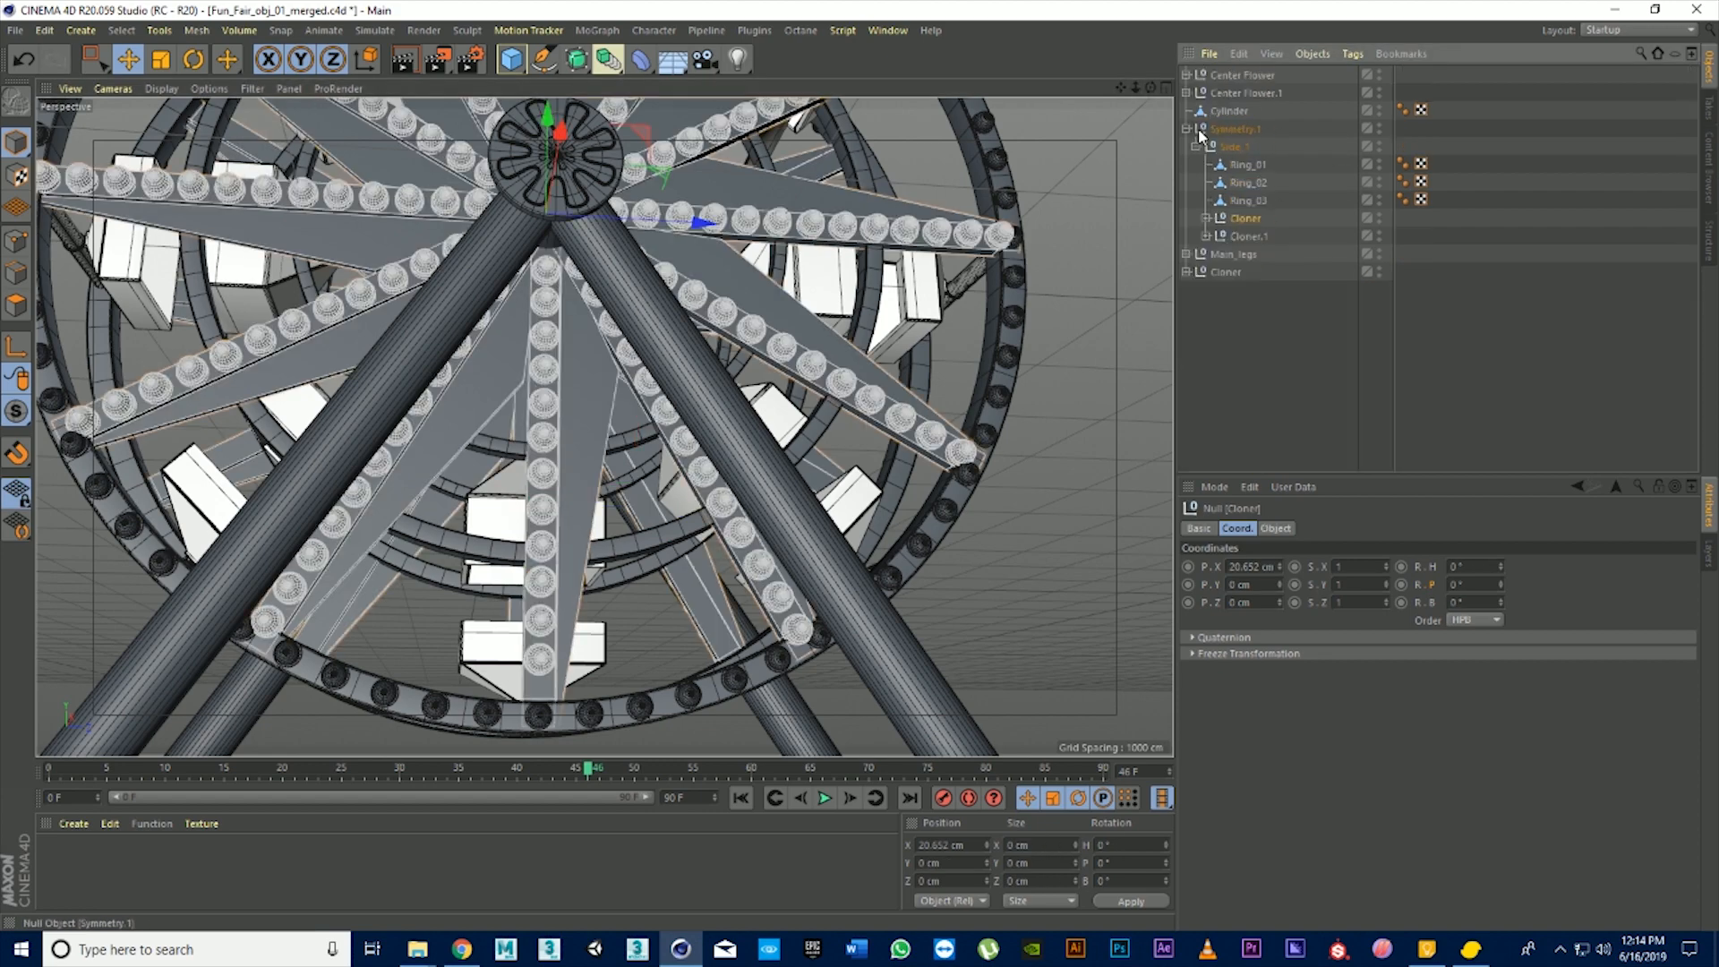
click(1187, 128)
click(1232, 128)
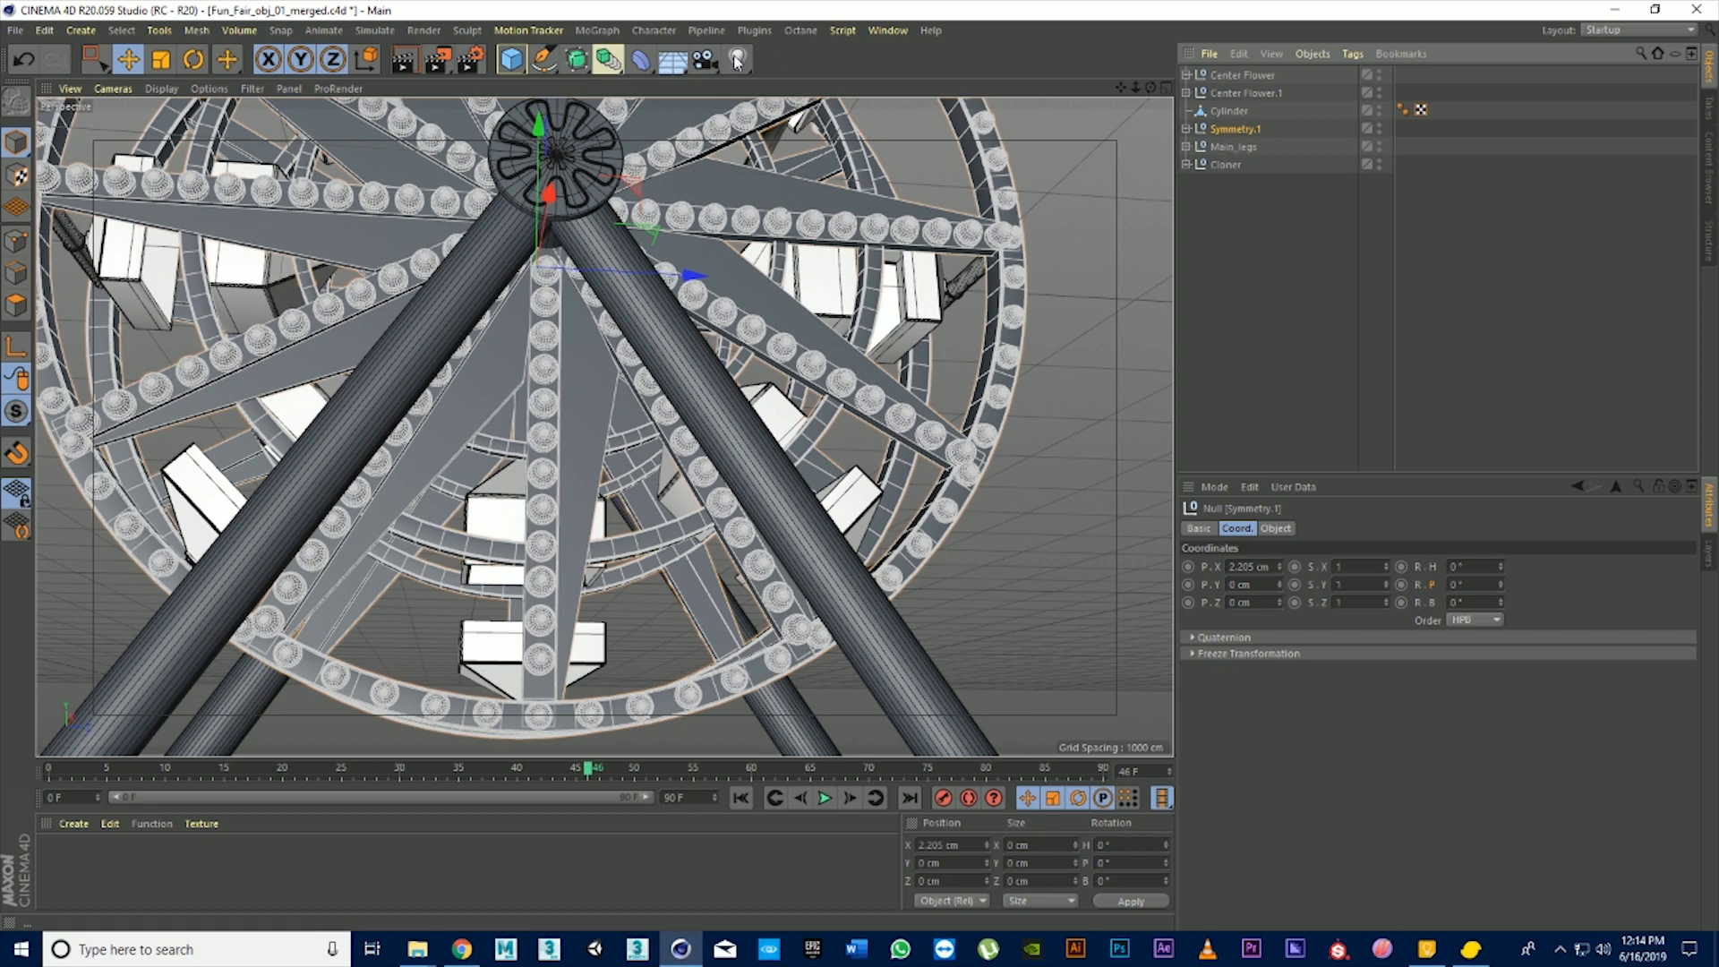
click(754, 30)
click(779, 135)
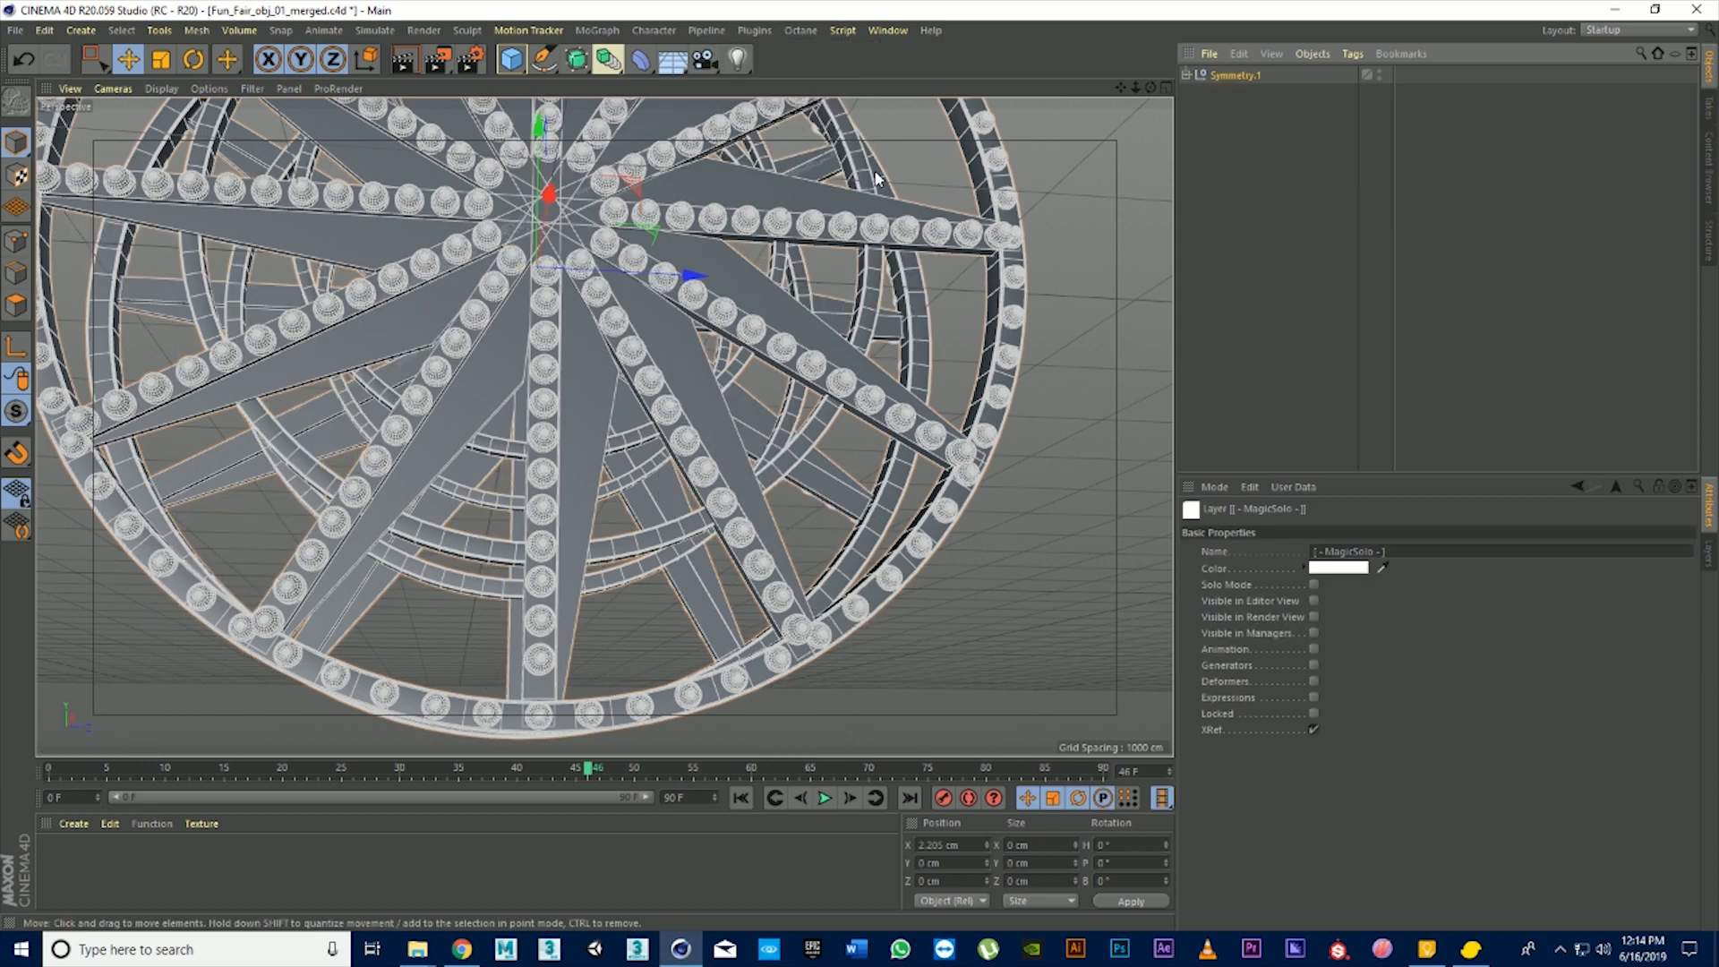
Isolate only the Cloner that holds the wings inside Symmetry.1, using MagicSolo
drag(1151, 87, 1173, 87)
click(1234, 109)
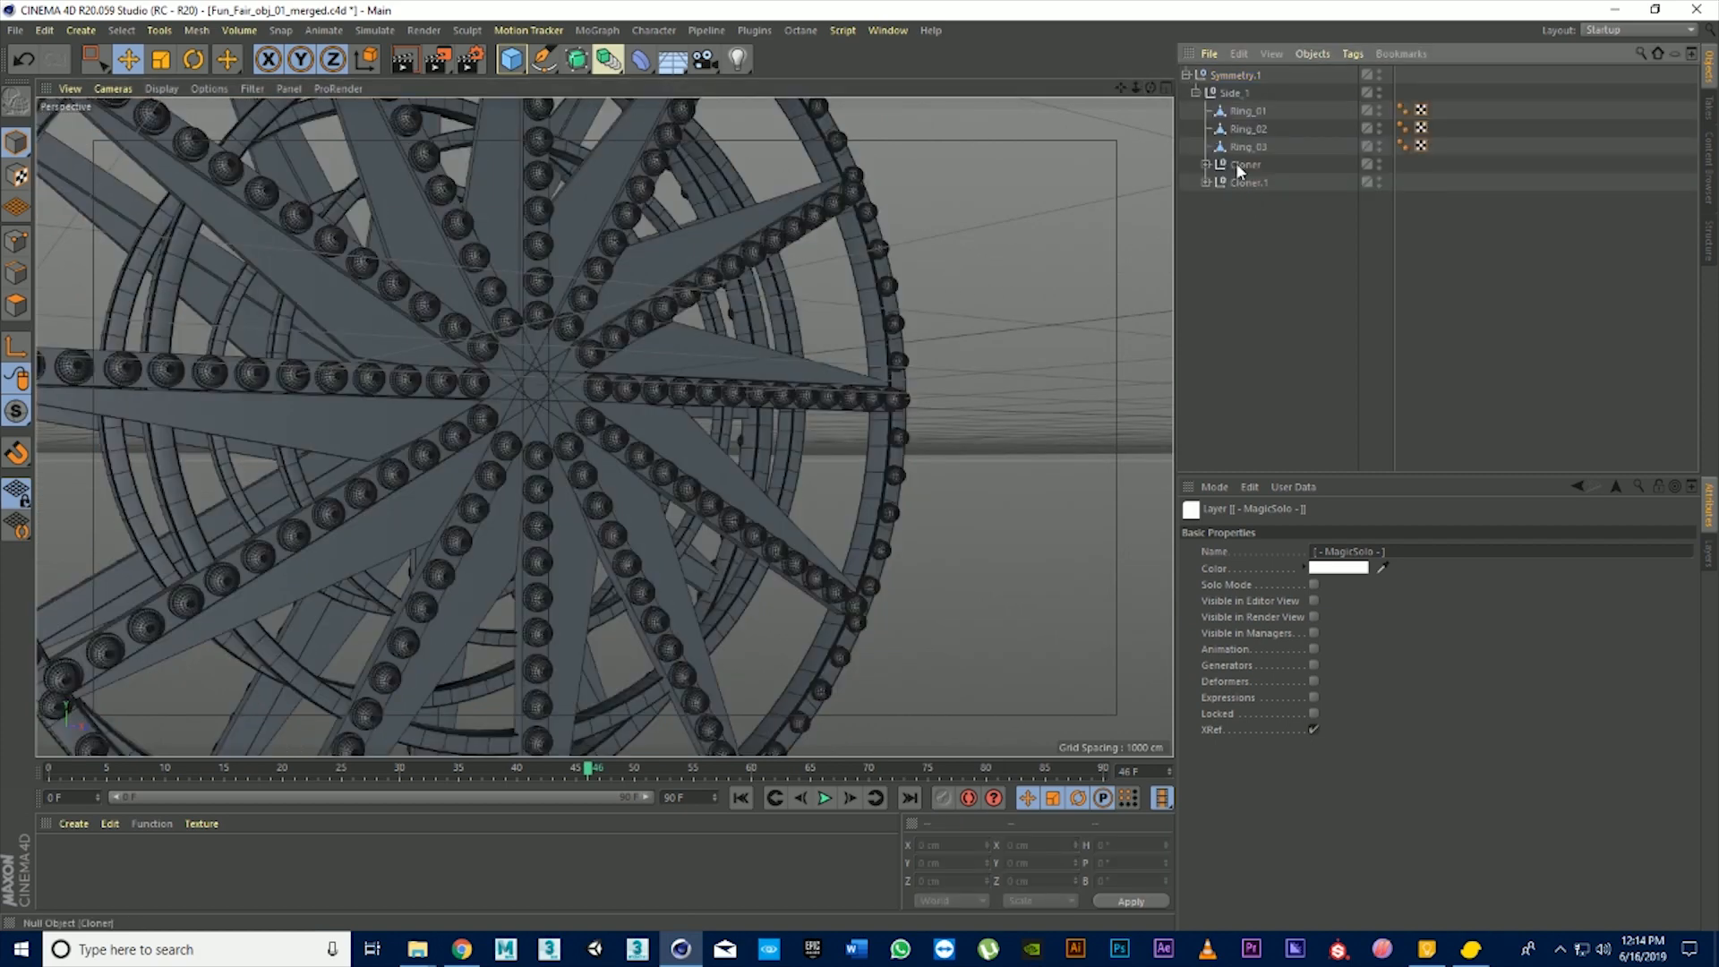
click(1237, 165)
click(755, 29)
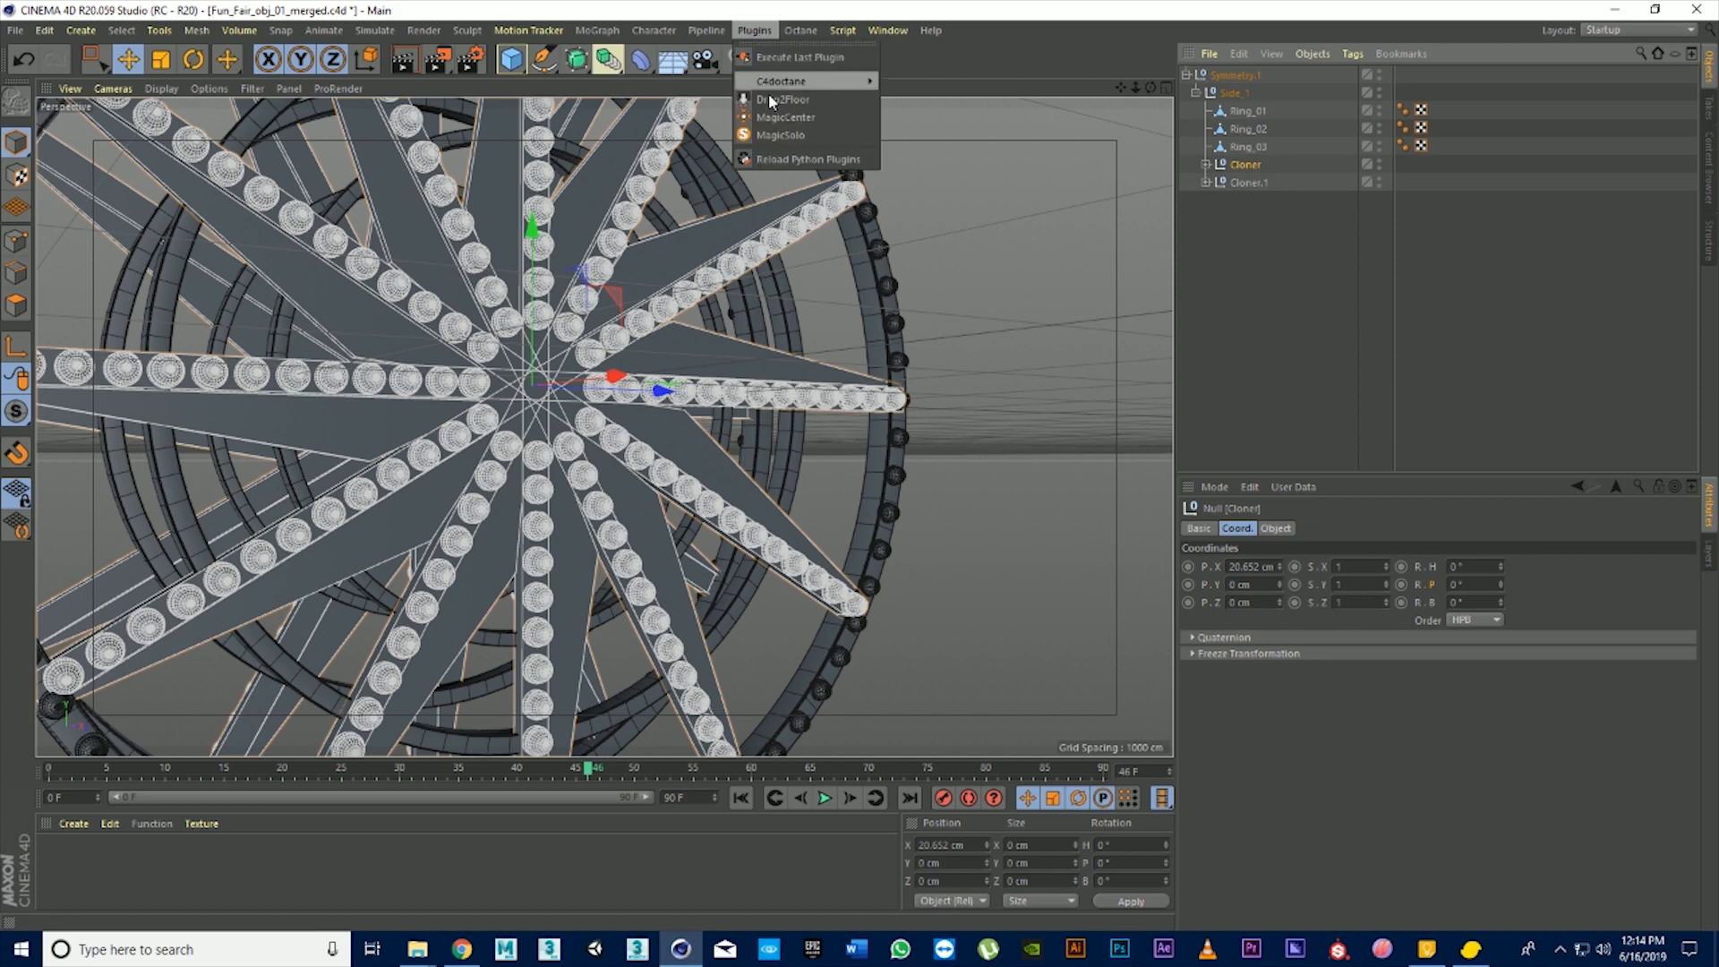
click(781, 135)
click(755, 30)
click(781, 134)
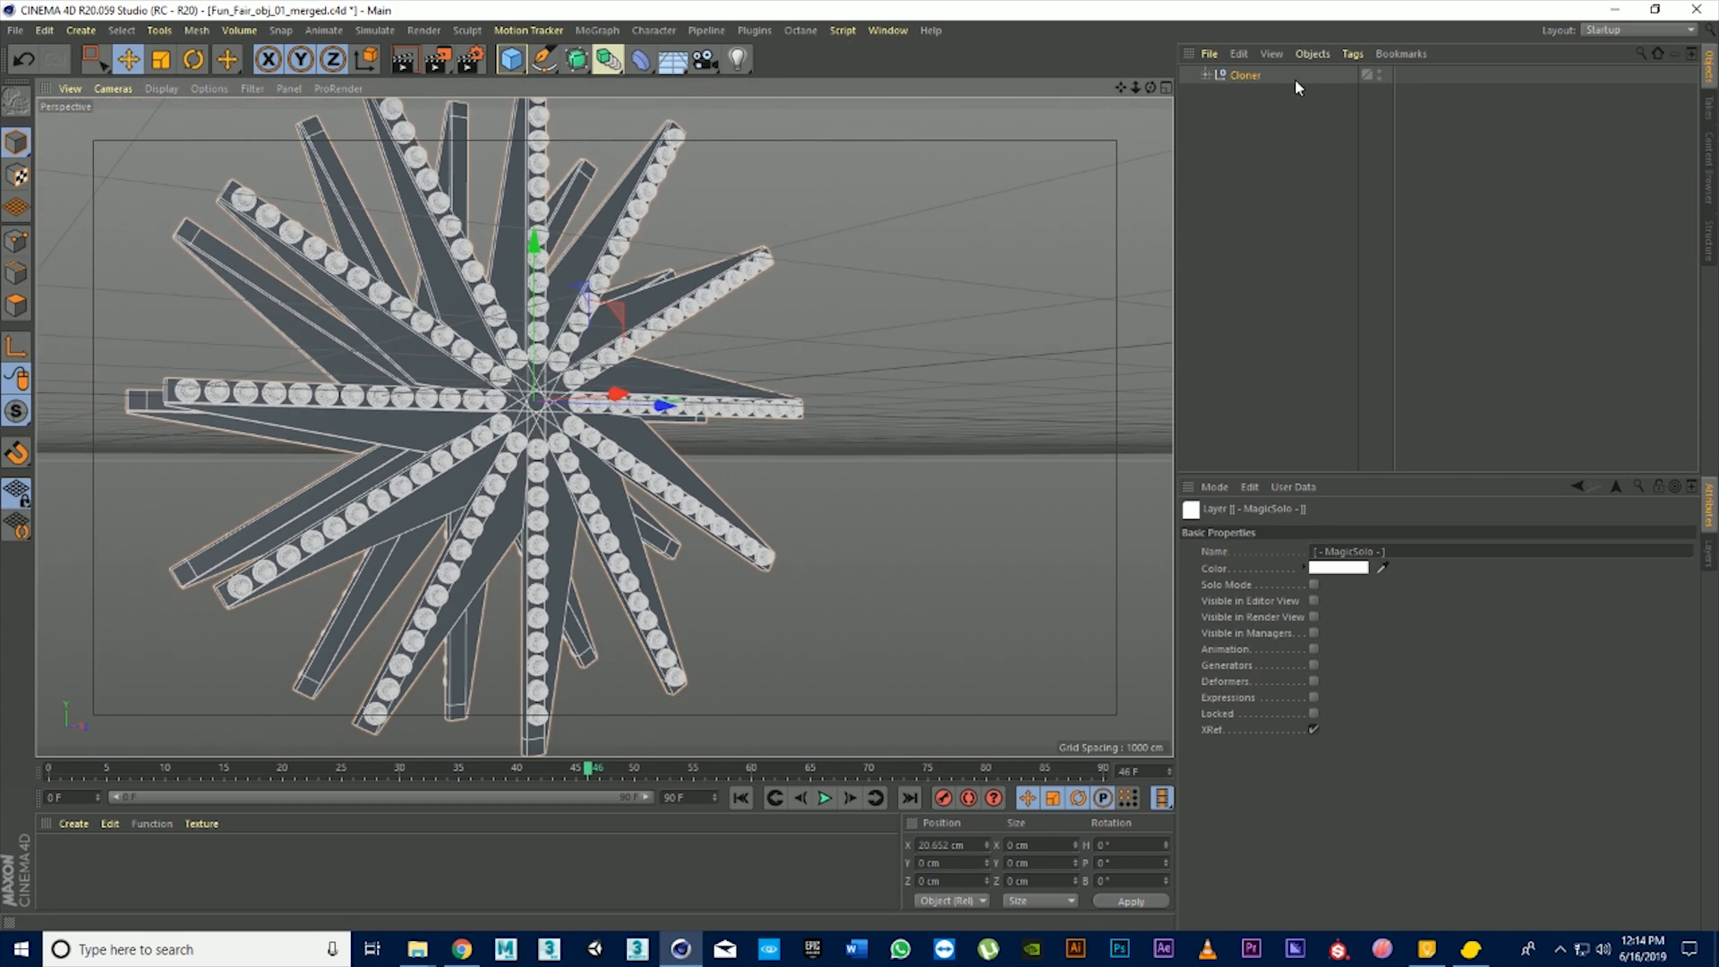
Expand the Cloner to list its wings, clear the selection and switch the viewport display to Gouraud Shading
click(1206, 74)
click(1215, 199)
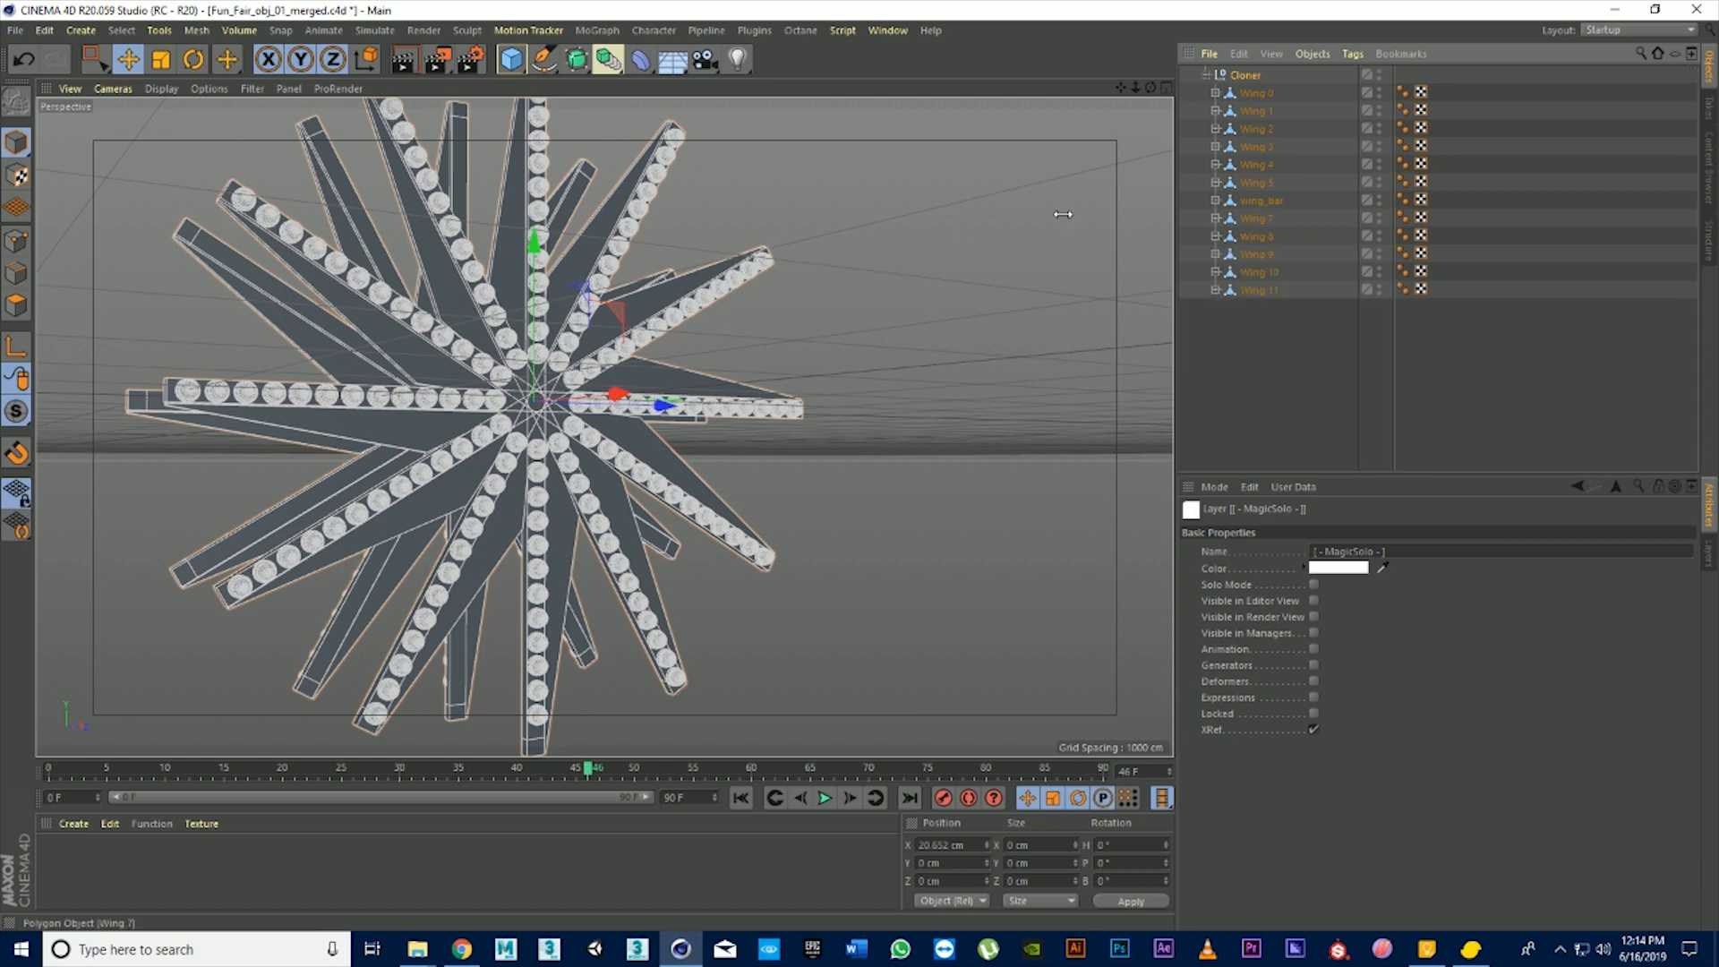
drag(1151, 86, 1119, 100)
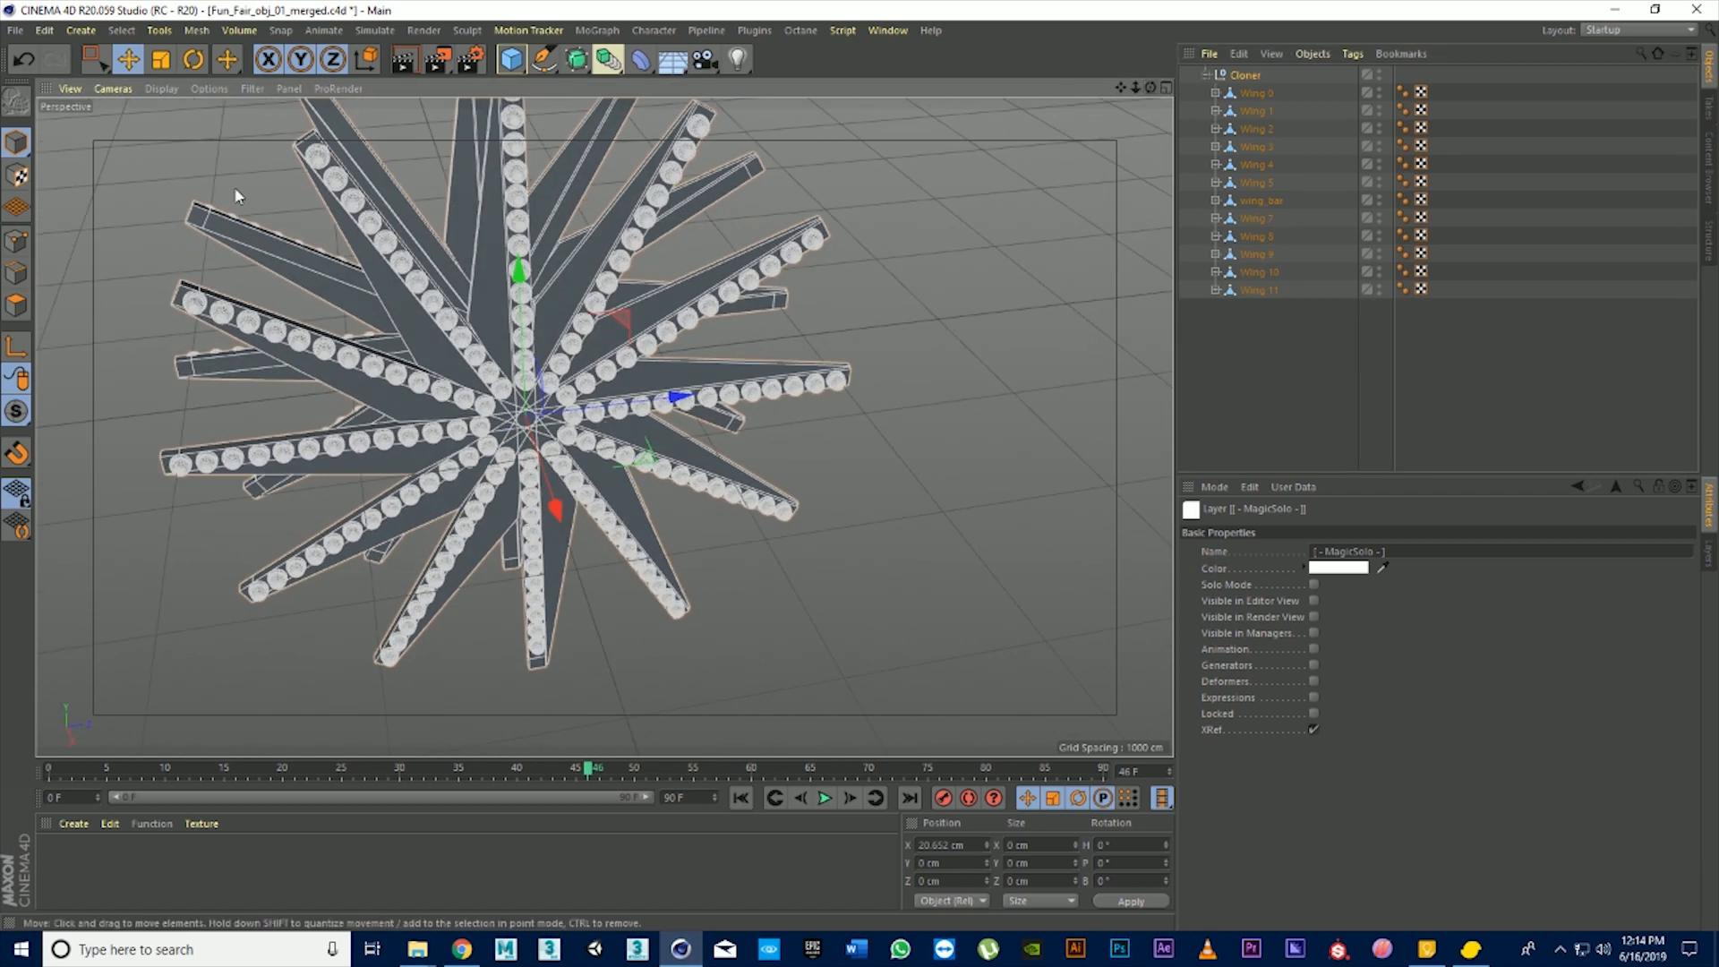
click(171, 141)
click(158, 88)
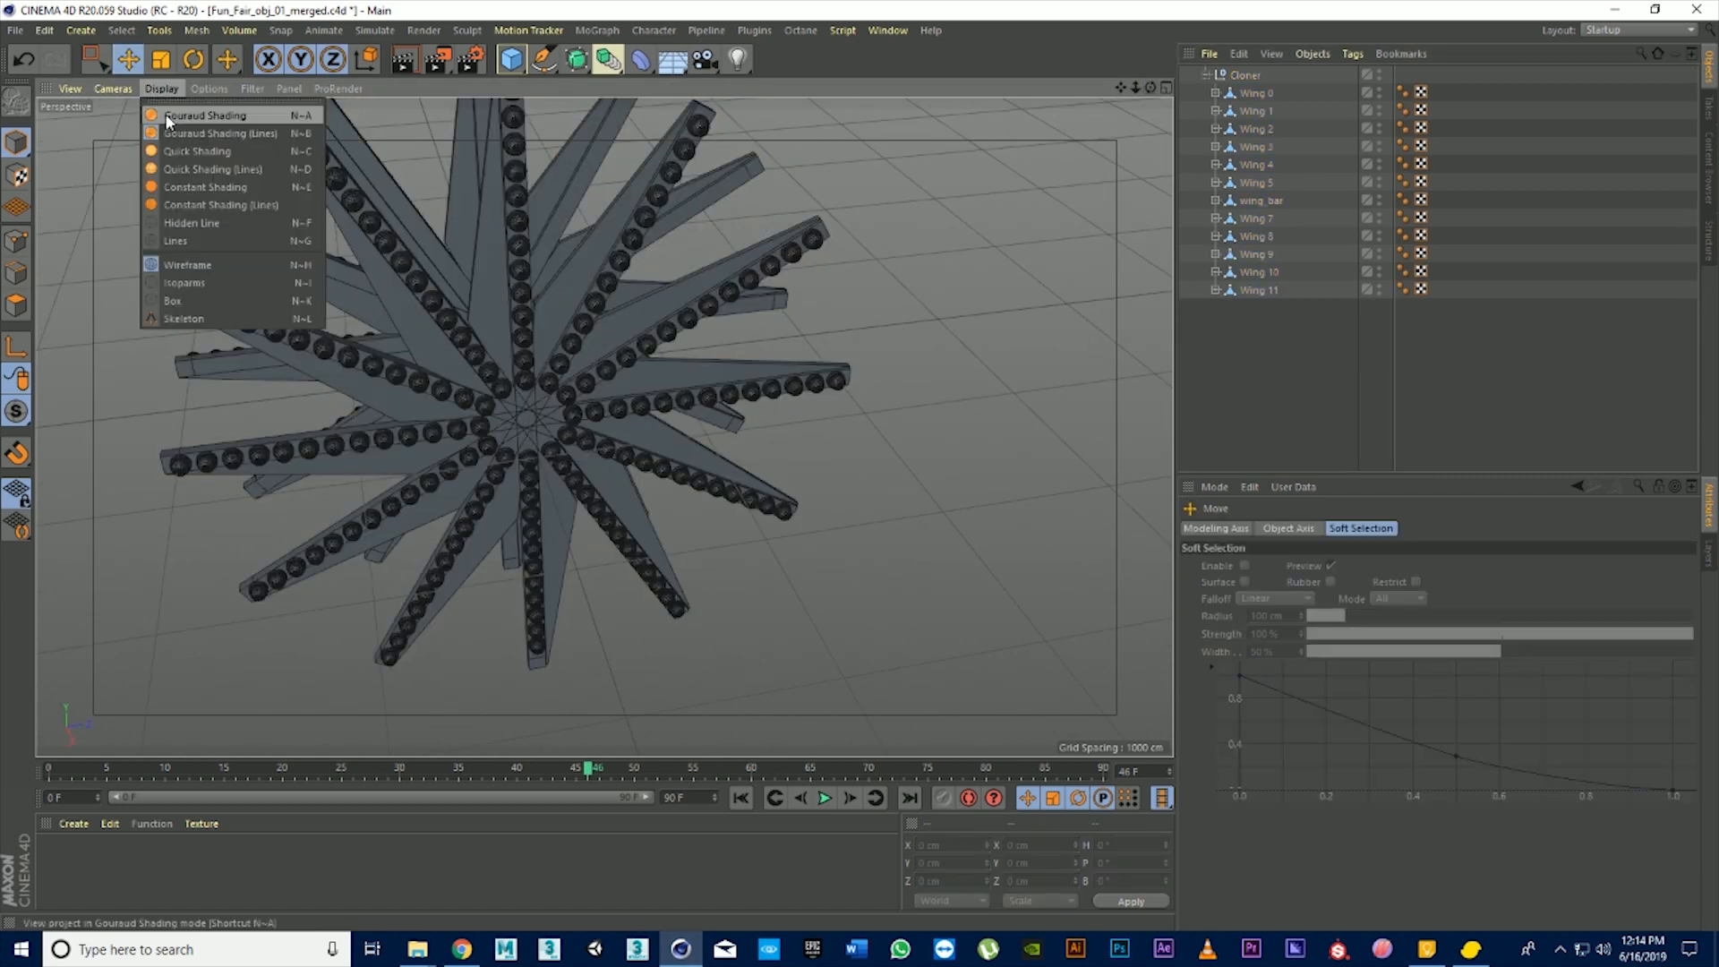
click(169, 116)
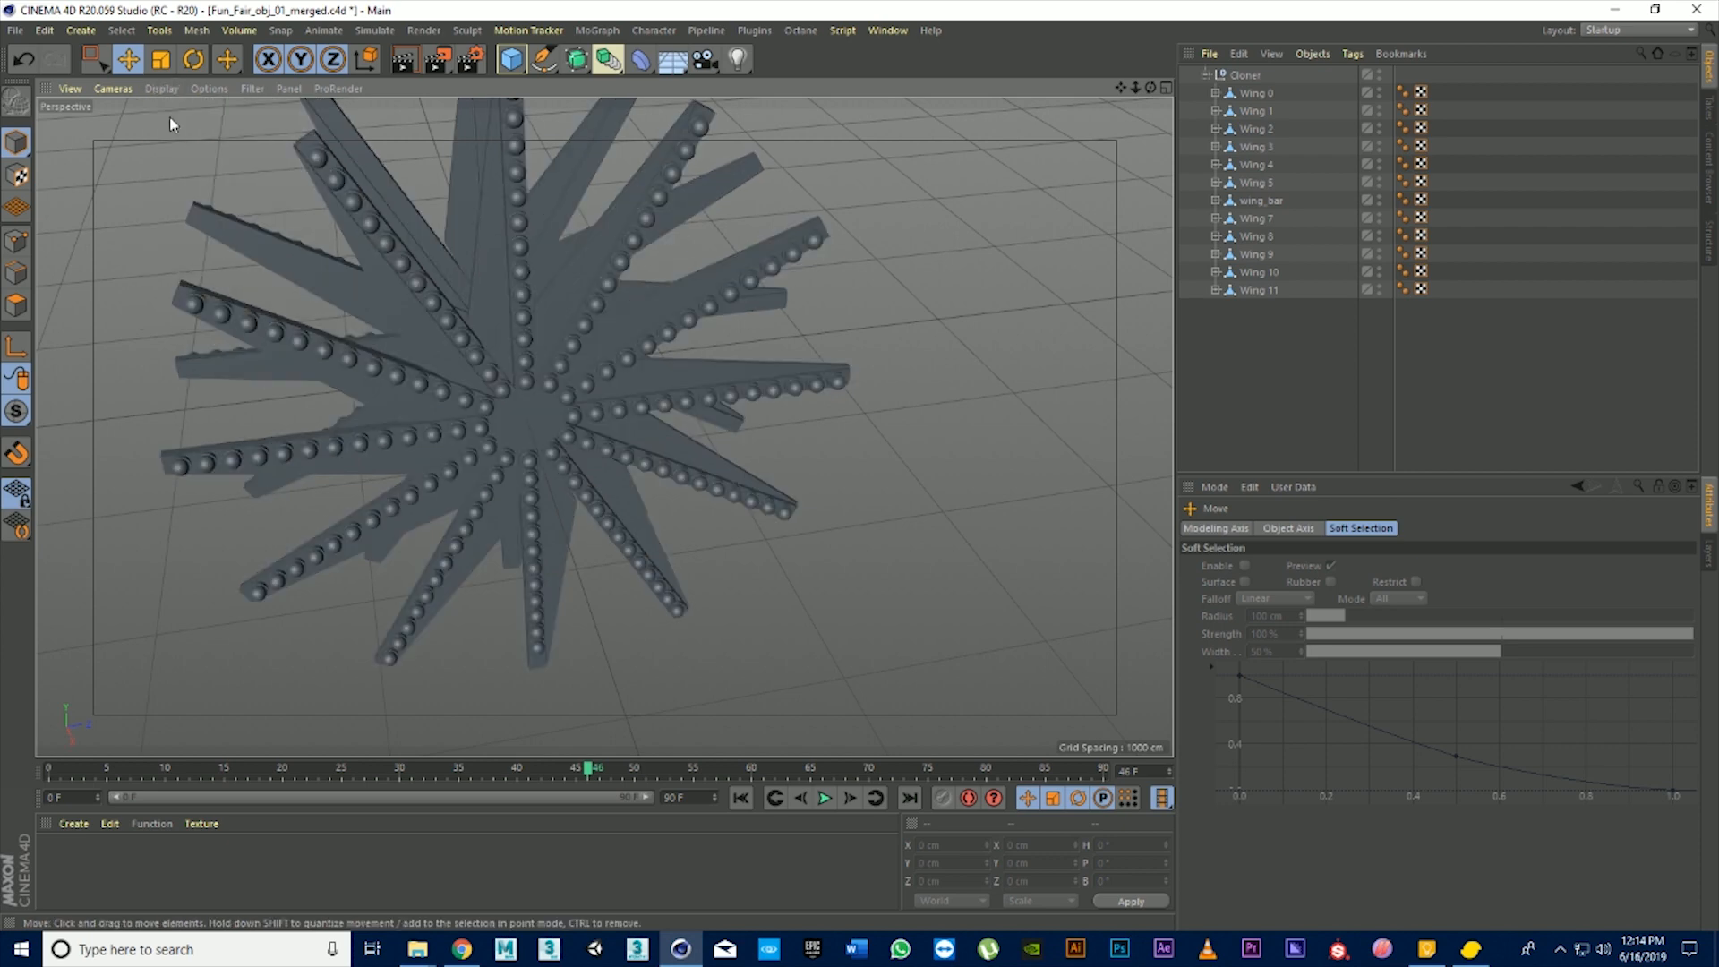
Select seven alternating light spheres along Wing 0, from the one nearest the hub out to the tip
scroll(486, 292, up, 3)
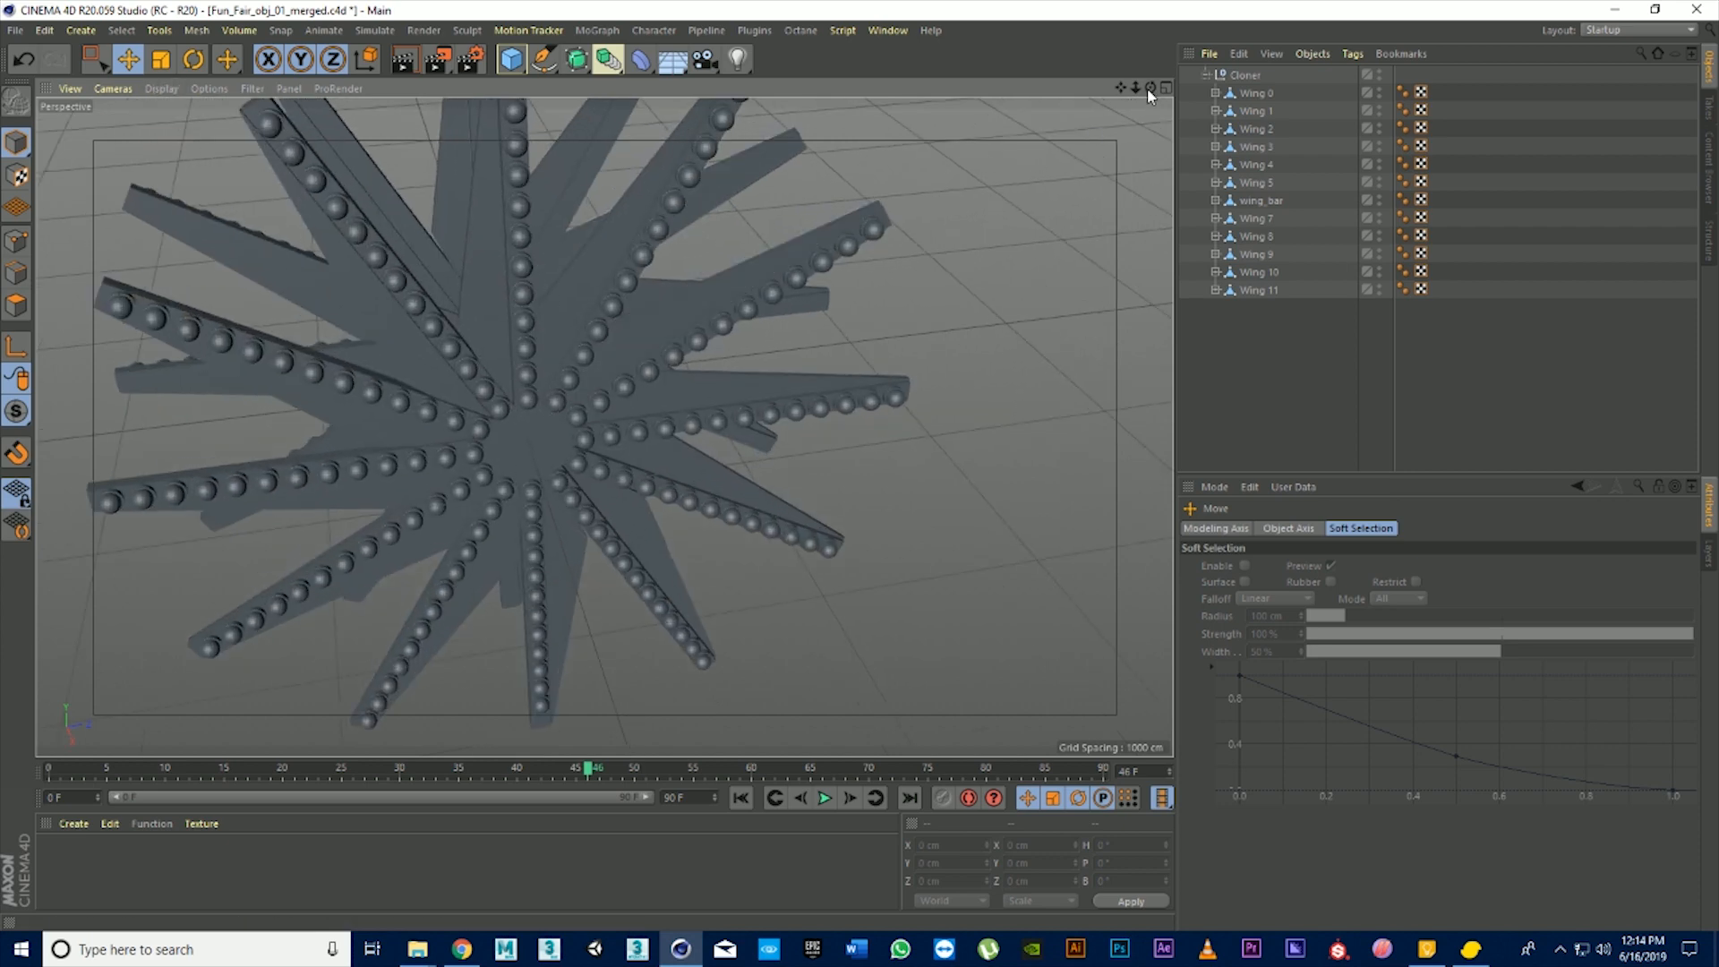
drag(1150, 88, 576, 329)
scroll(577, 328, up, 5)
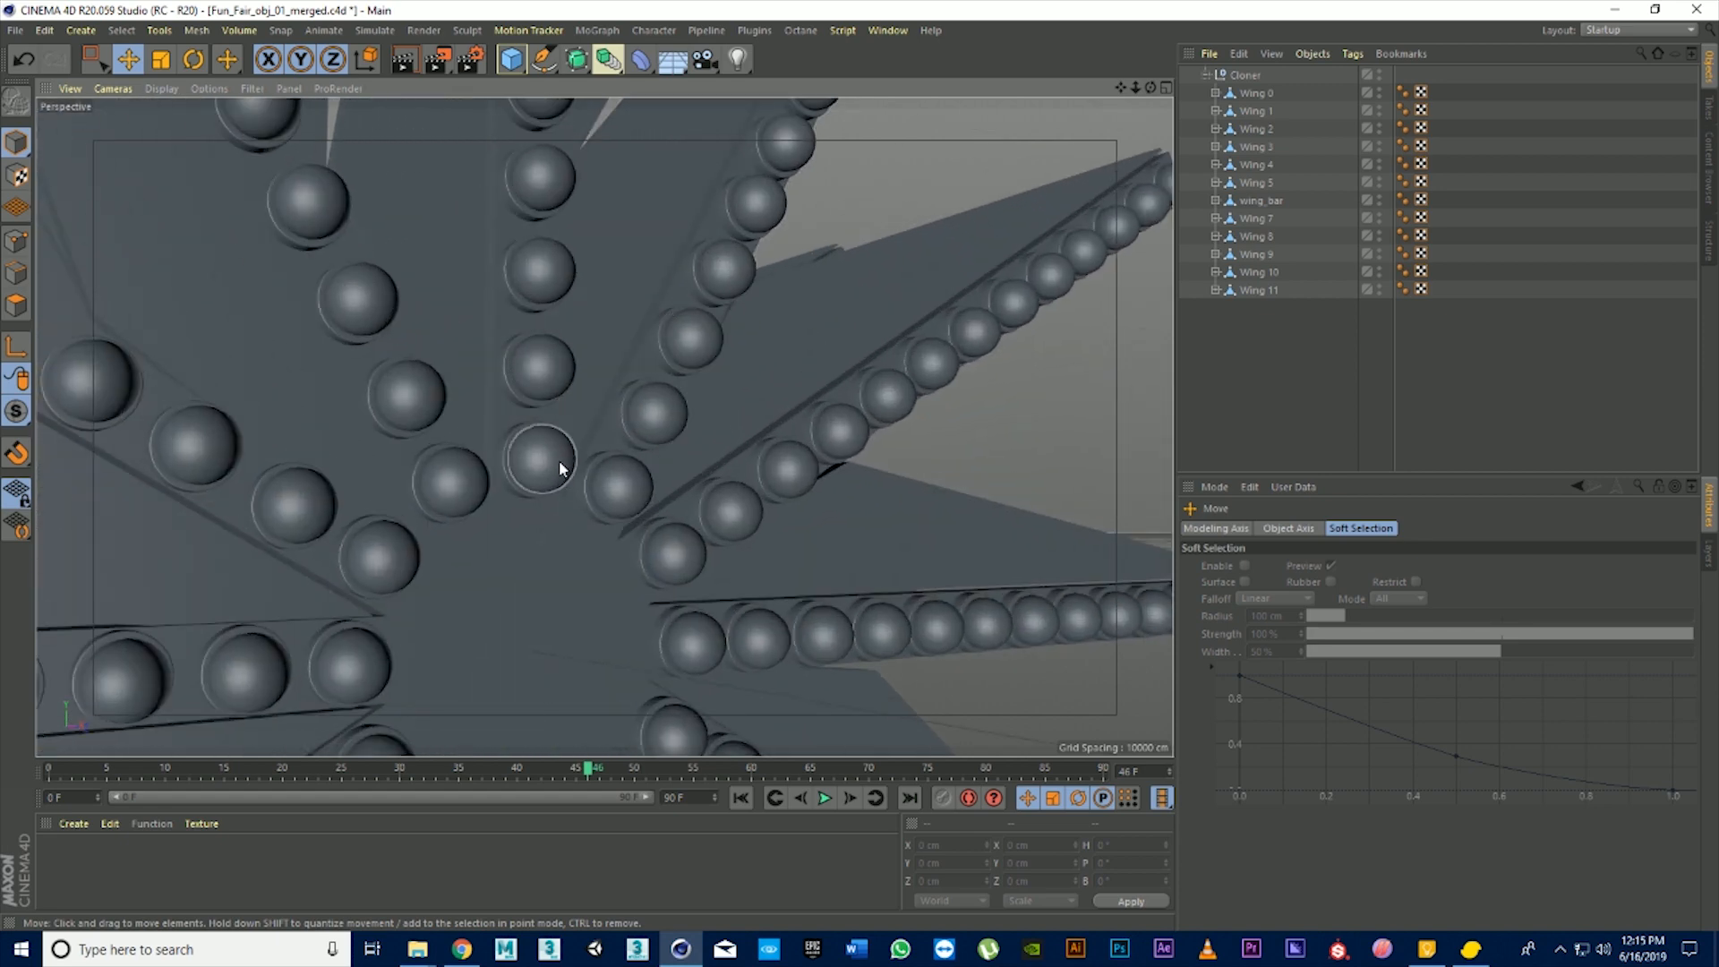
click(561, 468)
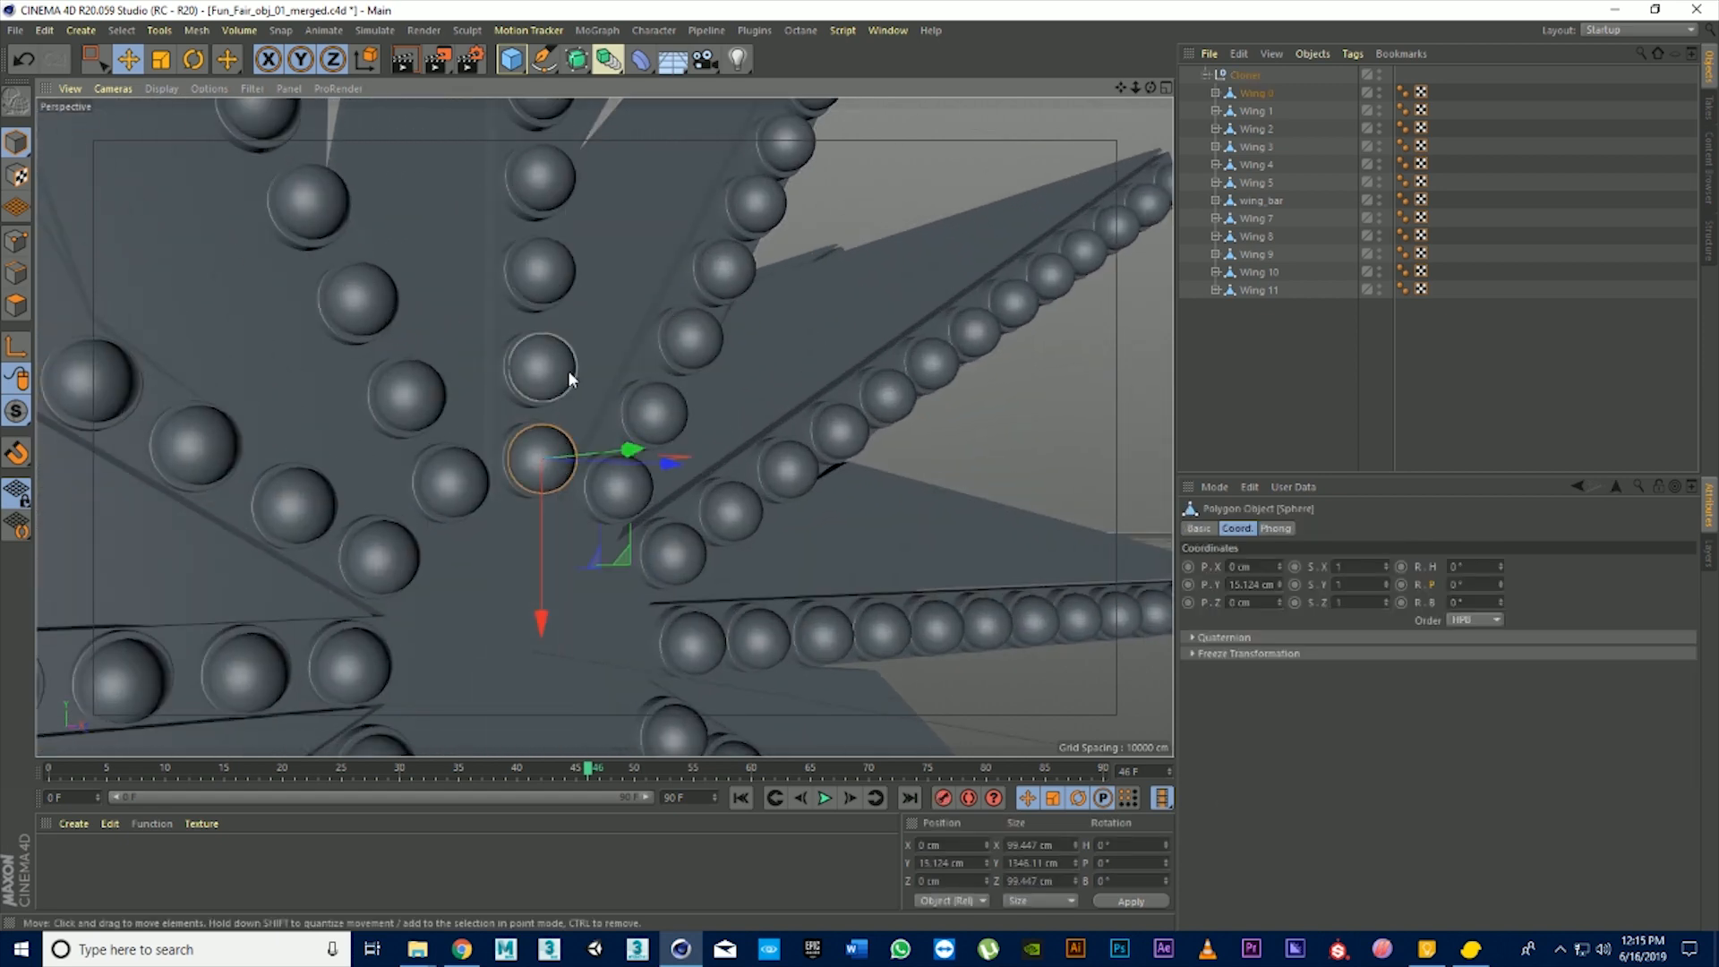
shift+click(555, 279)
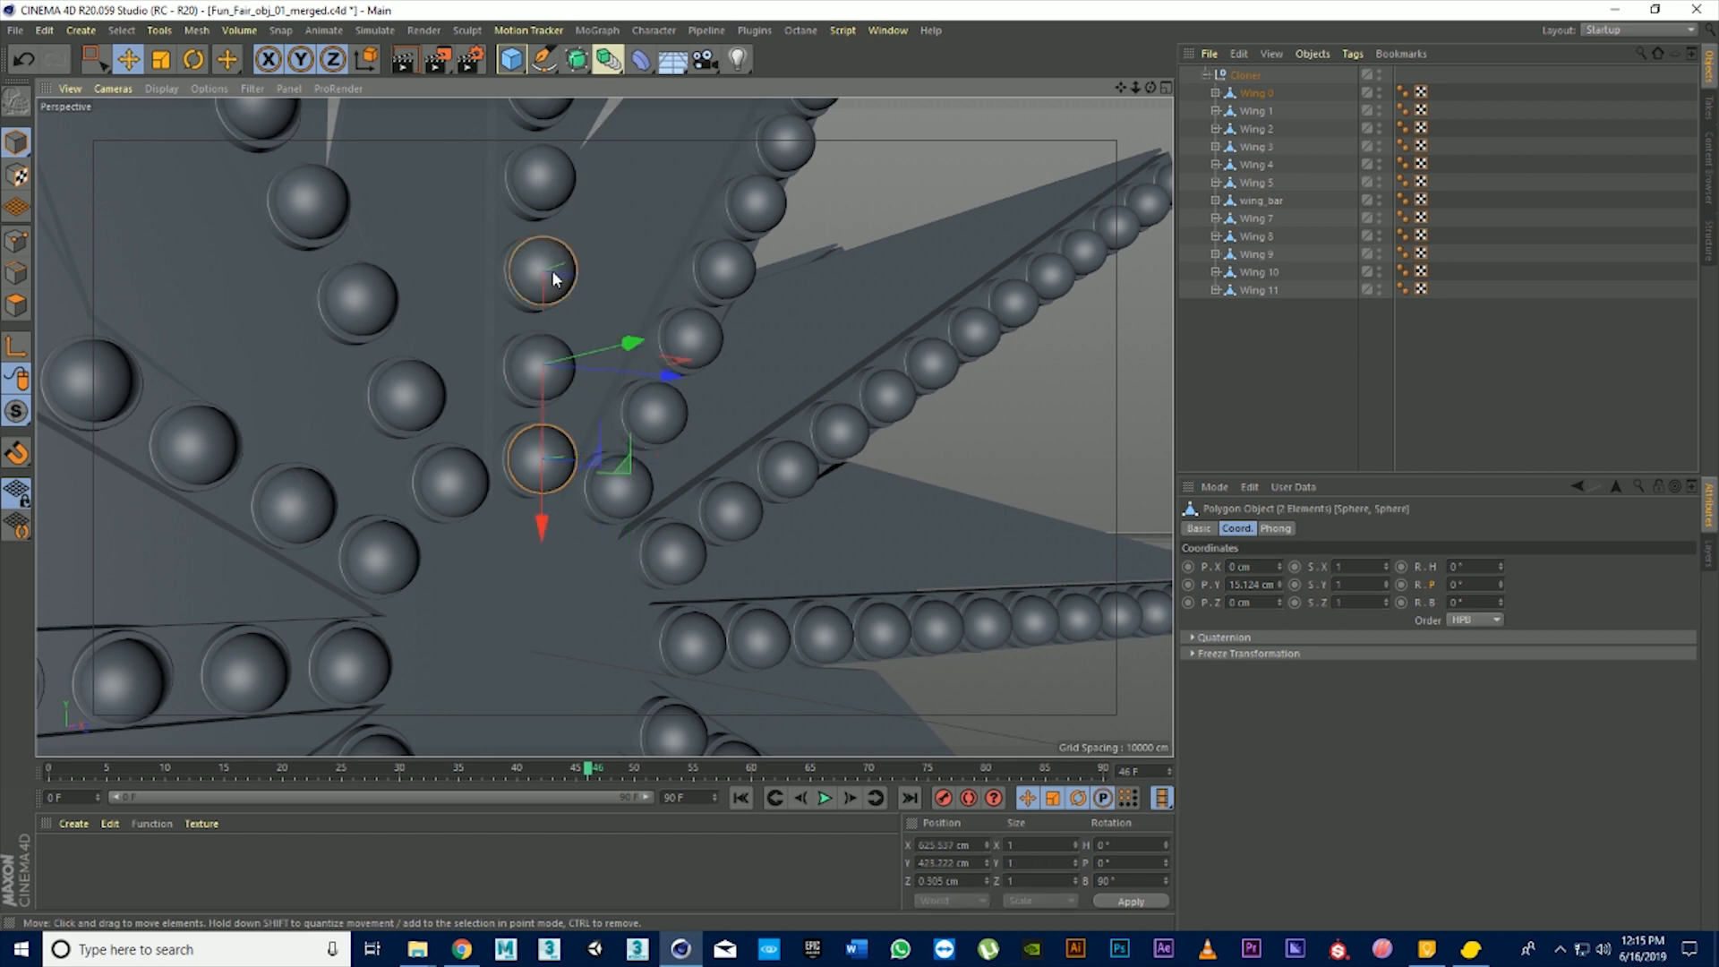
alt+middle_drag(628, 224, 608, 438)
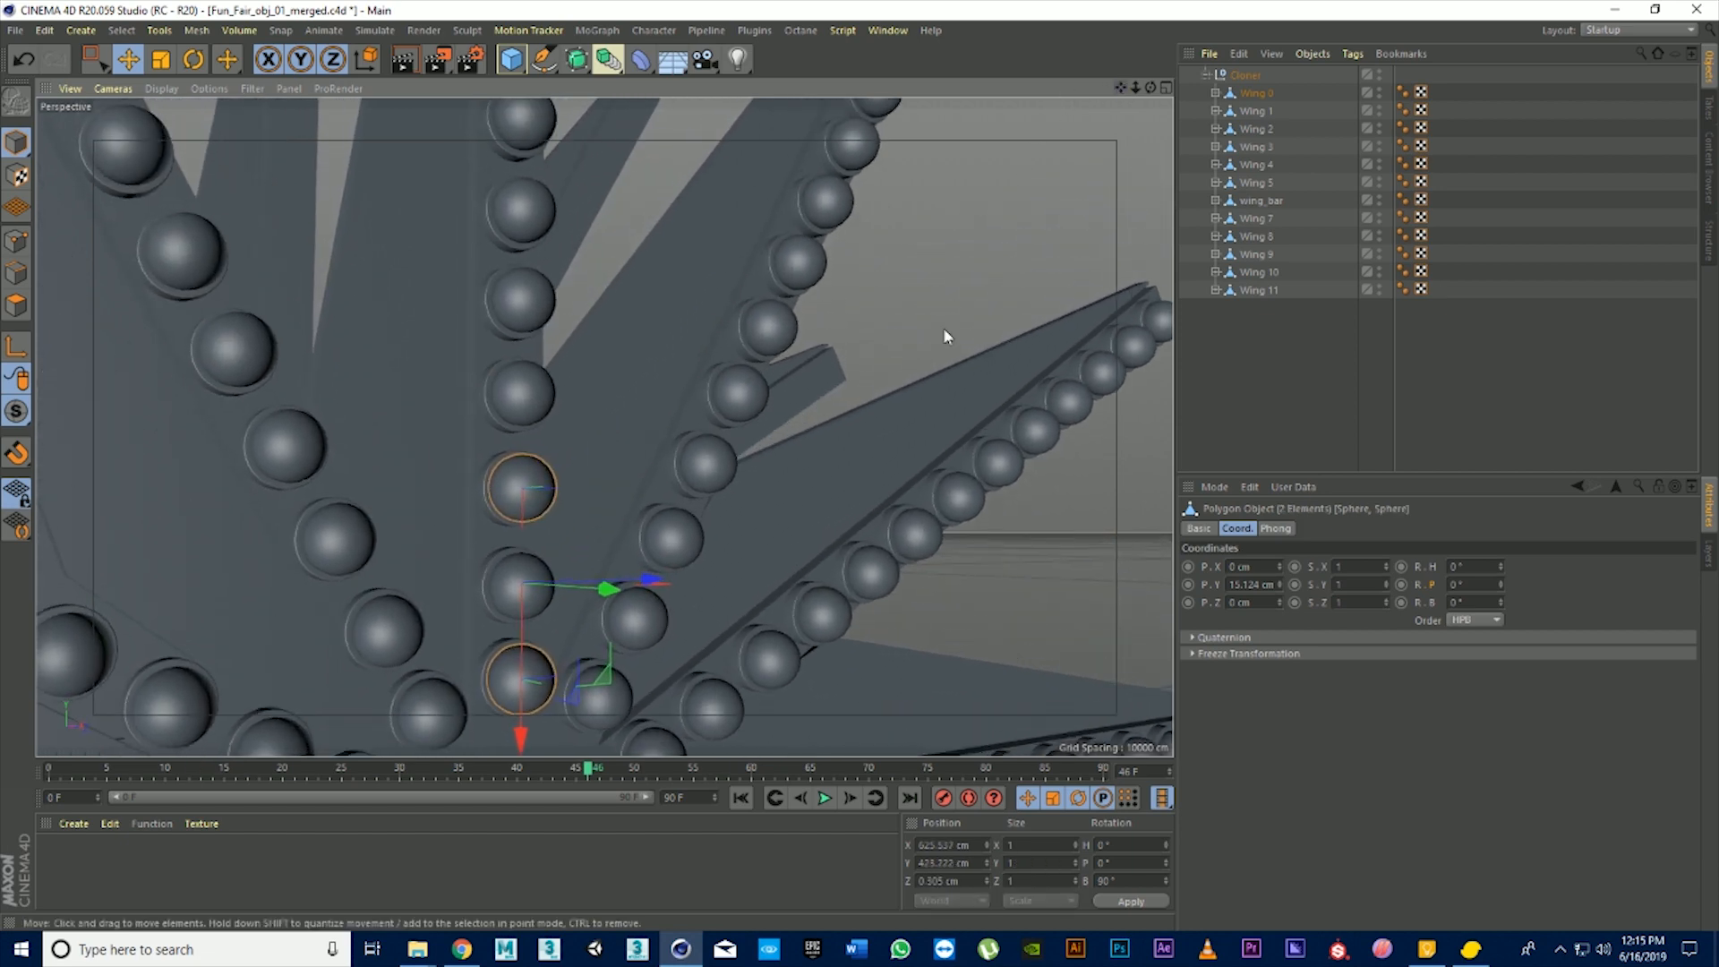
scroll(559, 628, down, 3)
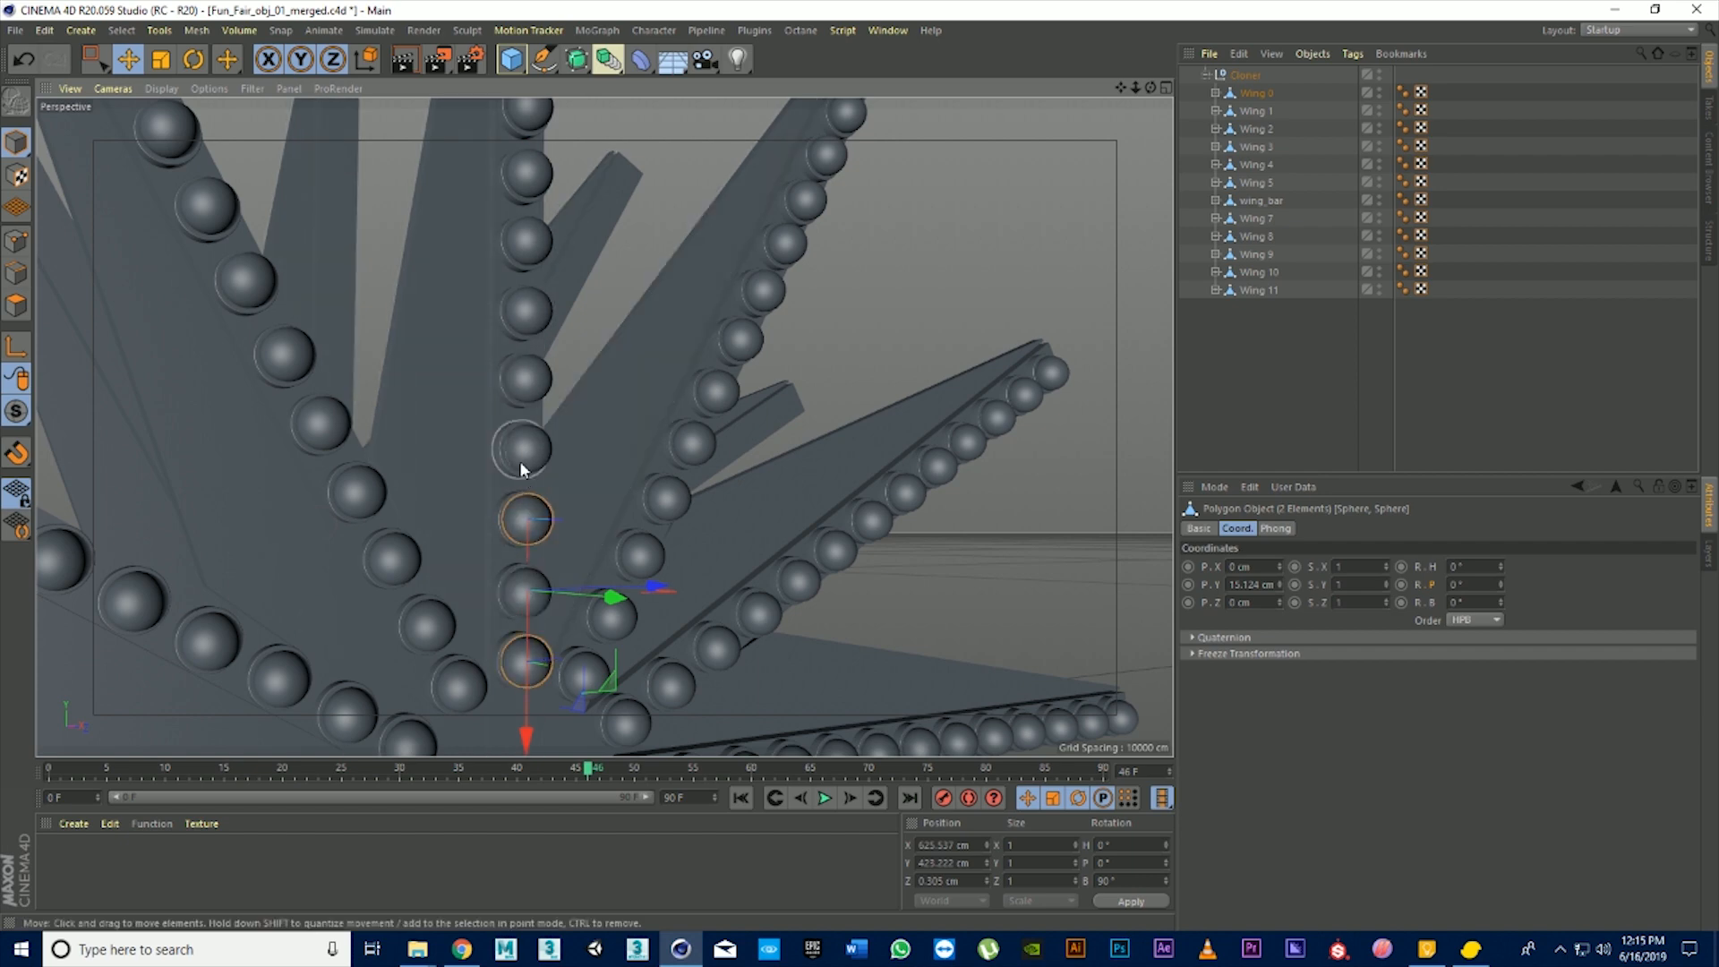
drag(1135, 87, 1128, 107)
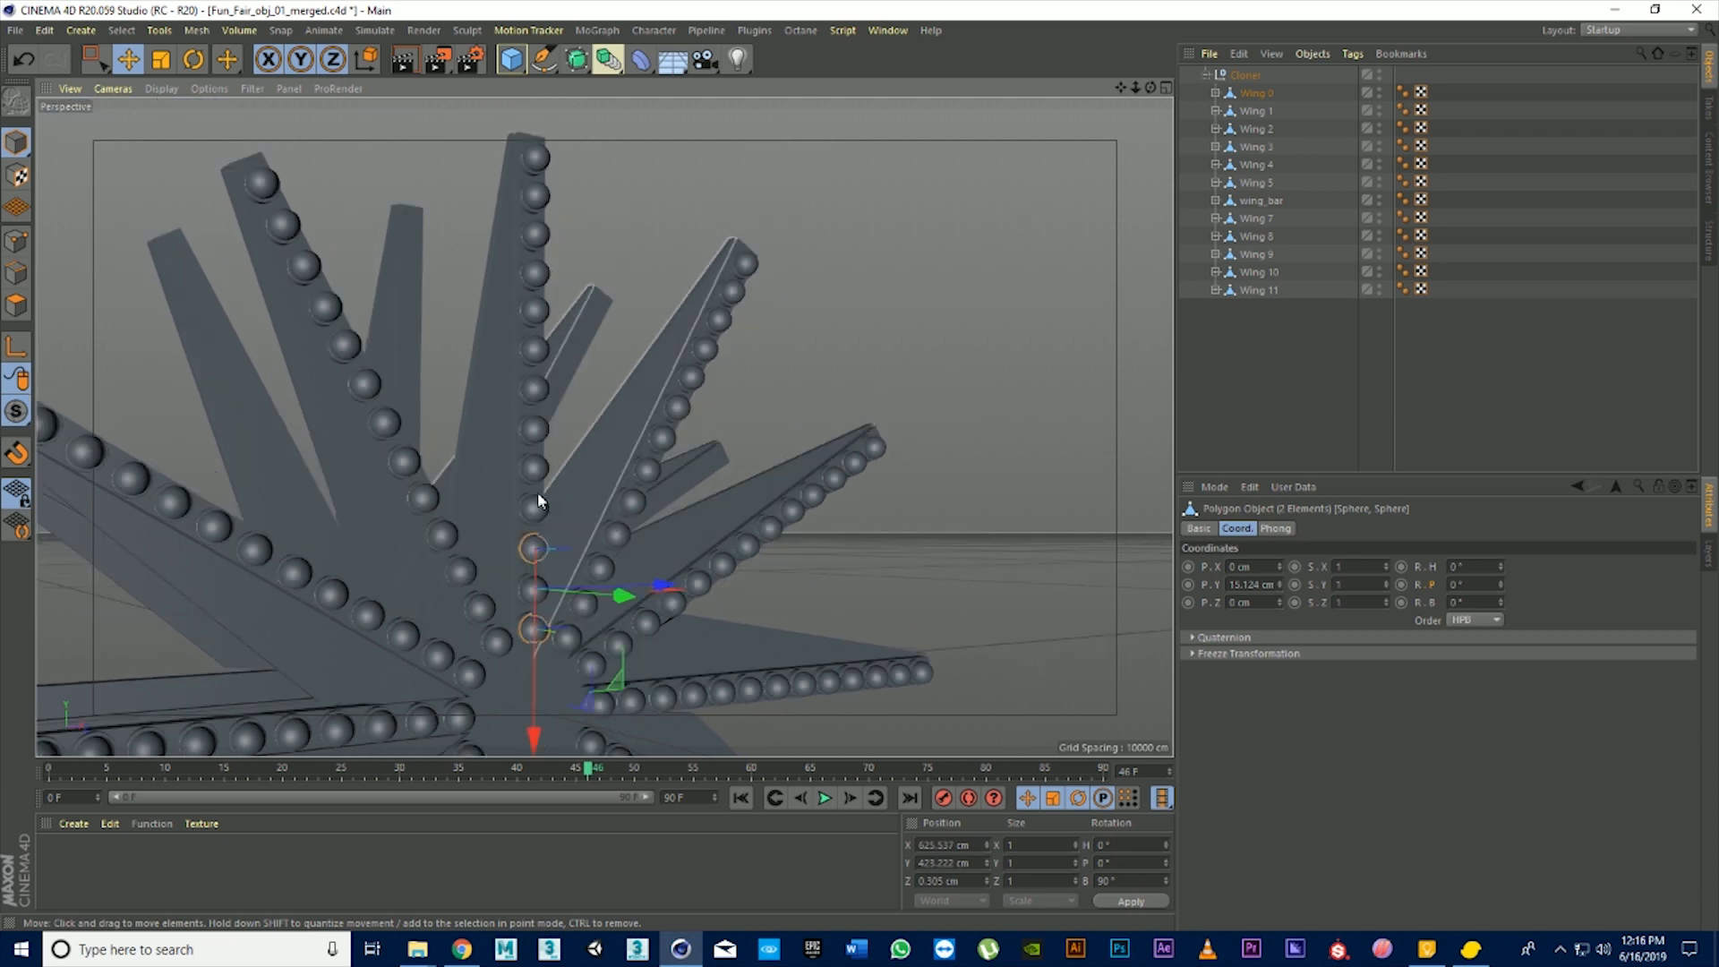
scroll(537, 503, up, 5)
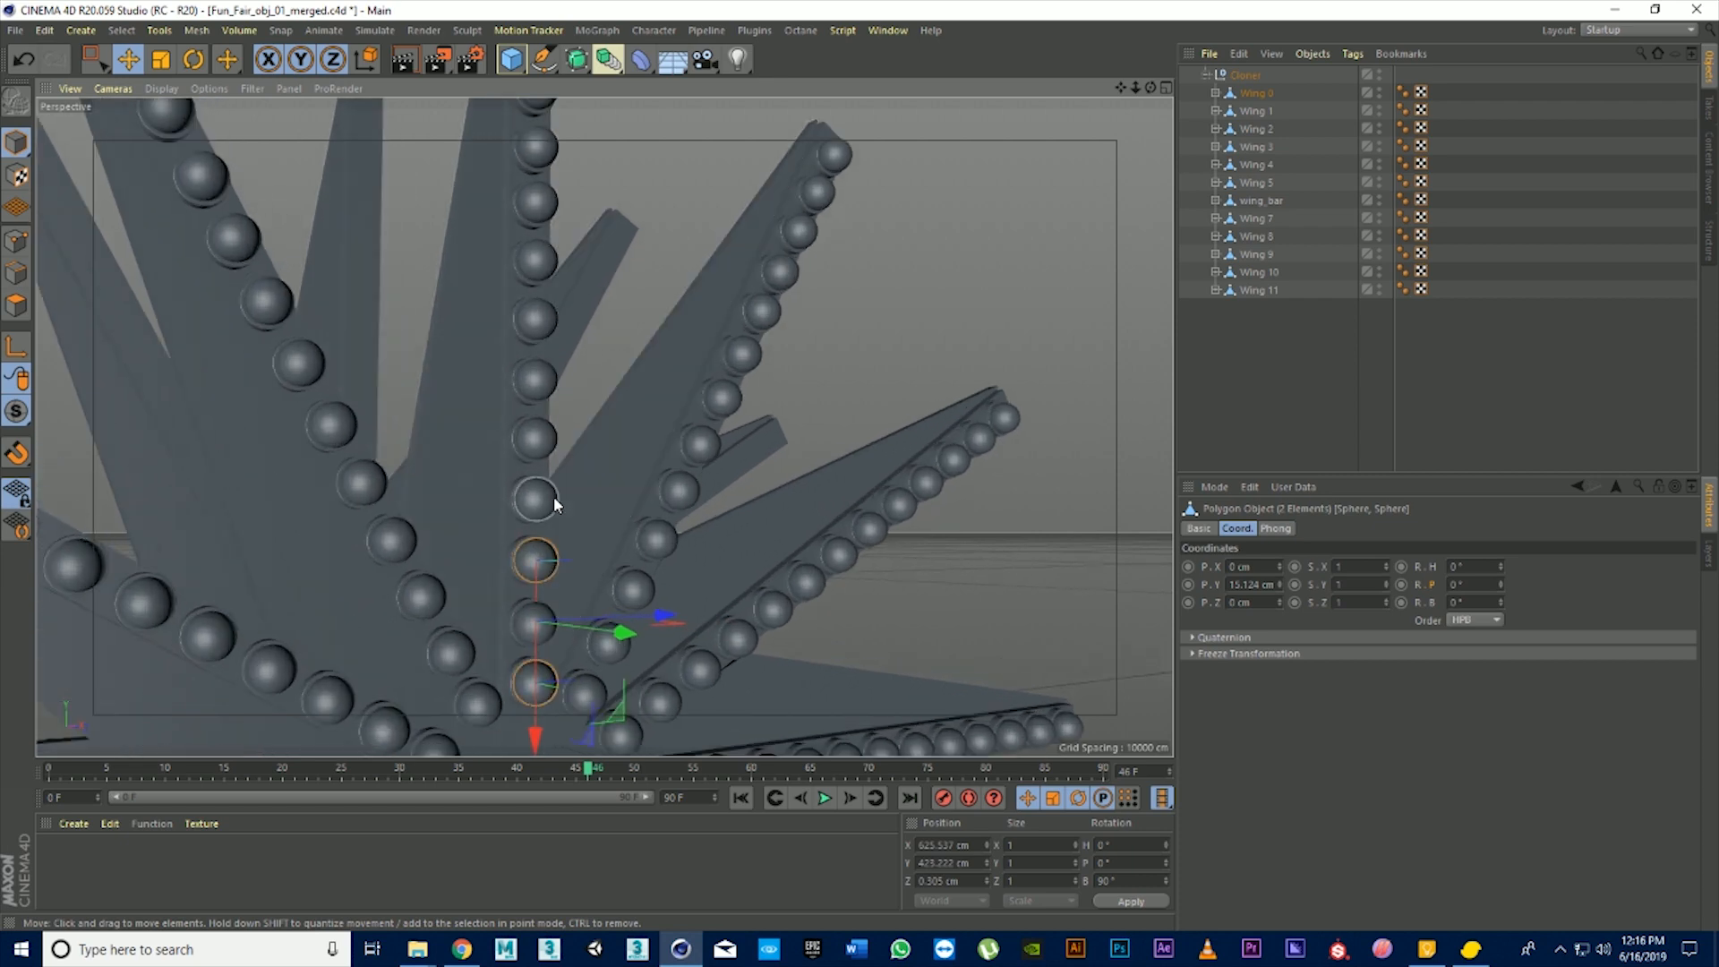
shift+click(544, 440)
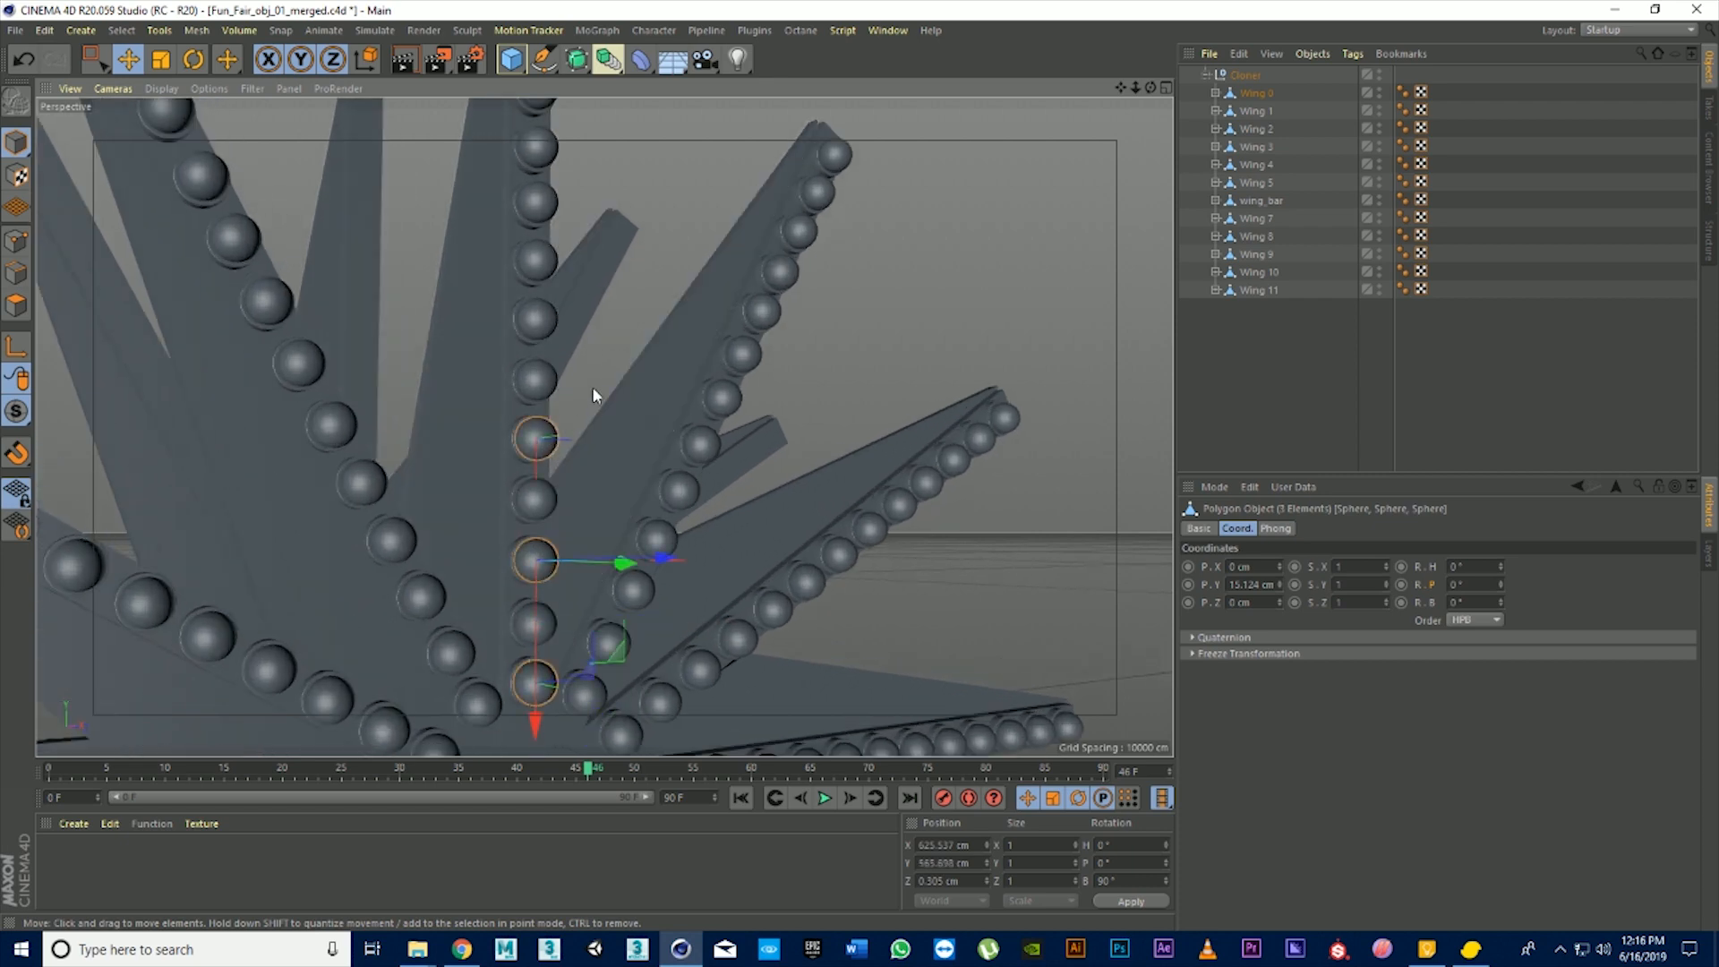
shift+click(546, 319)
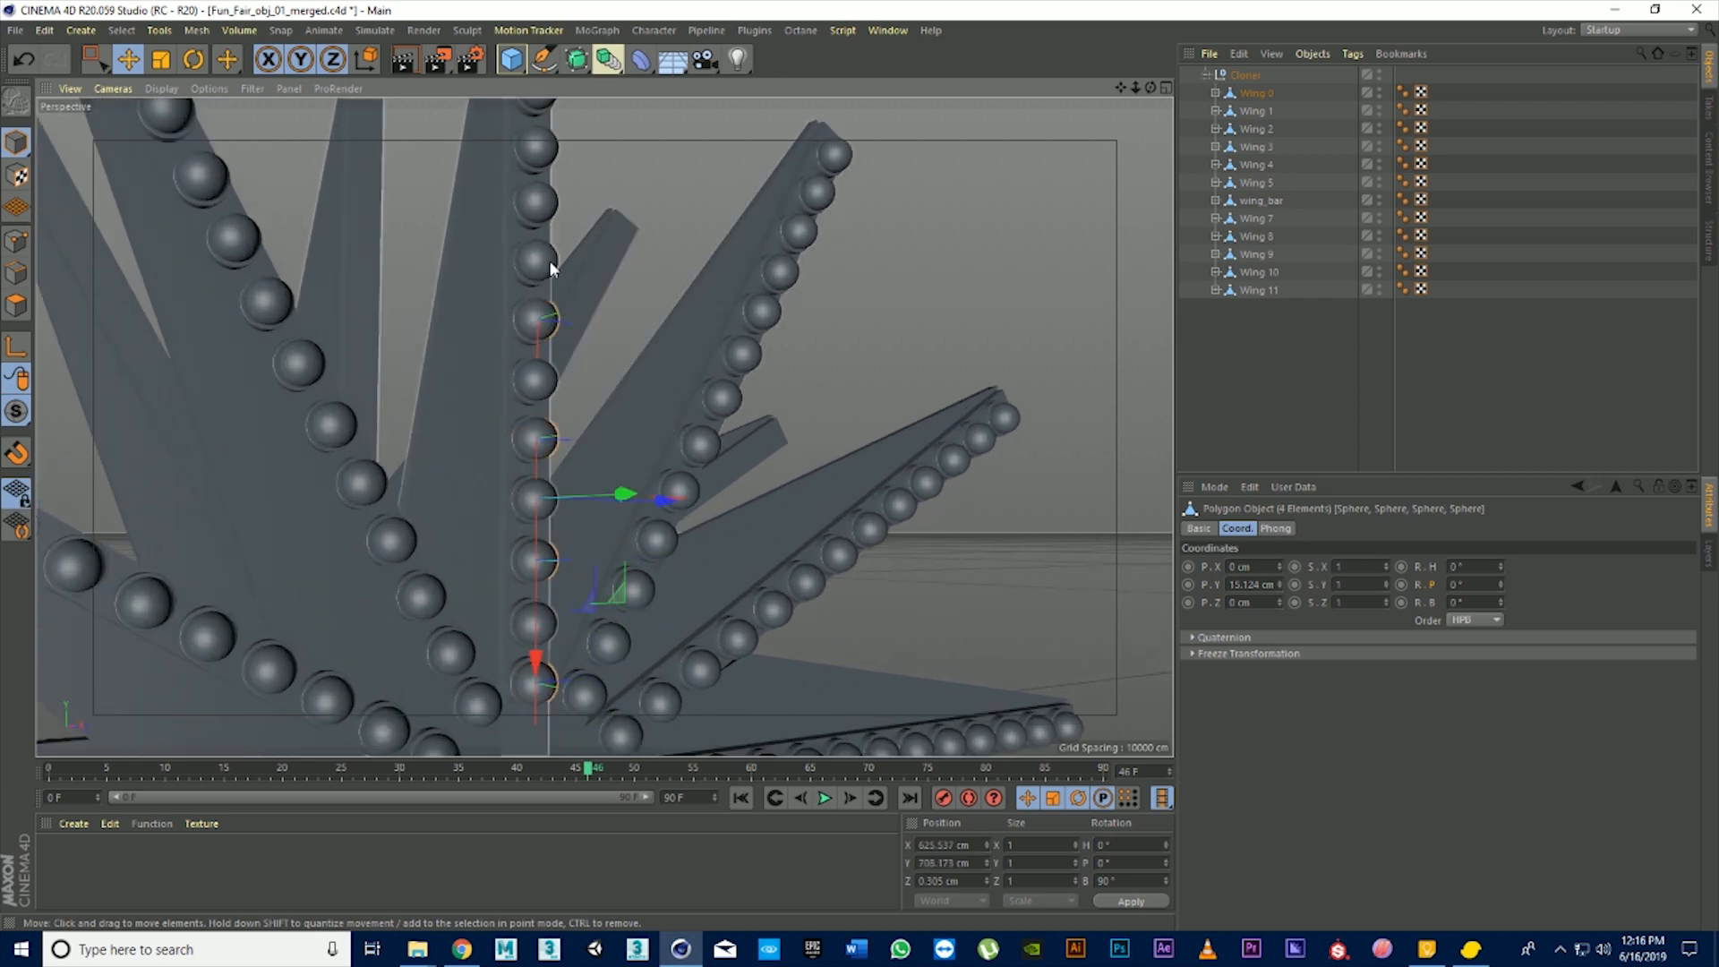
shift+click(538, 200)
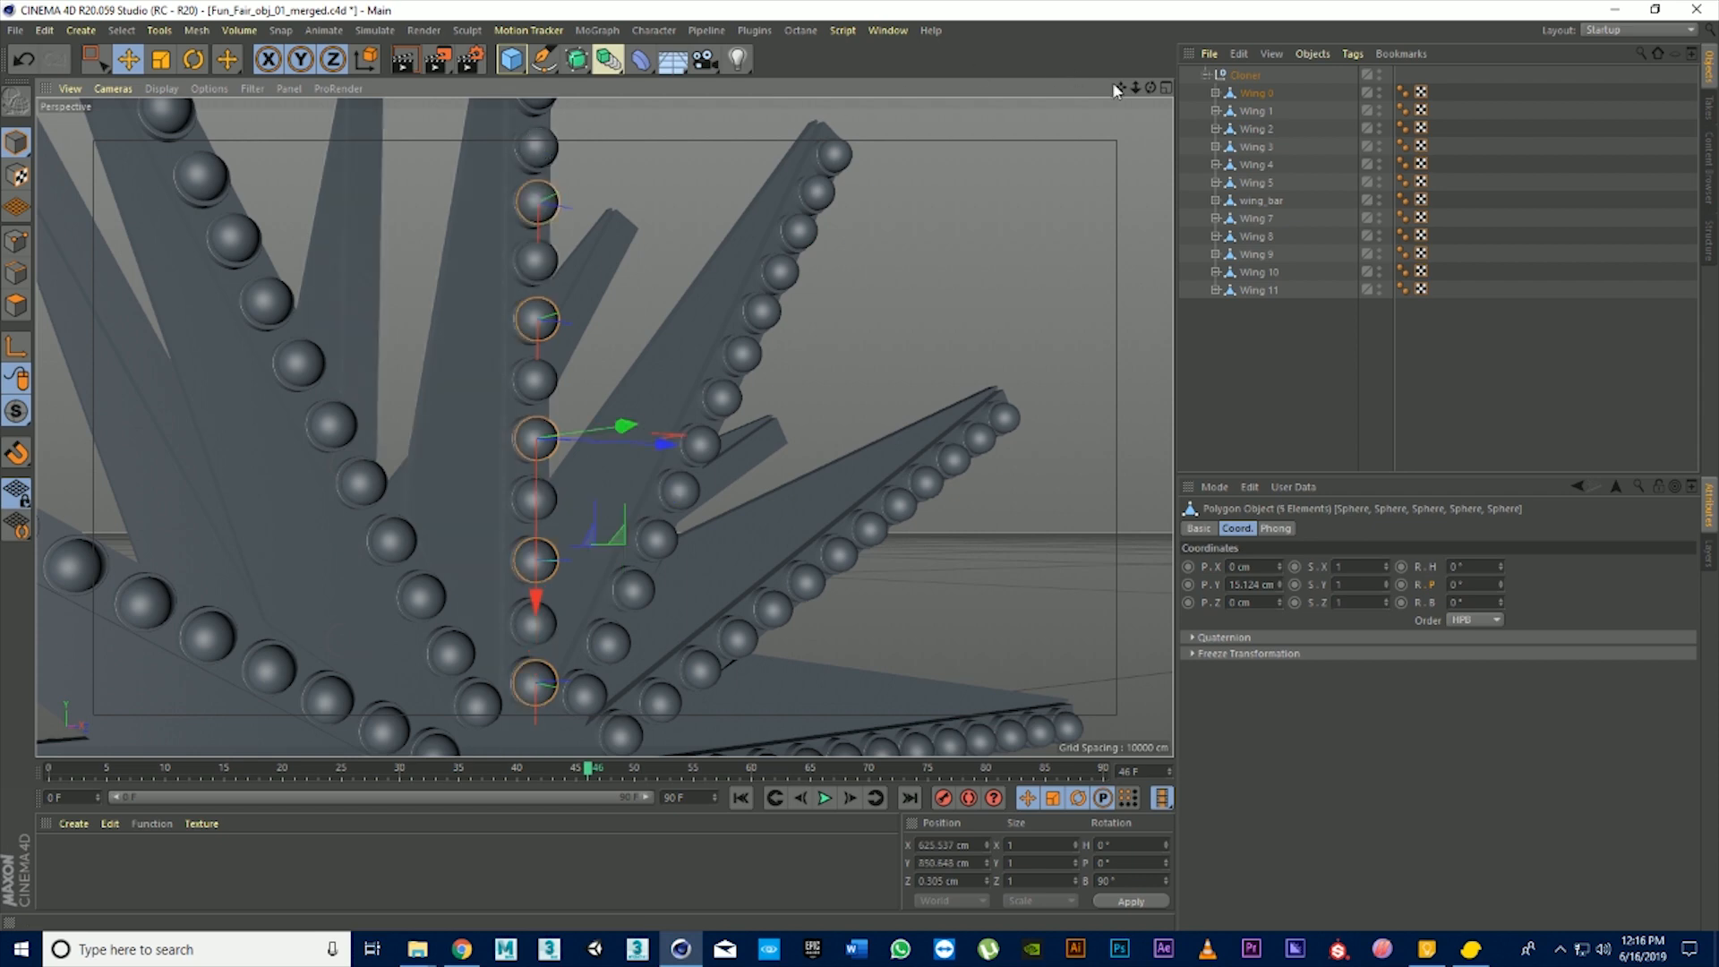
drag(1119, 87, 770, 326)
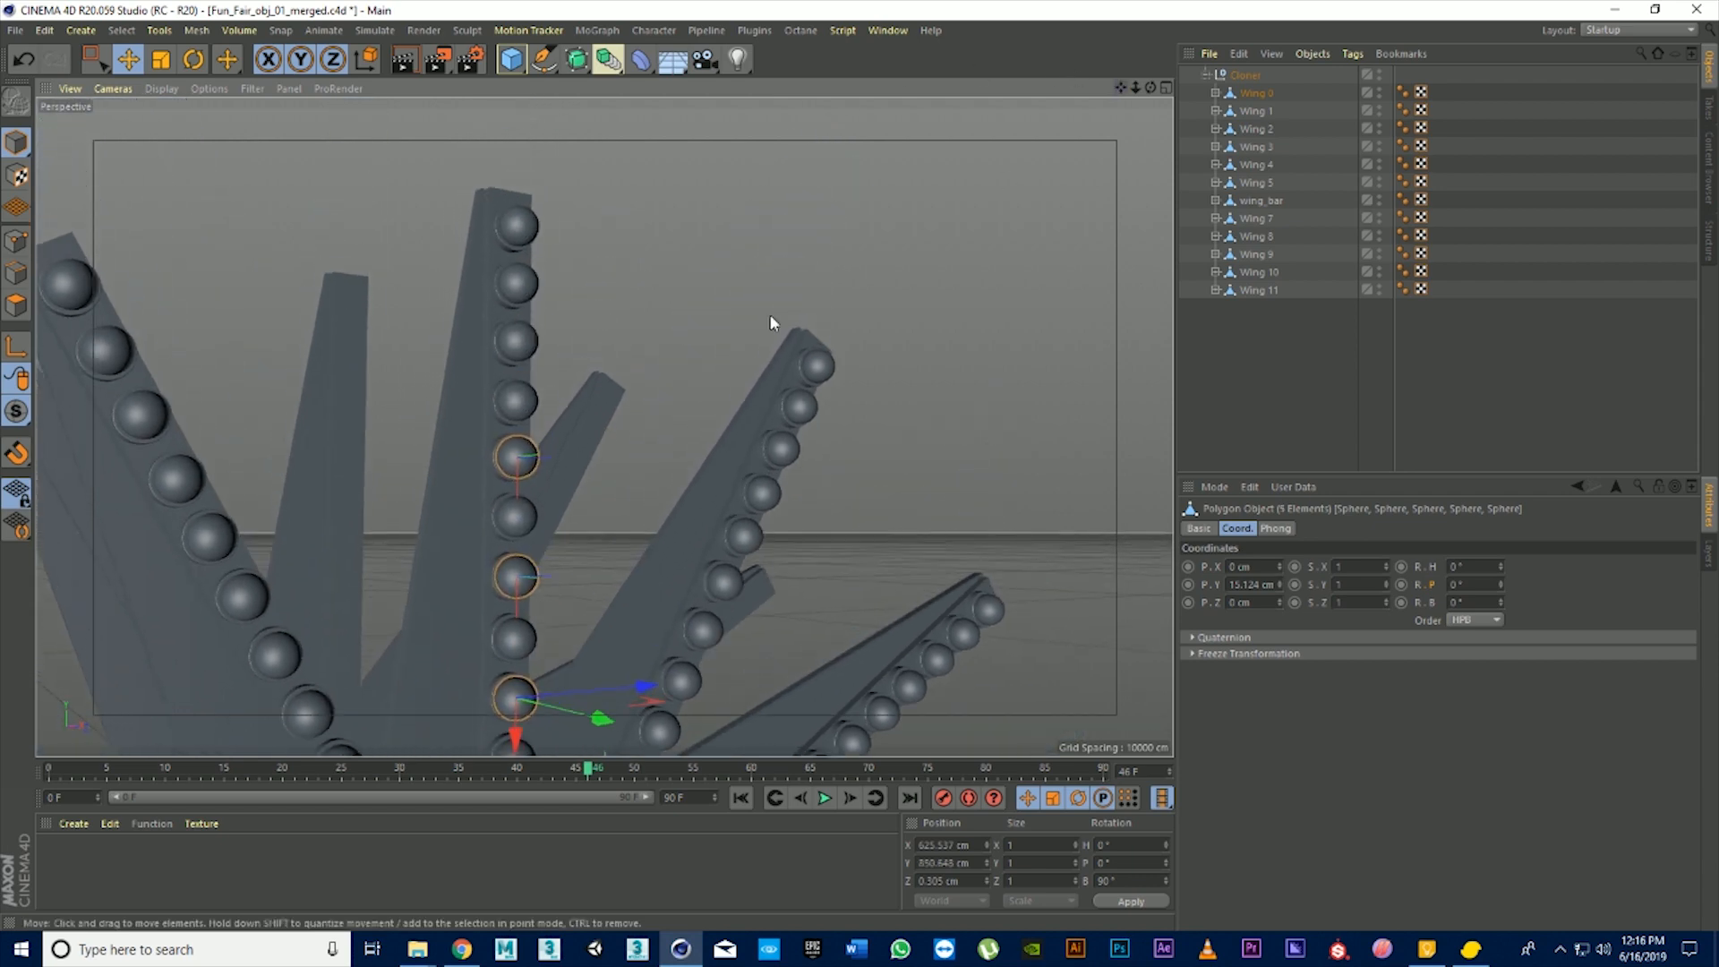
shift+click(533, 344)
shift+click(526, 224)
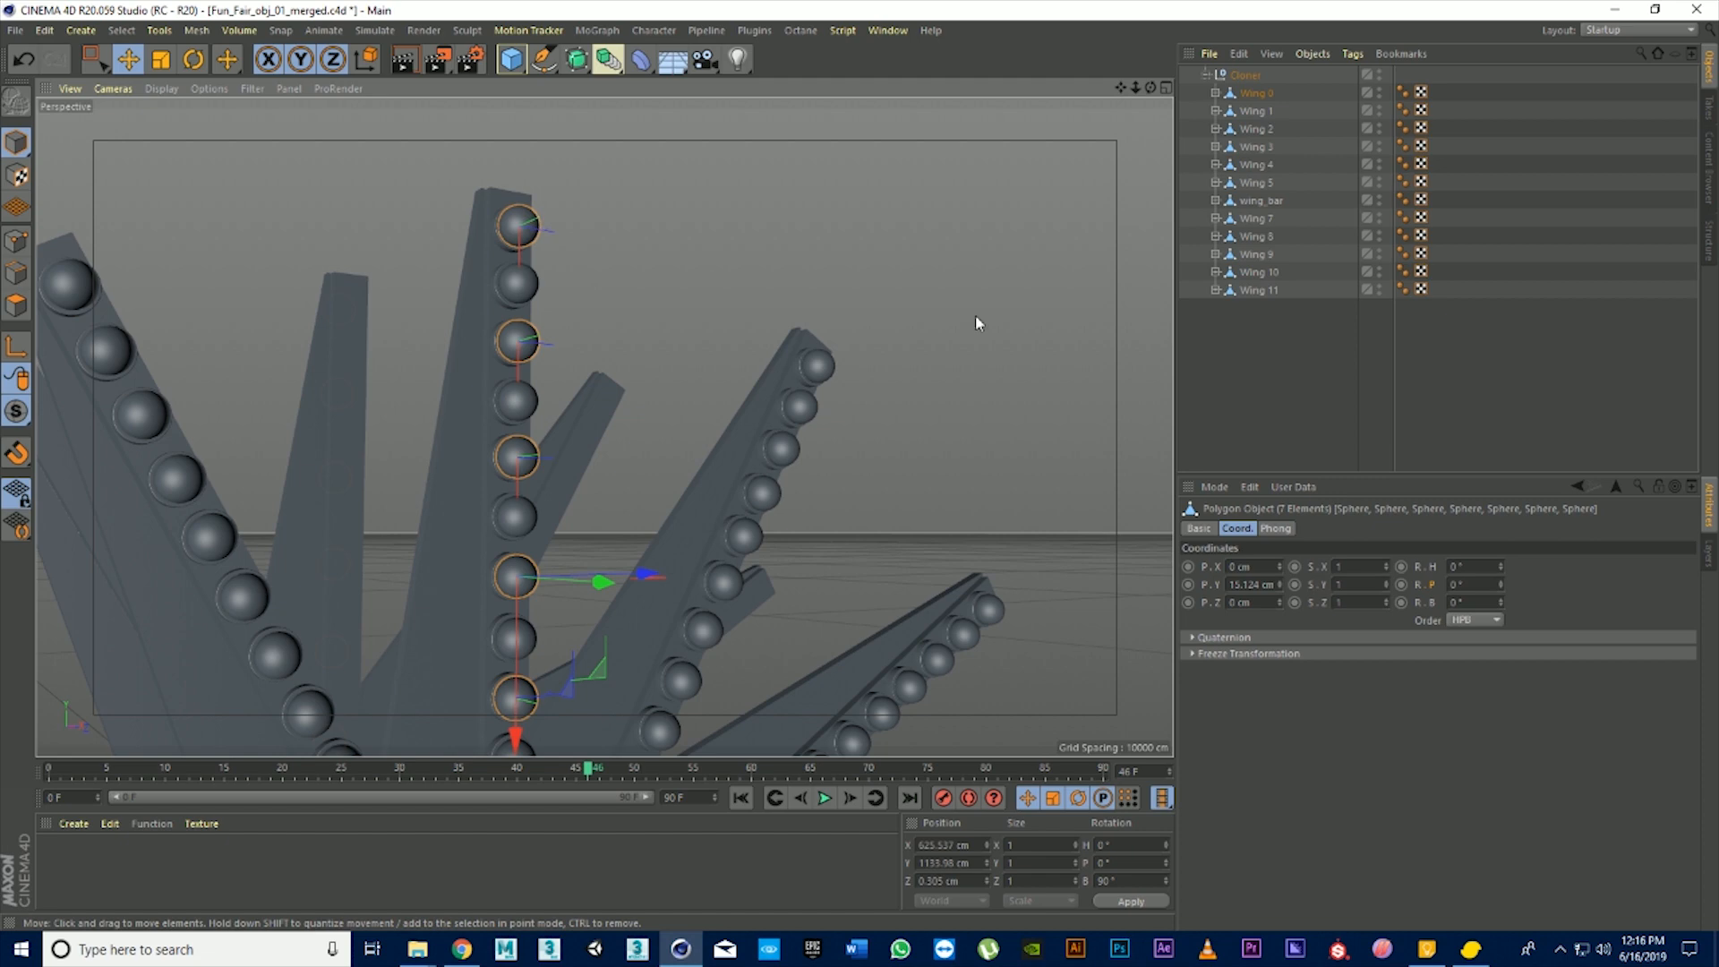
Expand Wing 0 and its first Light, and merge the seven selected spheres into one object with Connect Objects + Delete
click(1216, 92)
click(1226, 111)
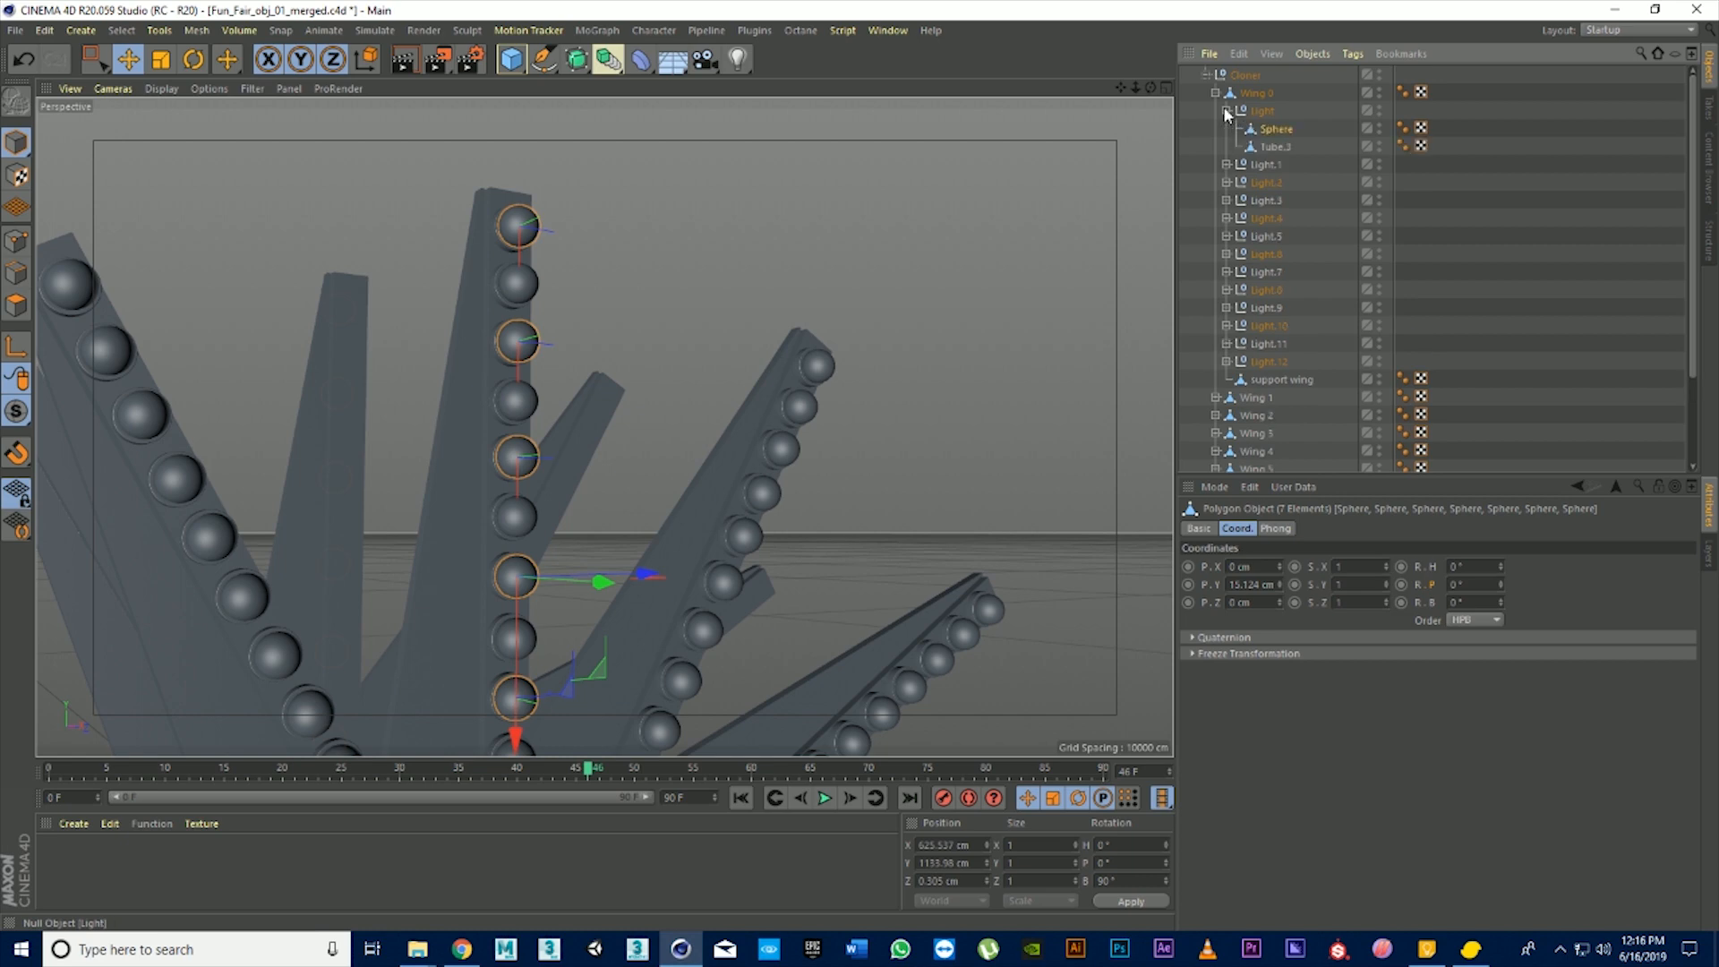
right_click(1276, 132)
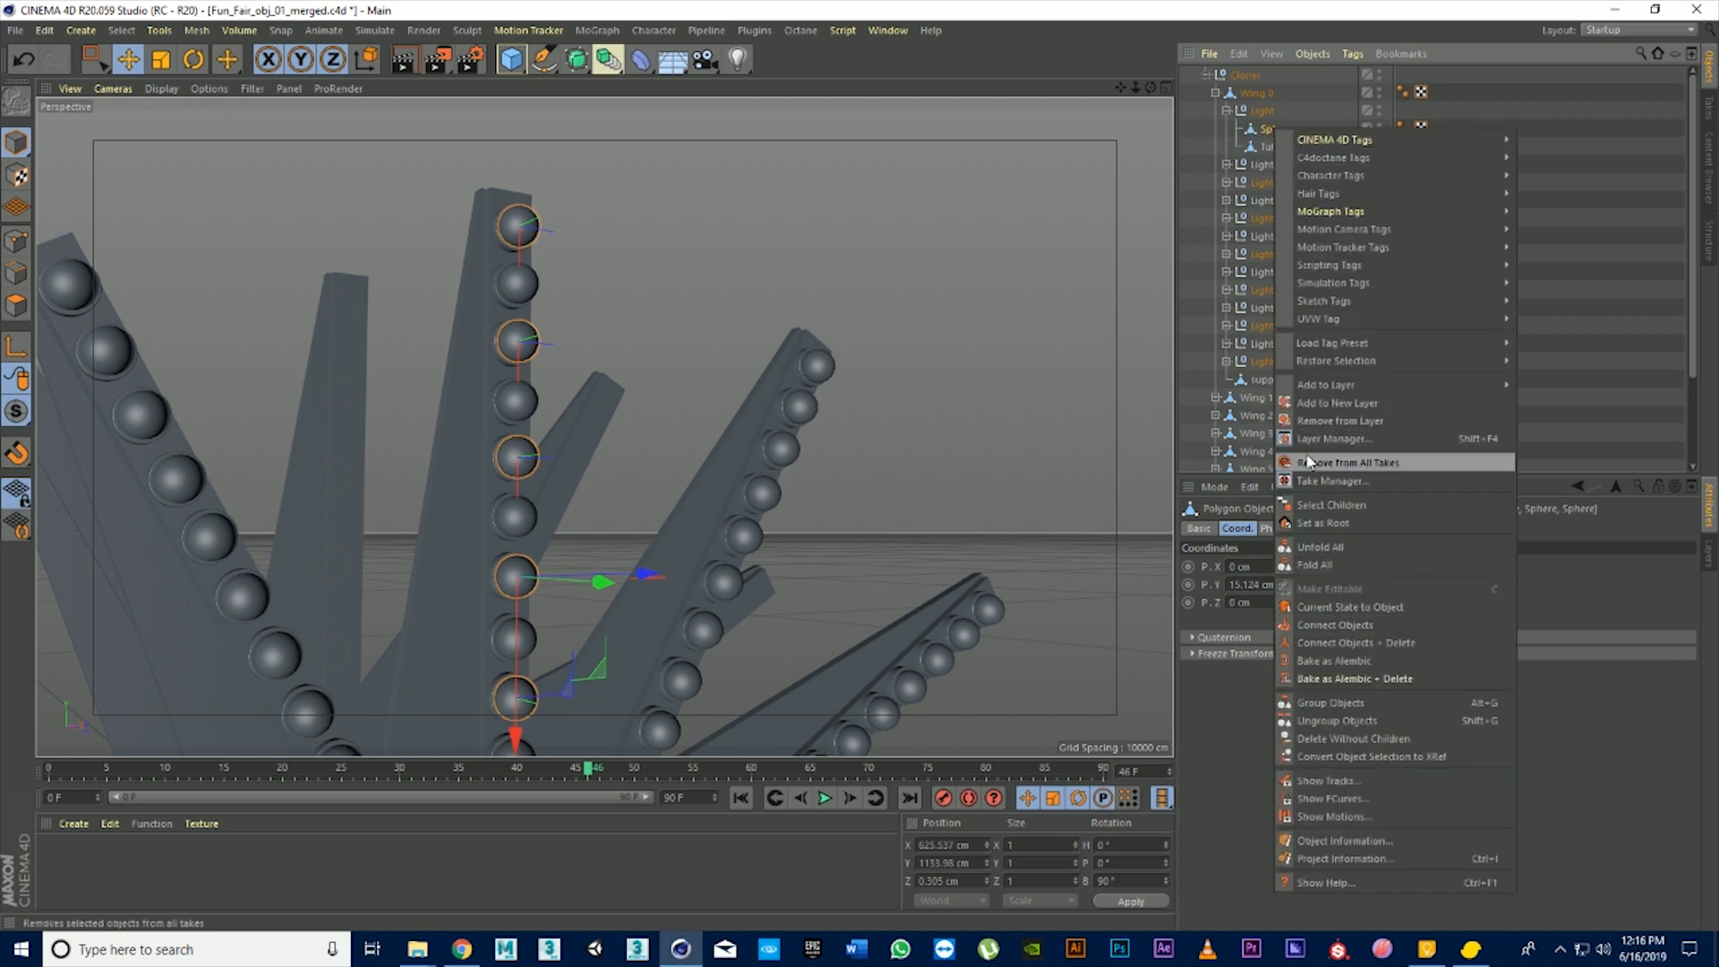
click(1258, 15)
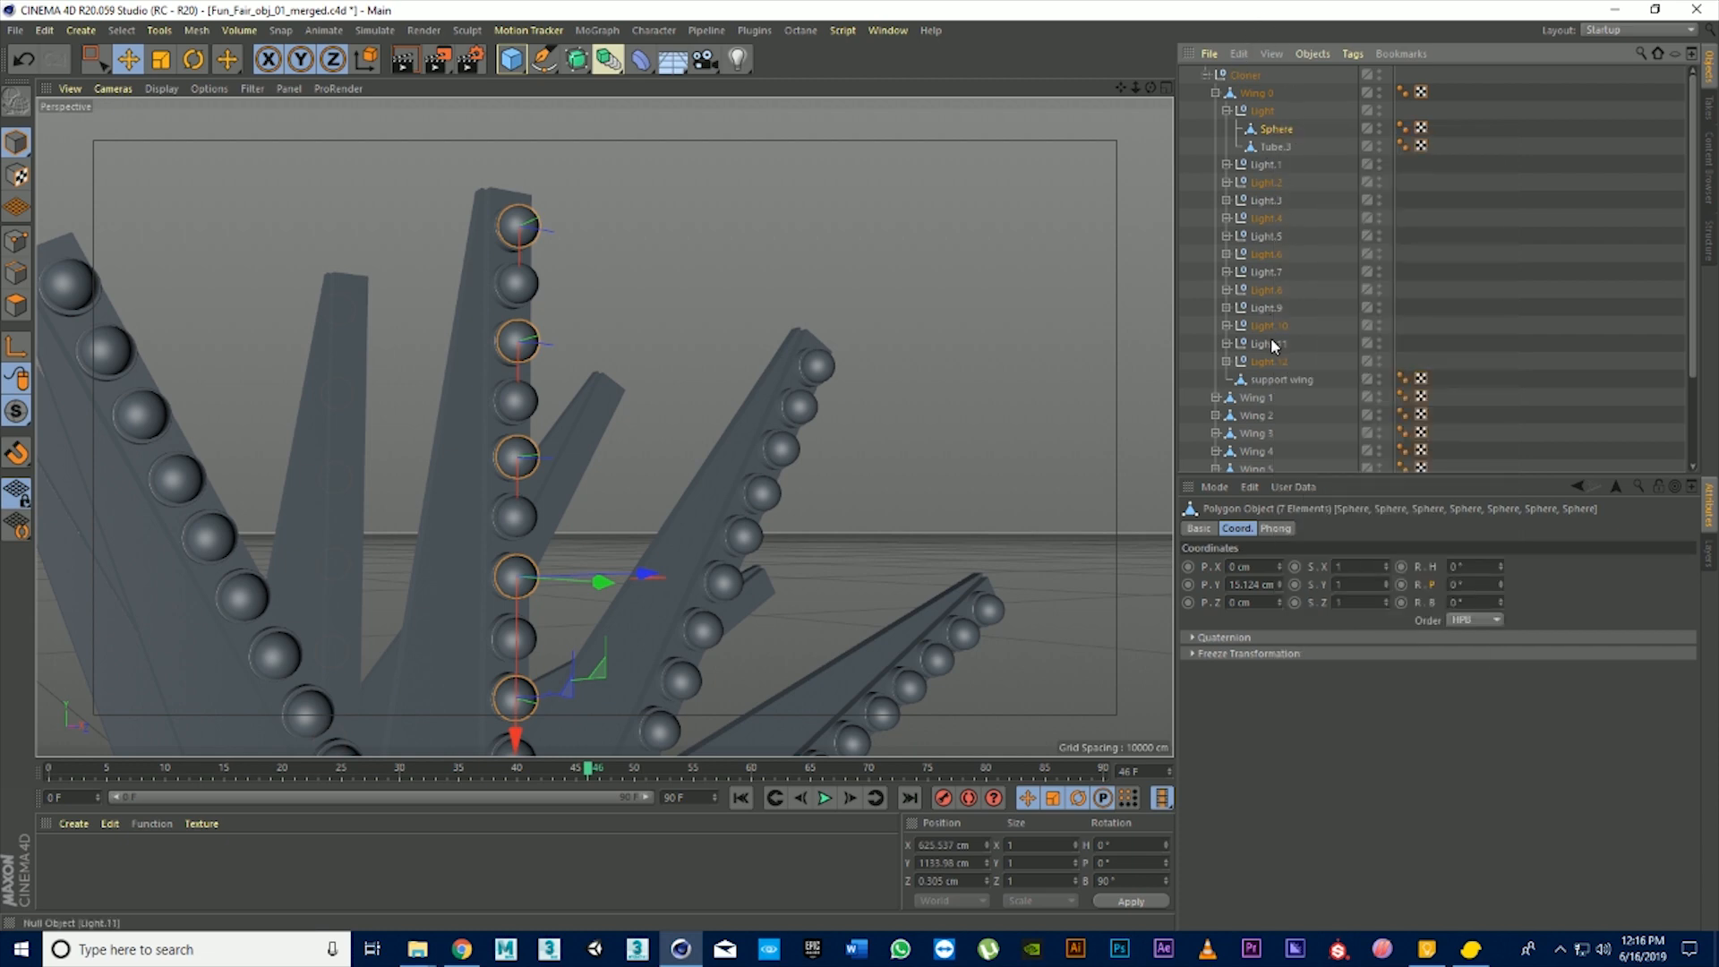
right_click(1276, 133)
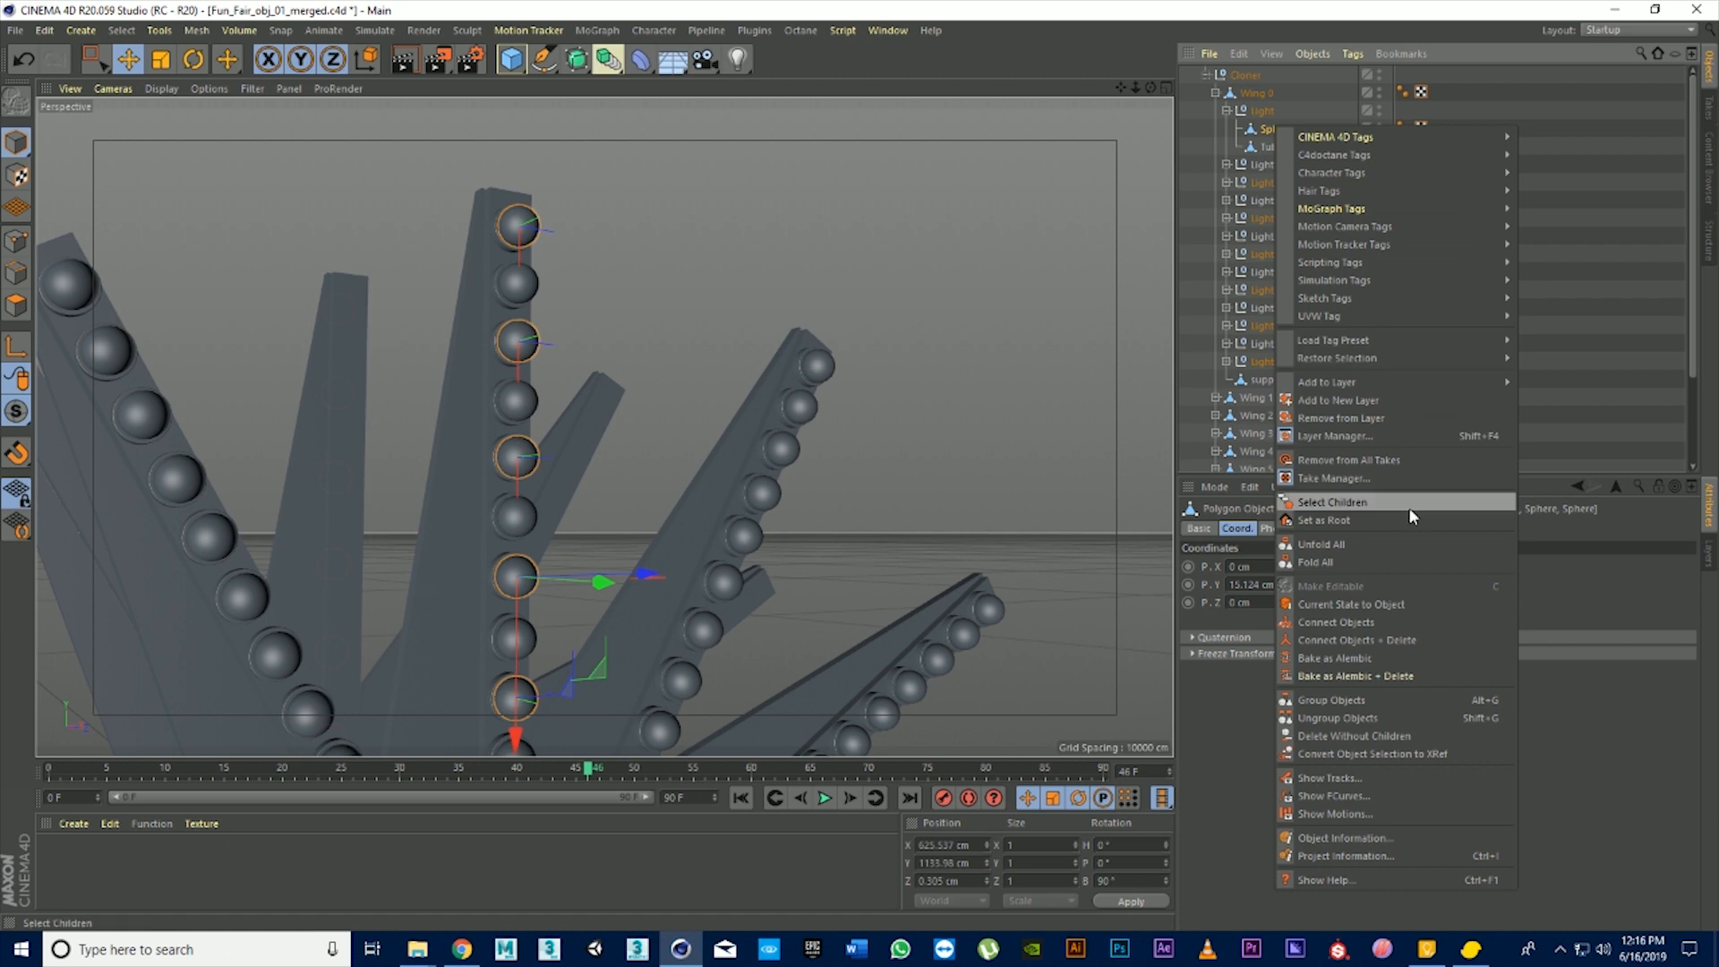
click(1410, 637)
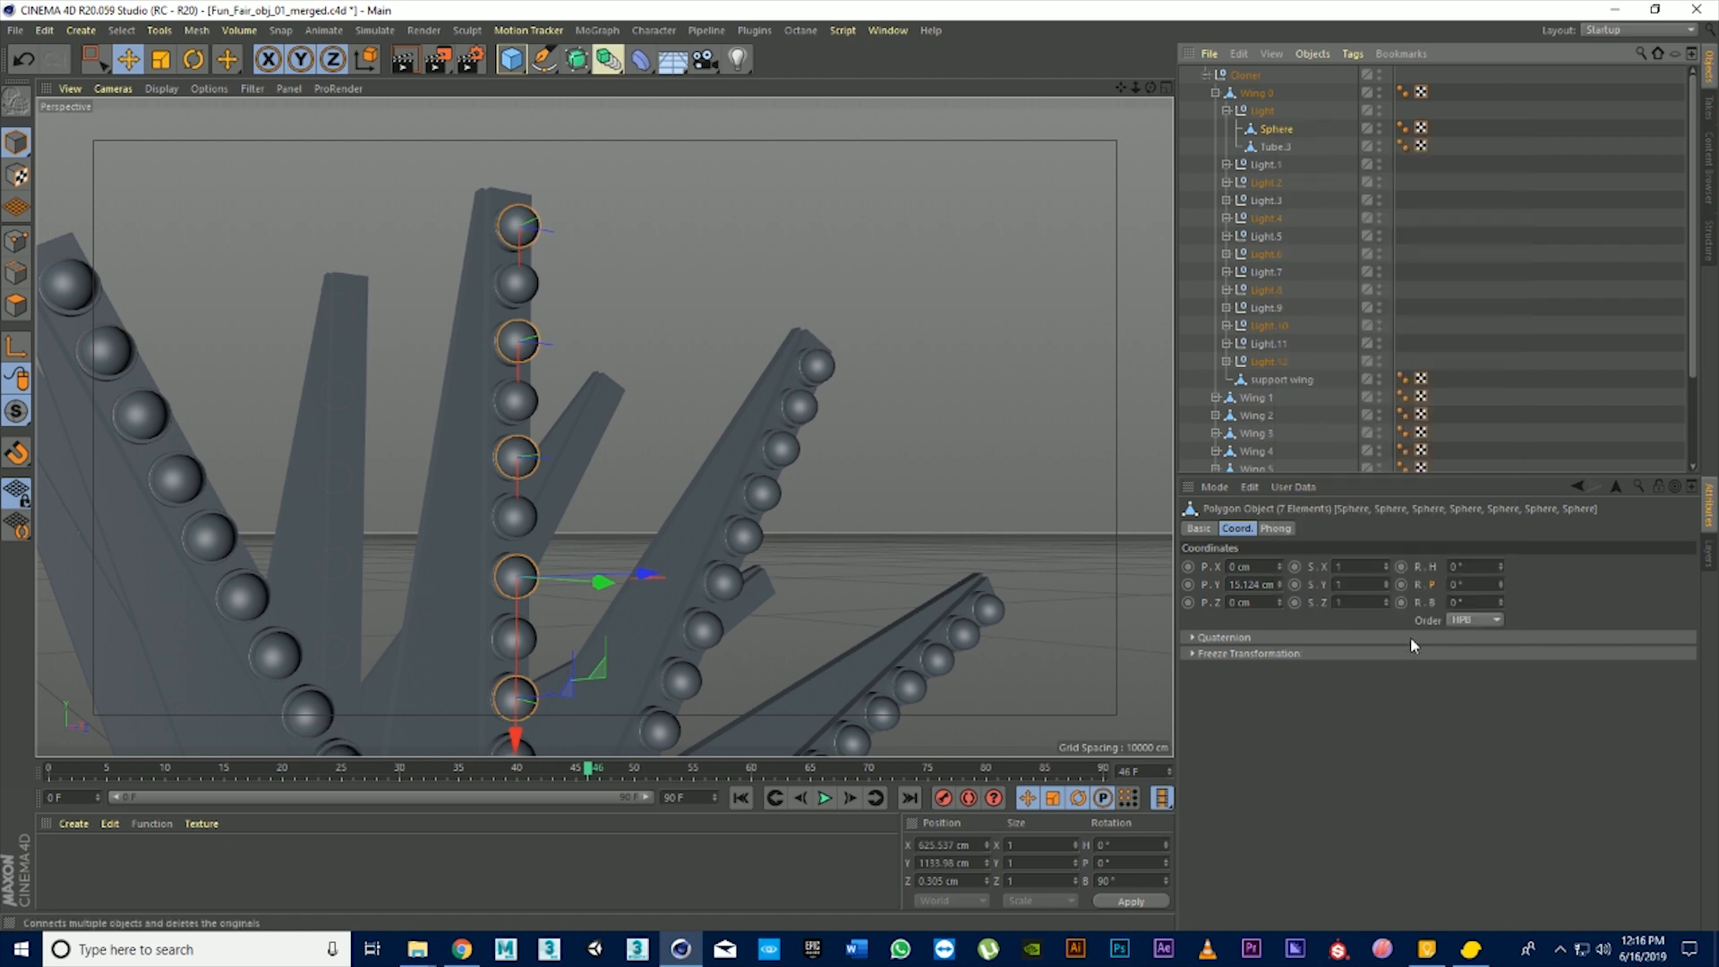
Try moving the merged spheres sideways away from Wing 0 to check them, and undo the move
scroll(931, 528, down, 2)
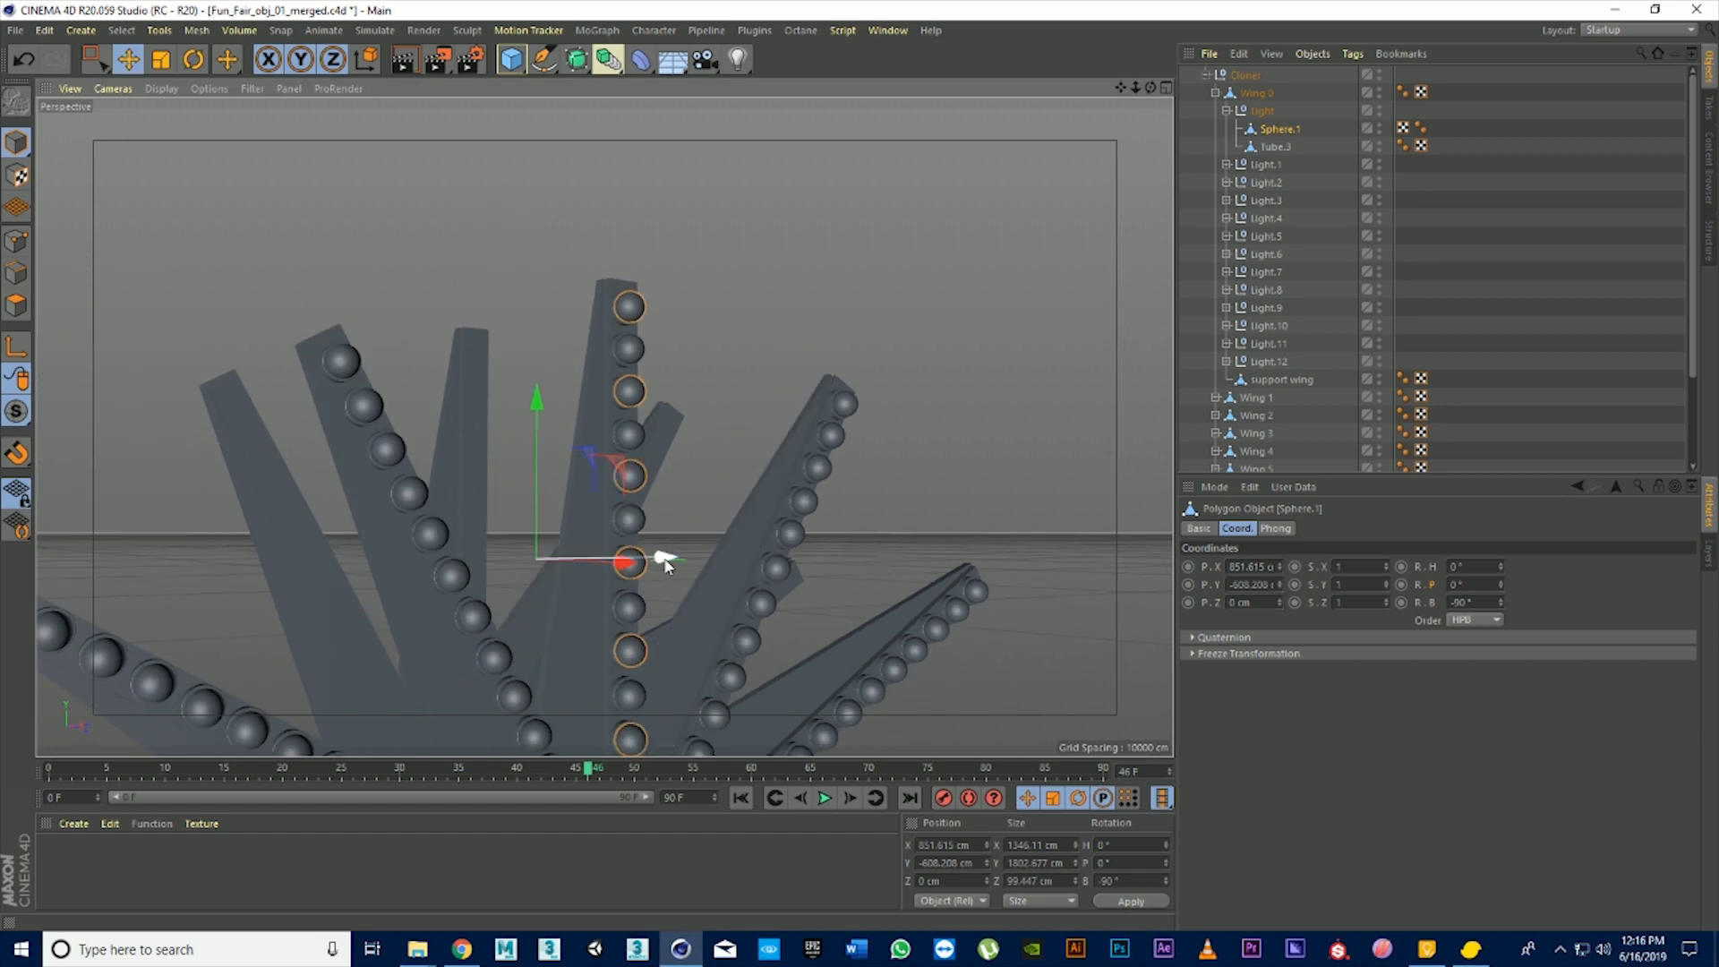
drag(663, 559, 765, 573)
key(ctrl+z)
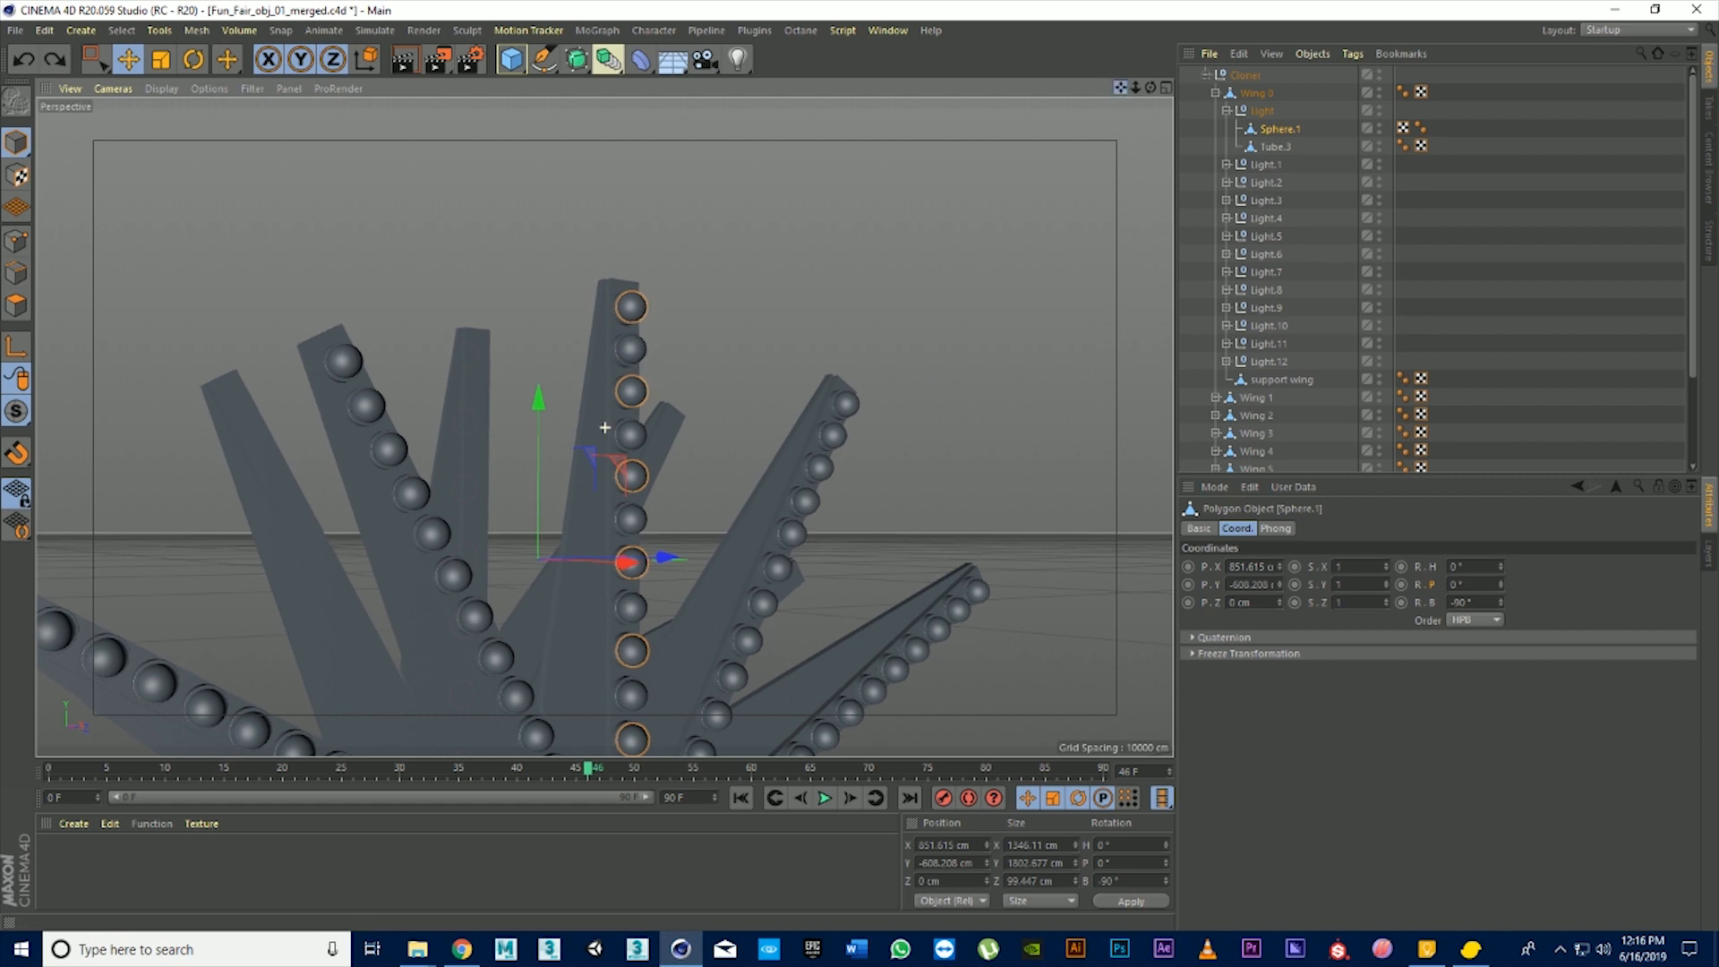
Select seven alternating light spheres along Wing 1, from the one nearest the hub out to the tip
drag(1120, 88, 888, 0)
scroll(430, 538, up, 5)
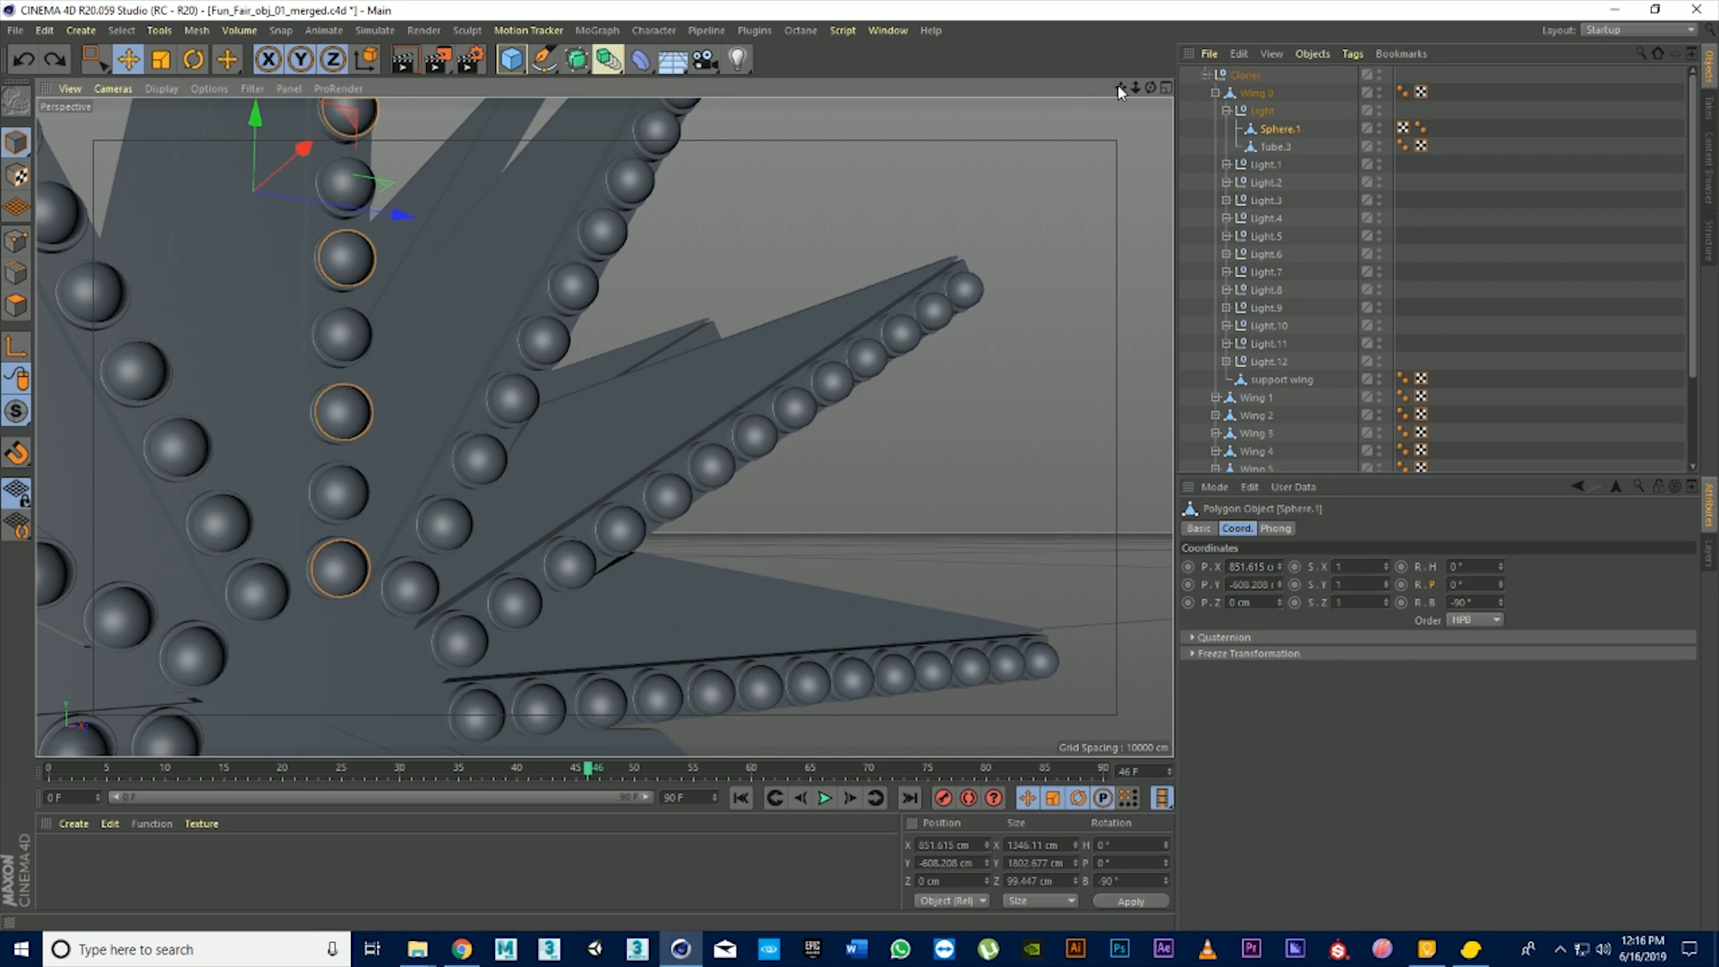
drag(1120, 88, 527, 614)
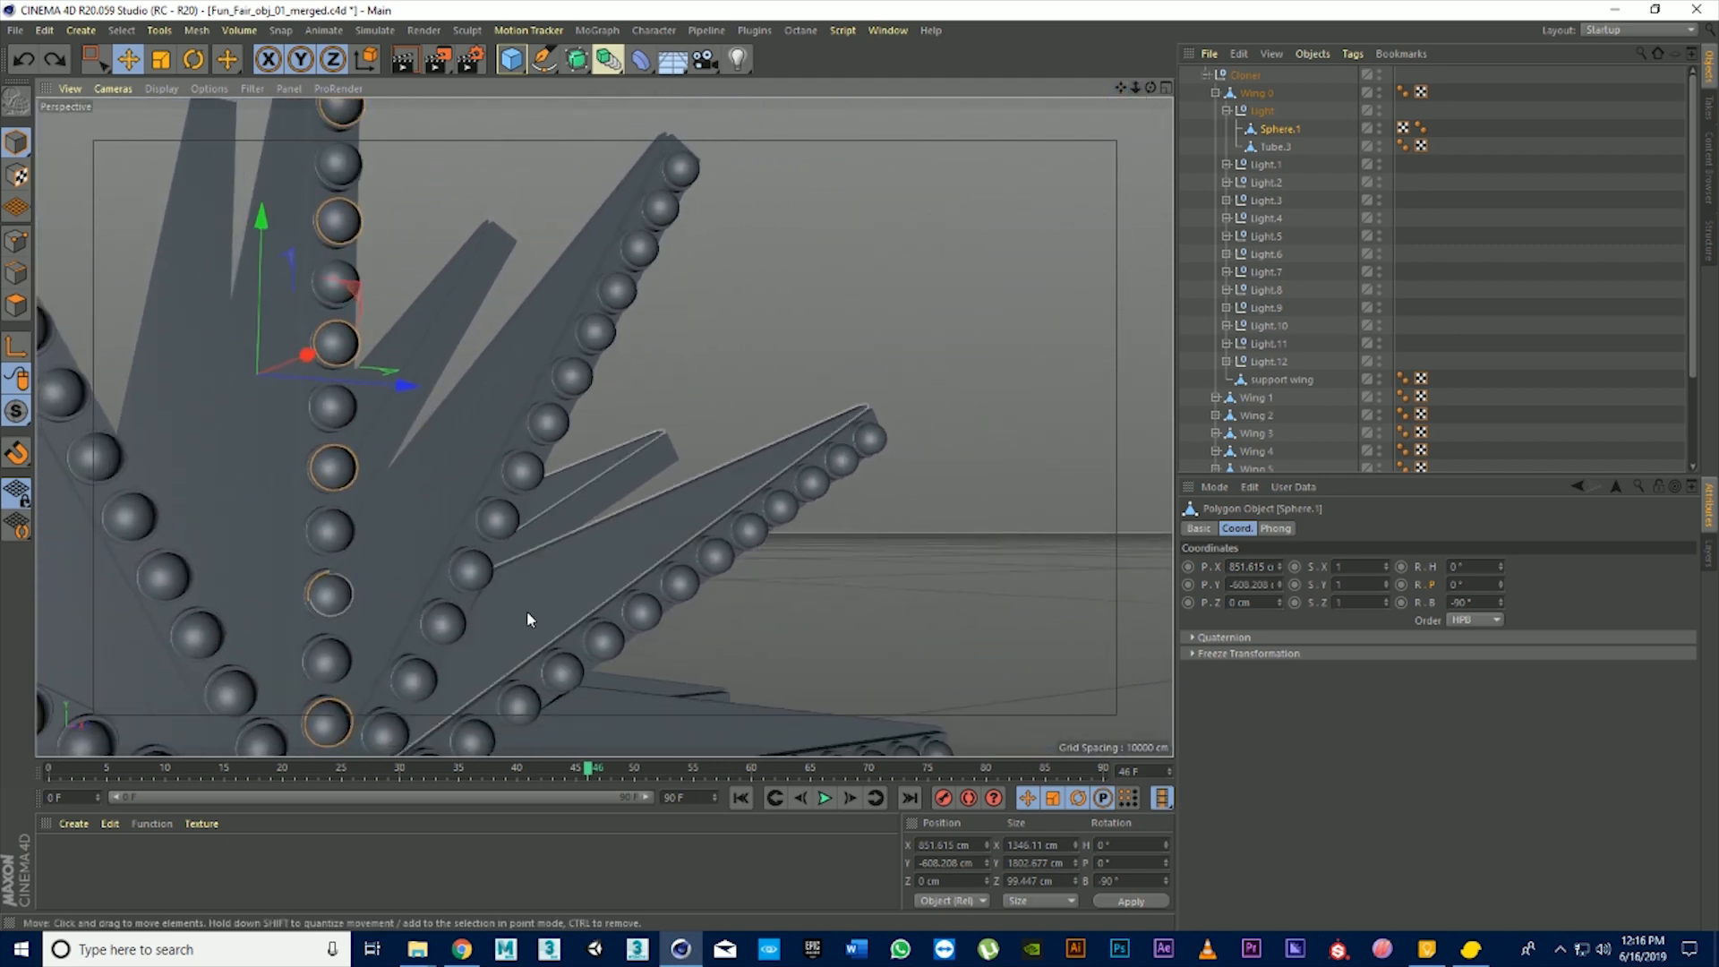
click(395, 736)
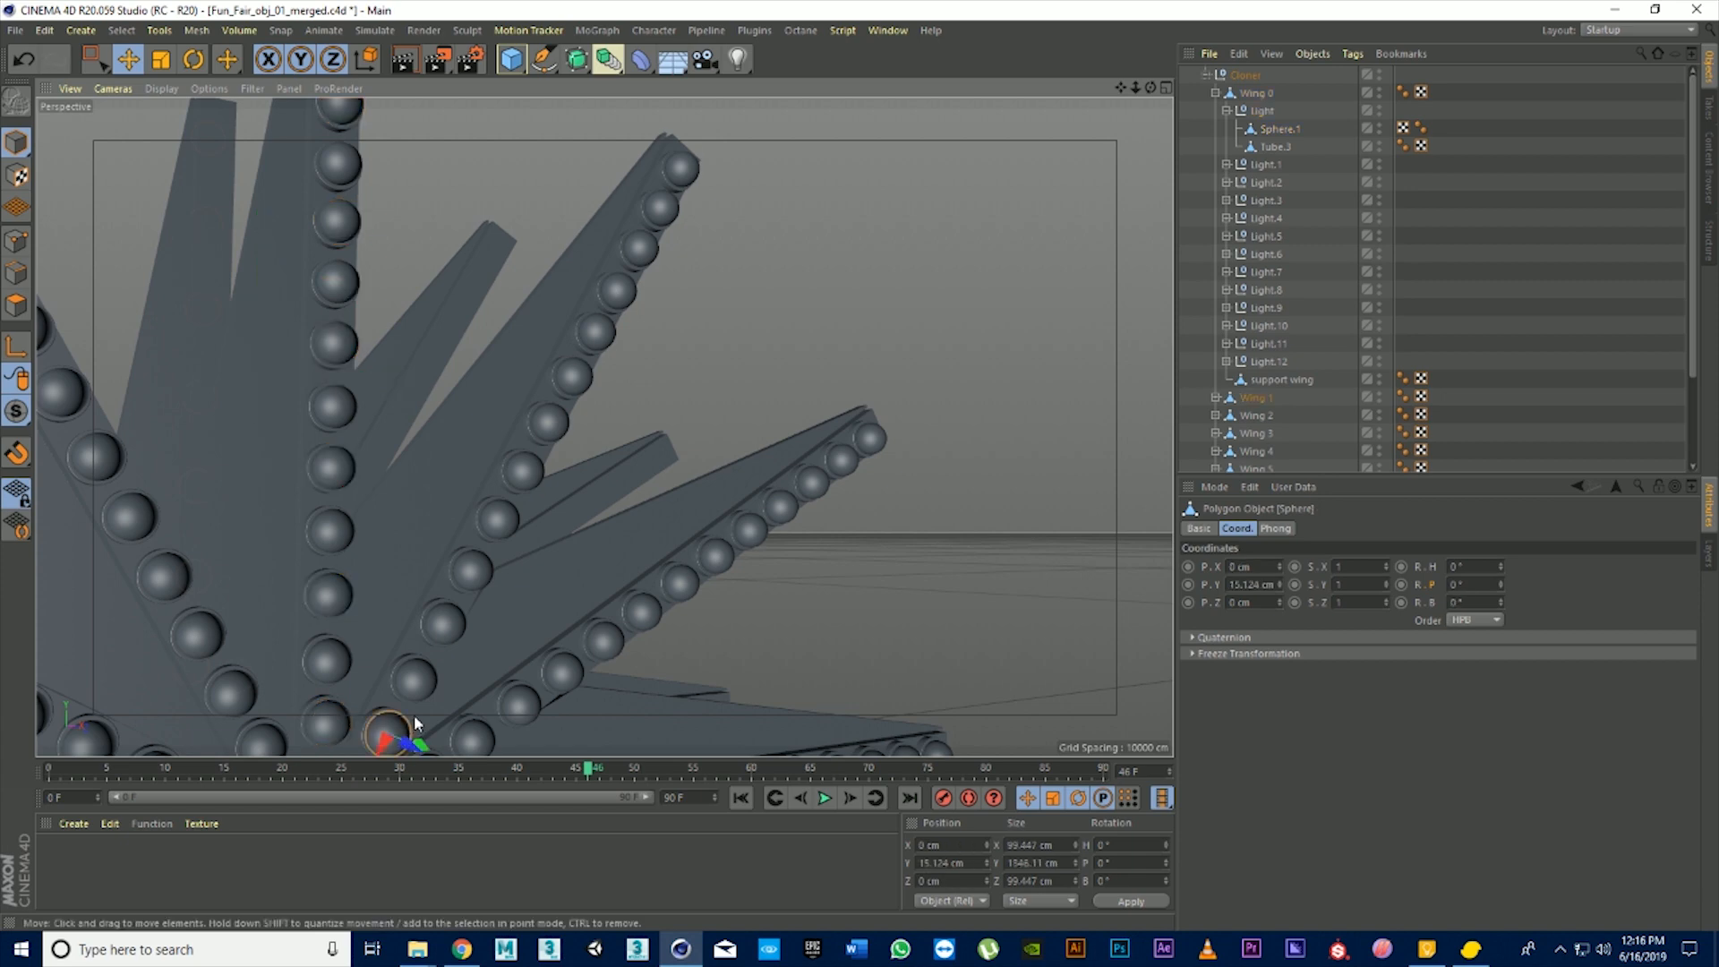
shift+click(444, 624)
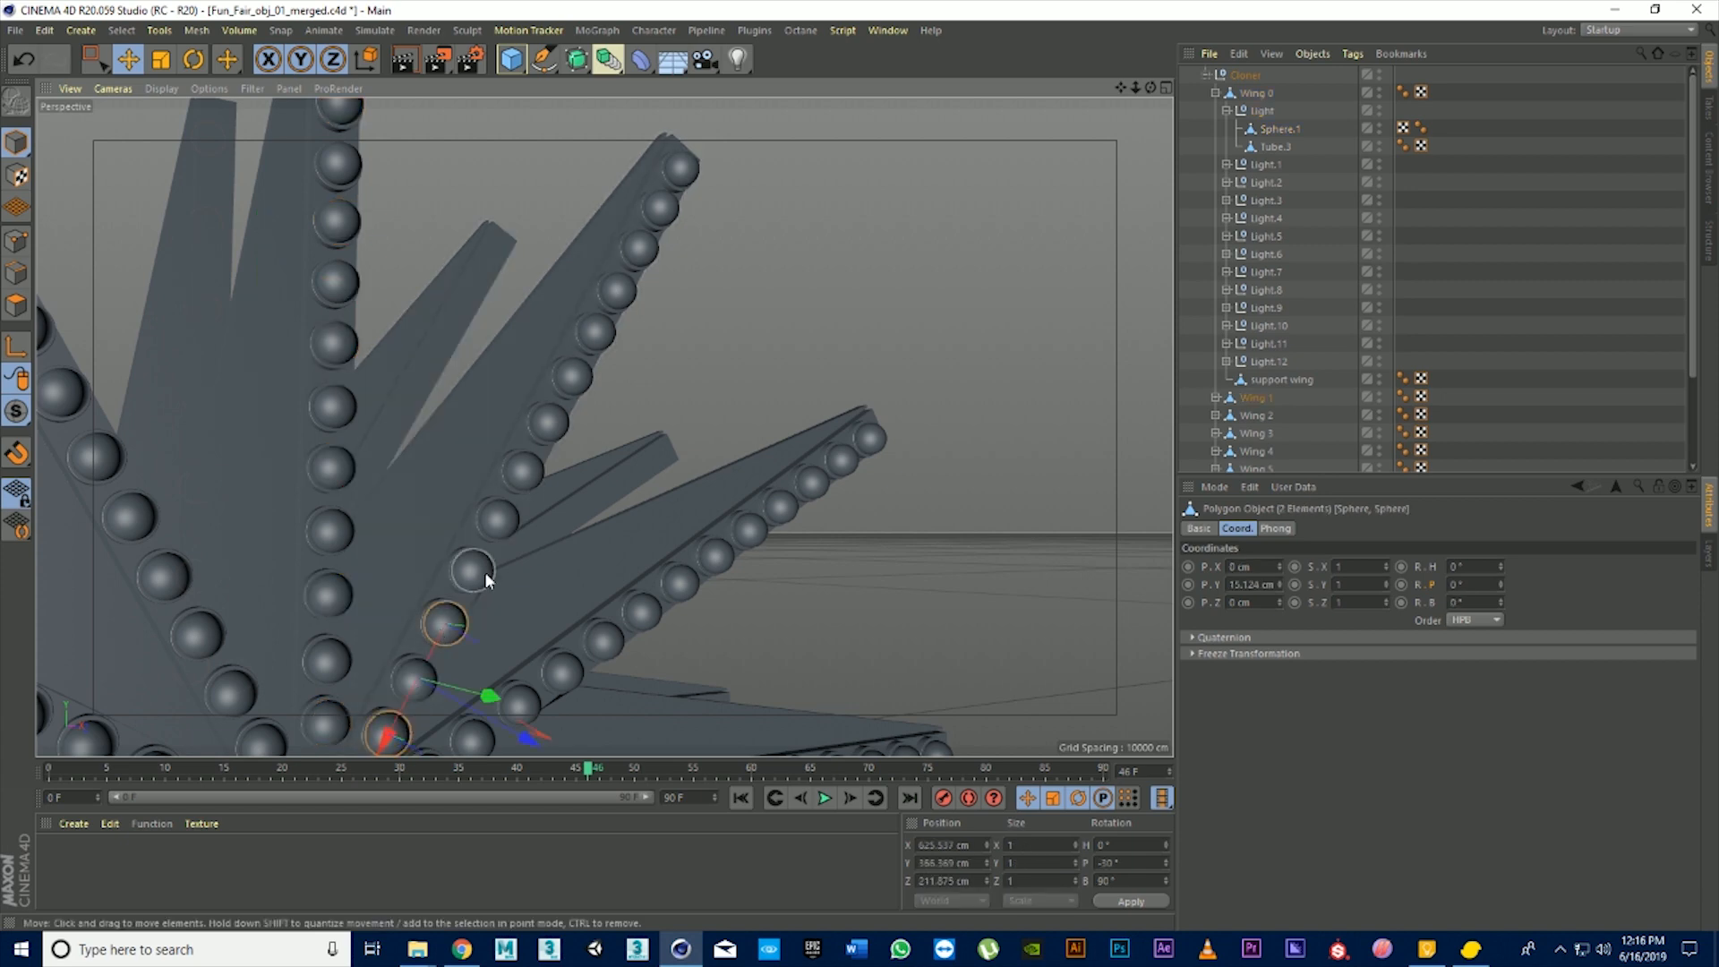
shift+click(500, 521)
shift+click(551, 425)
shift+click(596, 334)
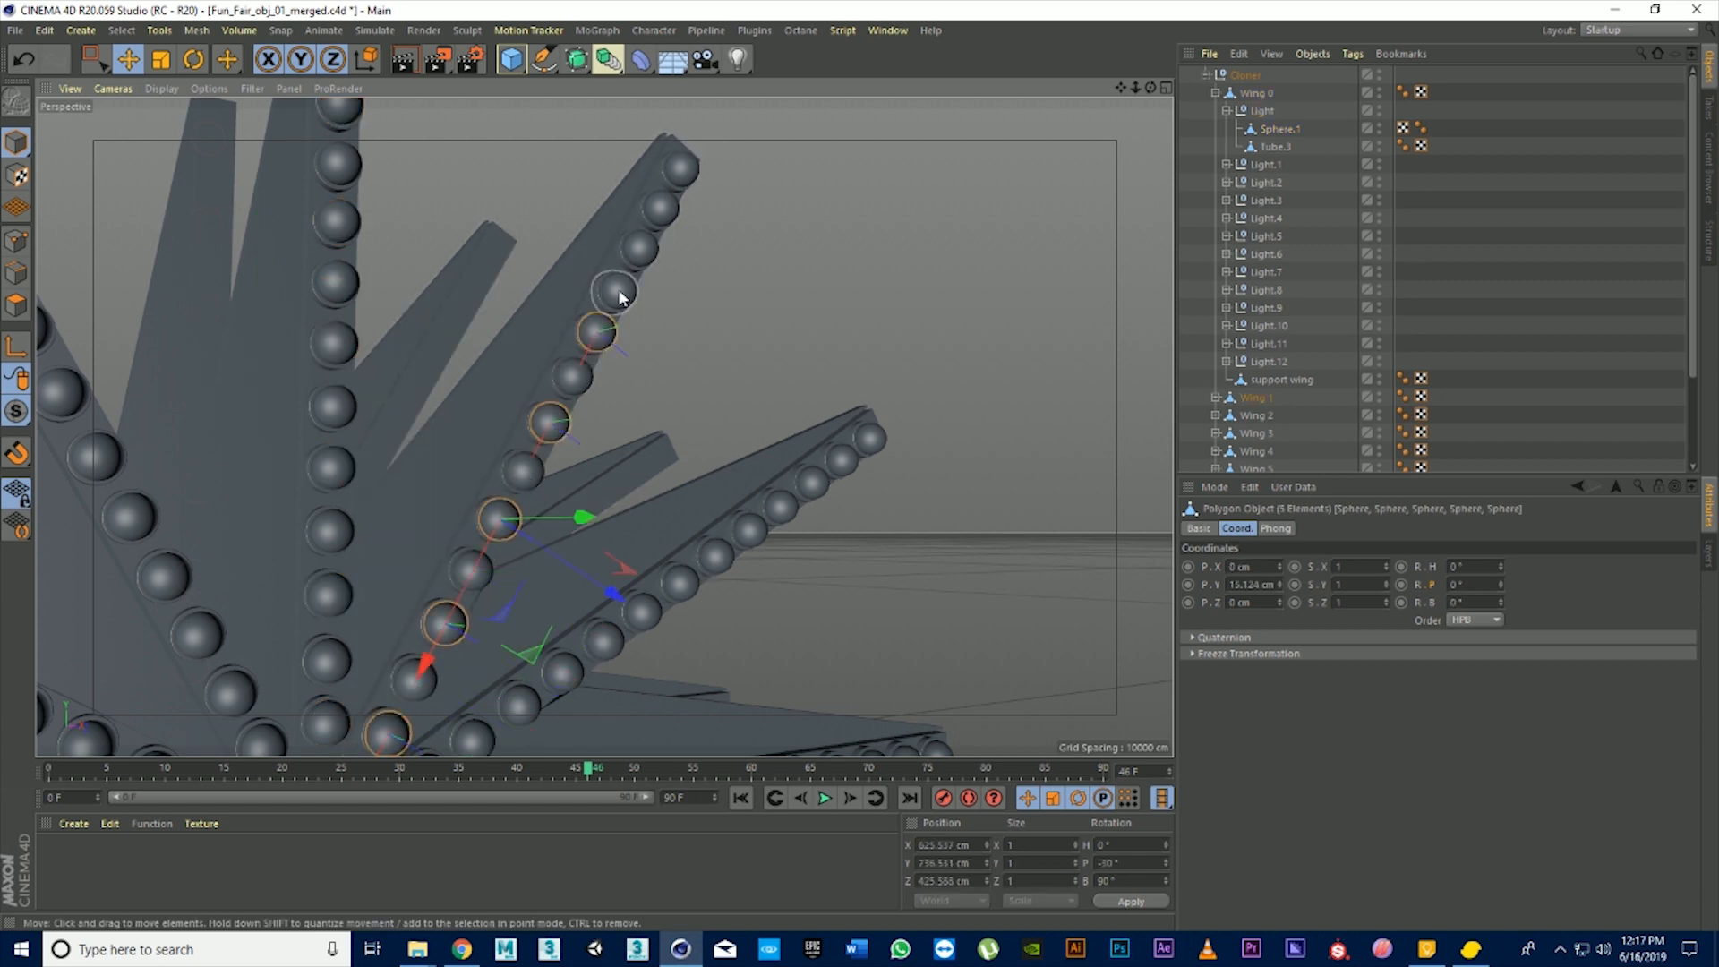
shift+click(642, 251)
shift+click(681, 170)
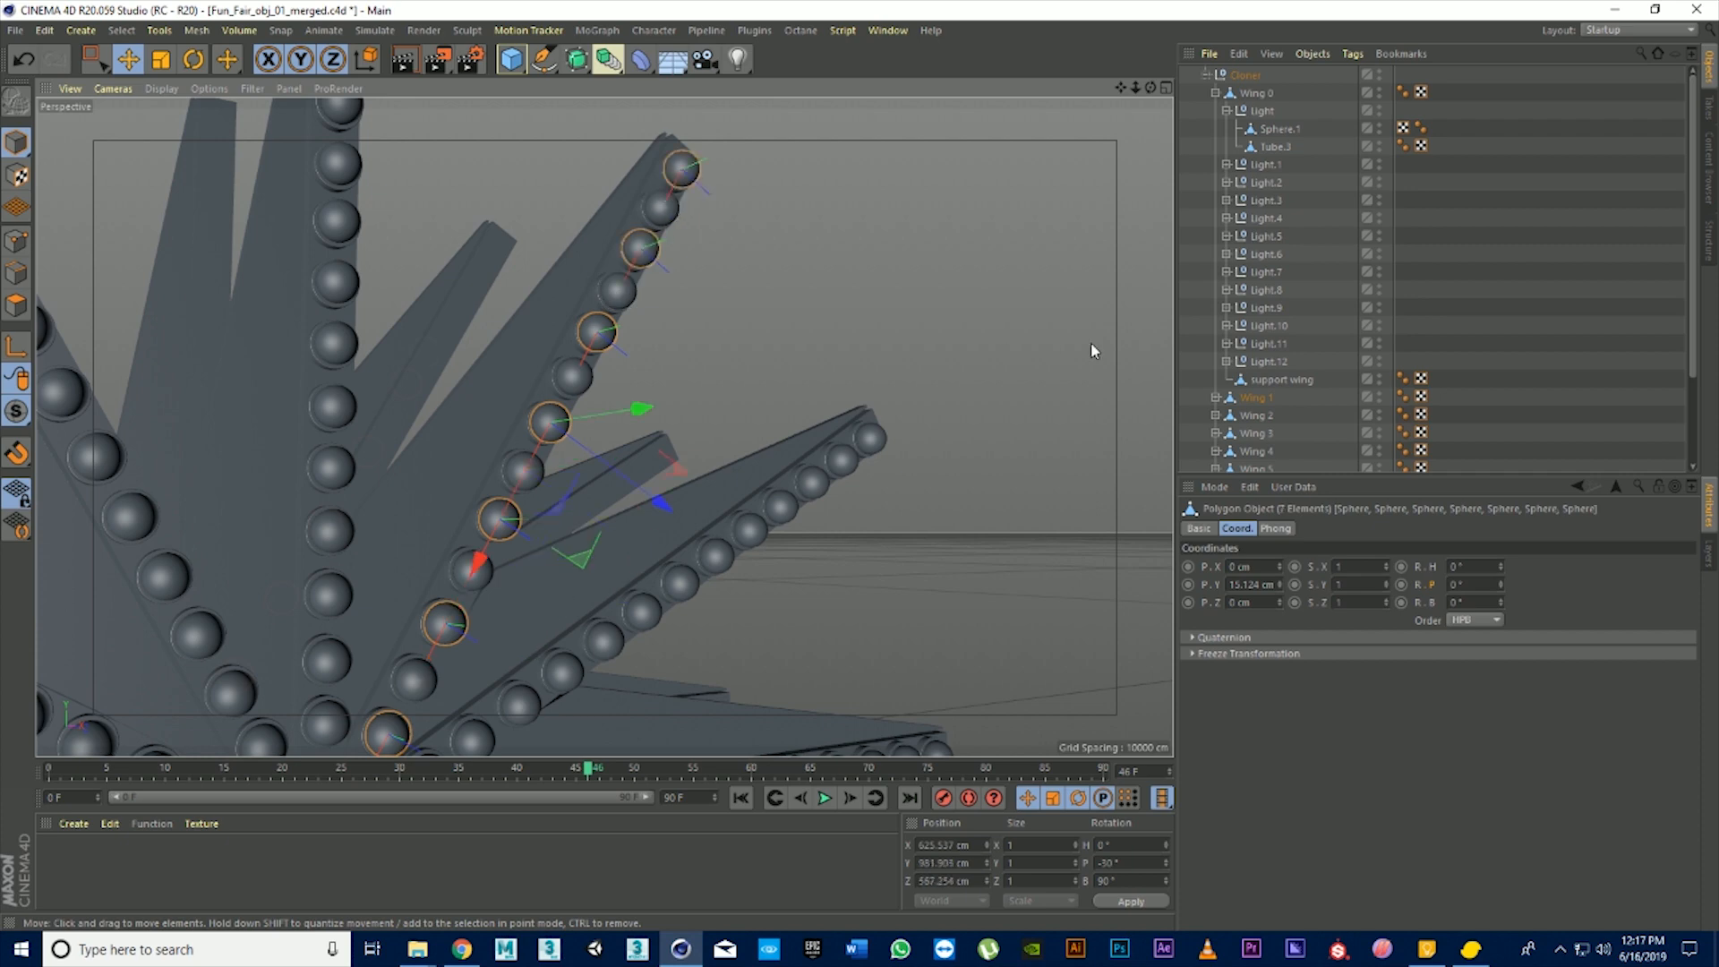
Expand Wing 1 and its first Light, and merge the seven selected spheres into one object with Connect Objects + Delete
click(1216, 399)
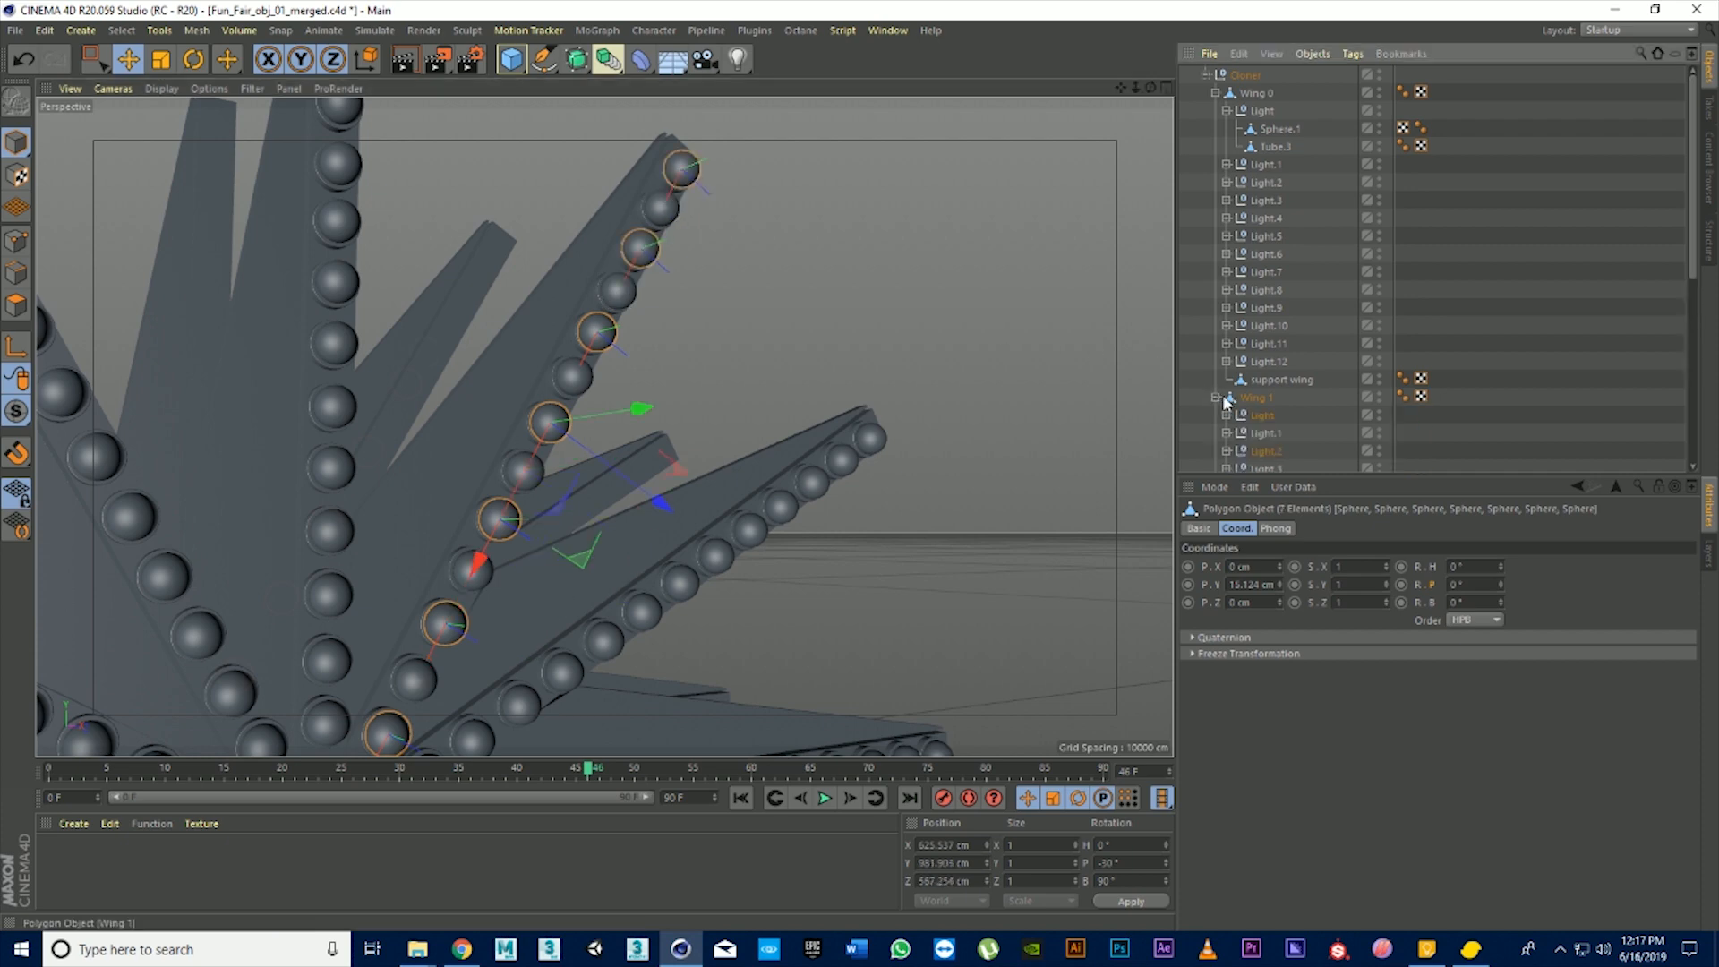
right_click(1278, 436)
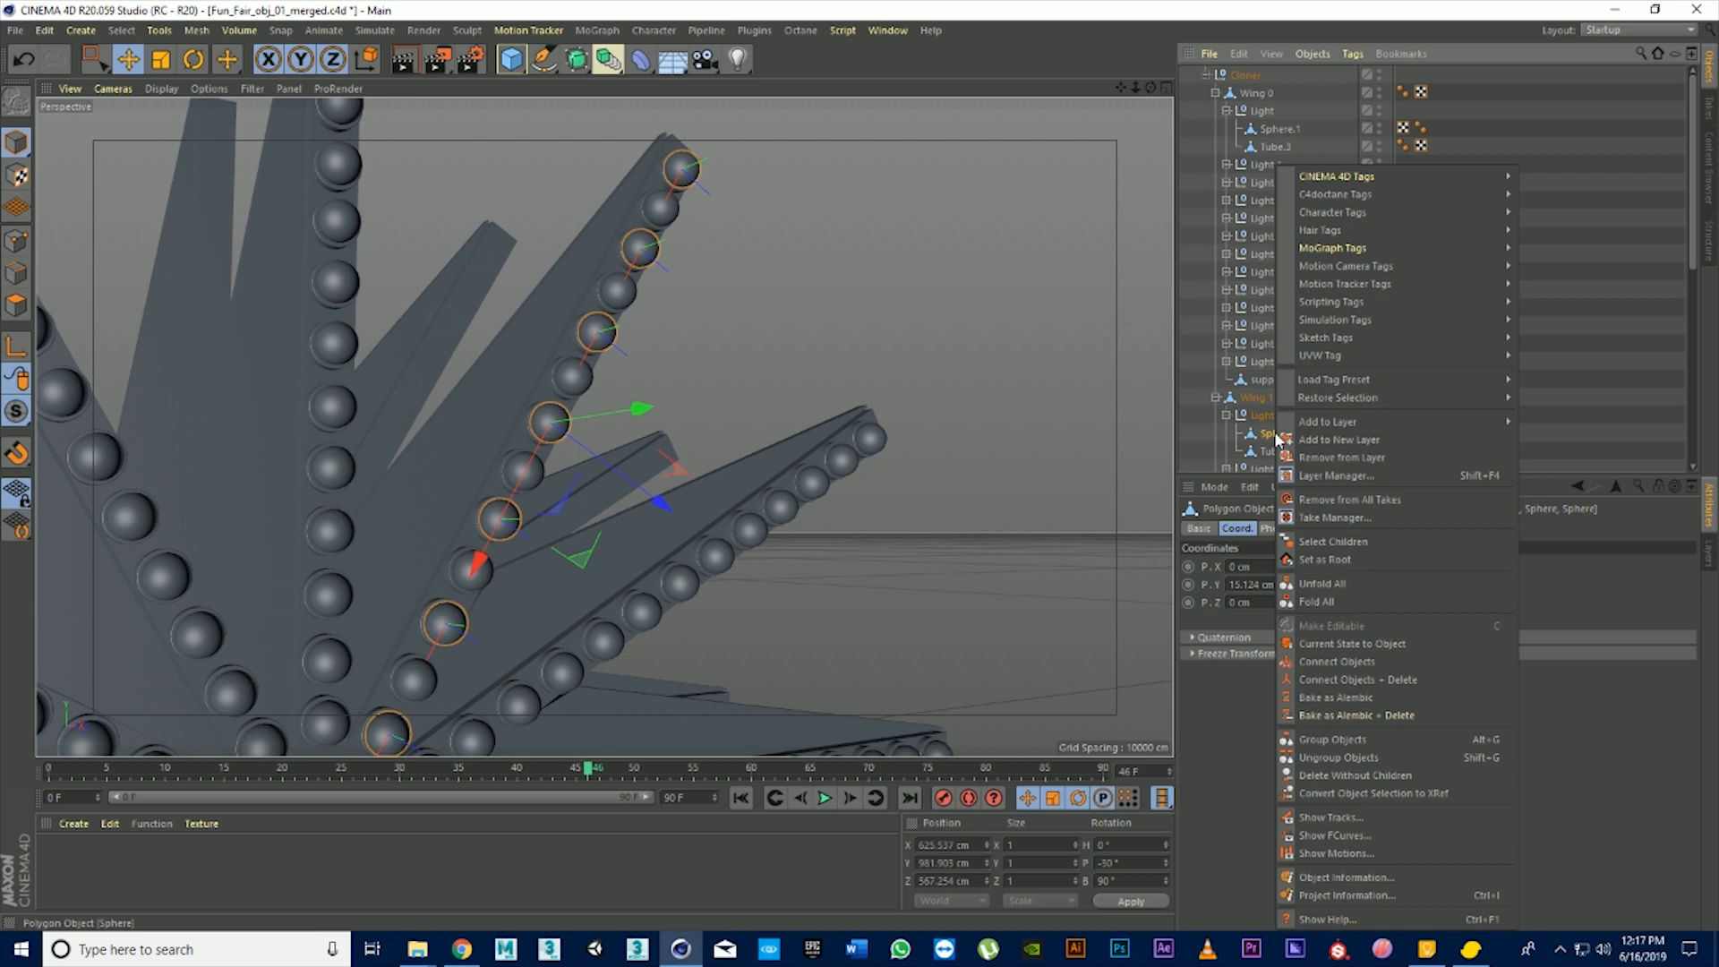
click(1411, 695)
Select seven alternating light spheres along Wing 2, from the one nearest the hub out to the tip
scroll(900, 571, down, 4)
scroll(594, 764, up, 1)
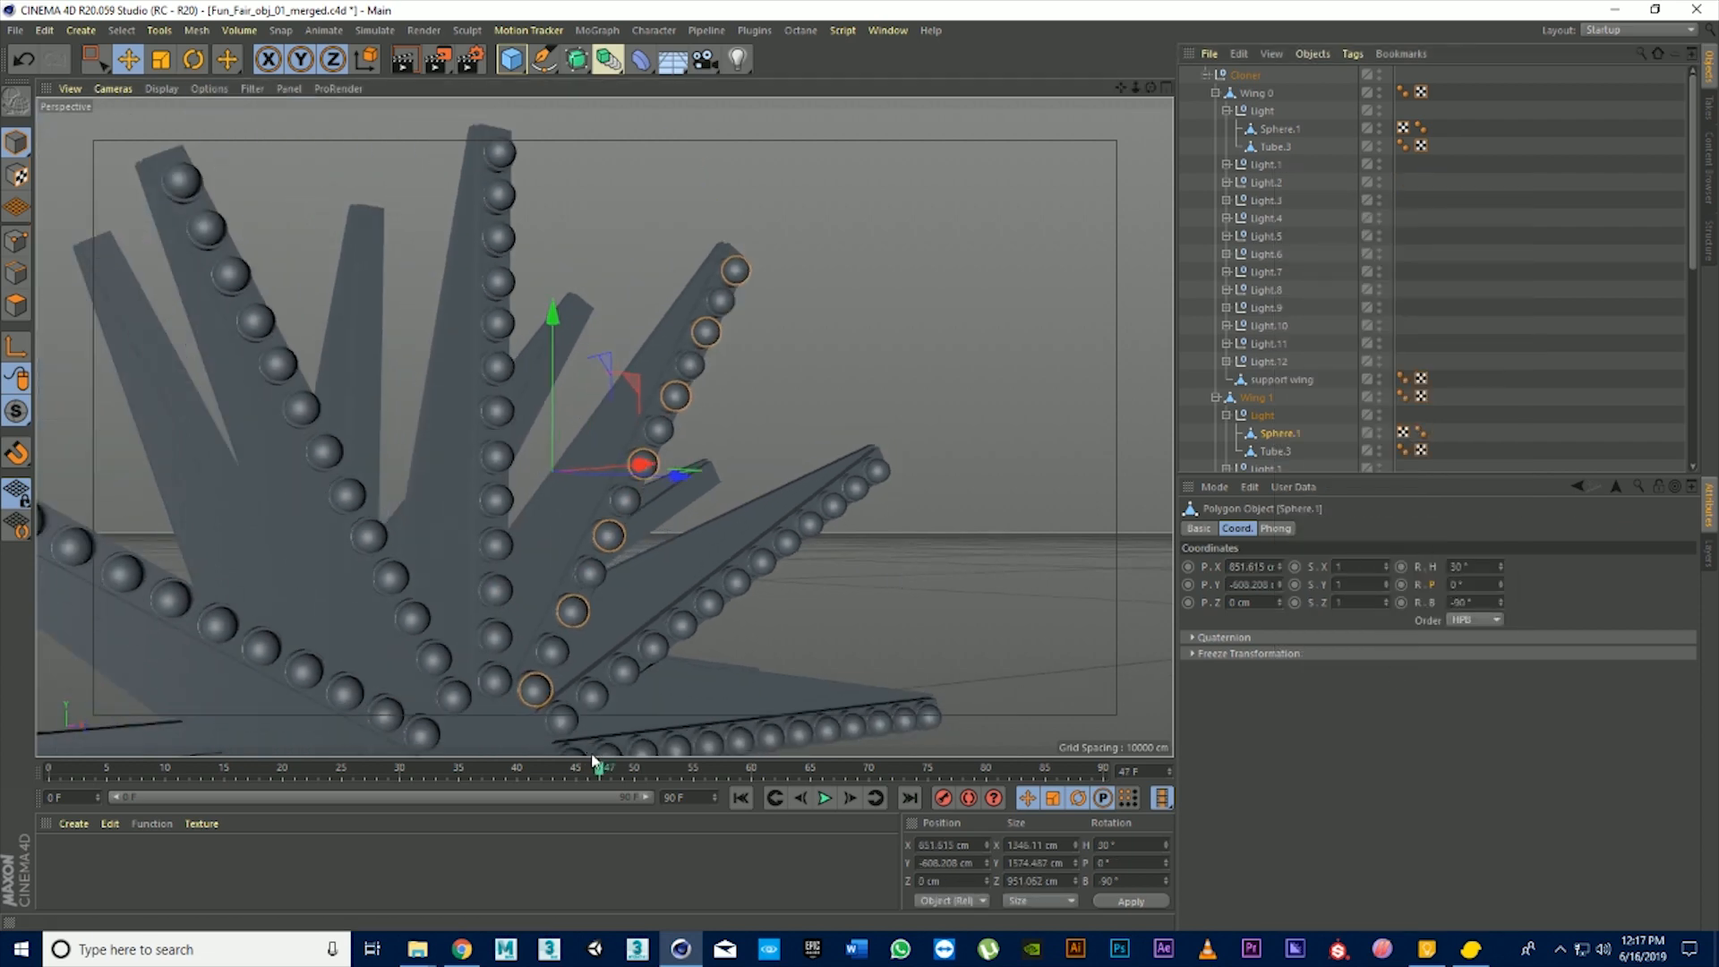
scroll(602, 740, up, 8)
scroll(582, 690, up, 1)
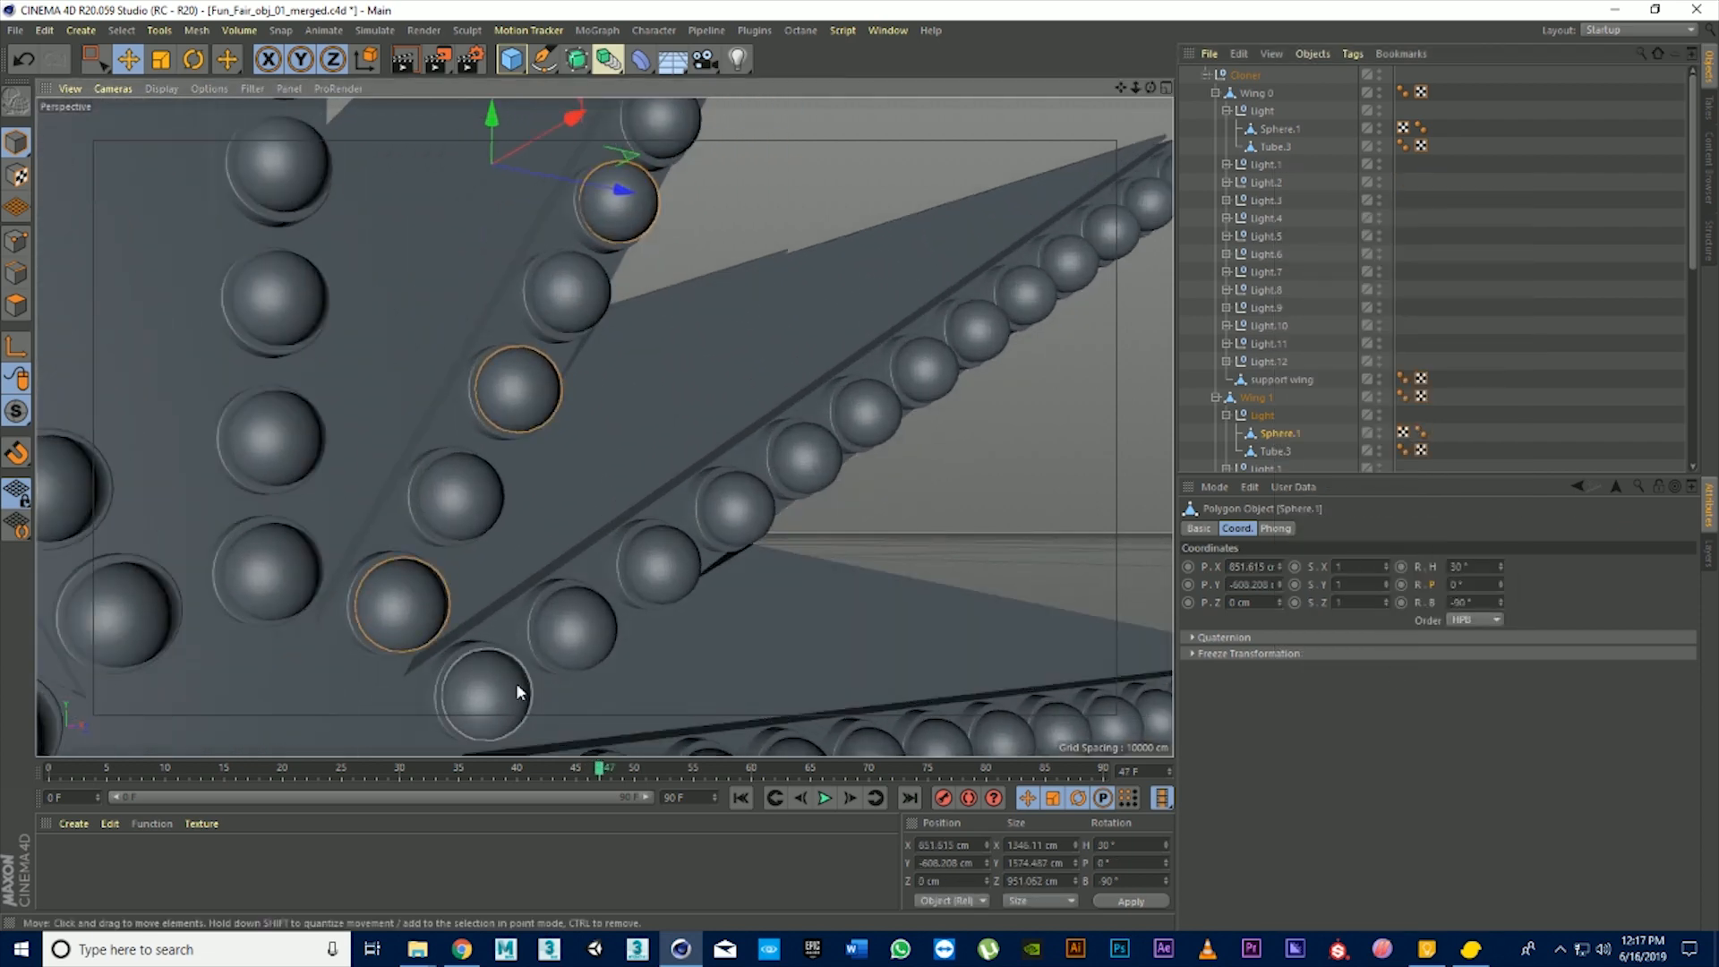
click(488, 689)
shift+click(667, 569)
shift+click(809, 456)
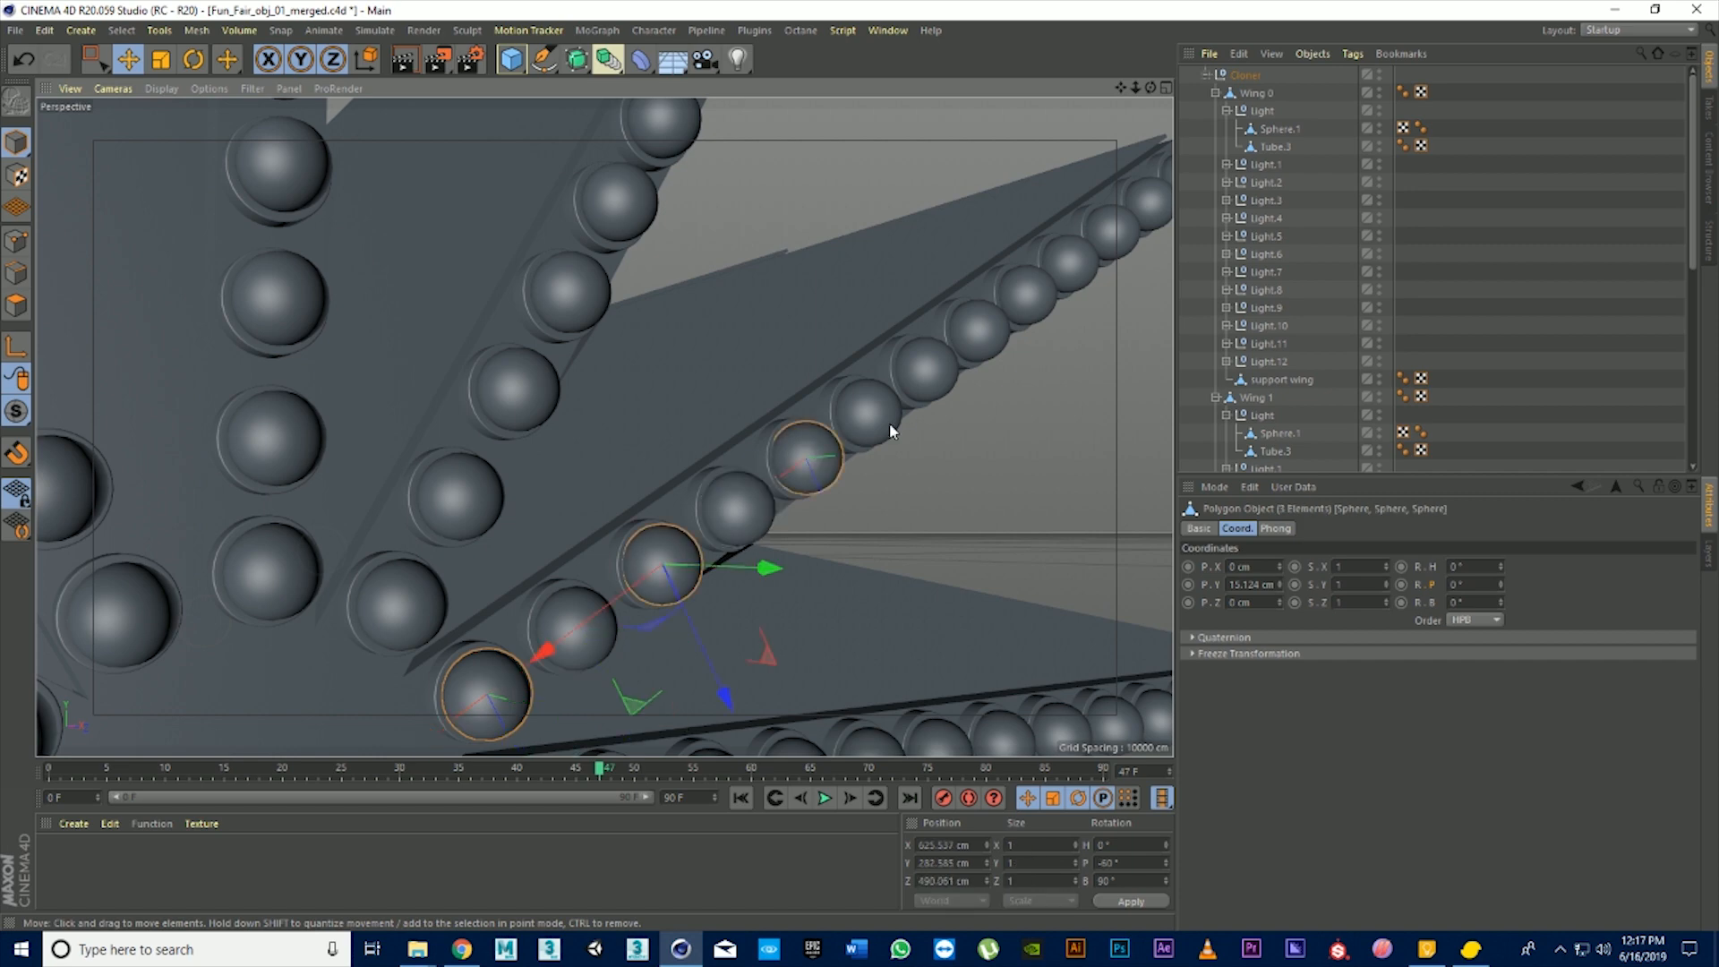
shift+click(927, 368)
shift+click(1034, 305)
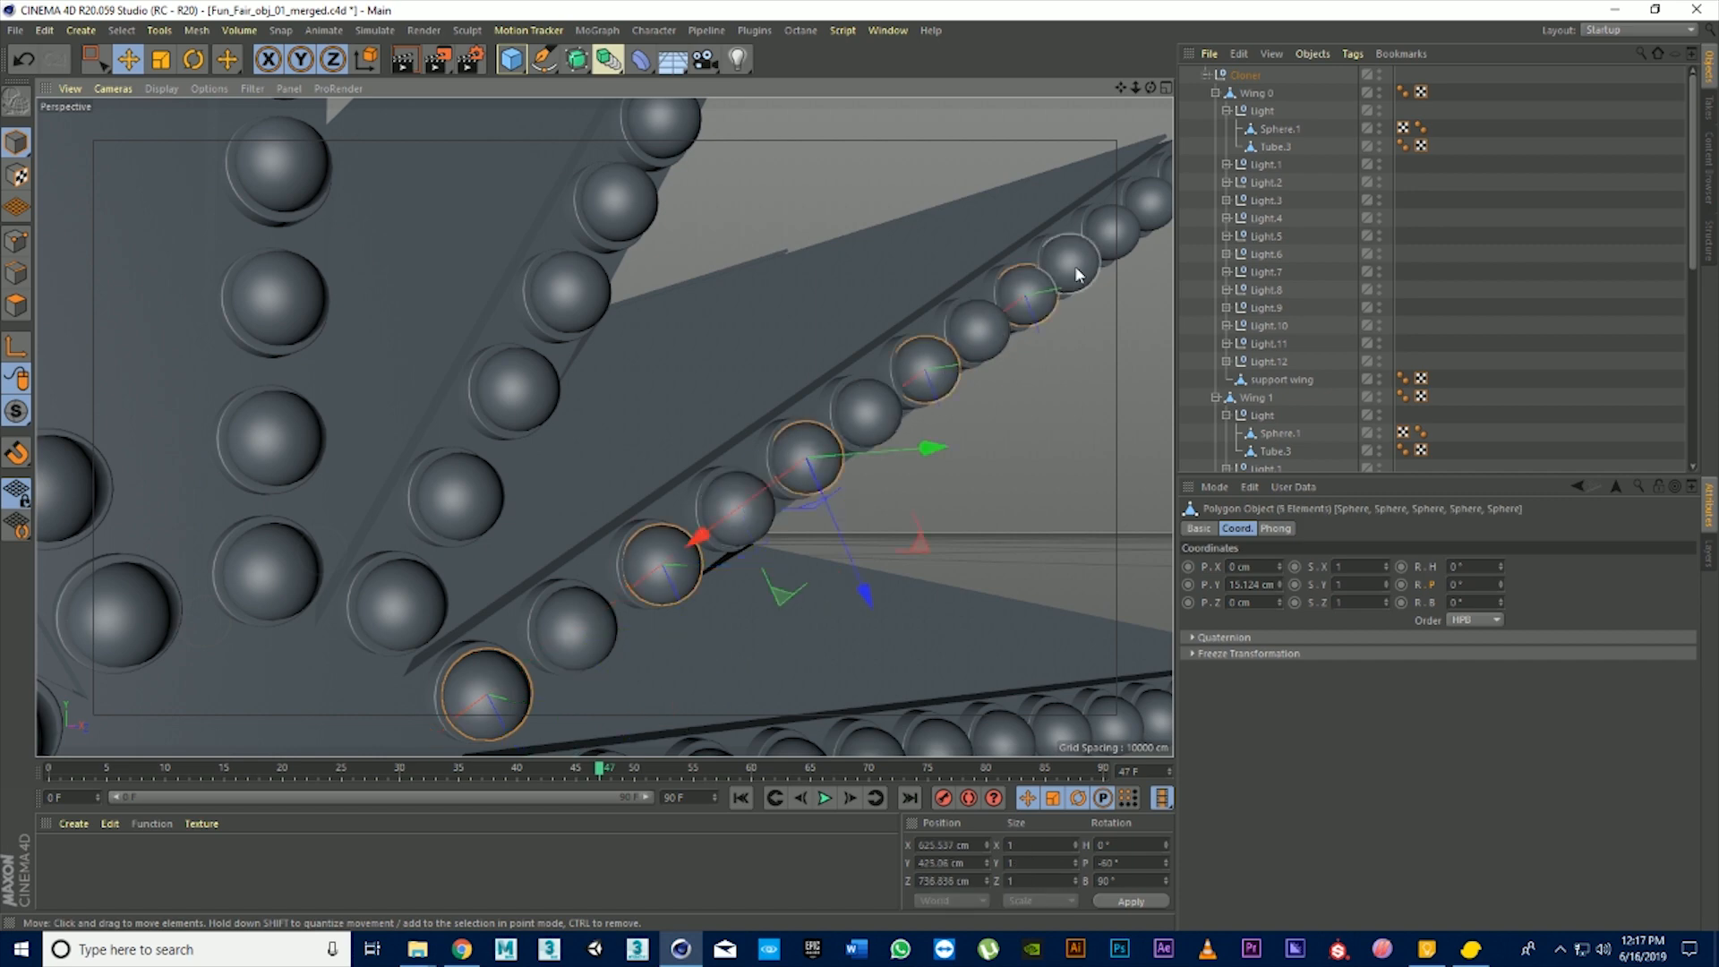
shift+click(1108, 233)
alt+middle_drag(1104, 233, 837, 291)
shift+click(873, 273)
Expand Wing 2 and its first Light, and merge the seven selected spheres into one object with Connect Objects + Delete
scroll(1313, 341, down, 6)
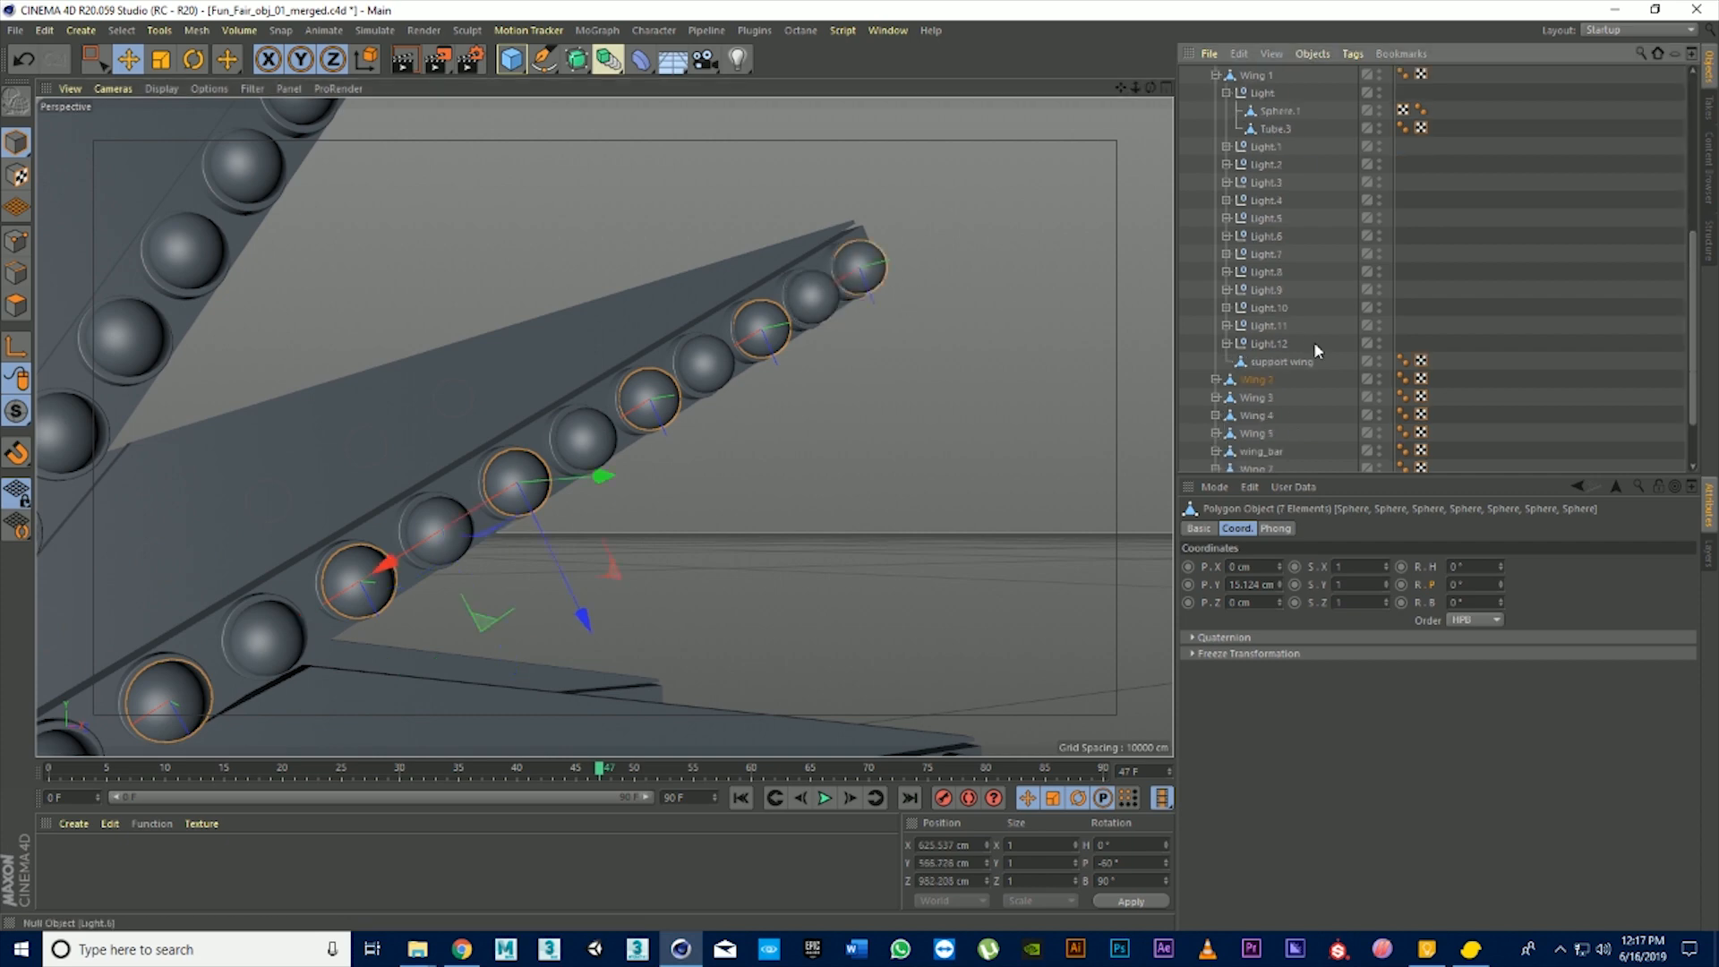
click(1215, 303)
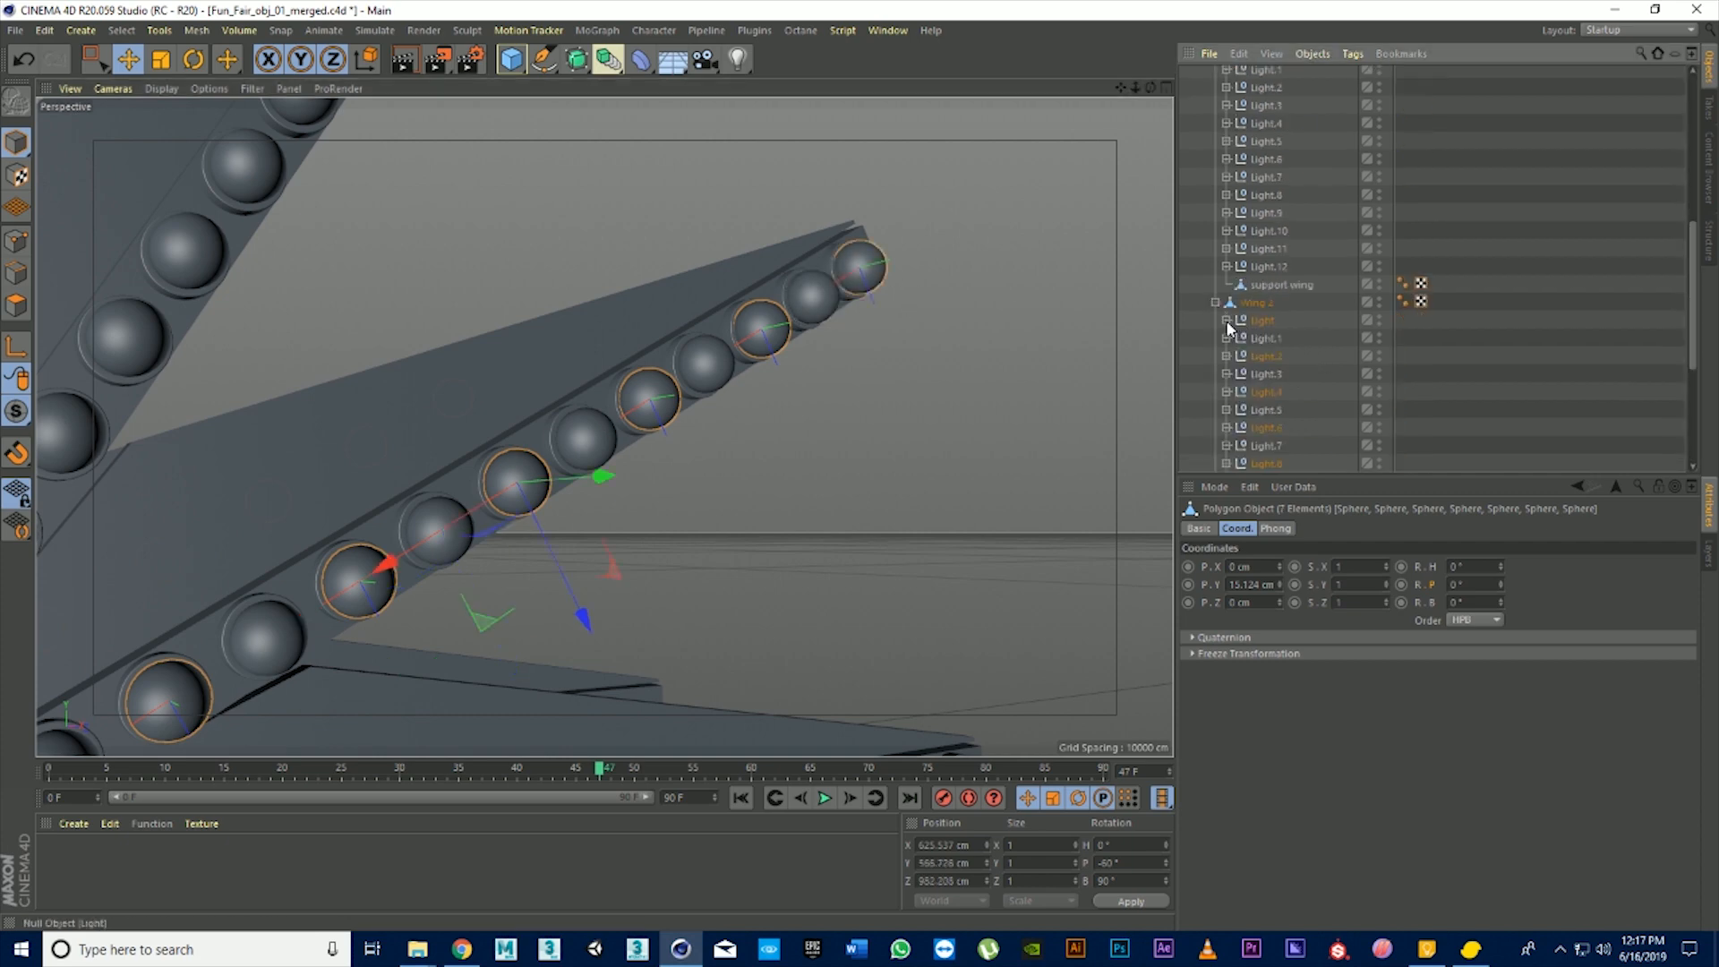
click(1227, 319)
right_click(1282, 345)
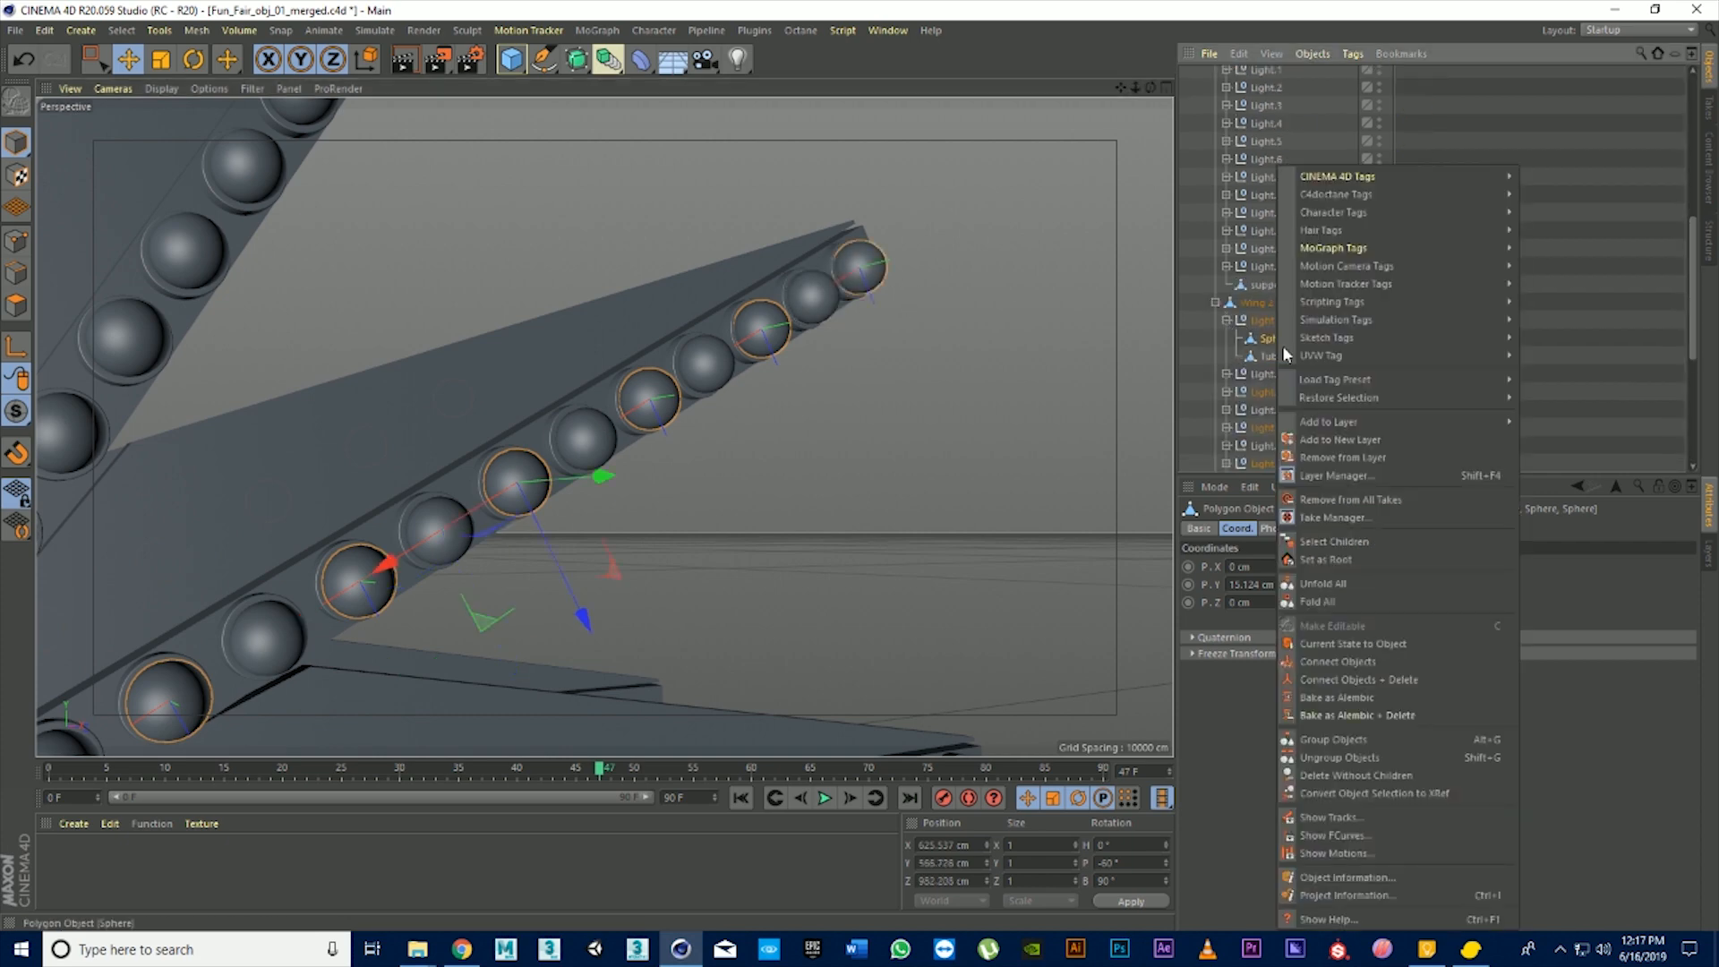
click(1409, 678)
Select seven alternating light spheres along Wing 3, from the one nearest the hub out to the tip
scroll(831, 520, down, 5)
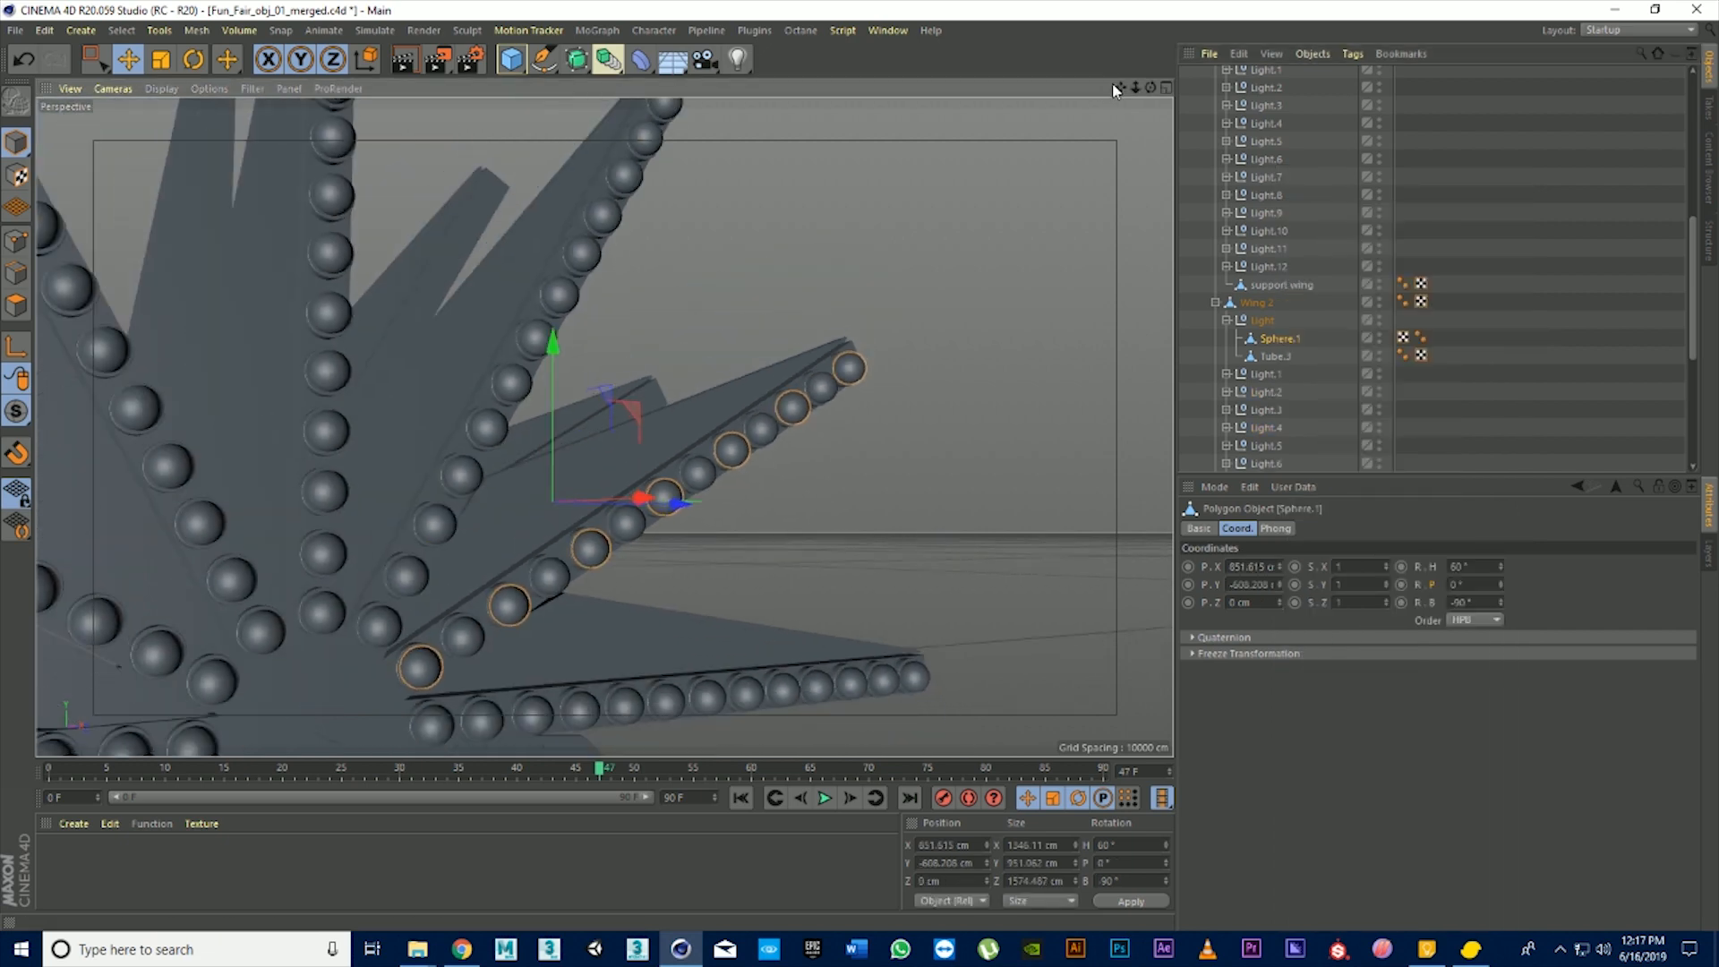
drag(1120, 88, 605, 428)
scroll(468, 287, up, 3)
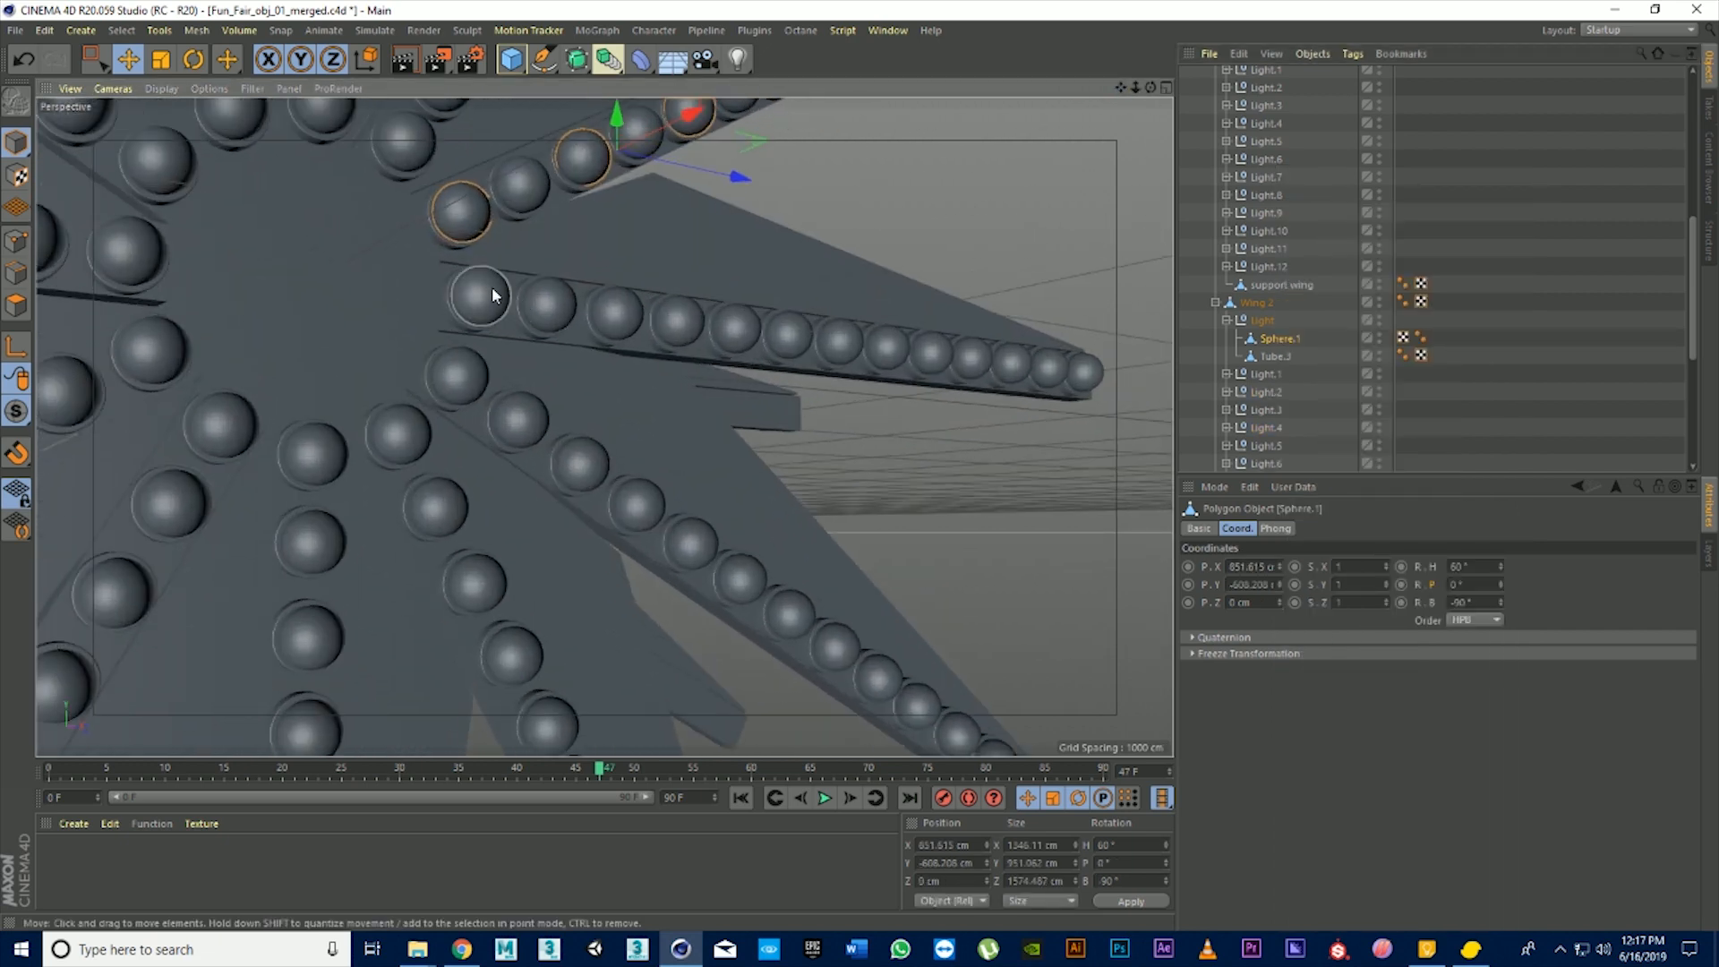
click(484, 294)
shift+click(617, 311)
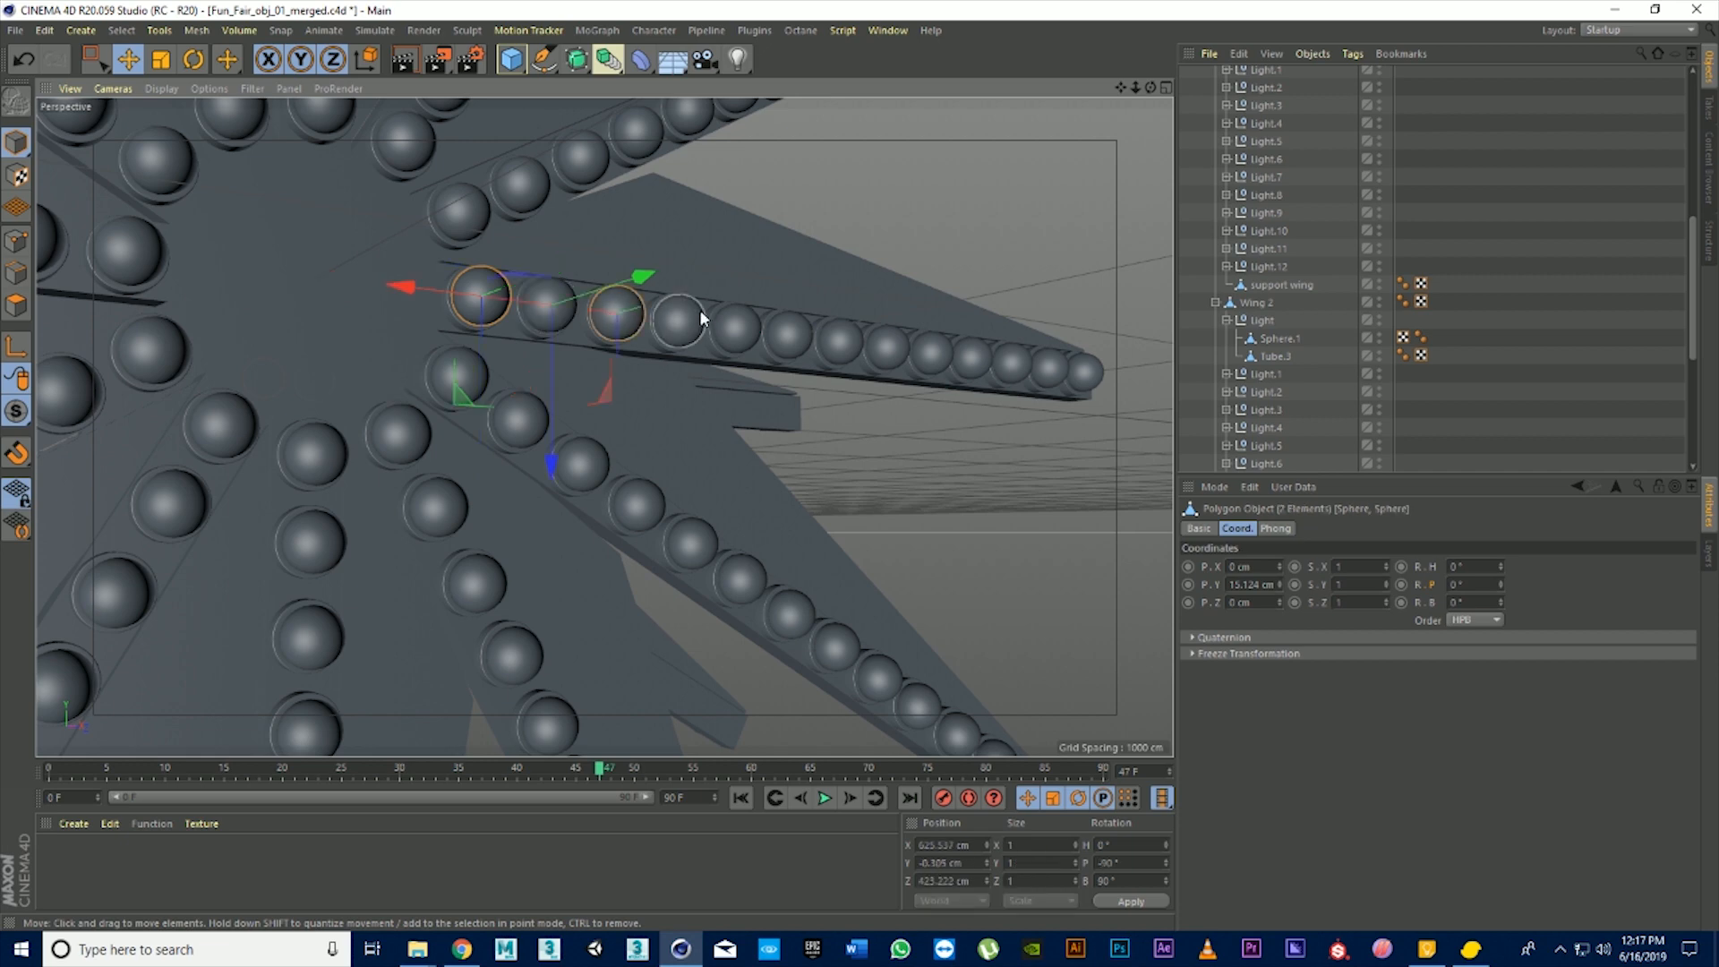
shift+click(750, 329)
shift+click(840, 340)
shift+click(931, 355)
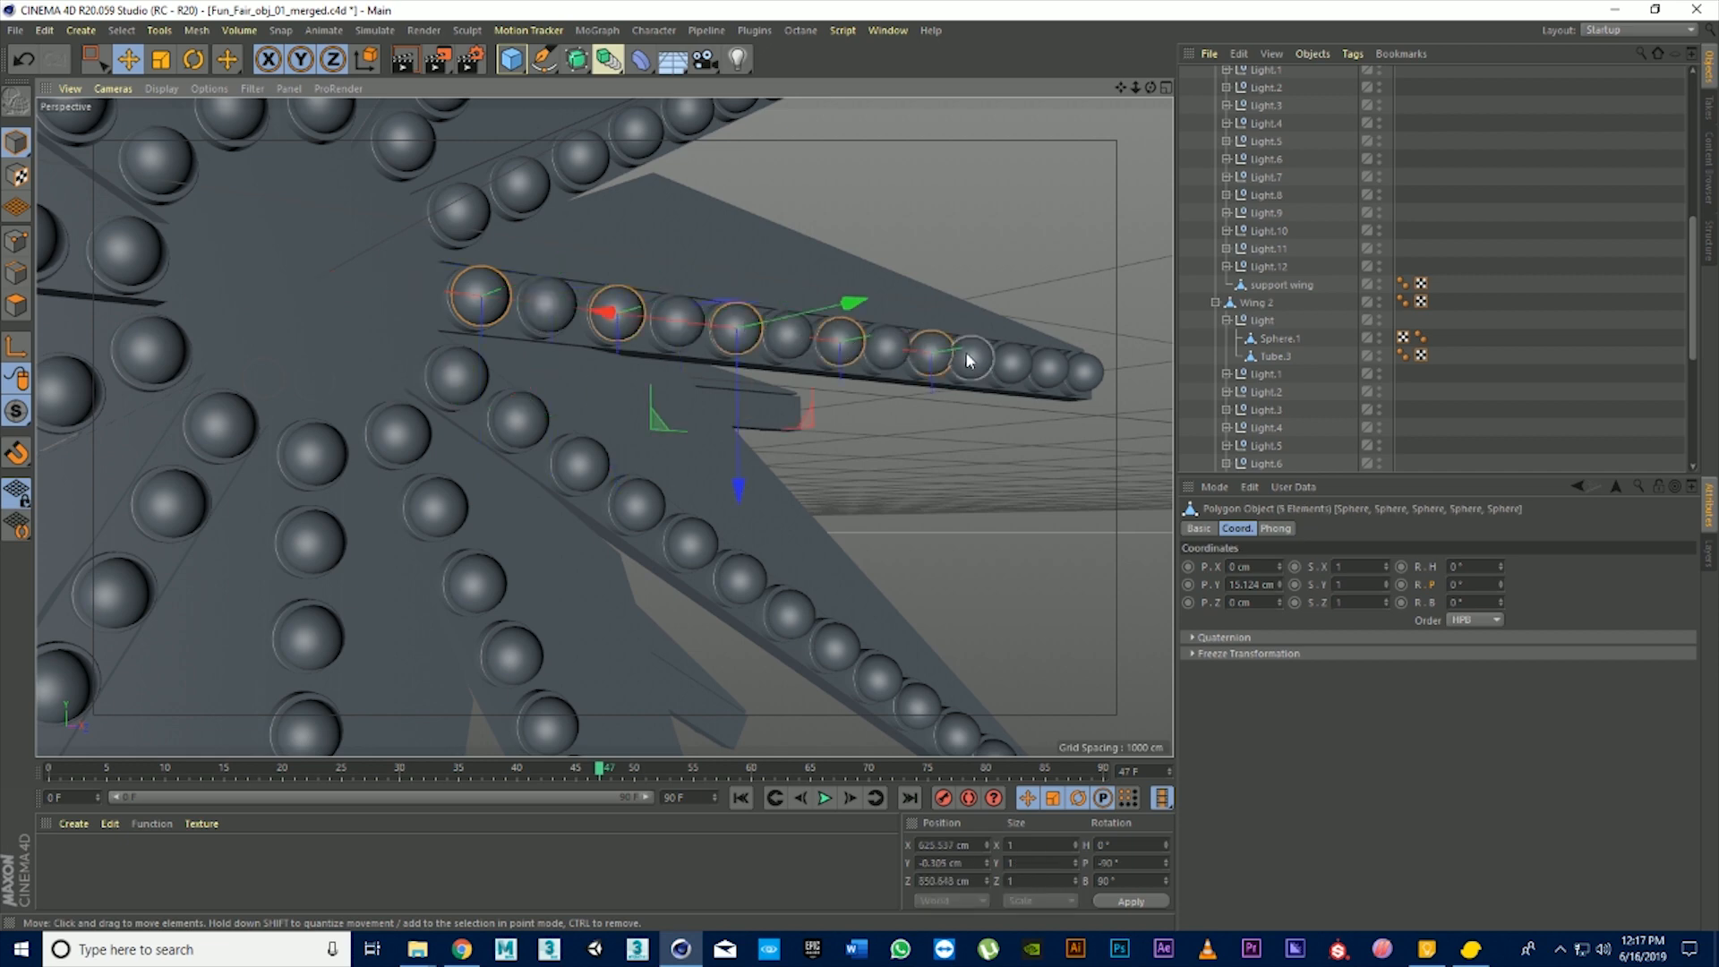
shift+click(1012, 360)
shift+click(1086, 372)
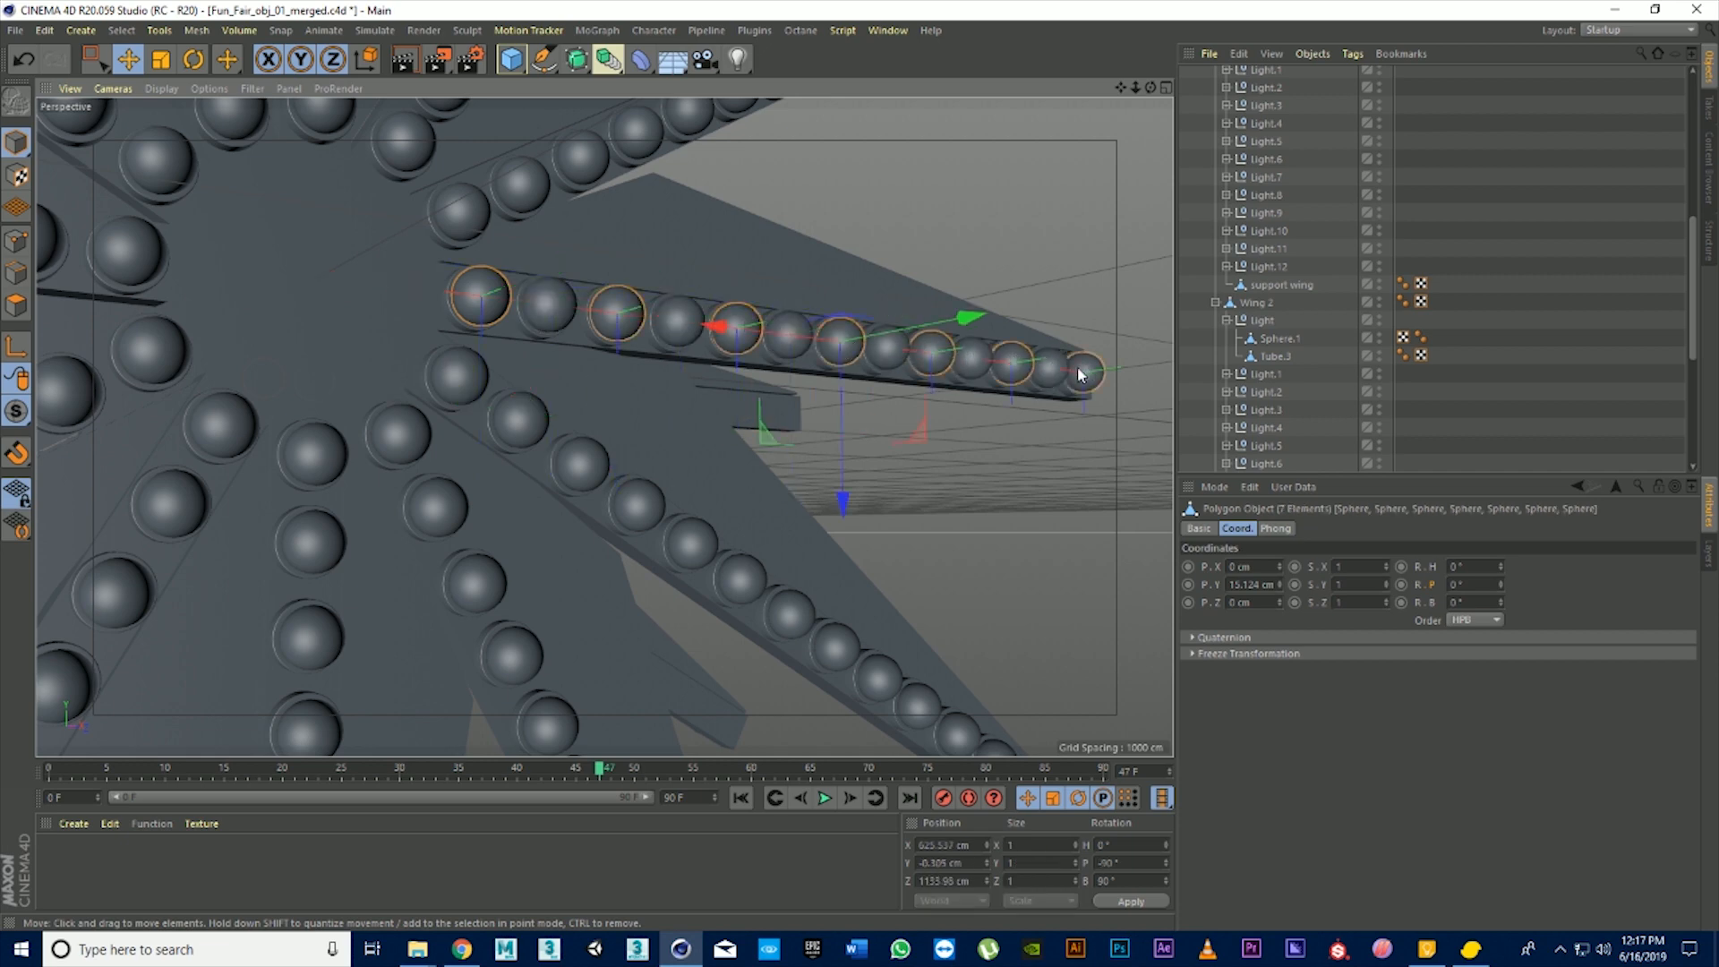
Expand Wing 3 and its first Light, and merge the seven selected spheres into one object with Connect Objects + Delete
scroll(1280, 331, down, 5)
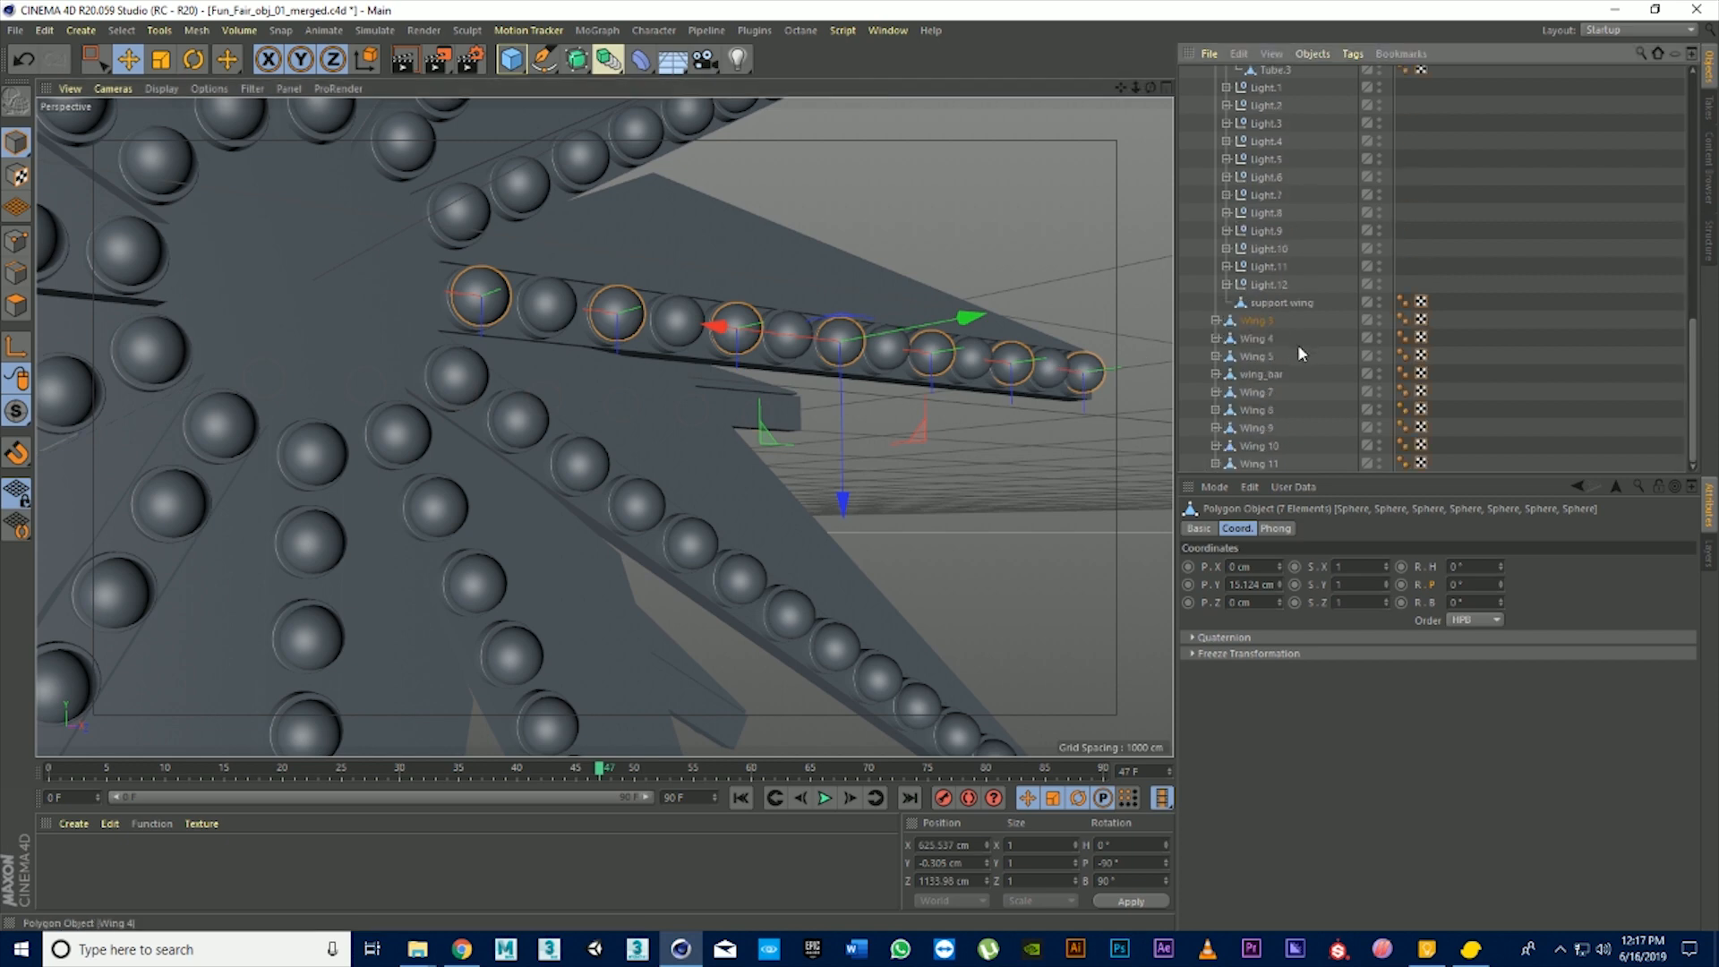
click(1217, 320)
right_click(1252, 358)
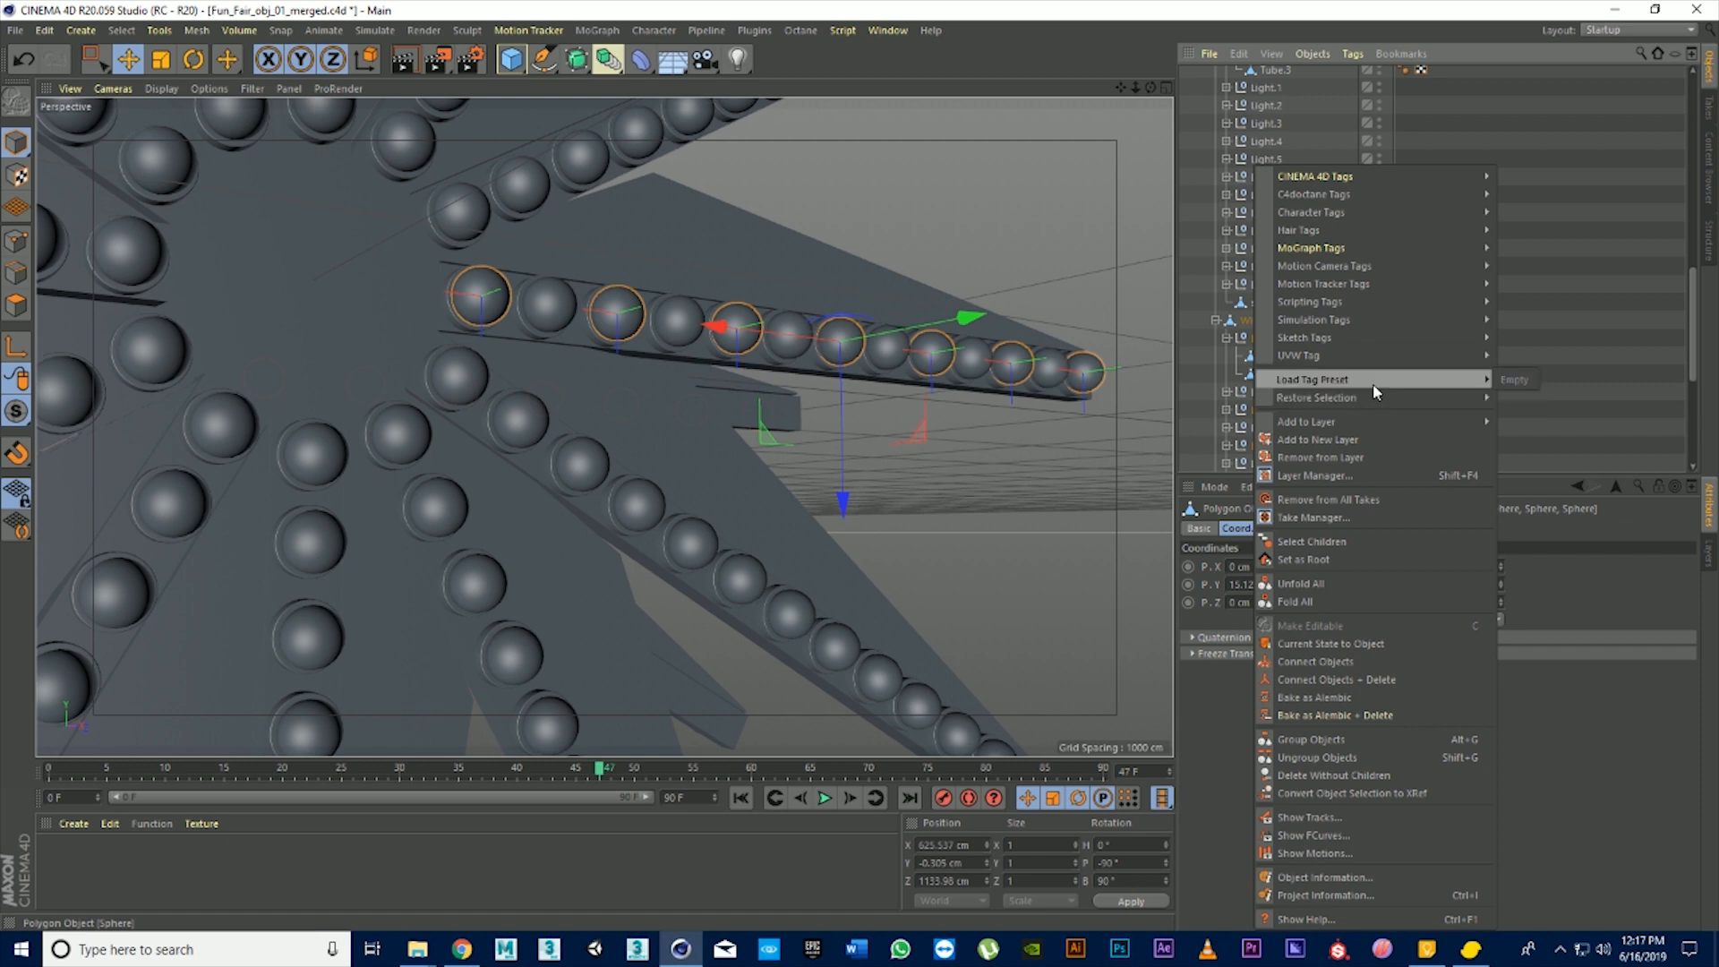
click(1343, 680)
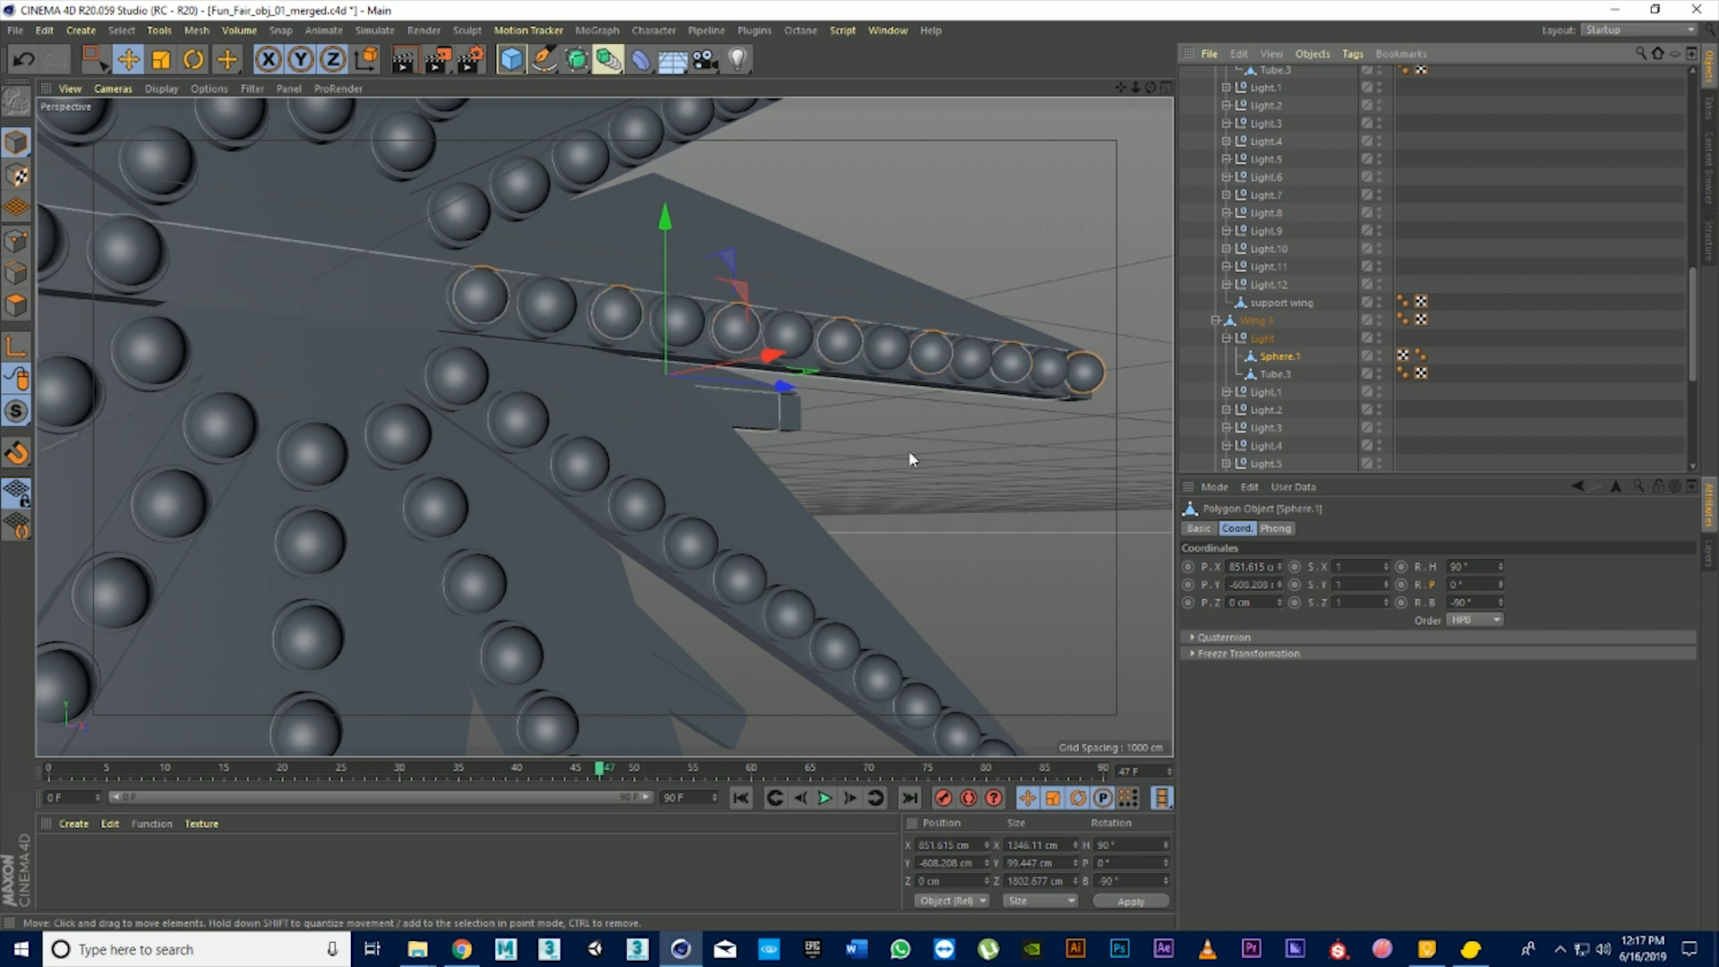
Select seven alternating light spheres along Wing 4, from the one nearest the hub out to the tip
scroll(863, 505, down, 5)
scroll(860, 501, down, 4)
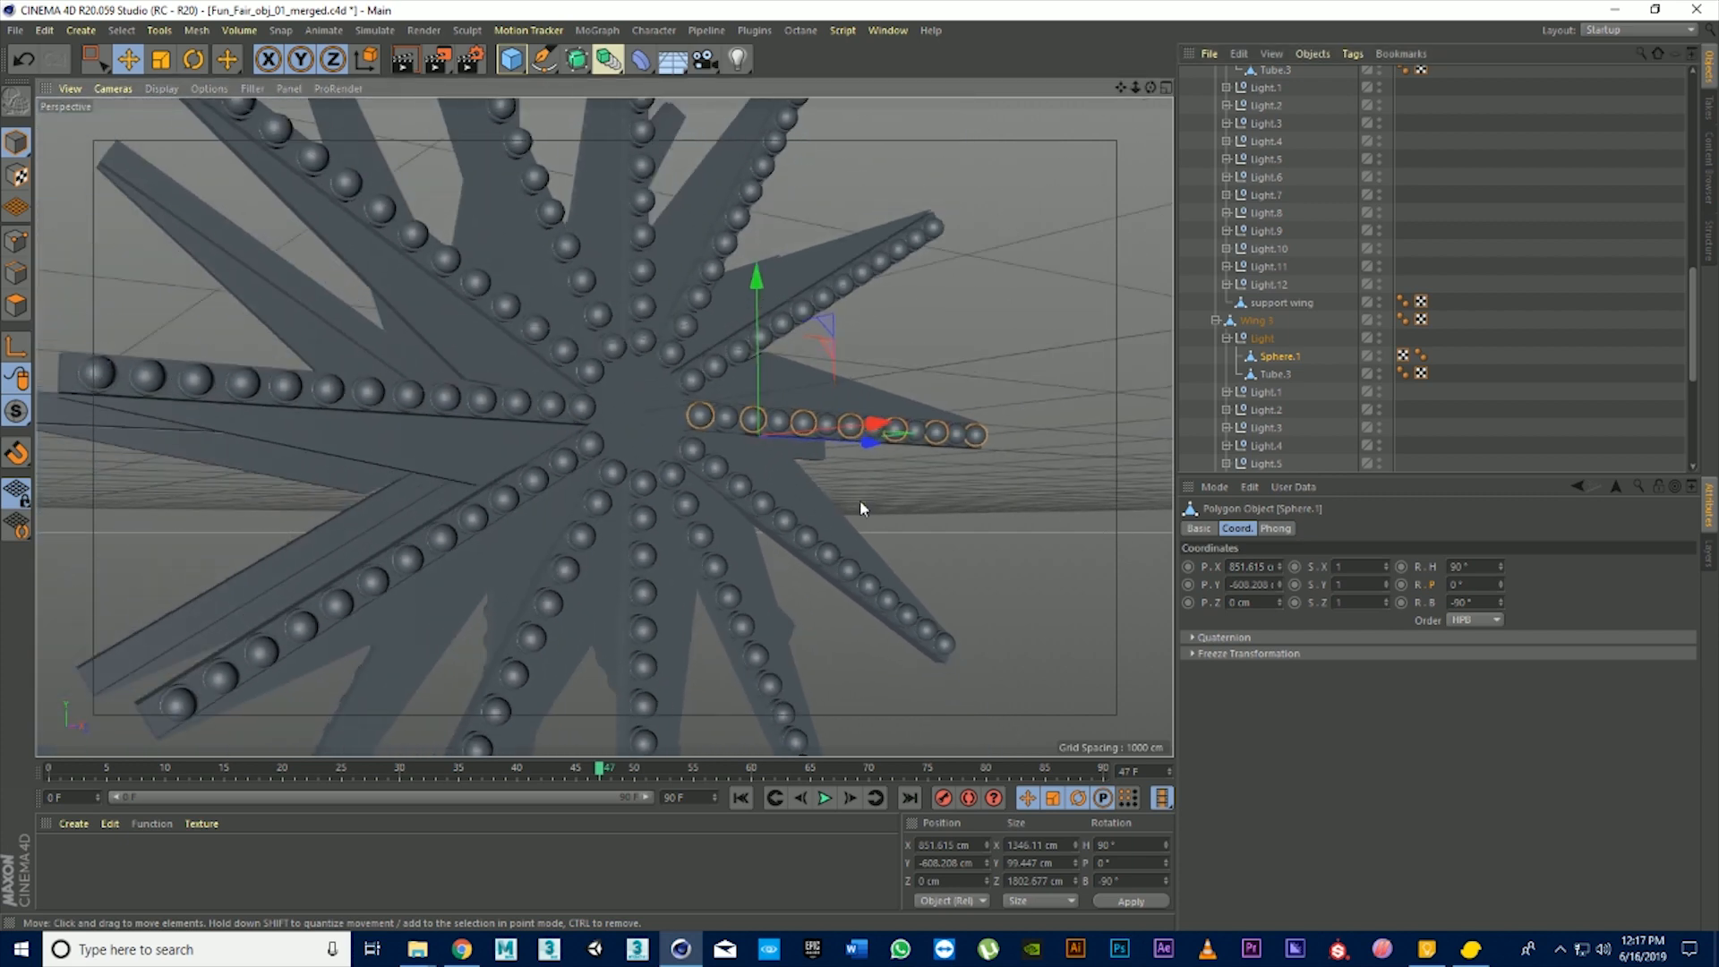
scroll(857, 584, up, 6)
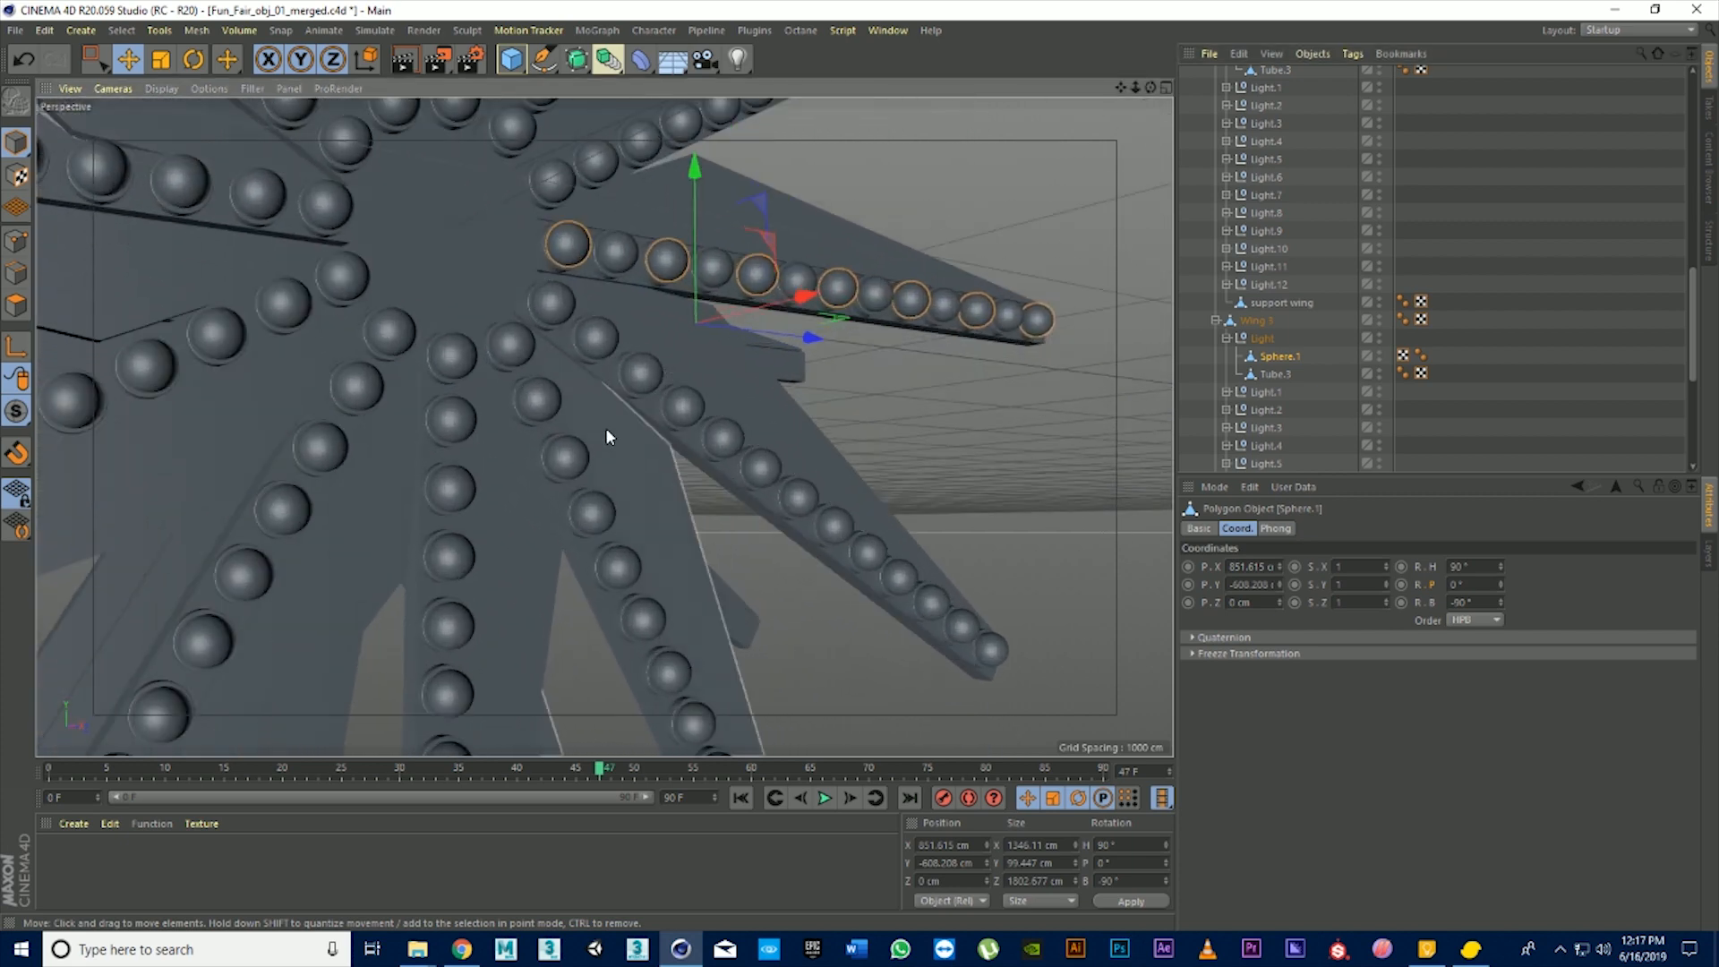
click(555, 306)
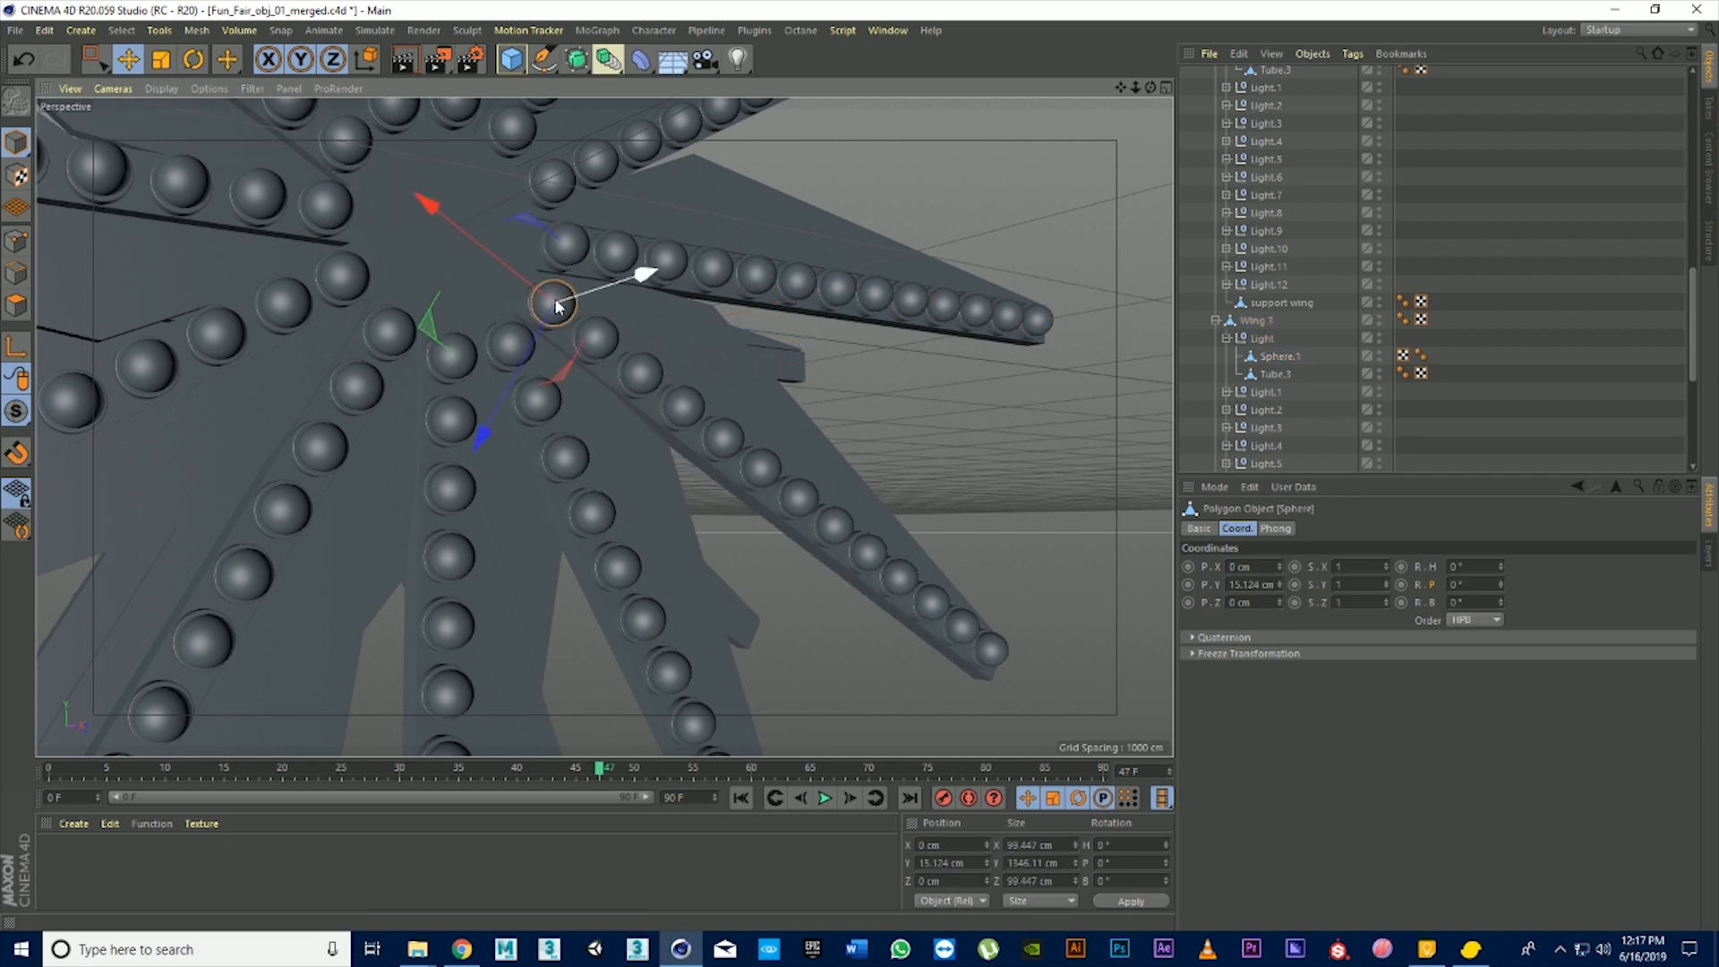
shift+click(642, 373)
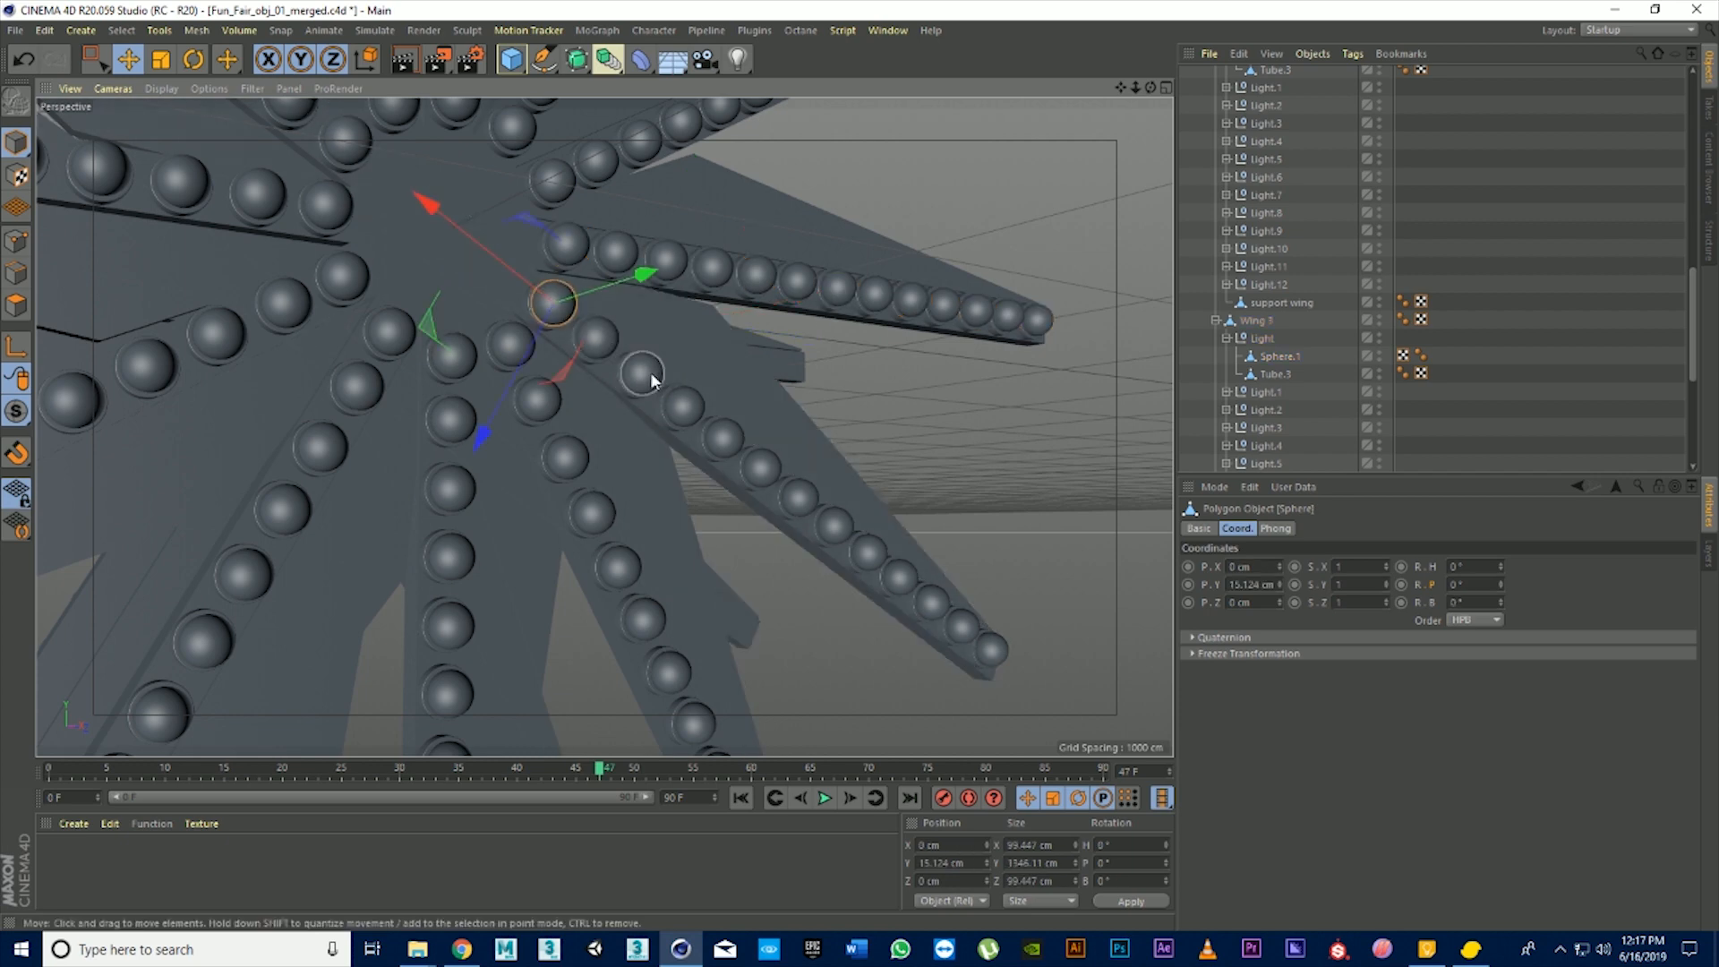
shift+click(725, 438)
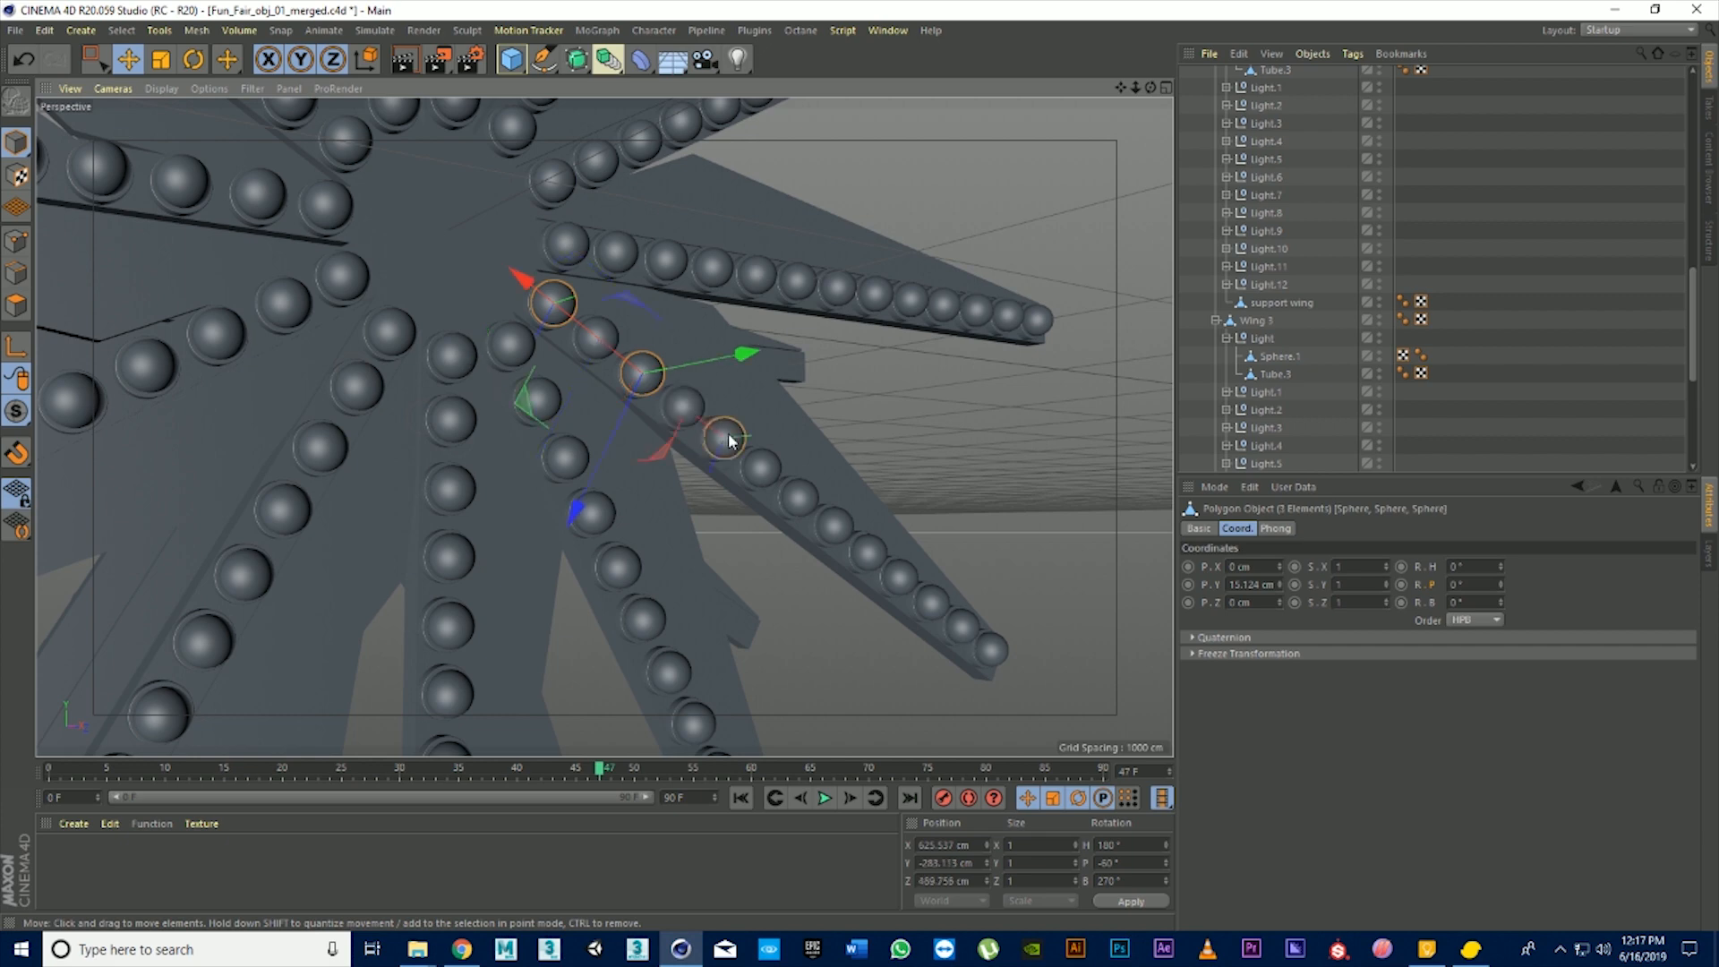
shift+click(808, 498)
shift+click(881, 558)
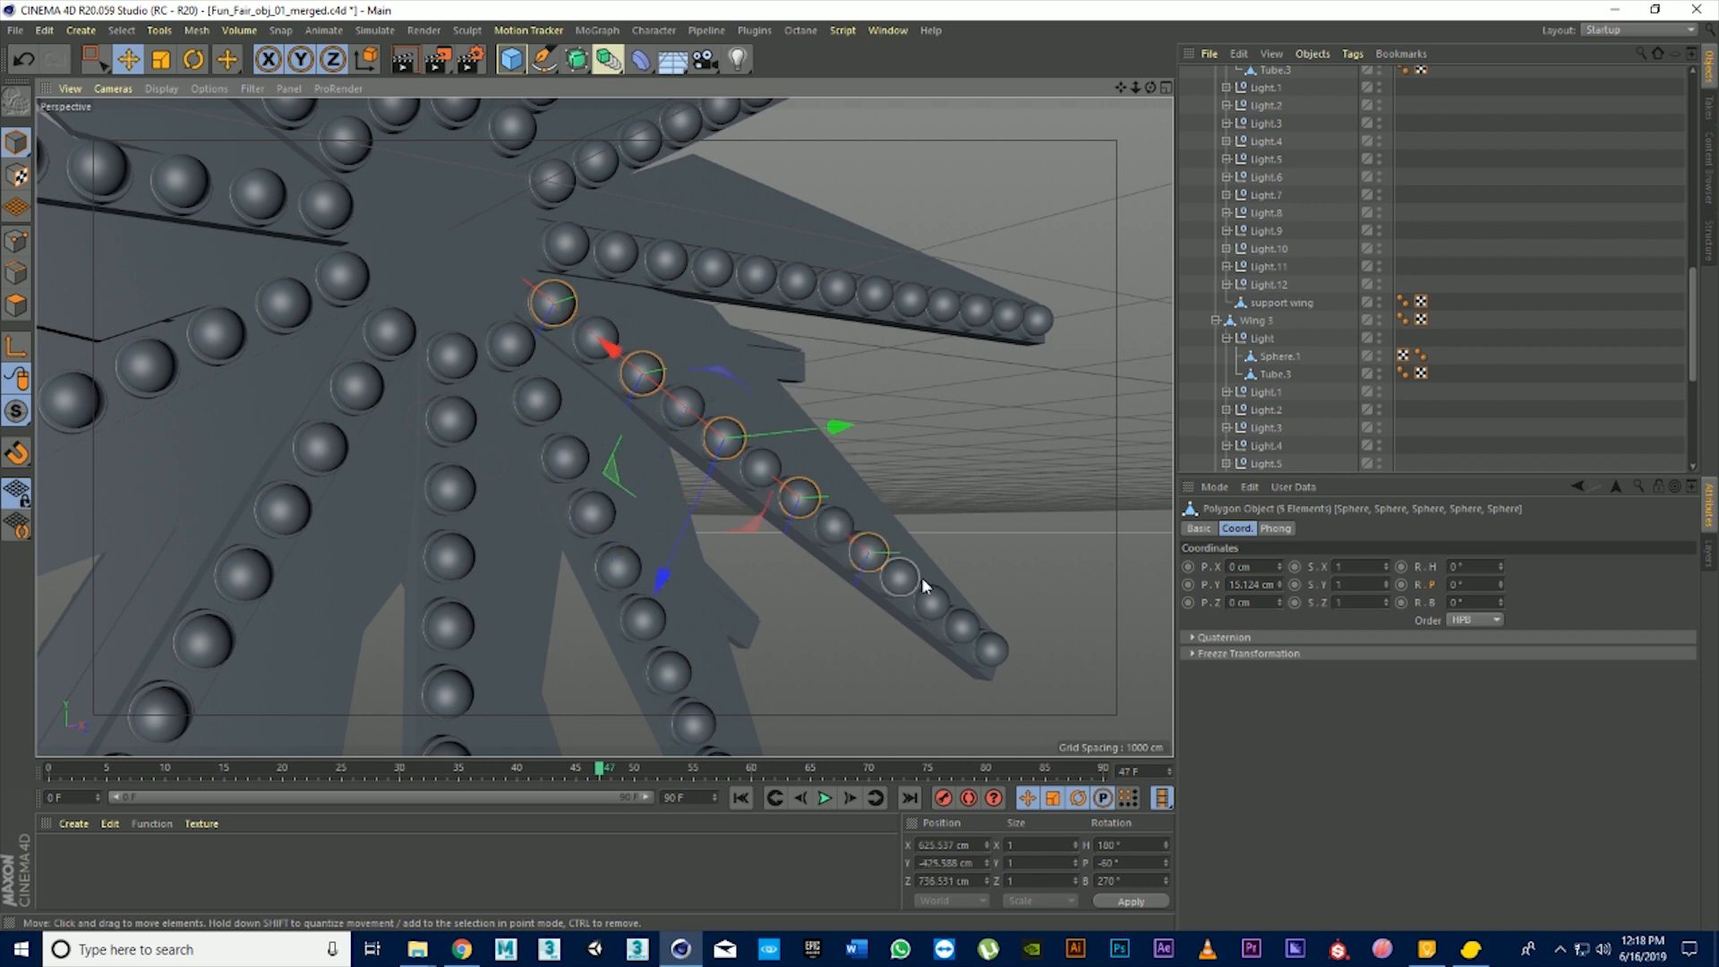
shift+click(942, 600)
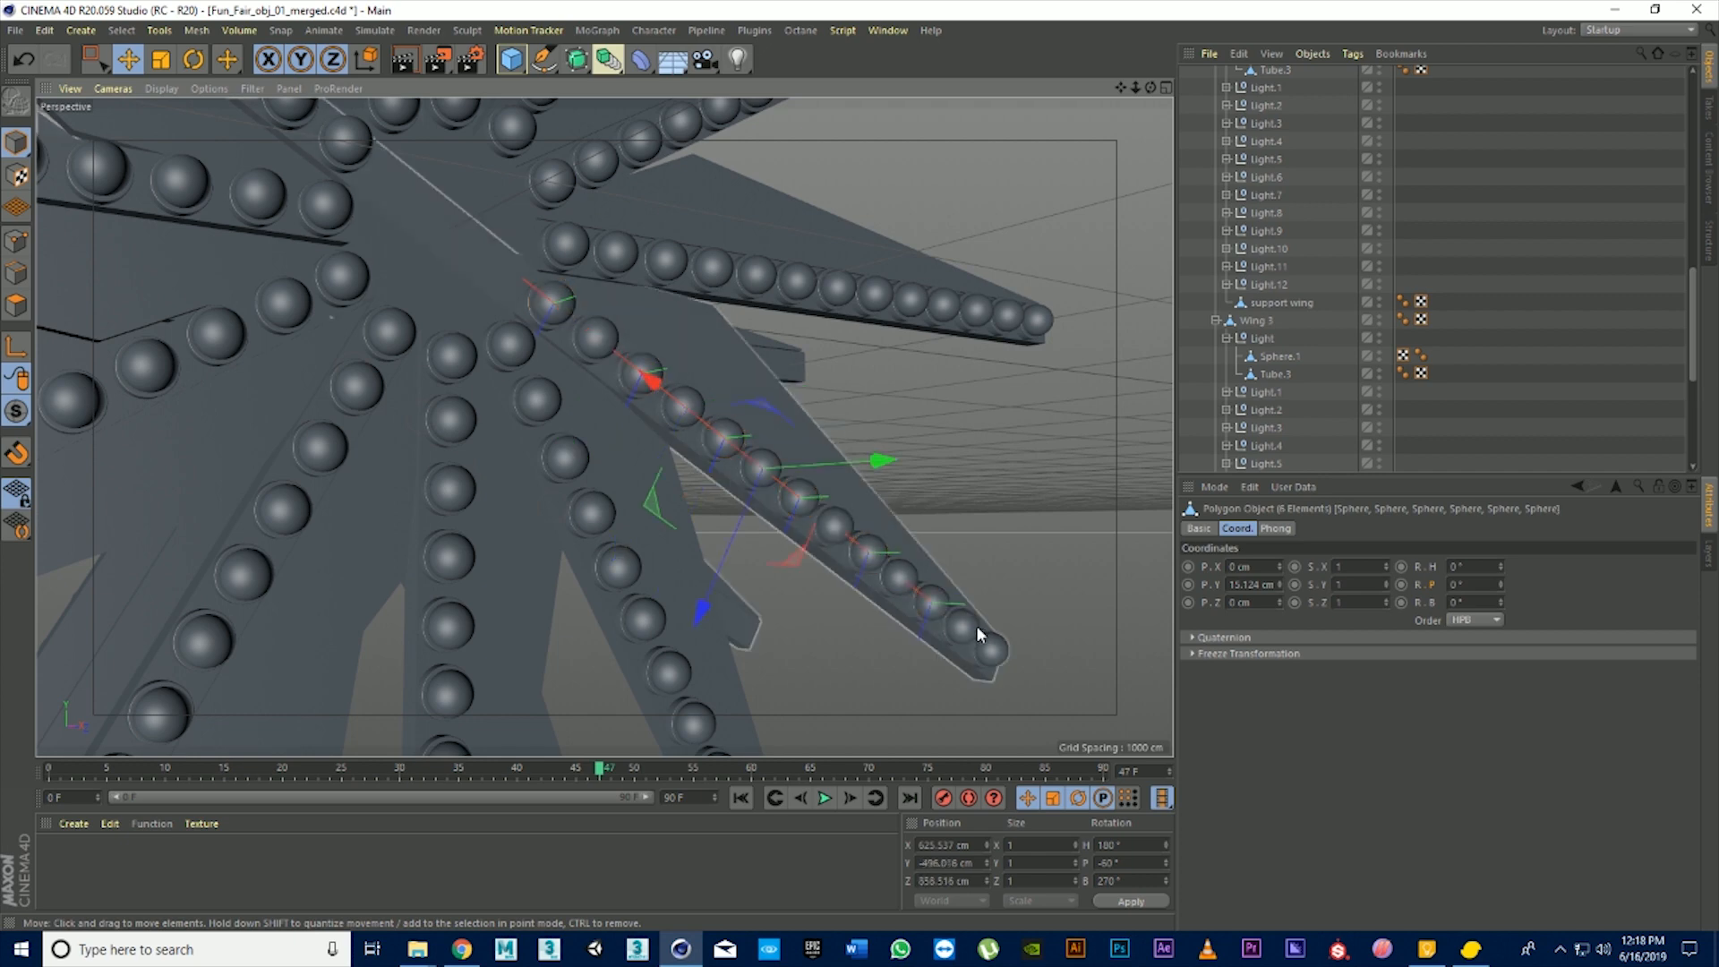
shift+click(994, 649)
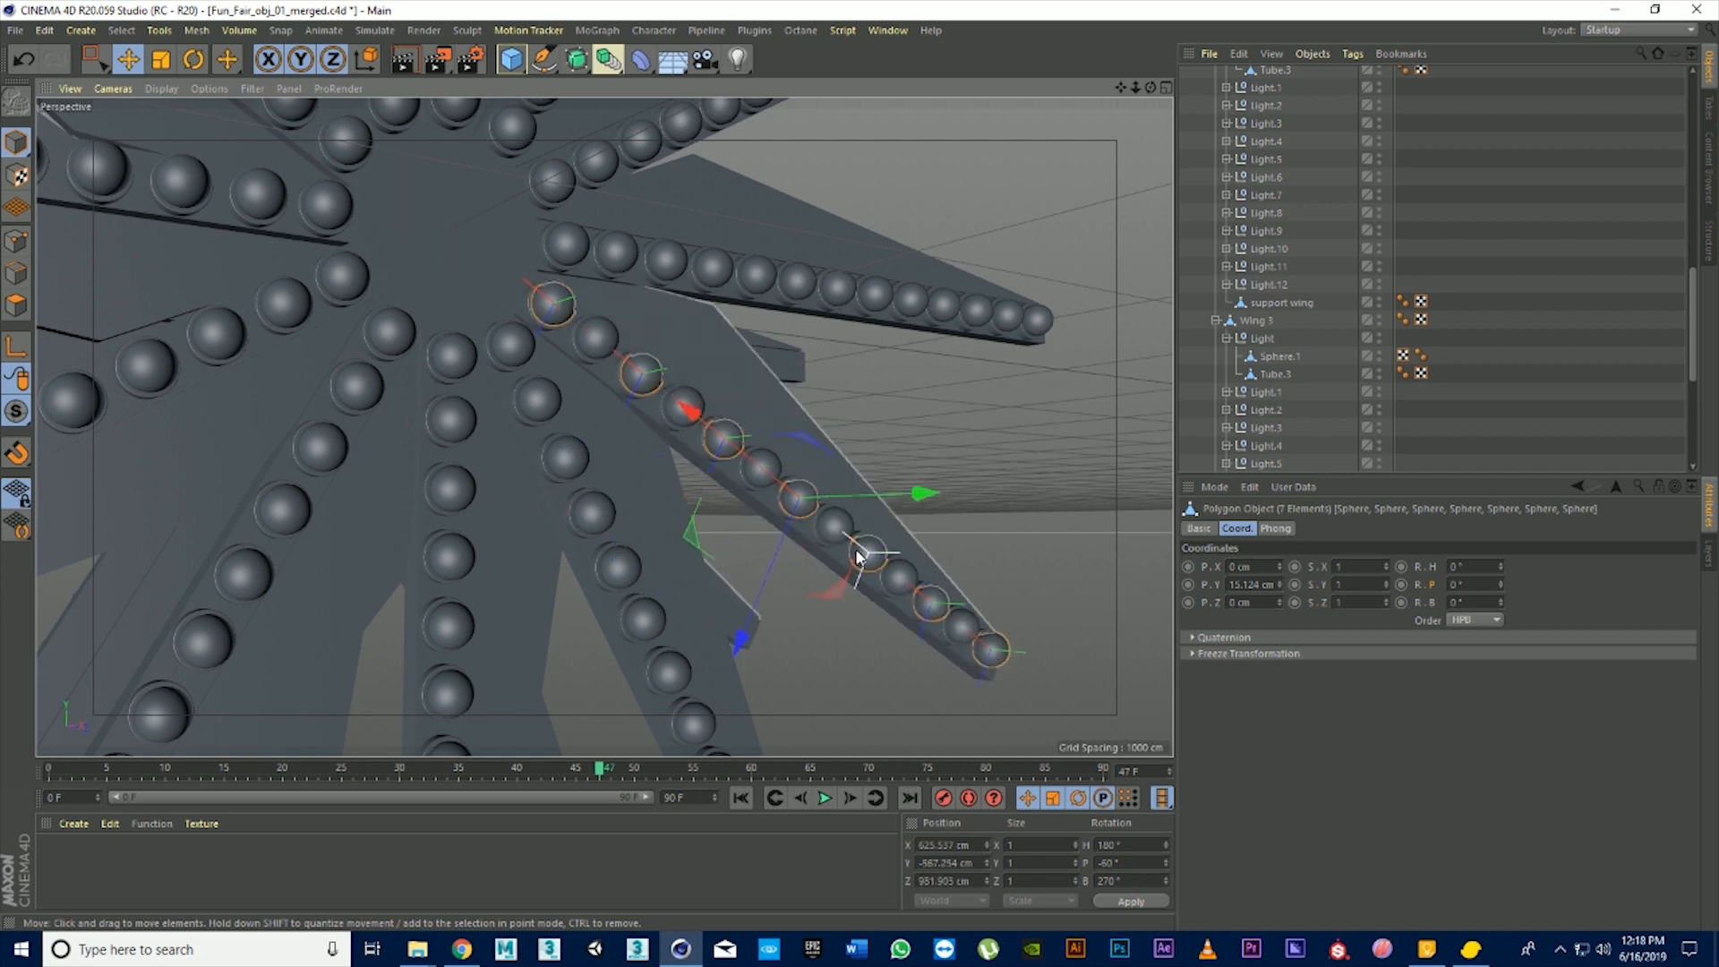
scroll(873, 564, up, 2)
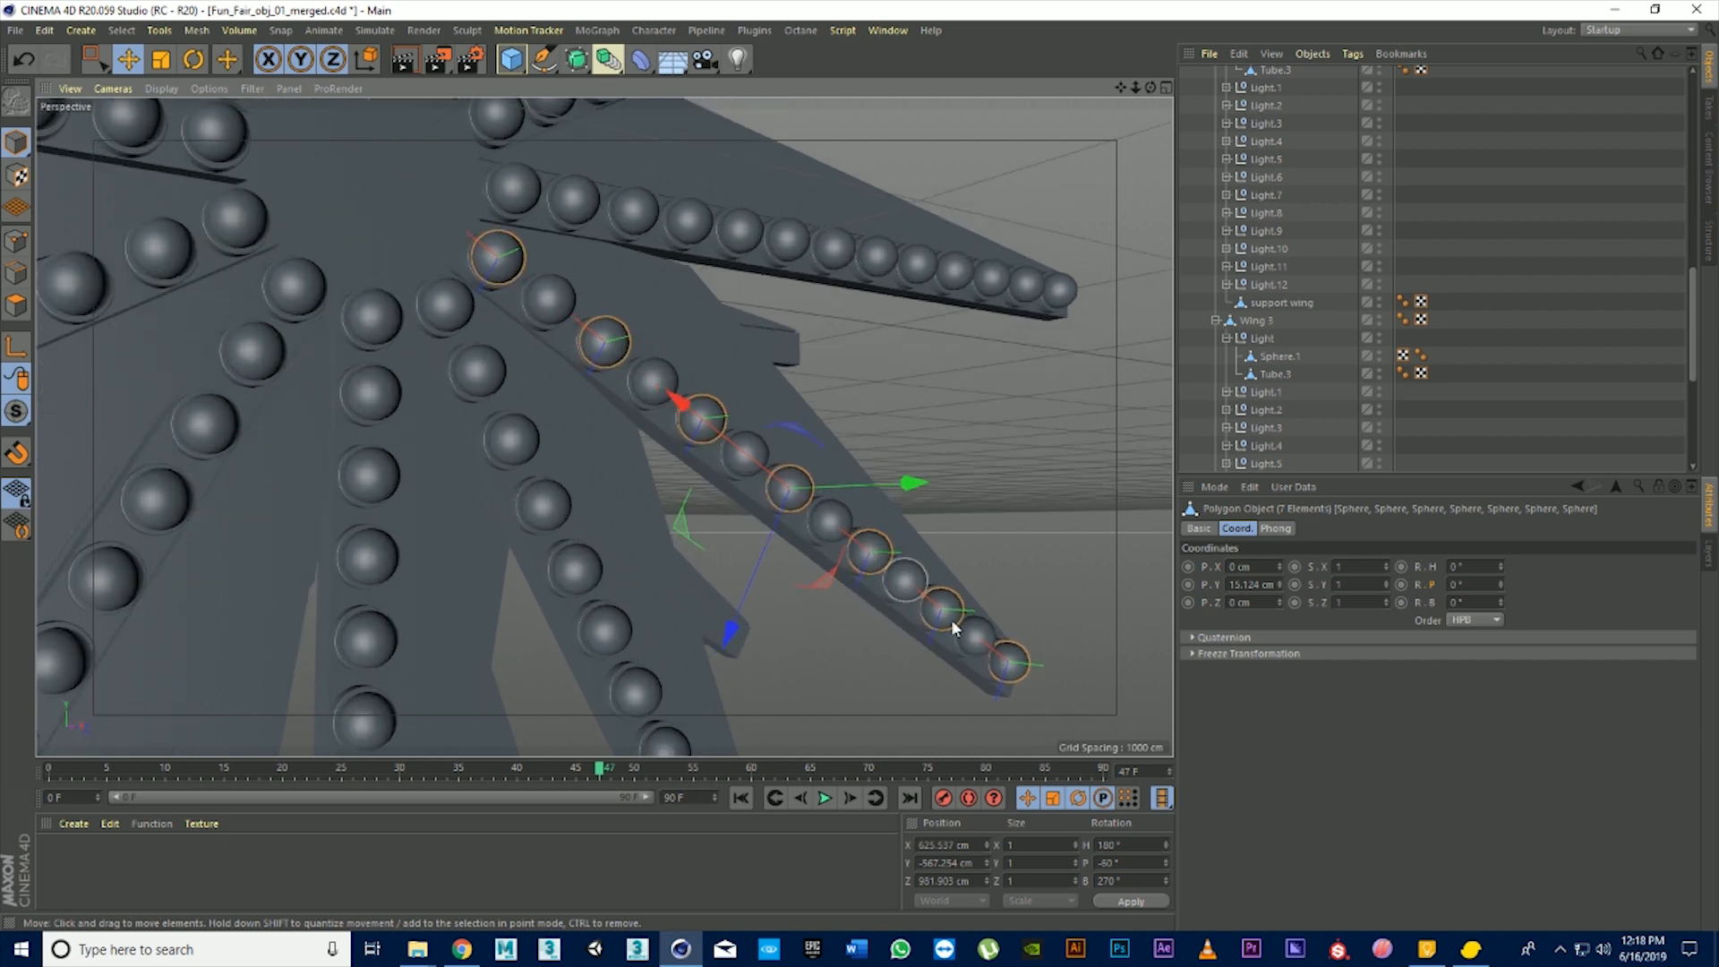
Expand Wing 4 and its first Light, and merge the seven selected spheres into one object with Connect Objects + Delete
scroll(1260, 398, down, 5)
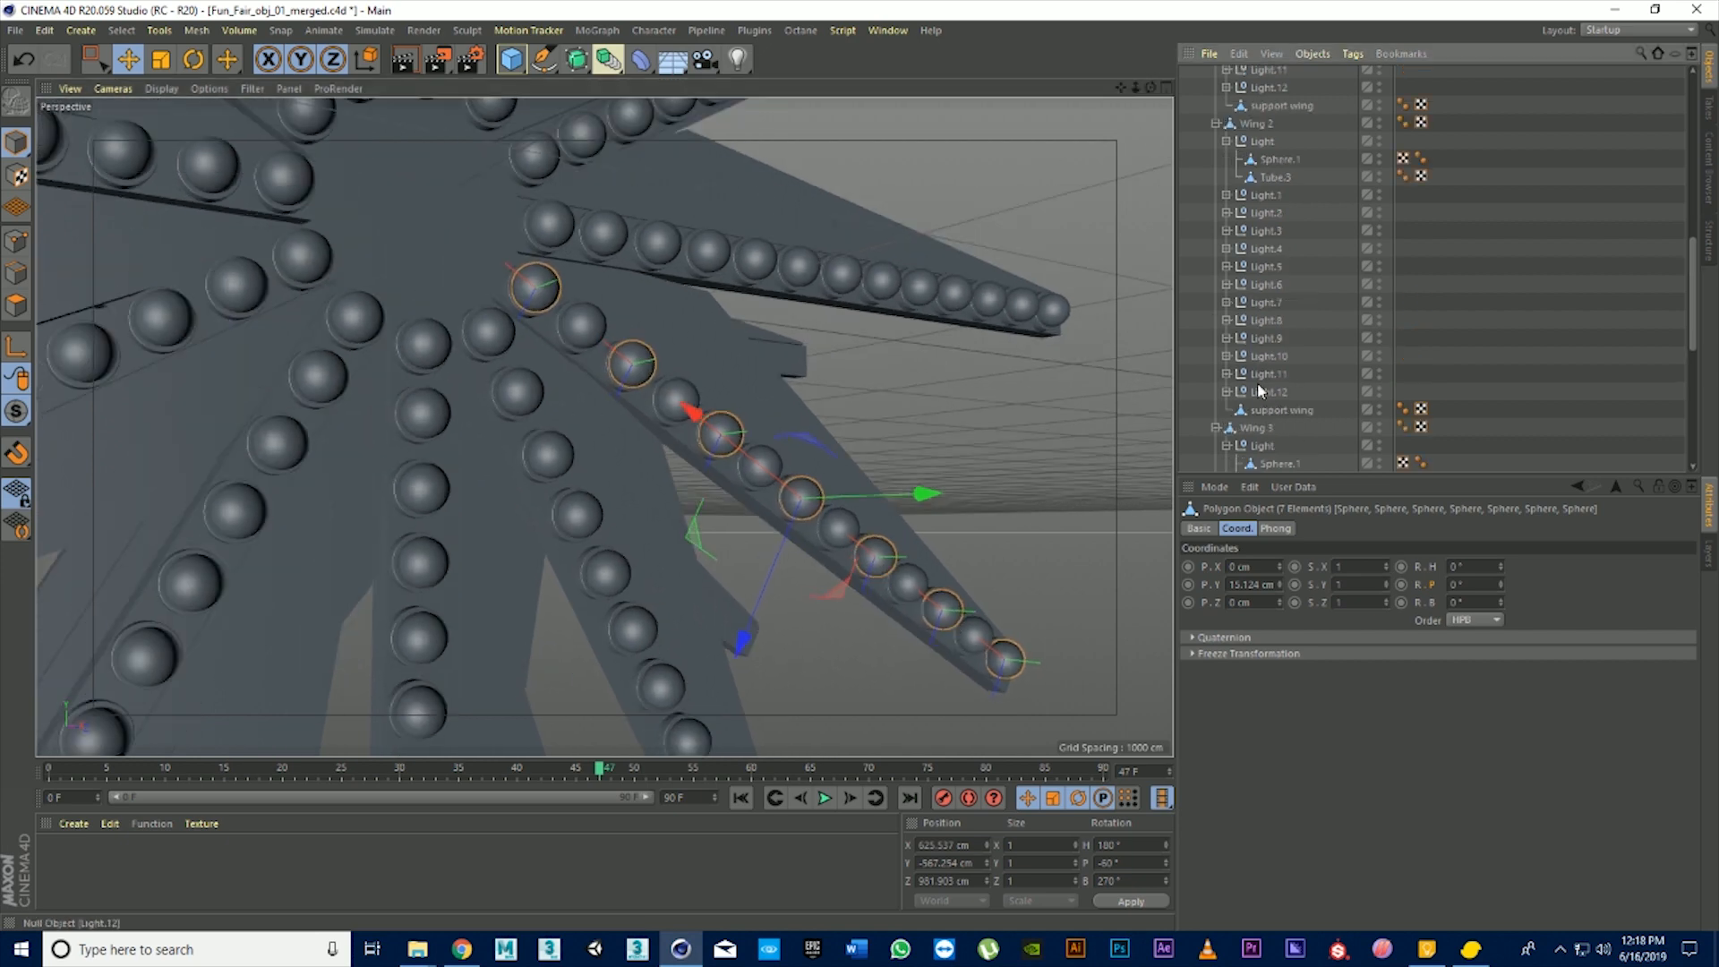
click(1216, 340)
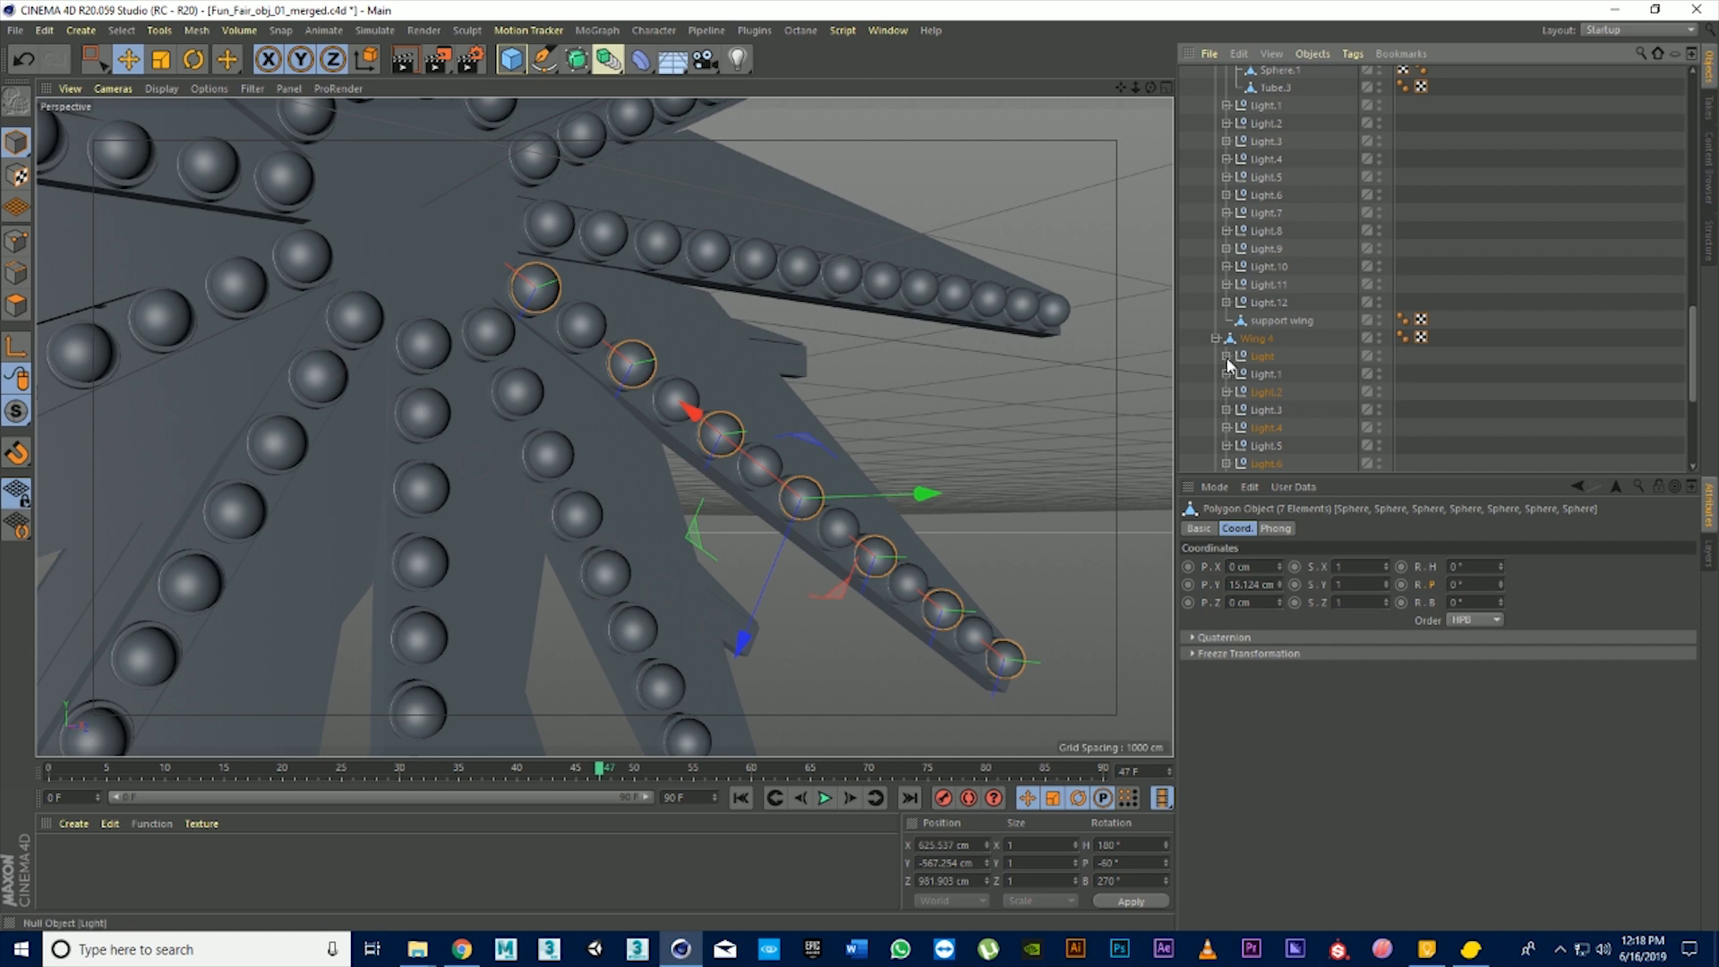
right_click(1251, 381)
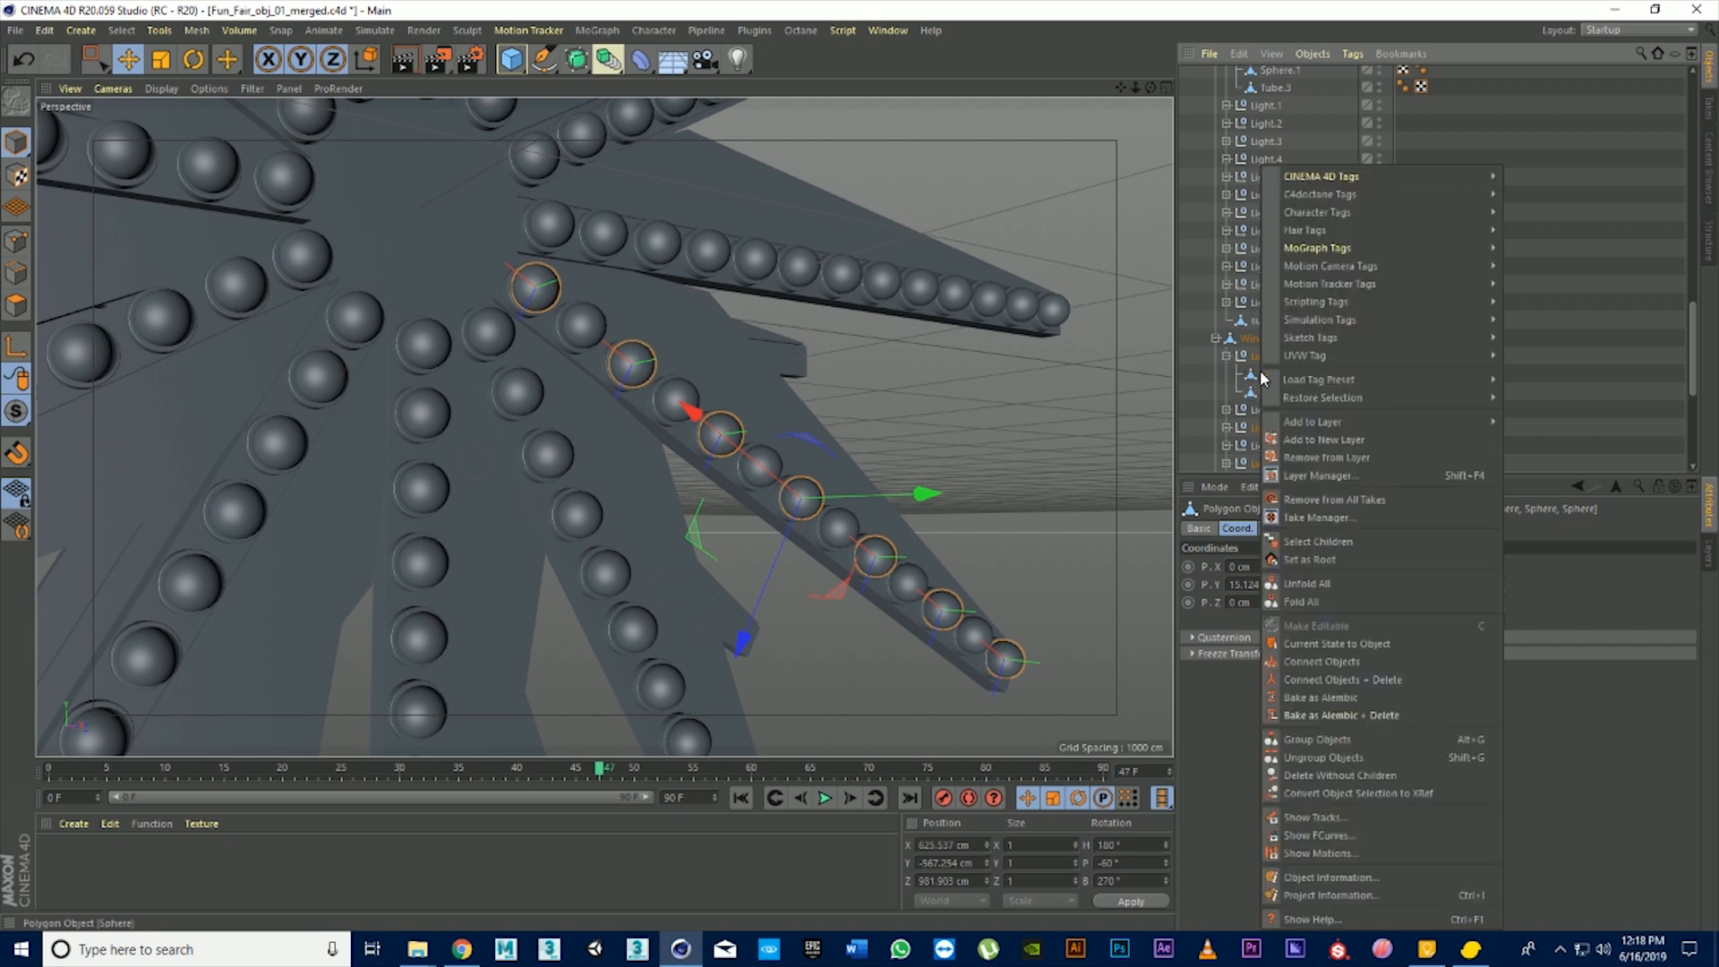
click(1387, 681)
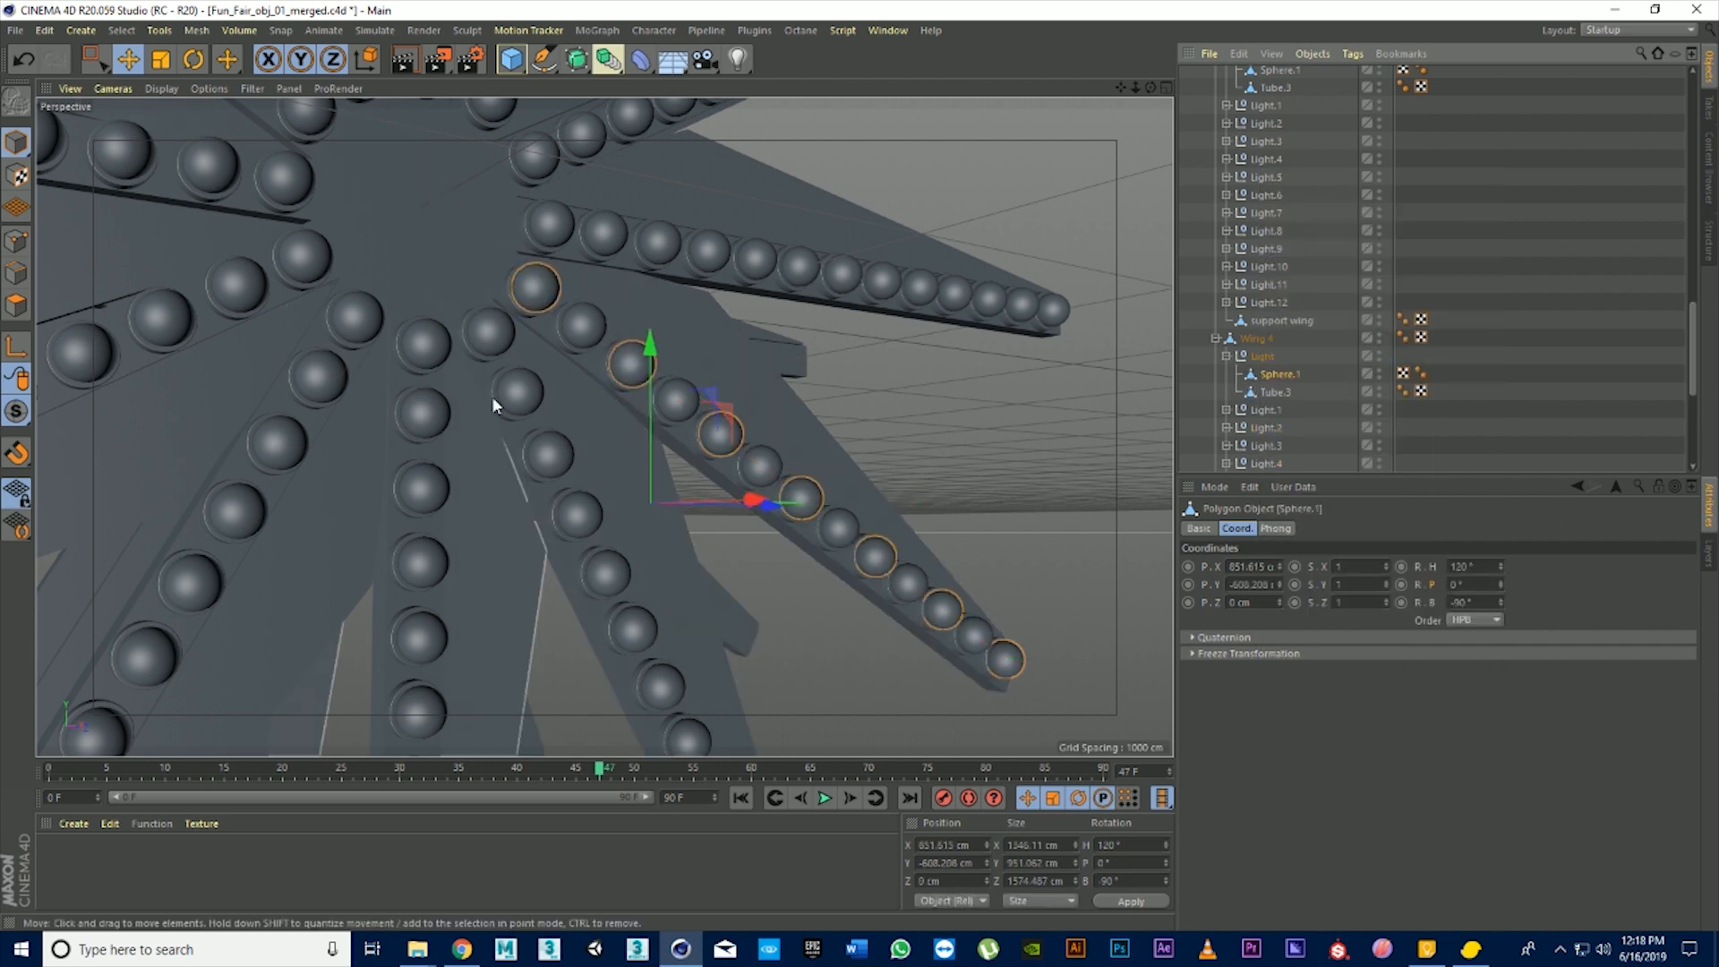
Select every other light sphere along Wing 5, starting with the one nearest the hub
click(483, 336)
shift+click(553, 458)
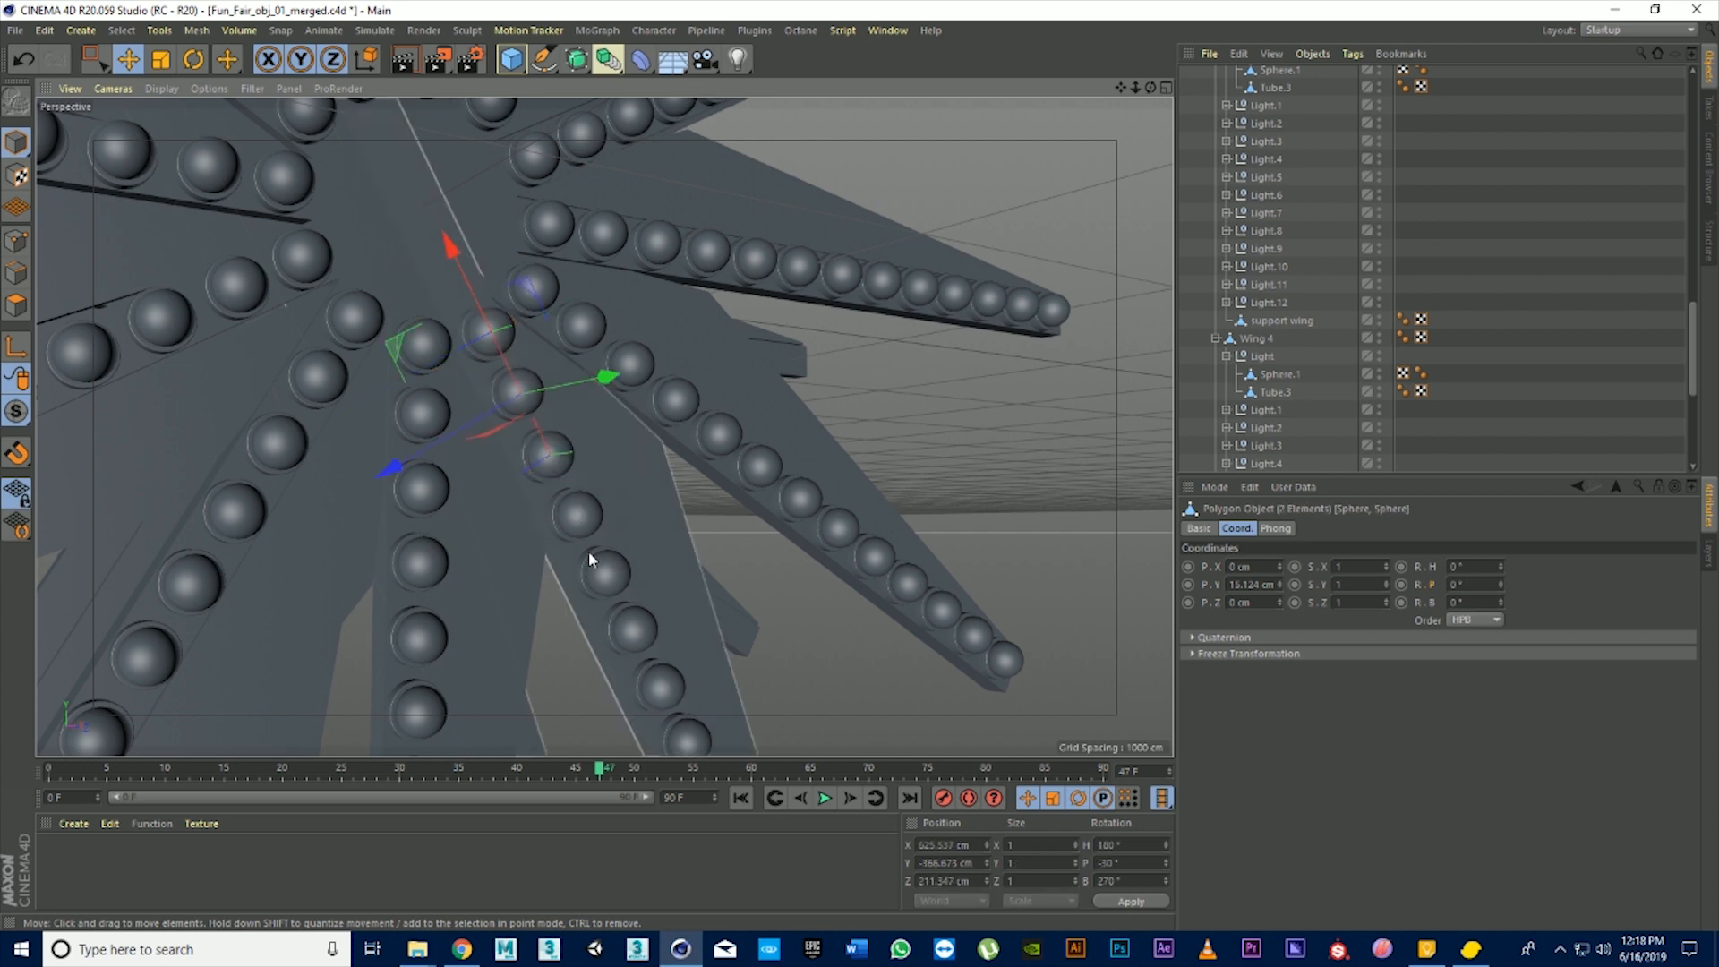
shift+click(608, 574)
shift+click(666, 697)
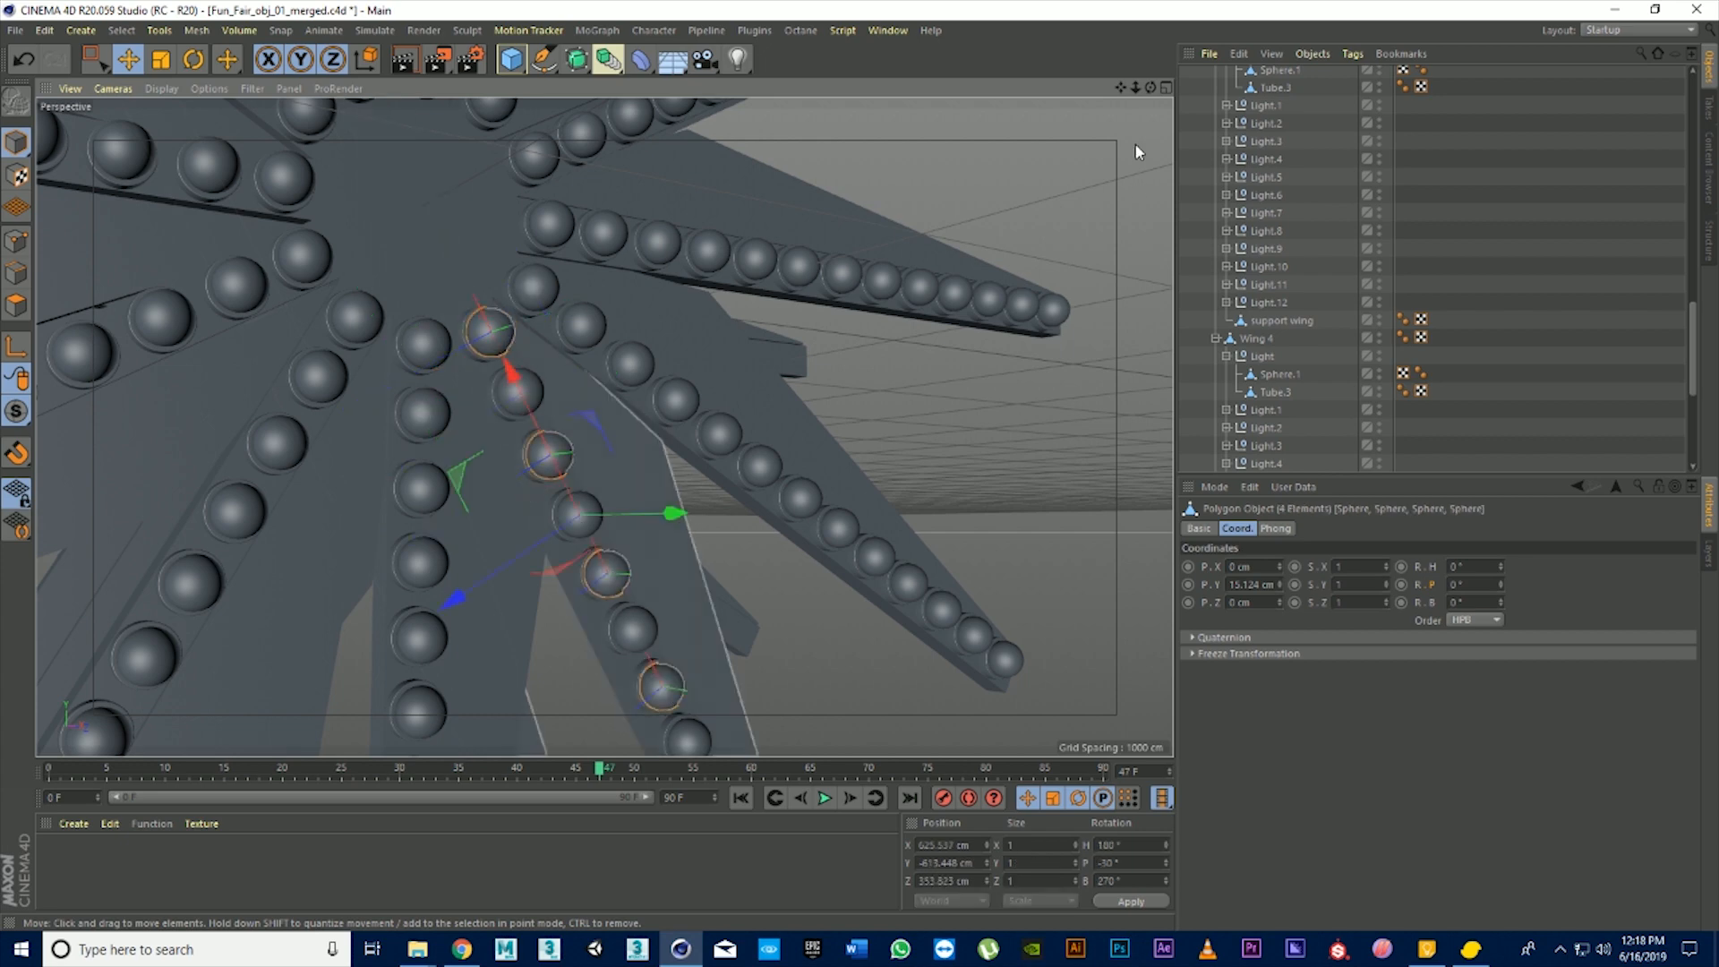
Add the remaining alternate spheres of Wing 5 to the selection and connect them into one object, deleting the originals
drag(1120, 88, 1057, 0)
shift+click(661, 575)
shift+click(705, 673)
drag(1120, 88, 1116, 87)
alt+middle_drag(707, 677, 667, 500)
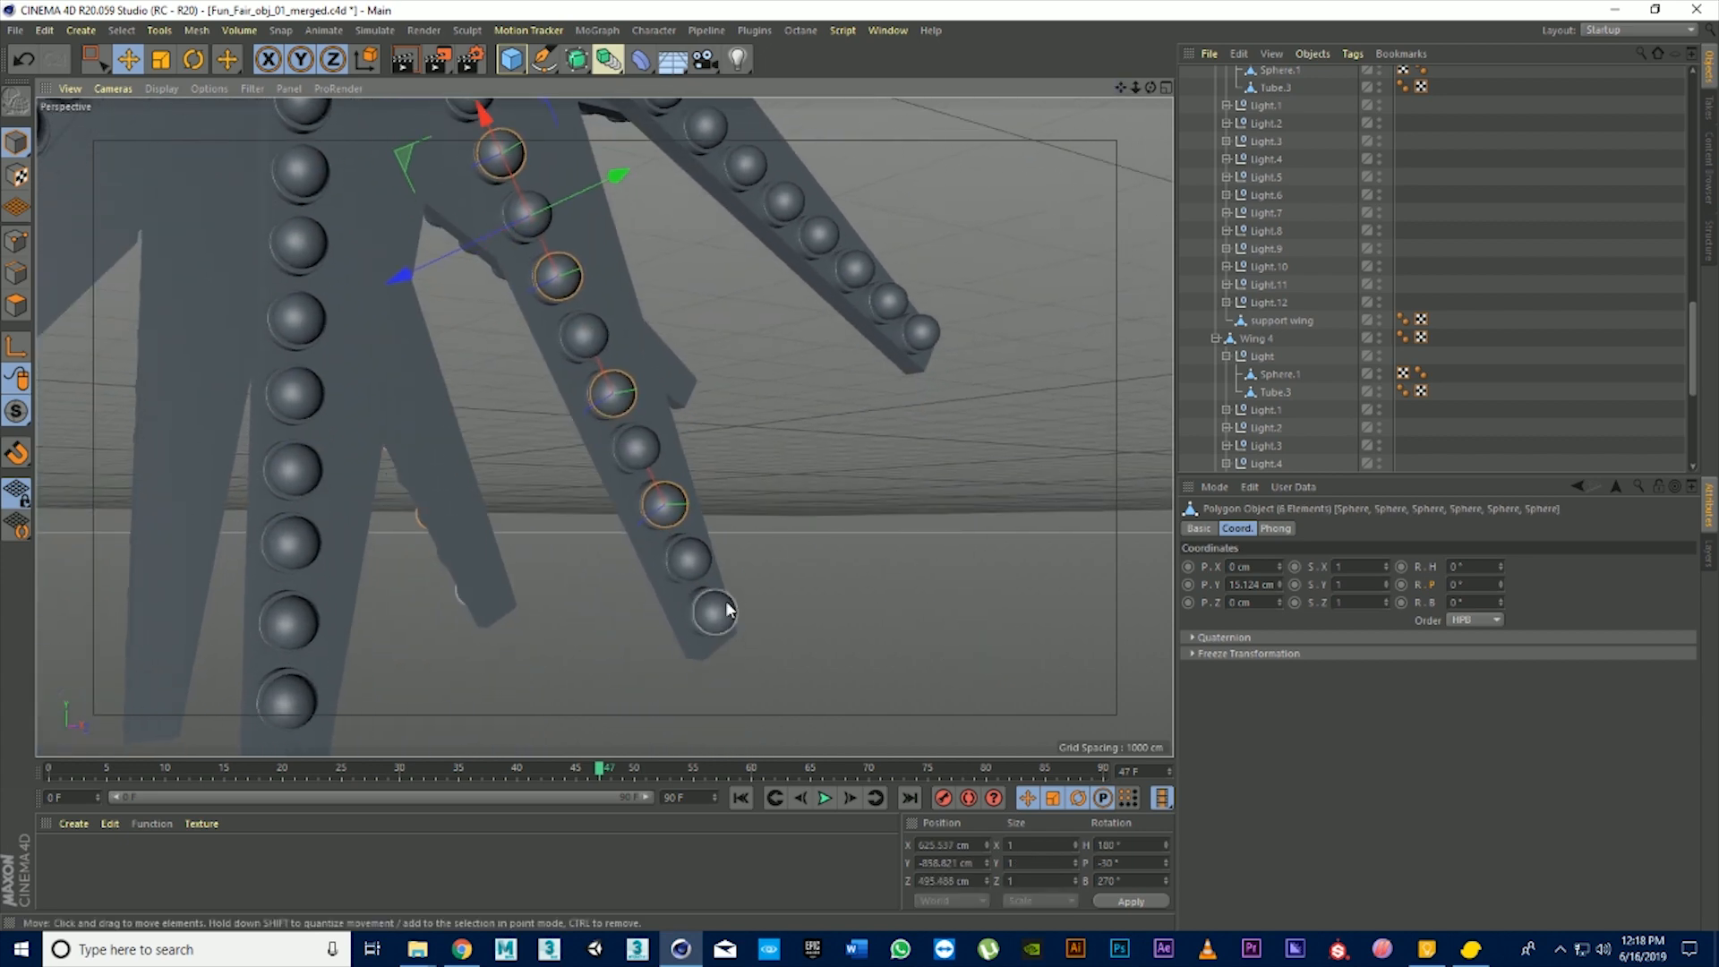
shift+click(722, 603)
scroll(1278, 415, down, 6)
click(1215, 356)
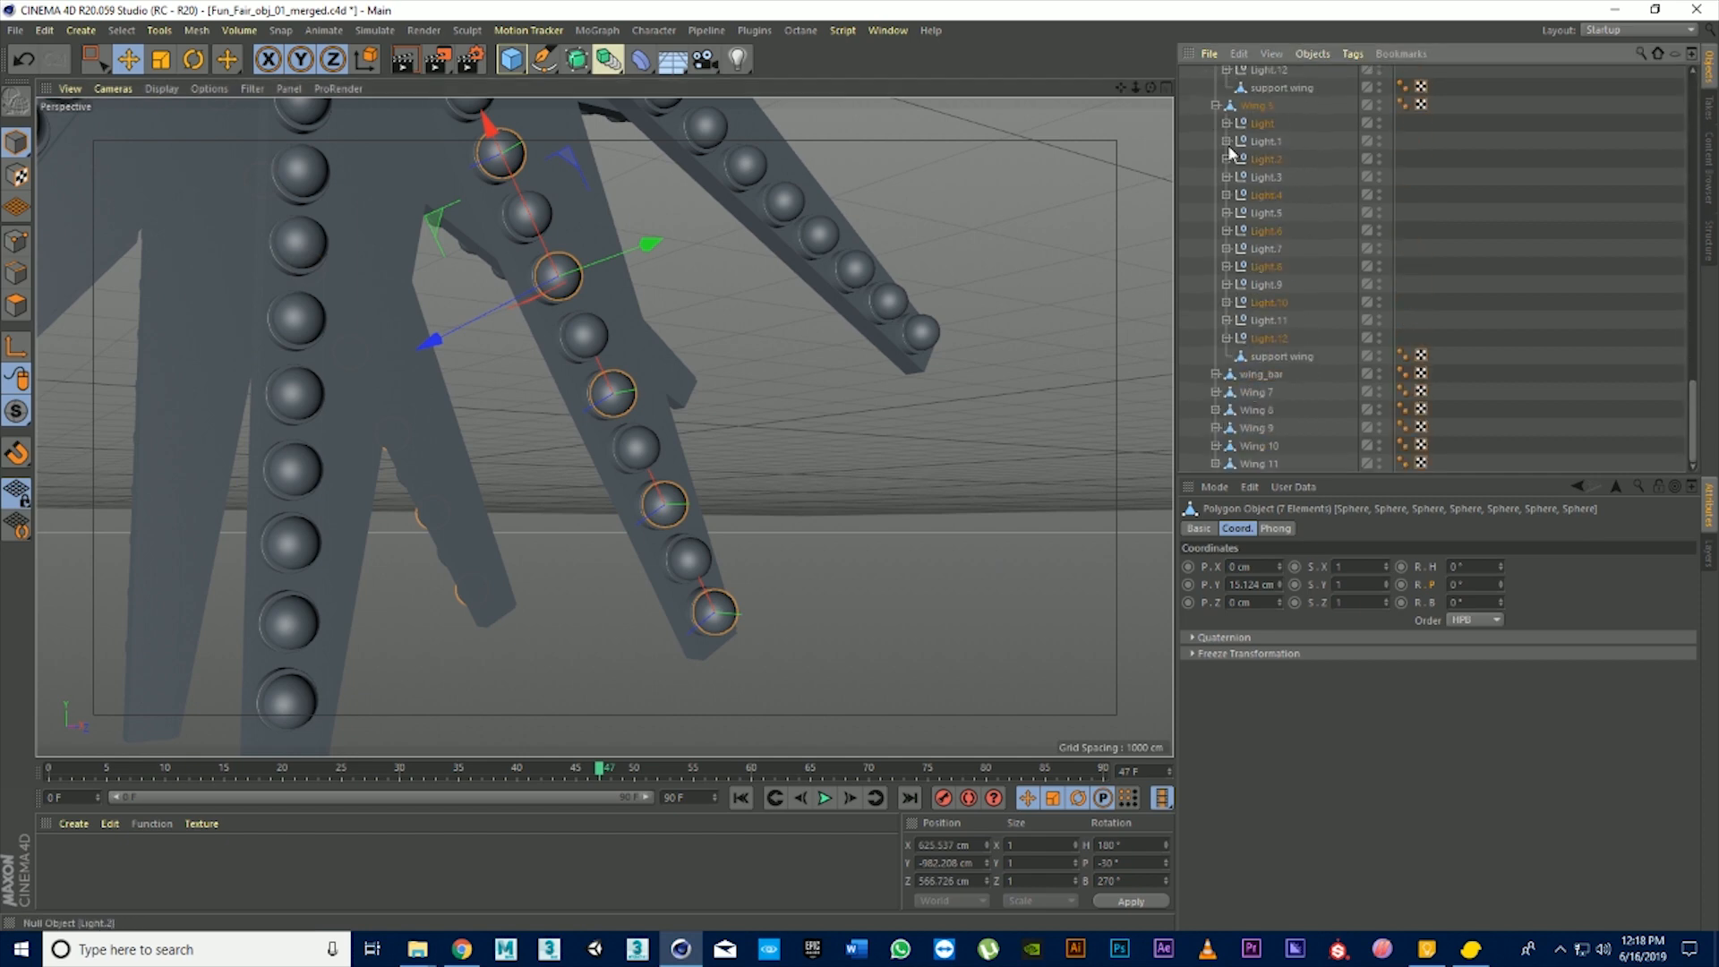
right_click(1262, 144)
click(1316, 660)
Select every other light sphere along the downward-pointing wing_bar, starting from its innermost sphere
alt+drag(675, 462, 614, 142)
scroll(549, 260, up, 3)
click(527, 266)
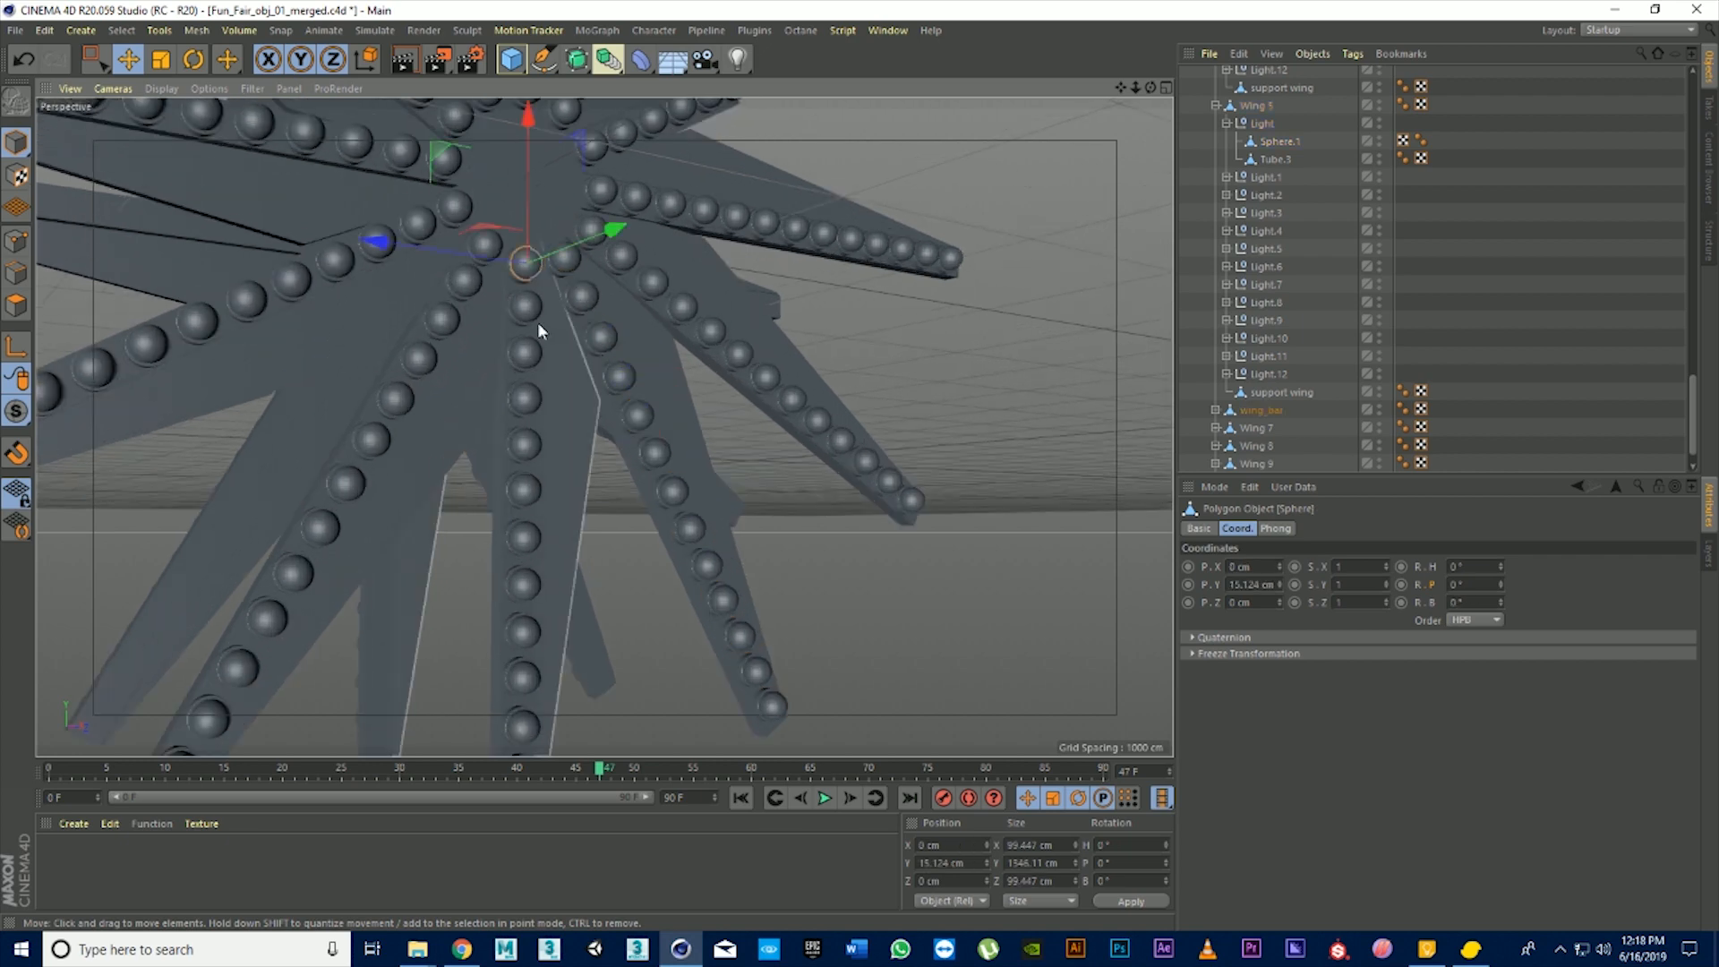
shift+click(528, 354)
shift+click(526, 446)
shift+click(525, 539)
shift+click(524, 632)
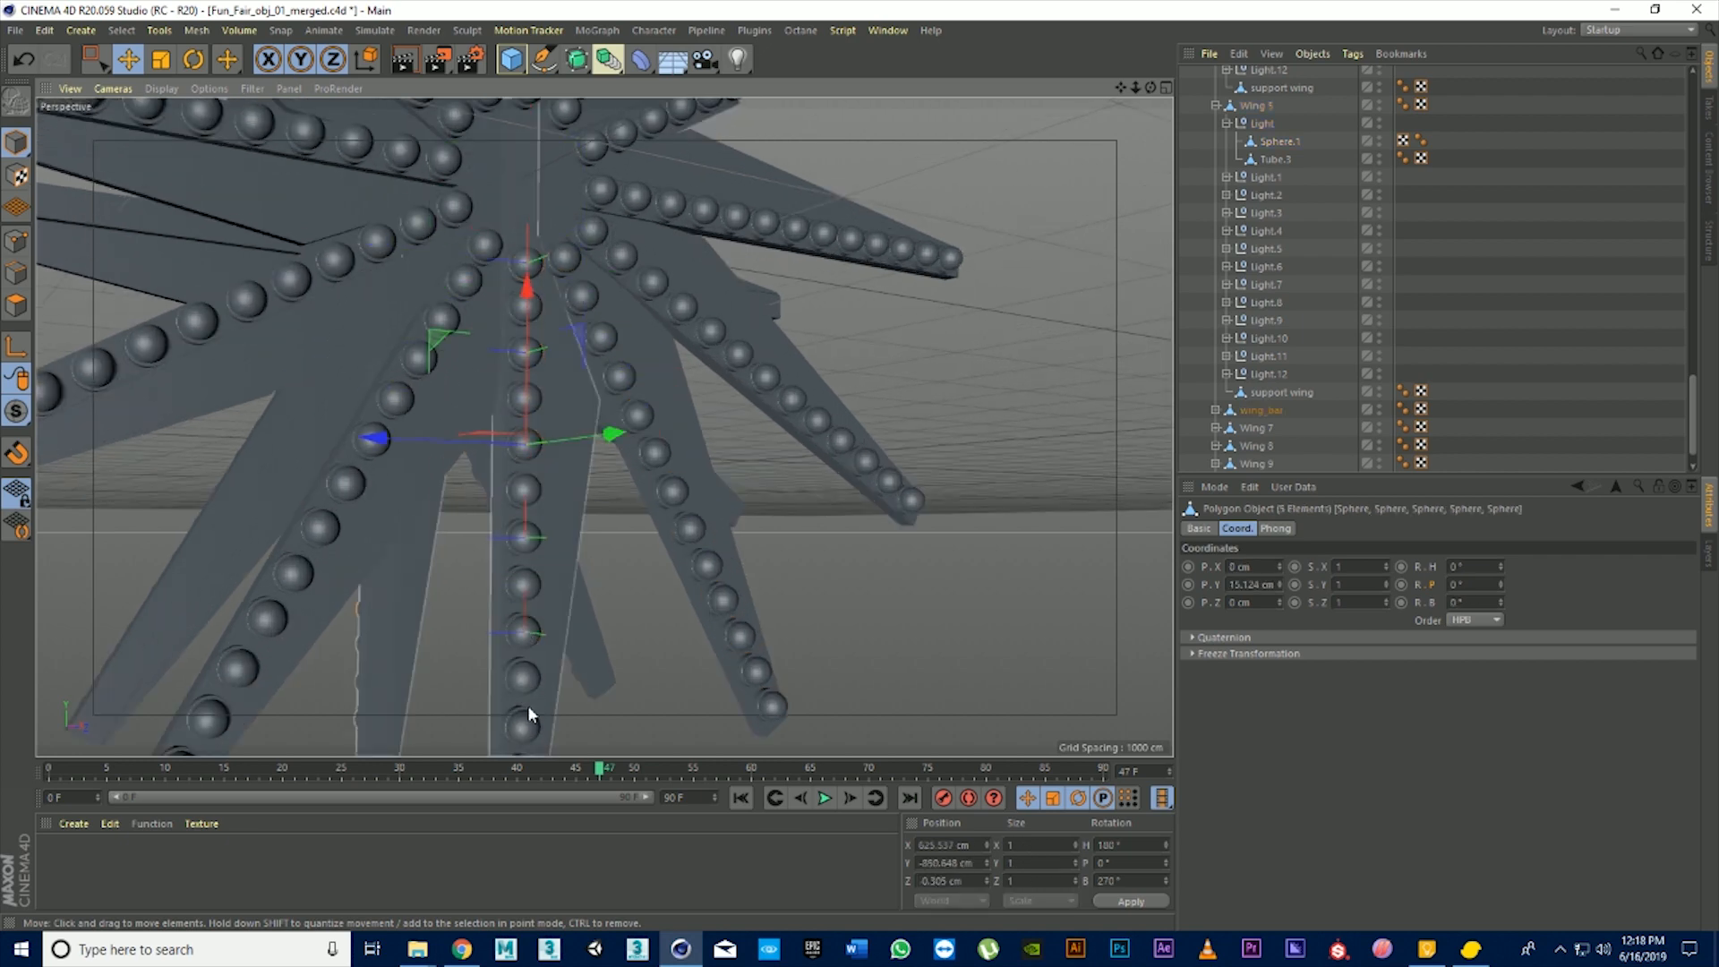
shift+click(525, 726)
scroll(541, 529, down, 2)
alt+middle_drag(575, 690, 605, 514)
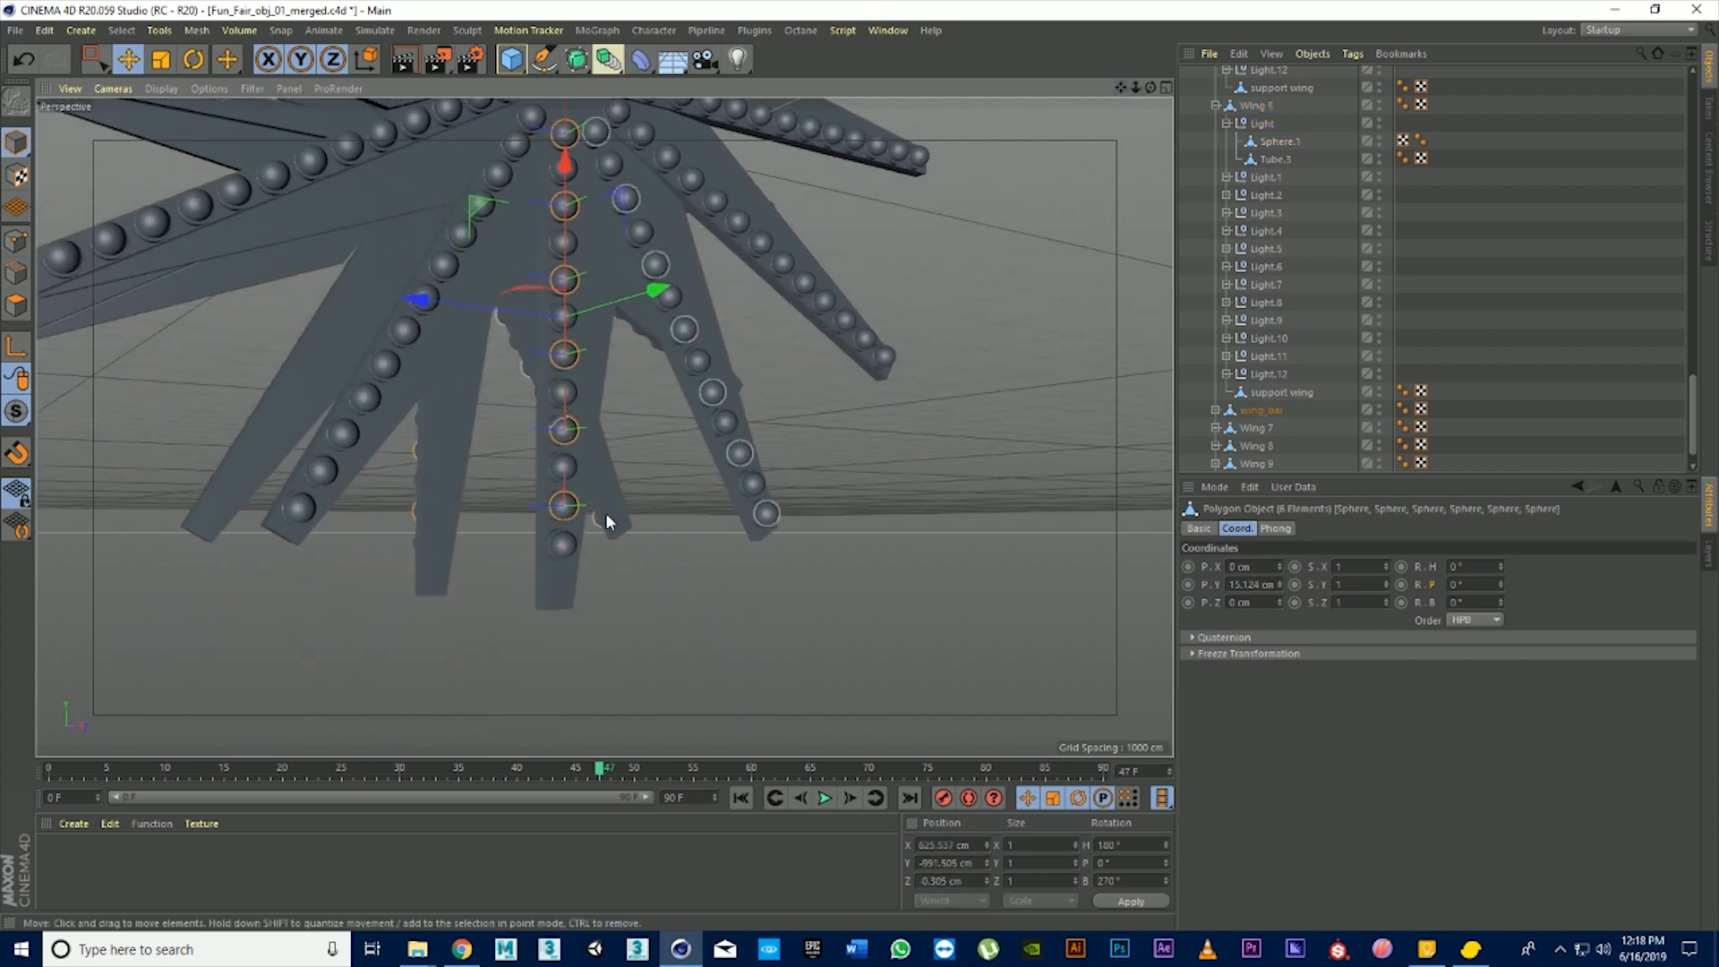
alt+drag(606, 512, 616, 534)
Expand wing_bar and select its already merged sphere object to check which lights it contains
click(1216, 410)
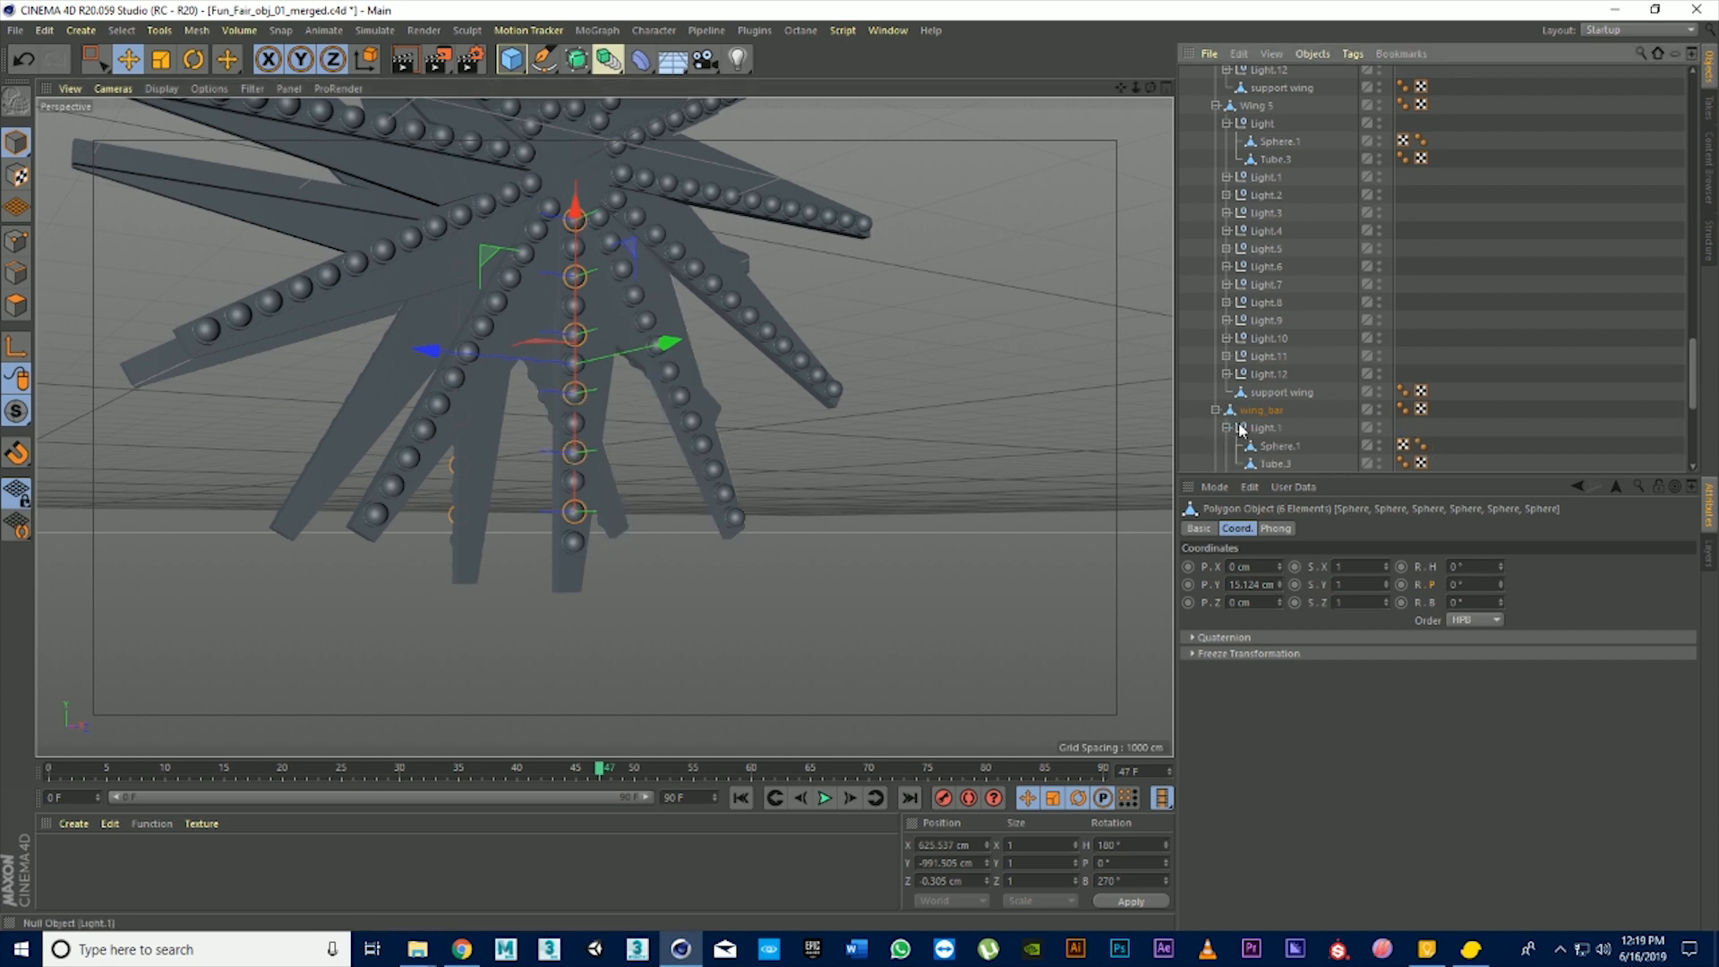
scroll(1239, 422, down, 6)
click(1271, 147)
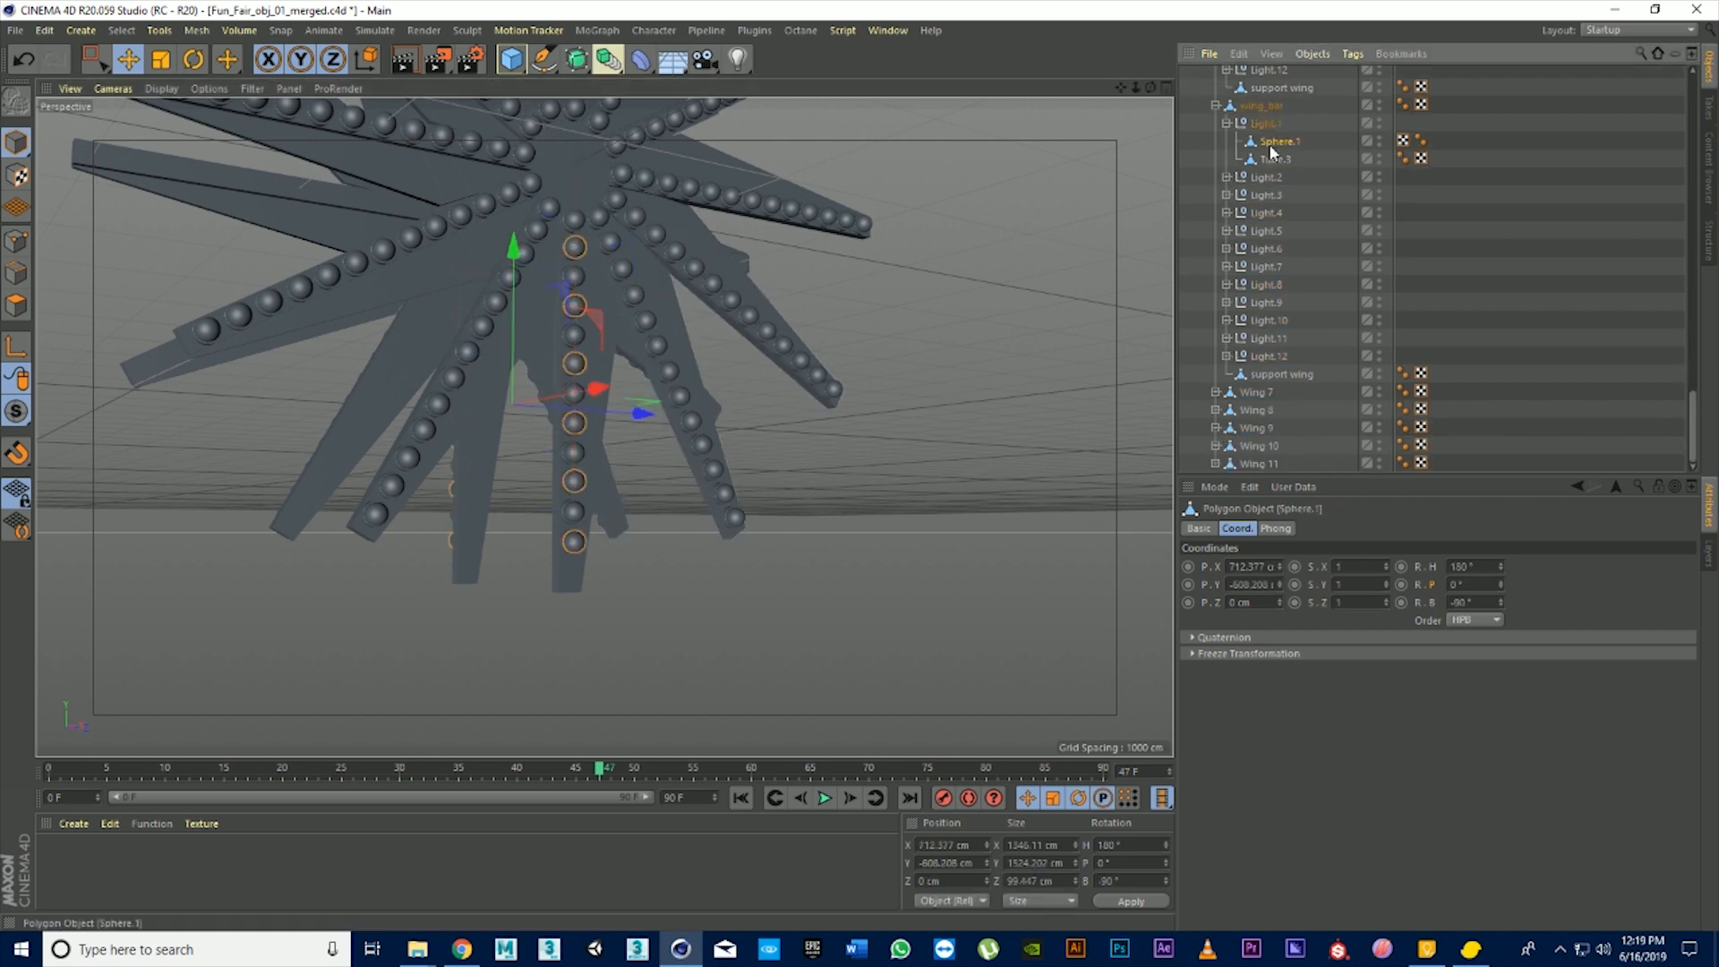
click(339, 523)
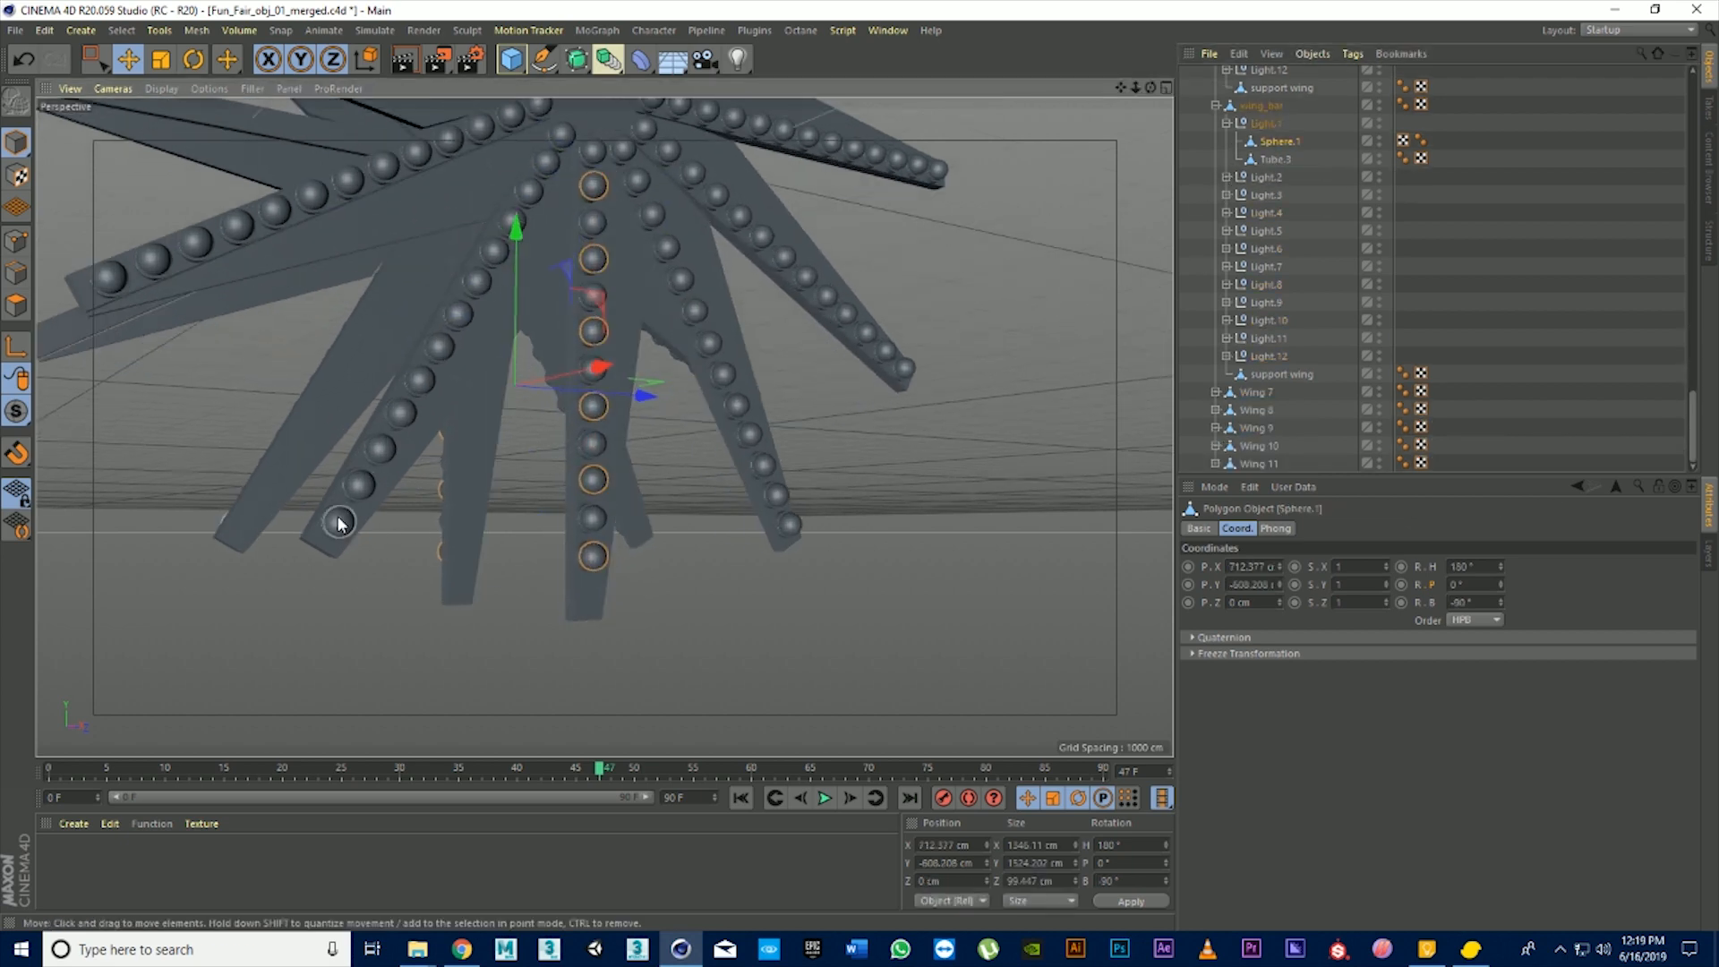
shift+click(380, 448)
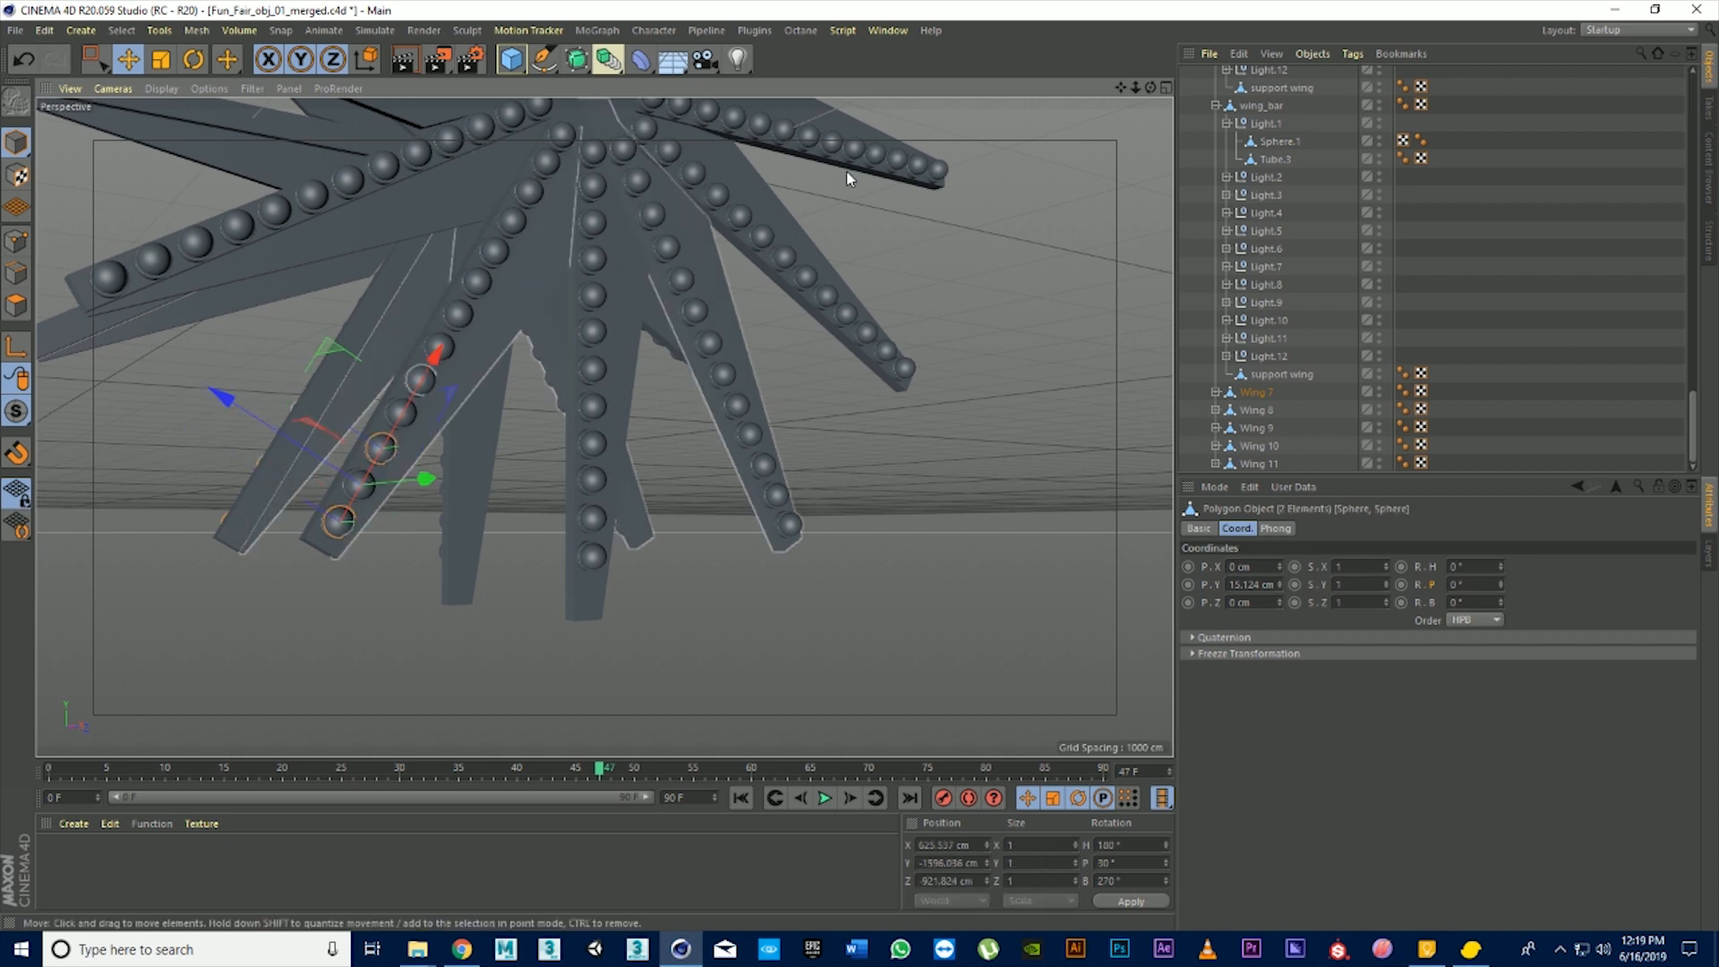
scroll(439, 445, up, 3)
shift+click(443, 437)
scroll(502, 448, down, 5)
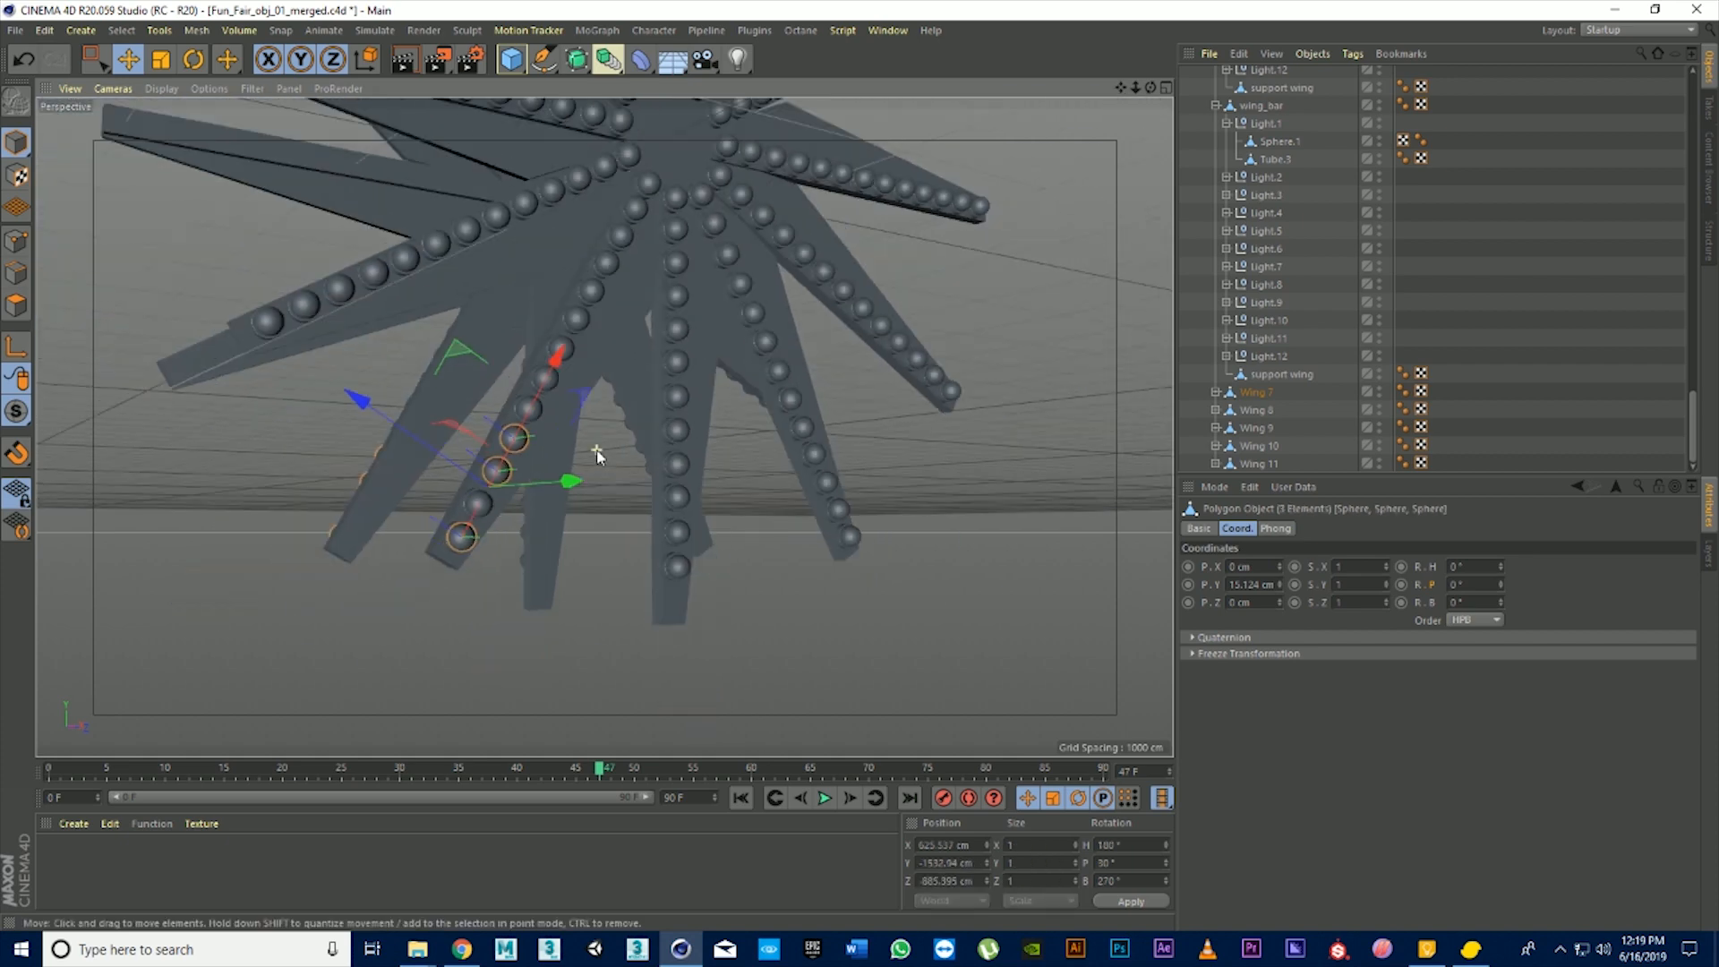
alt+drag(501, 448, 593, 415)
click(618, 412)
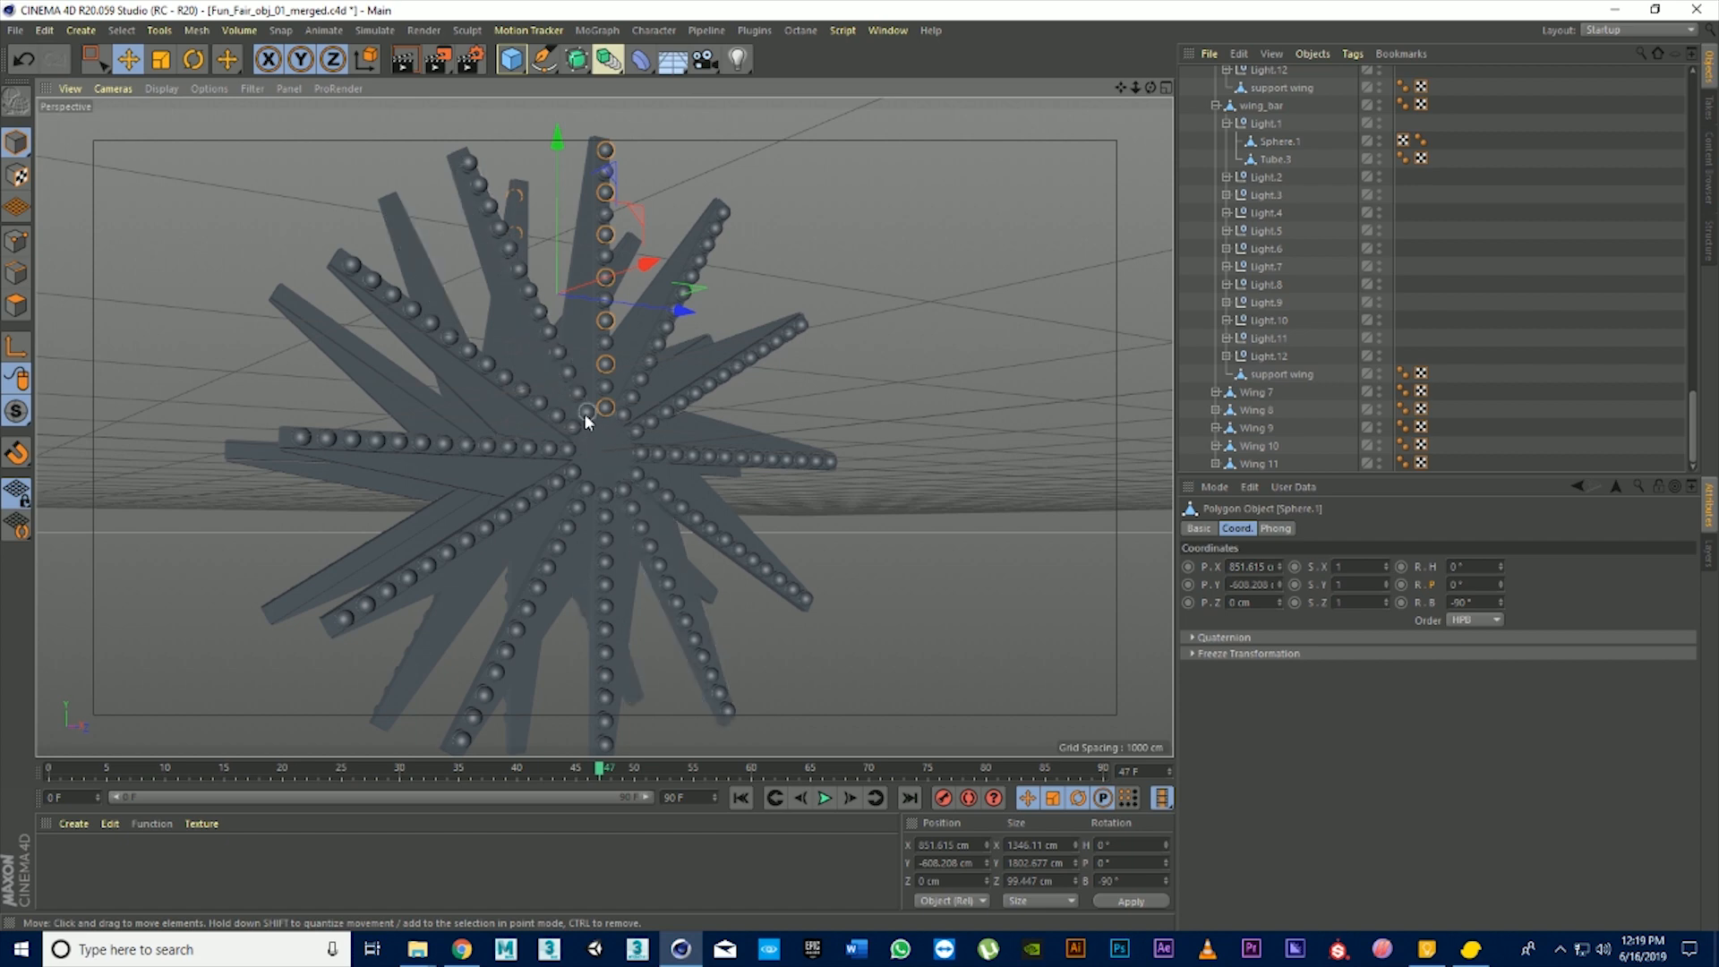
Select the six unmerged alternate spheres on wing_bar, starting at the innermost, and connect them into one object, deleting the originals
click(621, 491)
scroll(605, 528, up, 3)
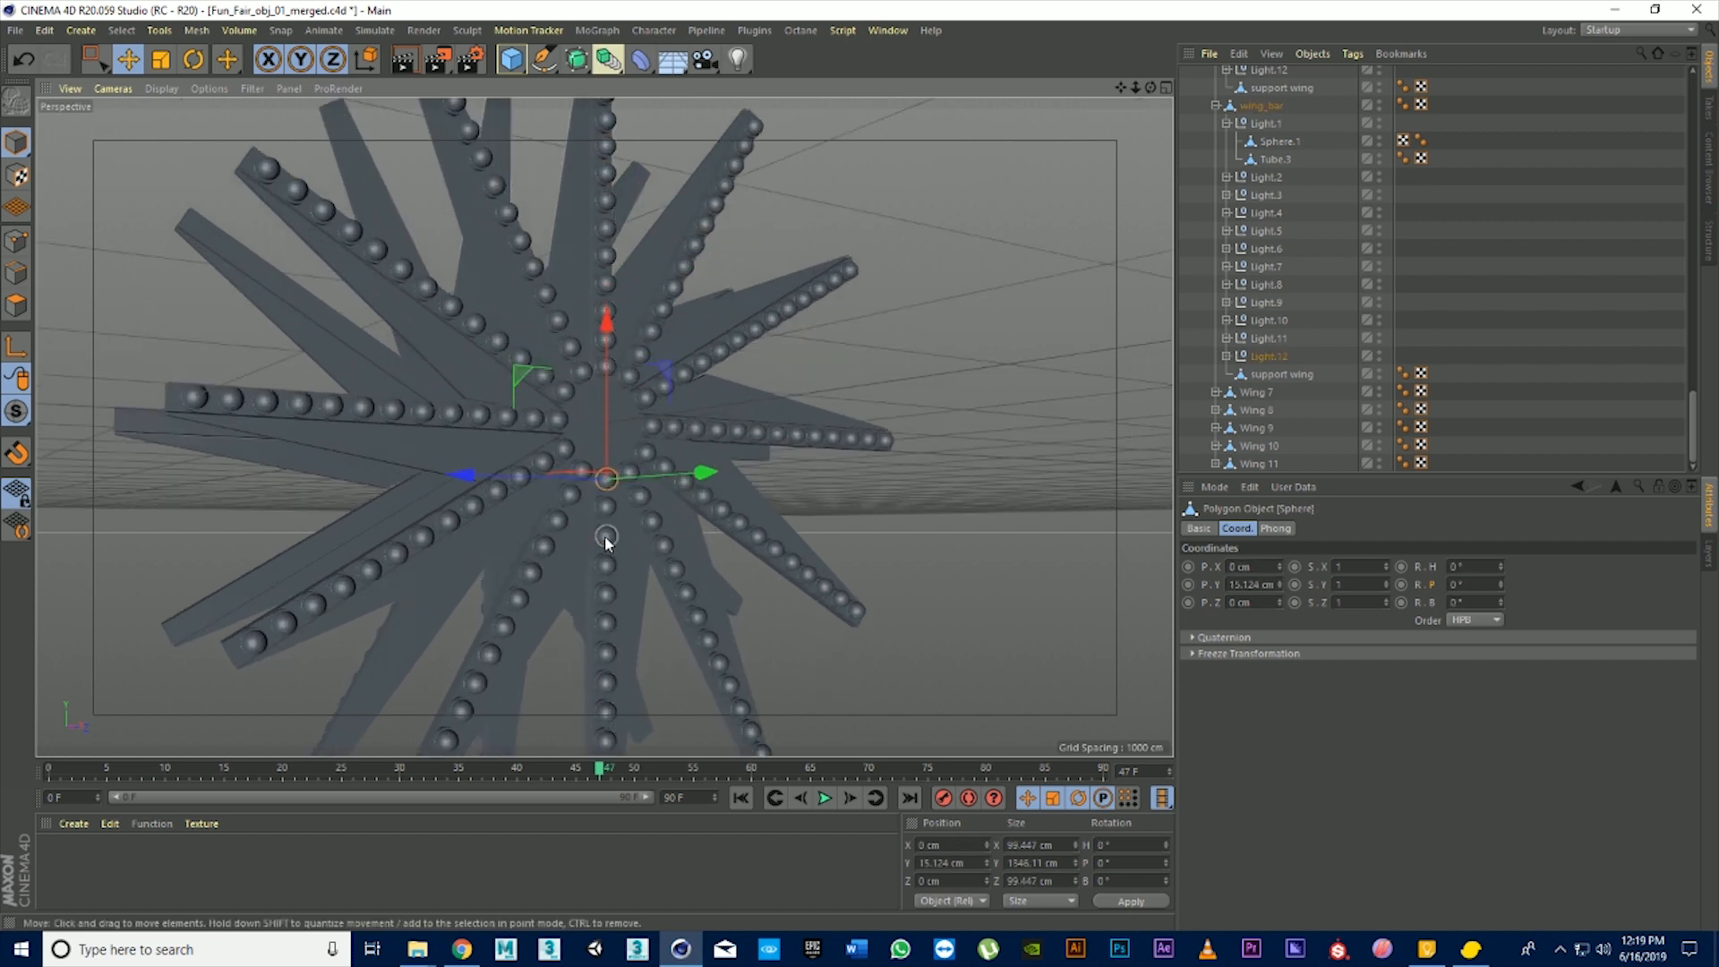
shift+click(606, 535)
shift+click(606, 594)
shift+click(607, 652)
shift+click(606, 712)
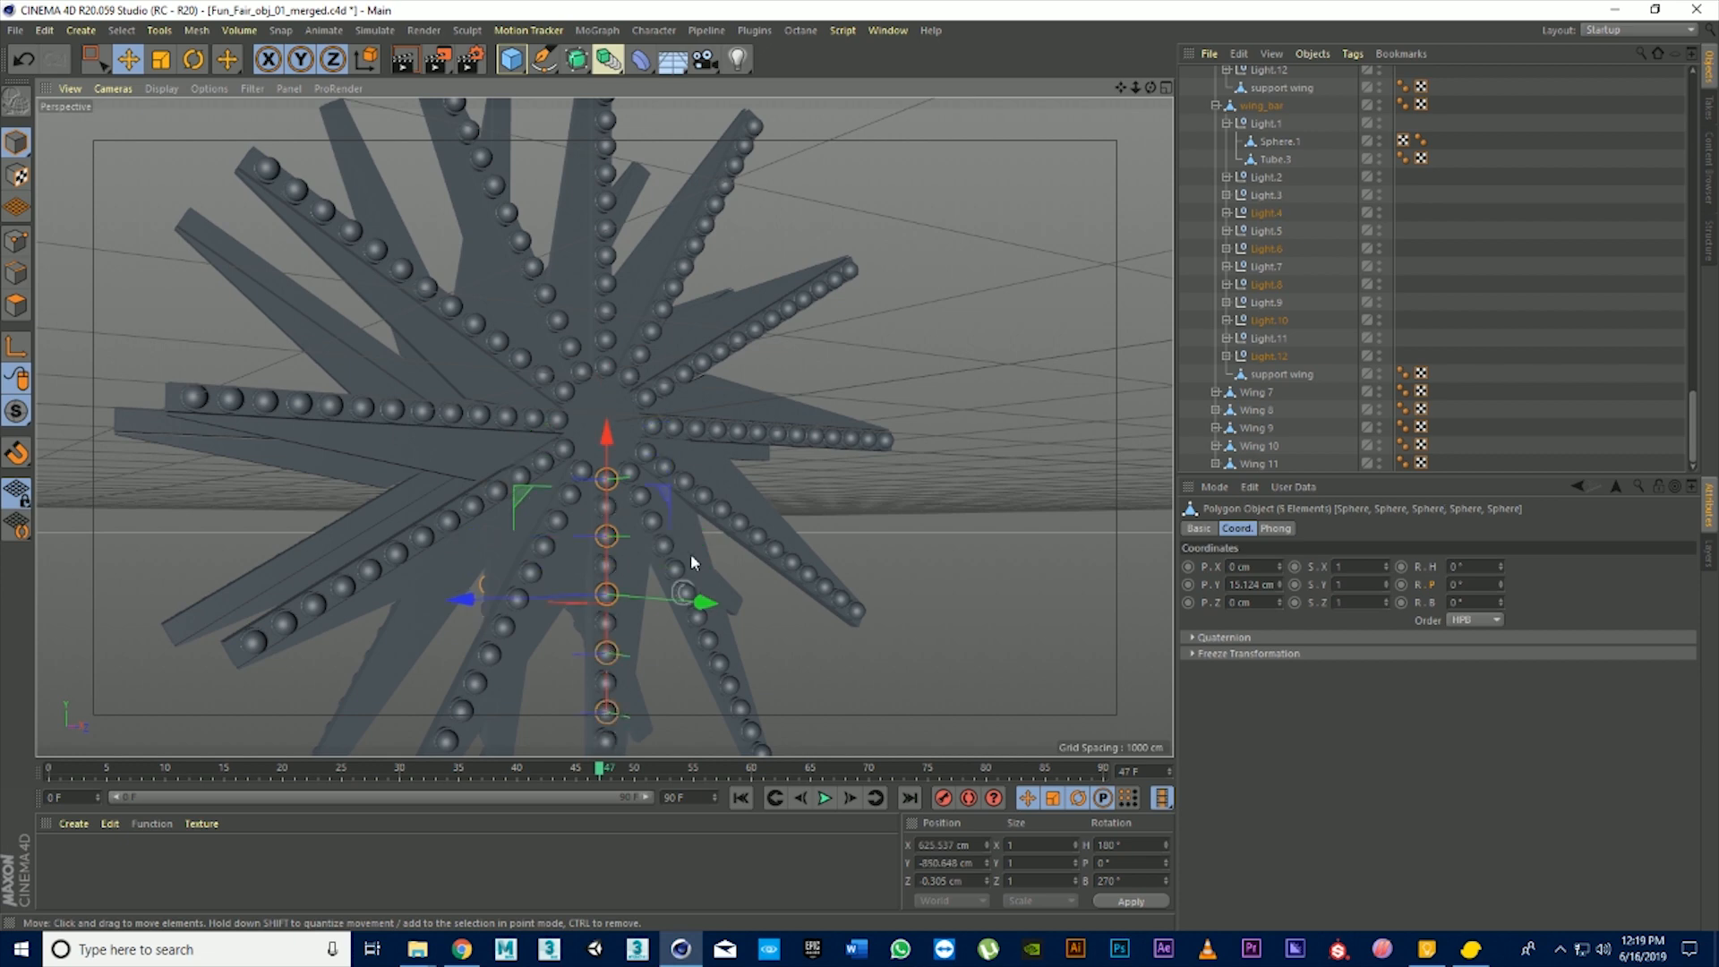
alt+drag(606, 712, 651, 710)
shift+click(626, 678)
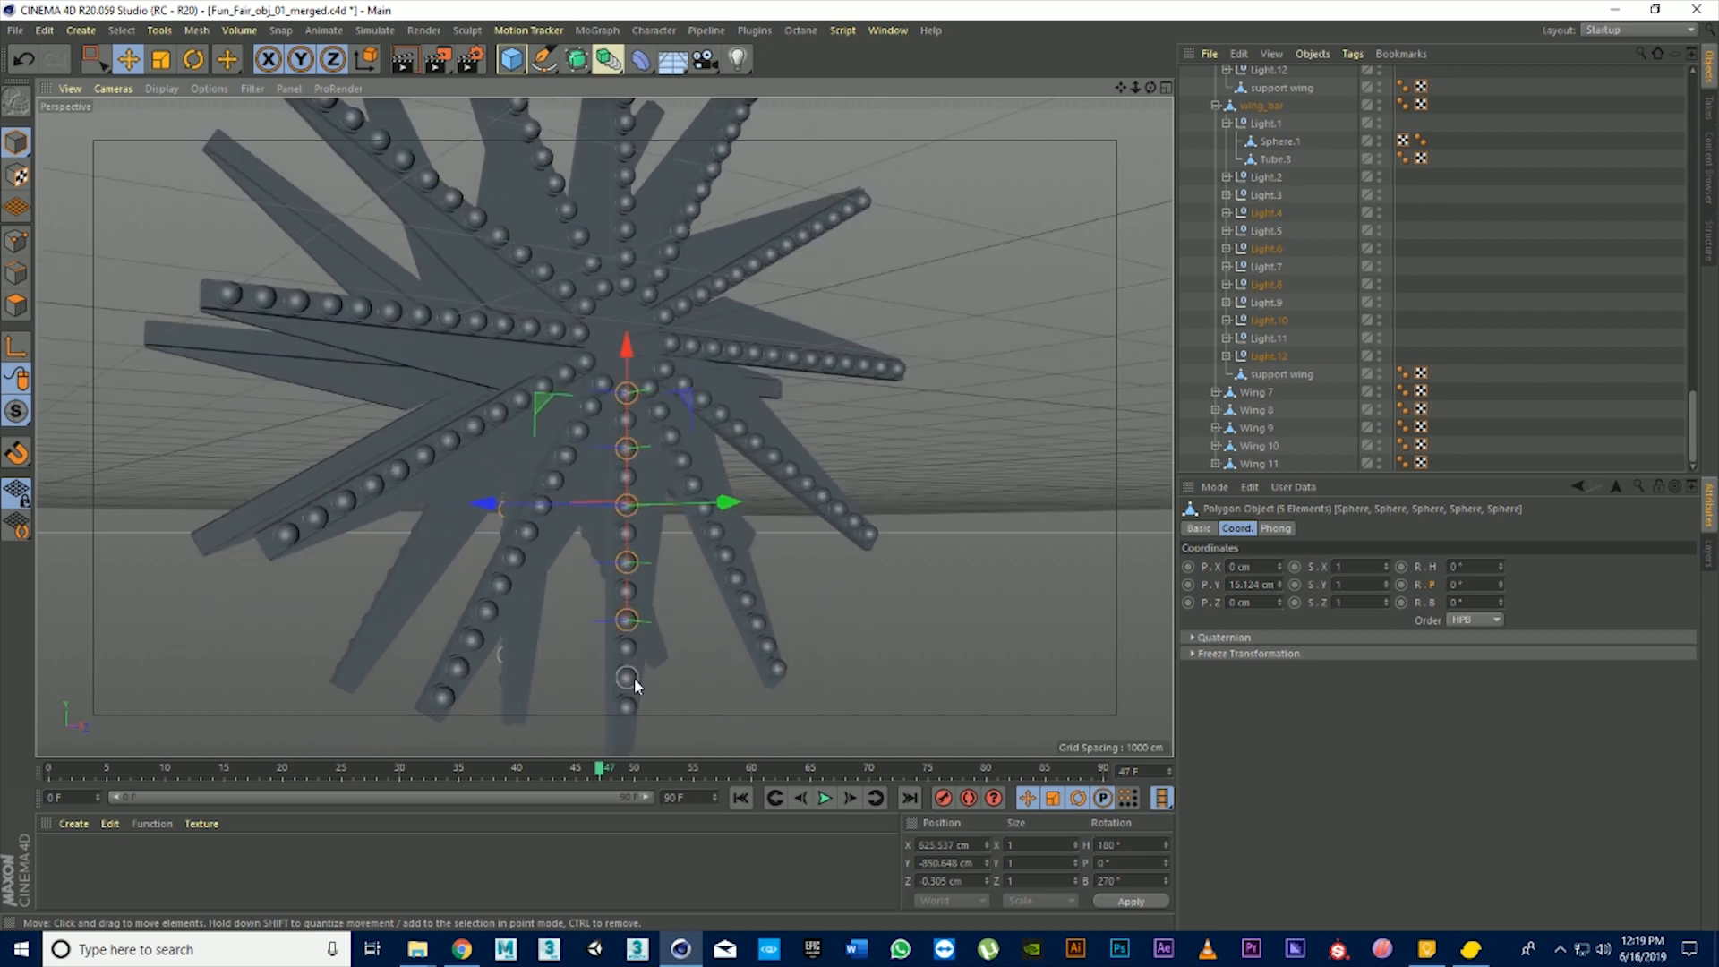
right_click(1231, 164)
click(1376, 680)
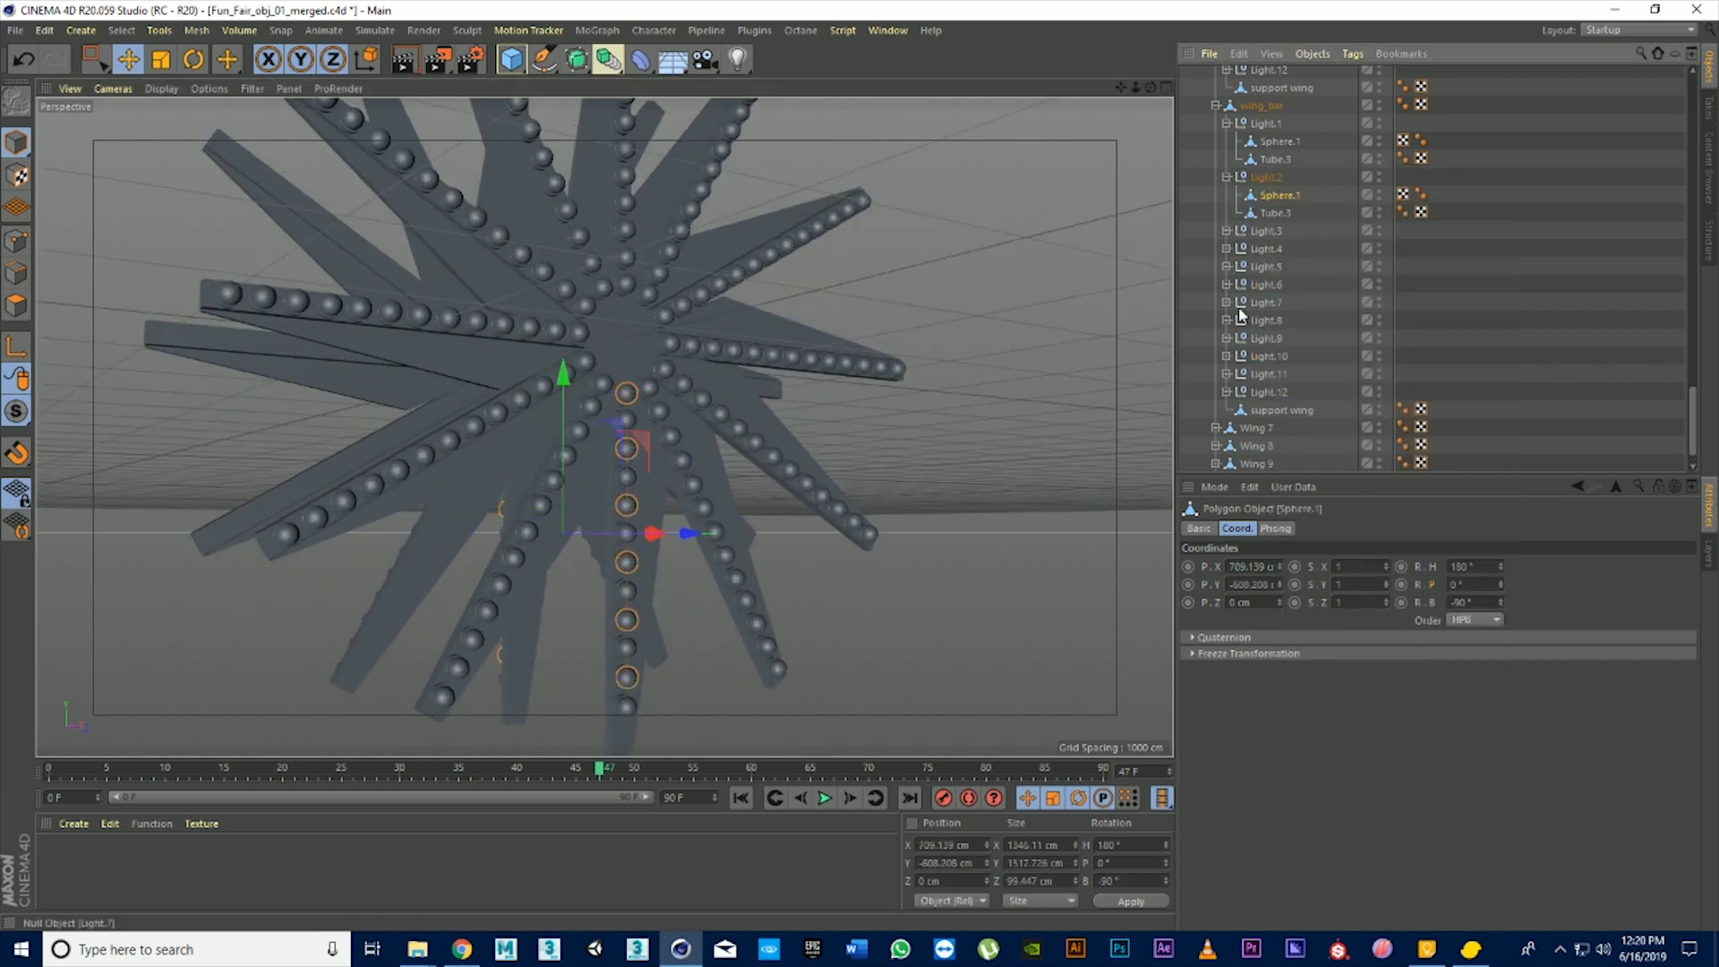
Select seven alternate spheres on Wing 7 from the innermost to the outermost and connect them into one object, deleting the originals
click(604, 383)
shift+click(580, 431)
shift+click(554, 480)
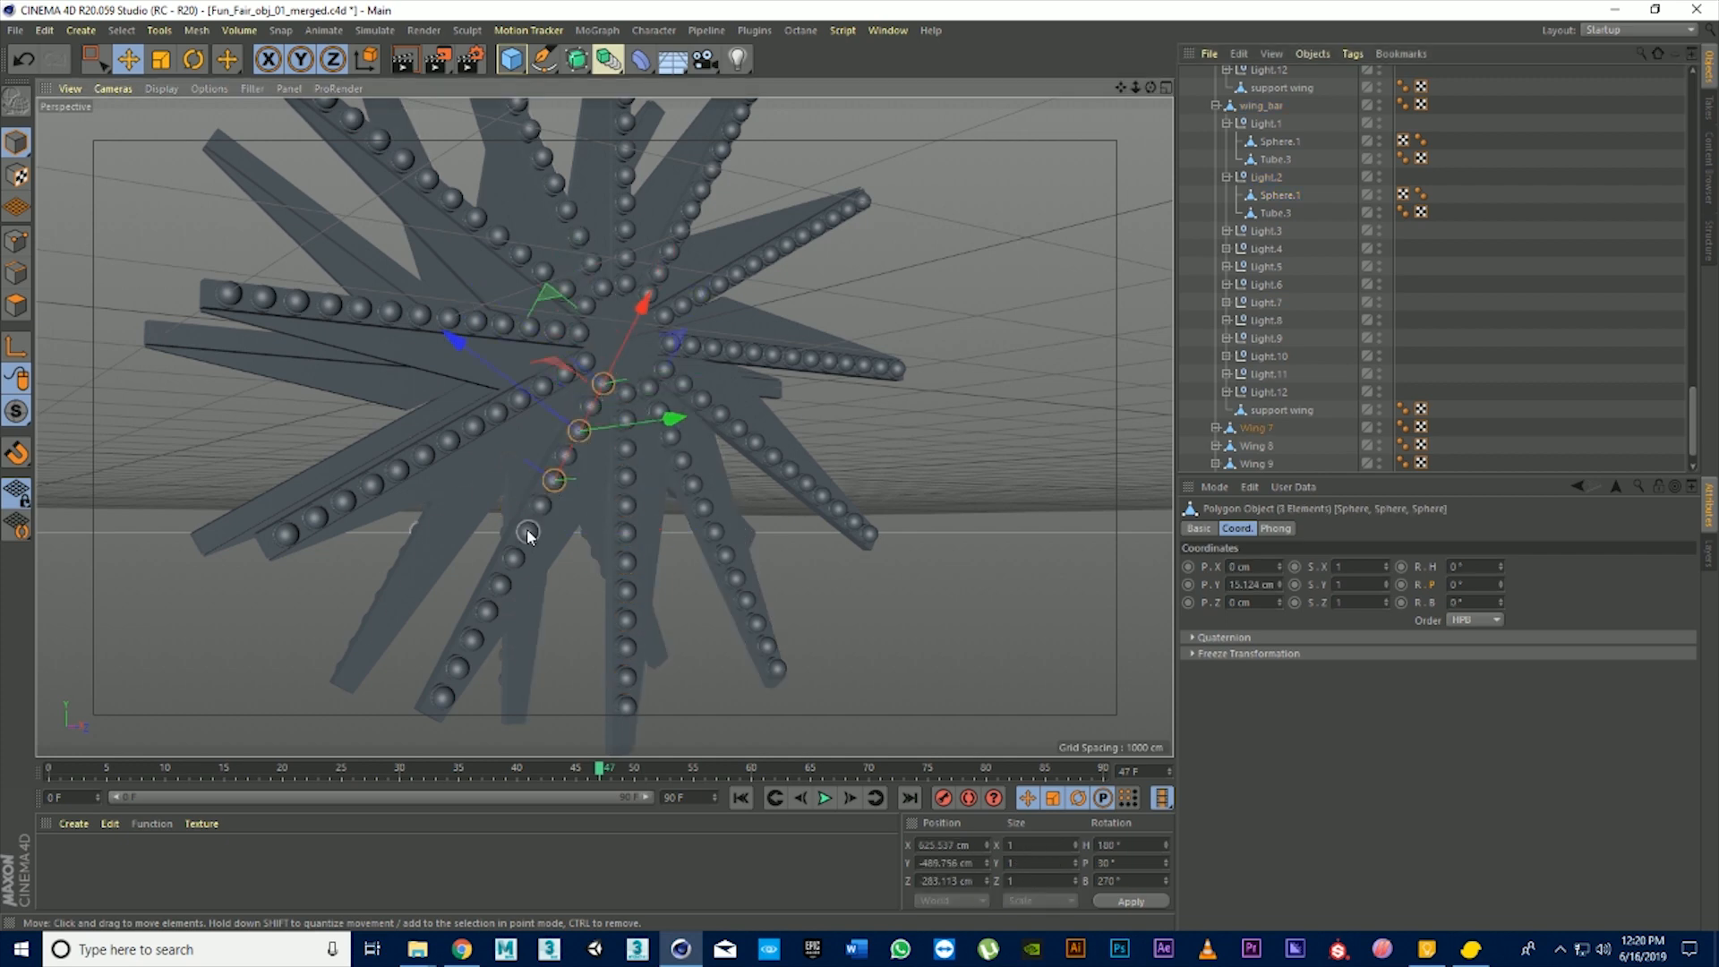
shift+click(528, 533)
shift+click(501, 585)
shift+click(473, 640)
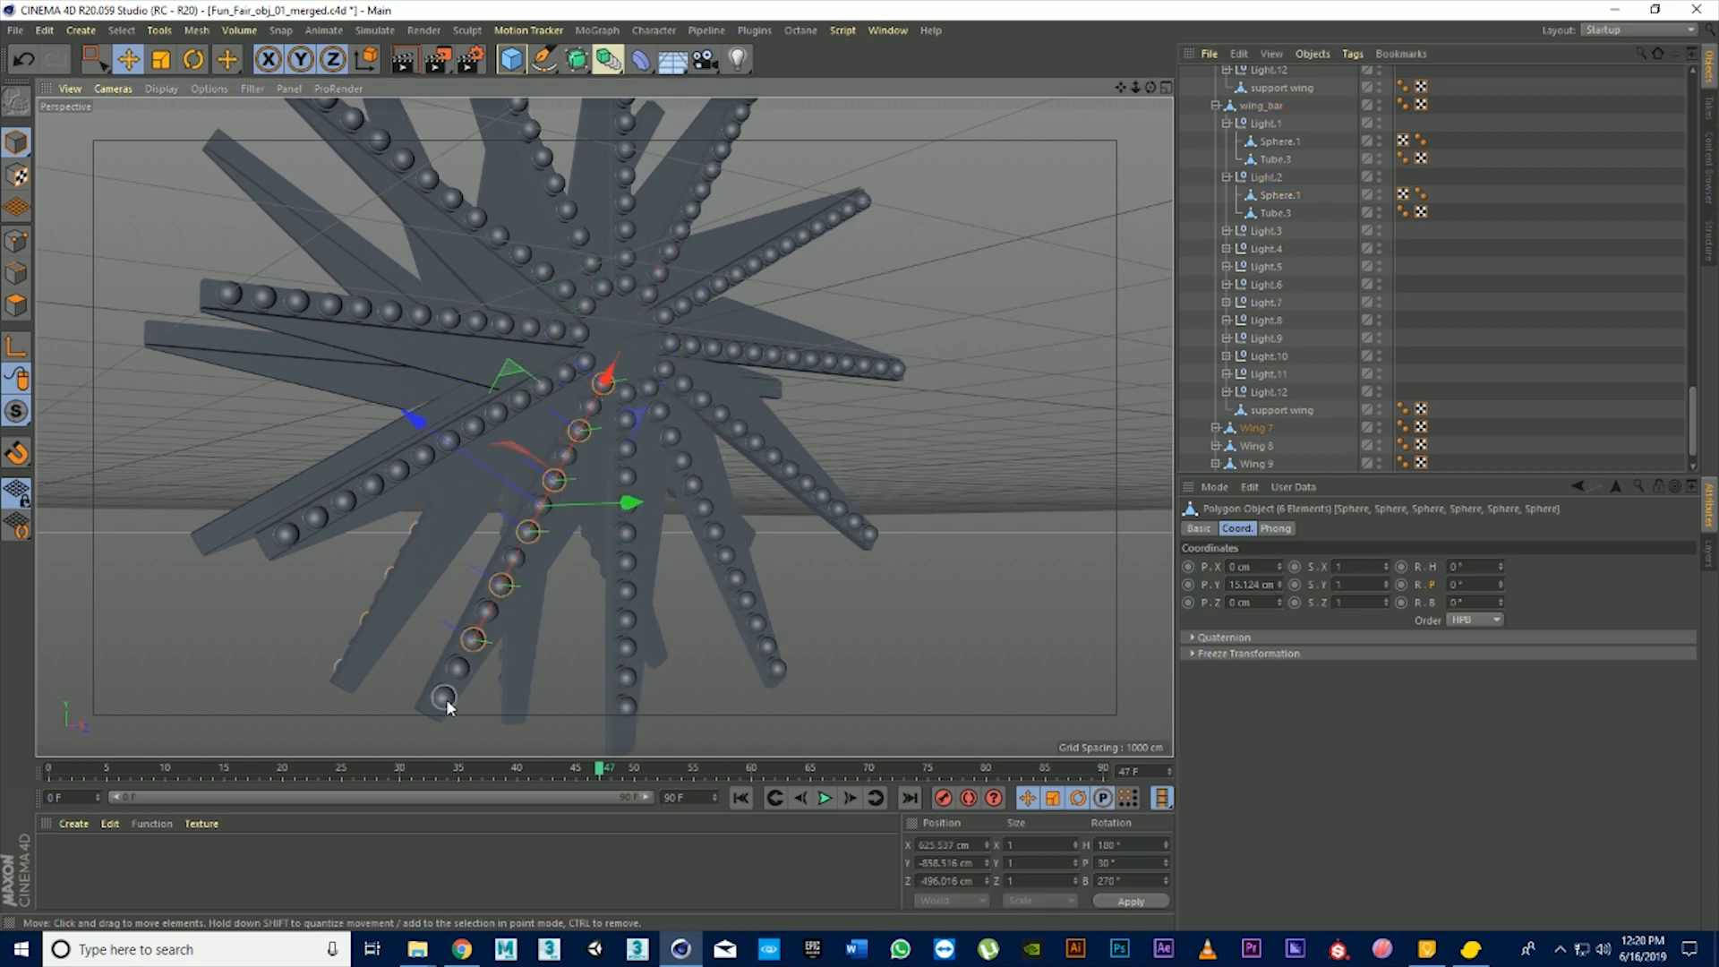
shift+click(445, 699)
click(1216, 428)
scroll(1246, 435, down, 4)
click(1226, 232)
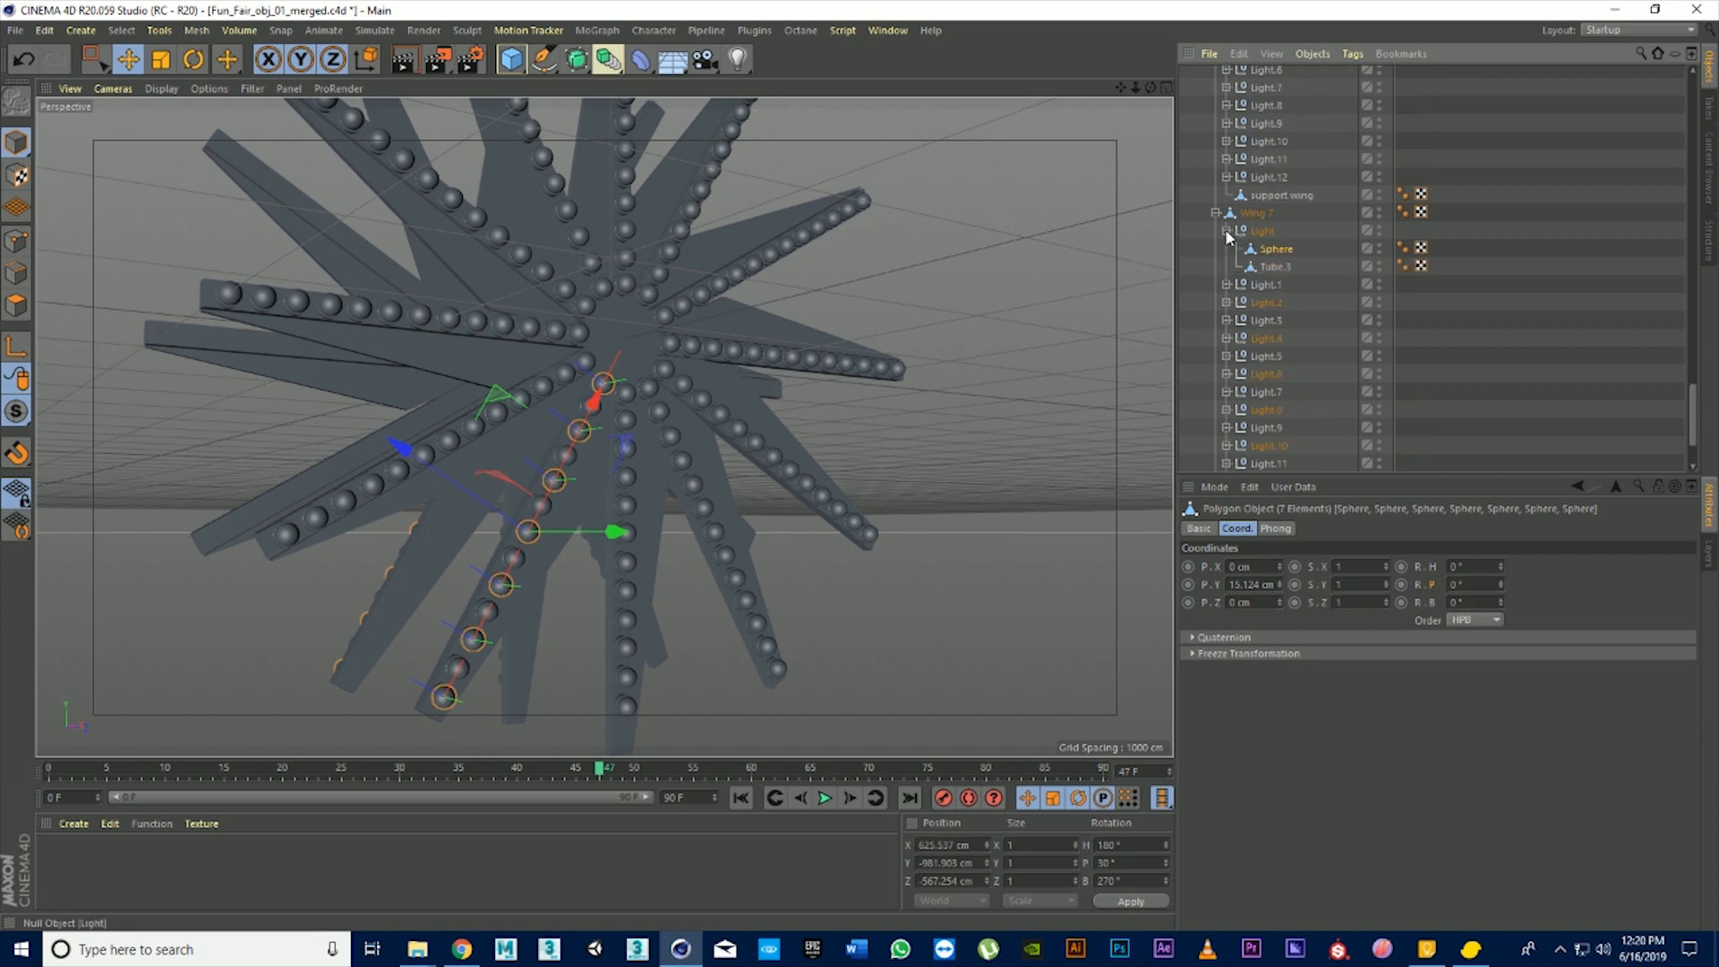
right_click(1253, 250)
click(1324, 664)
Select seven alternate spheres on Wing 8 from the hub to the tip and connect them into one object, deleting the originals
click(585, 363)
shift+click(544, 387)
shift+click(498, 413)
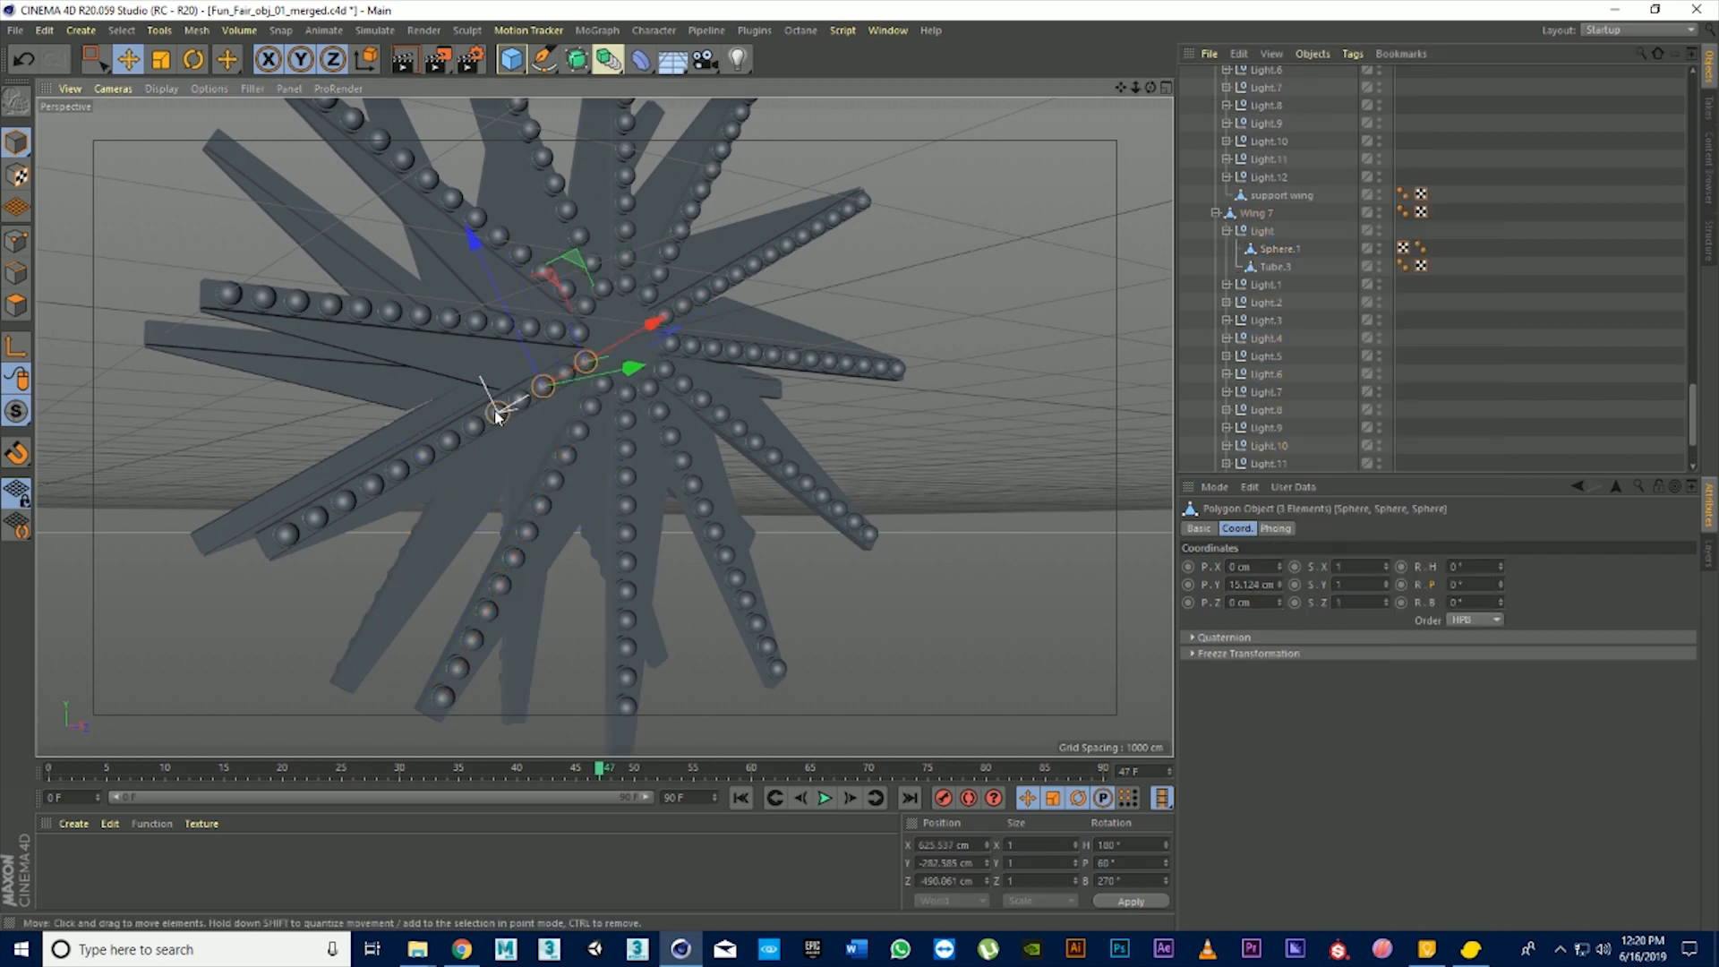
shift+click(449, 441)
shift+click(398, 470)
shift+click(345, 502)
shift+click(286, 534)
scroll(1219, 410, down, 3)
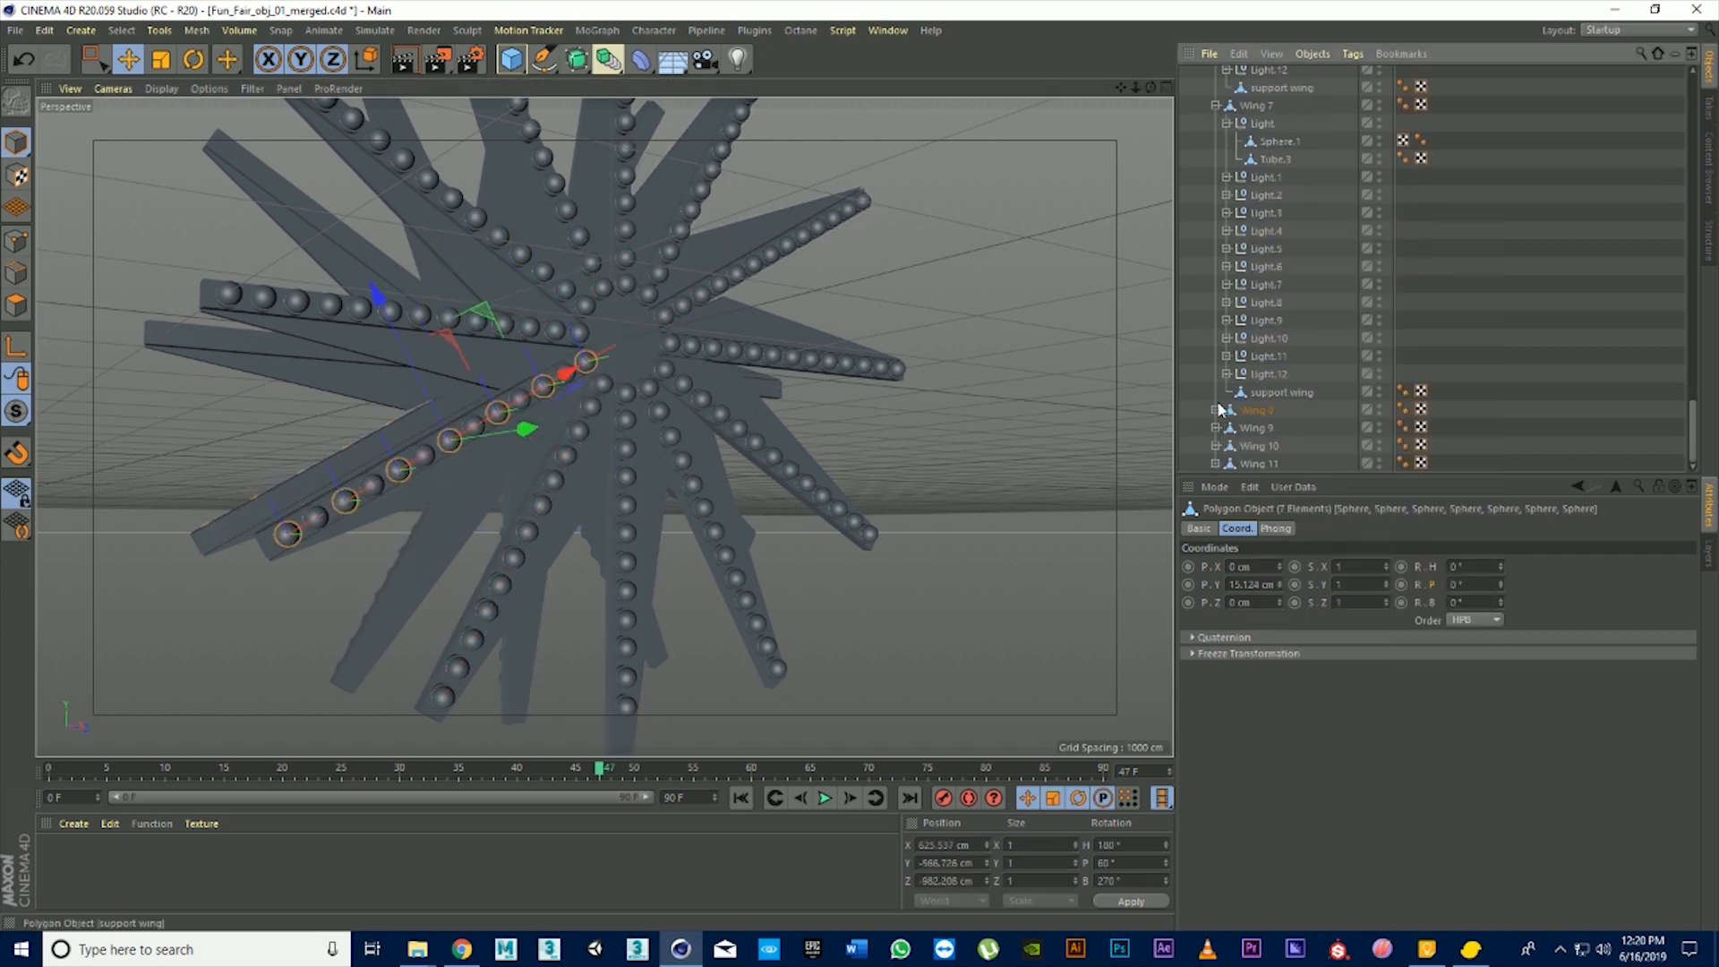
click(1216, 410)
scroll(1246, 410, down, 7)
click(1227, 177)
right_click(1263, 194)
click(1323, 669)
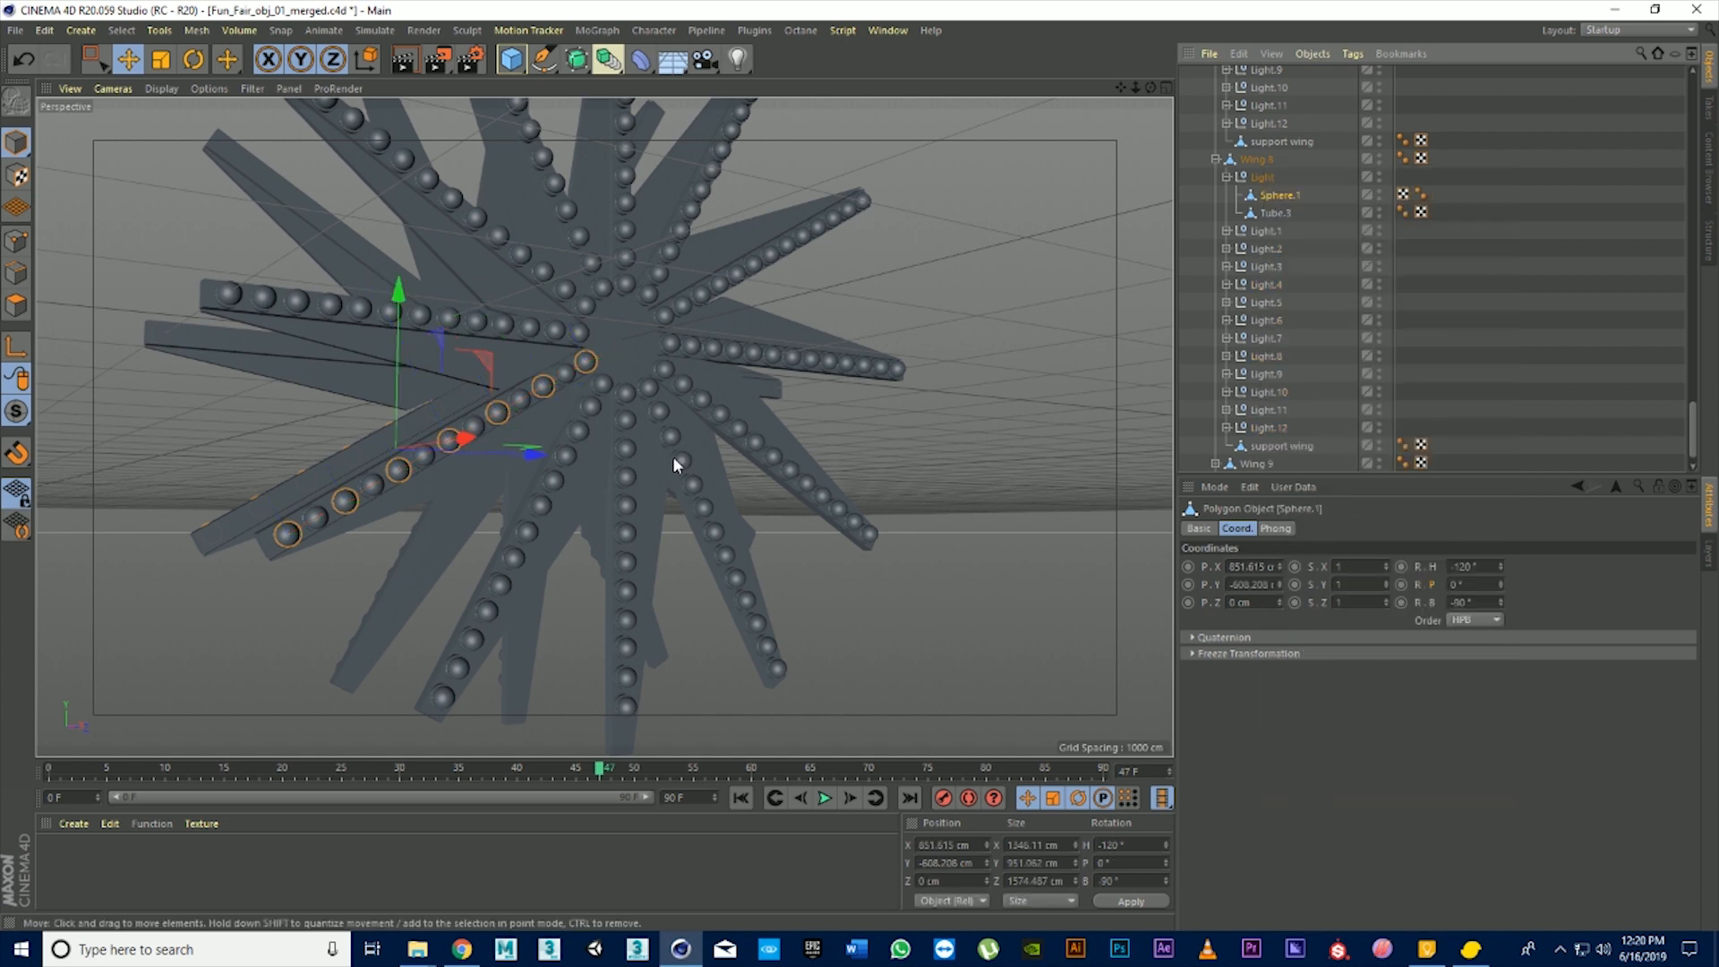
Select seven alternate spheres on Wing 9, including both end spheres, and connect them into one object, deleting the originals
click(580, 333)
shift+click(529, 327)
shift+click(476, 320)
shift+click(421, 315)
shift+click(361, 308)
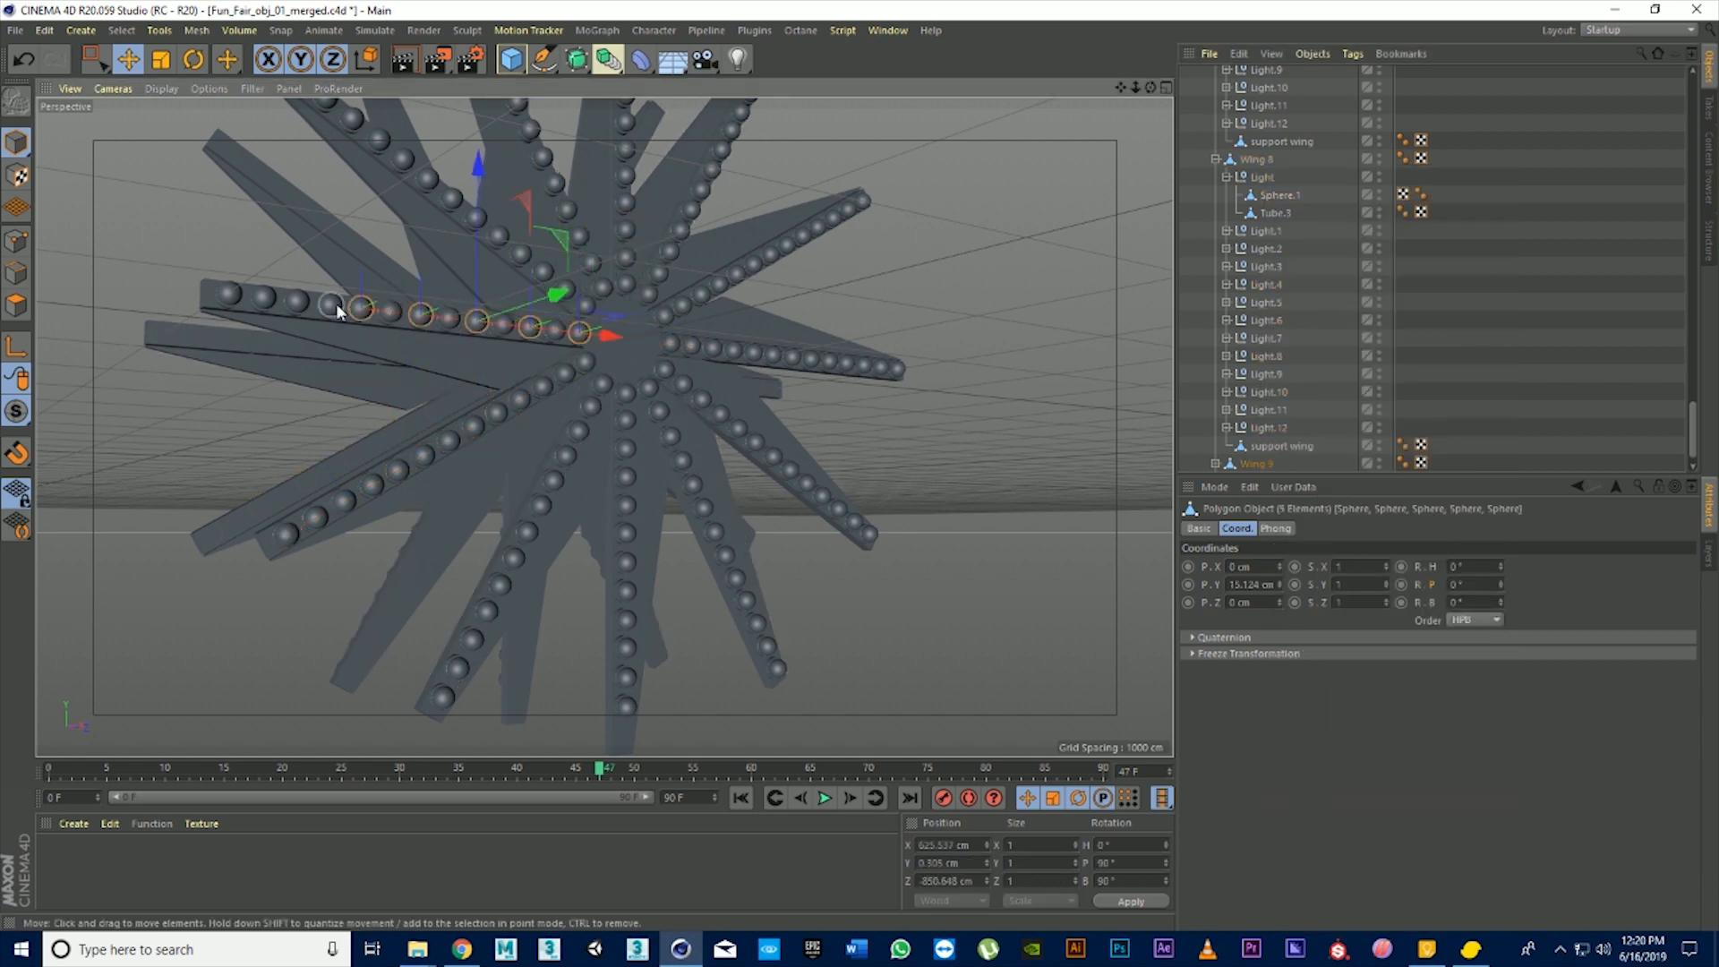
shift+click(298, 301)
shift+click(230, 294)
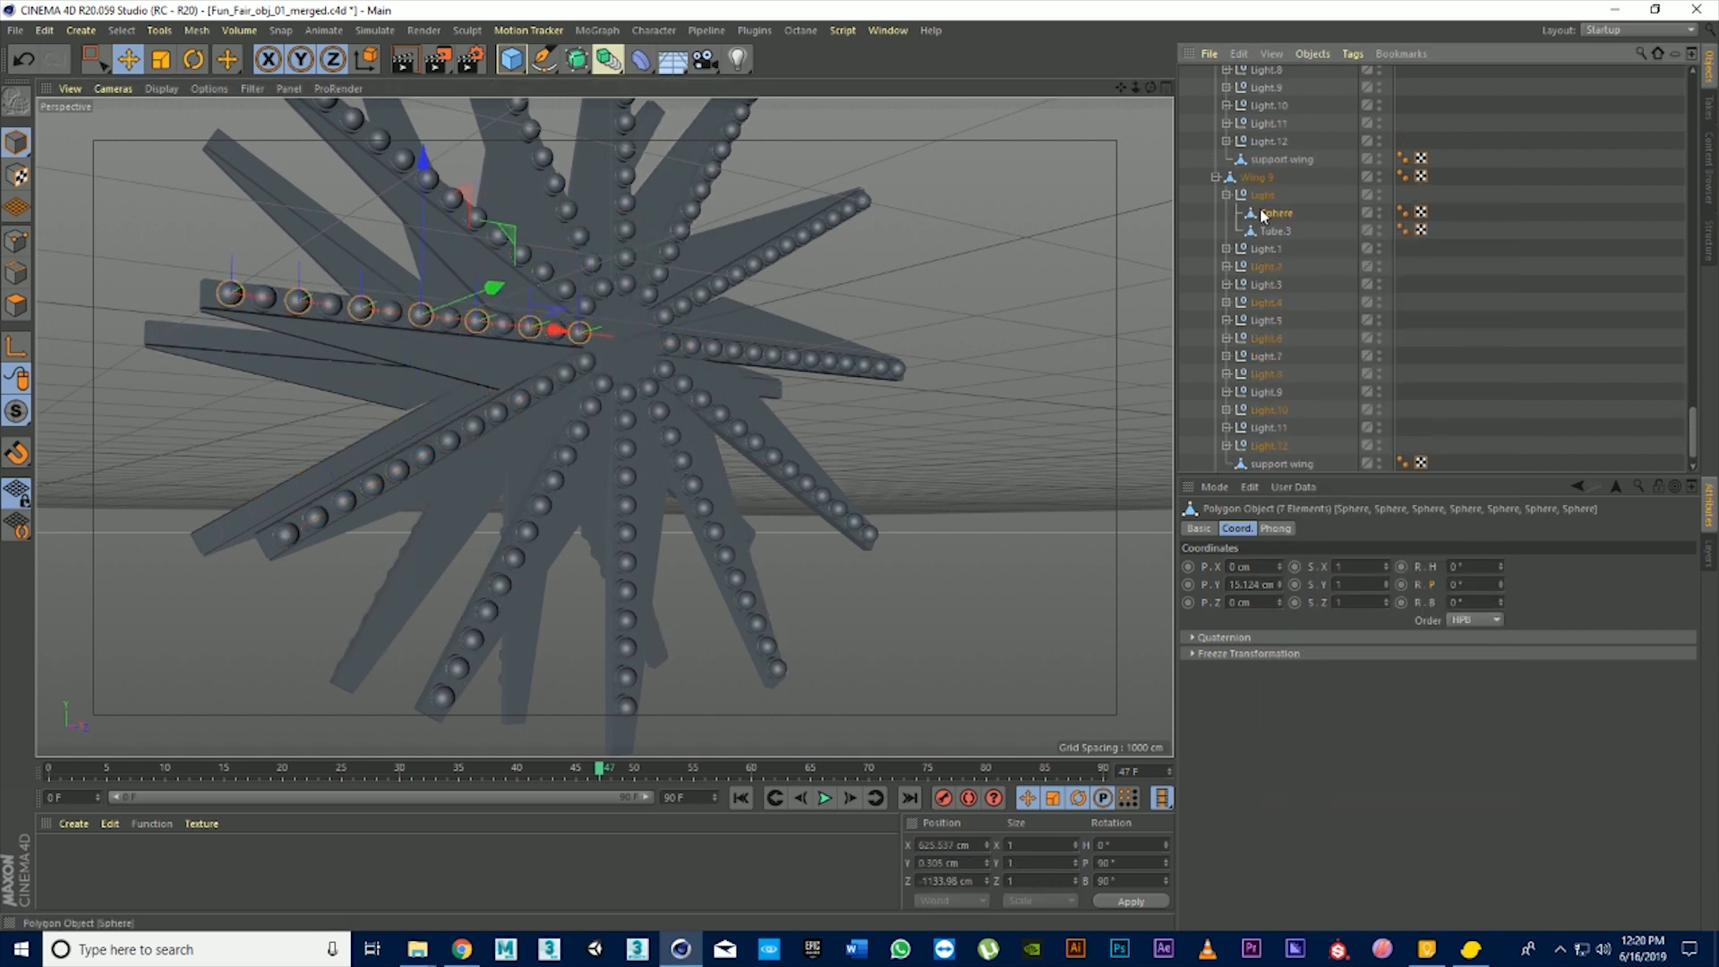
right_click(1261, 213)
click(1355, 676)
Select seven alternate spheres along Wing 10, including both end spheres, and connect them into one object, deleting the originals
drag(1120, 88, 1069, 336)
click(534, 558)
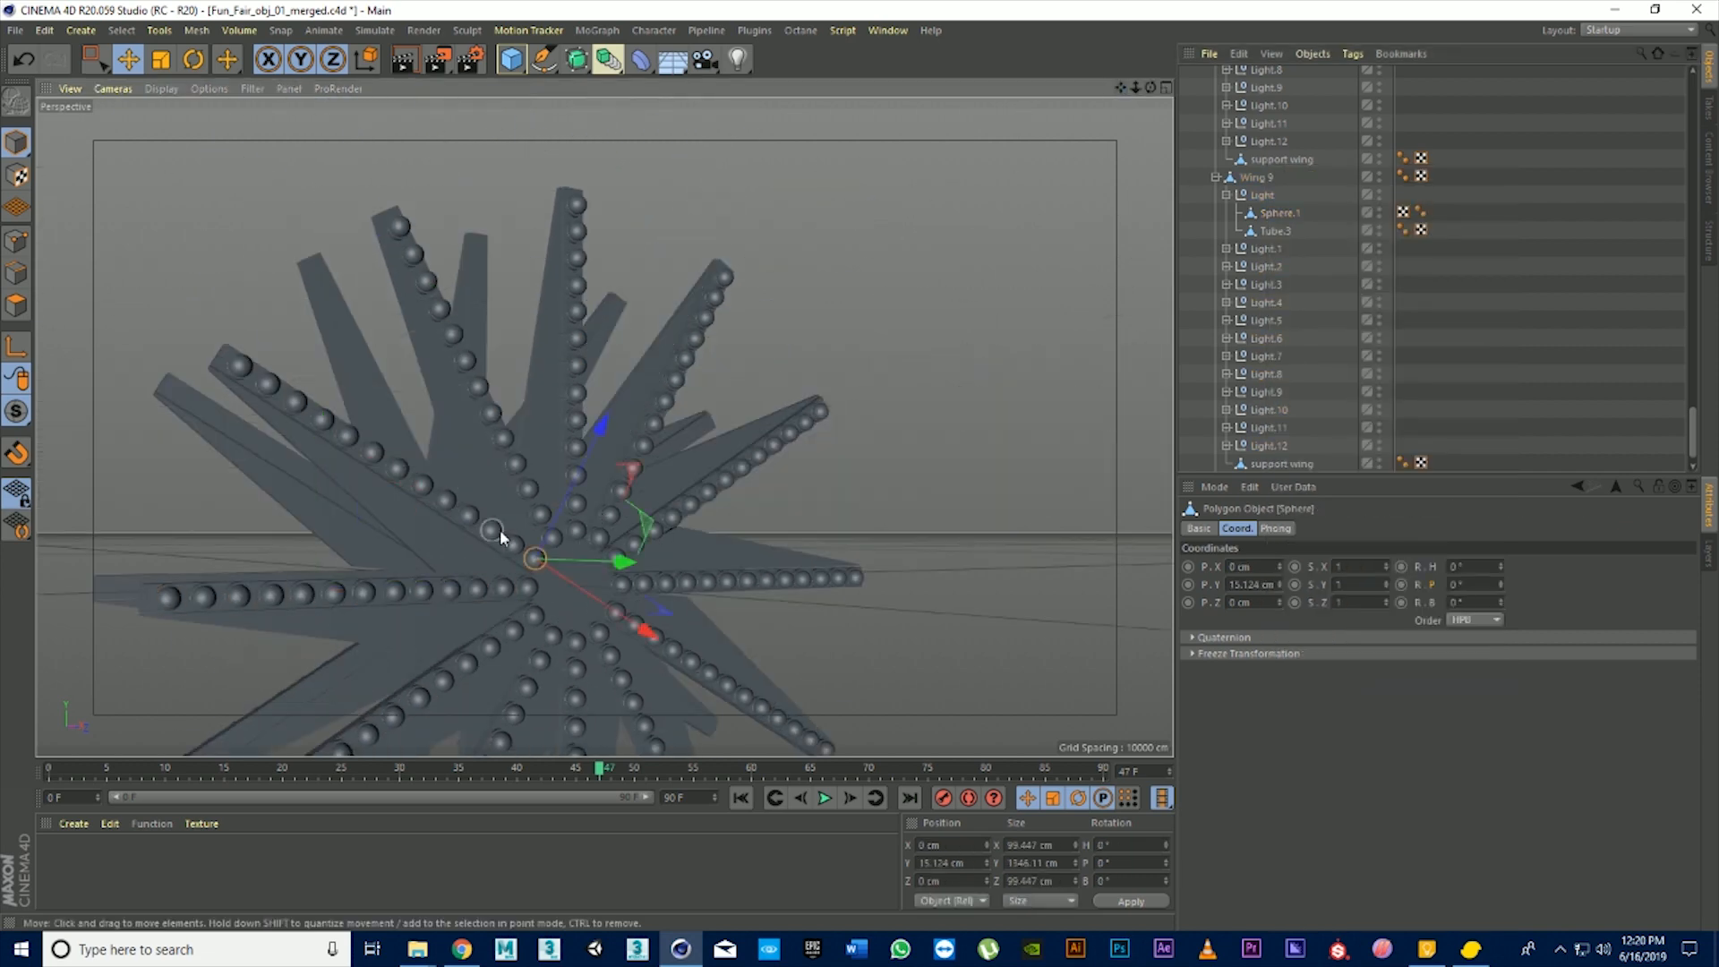
shift+click(491, 529)
shift+click(446, 499)
shift+click(400, 468)
shift+click(349, 436)
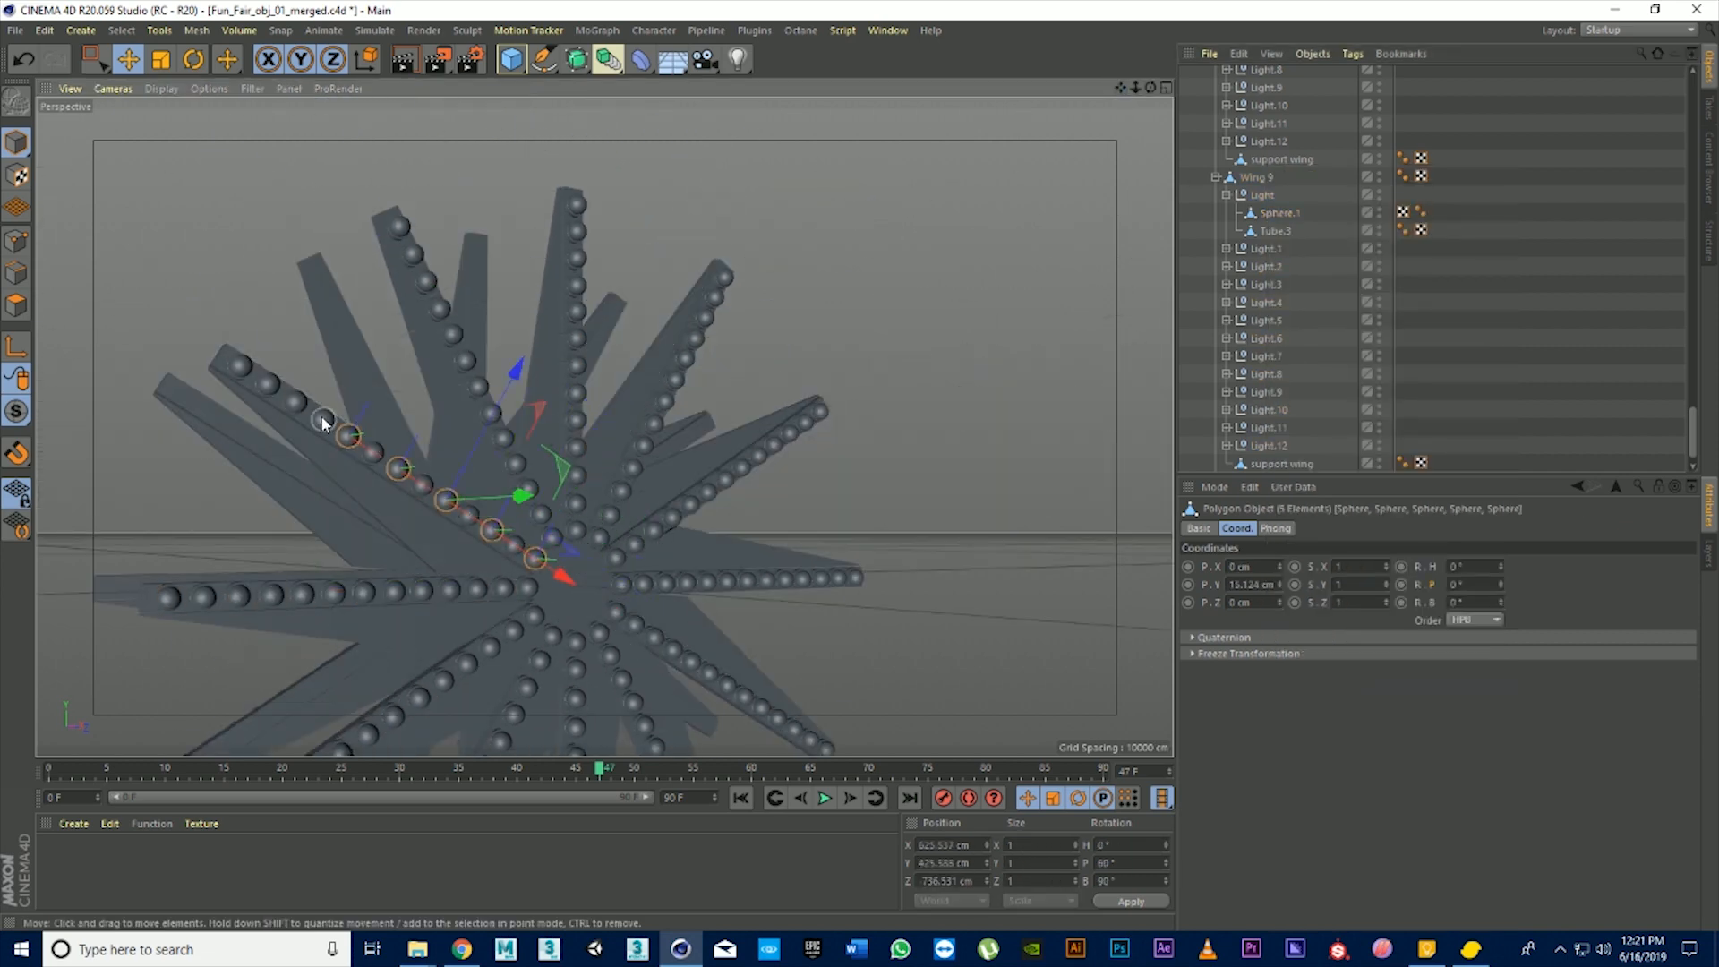
shift+click(296, 401)
shift+click(240, 365)
scroll(1289, 261, down, 2)
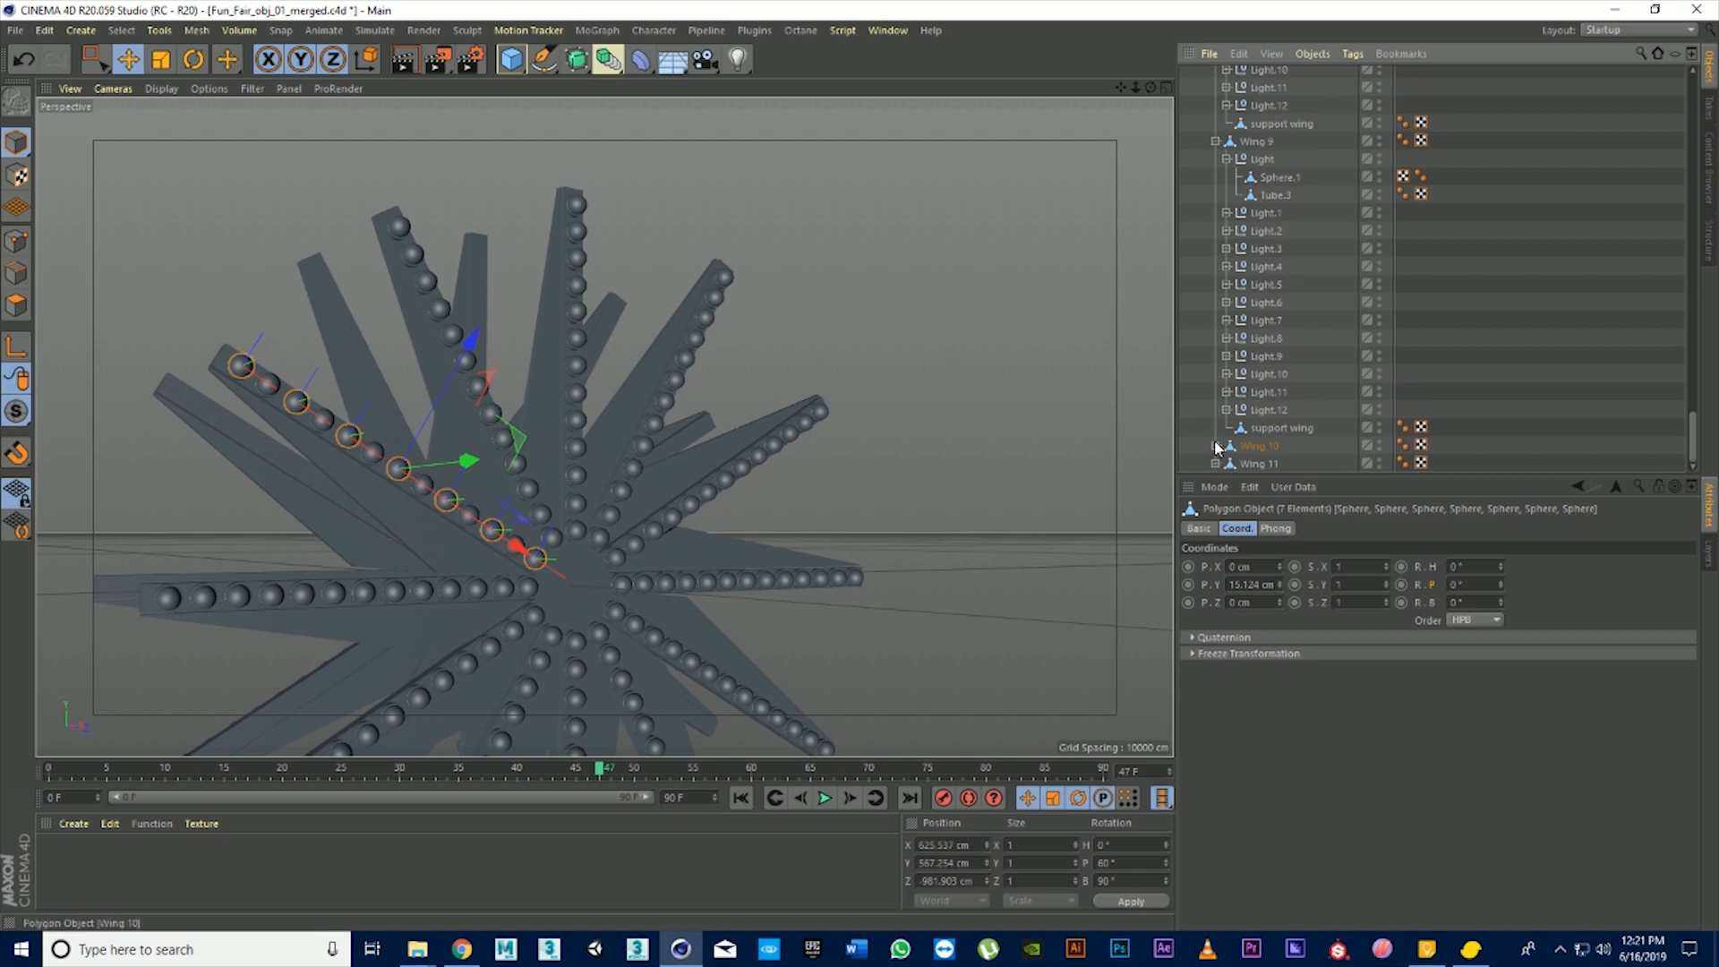
click(1215, 447)
scroll(1219, 376, down, 5)
click(1226, 213)
right_click(1258, 232)
click(1350, 671)
Select seven alternate spheres along Wing 11 from the innermost outward and connect them into one object, deleting the originals
scroll(708, 546, up, 3)
click(492, 551)
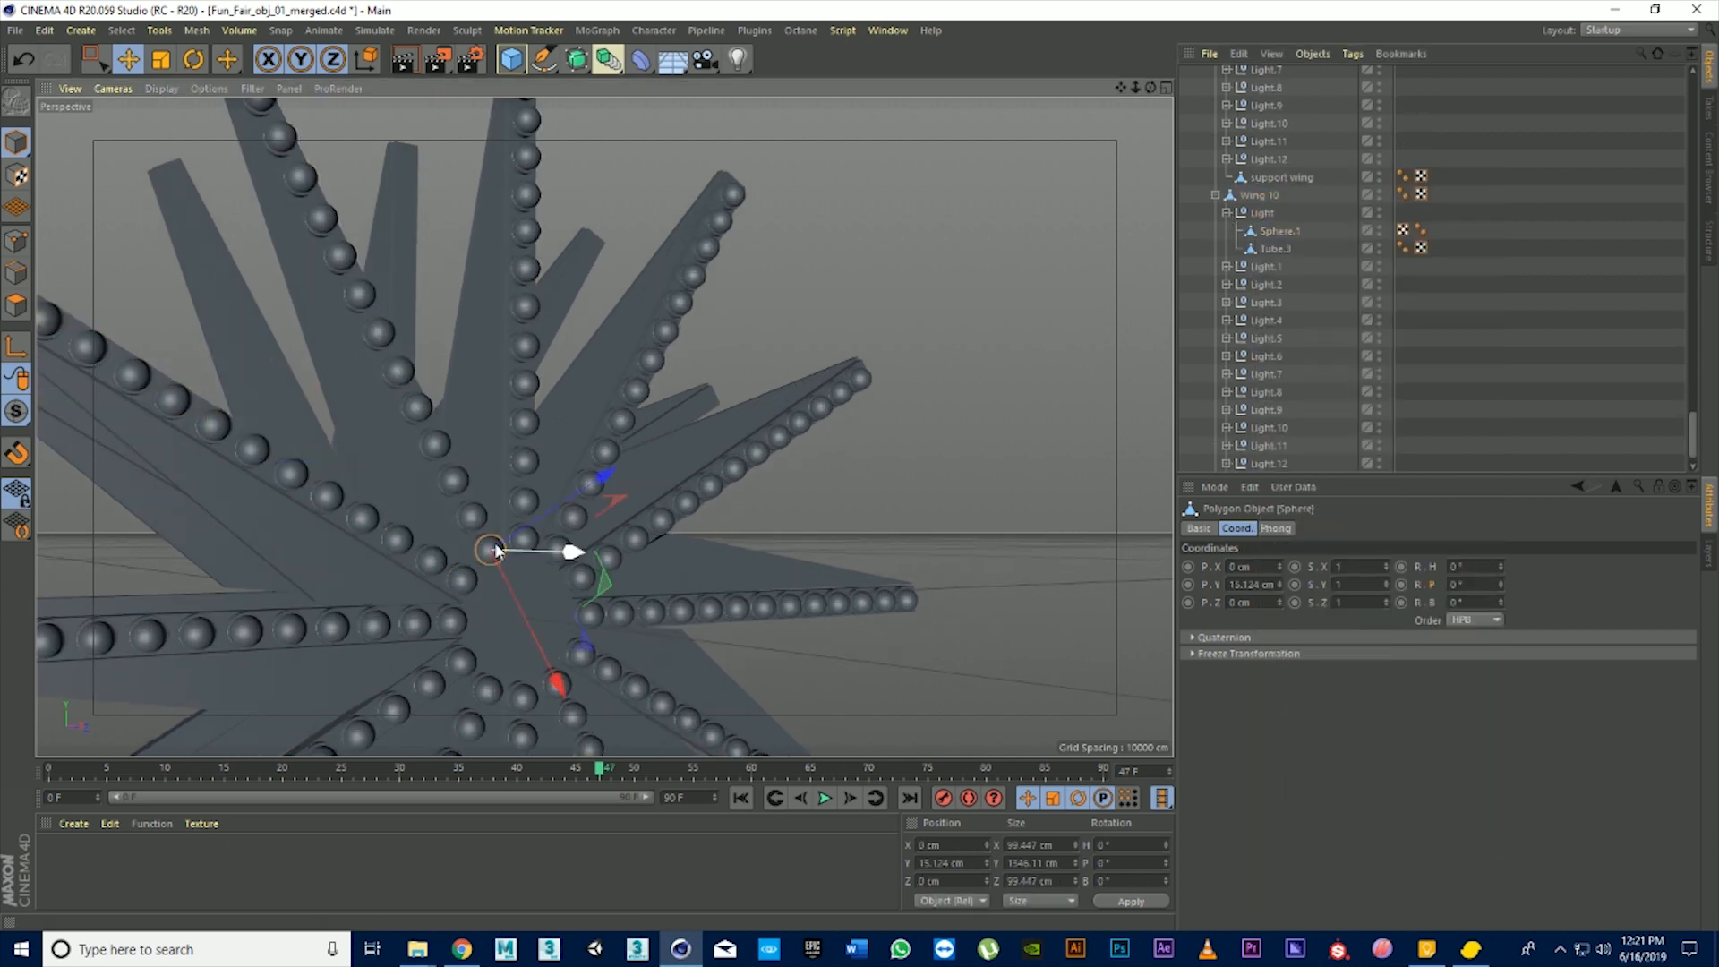
shift+click(455, 480)
shift+click(417, 408)
shift+click(381, 333)
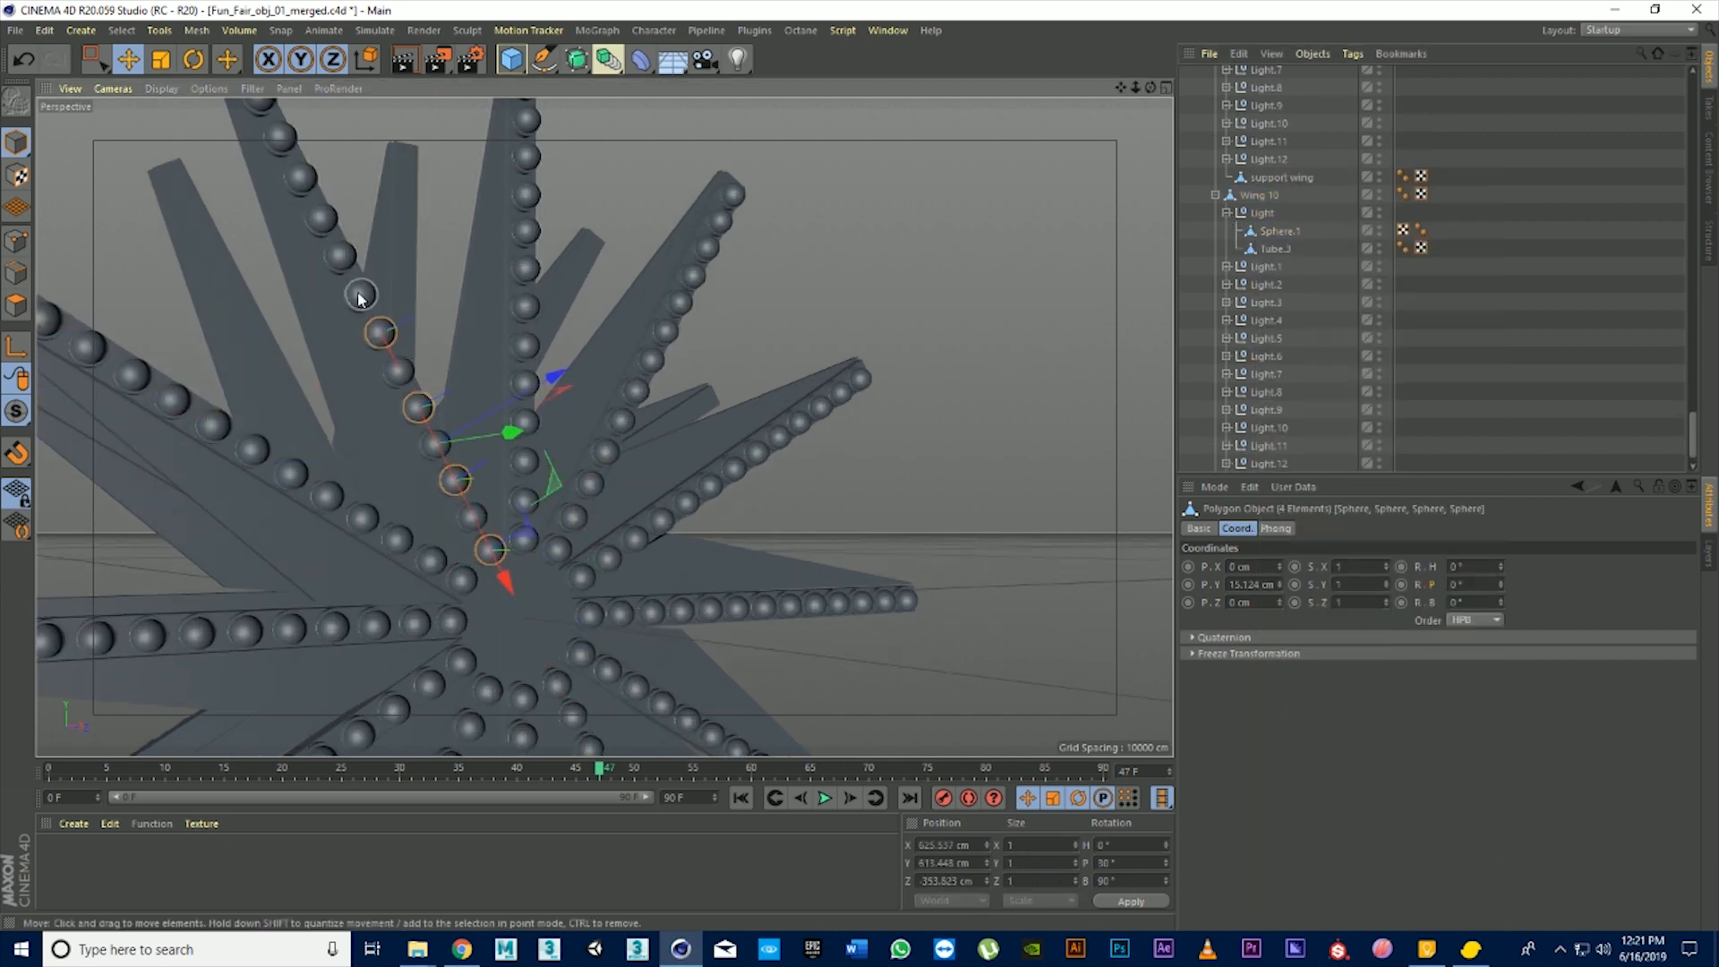
shift+click(340, 256)
shift+click(302, 177)
shift+click(259, 103)
alt+middle_drag(306, 147, 400, 342)
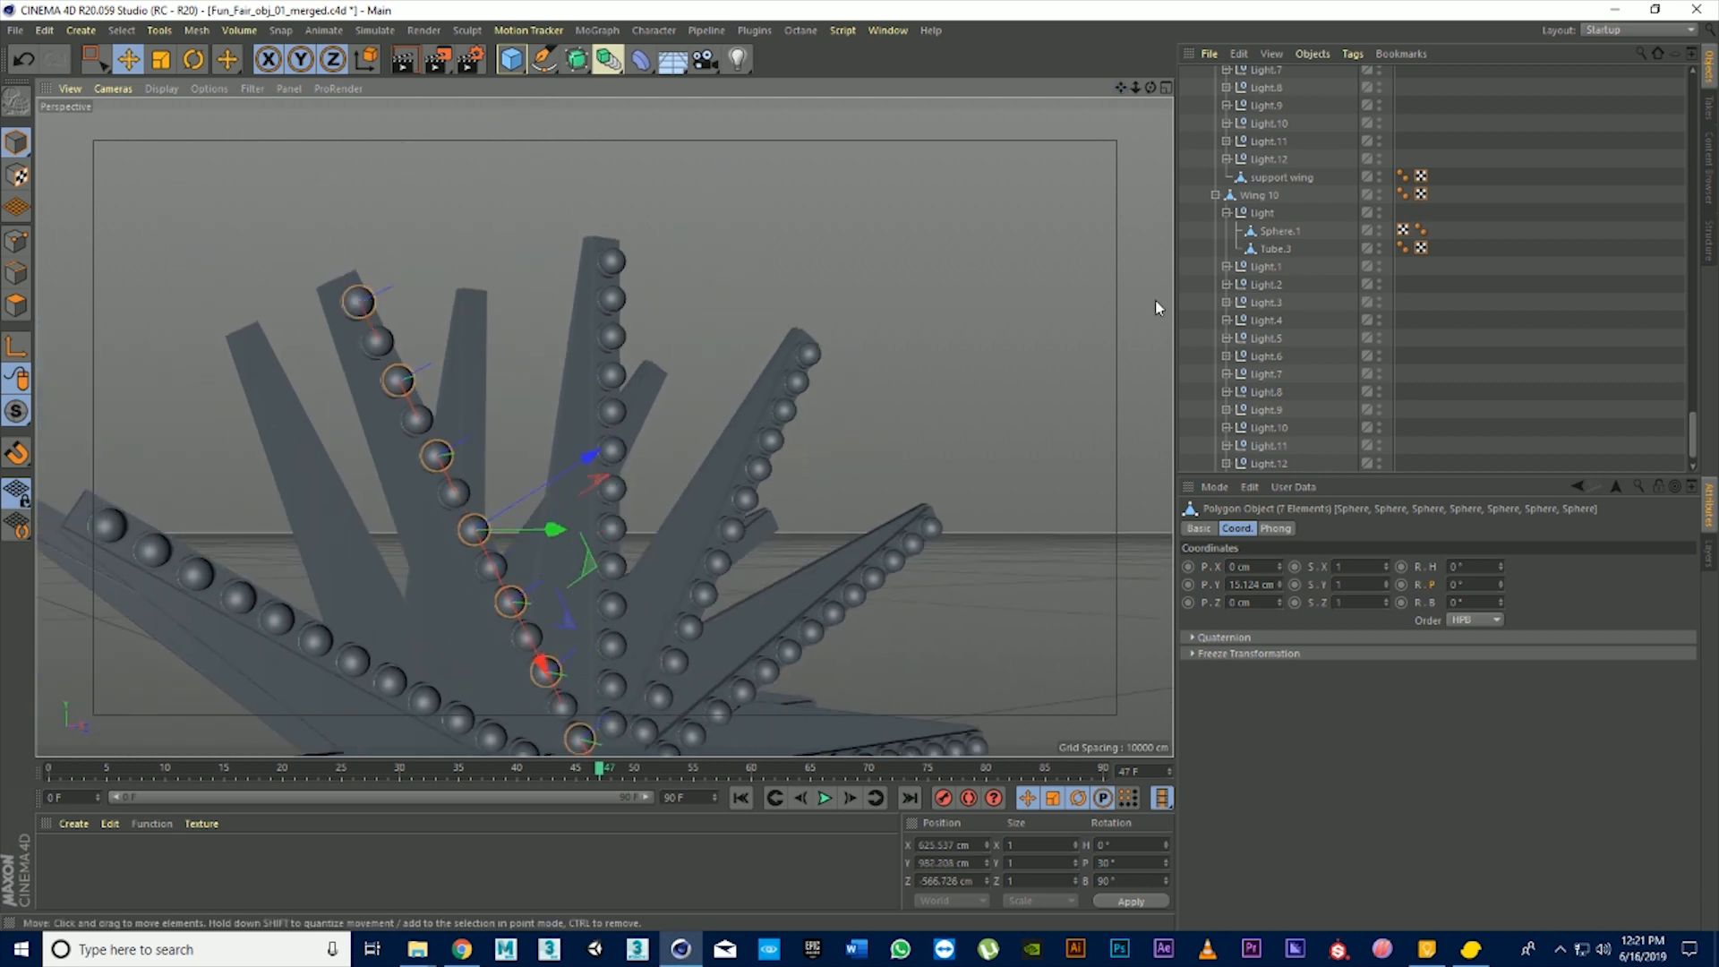
scroll(1303, 249, down, 2)
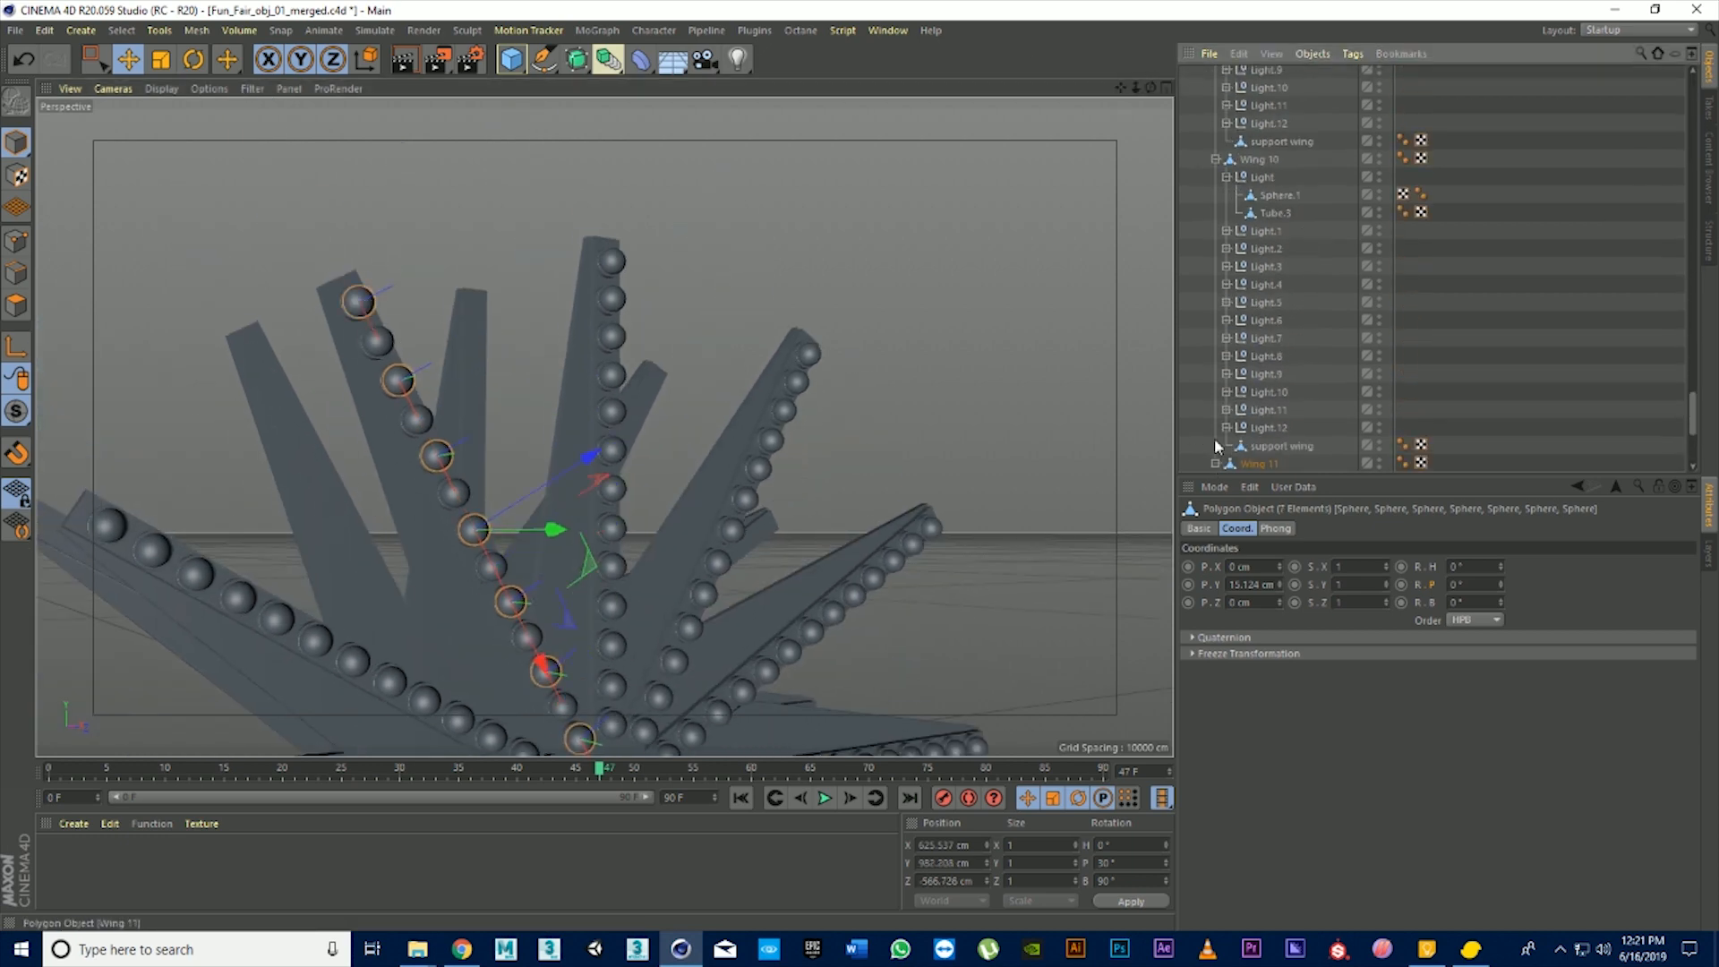
scroll(1216, 443, down, 5)
click(1225, 231)
right_click(1265, 250)
click(1354, 681)
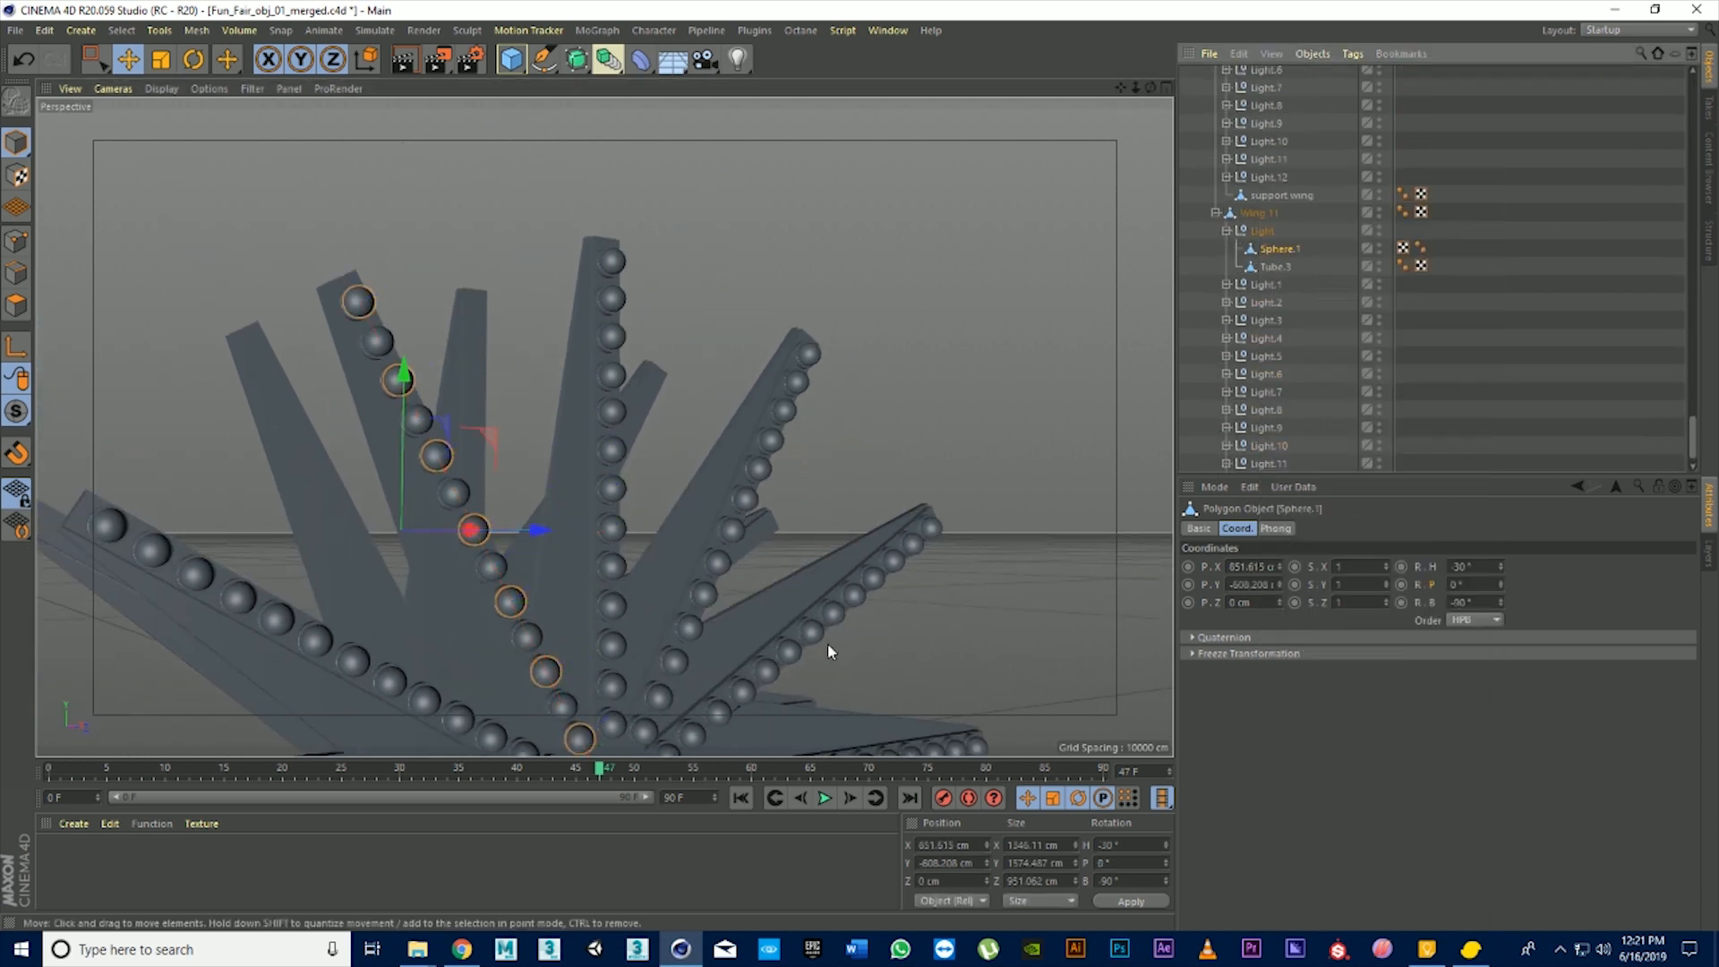
Select the six remaining alternate spheres on Wing 0, starting second from the hub, and connect them into one object, deleting the originals
click(616, 732)
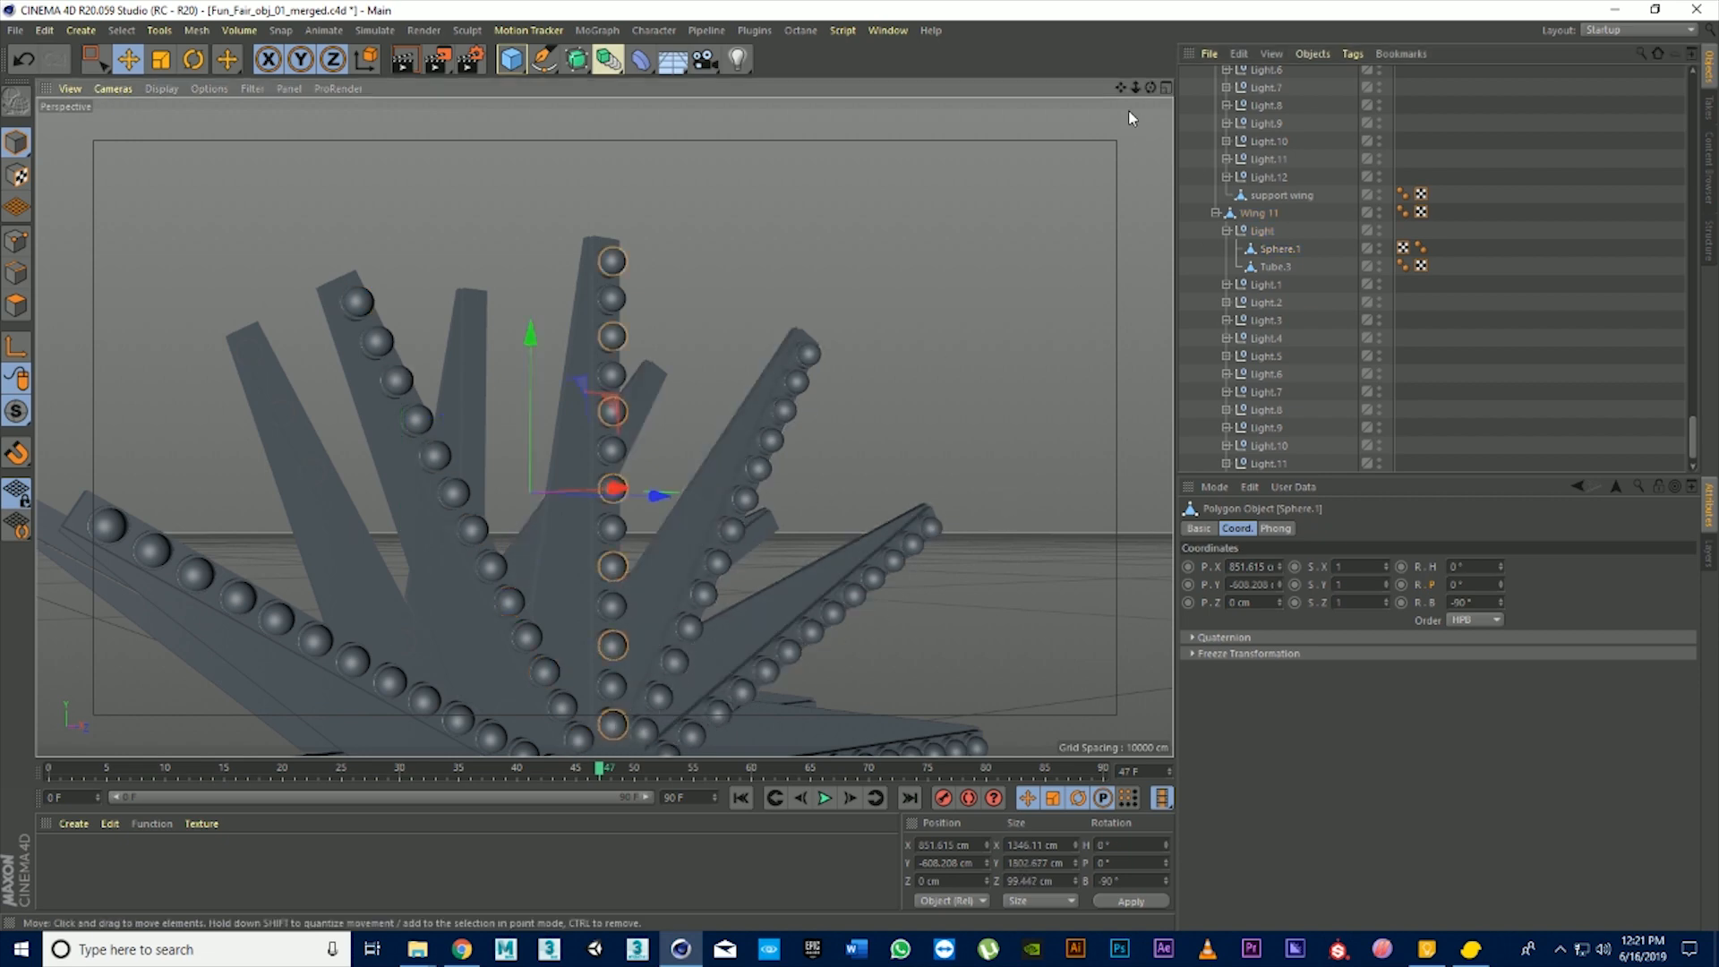
alt+drag(723, 454, 624, 606)
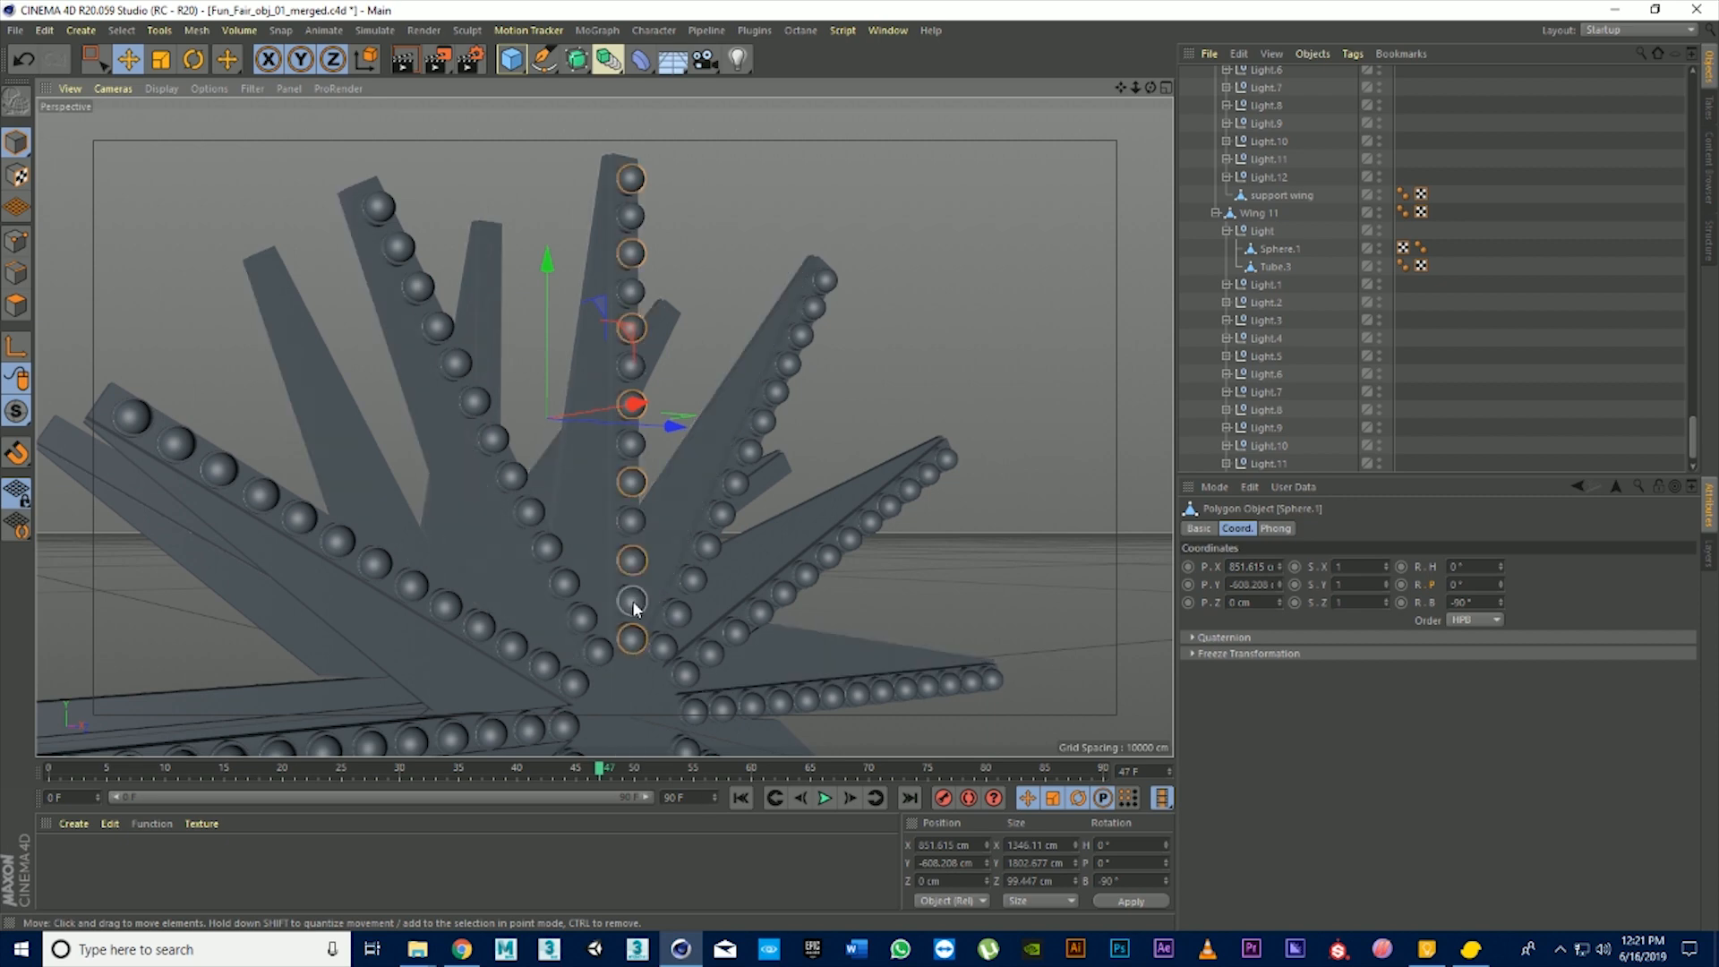
click(633, 605)
shift+click(632, 528)
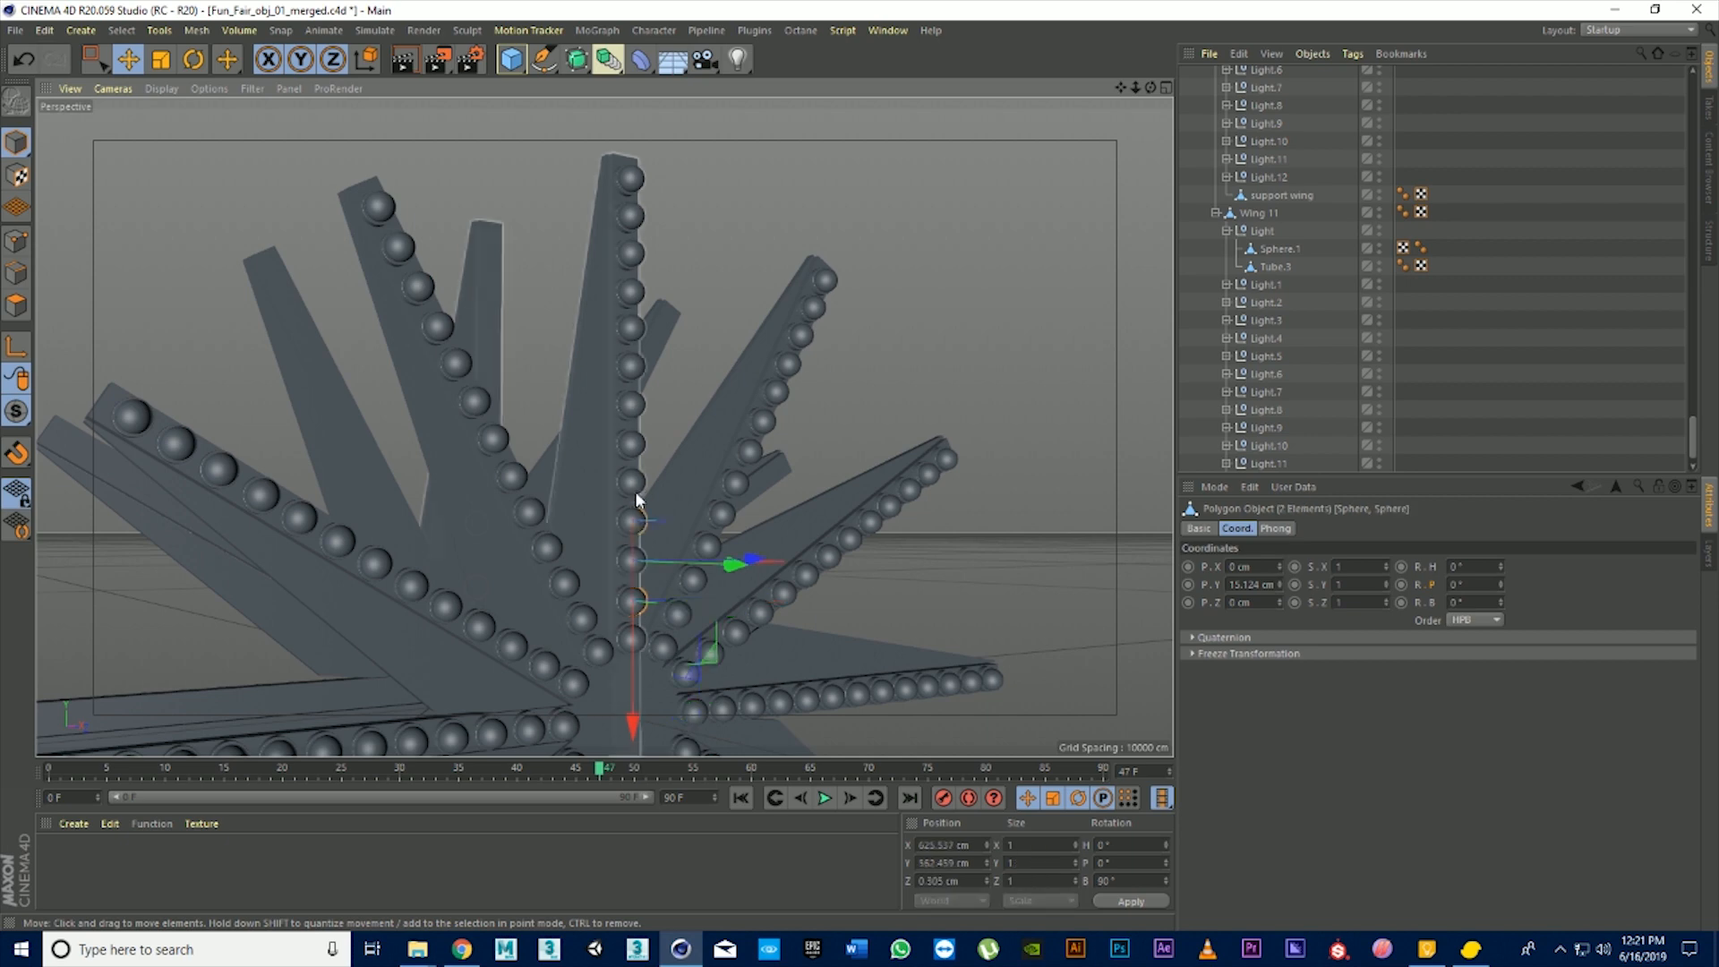
shift+click(636, 444)
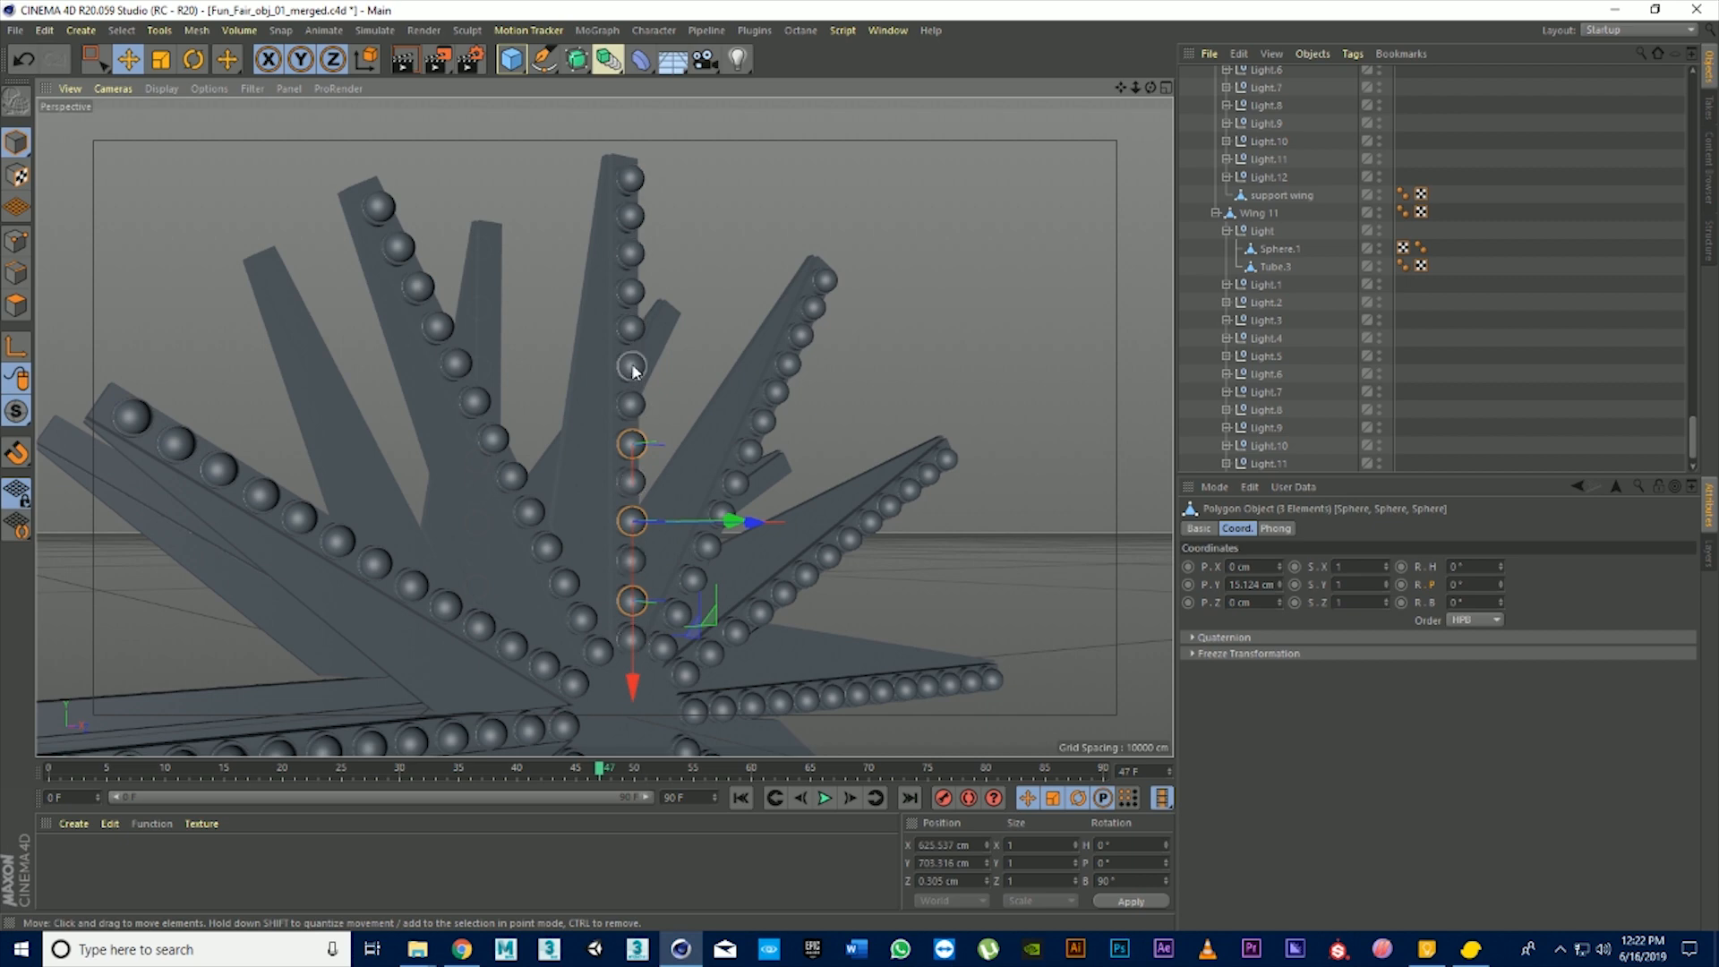
shift+click(633, 367)
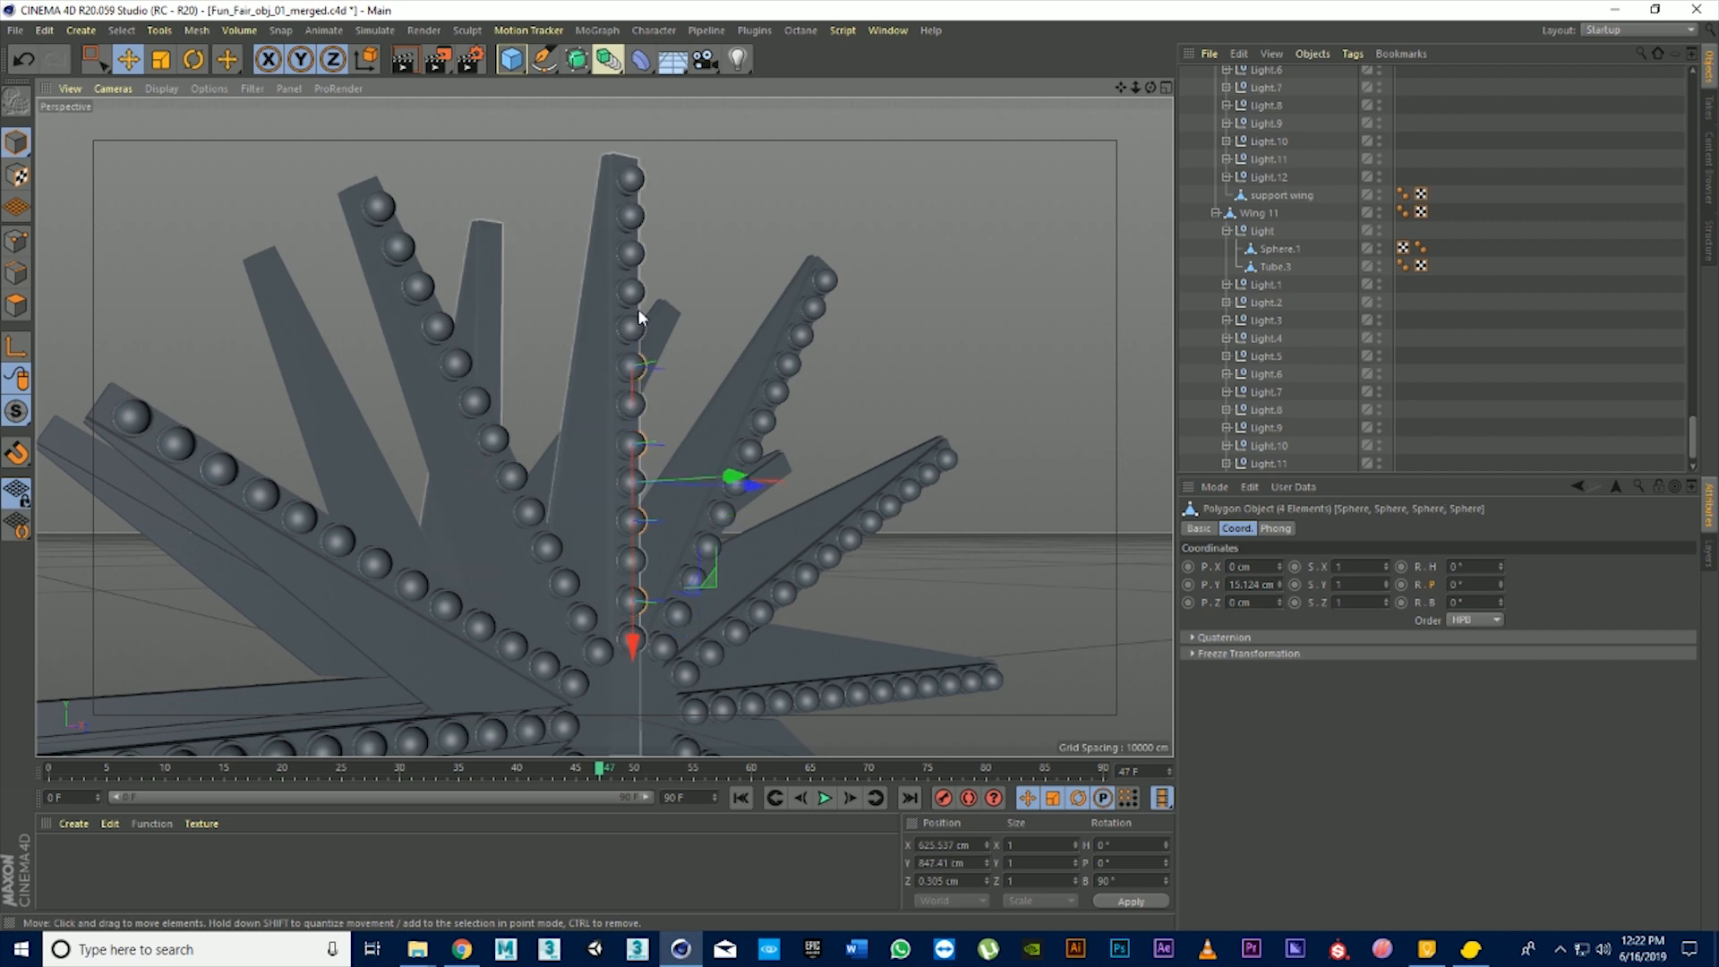
shift+click(631, 216)
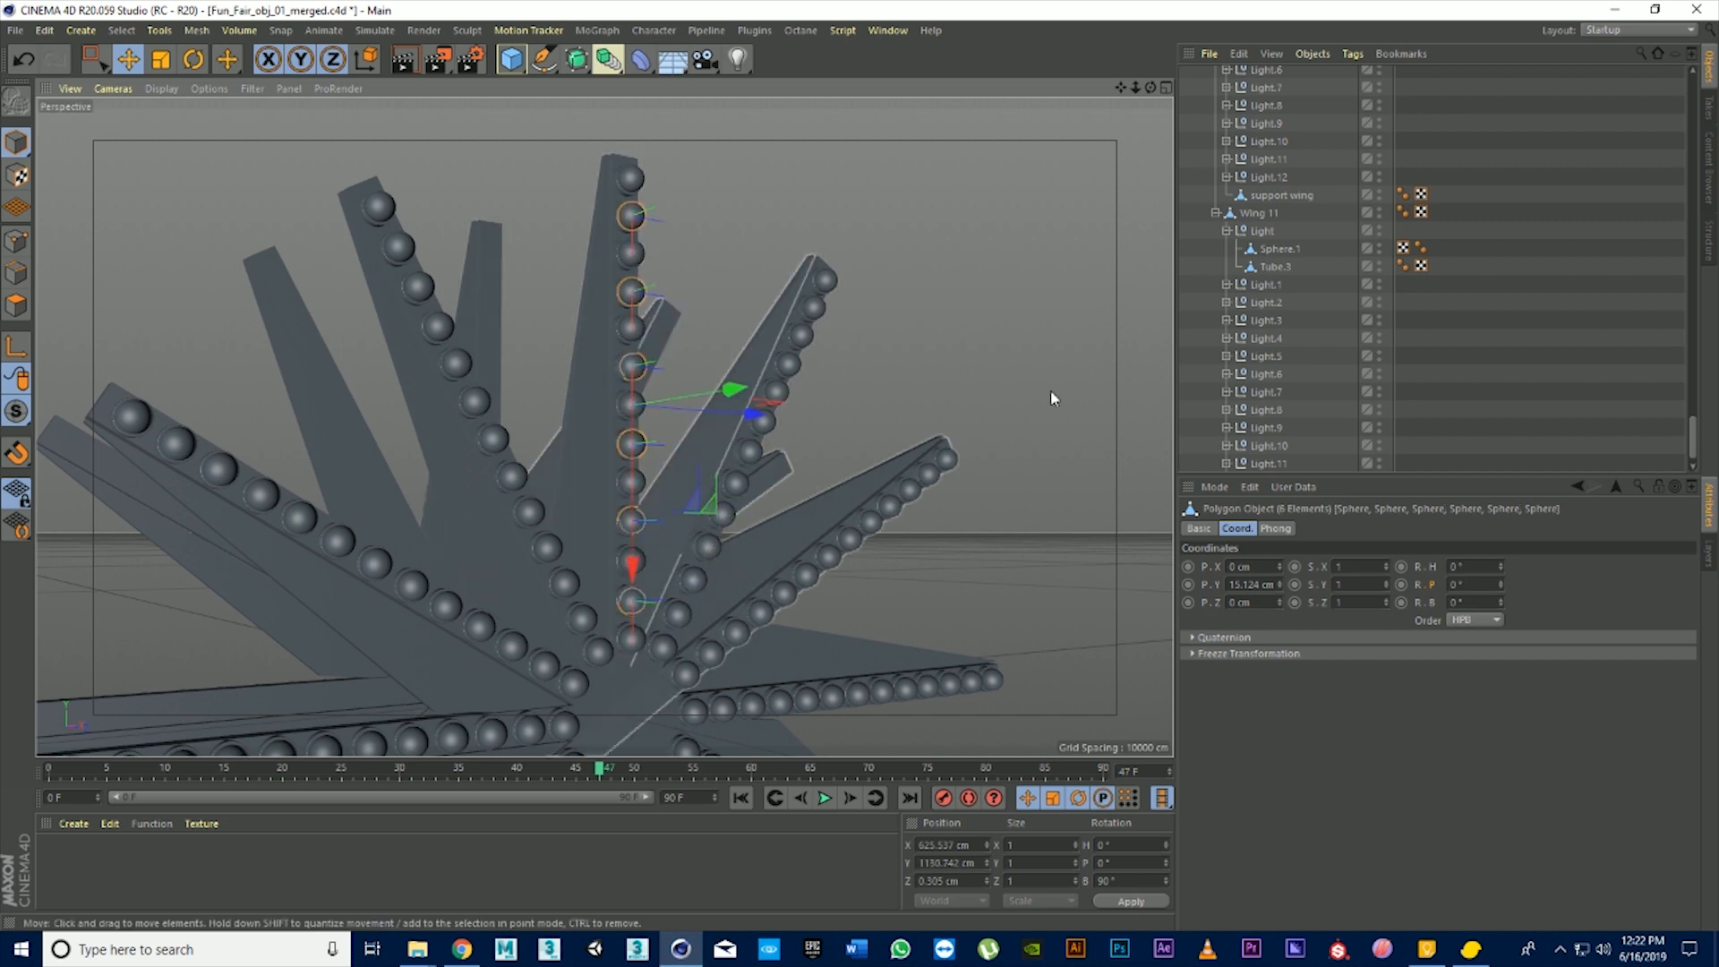
scroll(1285, 268, up, 5)
scroll(1286, 283, up, 6)
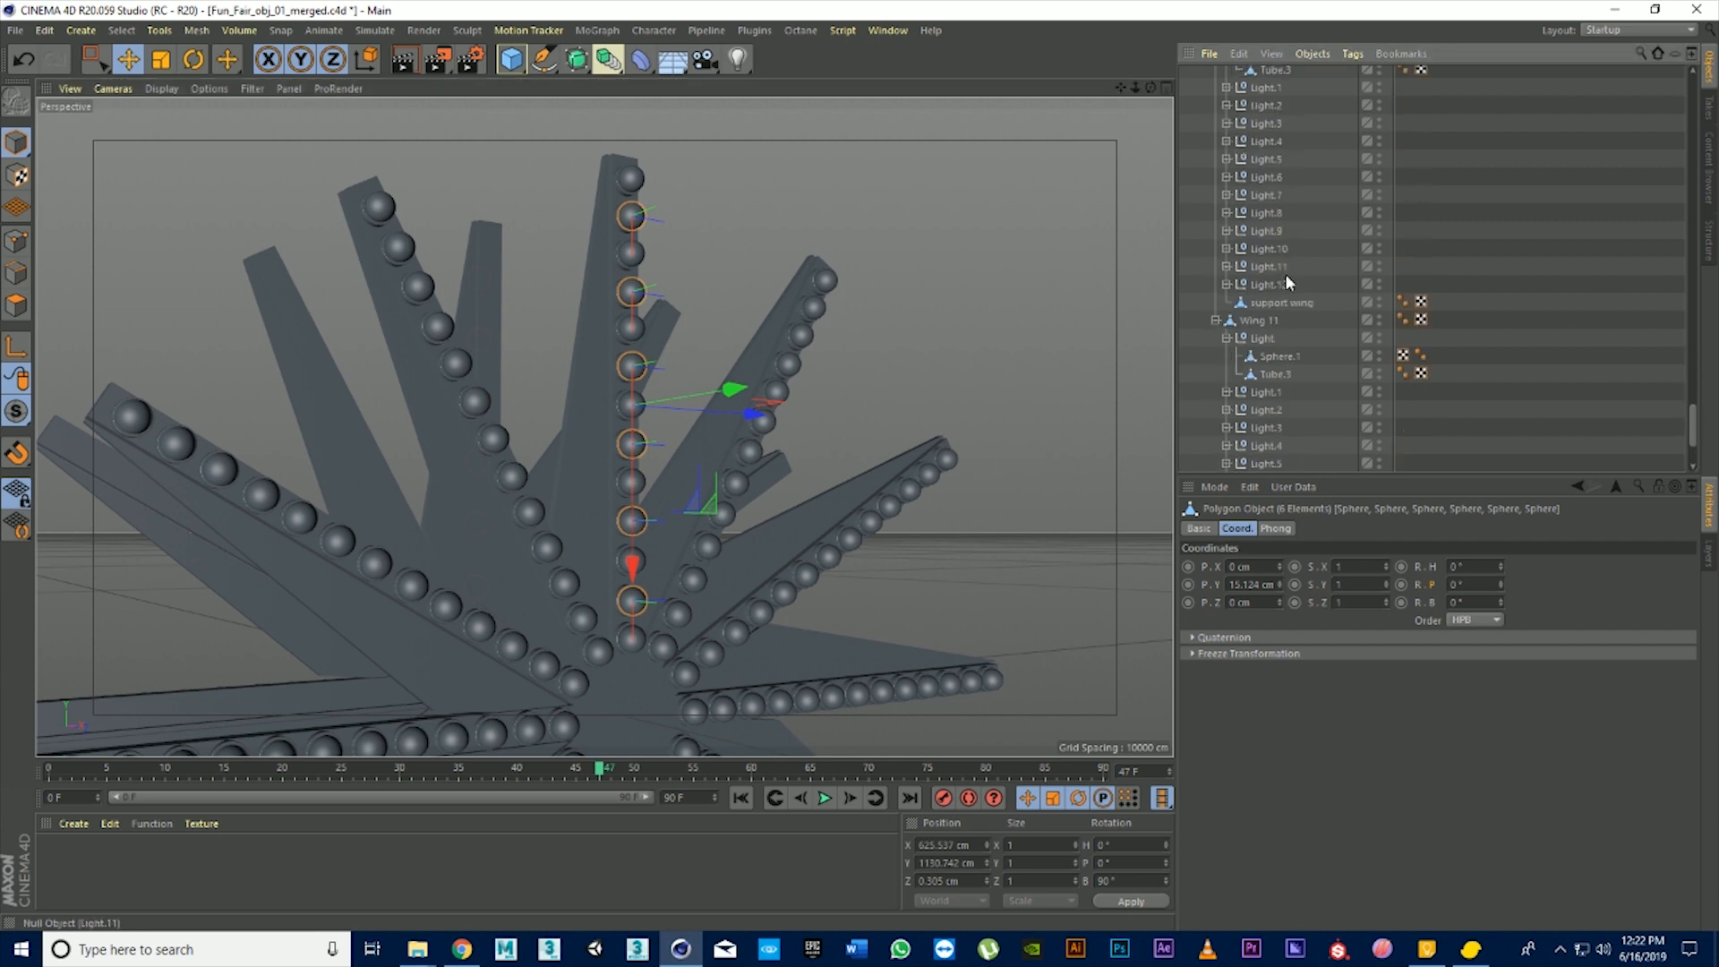
scroll(1288, 283, up, 15)
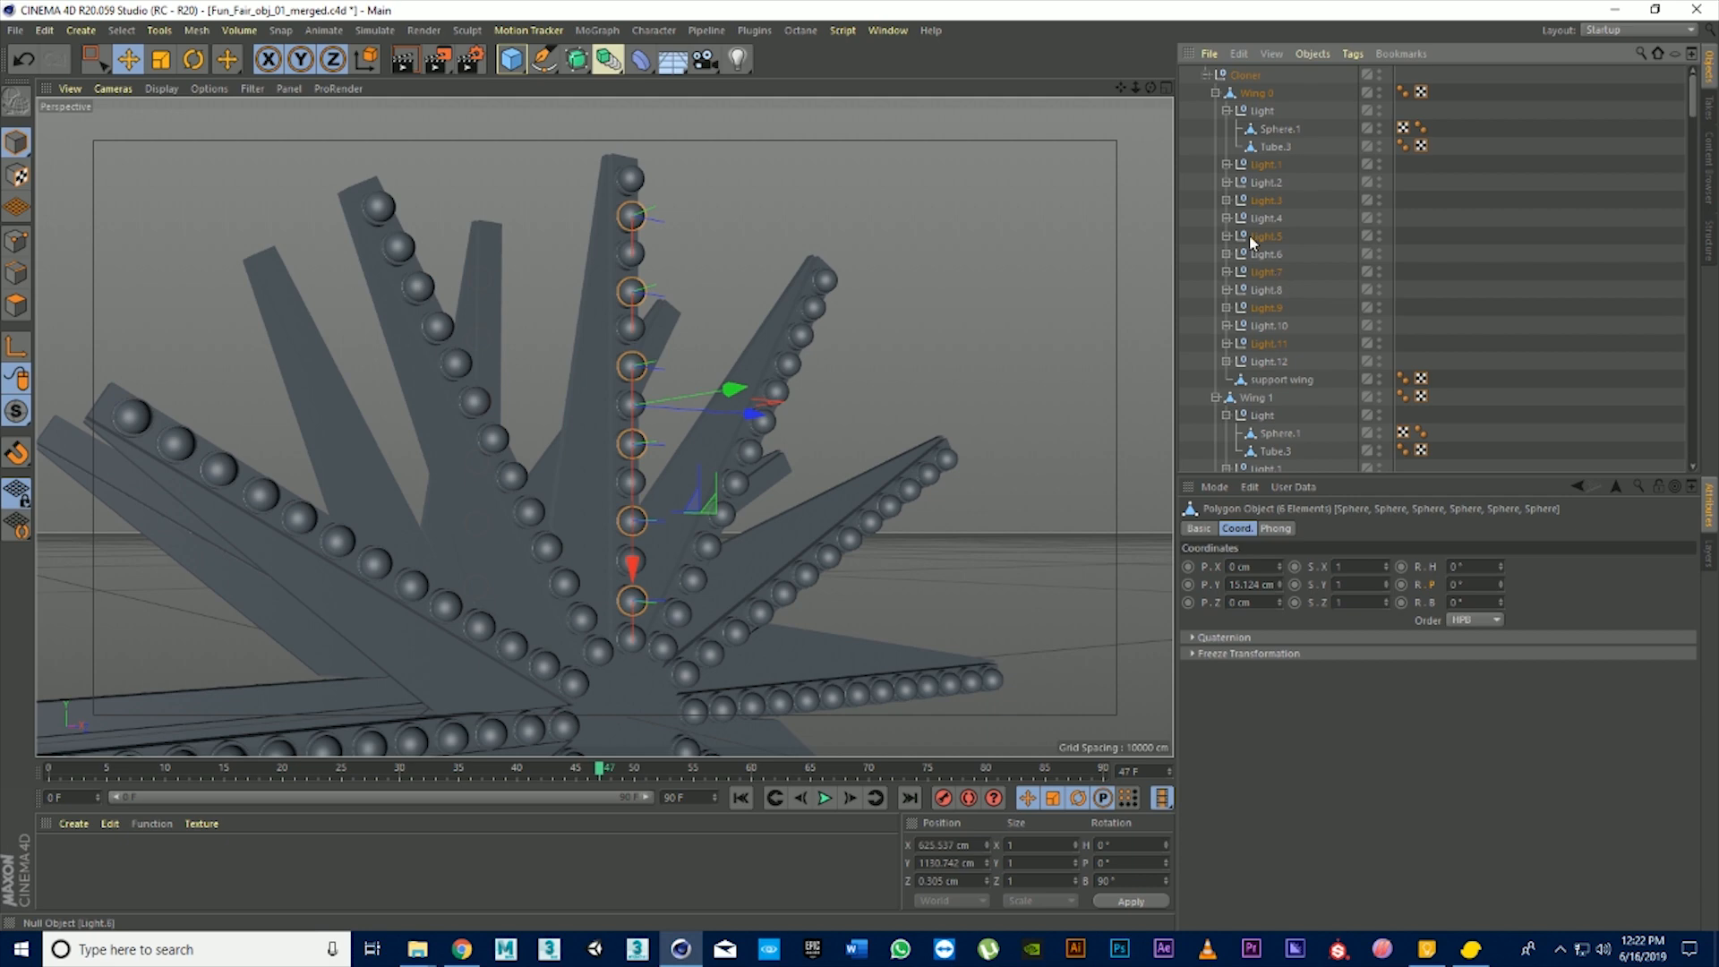
click(1228, 165)
right_click(1277, 184)
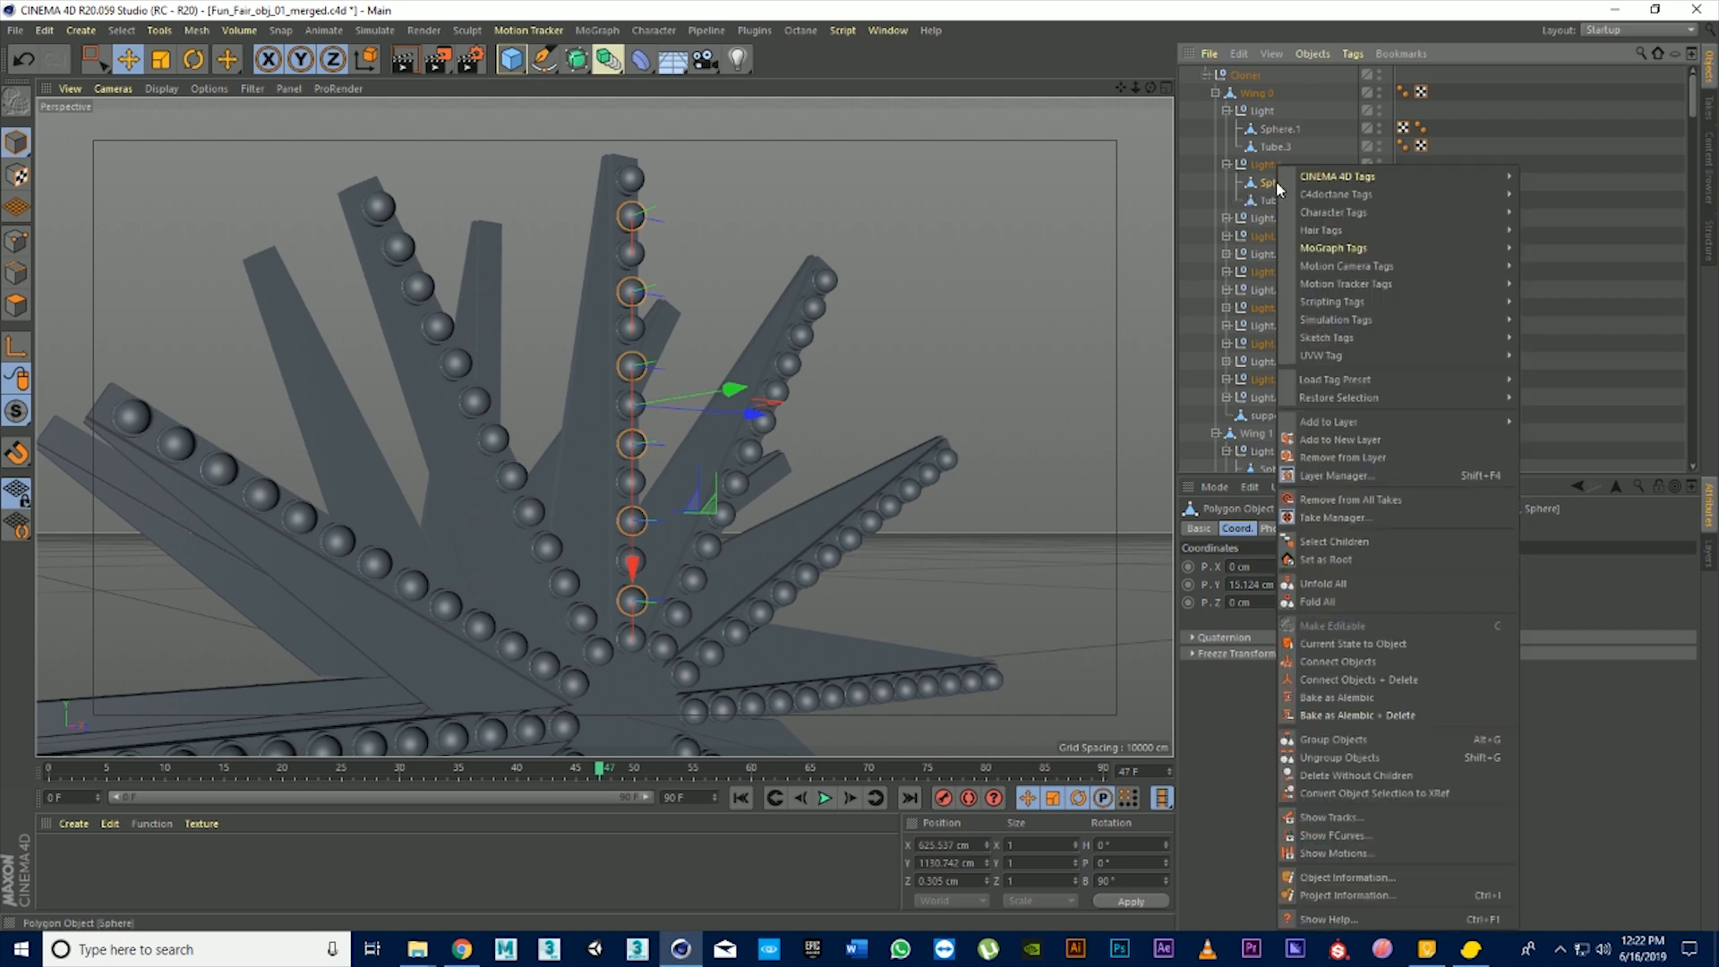
click(1383, 680)
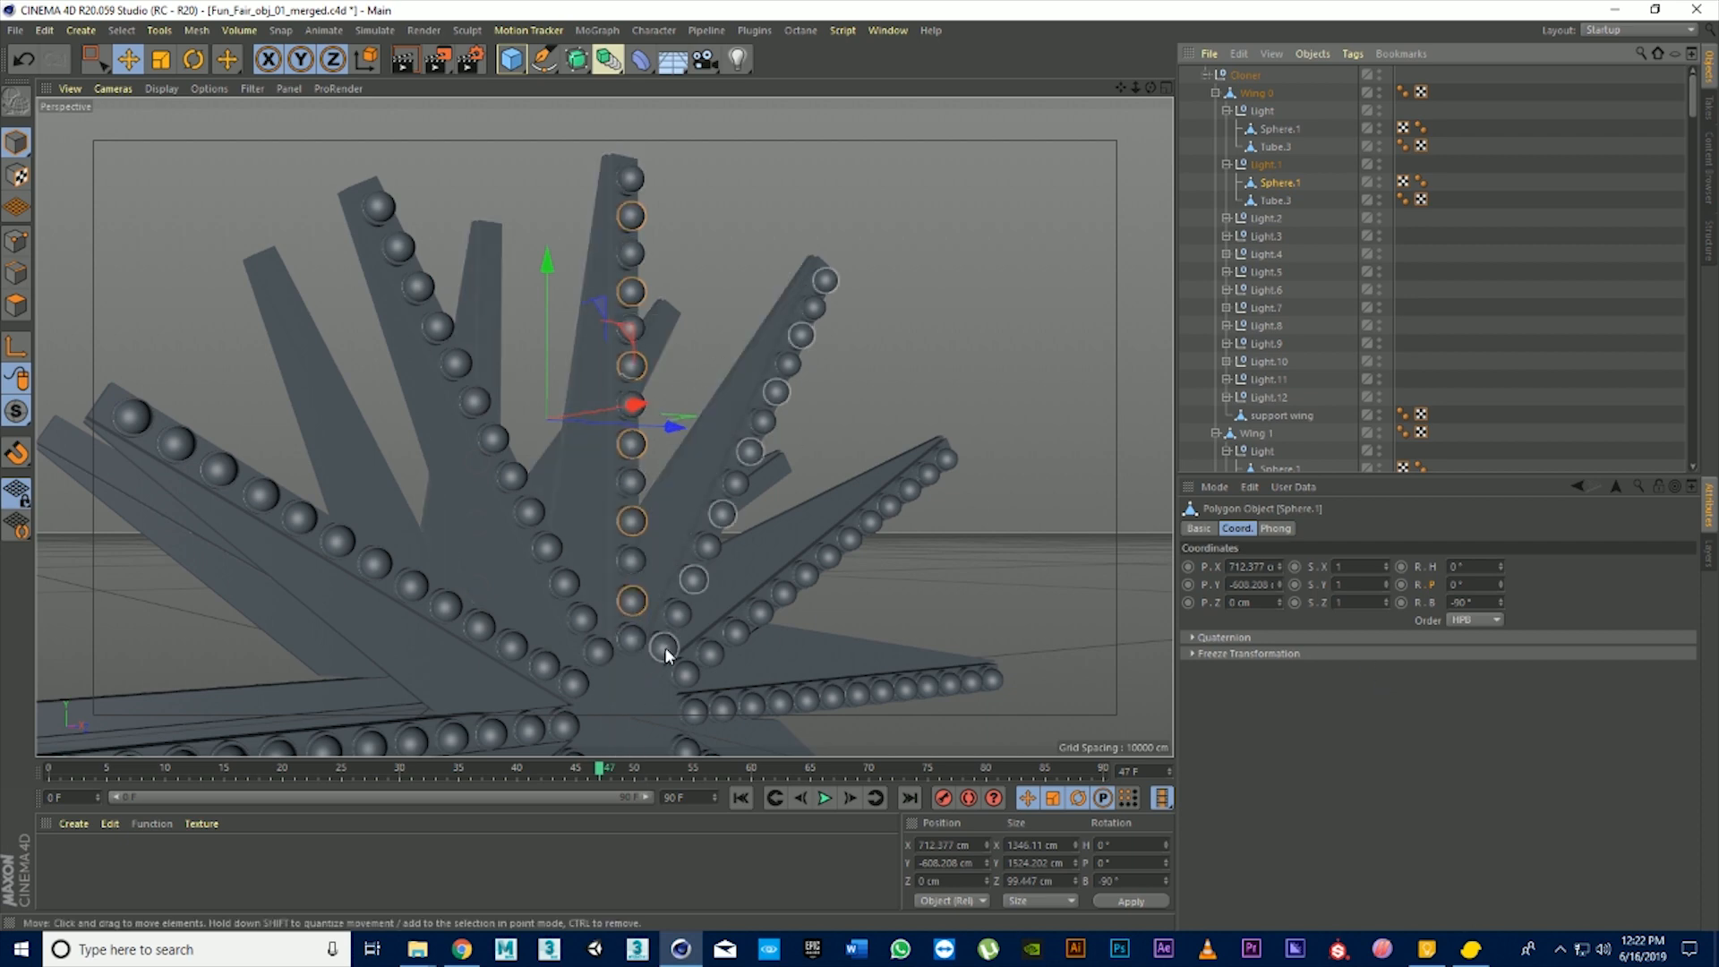
Select the six unmerged alternate spheres along Wing 1 from the hub outward and connect them into one object, deleting the originals
click(680, 616)
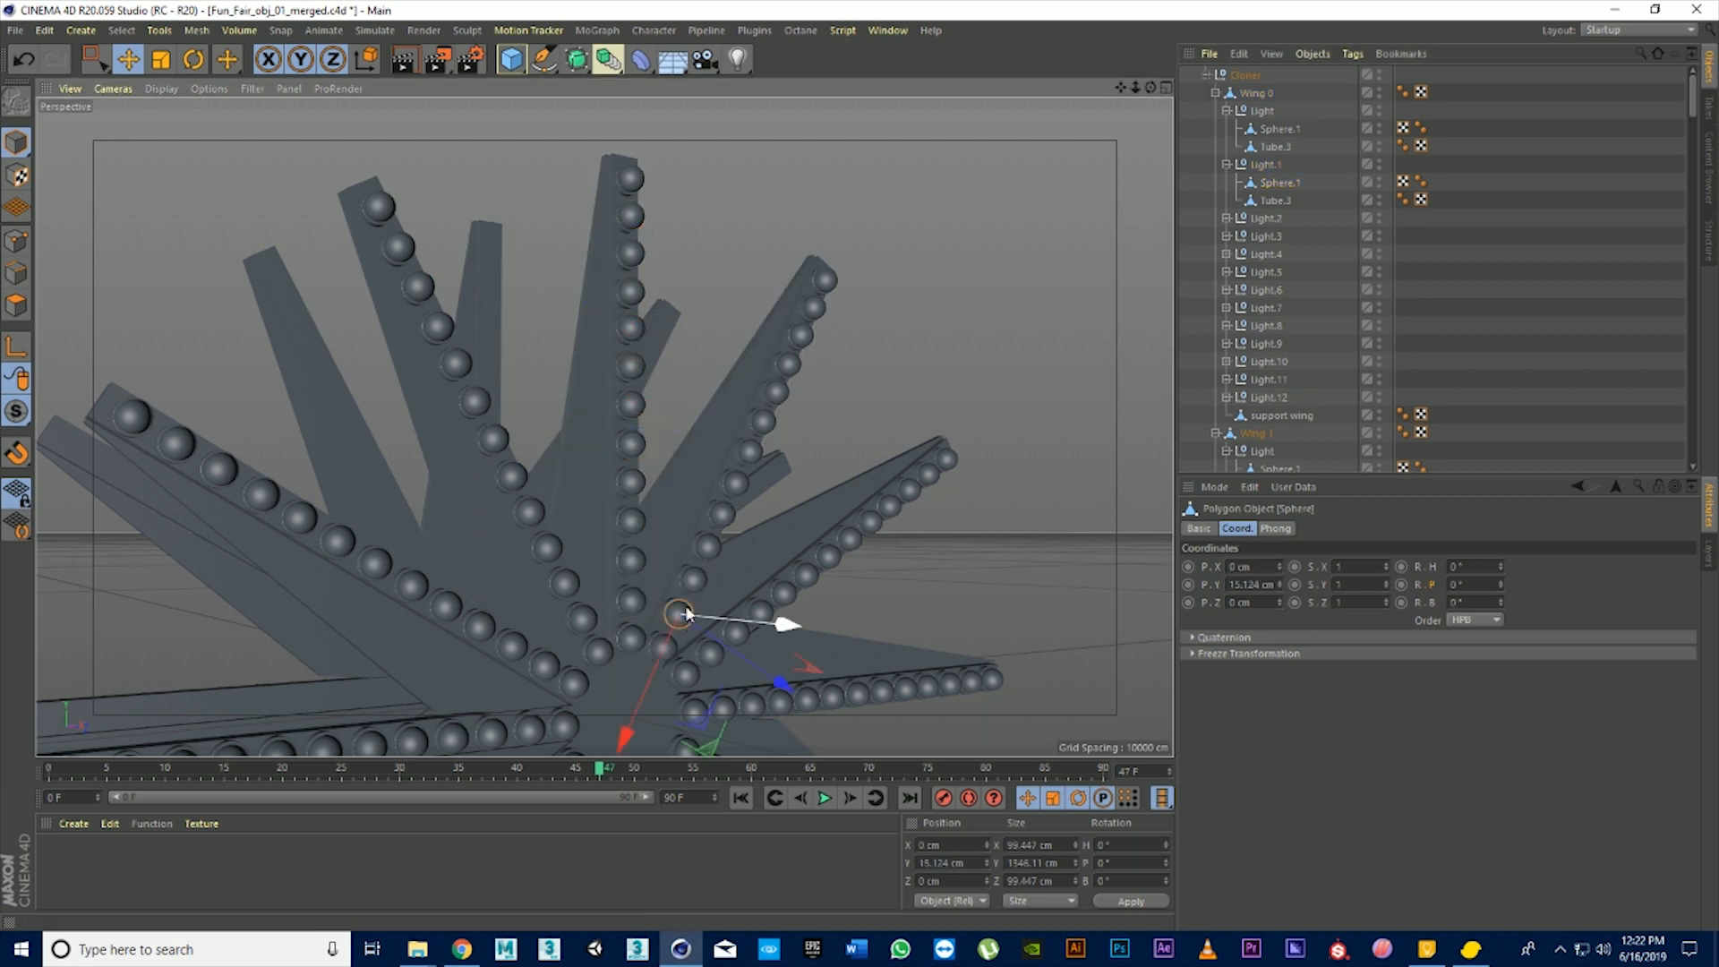
shift+click(712, 549)
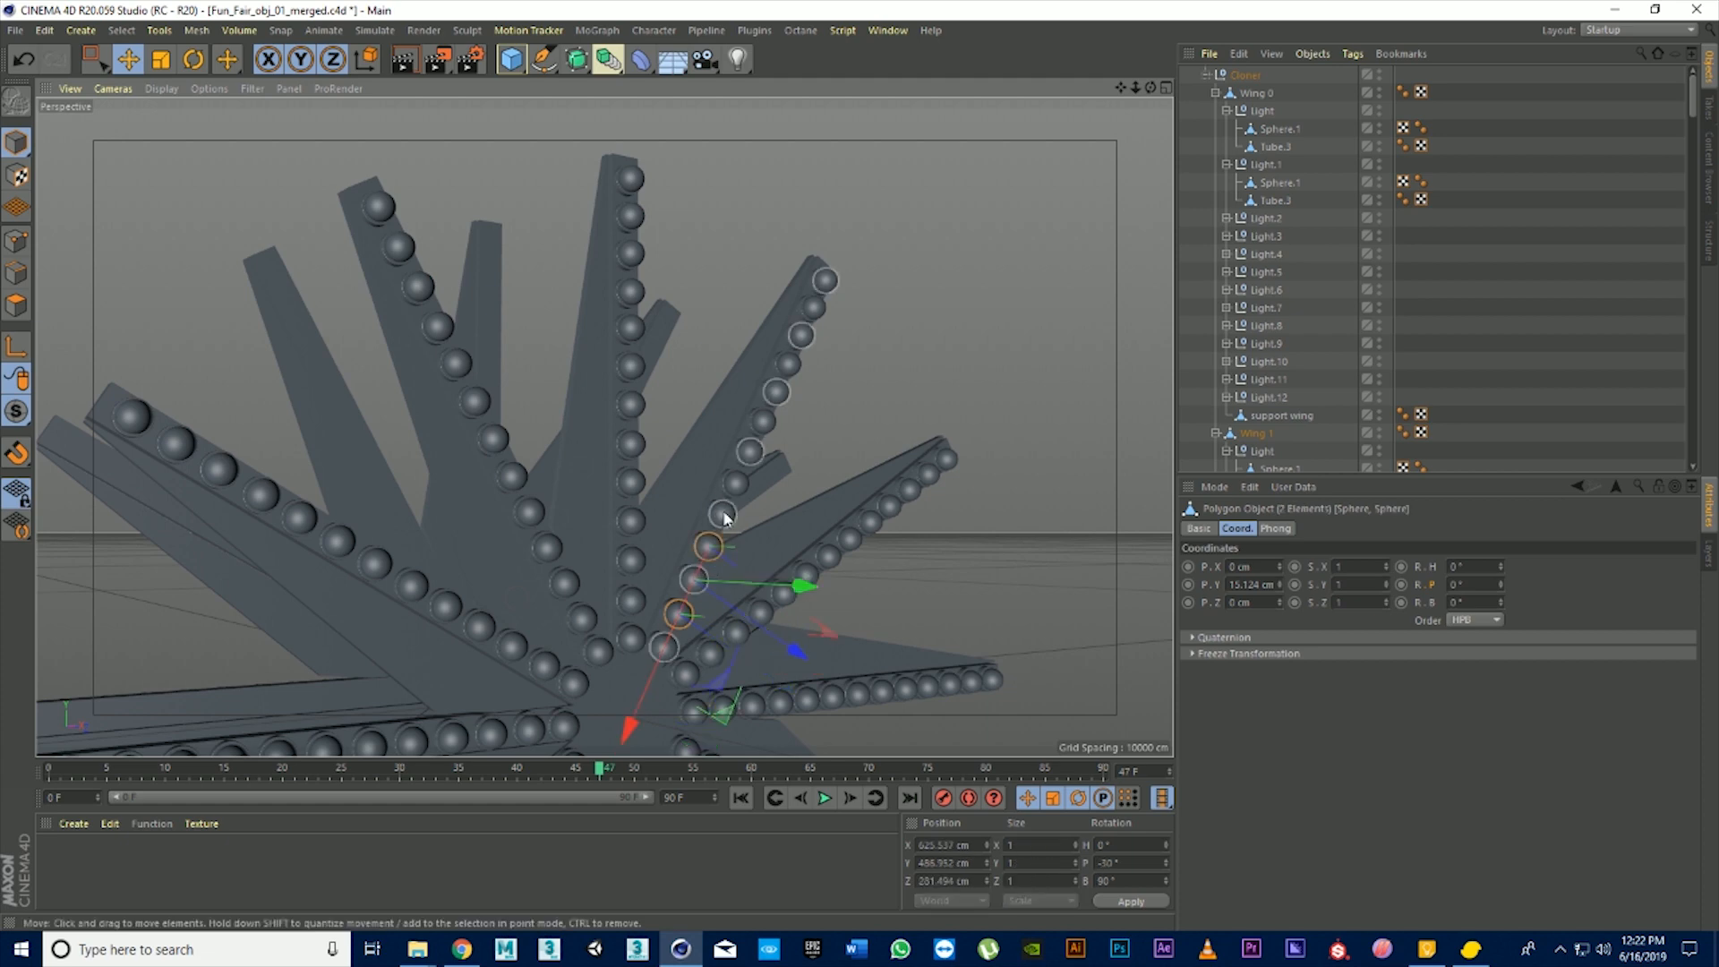
shift+click(738, 488)
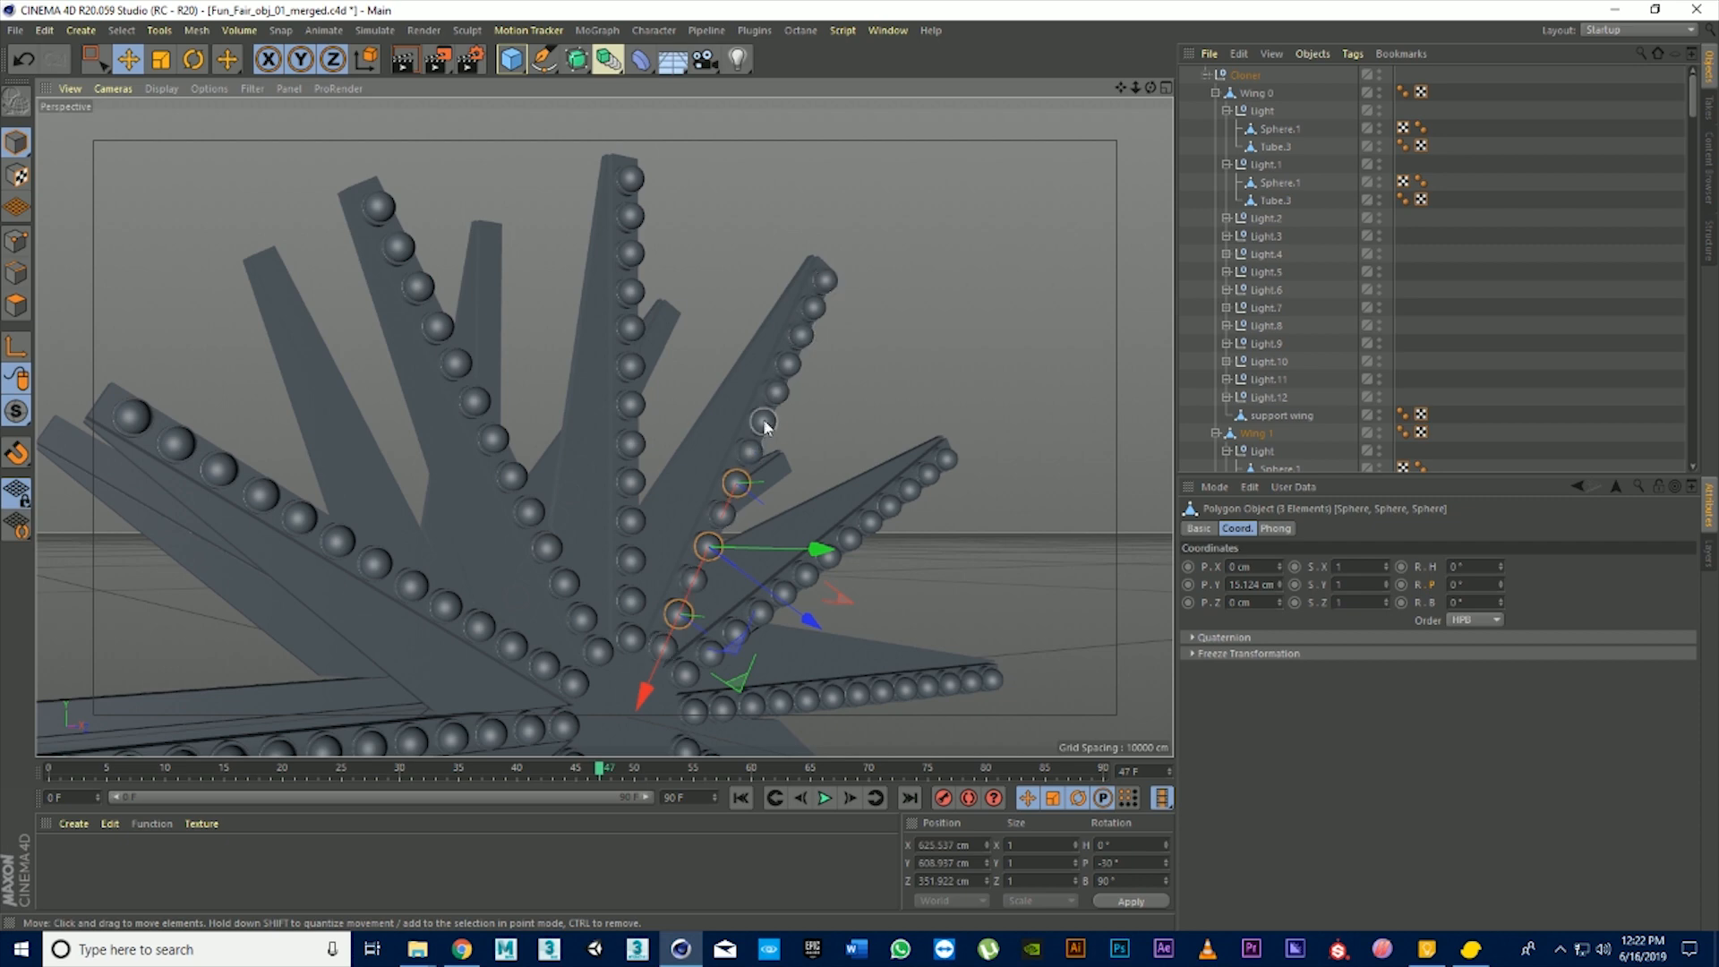
shift+click(763, 424)
shift+click(789, 366)
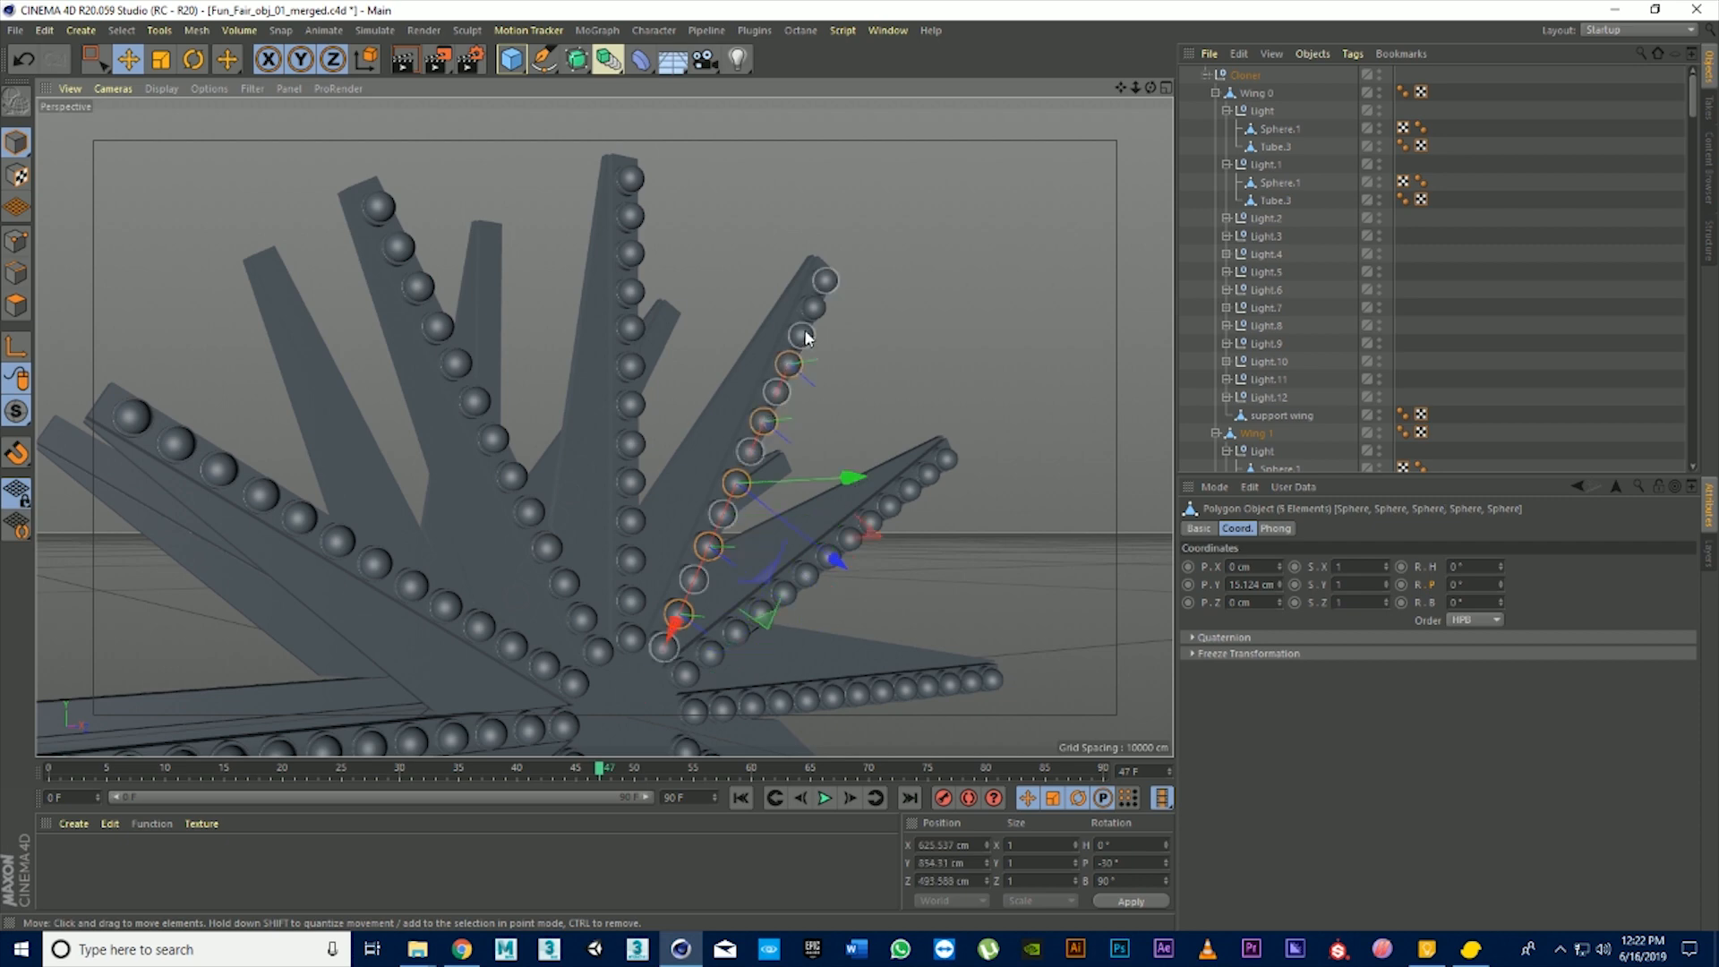
shift+click(814, 309)
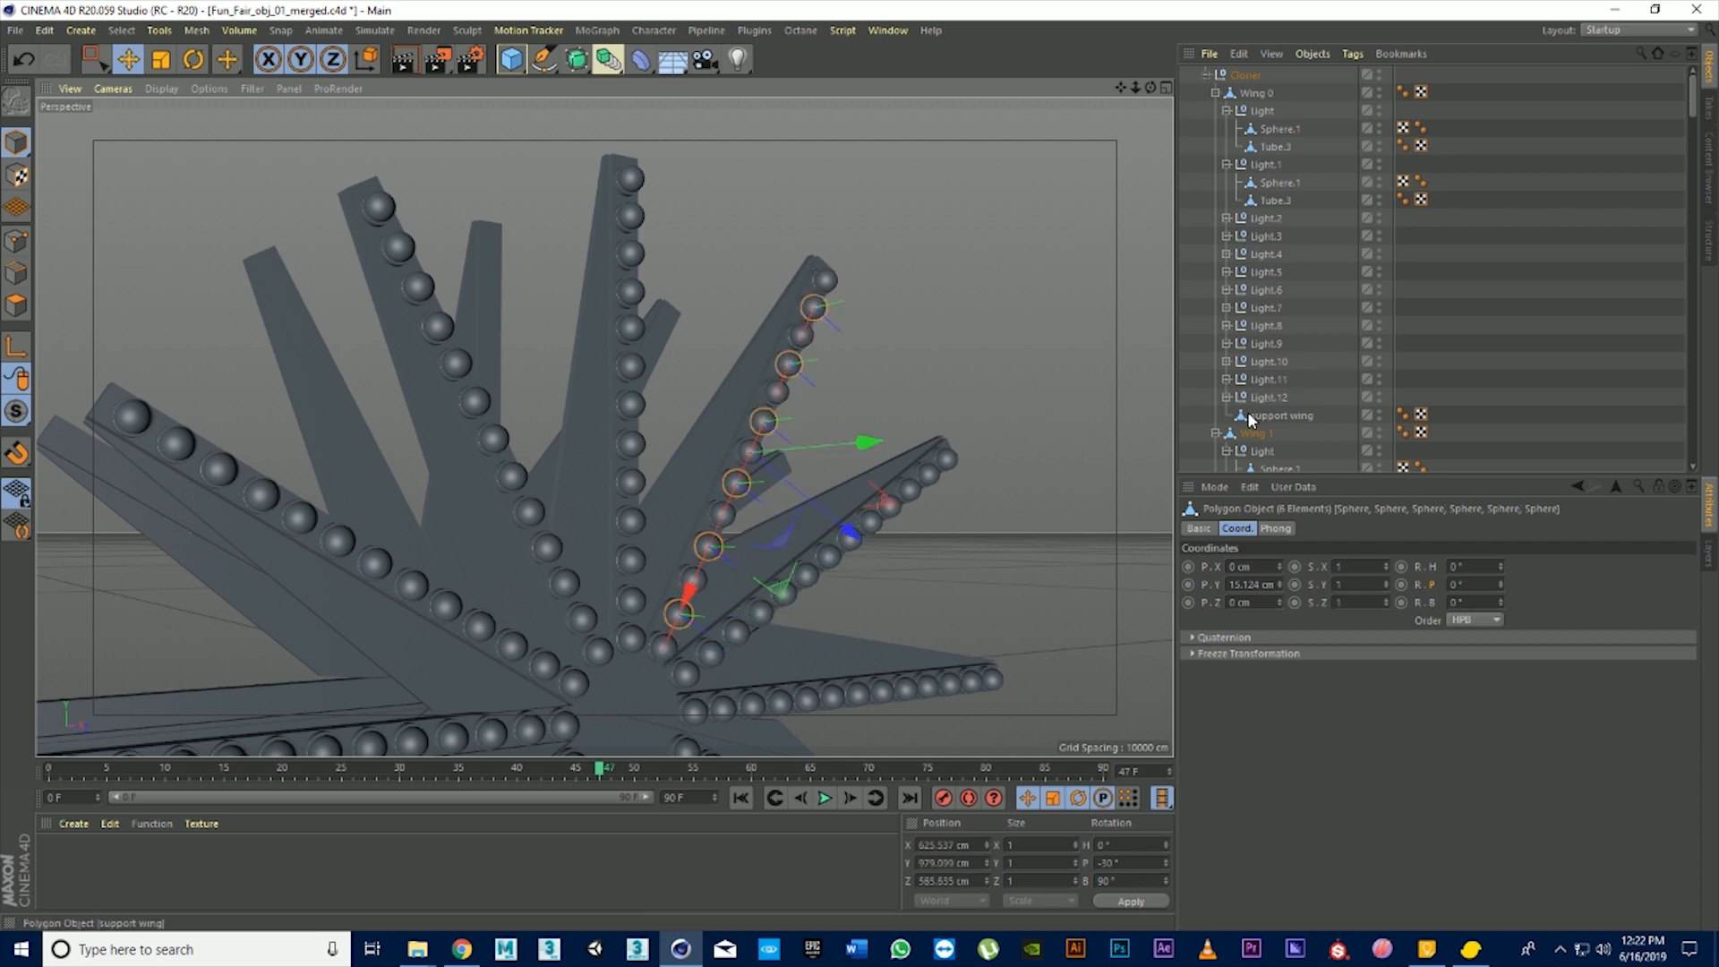
scroll(1251, 419, down, 4)
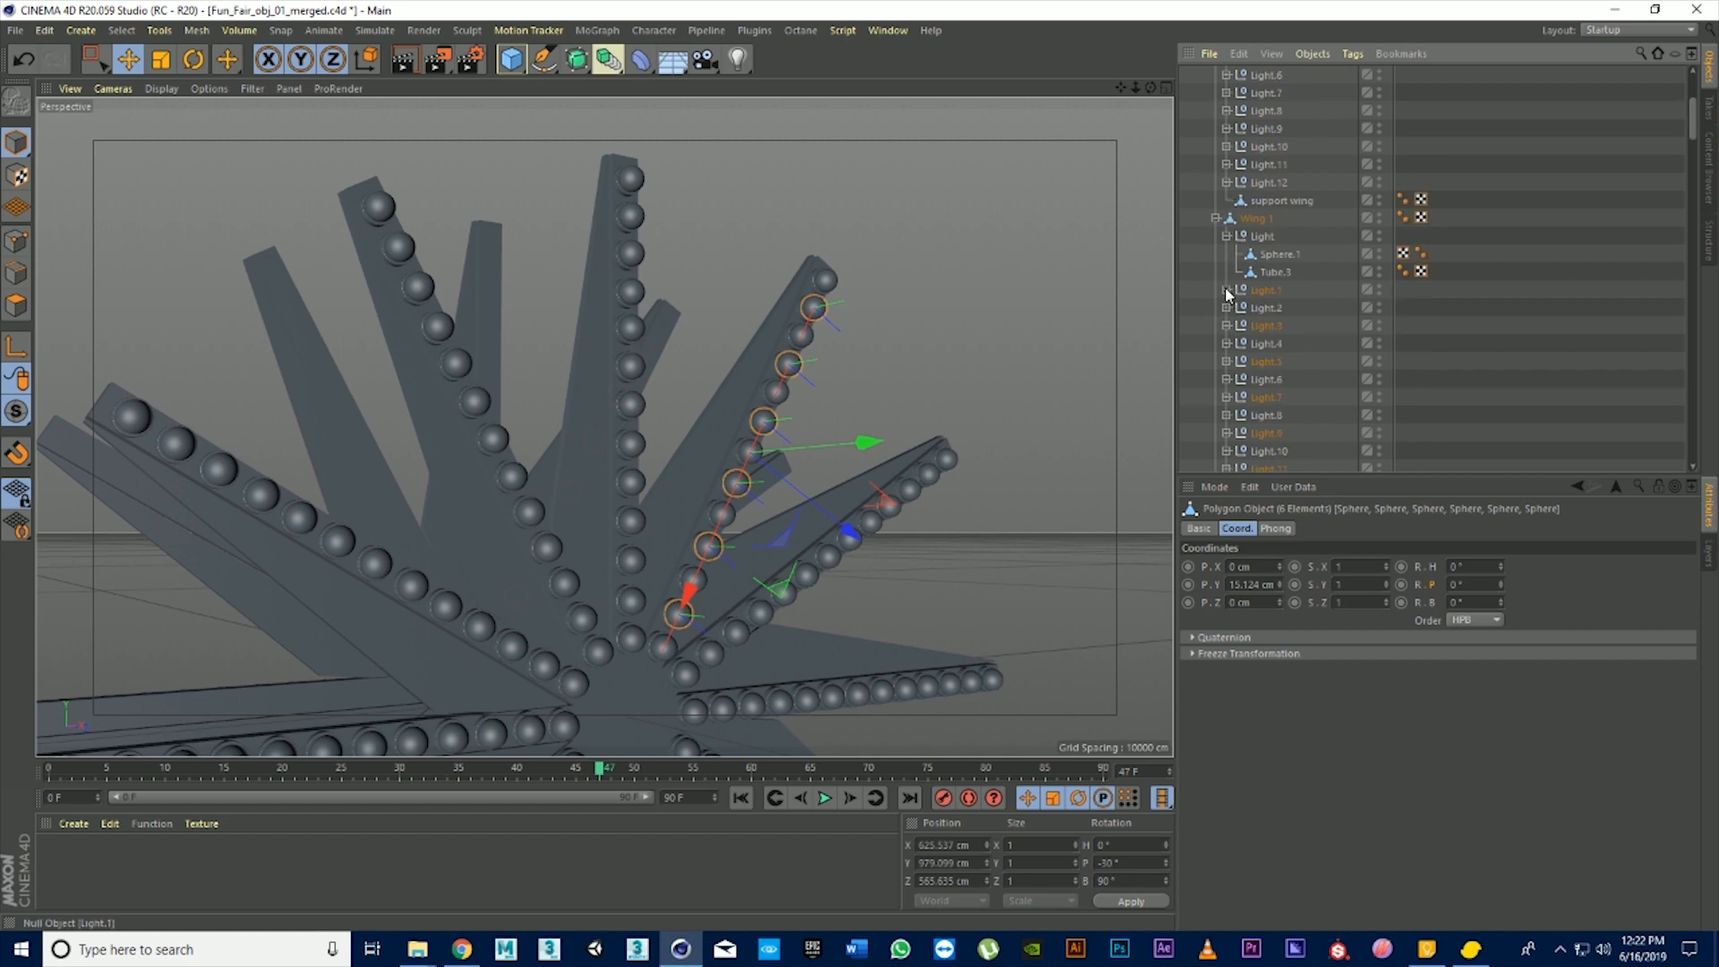
right_click(1280, 321)
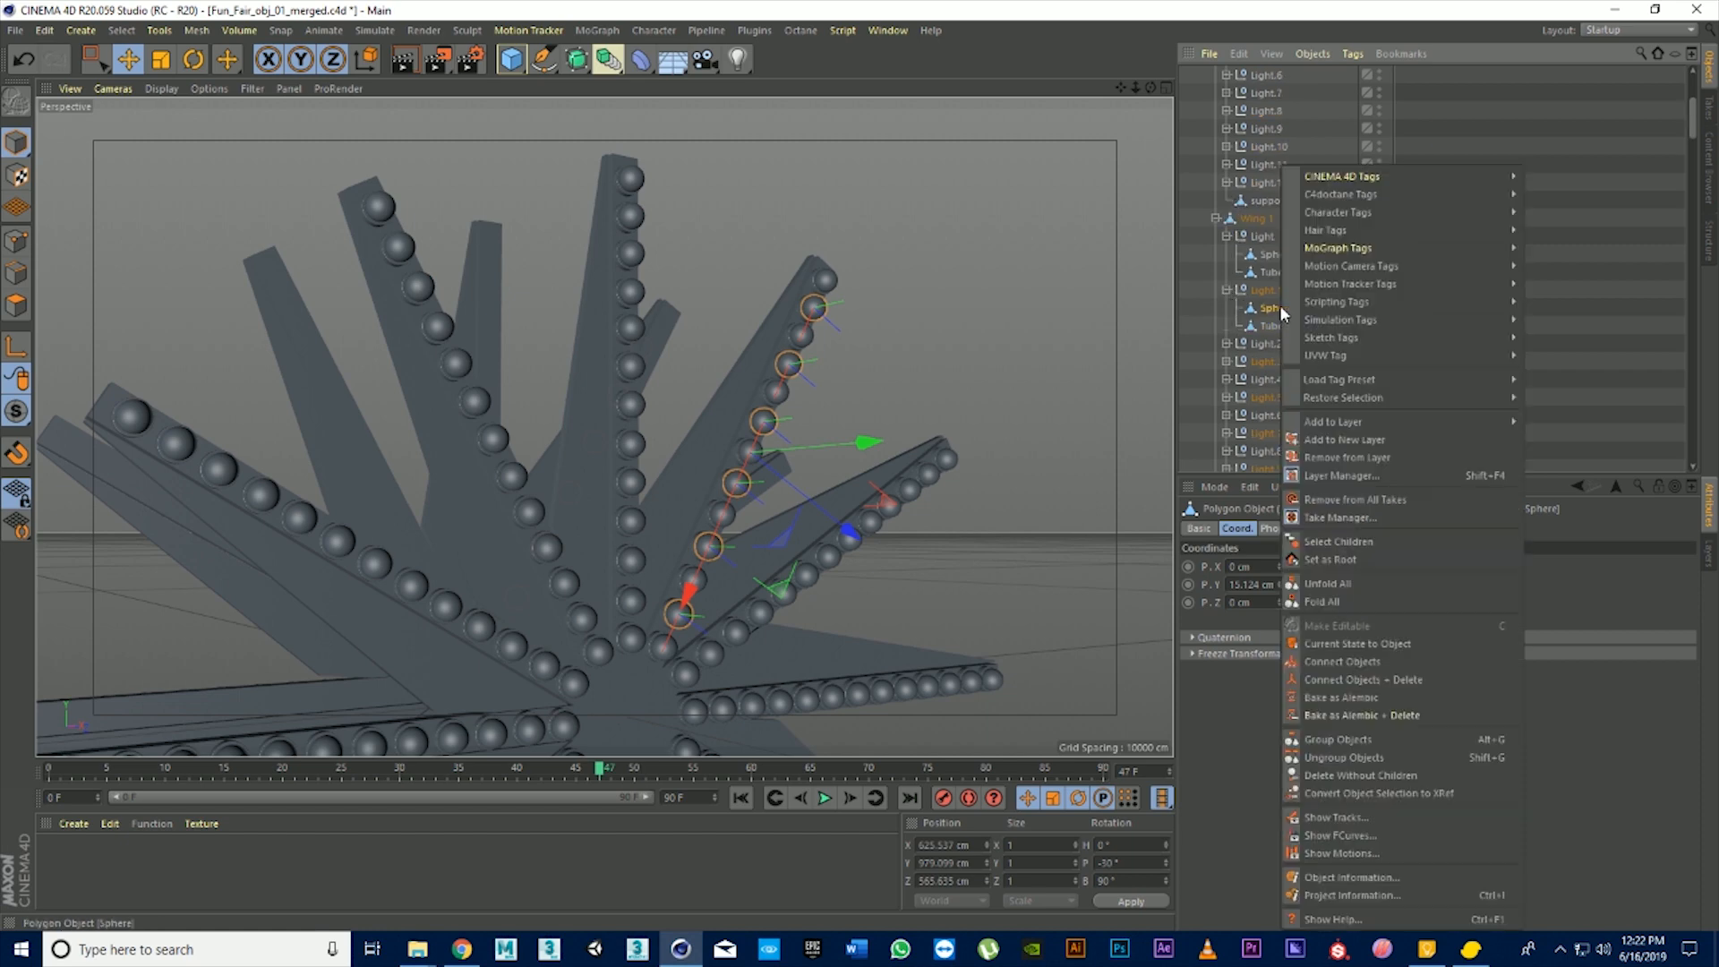
click(1419, 686)
Select the six unmerged alternate spheres along Wing 2 from the hub outward and connect them into one object, deleting the originals
scroll(883, 658, down, 1)
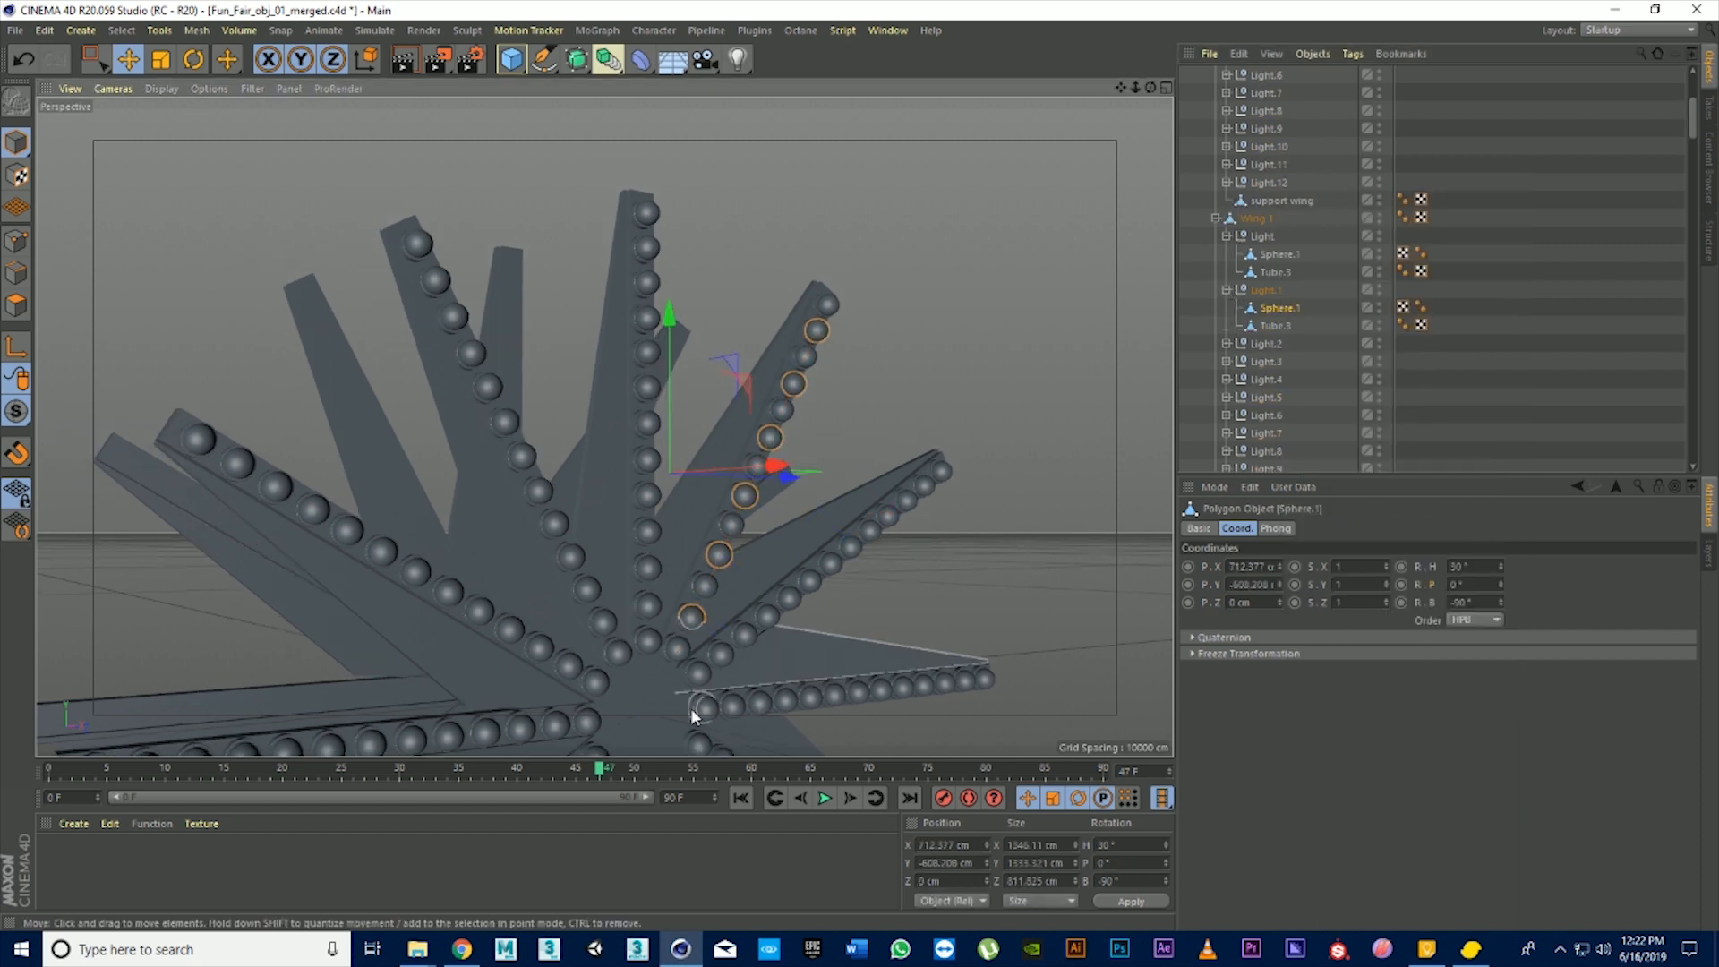
click(723, 661)
shift+click(768, 620)
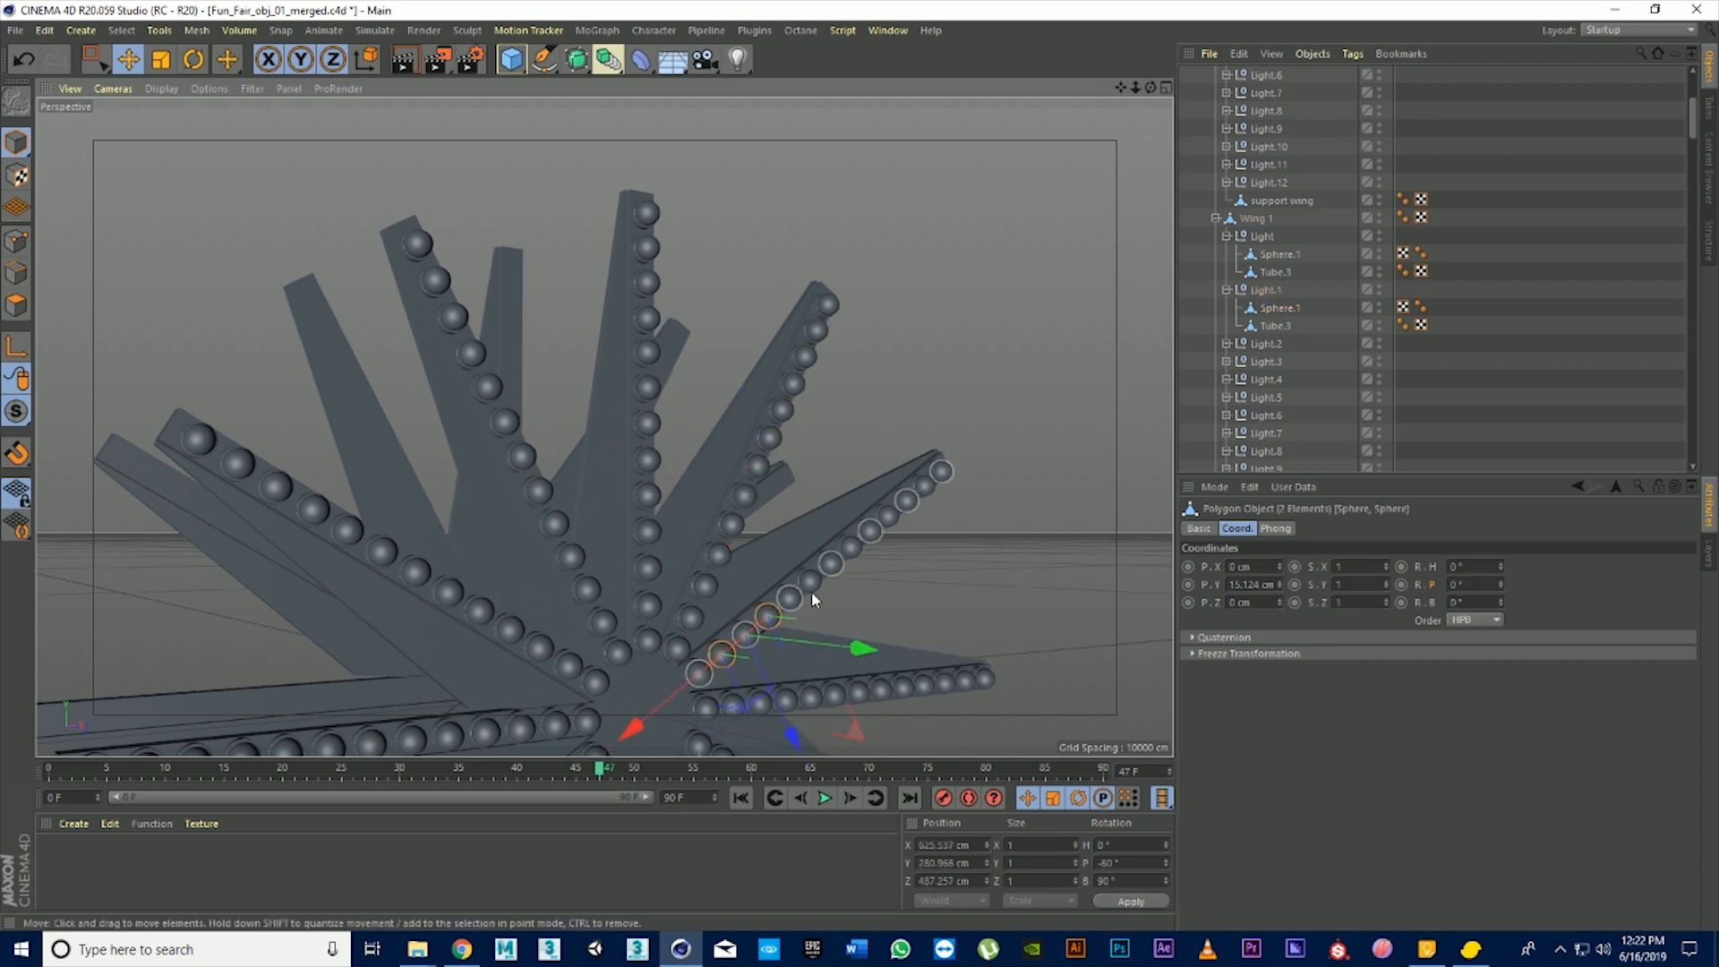
shift+click(811, 583)
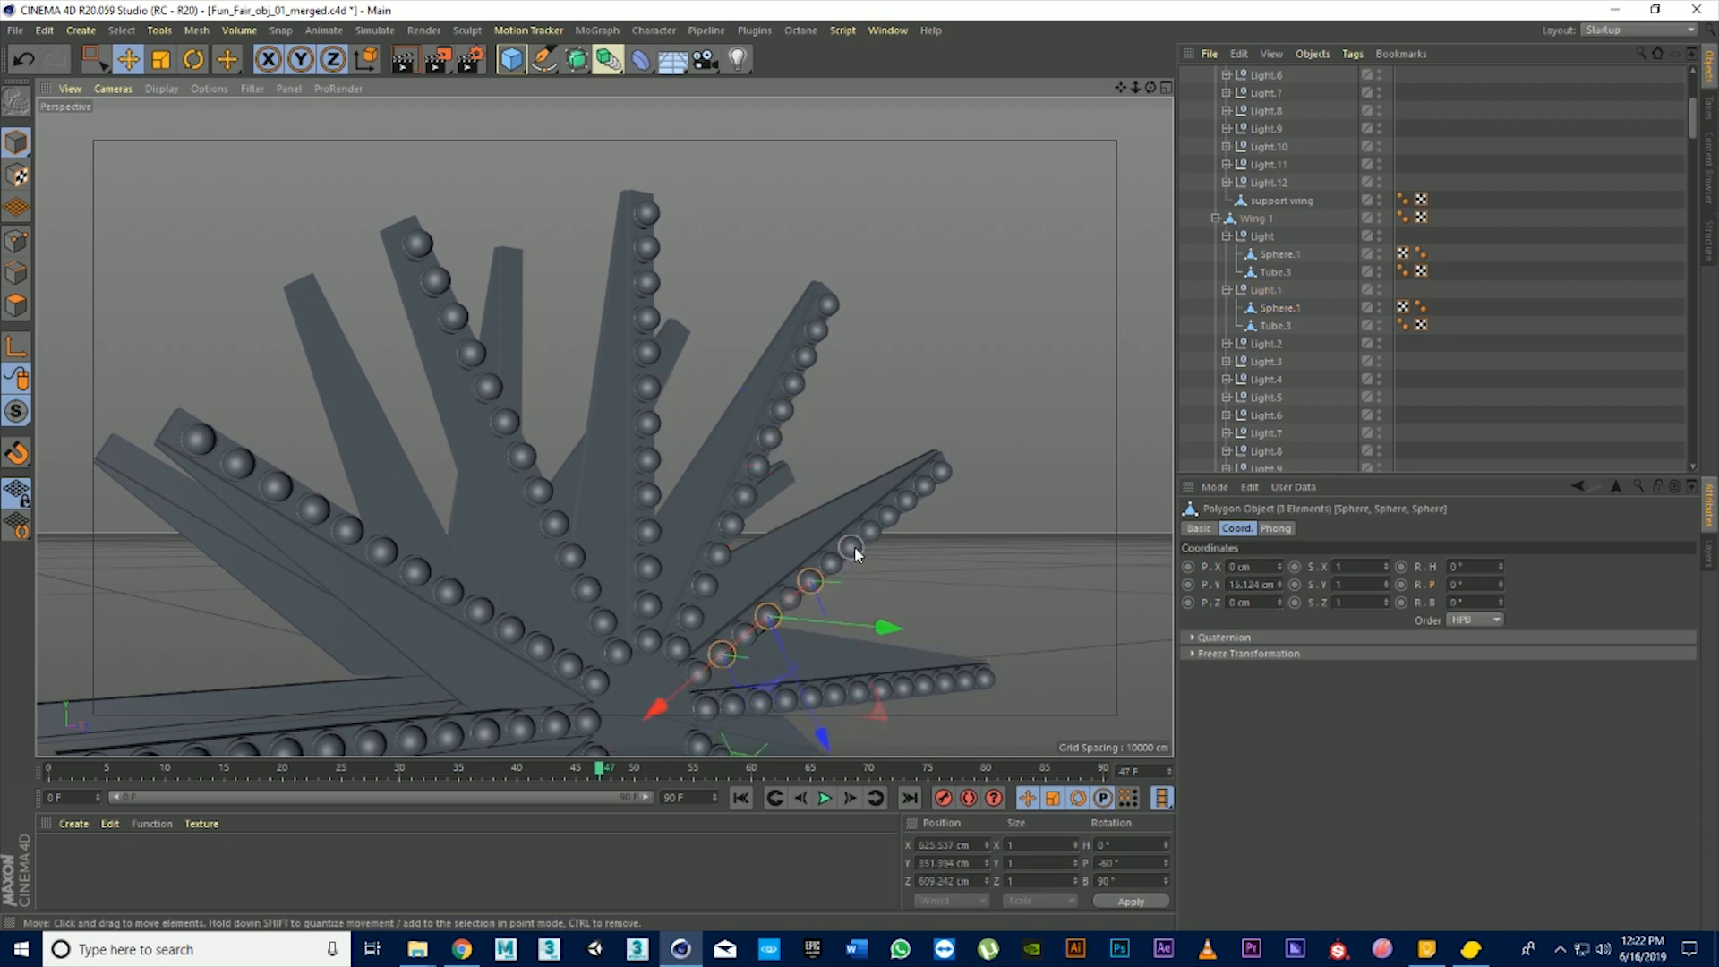
shift+click(853, 552)
shift+click(889, 518)
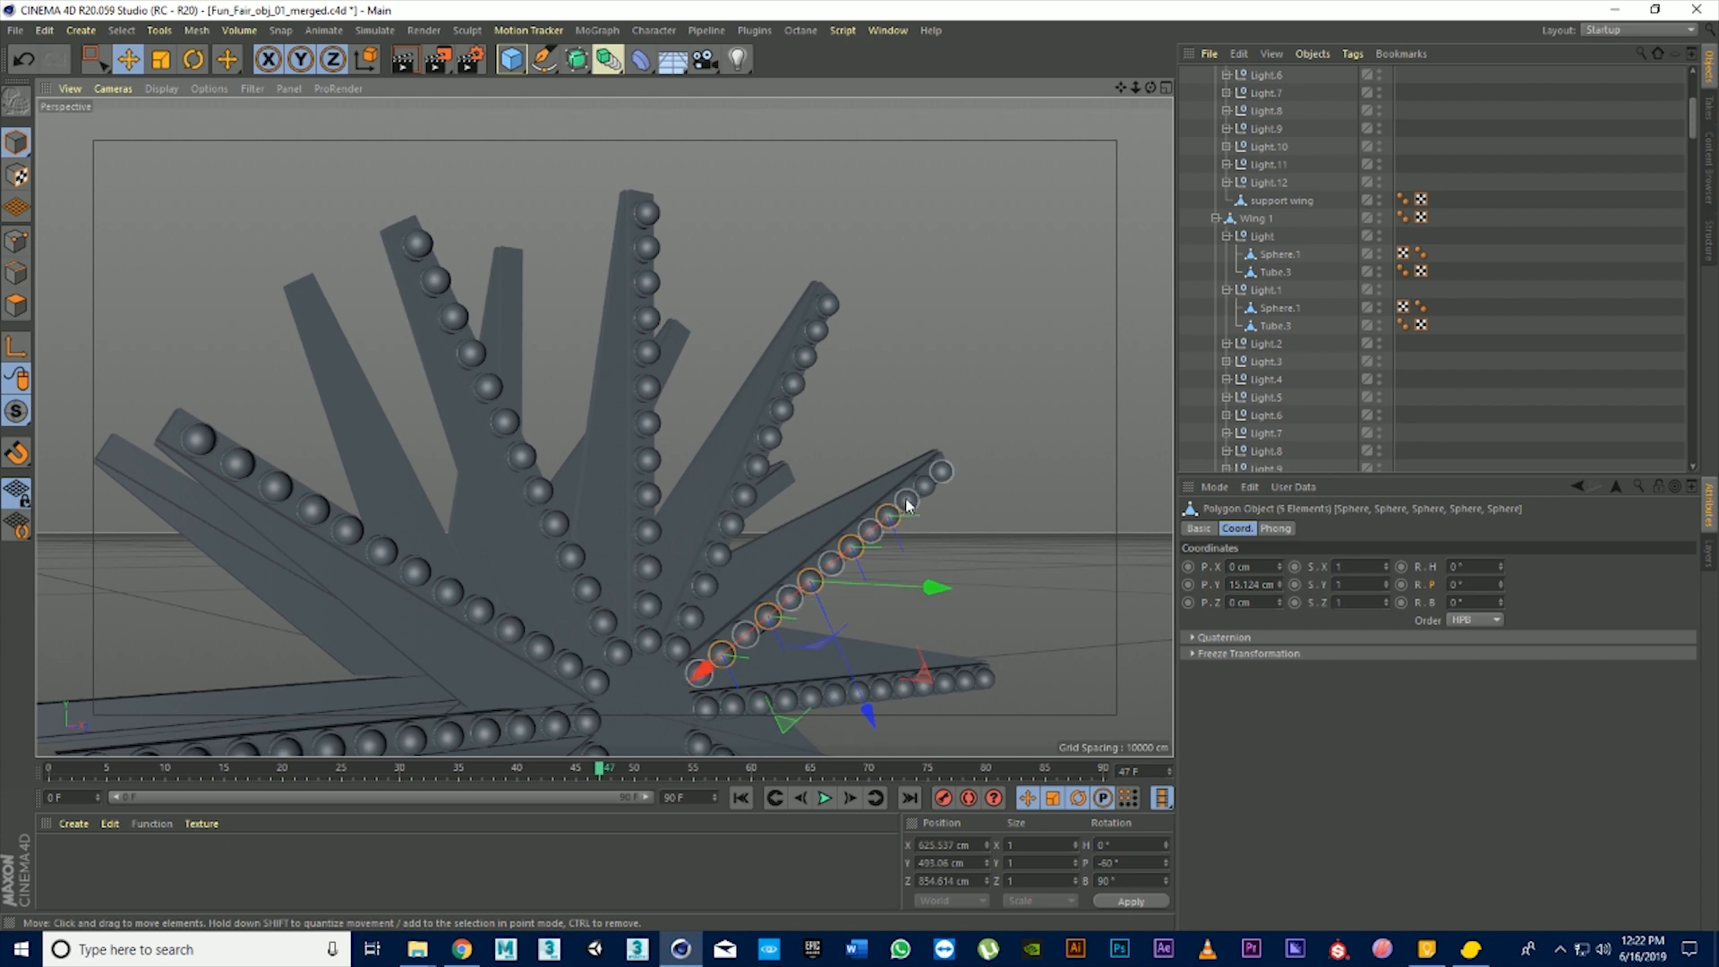
shift+click(925, 494)
scroll(1226, 172, down, 5)
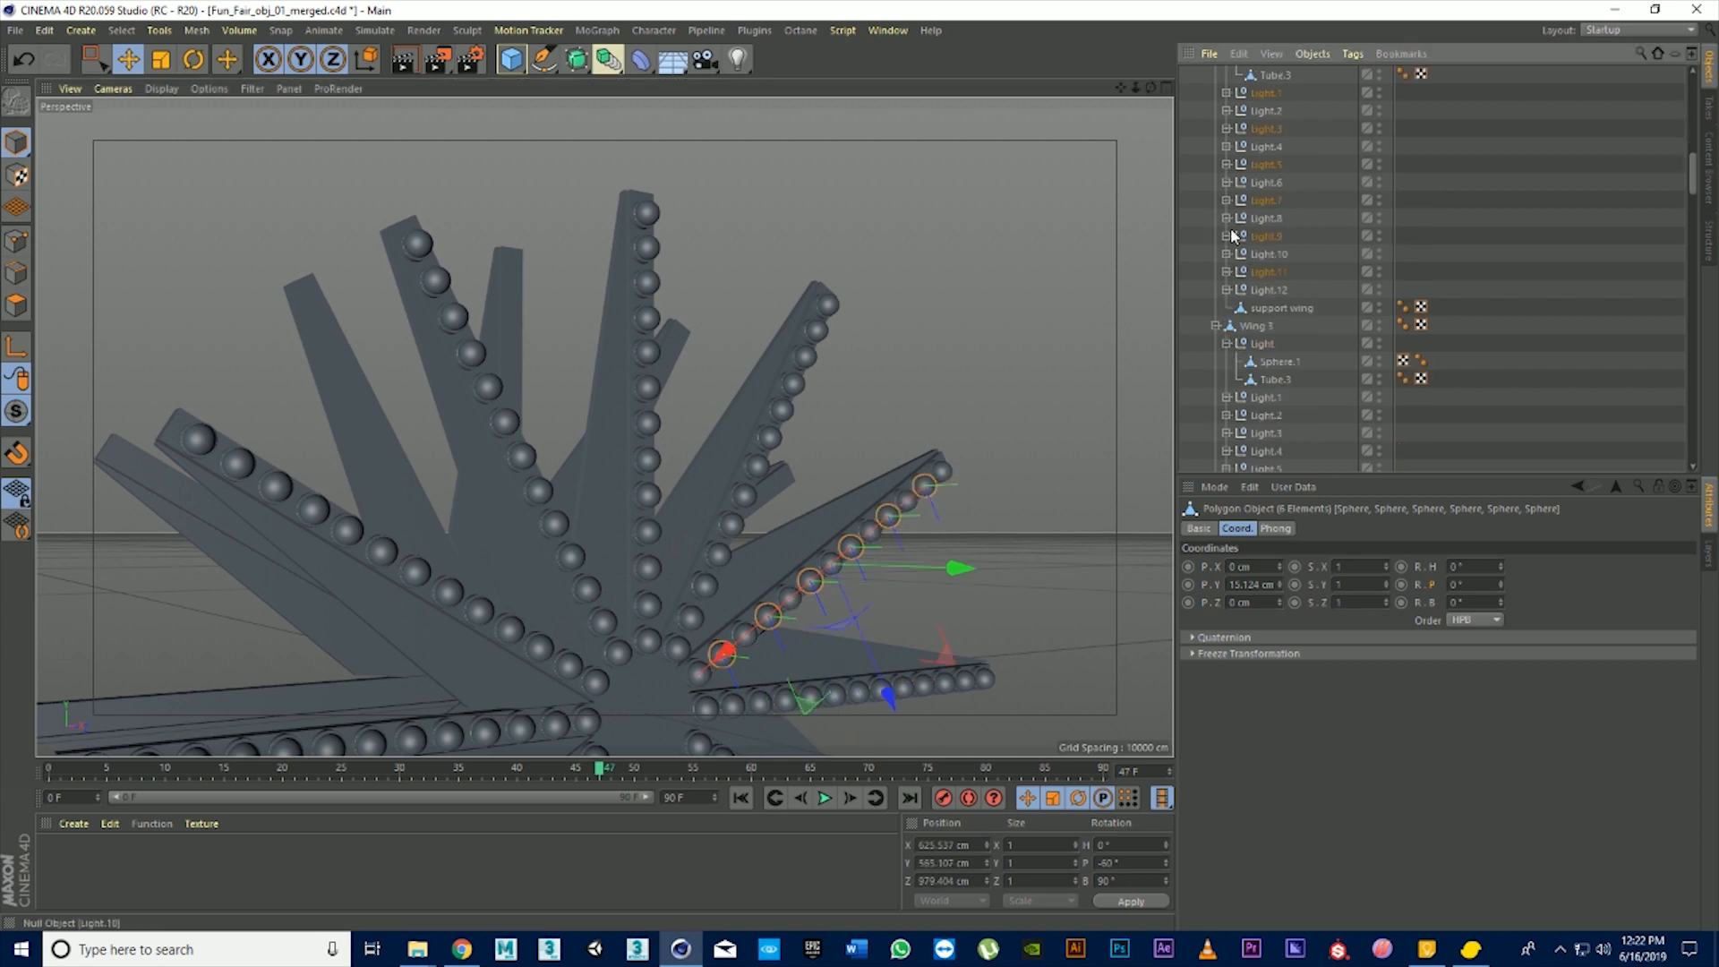
right_click(1258, 165)
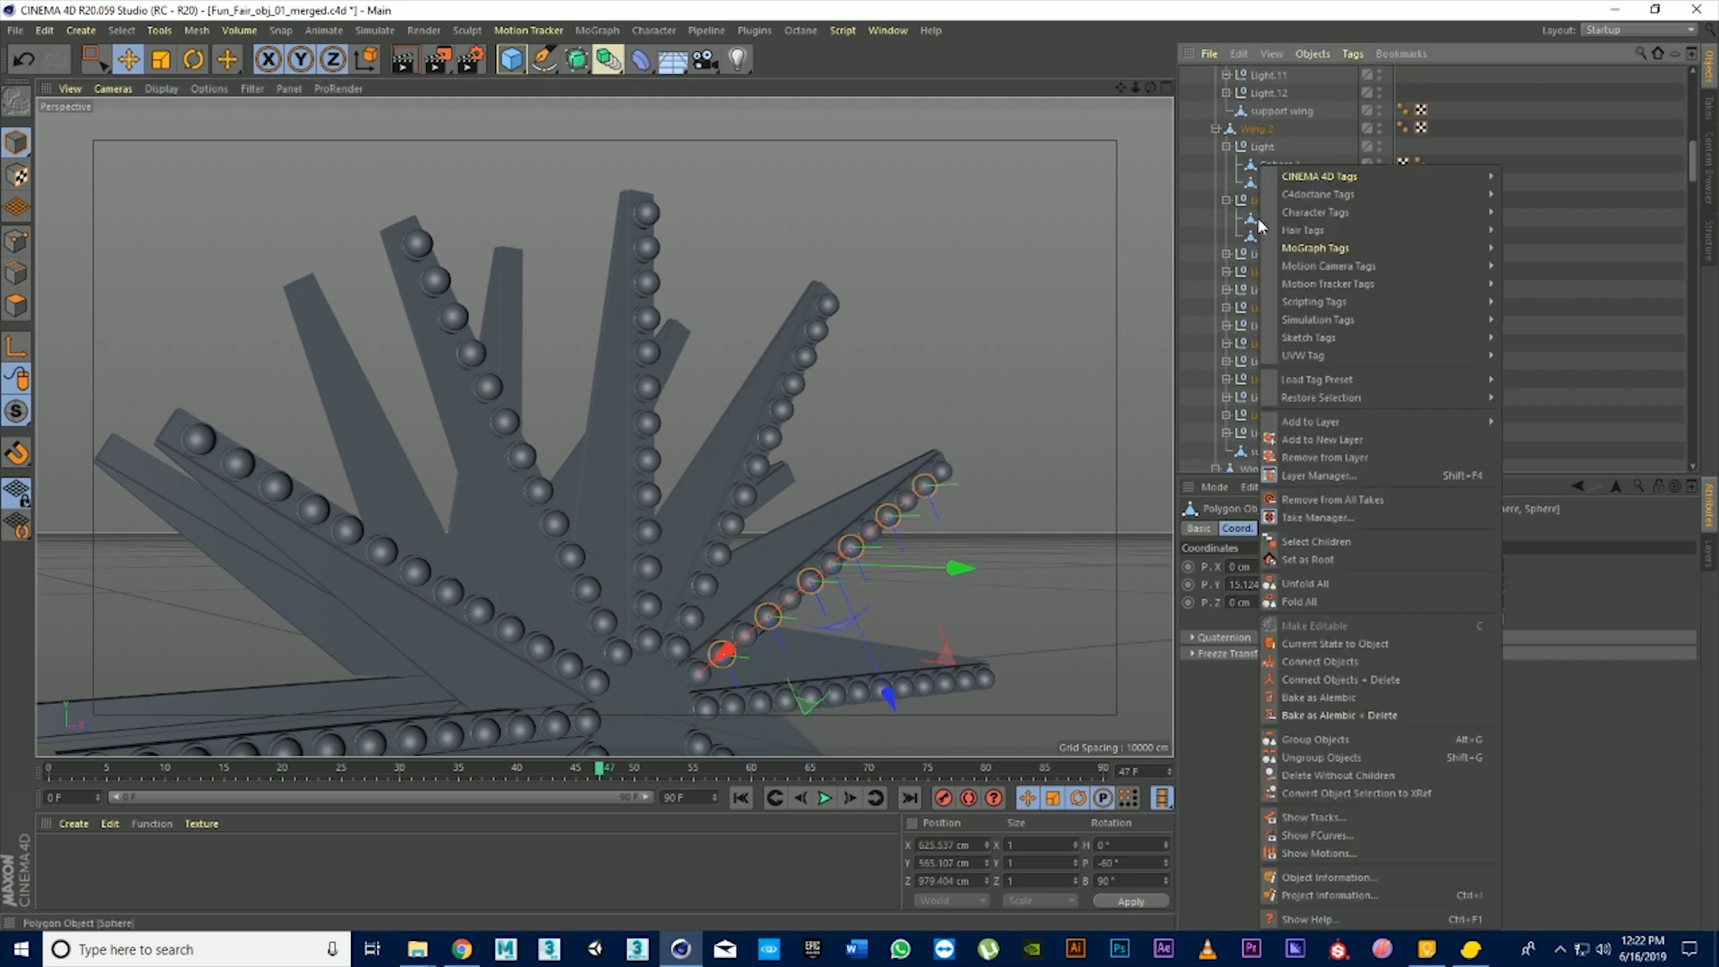
click(1377, 681)
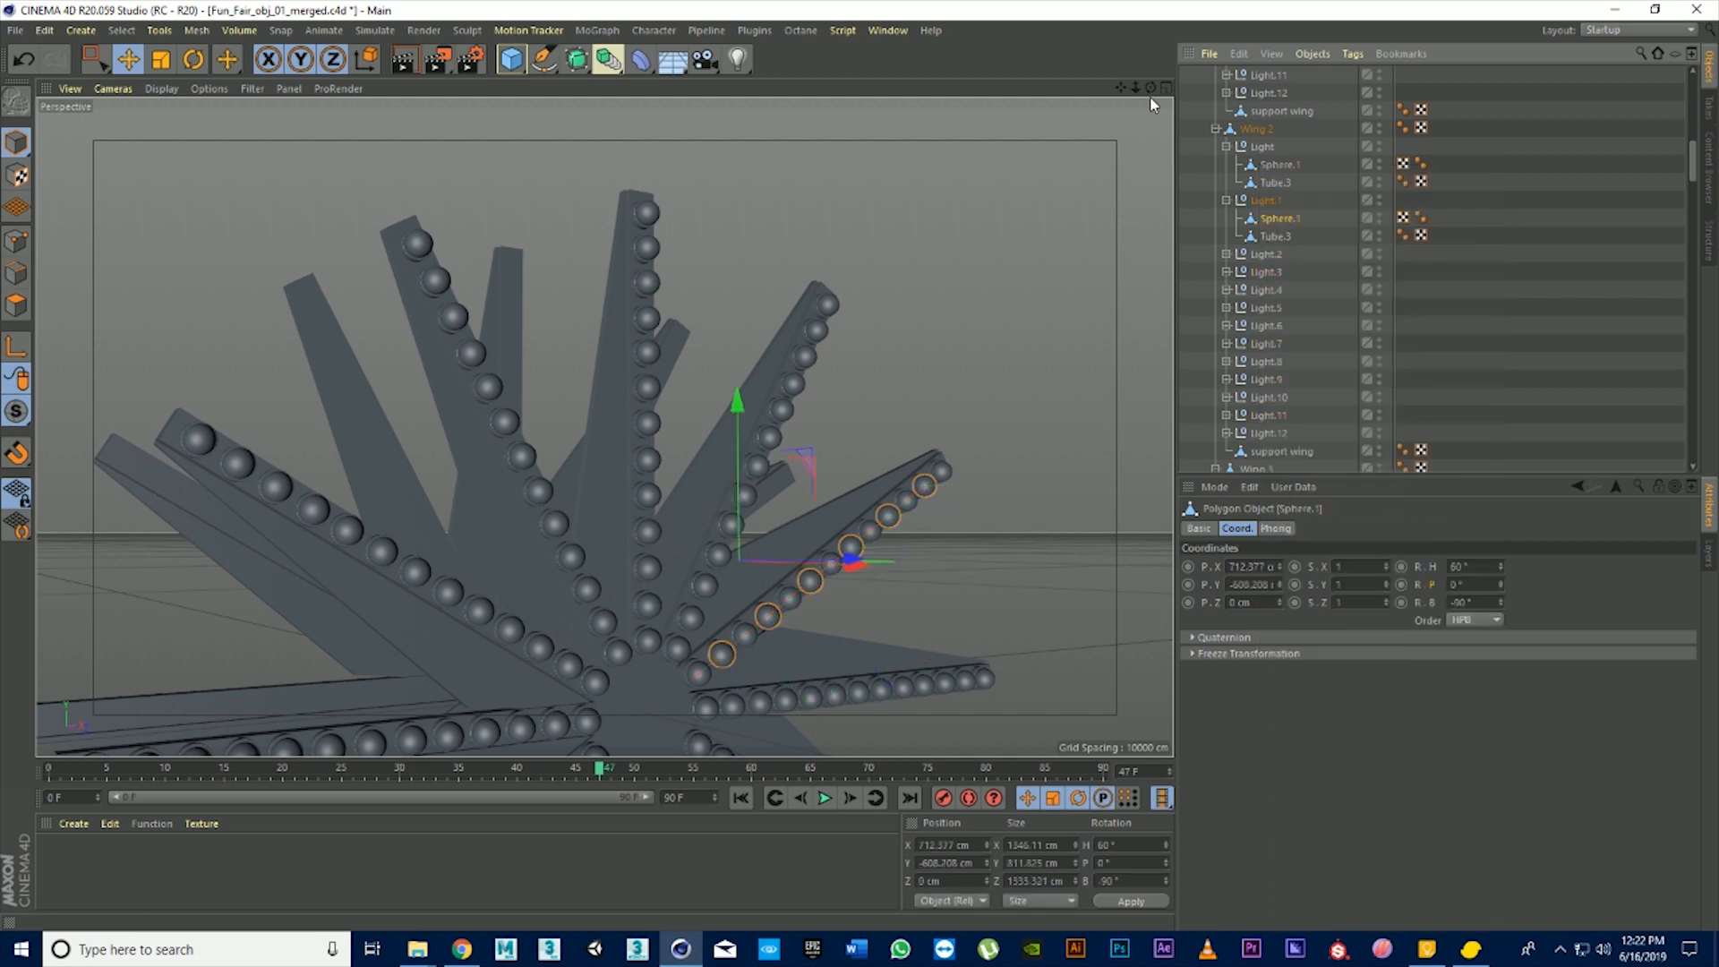
Select the six unmerged alternate spheres along Wing 3, second from the hub outward, and connect them into one object, deleting the originals
scroll(606, 428, up, 5)
scroll(605, 428, up, 2)
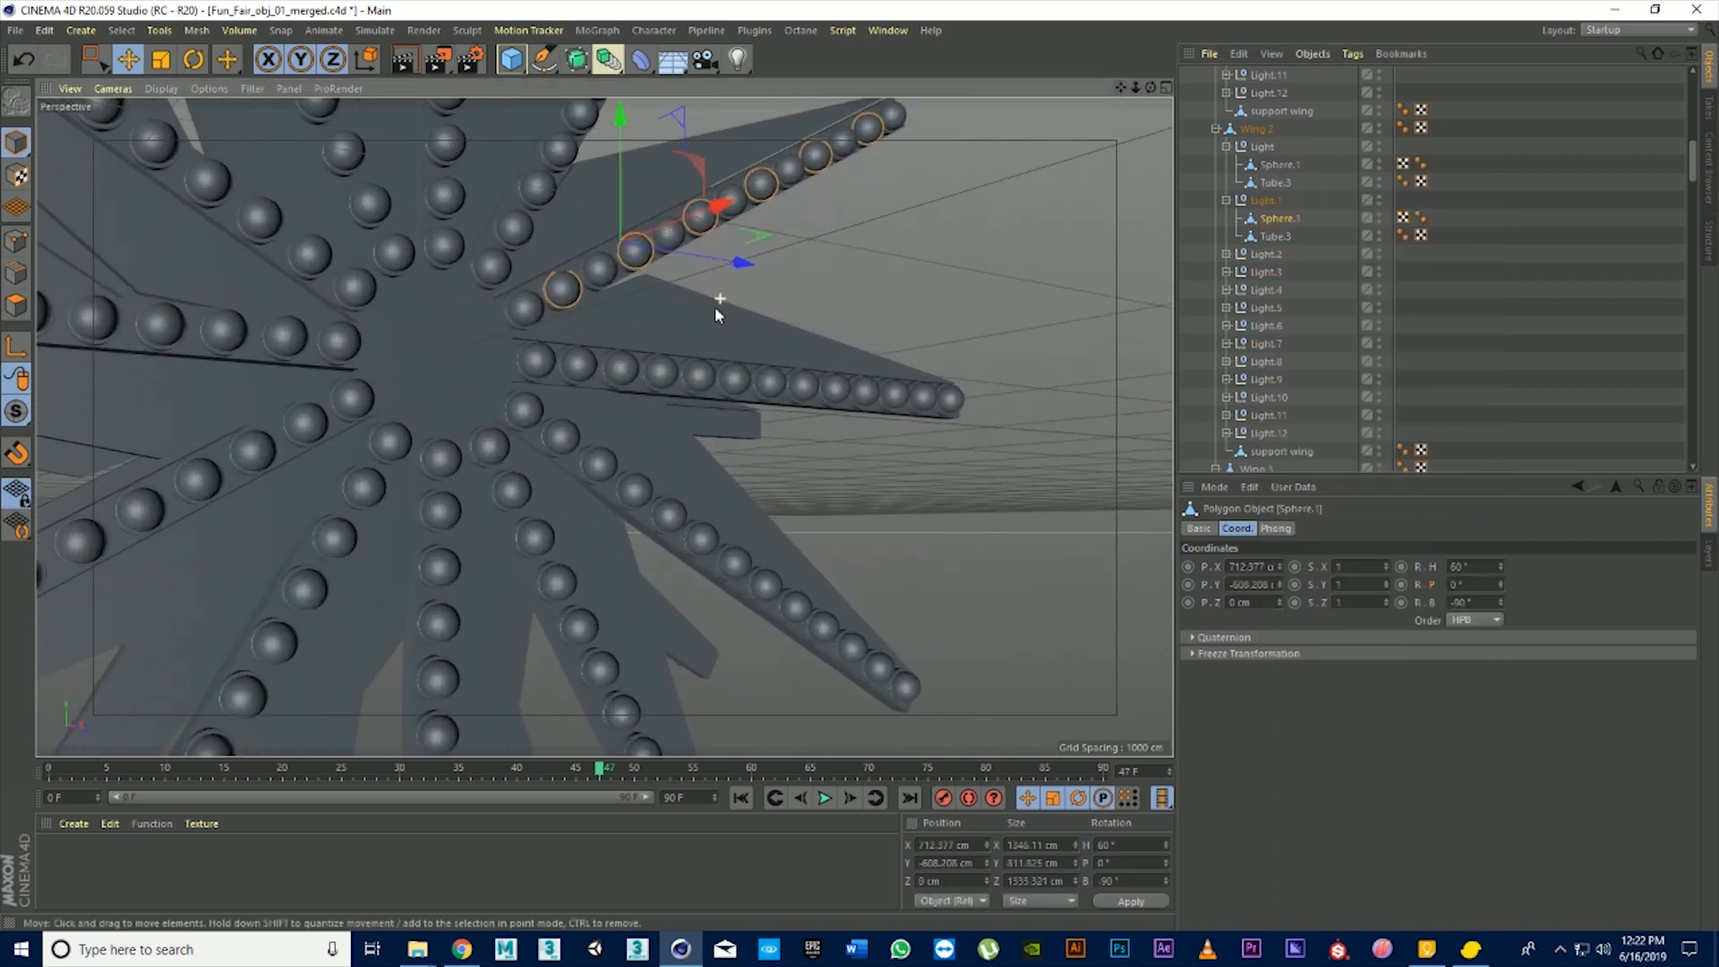
click(545, 361)
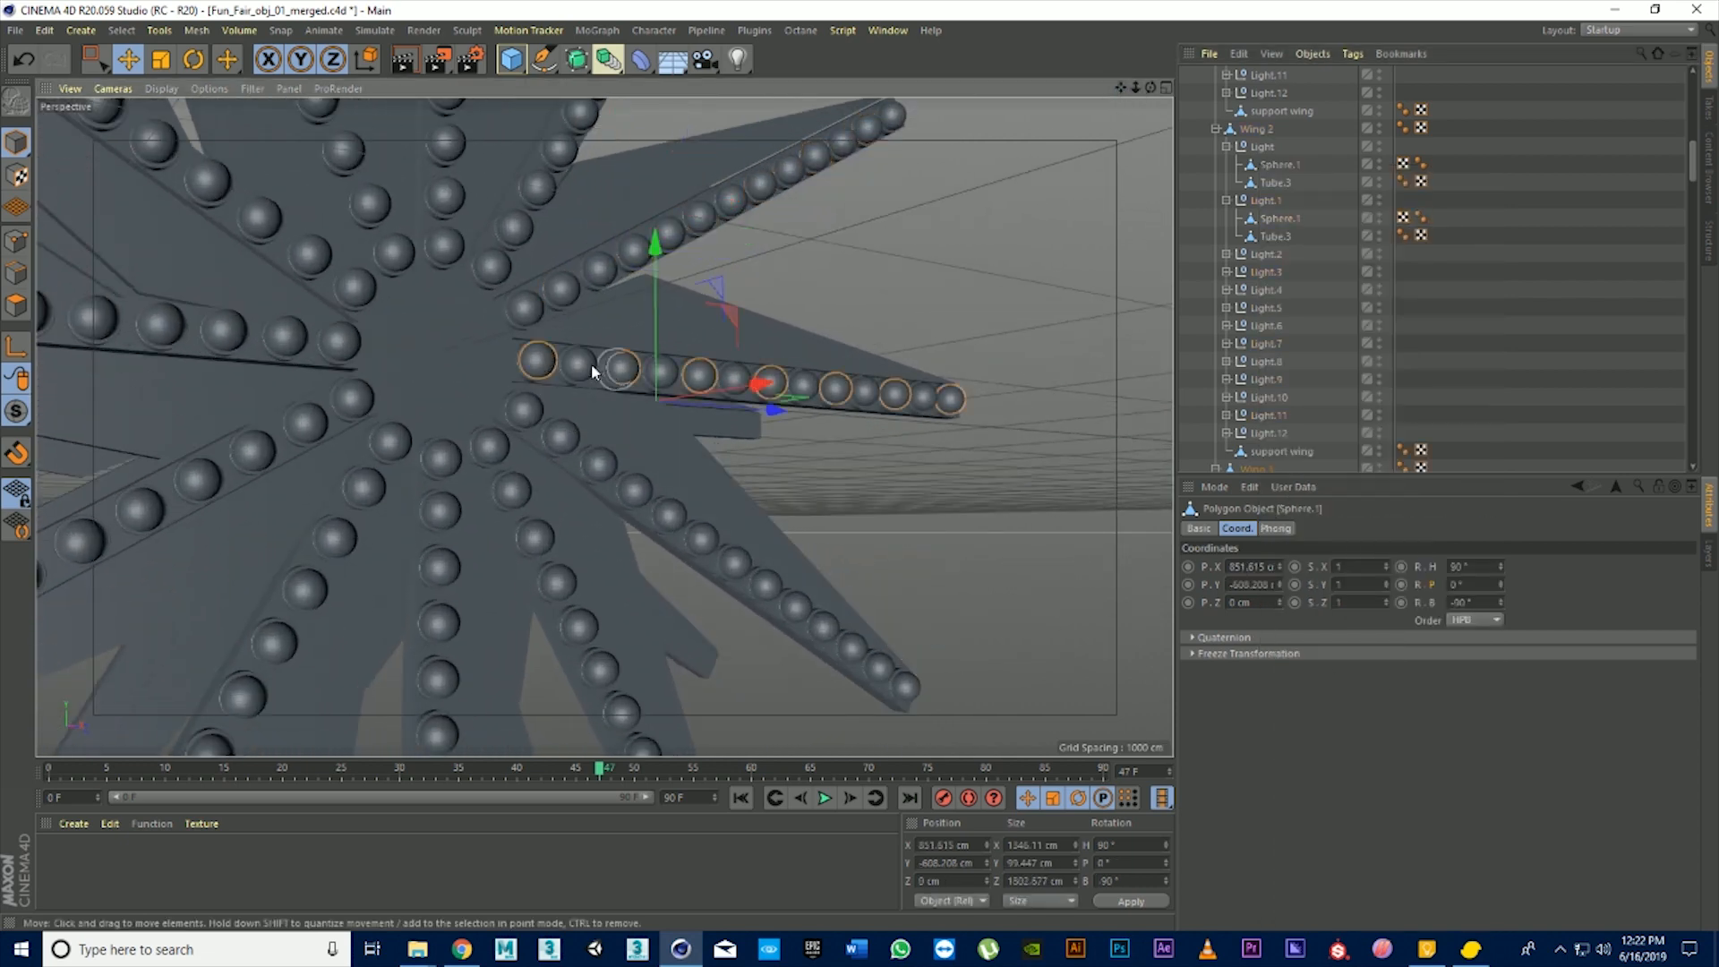
click(579, 365)
shift+click(661, 371)
shift+click(734, 378)
shift+click(804, 385)
shift+click(864, 391)
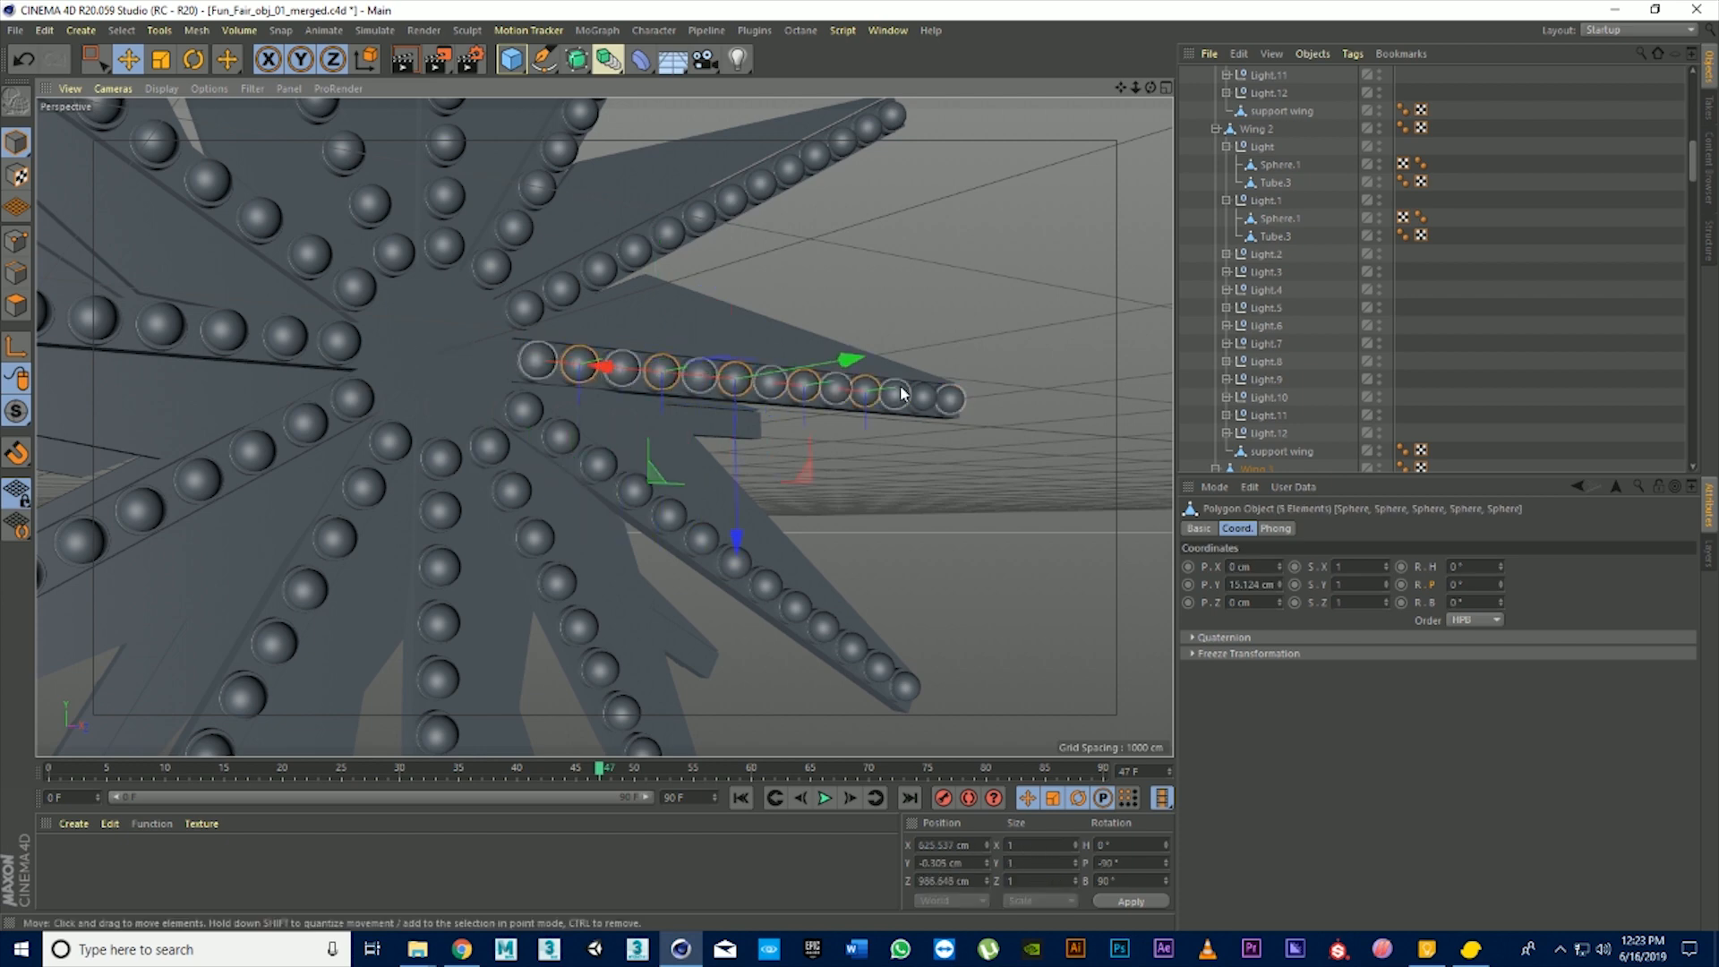
shift+click(923, 396)
key(s)
click(1227, 112)
right_click(1278, 130)
click(1343, 643)
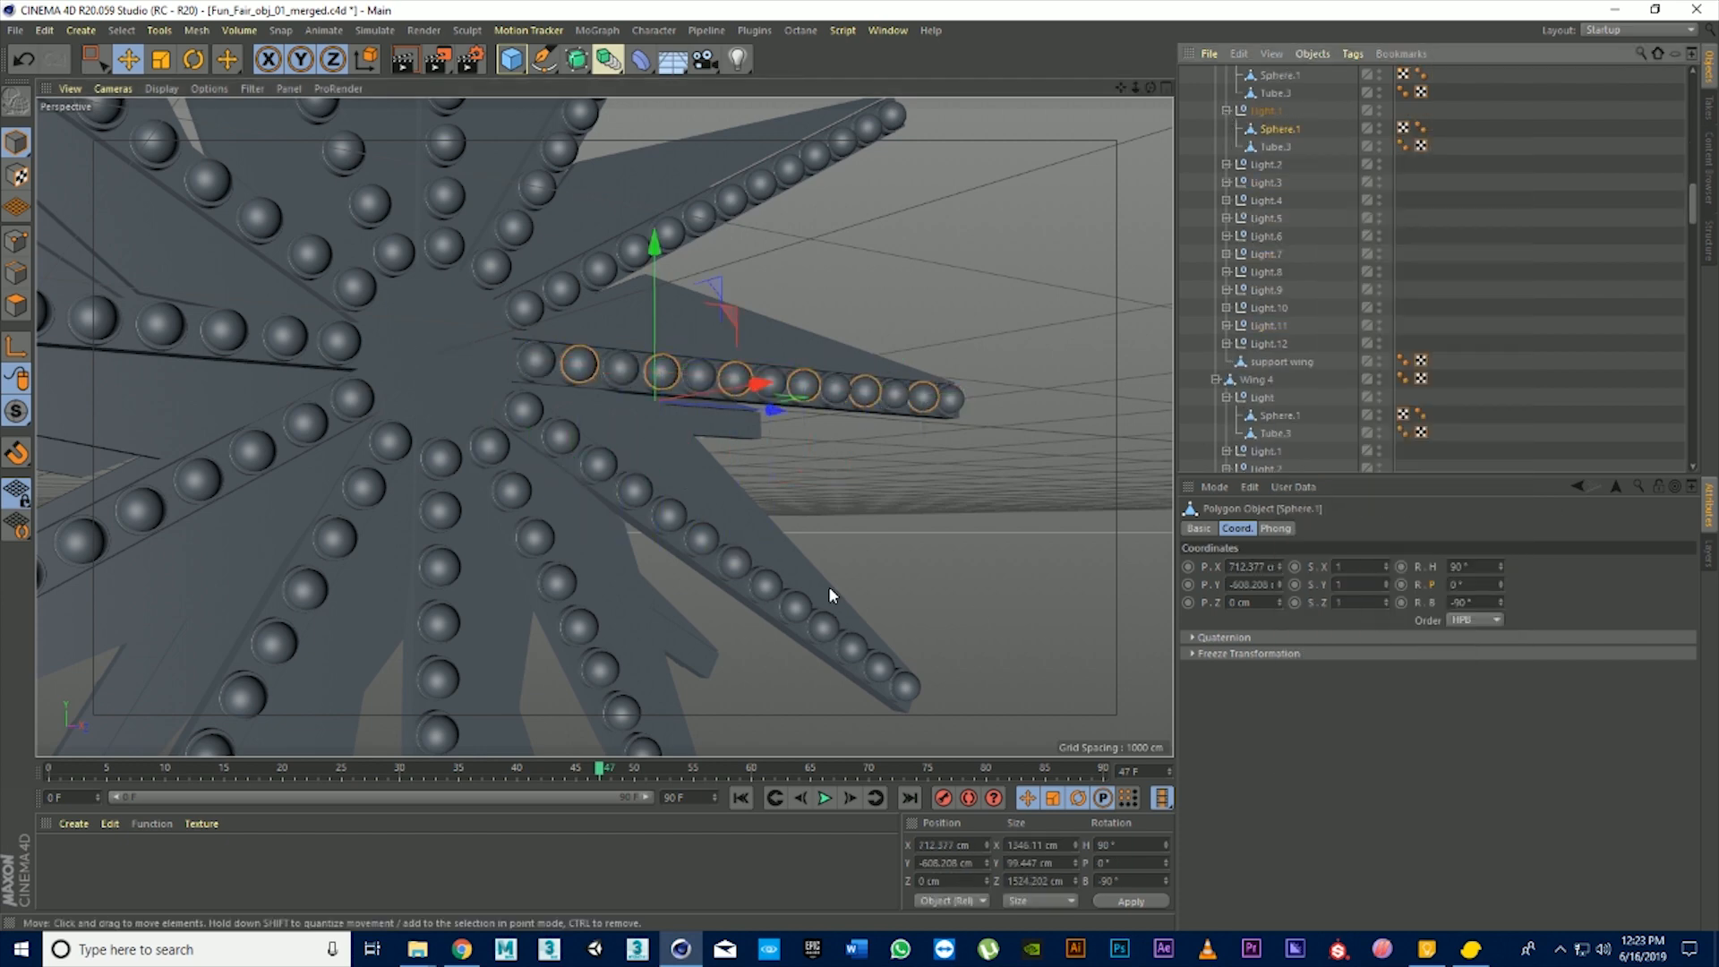
Select the six unmerged alternate spheres along Wing 4, second from the hub outward, and connect them into one object, deleting the originals
click(528, 412)
click(564, 437)
shift+click(636, 489)
shift+click(703, 538)
shift+click(766, 585)
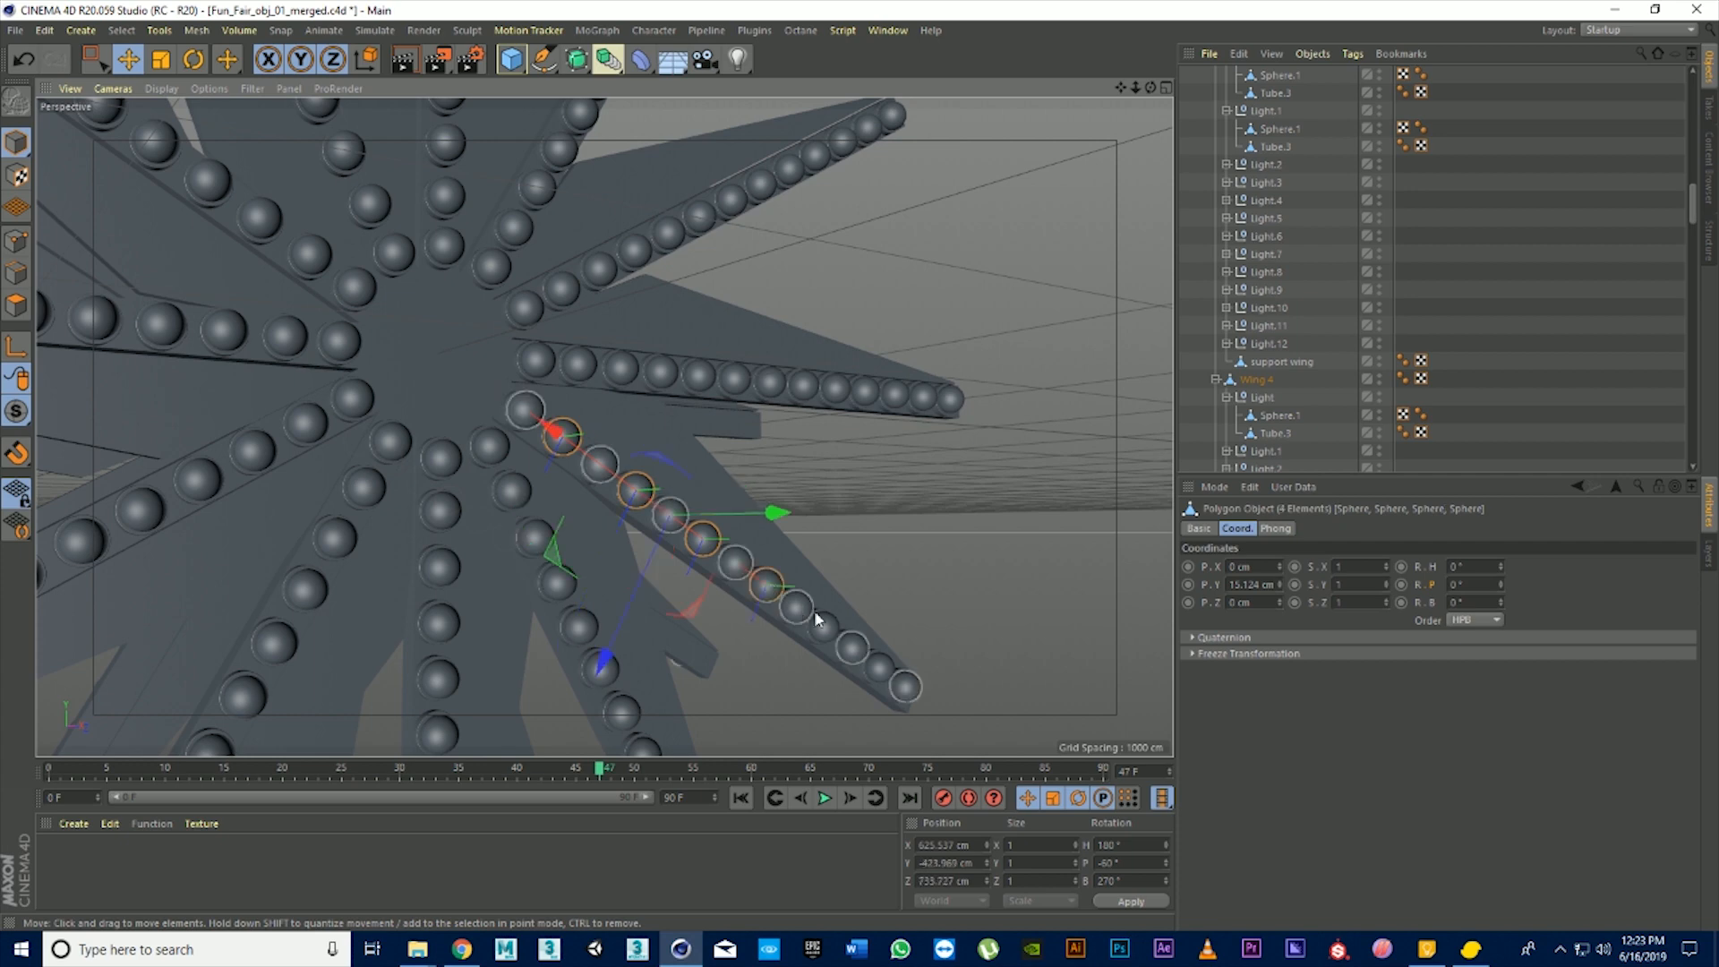
shift+click(824, 626)
shift+click(880, 667)
key(s)
click(1226, 128)
right_click(1276, 149)
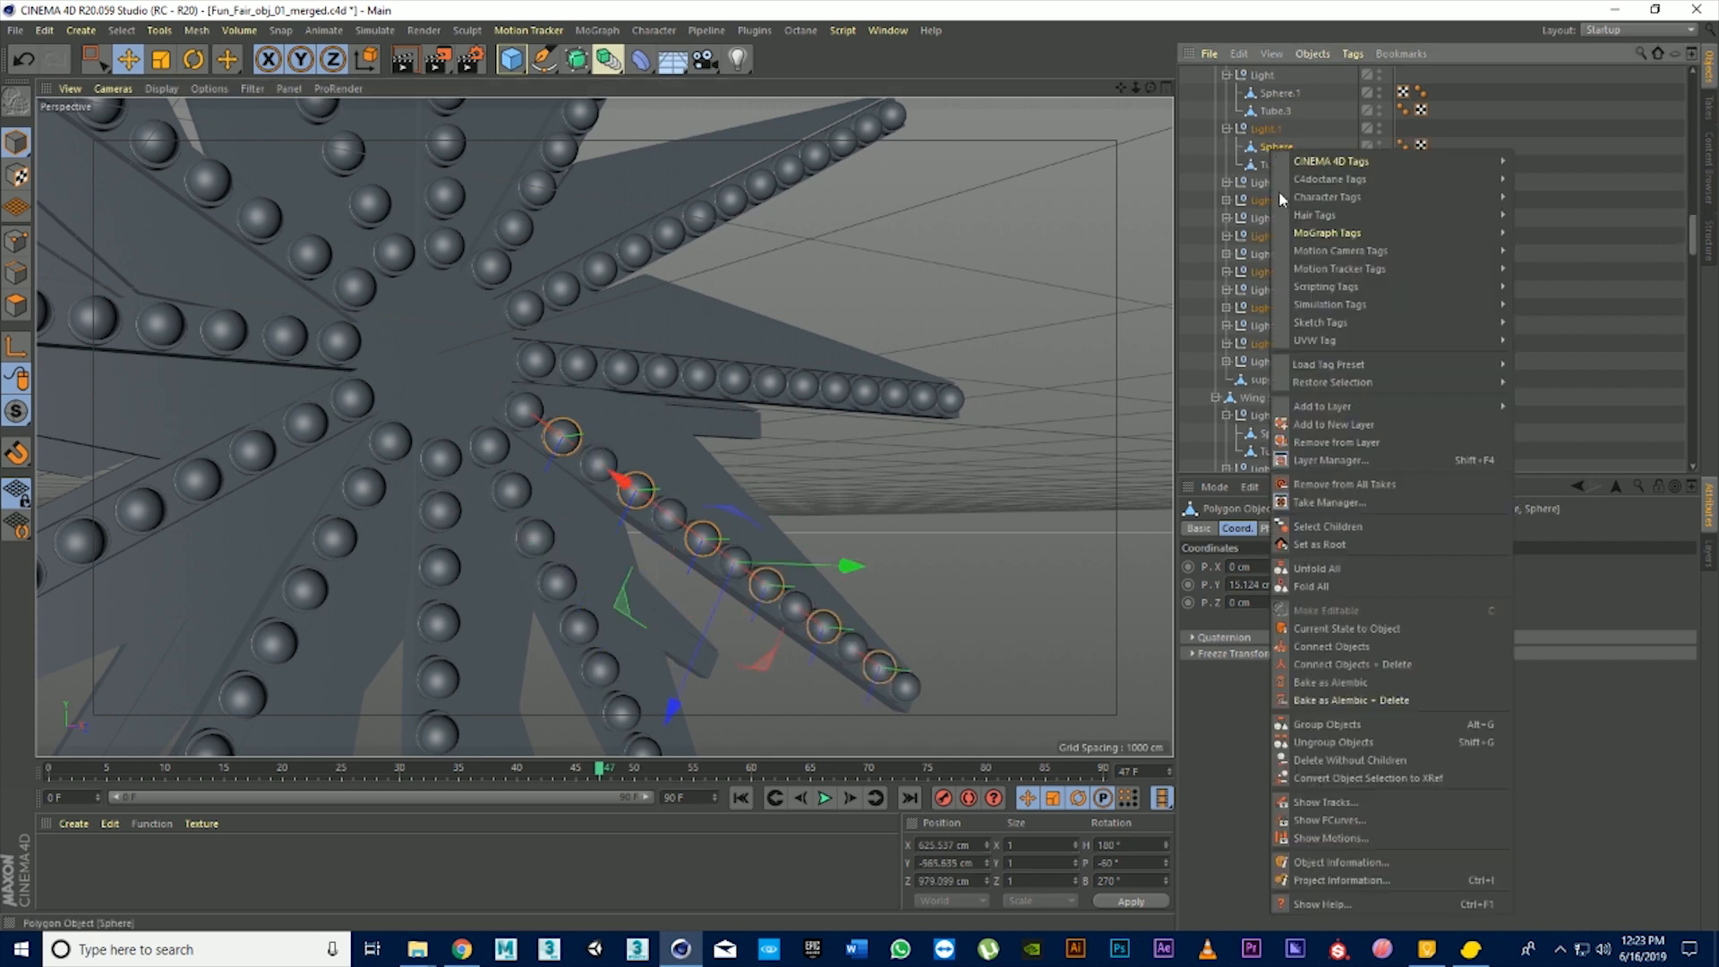
click(1343, 646)
Select the six unmerged alternate spheres along Wing 5, second from the hub outward, and connect them into one object, deleting the originals
click(513, 491)
shift+click(559, 583)
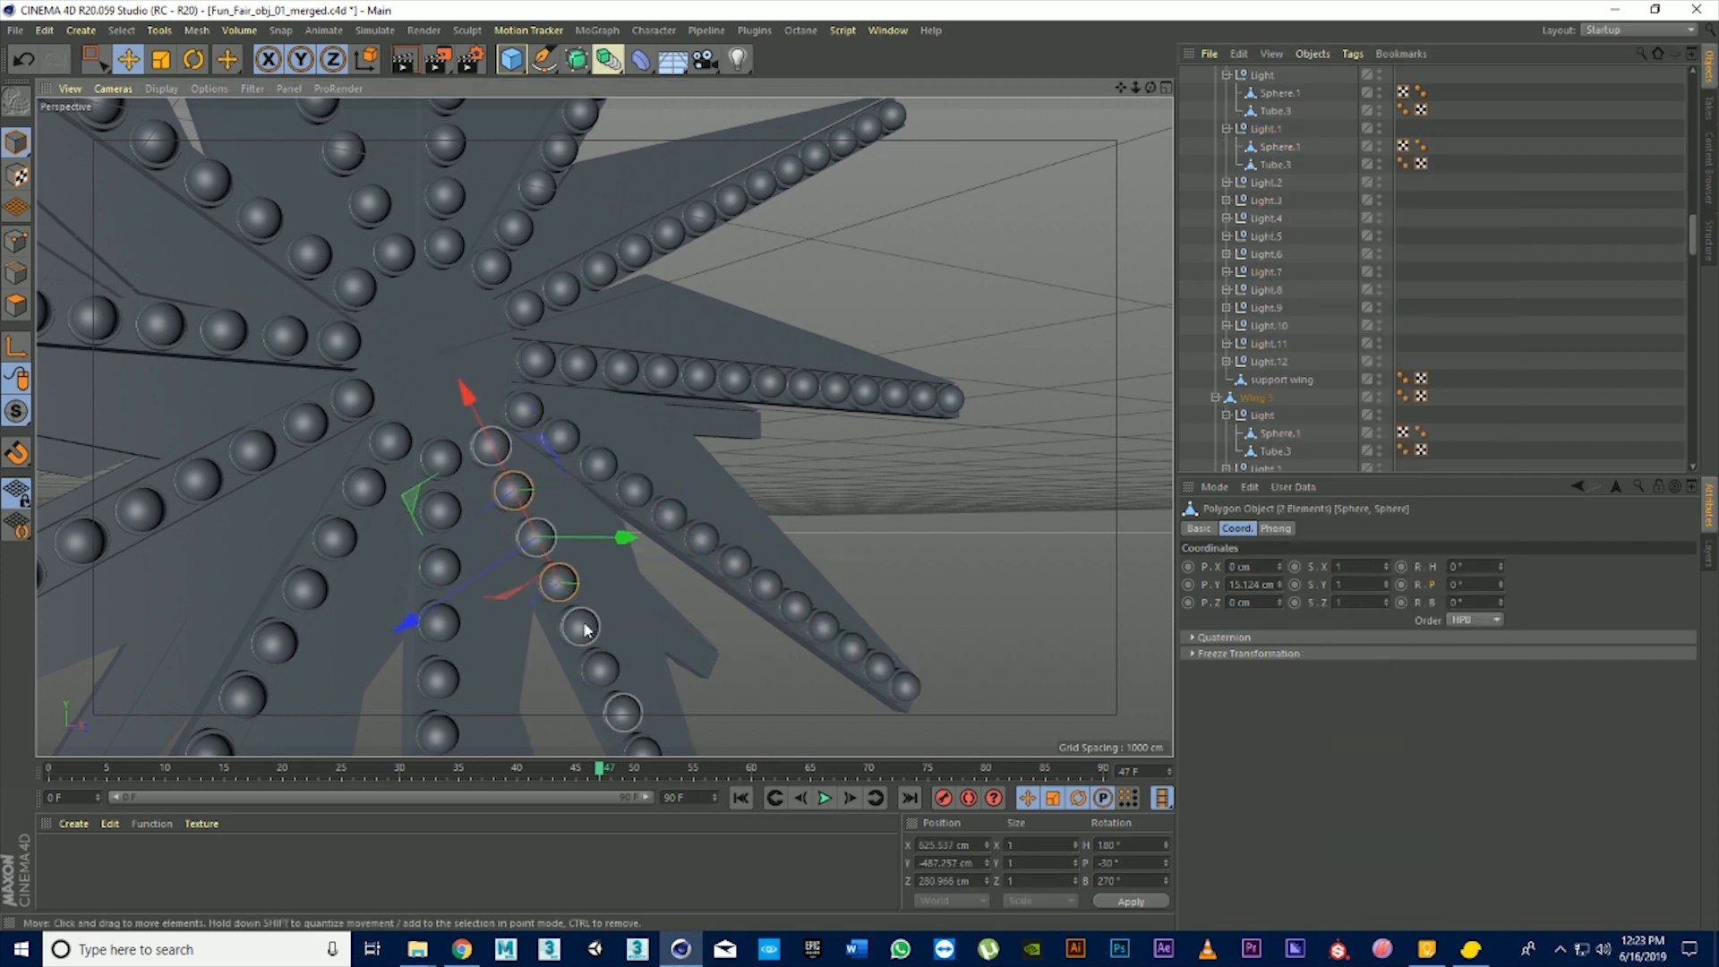
shift+click(602, 670)
drag(1121, 87, 1057, 0)
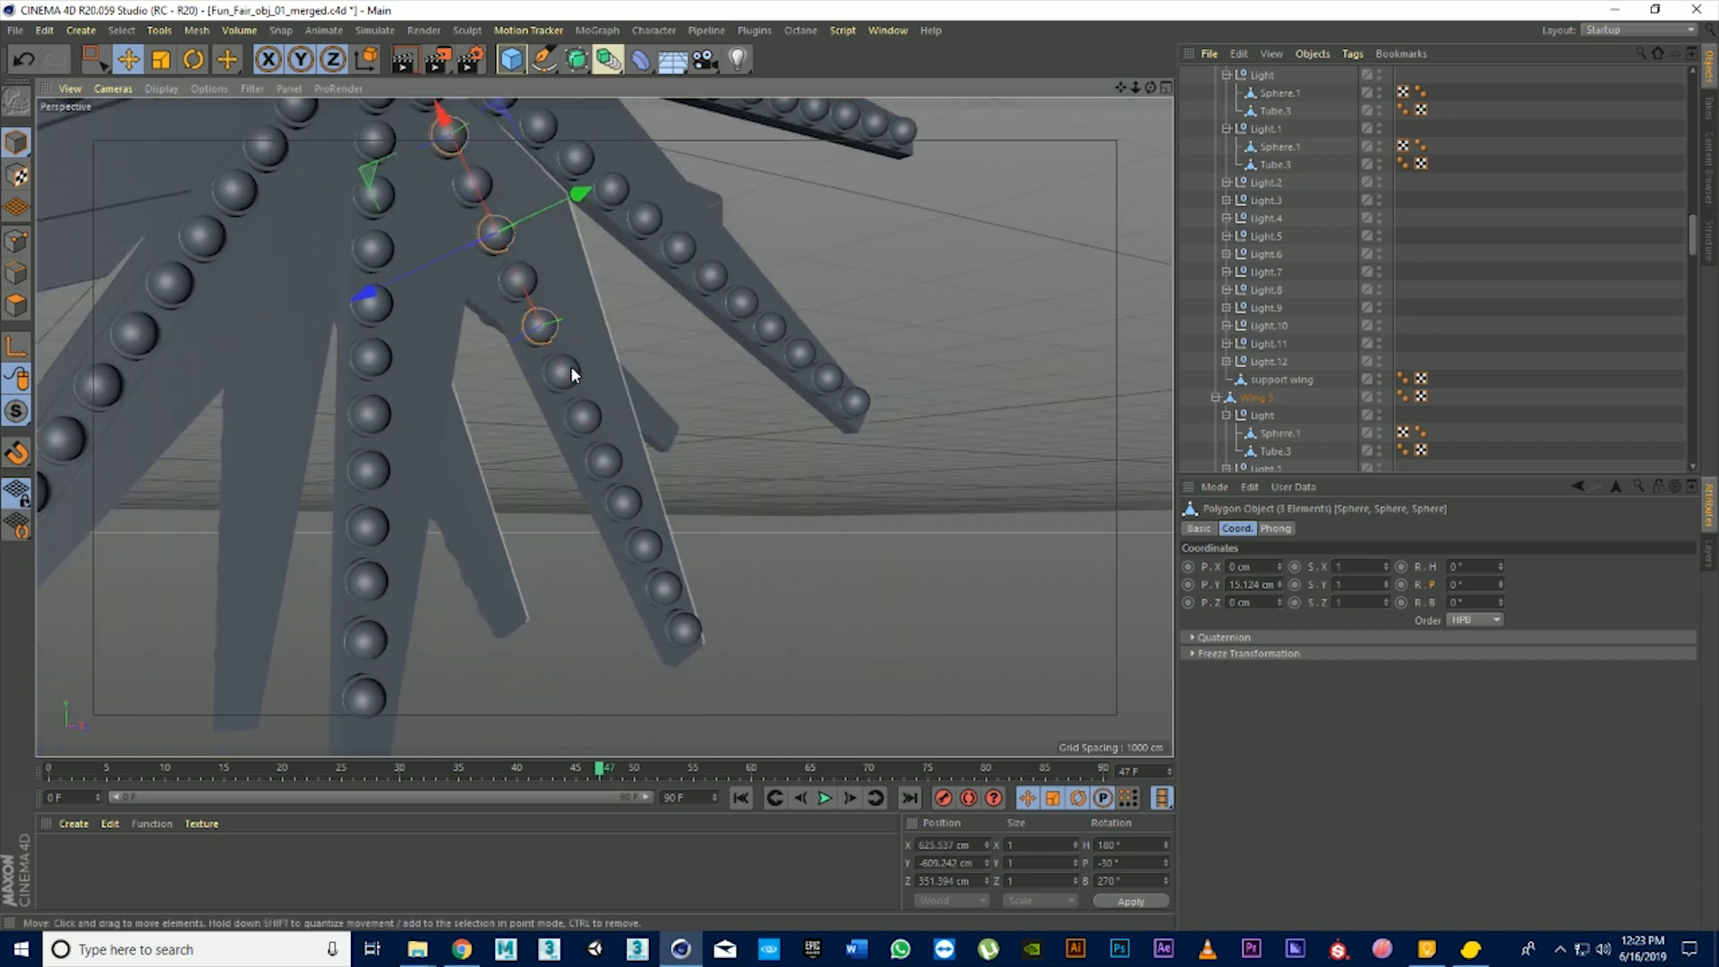
shift+click(586, 419)
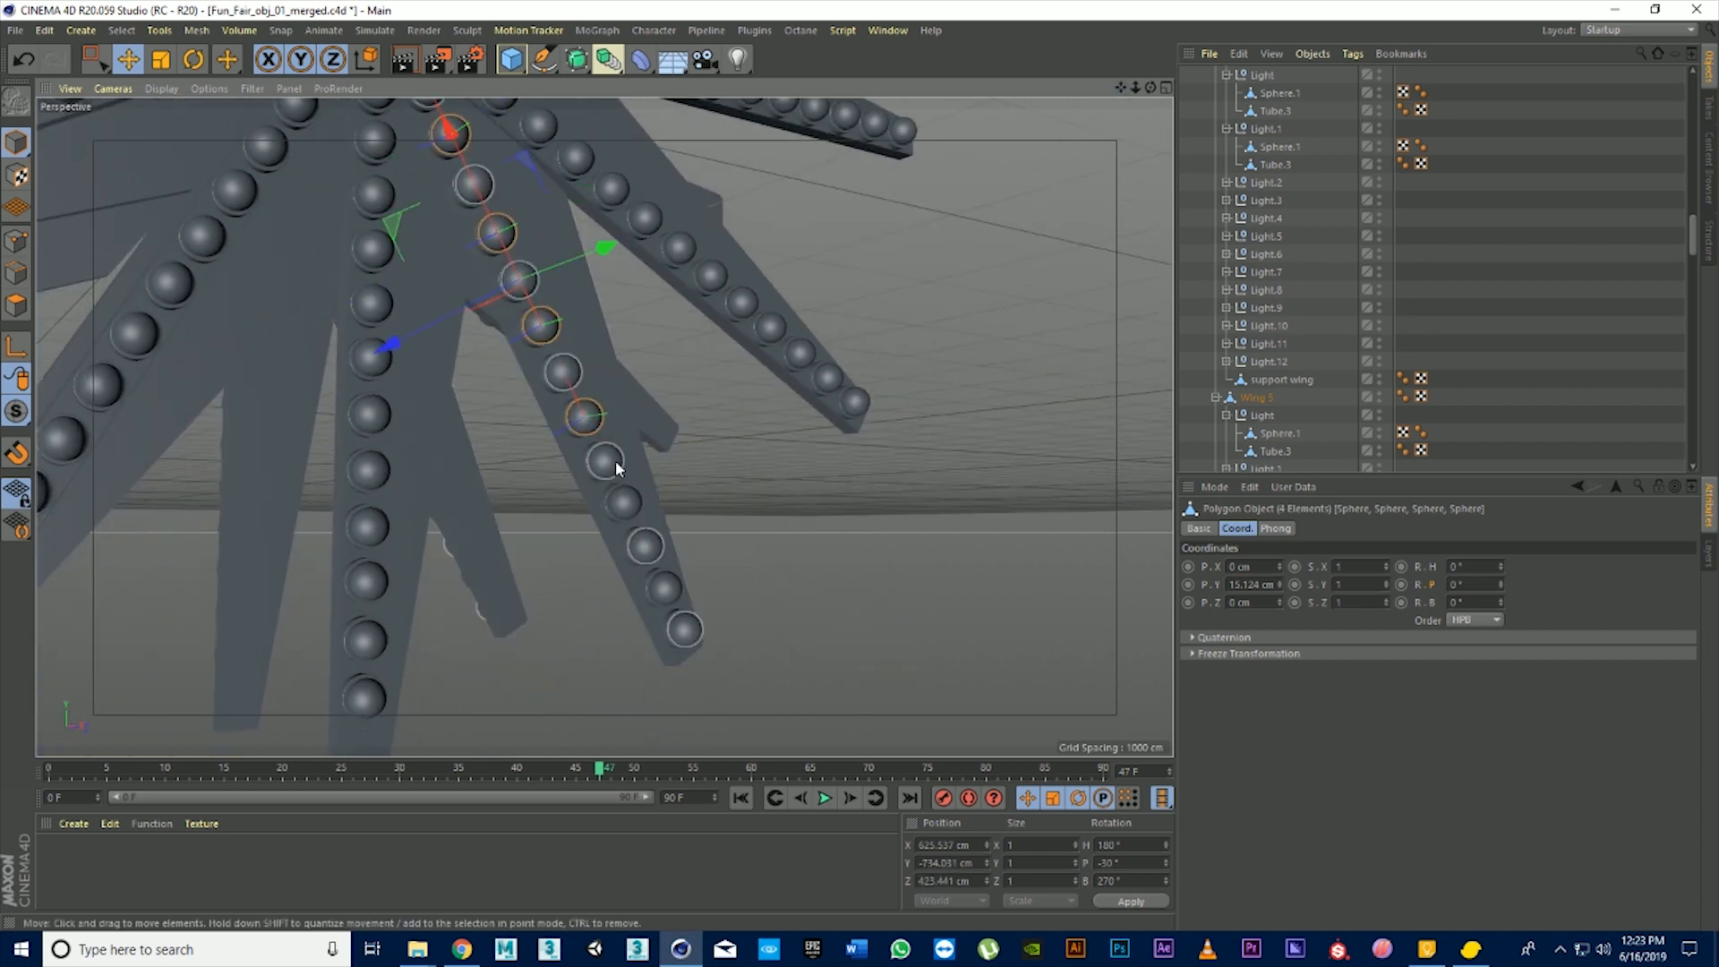
shift+click(627, 503)
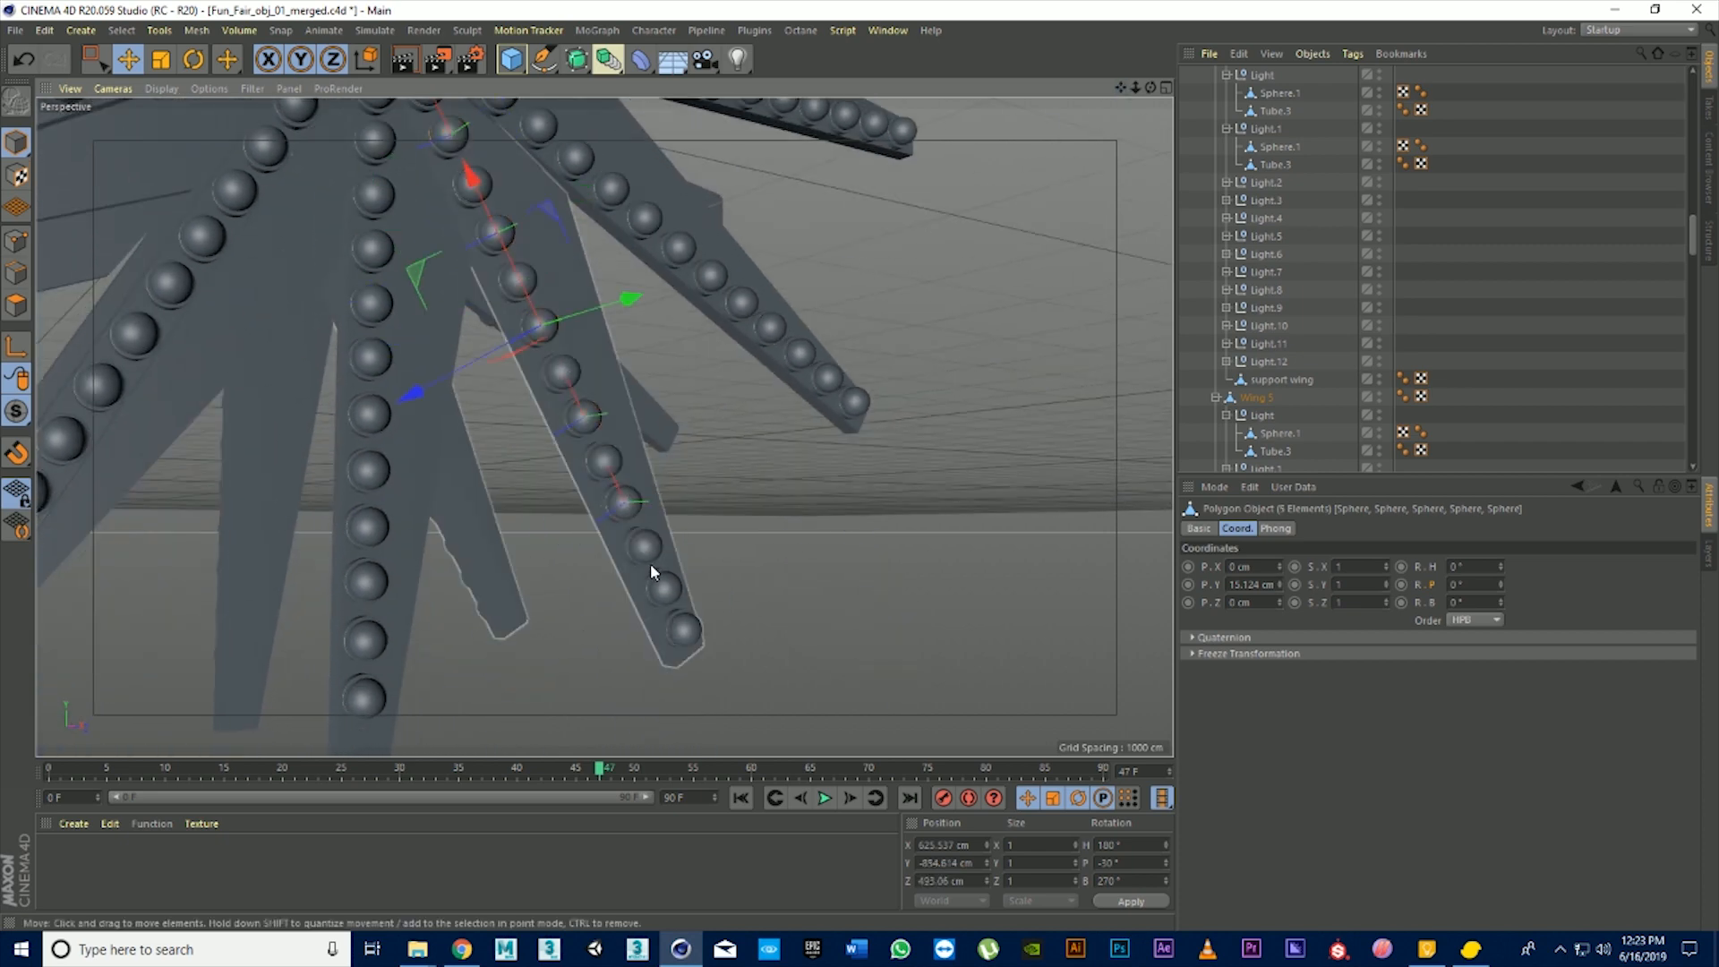
shift+click(668, 587)
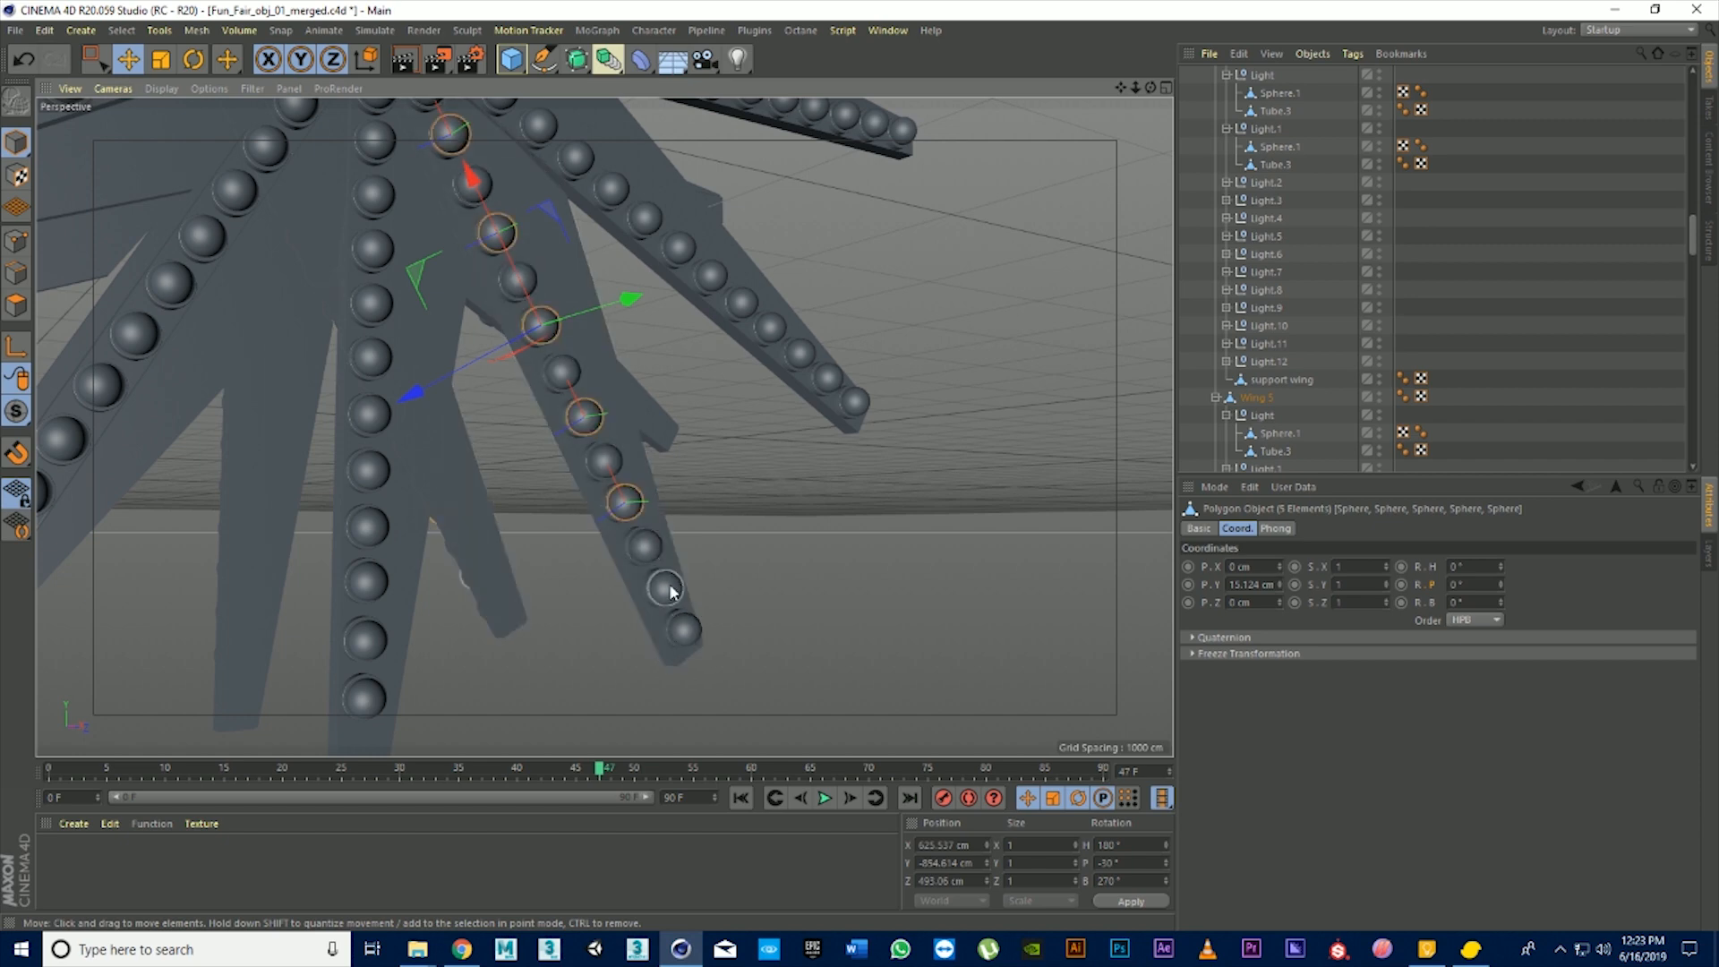
scroll(1289, 358, down, 4)
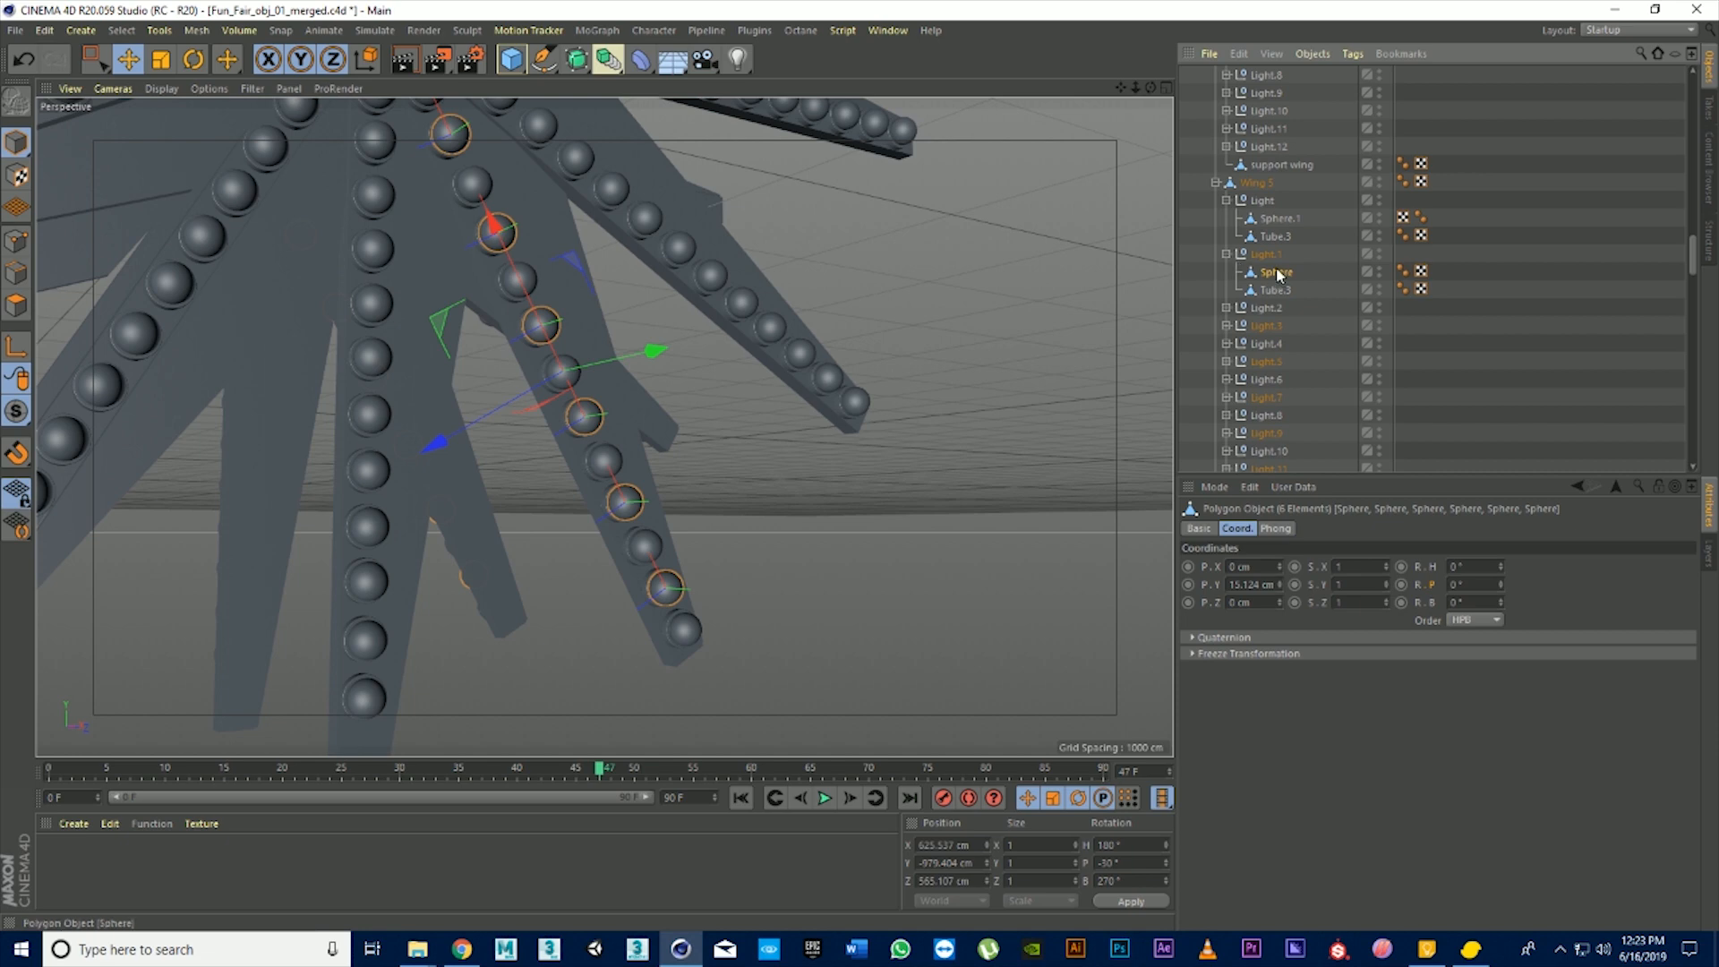
right_click(1278, 274)
click(1367, 678)
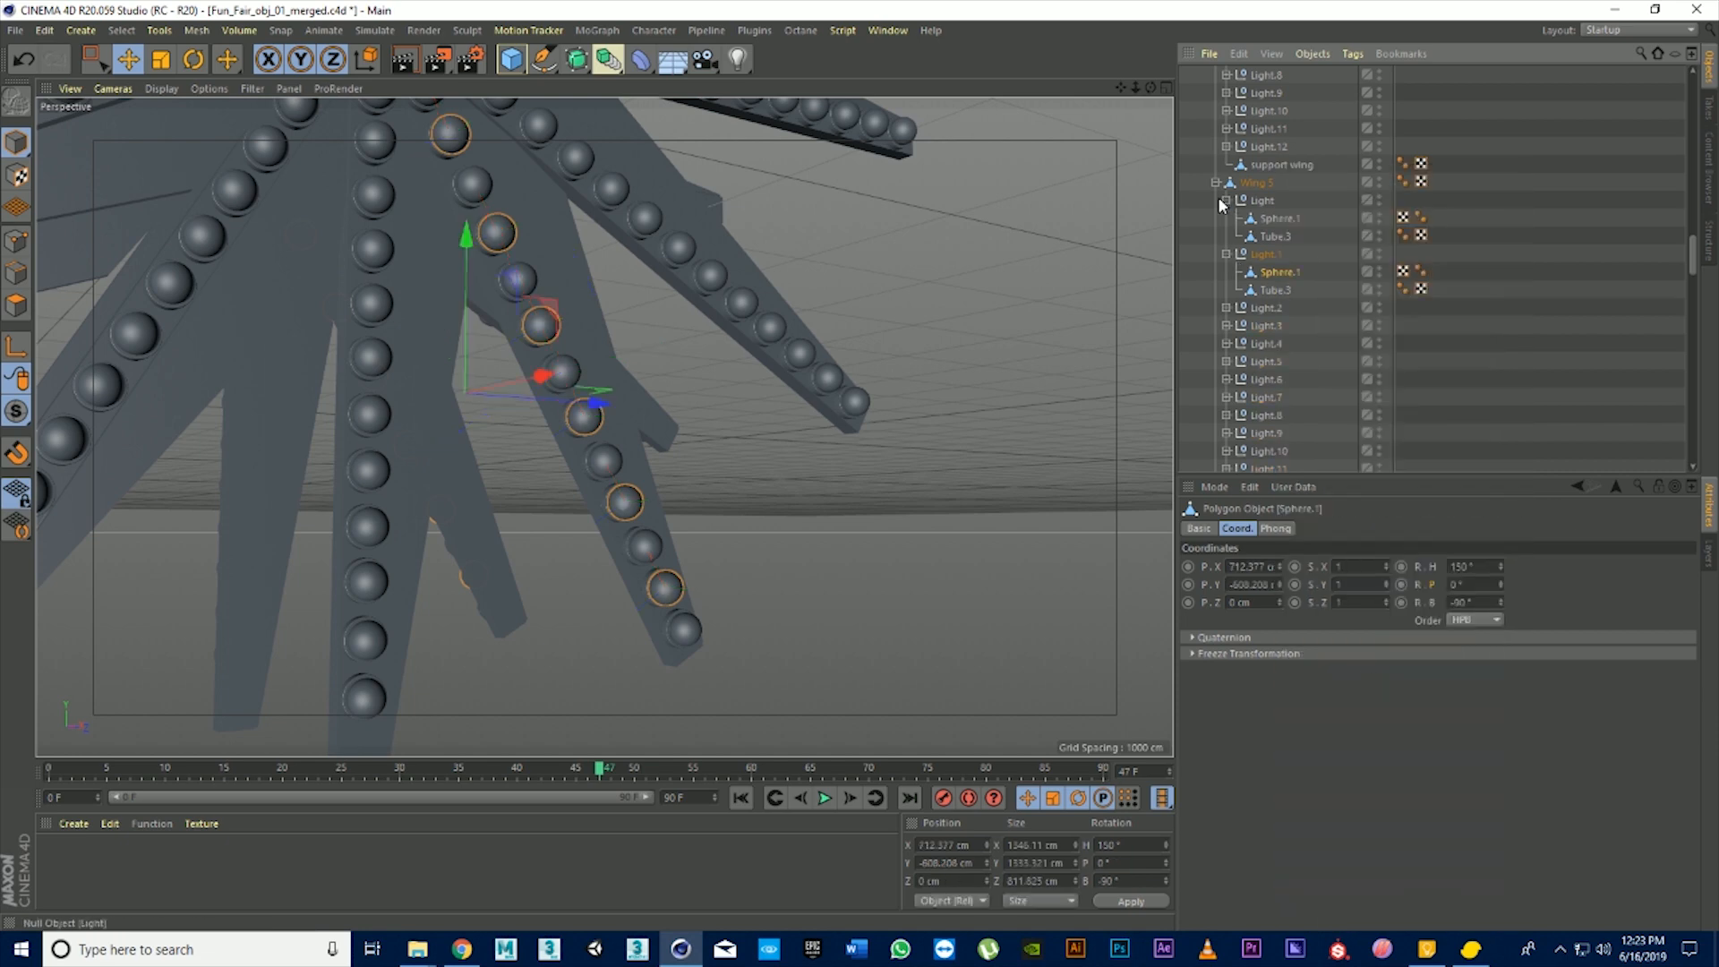
Check that both alternating sphere sets on the vertical wing below the hub are merged by test-moving a set and undoing the moves
drag(1121, 88, 1369, 2)
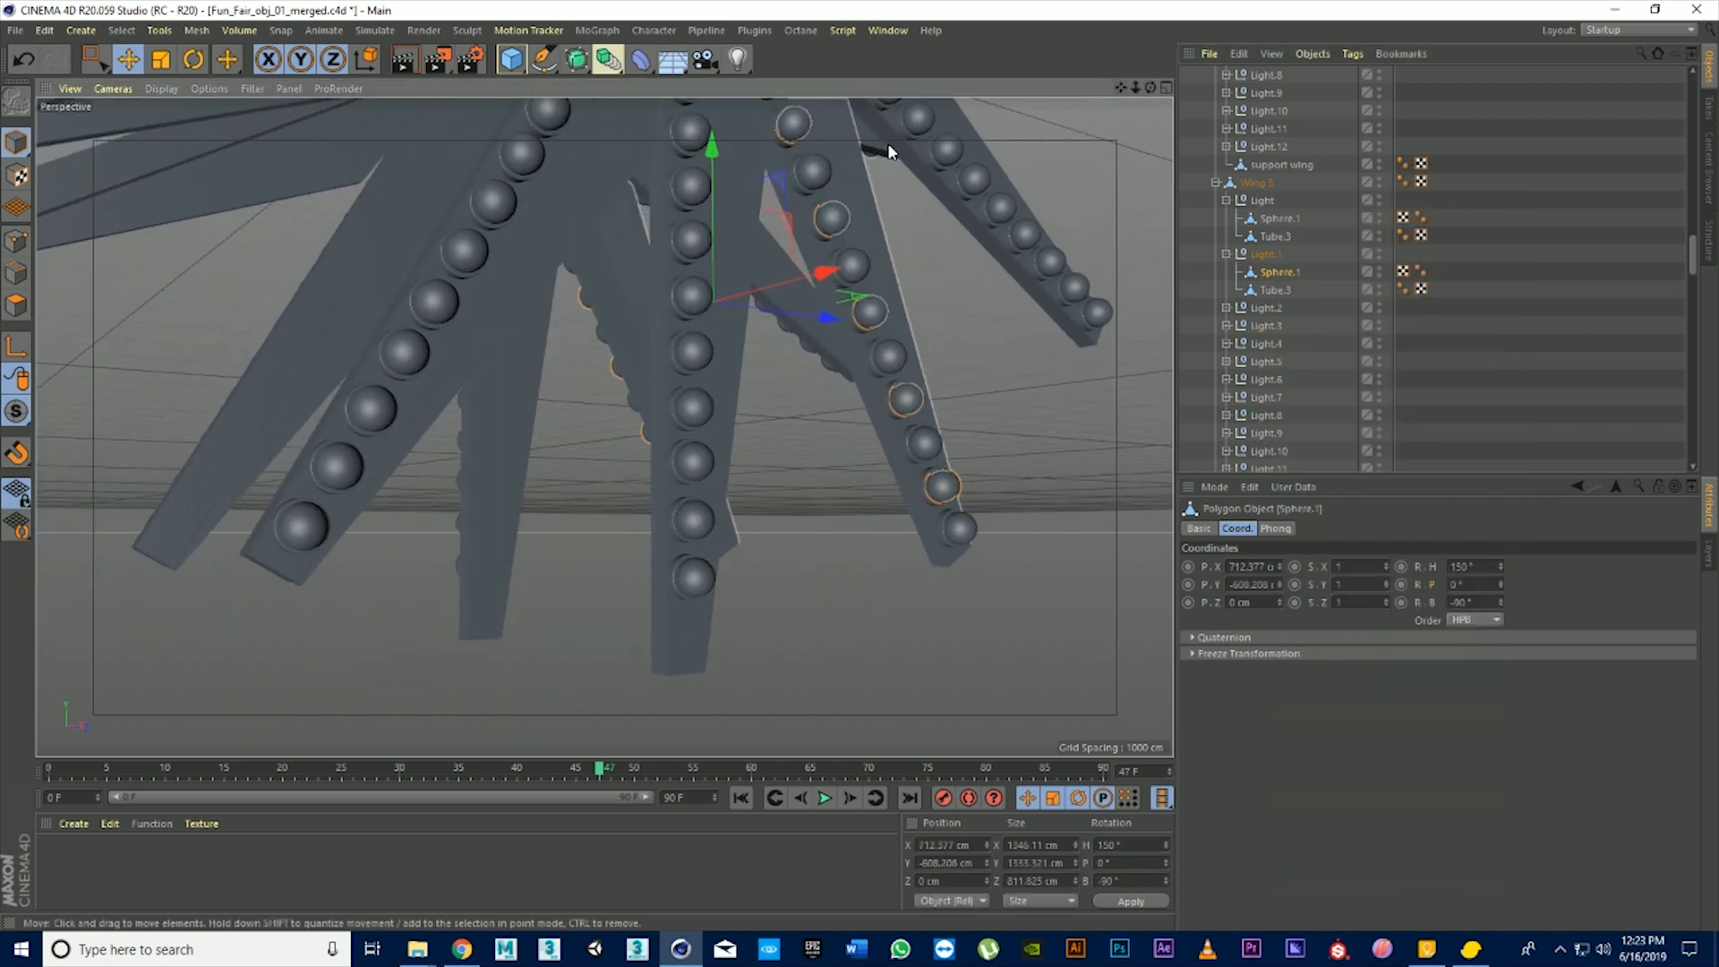
drag(1121, 88, 513, 255)
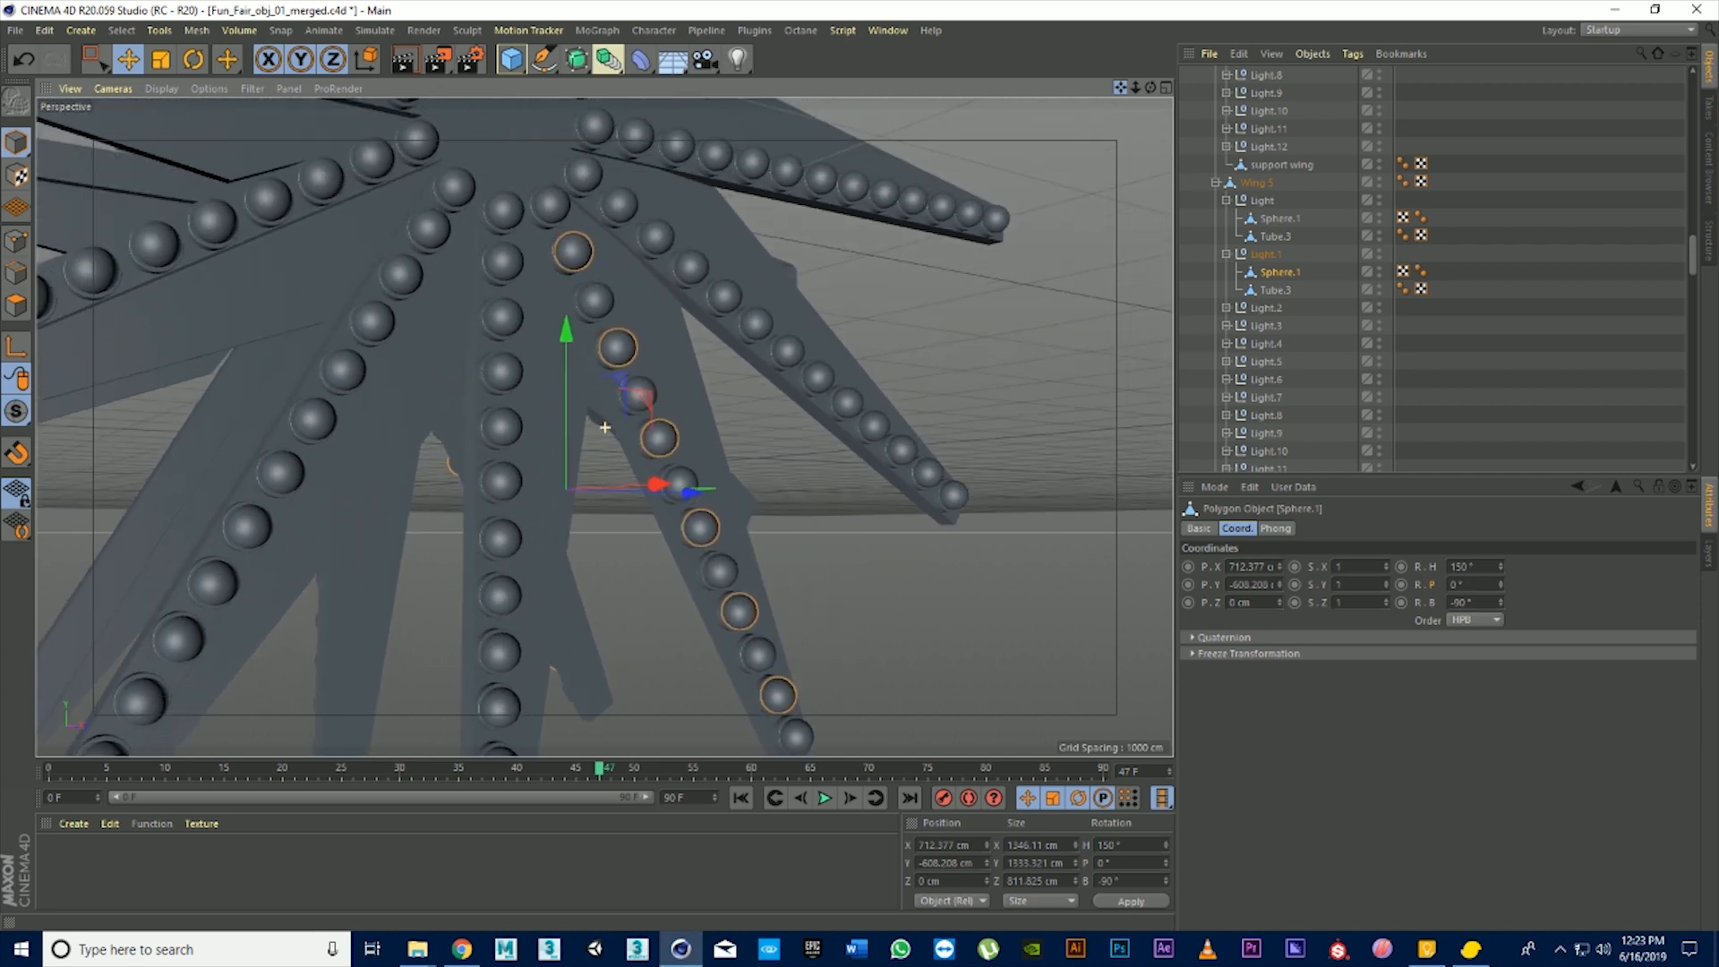
click(505, 265)
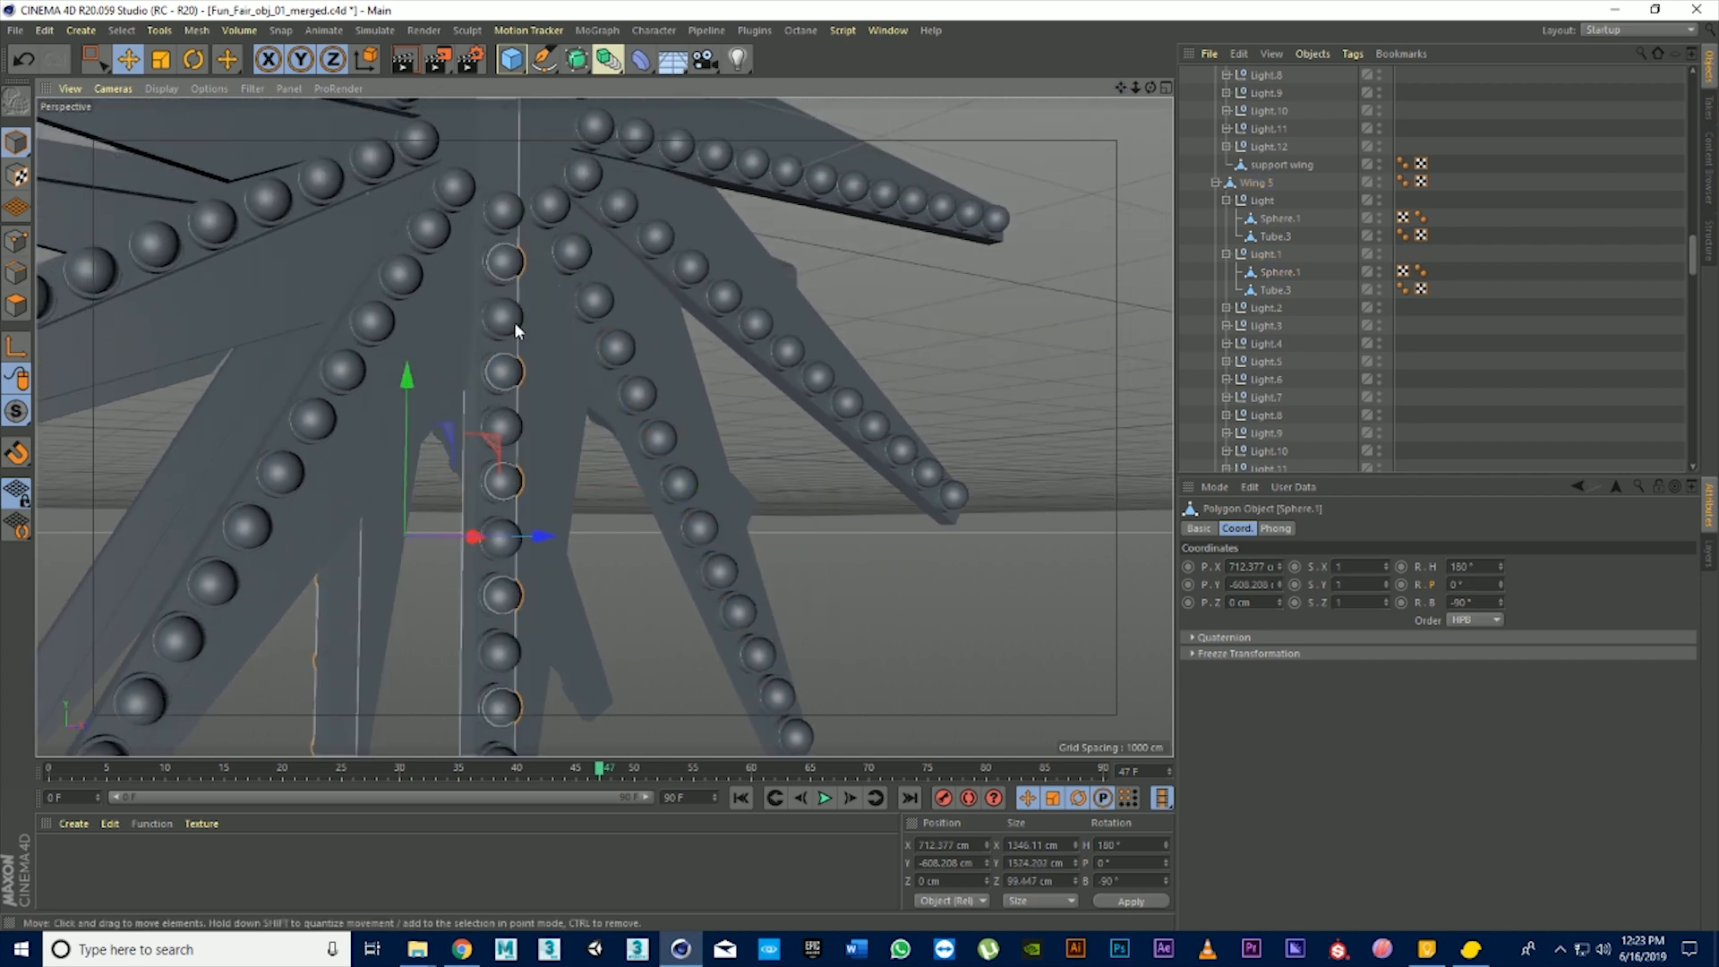
drag(516, 330, 511, 215)
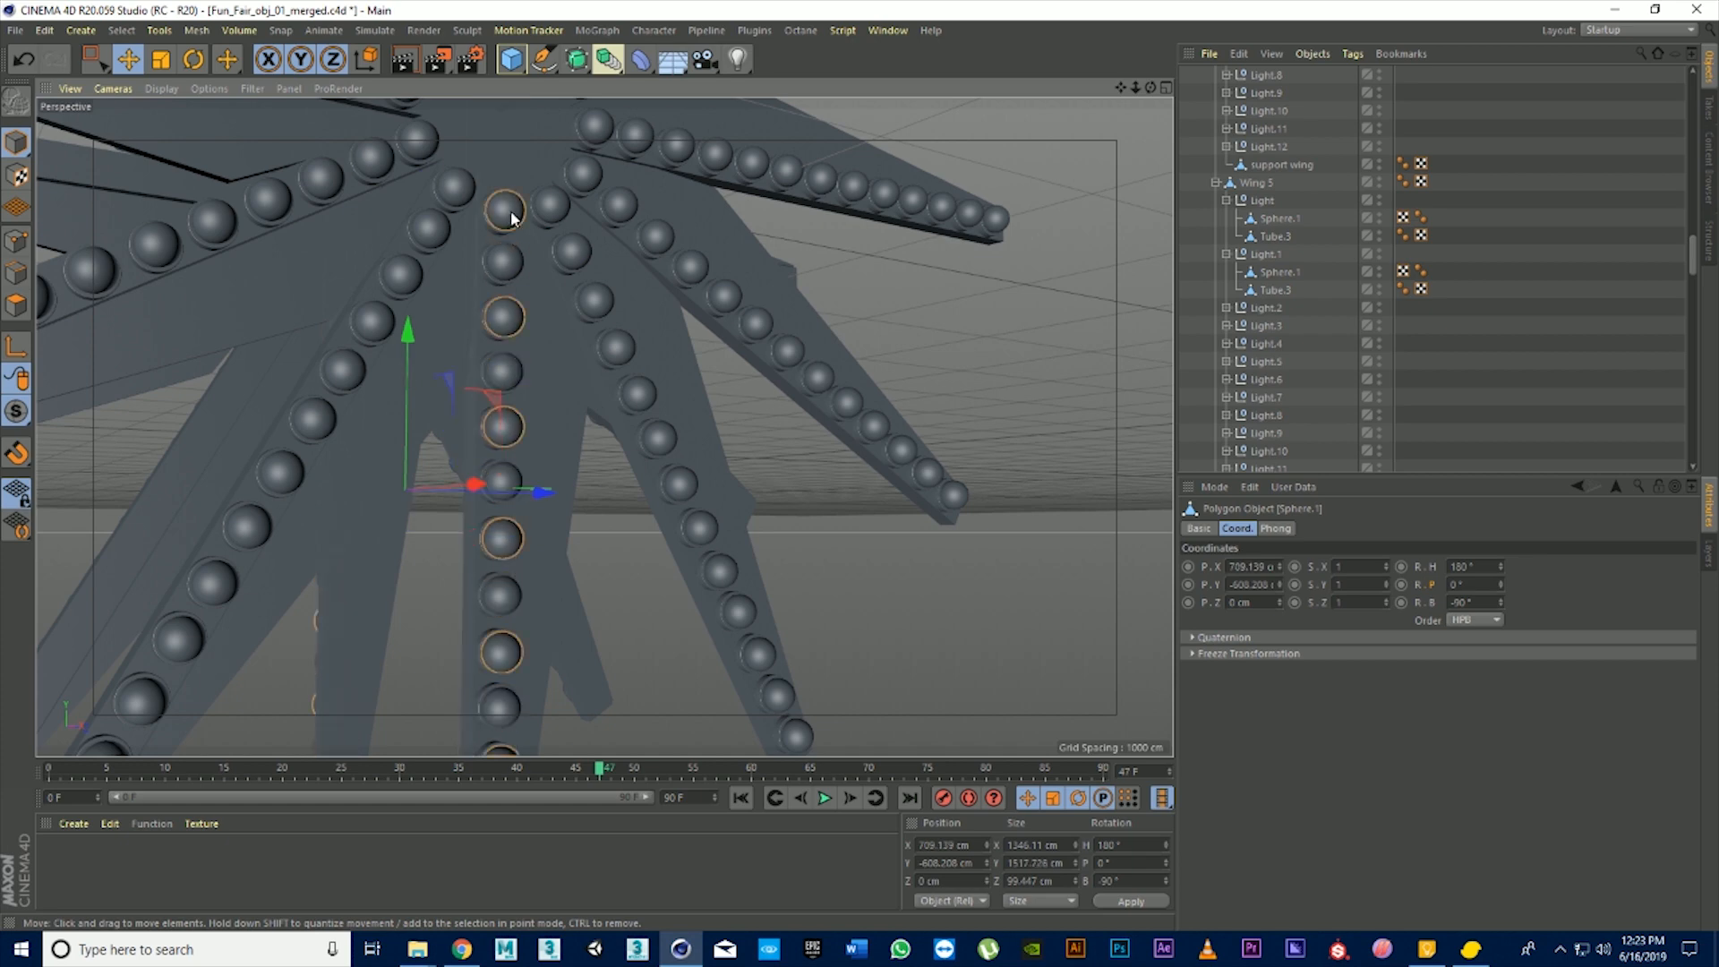
click(511, 267)
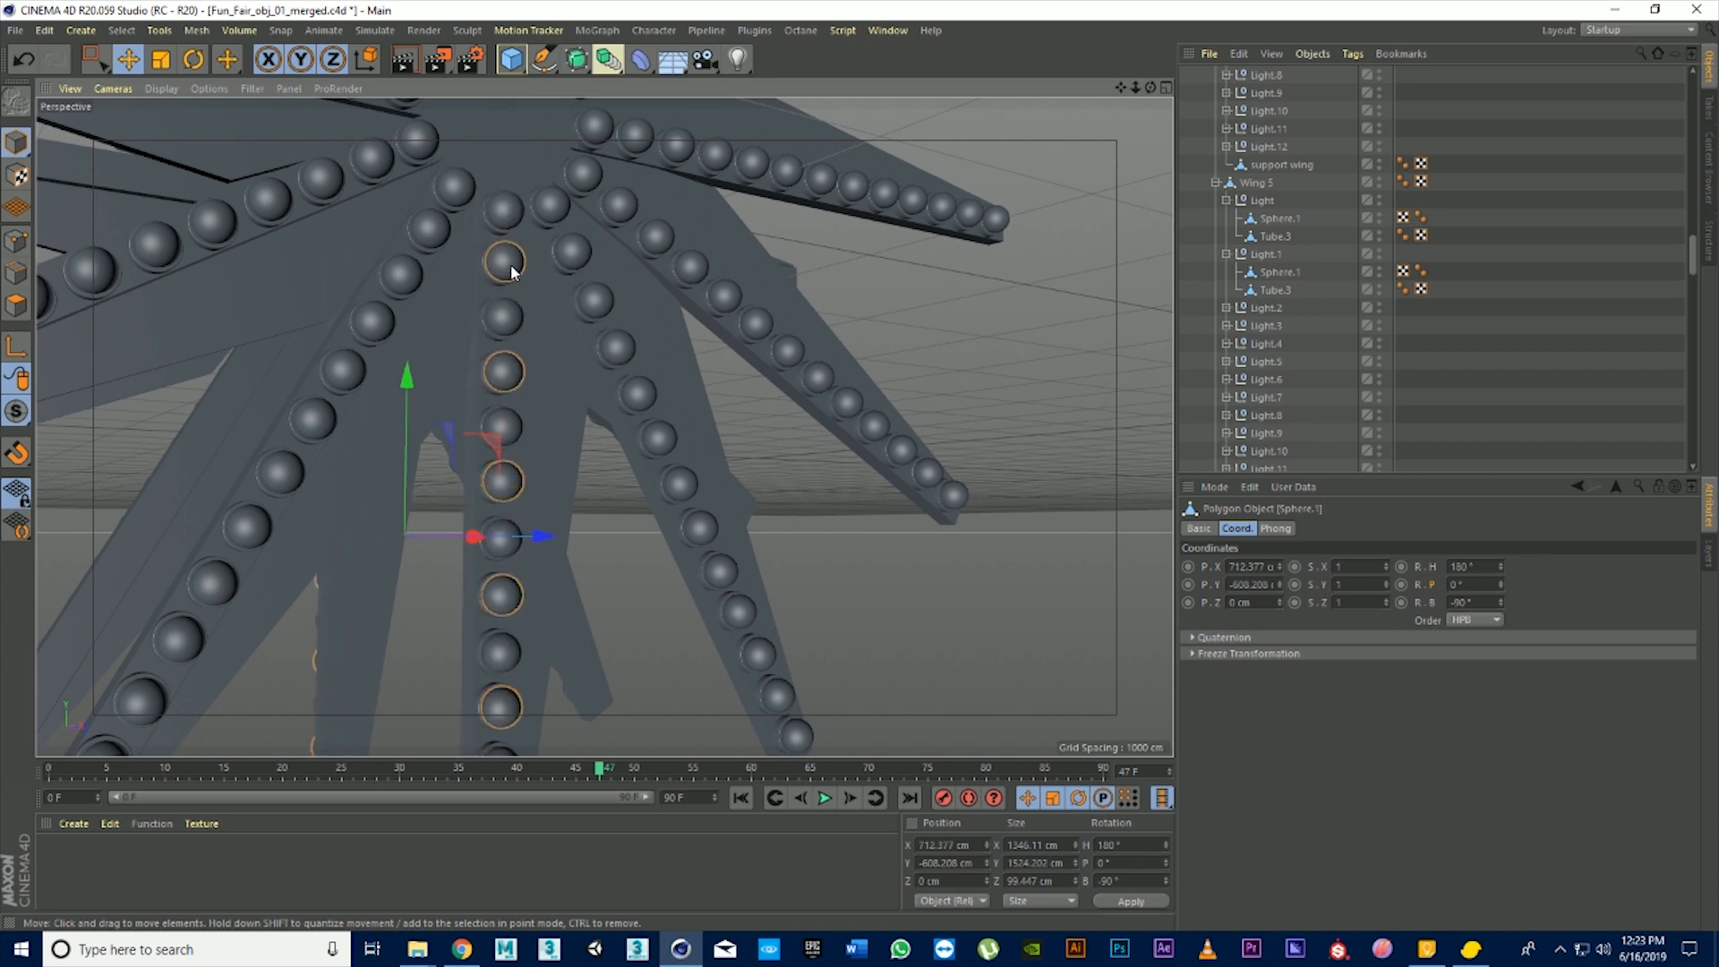
scroll(510, 264, down, 4)
scroll(510, 264, up, 2)
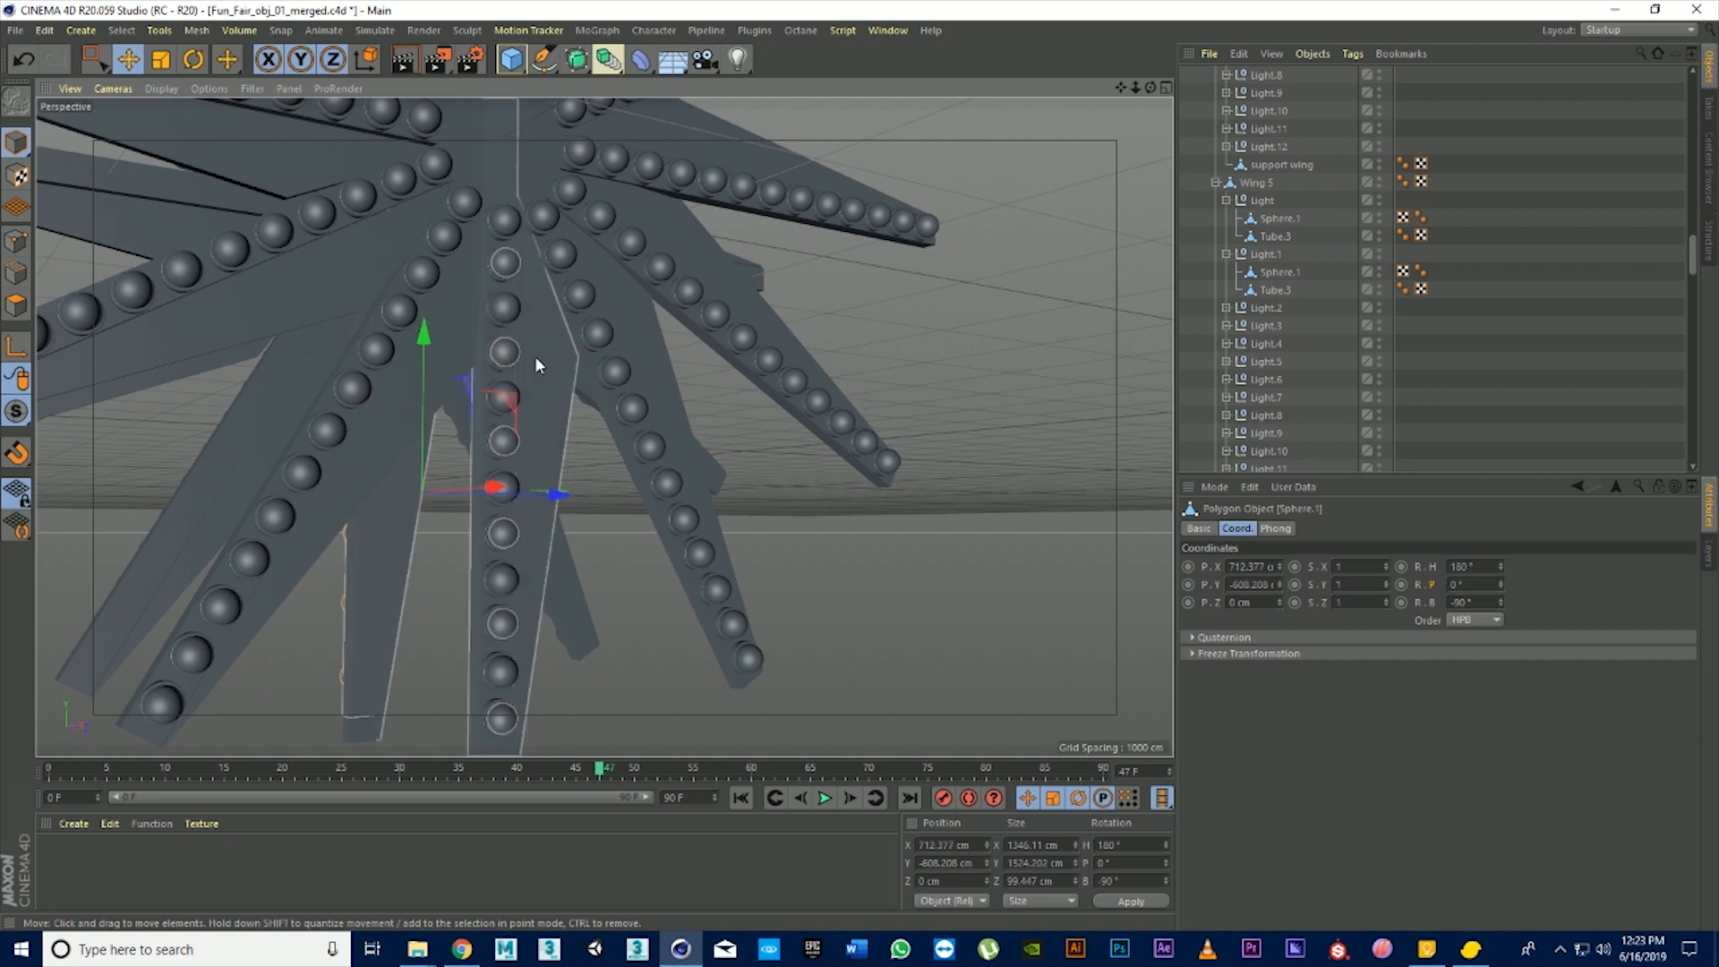
drag(550, 492, 652, 467)
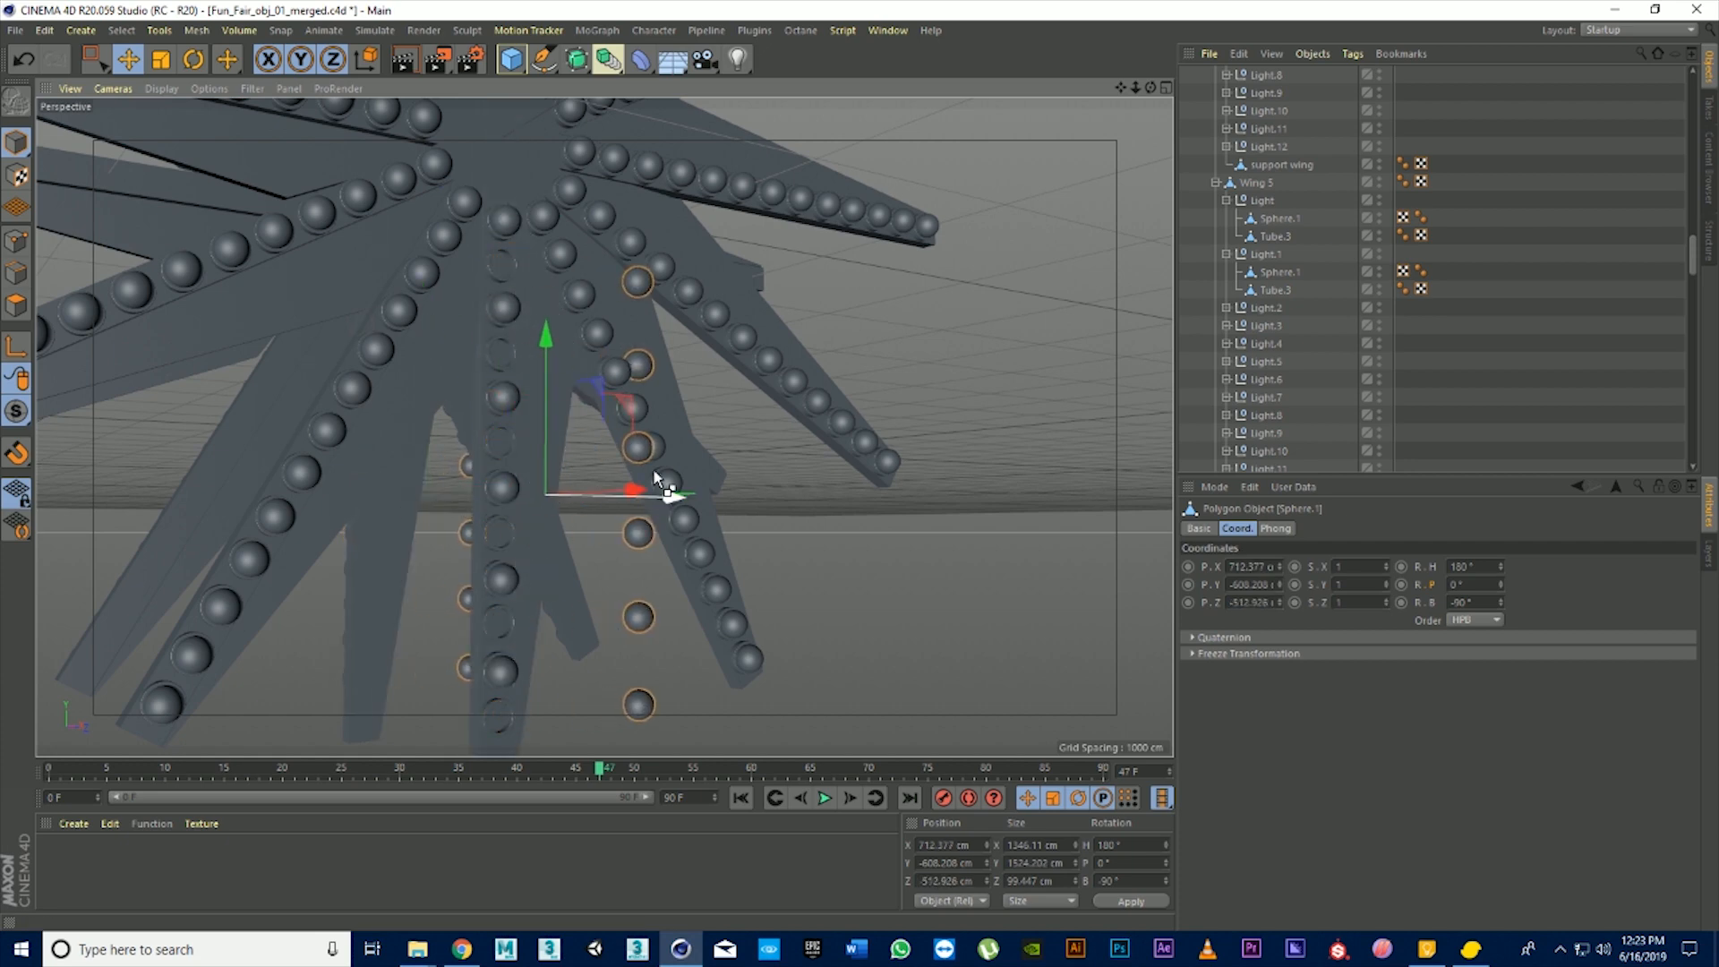
key(ctrl+z)
drag(555, 492, 668, 453)
key(ctrl+z)
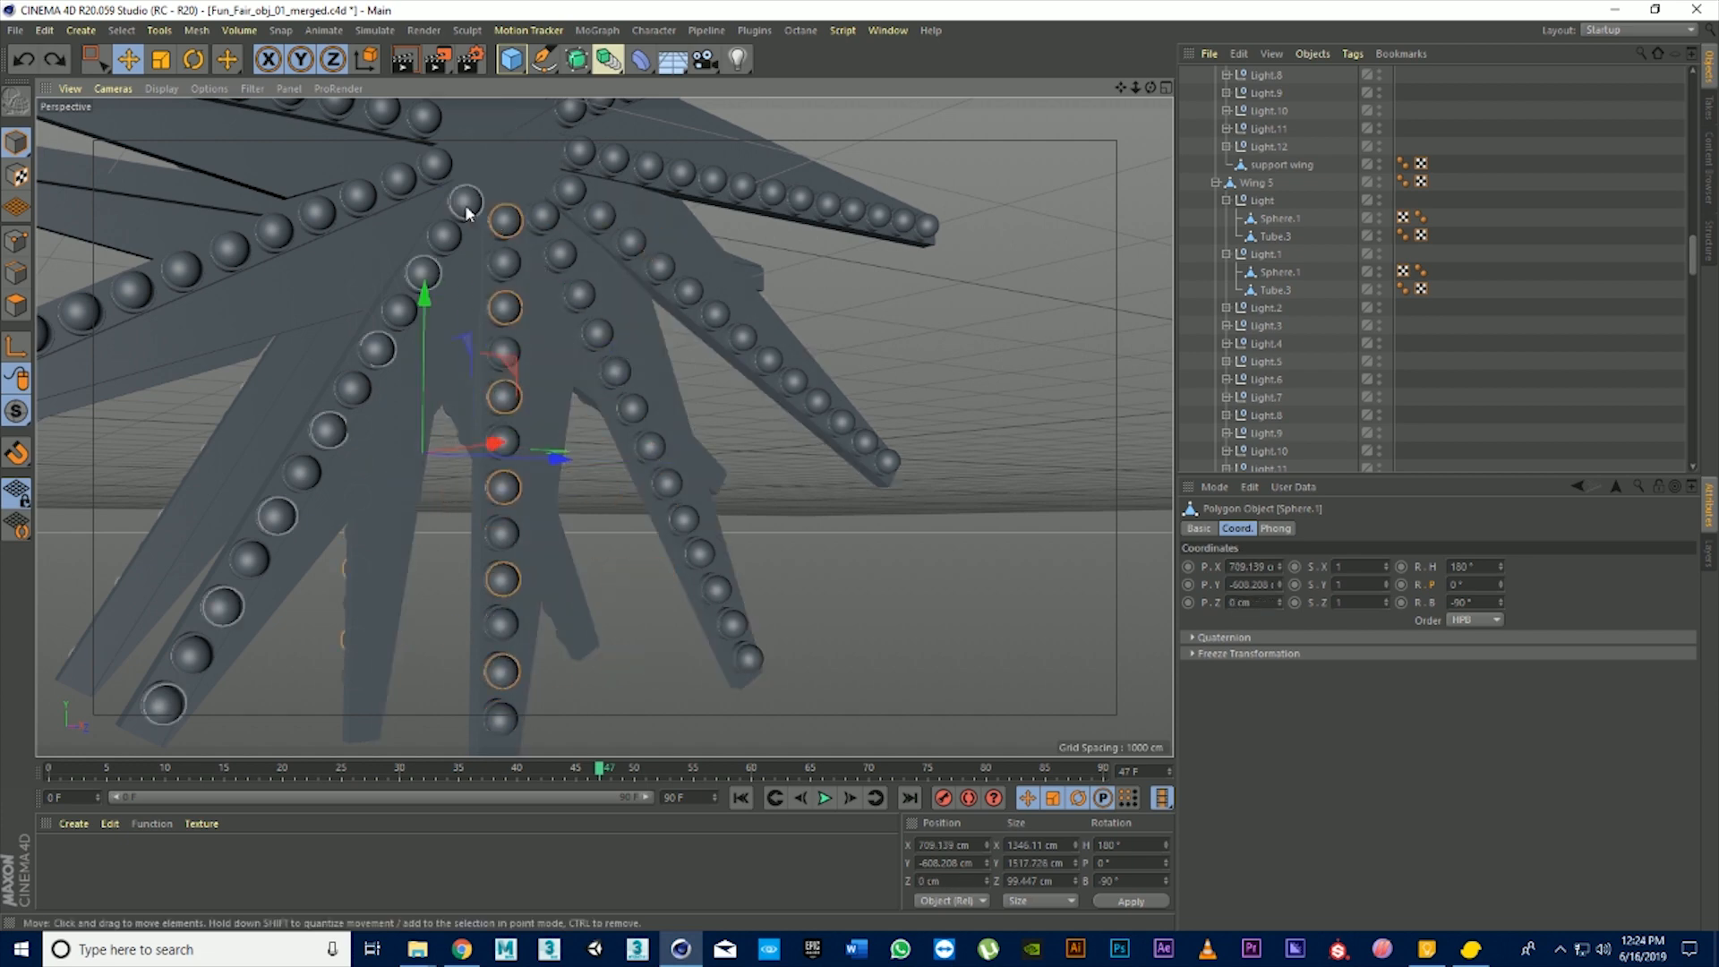
key(ctrl+z)
Select the six unmerged alternate spheres along Wing 7, second from the hub outward, and connect them into one object, deleting the originals
click(452, 235)
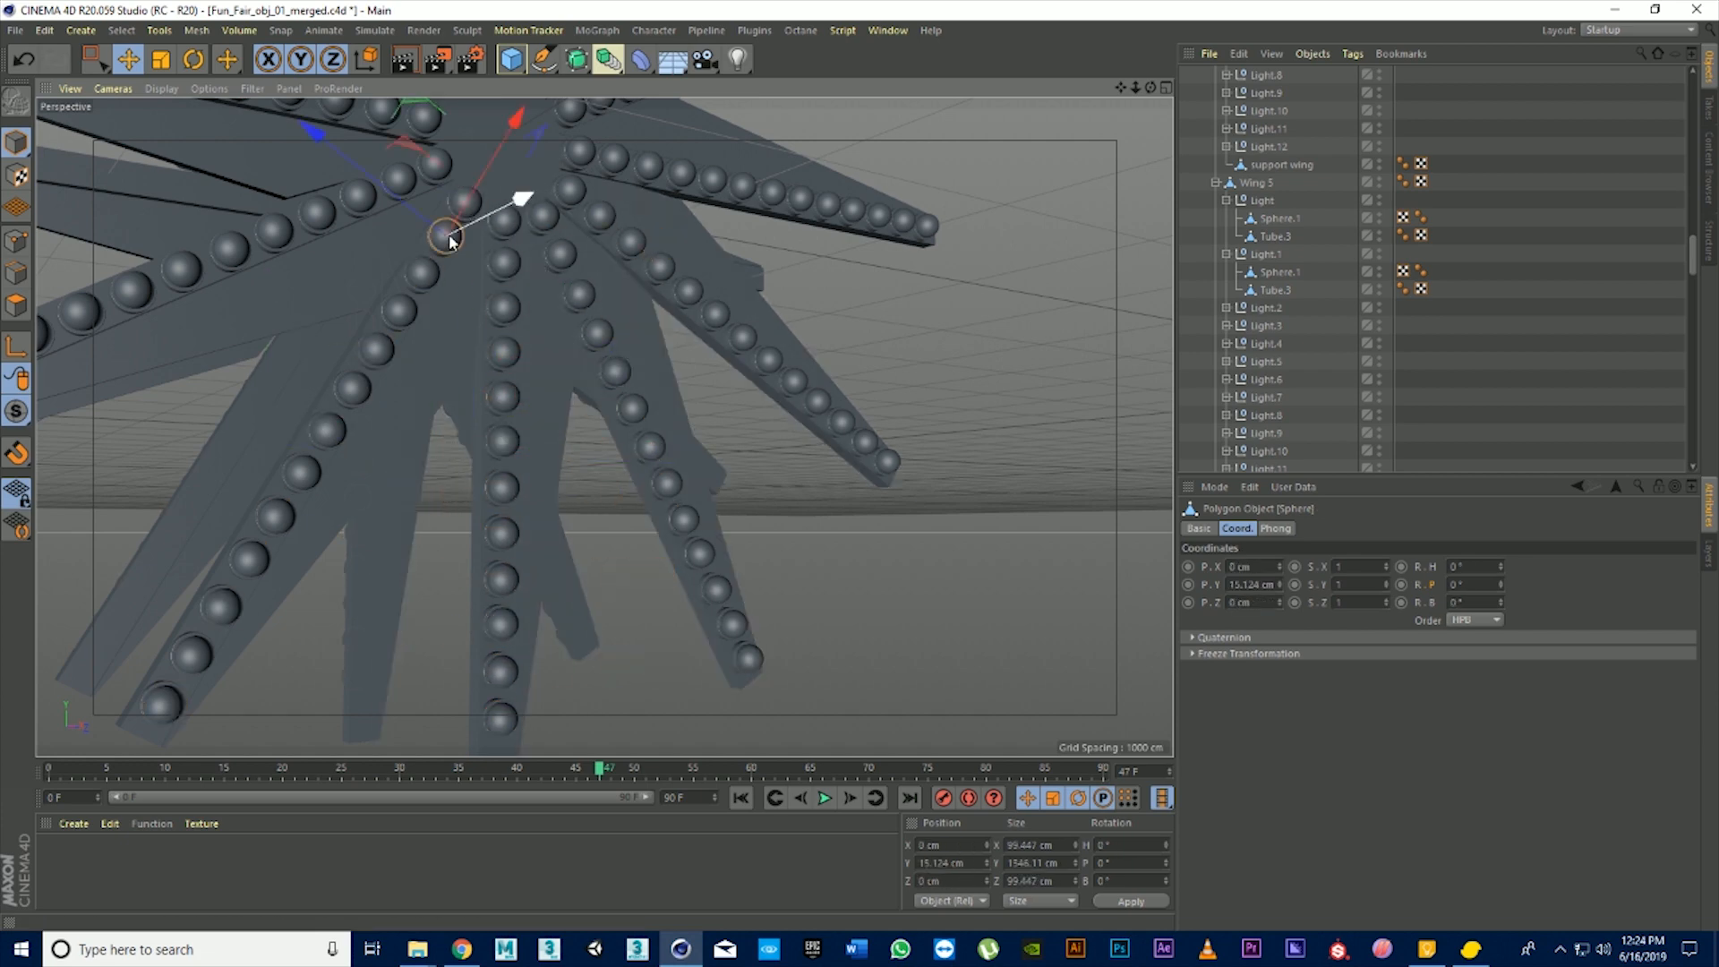
shift+click(400, 310)
shift+click(354, 387)
shift+click(304, 472)
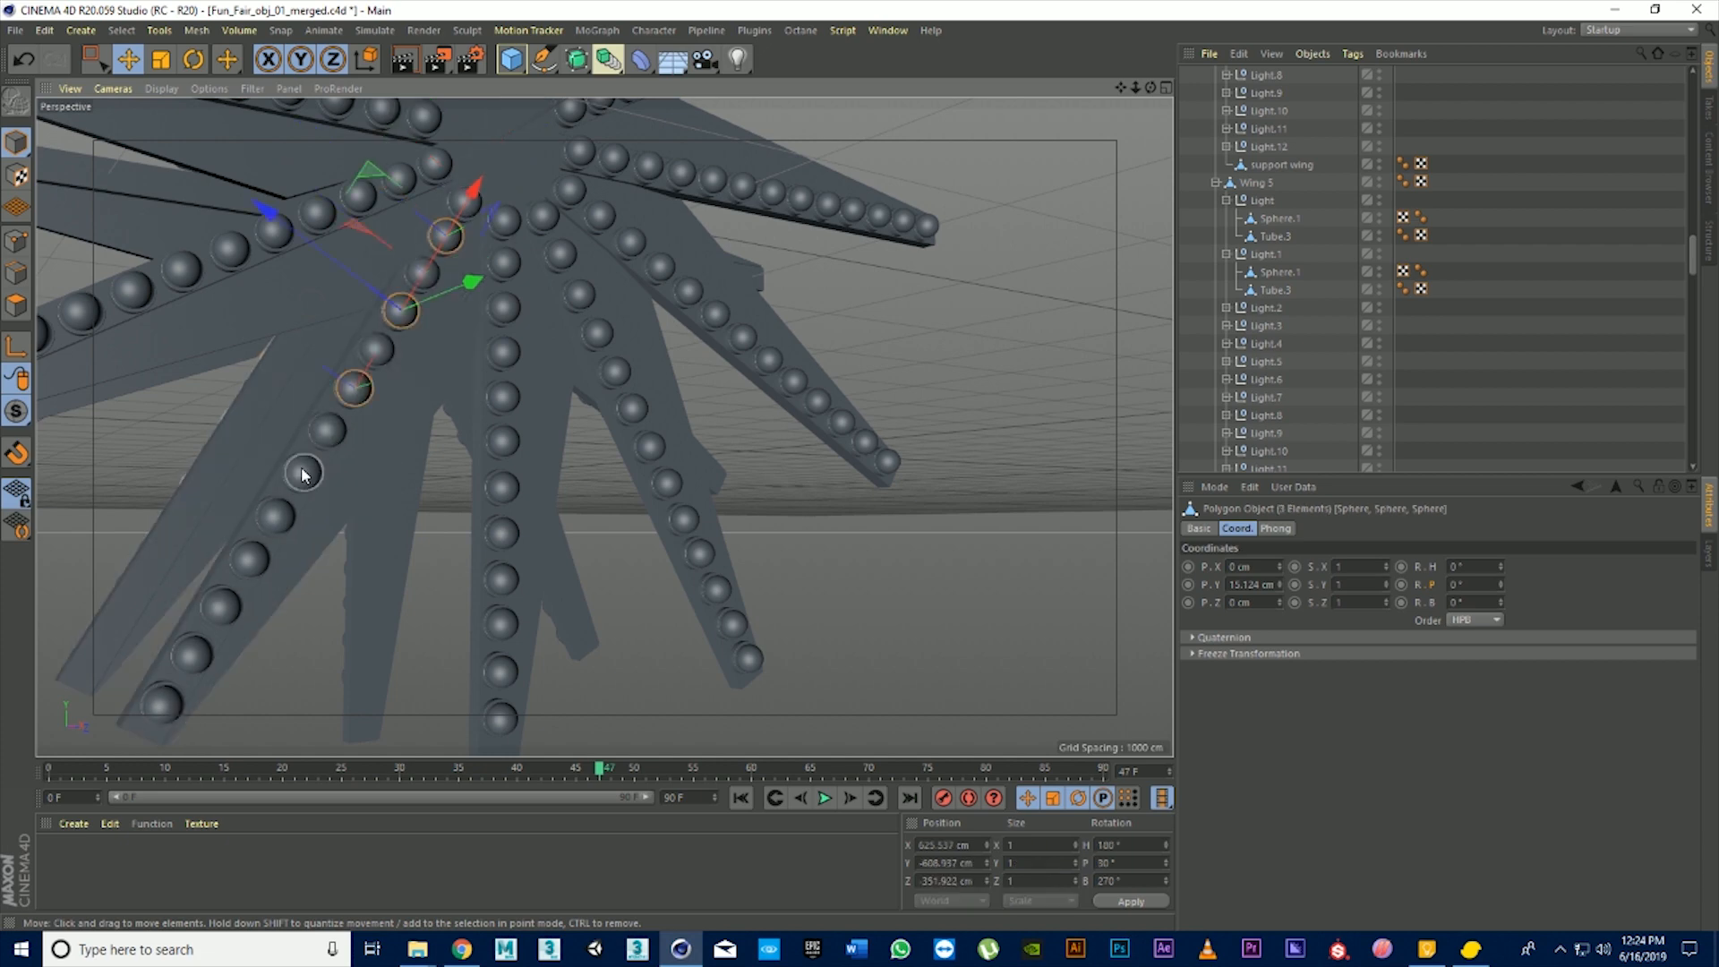
shift+click(251, 560)
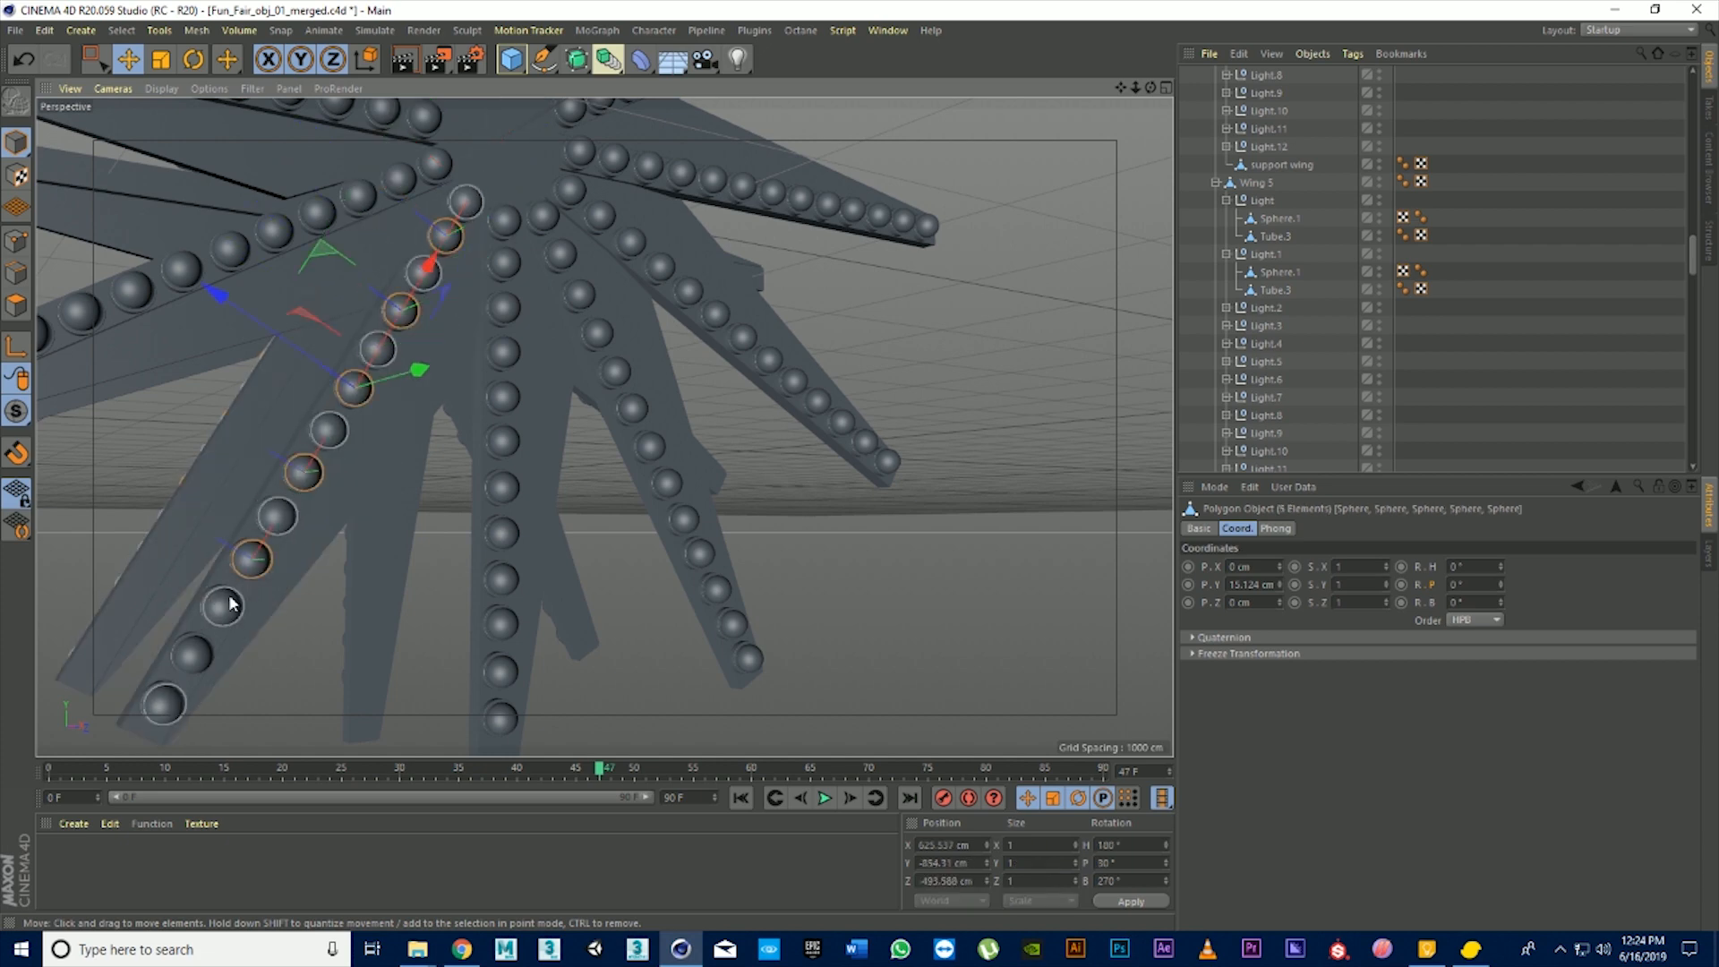
shift+click(197, 656)
scroll(1314, 204, down, 10)
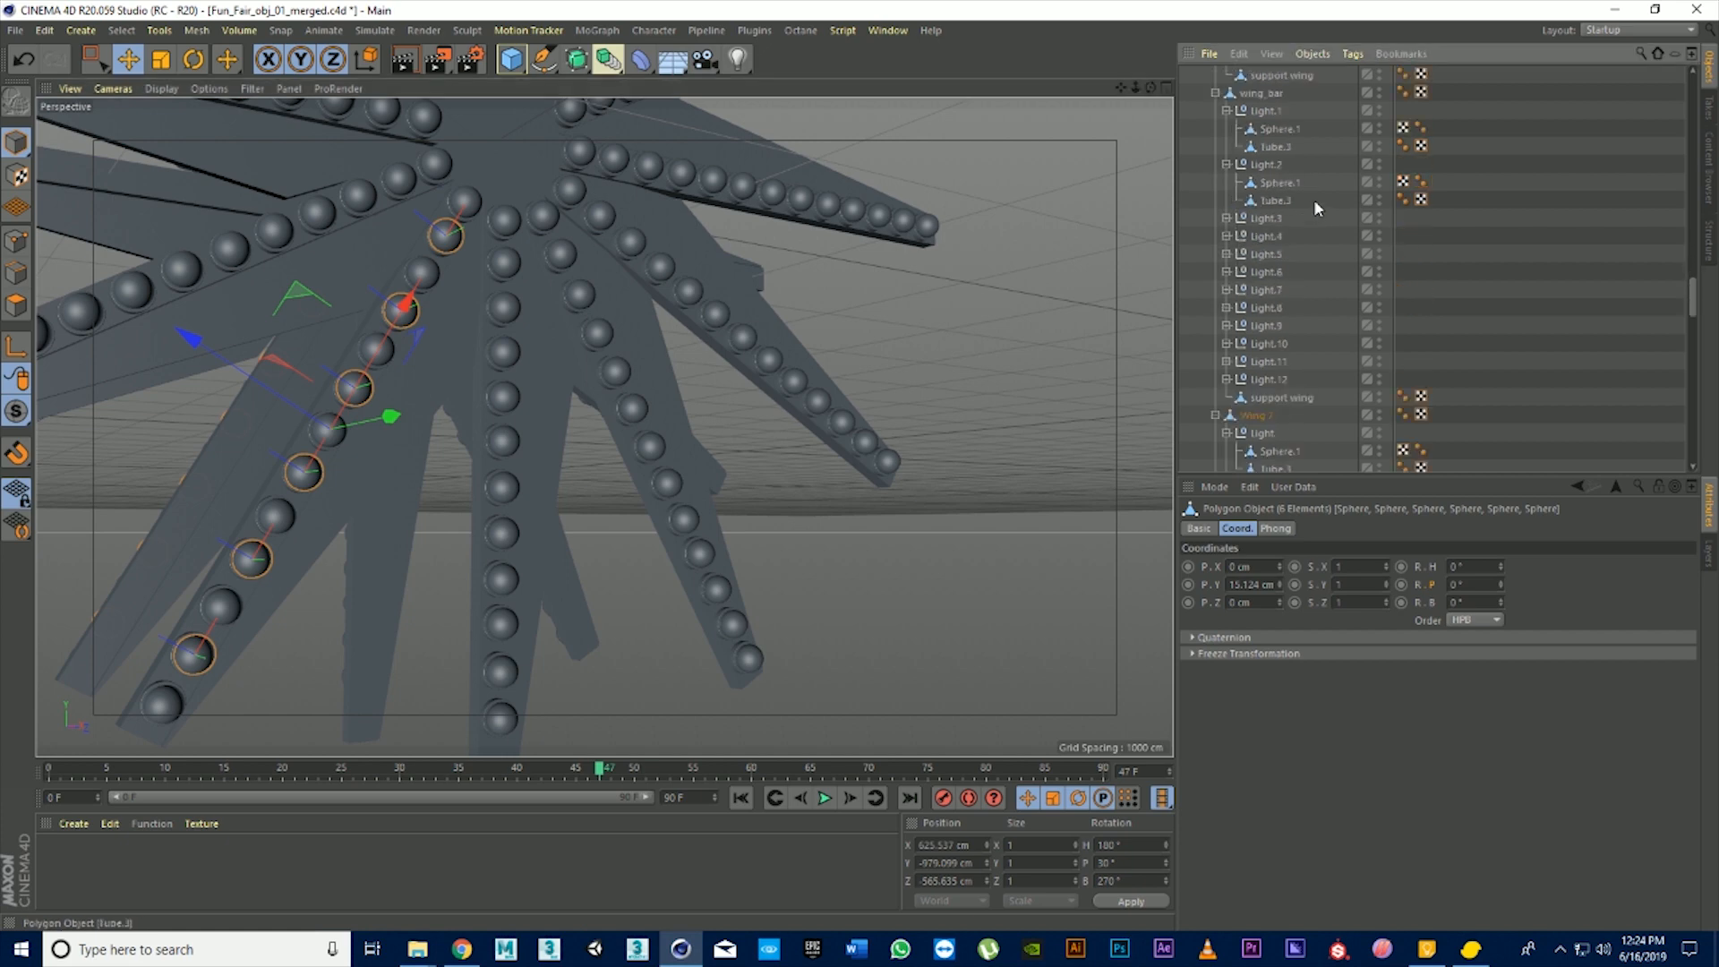
click(1226, 164)
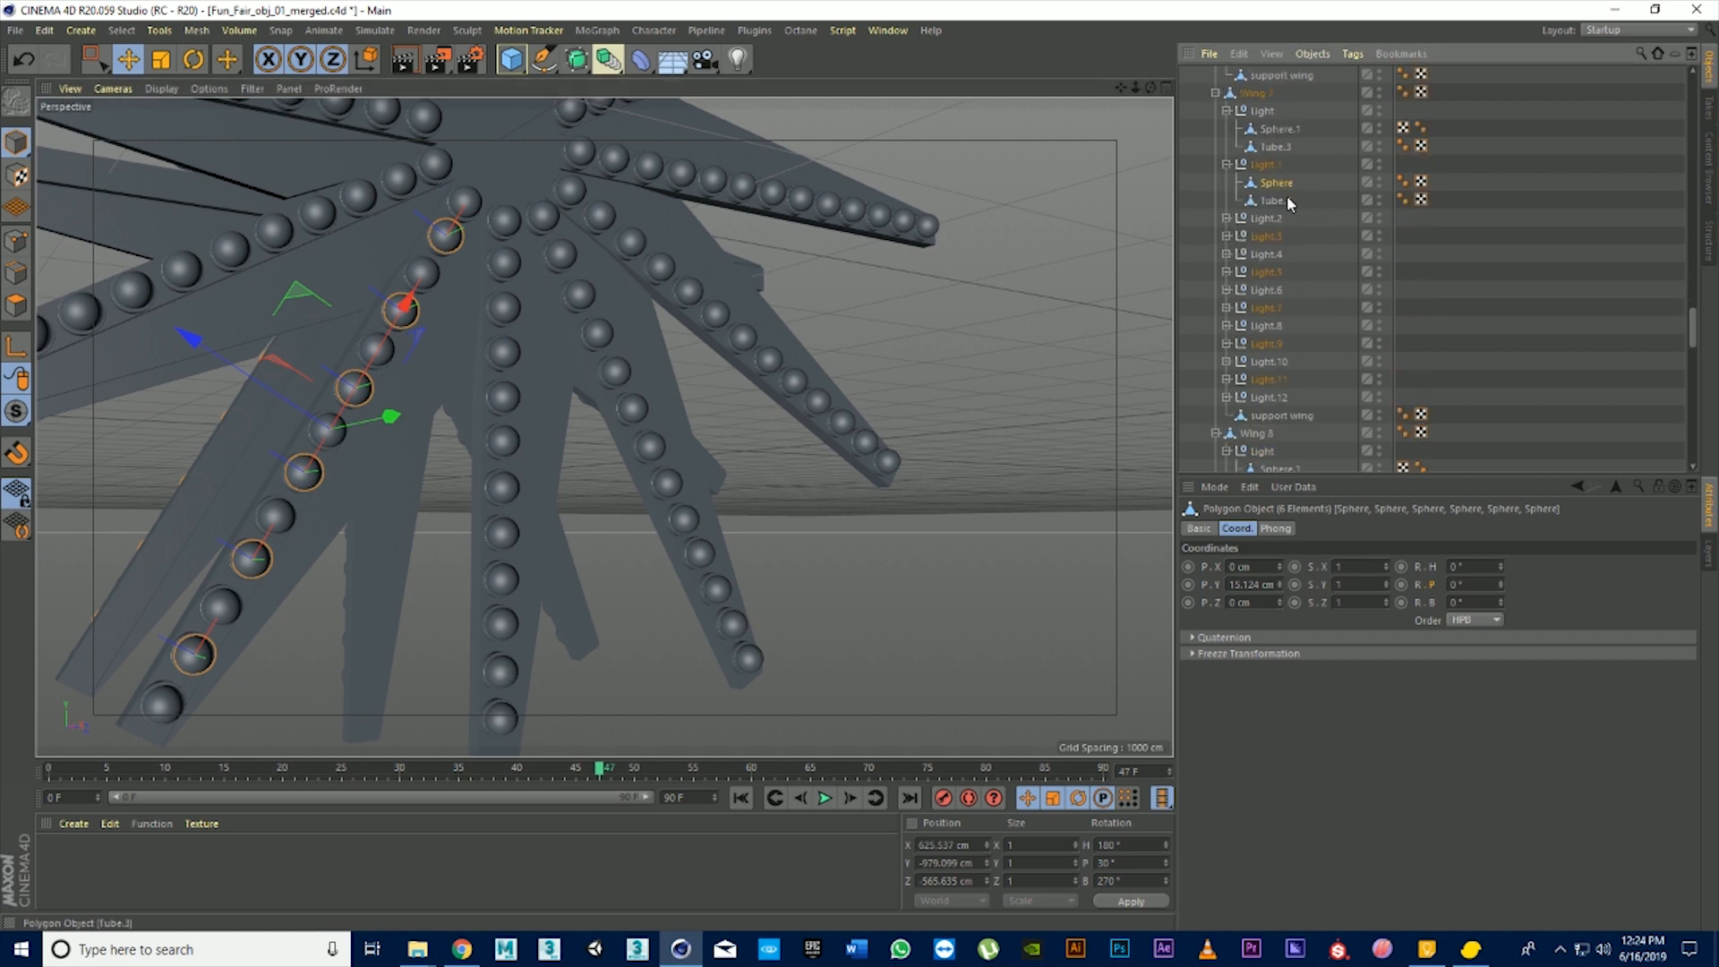
right_click(1284, 181)
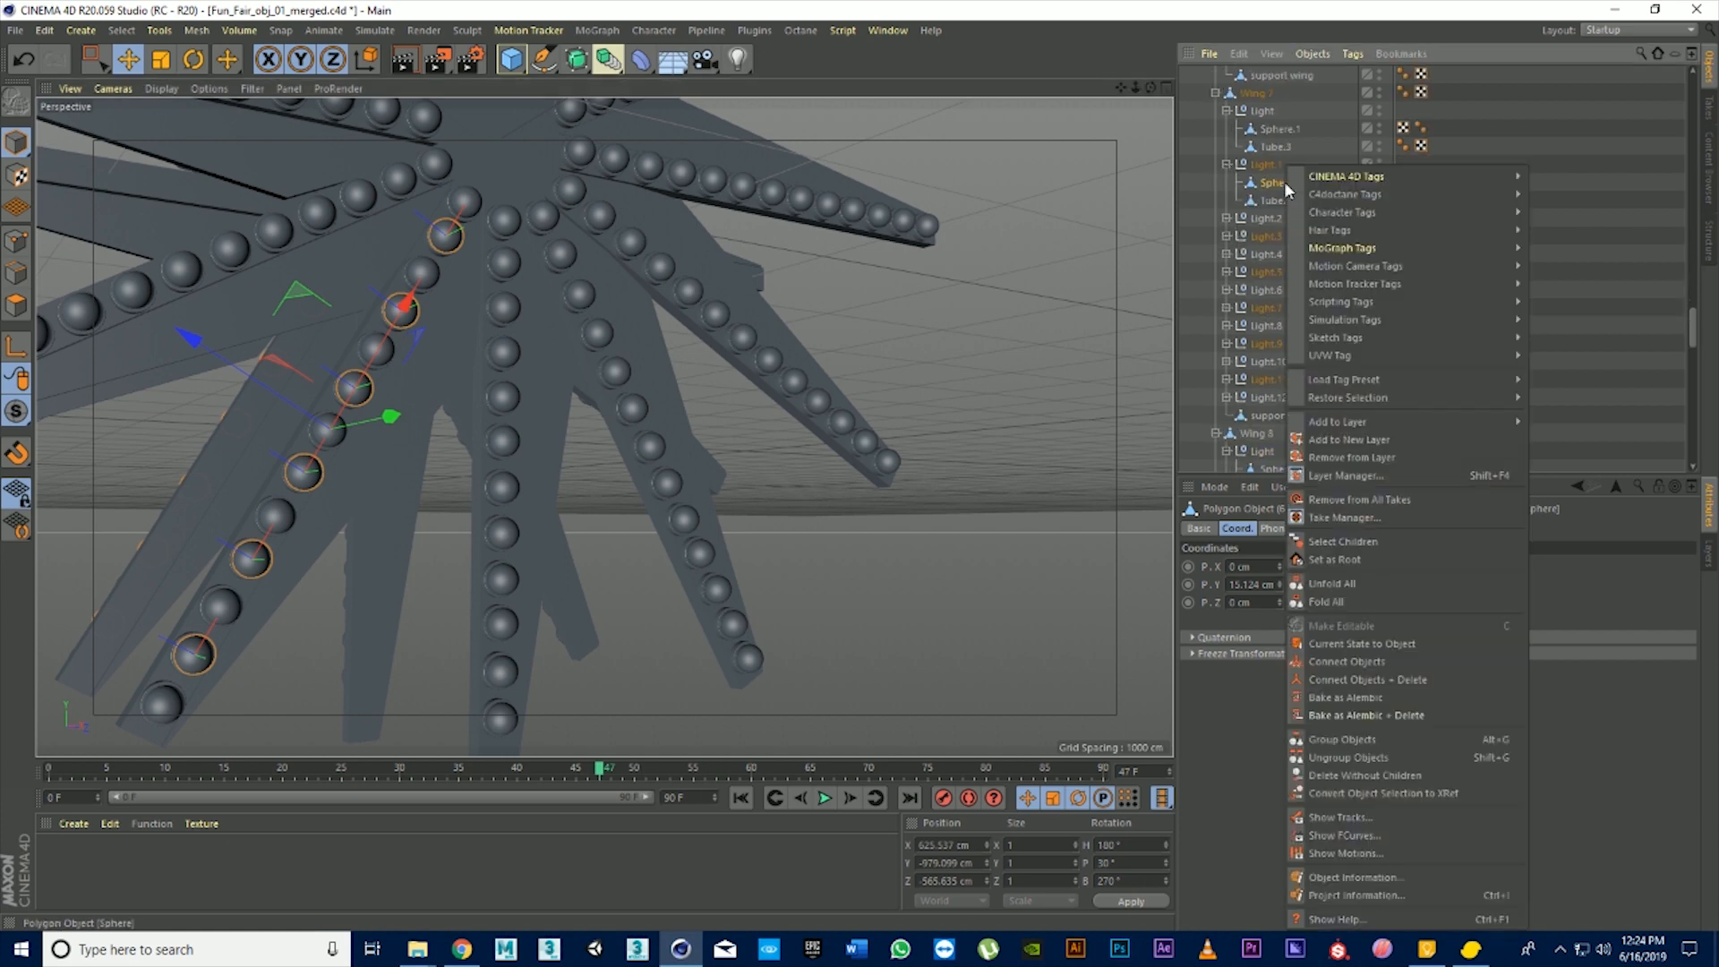
click(1433, 683)
Select the six unmerged alternate spheres along Wing 8, second from the hub outward, and connect them into one object, deleting the originals
scroll(1091, 177, down, 3)
alt+middle_drag(528, 247, 672, 357)
click(566, 352)
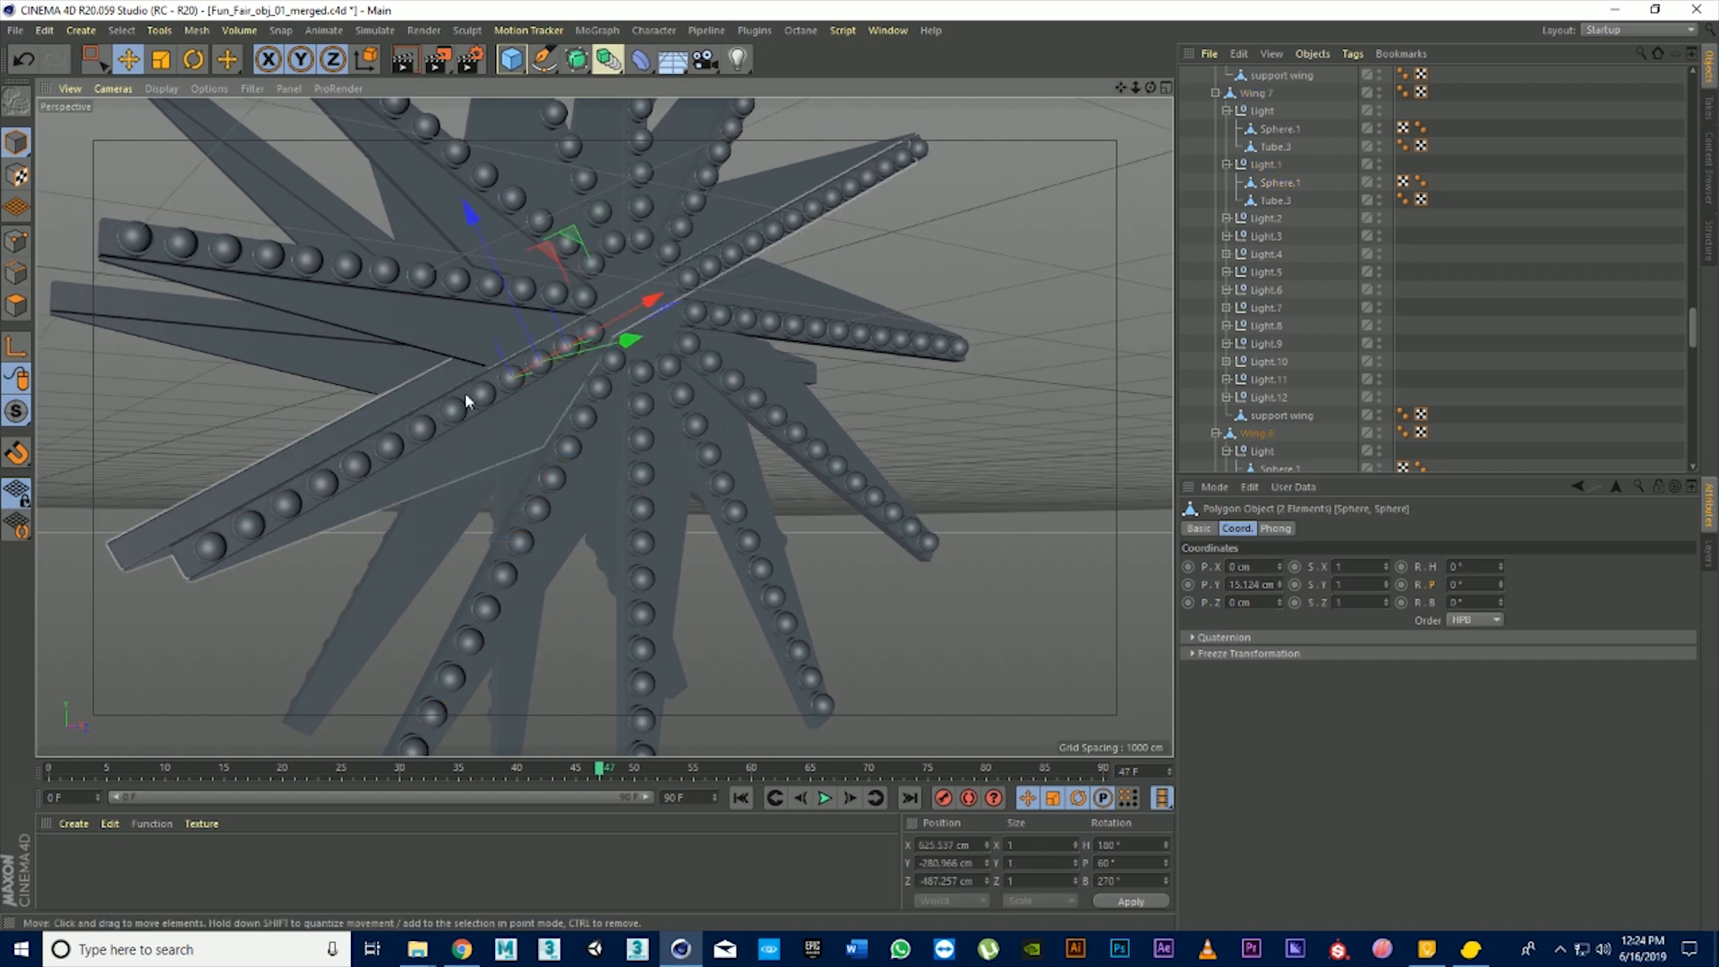
shift+click(511, 377)
shift+click(453, 410)
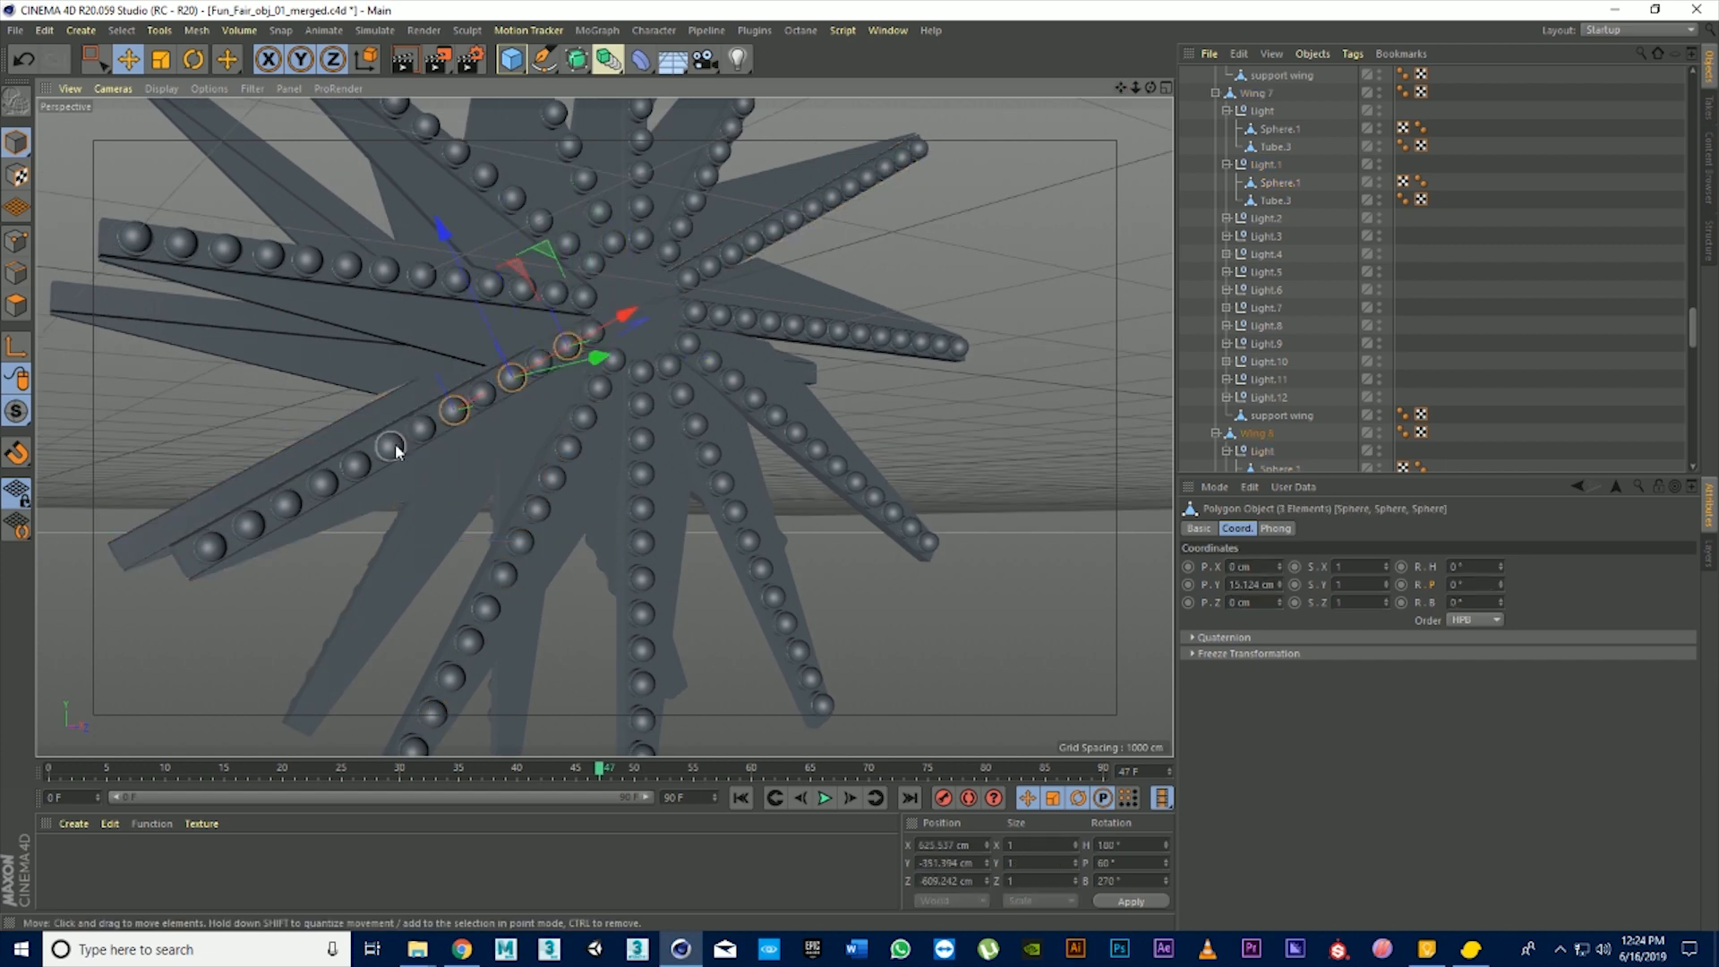
shift+click(390, 445)
shift+click(324, 483)
shift+click(250, 525)
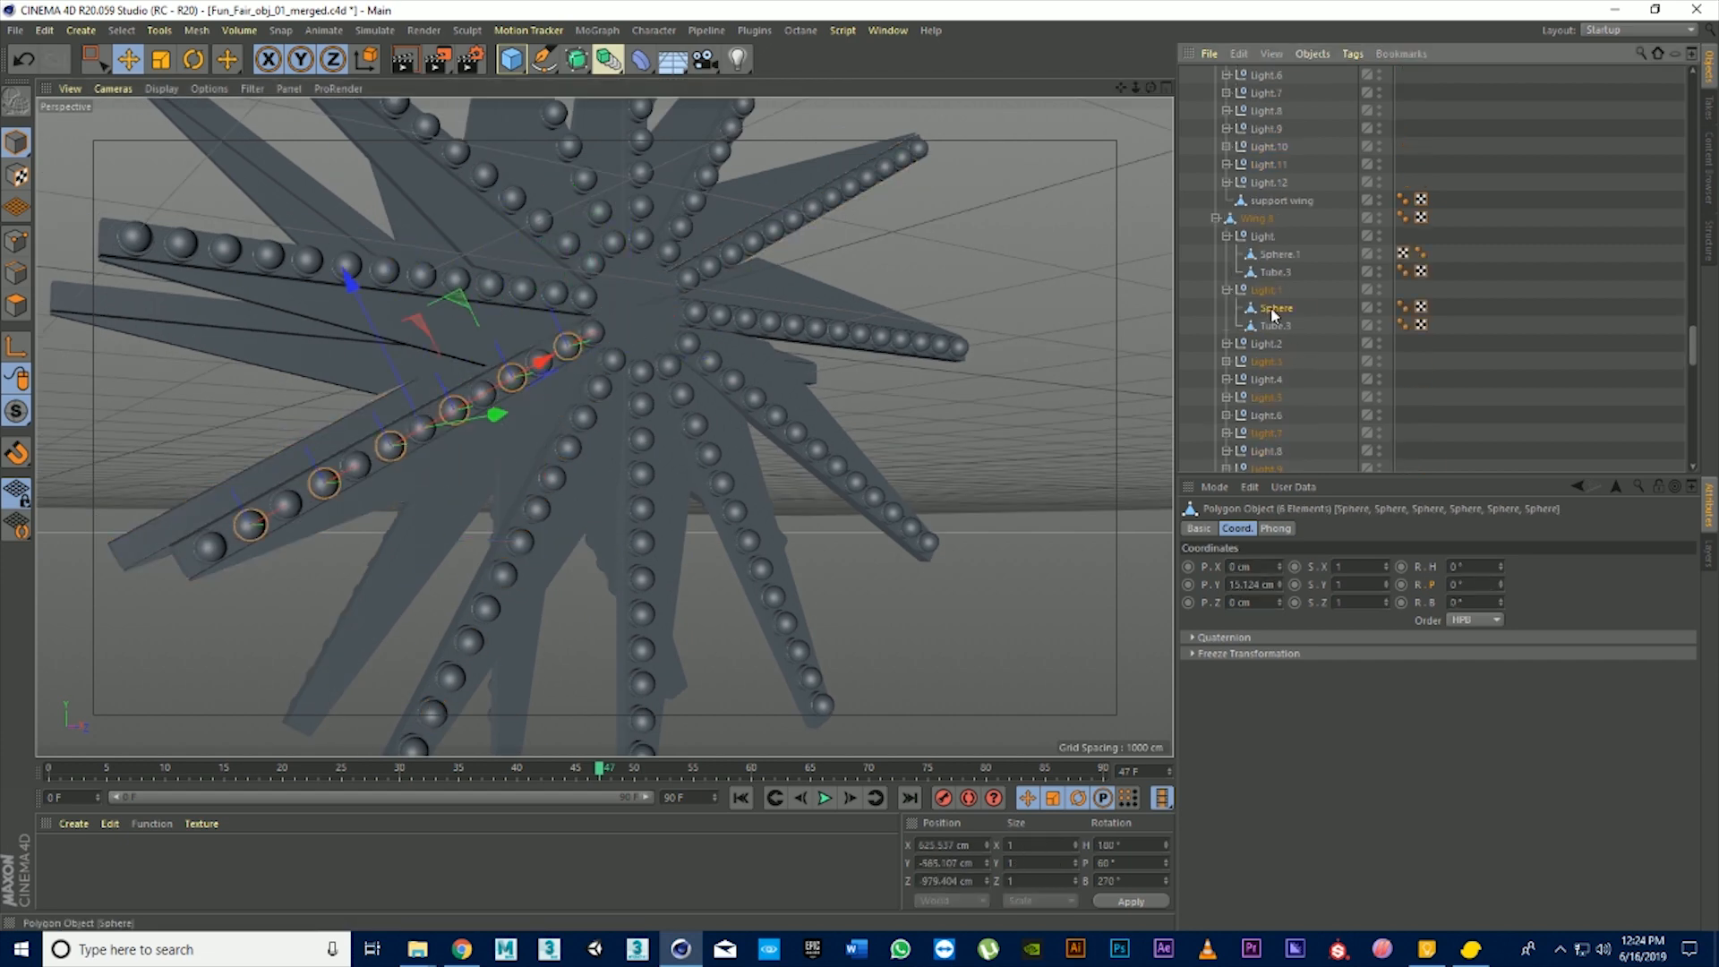
right_click(1273, 312)
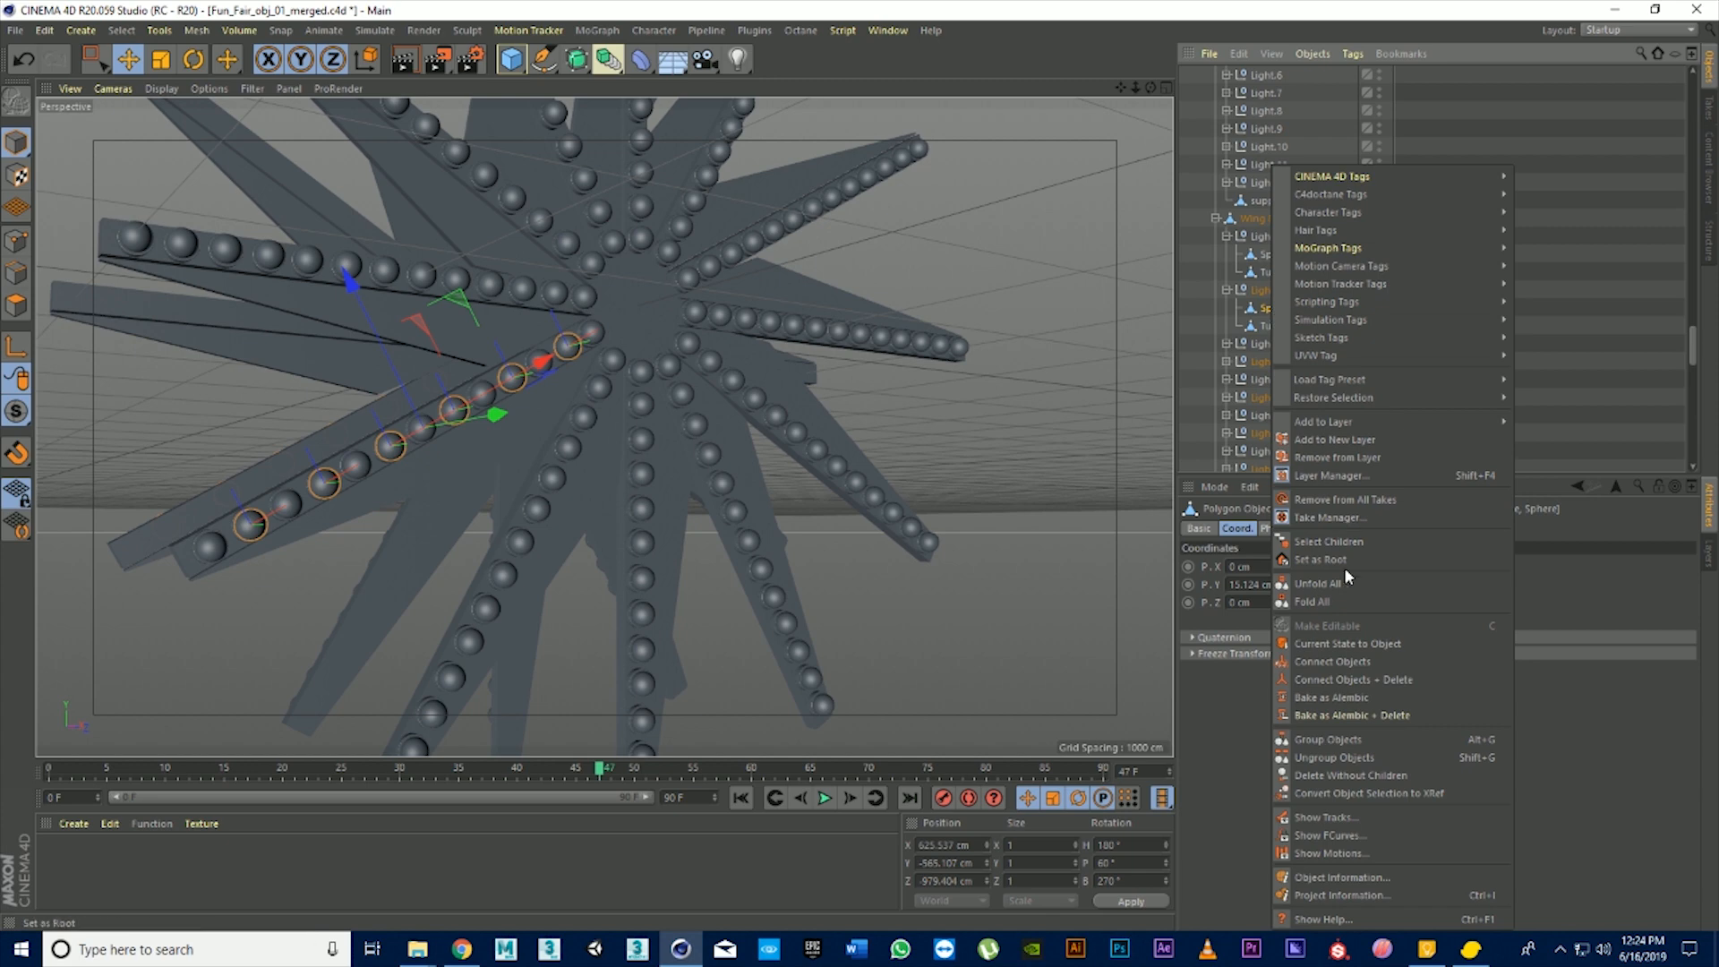
click(1364, 680)
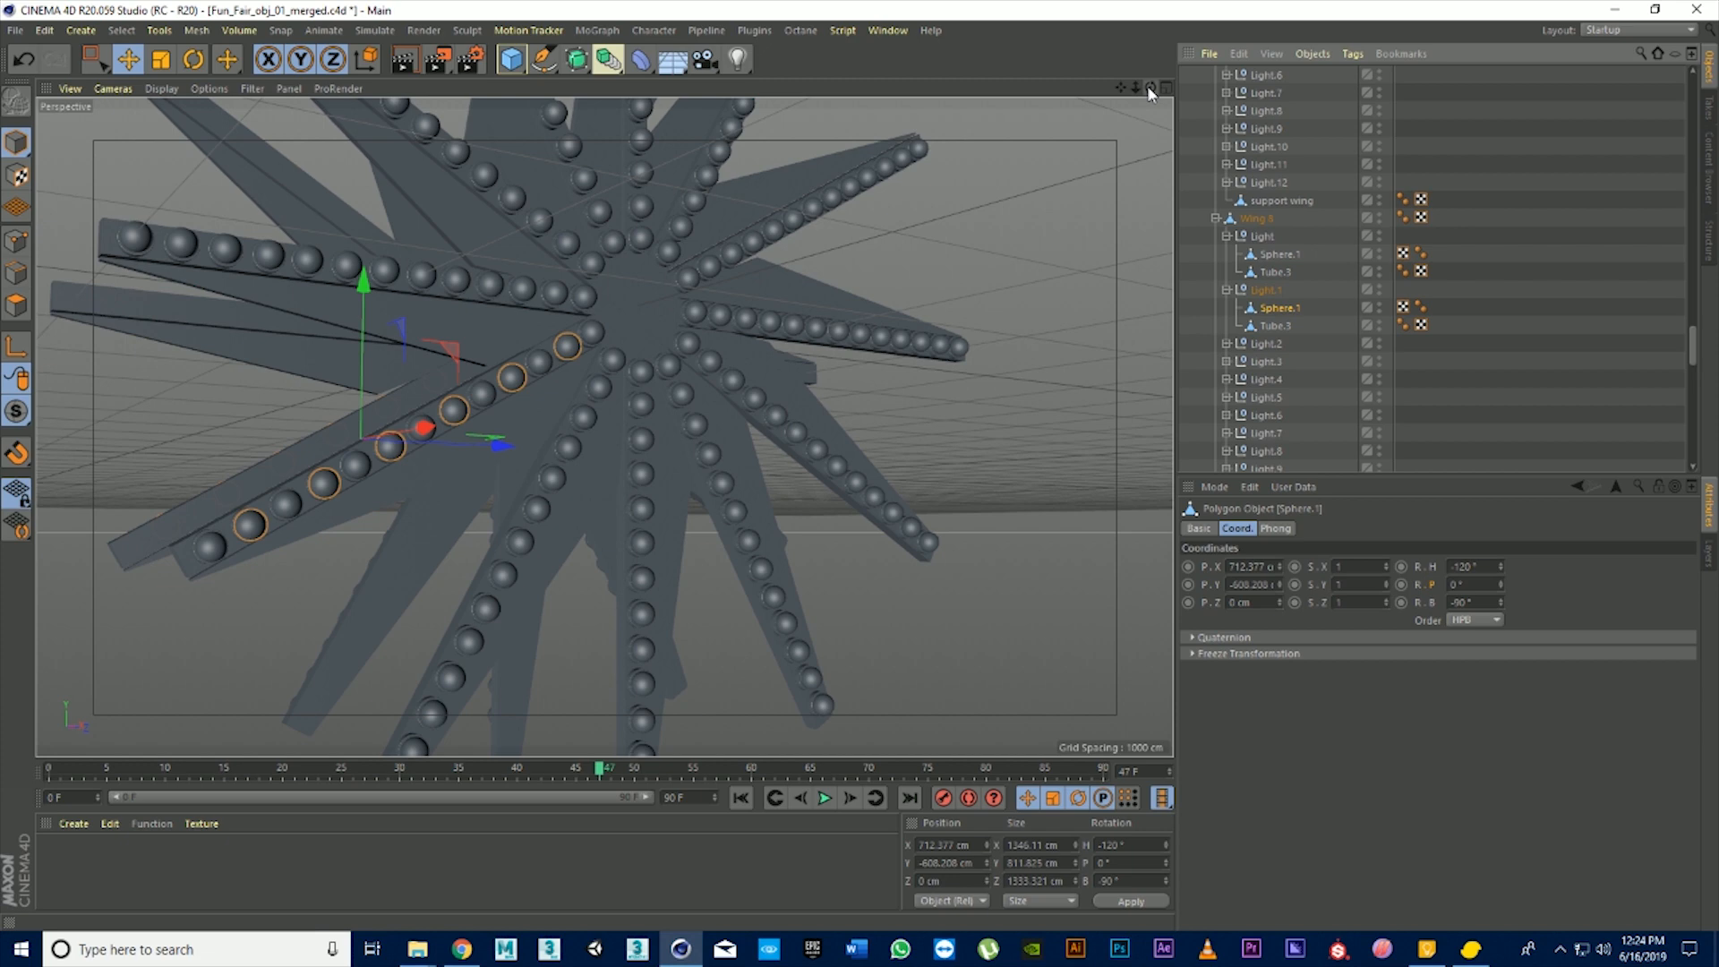
Examine the wings from the front and back to find the alternate sphere sets still unmerged
drag(1149, 93, 1145, 101)
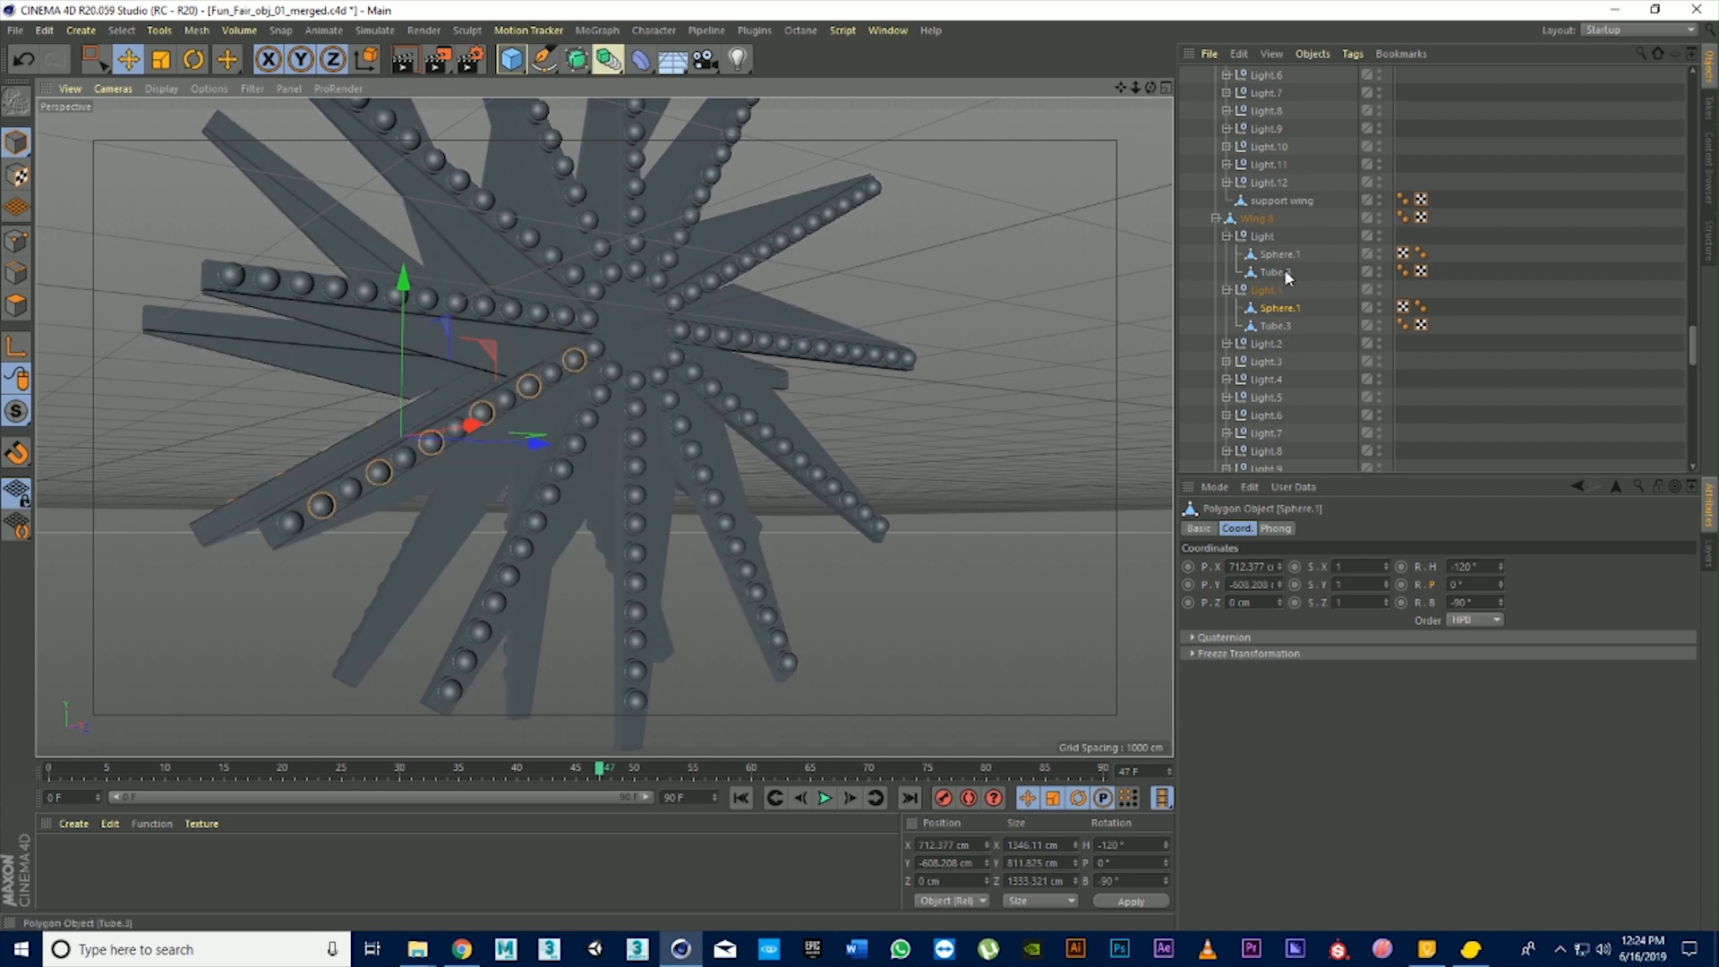
scroll(1284, 274, up, 3)
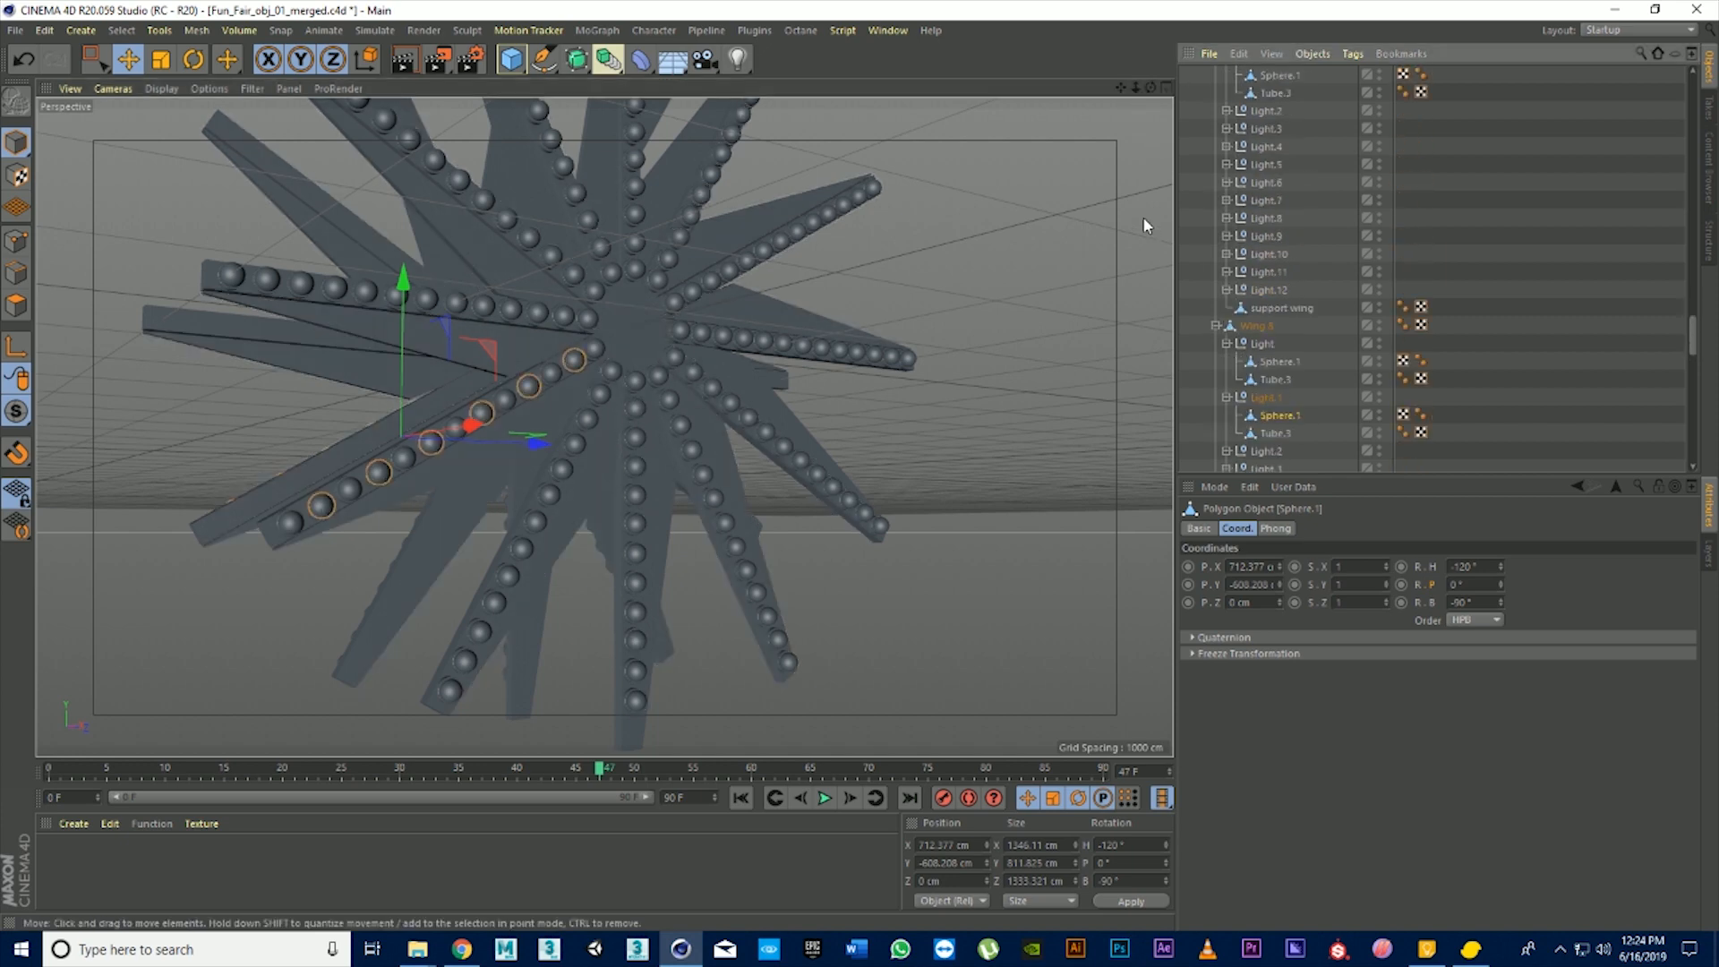
drag(1150, 87, 783, 100)
drag(605, 427, 574, 424)
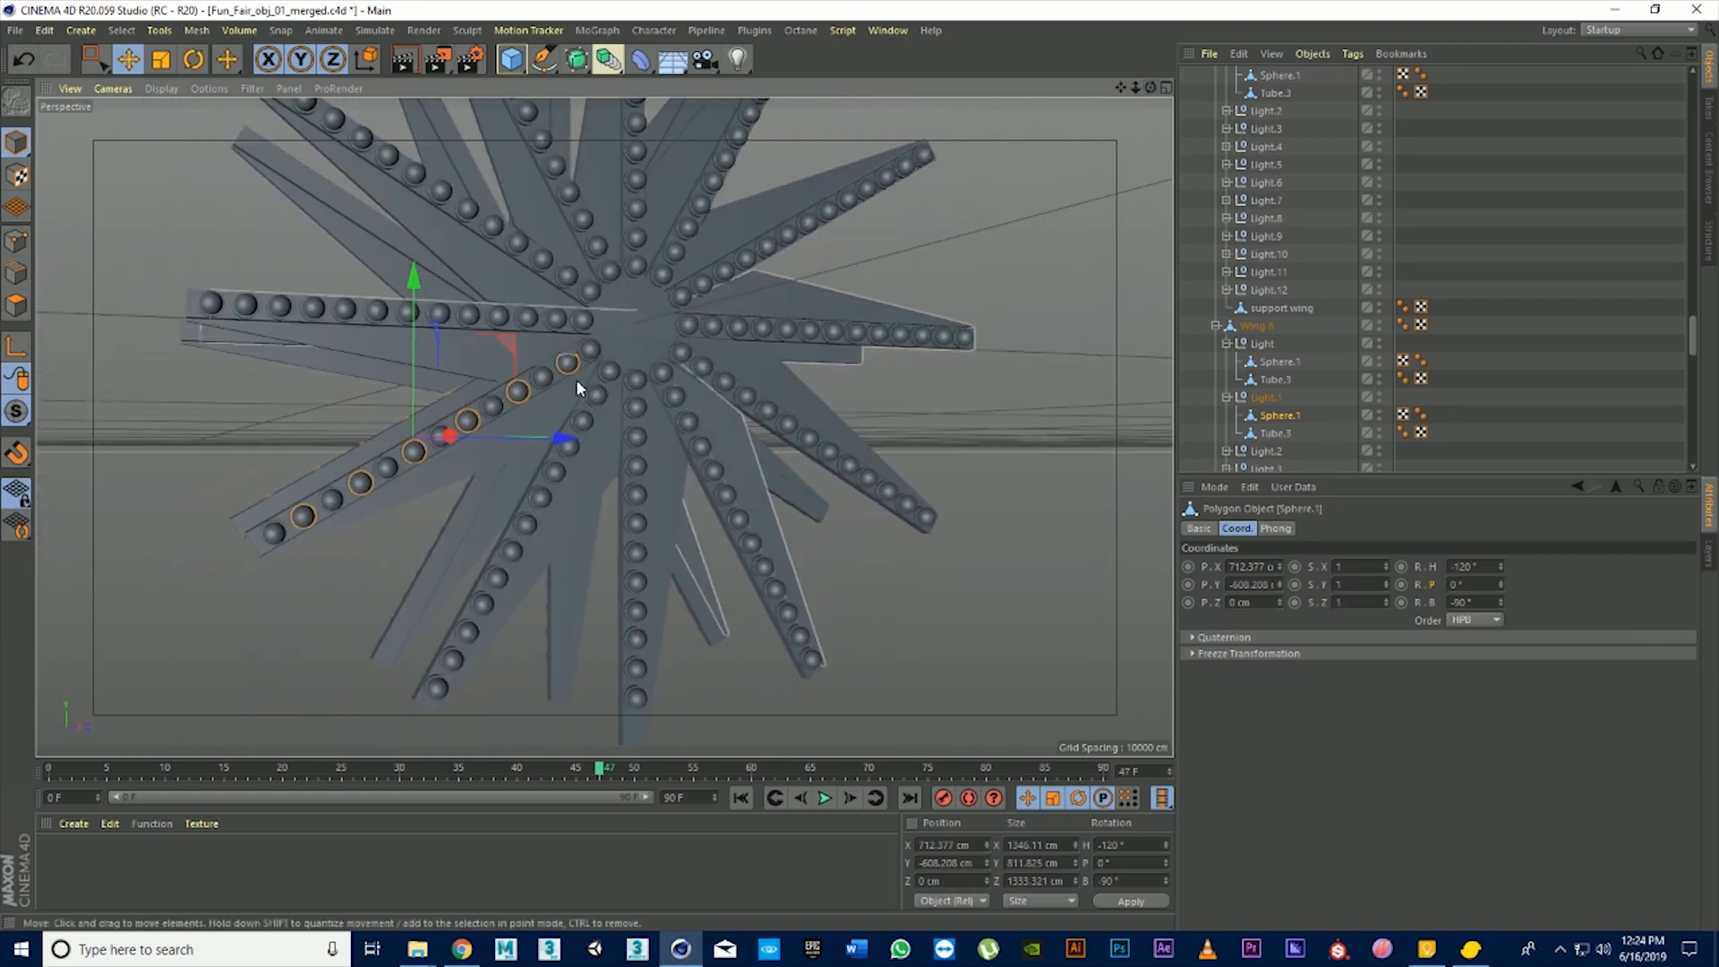
drag(1146, 93, 985, 103)
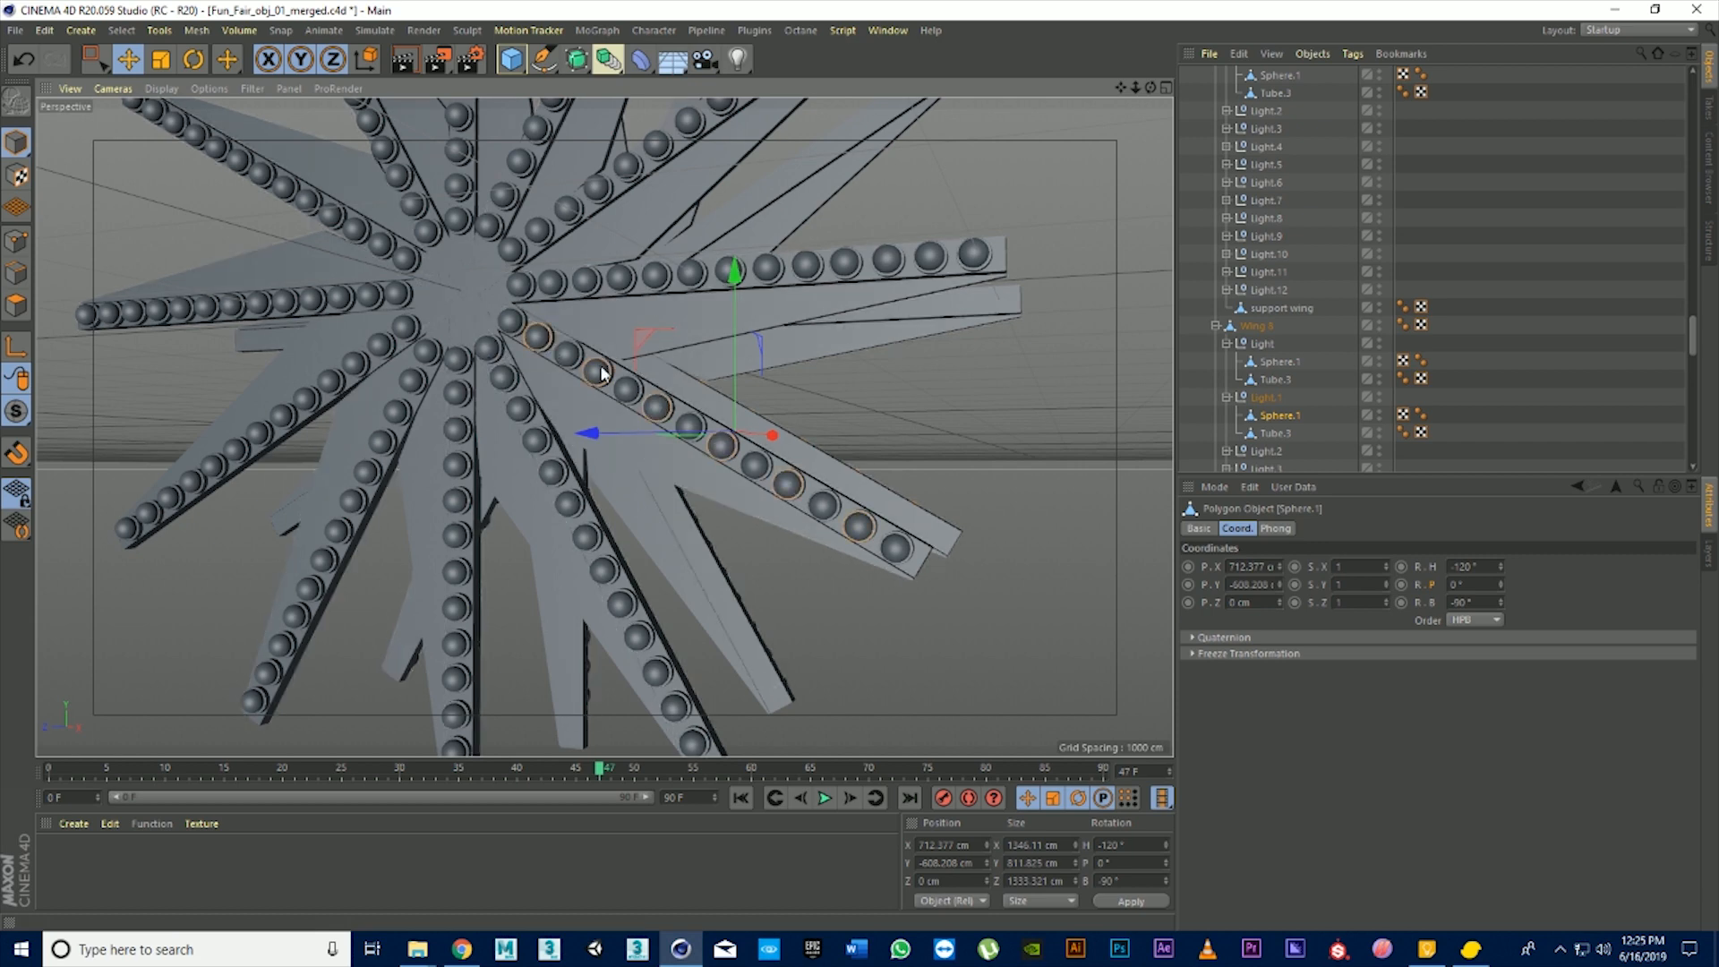
click(608, 60)
drag(1150, 87, 618, 376)
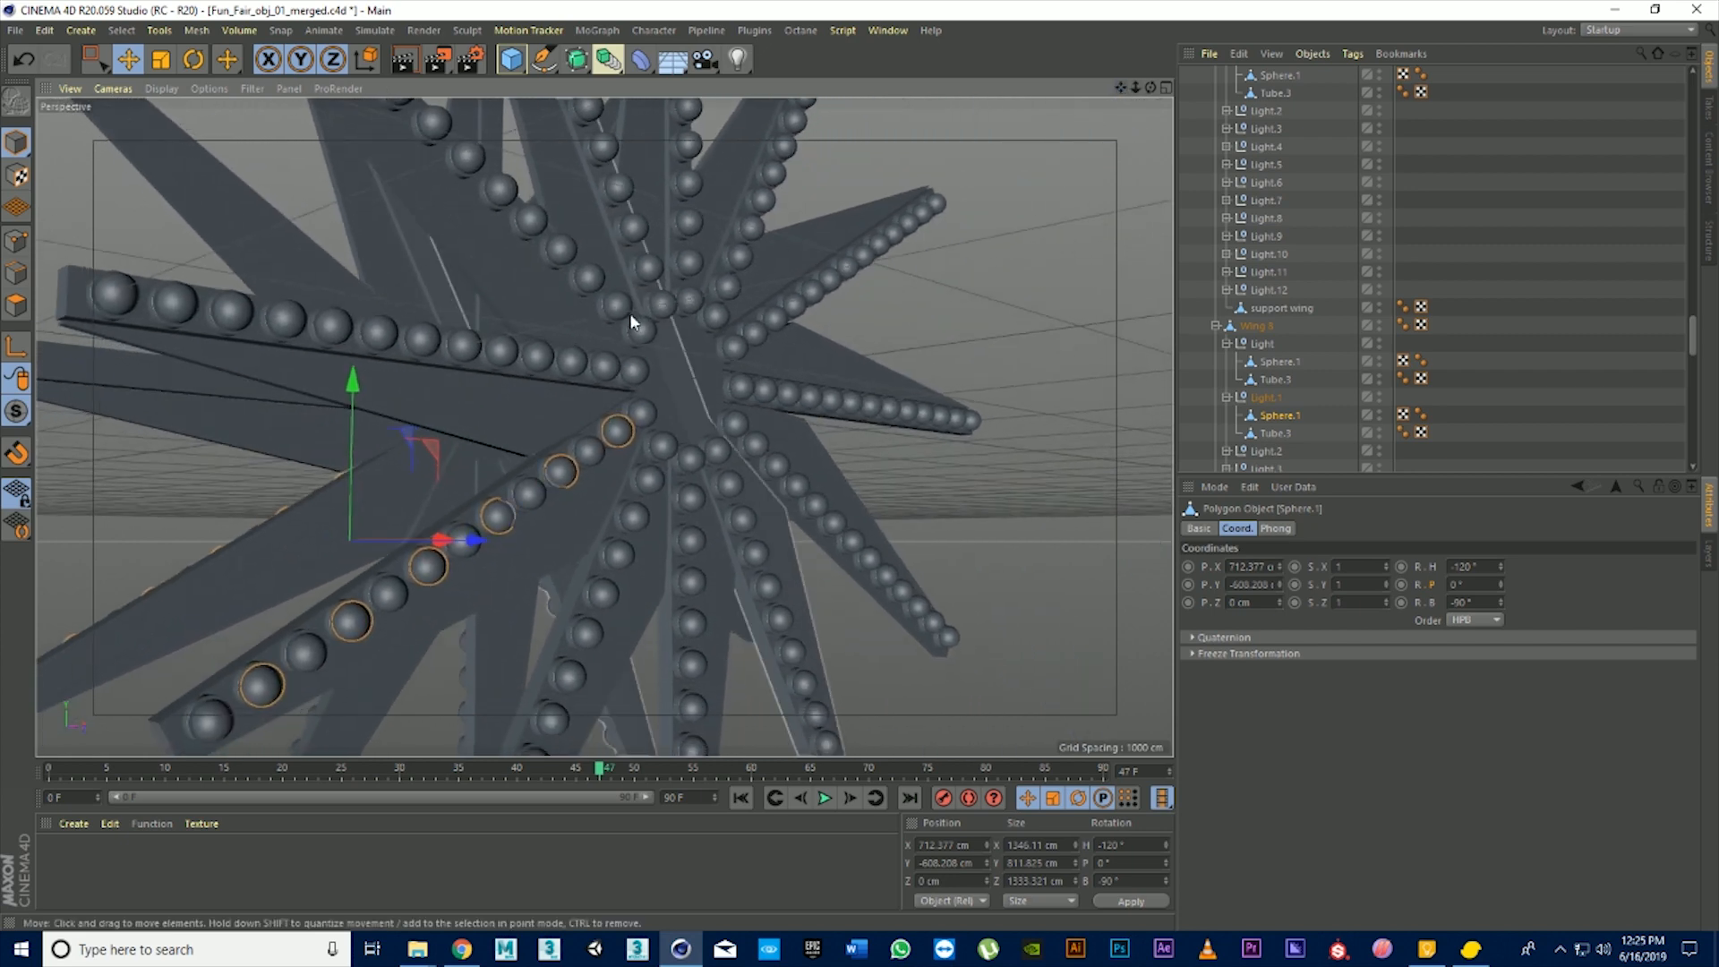
Select the six unmerged alternate spheres along Wing 9, second from the hub outward, and connect them into one object, deleting the originals
click(603, 368)
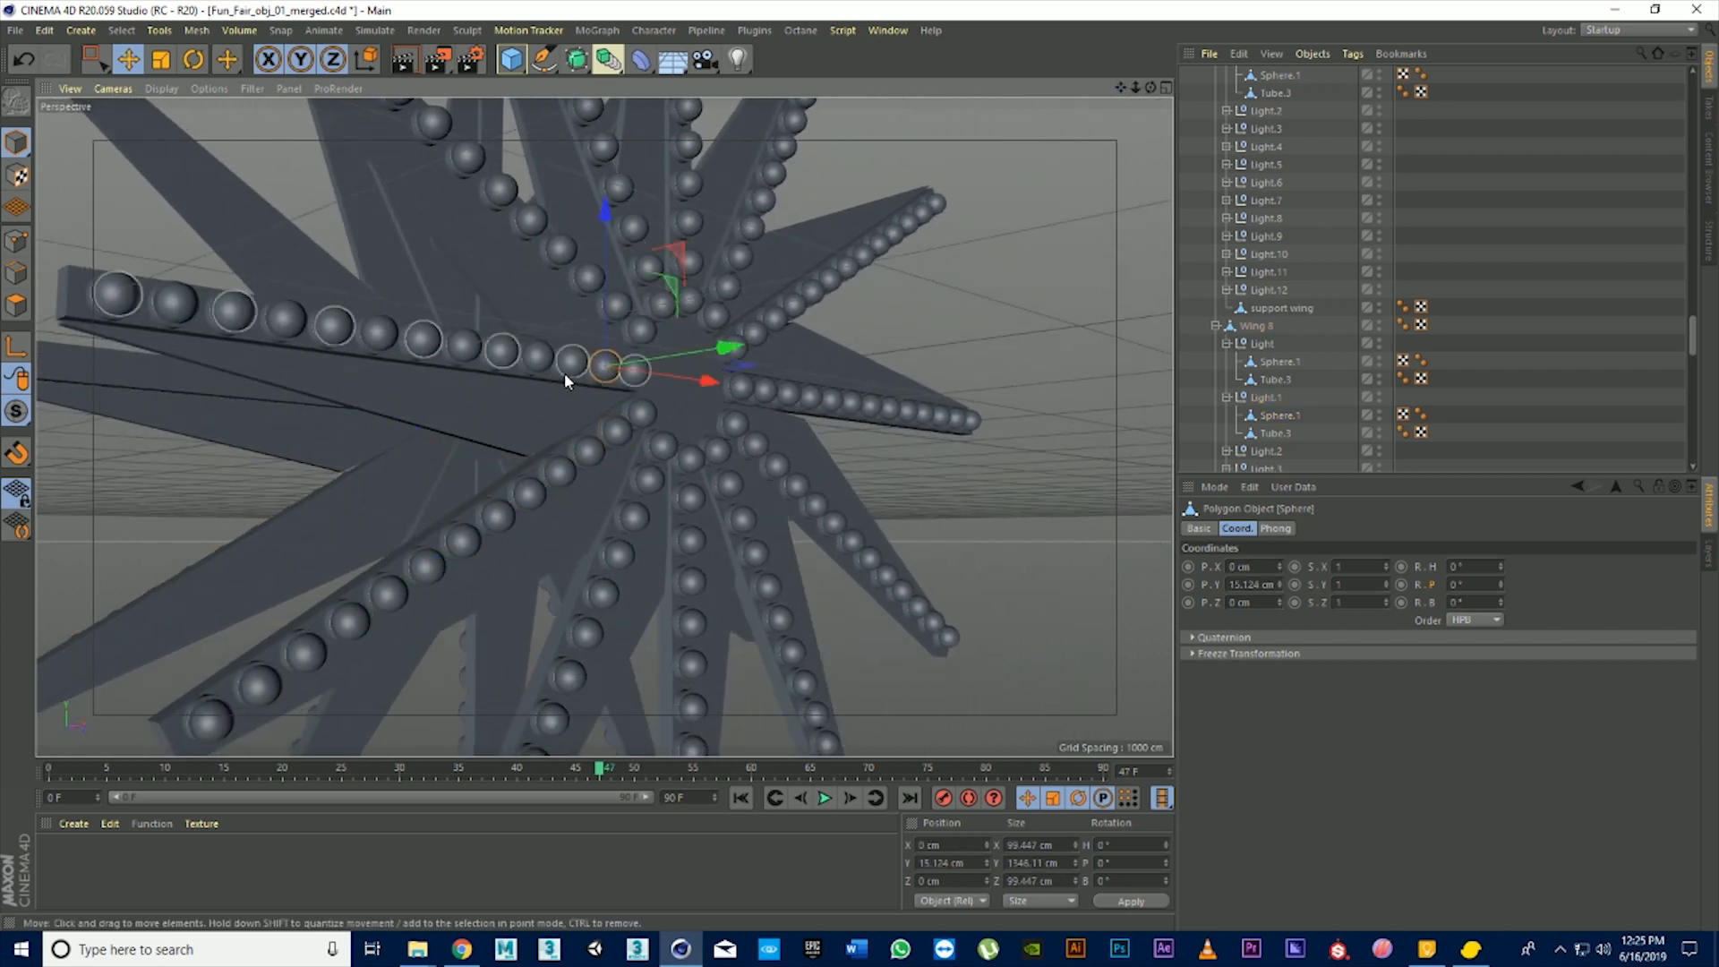
shift+click(545, 361)
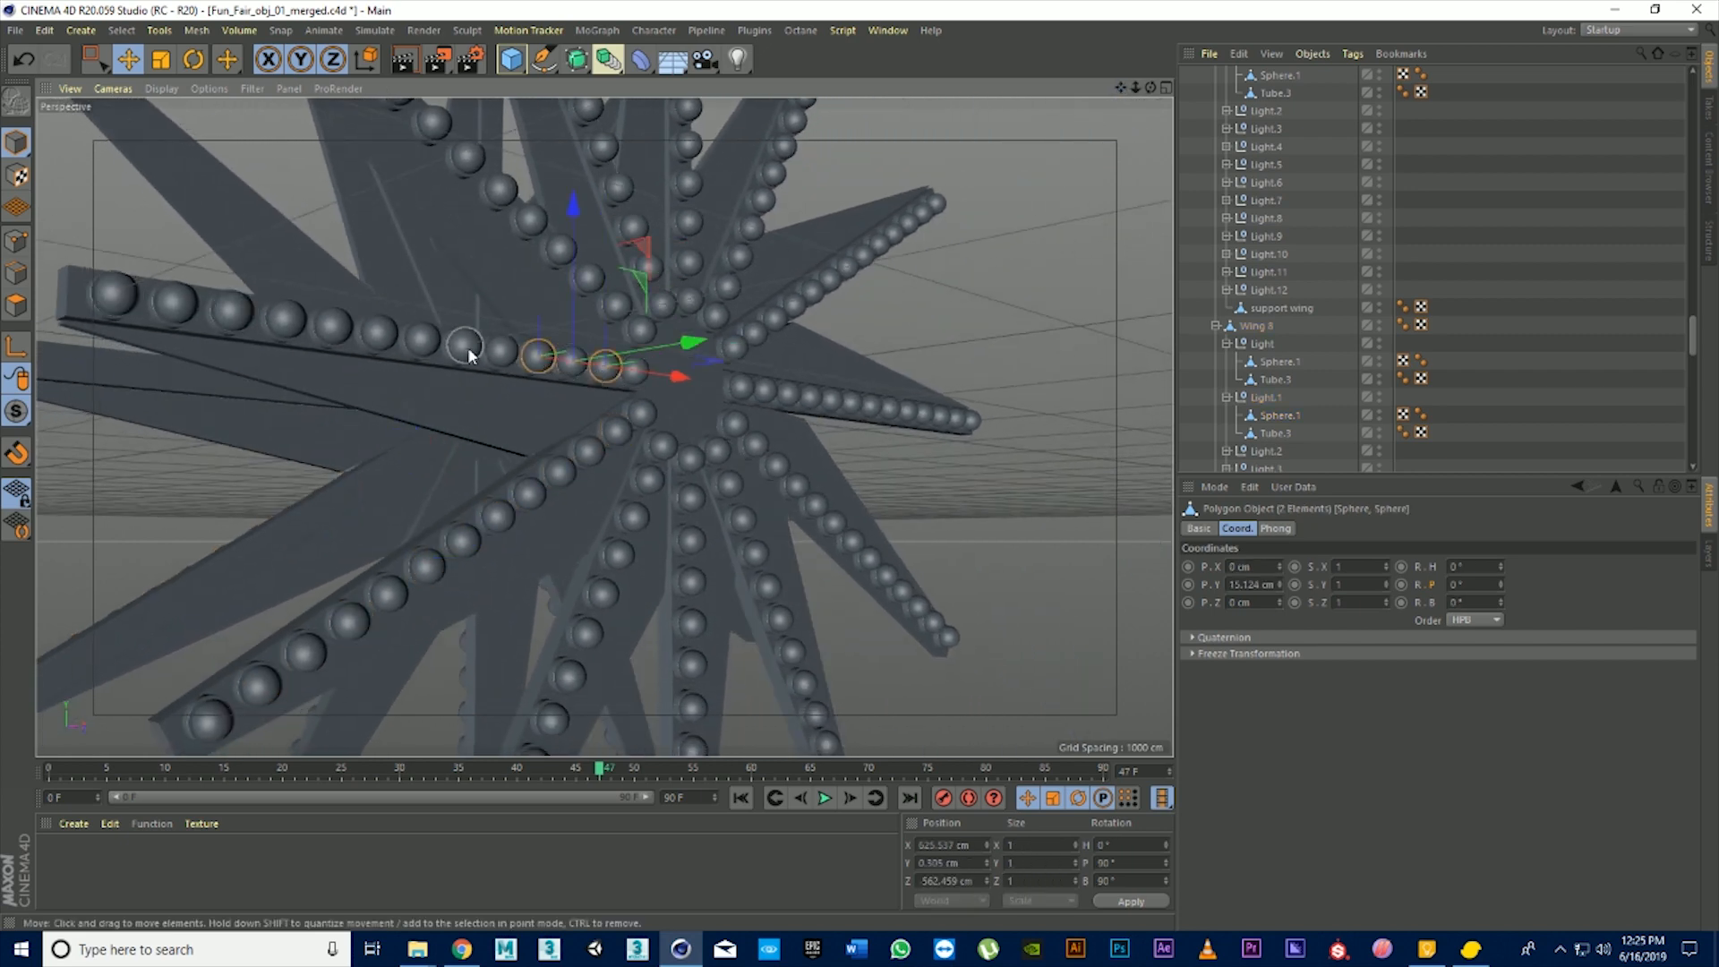
shift+click(465, 351)
shift+click(380, 336)
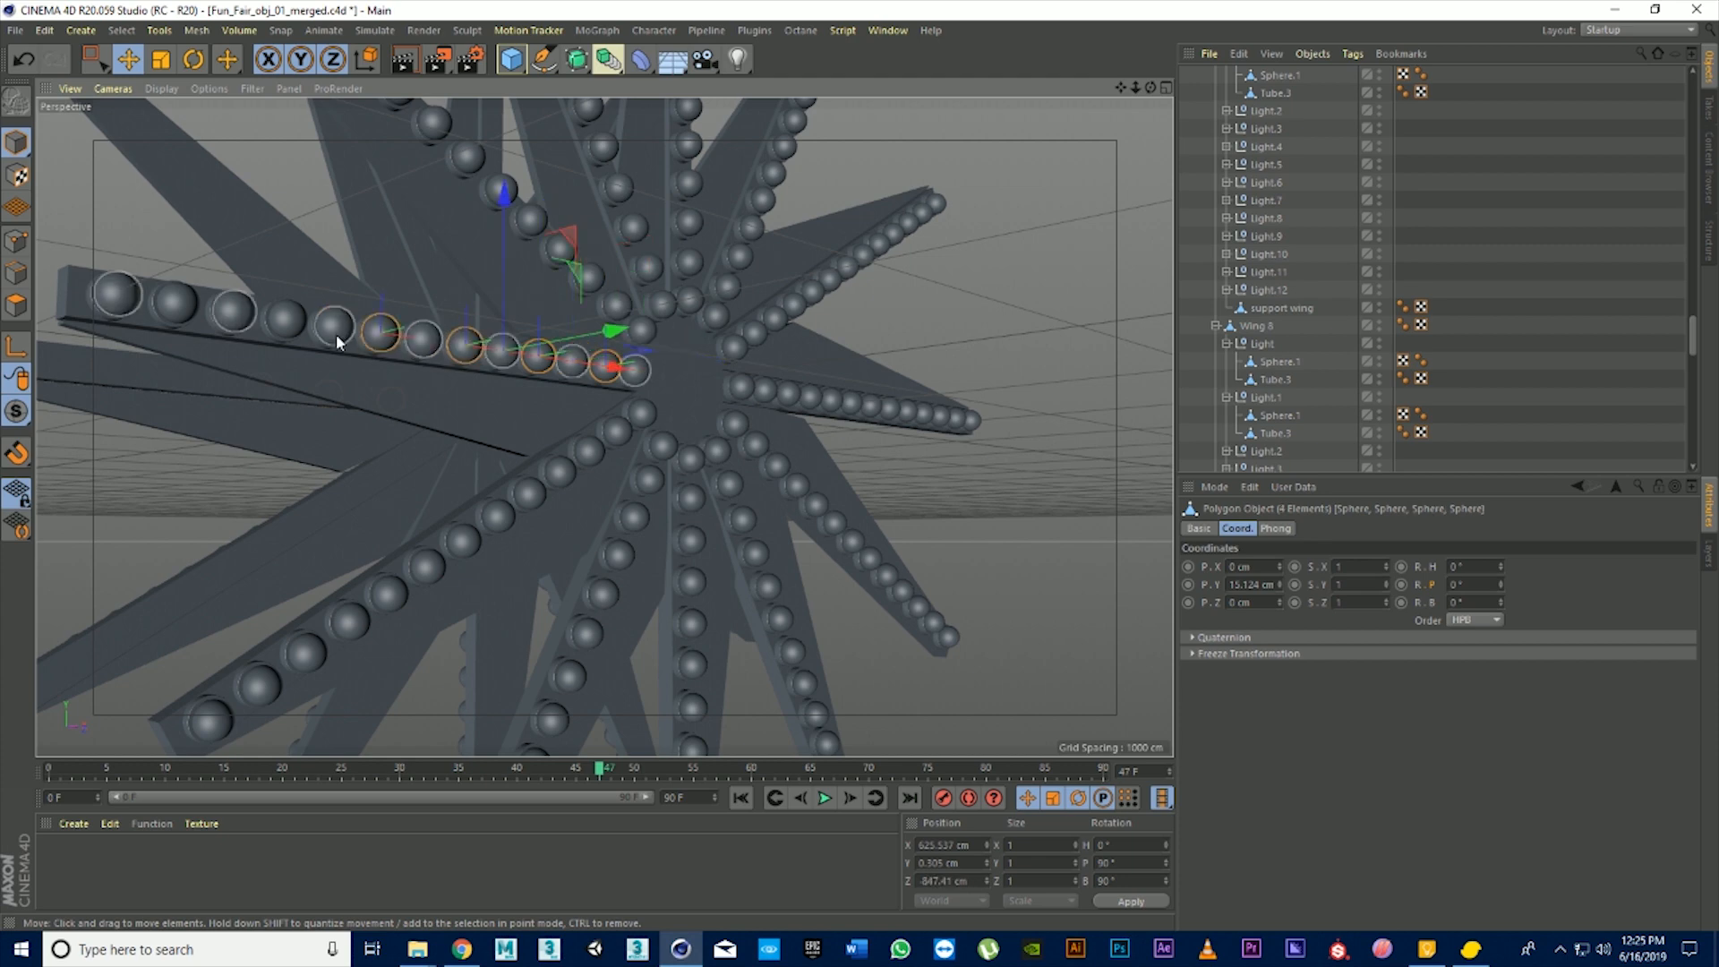
shift+click(292, 331)
shift+click(188, 307)
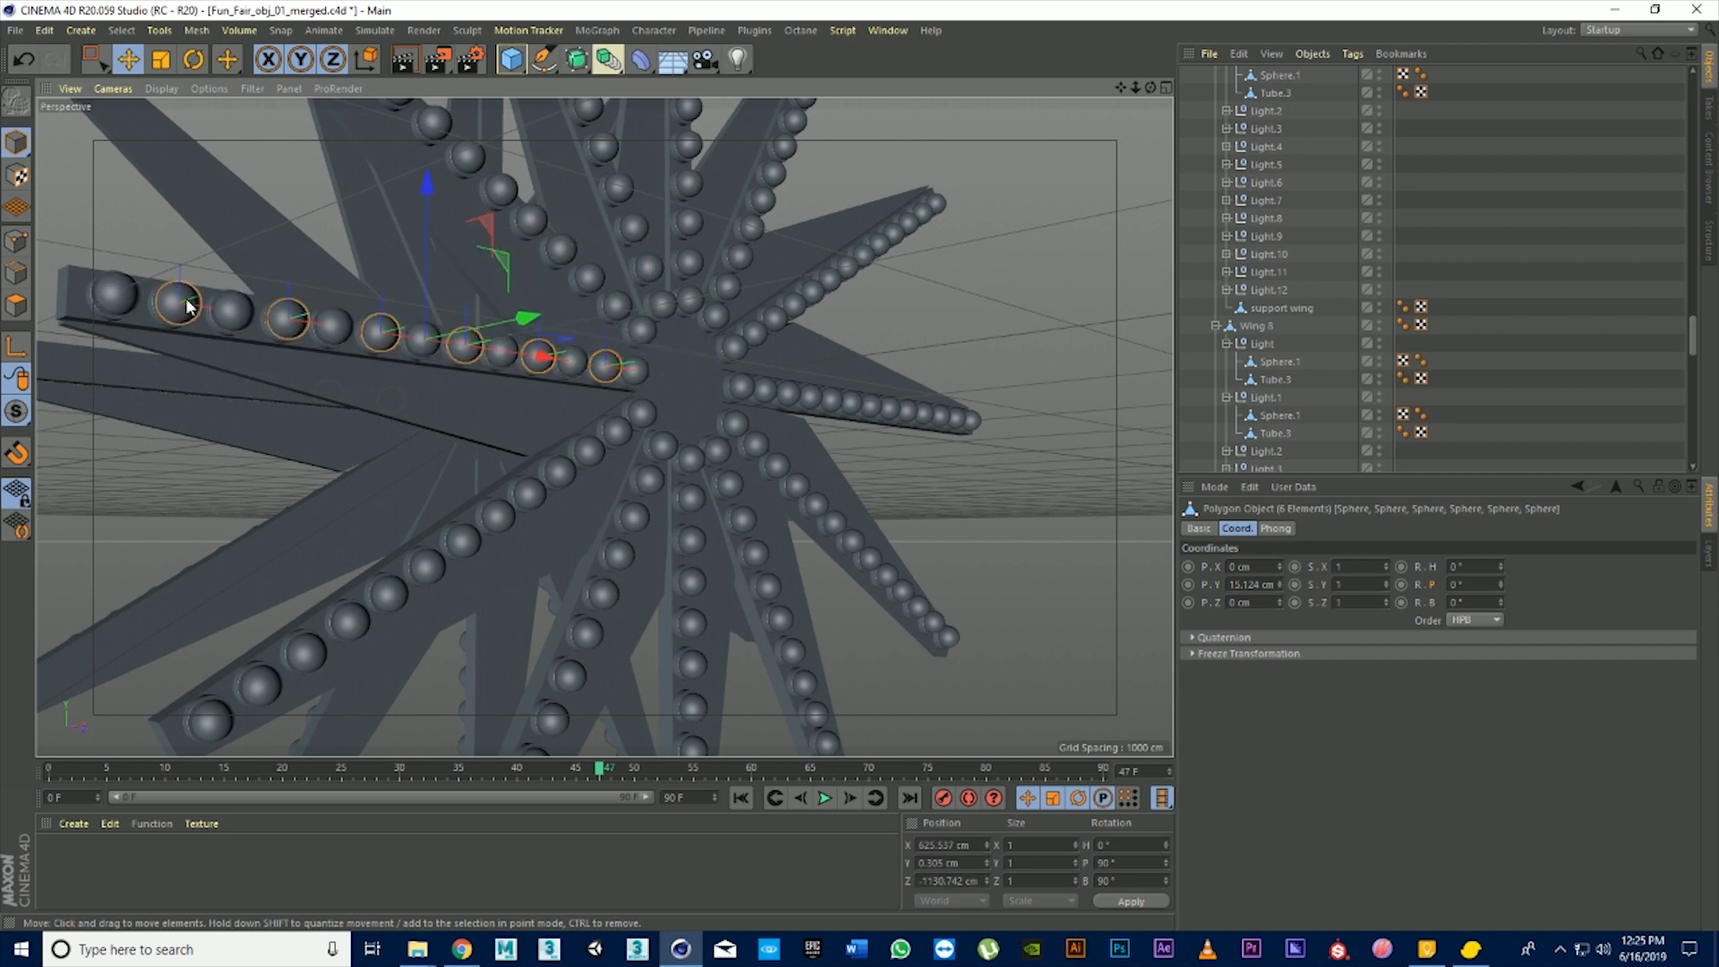
scroll(1239, 173, down, 2)
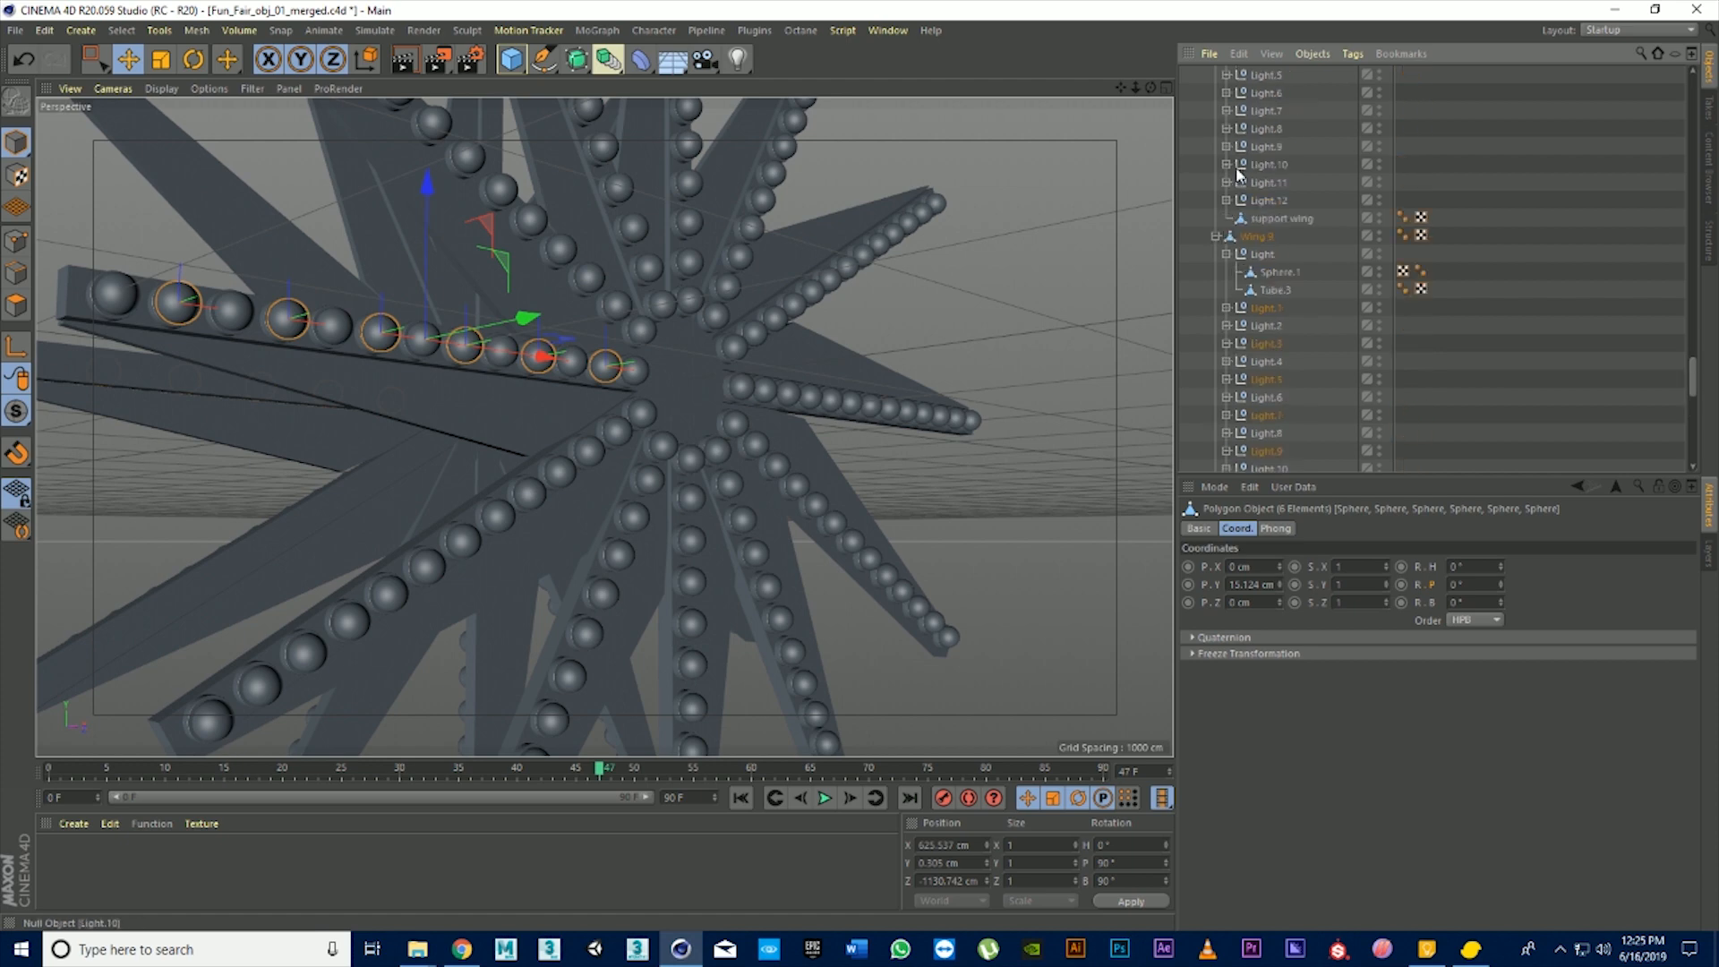
right_click(1267, 326)
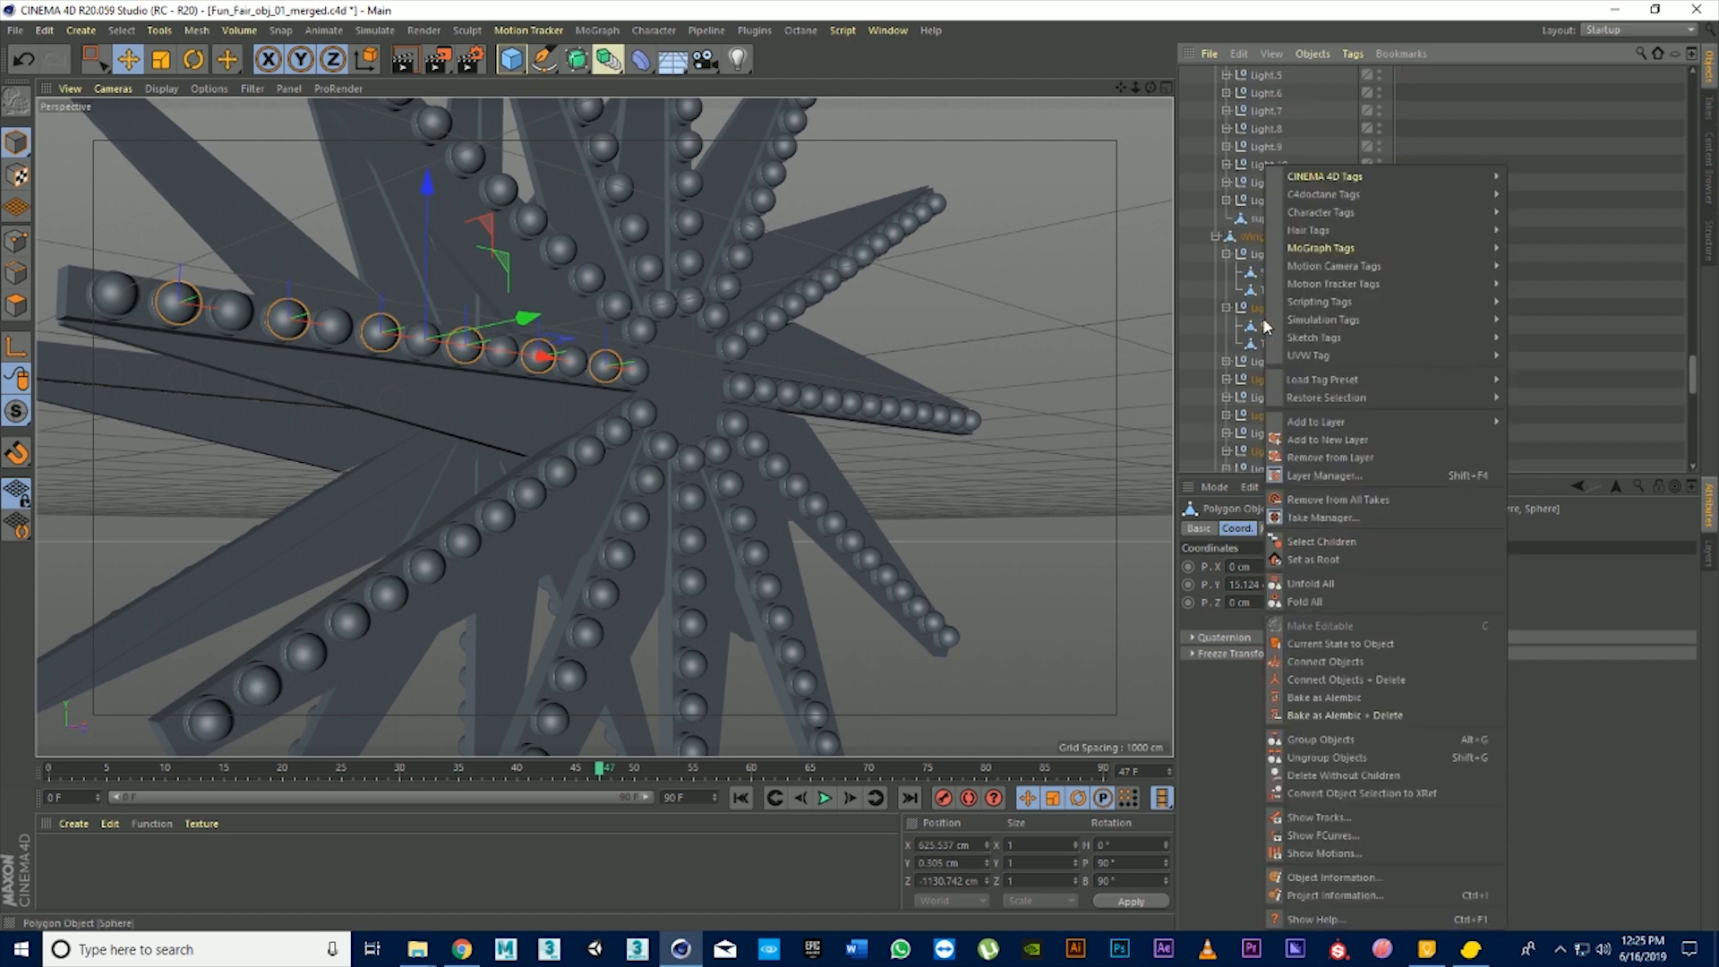
click(1325, 680)
Select the six unmerged alternate spheres along Wing 10, second from the hub outward, and connect them into one object, deleting the originals
alt+drag(1125, 115, 768, 523)
click(676, 532)
shift+click(609, 492)
shift+click(534, 452)
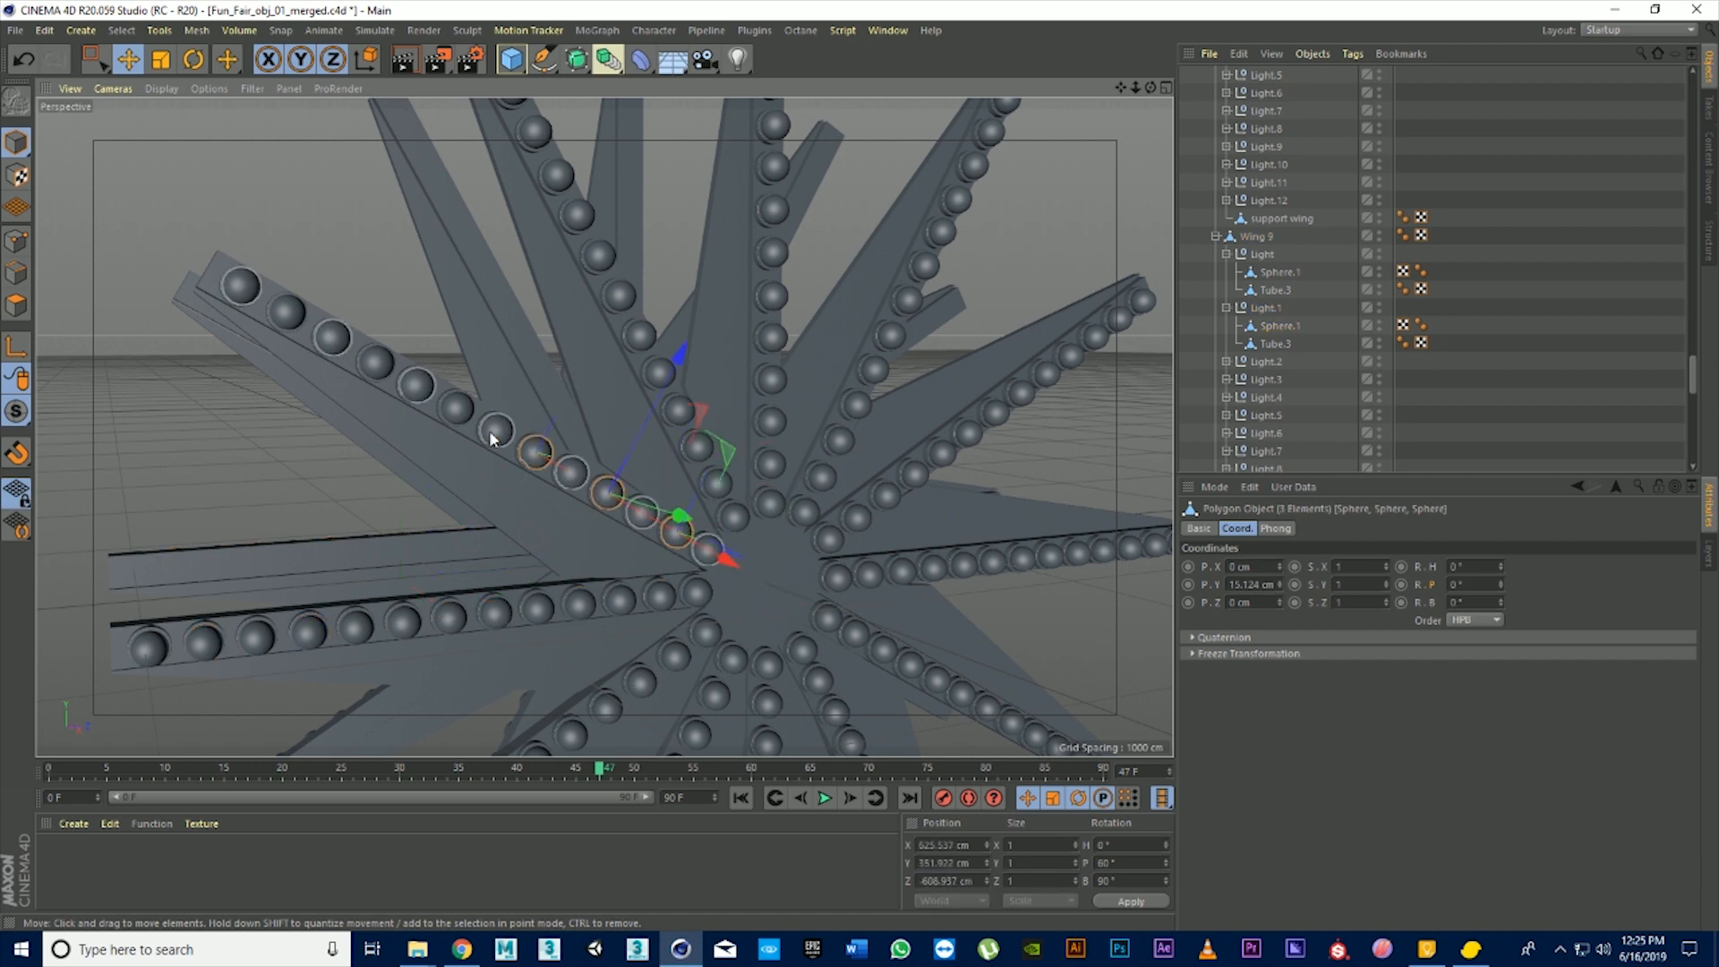
shift+click(457, 407)
shift+click(376, 363)
shift+click(287, 313)
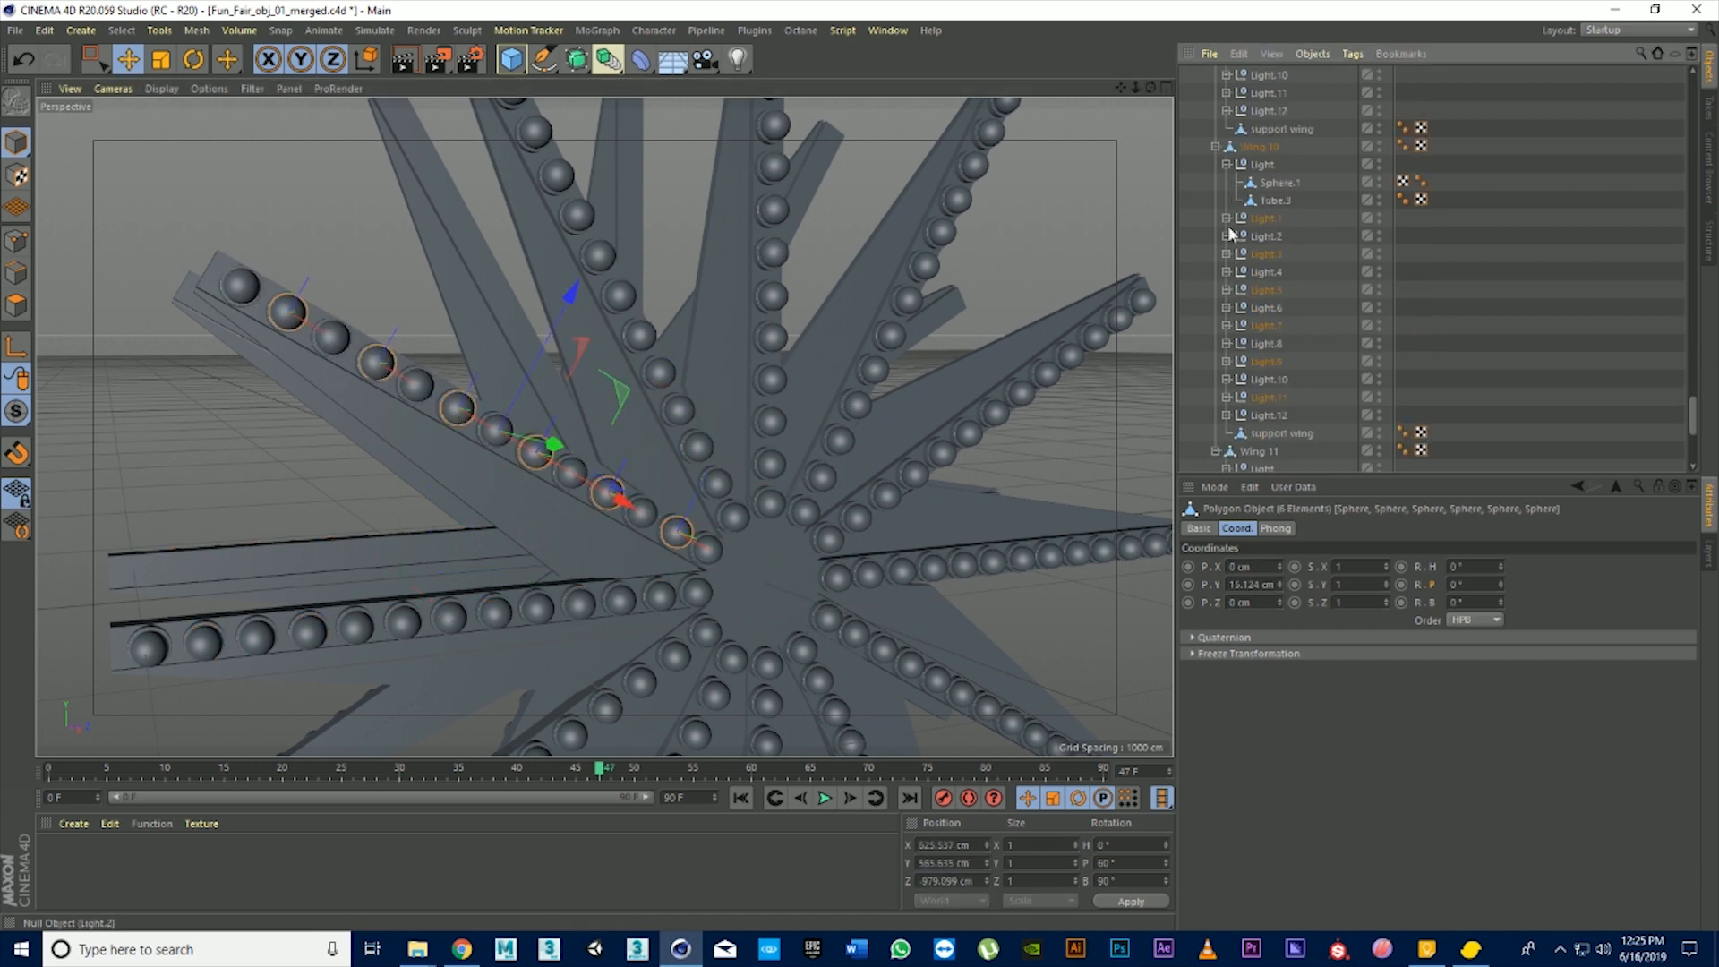
right_click(1272, 241)
click(1325, 660)
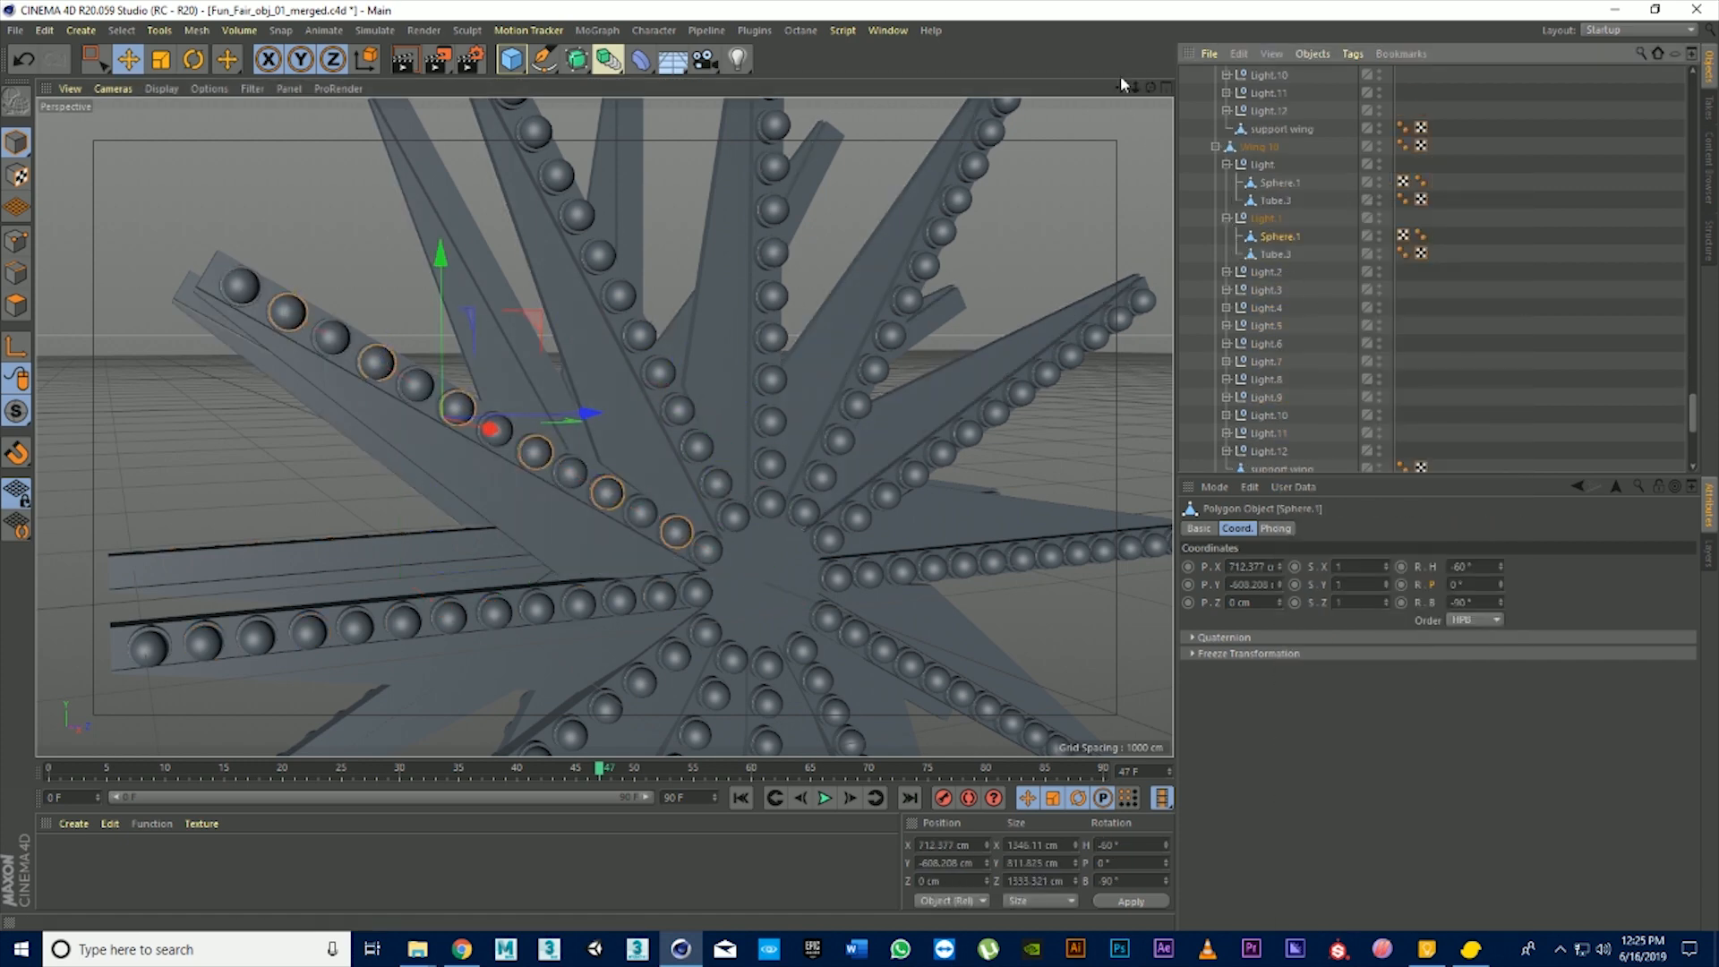
Select the six unmerged alternate spheres along Wing 11, second from the hub outward, and connect them into one object, deleting the originals
alt+drag(1121, 75, 806, 402)
click(640, 591)
shift+click(600, 519)
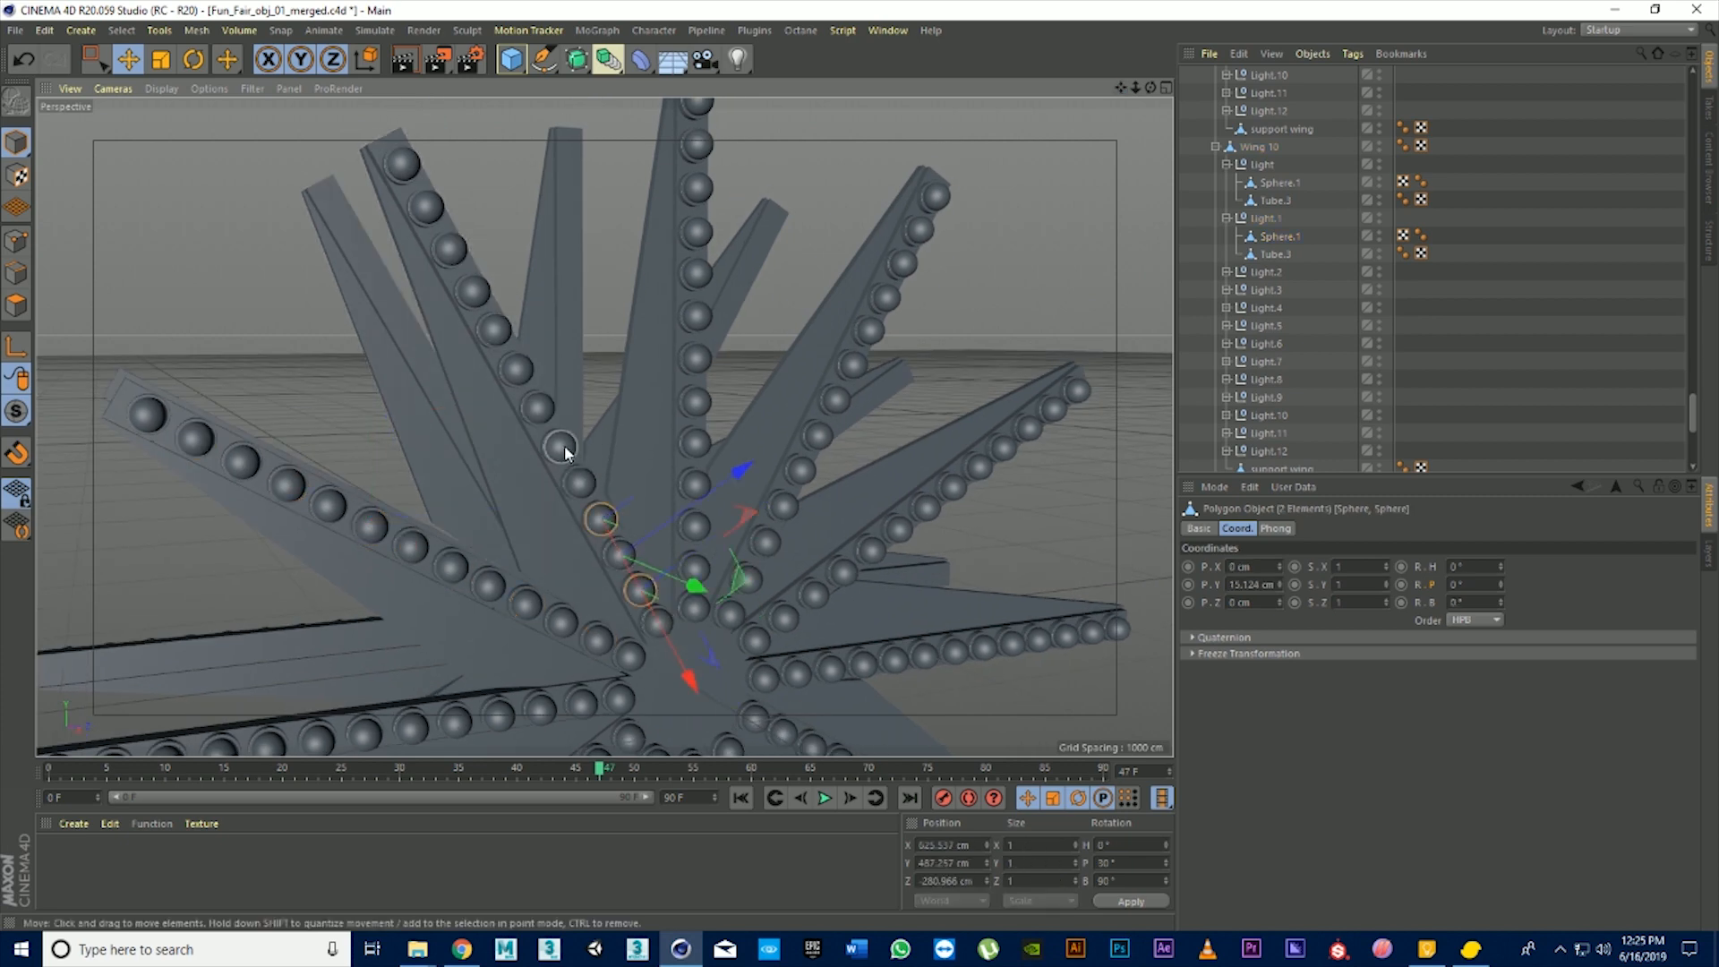
shift+click(561, 447)
shift+click(517, 369)
shift+click(427, 207)
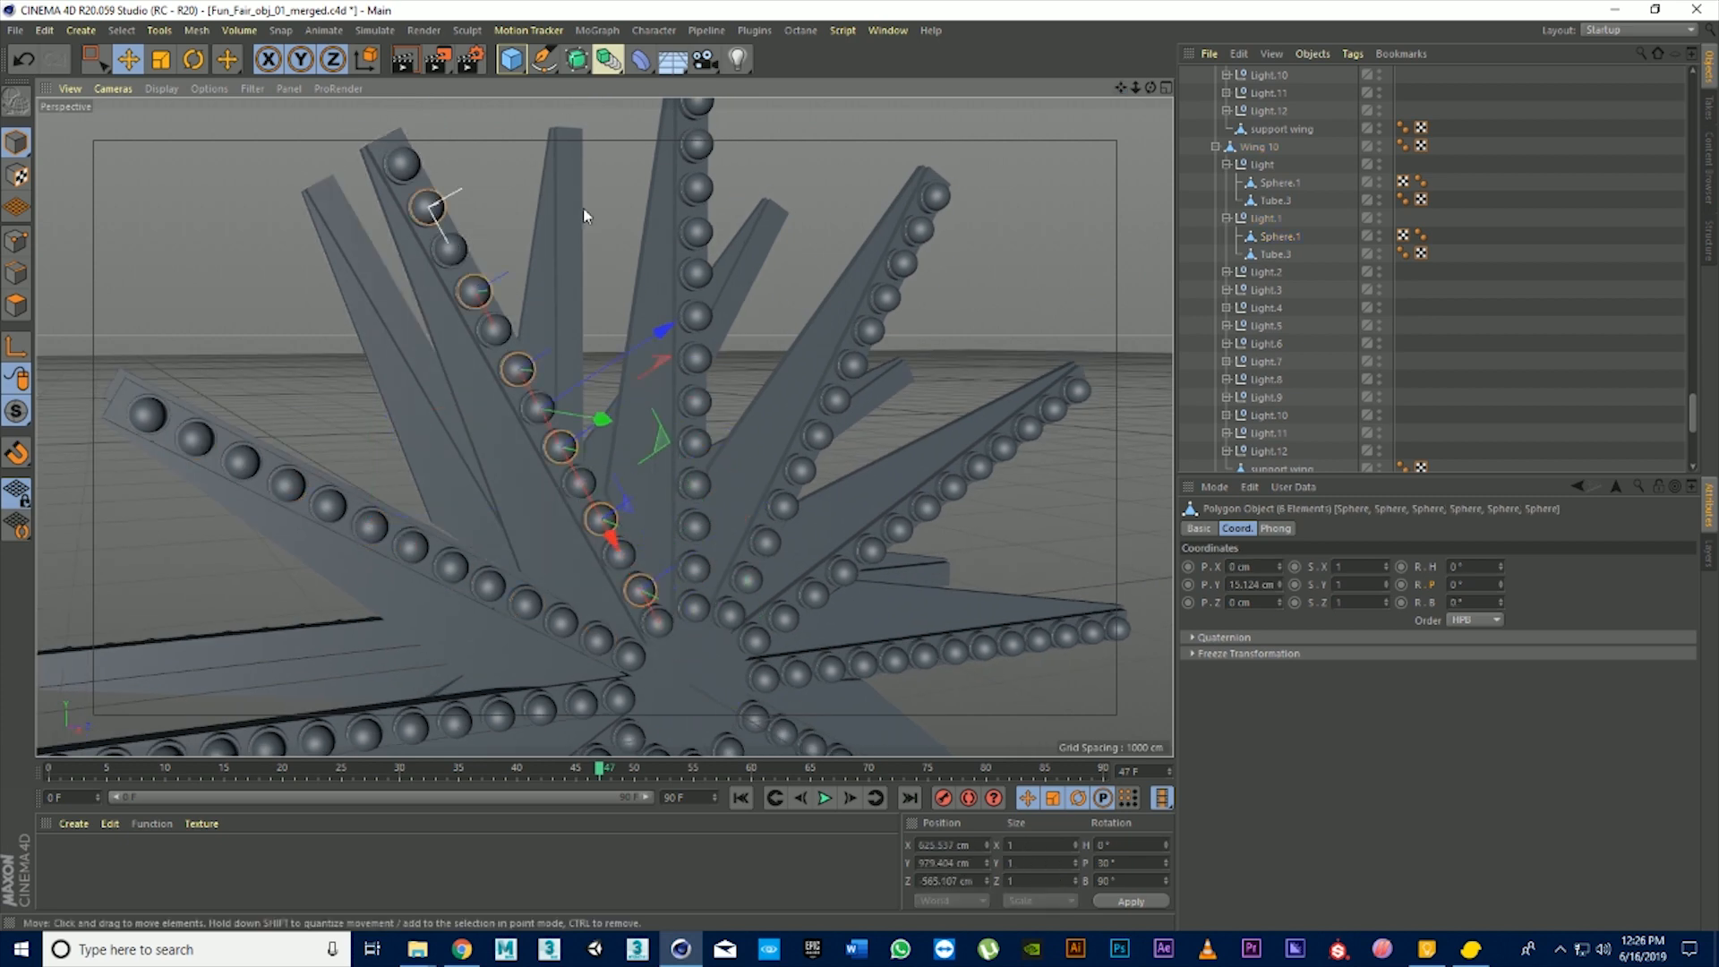
right_click(1227, 249)
click(1298, 678)
Check that the alternating sphere sets on the upright wing above the hub and the wing beside it are merged by selecting them
alt+middle_drag(724, 527, 522, 624)
click(490, 705)
click(491, 668)
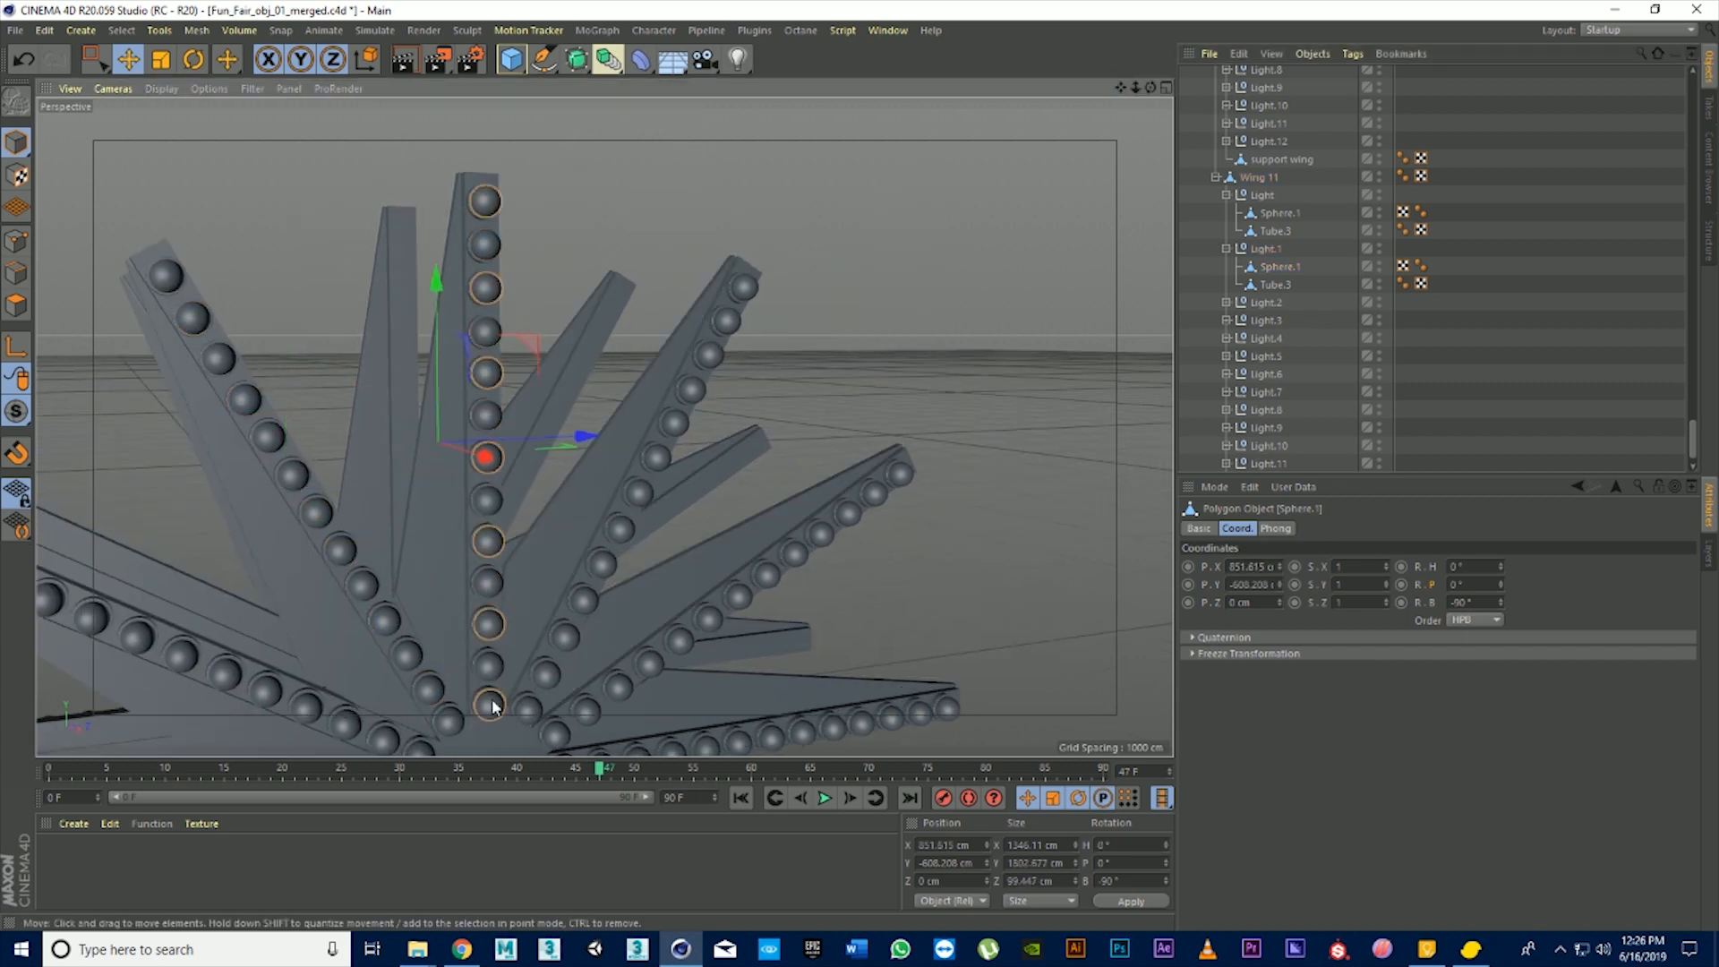
click(489, 668)
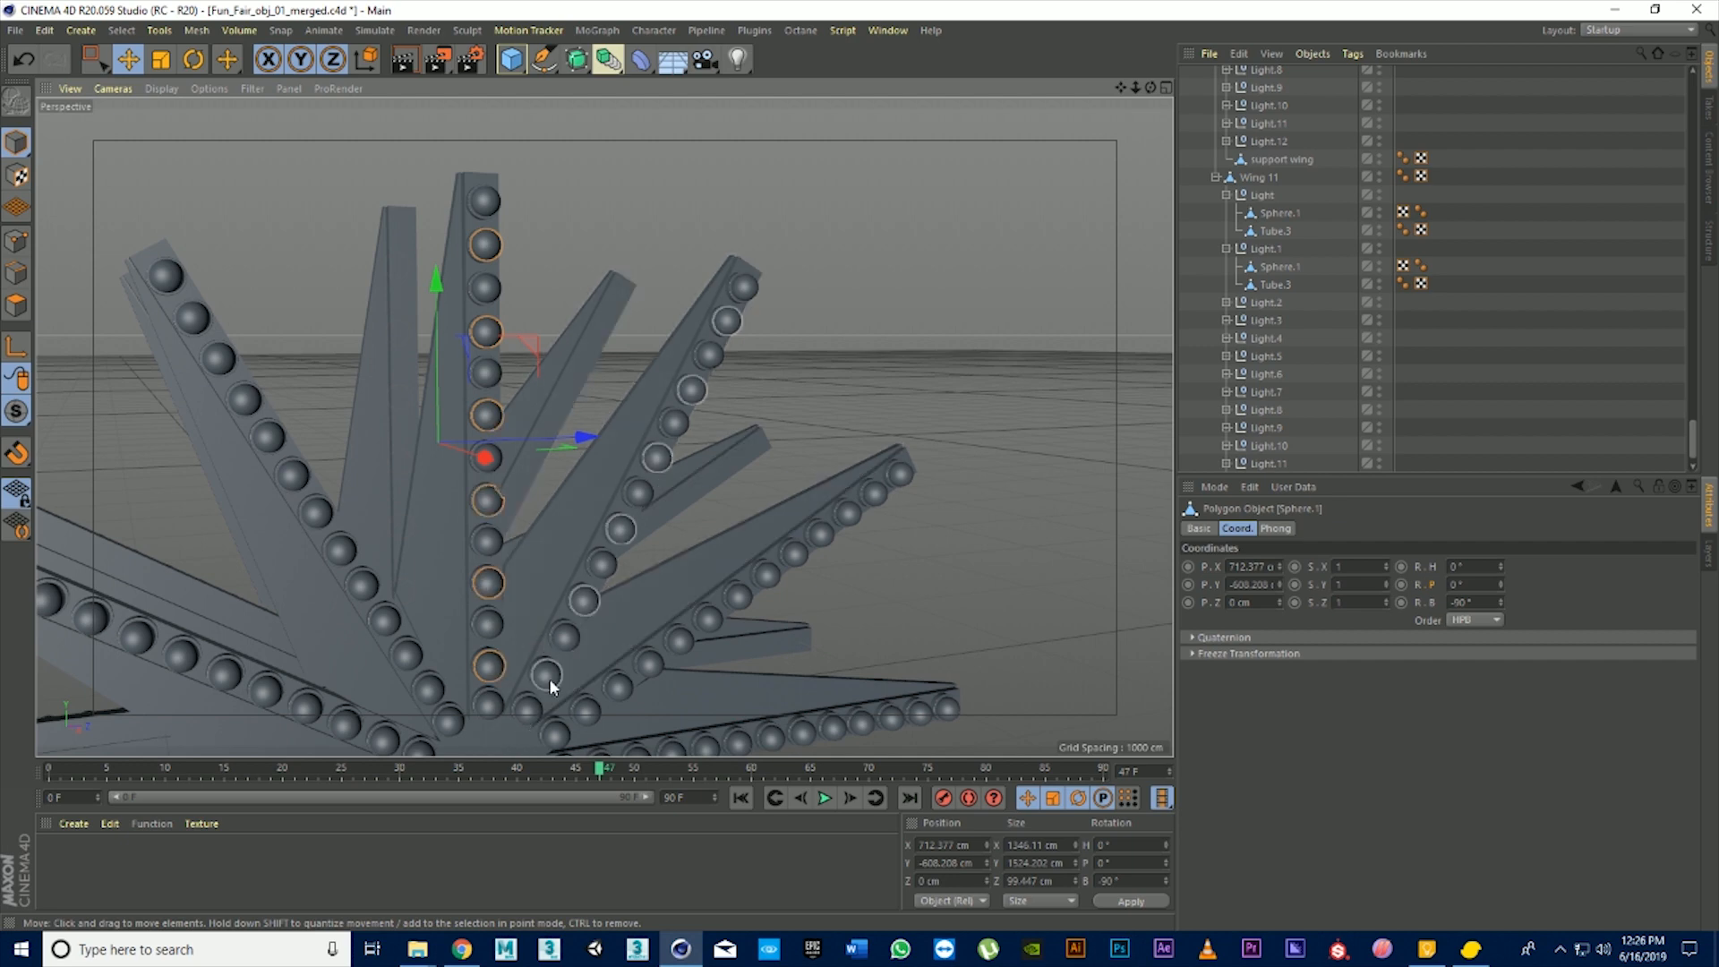
click(548, 679)
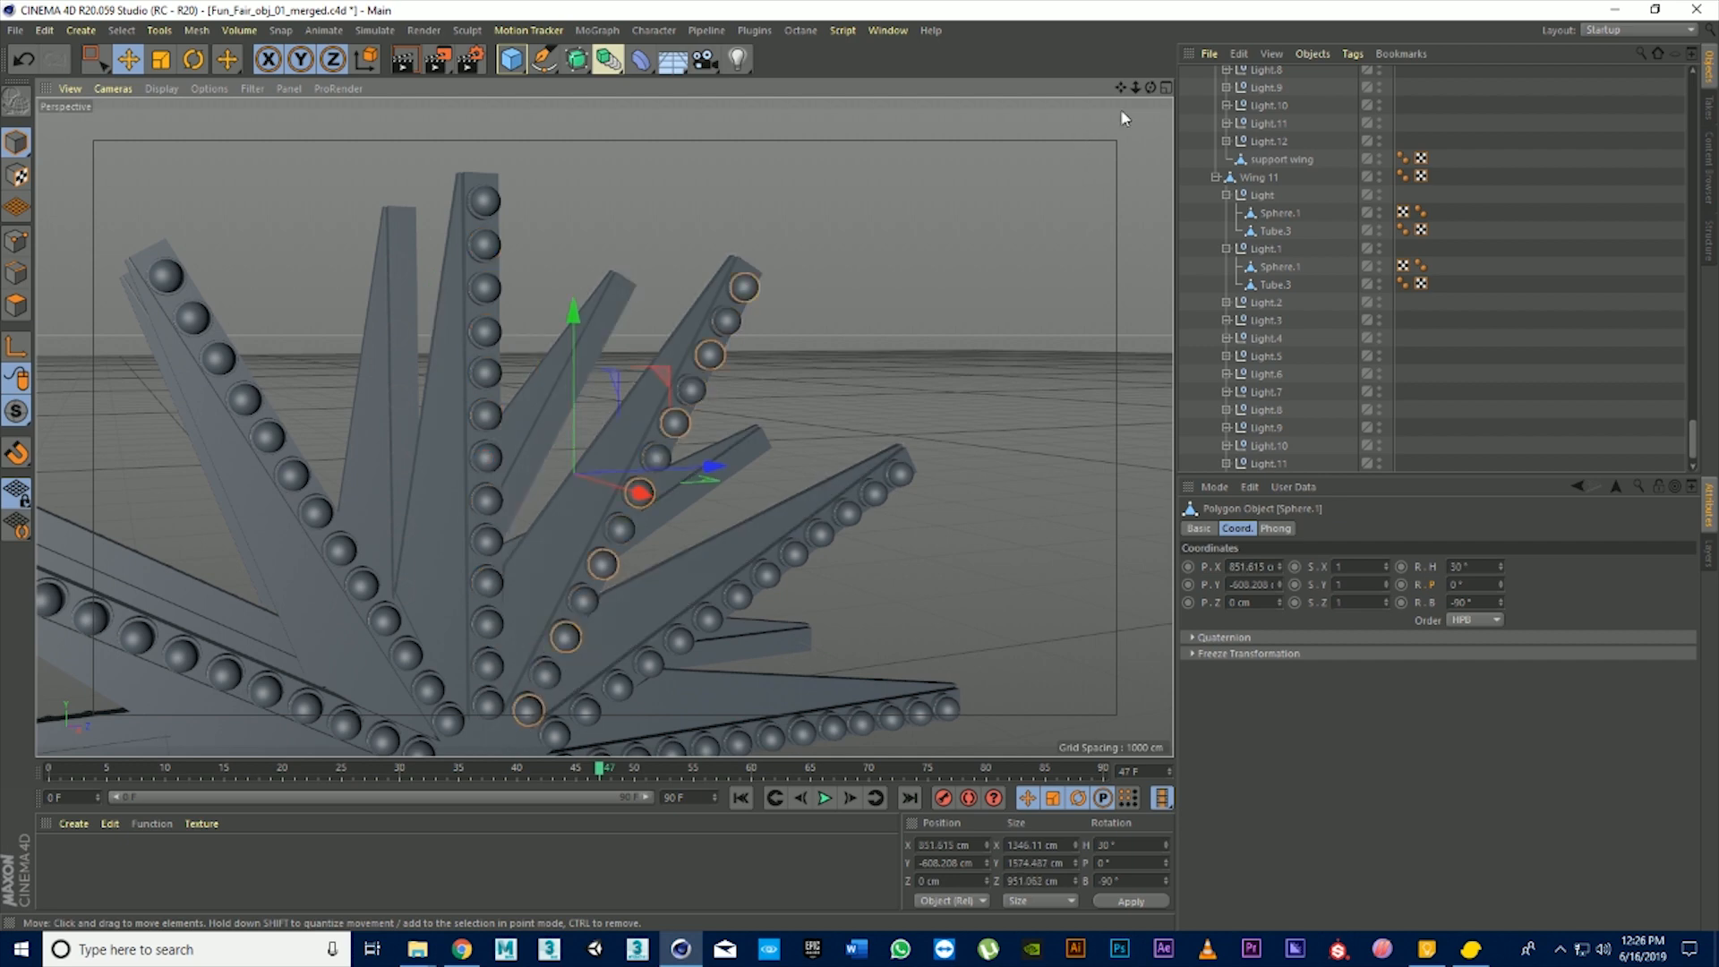
Turn off the wing isolation with the MagicSolo plugin to show the complete ride
drag(1134, 88, 1132, 86)
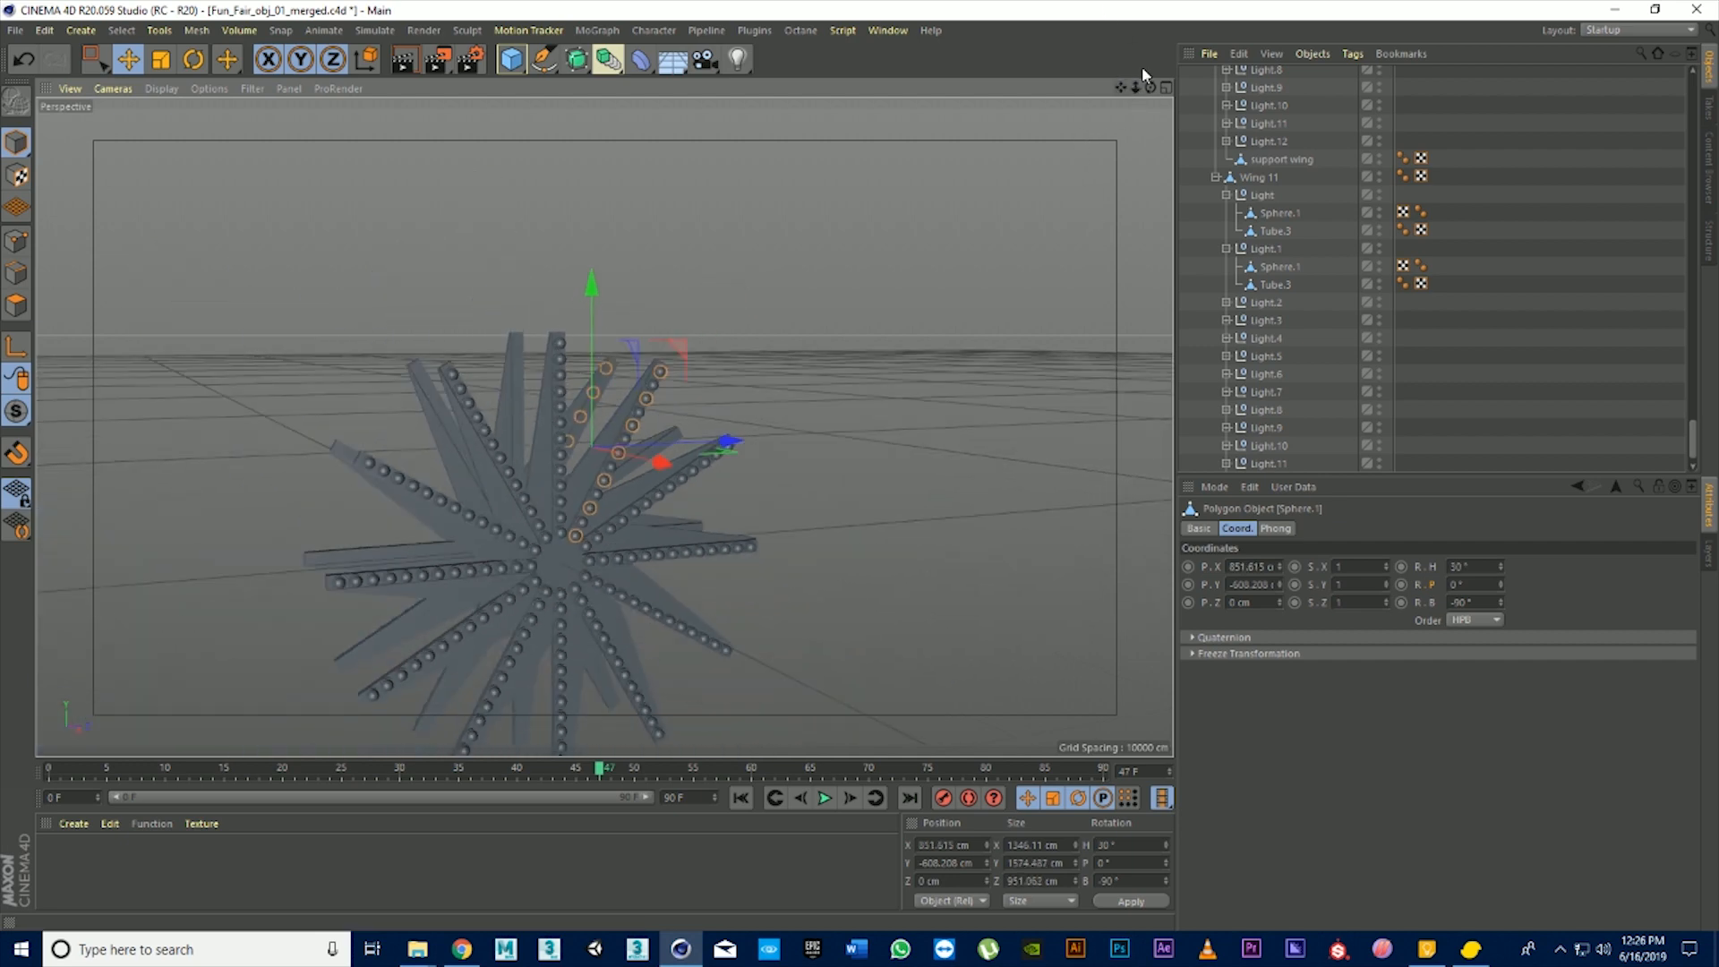
scroll(1438, 147, up, 5)
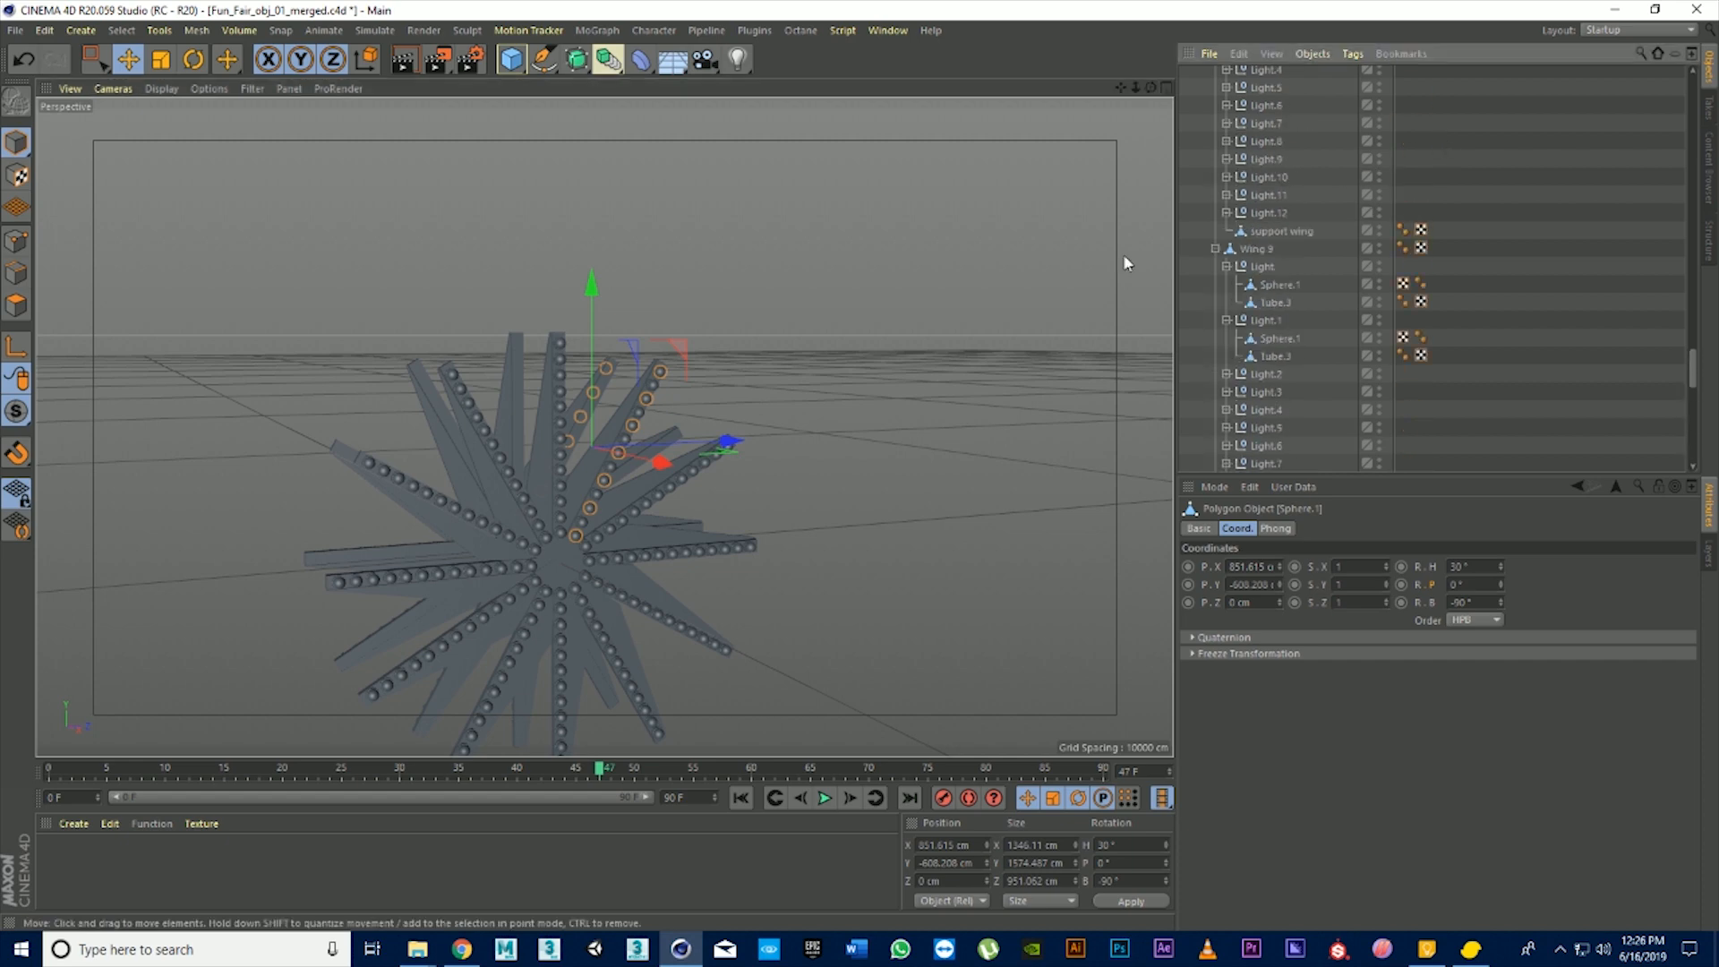
click(755, 31)
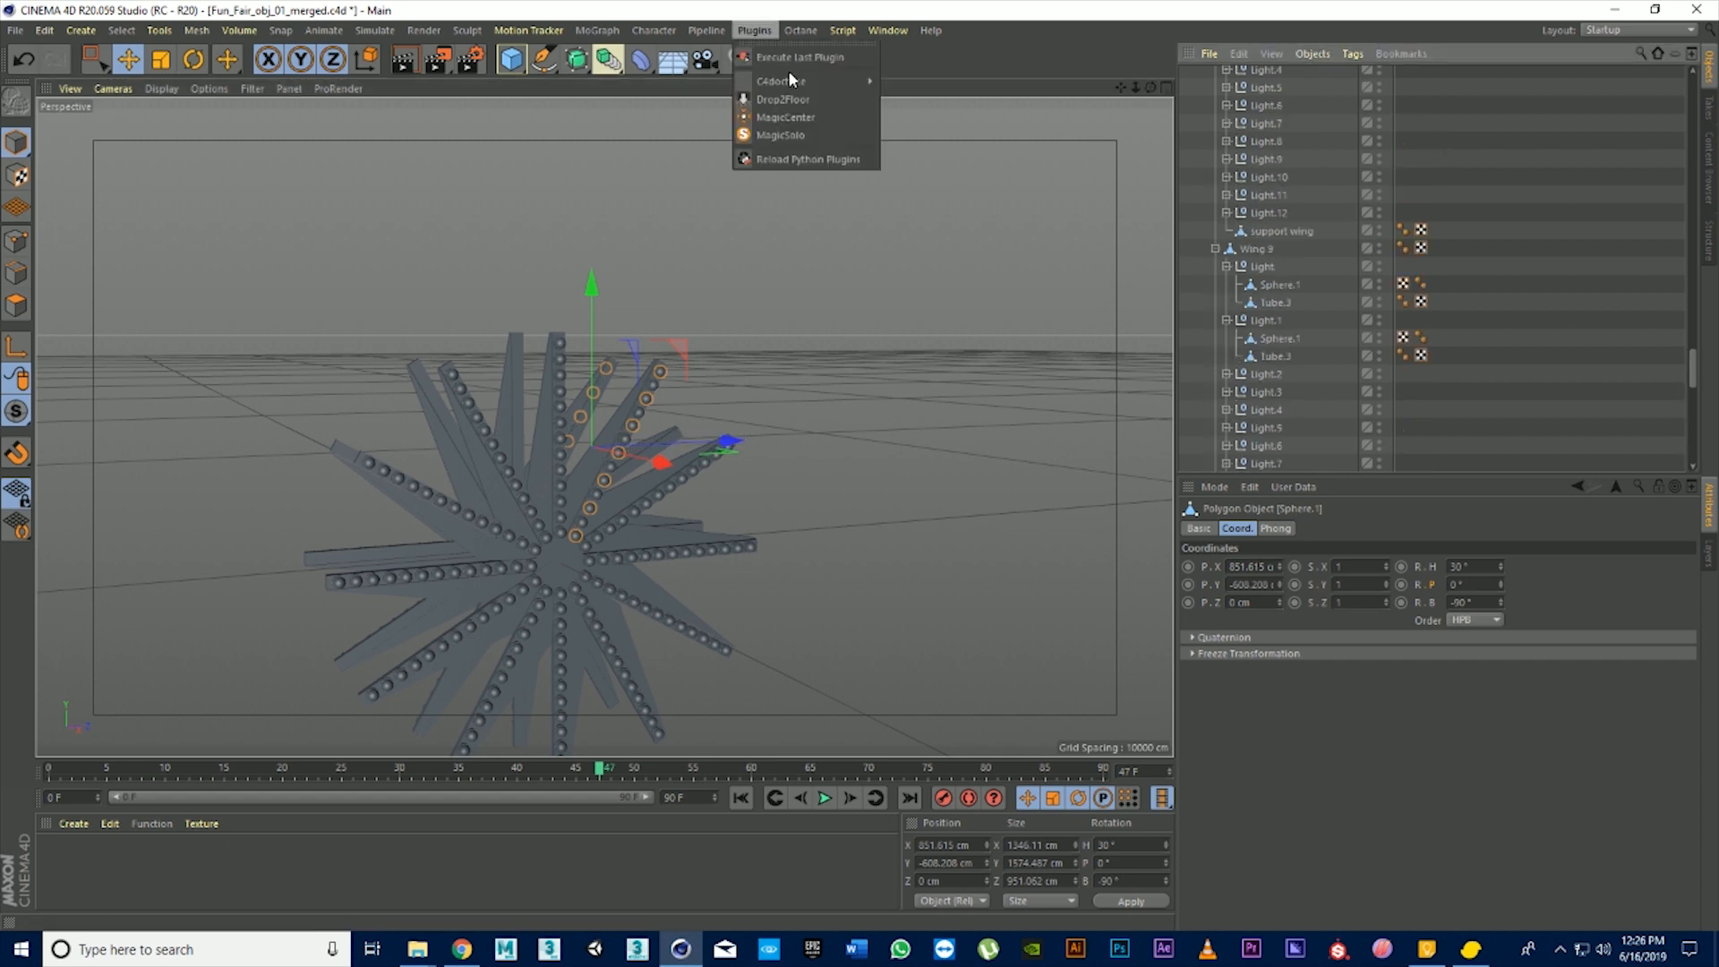
click(781, 135)
Collapse the Symmetry.1 group, test-rotate it to a pitch of -27°, and undo the rotation
scroll(1475, 207, up, 10)
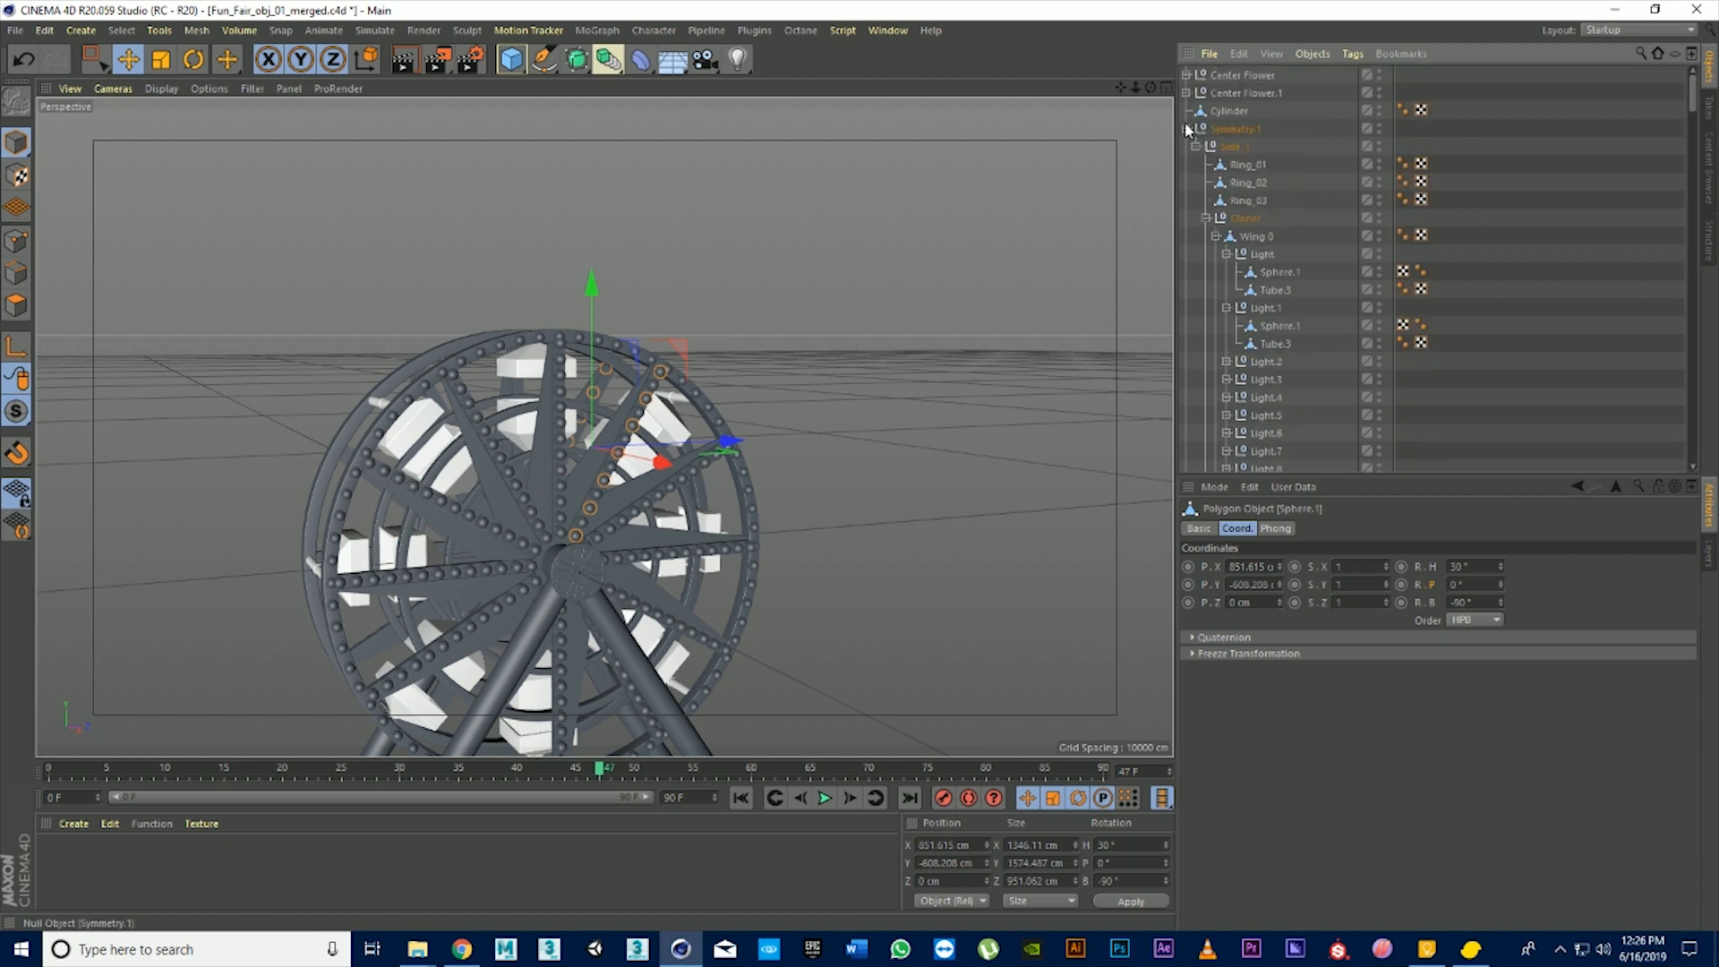
click(1187, 128)
click(1236, 131)
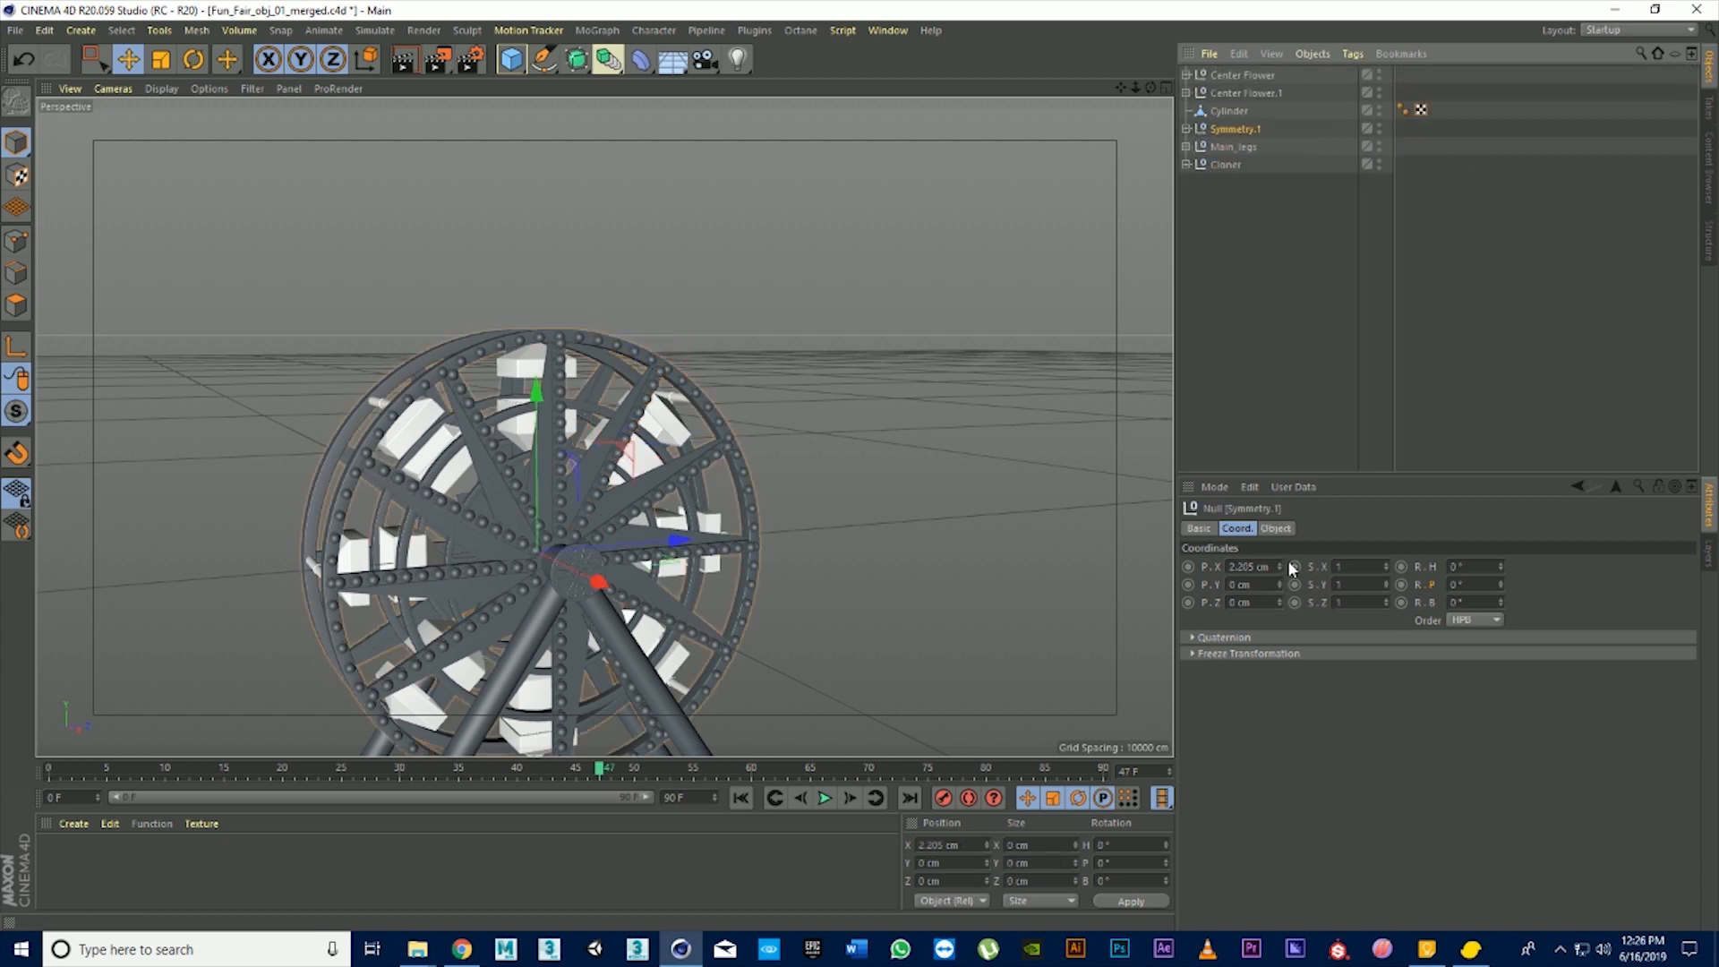
mouse_move(1501, 584)
mouse_down()
mouse_move(1567, 583)
mouse_move(1504, 580)
mouse_up()
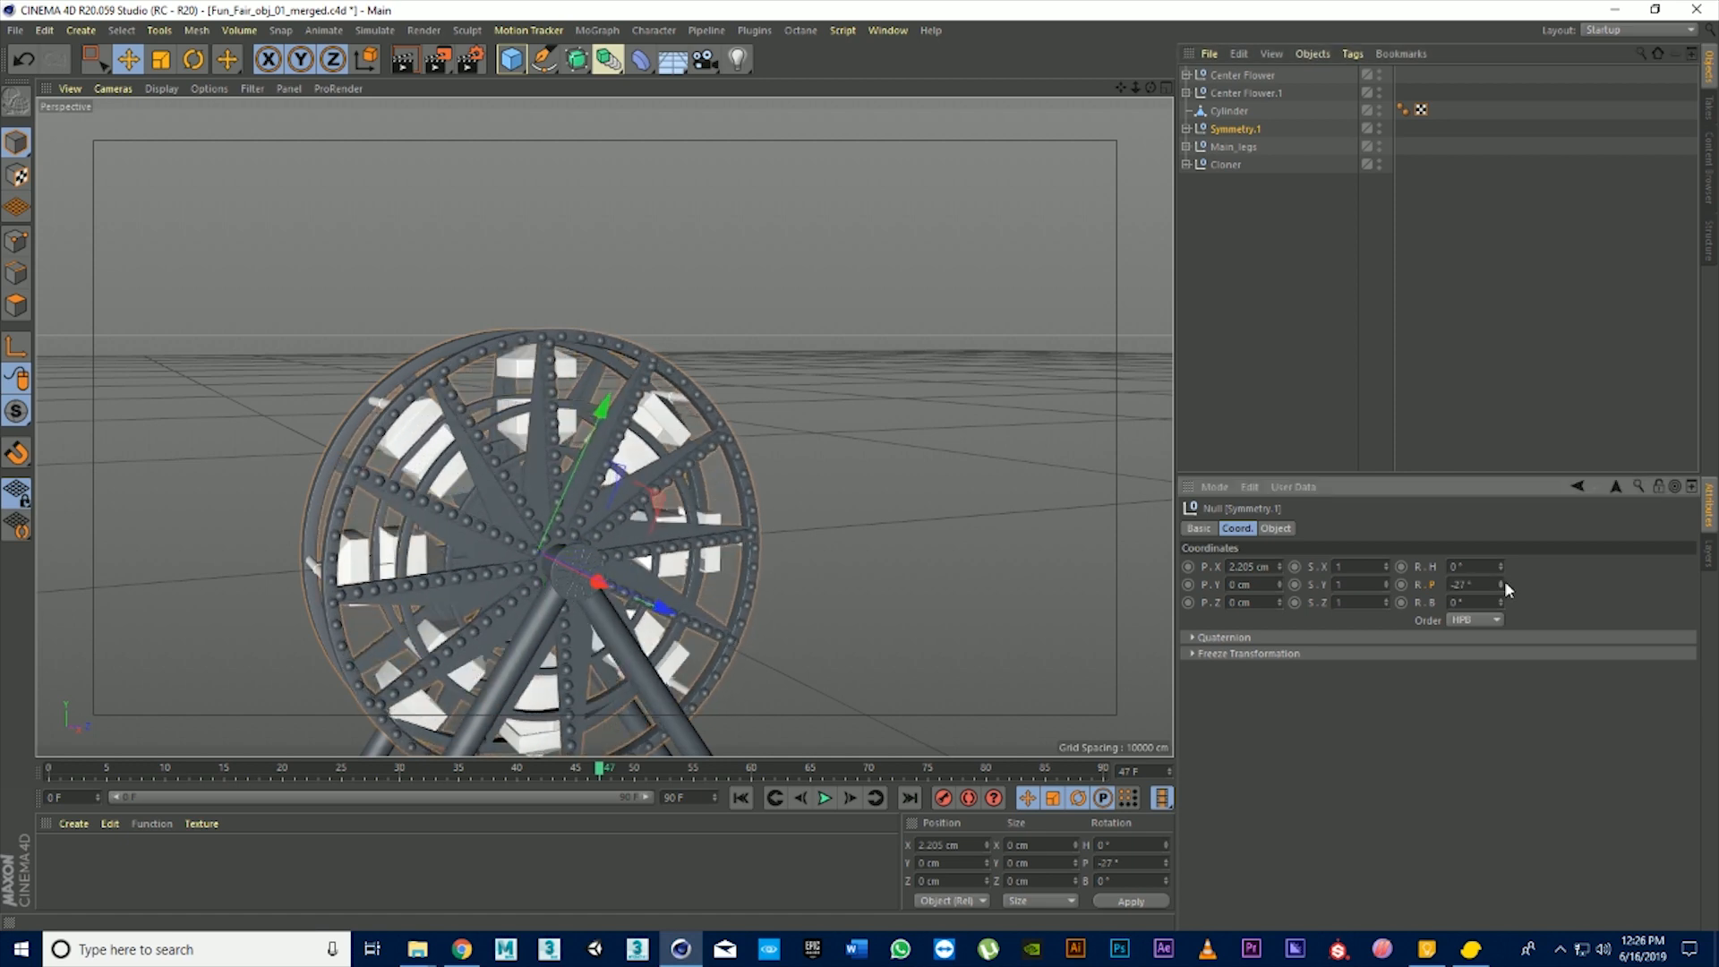
key(ctrl+z)
Identify the group holding the cabins and crossbars, and make that Cloner null a child of Symmetry.1, collapsing the hierarchy
scroll(532, 328, up, 6)
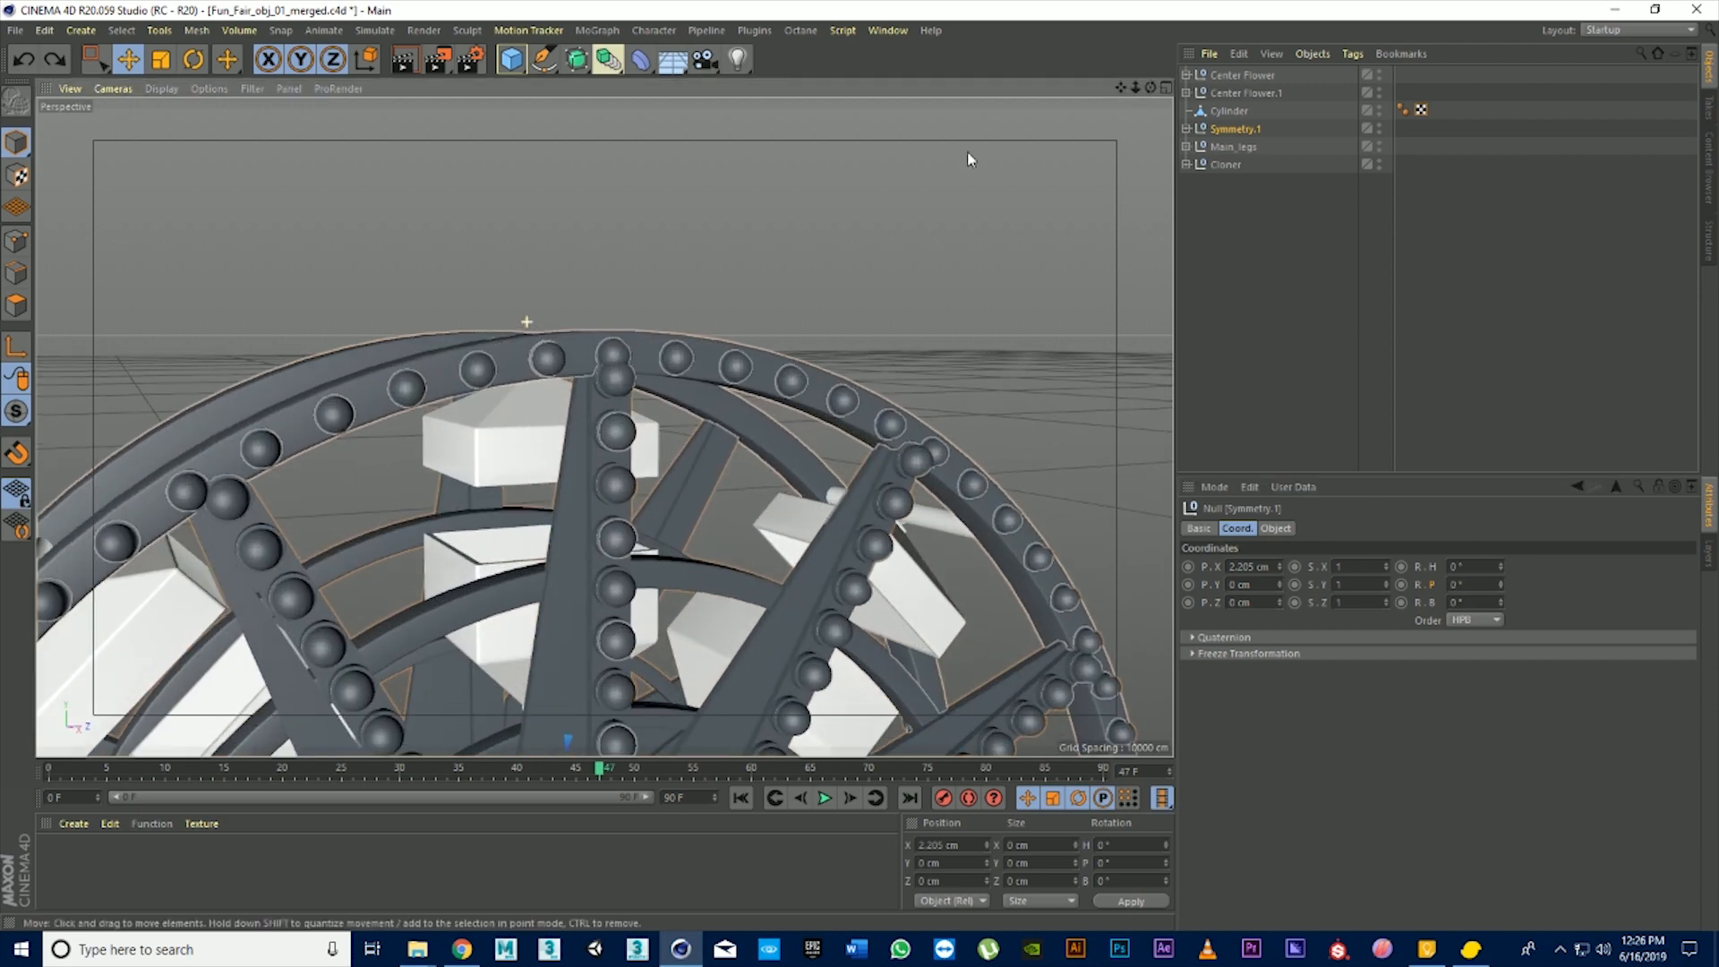
mouse_move(1150, 86)
mouse_down()
mouse_move(994, 94)
mouse_move(1150, 94)
mouse_up()
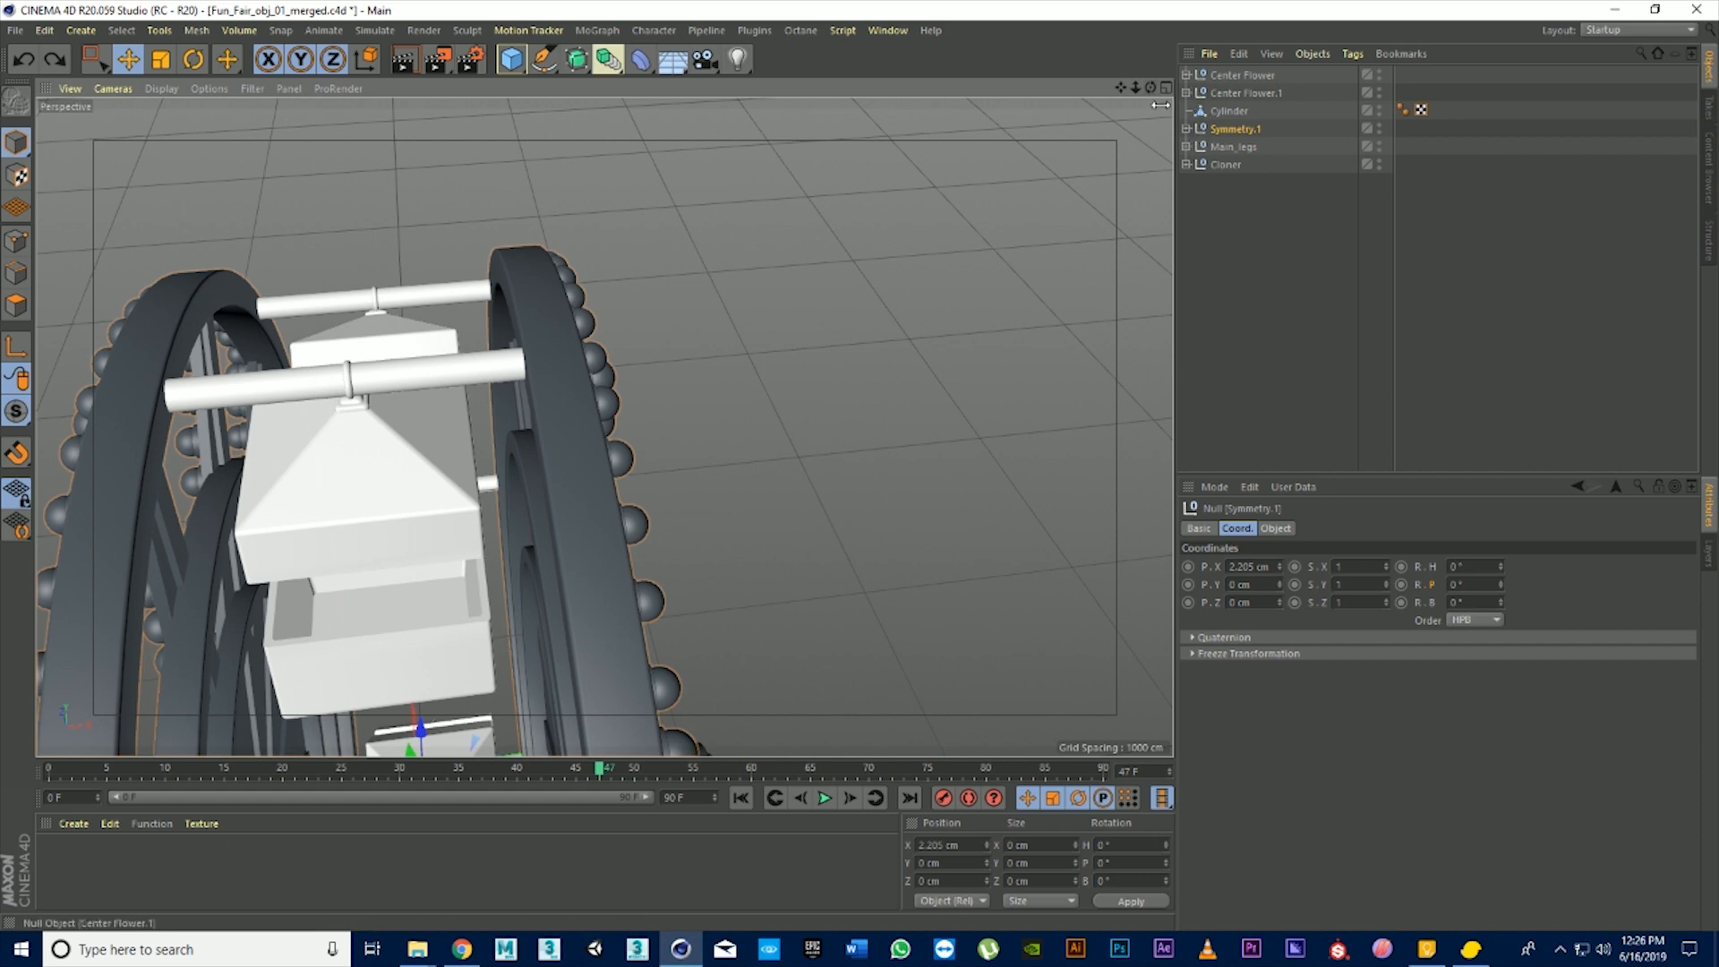
click(304, 522)
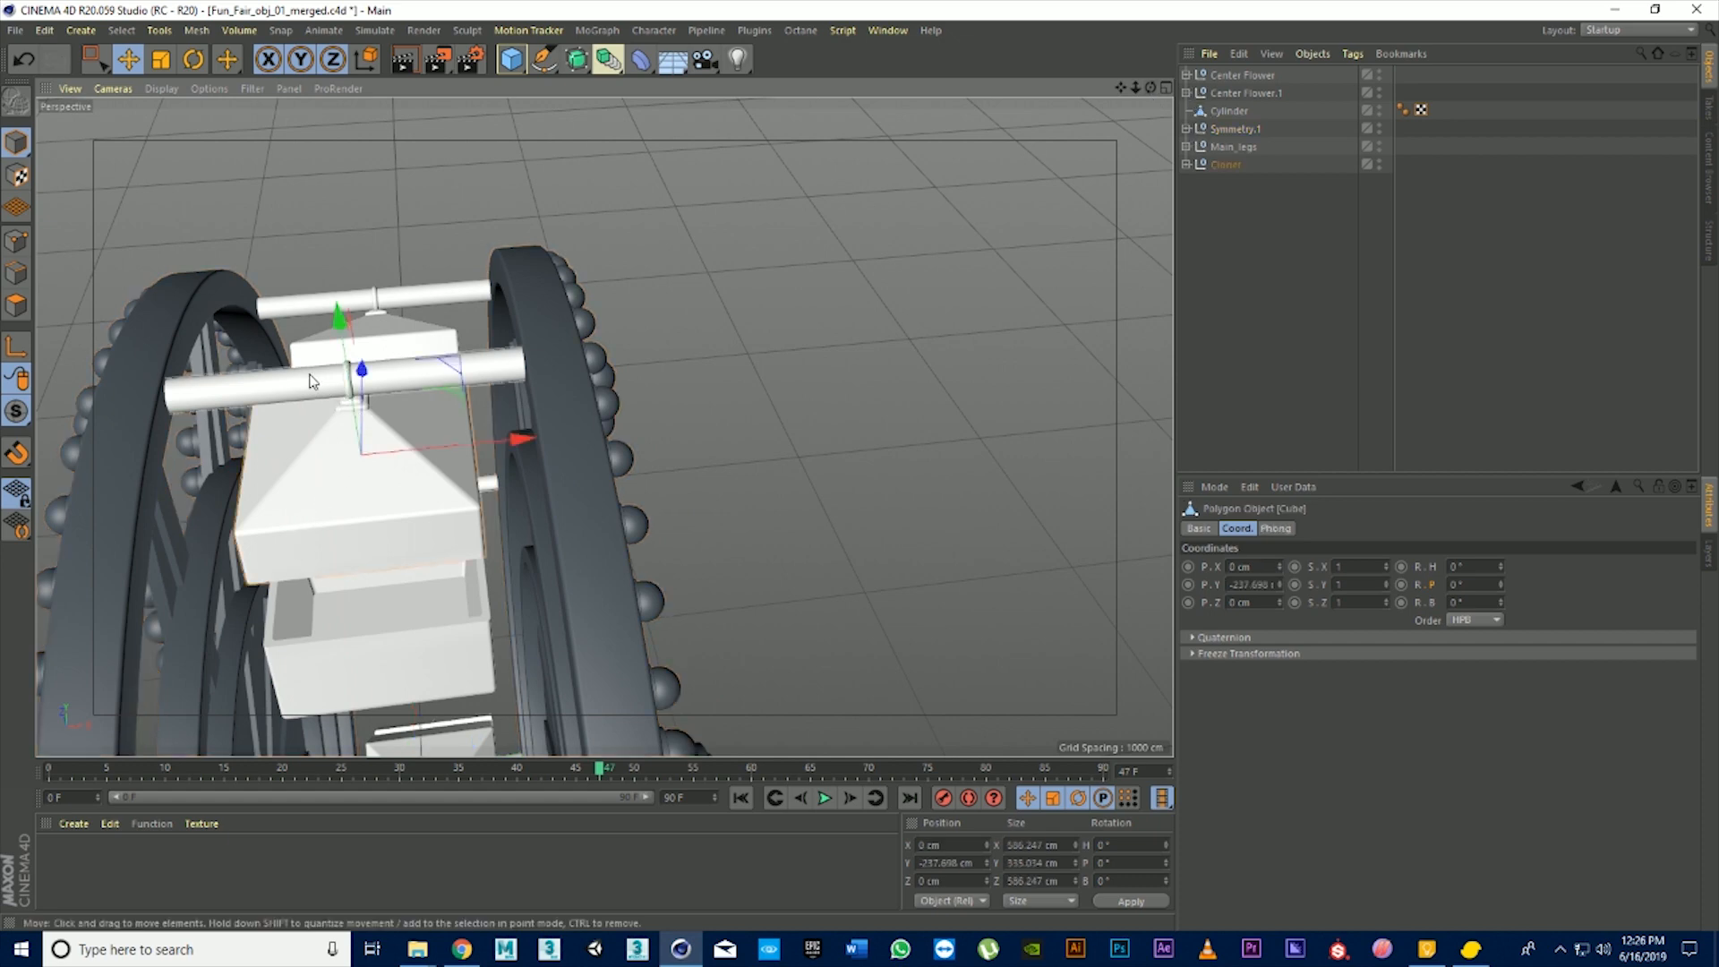
click(312, 387)
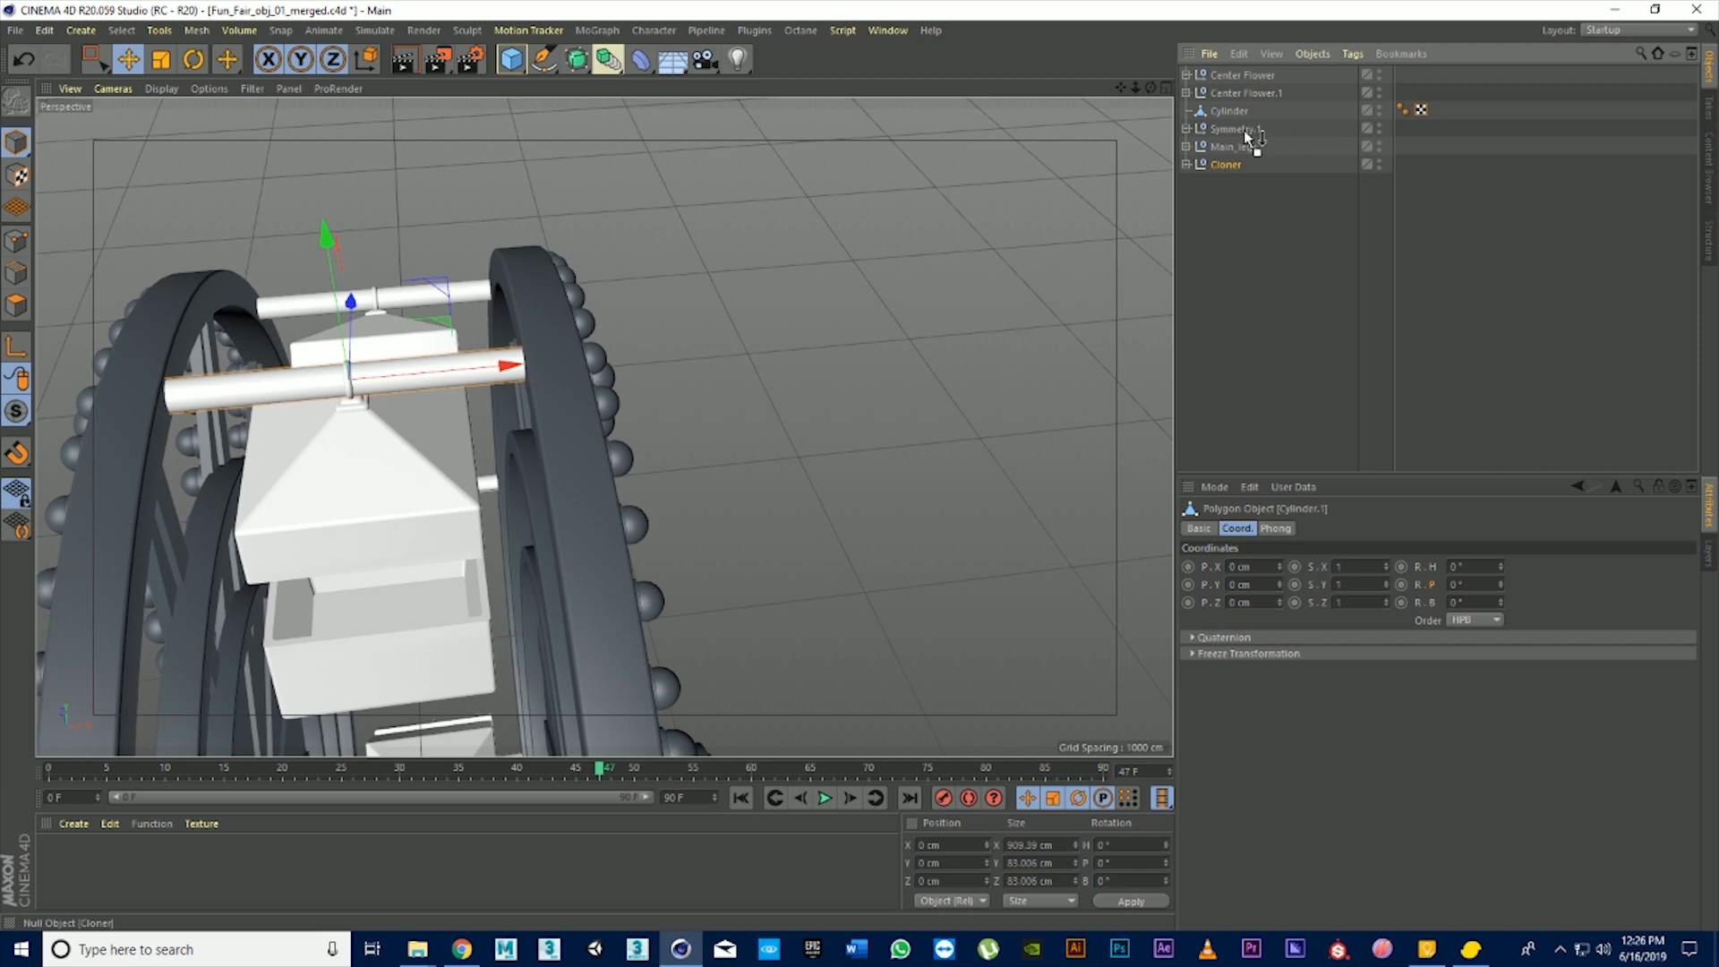
drag(1247, 134, 1247, 136)
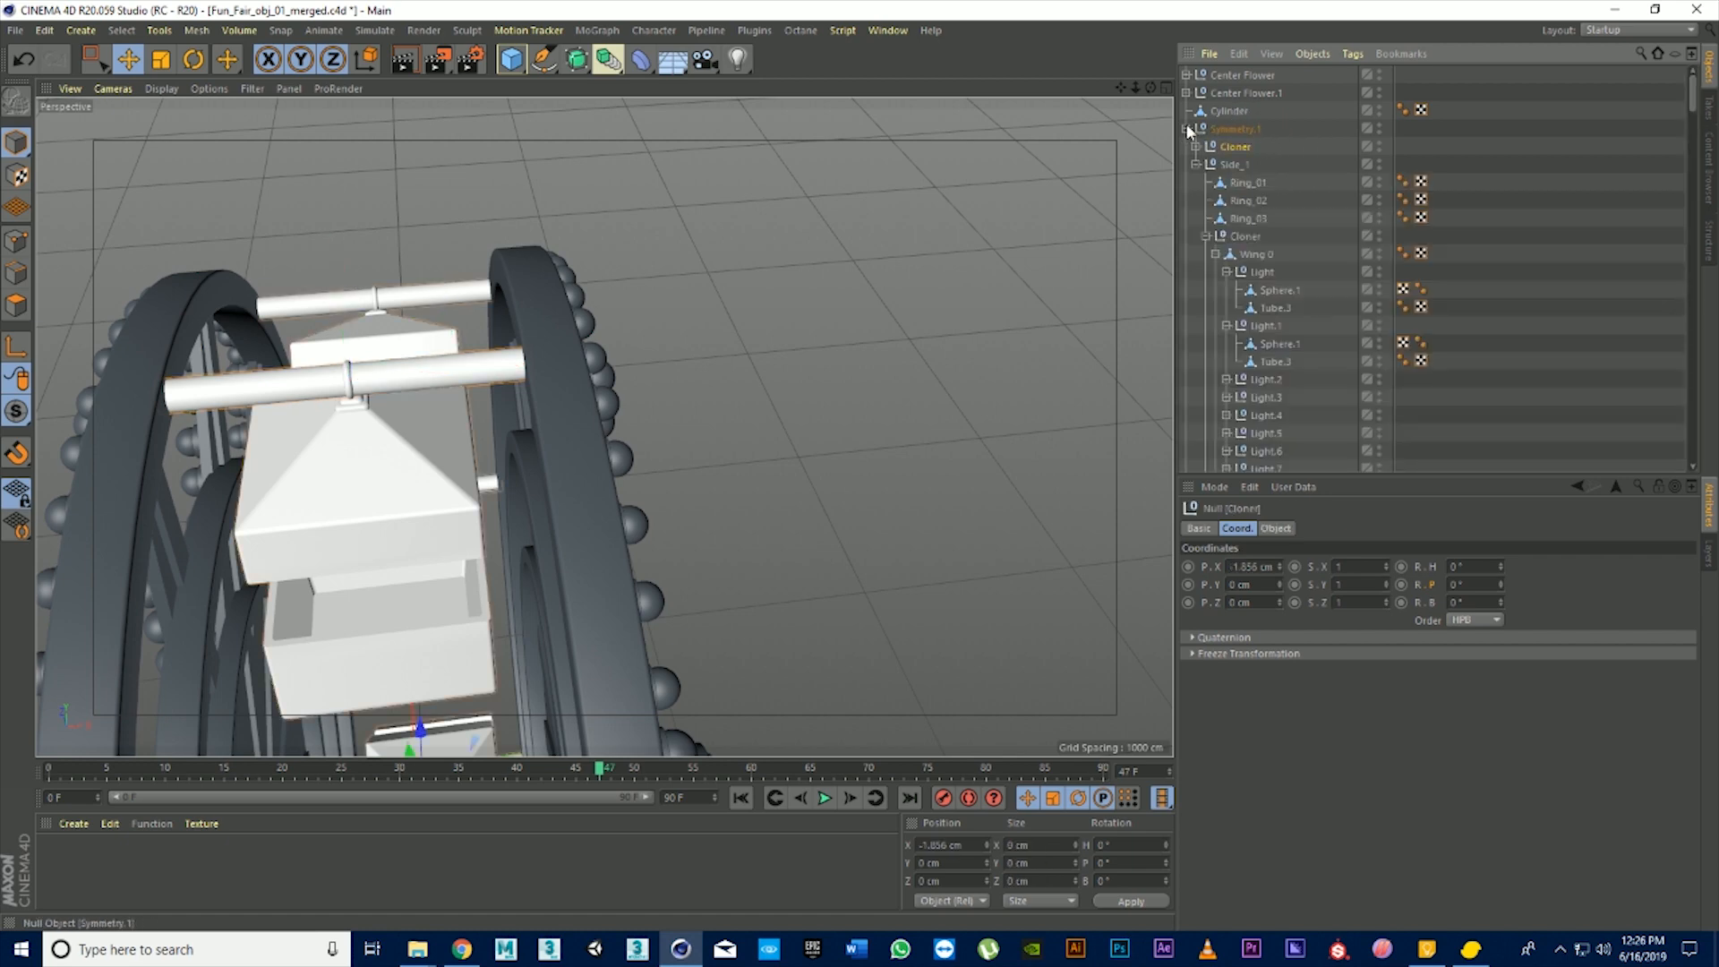
click(1187, 129)
Test-rotate the Symmetry.1 group with its cabins about its pitch axis, and reset the pitch to 0°
click(1216, 134)
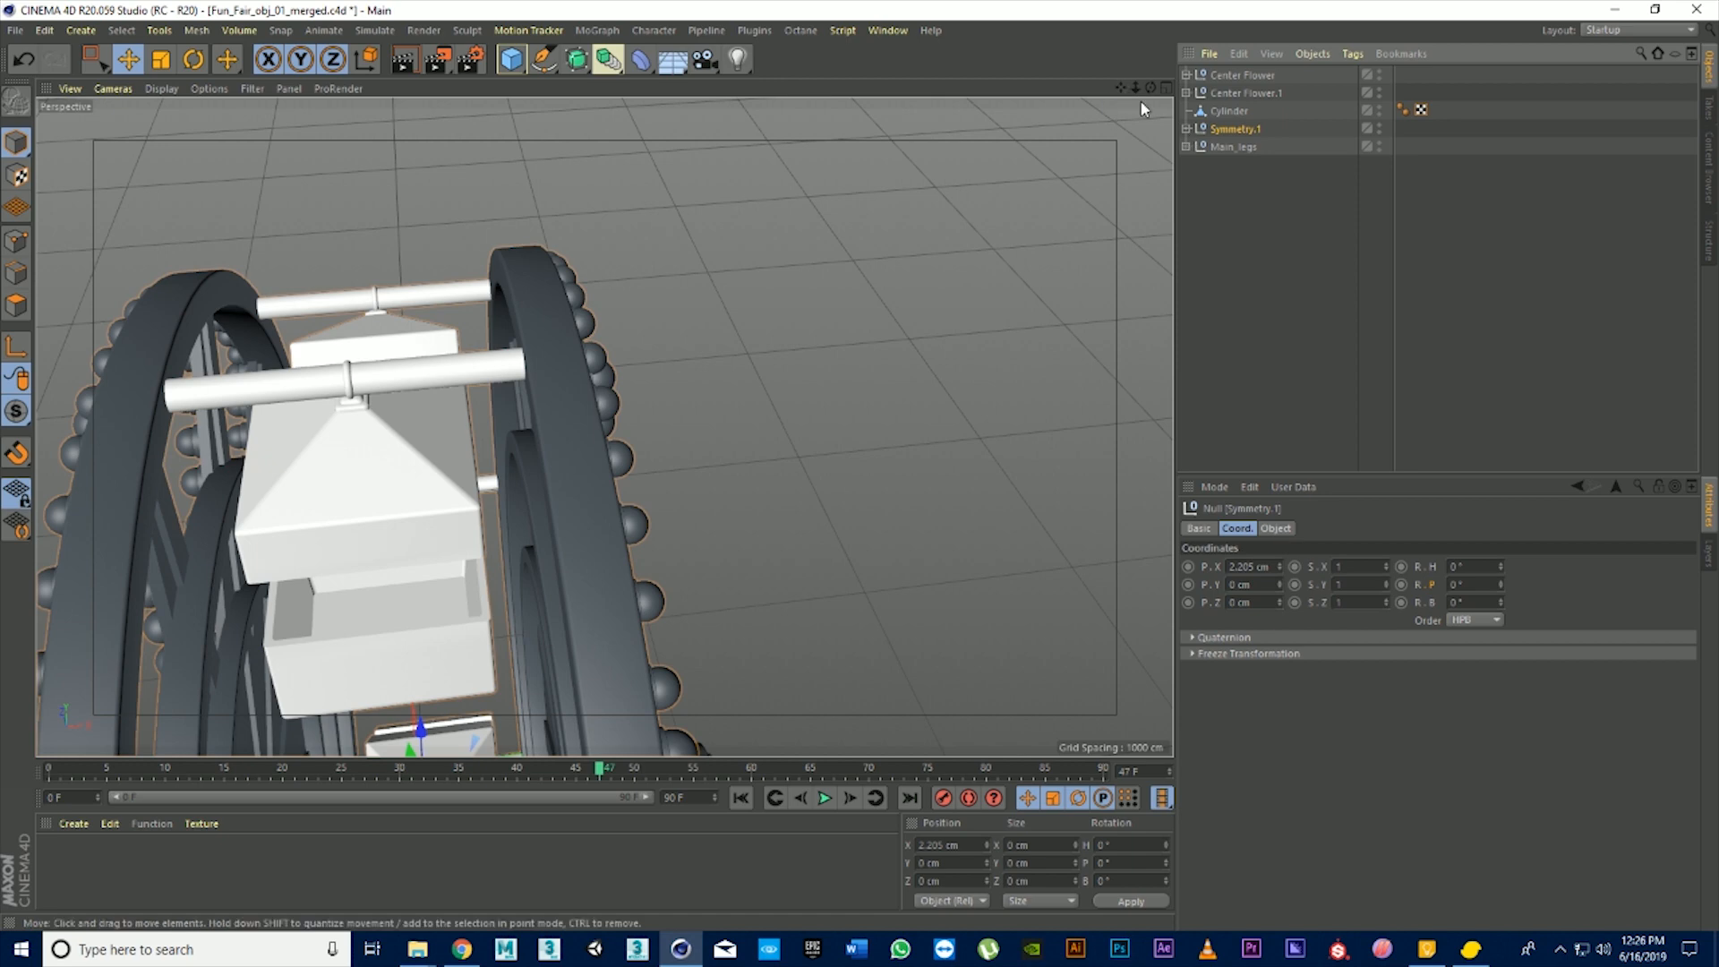
drag(1136, 88, 1167, 122)
drag(1503, 580, 1504, 475)
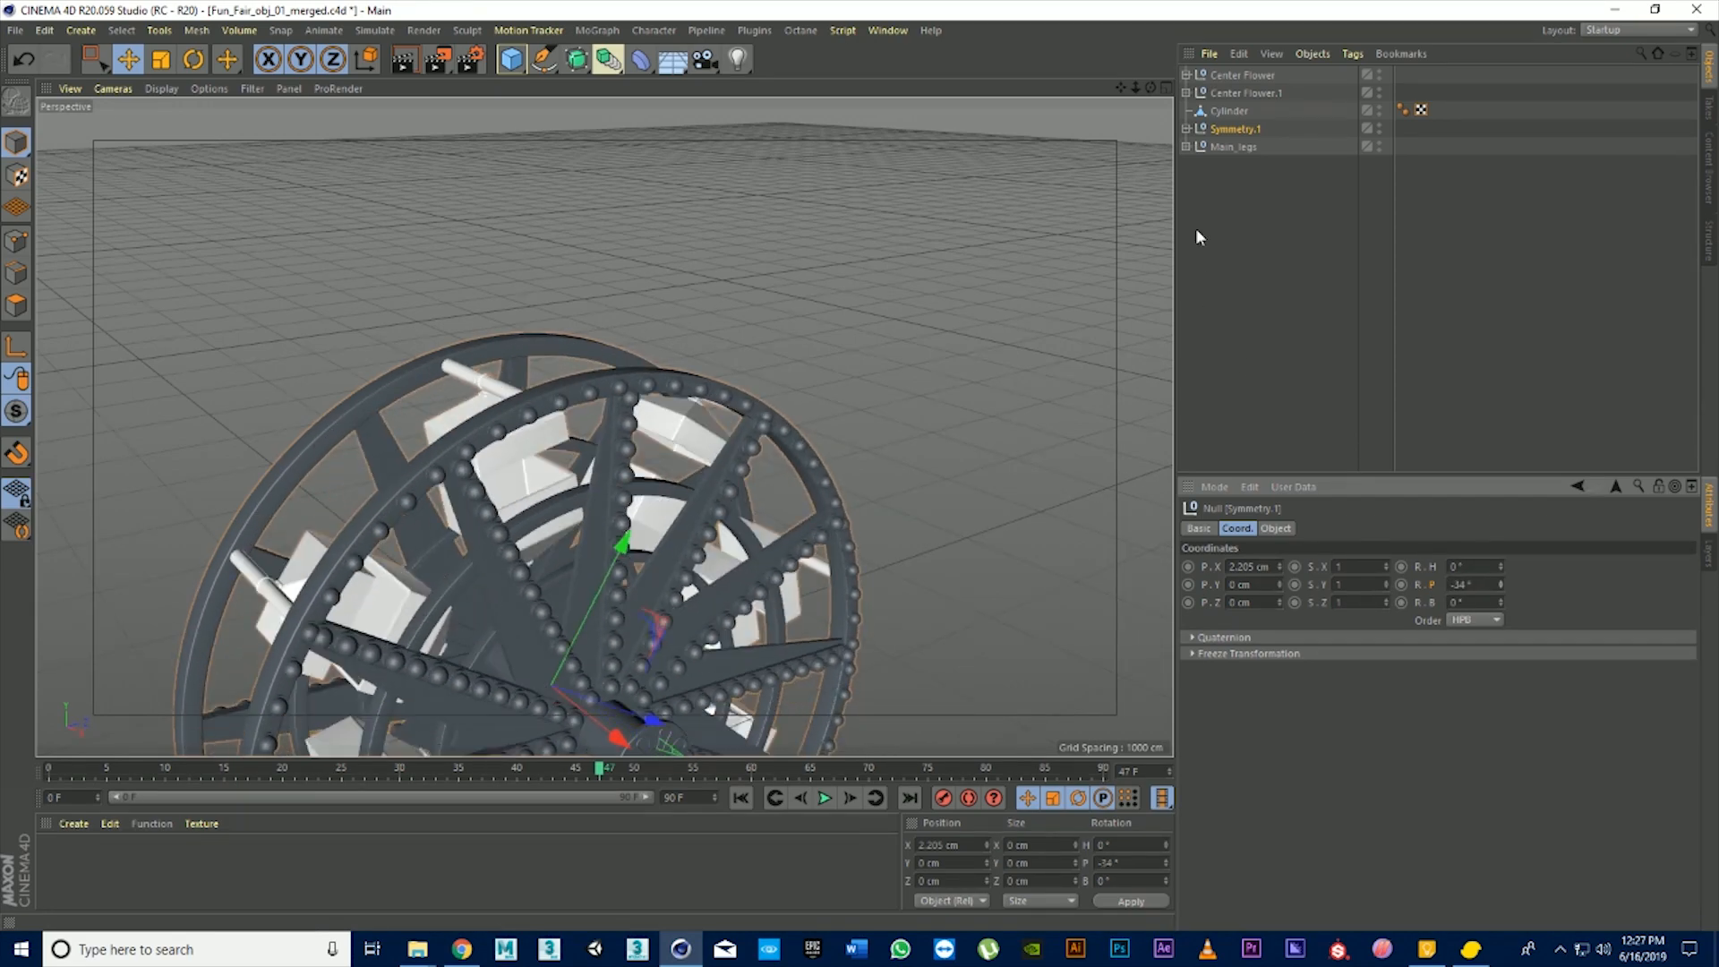
drag(1121, 88, 1130, 7)
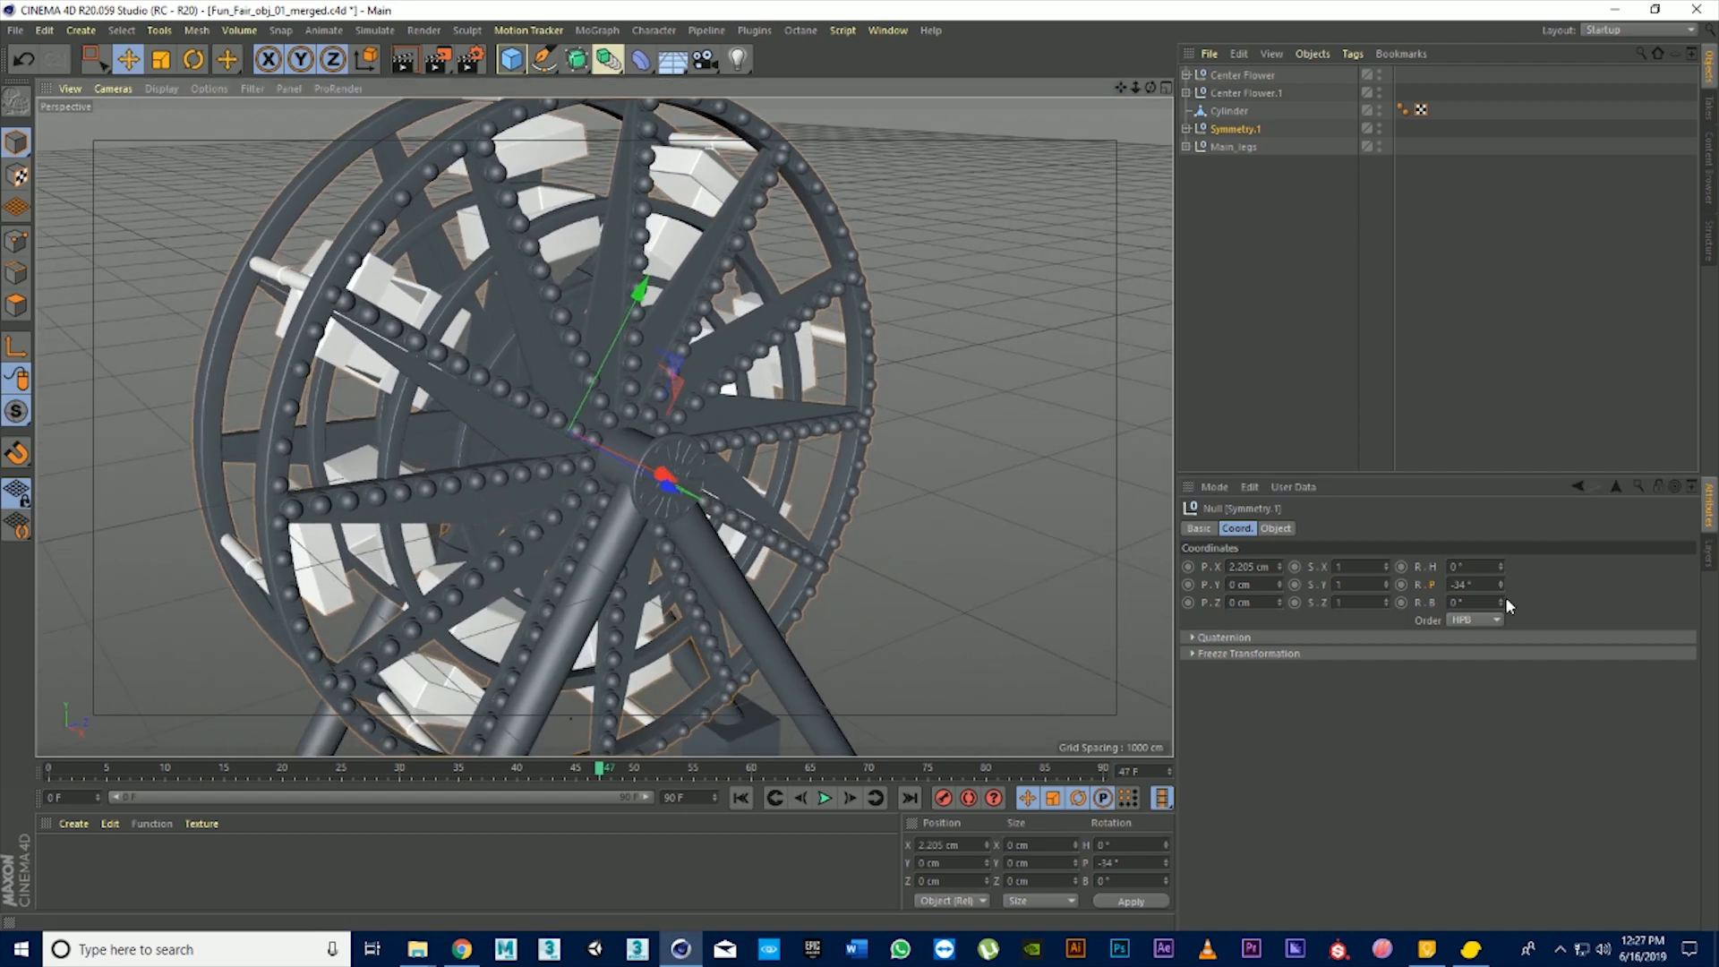
drag(1502, 586, 1500, 591)
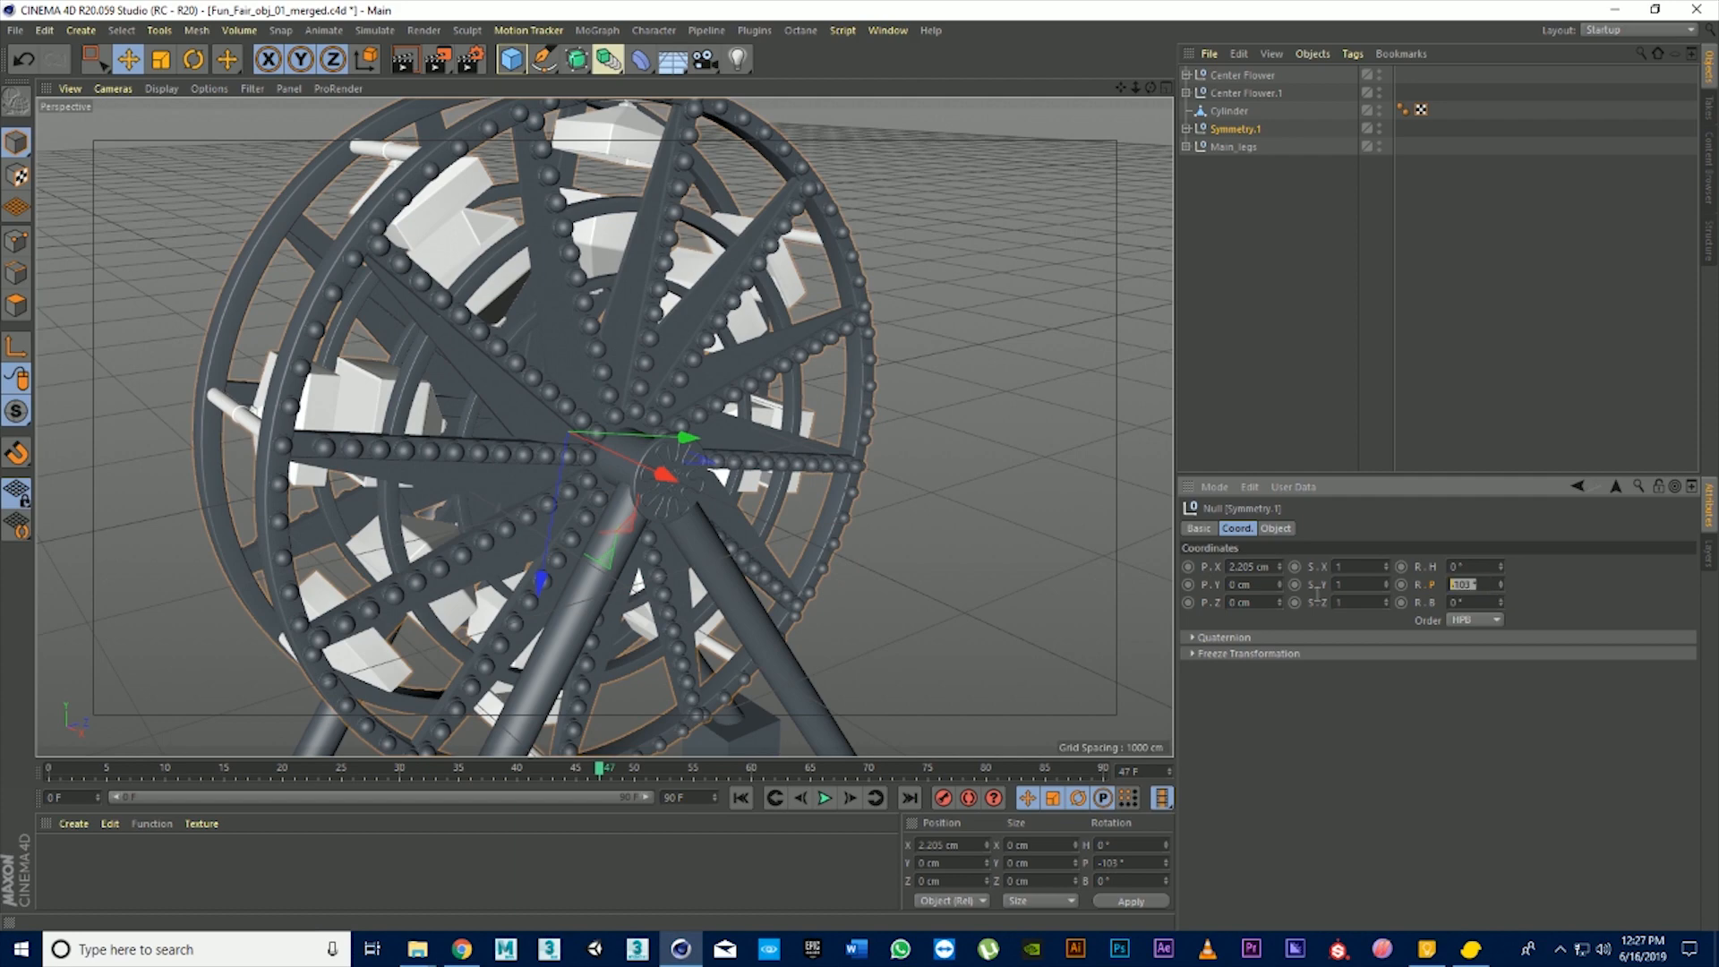
text(0)
key(Return)
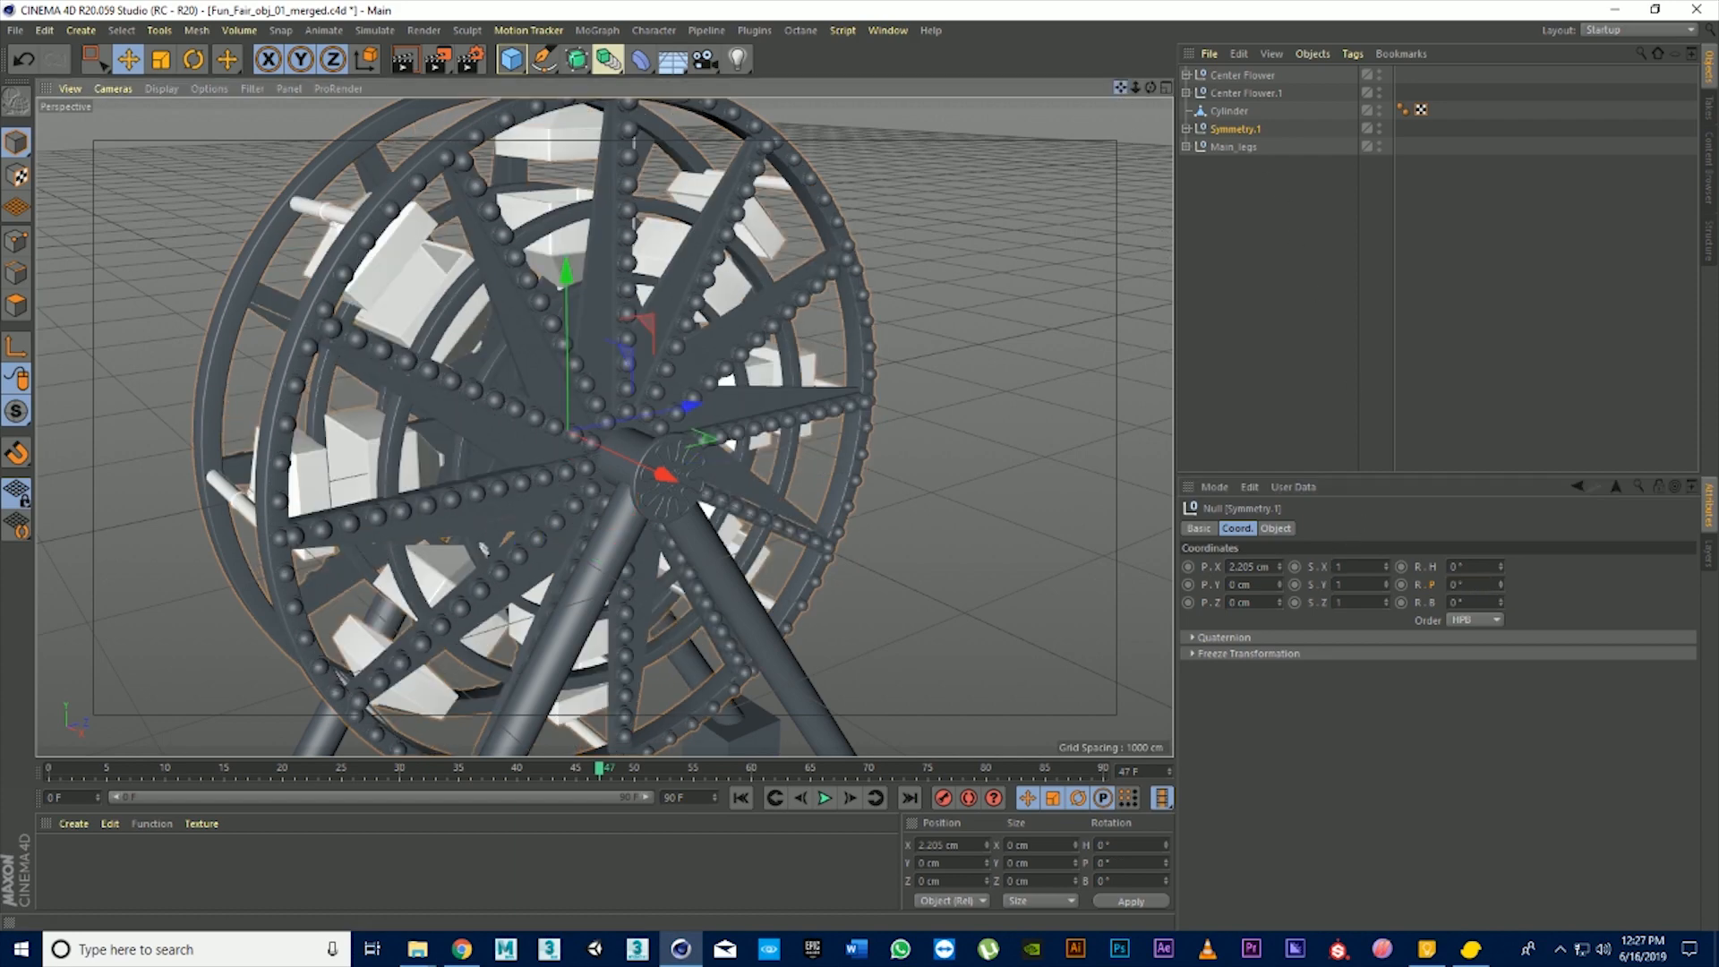
Examine the upper and lower parts of the top cabin up close against the wheel's rings and crossbars
drag(1121, 87, 1137, 39)
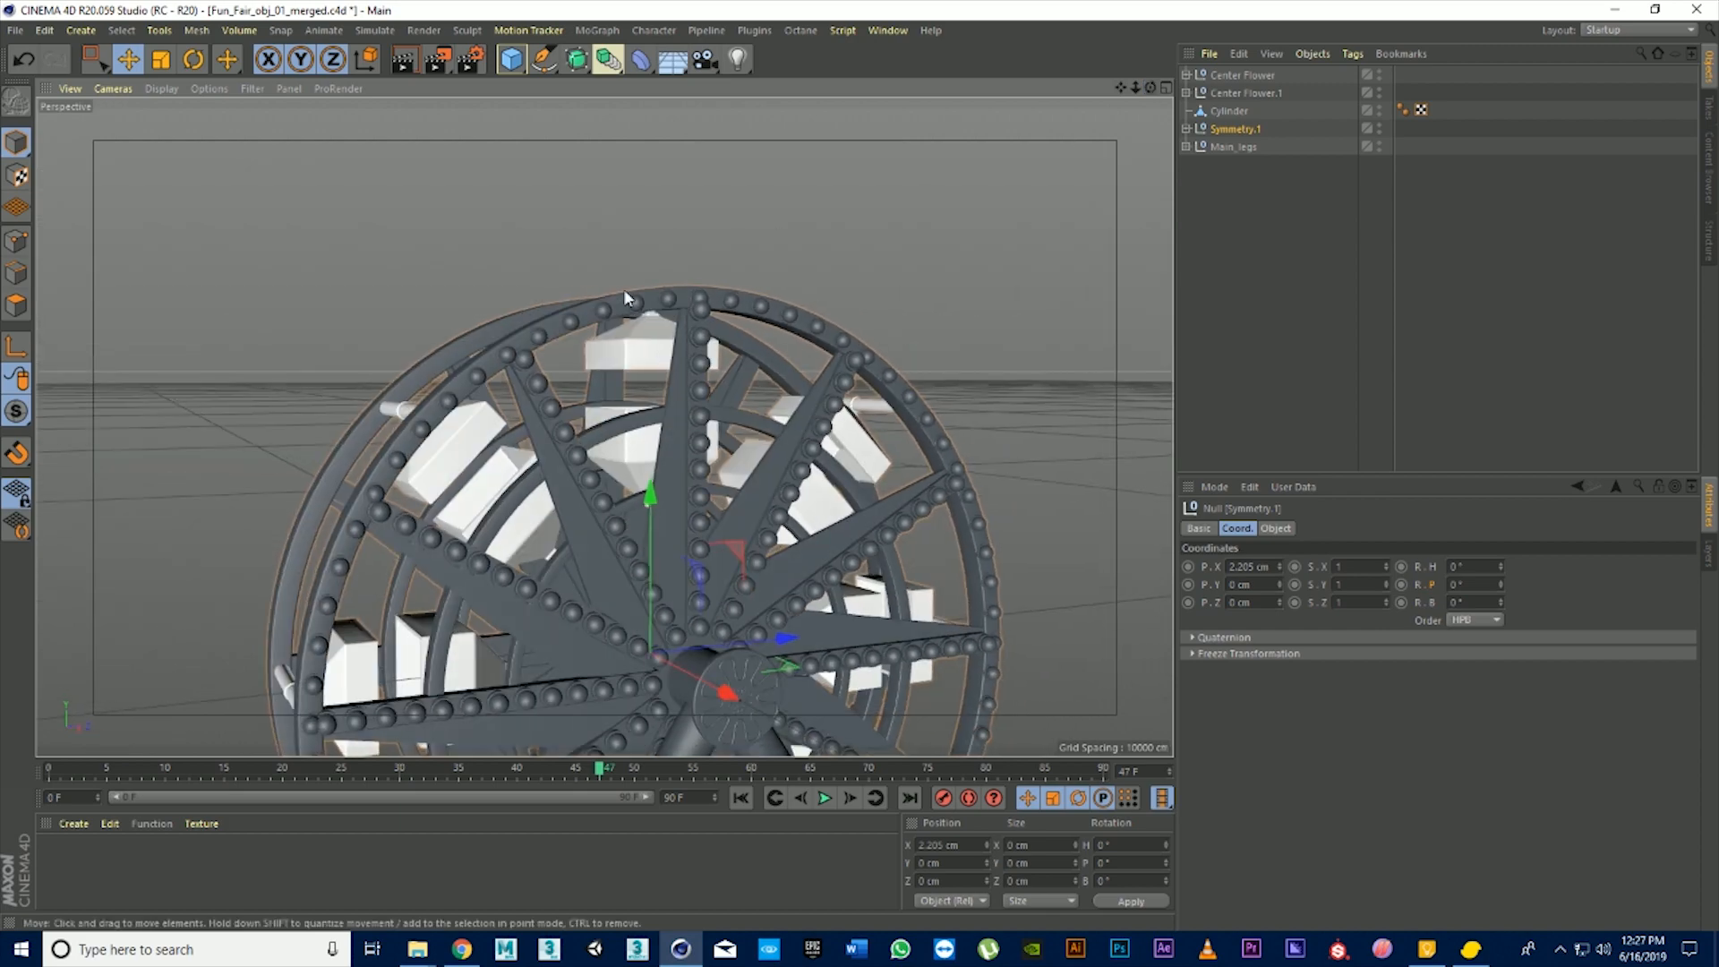
scroll(626, 385, up, 10)
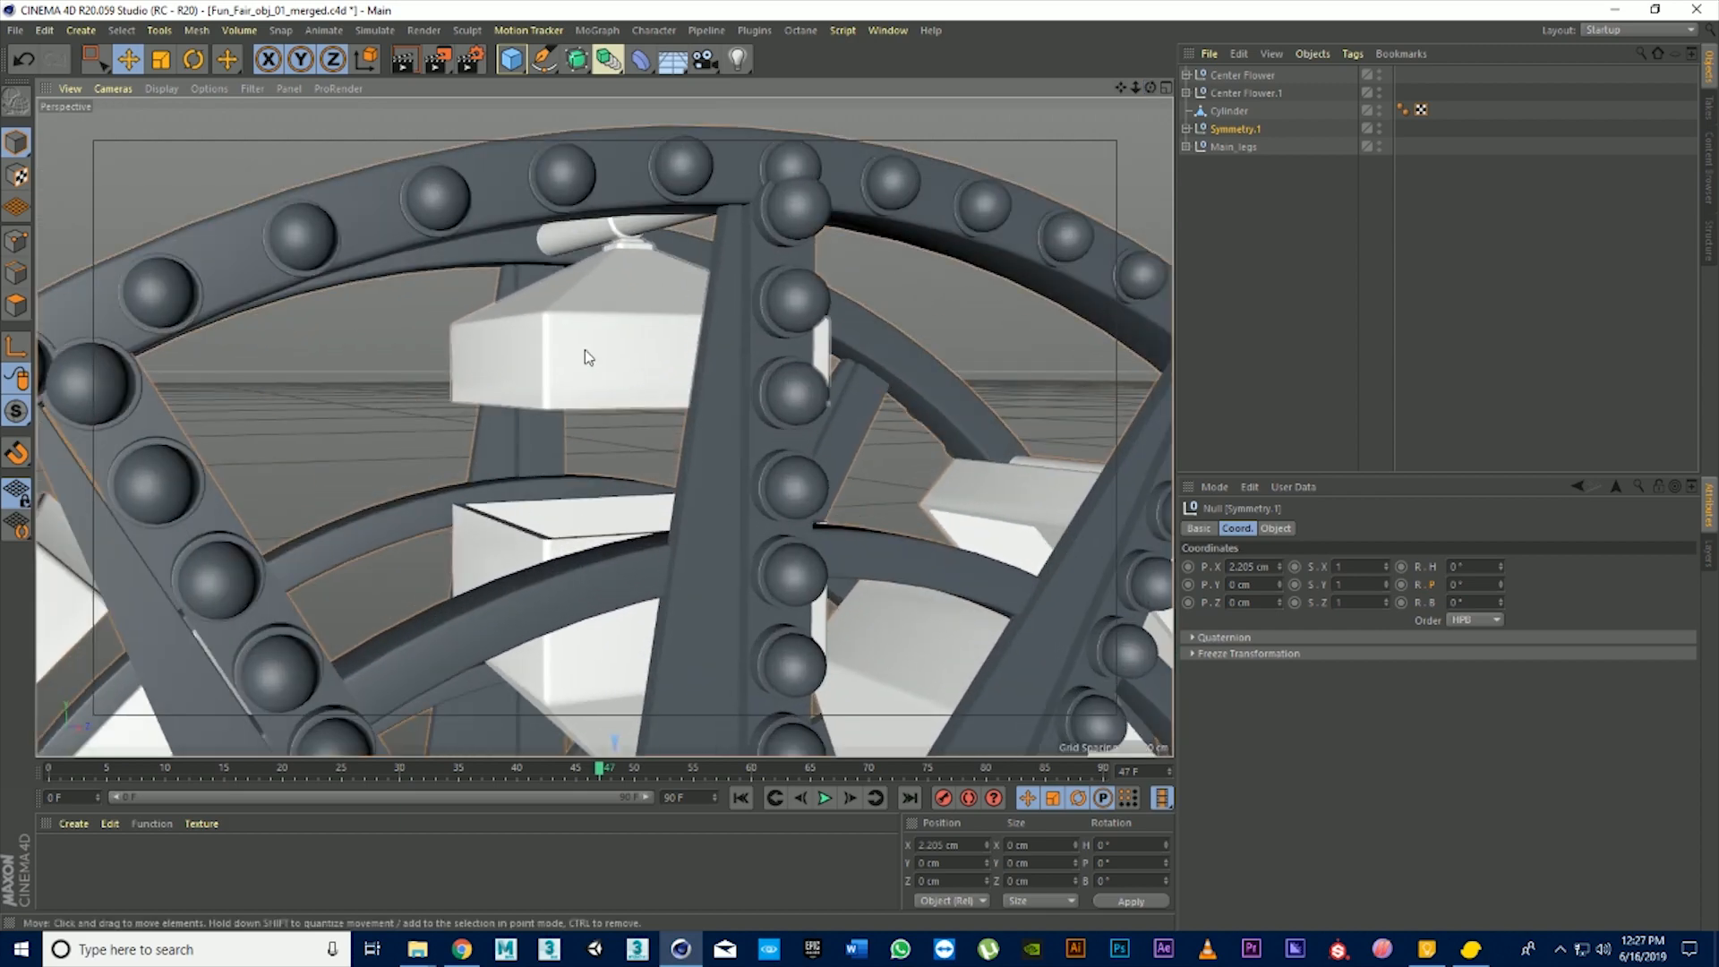
click(584, 341)
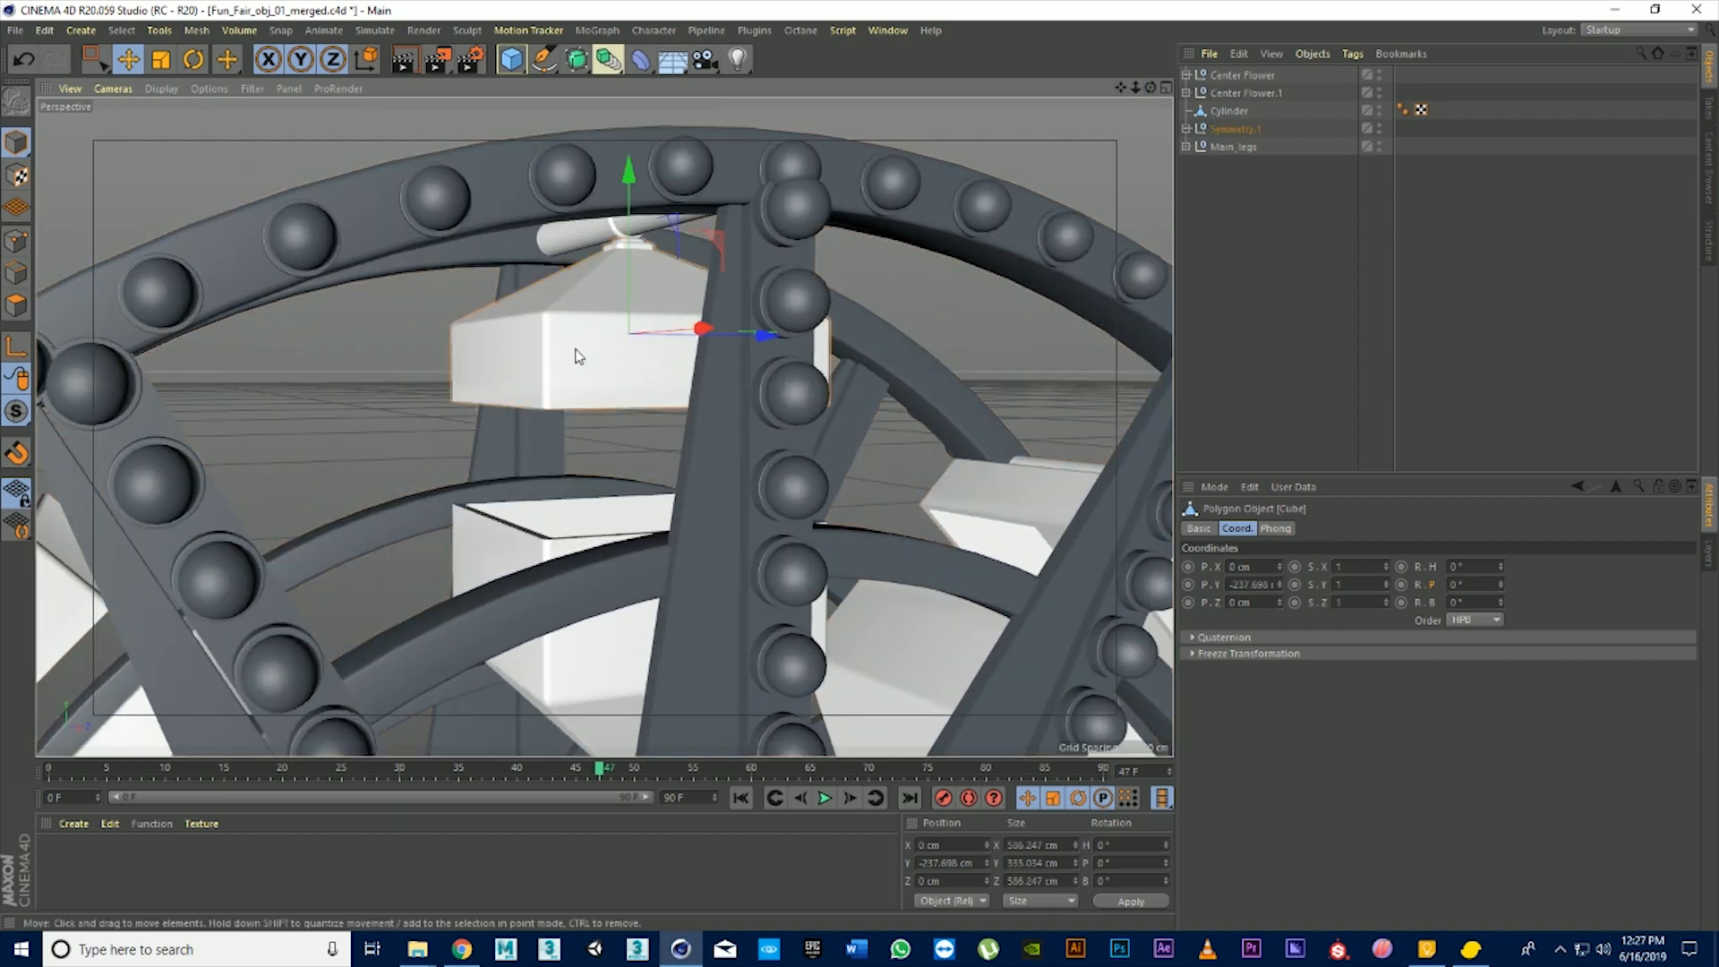
click(551, 539)
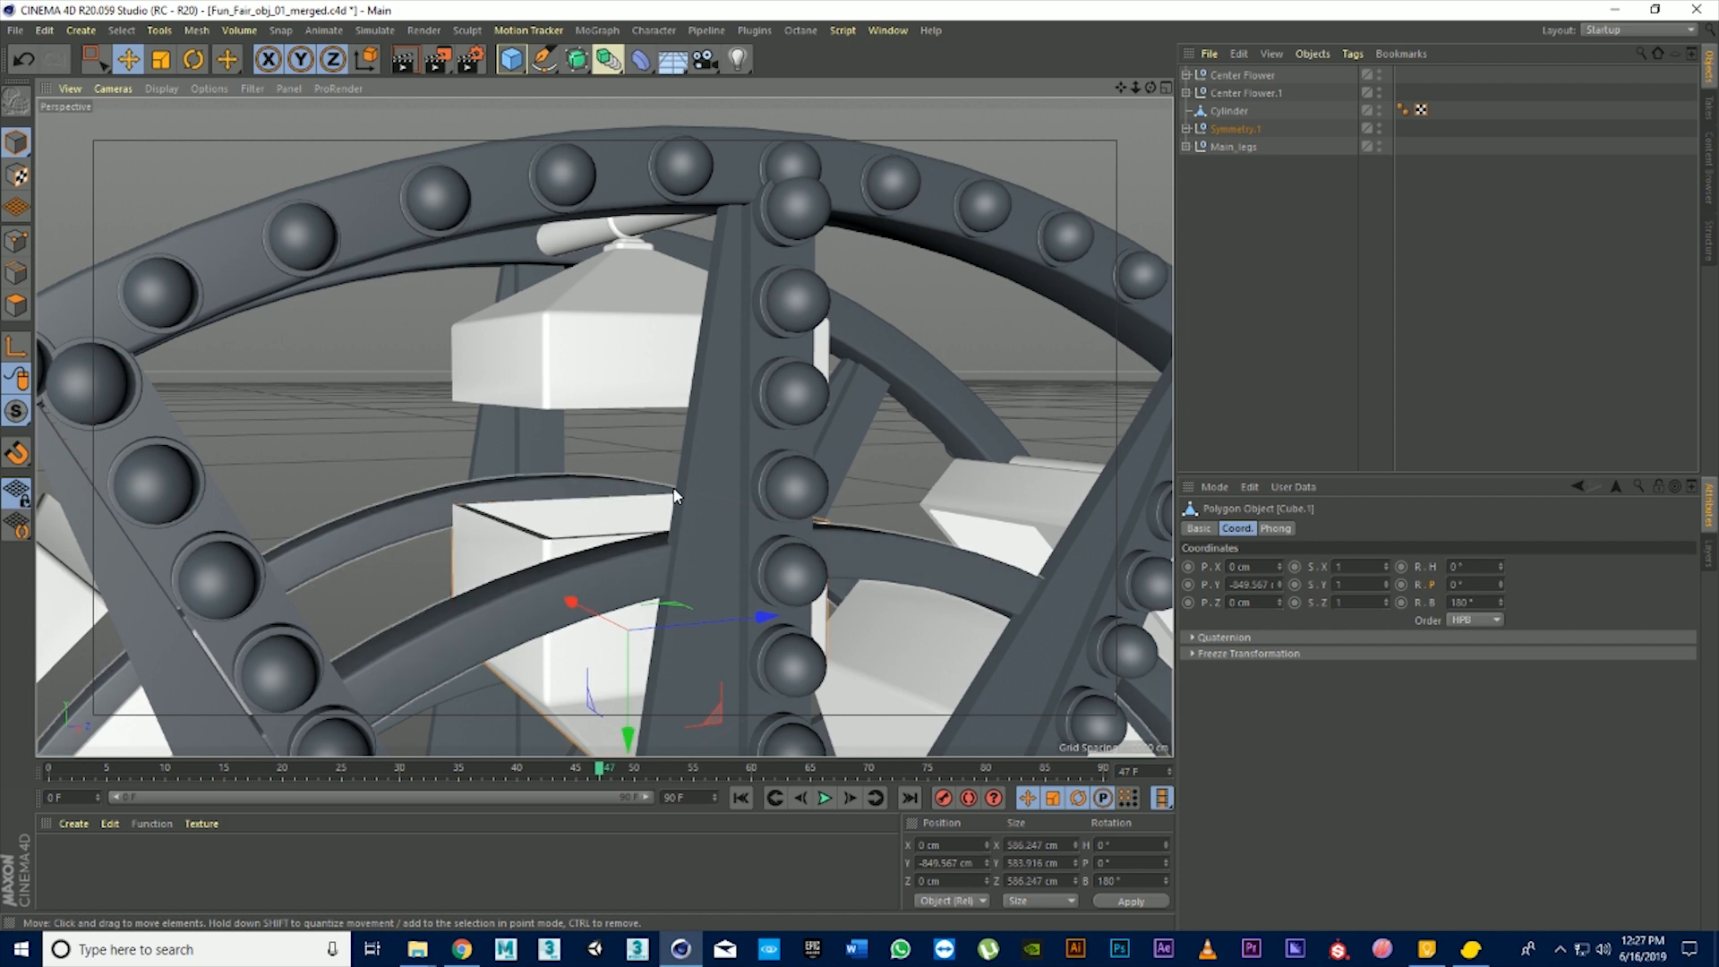
scroll(674, 495, down, 5)
scroll(674, 495, up, 6)
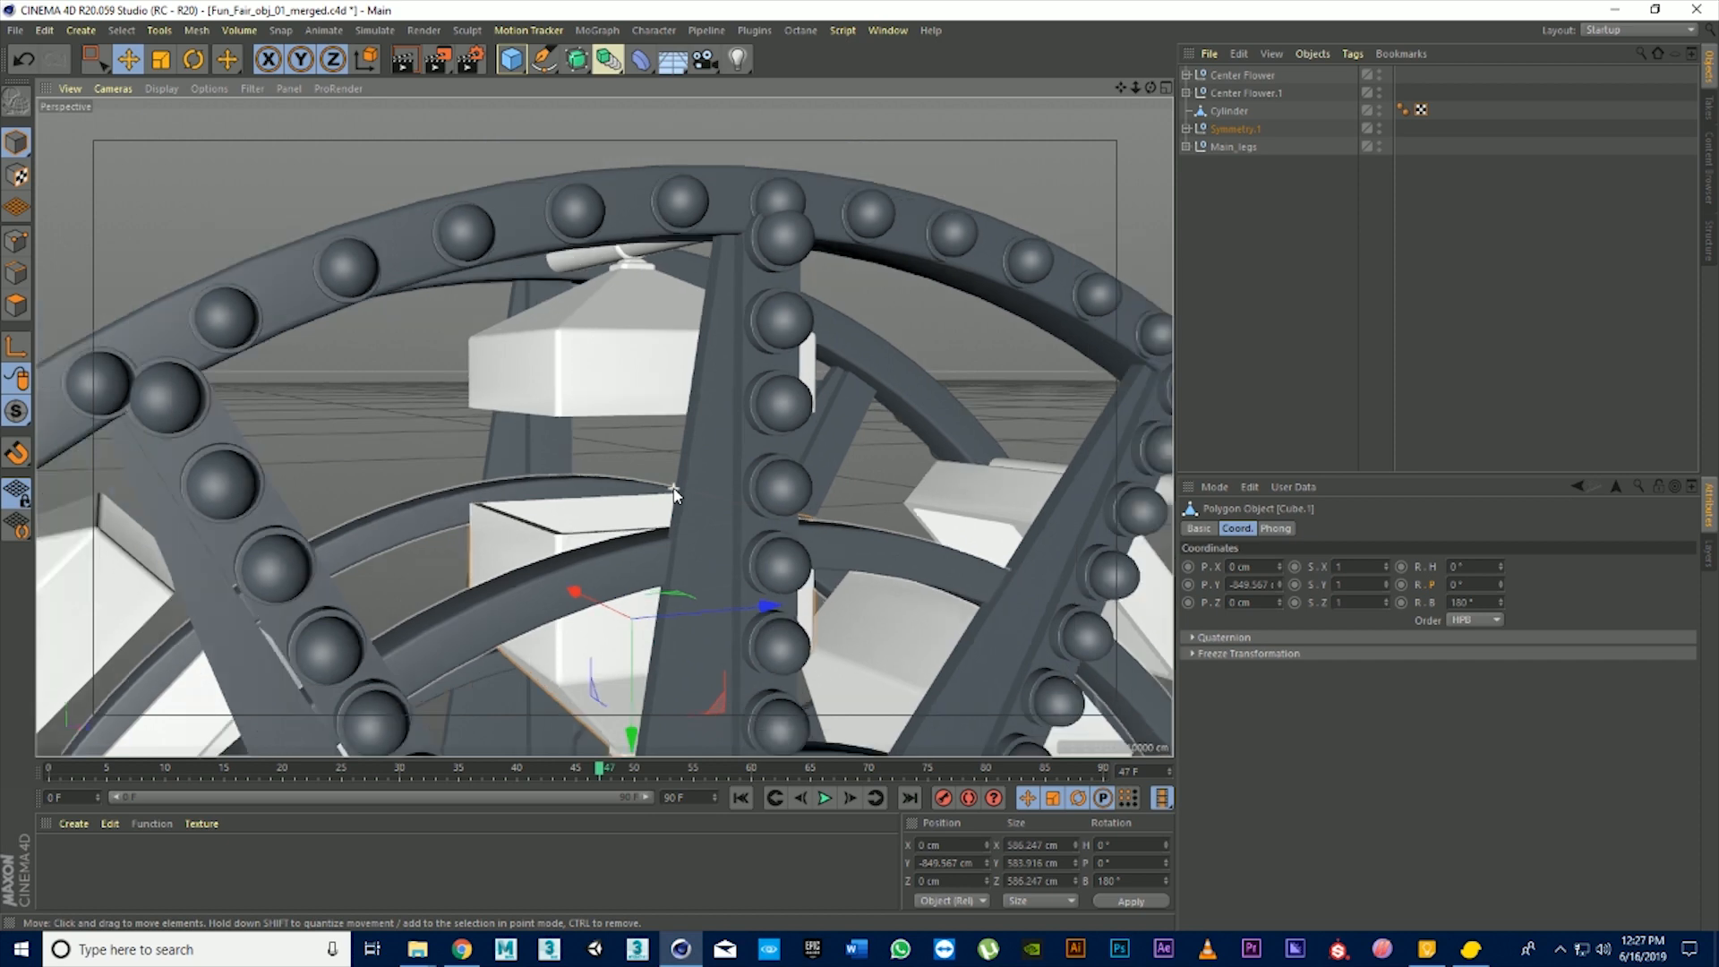
scroll(717, 371, down, 3)
drag(1136, 87, 1136, 0)
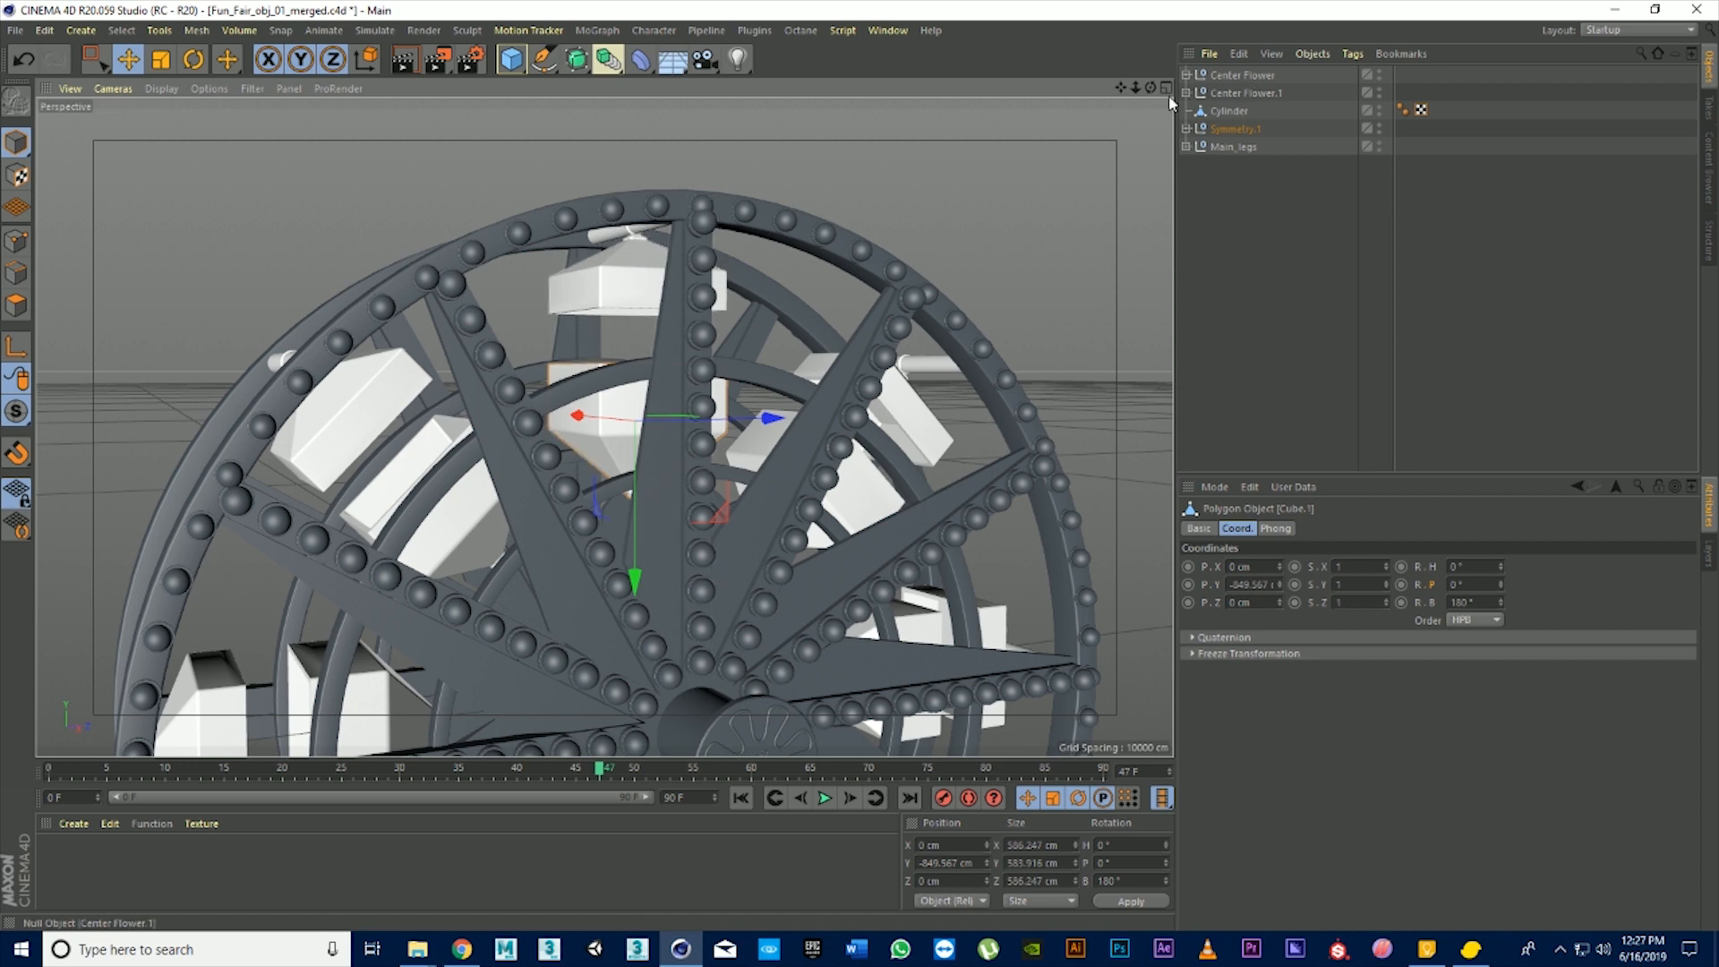
drag(1136, 88, 1130, 9)
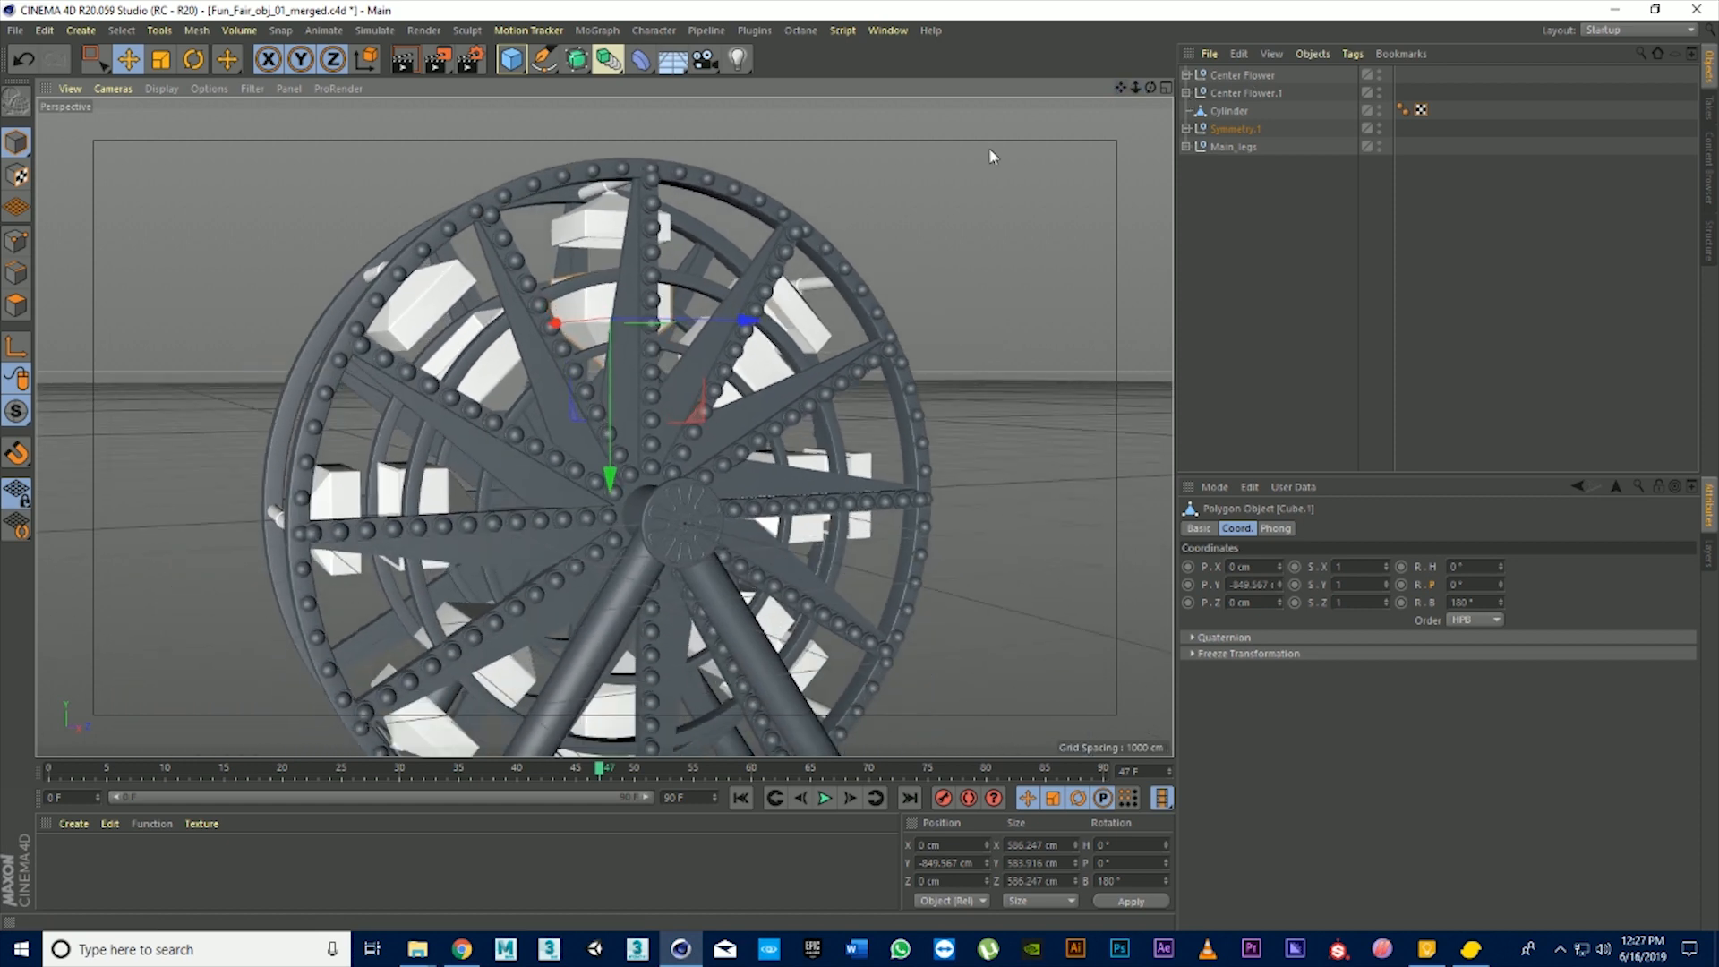
scroll(656, 306, up, 3)
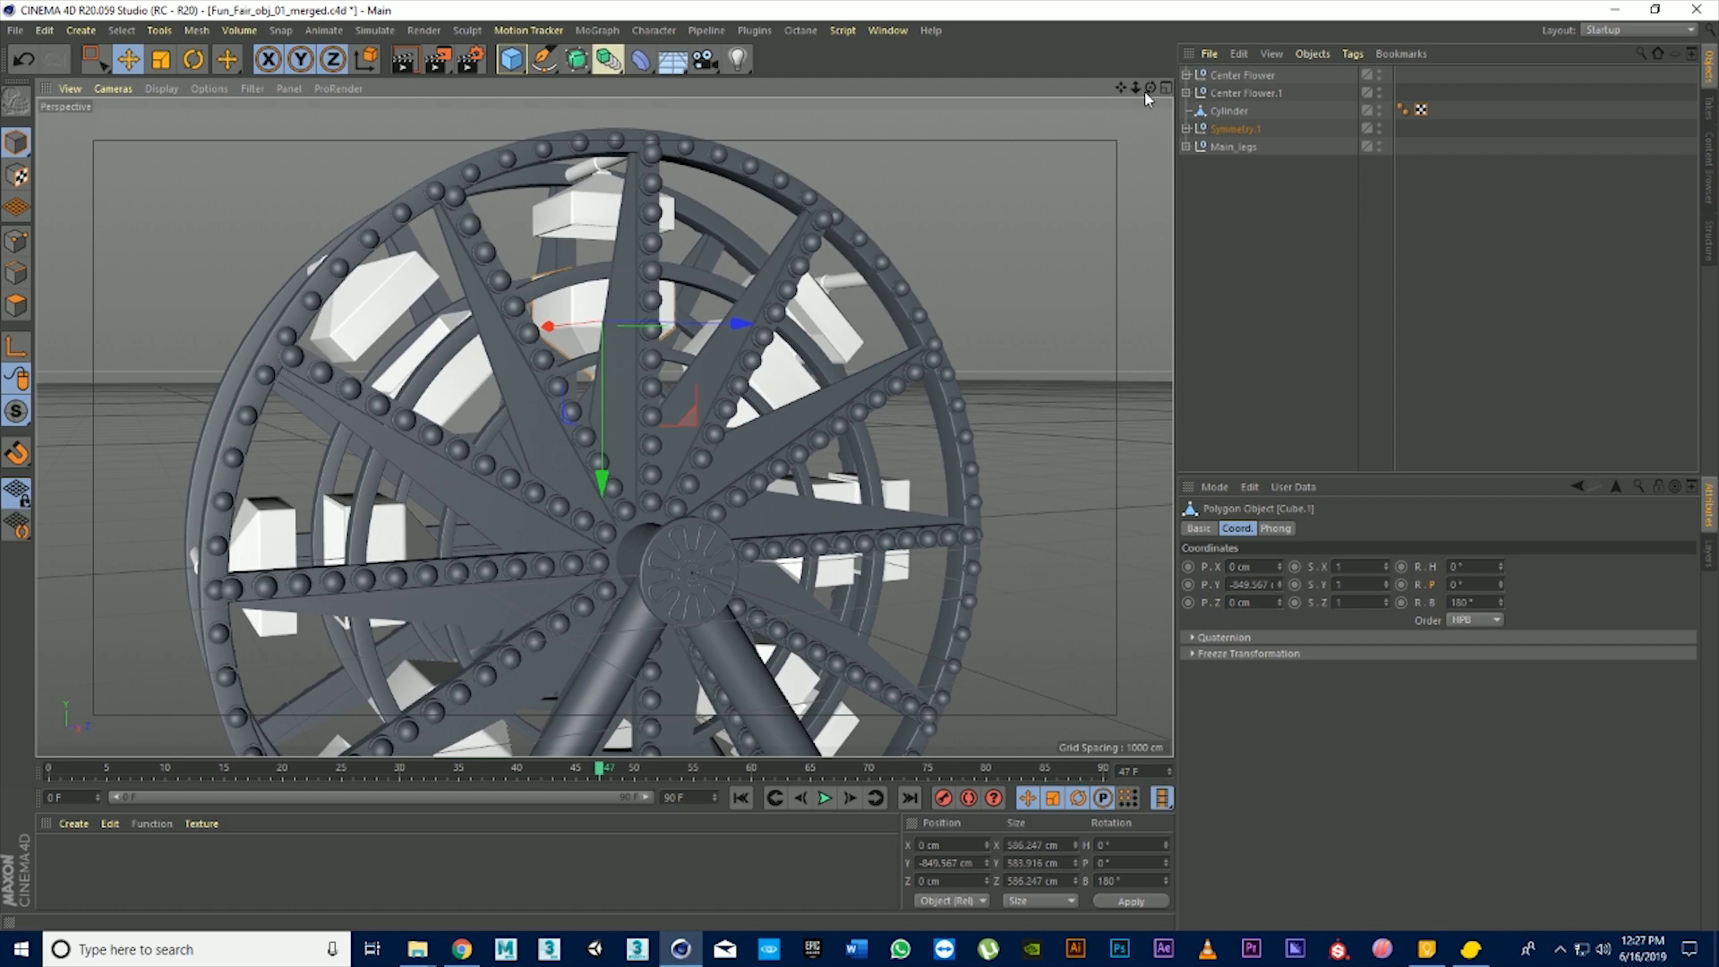
Rotate the Symmetry.1 group to a pitch of 71° and clear the selection
drag(1151, 87, 1253, 112)
click(1245, 128)
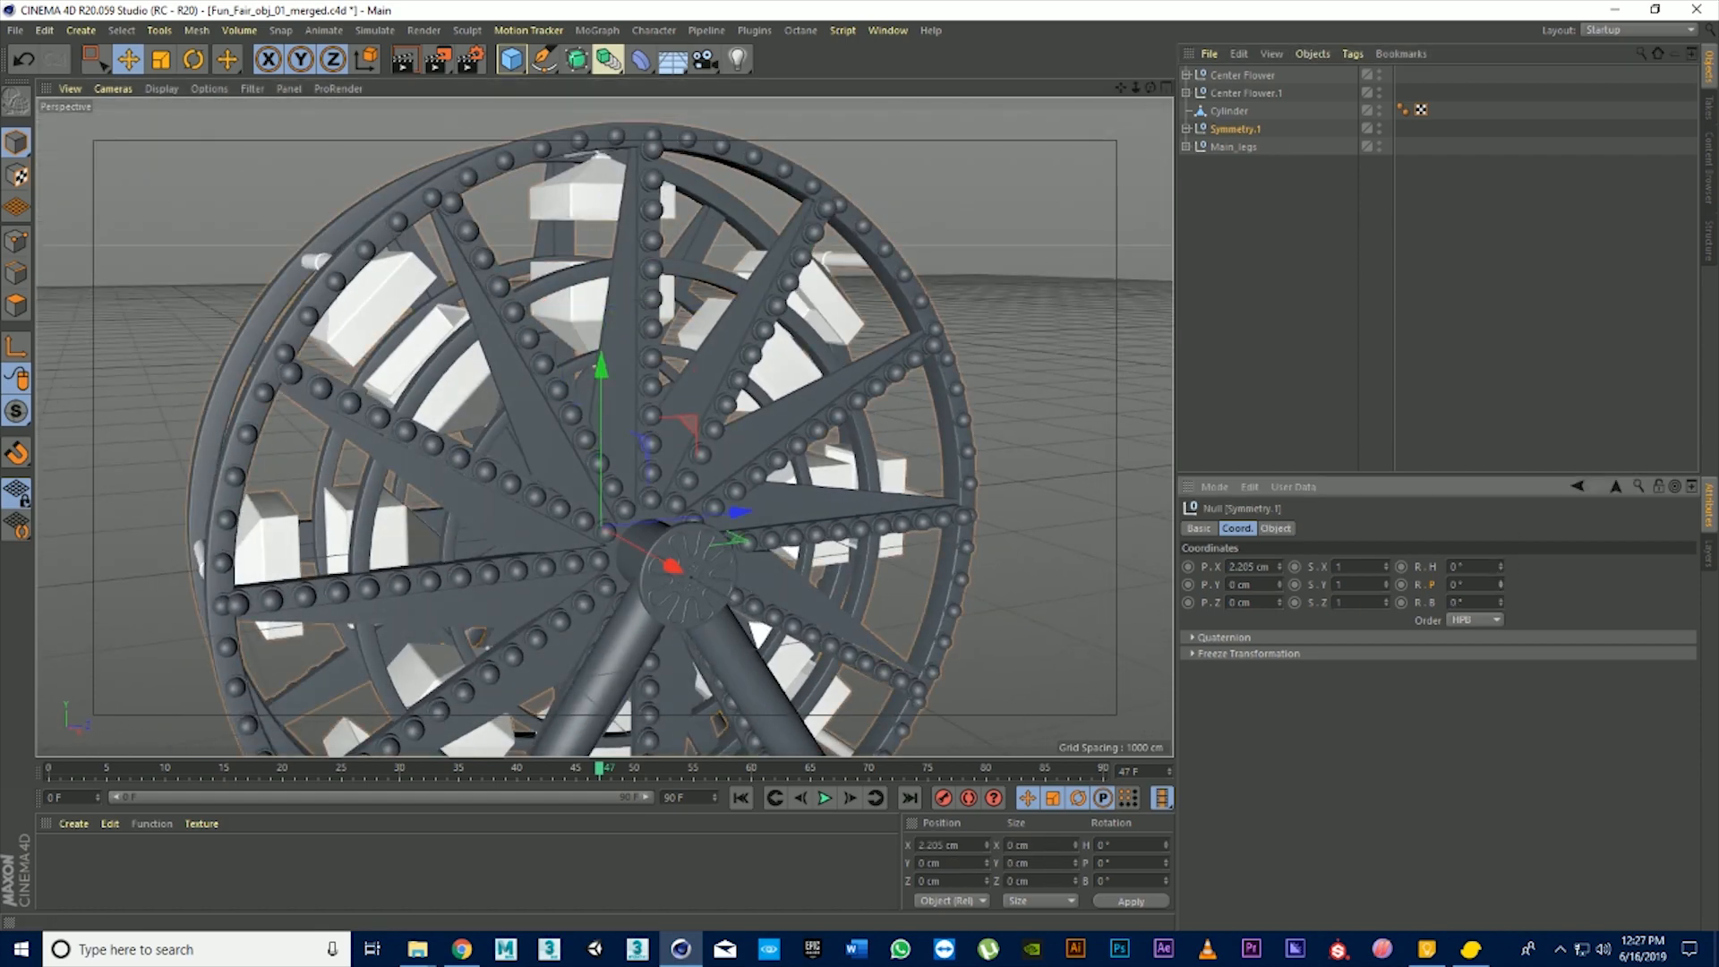
drag(1501, 584, 1501, 521)
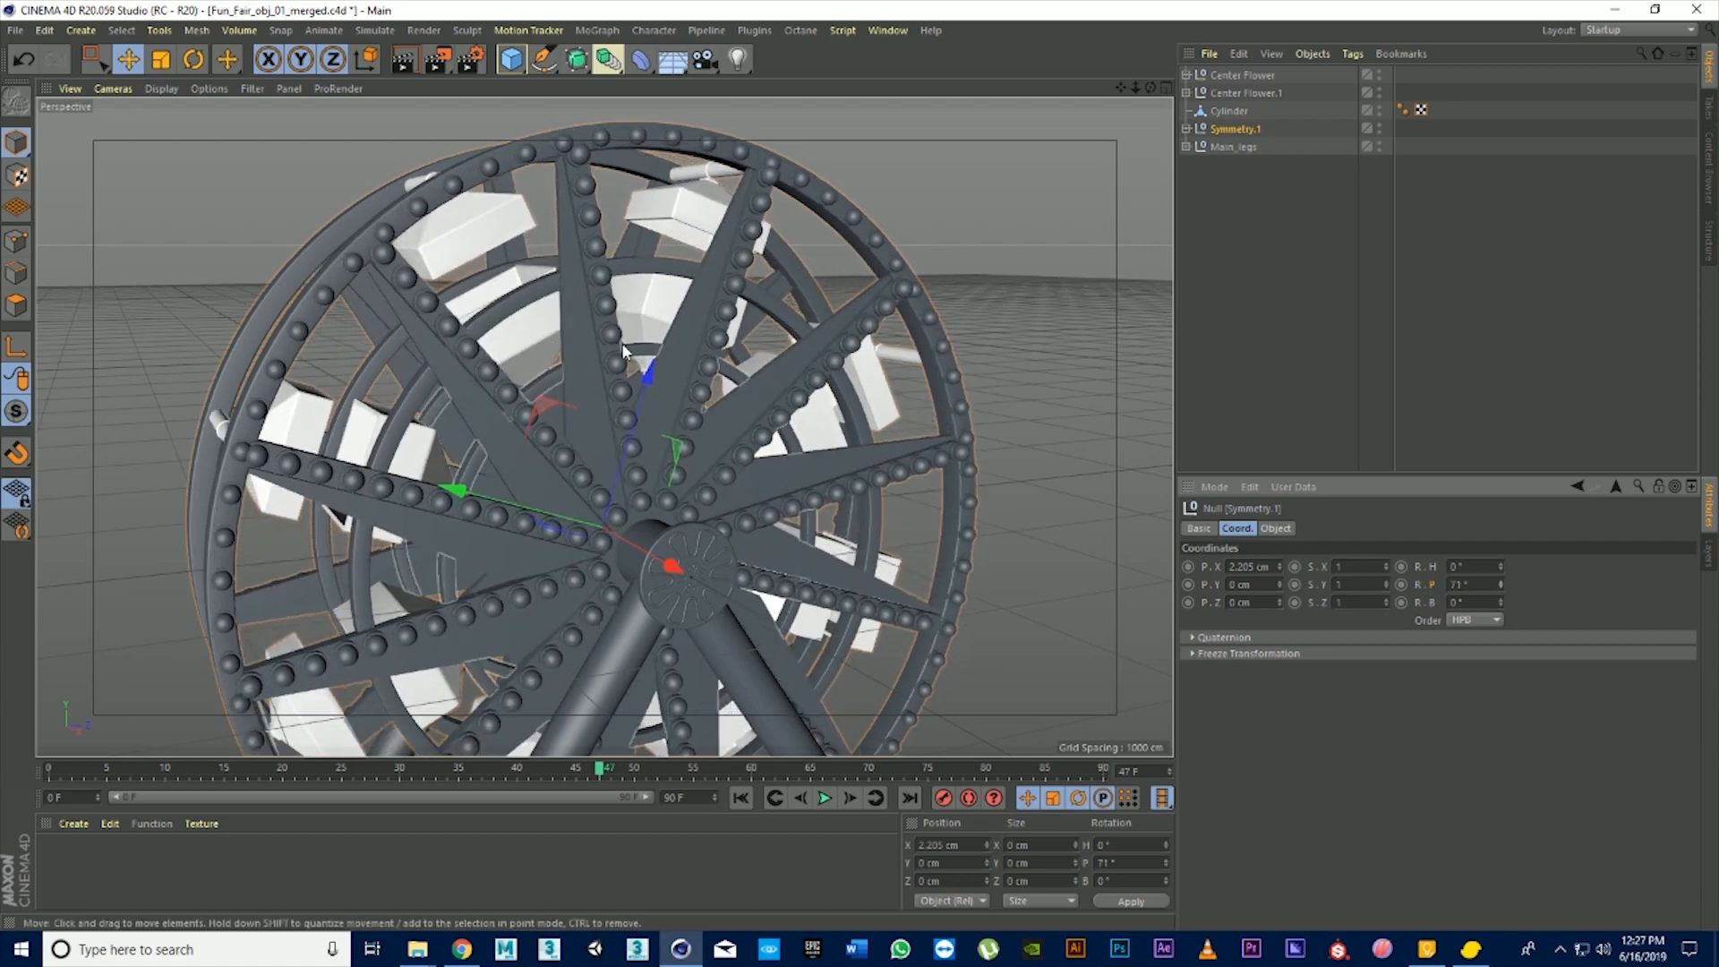
alt+drag(624, 349, 604, 427)
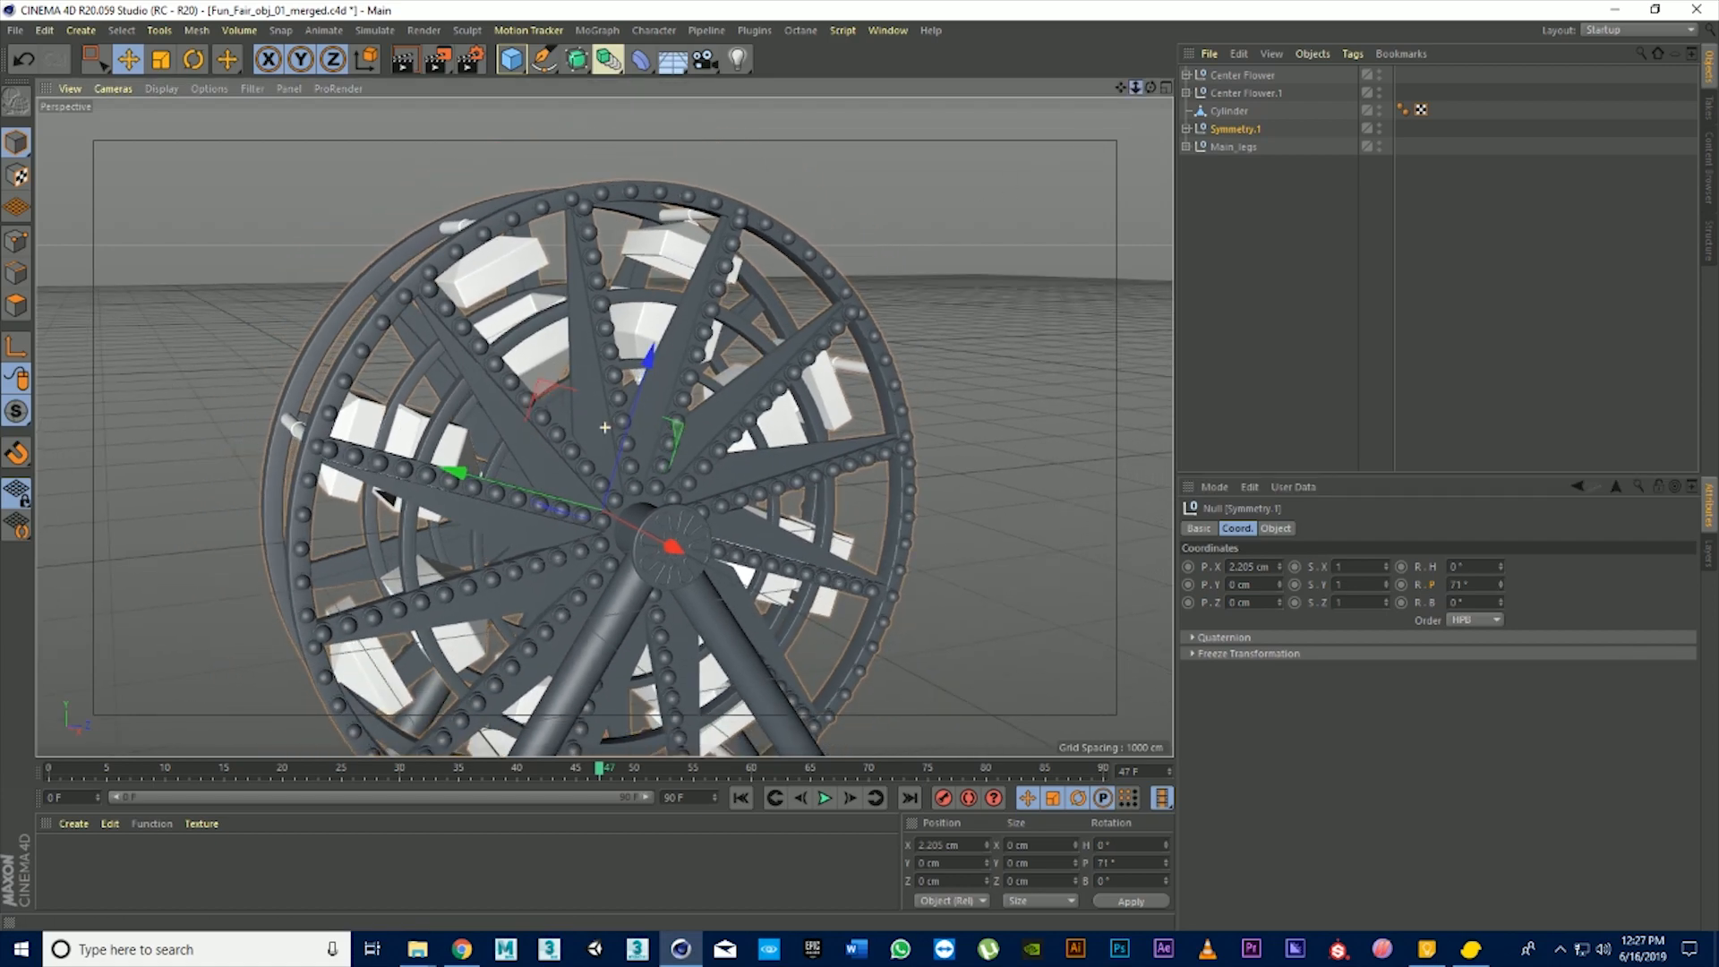
drag(1136, 87, 1119, 2)
click(1226, 213)
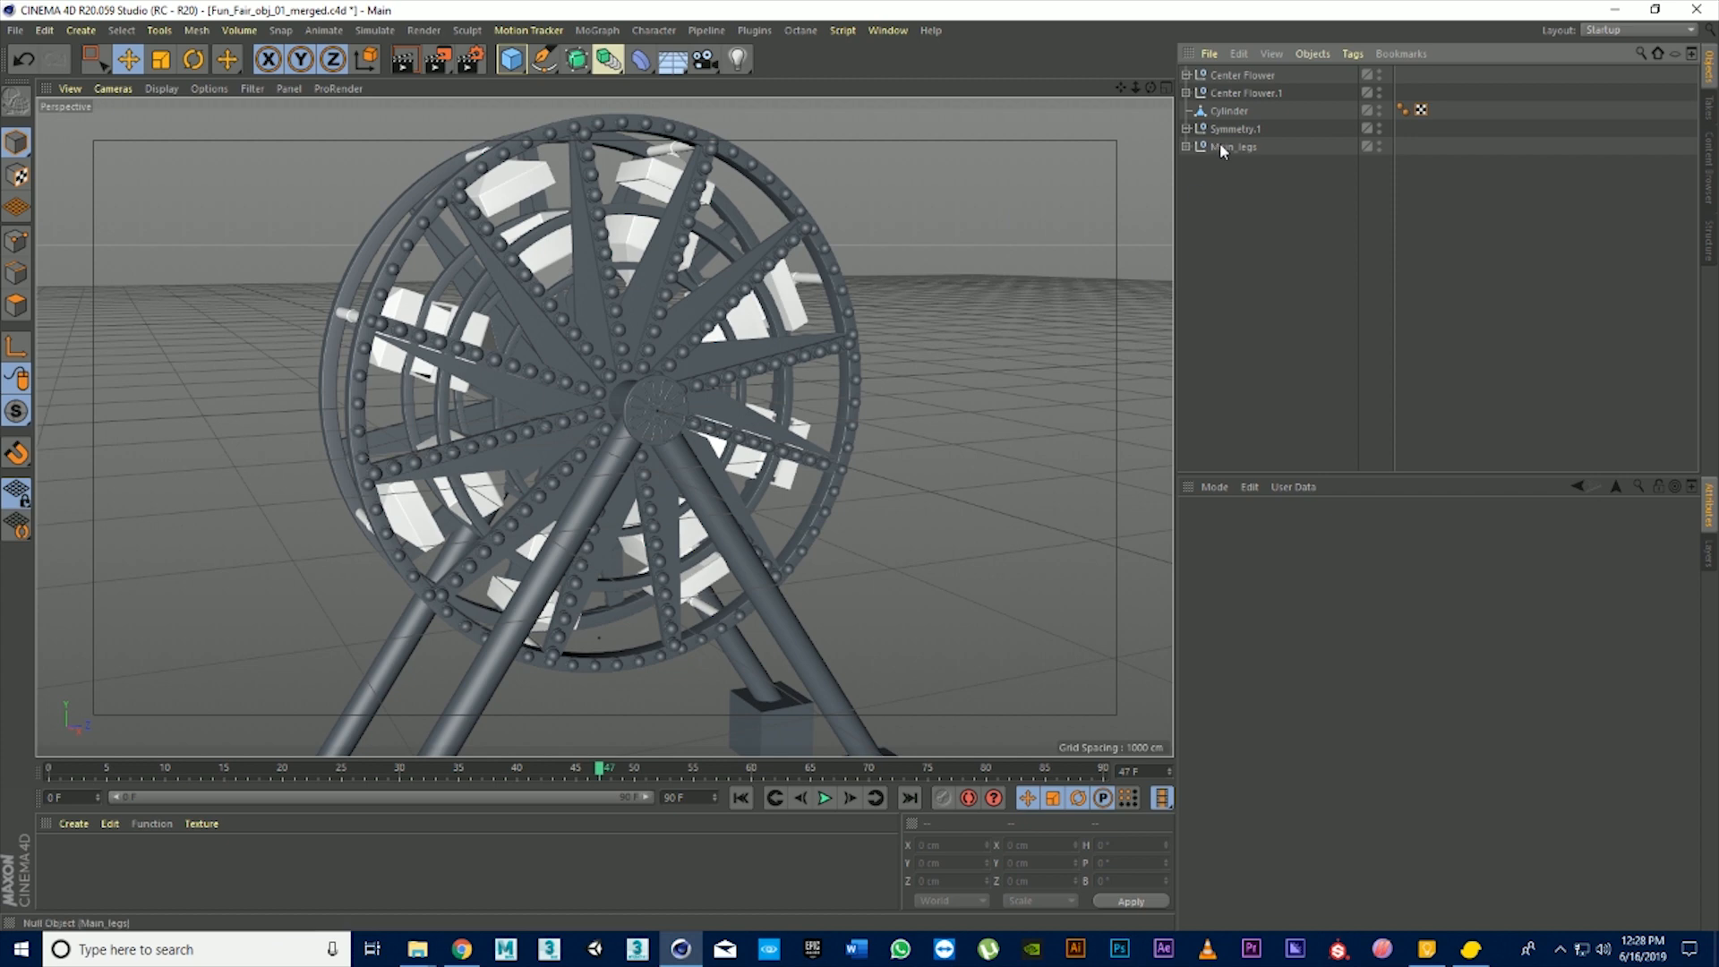
Expand Symmetry.1, collapse its Side_1 group, and isolate the Cloner null holding the cabins with the MagicSolo plugin
click(1187, 129)
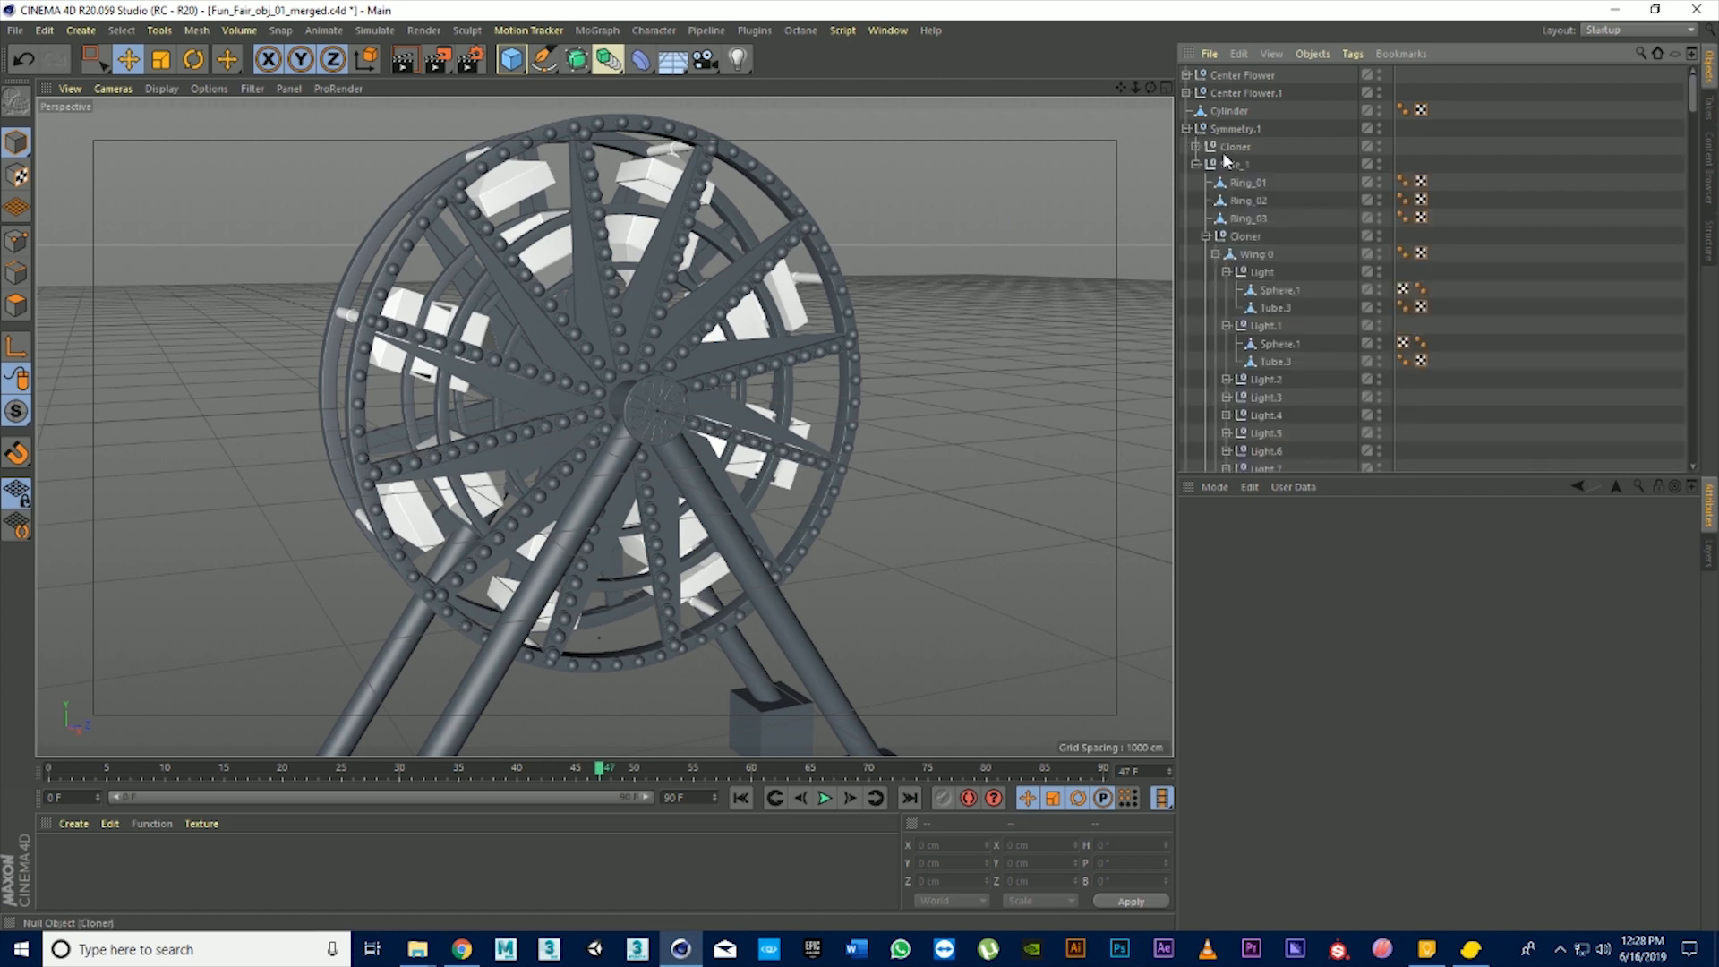
click(1232, 165)
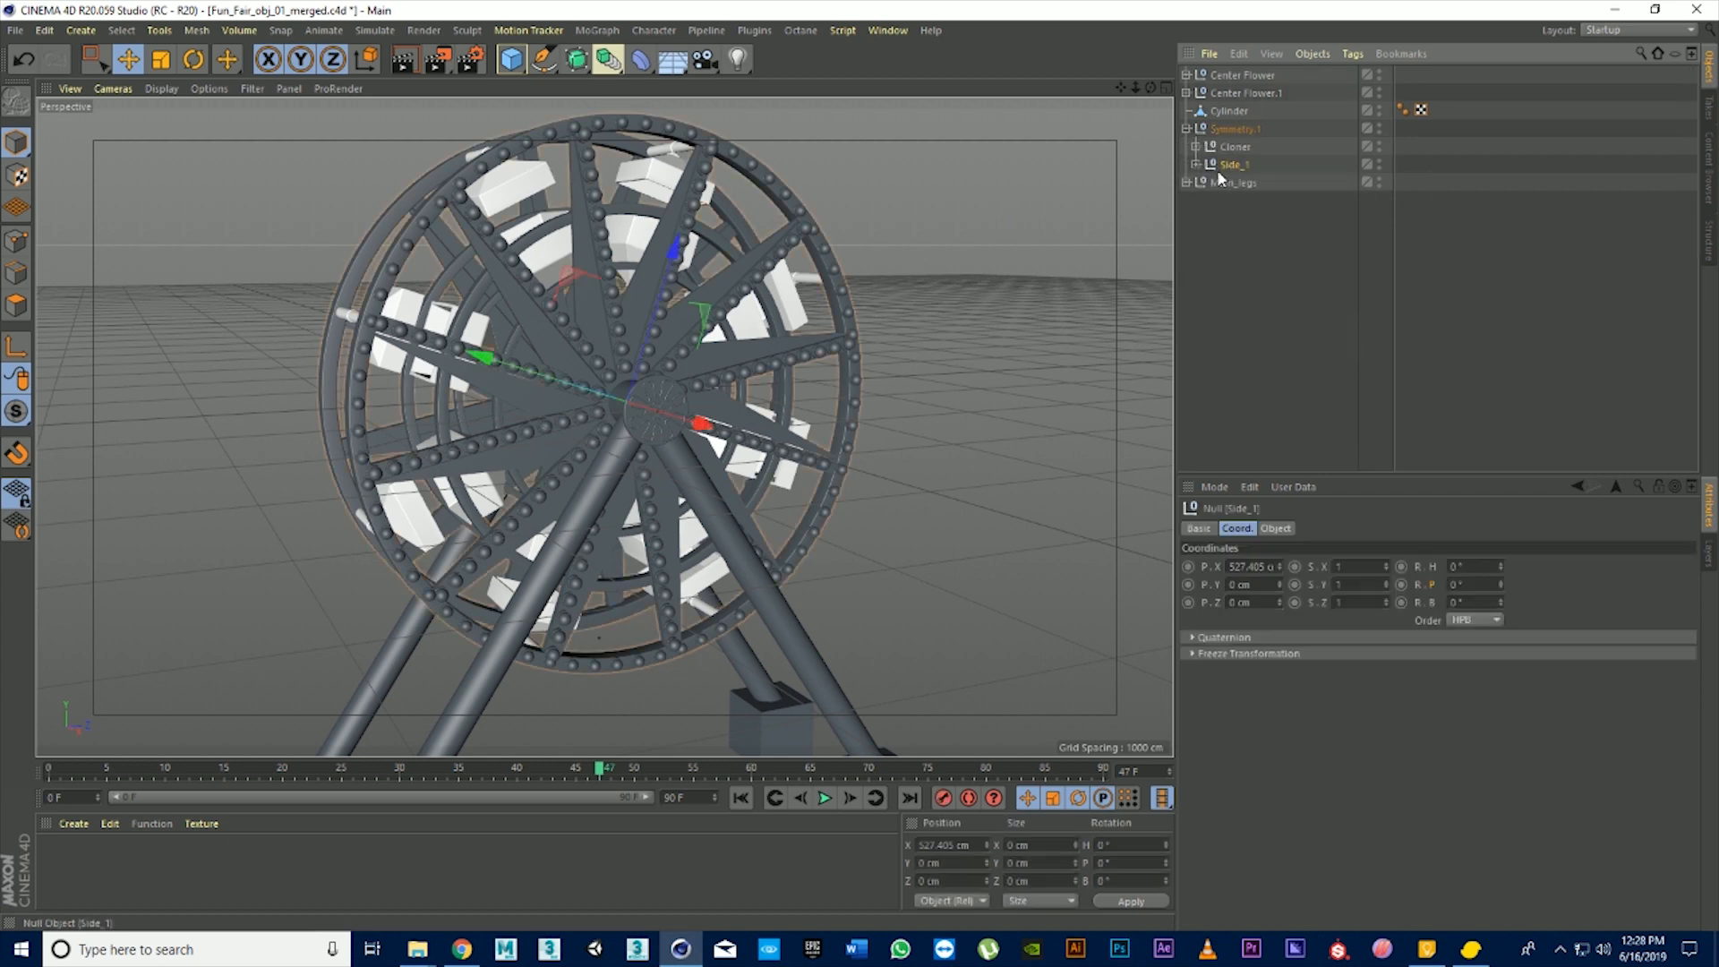
click(1234, 147)
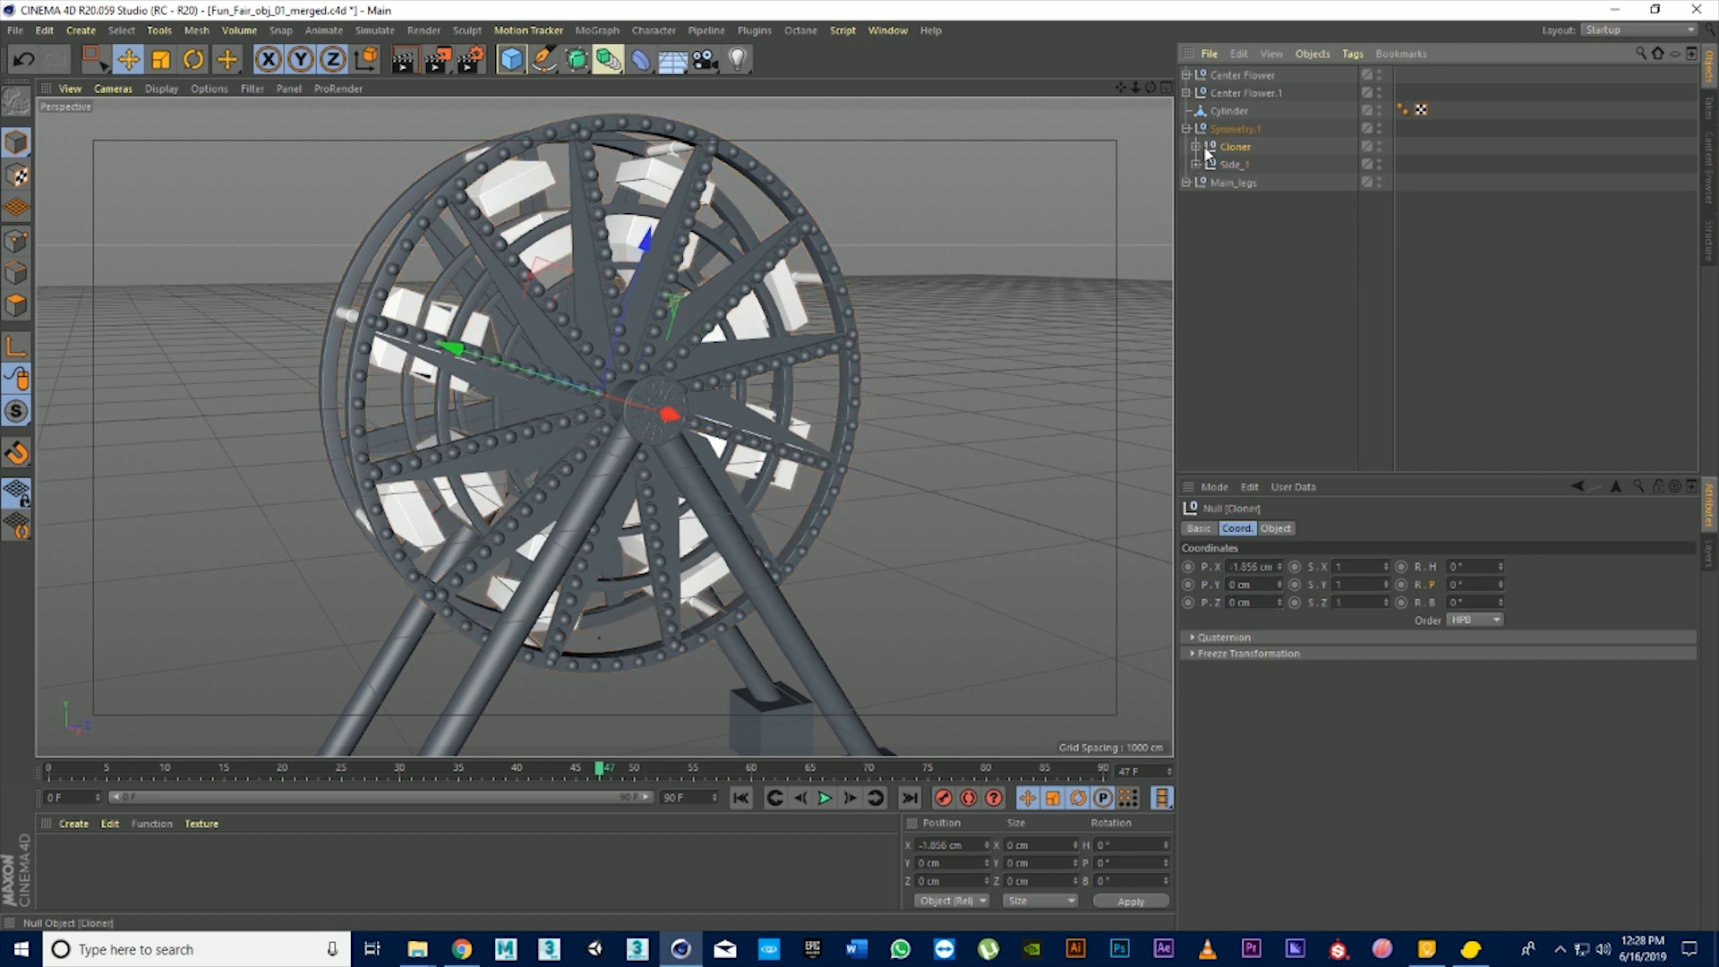
click(788, 32)
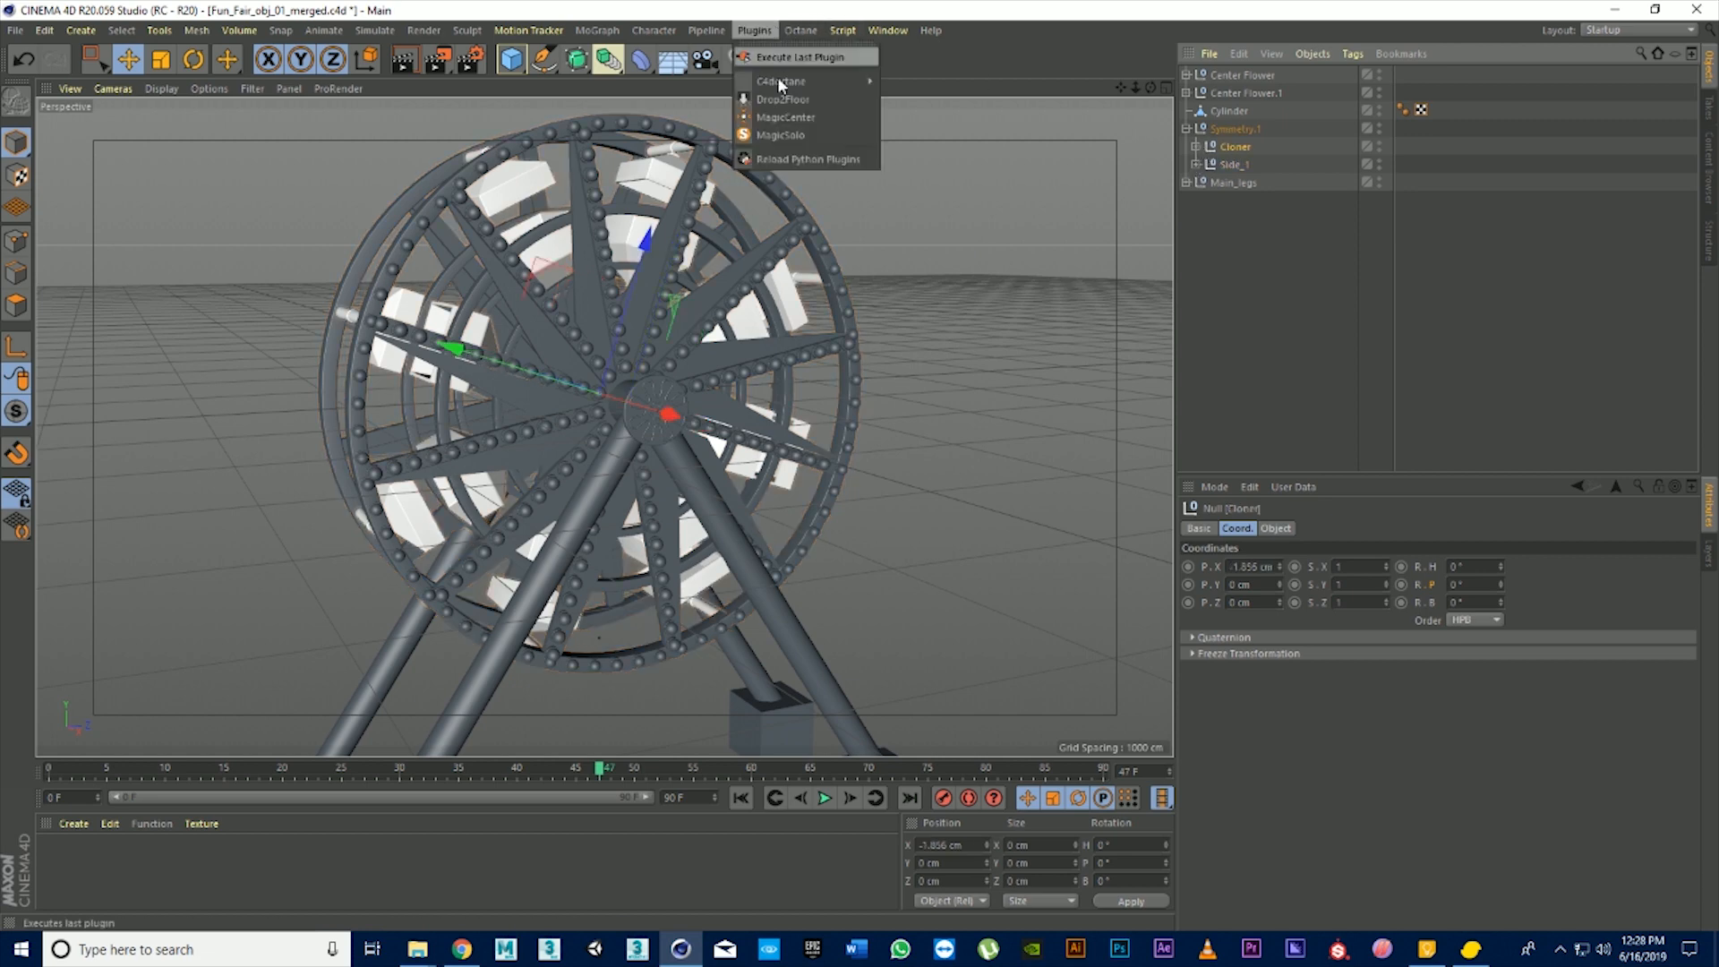
click(784, 122)
click(757, 33)
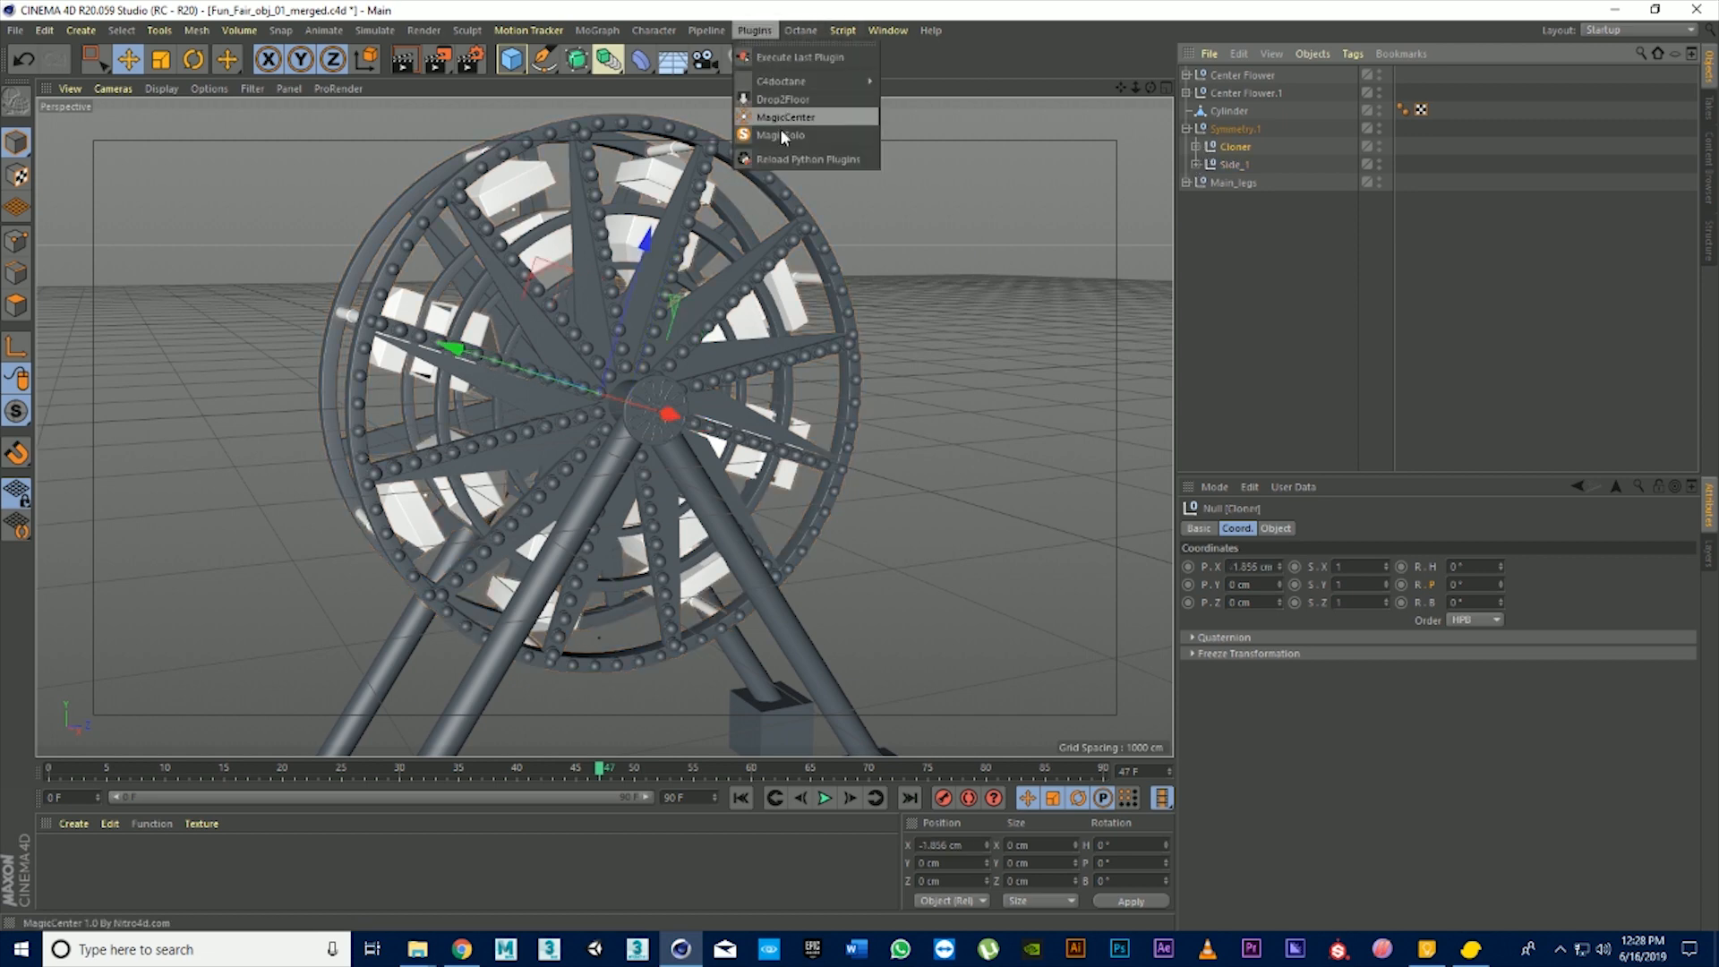
click(781, 132)
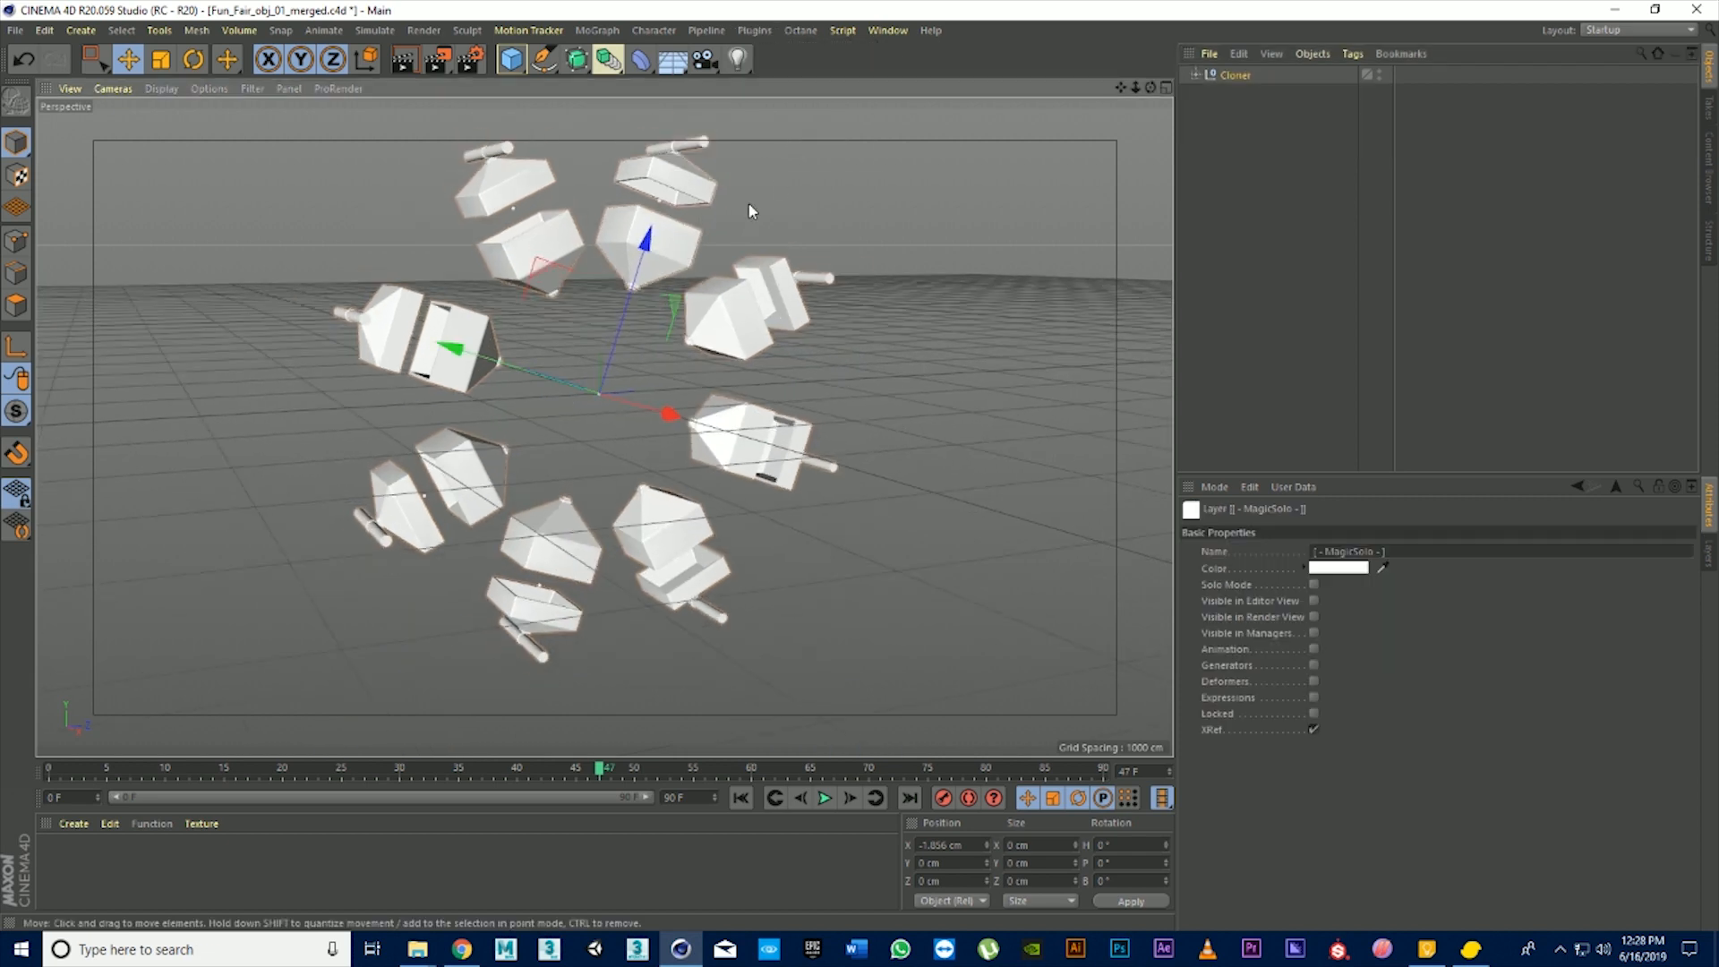
Expand the Cloner null and collapse its eight Animating_obj_01 groups, 0 through 7
click(1194, 75)
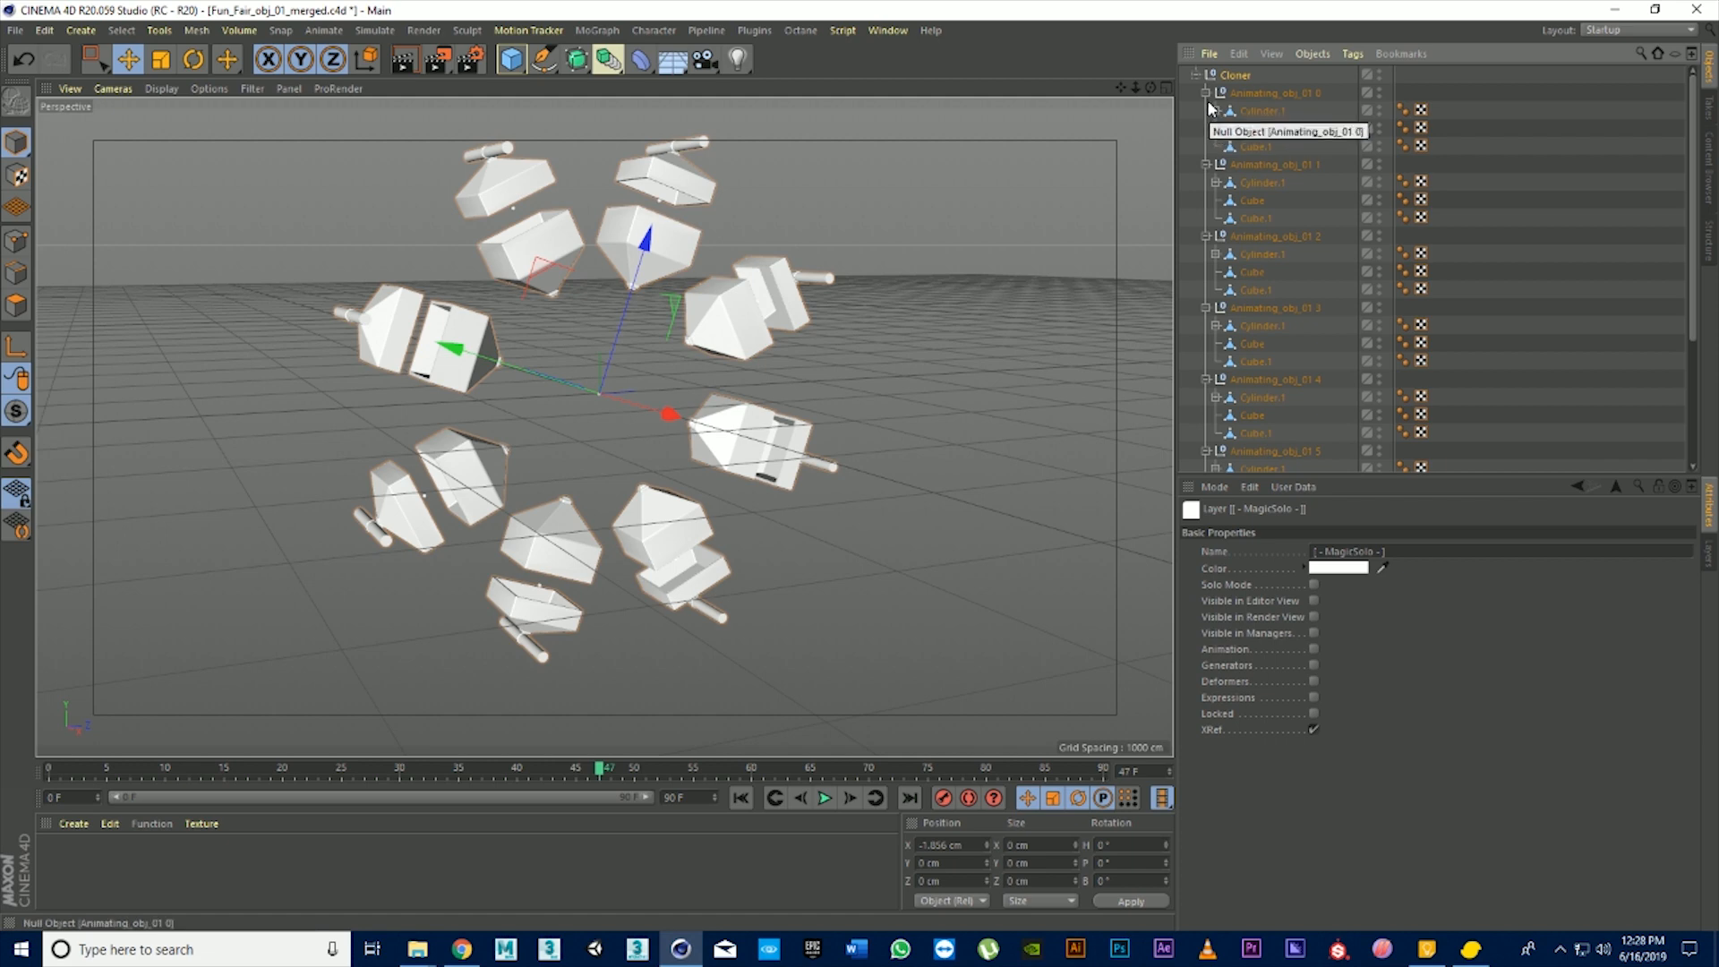
click(1206, 92)
click(1206, 110)
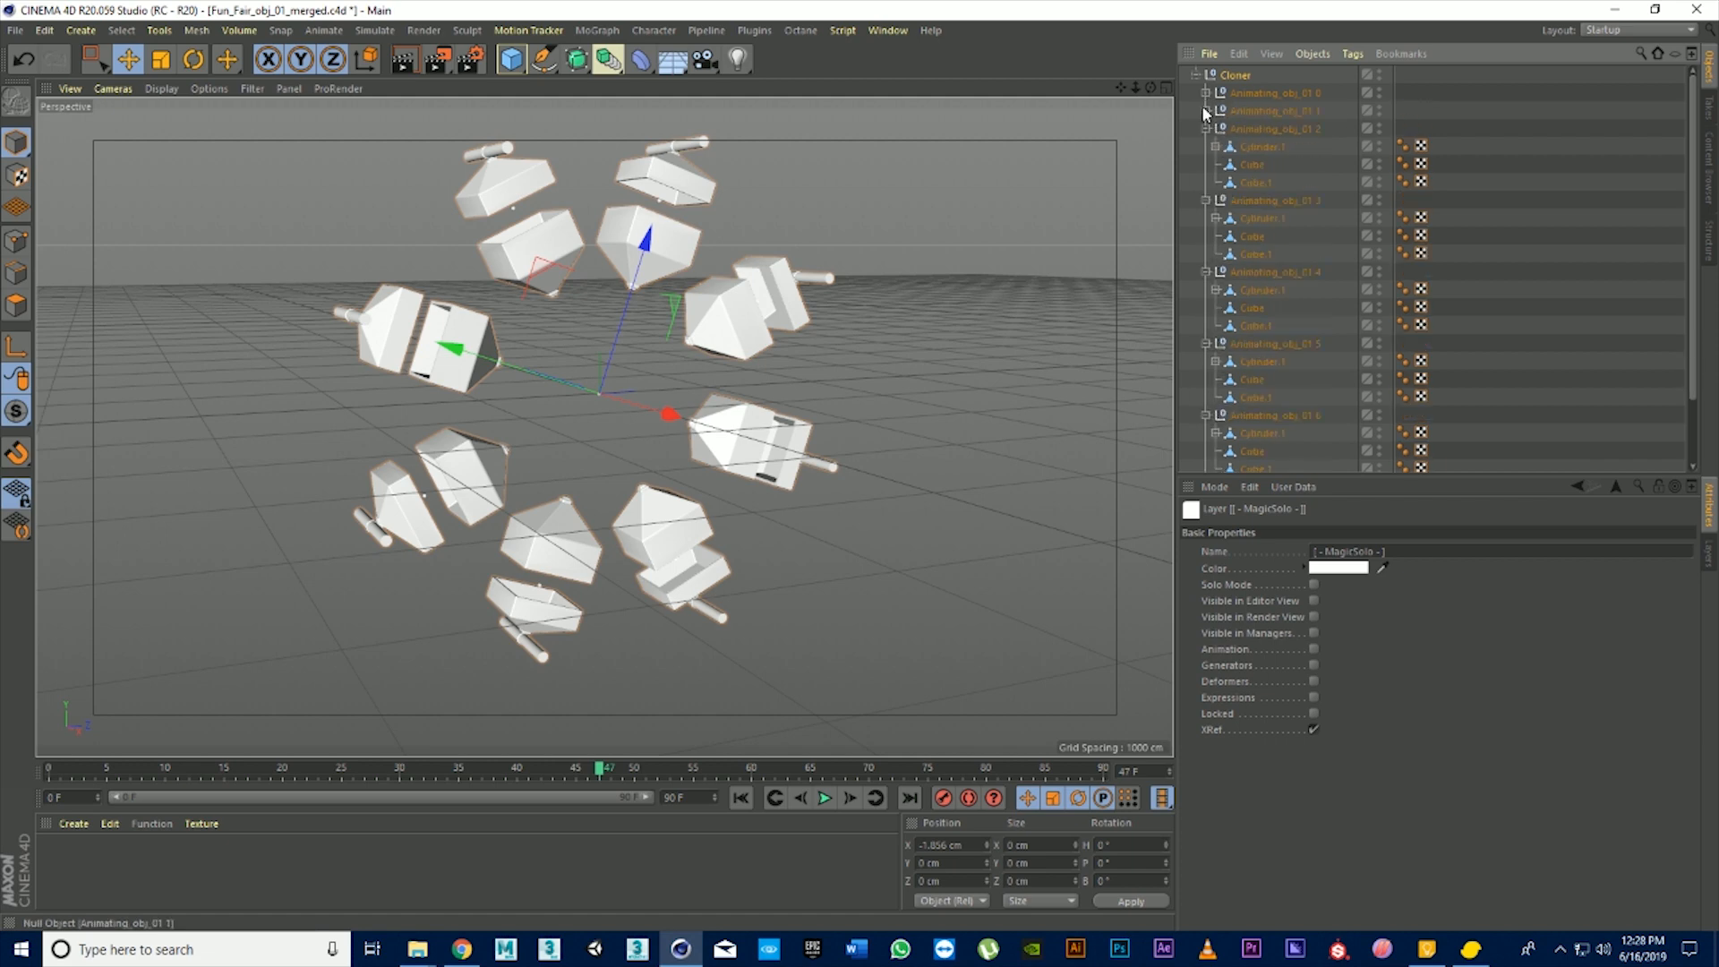
click(1206, 128)
click(1206, 146)
click(1206, 164)
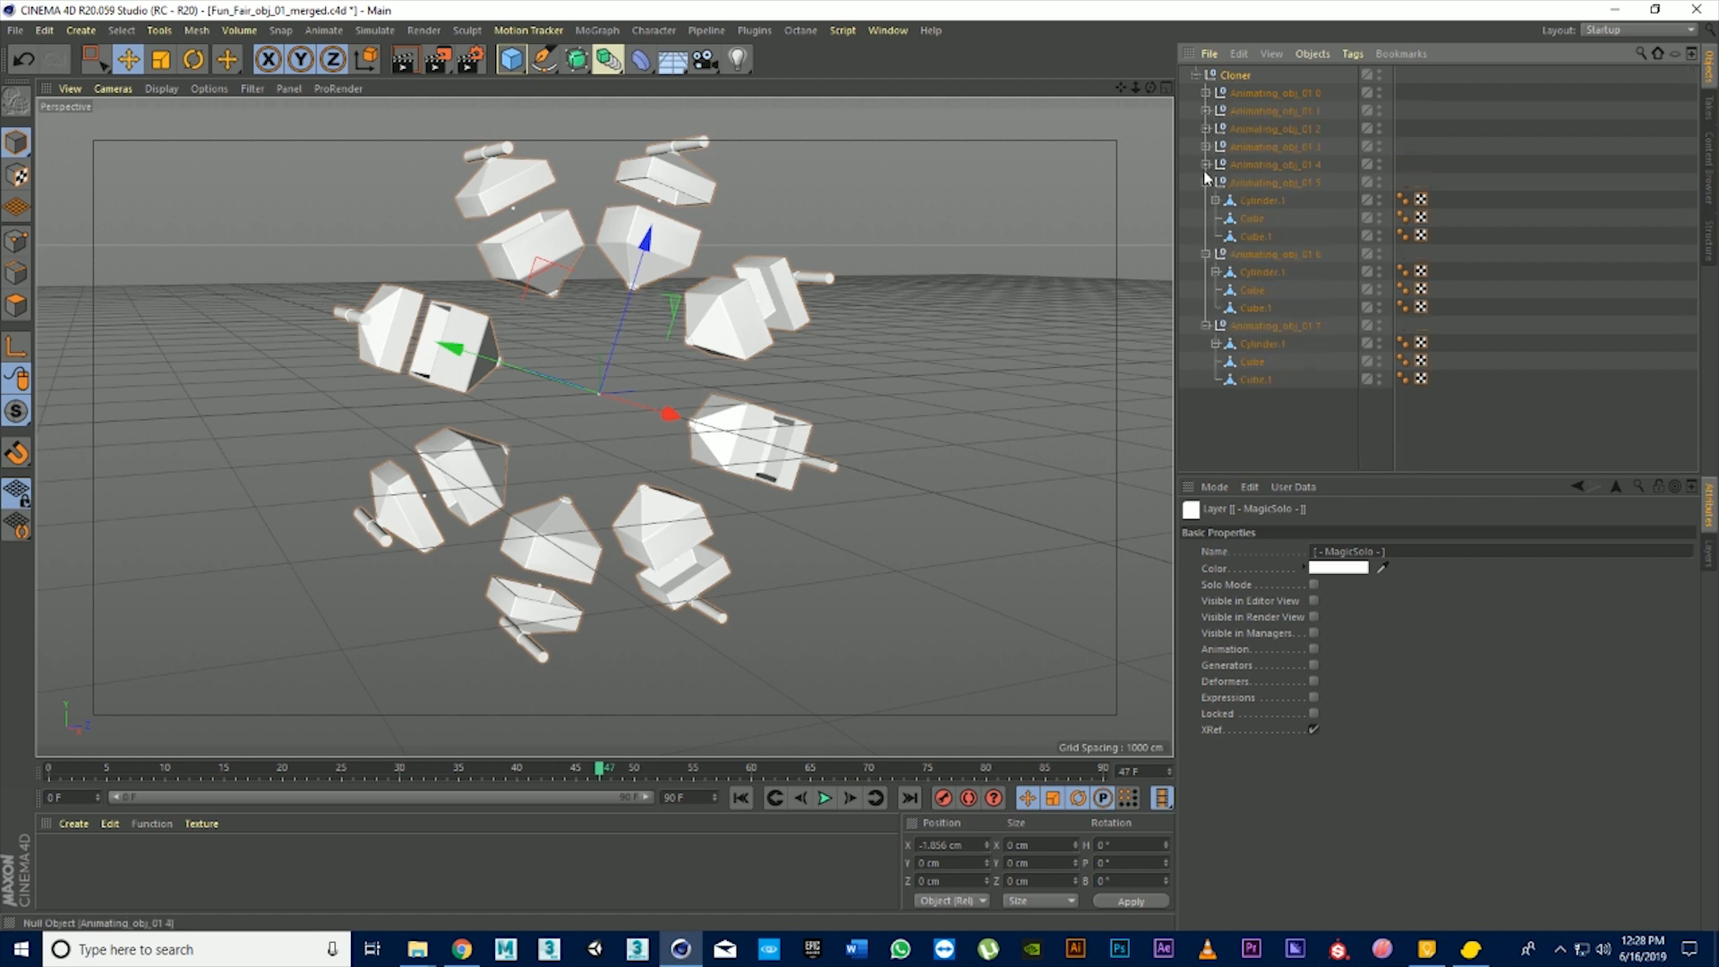
click(1205, 182)
click(1205, 200)
click(1205, 217)
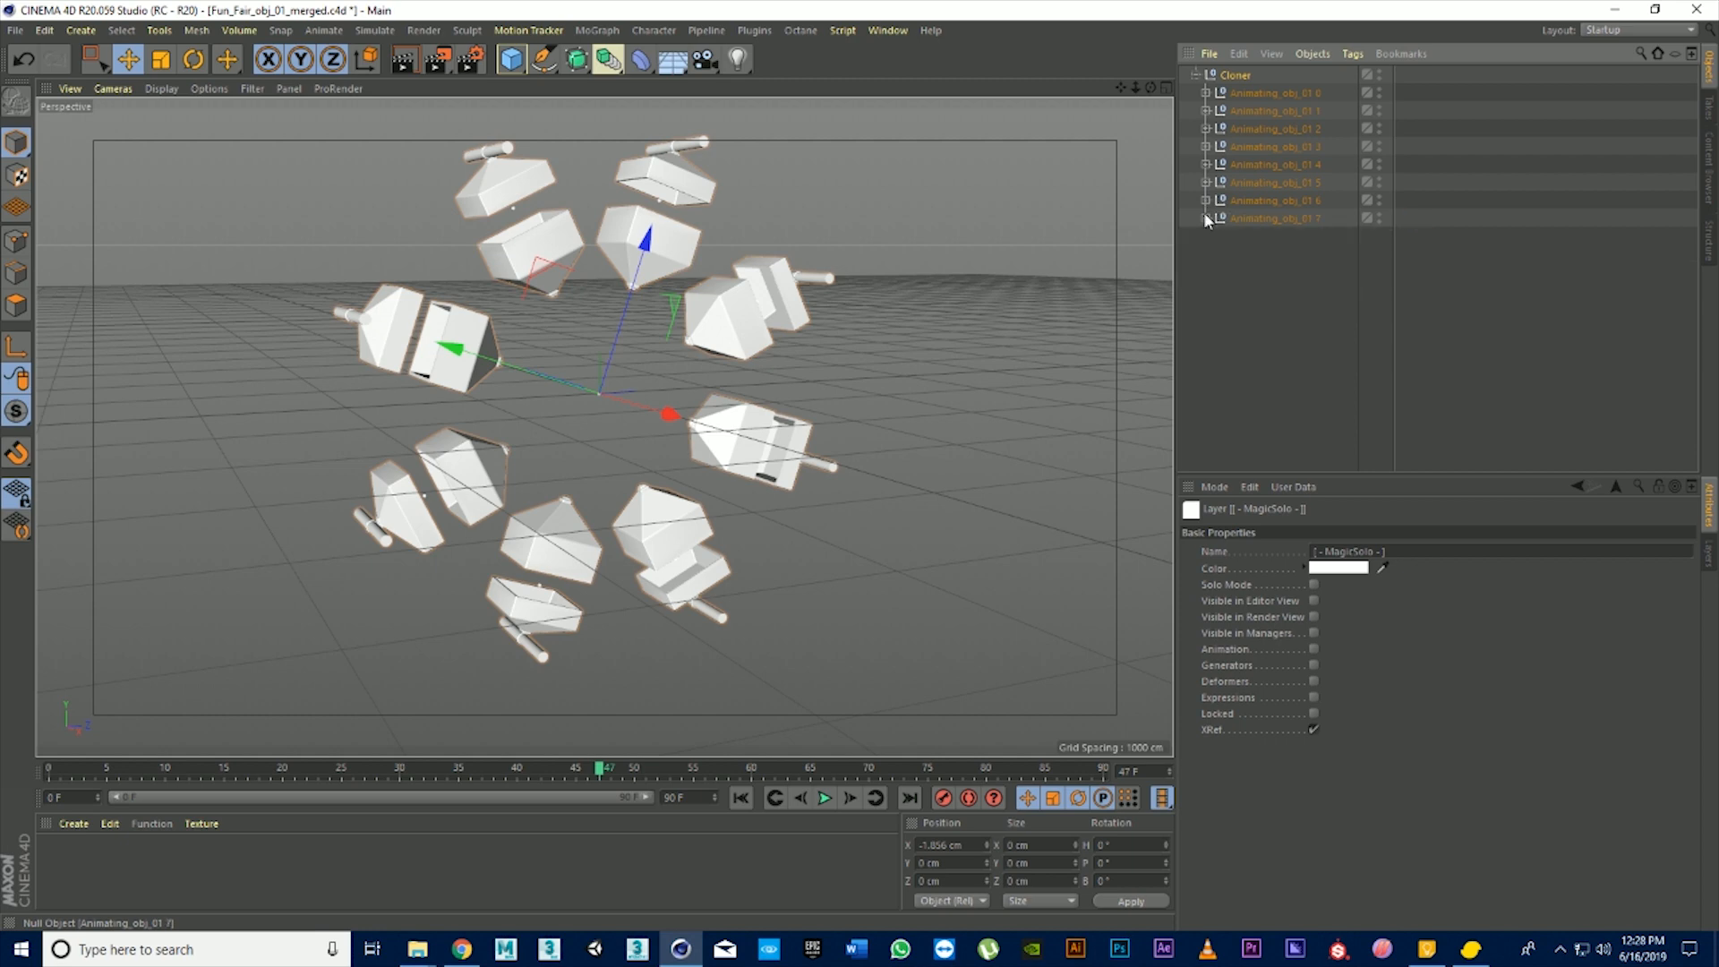
click(1282, 244)
Inspect the Cube and Cube.1 cabin parts inside Animating_obj_01 0 up close, and collapse that group
click(1278, 93)
click(1206, 92)
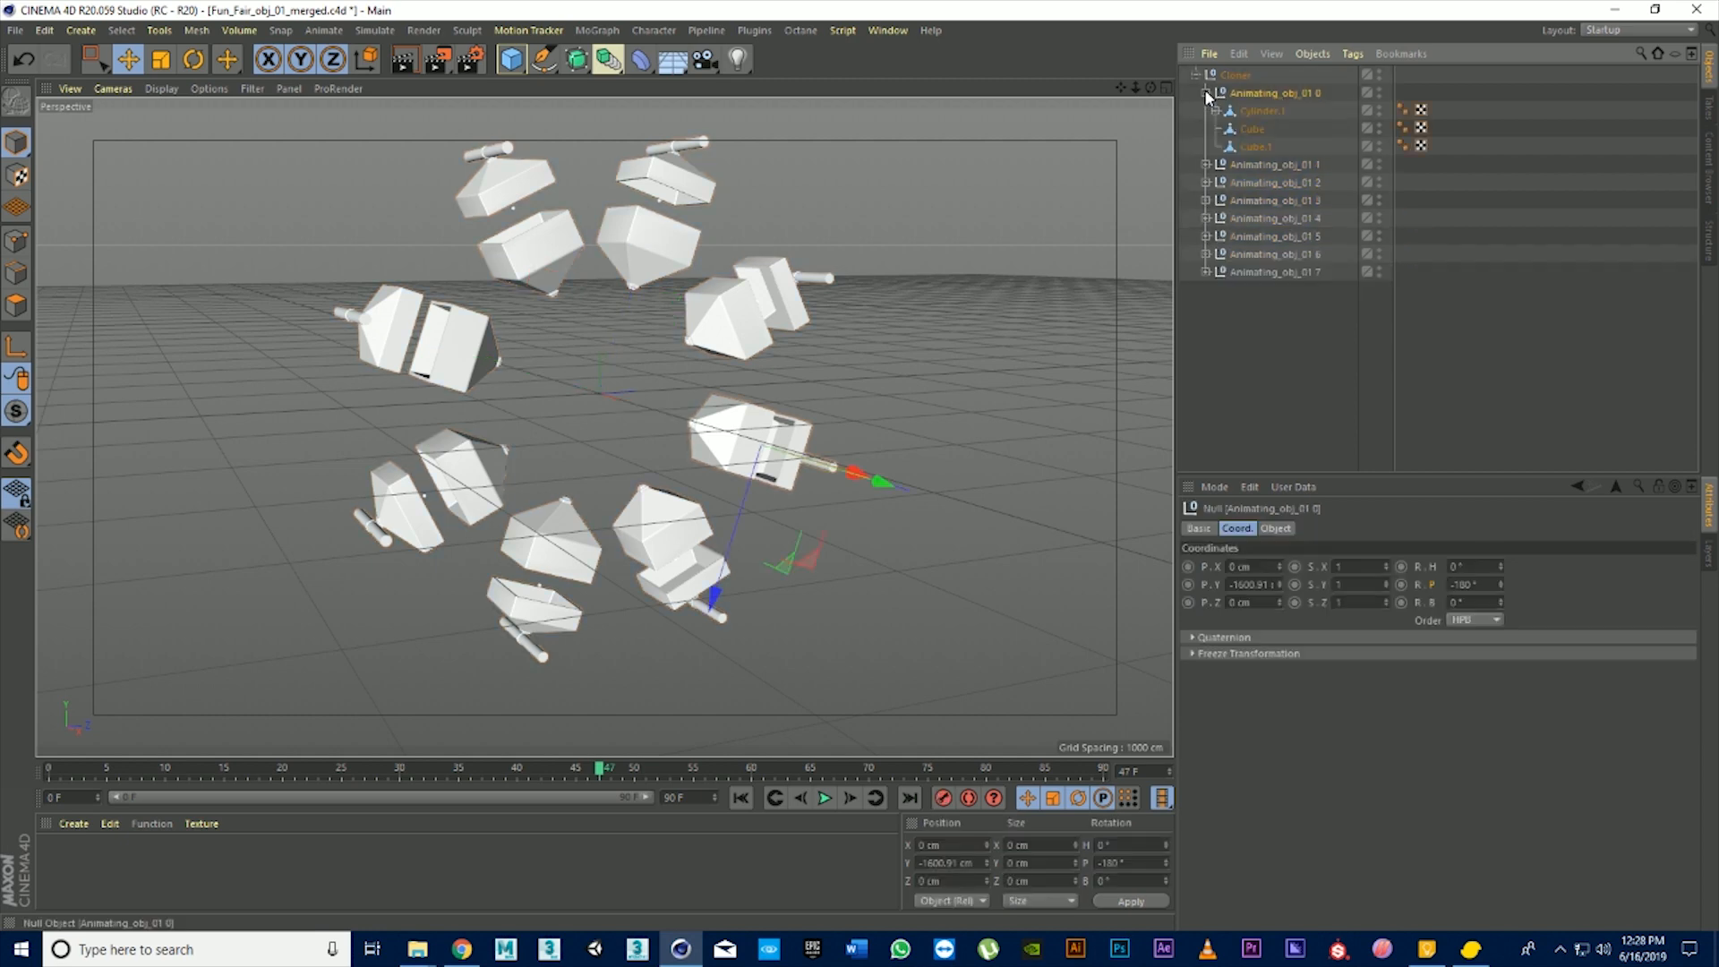
click(1254, 146)
key(o)
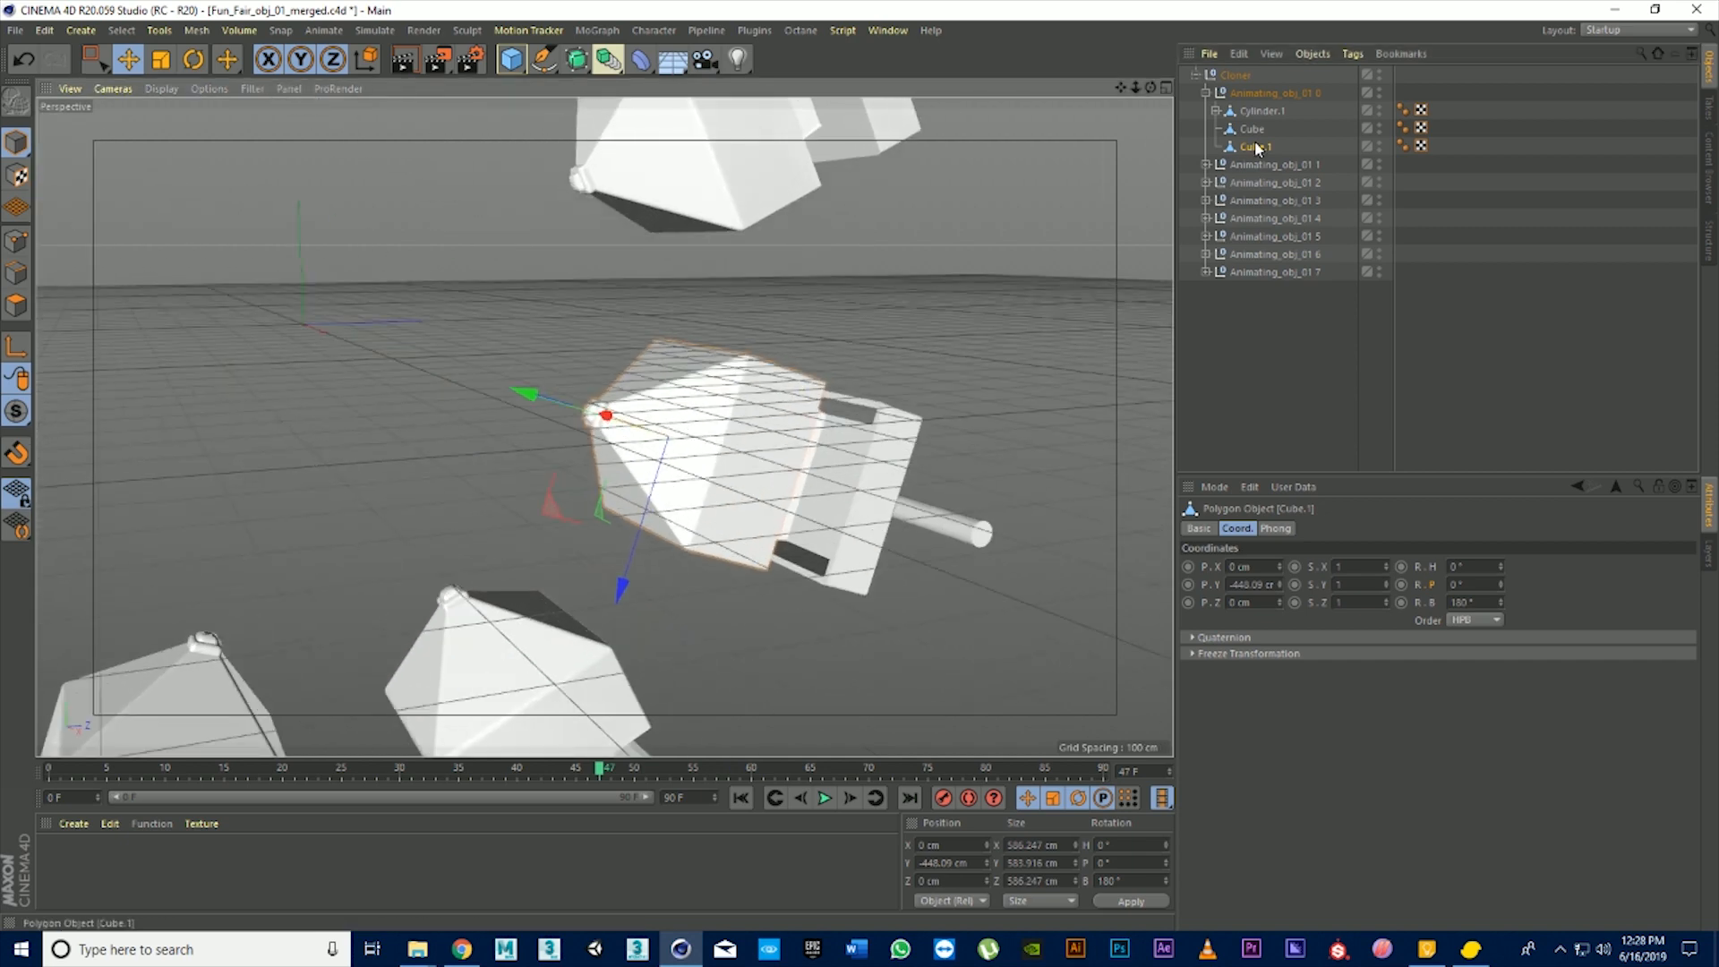
ctrl+click(1253, 129)
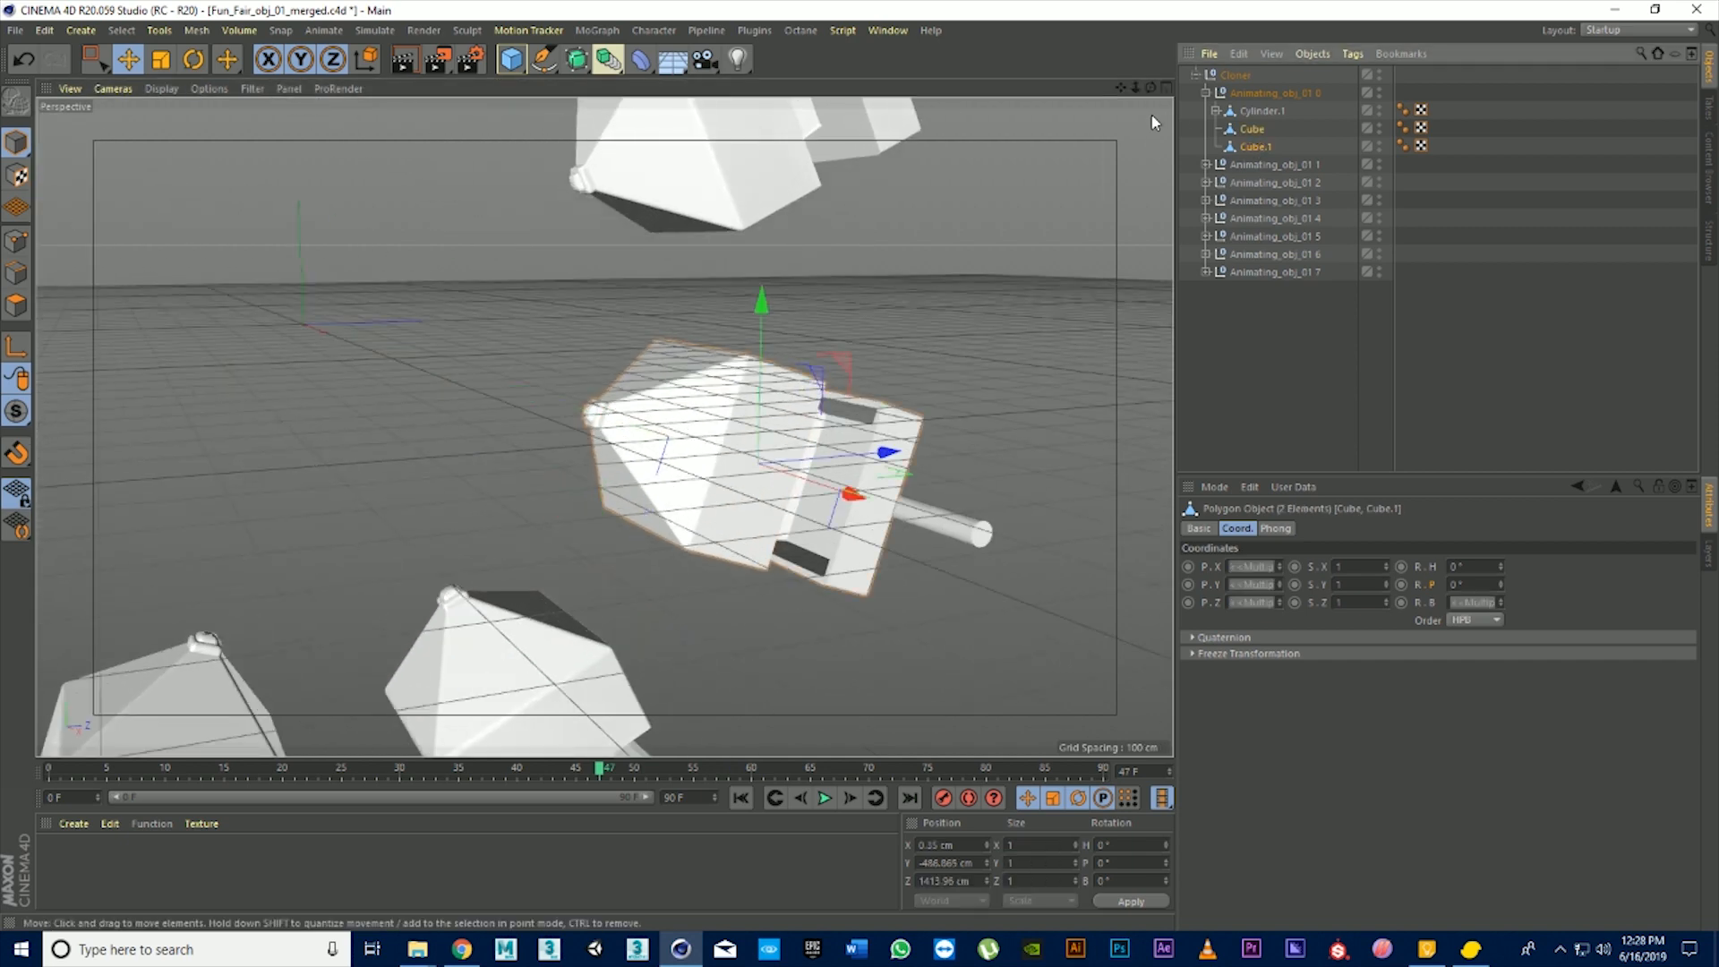
key(o)
mouse_move(1151, 87)
mouse_down()
mouse_move(1164, 91)
mouse_move(1074, 116)
mouse_move(1263, 88)
mouse_move(1152, 87)
mouse_up()
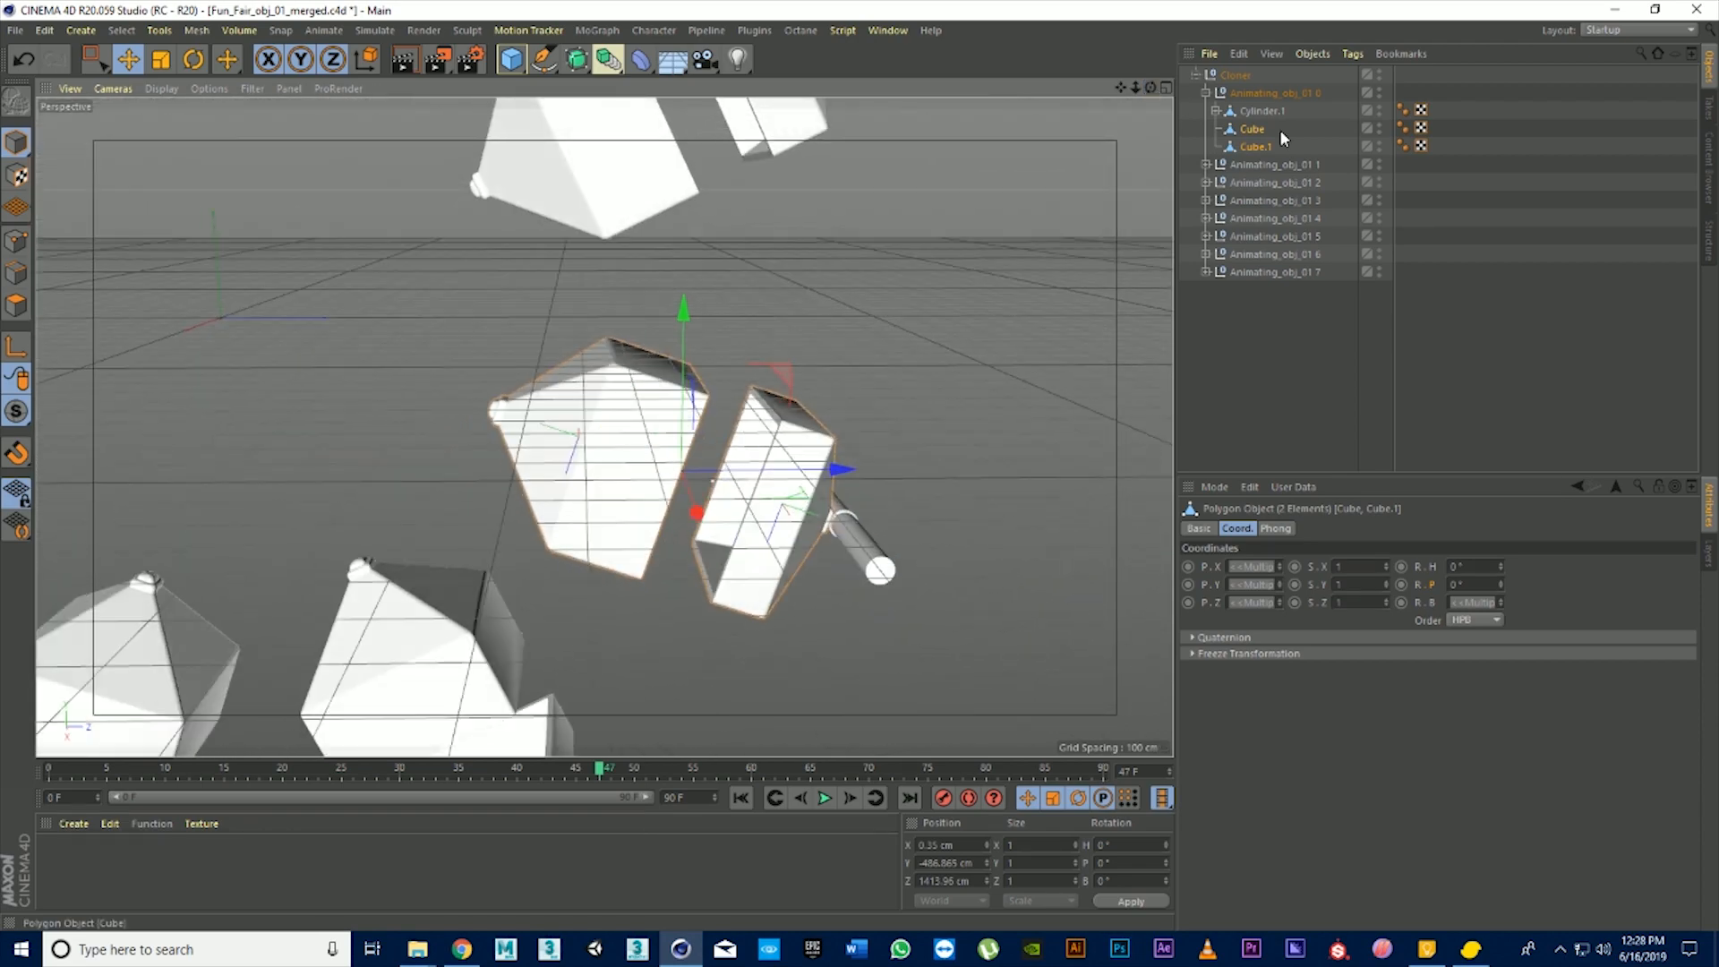
click(1206, 93)
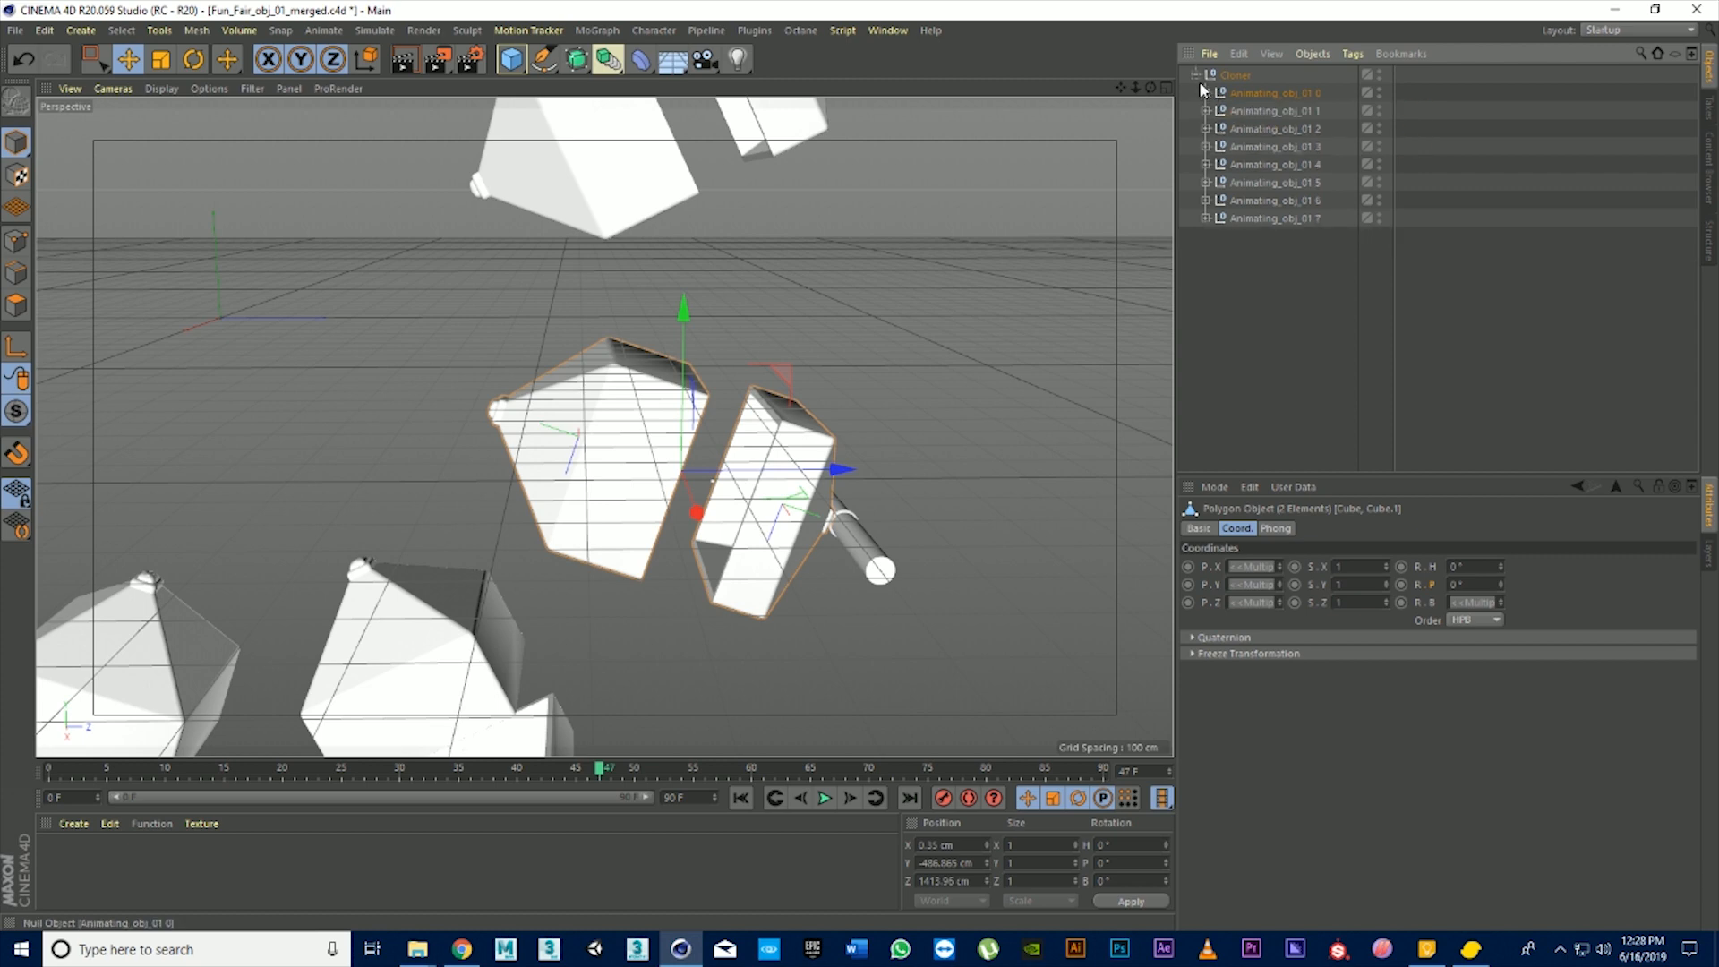
Turn off the cabin isolation with the MagicSolo plugin and bring the complete ride into view
click(759, 32)
click(778, 136)
click(766, 341)
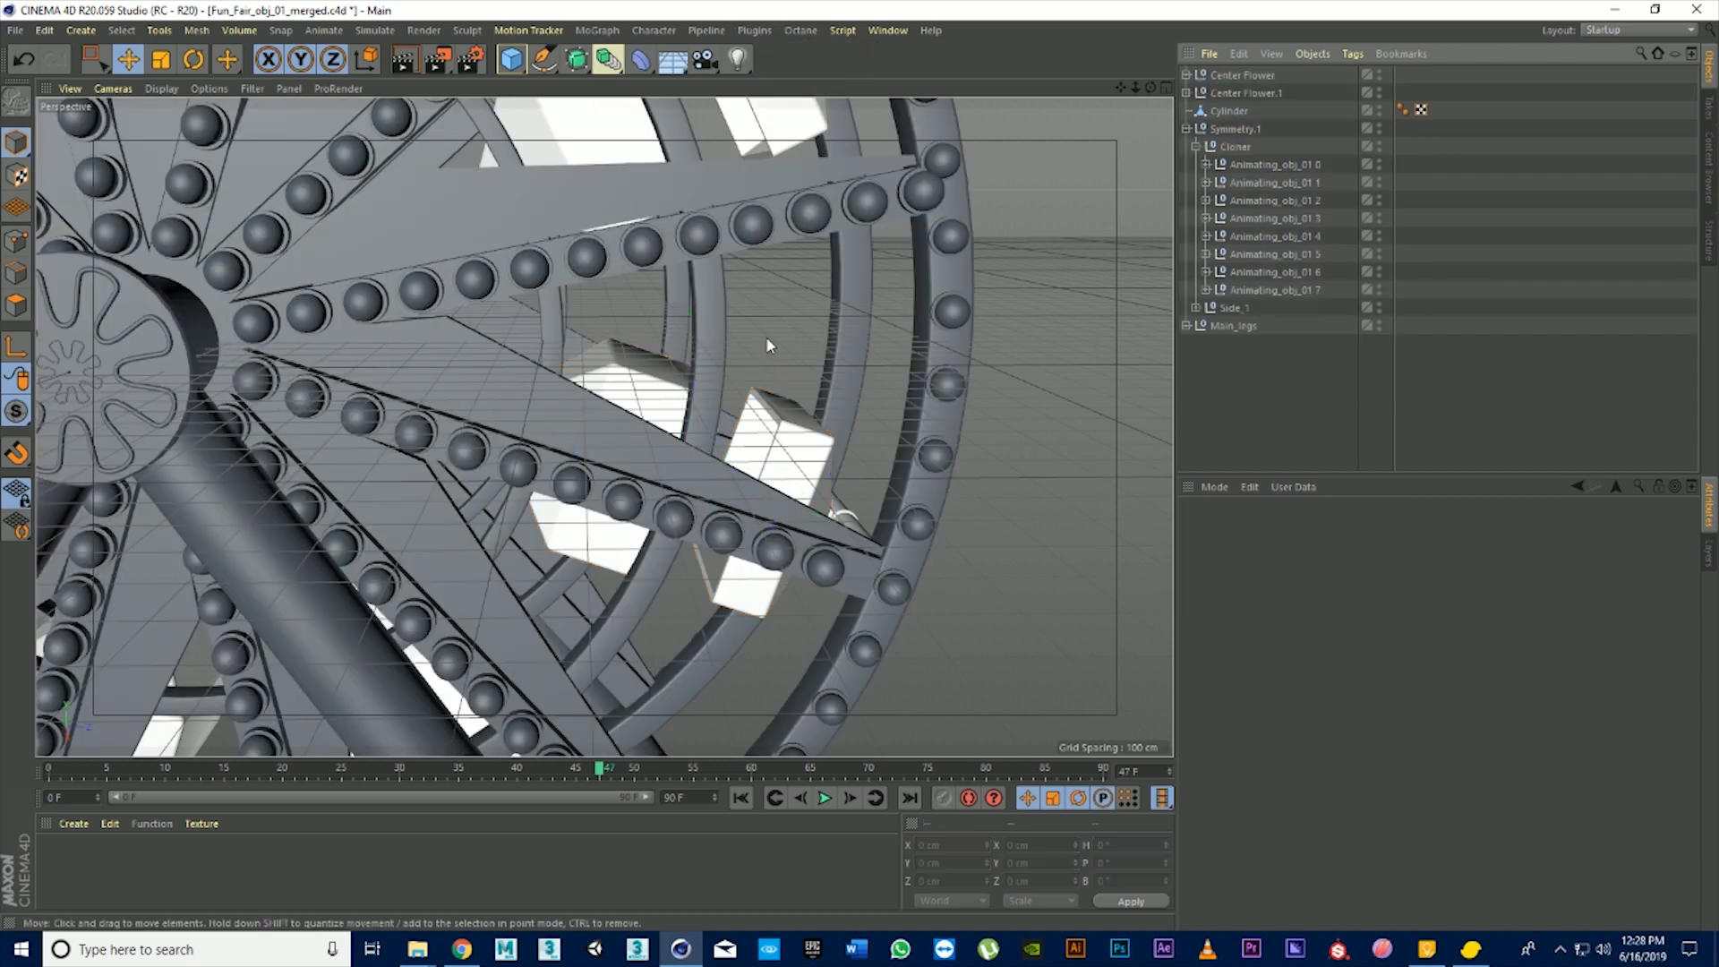
scroll(736, 357, down, 4)
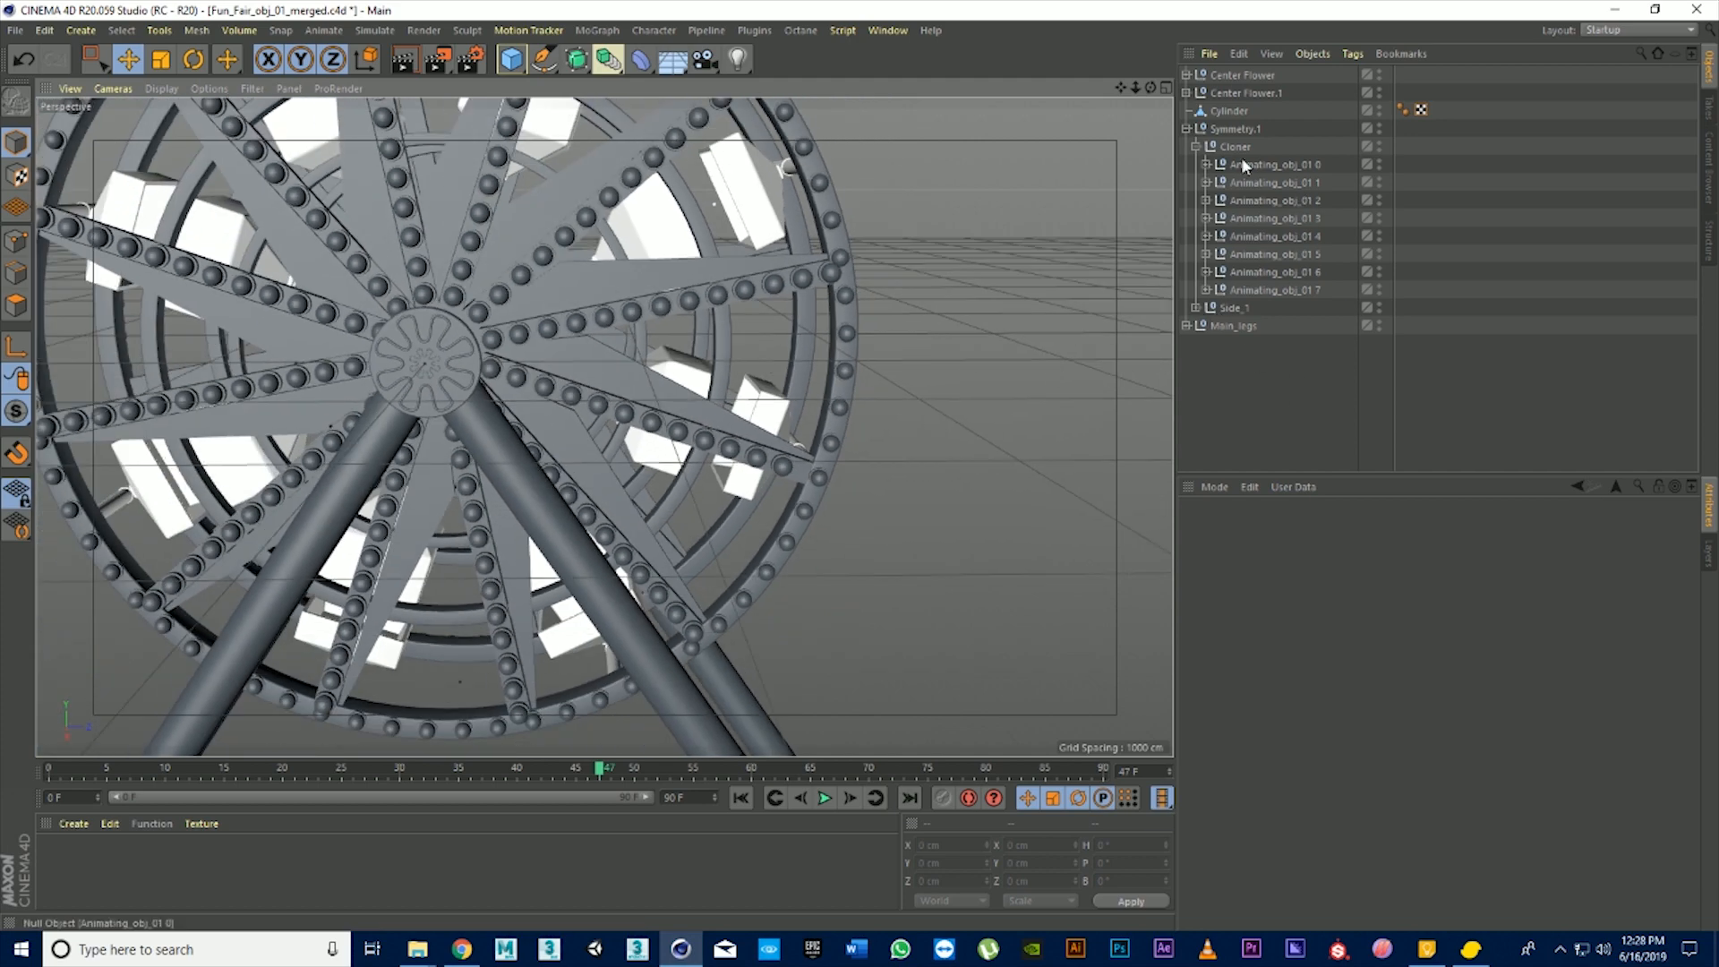
drag(1135, 87, 588, 245)
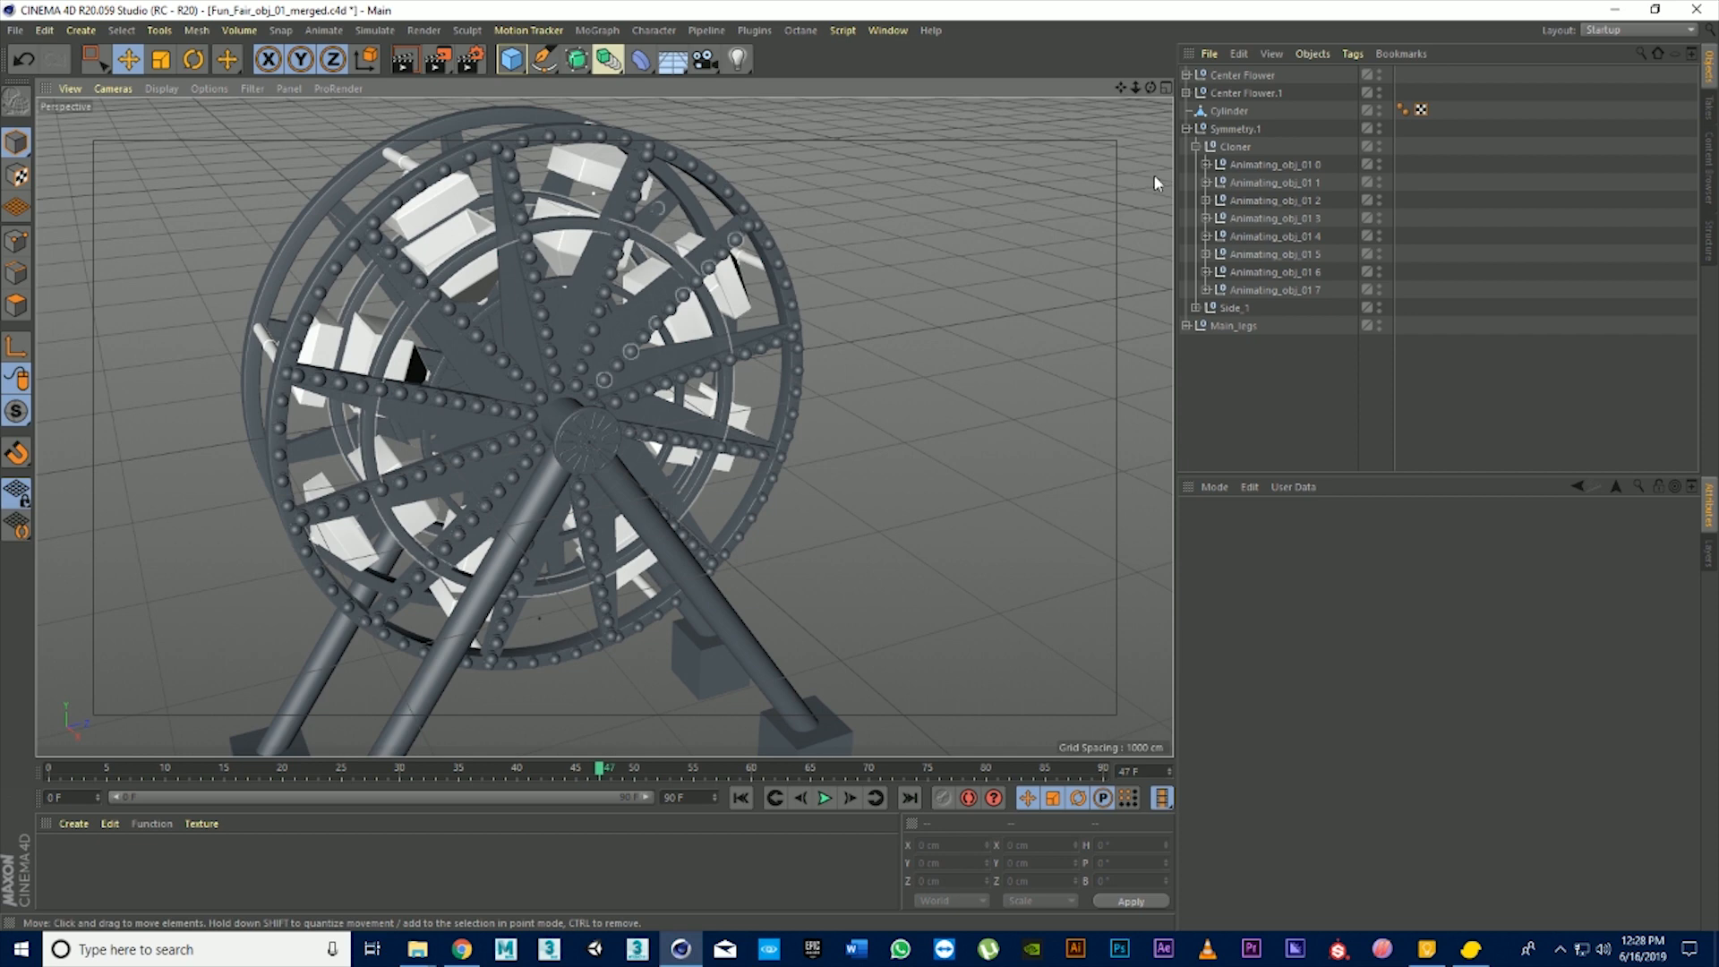
drag(1120, 87, 1164, 36)
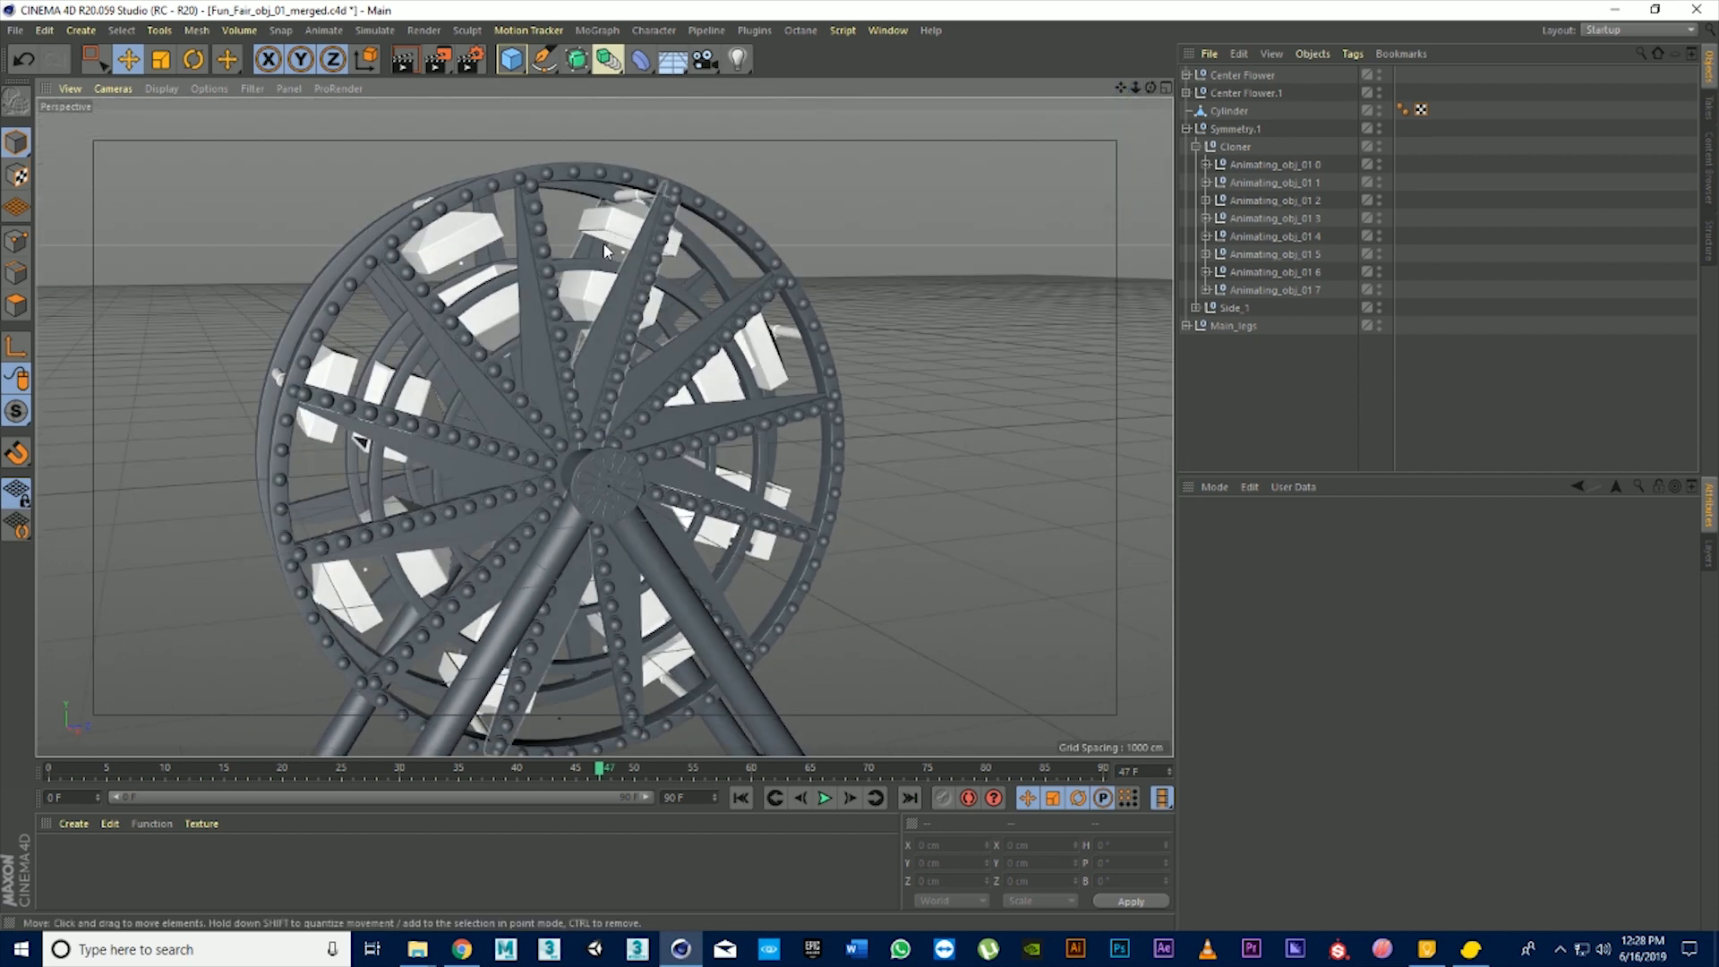
scroll(667, 538, down, 2)
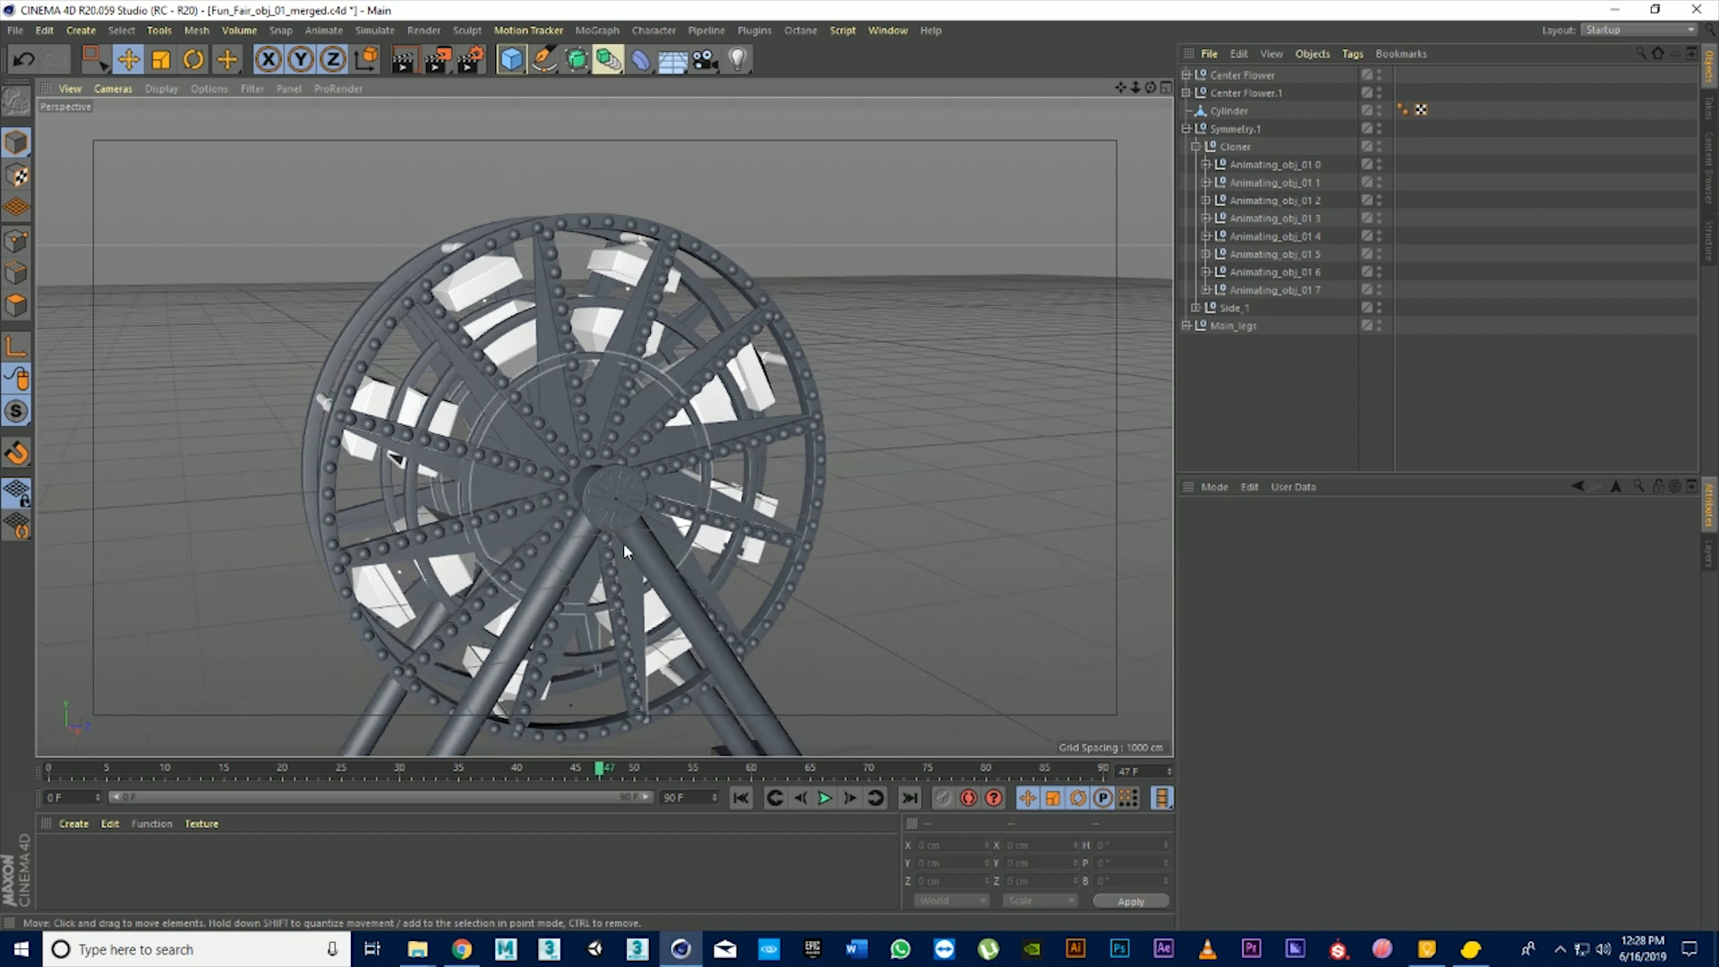
Test the pitch rotation of the central Cylinder and of Center Flower.1, and clear the selection
click(599, 475)
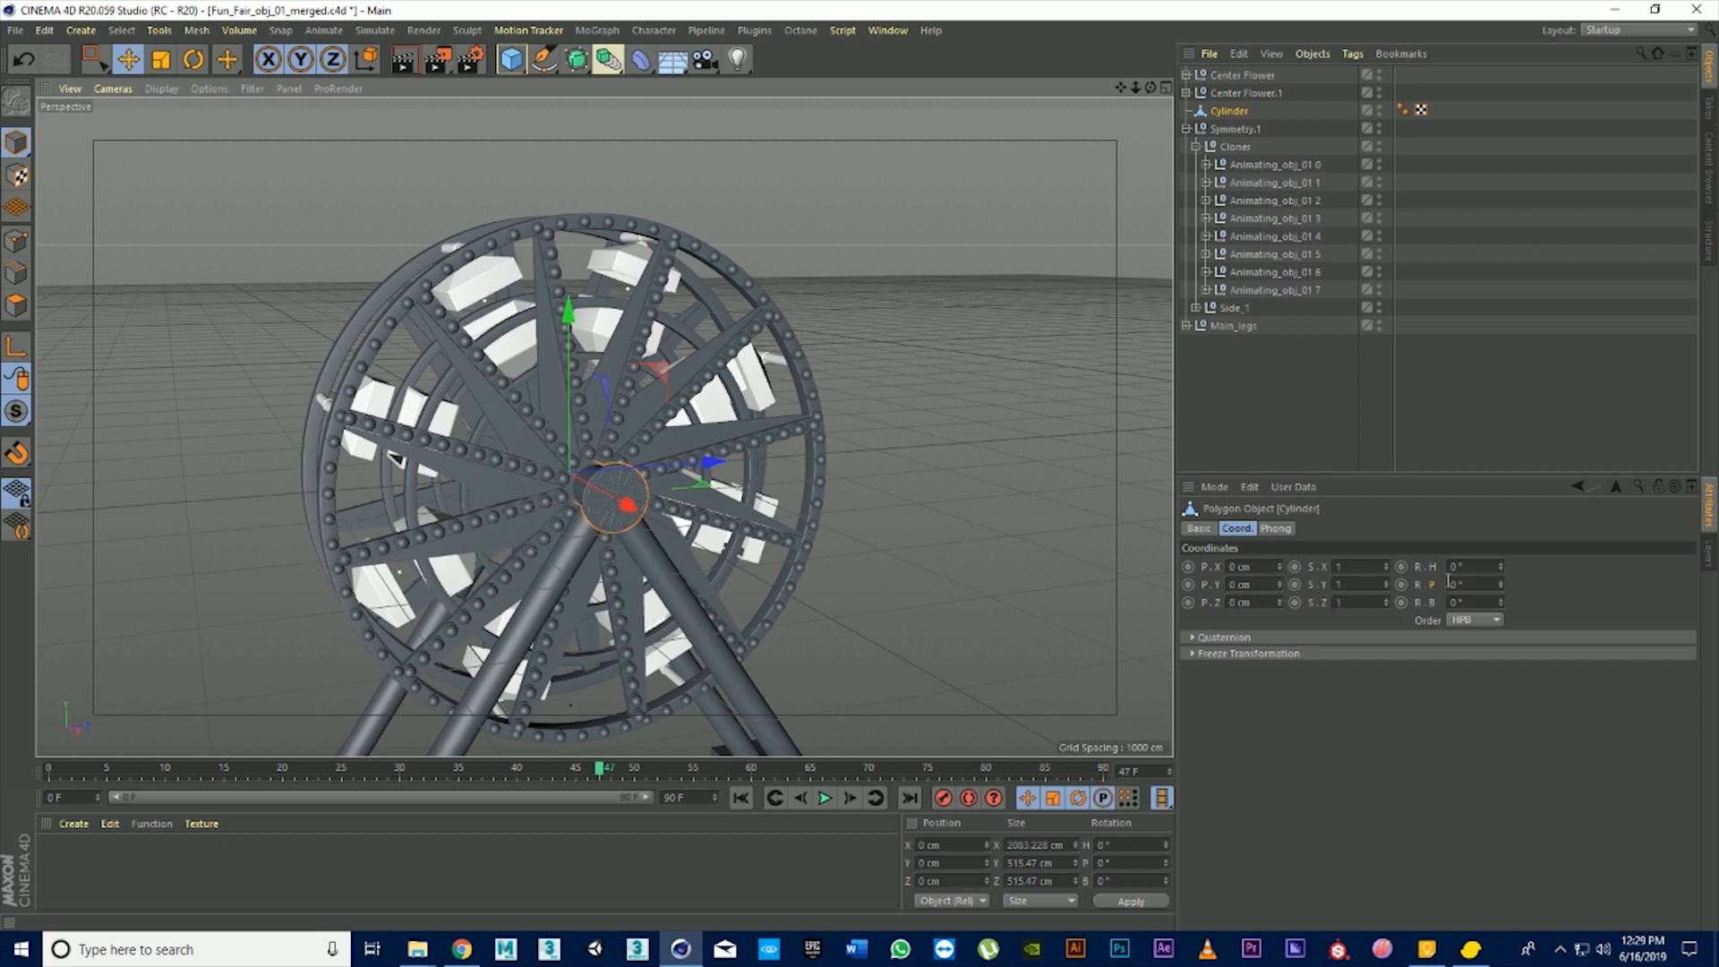
drag(1500, 584, 1500, 555)
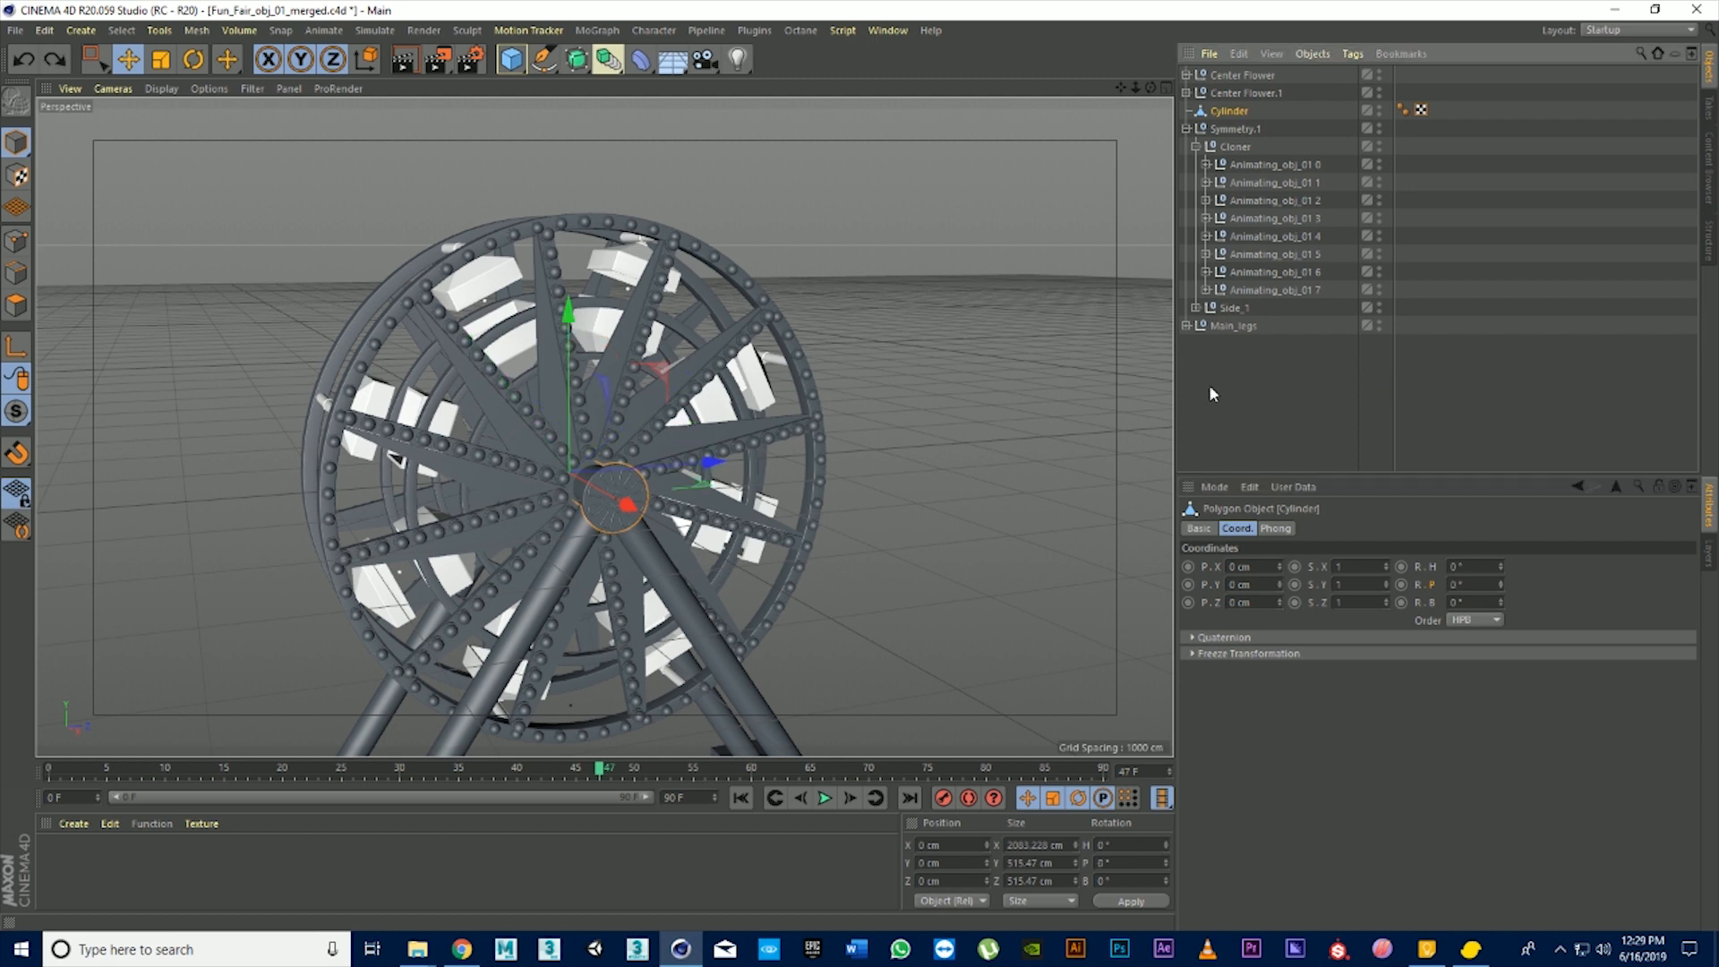
click(642, 489)
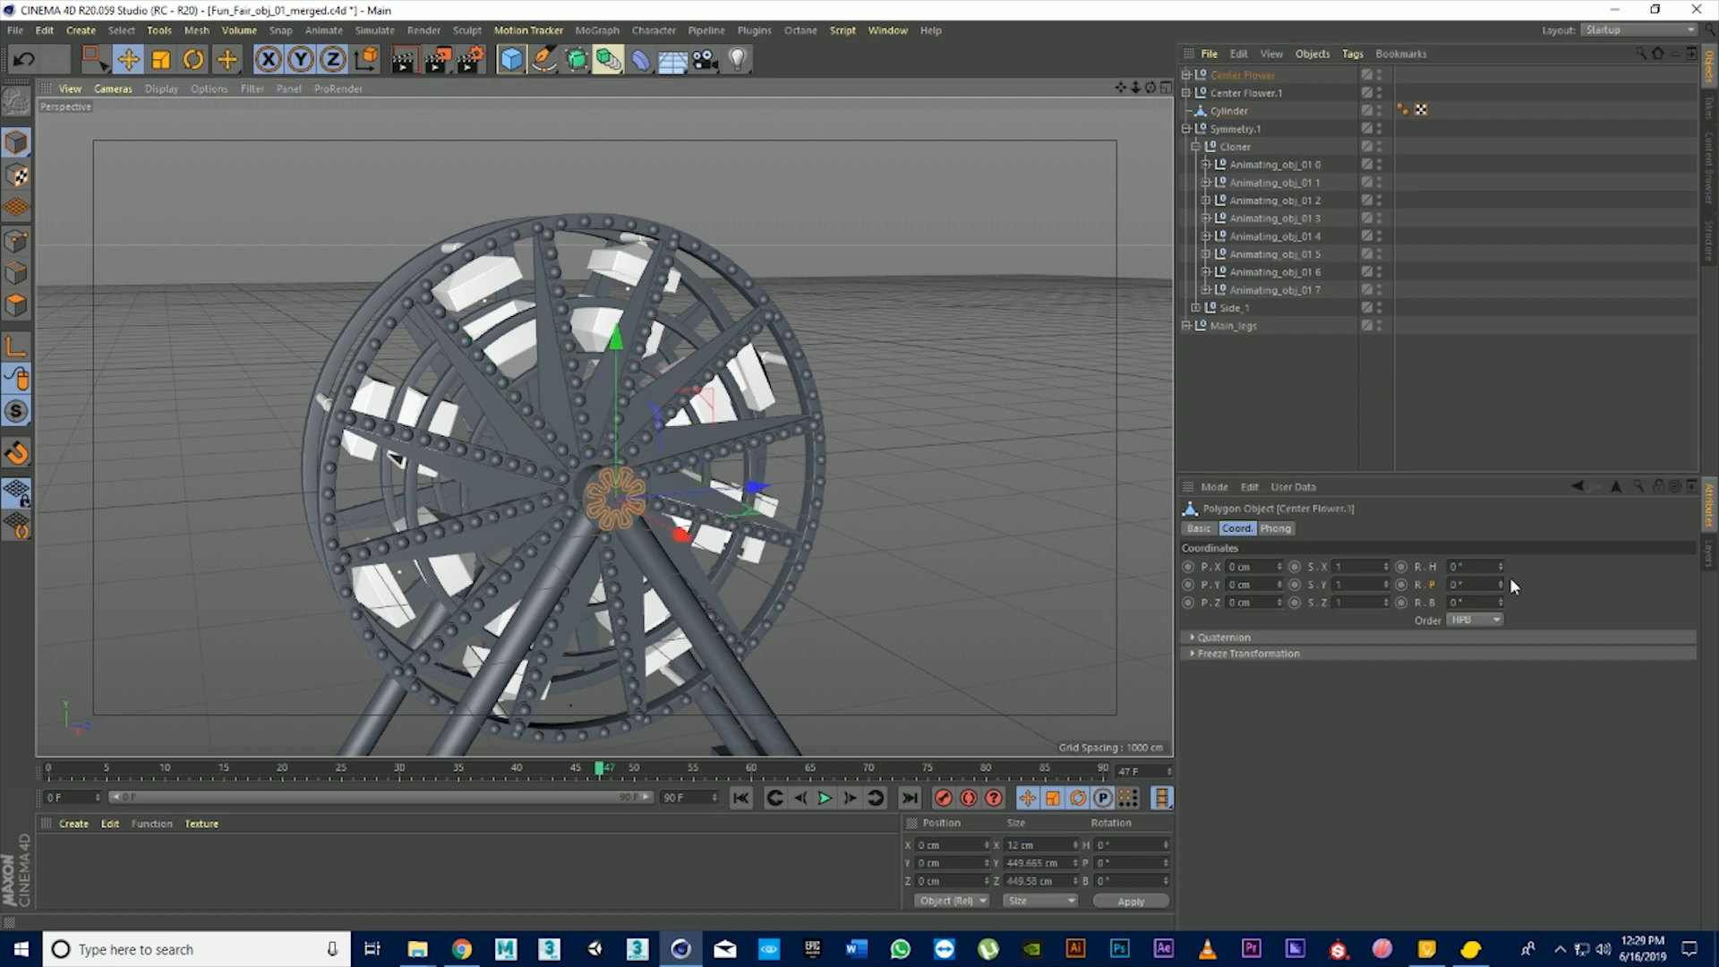
mouse_move(1499, 584)
mouse_down()
mouse_move(1499, 618)
mouse_move(1496, 582)
mouse_up()
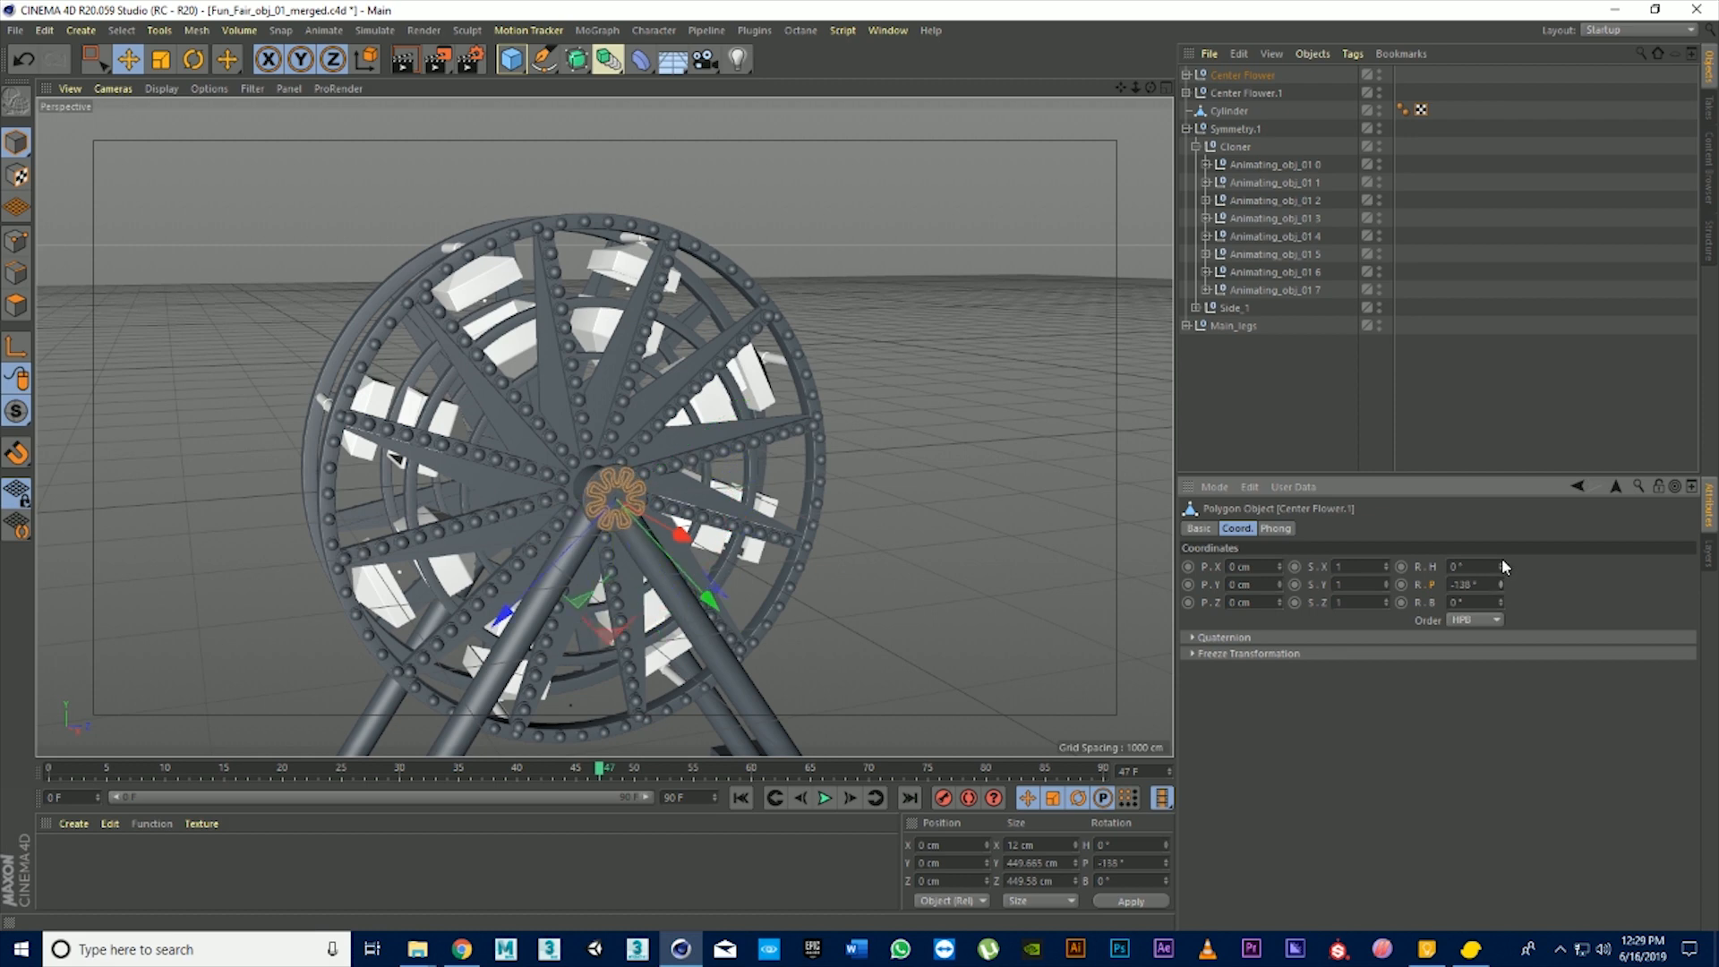
click(1338, 367)
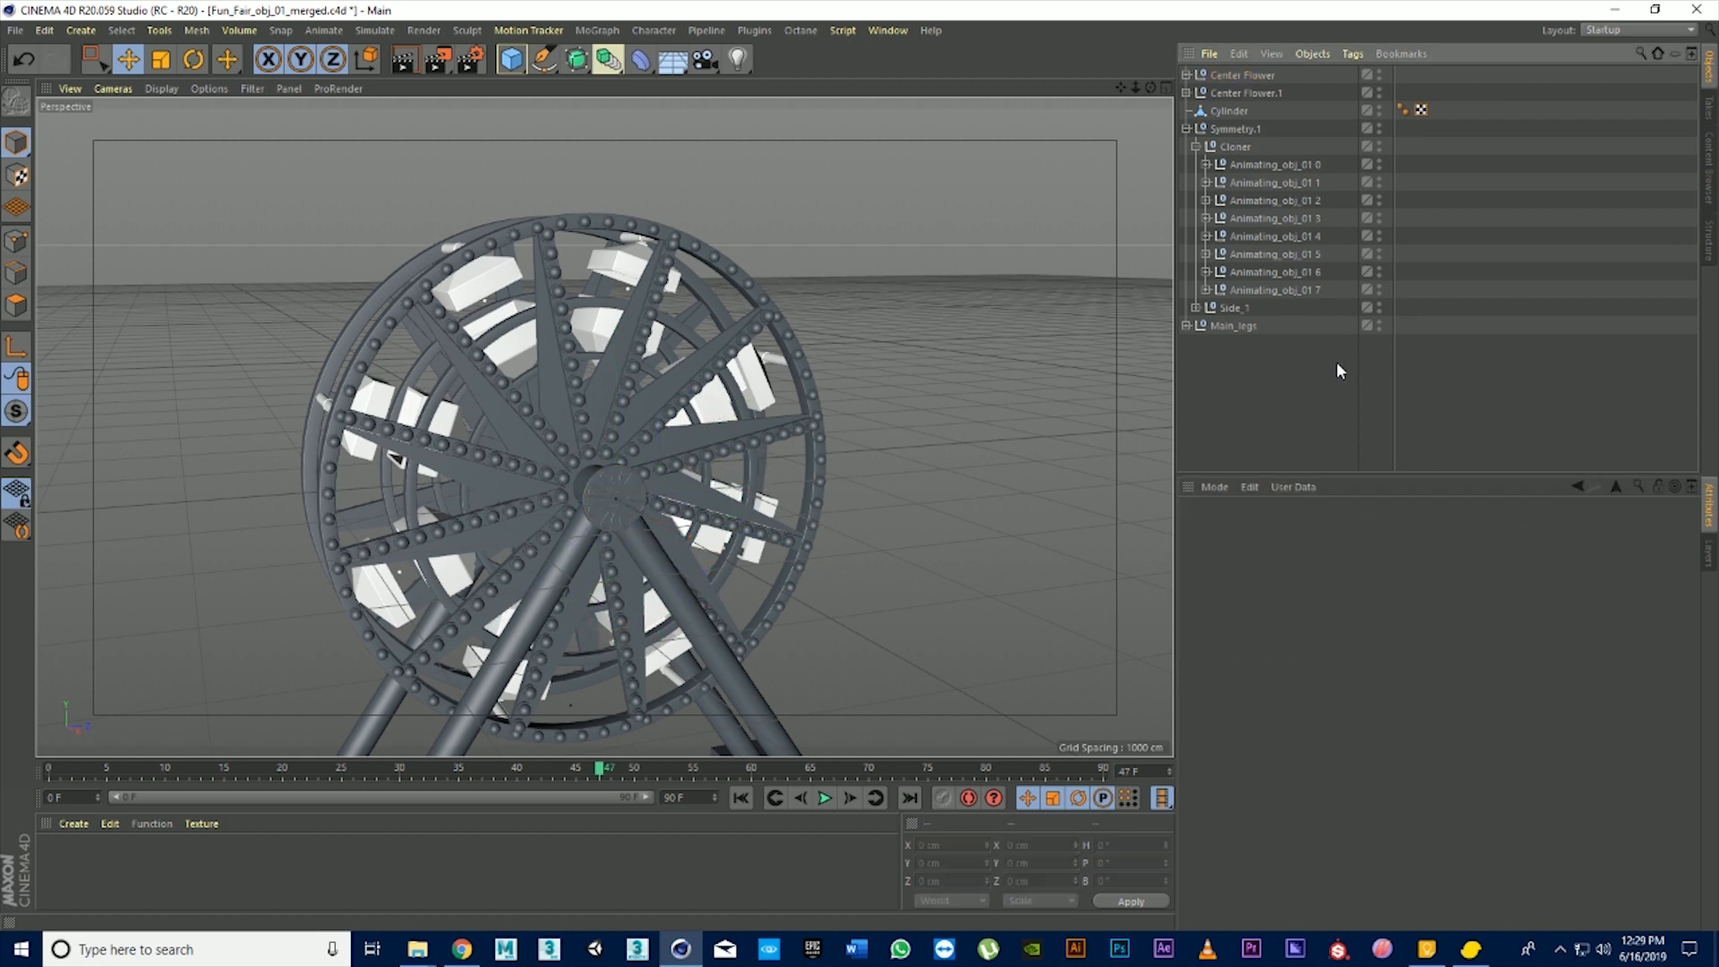
Save the project file and frame the complete ride in the perspective view
scroll(550, 307, down, 5)
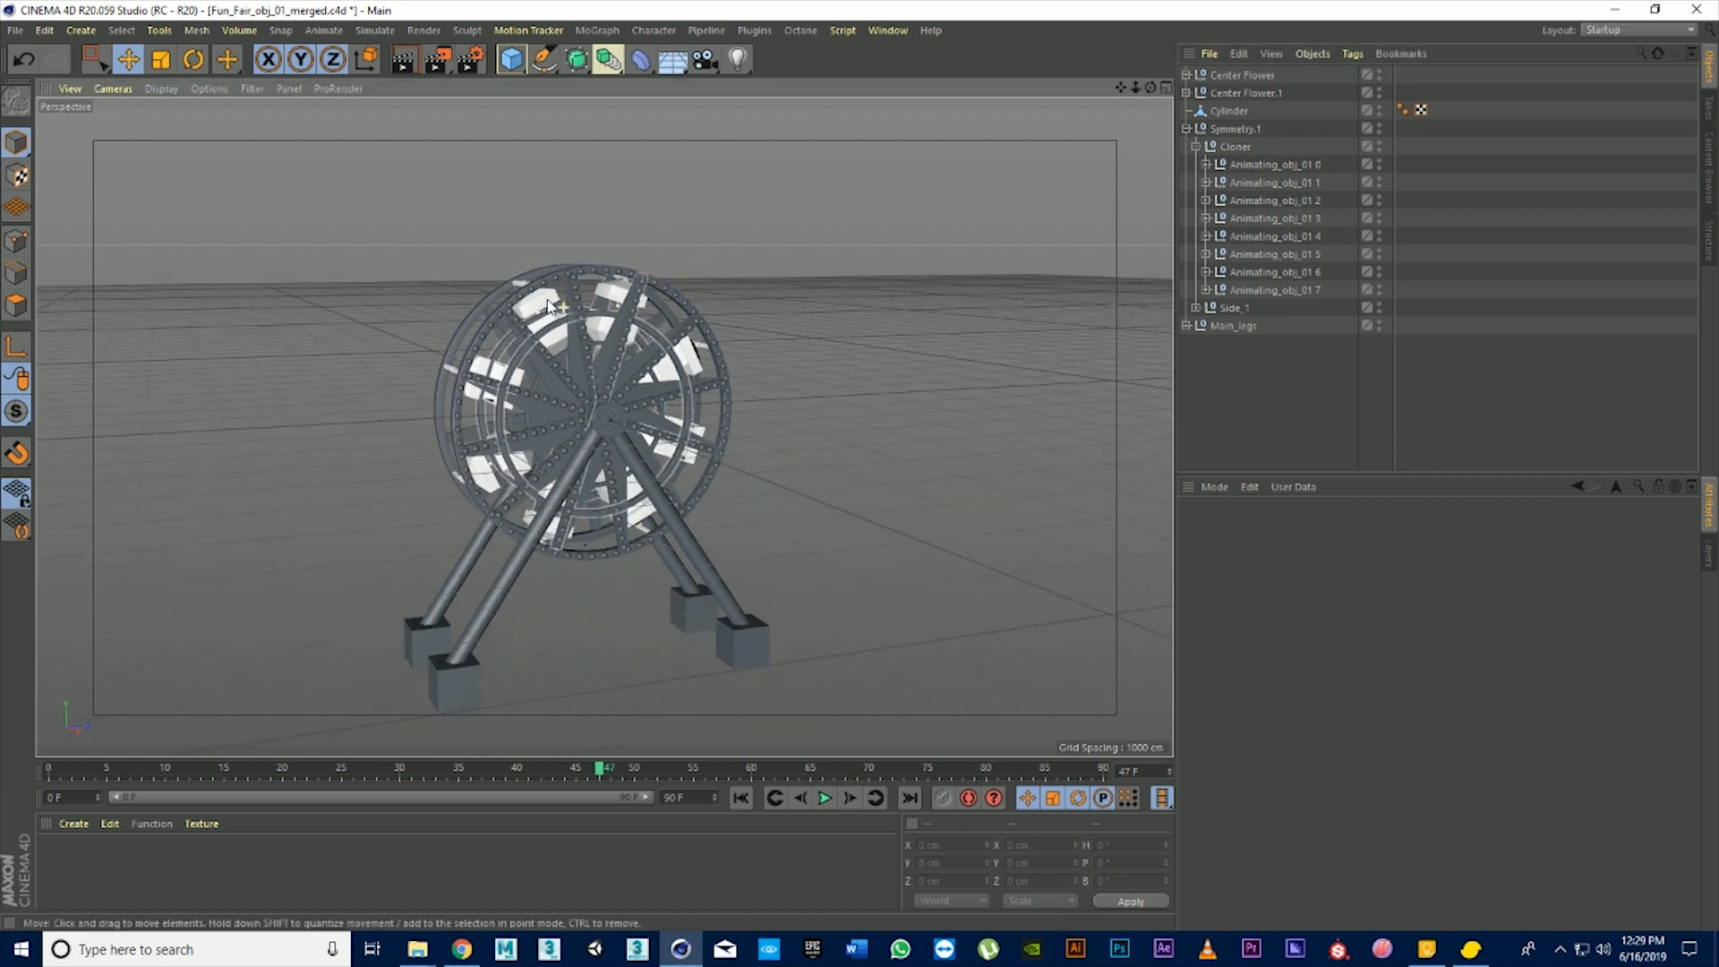
click(15, 30)
click(51, 183)
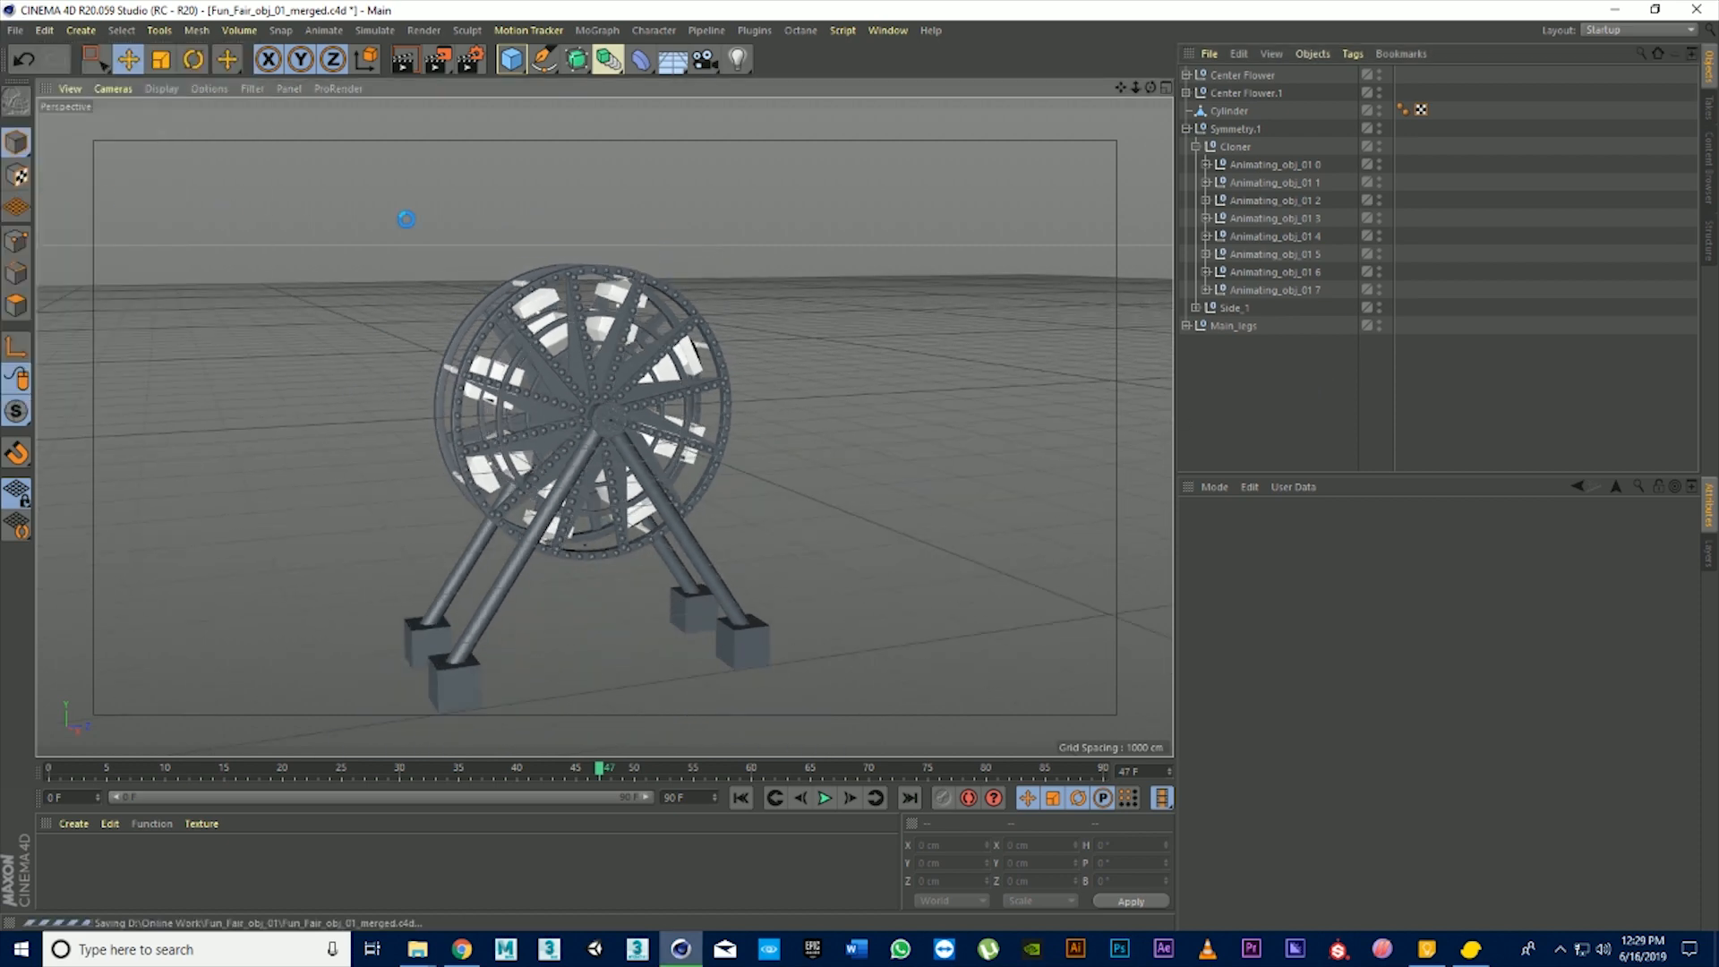
scroll(573, 551, up, 5)
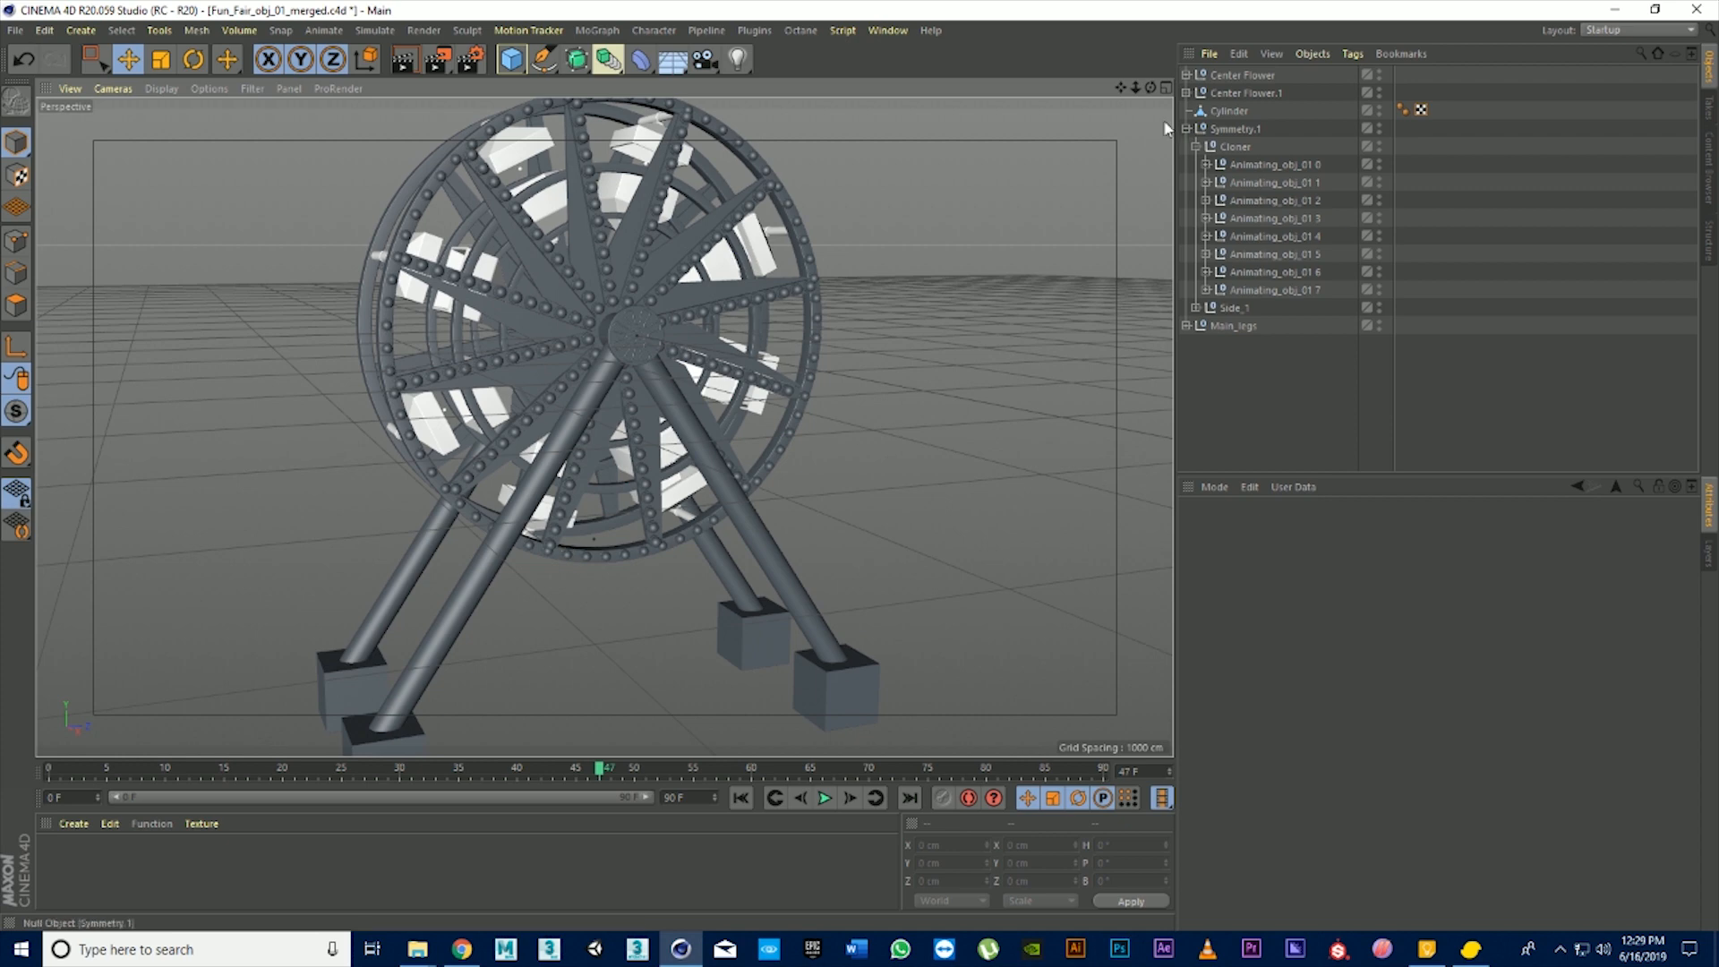
mouse_move(1136, 87)
mouse_down()
mouse_move(1112, 79)
mouse_move(1151, 108)
mouse_up()
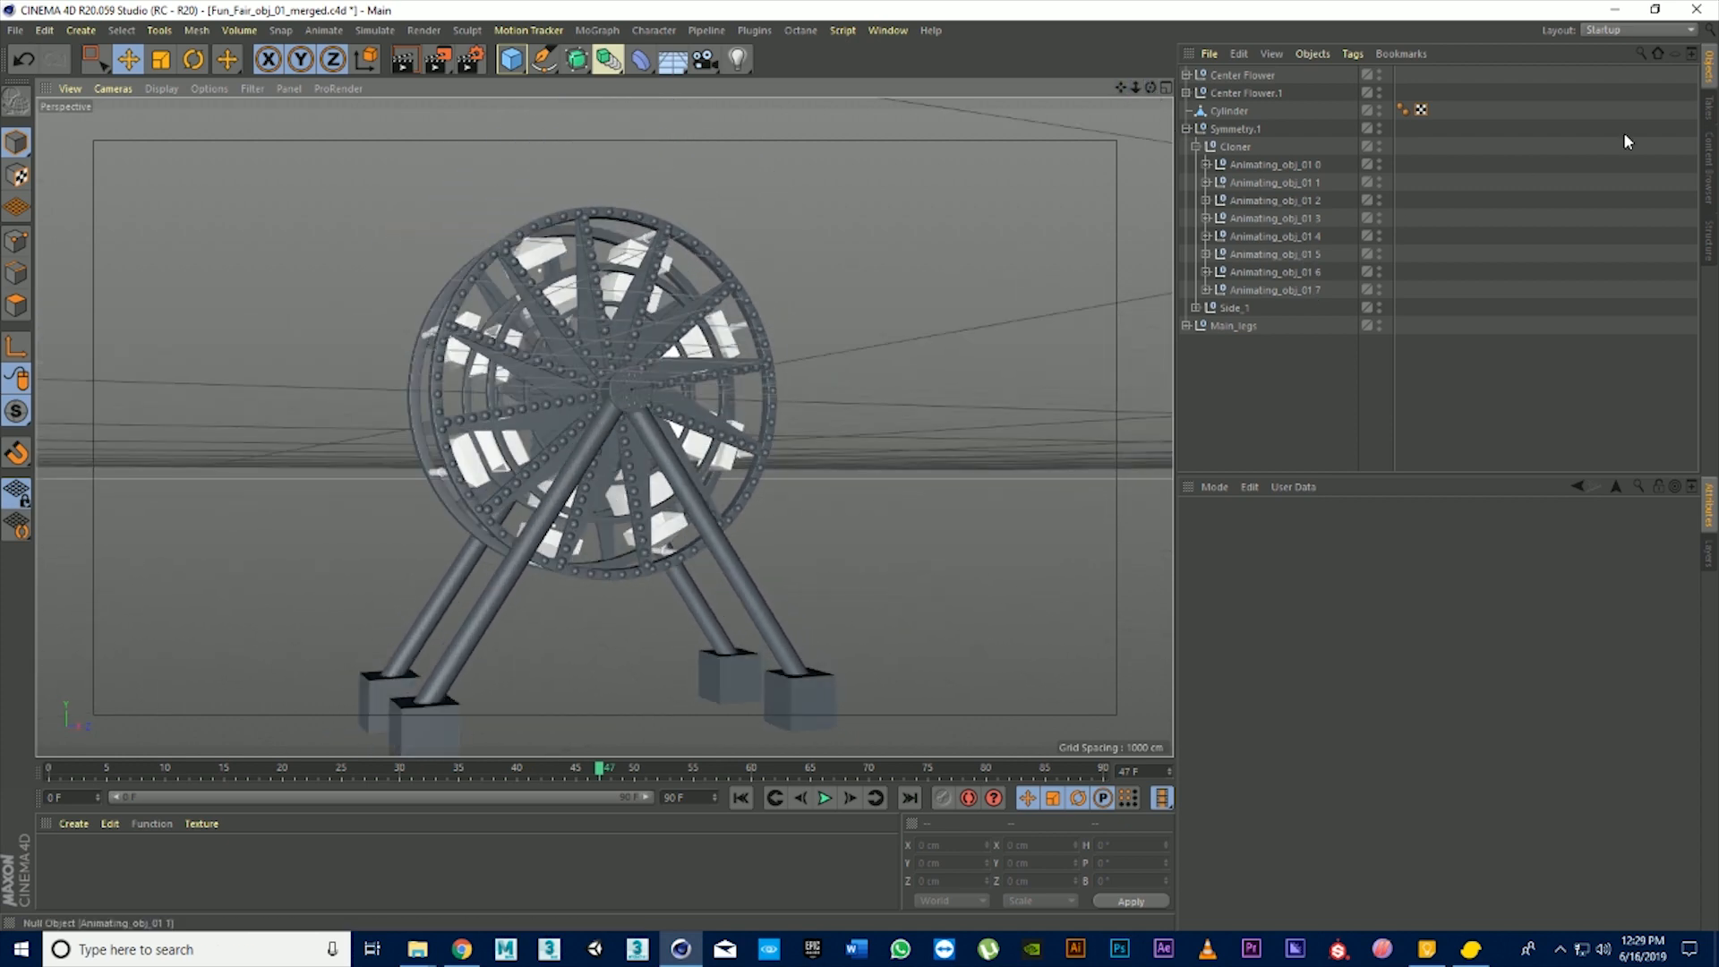
Switch to the BP - UV Edit layout and open the BodyPaint 3D Setup Wizard
click(1615, 29)
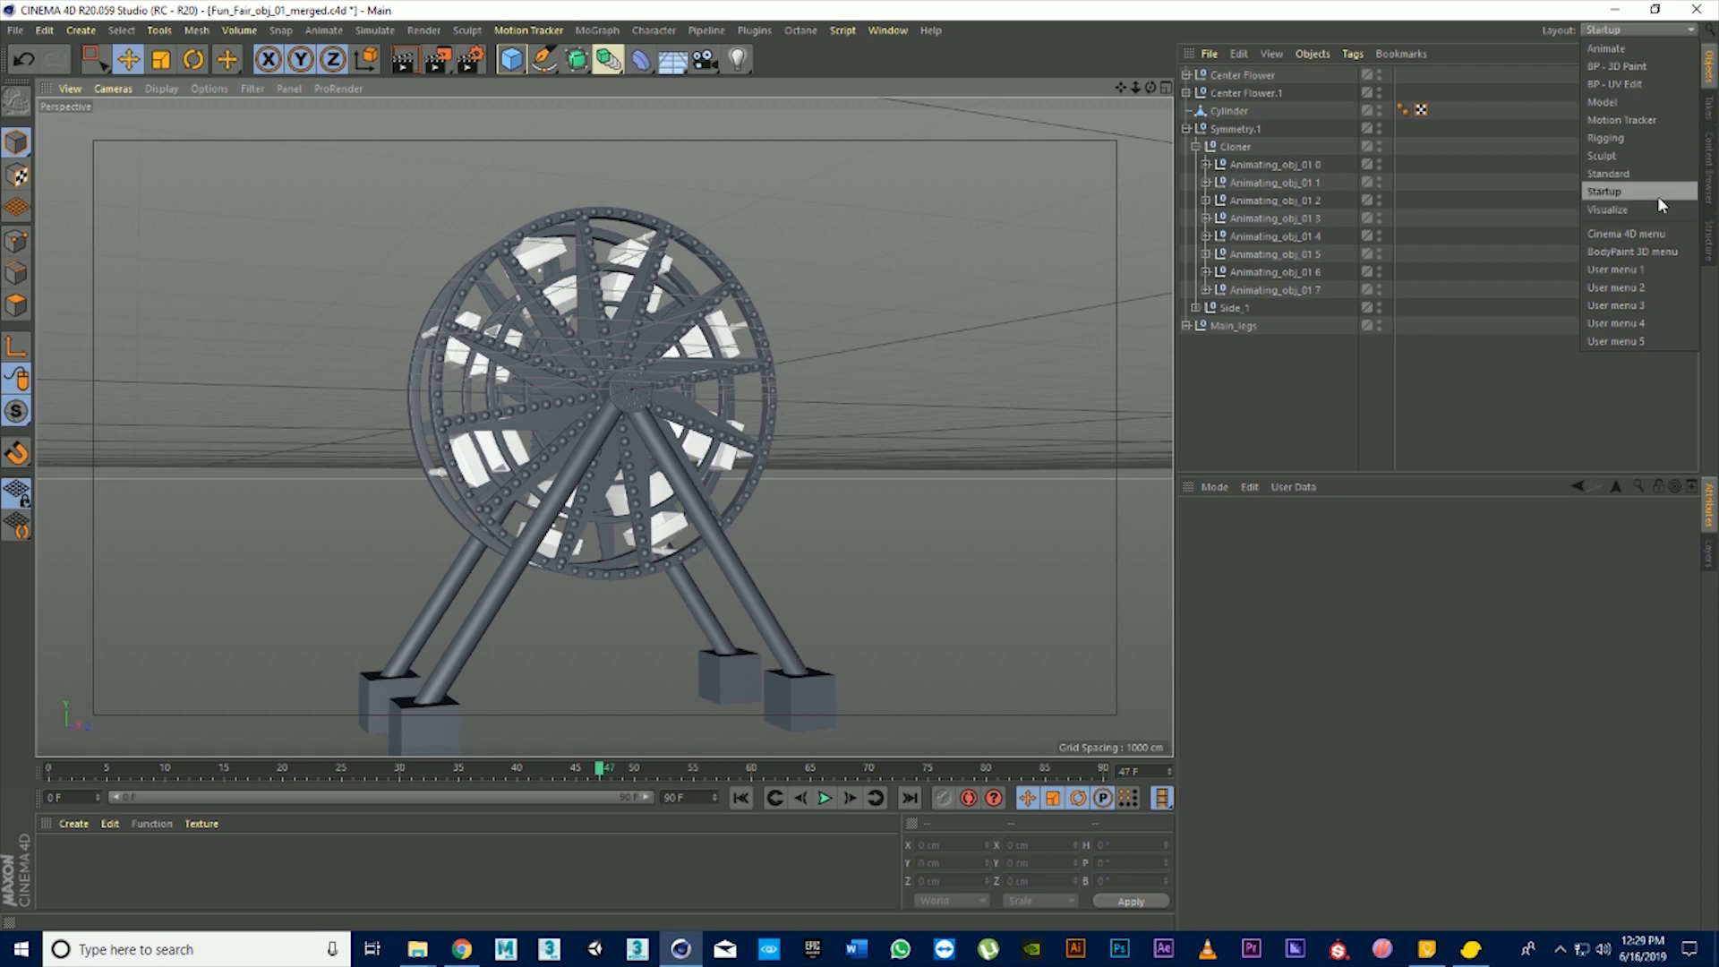
click(1633, 84)
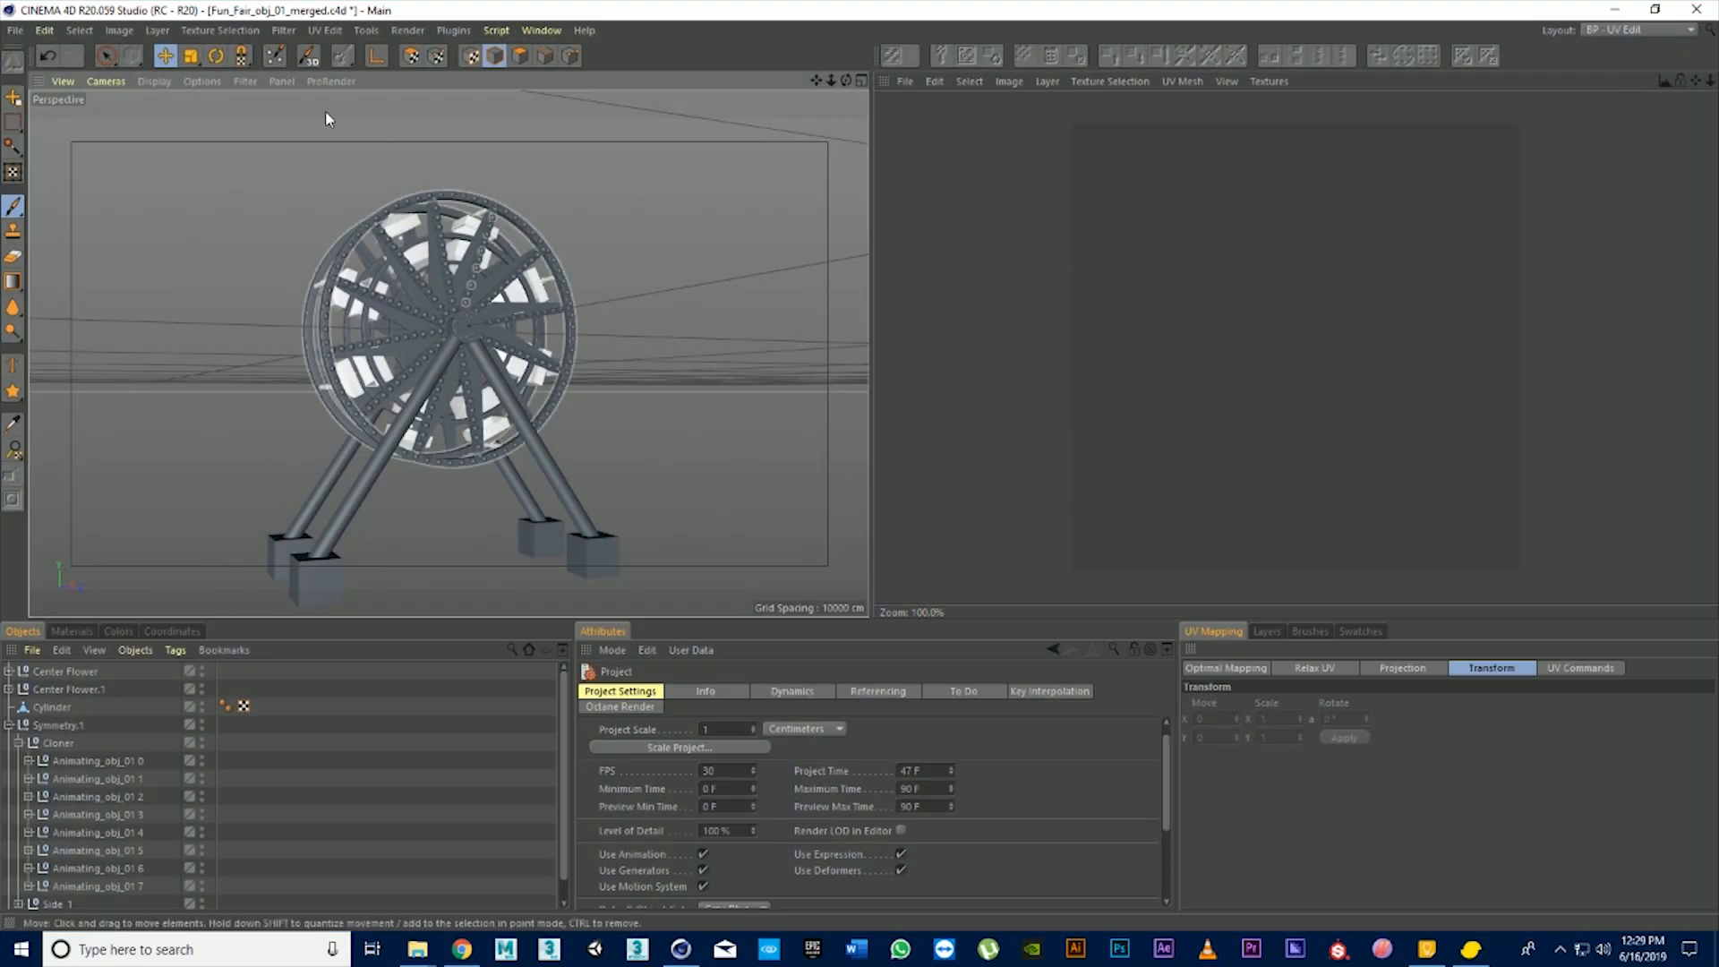
click(274, 62)
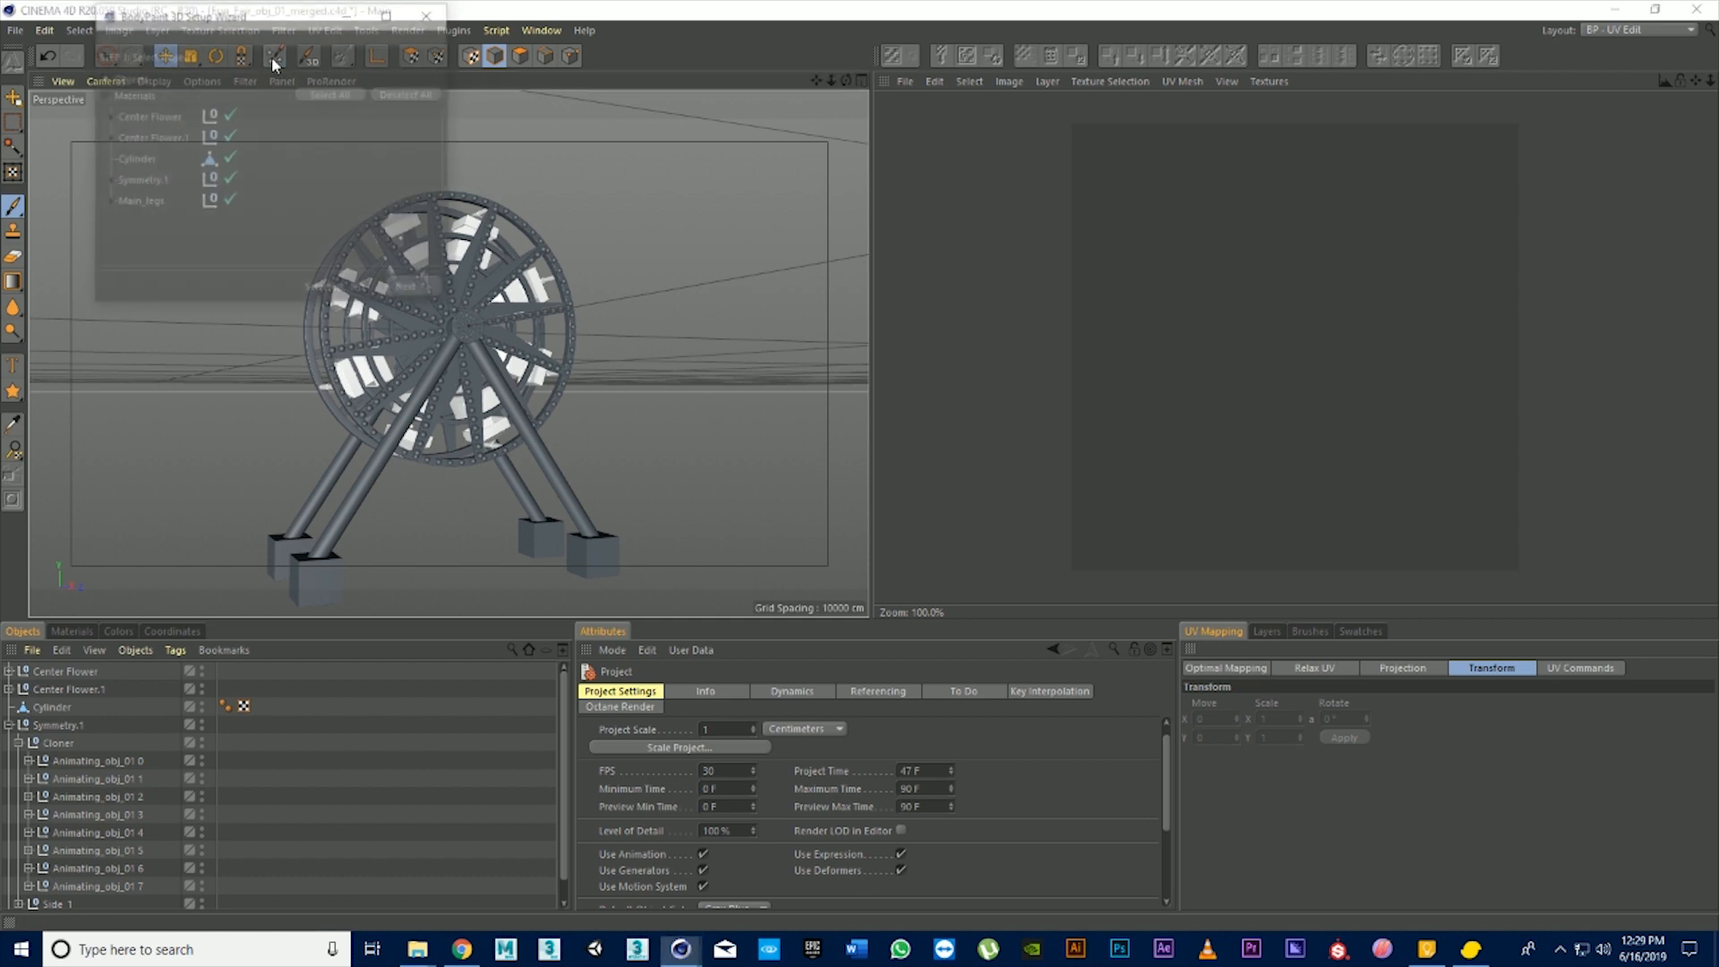
drag(237, 24, 540, 95)
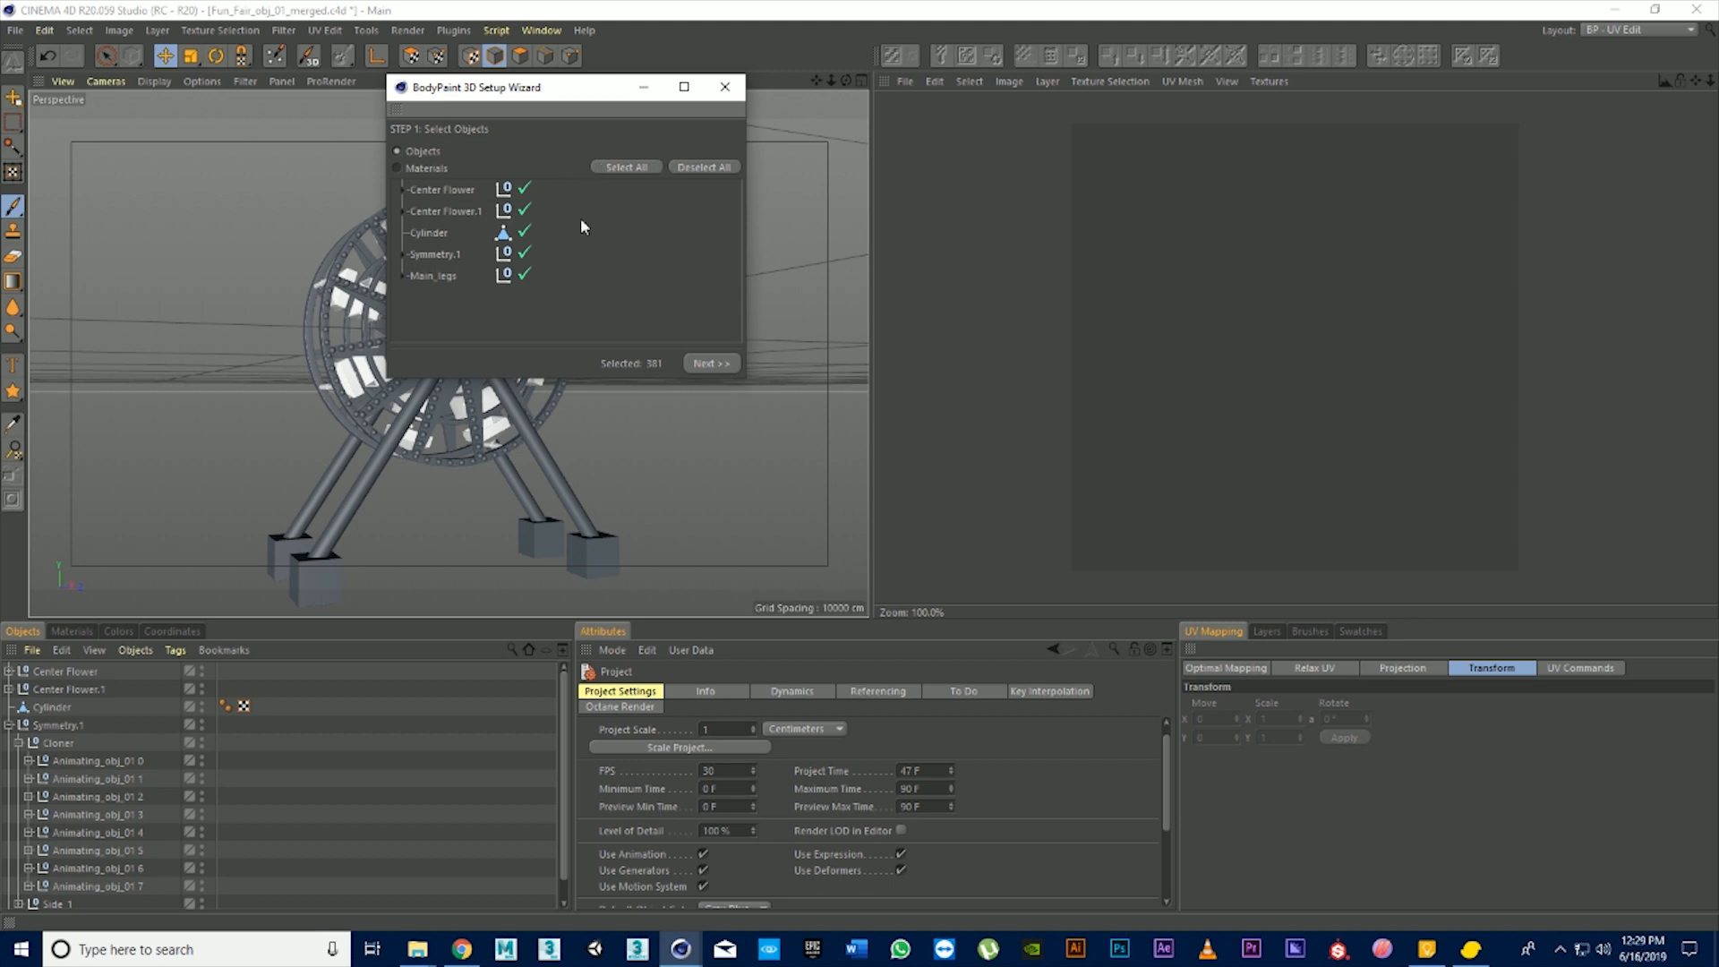
Expand Center Flower, Center Flower.1, Symmetry.1 and its Cloner in the wizard to review the objects included for UV setup
click(404, 189)
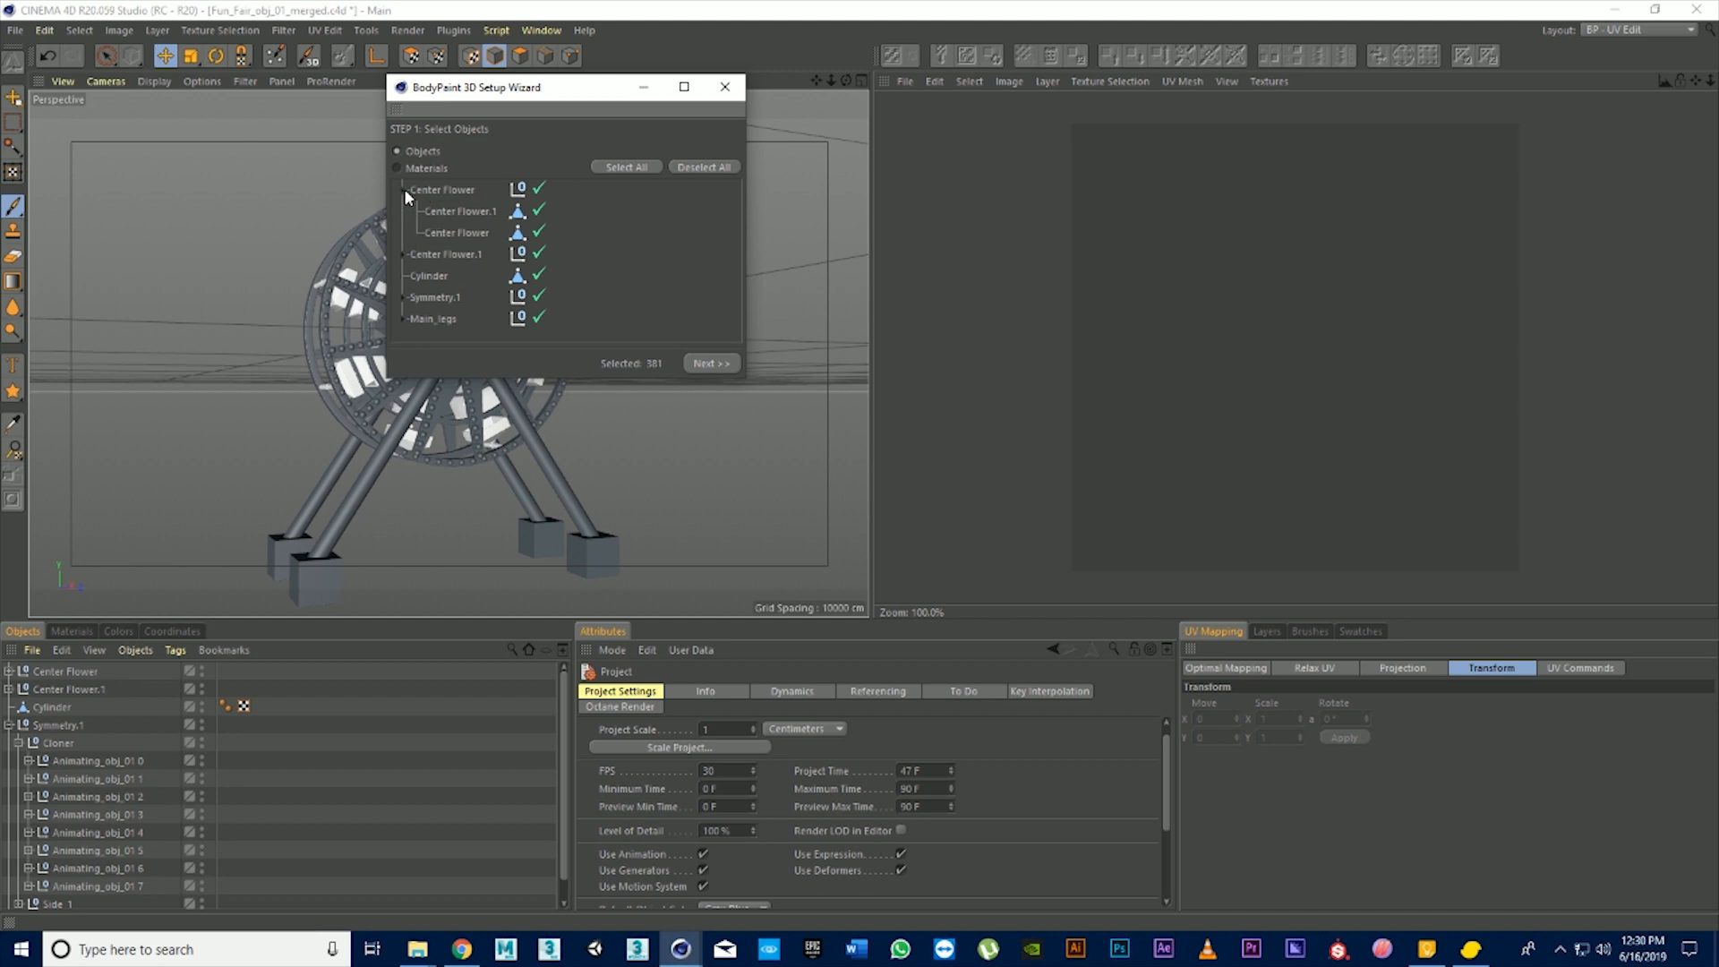
click(404, 254)
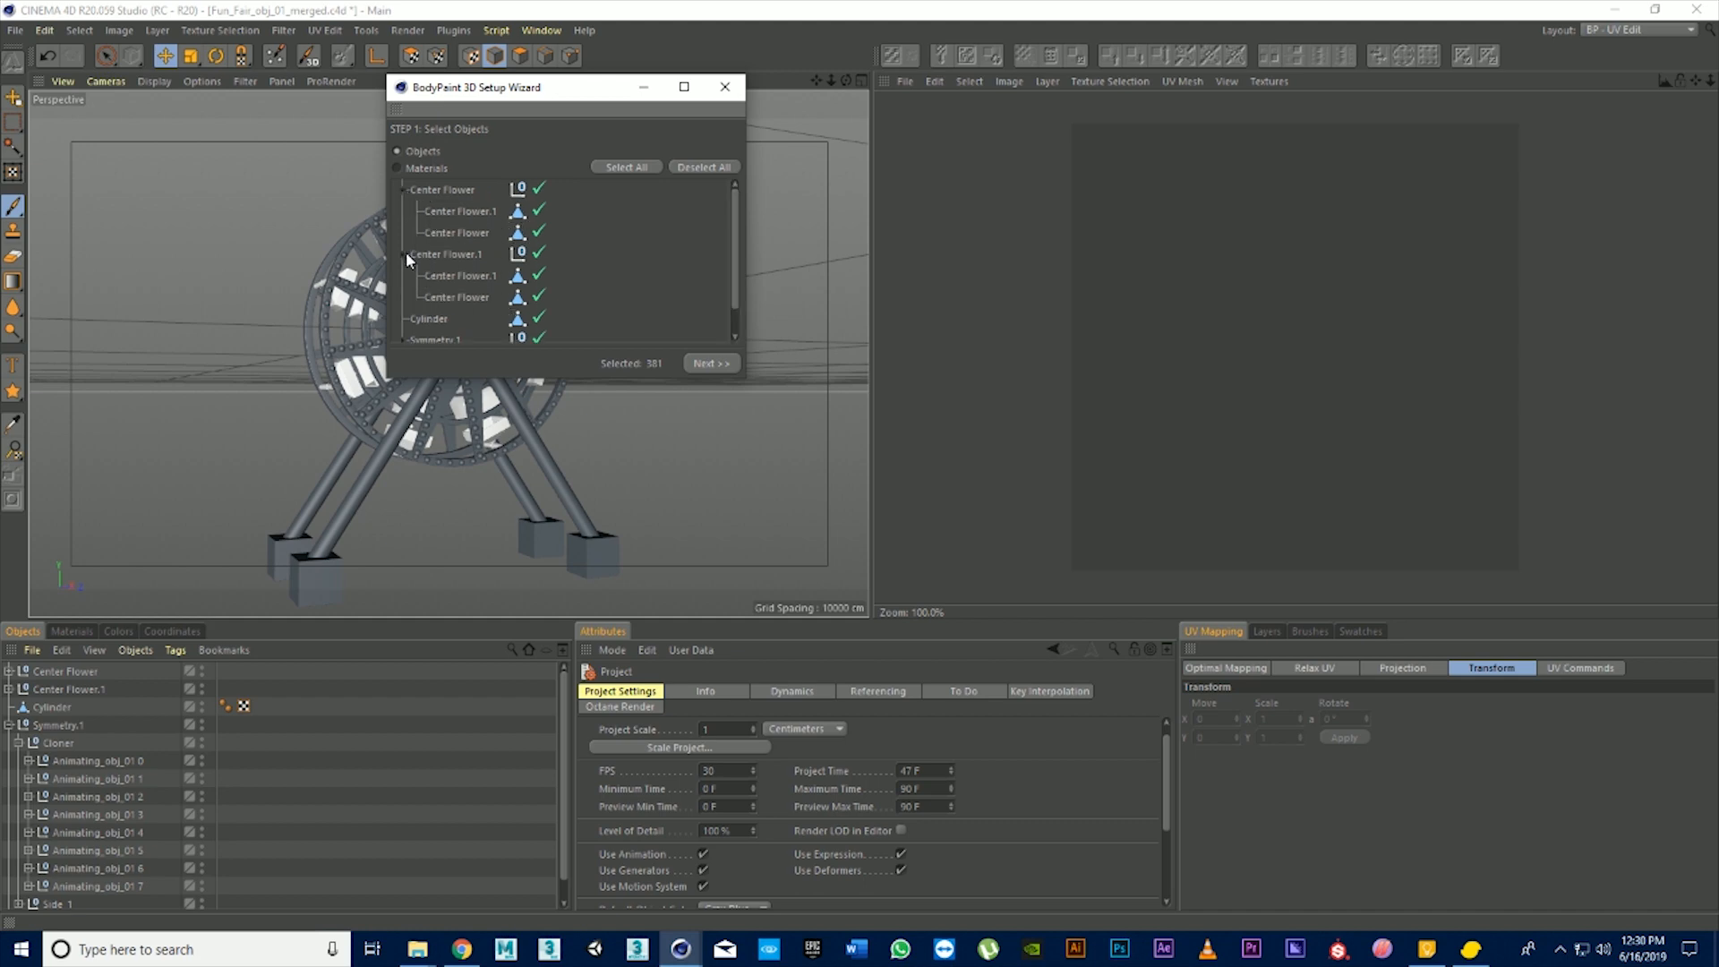
scroll(422, 265, down, 1)
click(404, 309)
scroll(405, 308, down, 1)
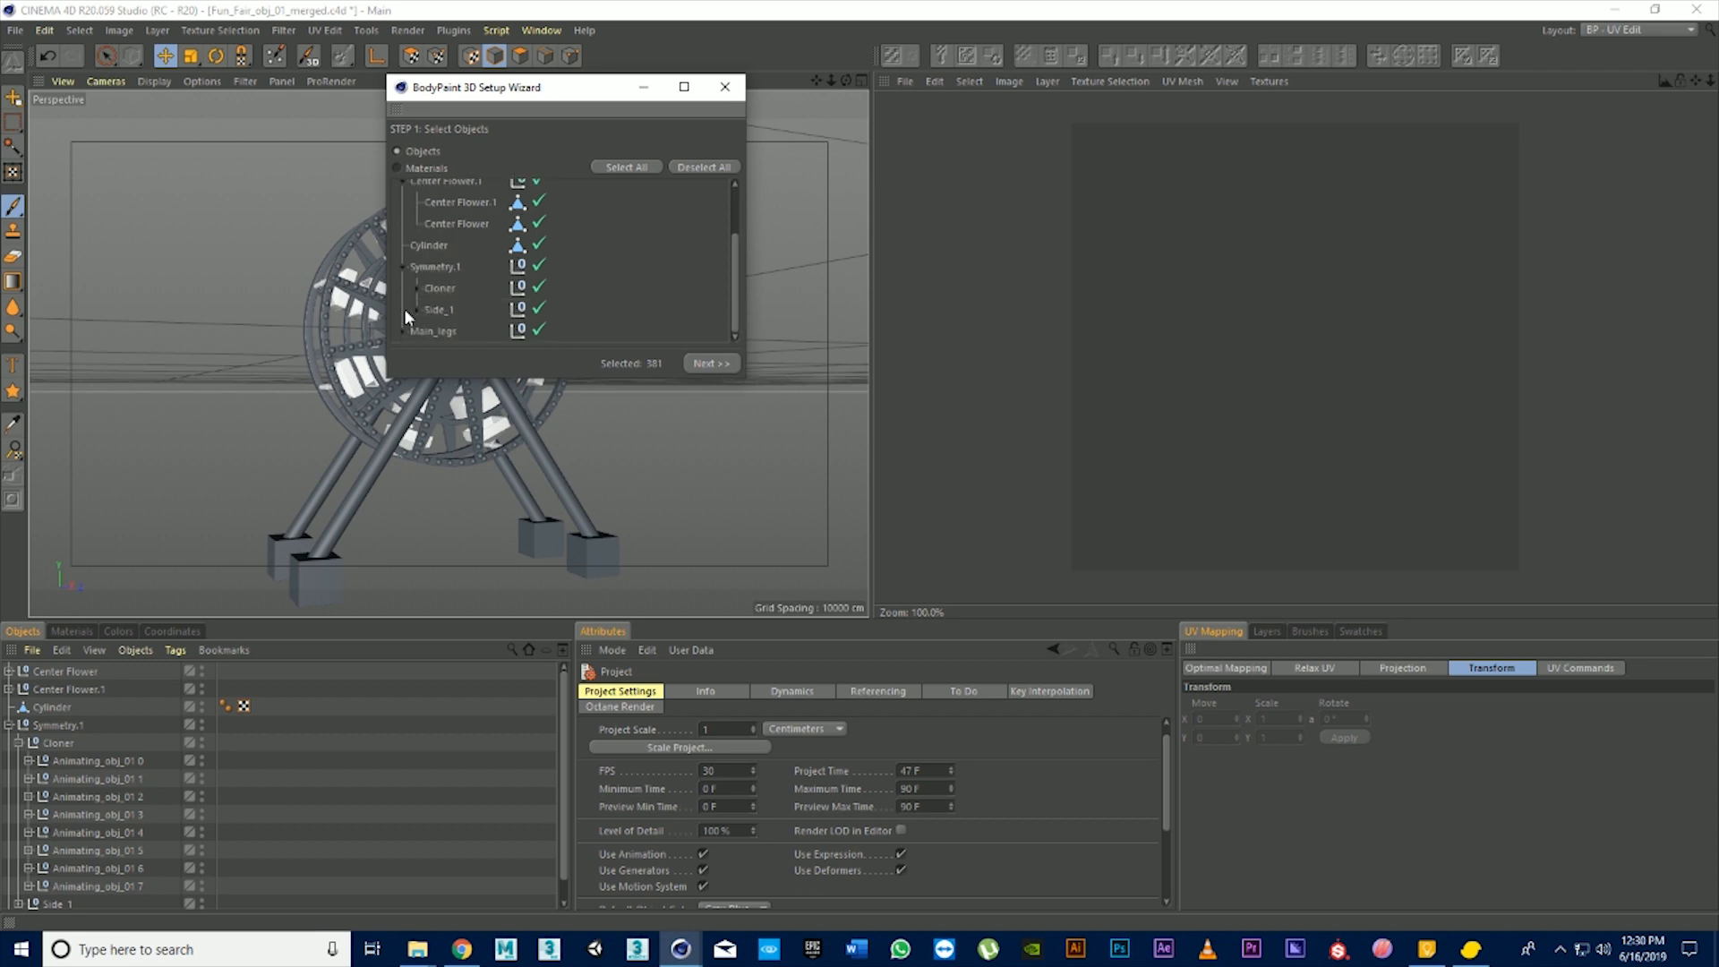
click(422, 289)
scroll(427, 288, down, 4)
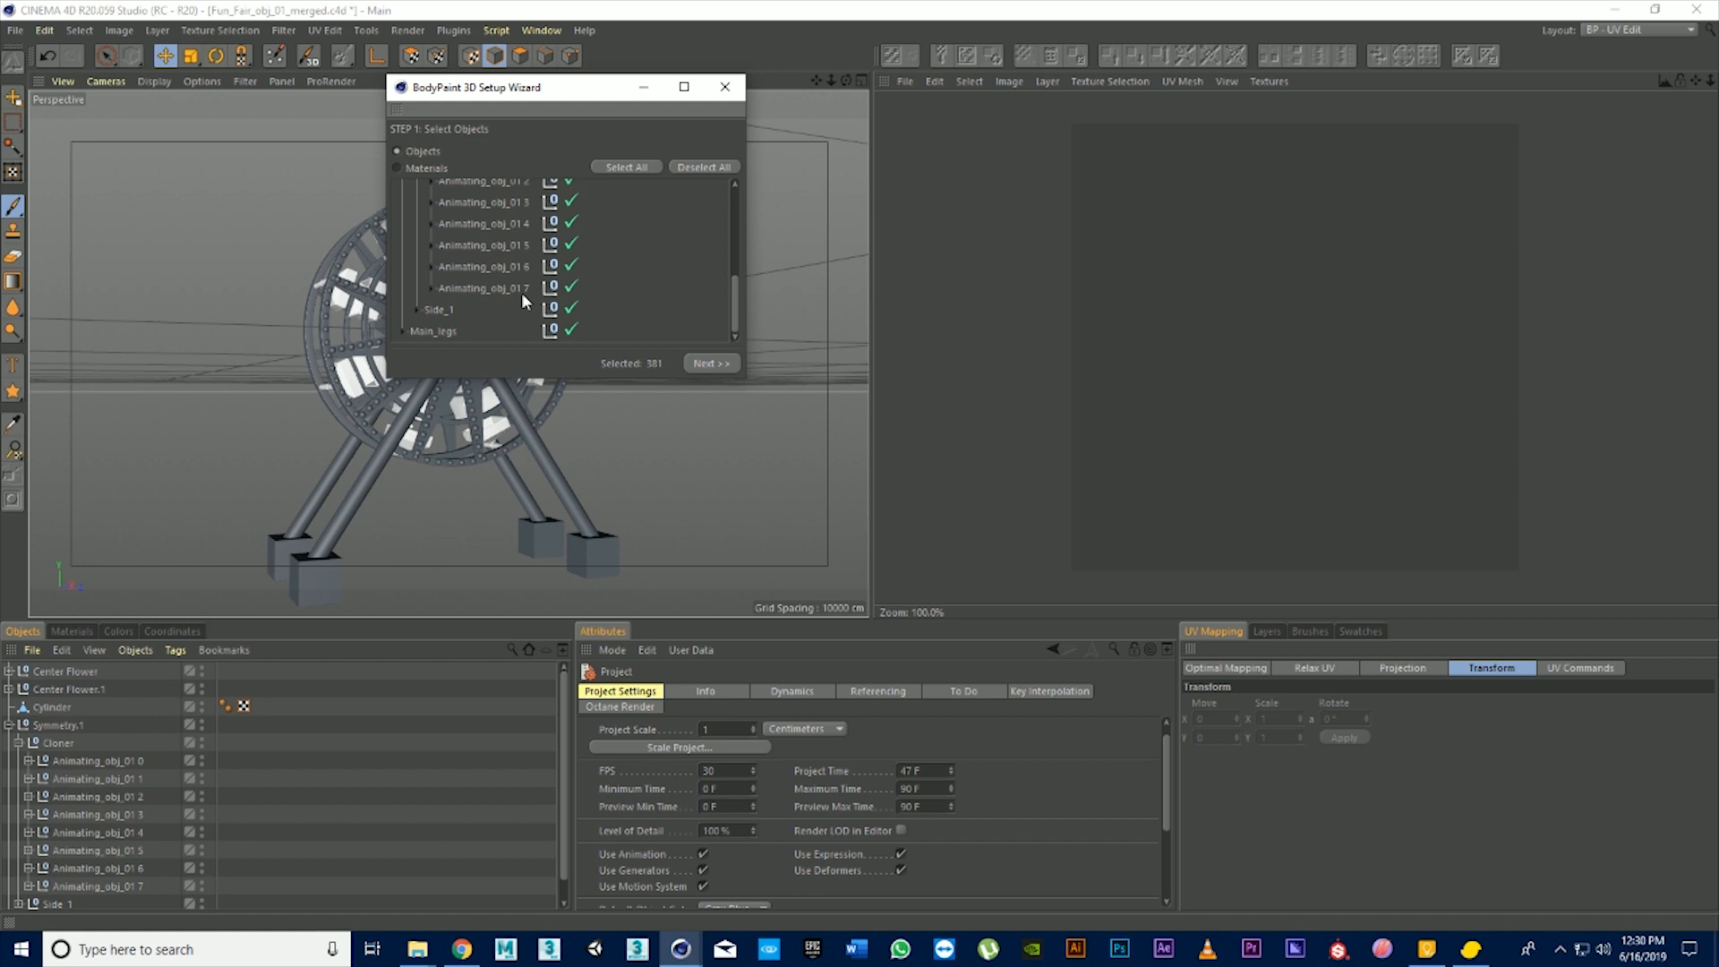
Accept the object selection and turn off Single Material Mode, keeping Recalculate UV with Optimal Cubic Mapping
click(708, 363)
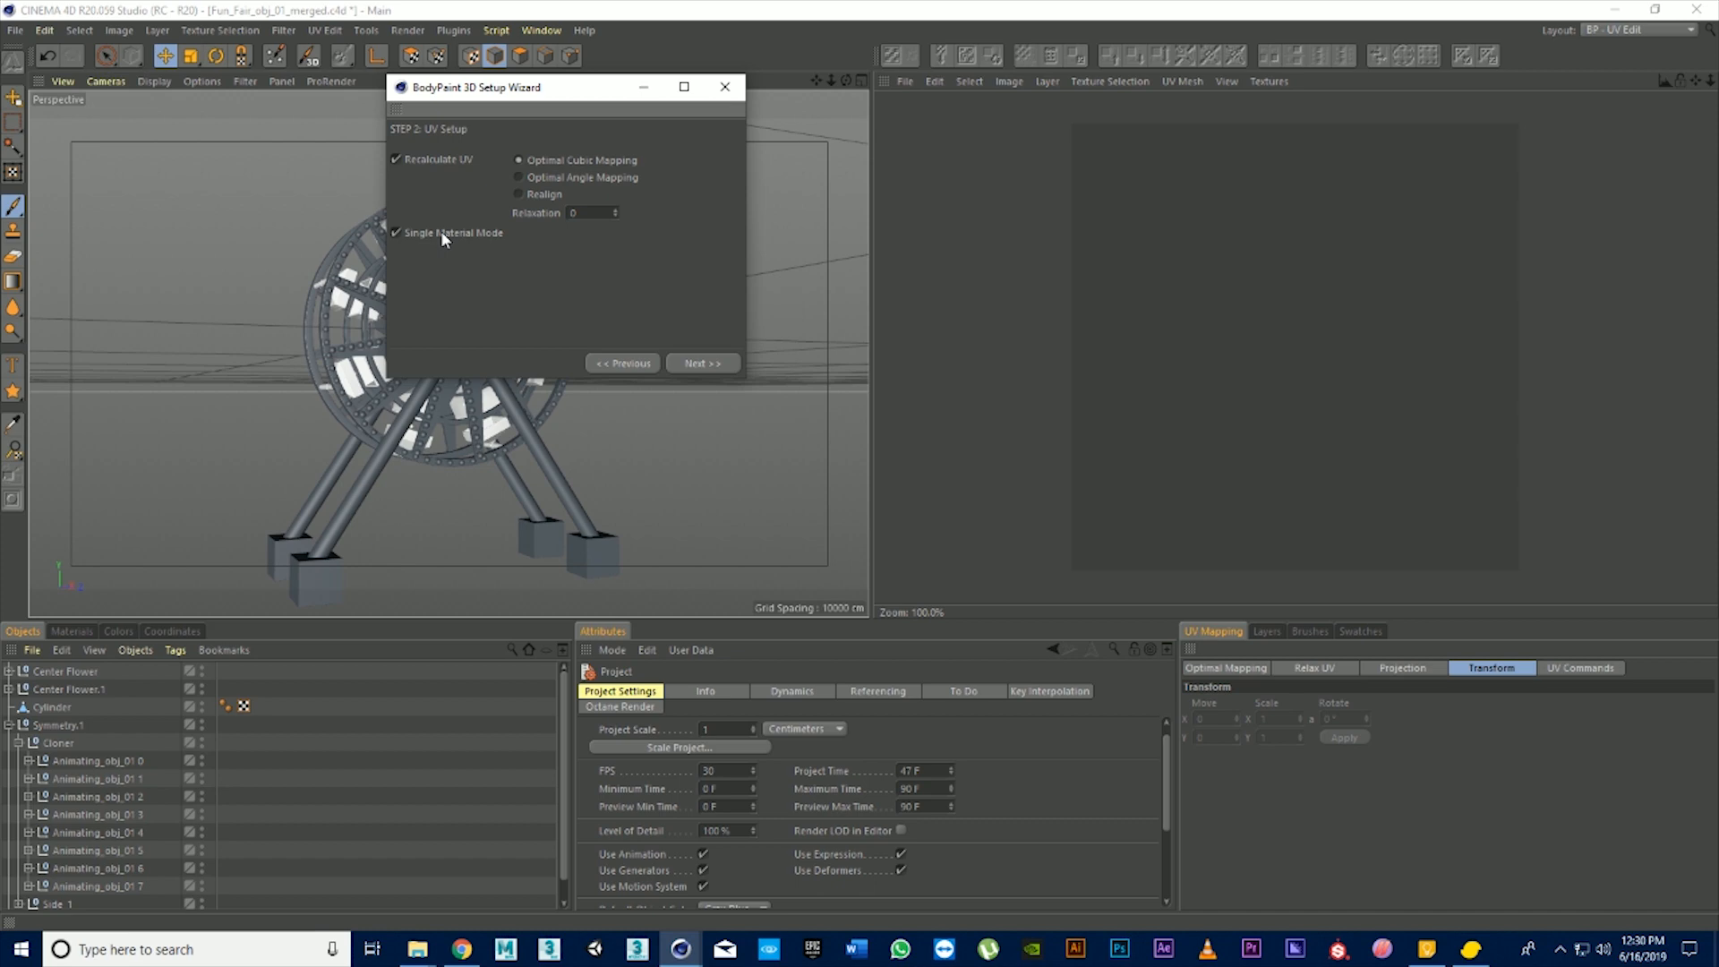
click(396, 233)
click(715, 367)
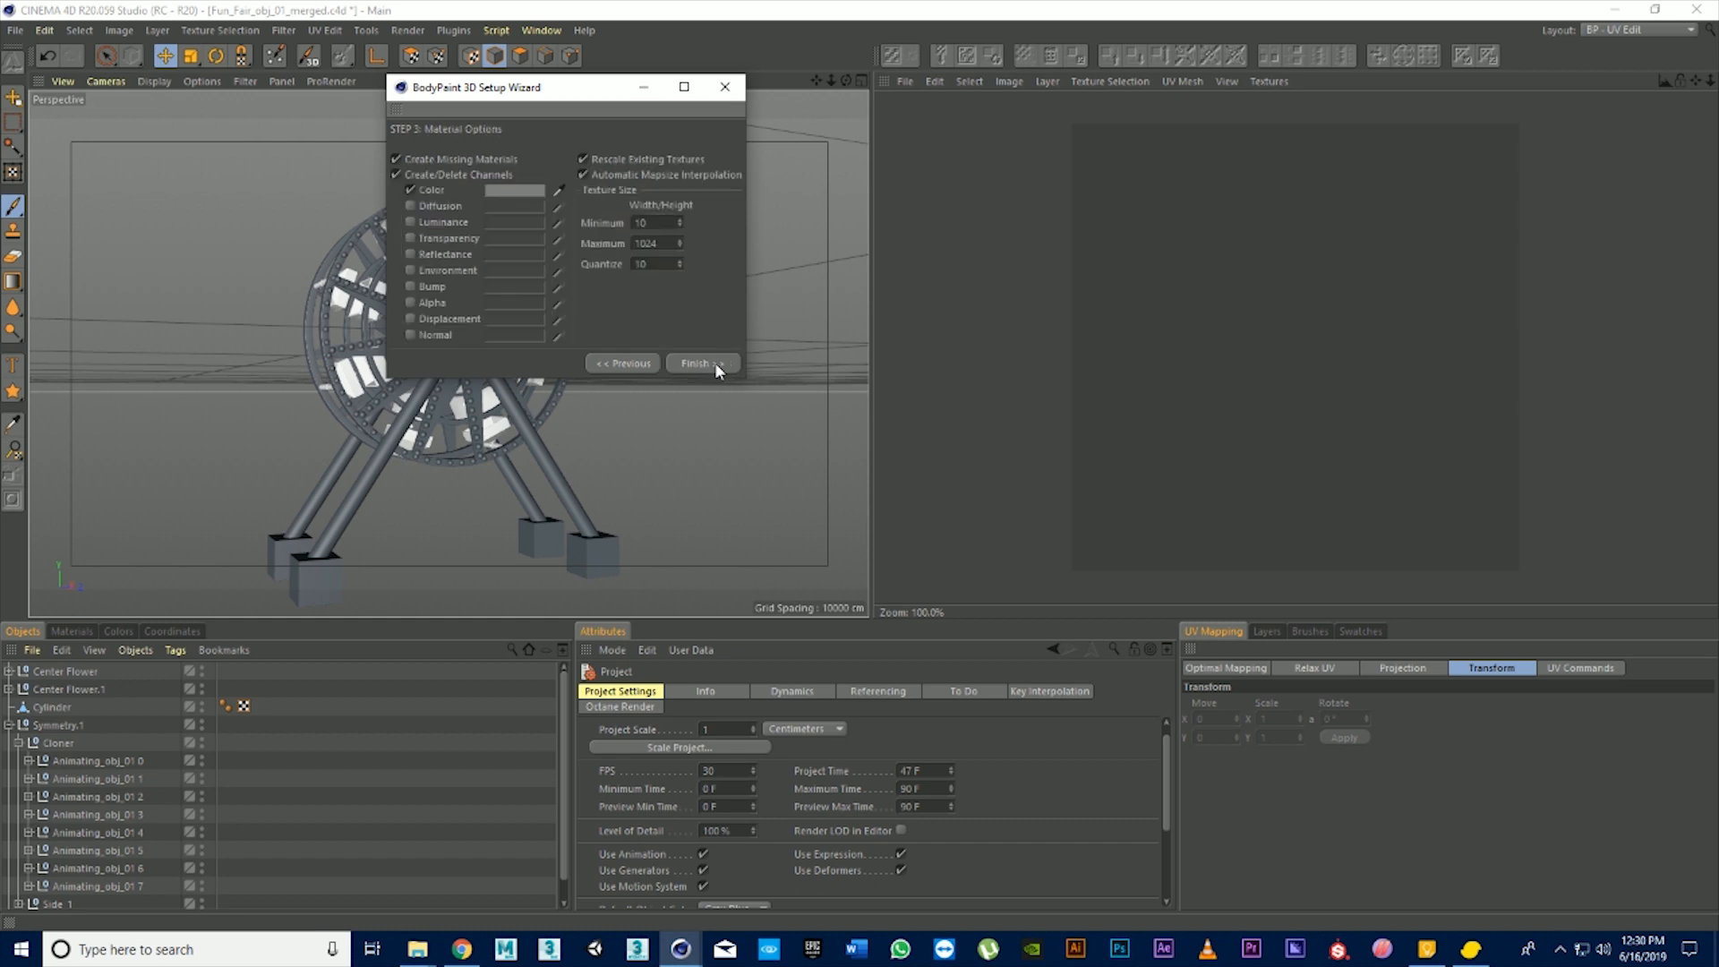
Turn off the Color channel and Create/Delete Channels, set the maximum texture size to 10, and generate the UVs
click(411, 190)
click(397, 175)
double_click(661, 243)
text(2048)
double_click(646, 243)
text(10)
click(704, 364)
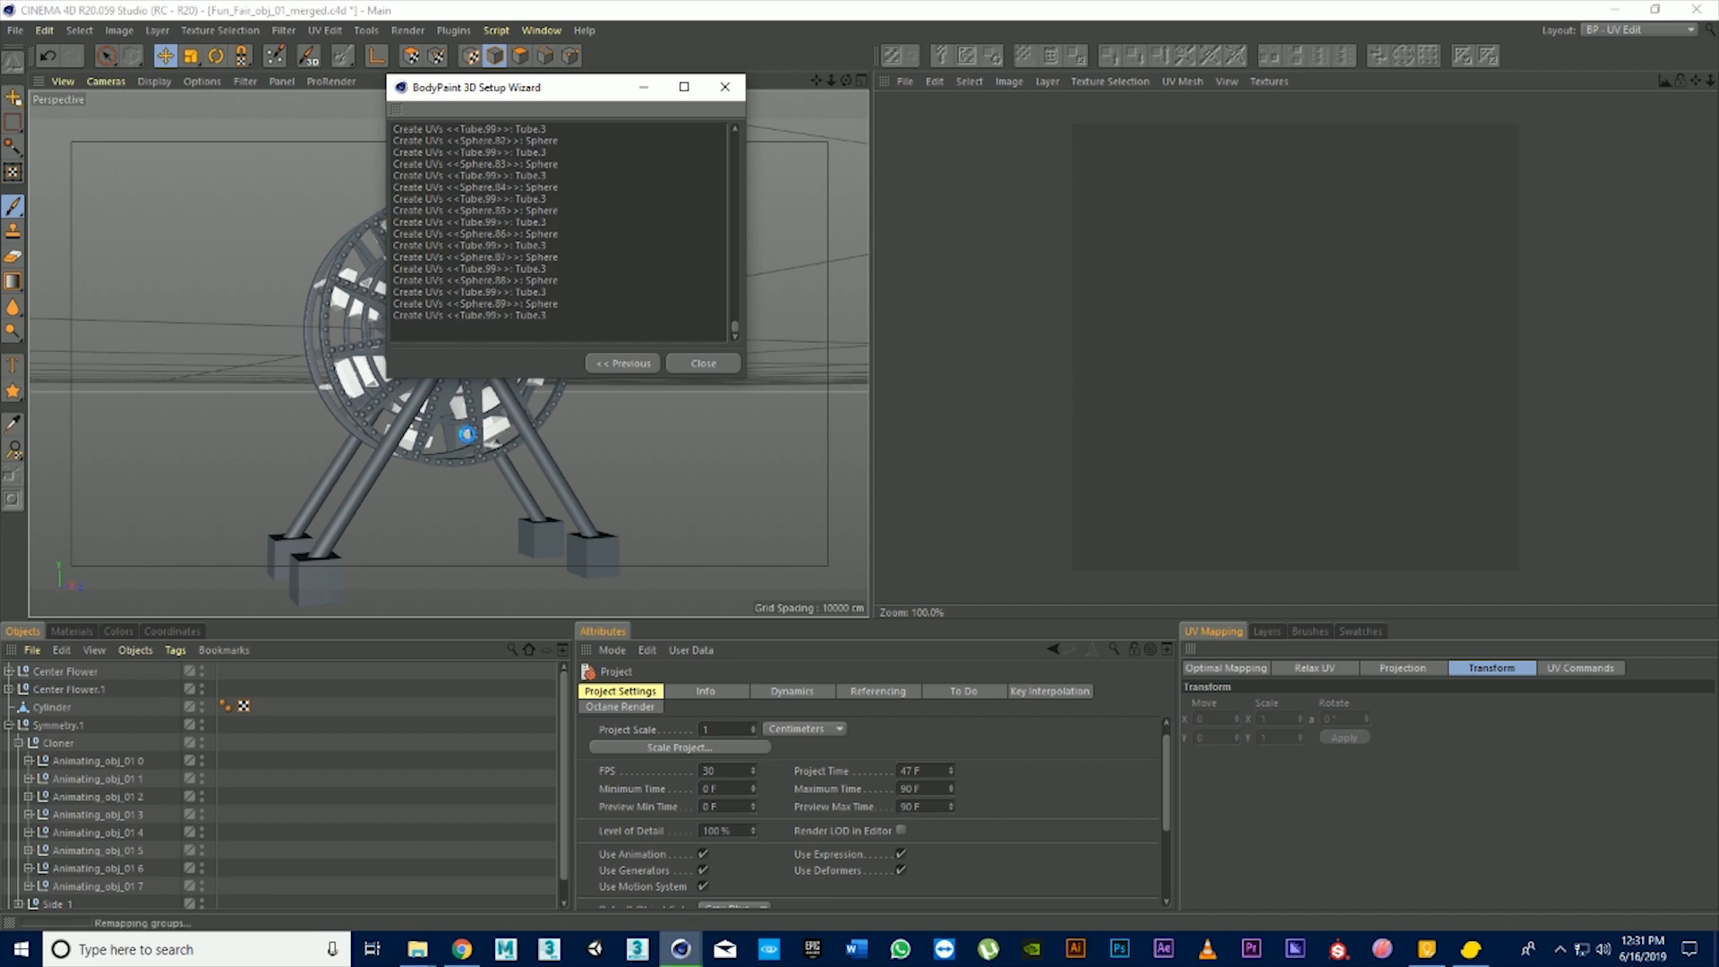
click(703, 364)
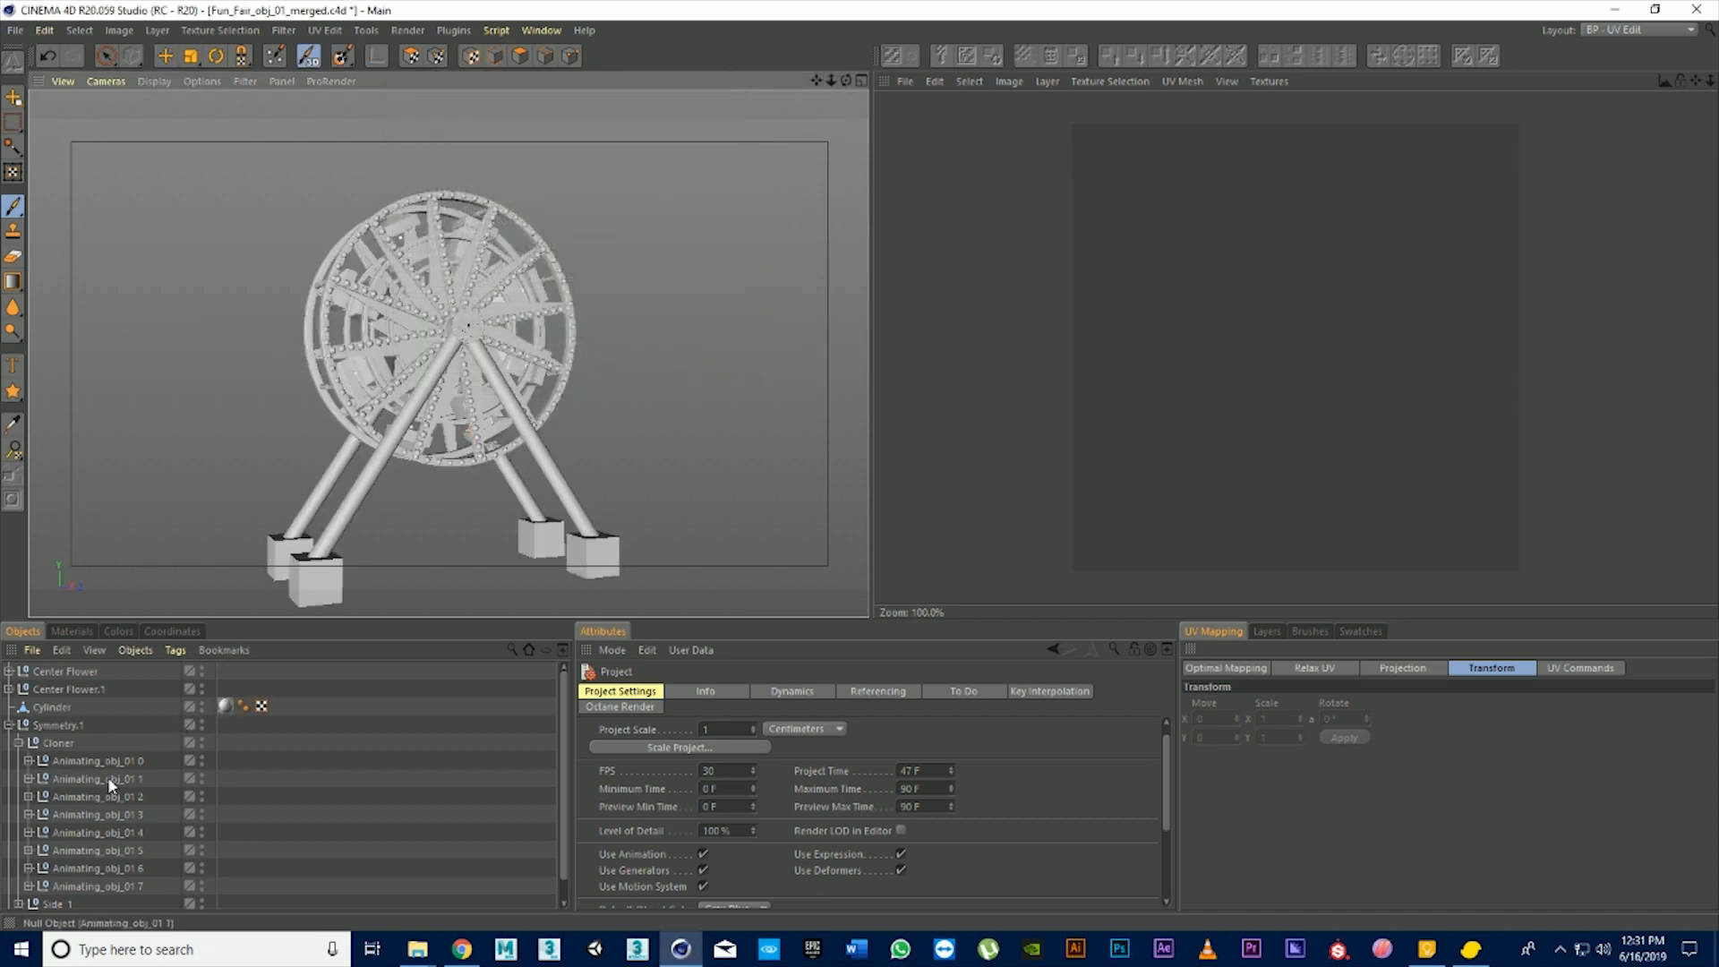
Expand Animating_obj_01 0 and view the UV layout of its Cube, dismissing the Set from Projection options
click(28, 761)
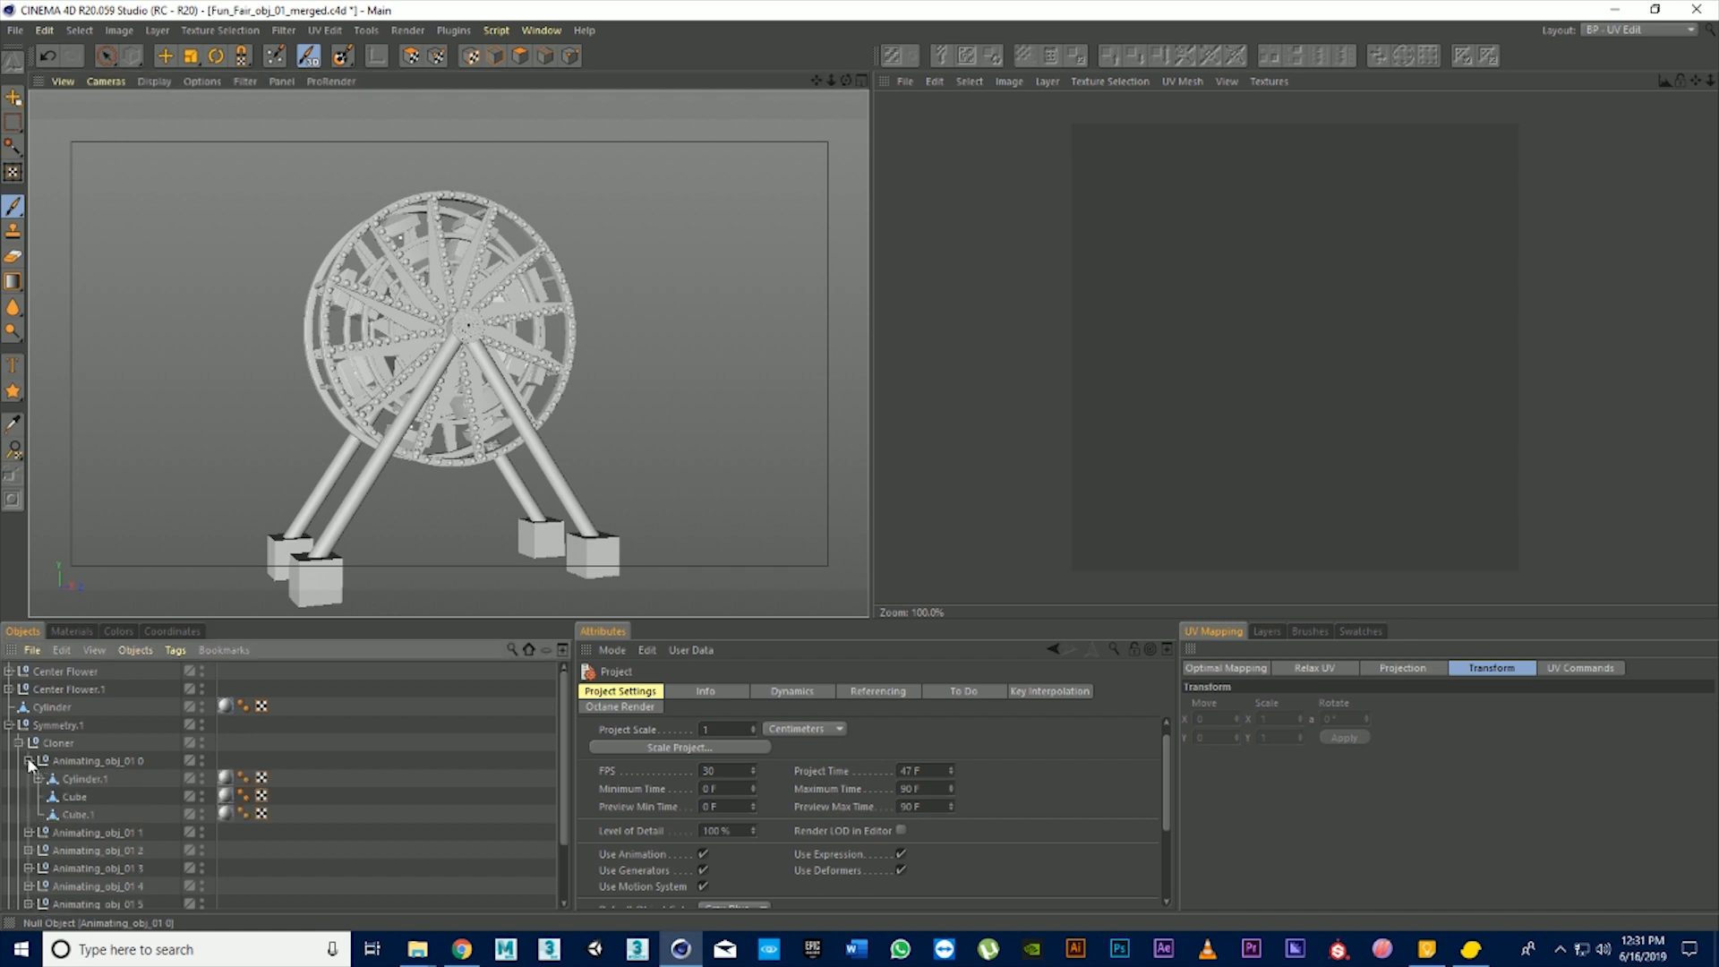
click(84, 779)
click(75, 796)
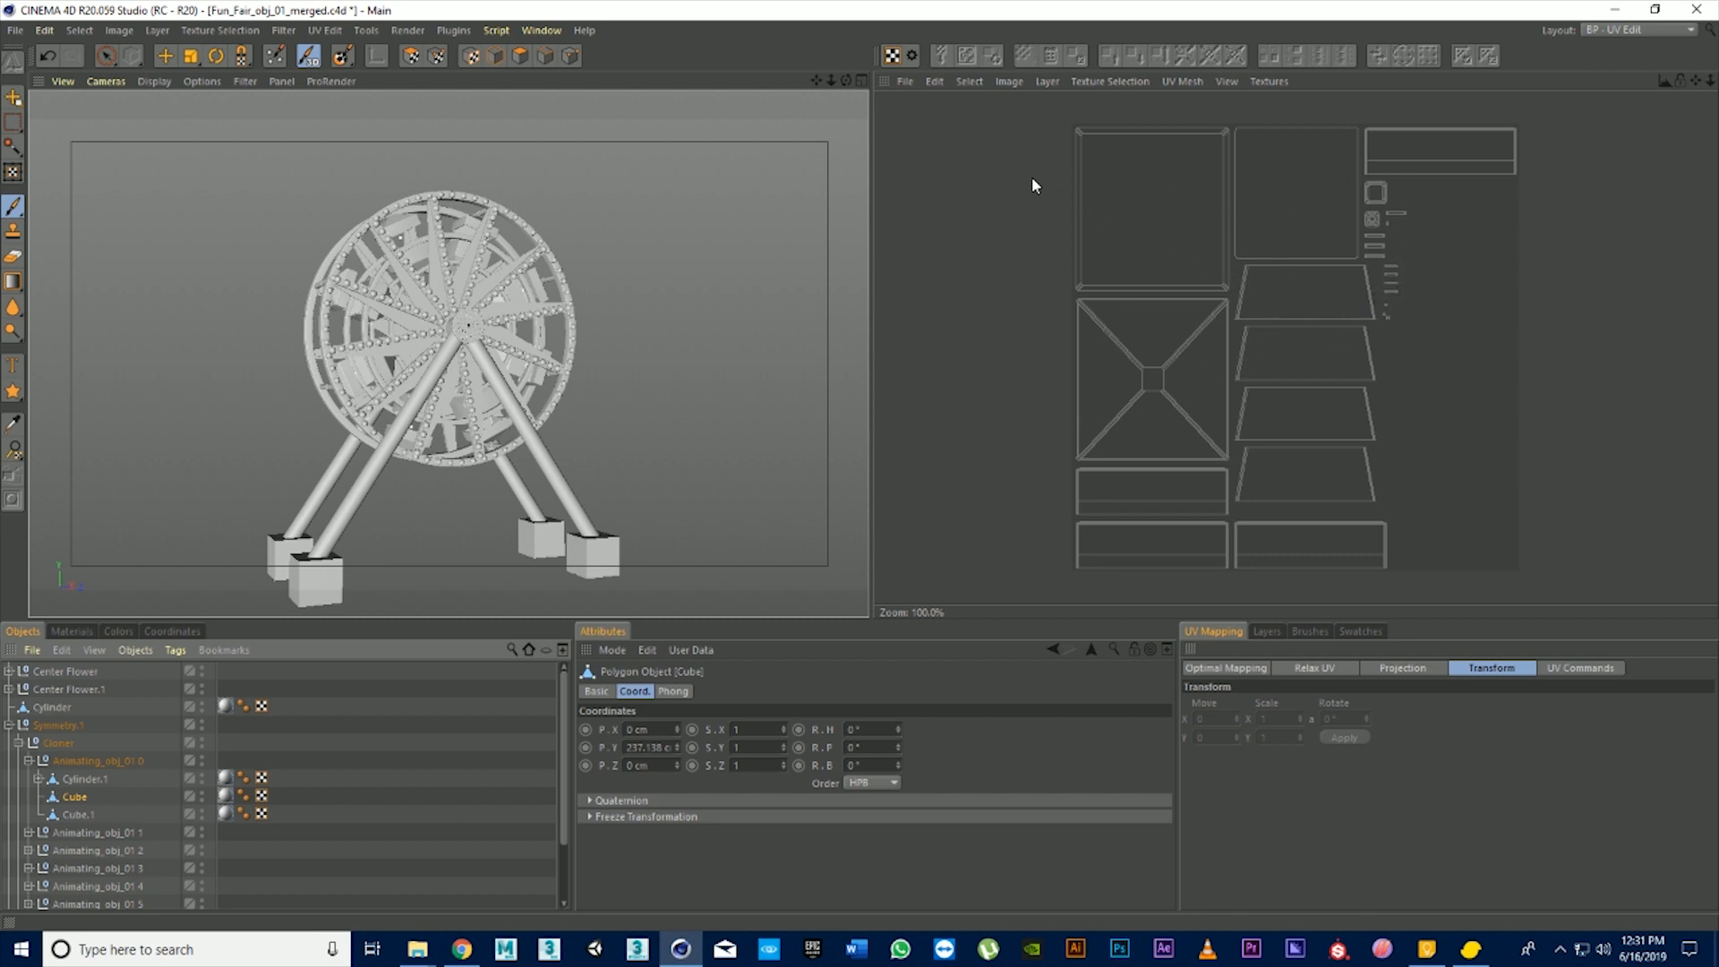
click(914, 57)
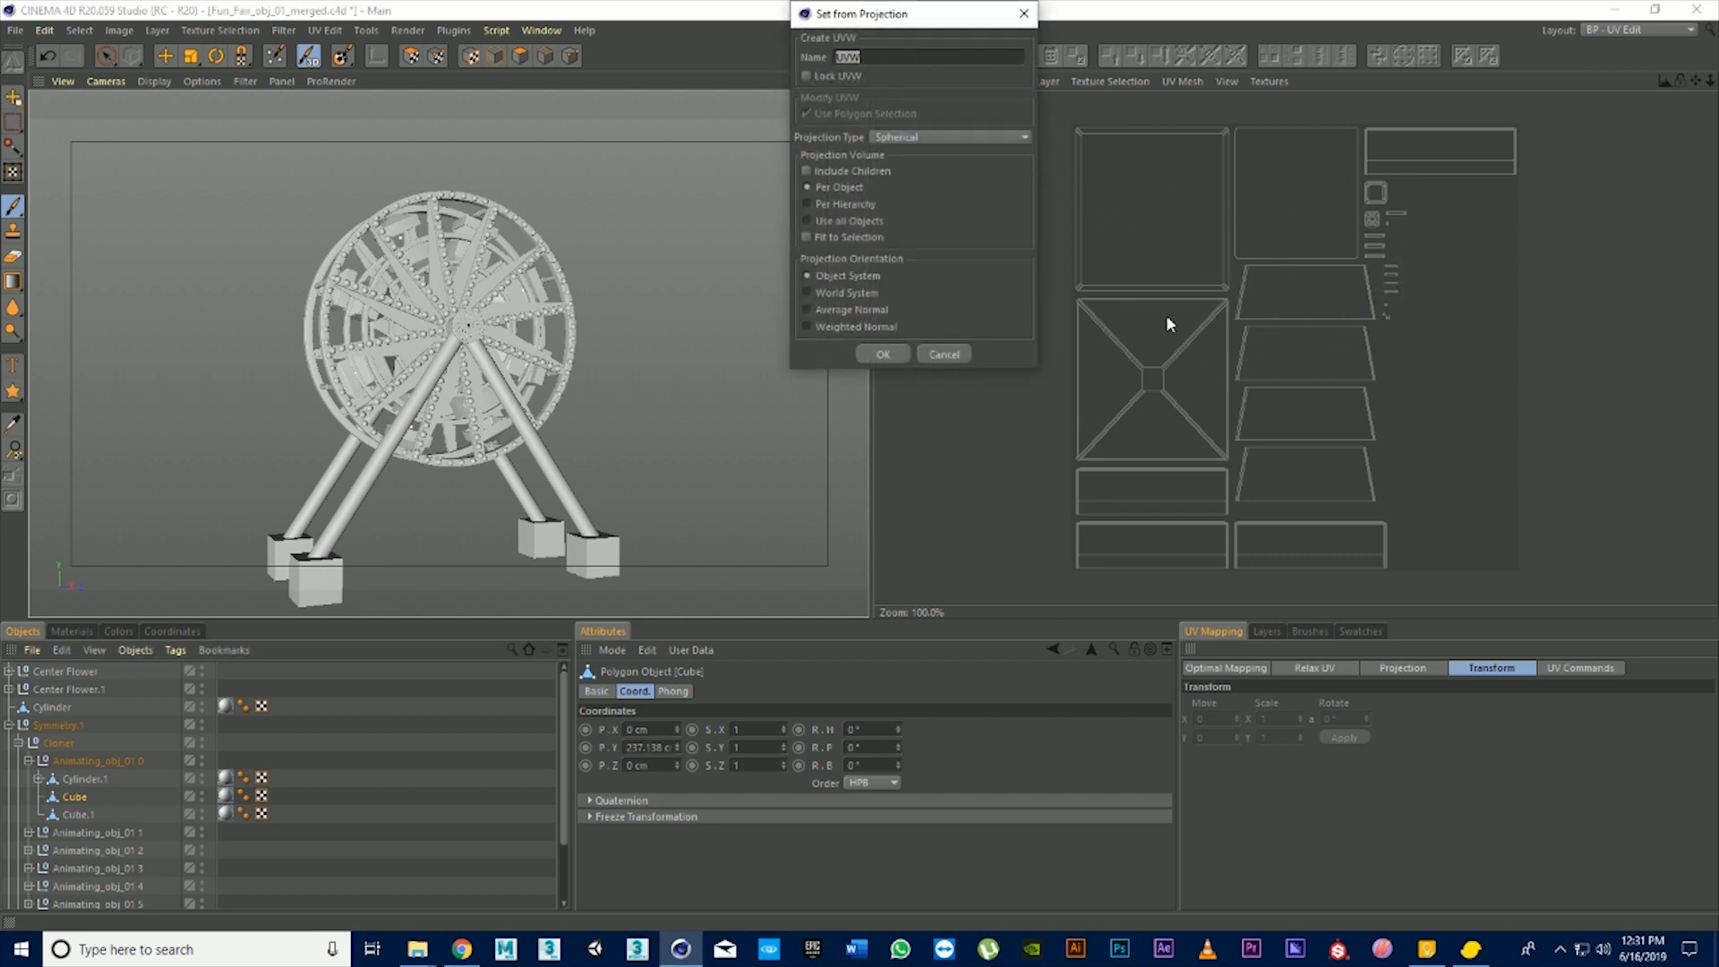
click(956, 356)
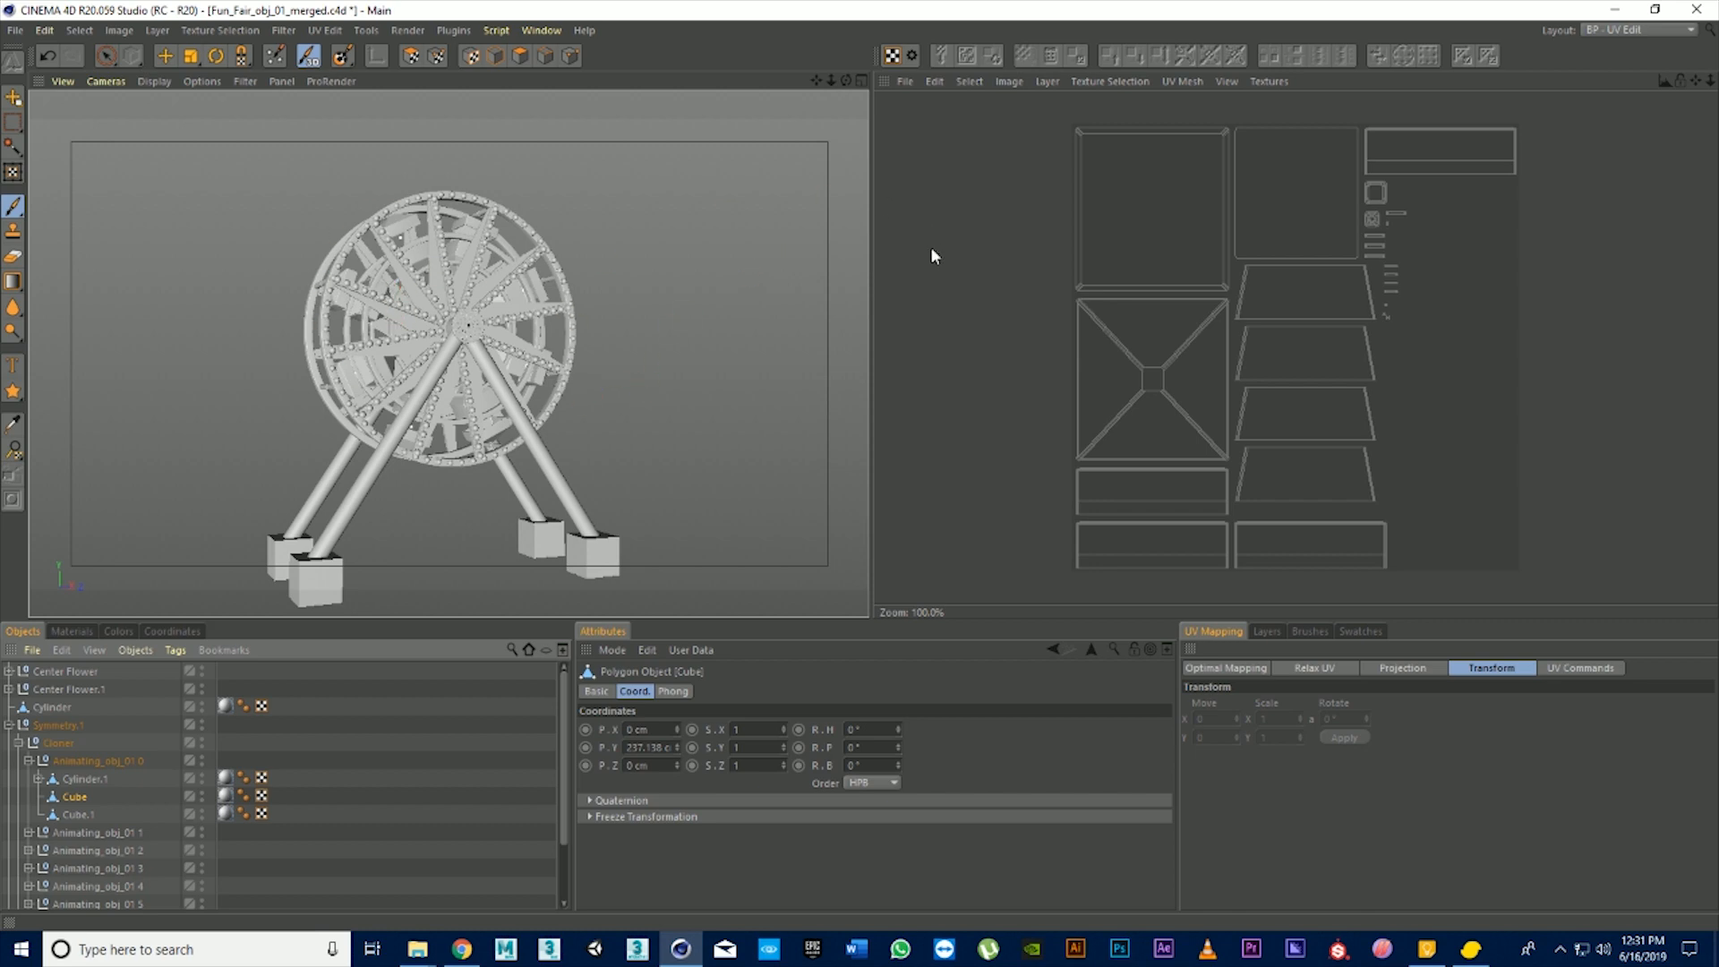
Switch to the Standard layout, clear the object selection and activate the Move tool
click(1639, 30)
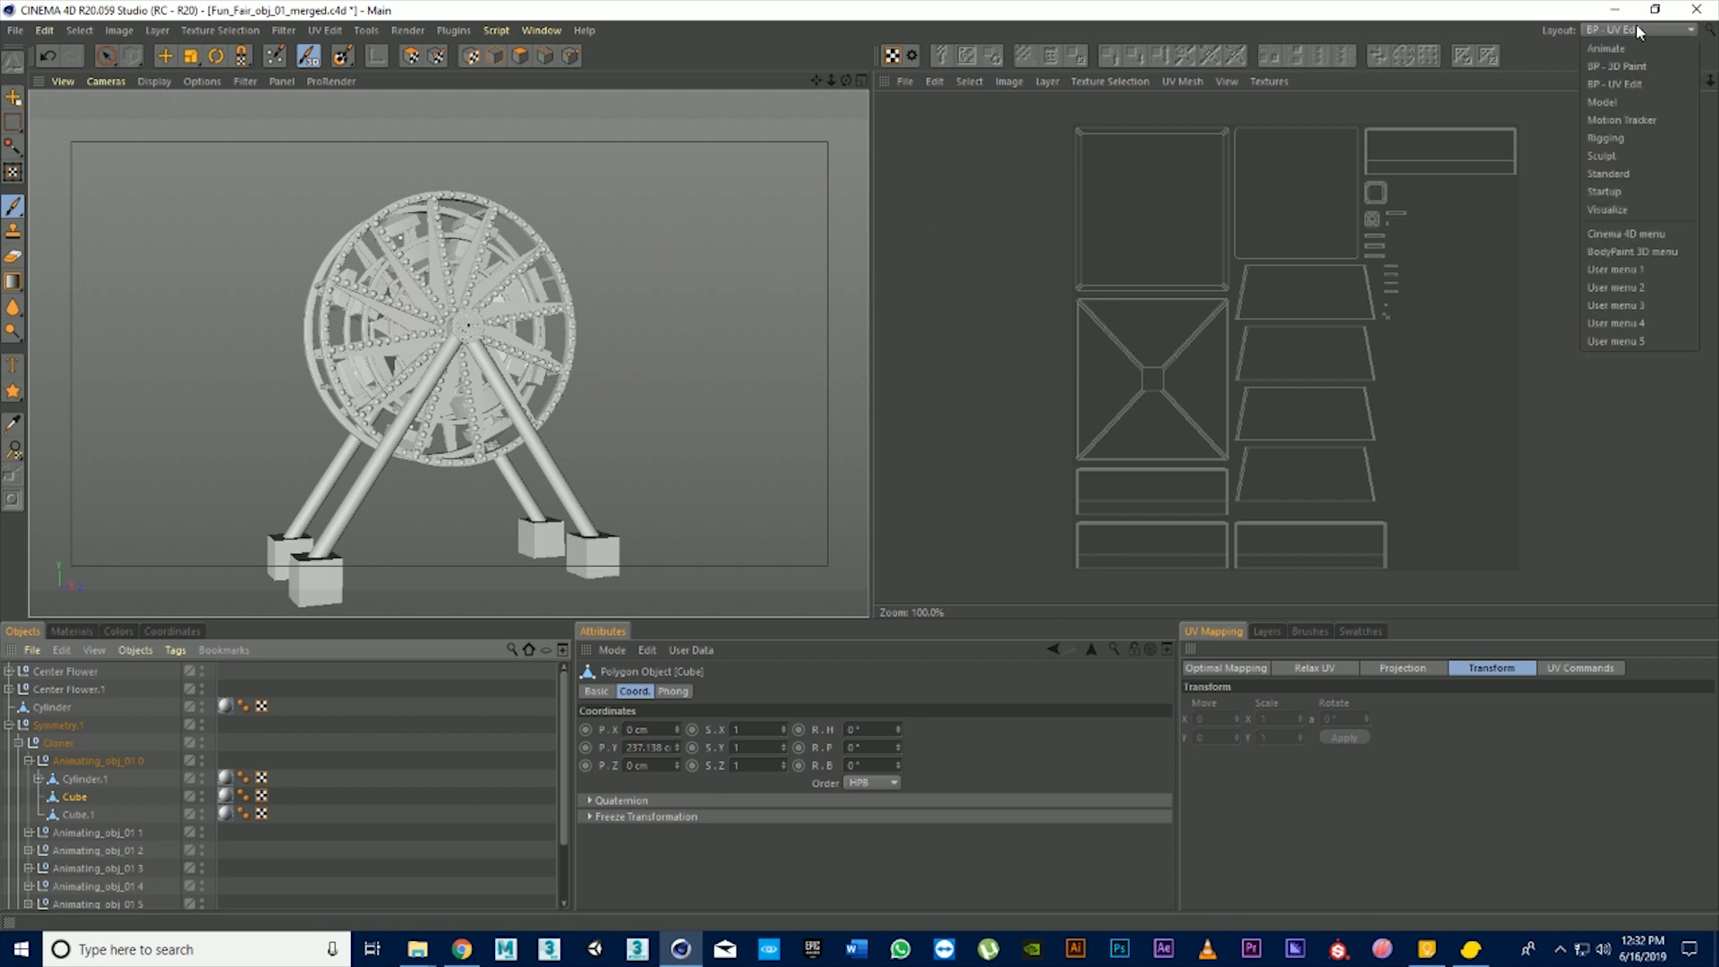
click(1635, 174)
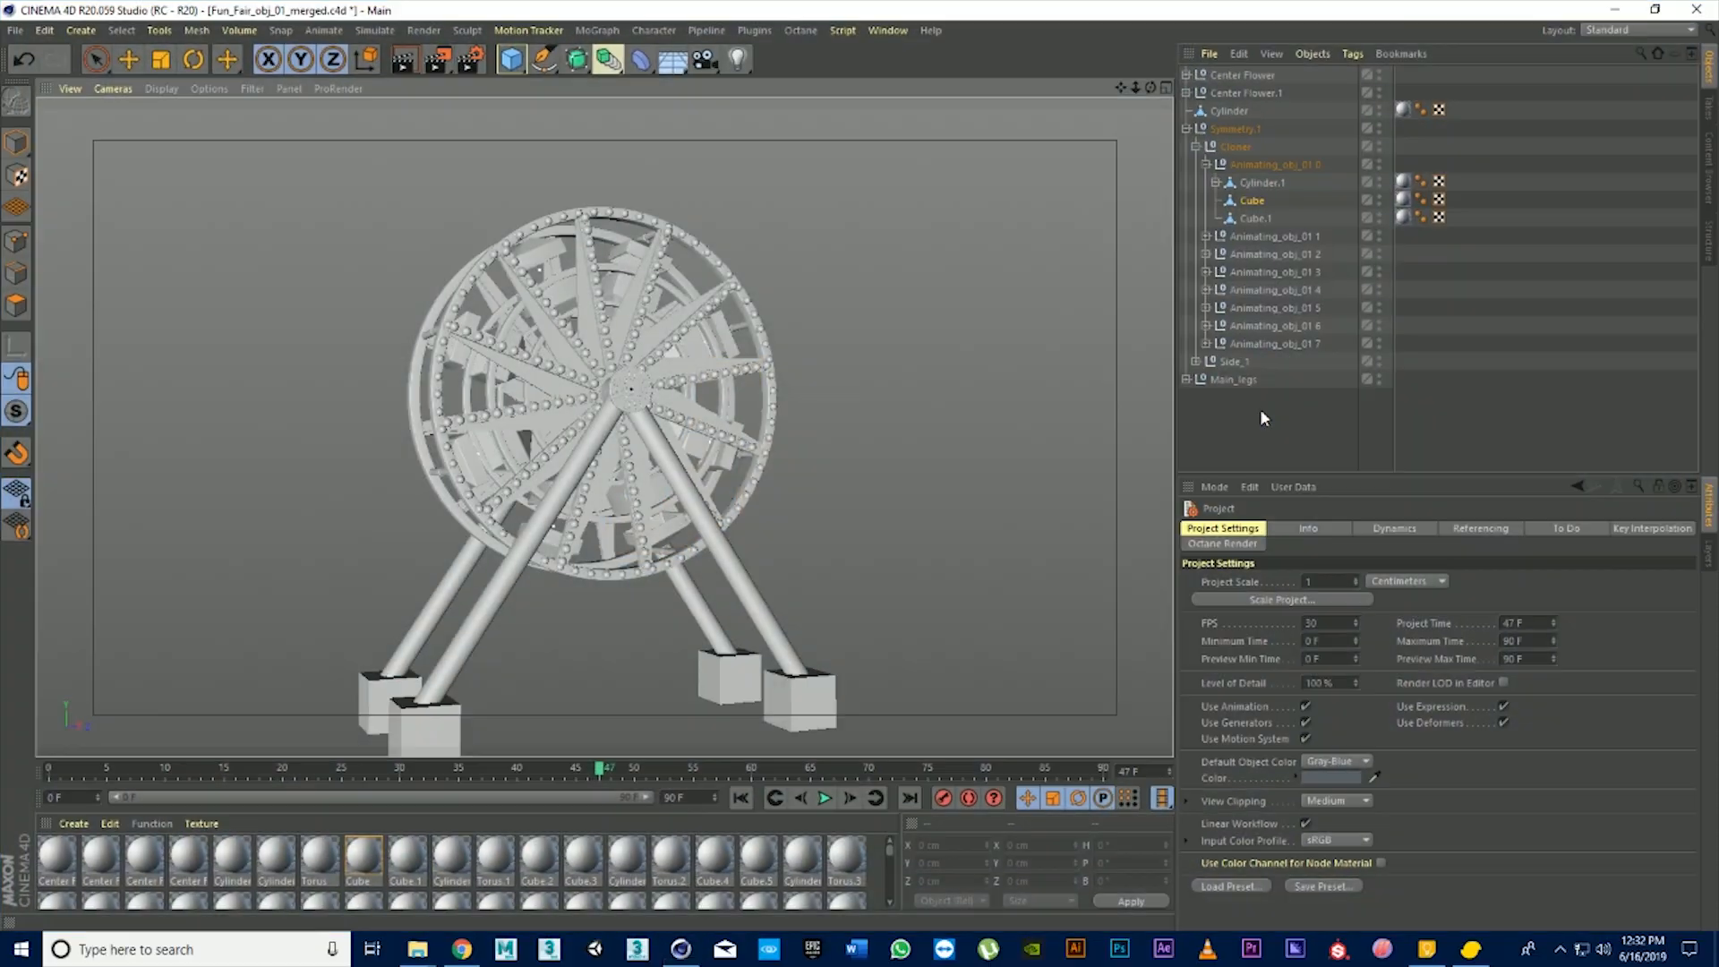
click(1307, 450)
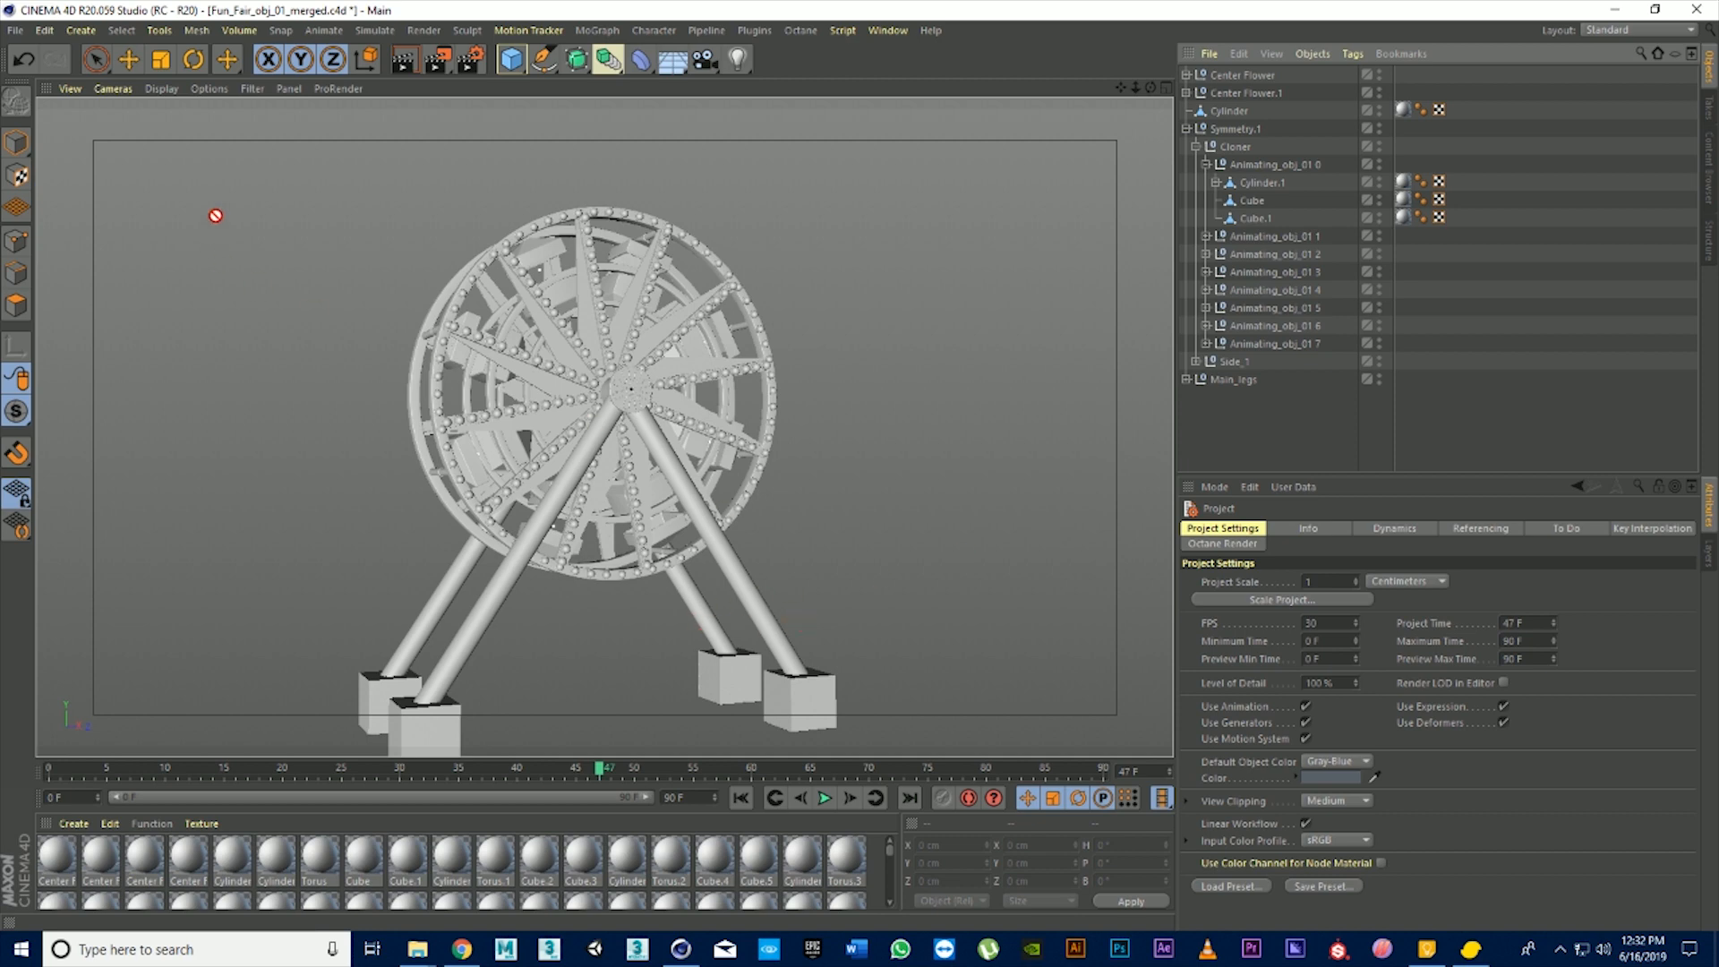
click(130, 60)
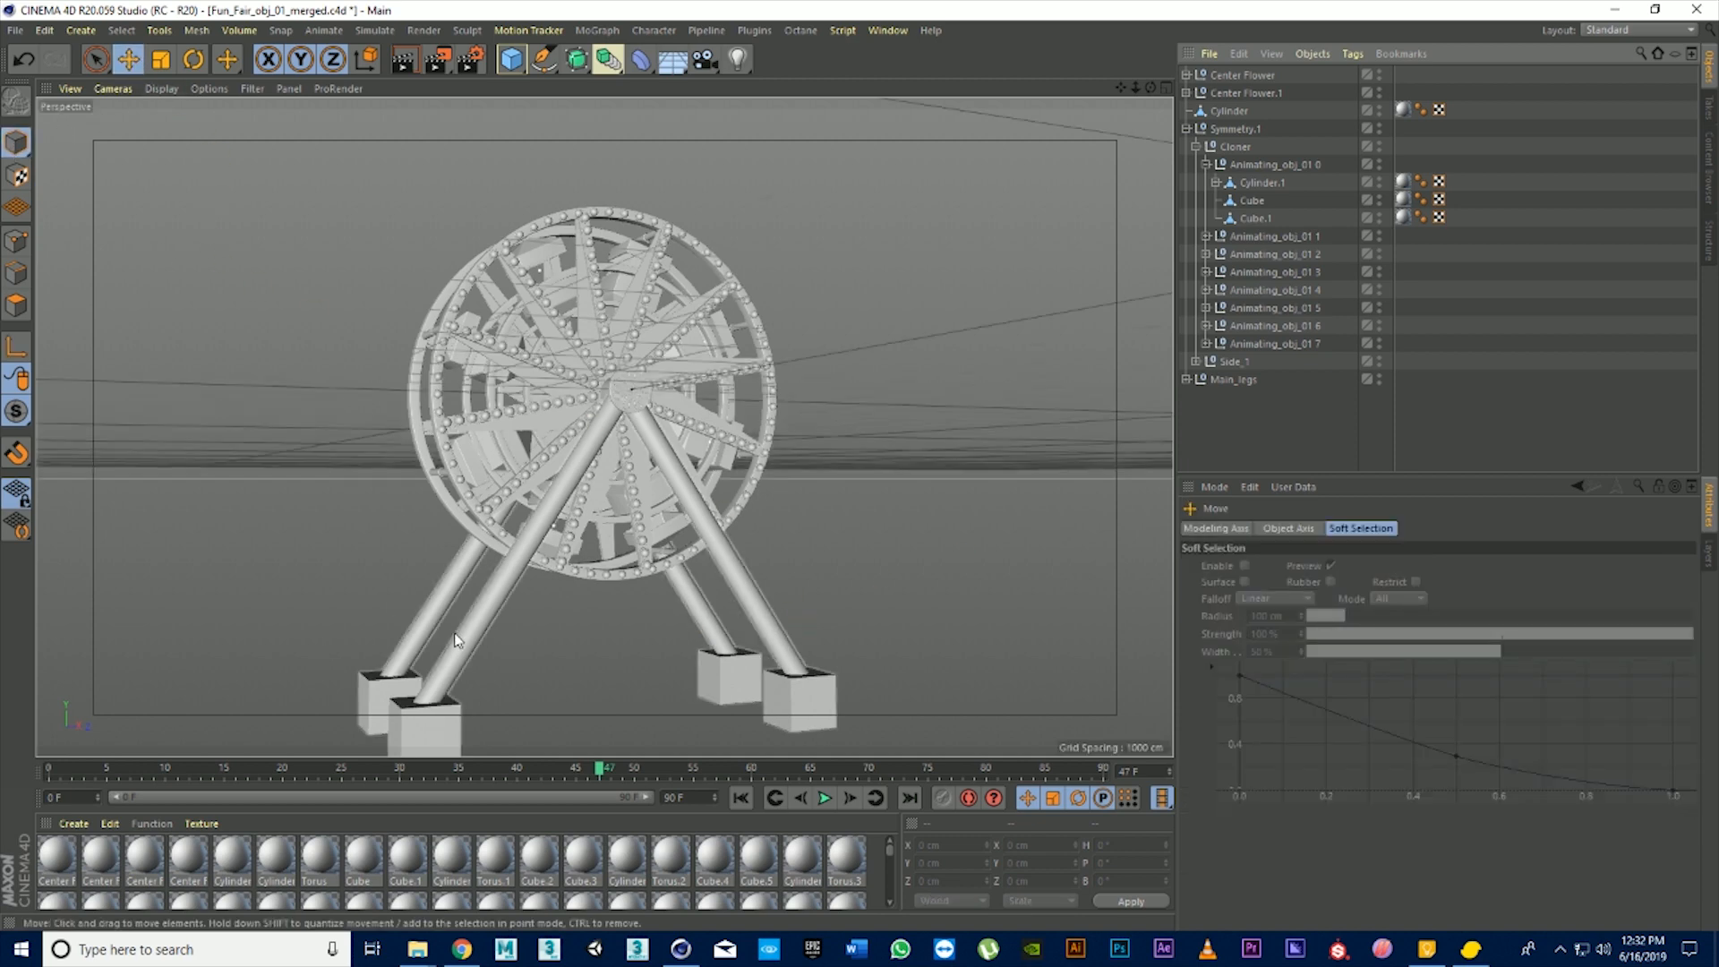
Expand Main_legs and merge its Legs and Base_Cube into one object with Connect Objects + Delete
click(475, 647)
click(453, 722)
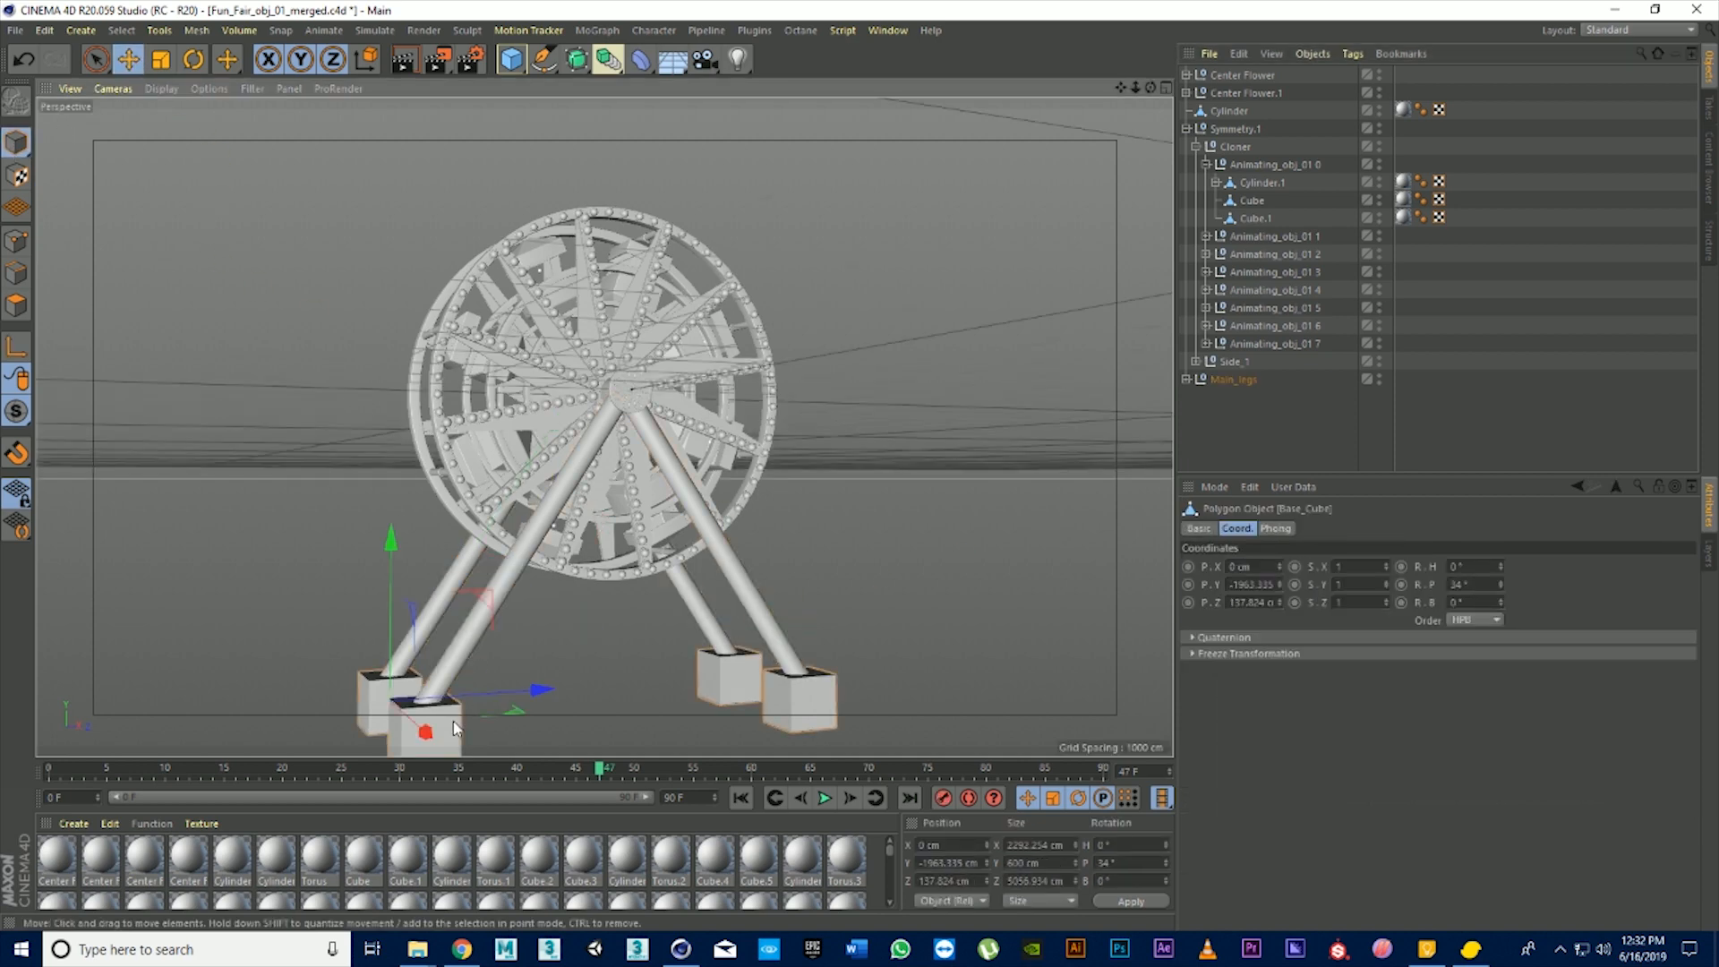
shift+click(471, 641)
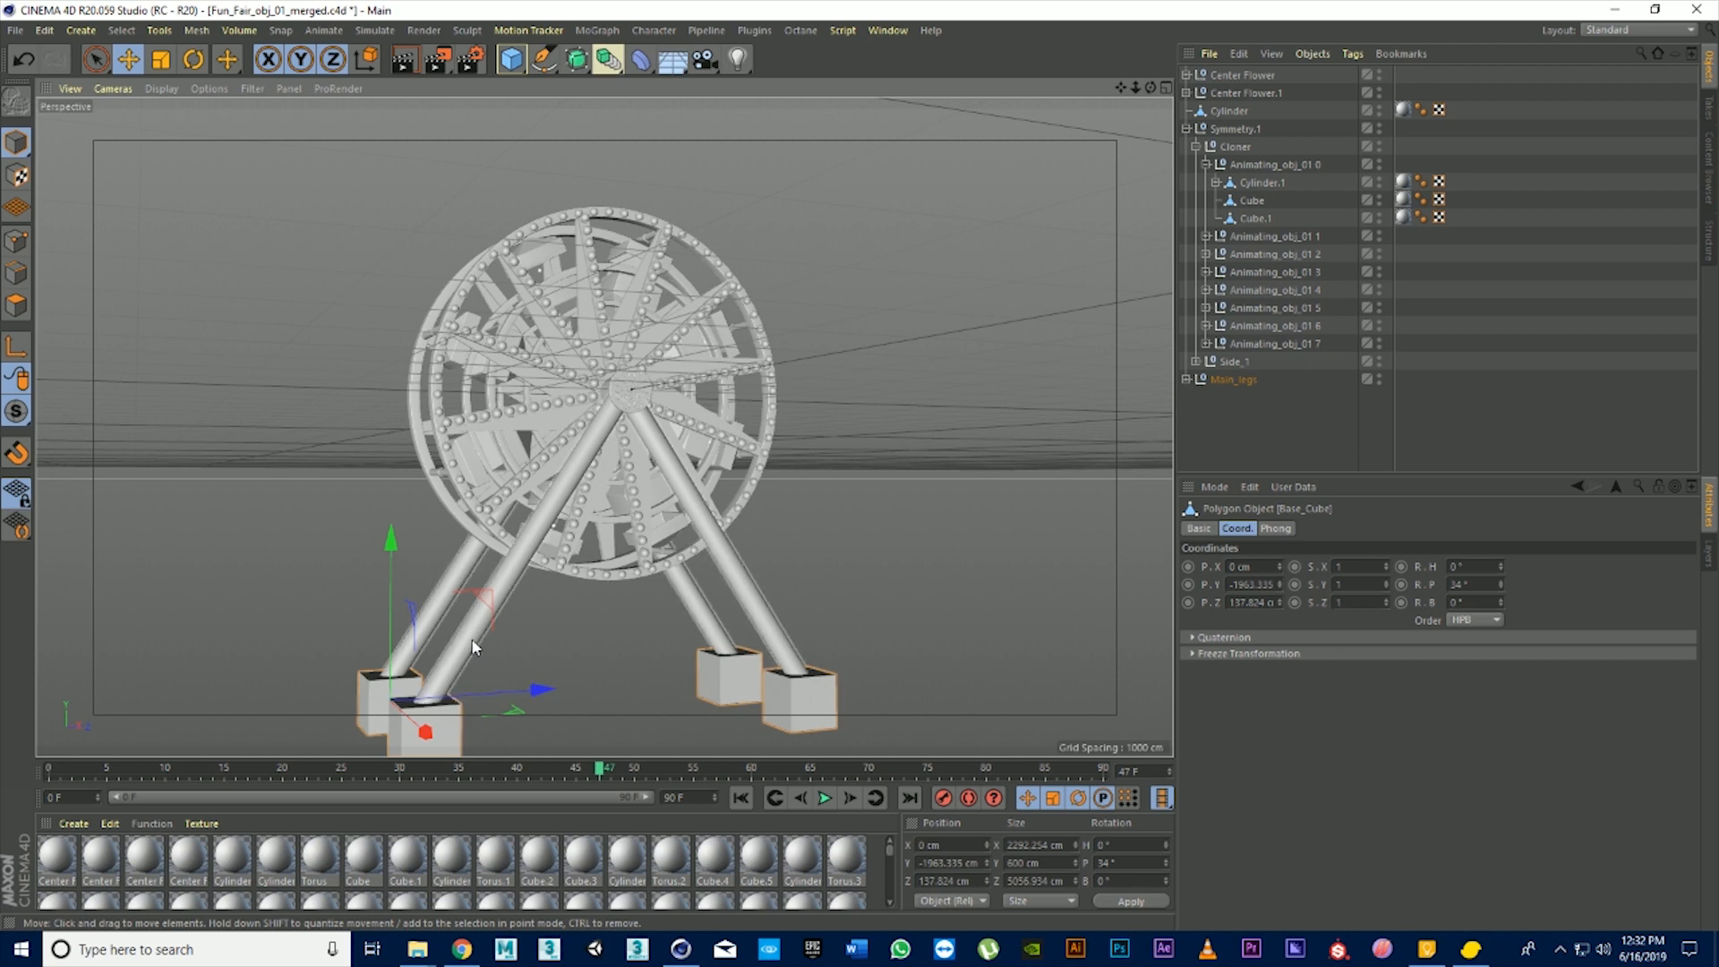
click(1185, 379)
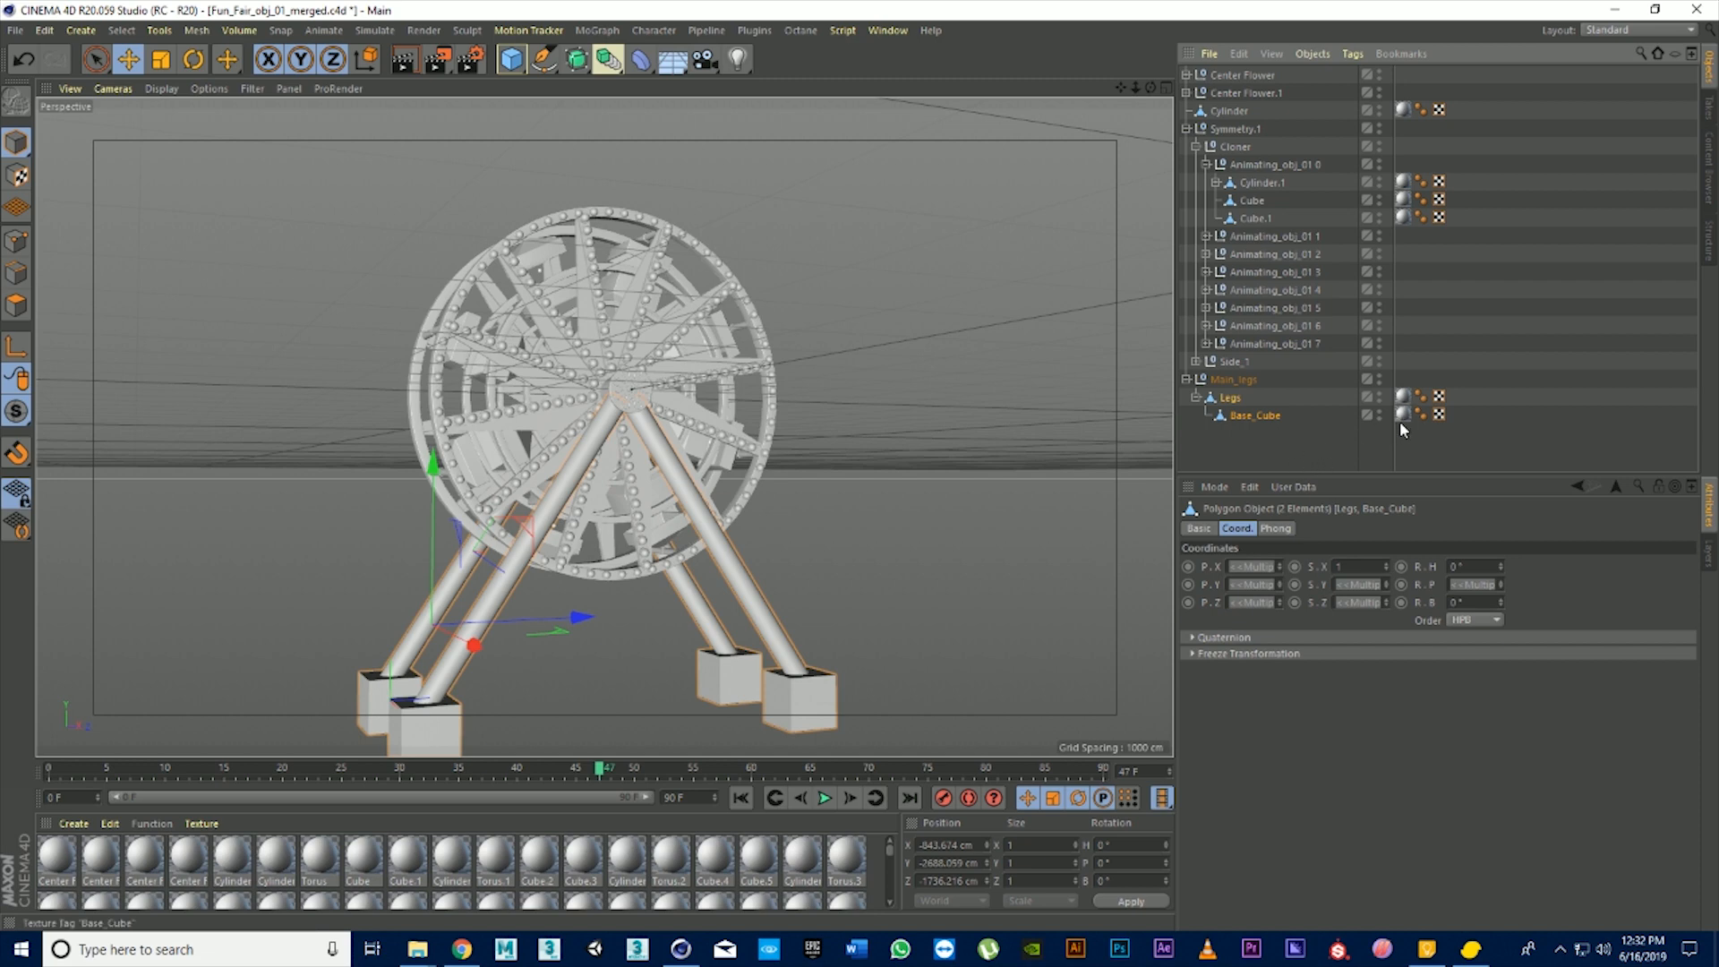
click(1286, 439)
click(1249, 417)
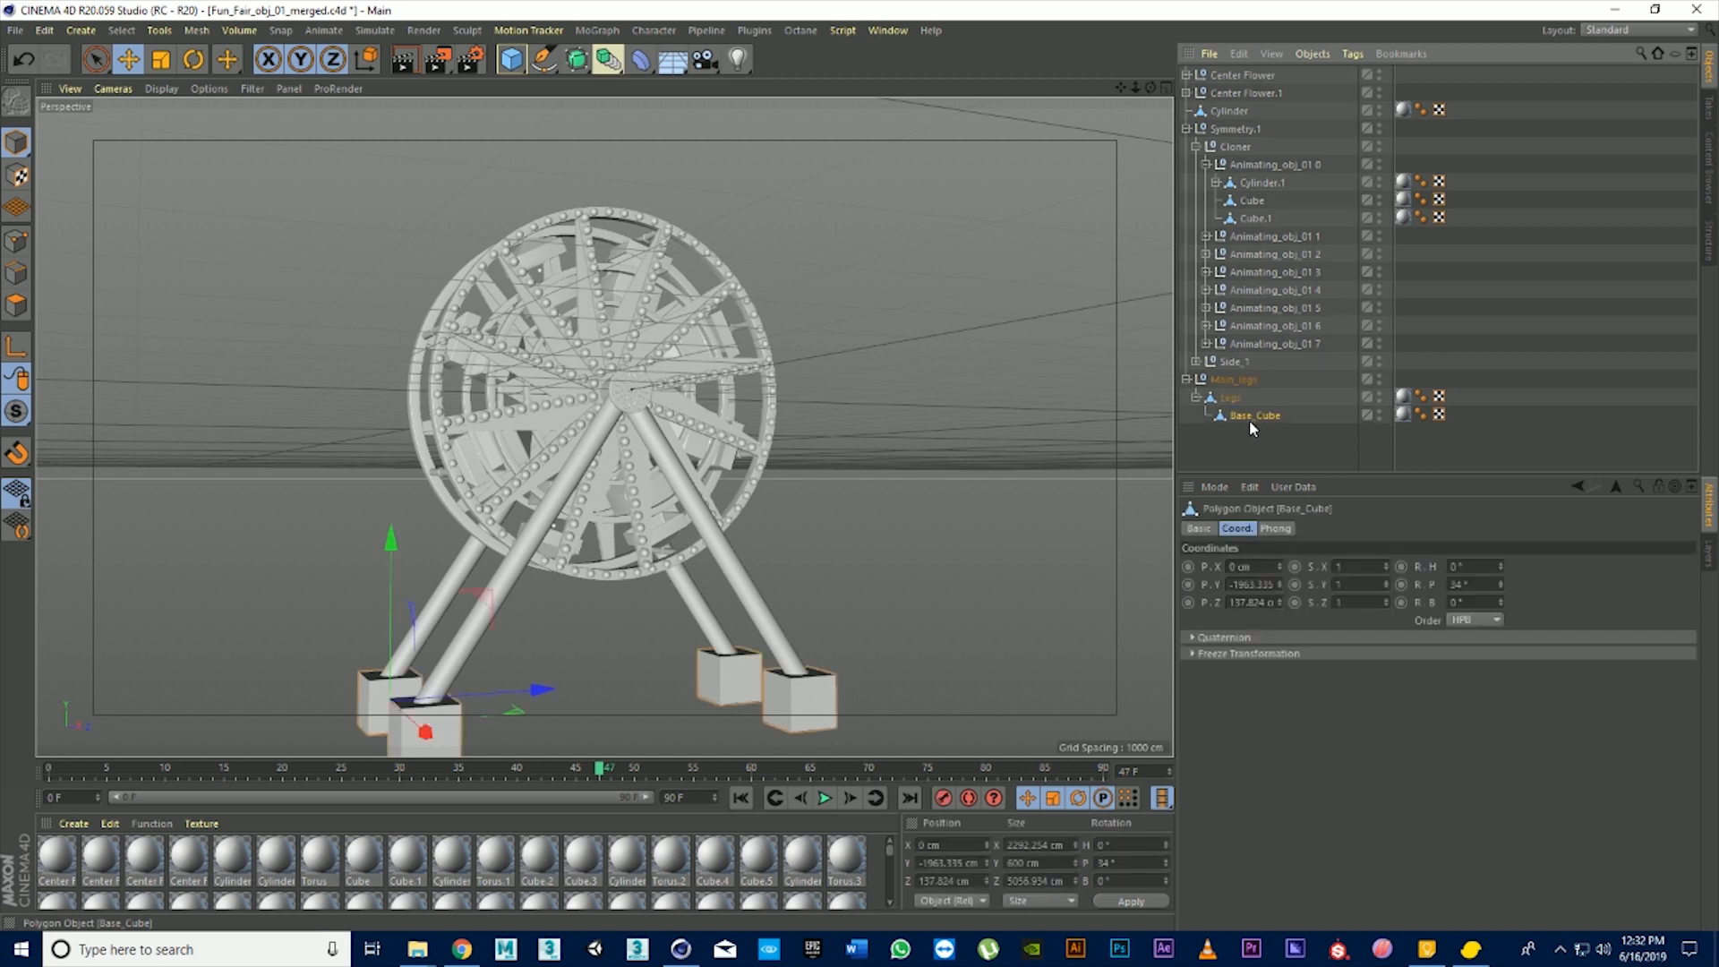
ctrl+click(1236, 404)
right_click(1236, 405)
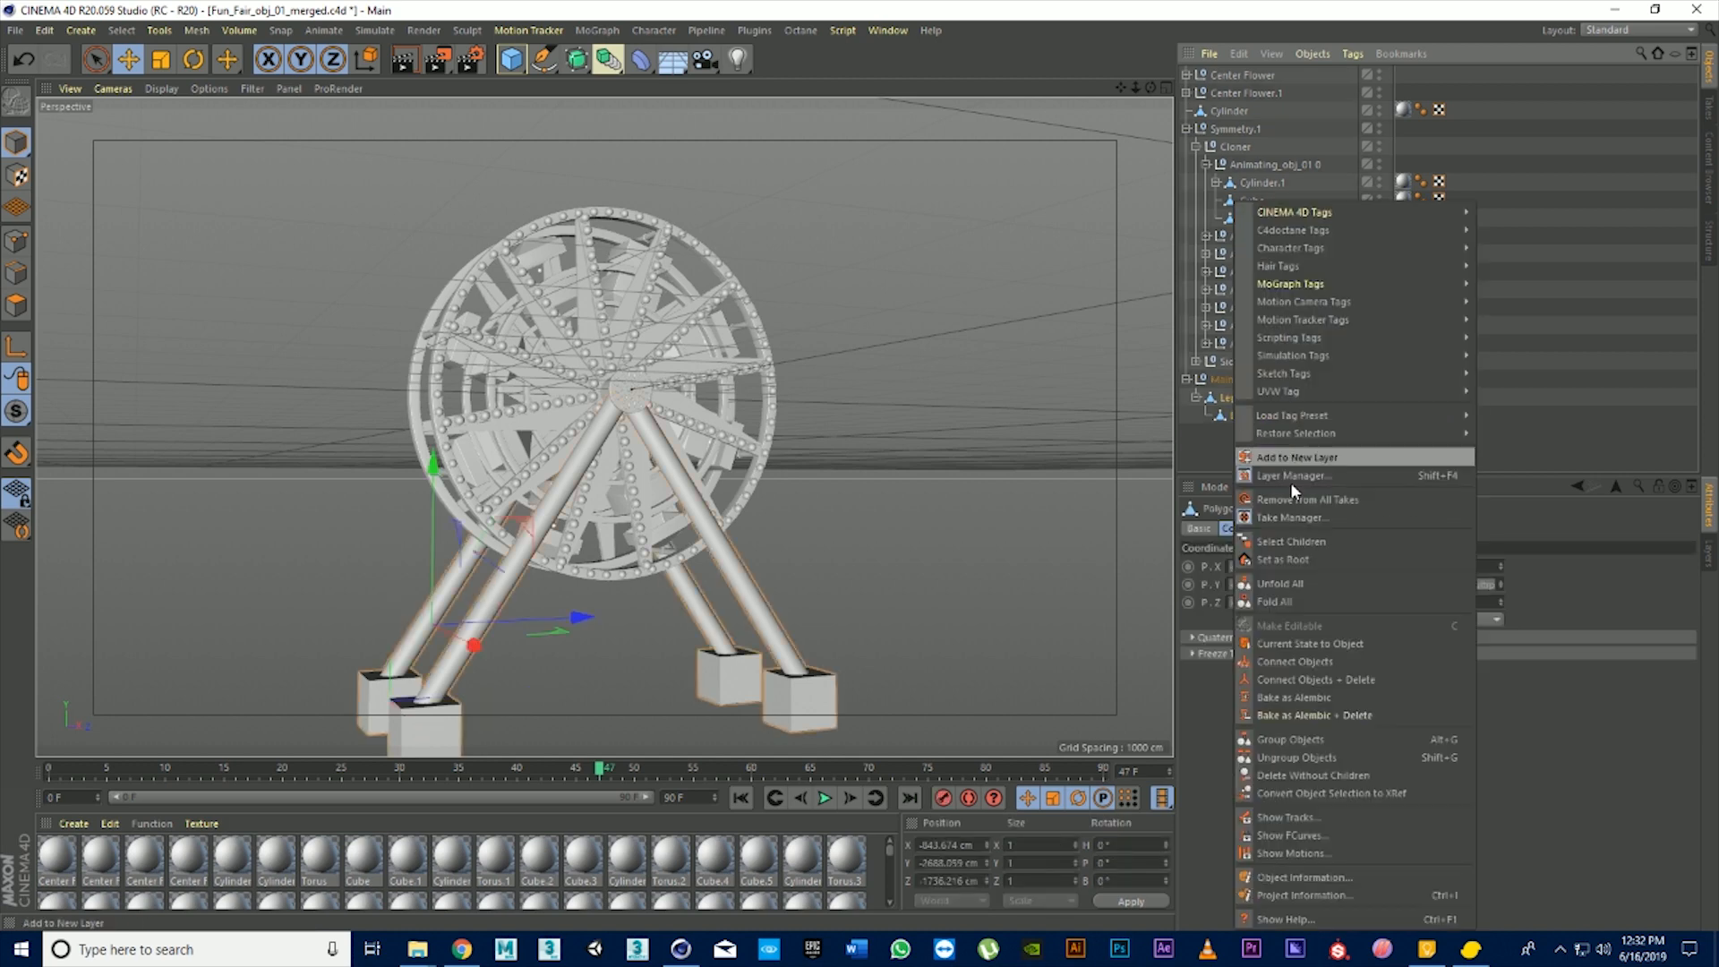
click(1365, 680)
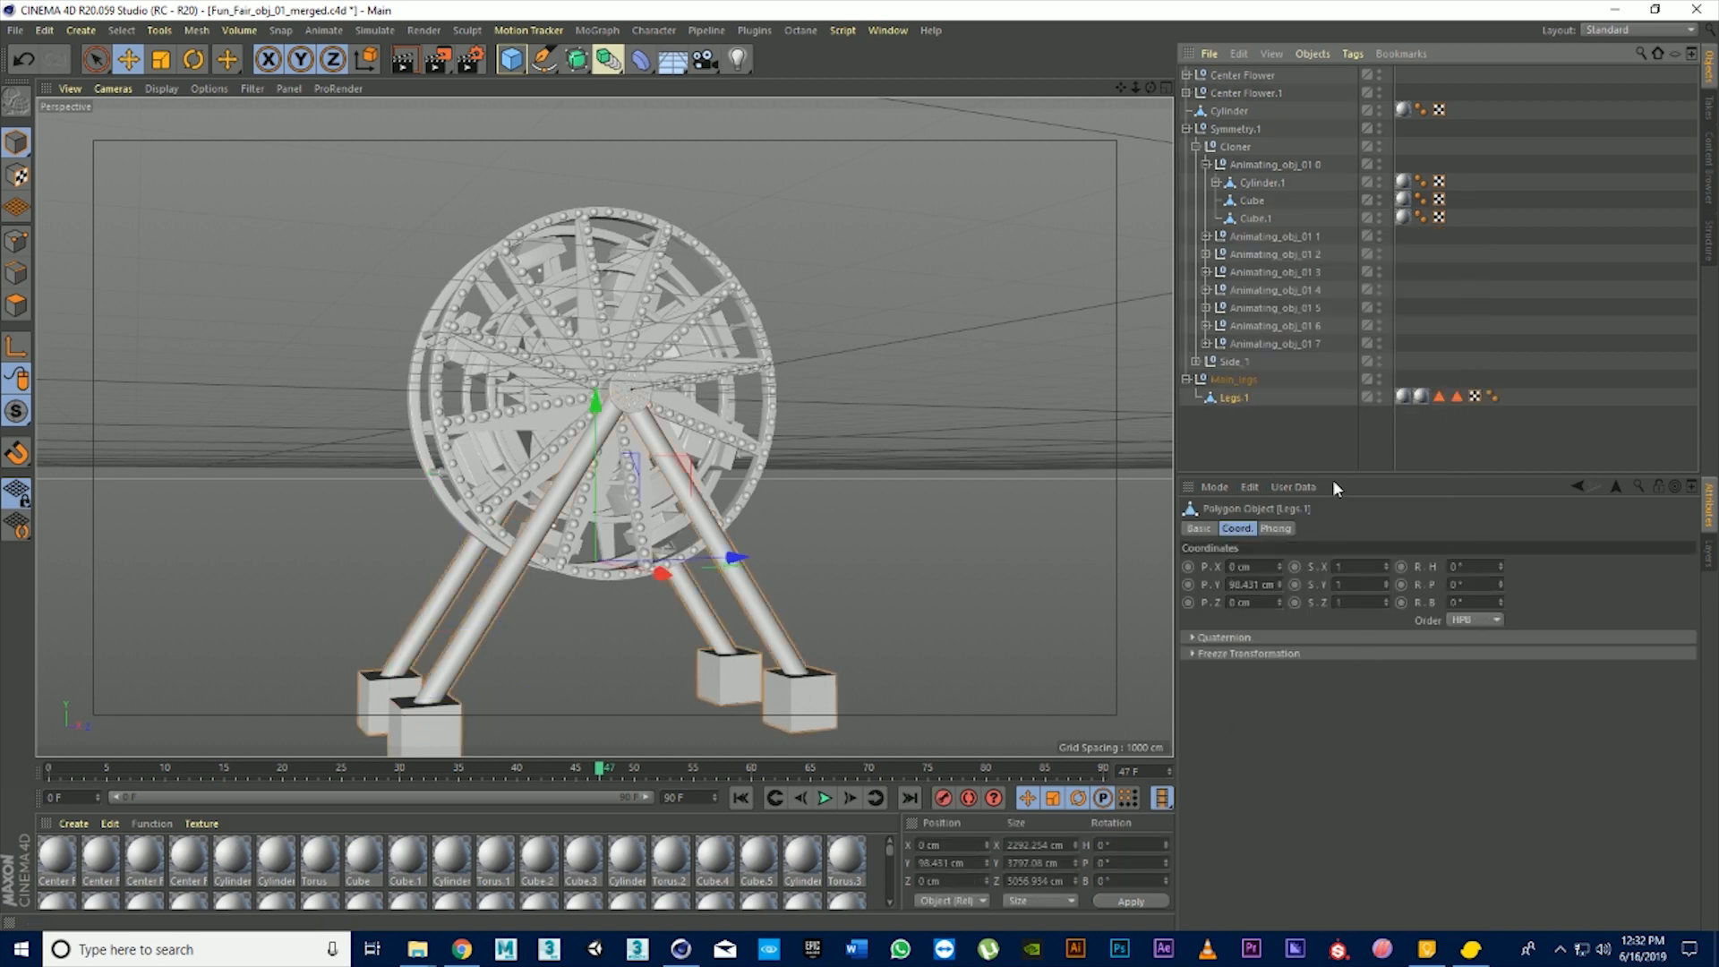
Check the merged legs object's two material tags, then move it out of the Main_legs null and delete that null
click(1402, 397)
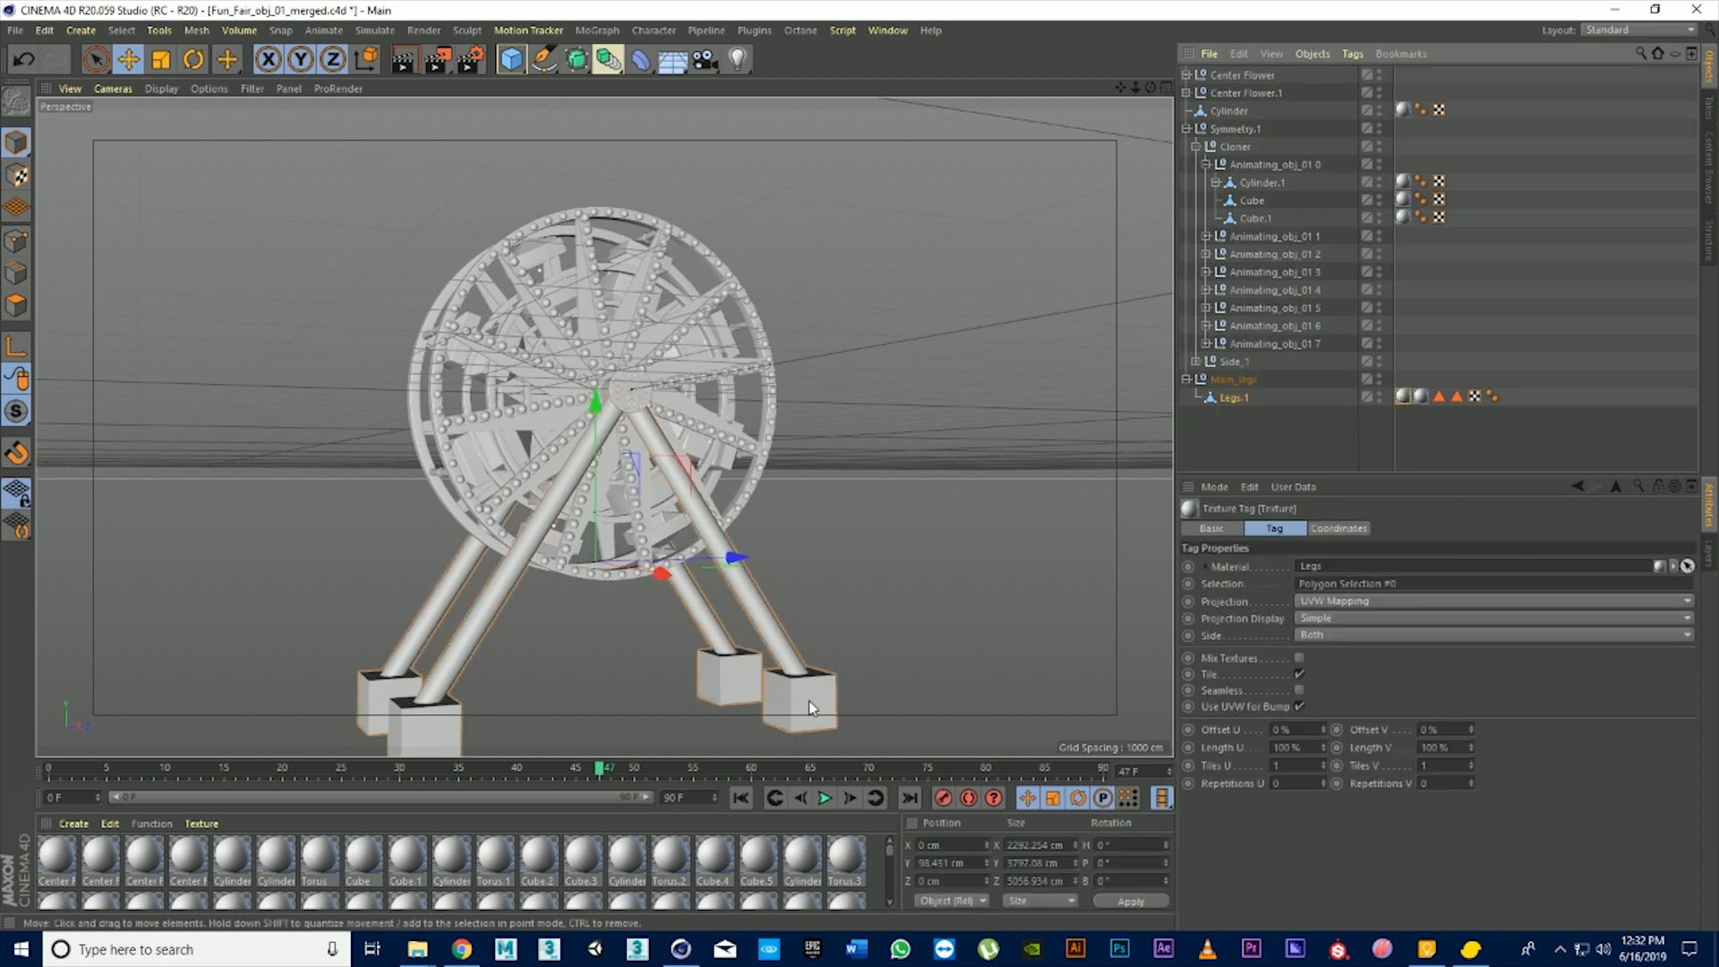
click(1420, 397)
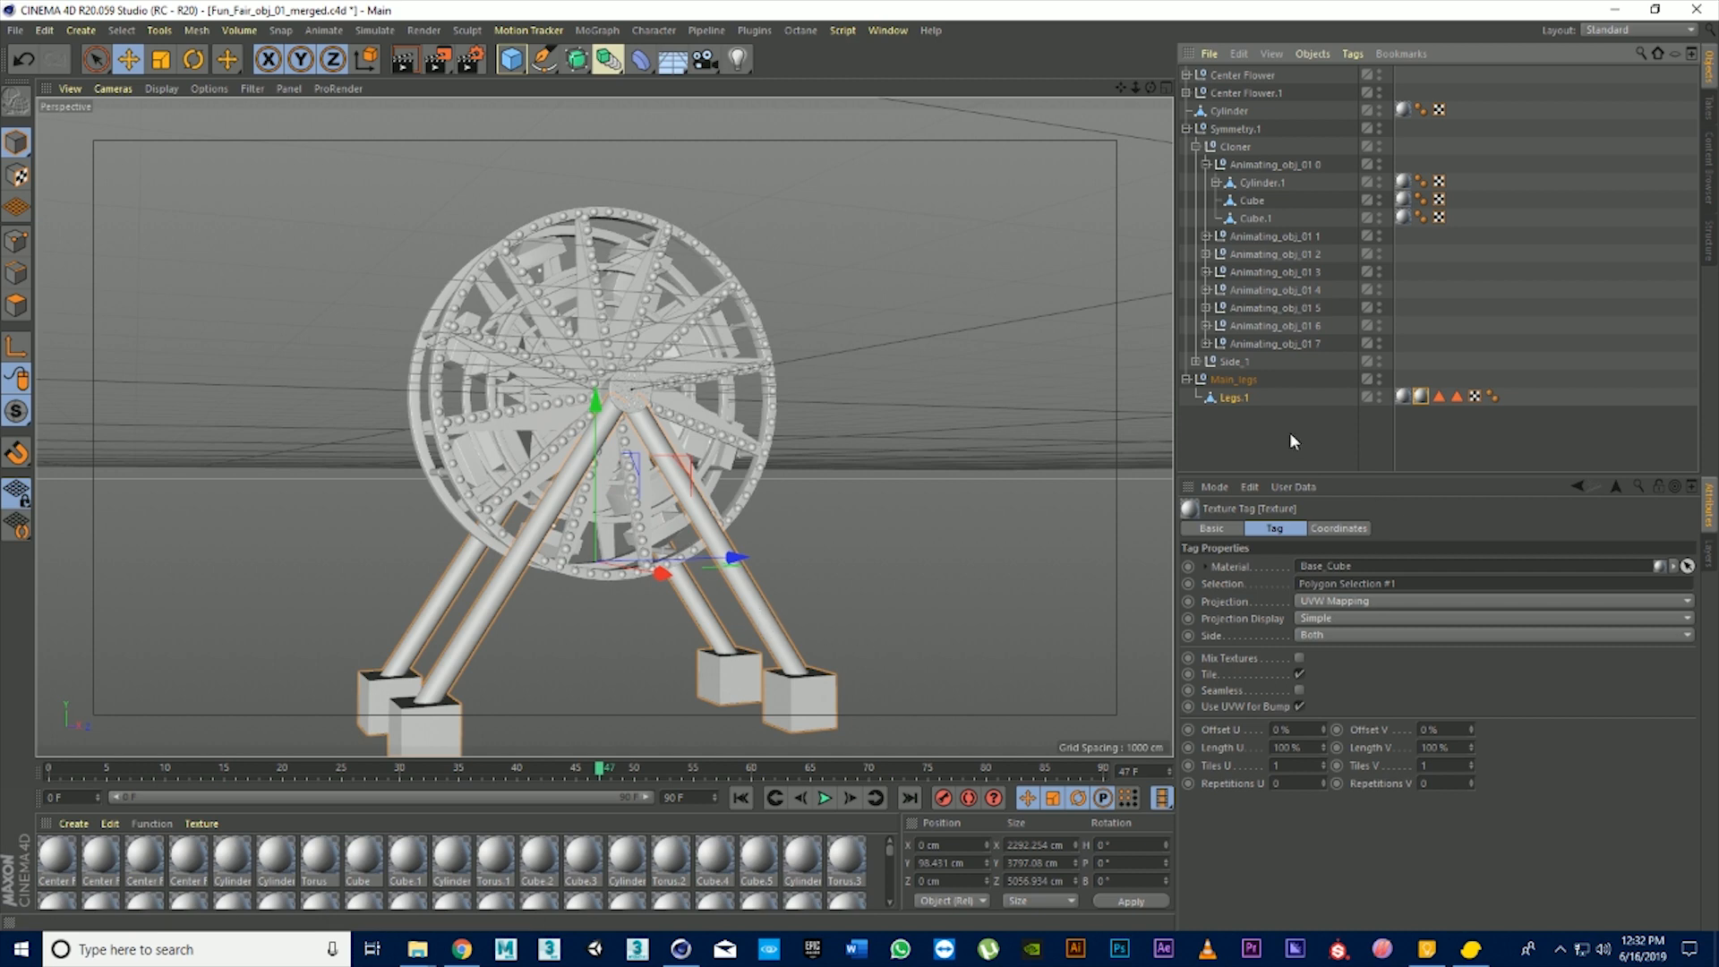
click(1237, 396)
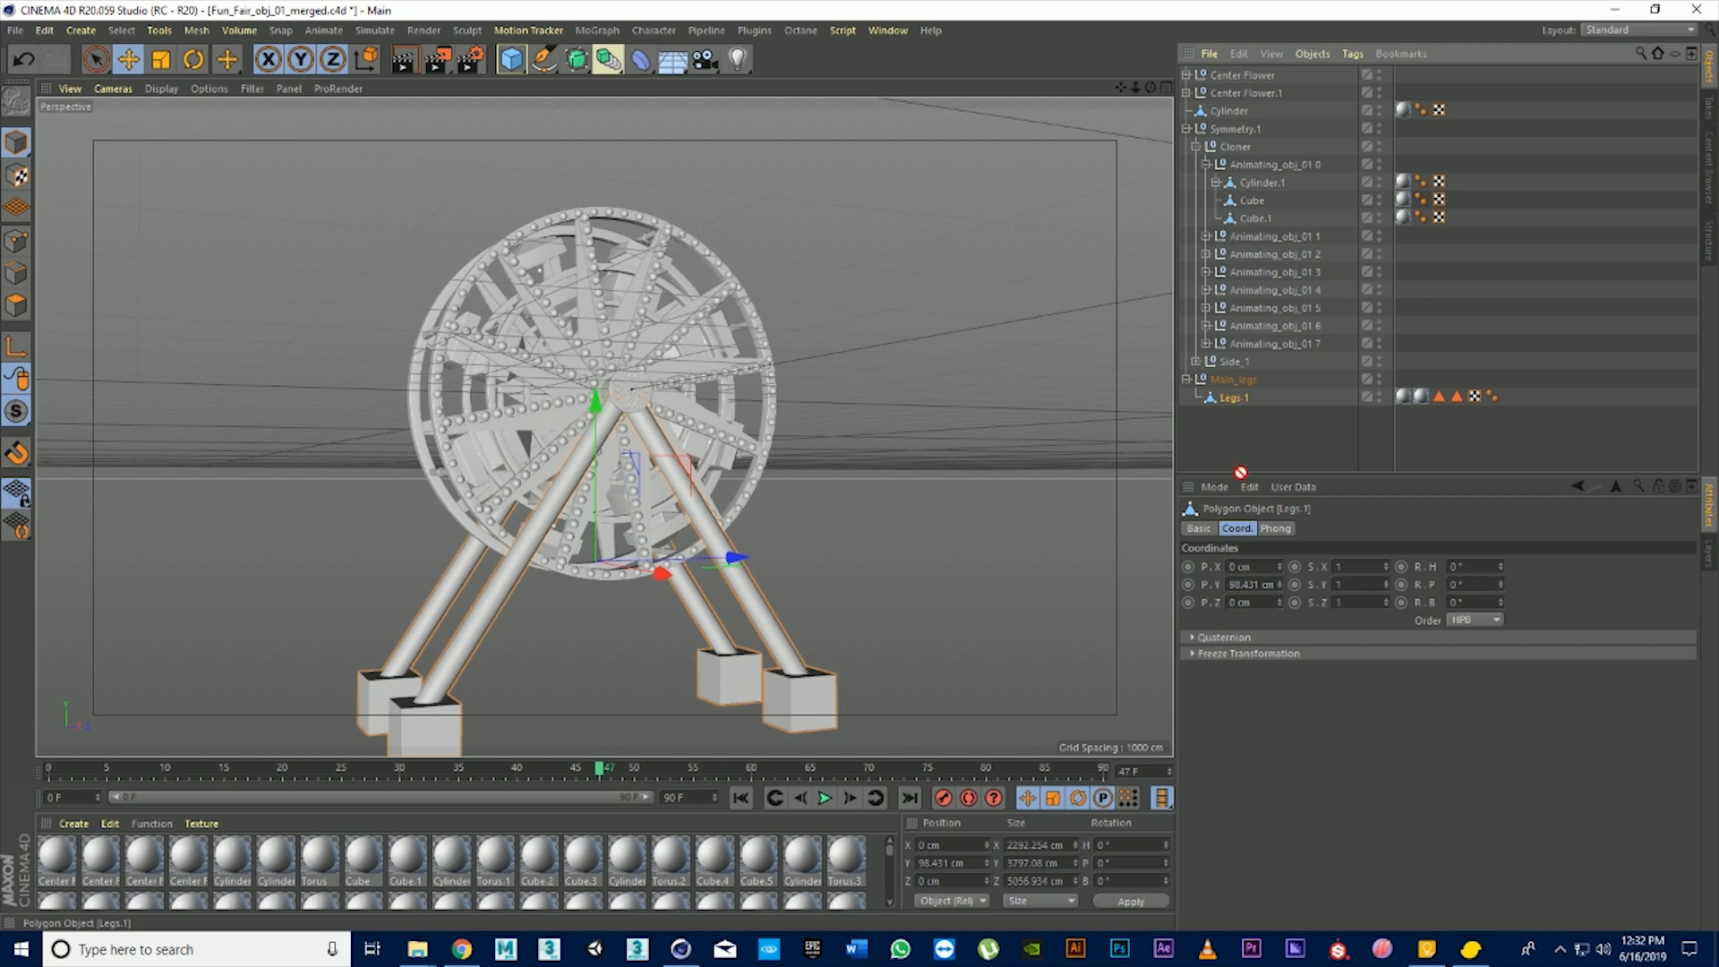
drag(1233, 395, 1236, 454)
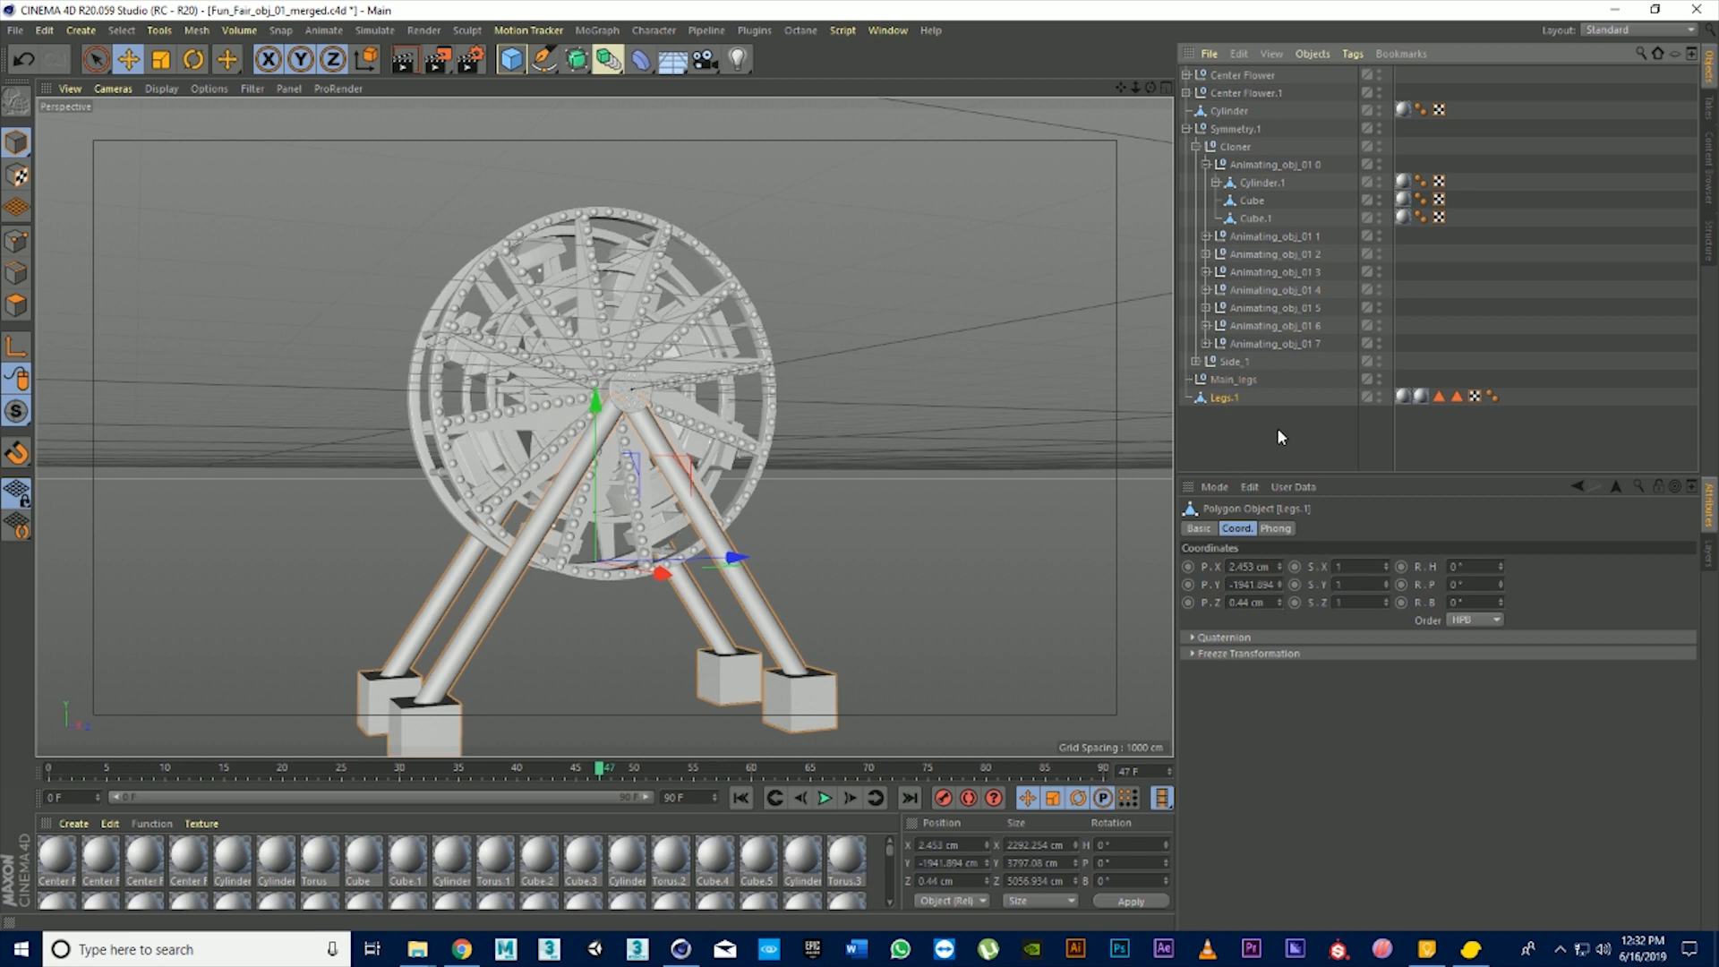
click(1255, 379)
key(Delete)
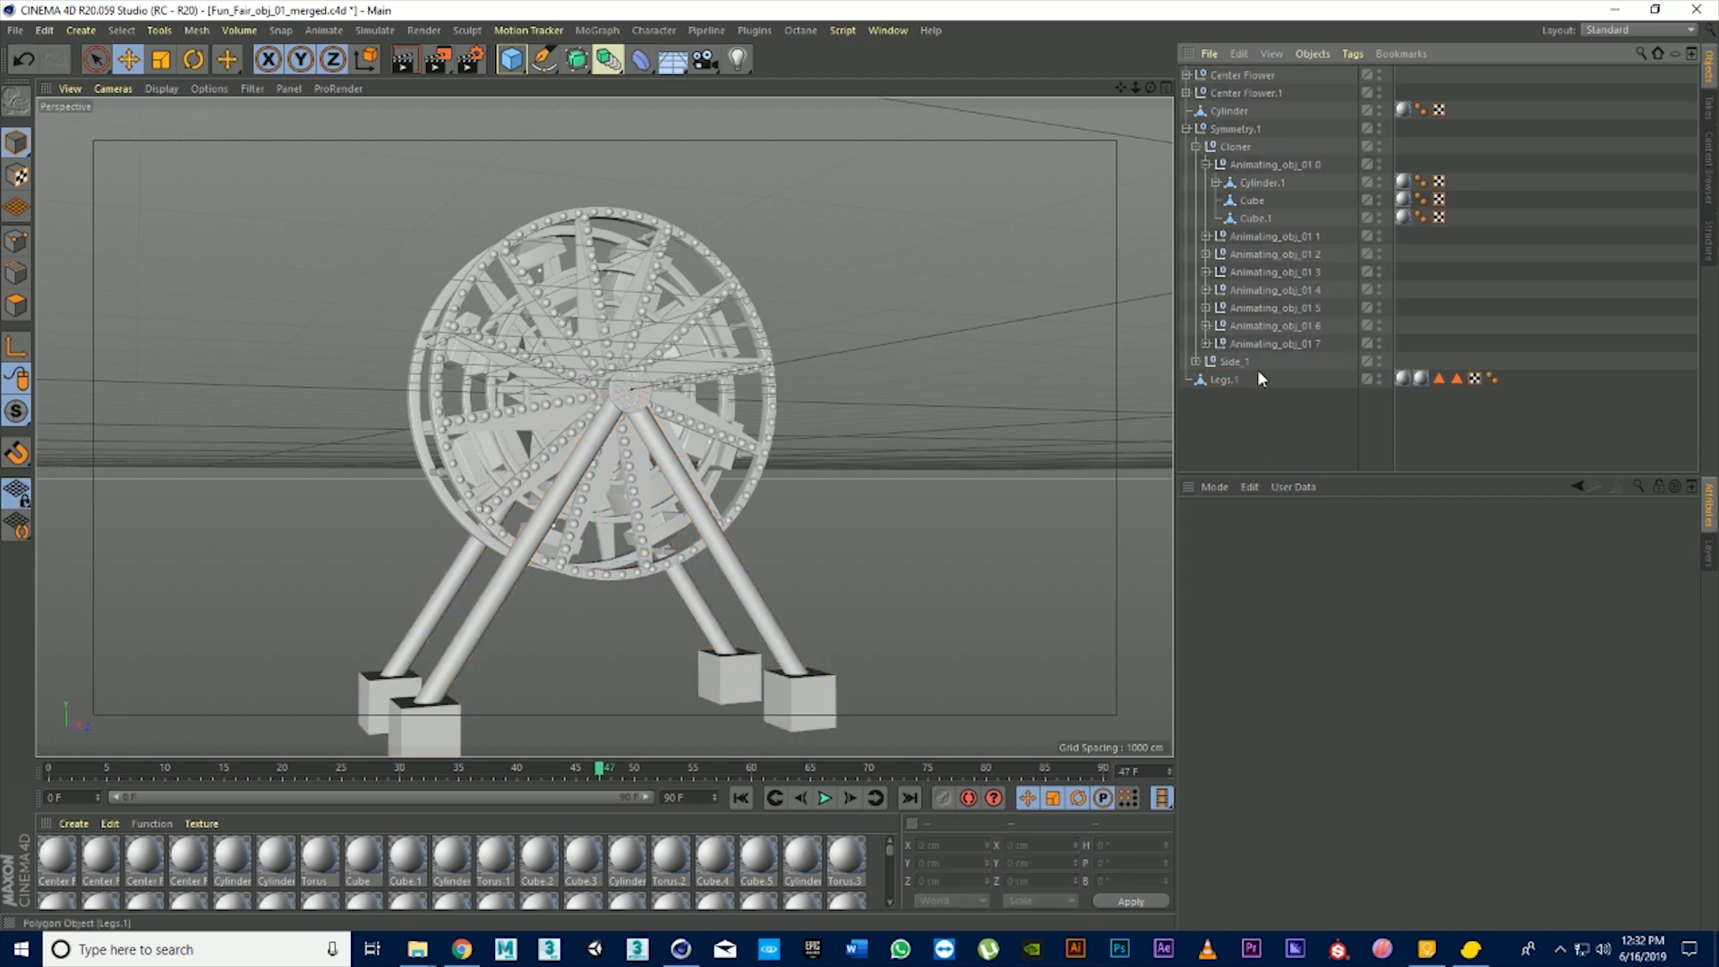
Expand Side_1 and examine the wings, lights and support wings nested inside it
click(1229, 361)
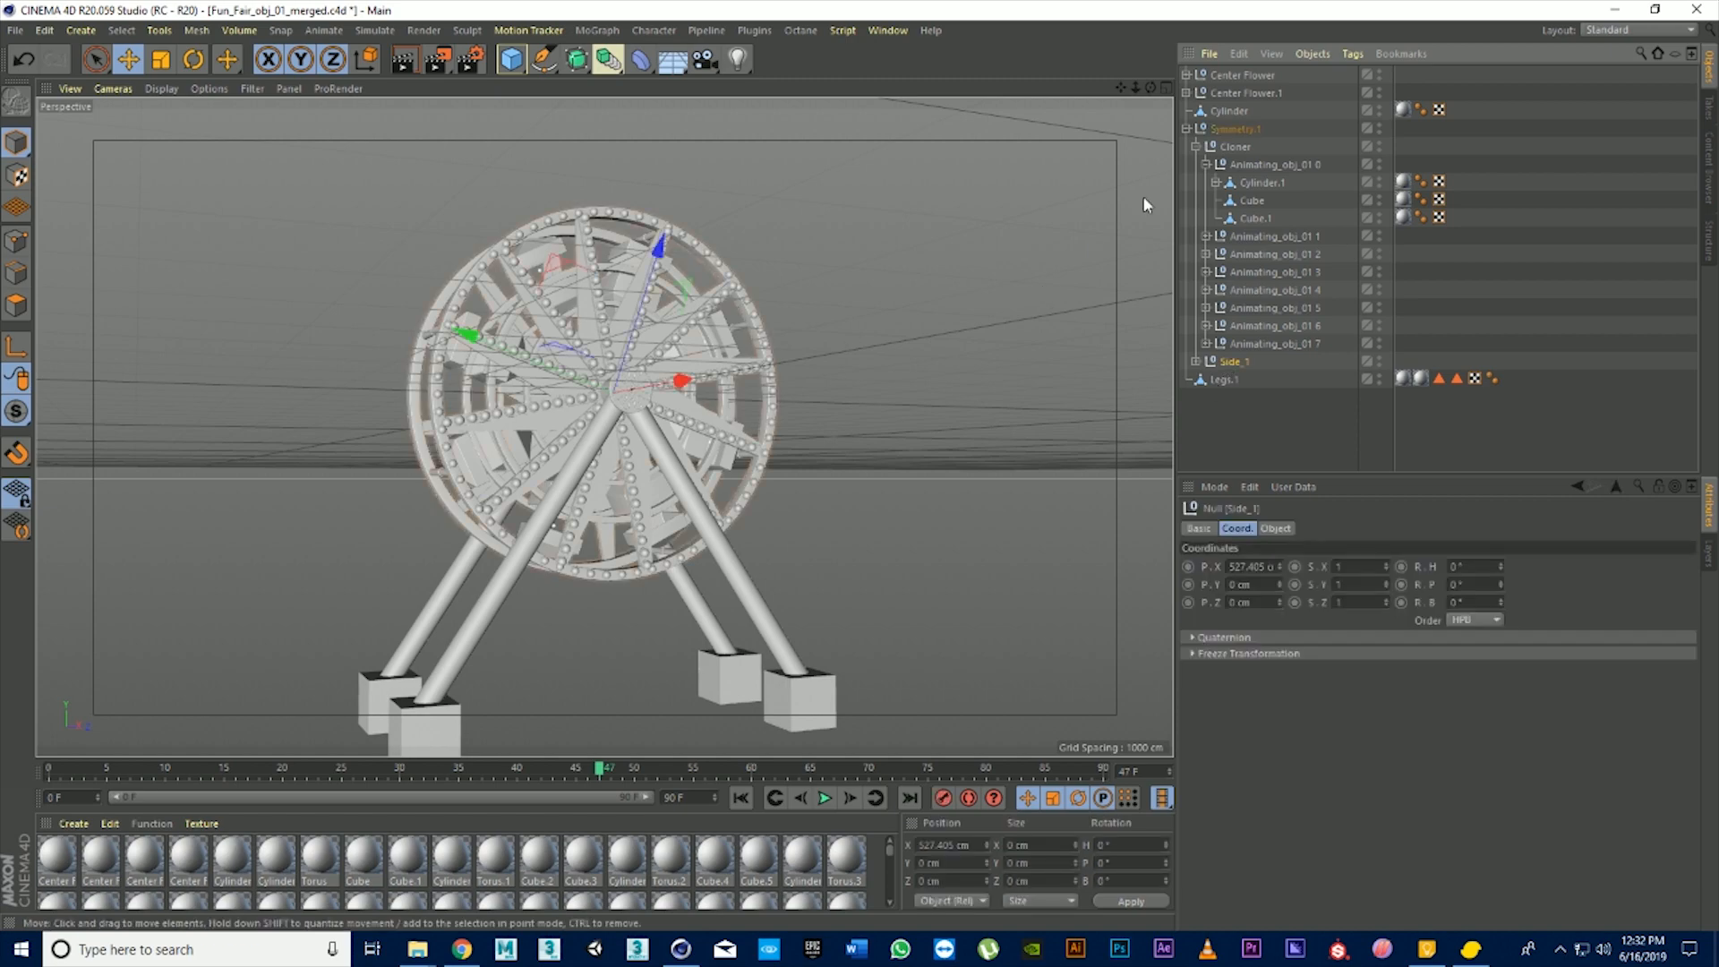
scroll(605, 428, up, 3)
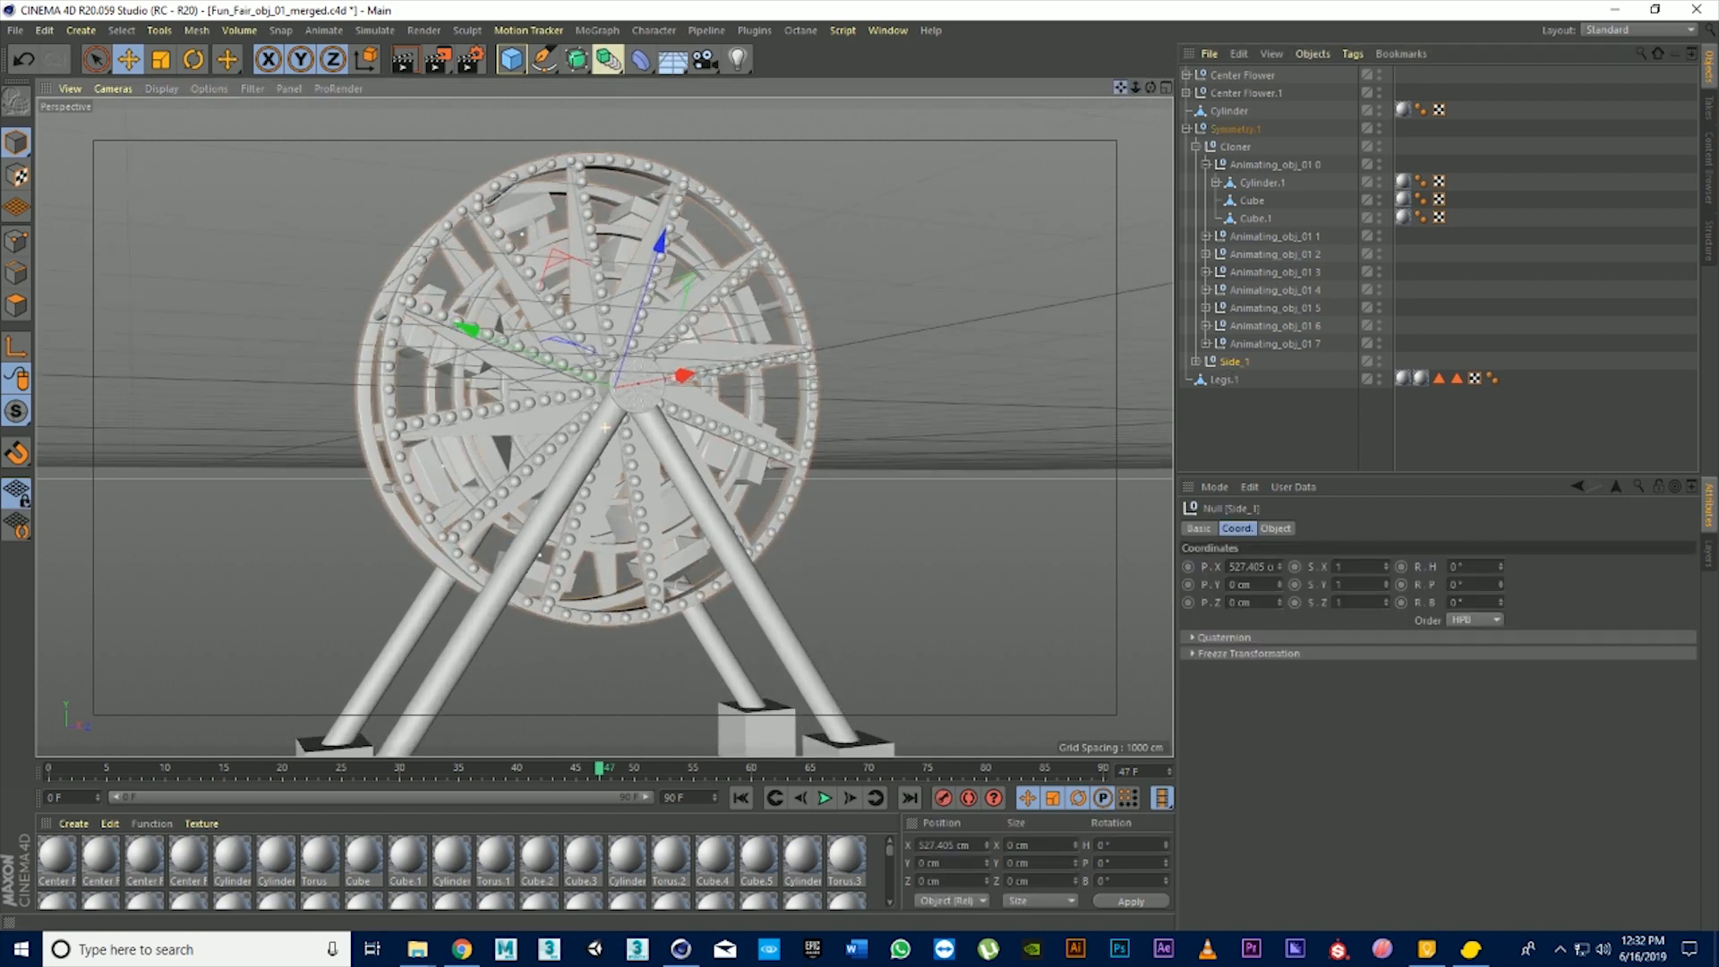
drag(1151, 86, 1065, 94)
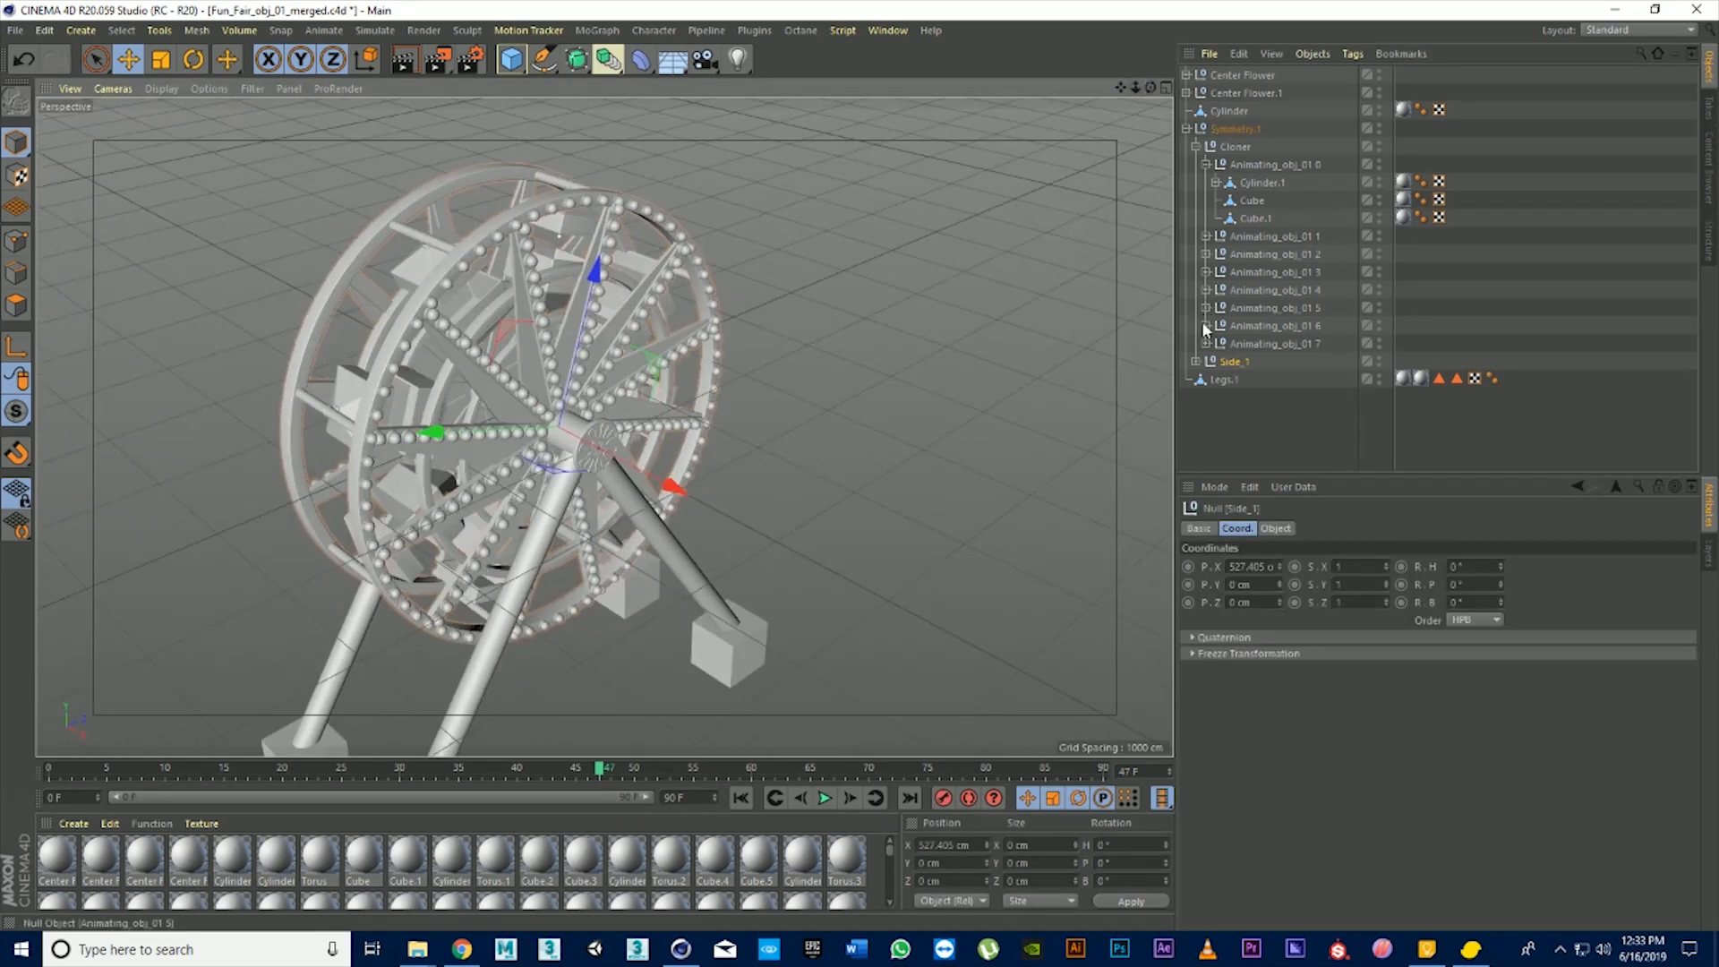
click(1196, 362)
scroll(1279, 394, down, 5)
scroll(1278, 394, up, 4)
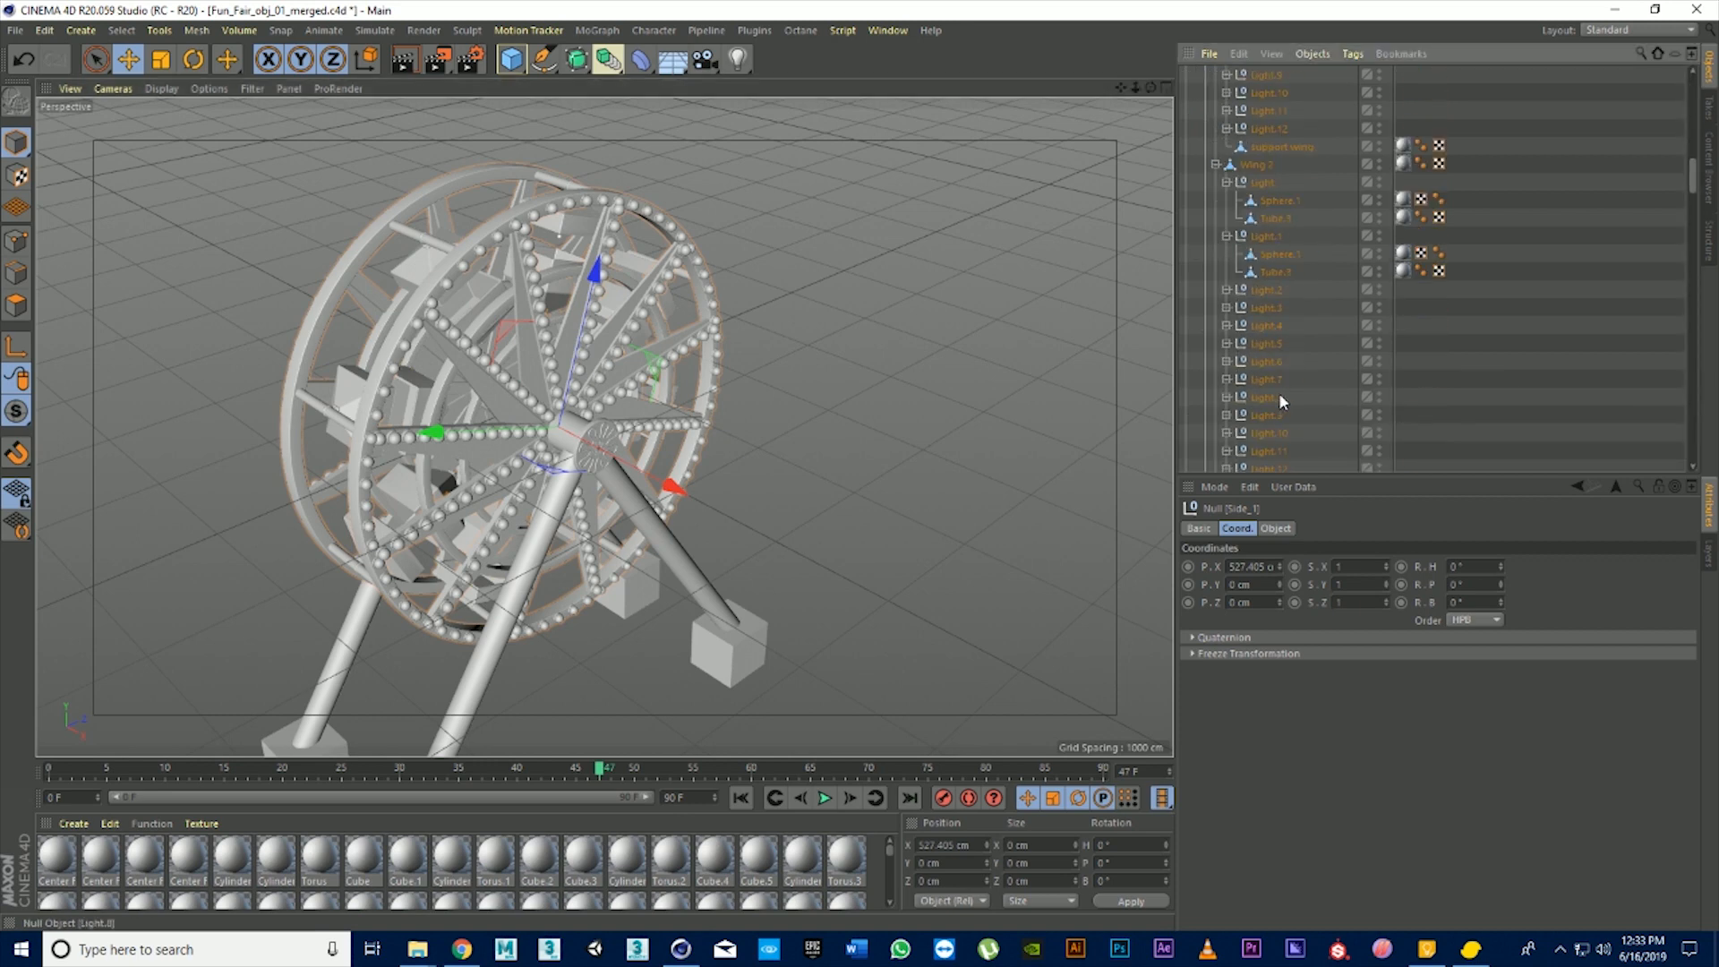
scroll(1280, 394, up, 5)
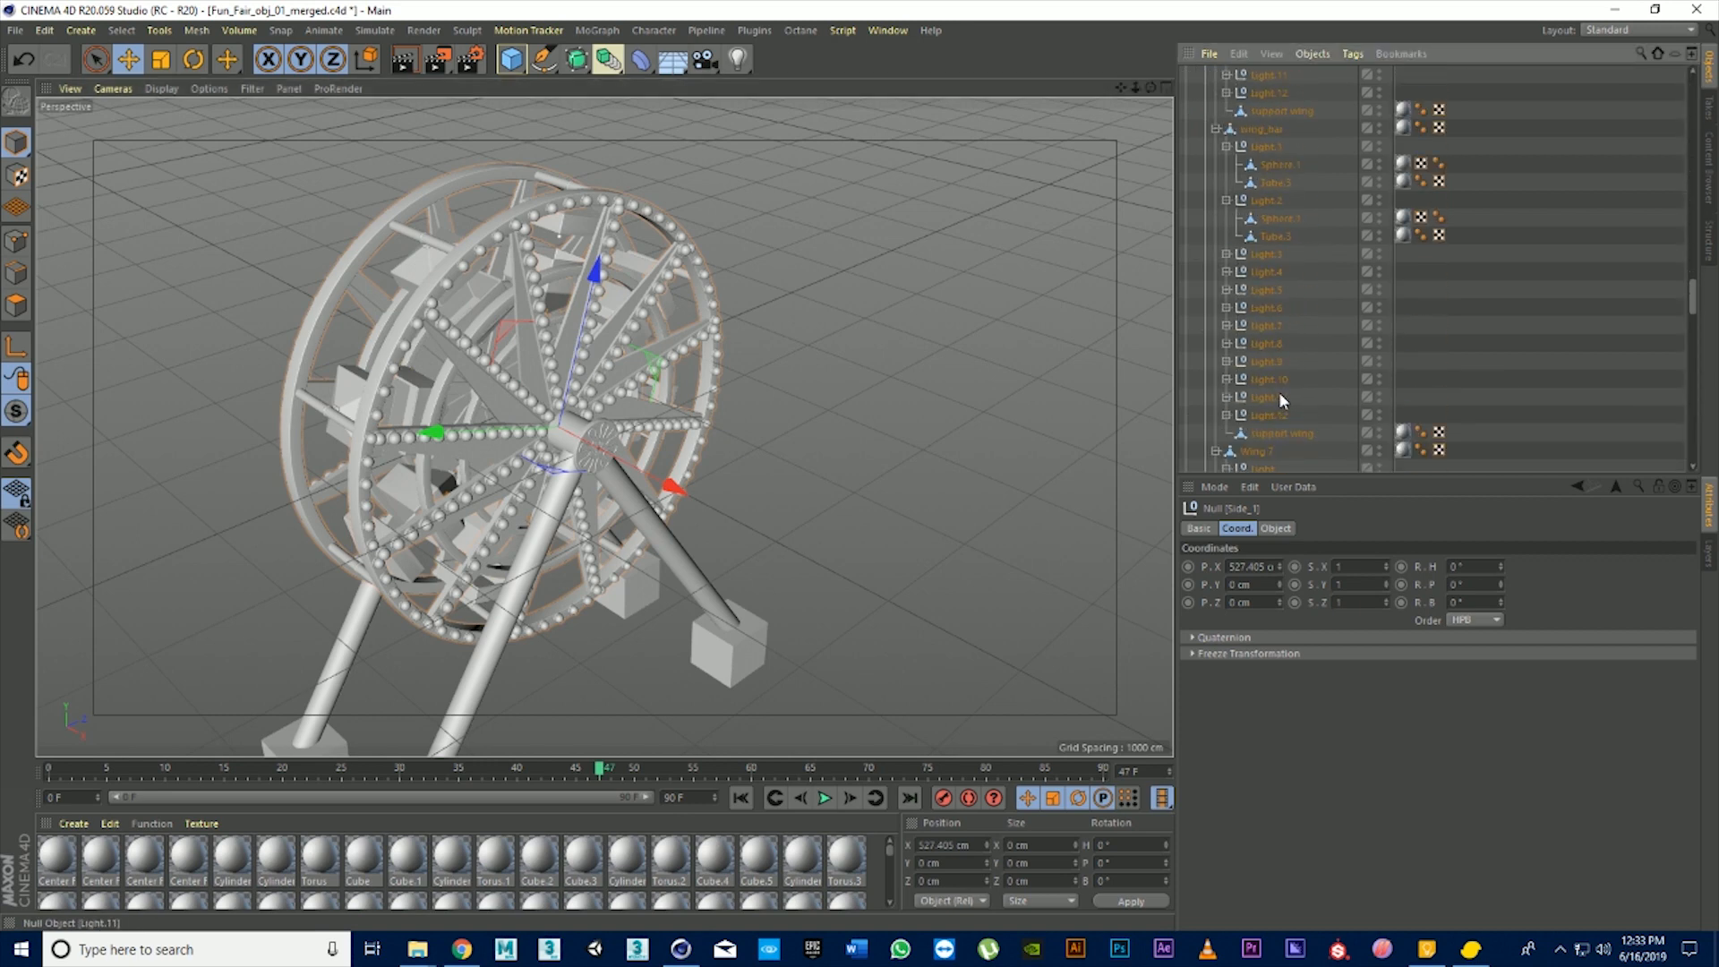
scroll(1279, 390, down, 10)
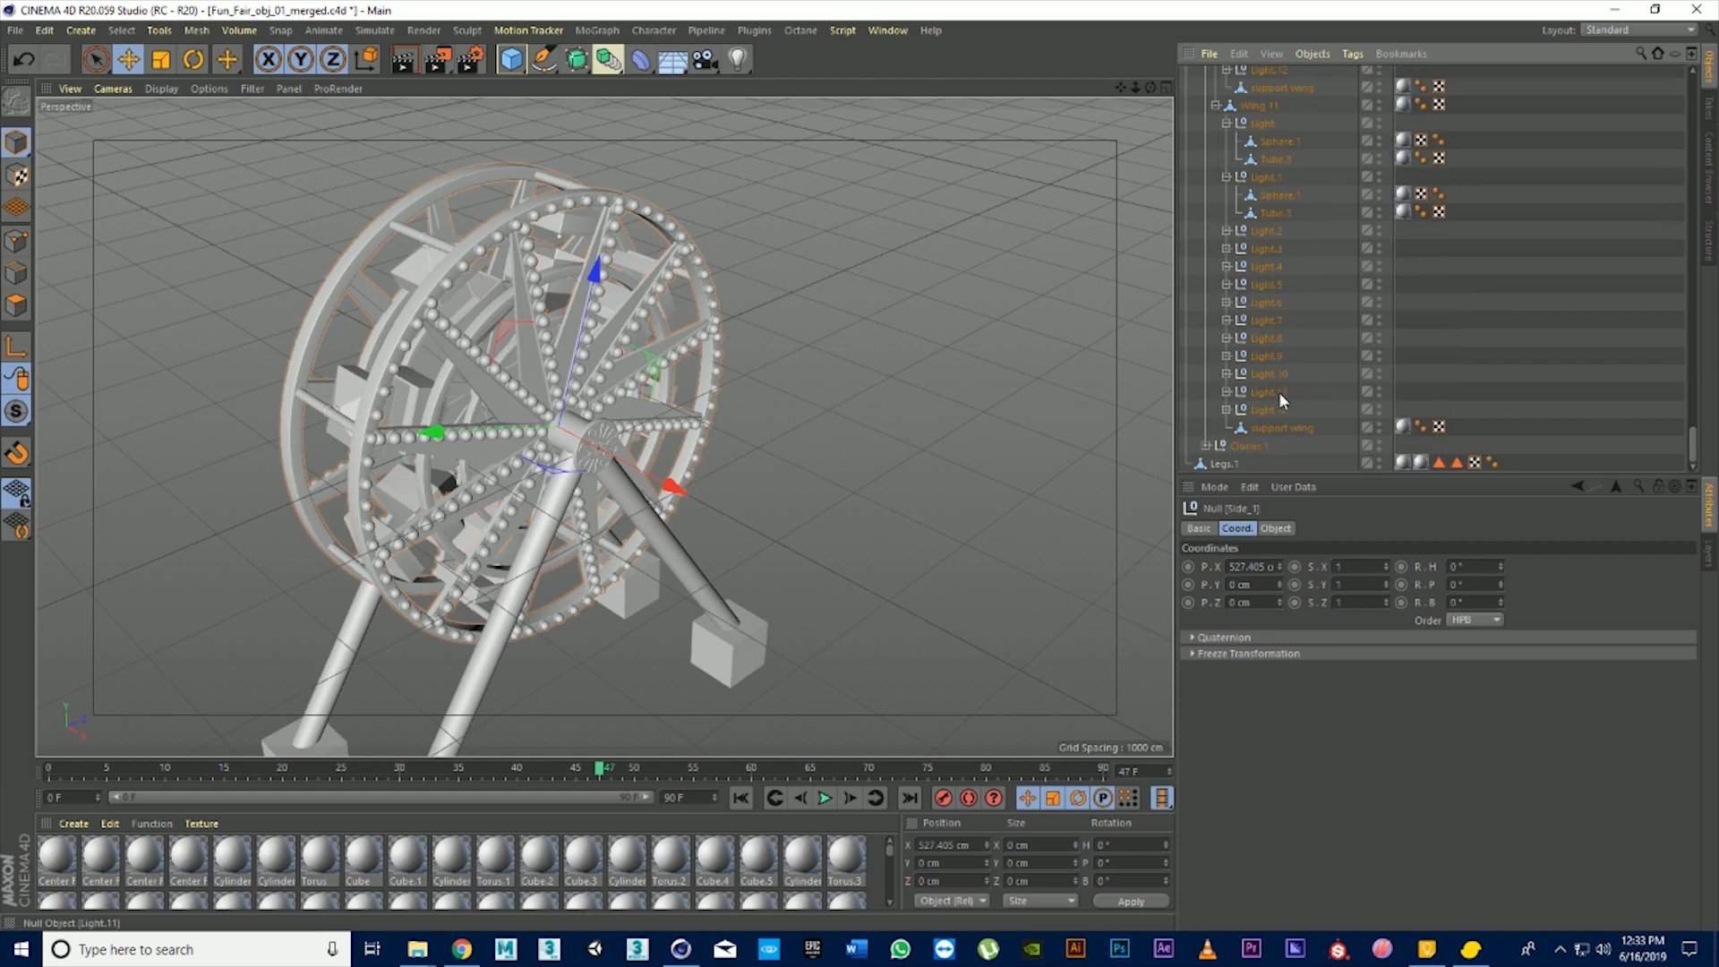
Identify the support wing of Wing 11 on the wheel by toggling its editor visibility and selecting wings in the view
click(1277, 427)
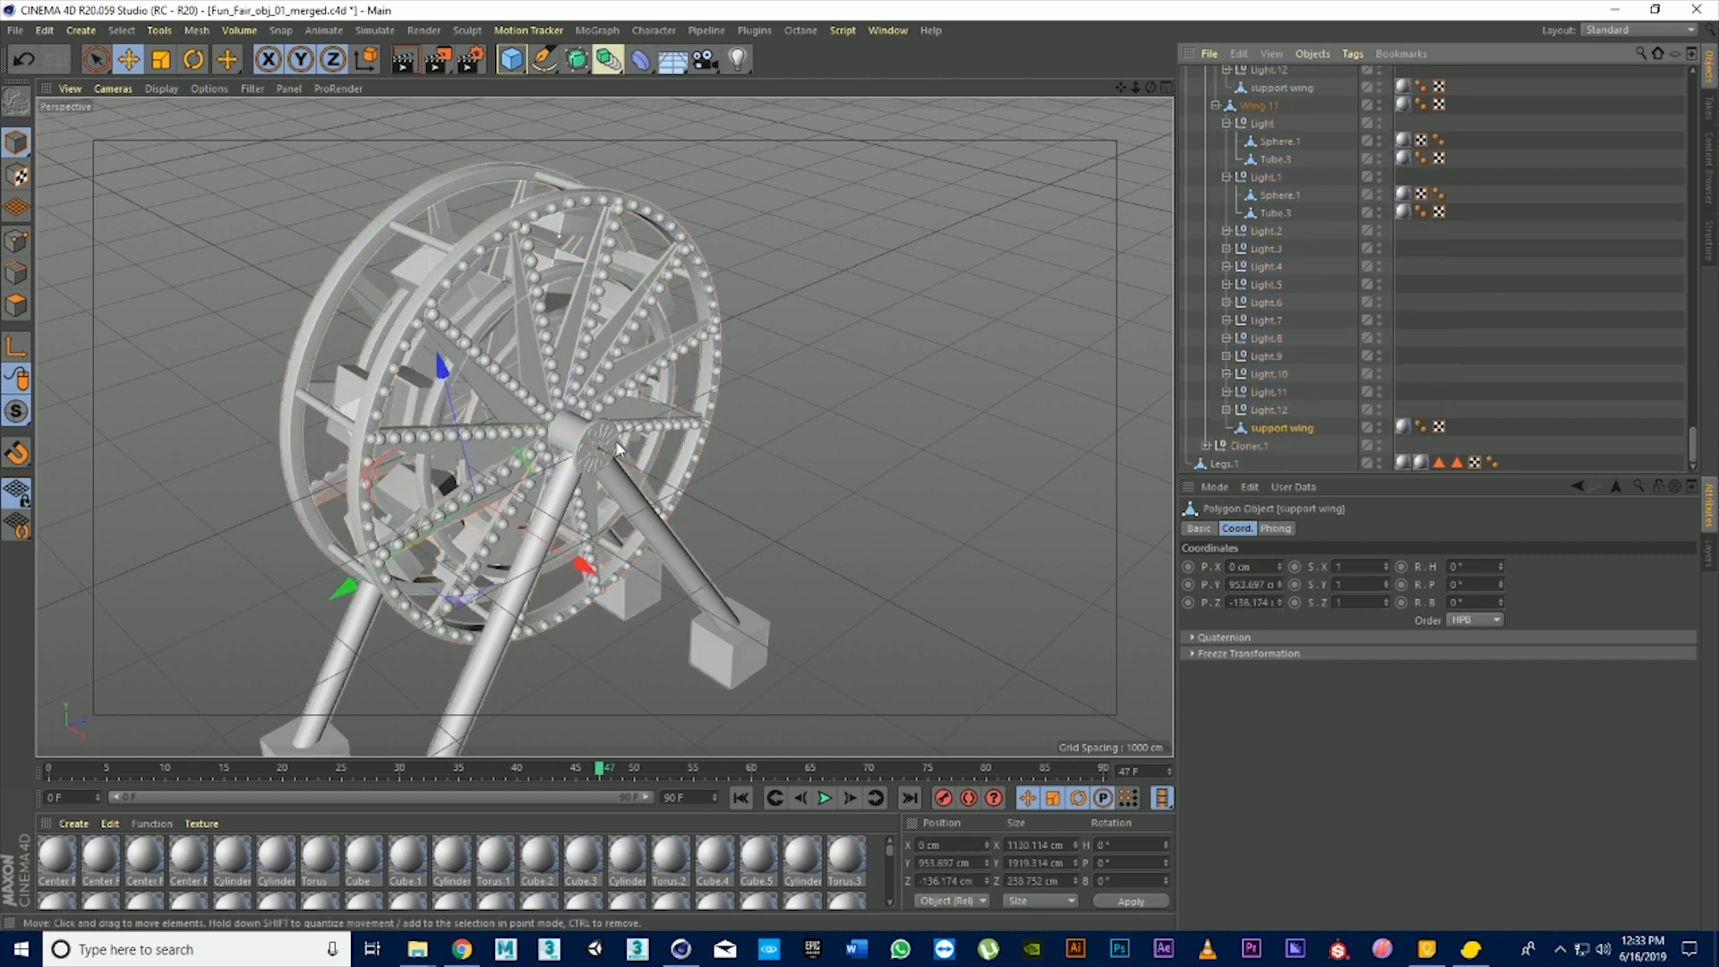
scroll(542, 569, up, 3)
scroll(512, 568, up, 2)
scroll(512, 568, down, 2)
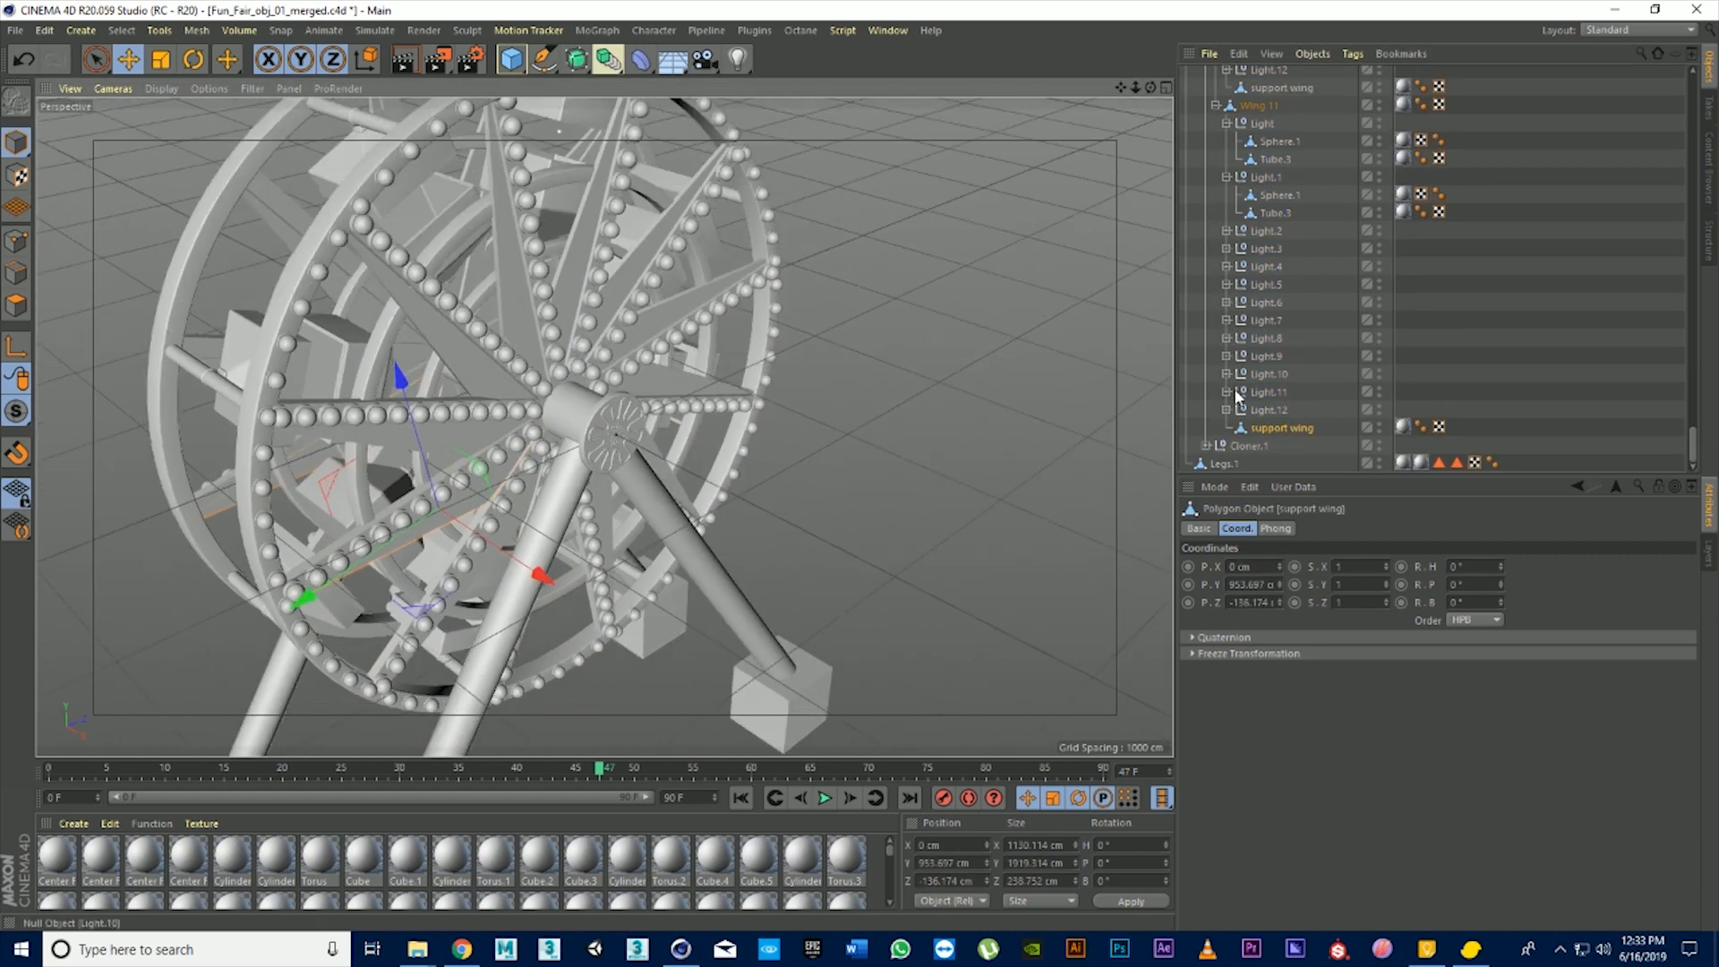
drag(1135, 87, 1066, 91)
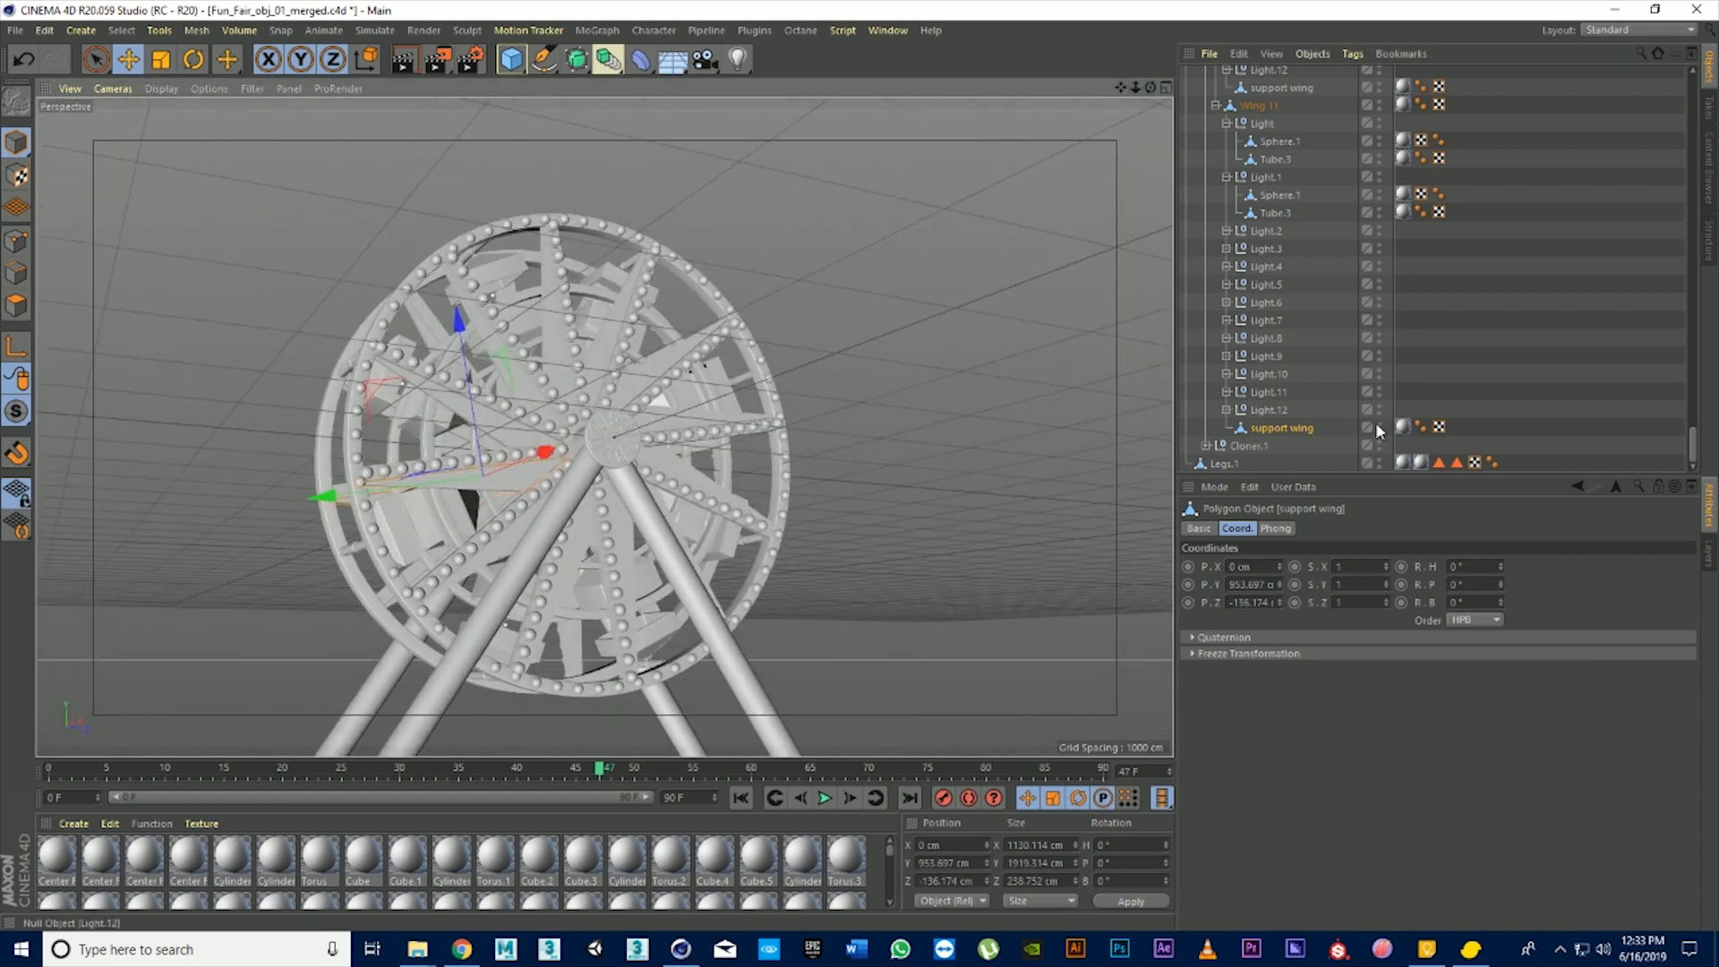
click(1379, 424)
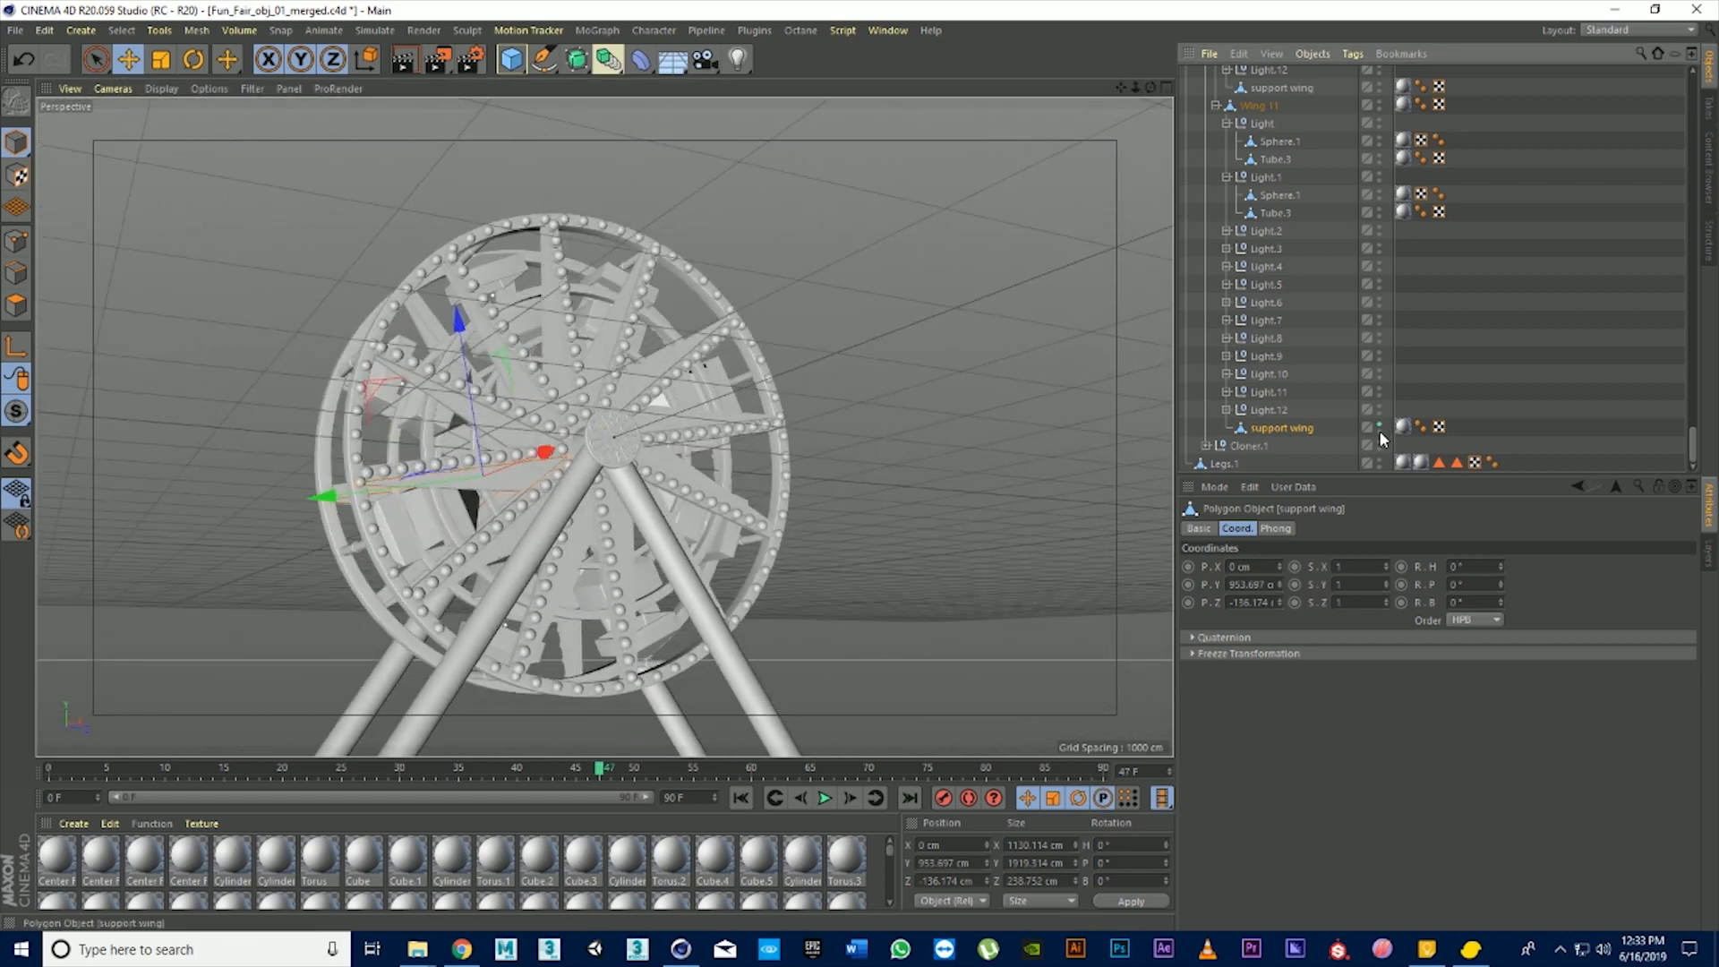
click(1379, 423)
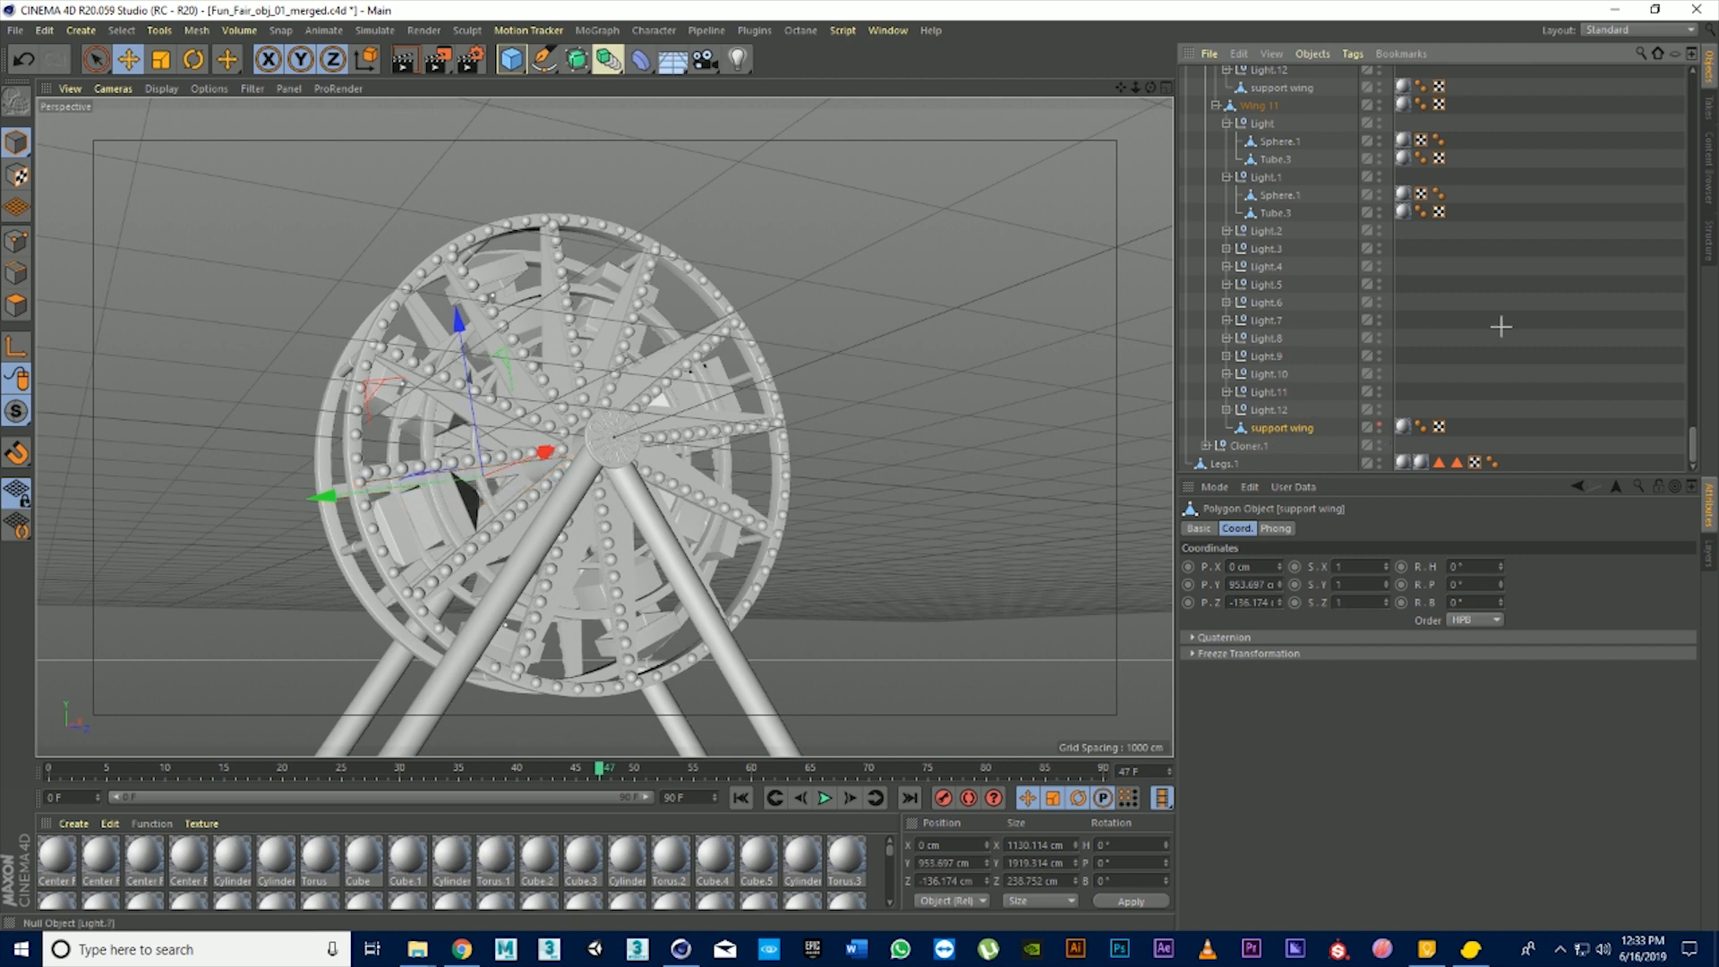
click(1501, 326)
click(1287, 428)
click(1379, 426)
click(543, 236)
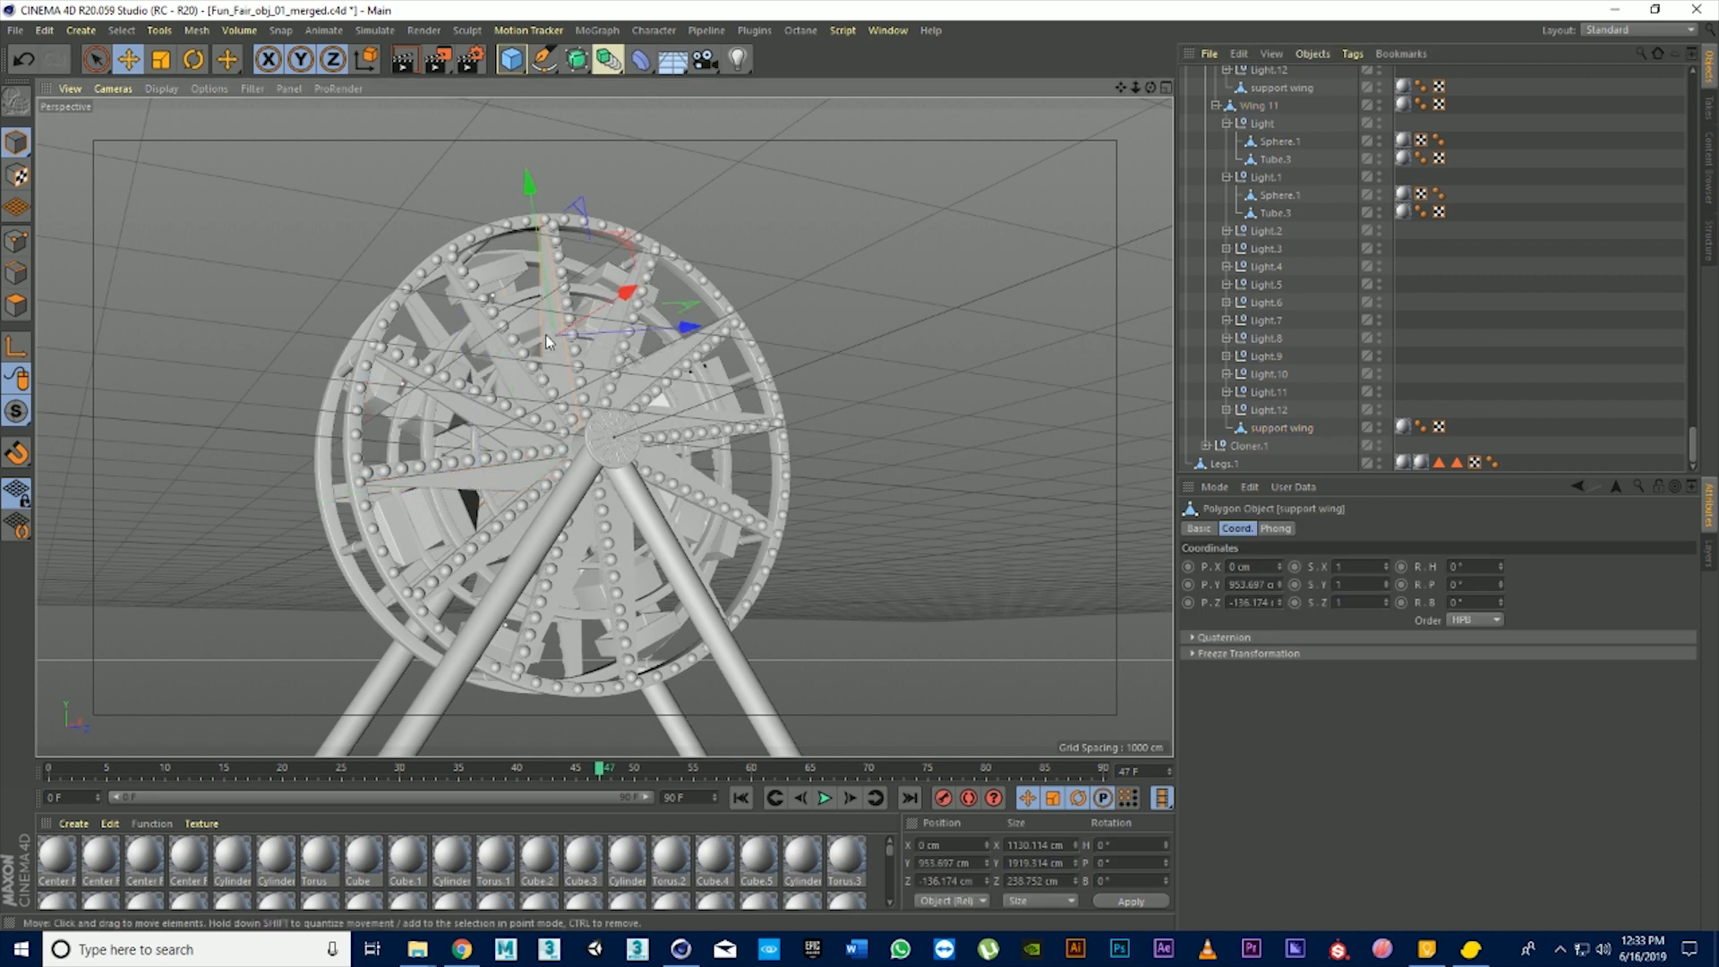
click(501, 369)
Collapse Symmetry.1 and isolate the Center Flower and Center Flower.1 groups with MagicSolo
scroll(1209, 308, up, 5)
scroll(1210, 313, up, 10)
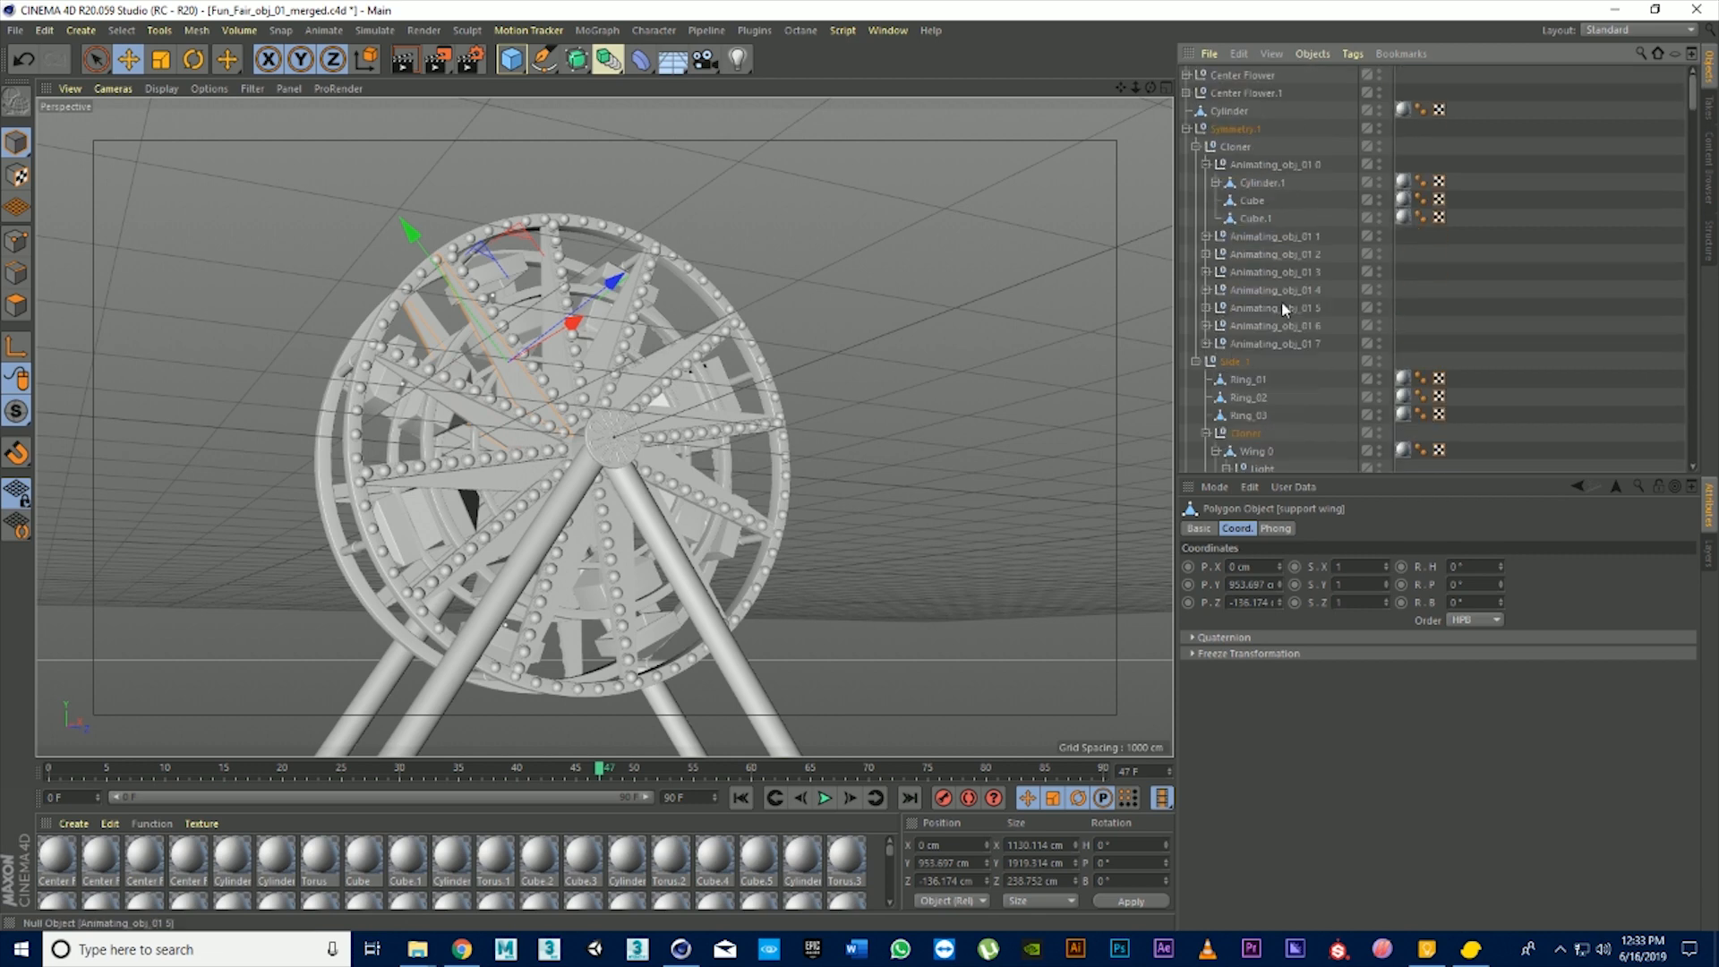
click(1184, 128)
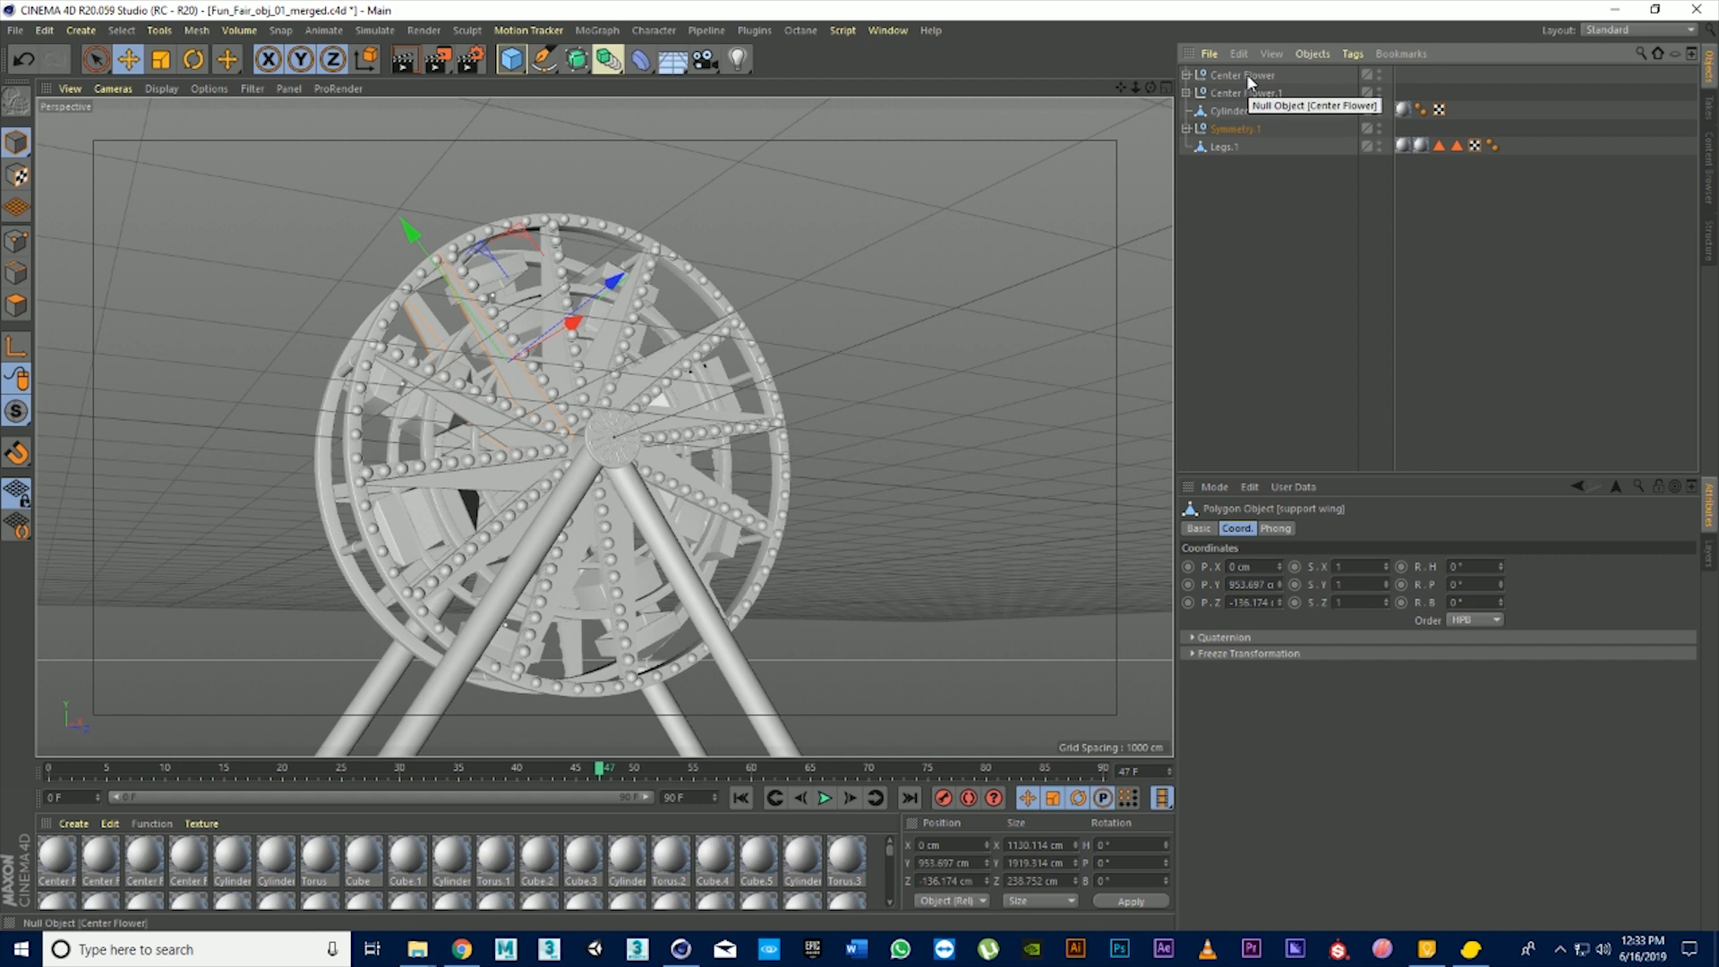
click(1246, 75)
ctrl+click(1251, 92)
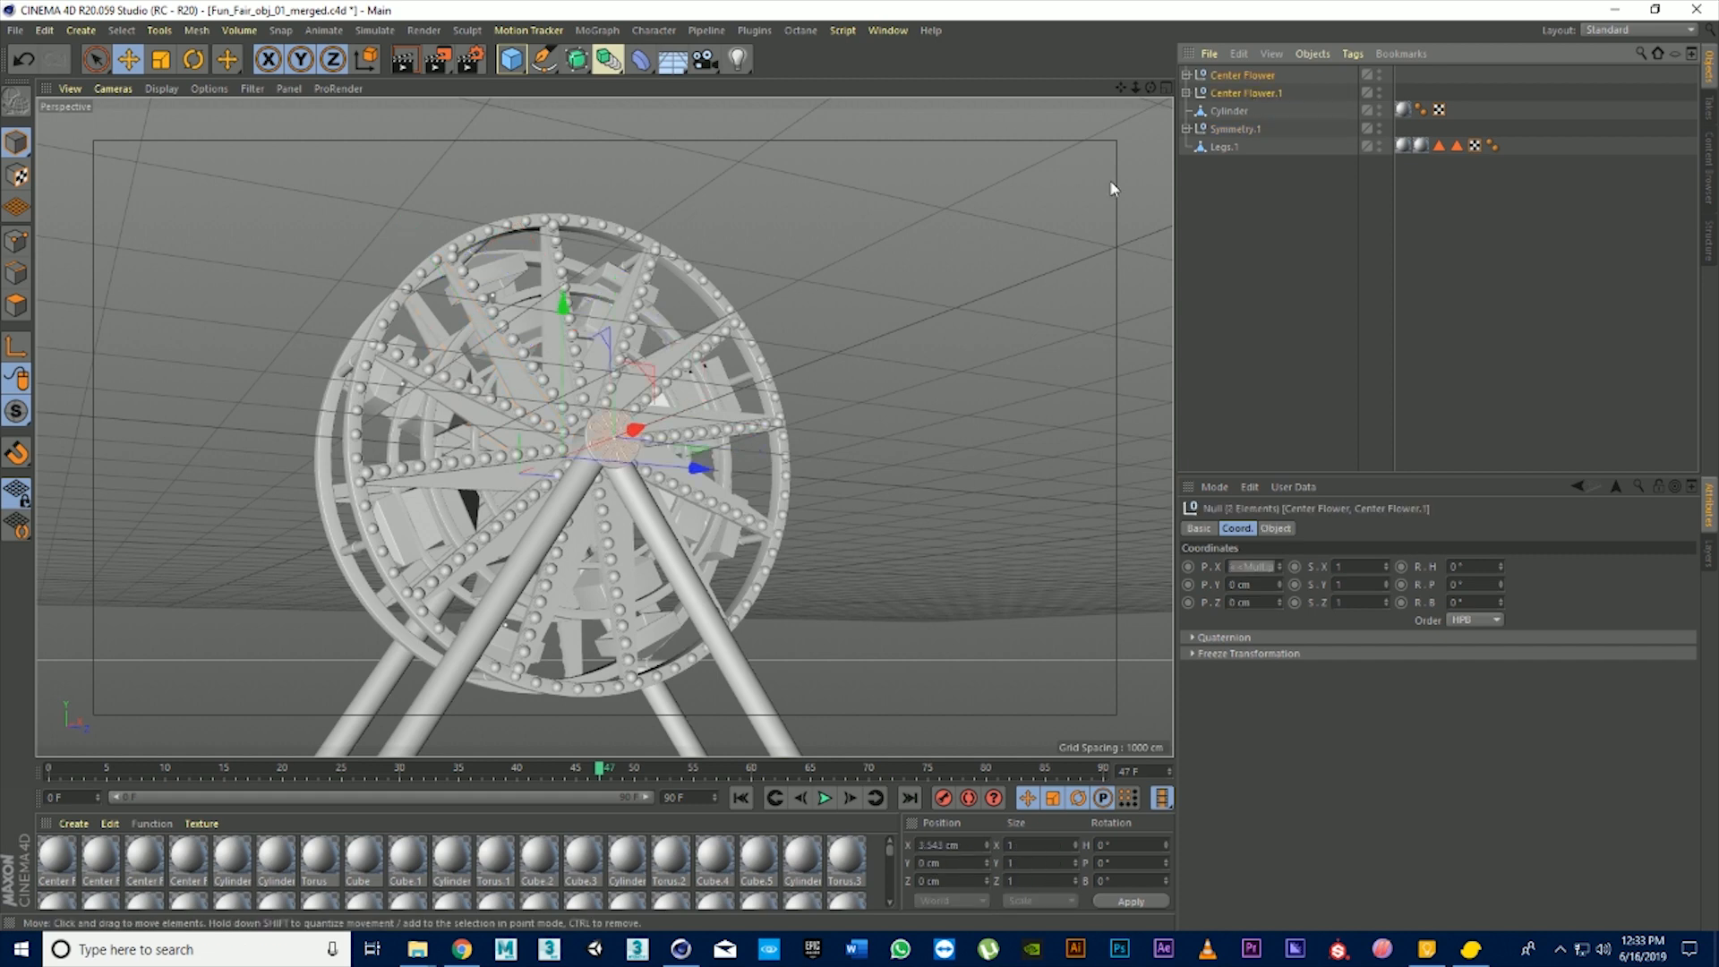
click(750, 33)
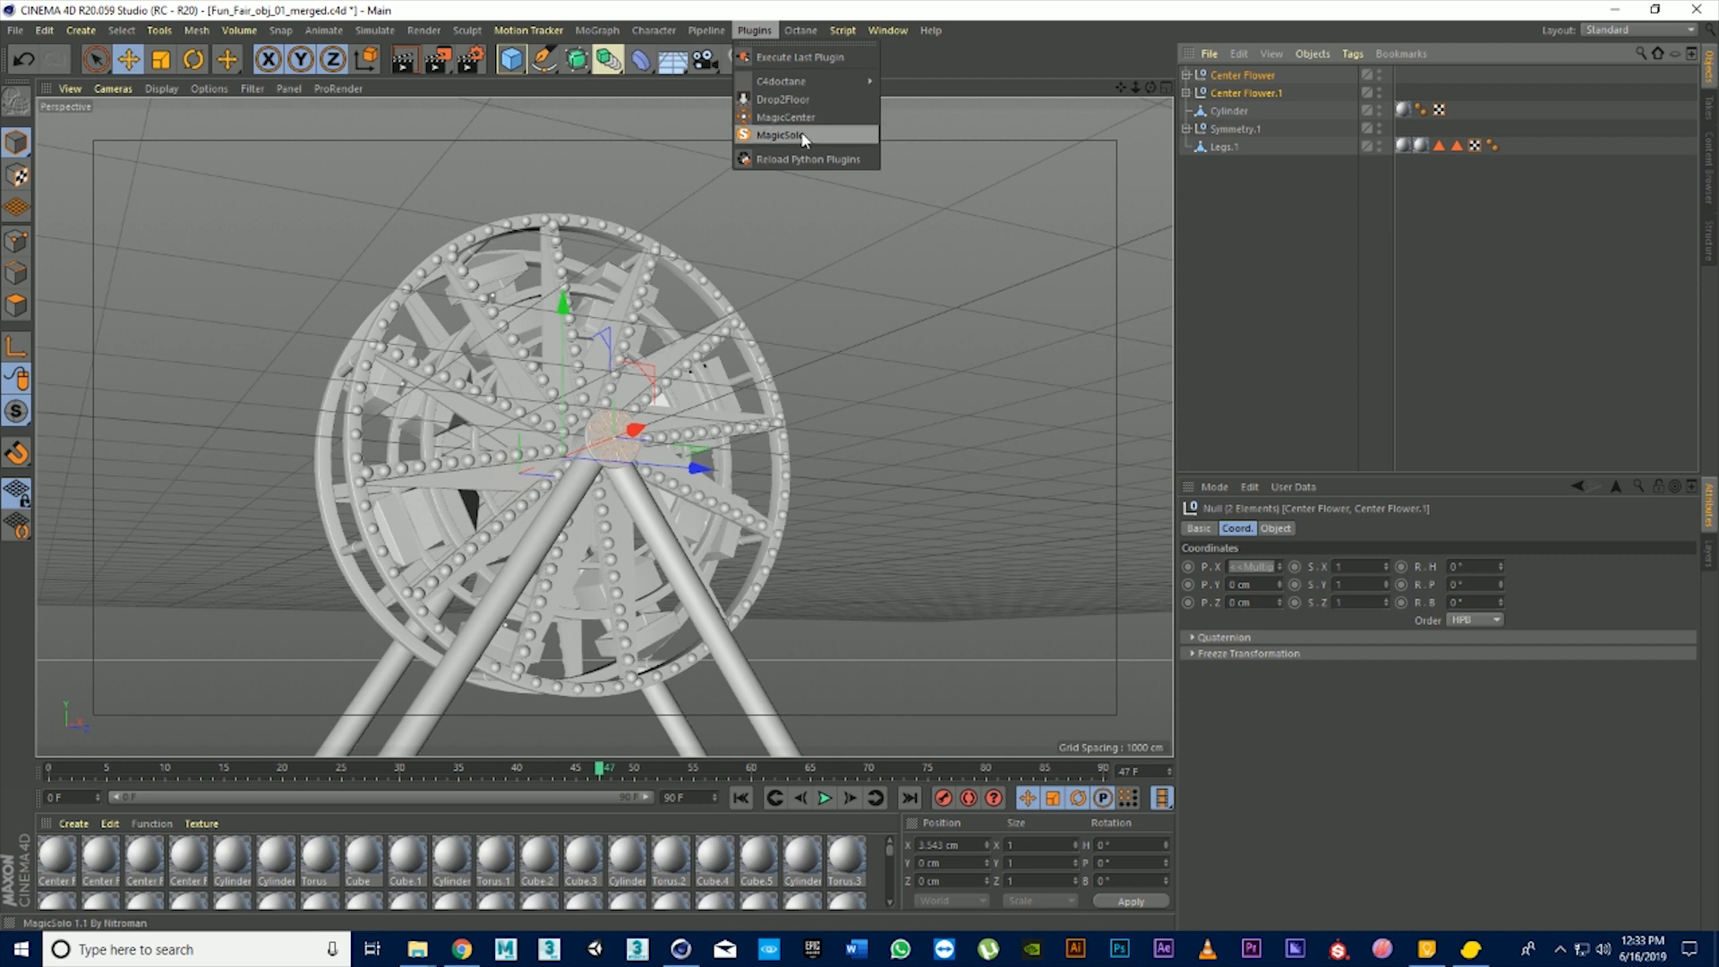
click(806, 140)
click(1222, 102)
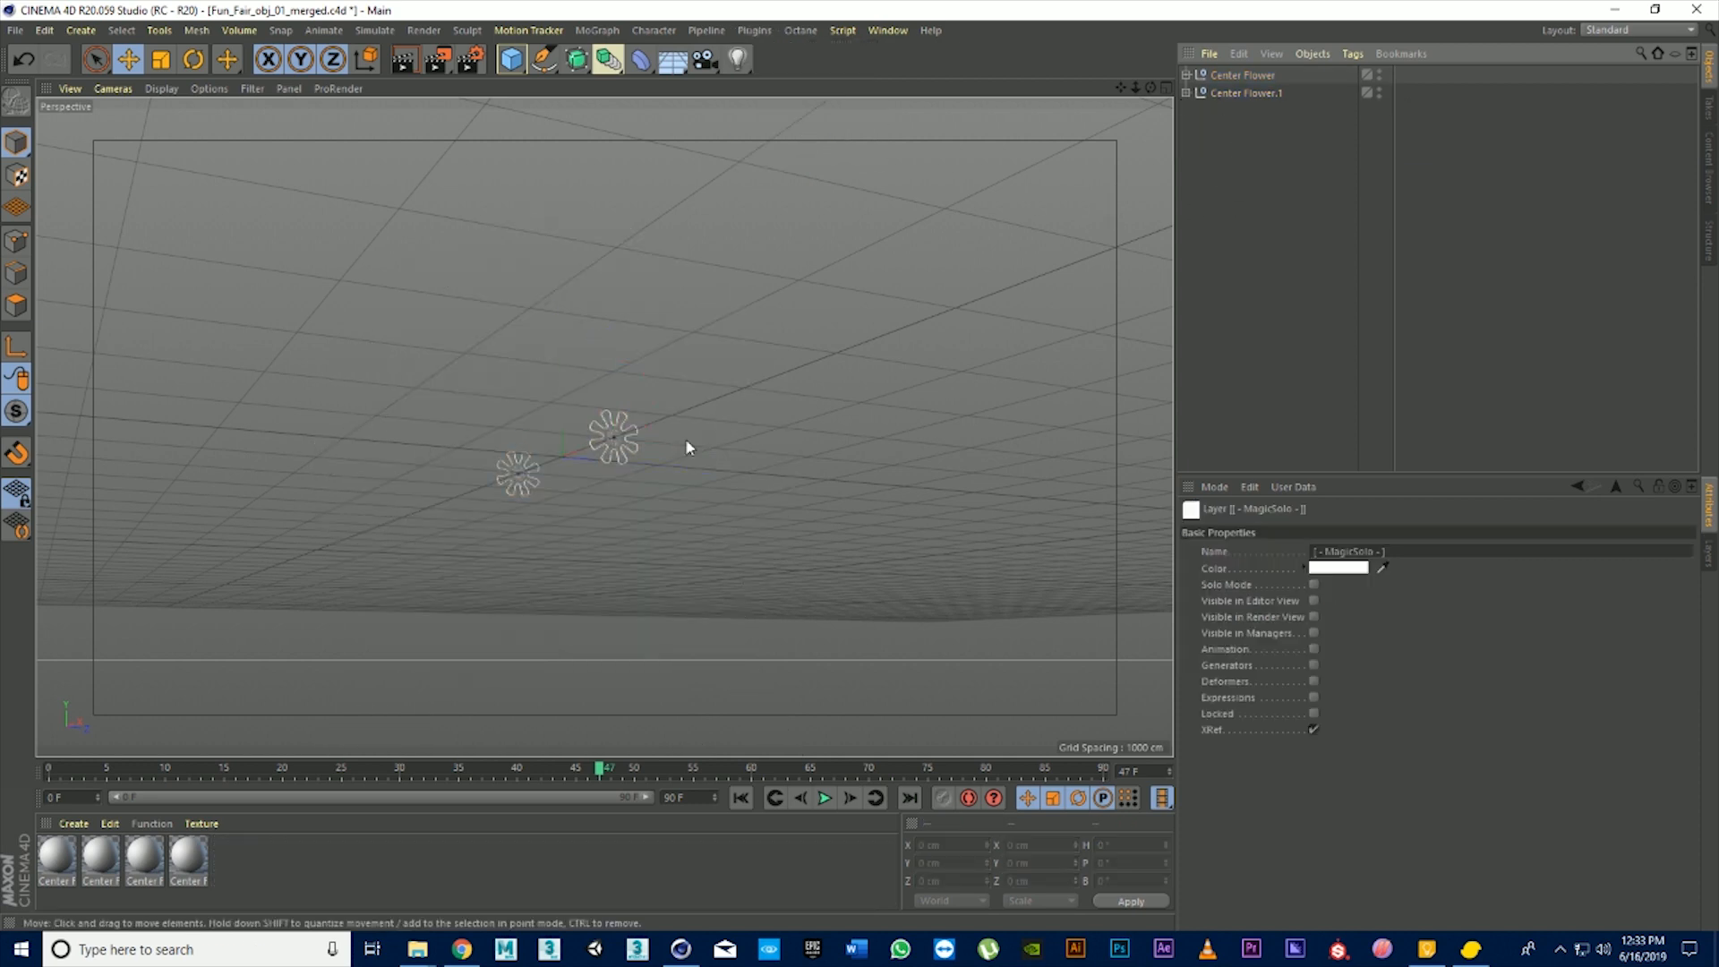
Expand both Center Flower groups and merge their four flower meshes into one object with Connect Objects + Delete
scroll(685, 437, up, 5)
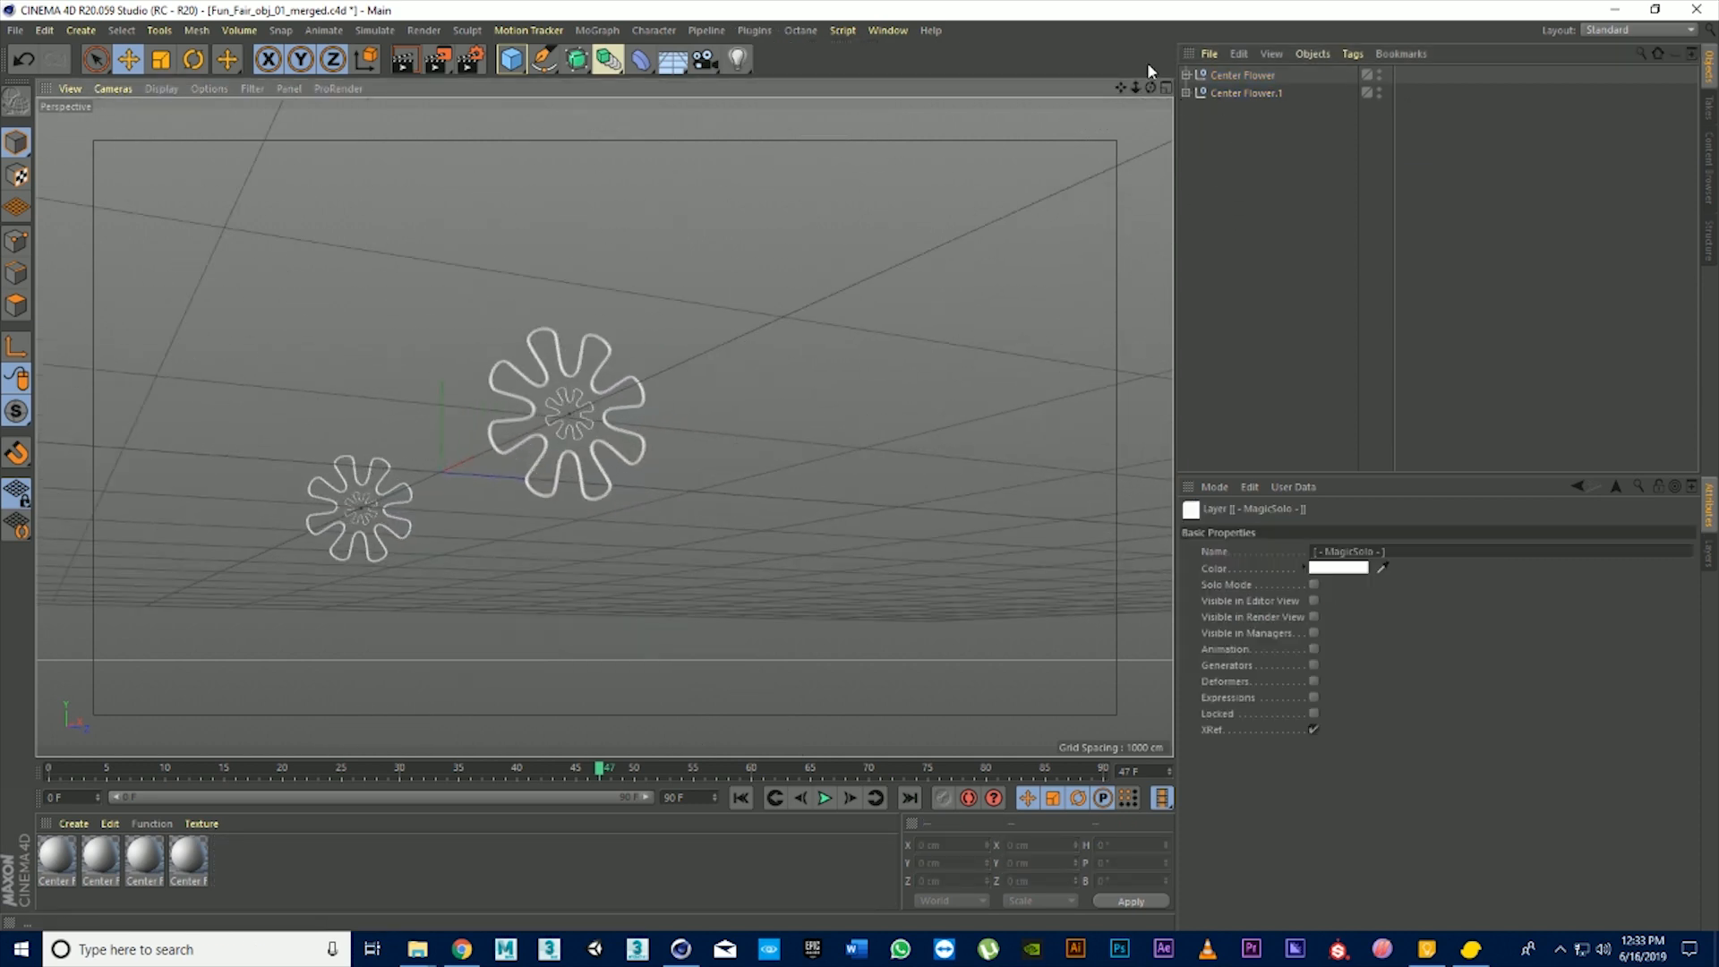
mouse_move(1135, 87)
mouse_down()
mouse_move(1164, 87)
mouse_move(1153, 130)
mouse_move(1153, 88)
mouse_move(1130, 100)
mouse_up()
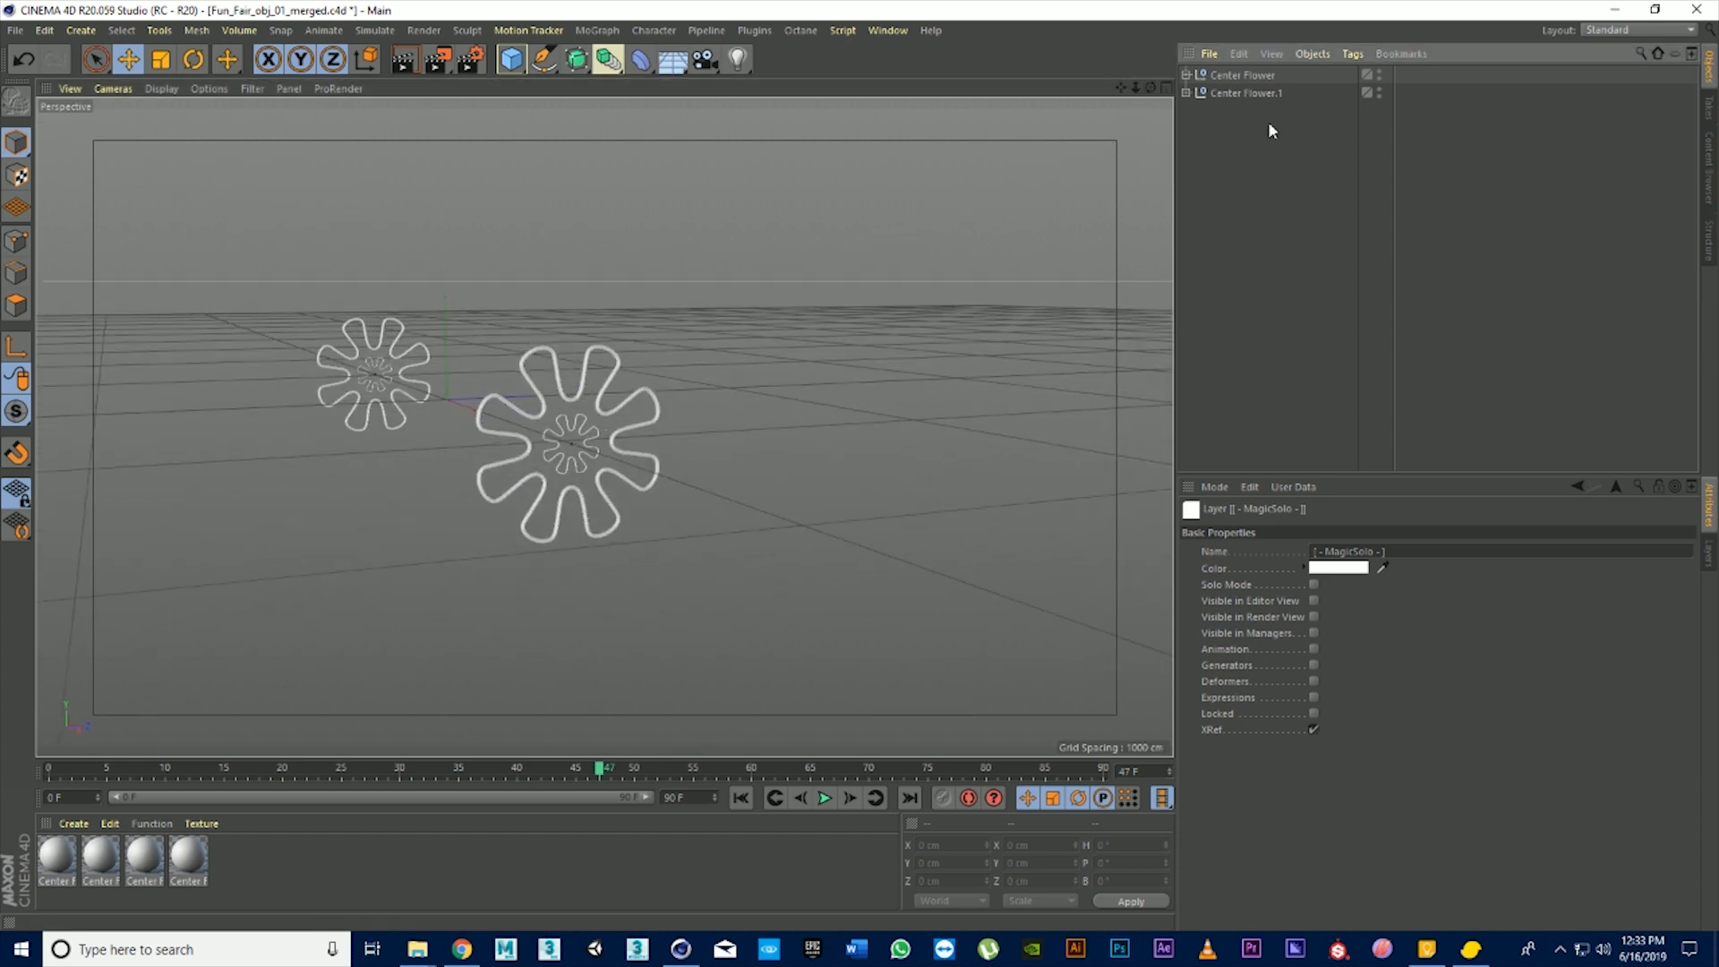
click(1186, 75)
click(1187, 128)
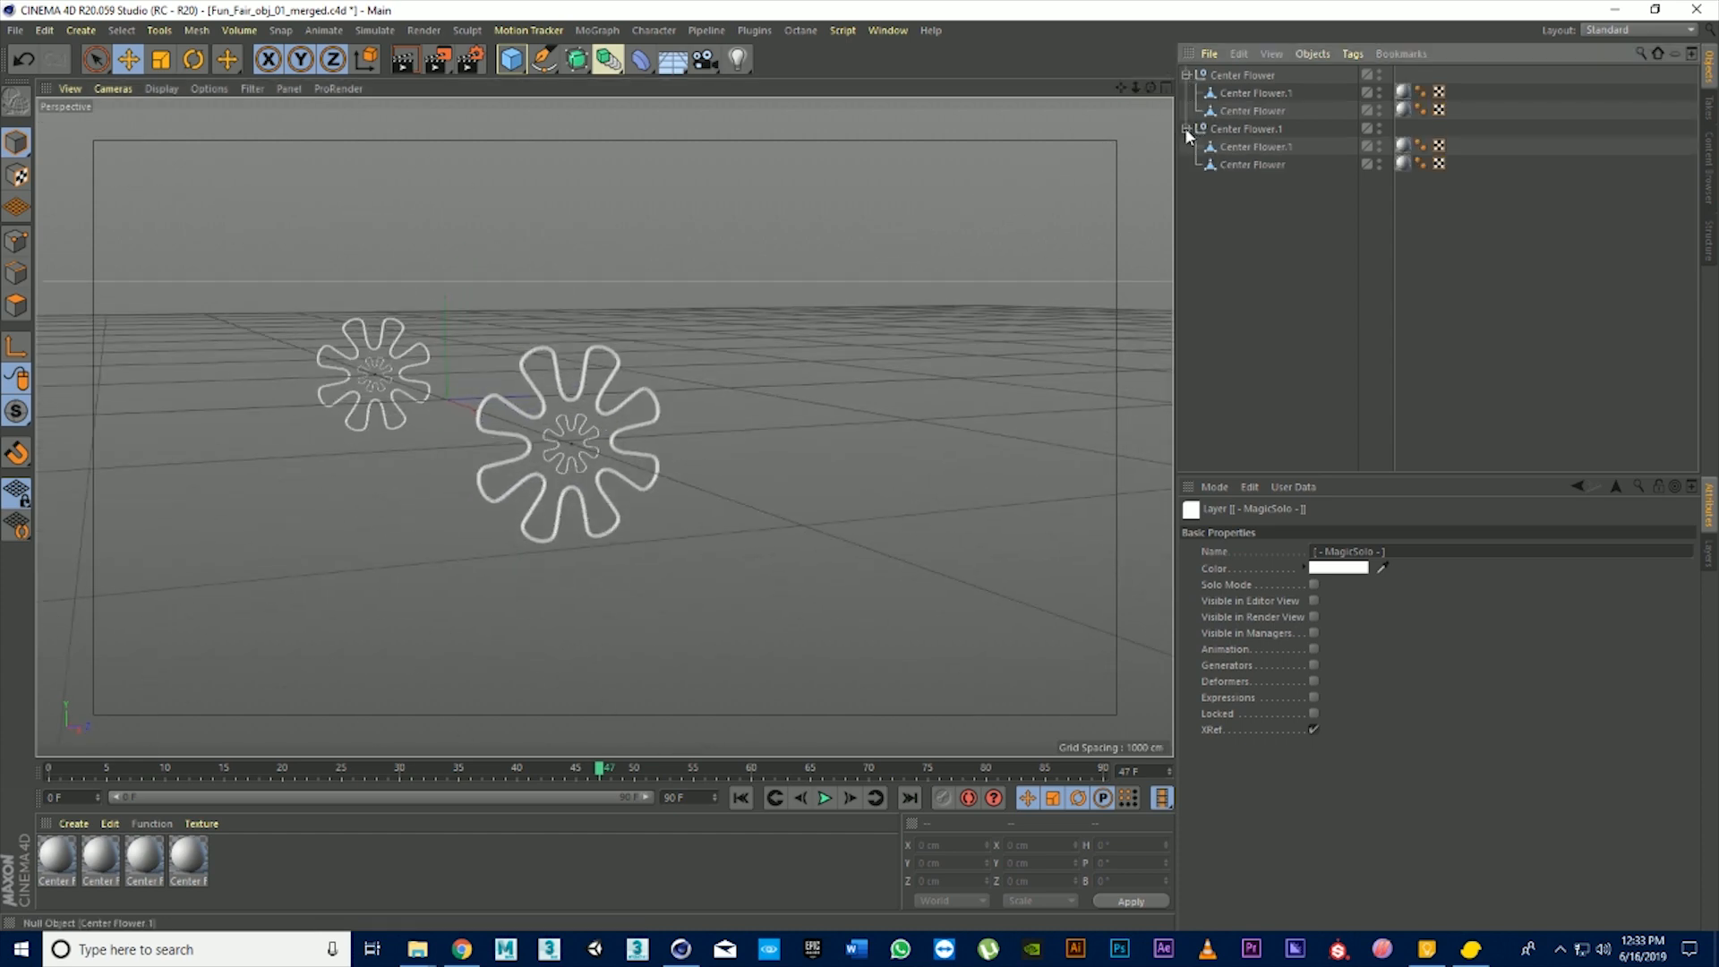
click(1249, 93)
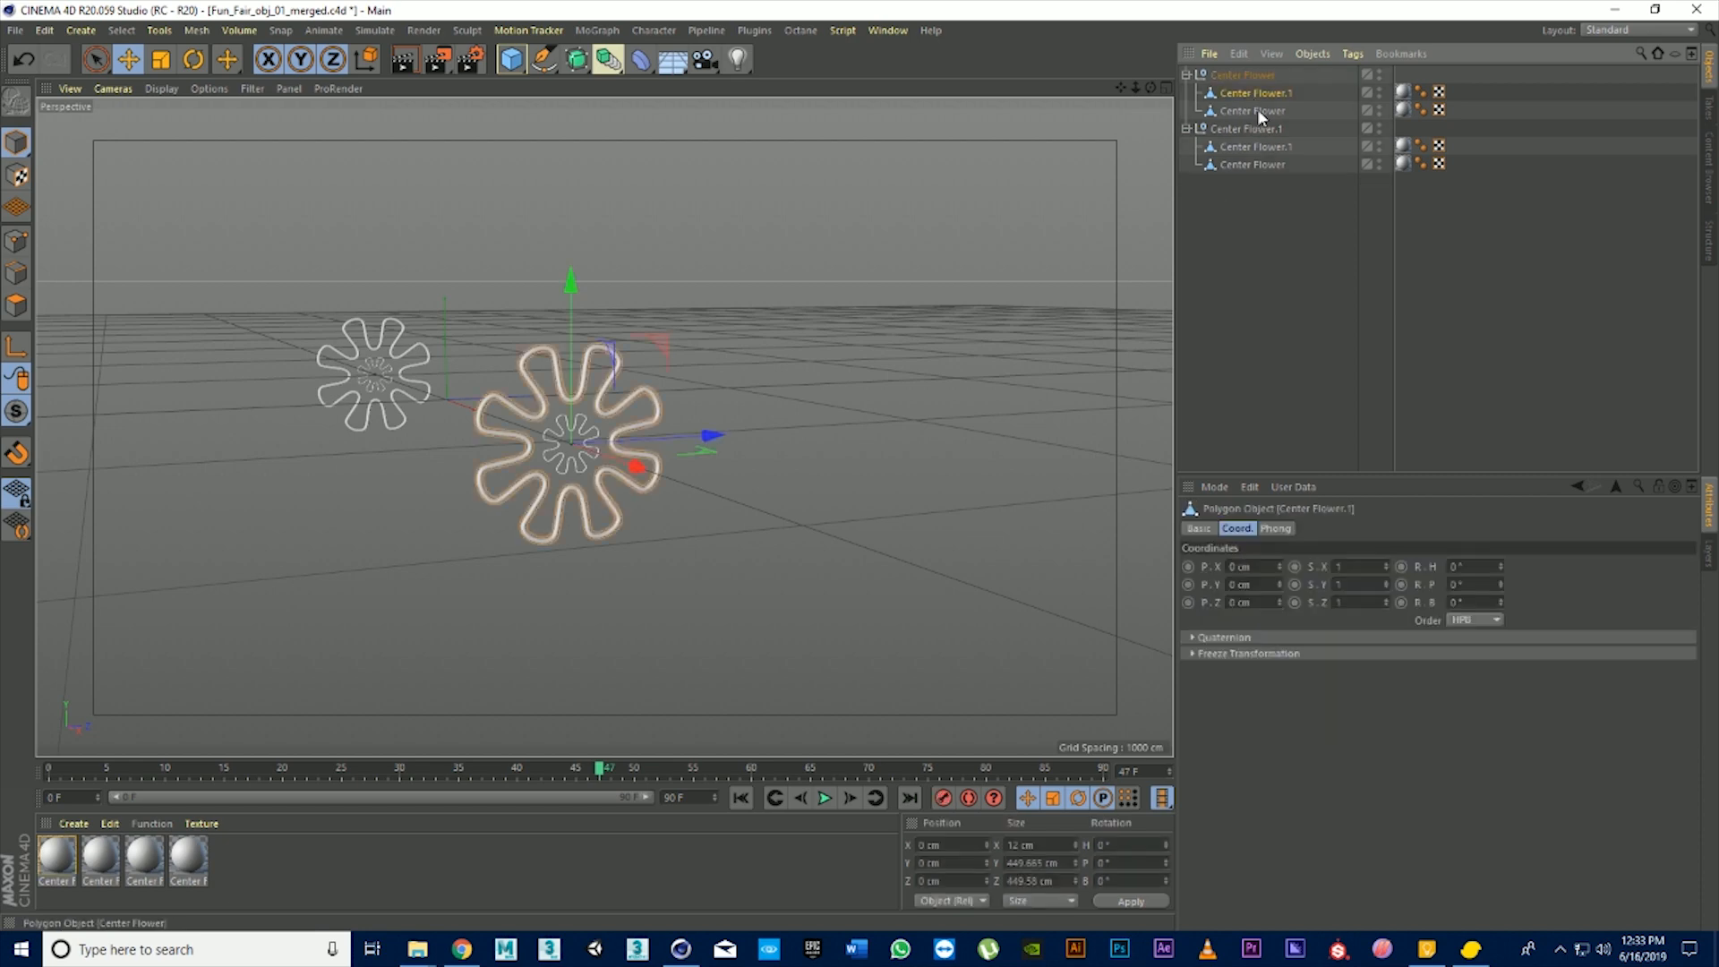
ctrl+click(1257, 111)
ctrl+click(1264, 147)
ctrl+click(1254, 166)
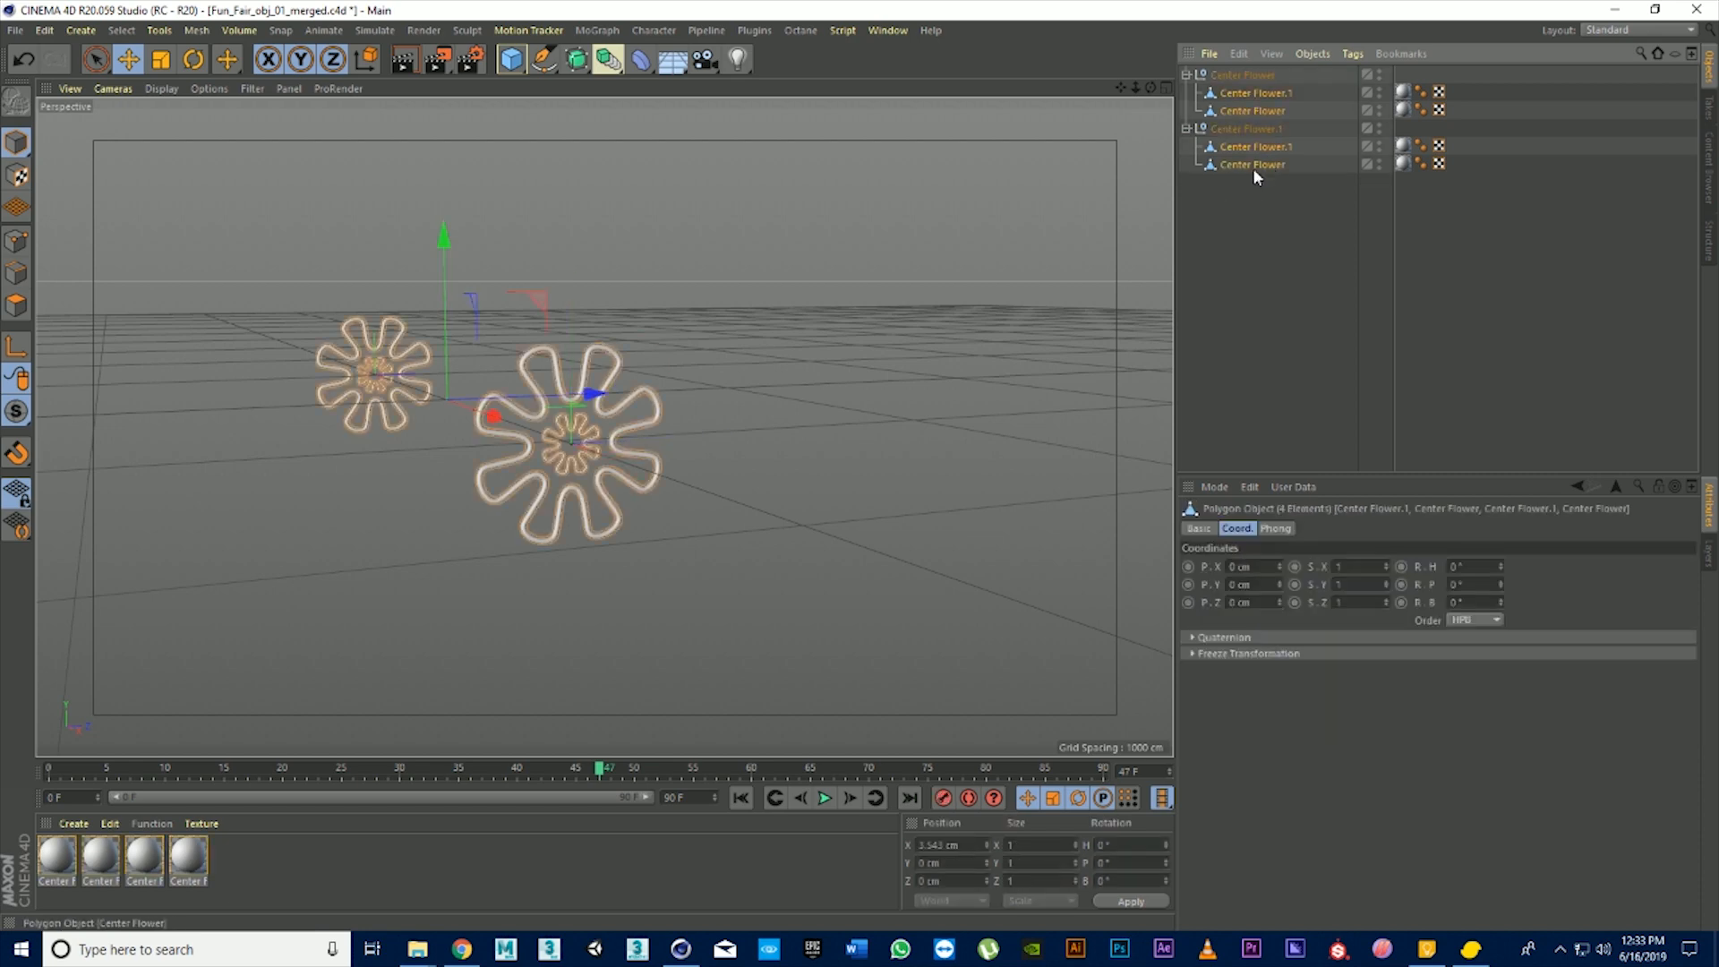
right_click(1254, 164)
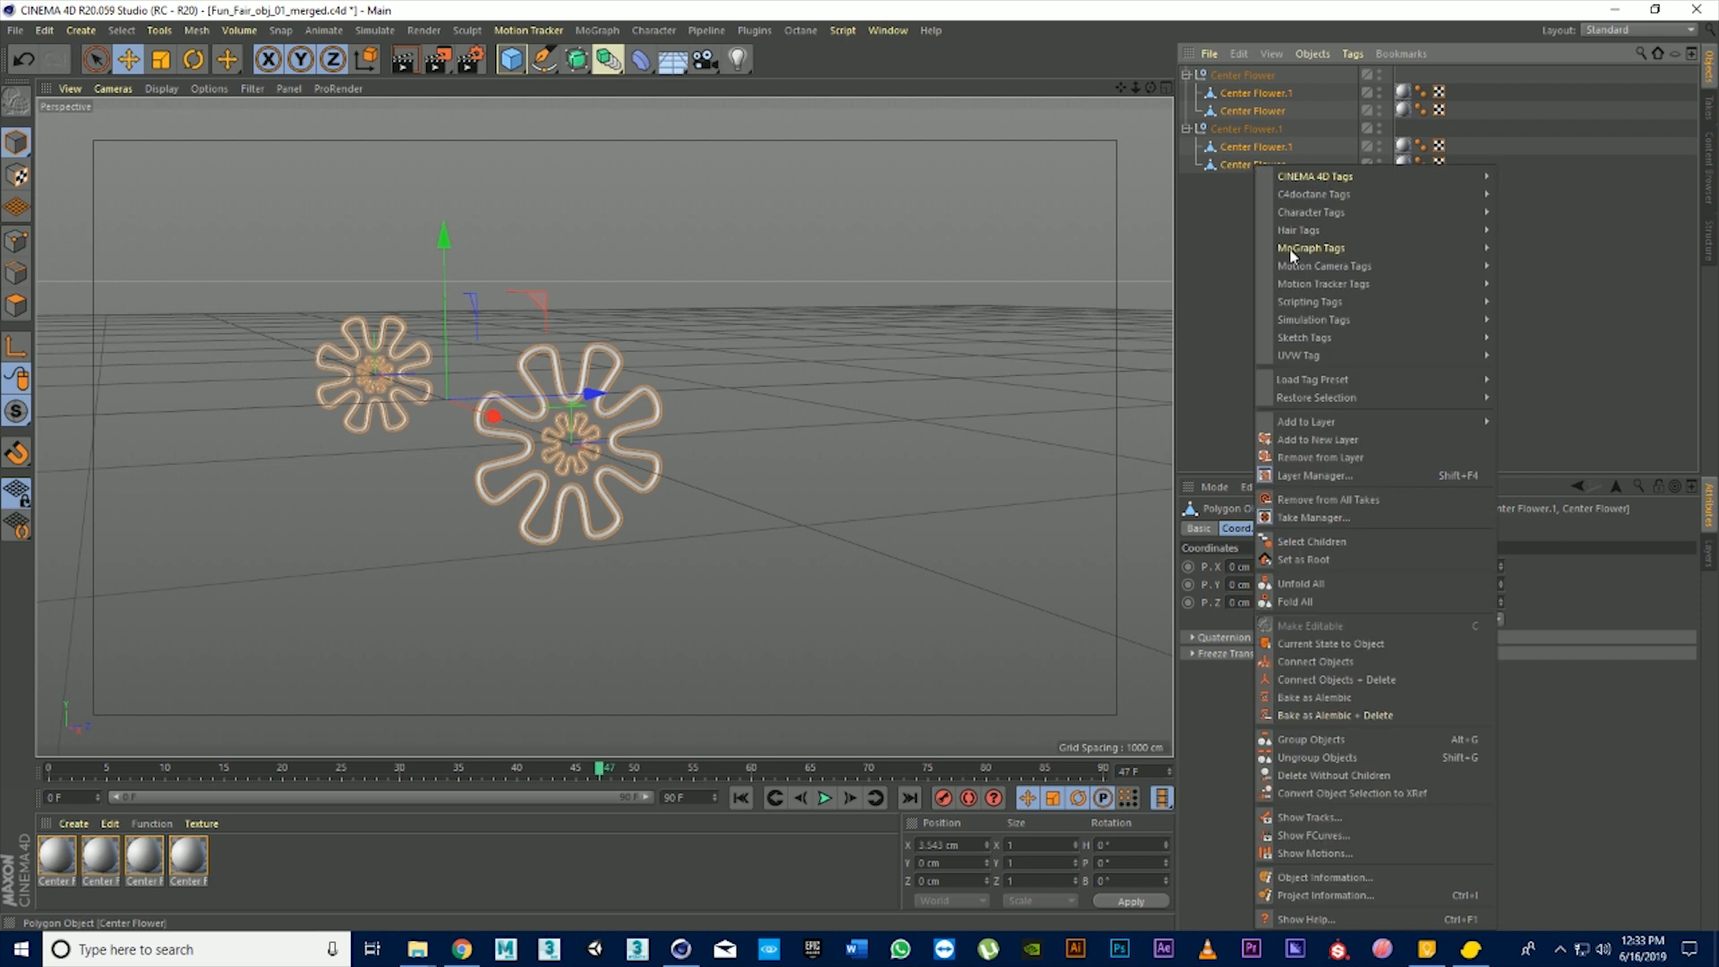
click(1386, 678)
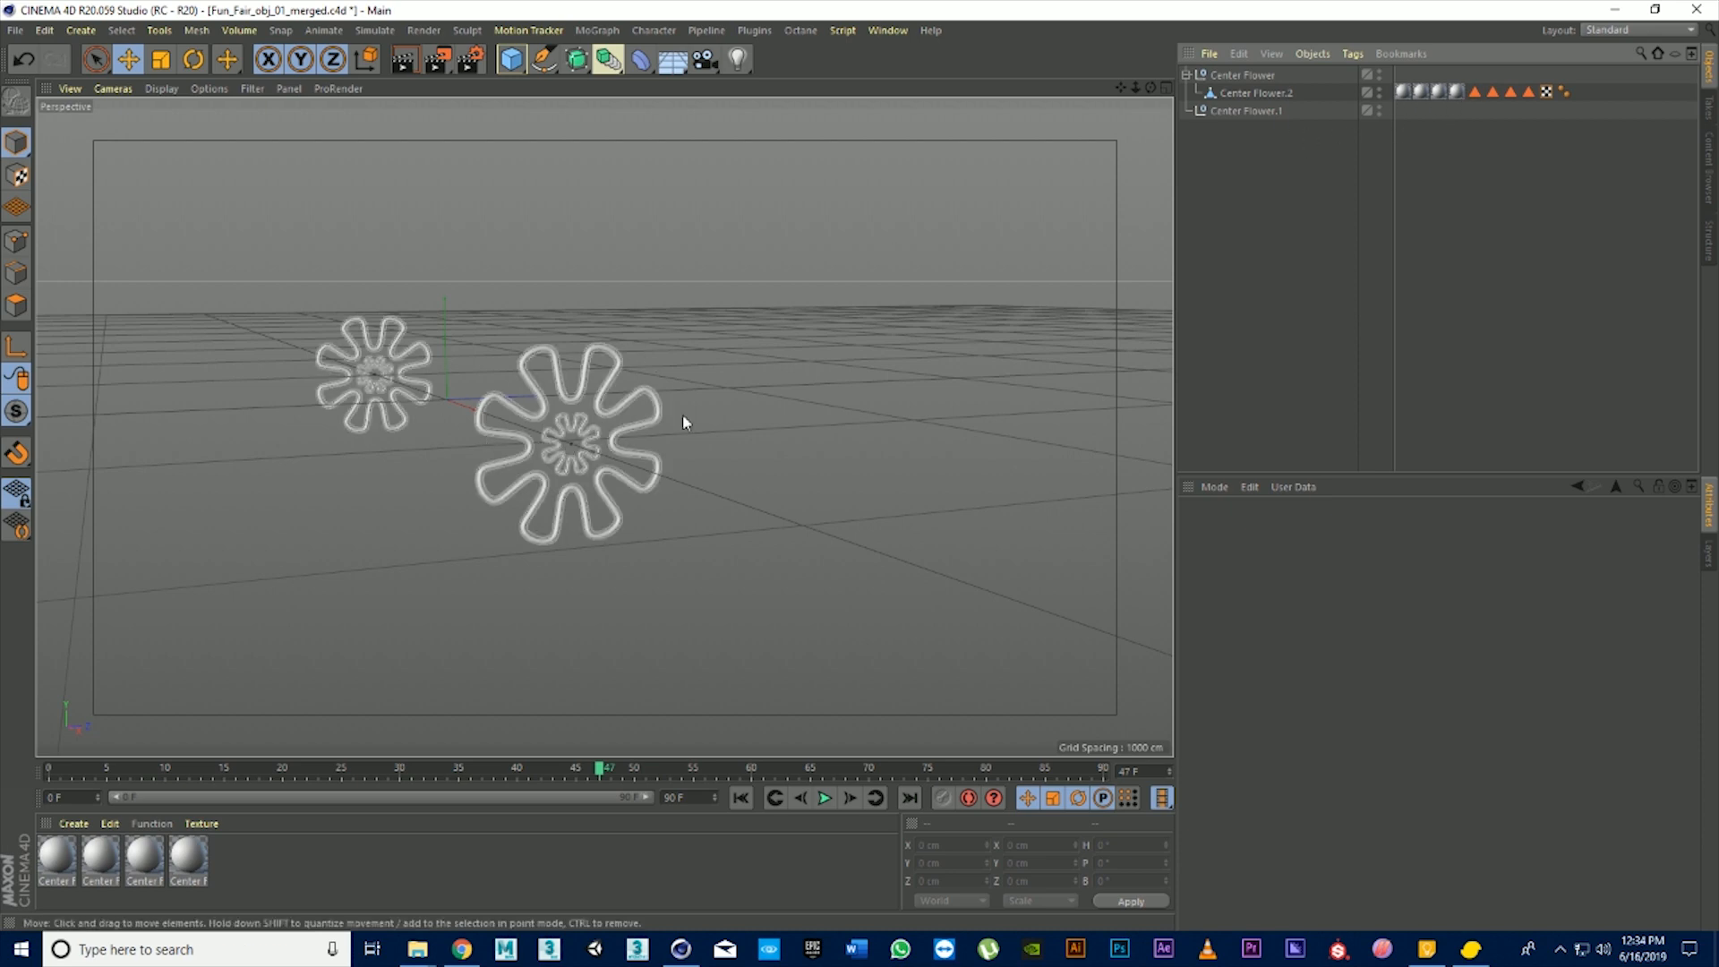
Delete the empty Center Flower.1 null, move the merged flower mesh out of the Center Flower null, and delete that null too
click(1264, 107)
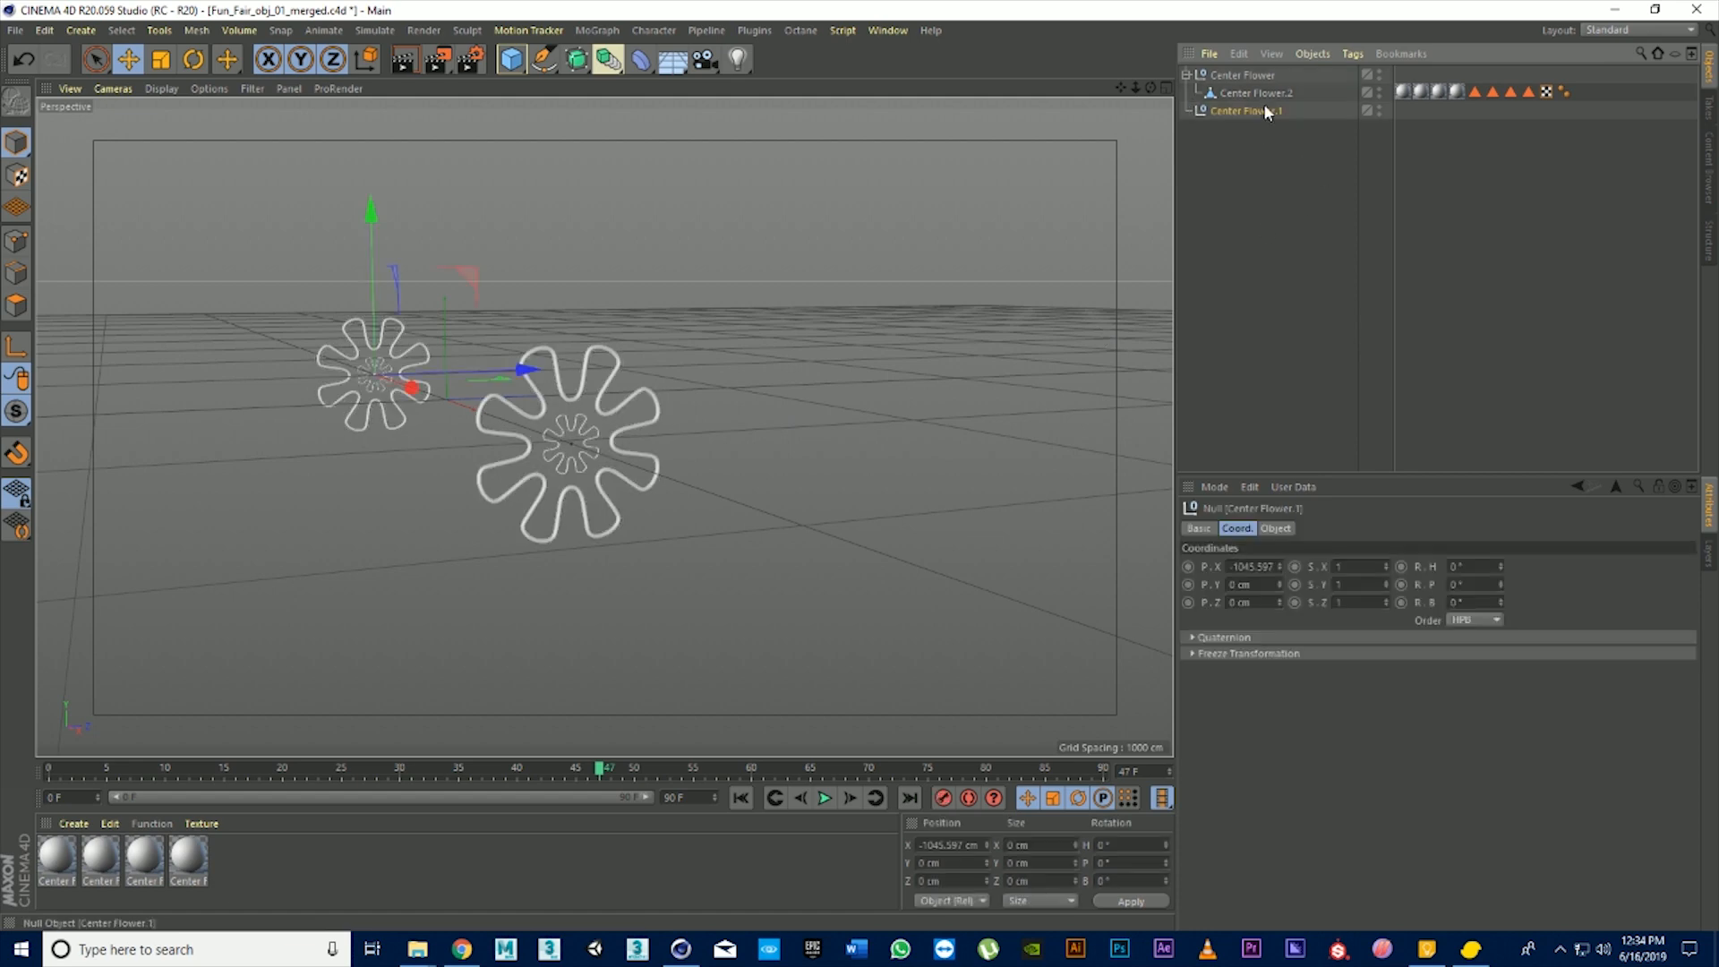
key(Delete)
drag(1255, 97, 1254, 196)
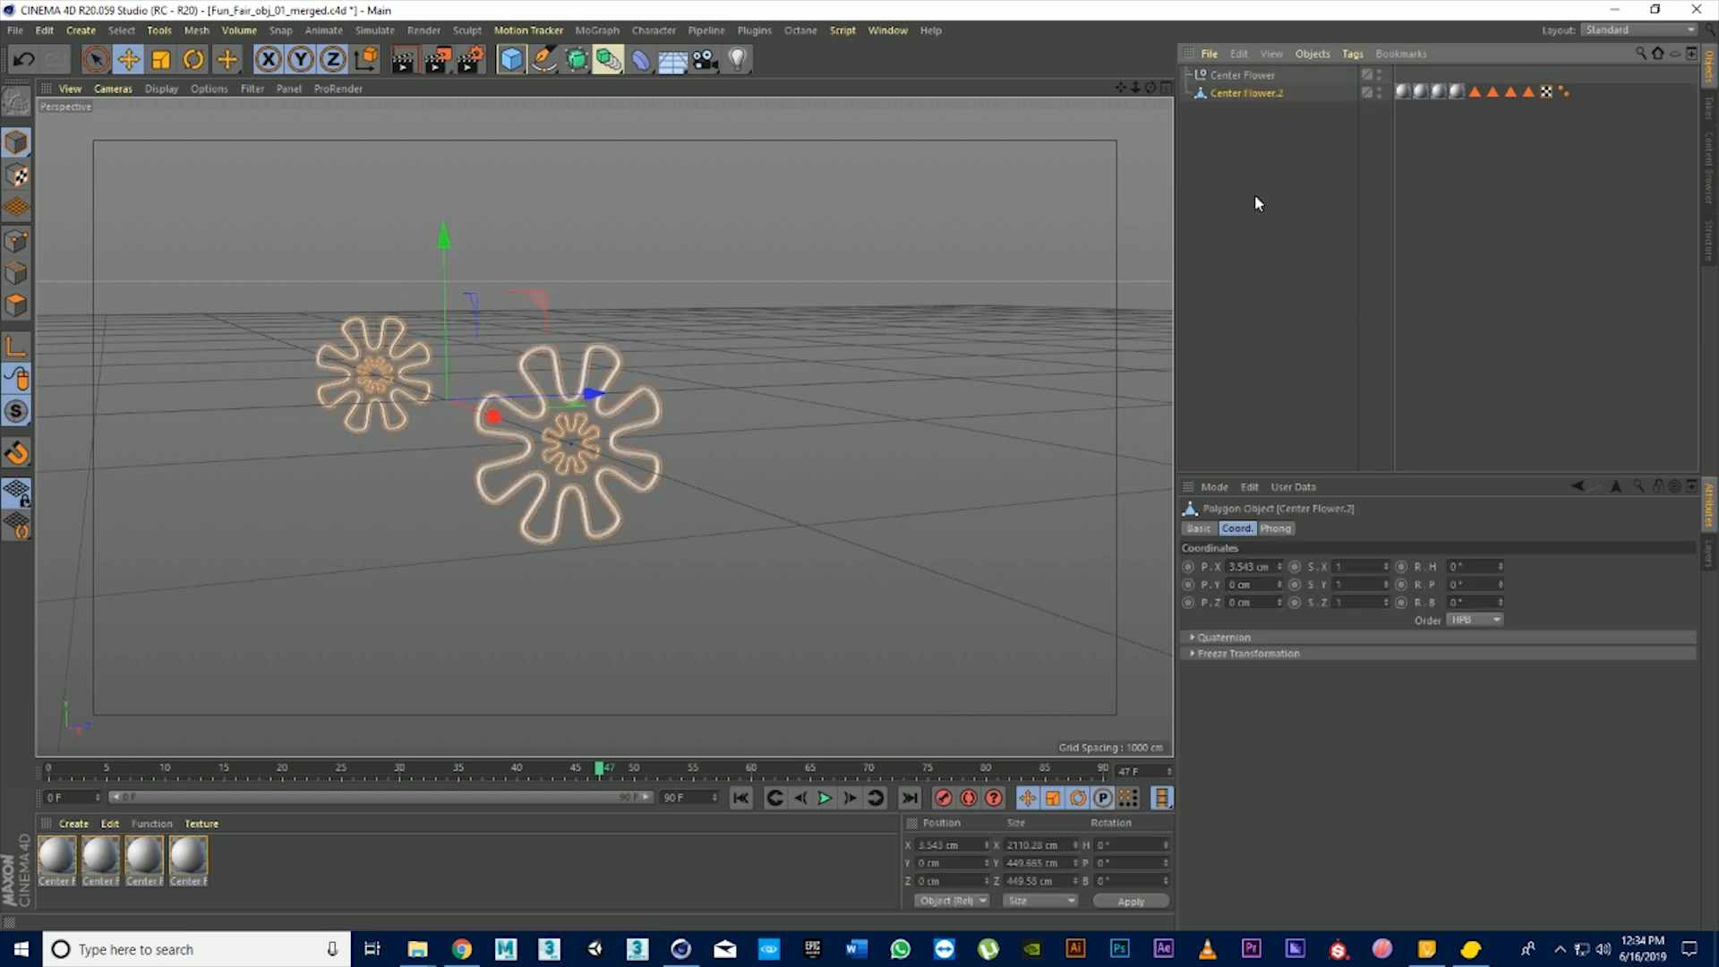
click(1266, 78)
key(Delete)
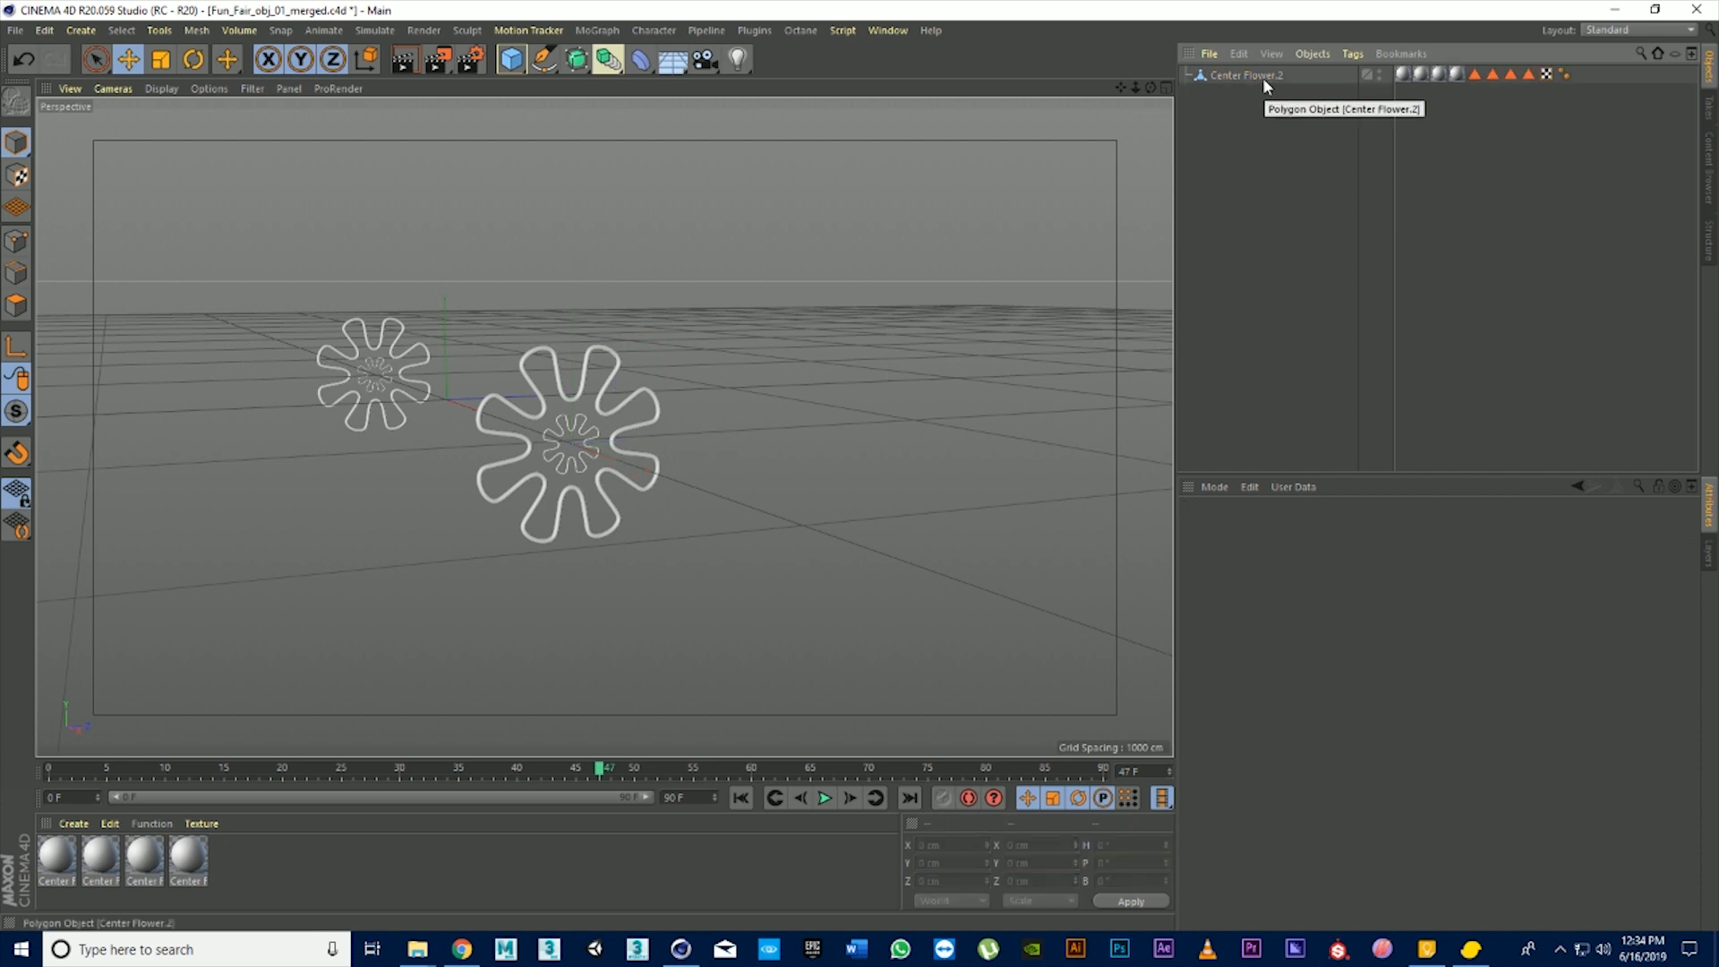
Rename the merged flower object as Center Flower and turn off the MagicSolo isolation
double_click(1263, 77)
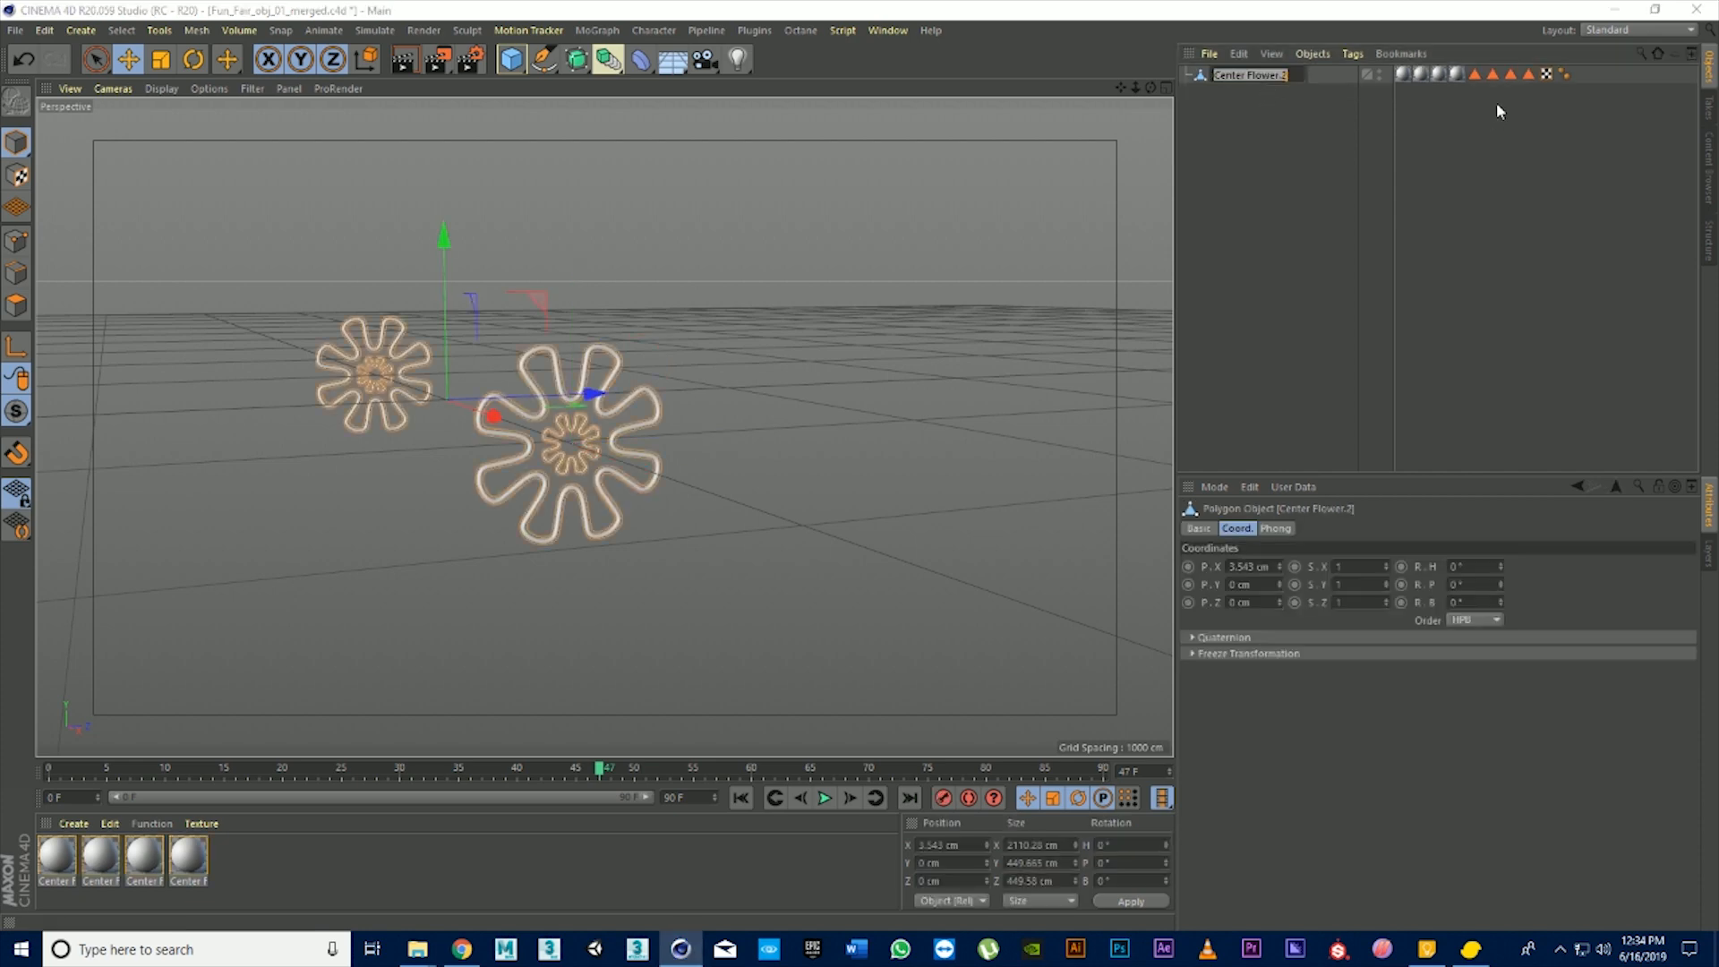
text(Center Flower)
key(Return)
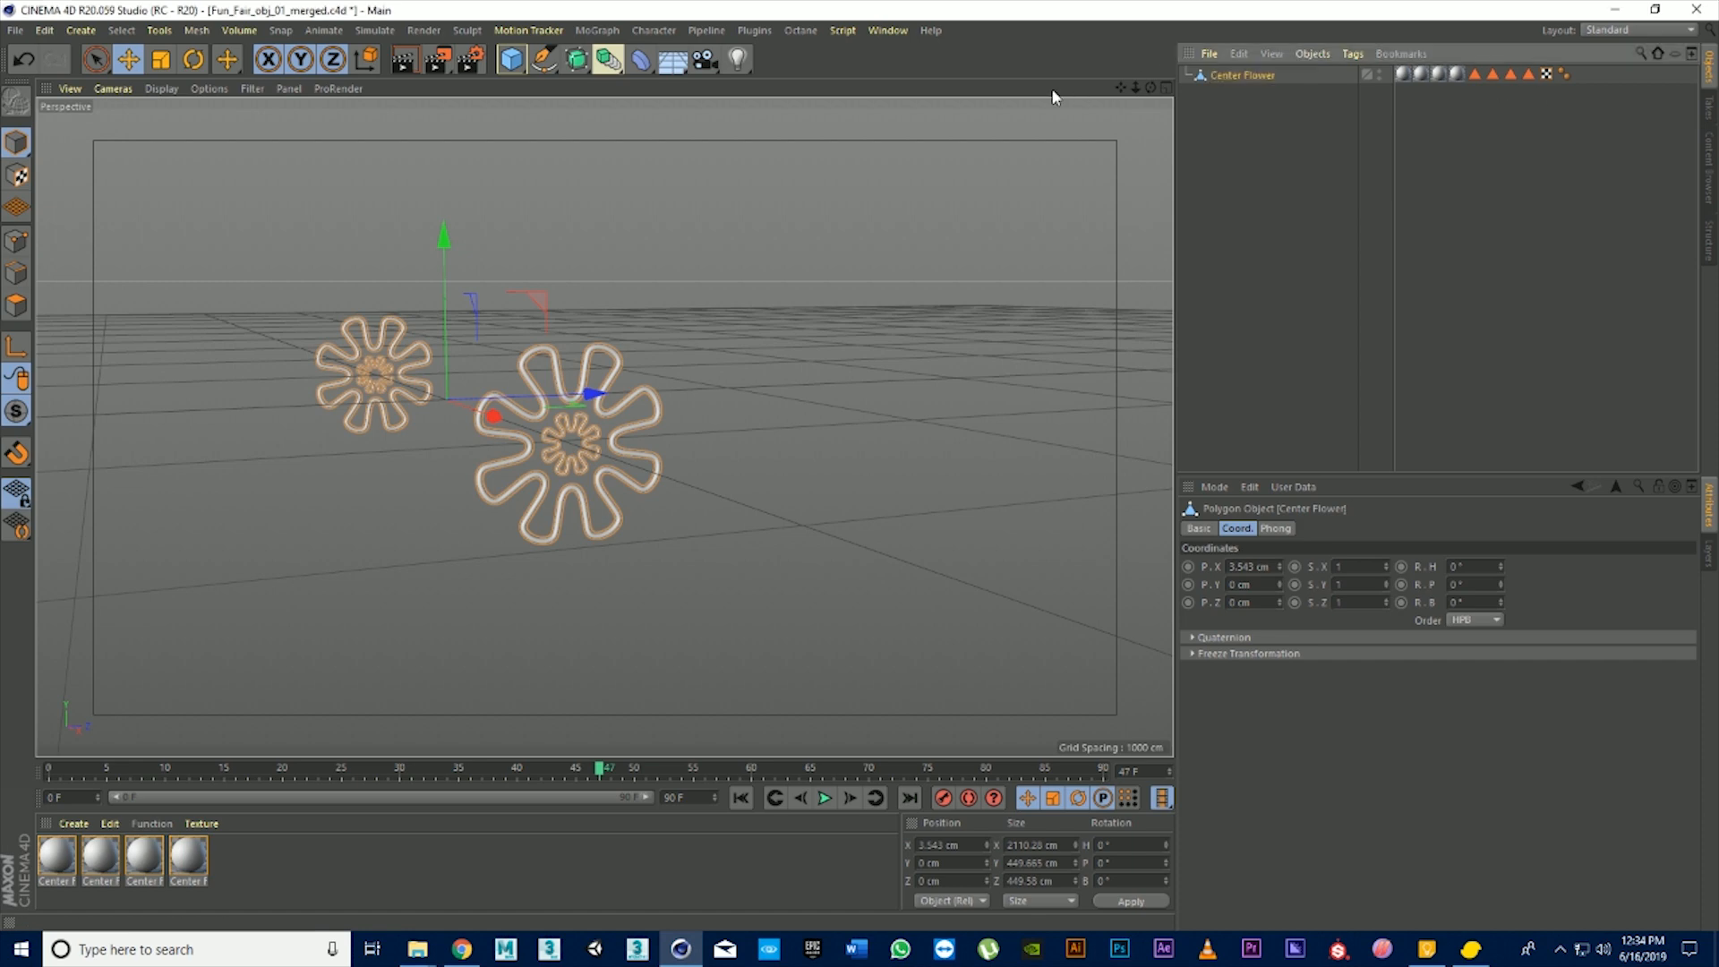
click(754, 30)
click(781, 135)
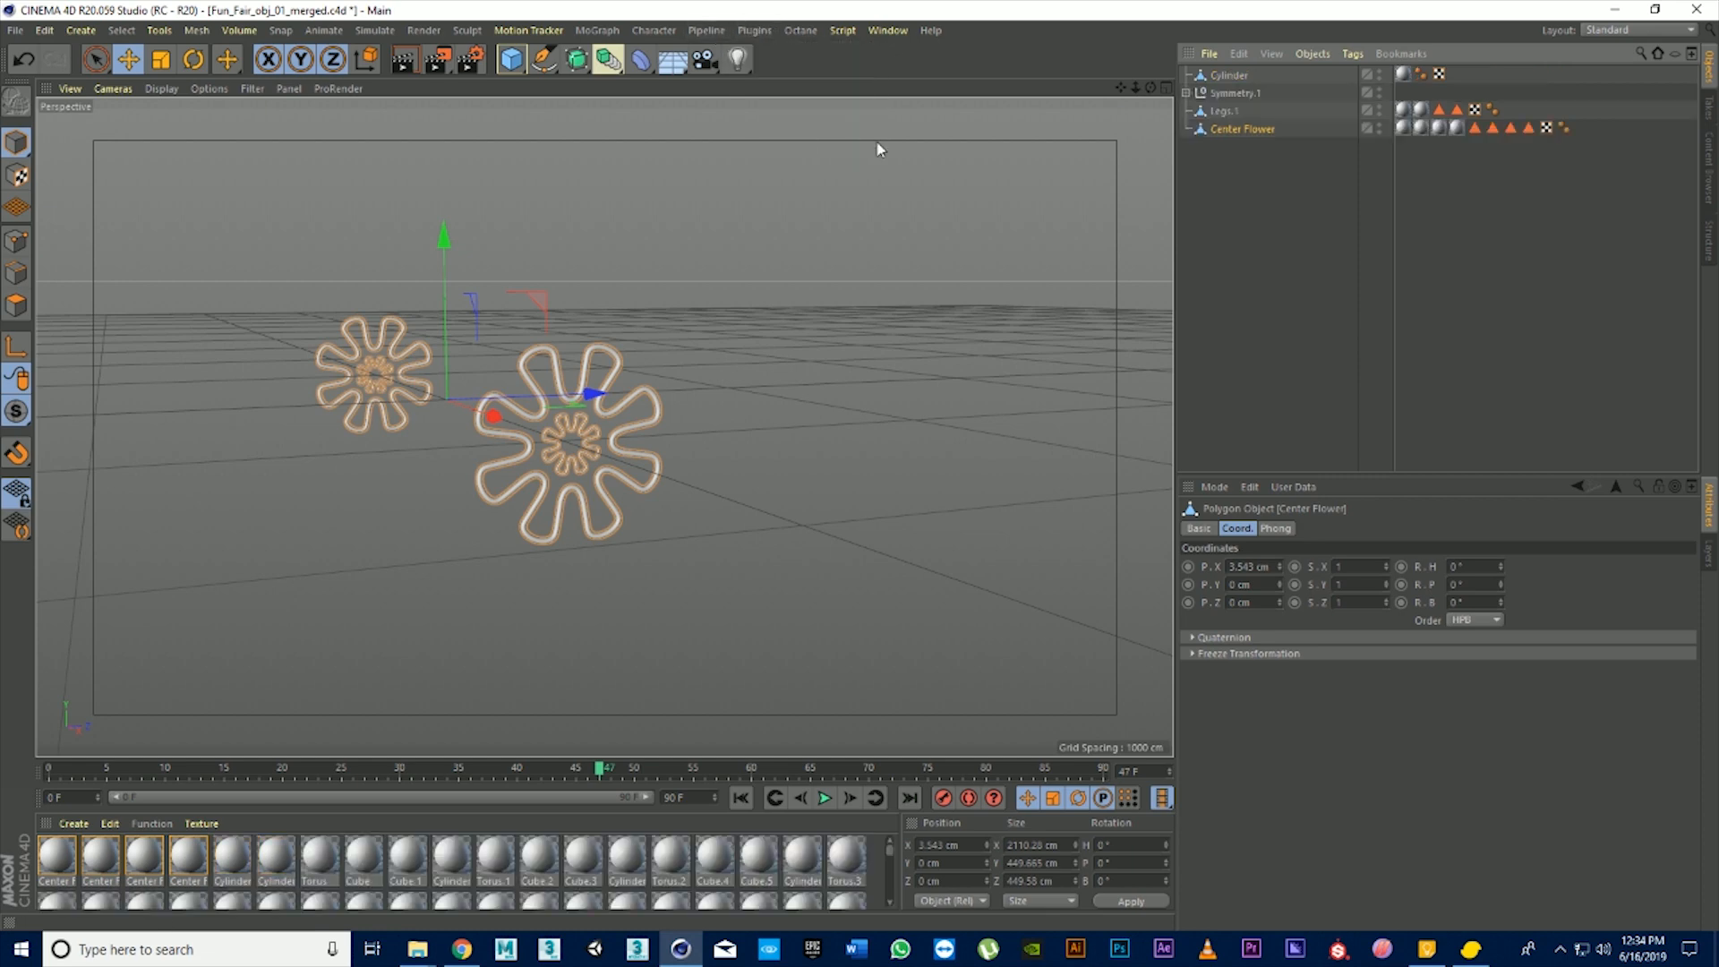
Rename the Legs.1 object as Legs
click(1271, 170)
double_click(1233, 111)
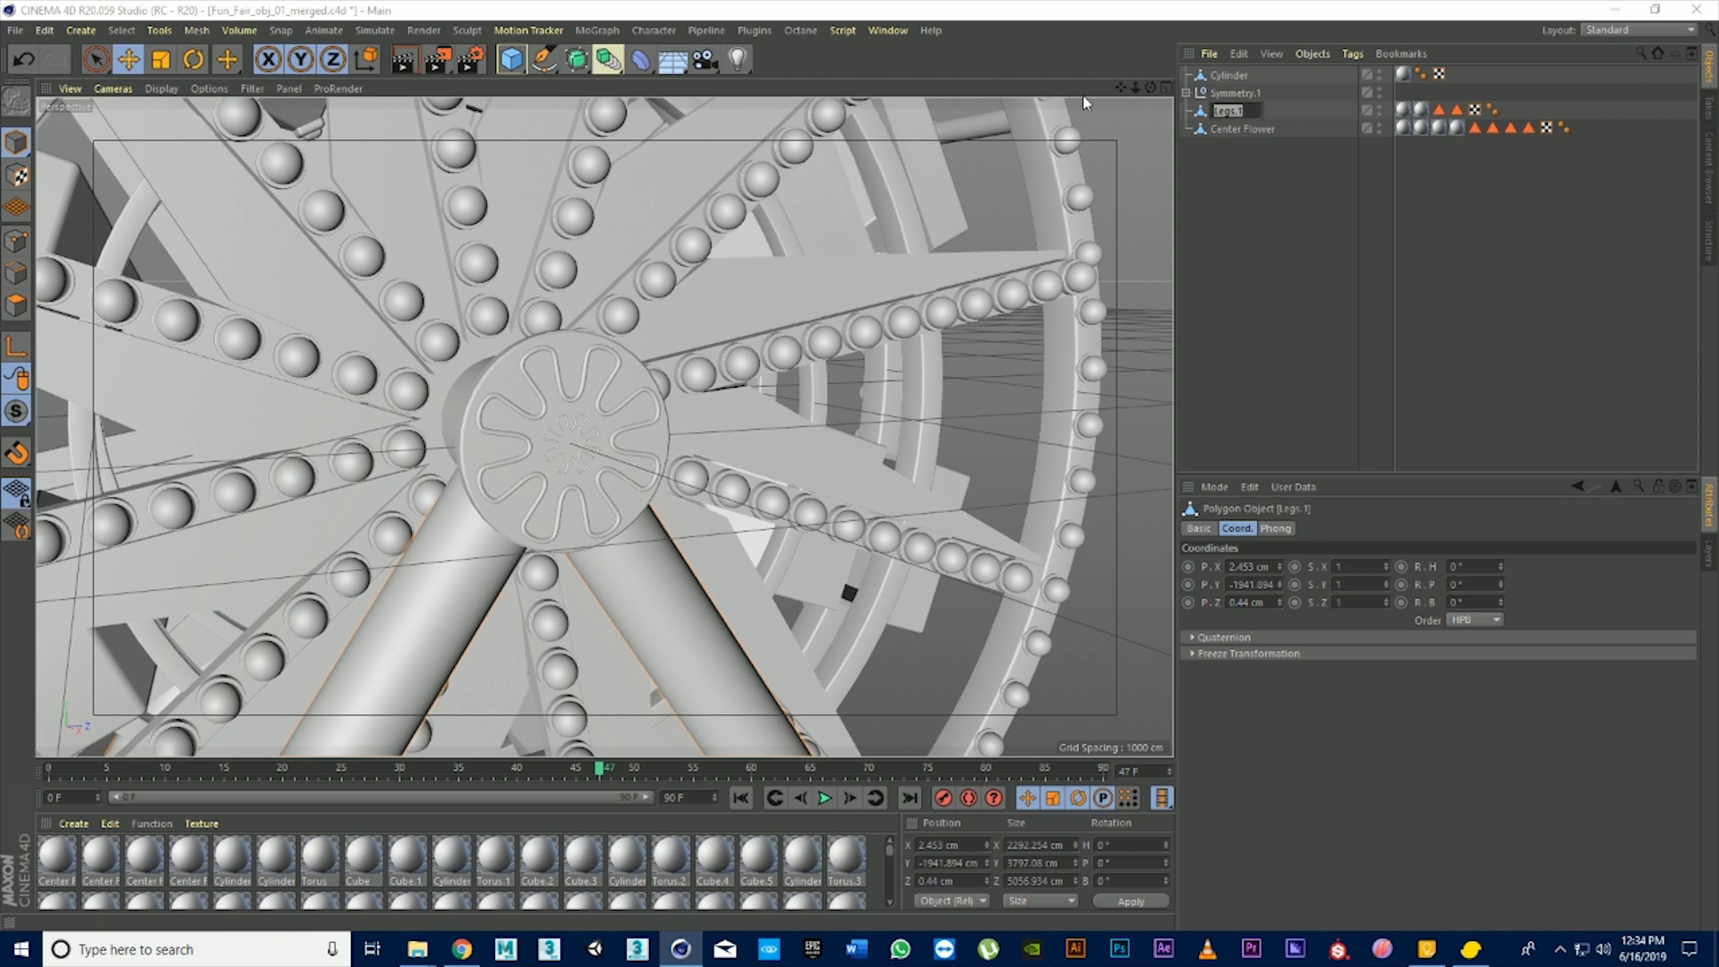
text(Legs)
key(Return)
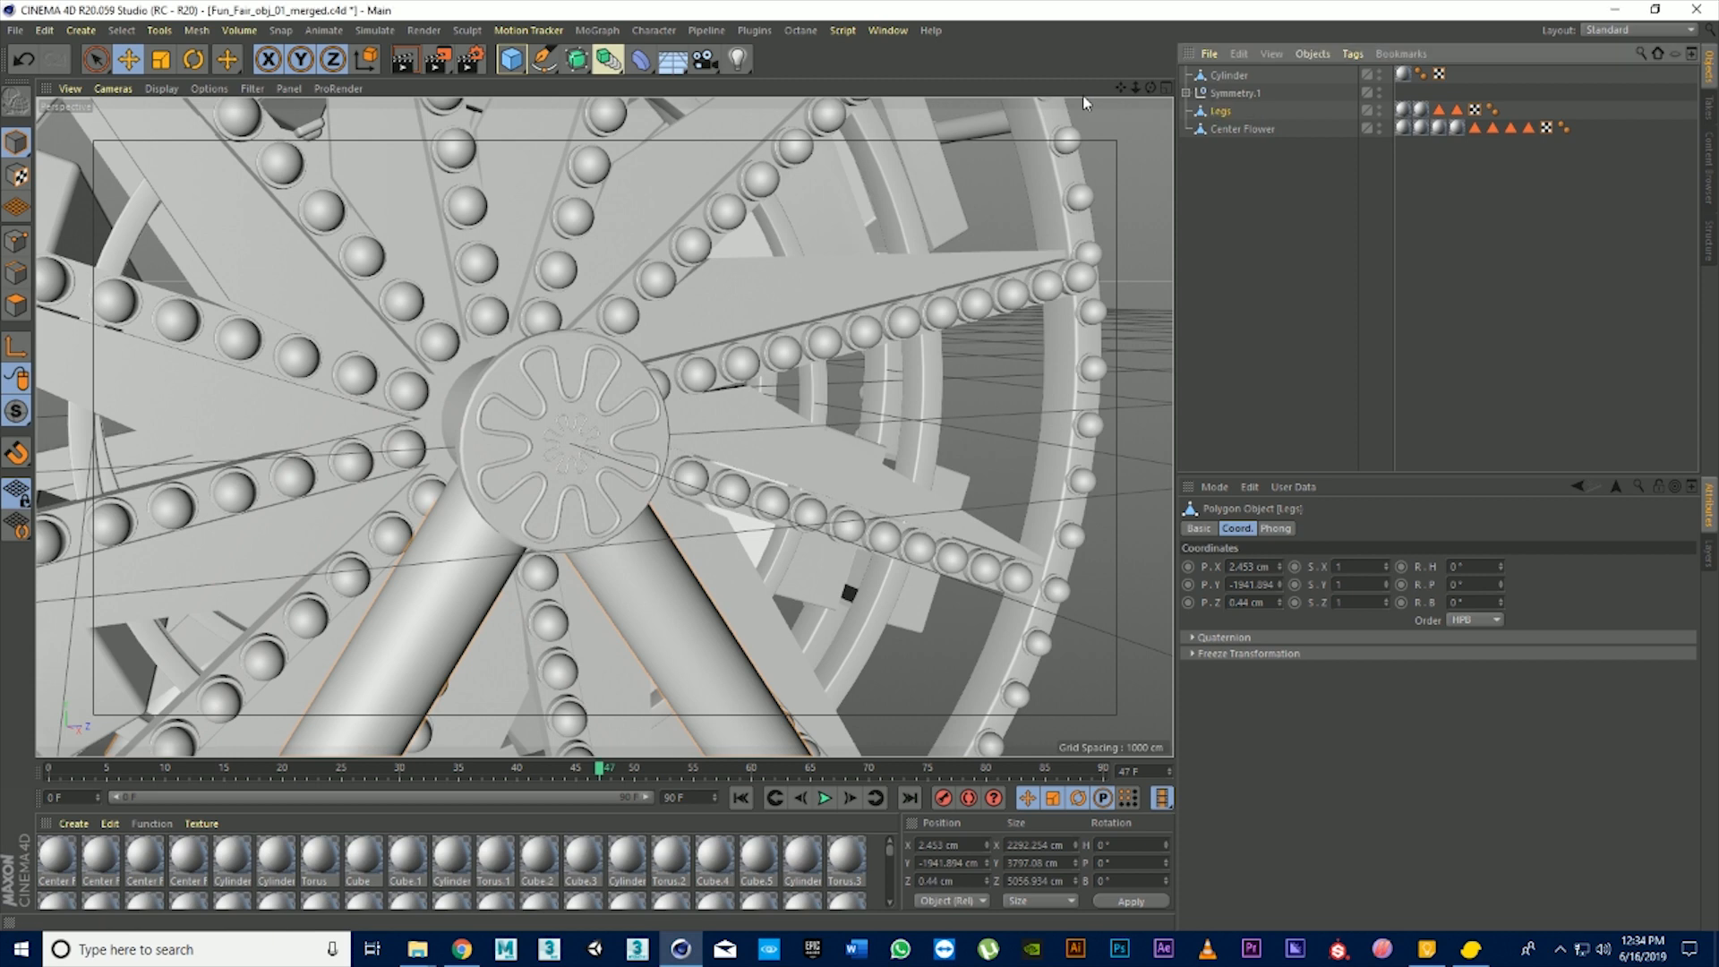
Rename the Cylinder object as Center Base and place it below Symmetry.1 in the object hierarchy
double_click(1228, 75)
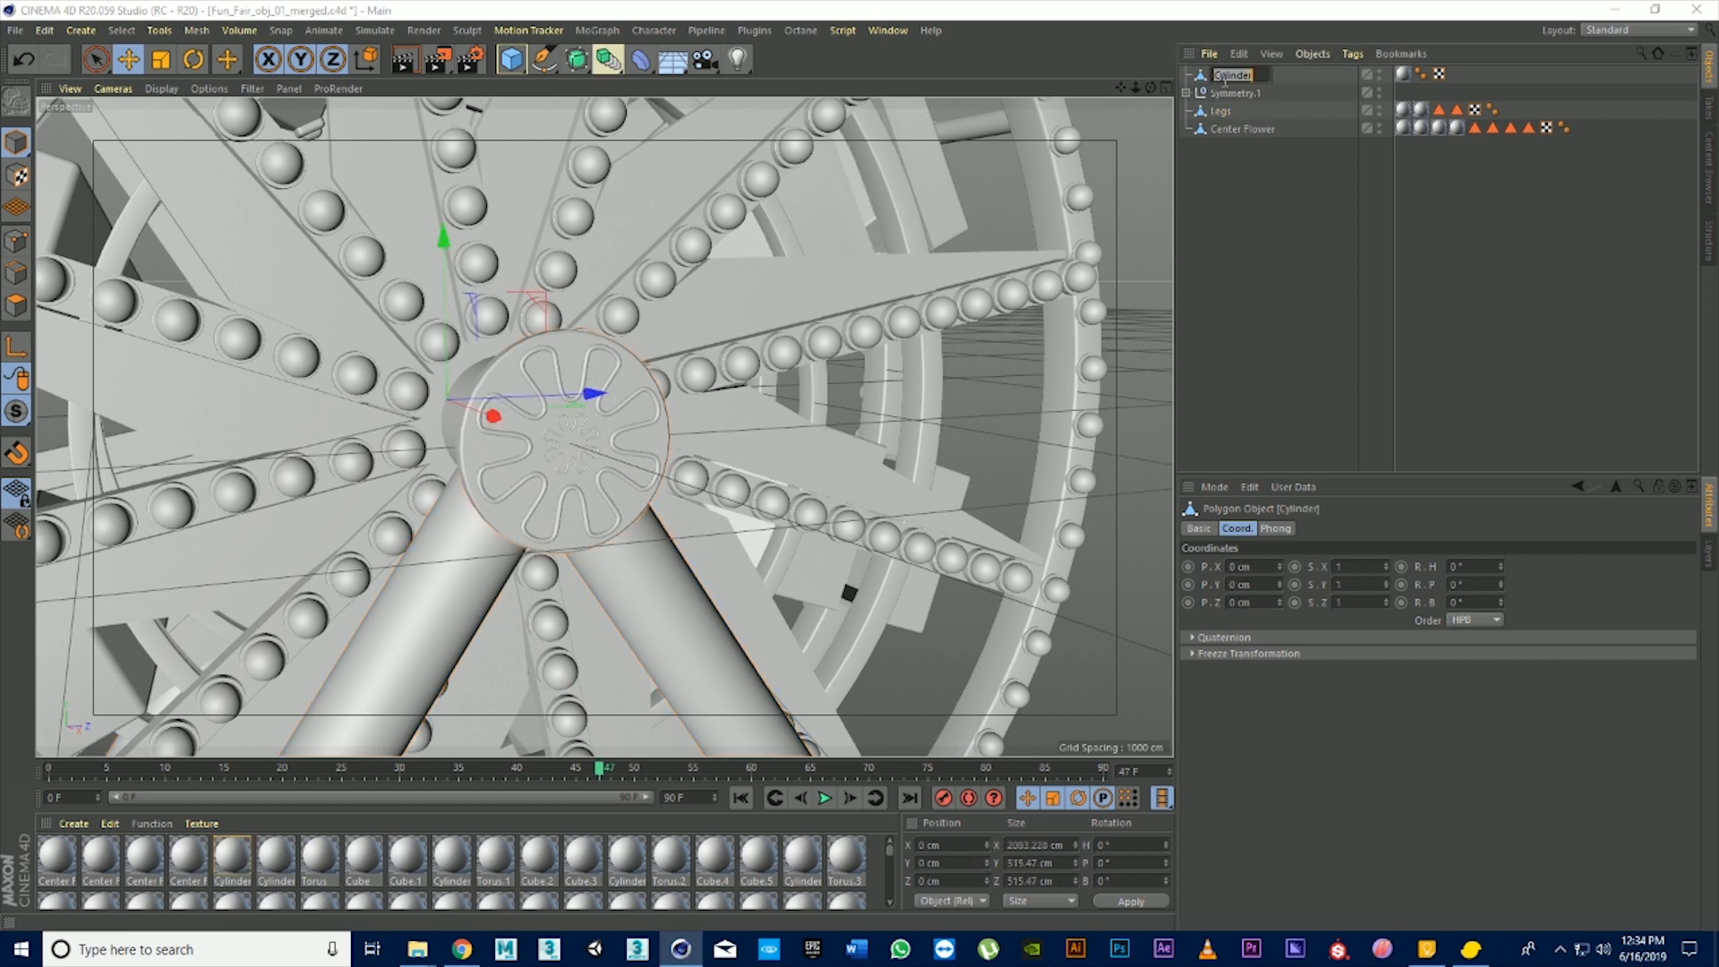
text(Center Base)
key(Return)
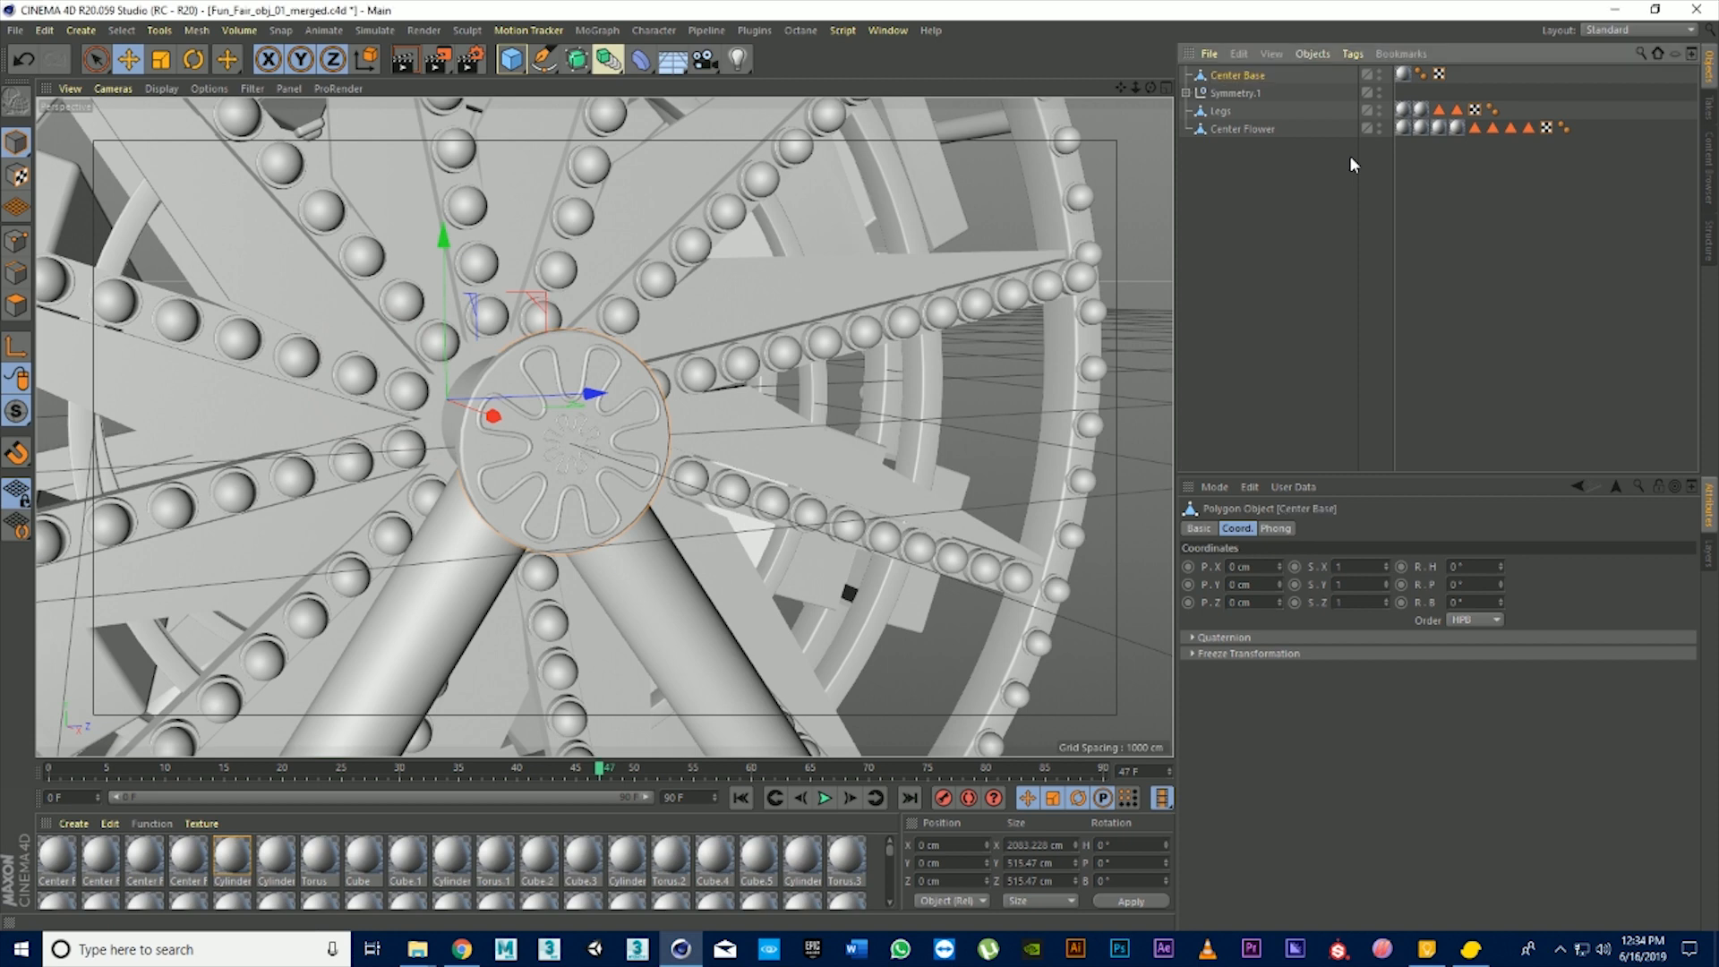
mouse_move(1240, 77)
mouse_down()
mouse_move(1245, 111)
mouse_move(1223, 100)
mouse_up()
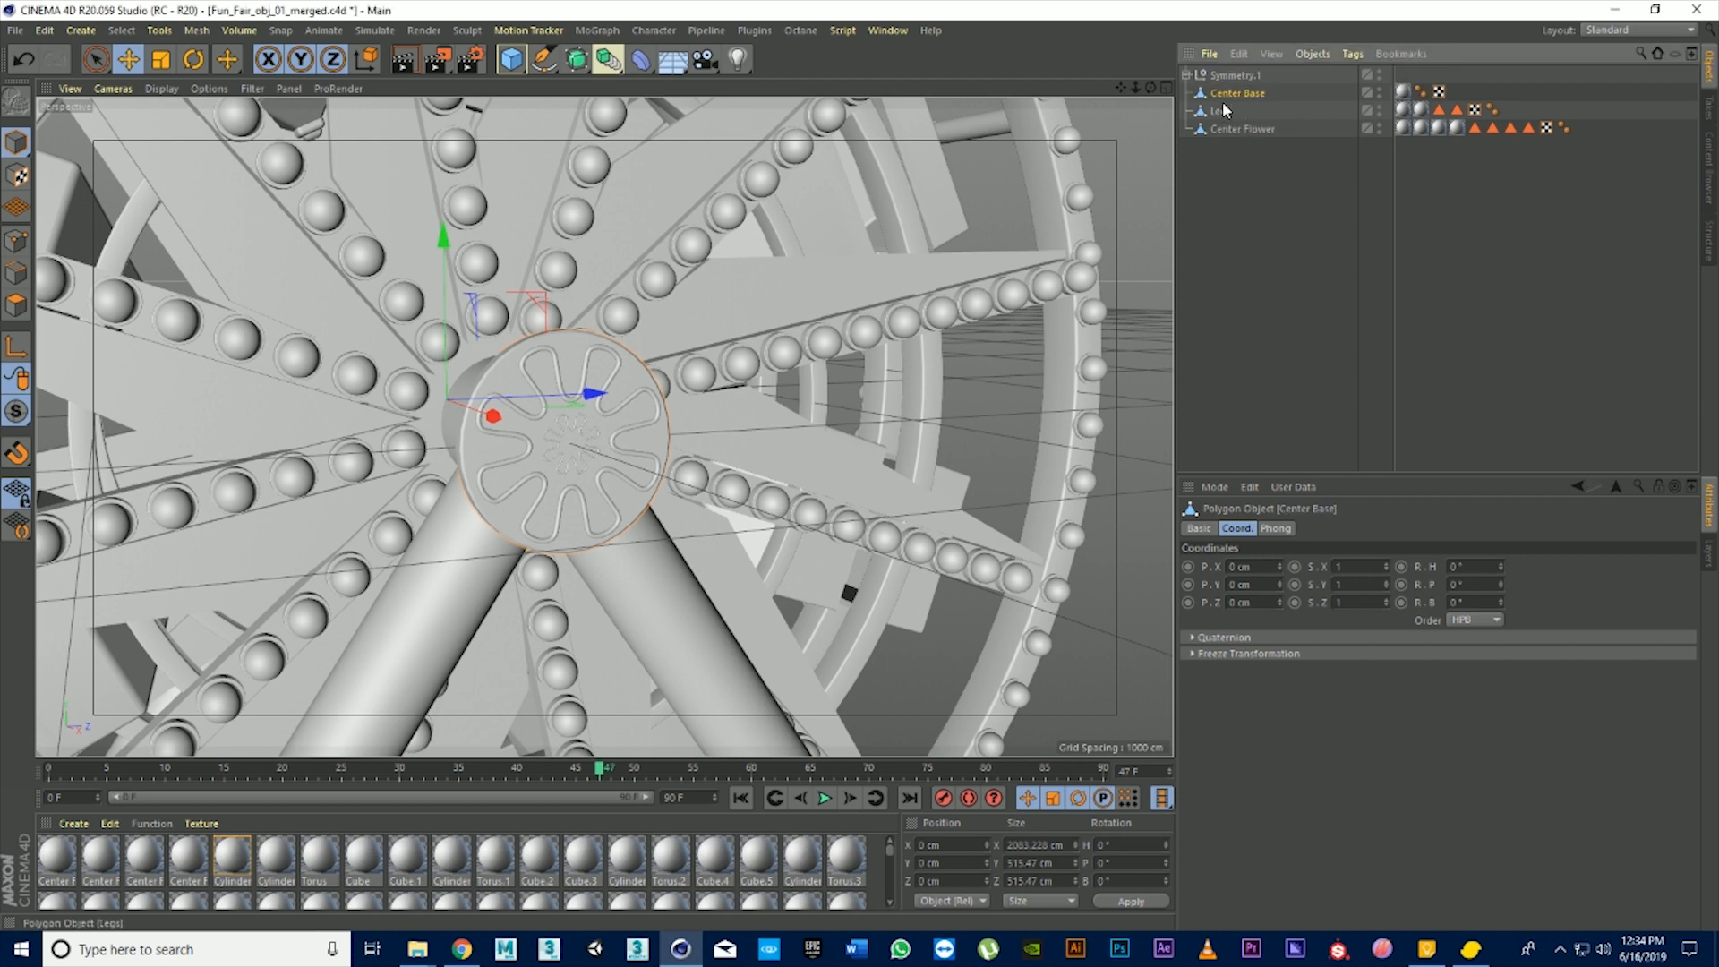
Merge Center Base and Center Flower into one object with Connect Objects + Delete, leaving Legs separate
click(1244, 156)
click(1223, 77)
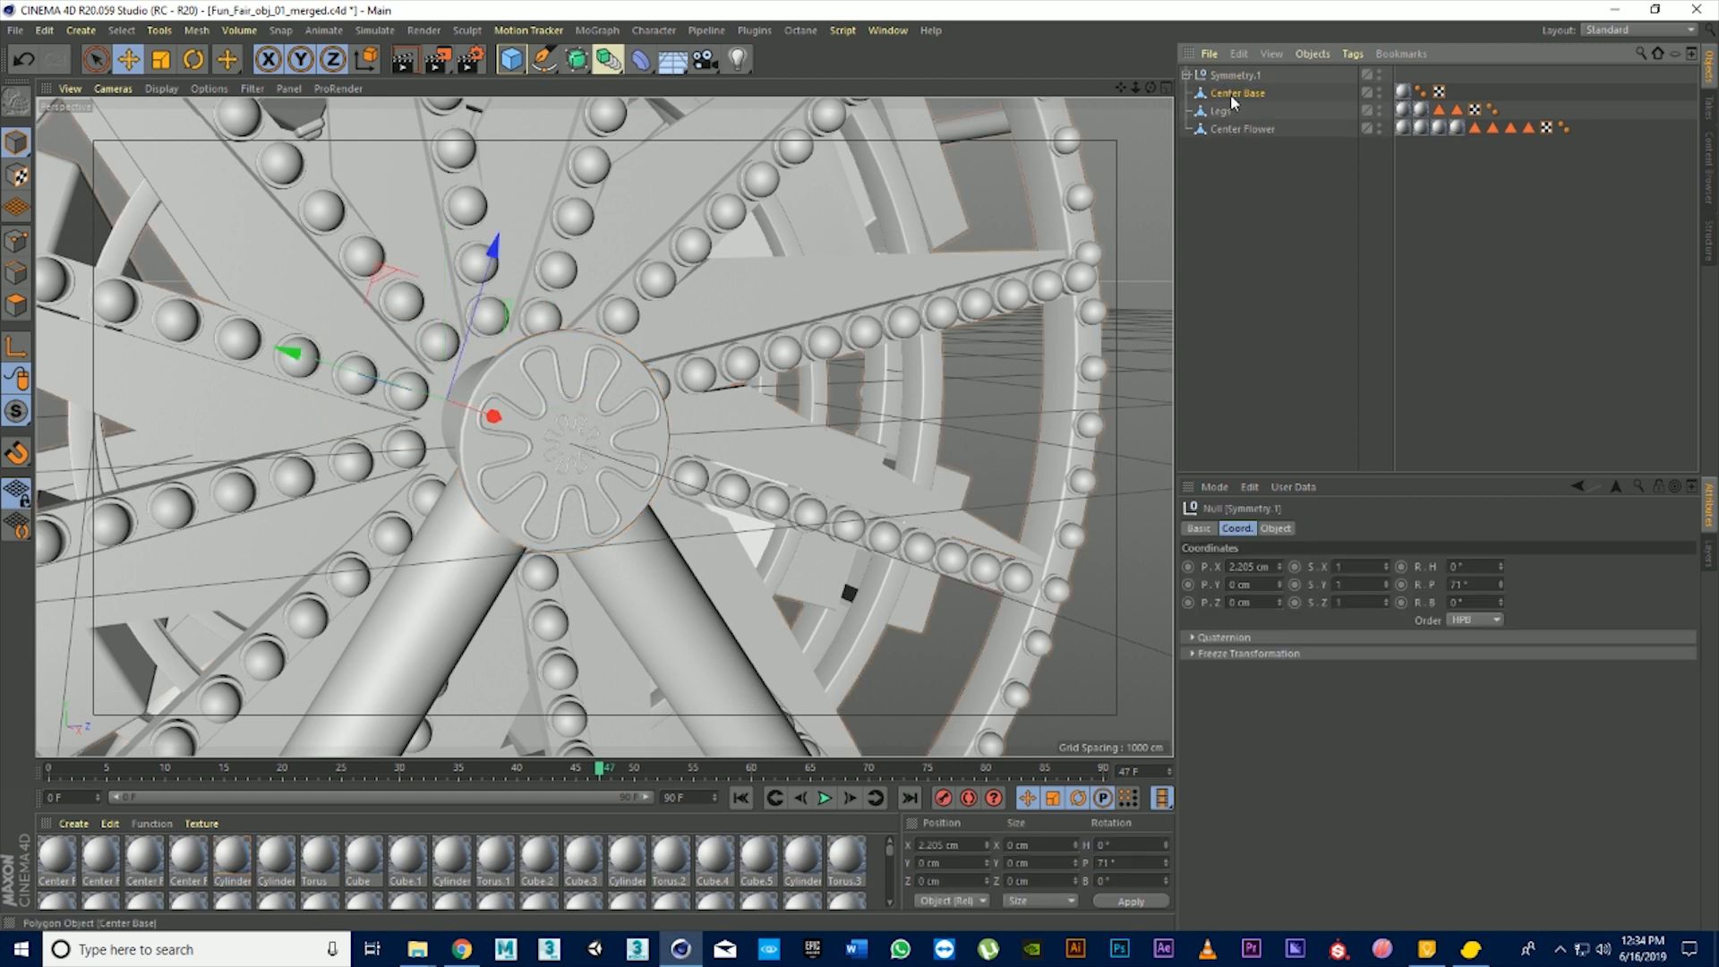
click(1230, 94)
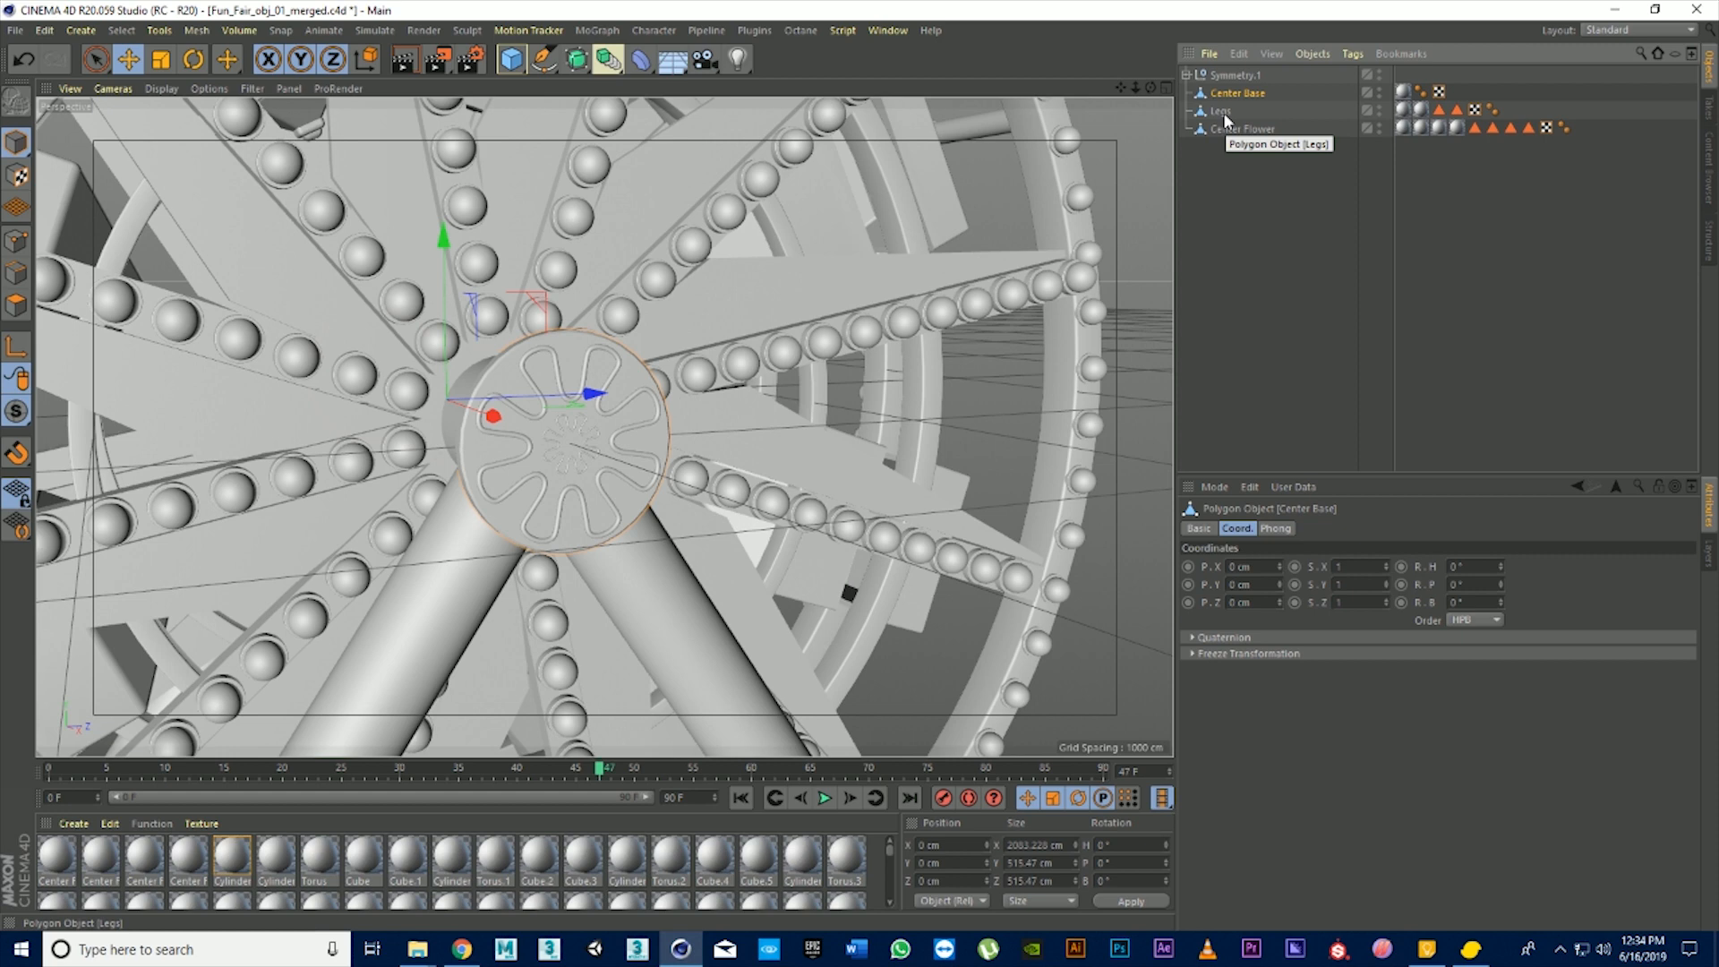
ctrl+click(1223, 113)
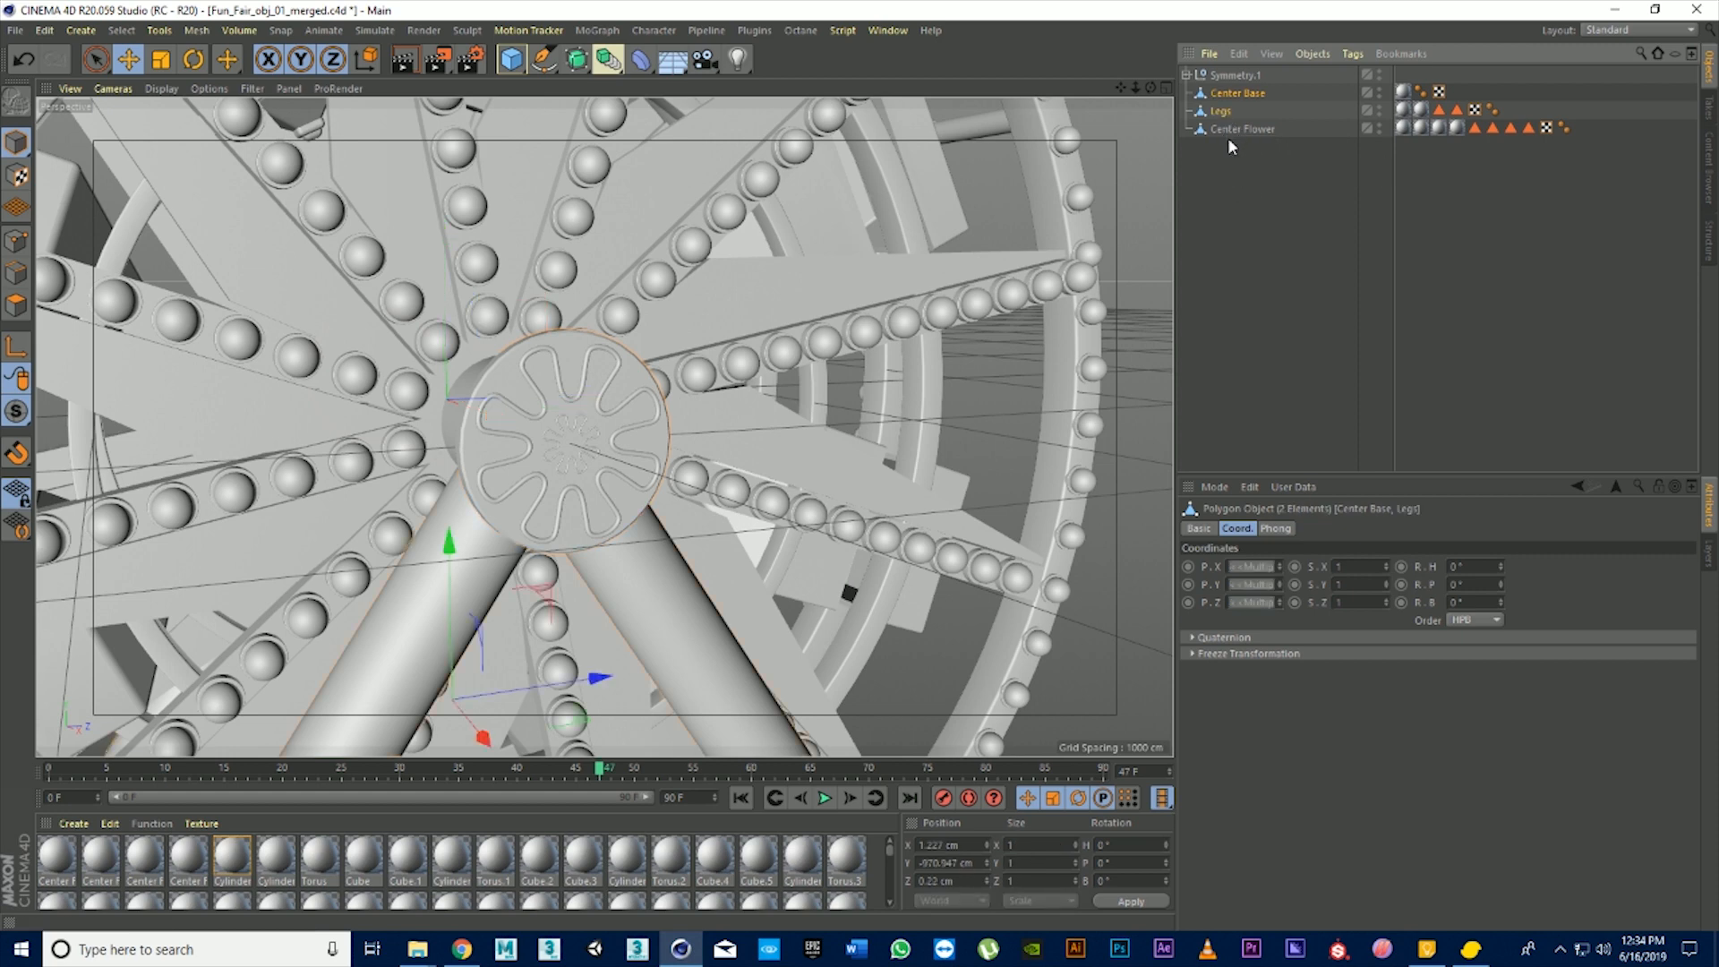
click(1224, 111)
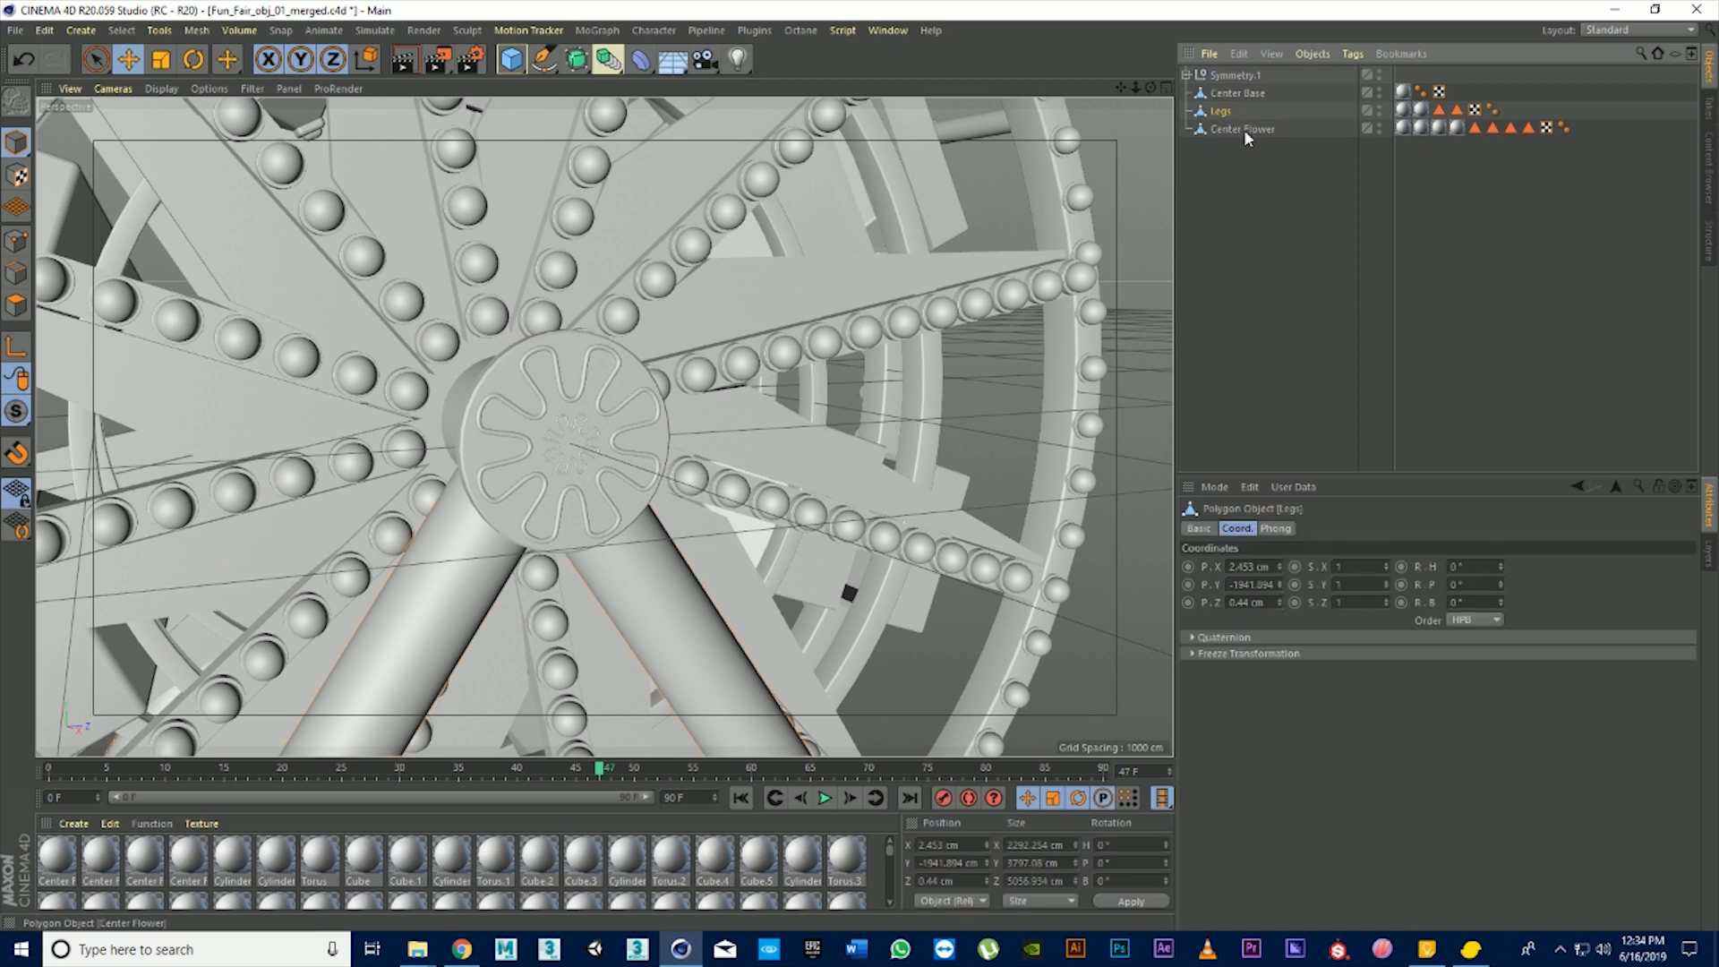
click(1244, 128)
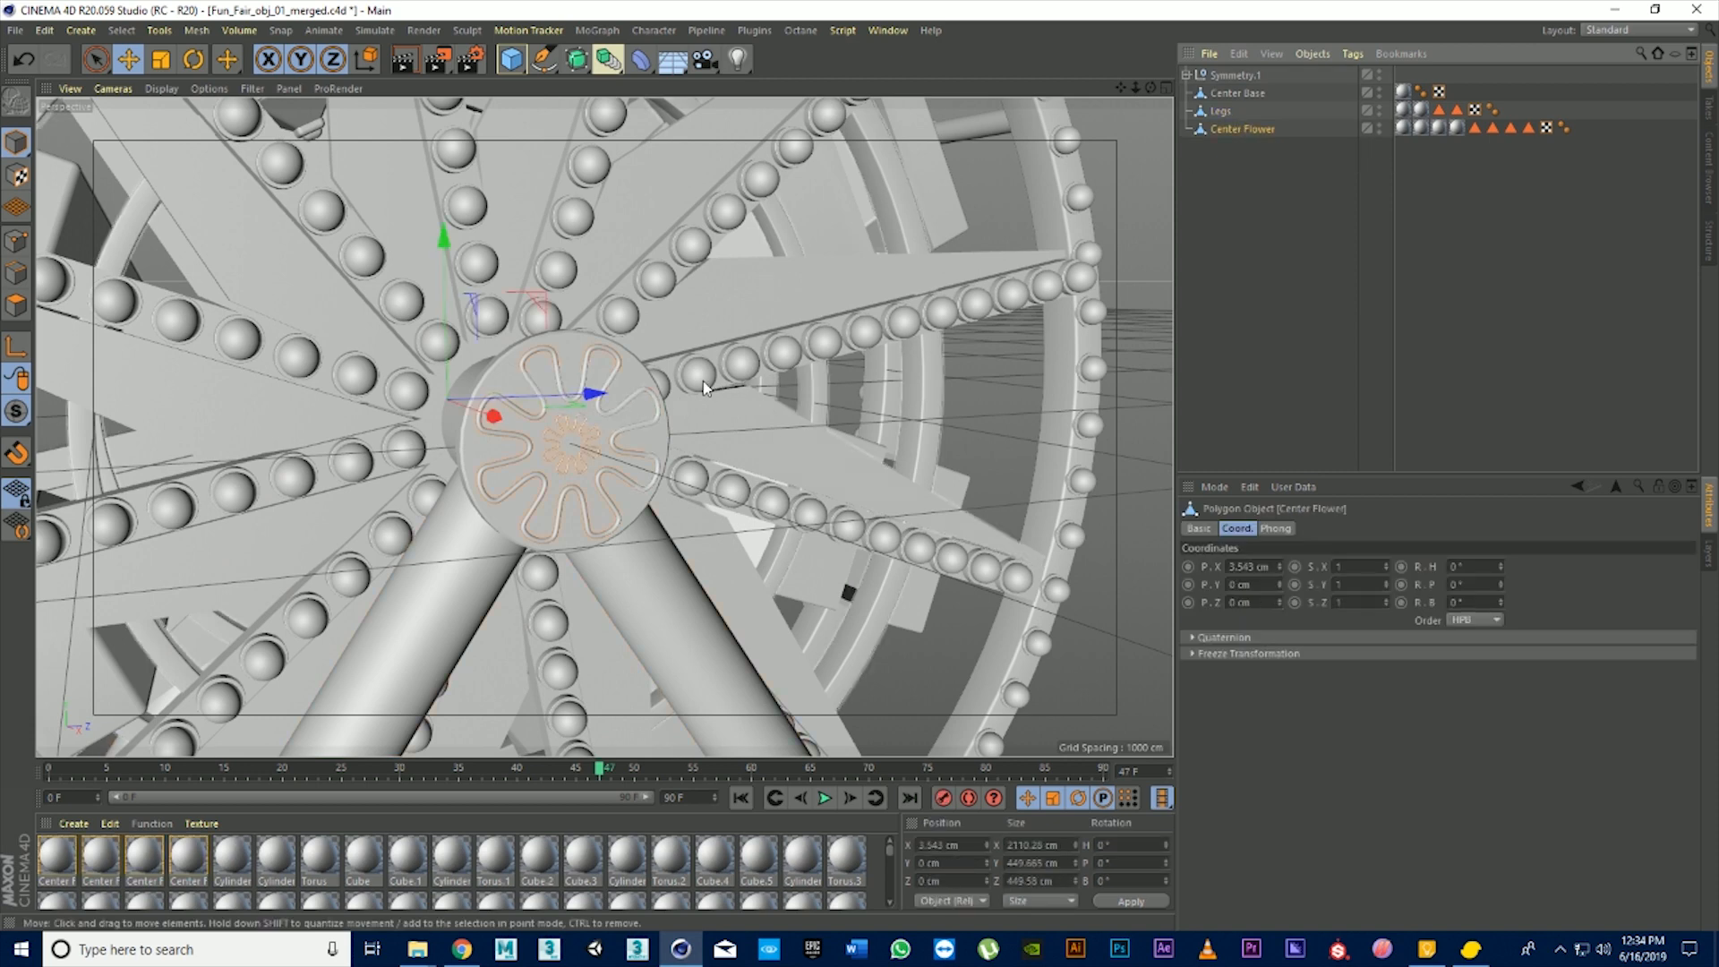
ctrl+click(1255, 93)
right_click(1254, 92)
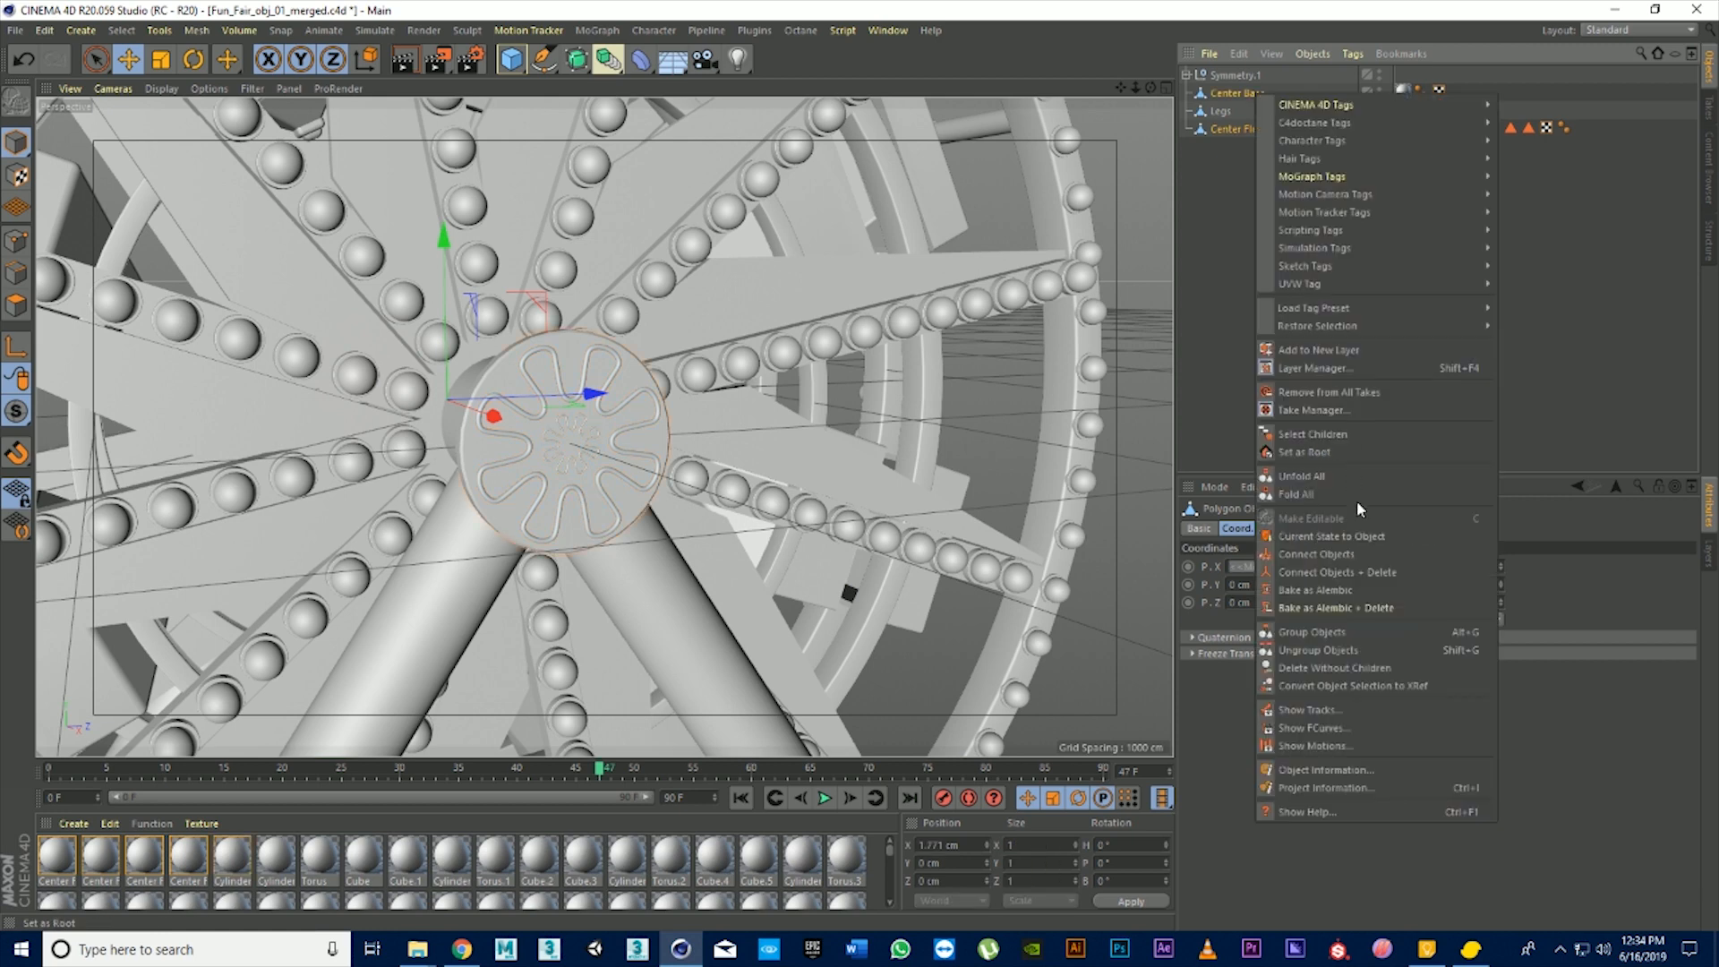
click(1384, 565)
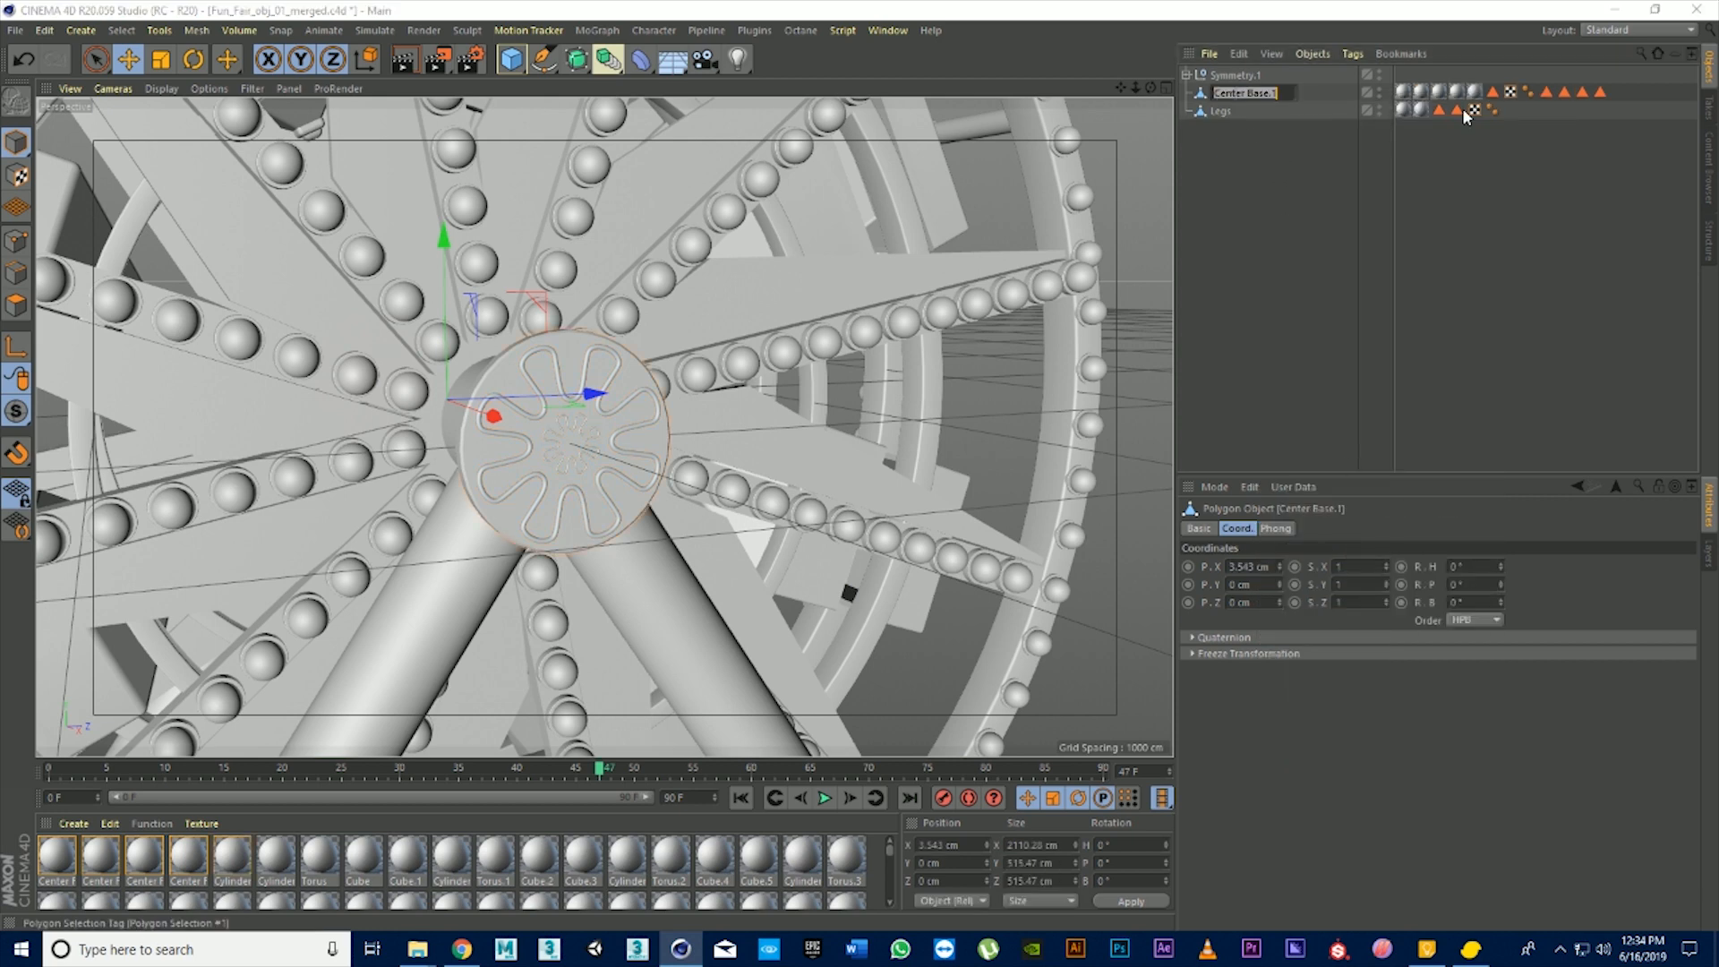
Rename the merged hub and flower object as Center Base
text(cente)
key(BackSpace)
key(BackSpace)
text(tr)
text(r Base)
key(Return)
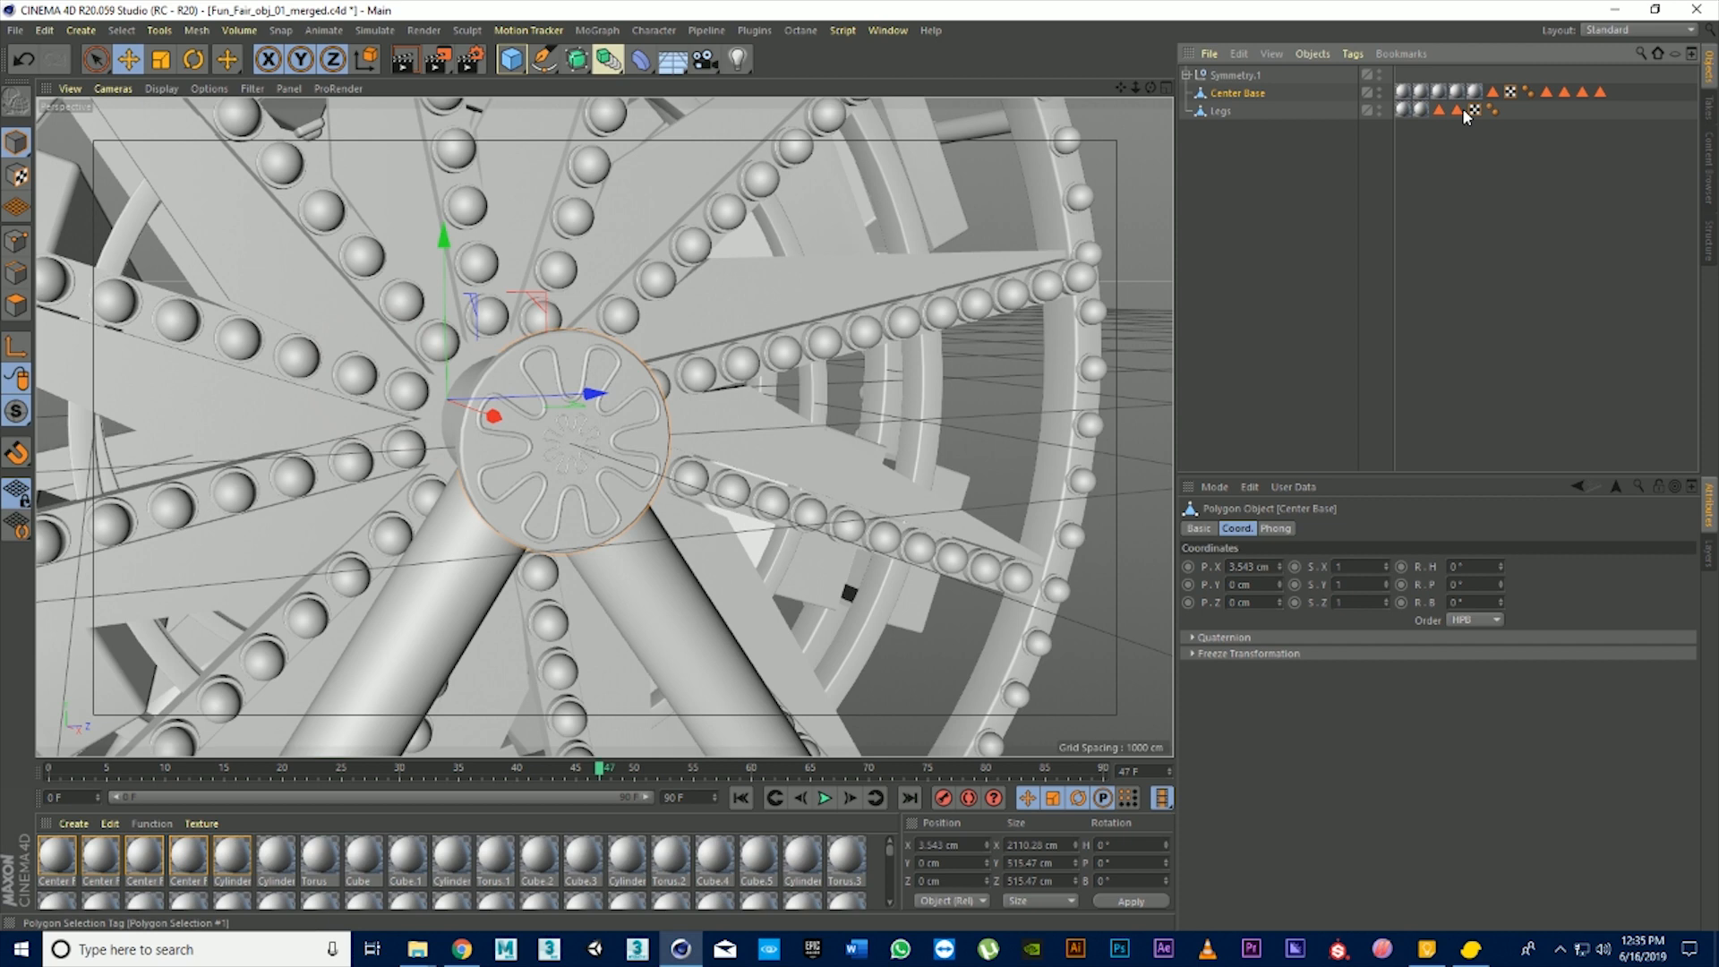
Select only the merged Center Base object and bring up the available plugins
click(1271, 221)
click(1256, 95)
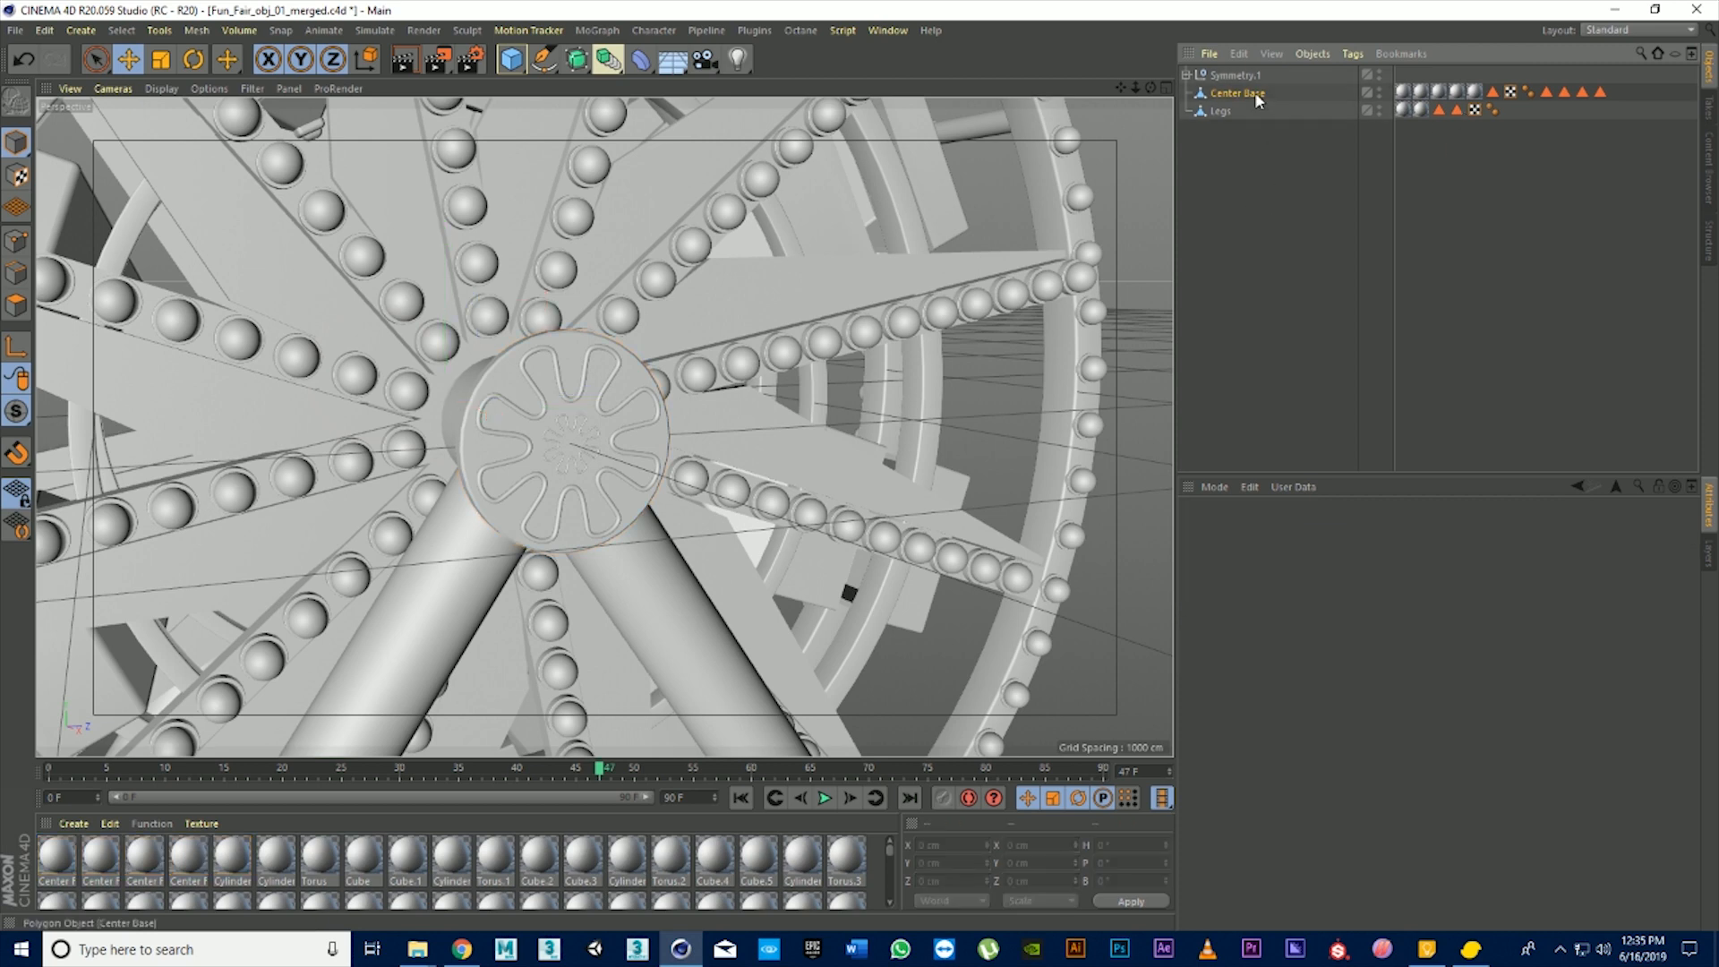
click(752, 30)
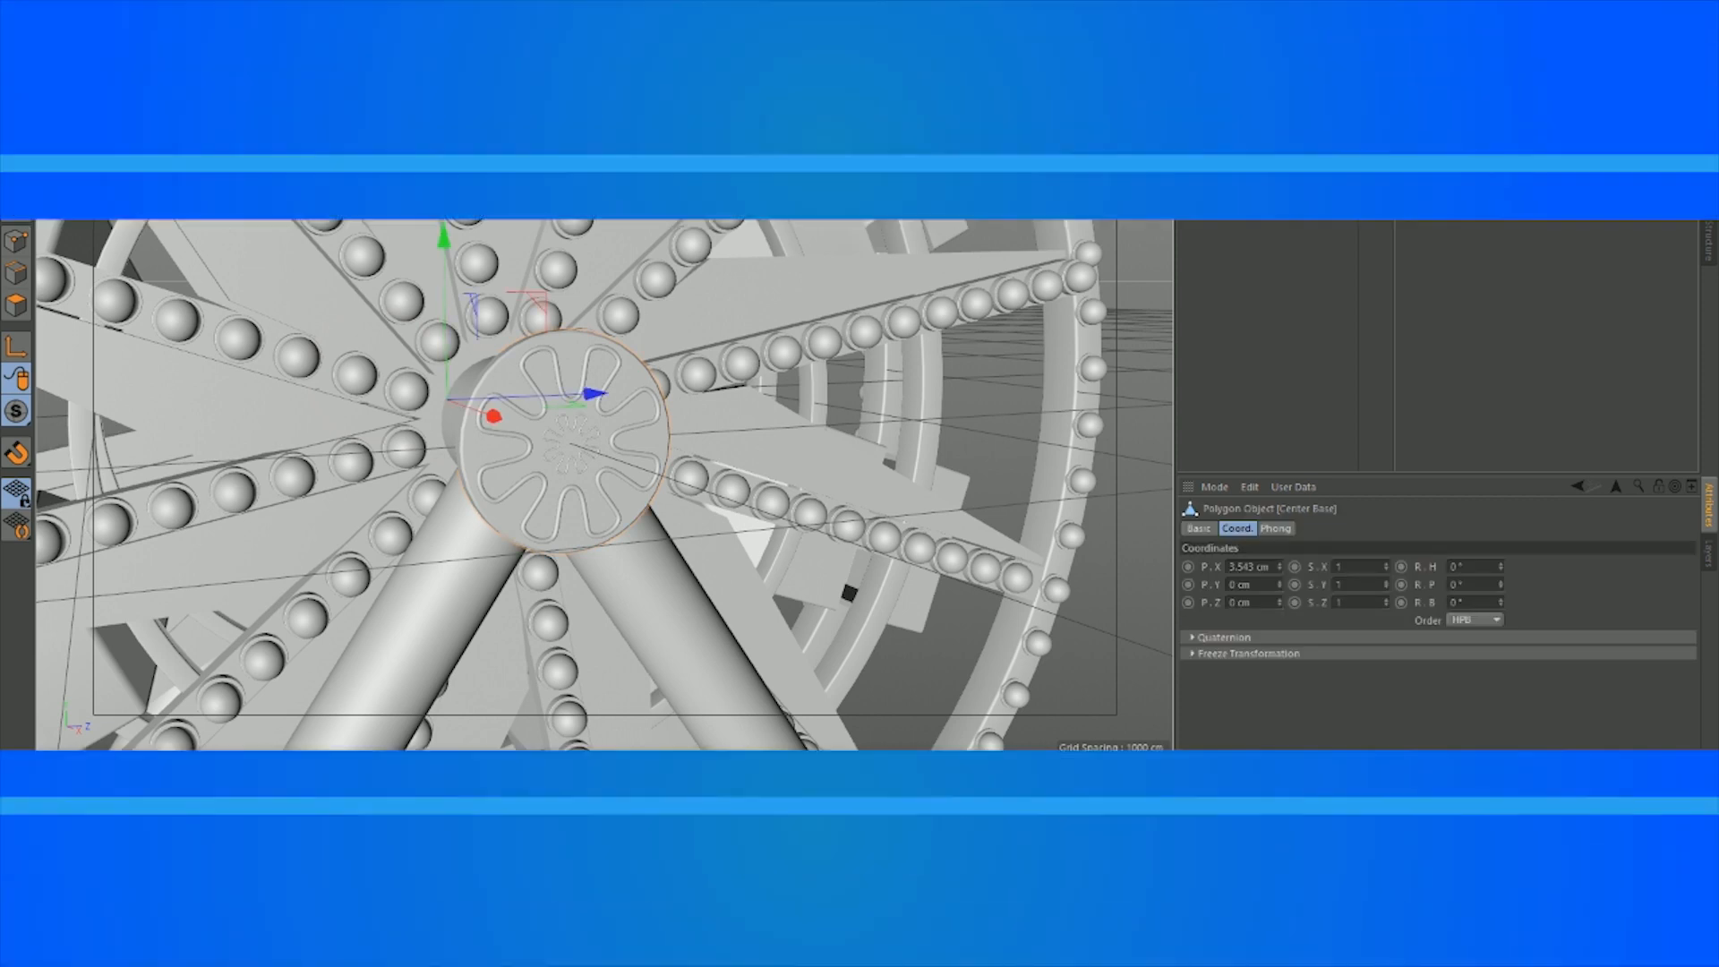